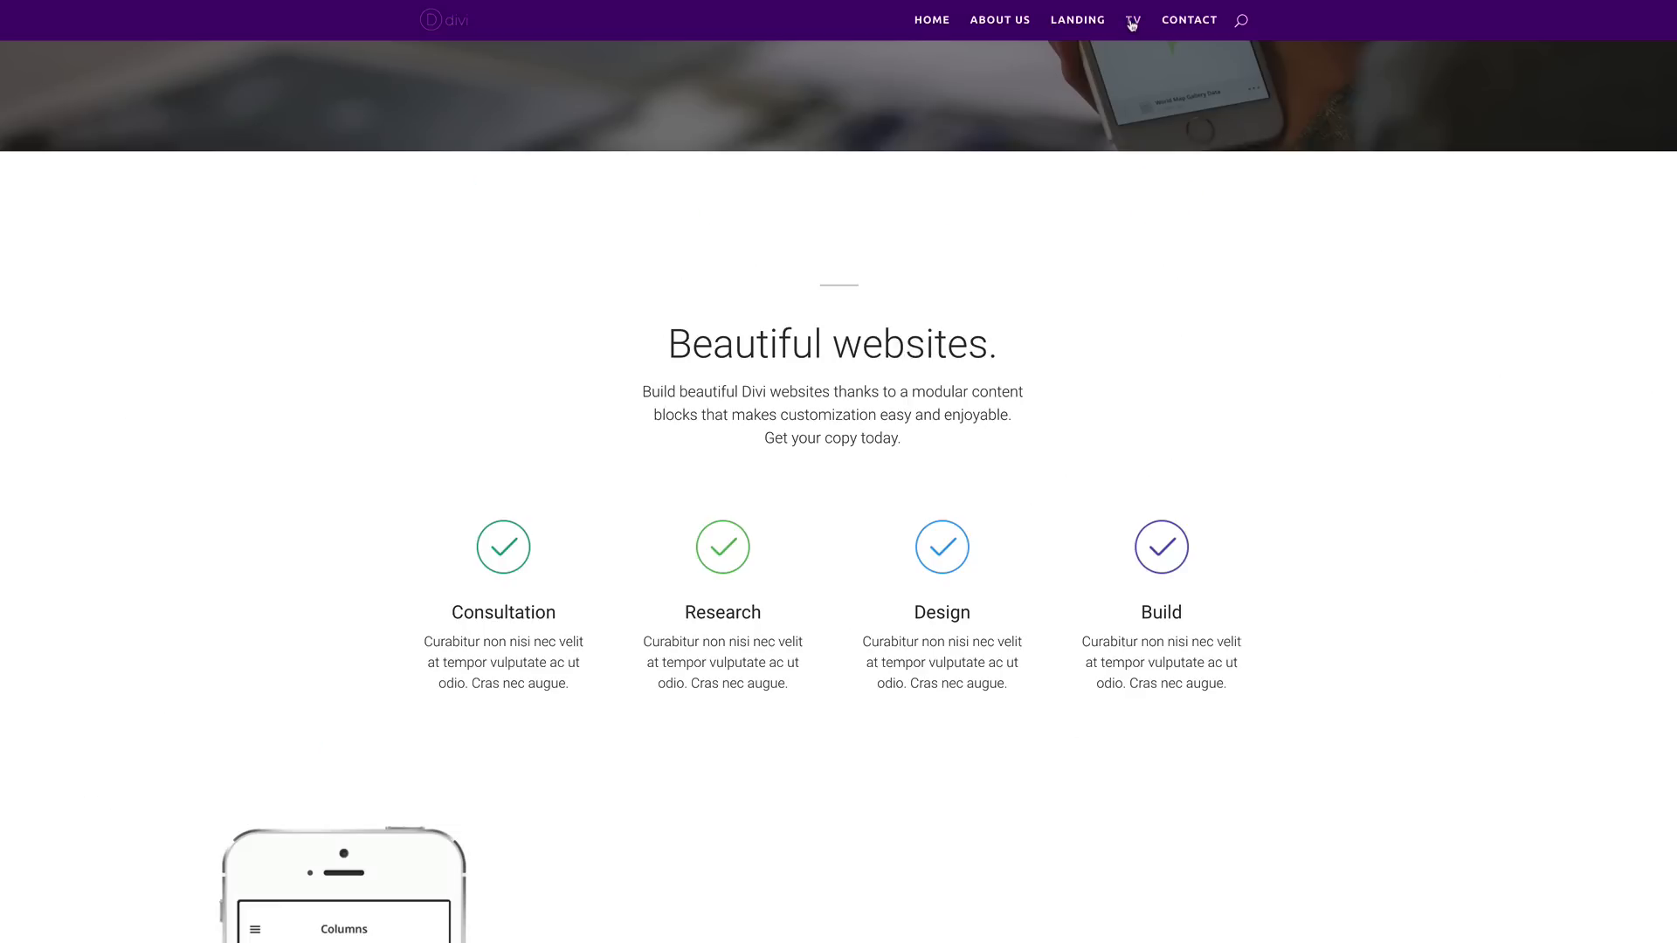
Step: Browse the demo site's TV page, scrolling down through it and back up
{"action": "left_click", "coordinate": [1132, 23]}
{"action": "scroll", "coordinate": [1481, 515], "scroll_direction": "down", "scroll_amount": 2}
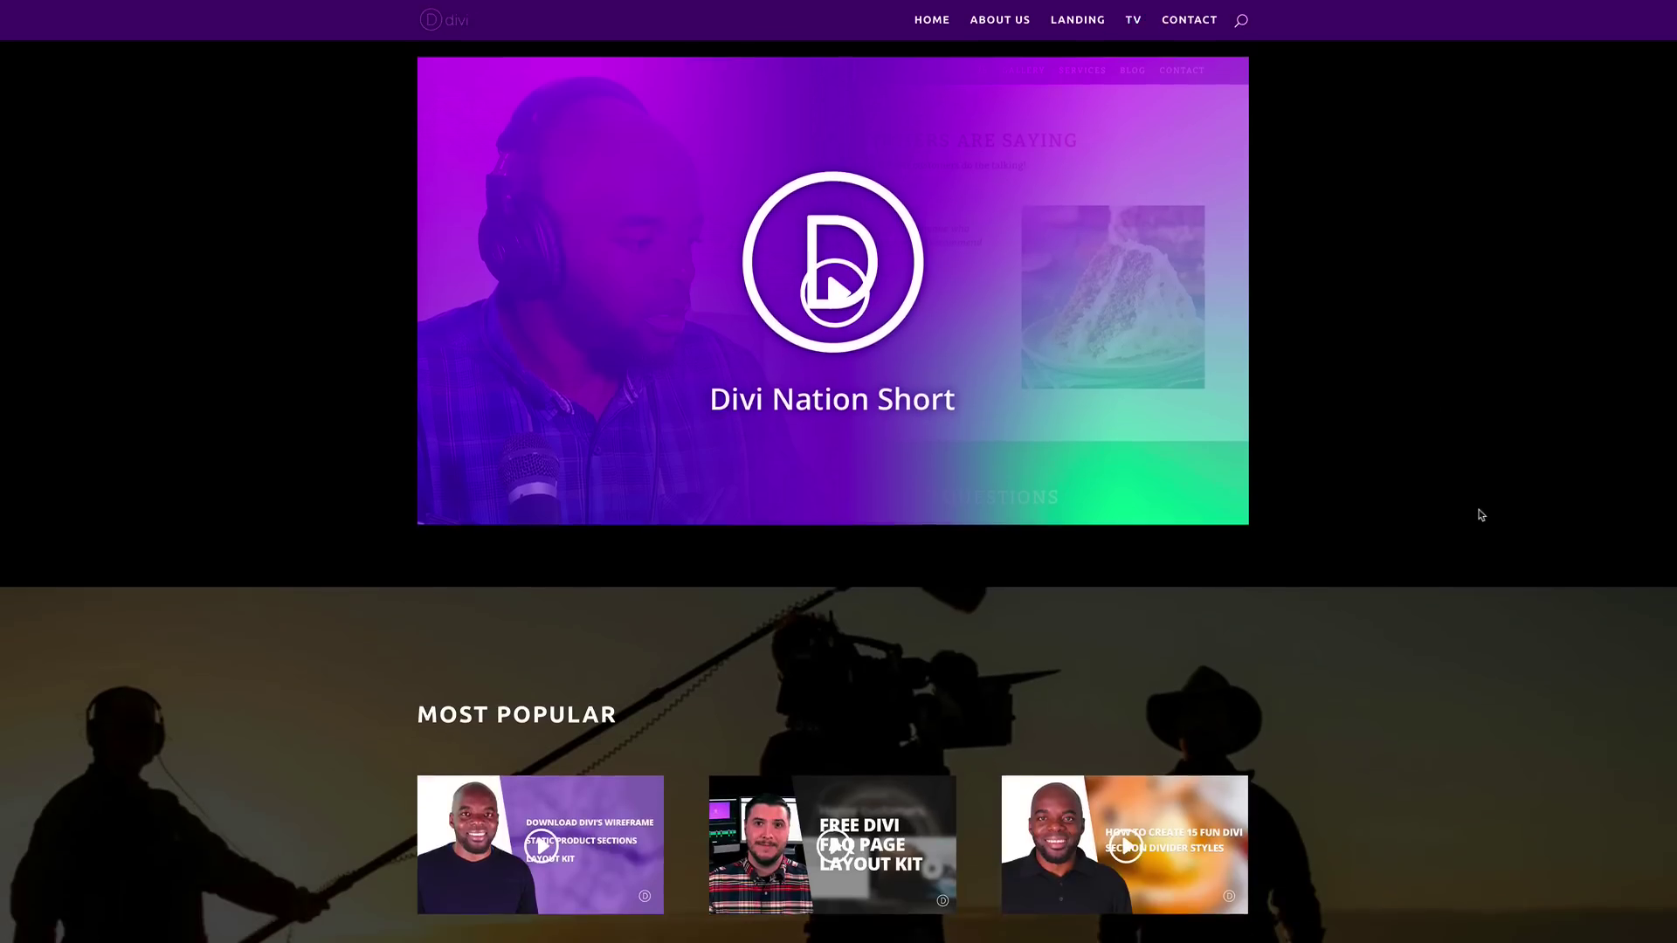
{"action": "scroll", "coordinate": [1481, 516], "scroll_direction": "down", "scroll_amount": 3}
{"action": "scroll", "coordinate": [1481, 516], "scroll_direction": "up", "scroll_amount": 5}
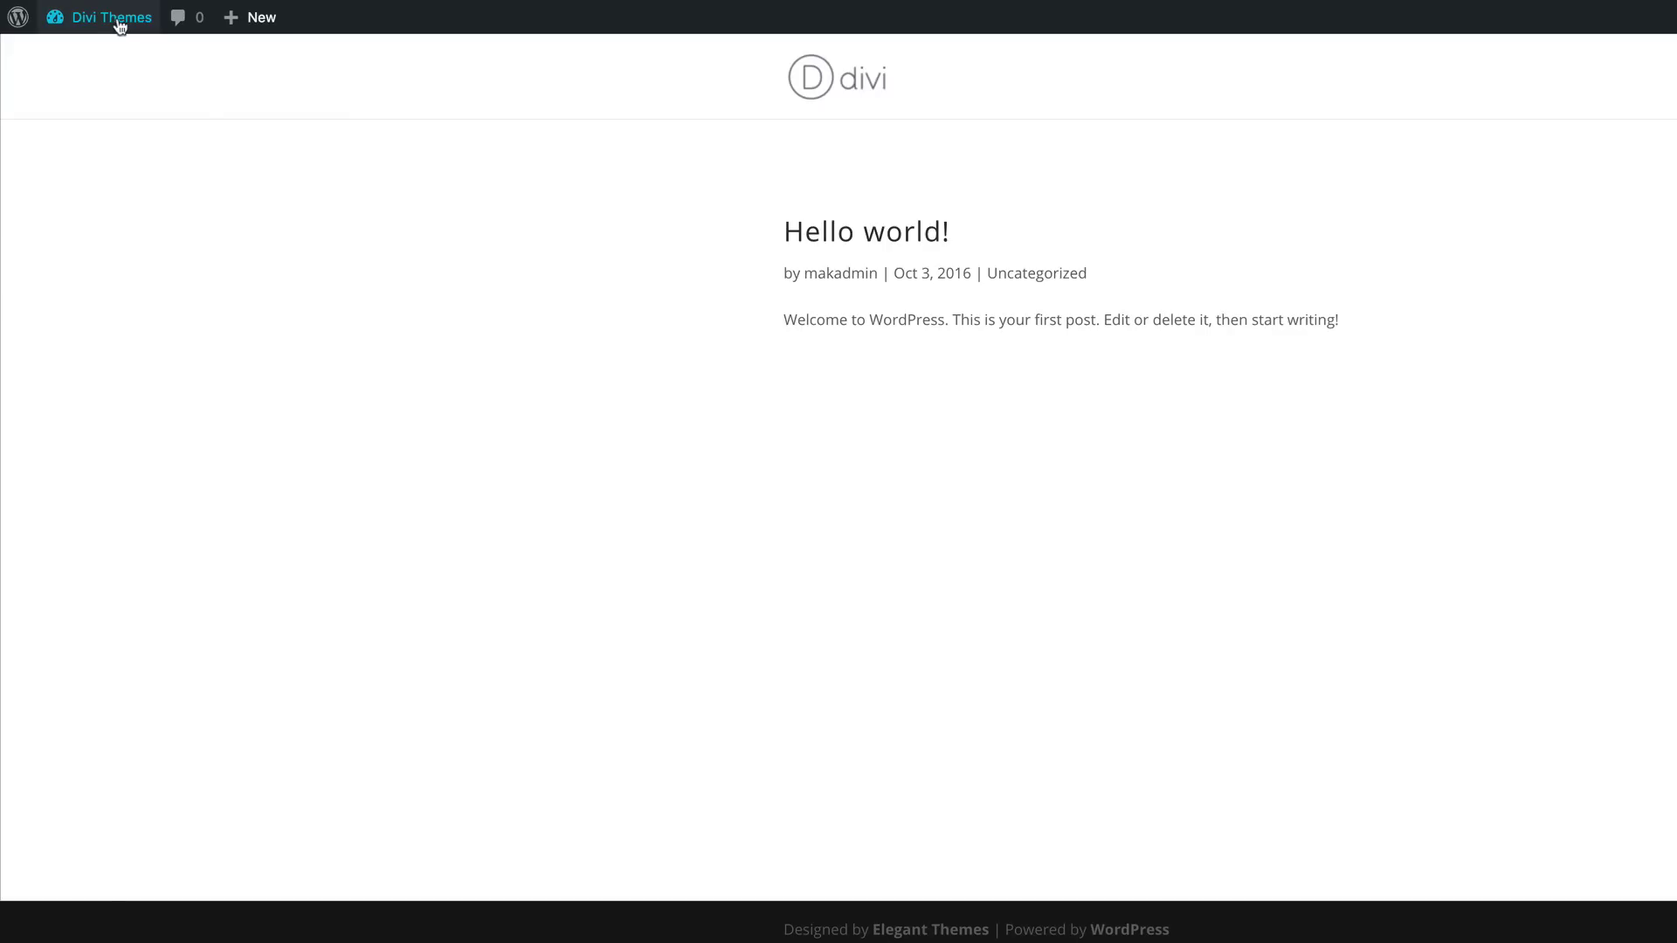
Step: From the dashboard, create a new page titled 'Home' and publish it
{"action": "mouse_move", "coordinate": [114, 19]}
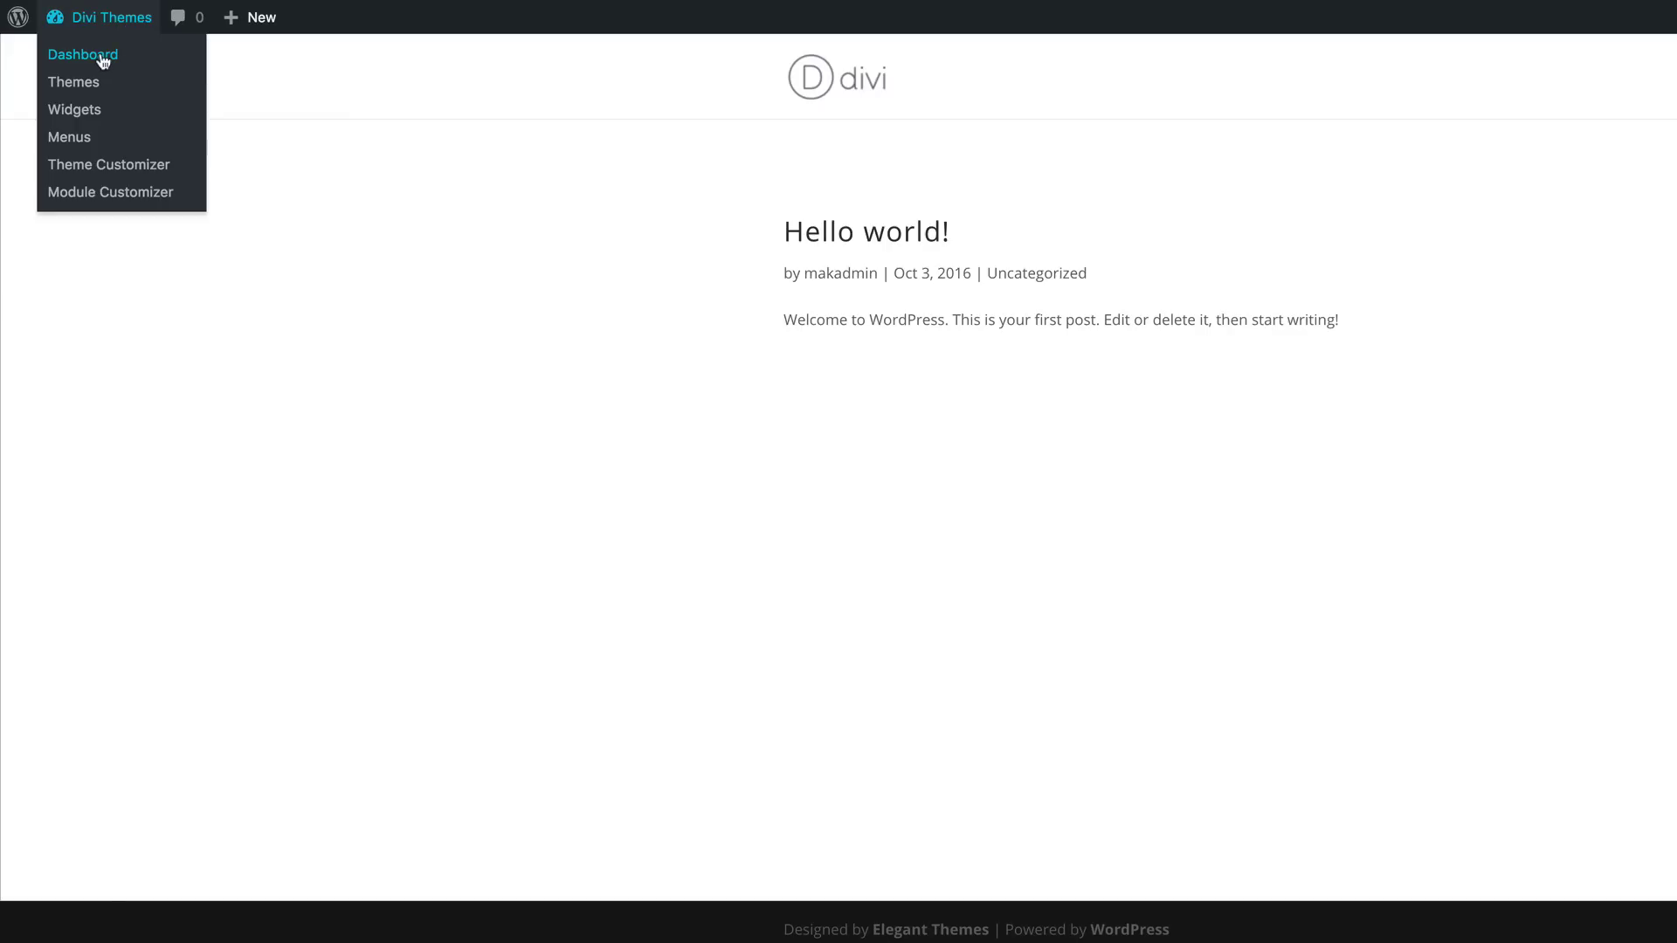
{"action": "left_click", "coordinate": [83, 55]}
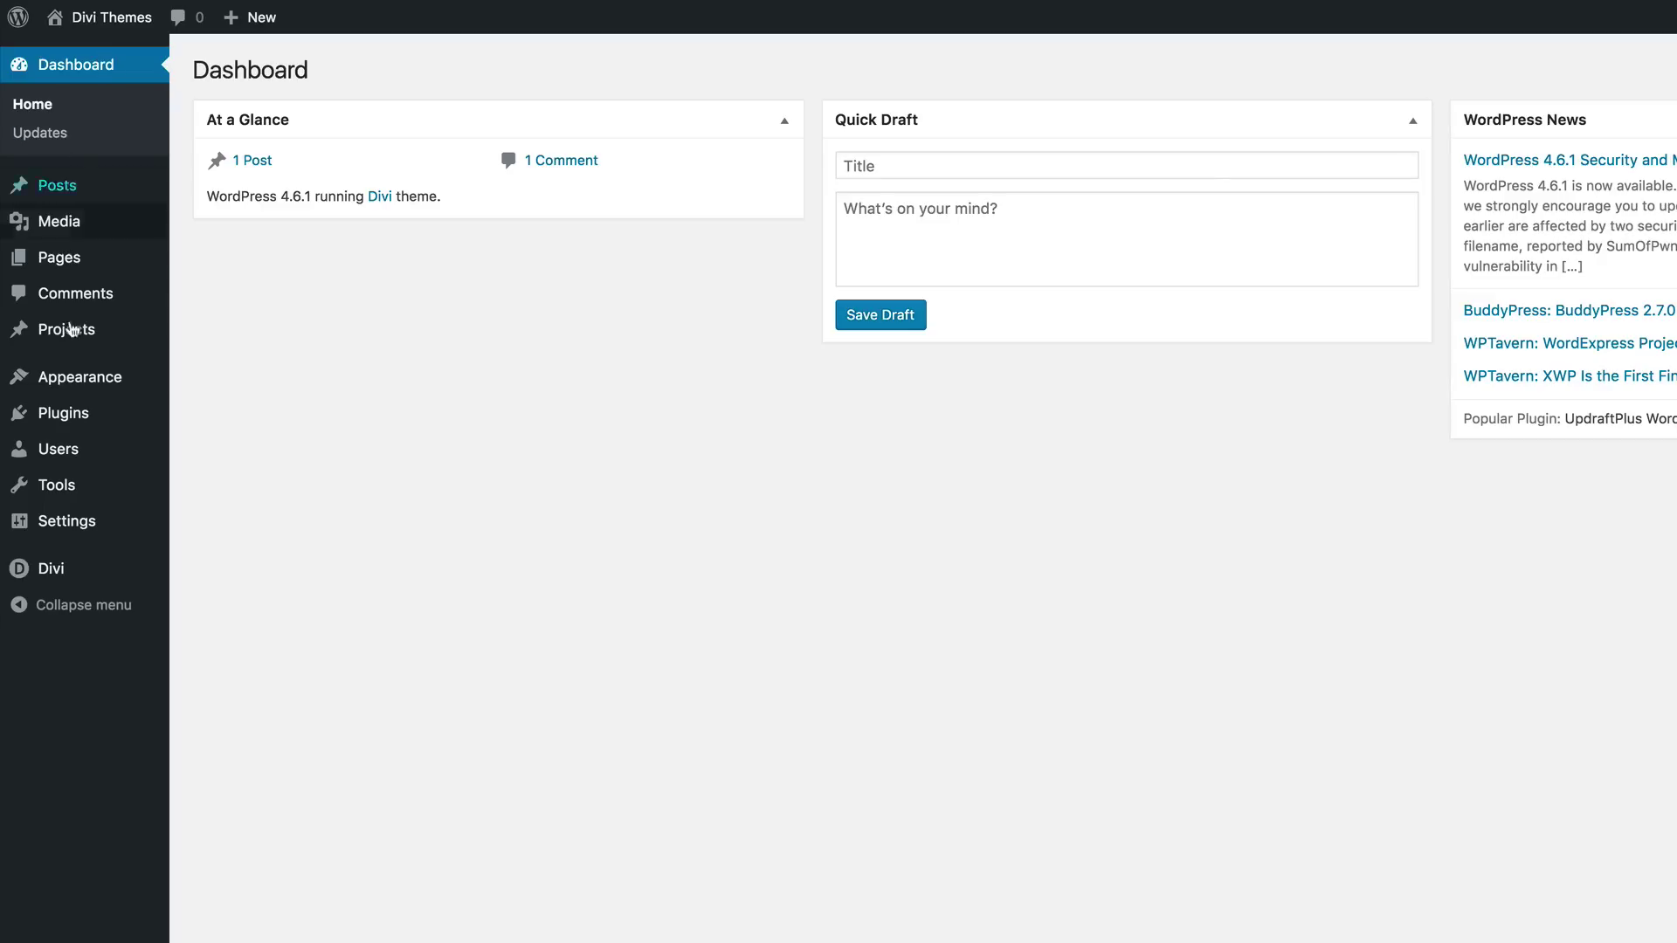
{"action": "mouse_move", "coordinate": [59, 258]}
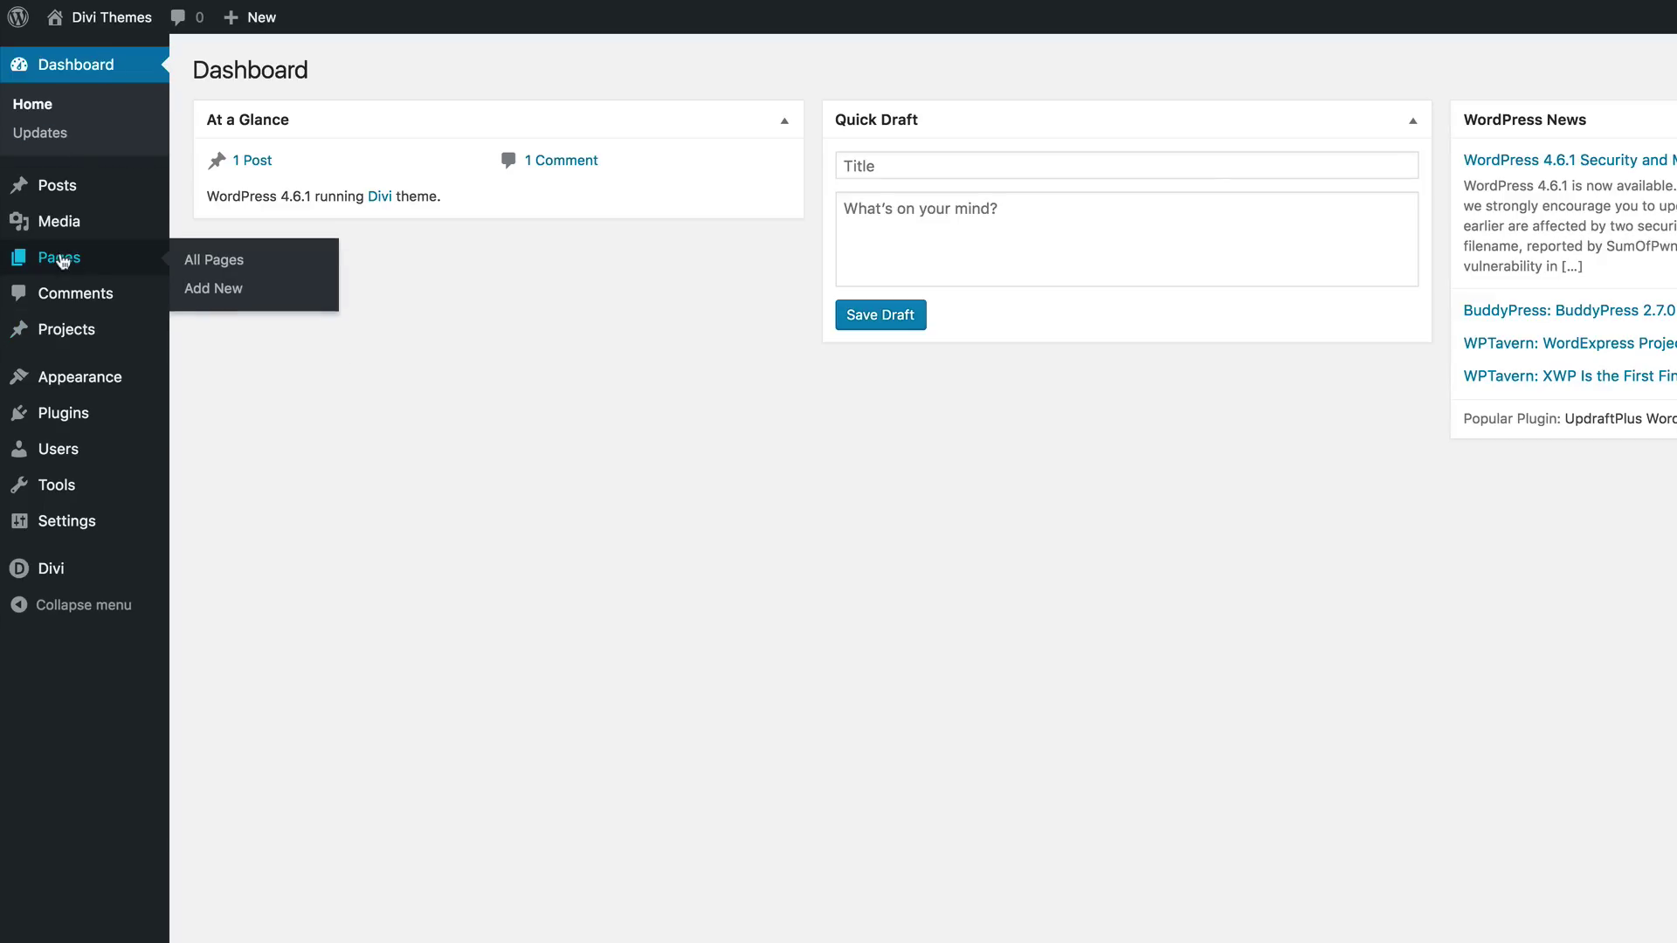
{"action": "left_click", "coordinate": [222, 293]}
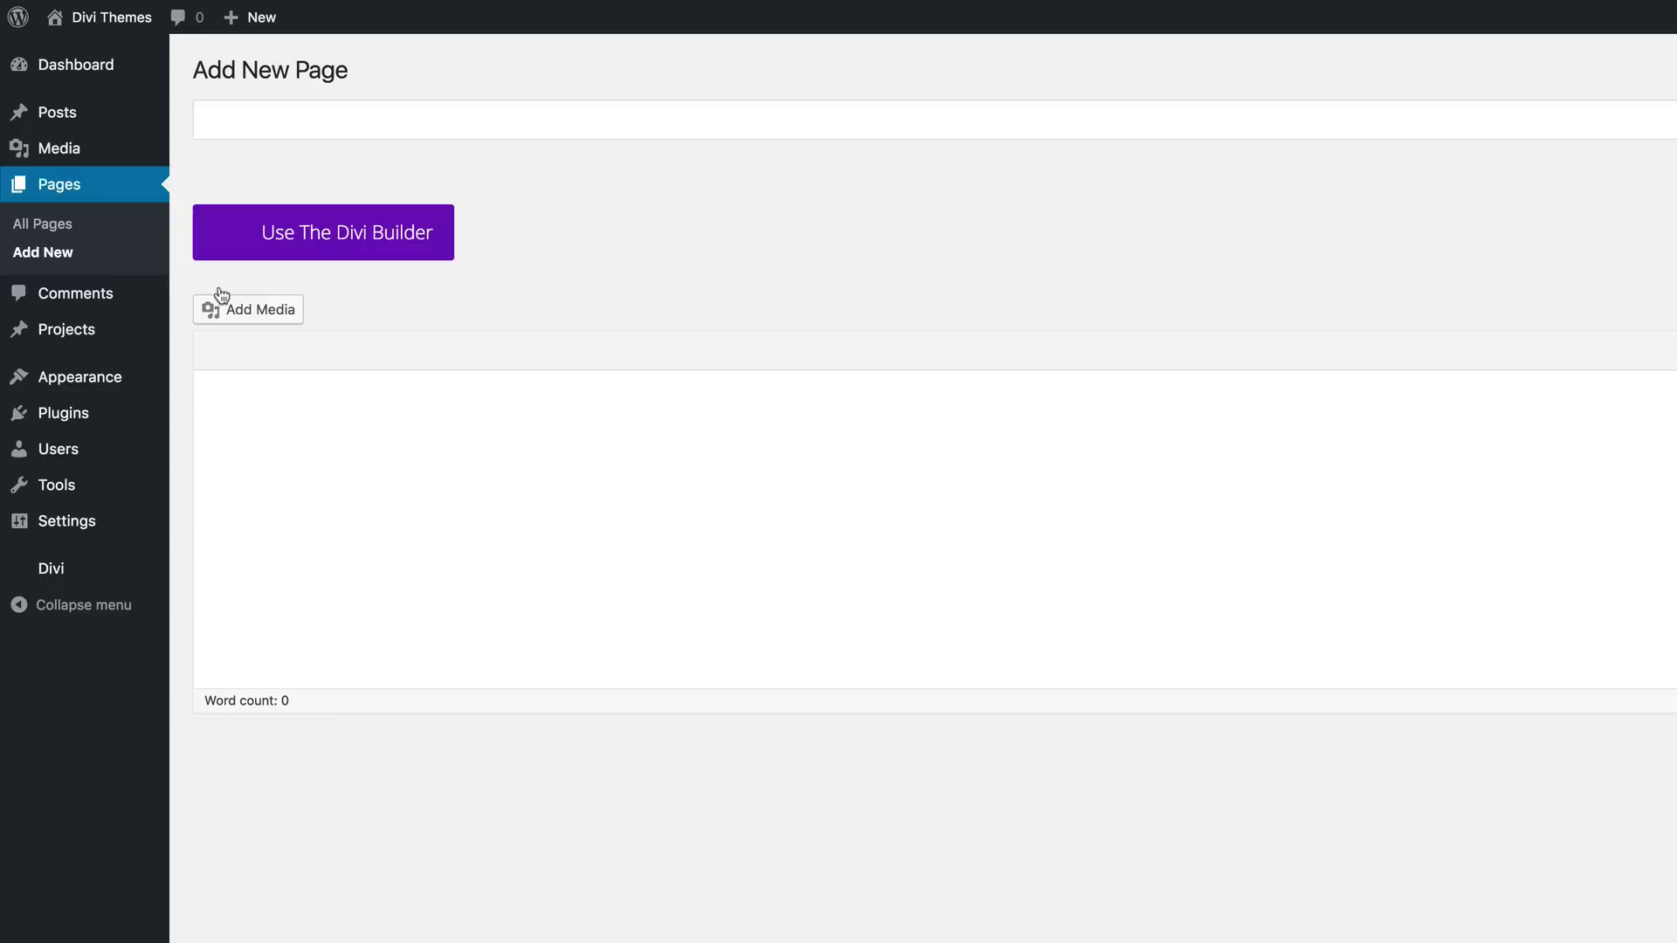
{"action": "left_click", "coordinate": [264, 119]}
{"action": "type", "text": "Home"}
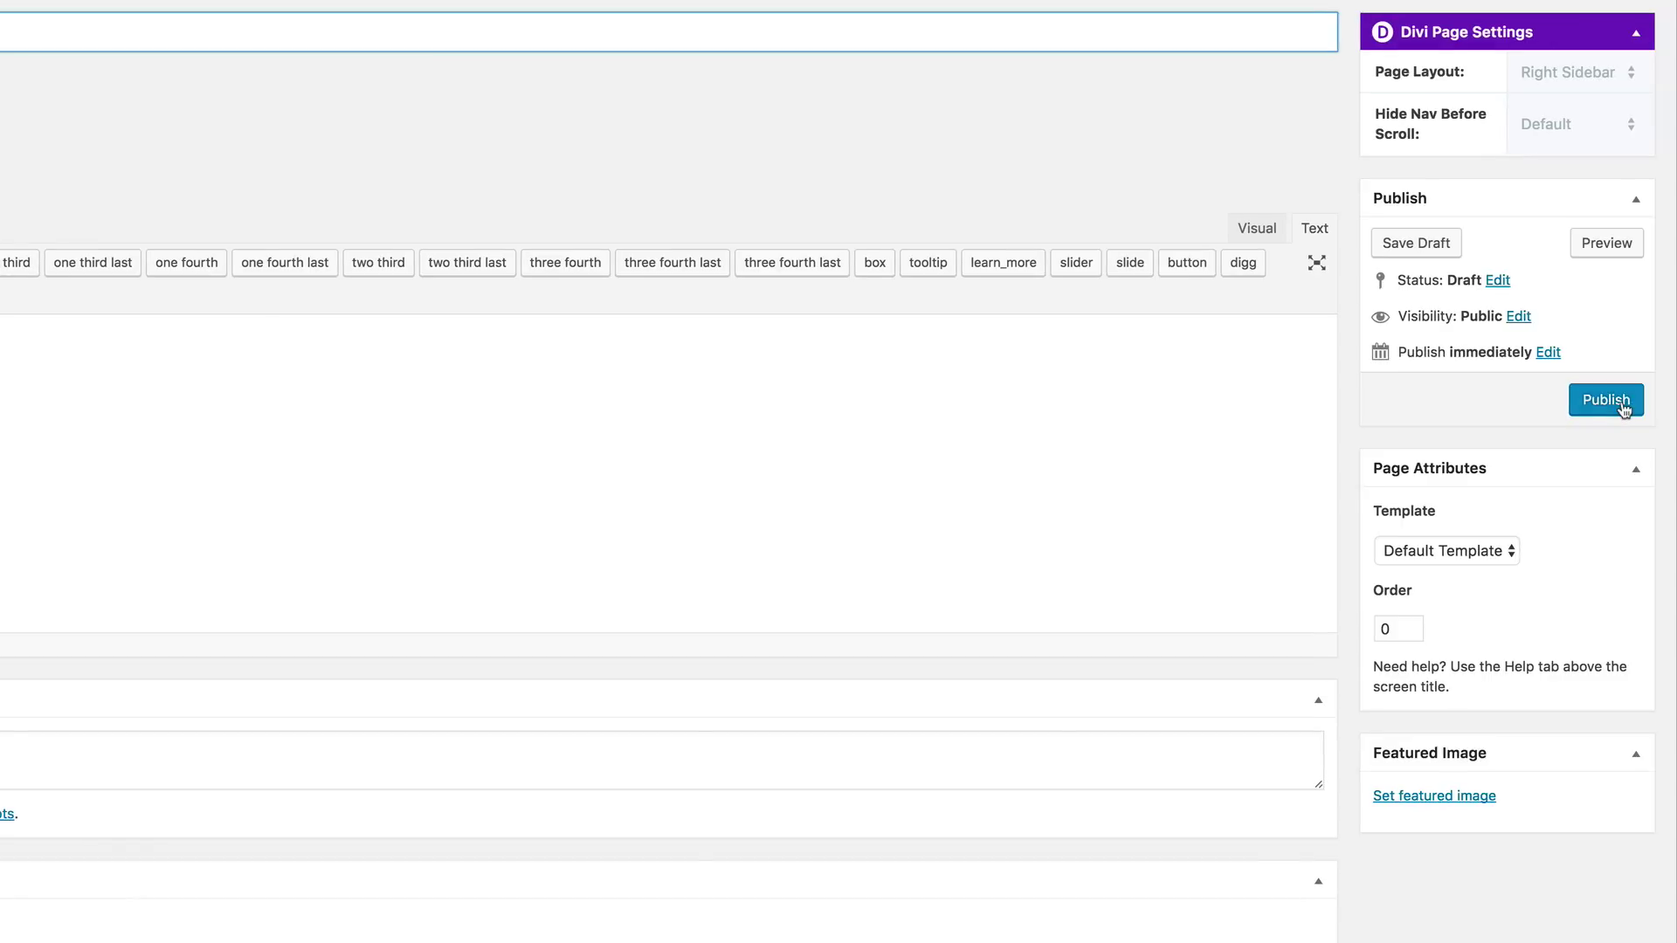
{"action": "left_click", "coordinate": [1676, 492]}
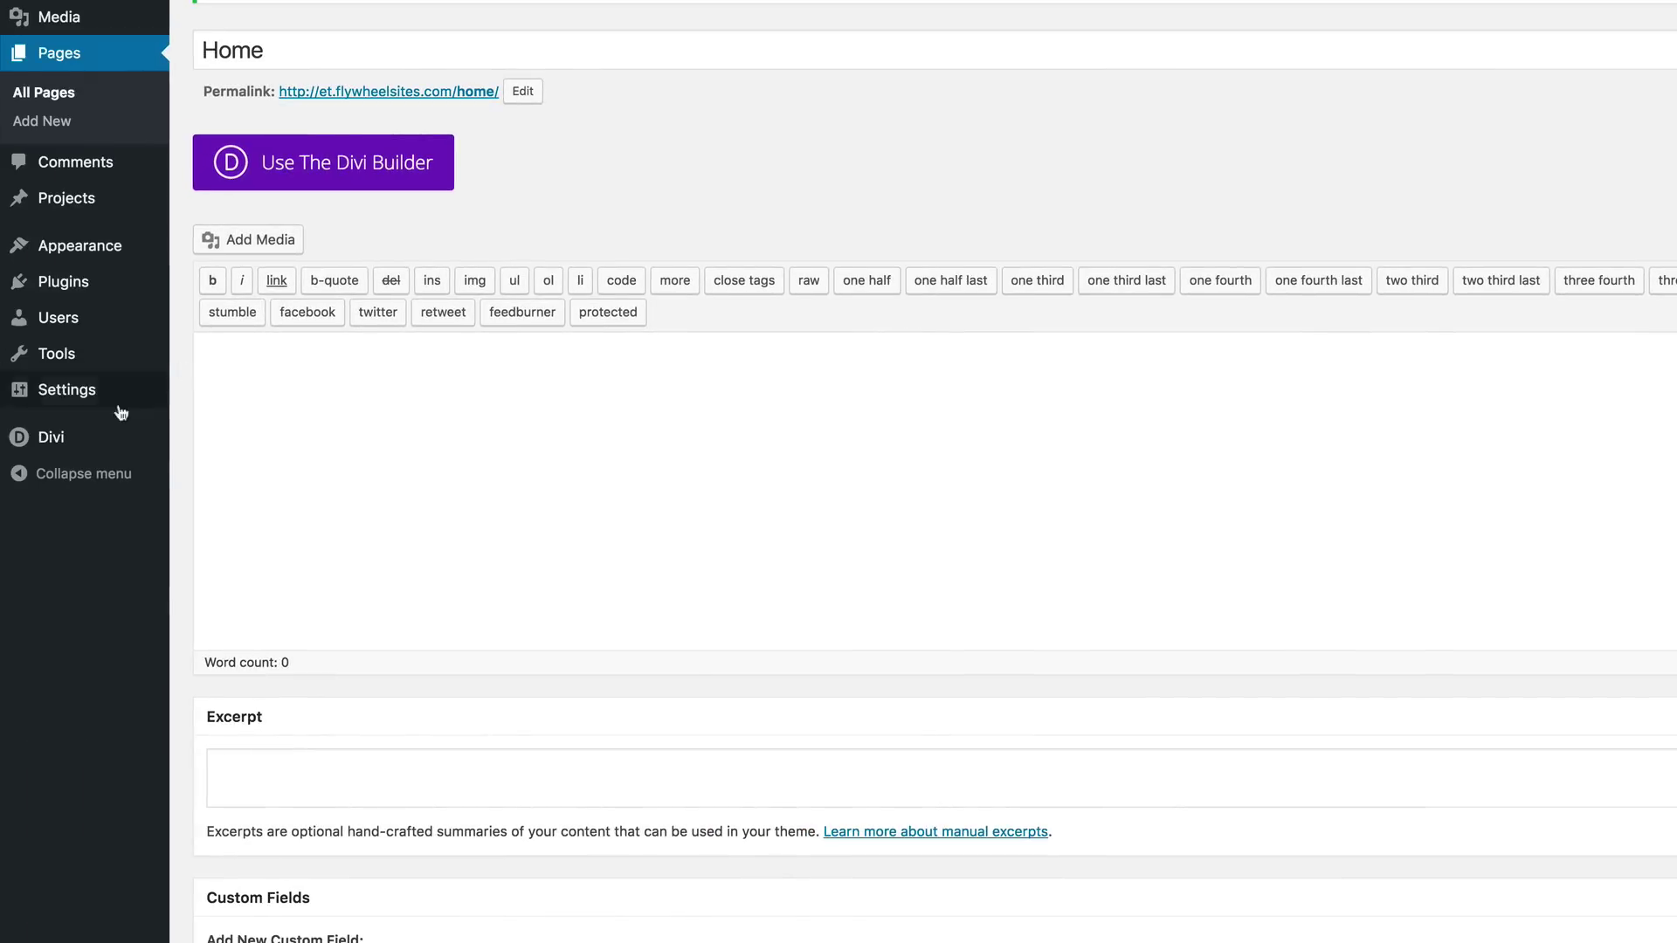
{"action": "mouse_move", "coordinate": [75, 394]}
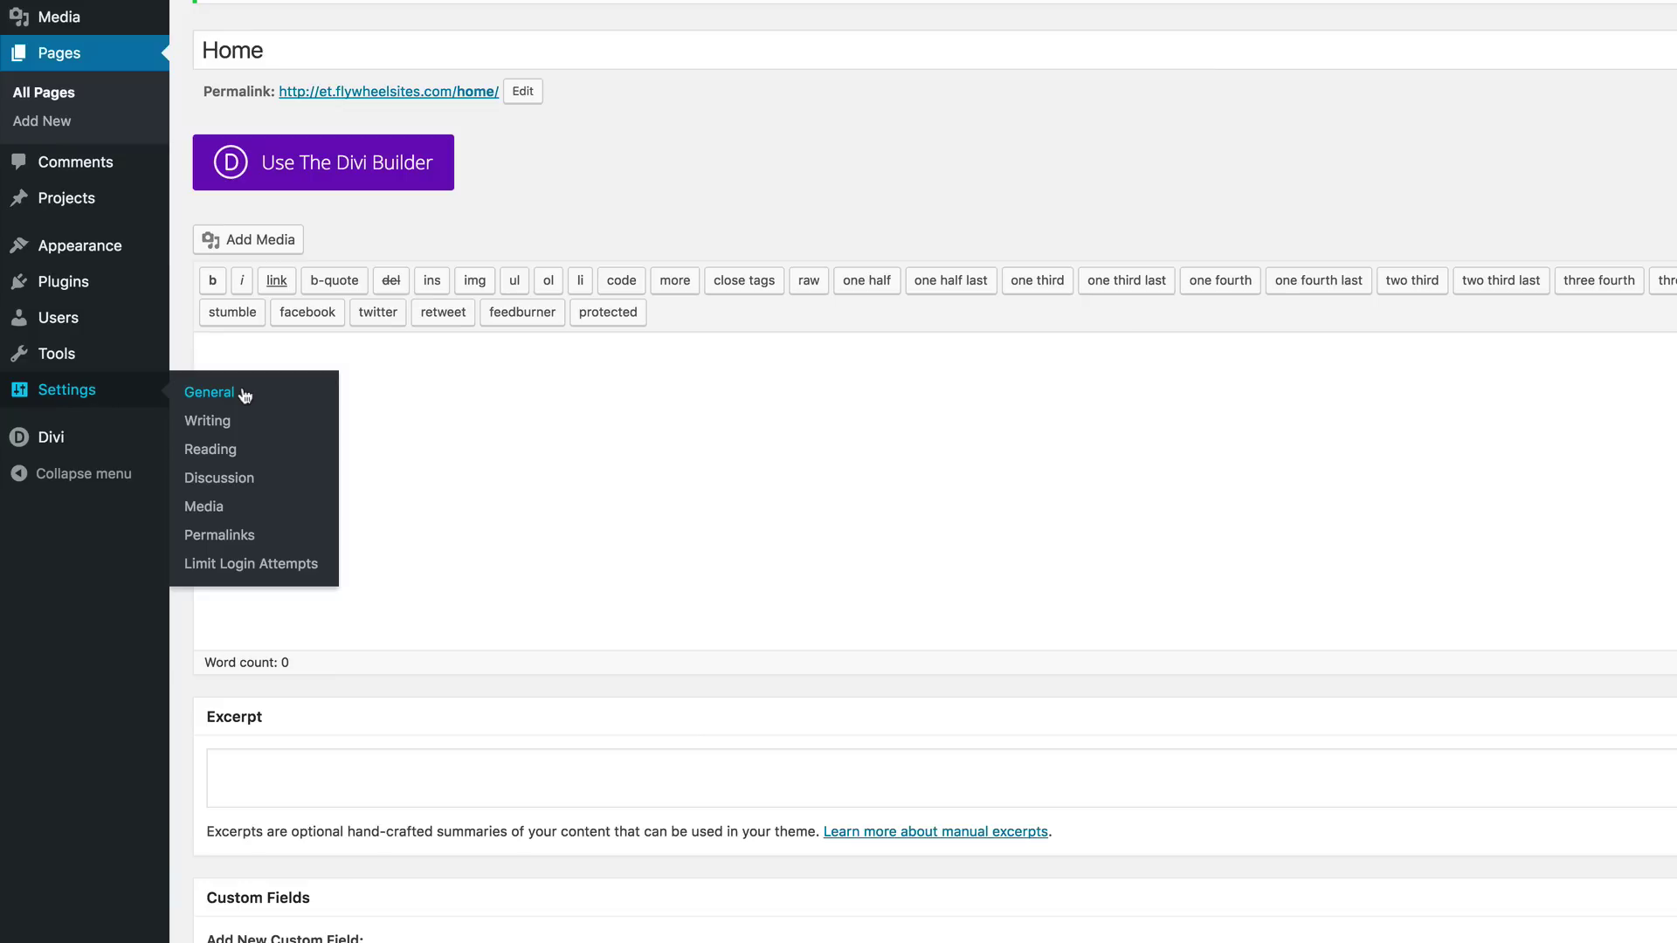
Step: In Reading settings, make the static page Home the front page and save
{"action": "left_click", "coordinate": [225, 451]}
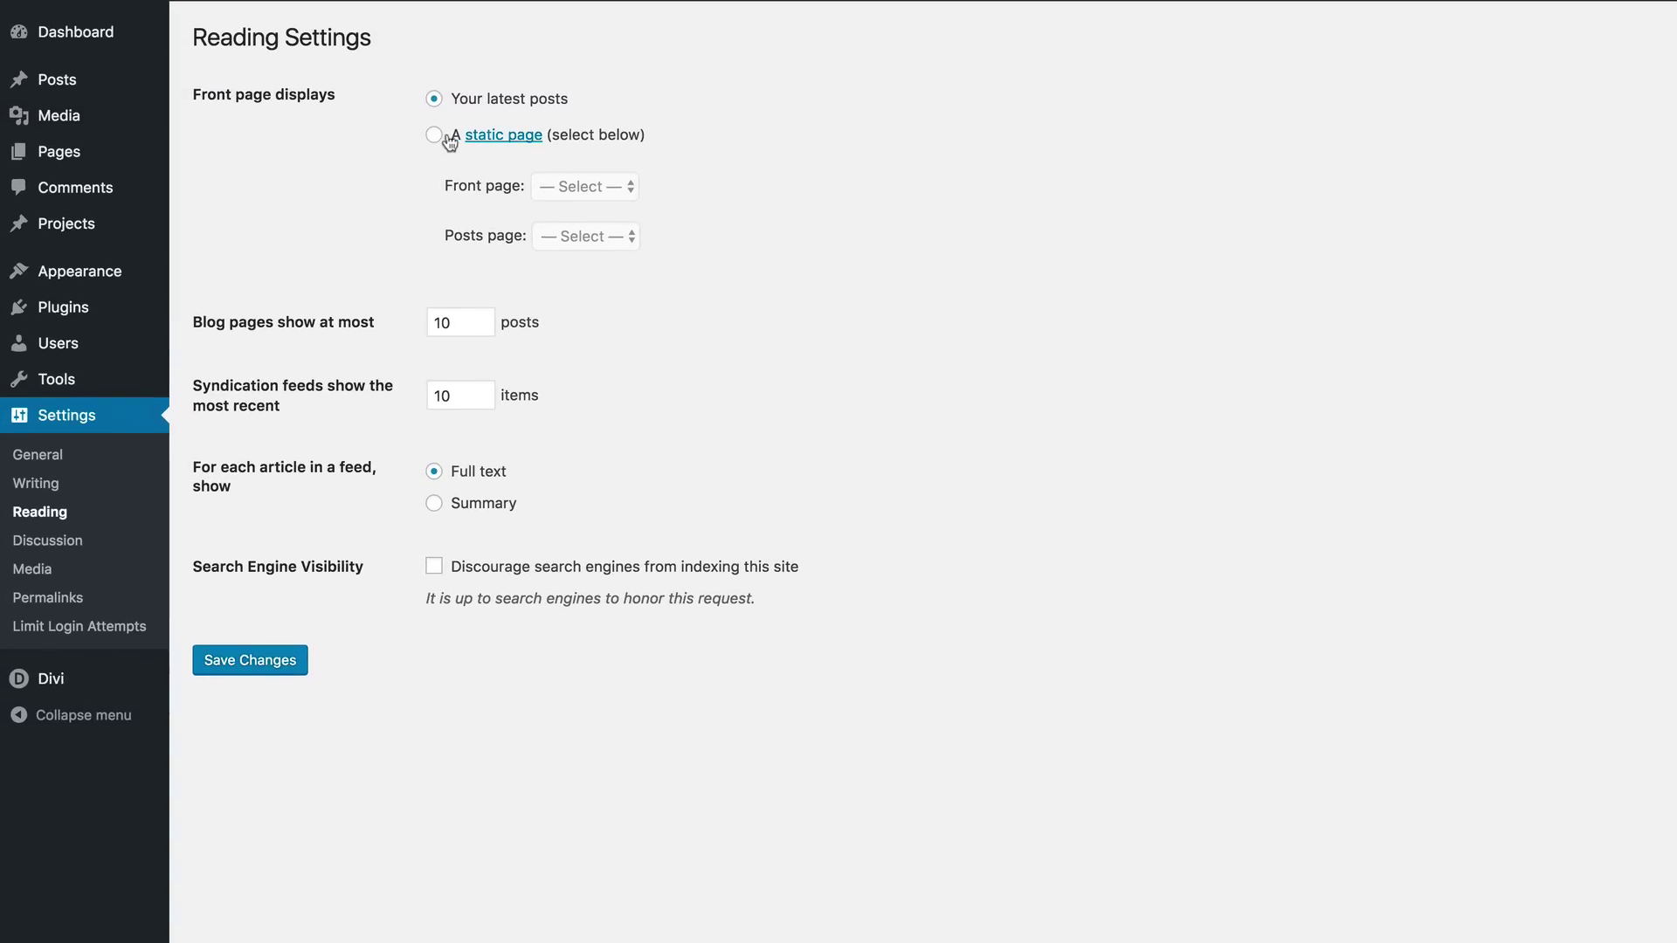
{"action": "left_click", "coordinate": [434, 135]}
{"action": "left_click", "coordinate": [628, 186]}
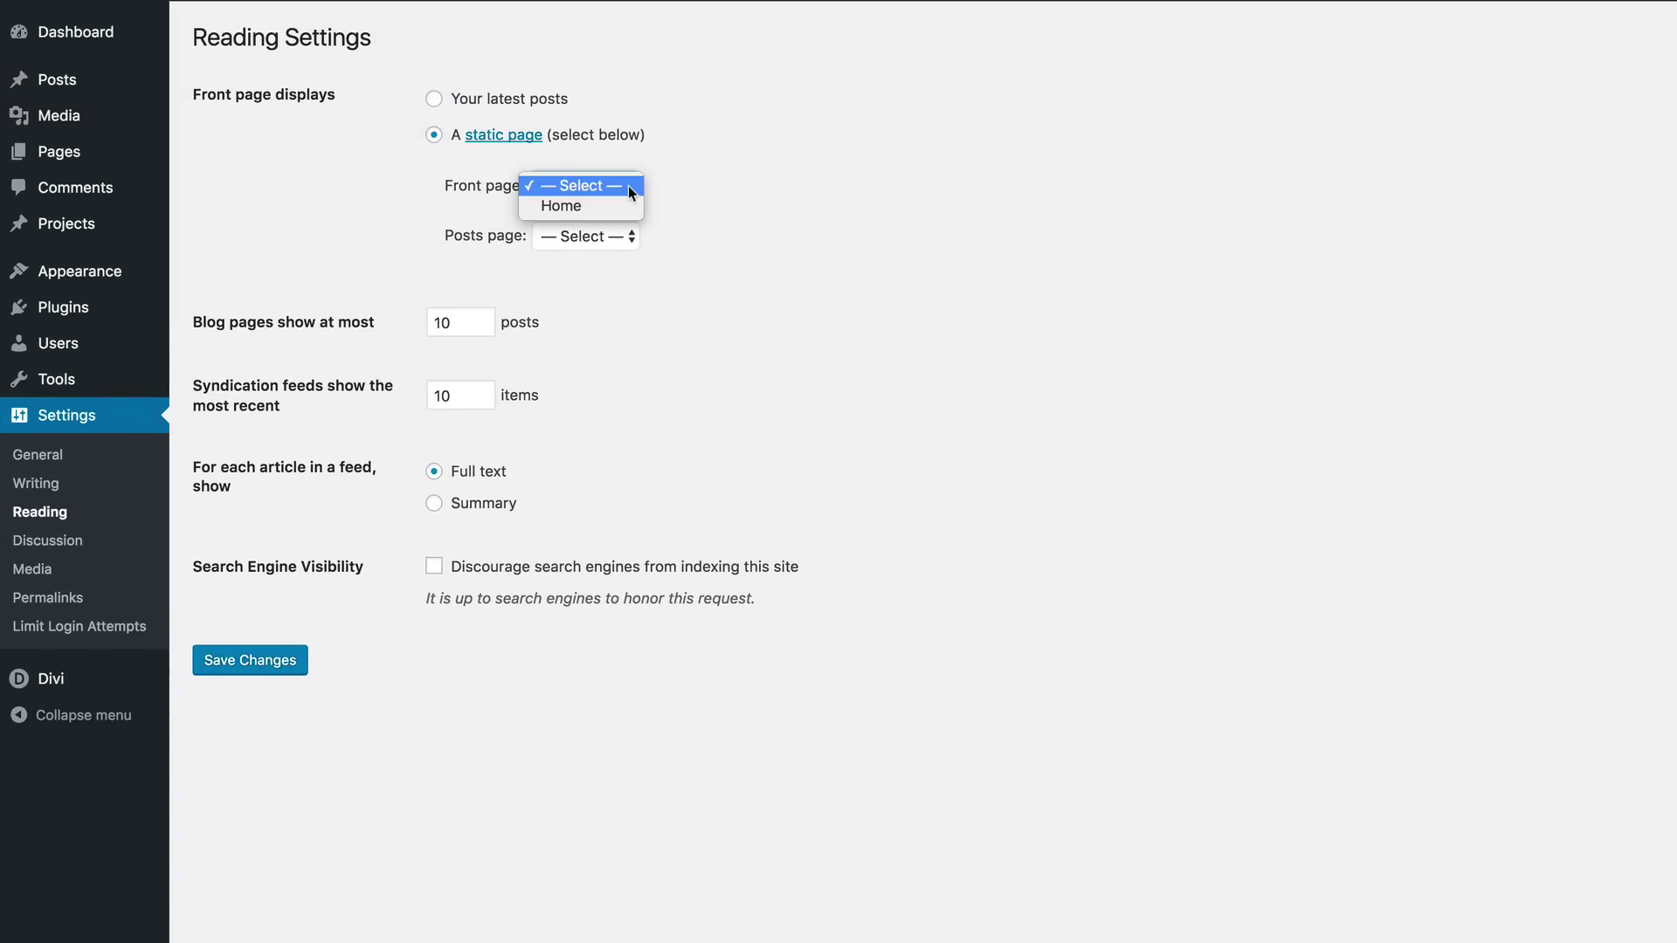
{"action": "left_click", "coordinate": [608, 206]}
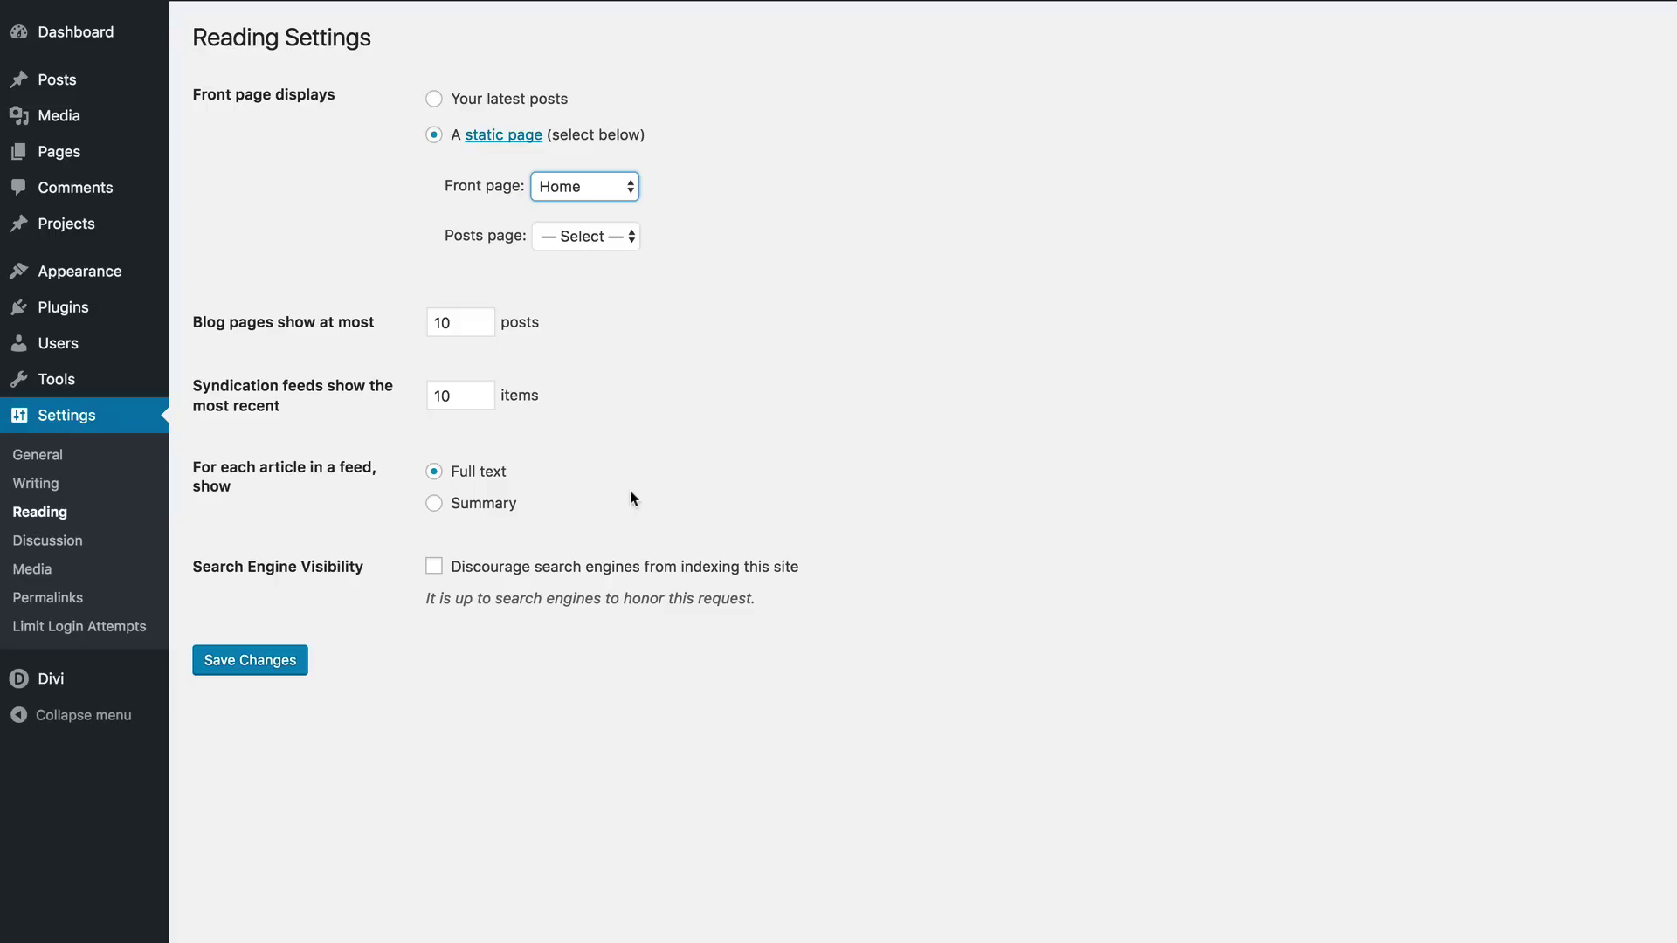
{"action": "left_click", "coordinate": [272, 662]}
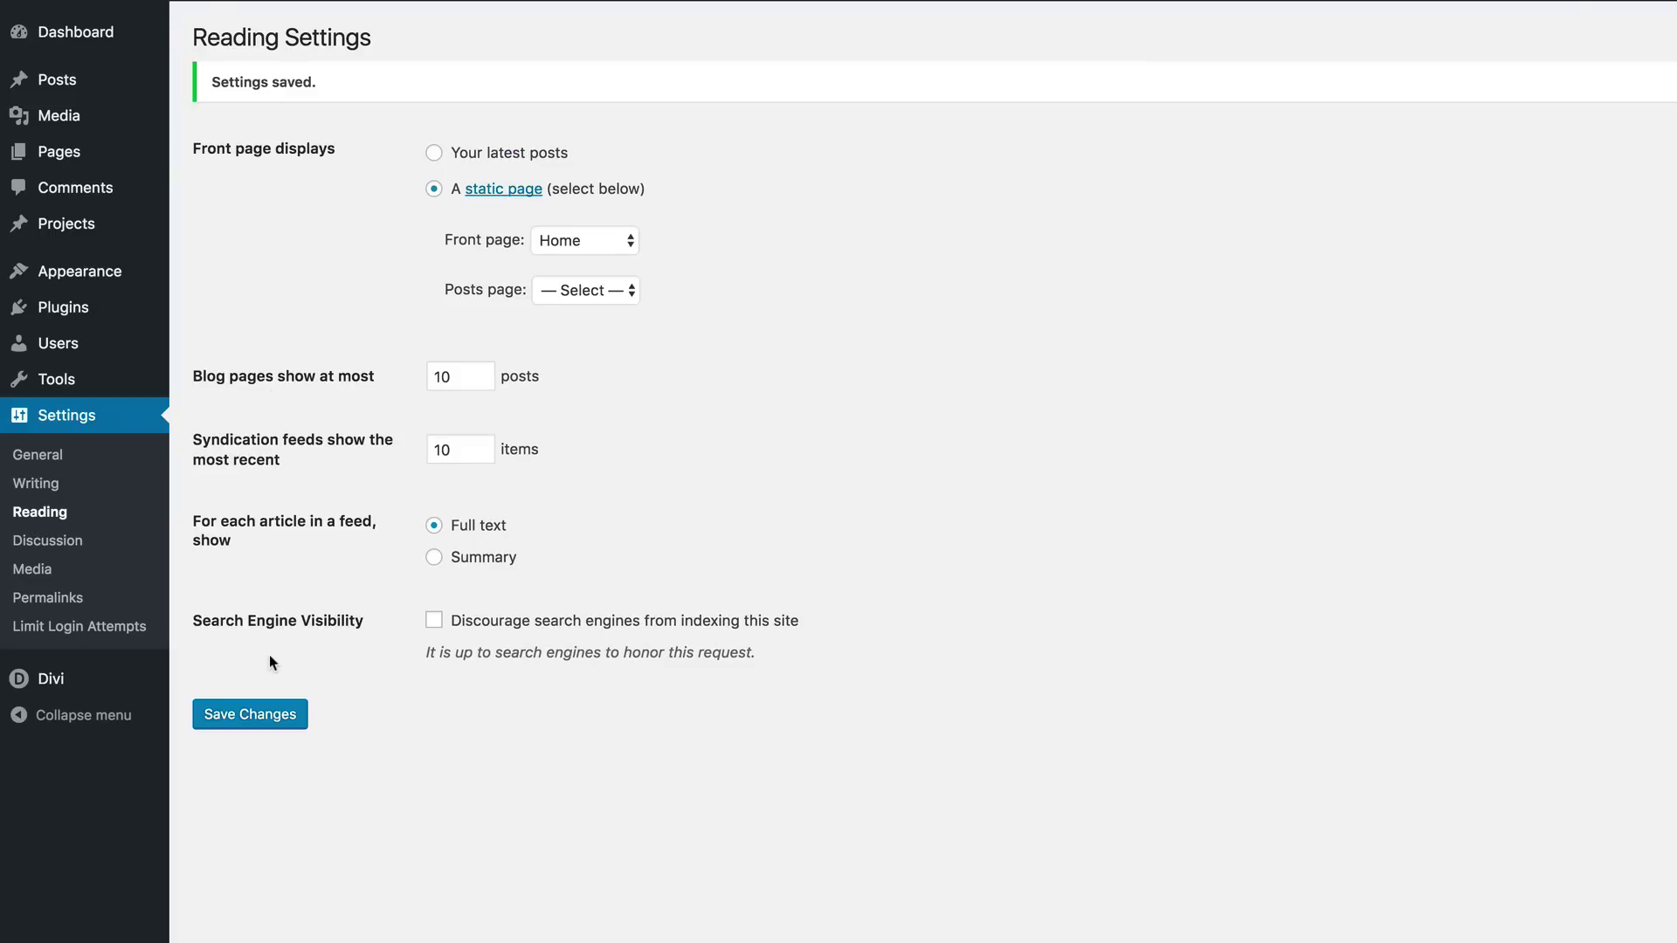
{"action": "left_click", "coordinate": [278, 715]}
Step: Create and publish new pages titled 'Contact' and 'TV'
{"action": "mouse_move", "coordinate": [76, 157]}
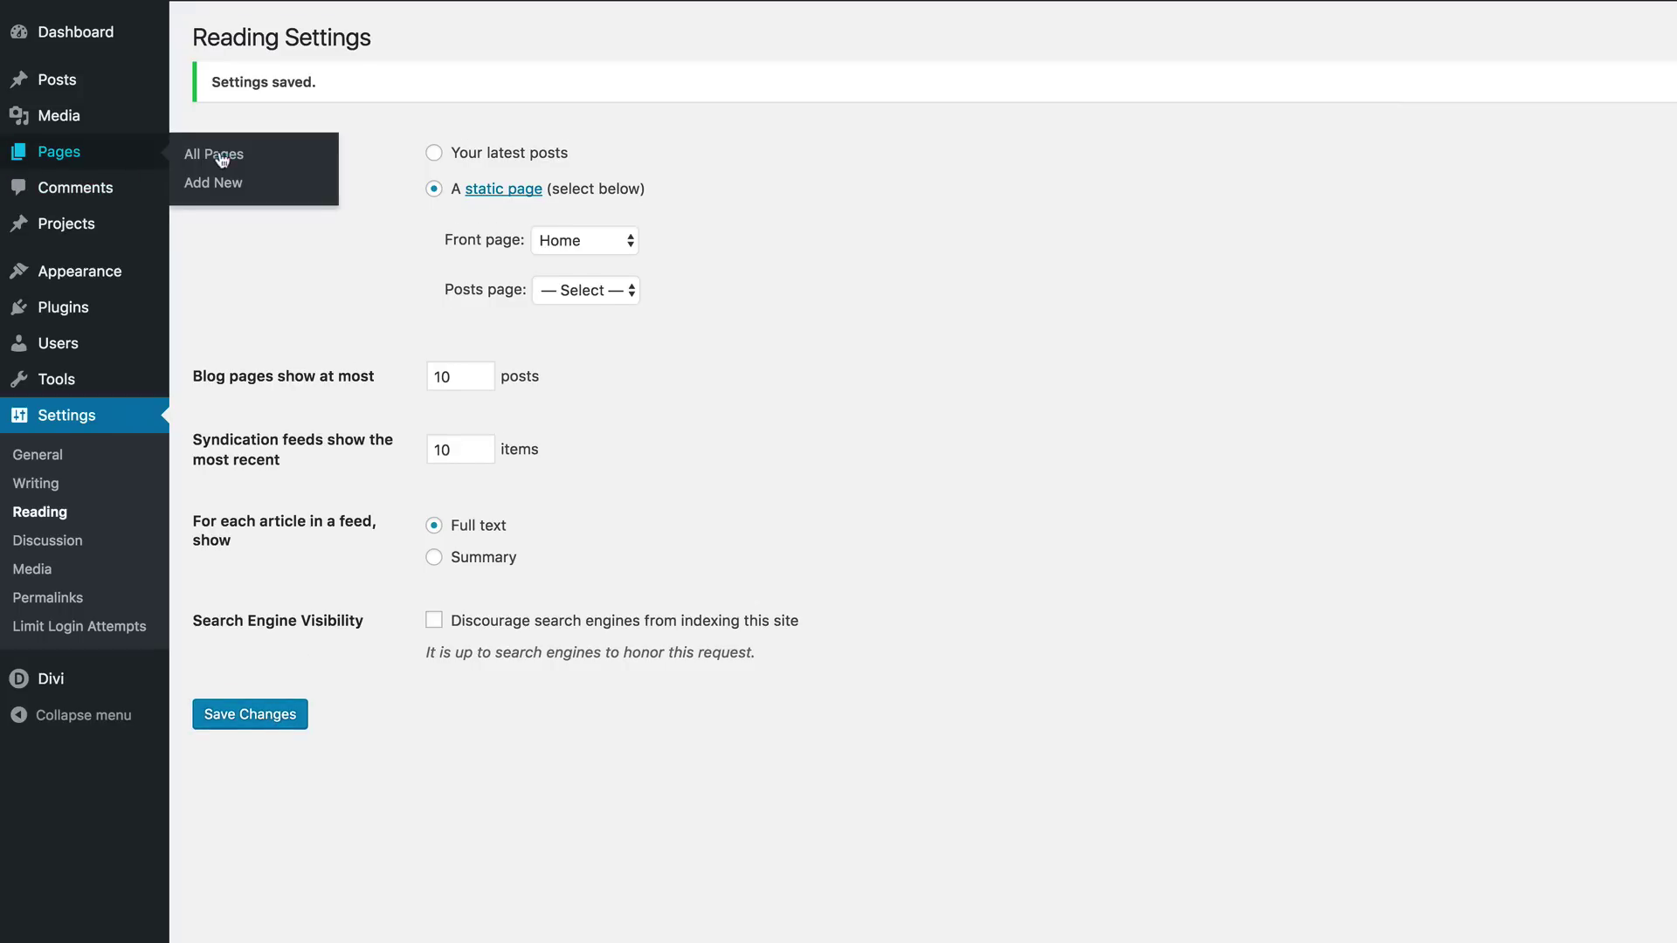
{"action": "left_click", "coordinate": [236, 186]}
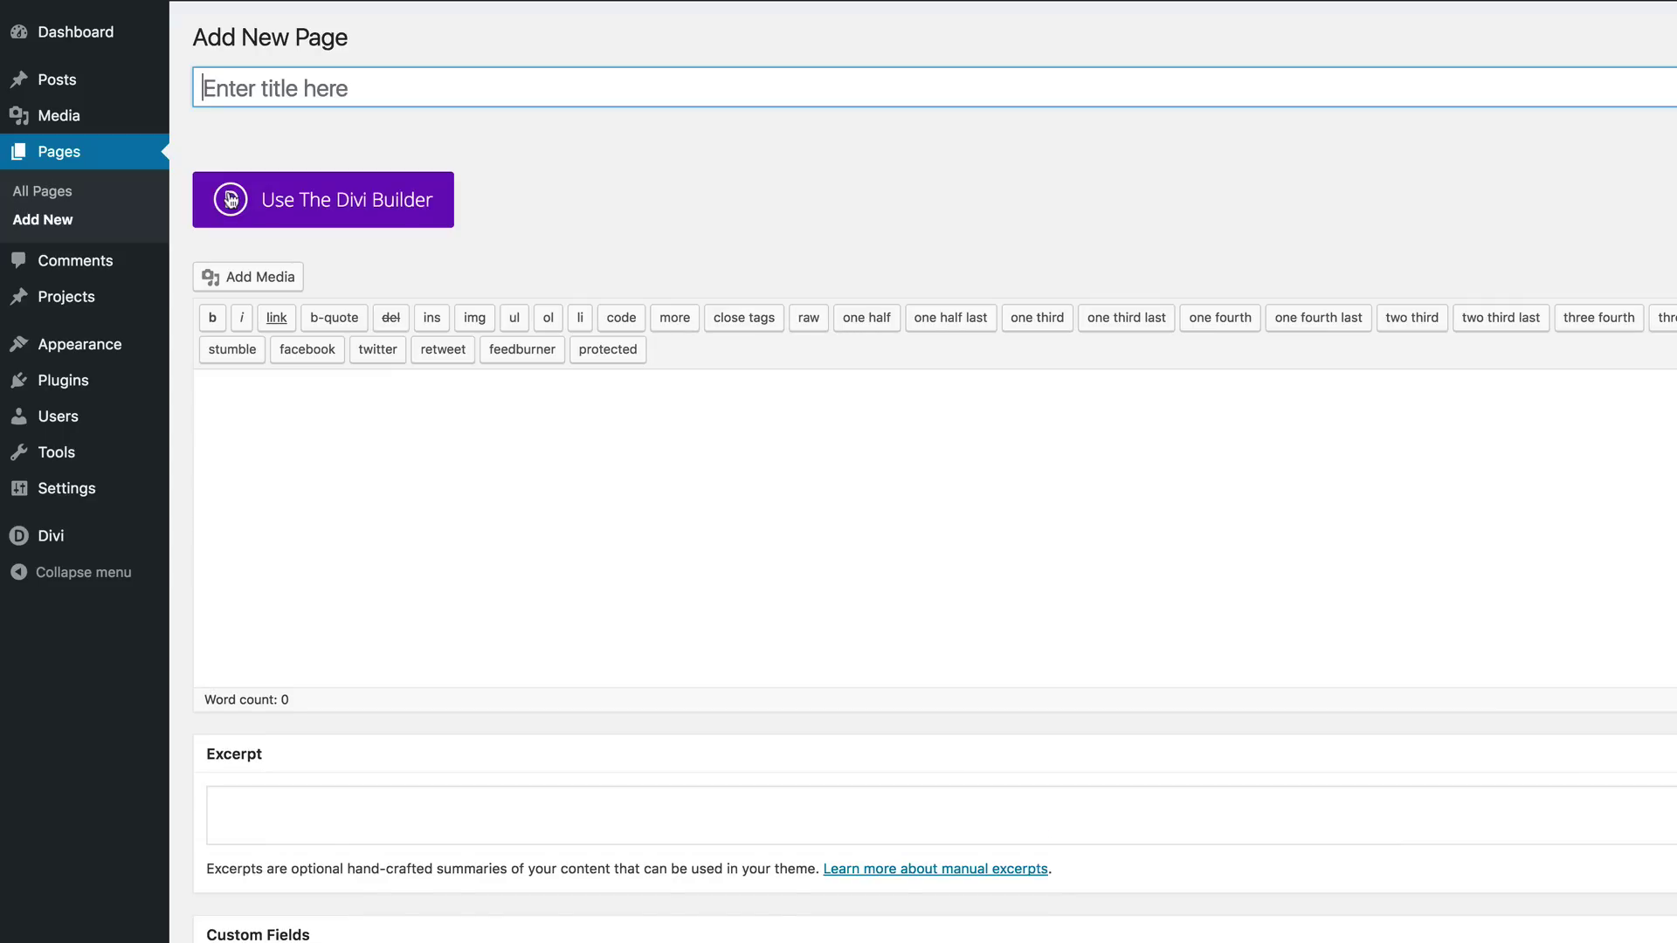
{"action": "left_click", "coordinate": [293, 85]}
{"action": "type", "text": "Contact"}
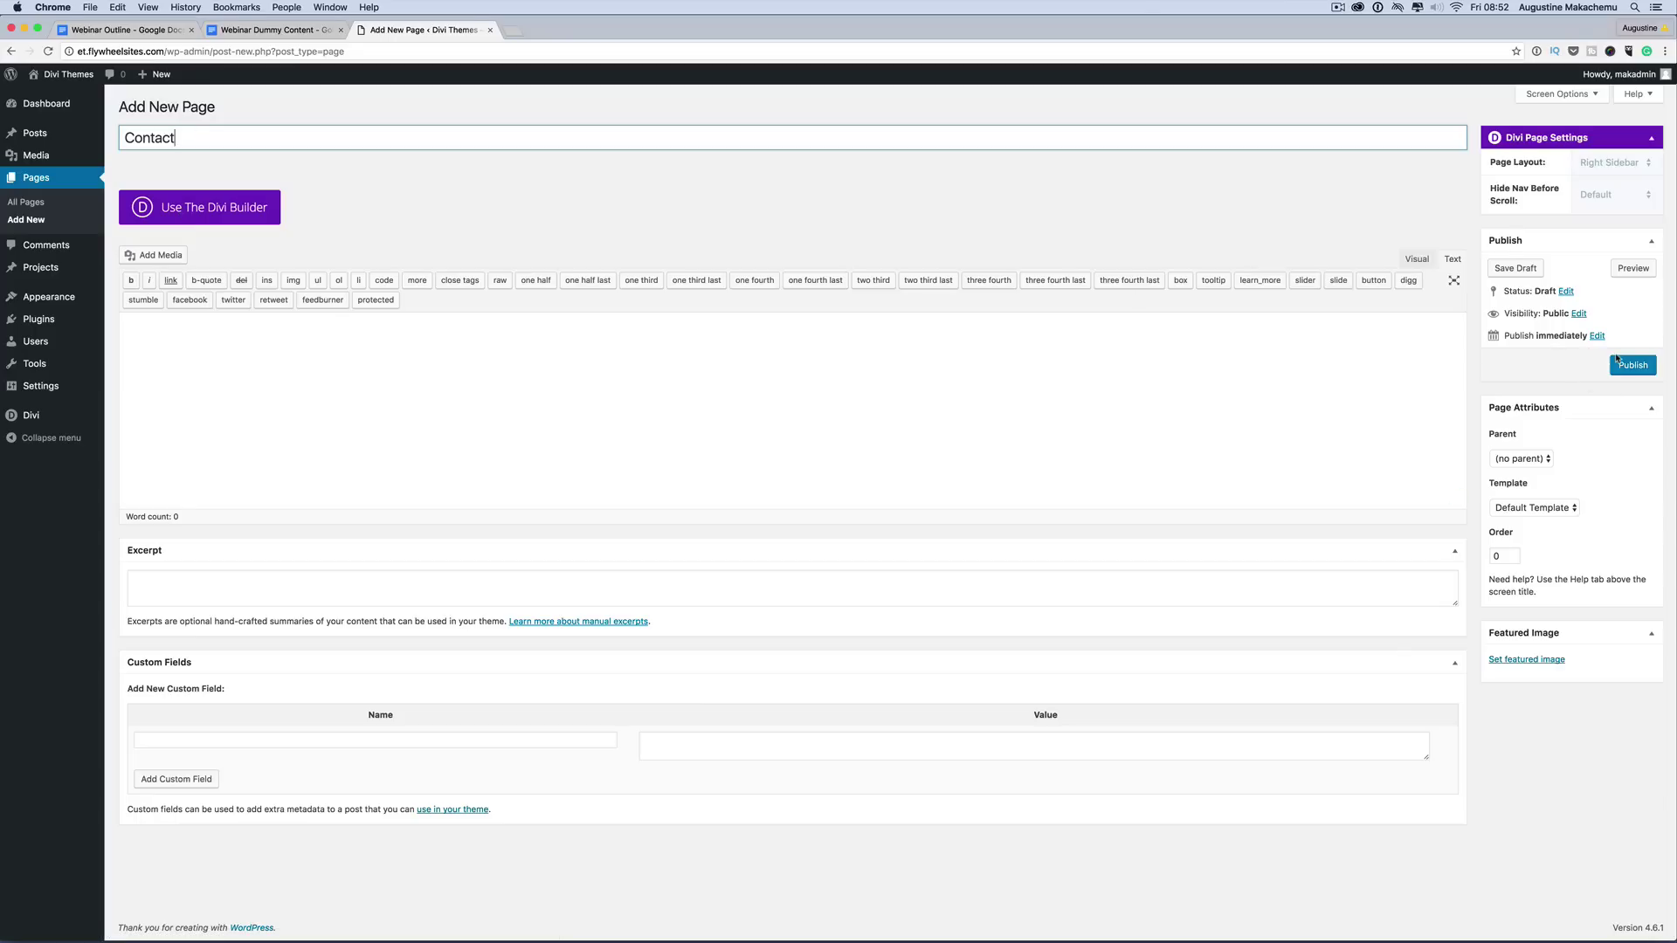
{"action": "left_click", "coordinate": [1619, 361]}
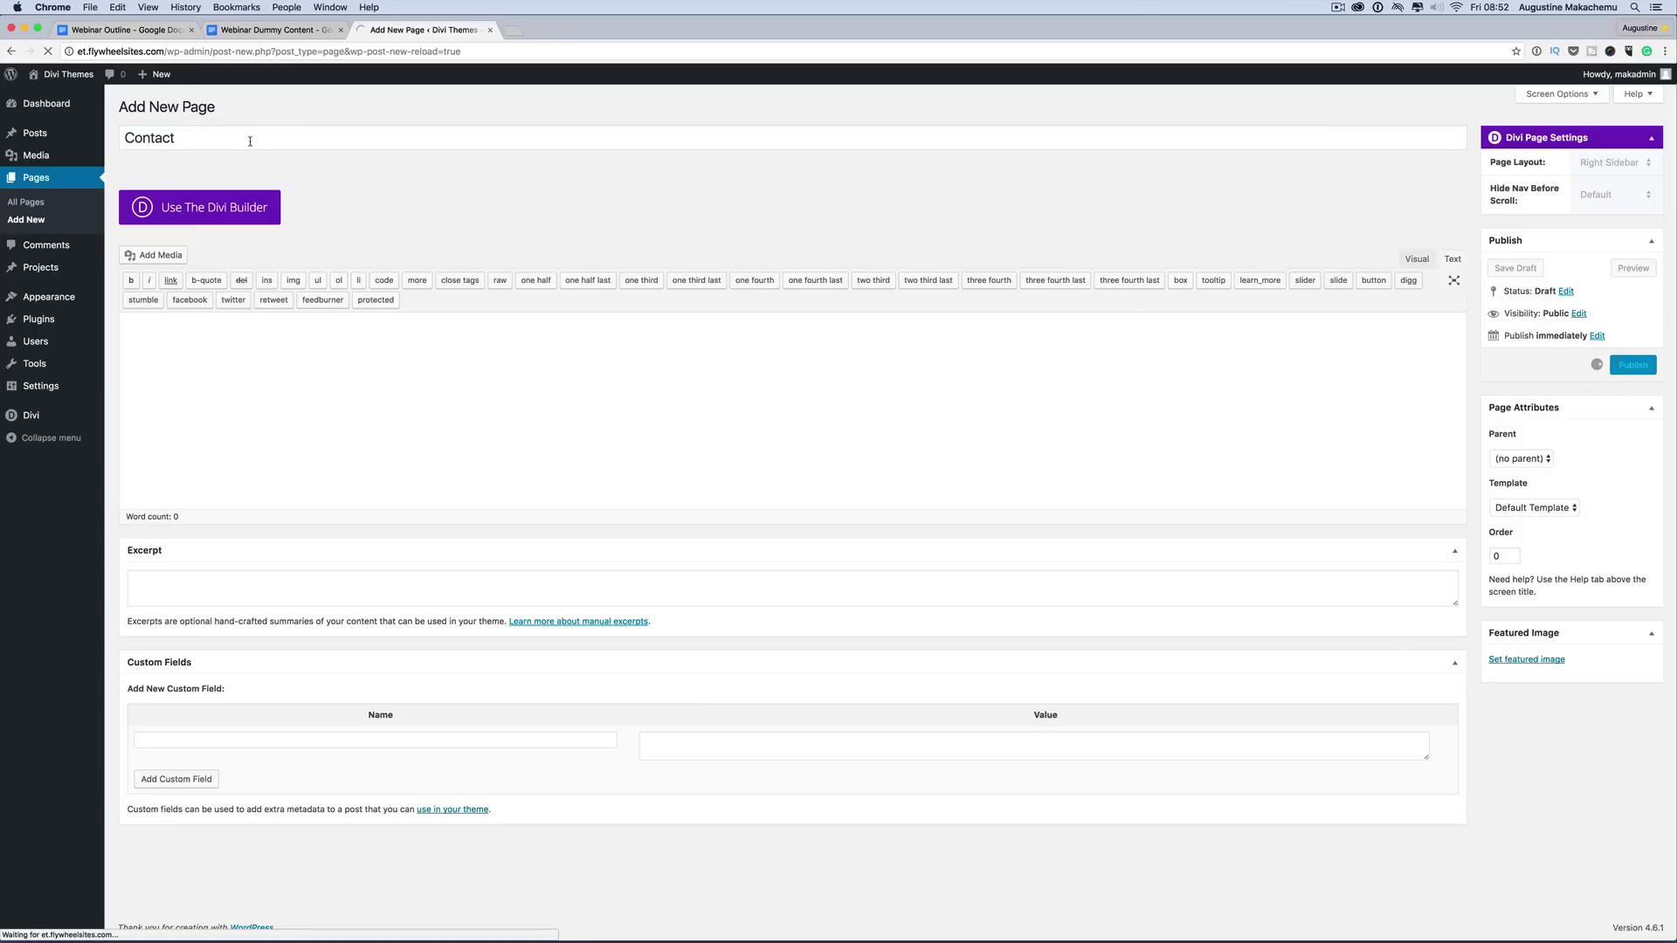
{"action": "left_click", "coordinate": [222, 109]}
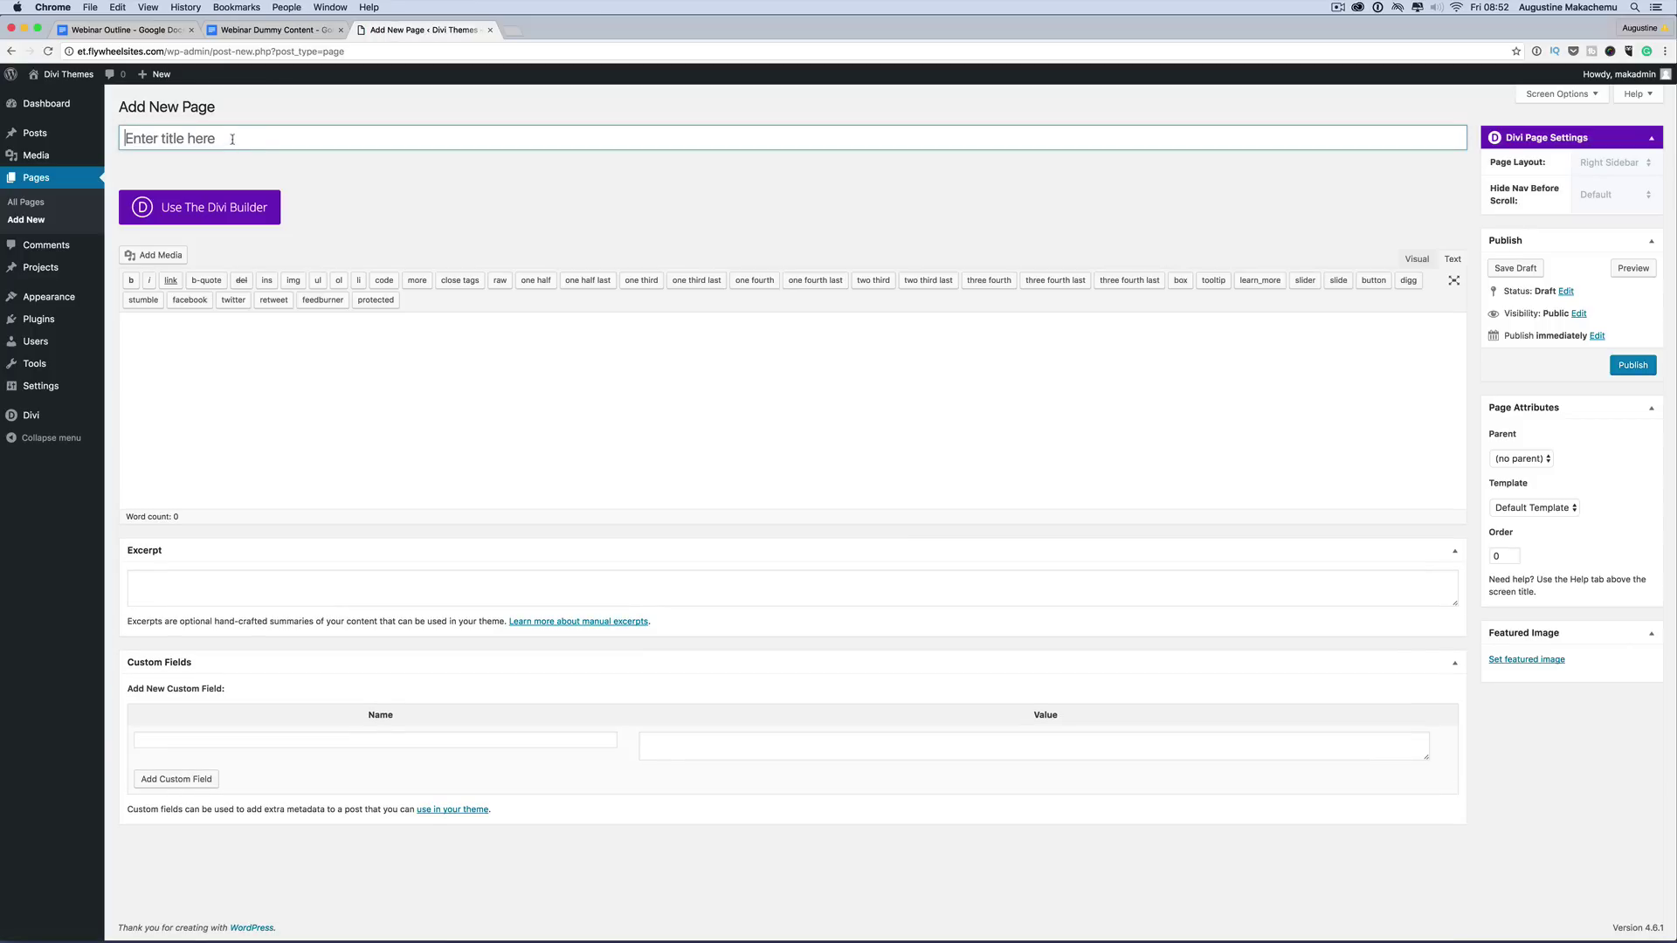
{"action": "type", "text": "TV"}
{"action": "left_click", "coordinate": [1633, 365]}
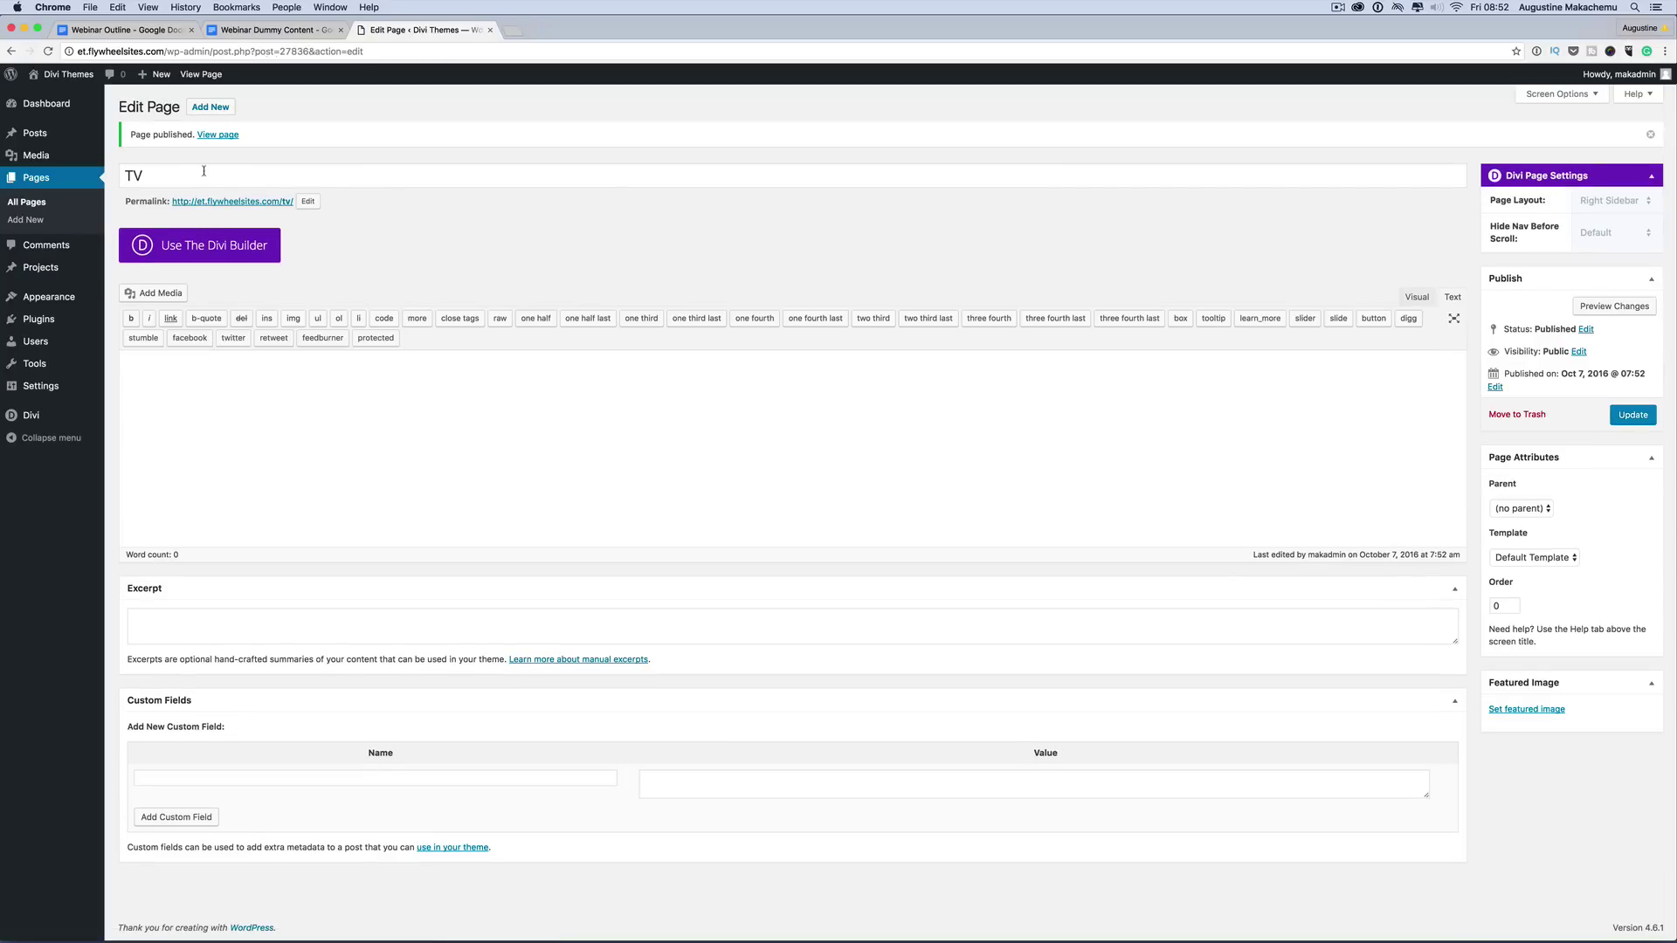
Step: Create and publish new pages titled 'About Us' and 'Landing'
{"action": "left_click", "coordinate": [218, 105]}
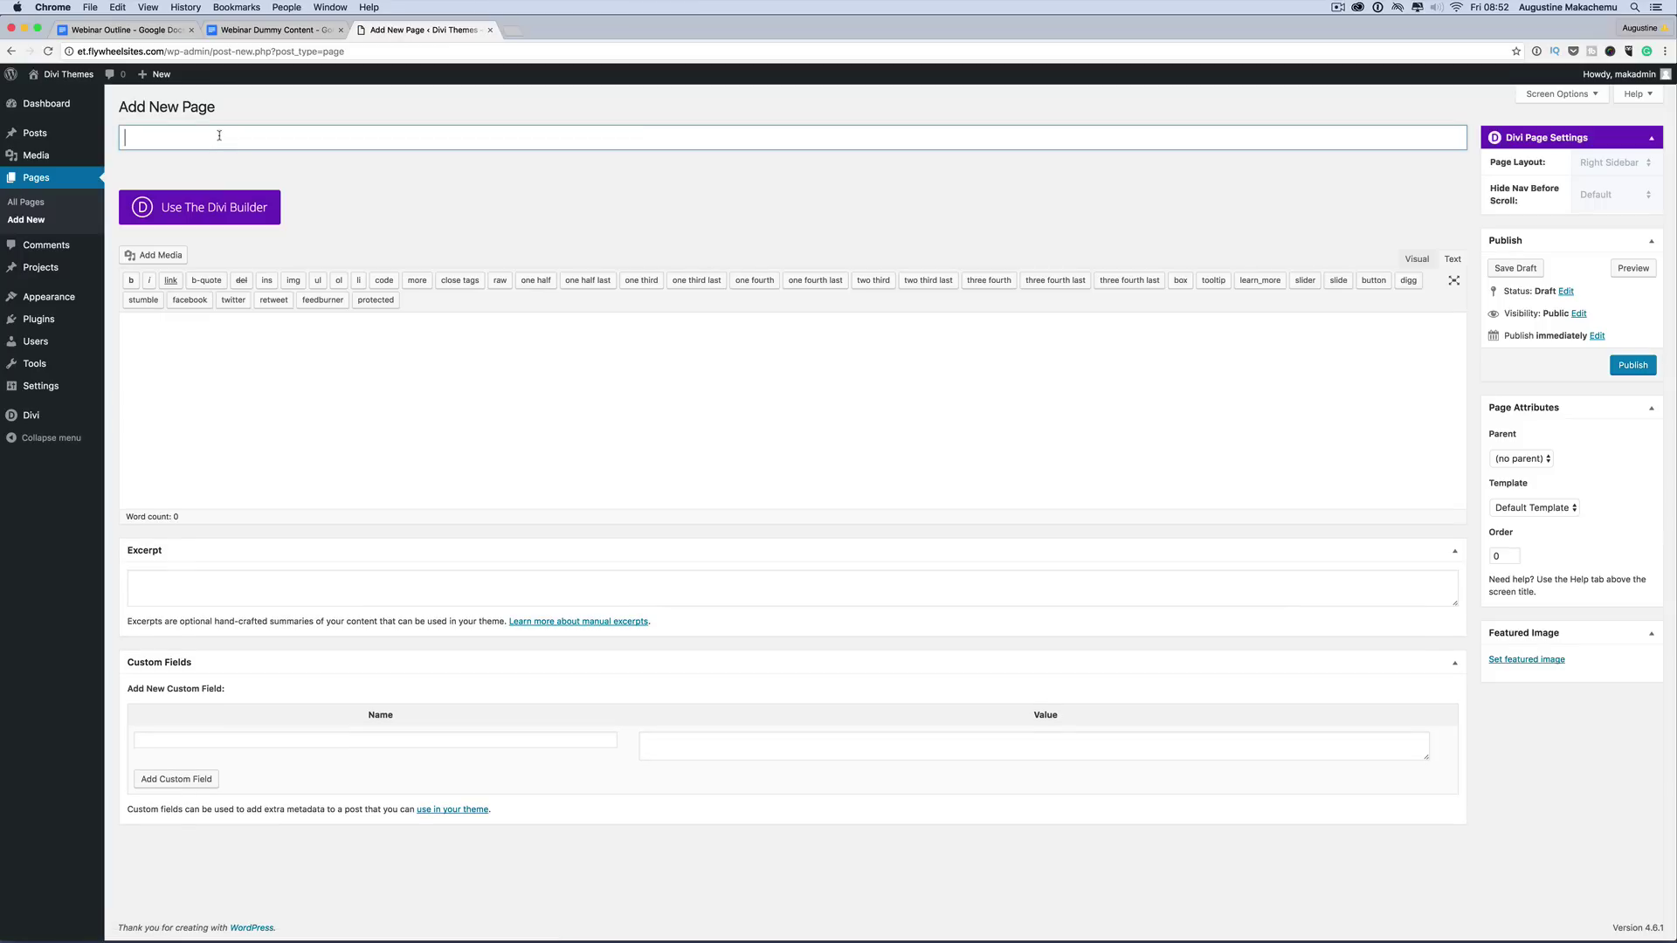
{"action": "type", "text": "About Us"}
{"action": "left_click", "coordinate": [1632, 365]}
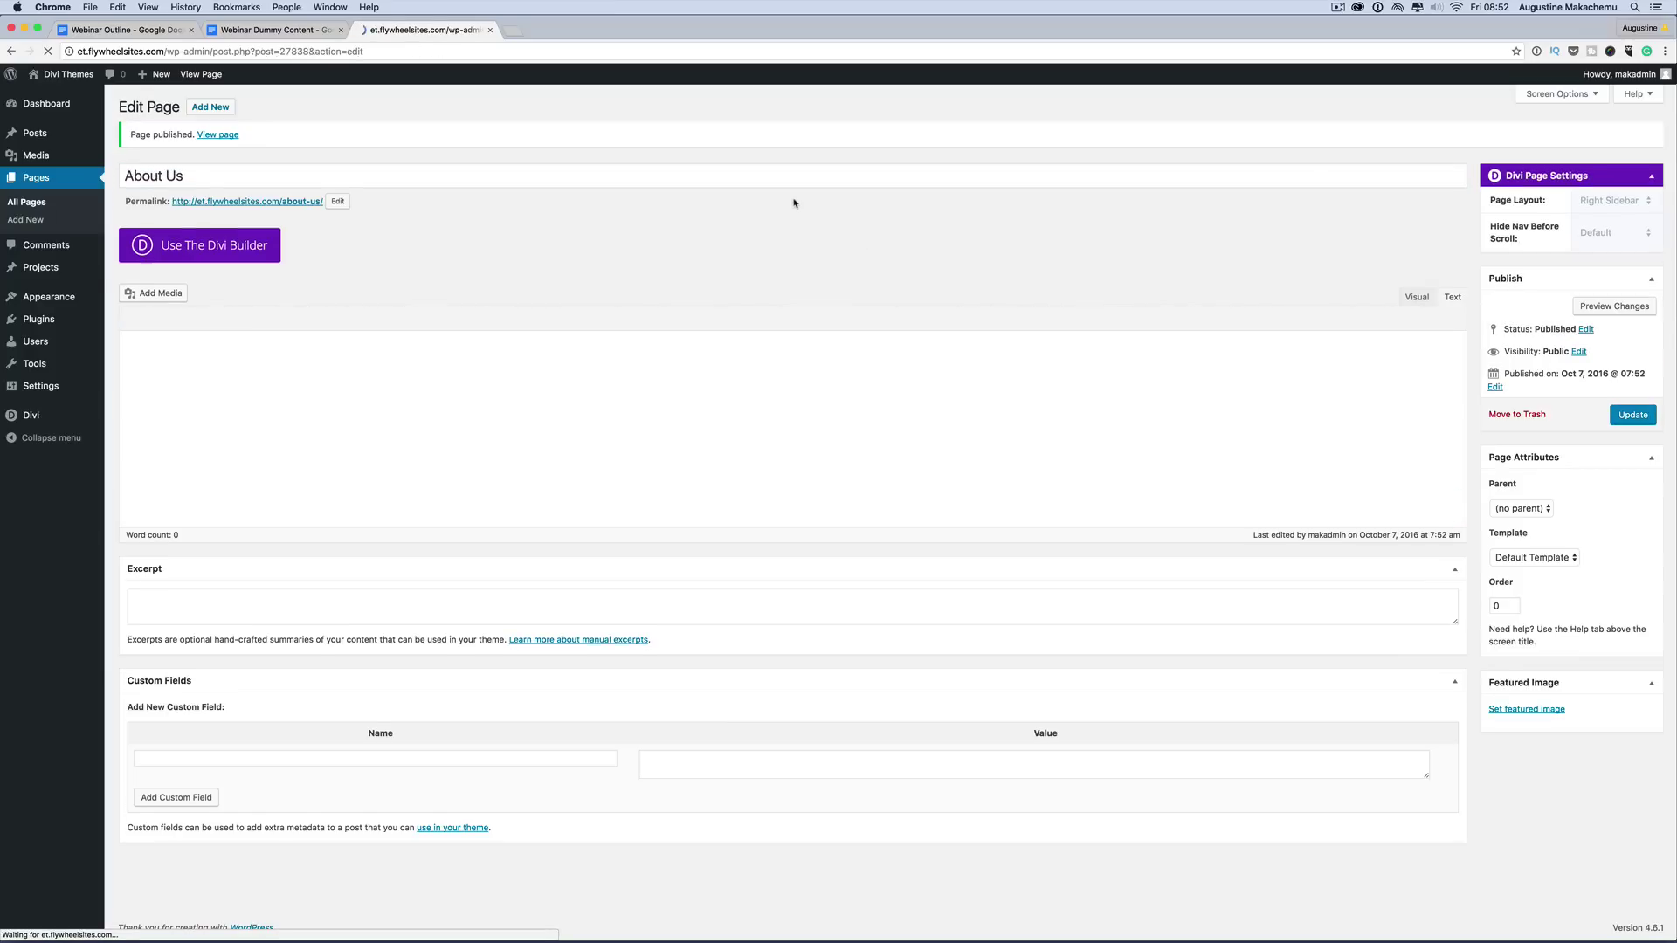
{"action": "left_click", "coordinate": [213, 109]}
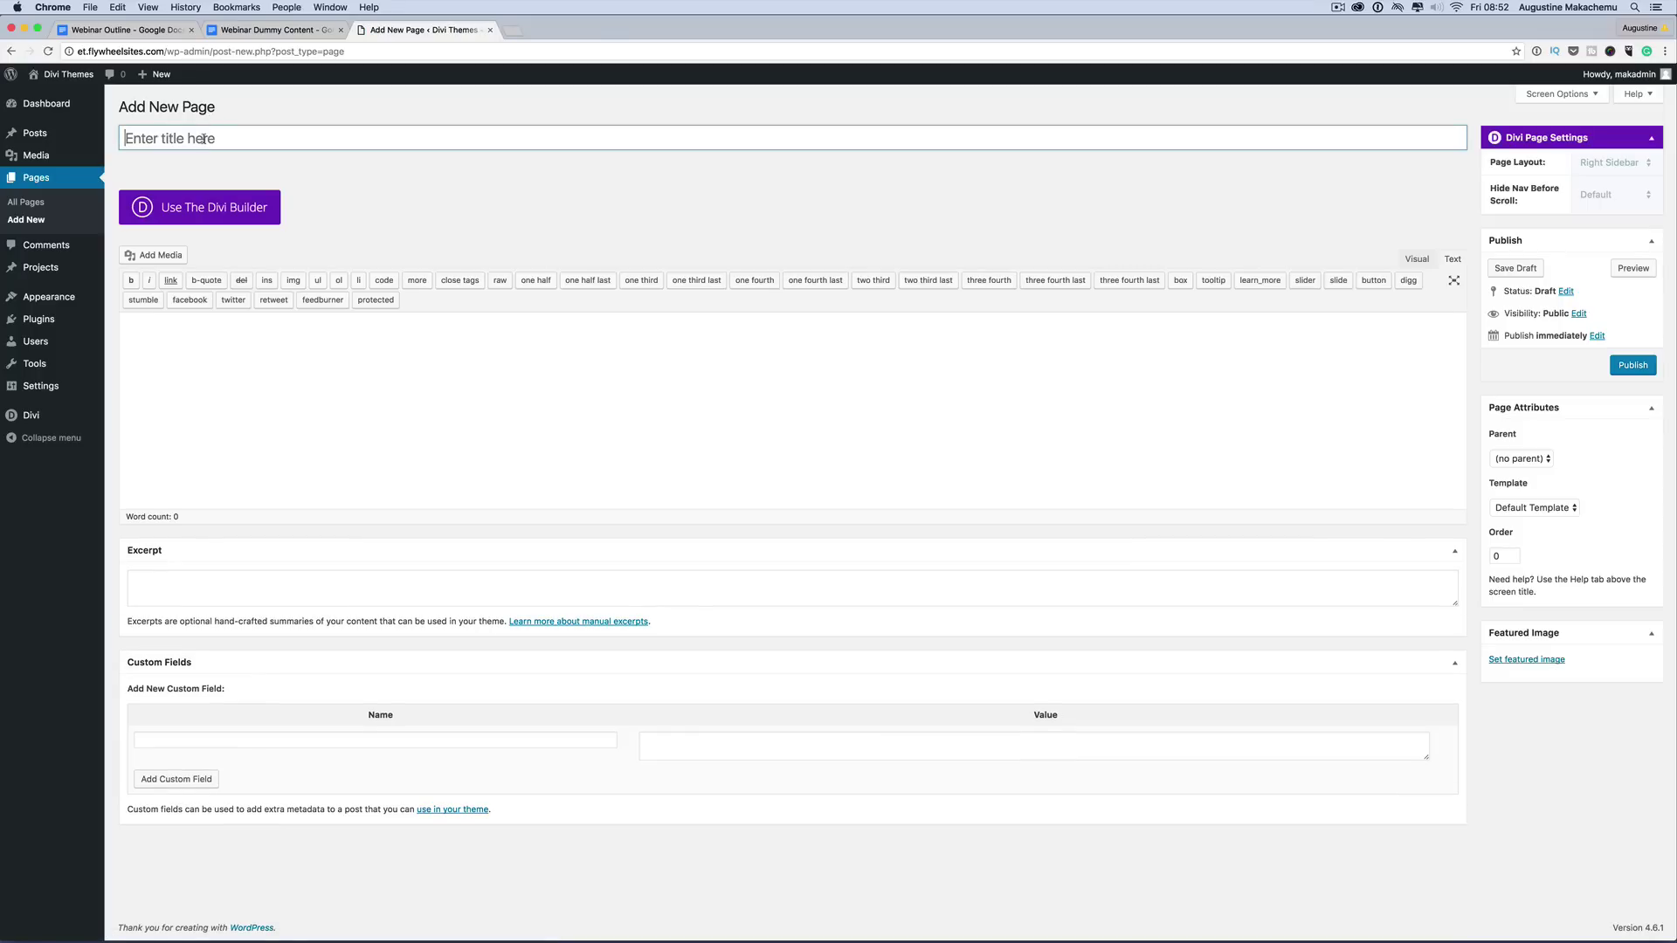
{"action": "type", "text": "Landing"}
{"action": "left_click", "coordinate": [1633, 365]}
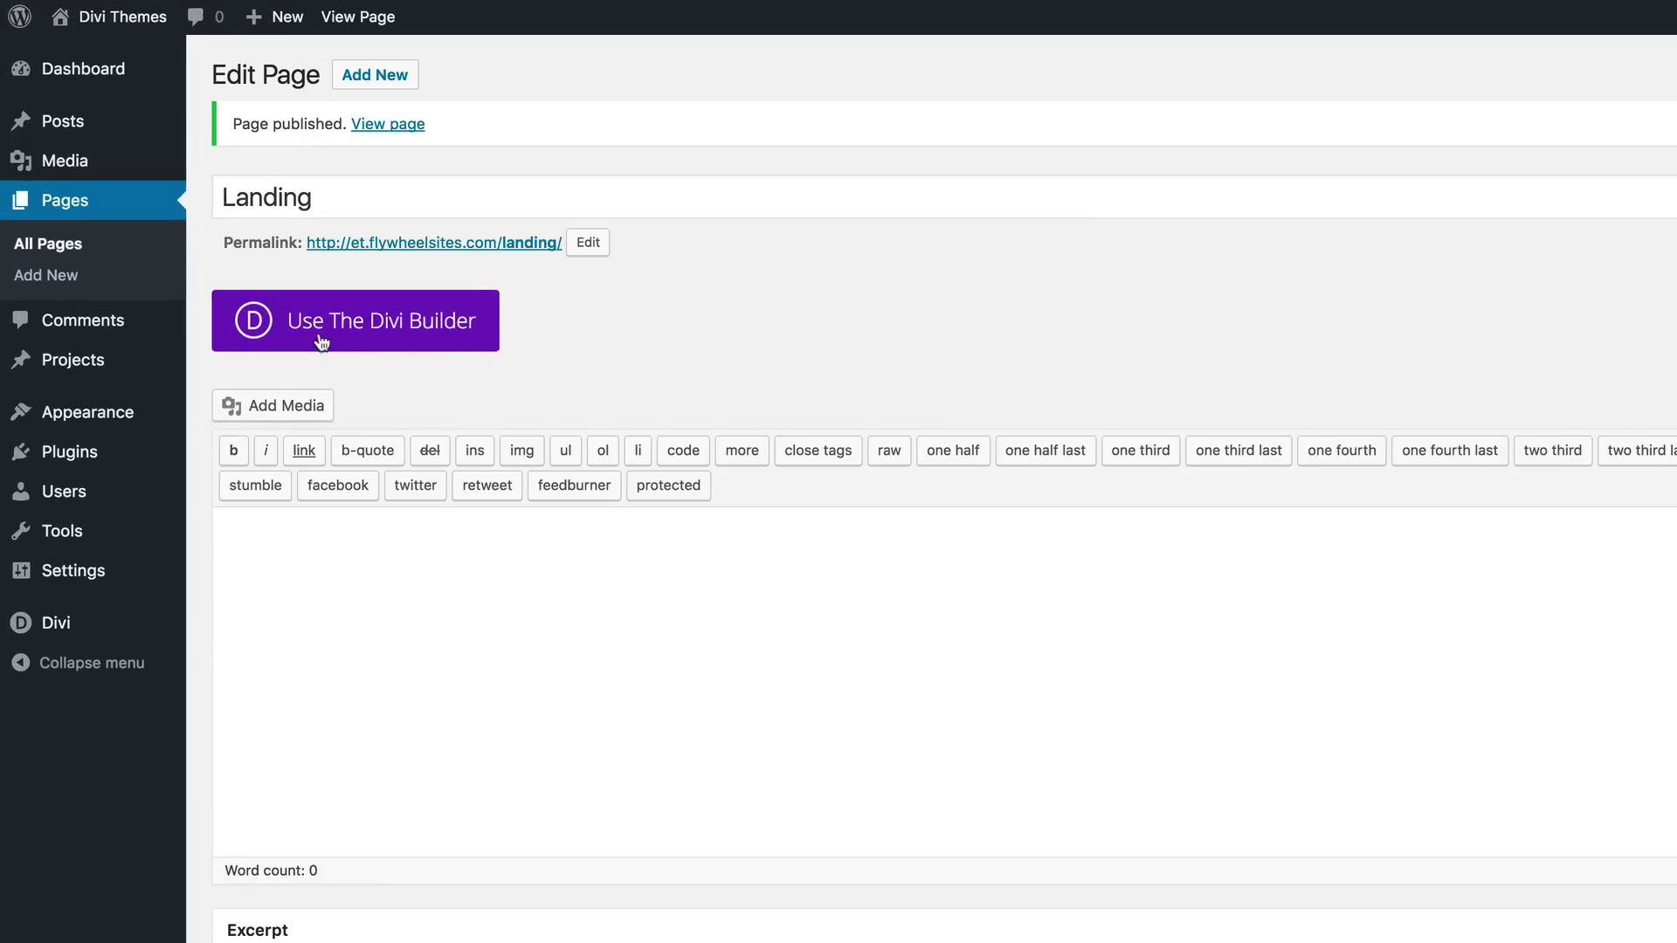
Step: Review All Pages: About Us, Contact, Home (Front Page), Landing and TV
{"action": "left_click", "coordinate": [65, 253]}
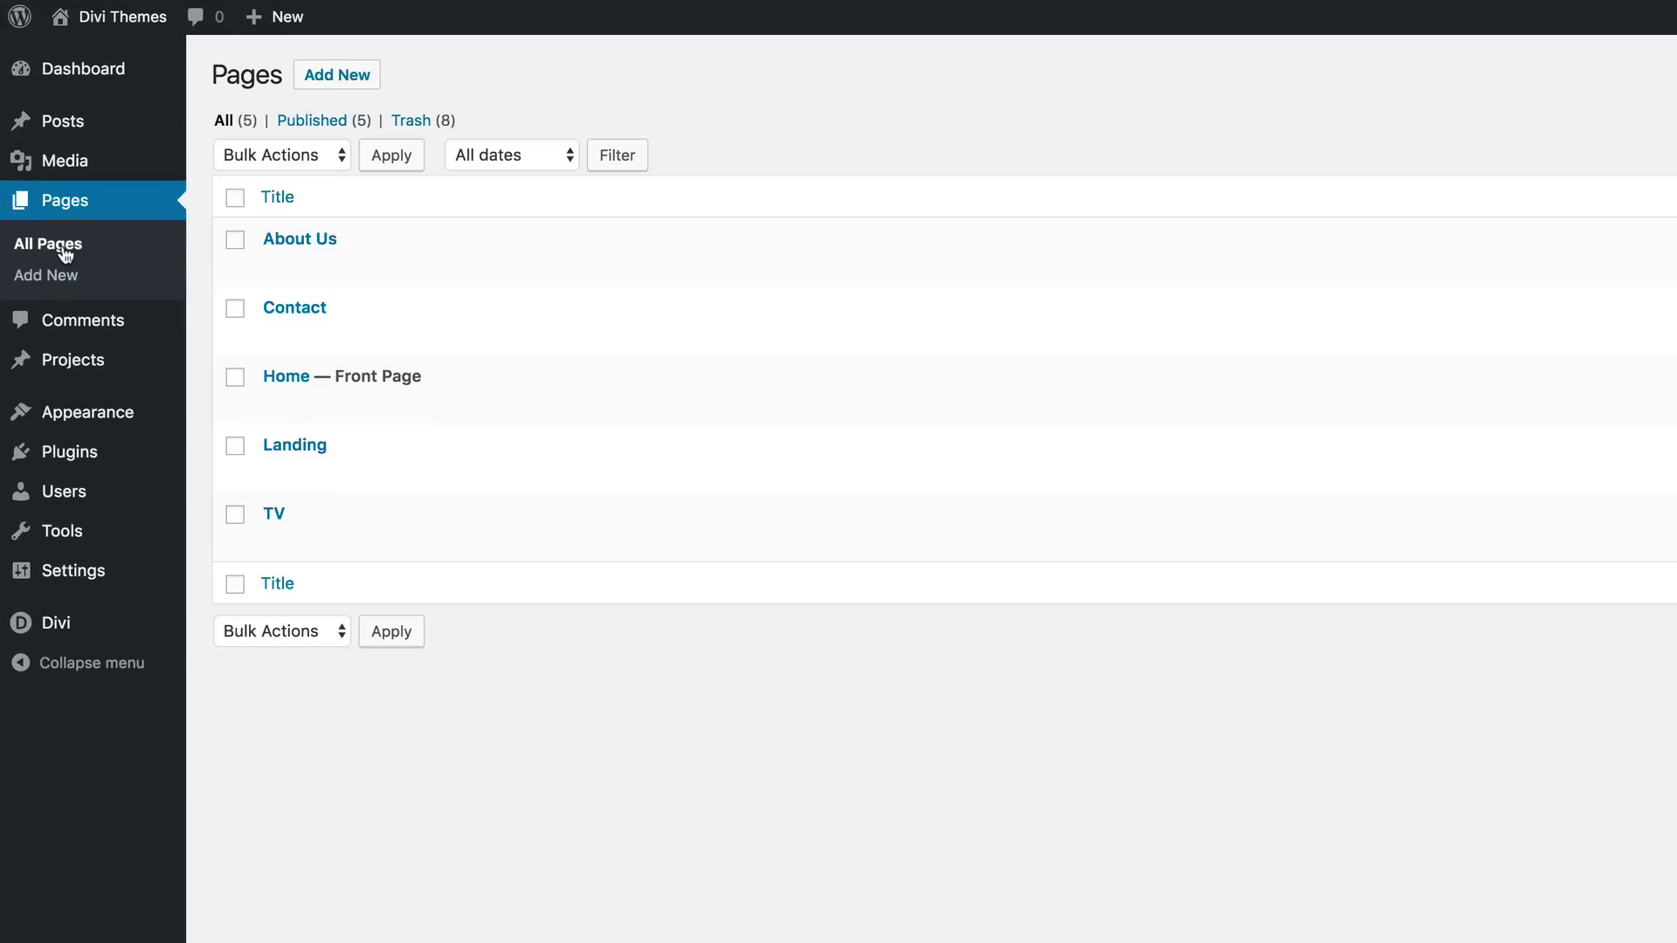
{"action": "mouse_move", "coordinate": [332, 371]}
{"action": "mouse_move", "coordinate": [67, 636]}
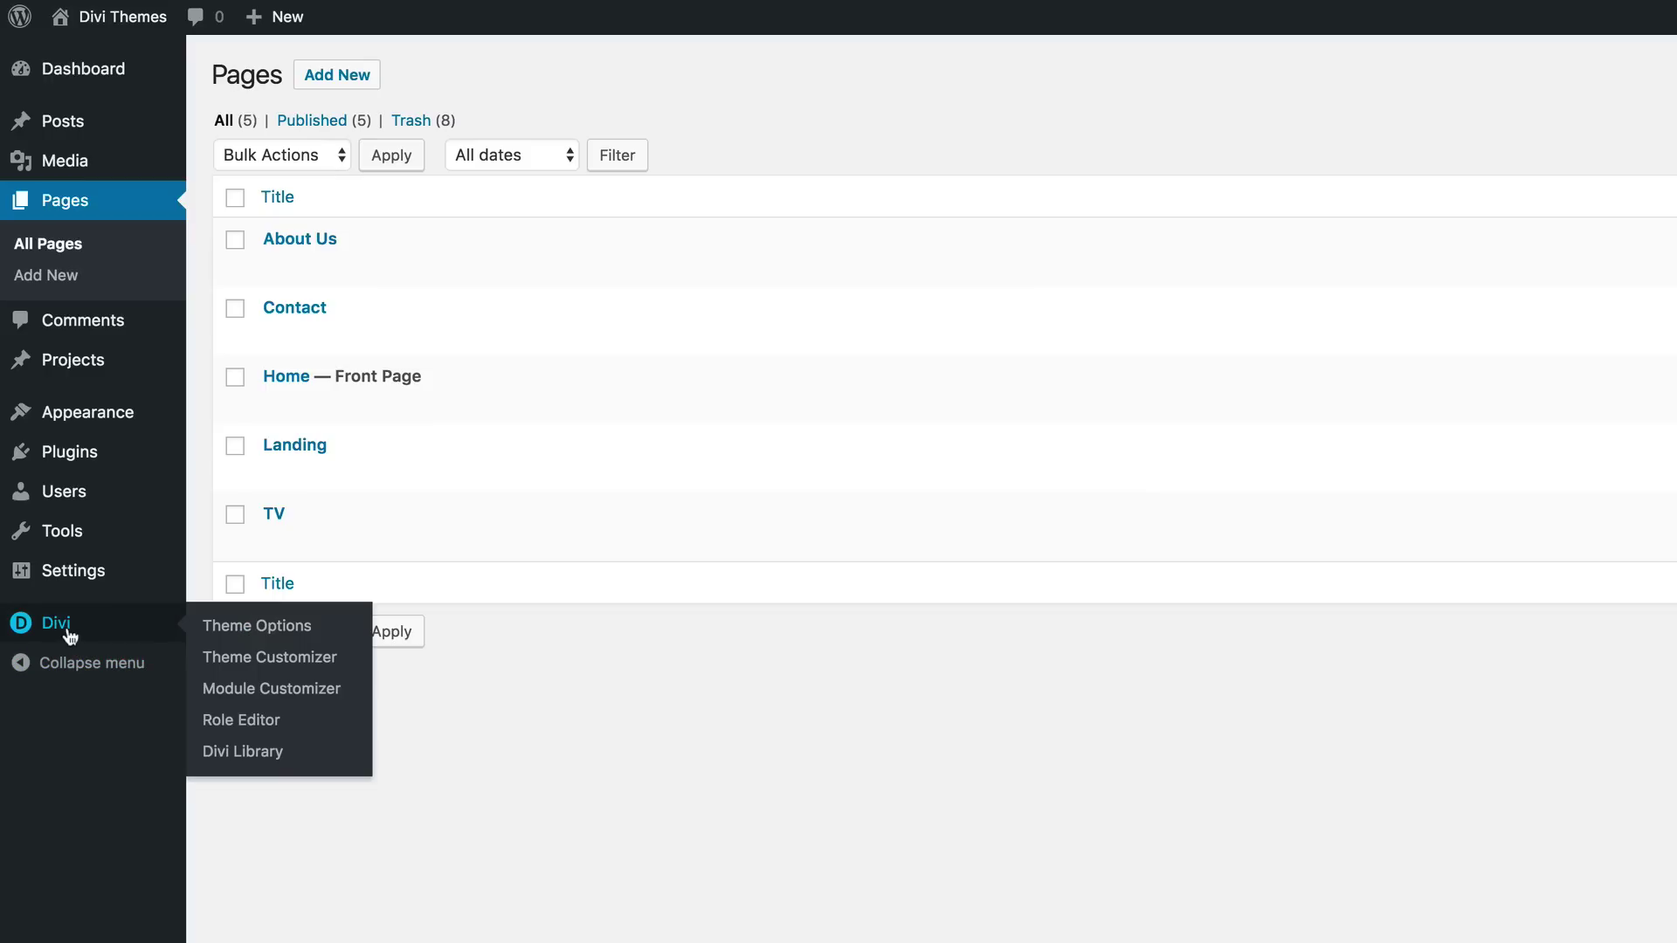
Step: Set the customizer's primary menu bar font to Ubuntu
{"action": "left_click", "coordinate": [242, 662]}
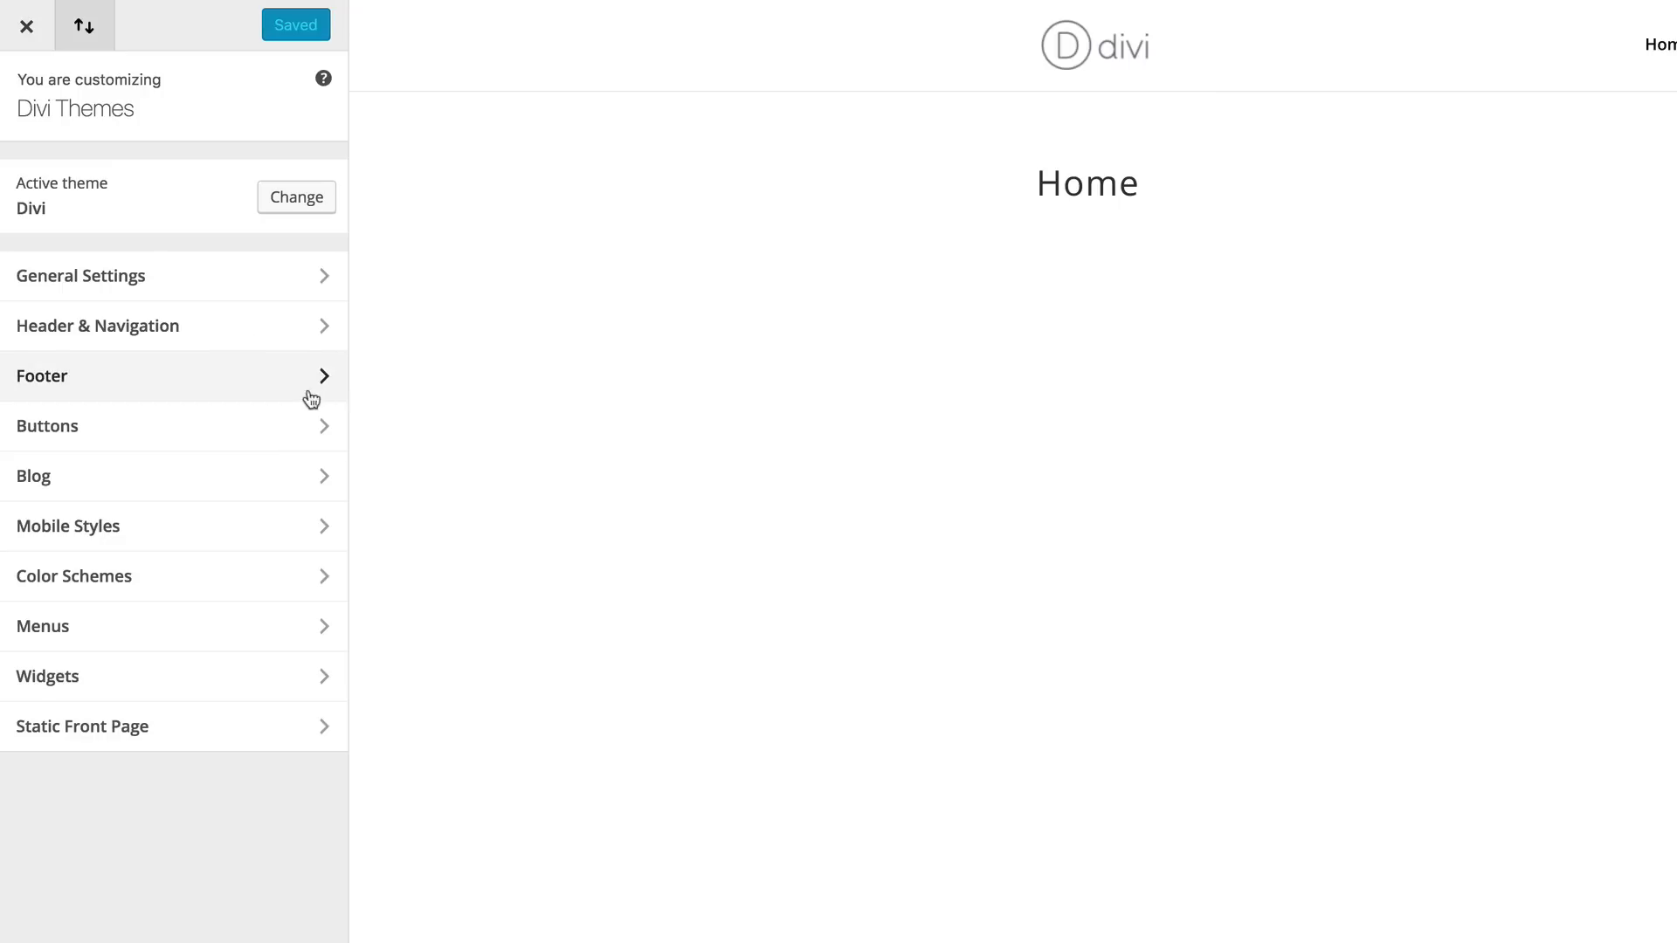
{"action": "left_click", "coordinate": [145, 334]}
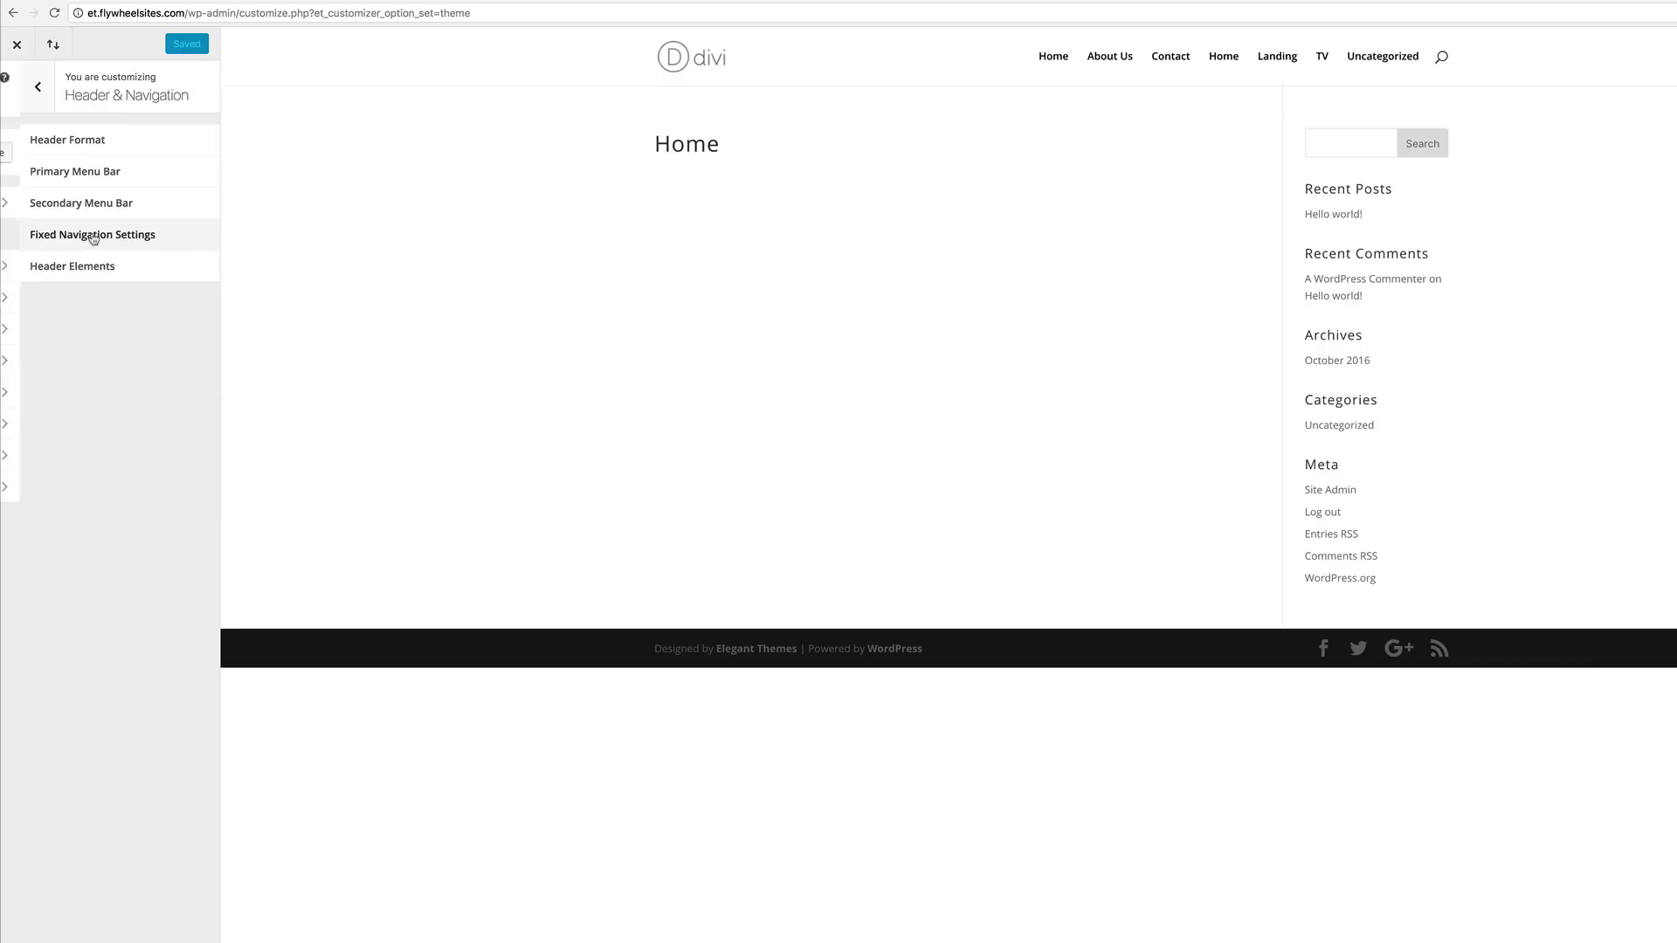
{"action": "left_click", "coordinate": [95, 173]}
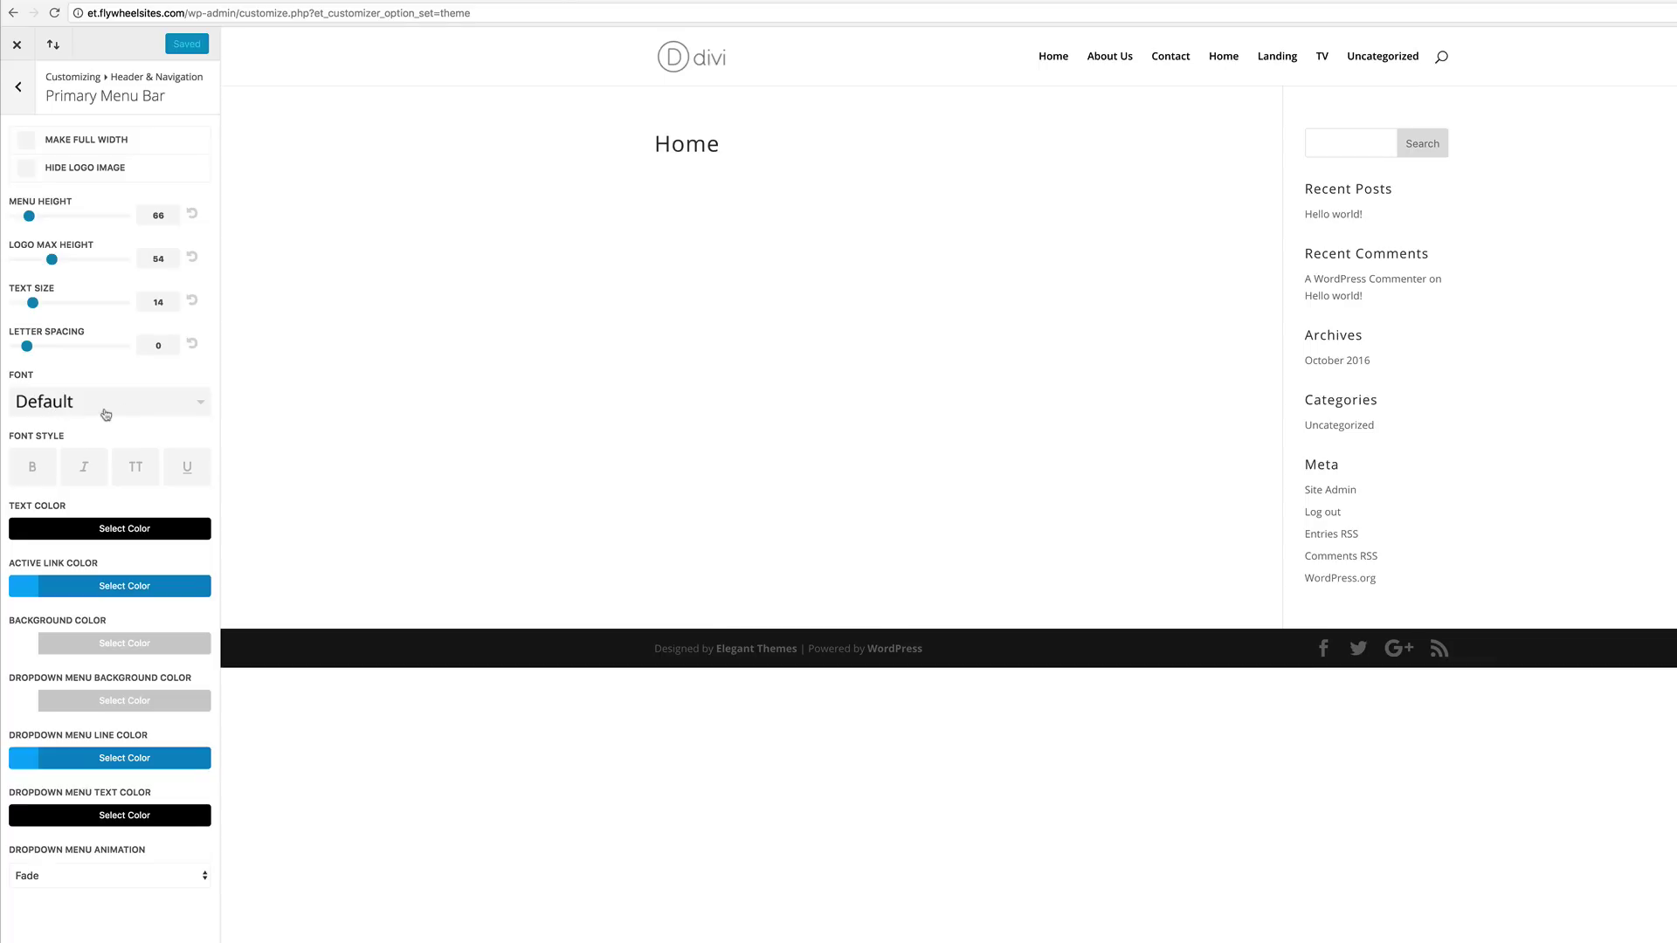
{"action": "left_click", "coordinate": [201, 405]}
{"action": "scroll", "coordinate": [138, 572], "scroll_direction": "down", "scroll_amount": 10}
{"action": "scroll", "coordinate": [138, 570], "scroll_direction": "down", "scroll_amount": 15}
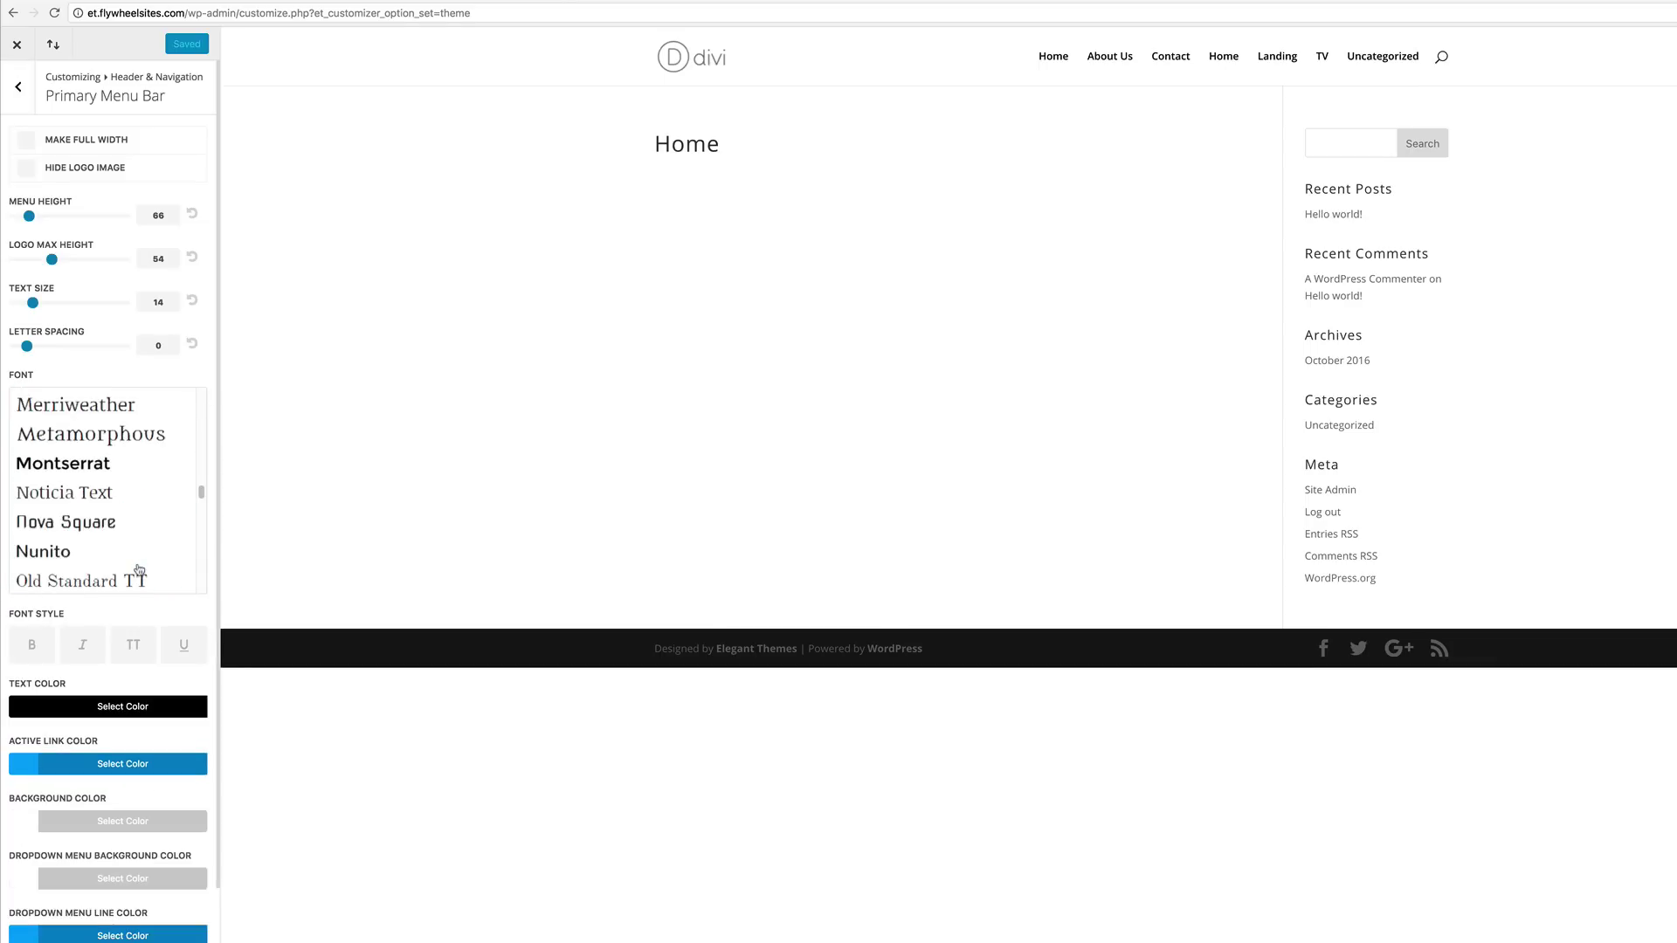
{"action": "left_click", "coordinate": [64, 473]}
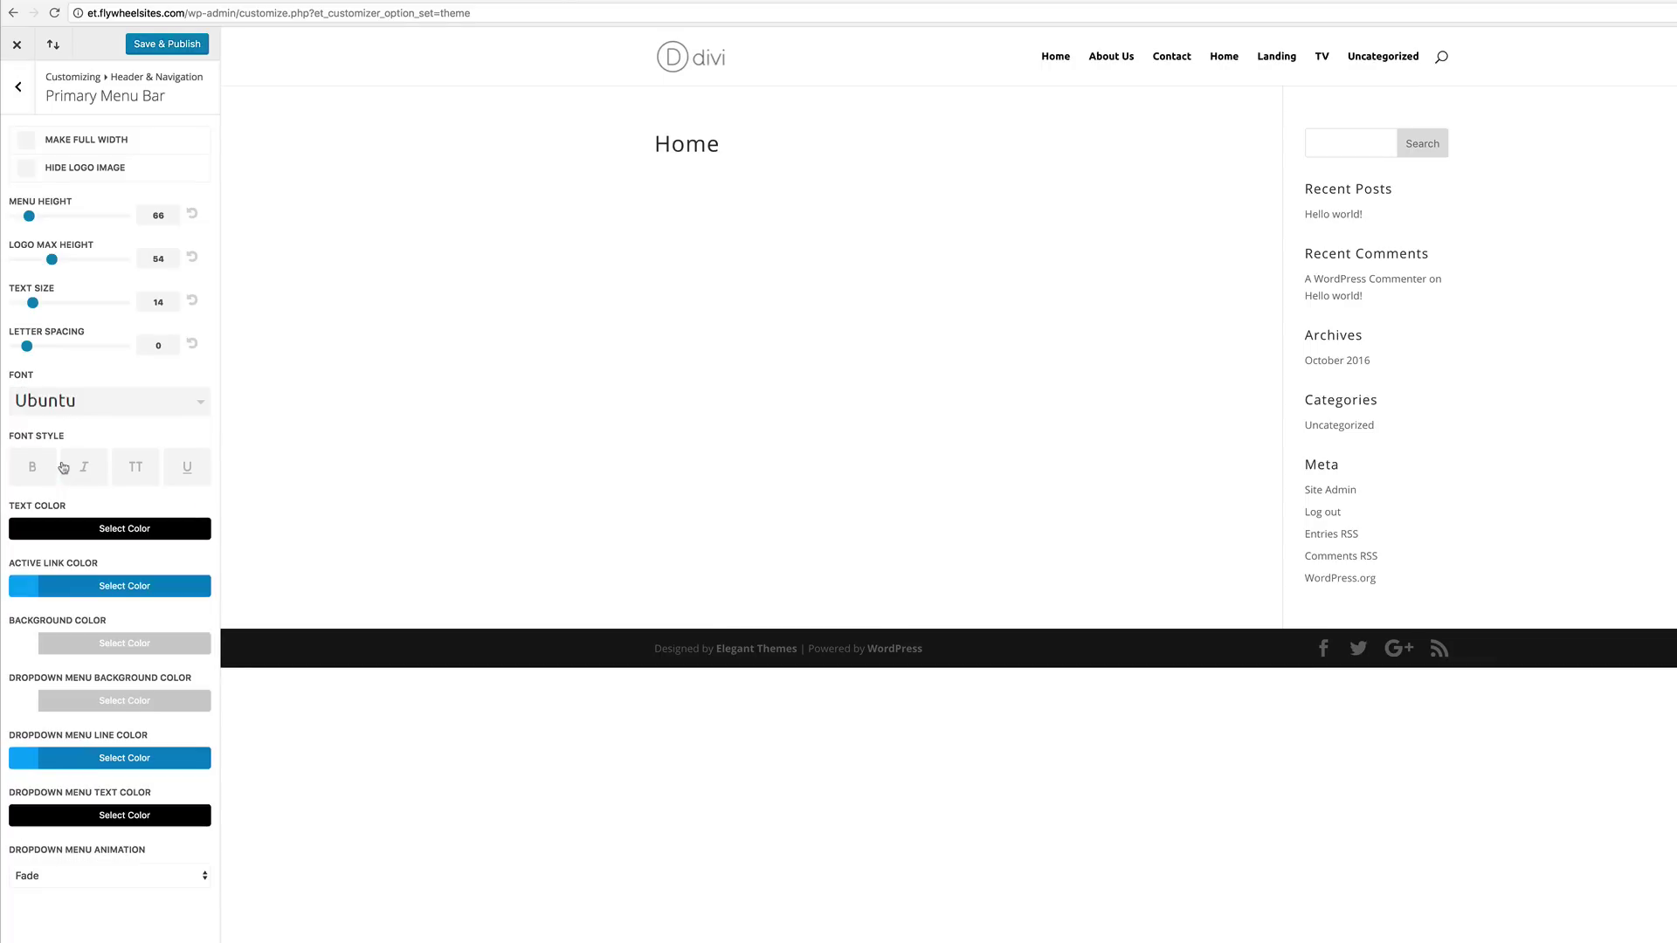
Step: Make the menu links bold and uppercase with letter spacing 1
{"action": "left_click", "coordinate": [33, 471]}
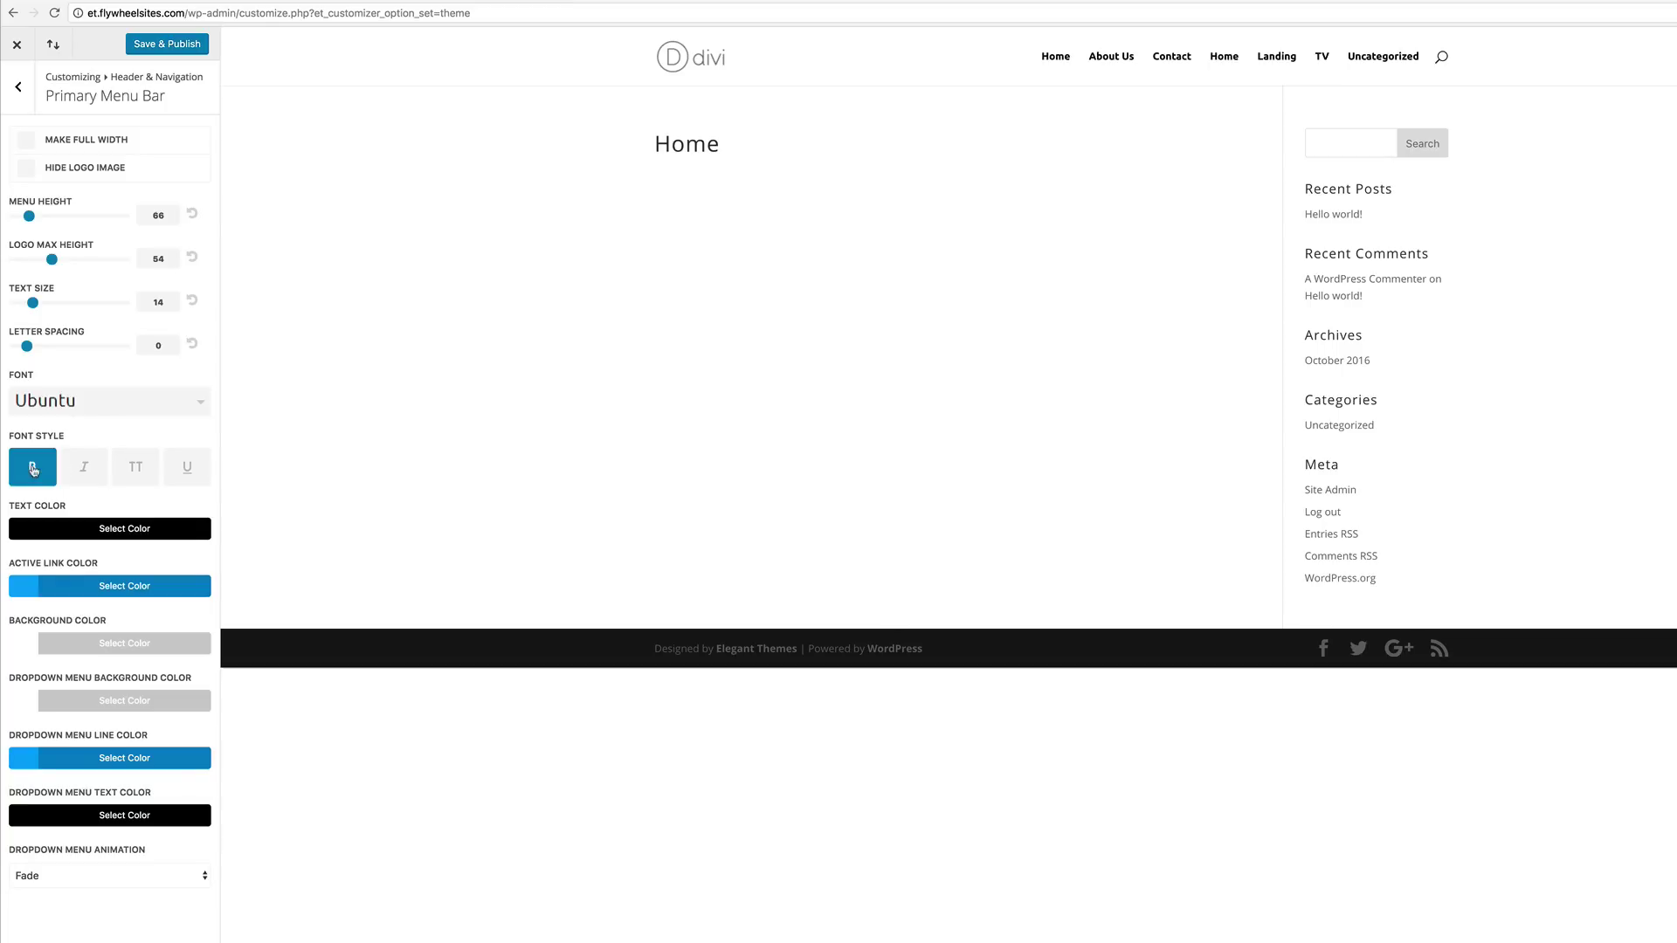
{"action": "left_click", "coordinate": [137, 471]}
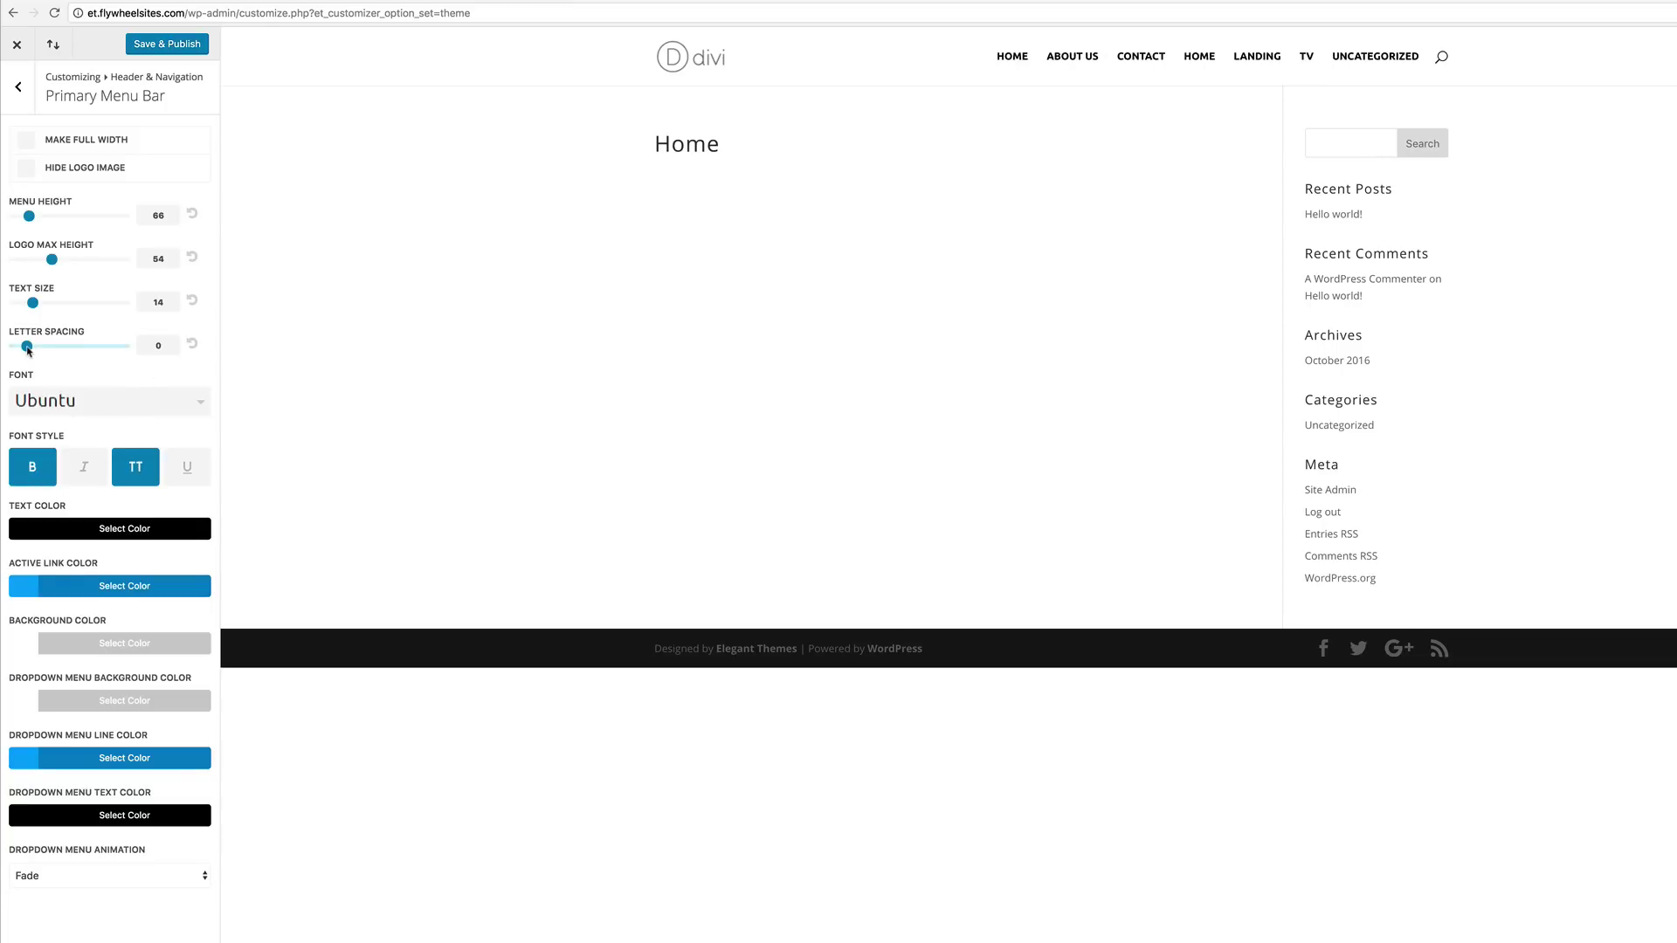
{"action": "left_click_drag", "start_coordinate": [27, 348], "coordinate": [35, 350]}
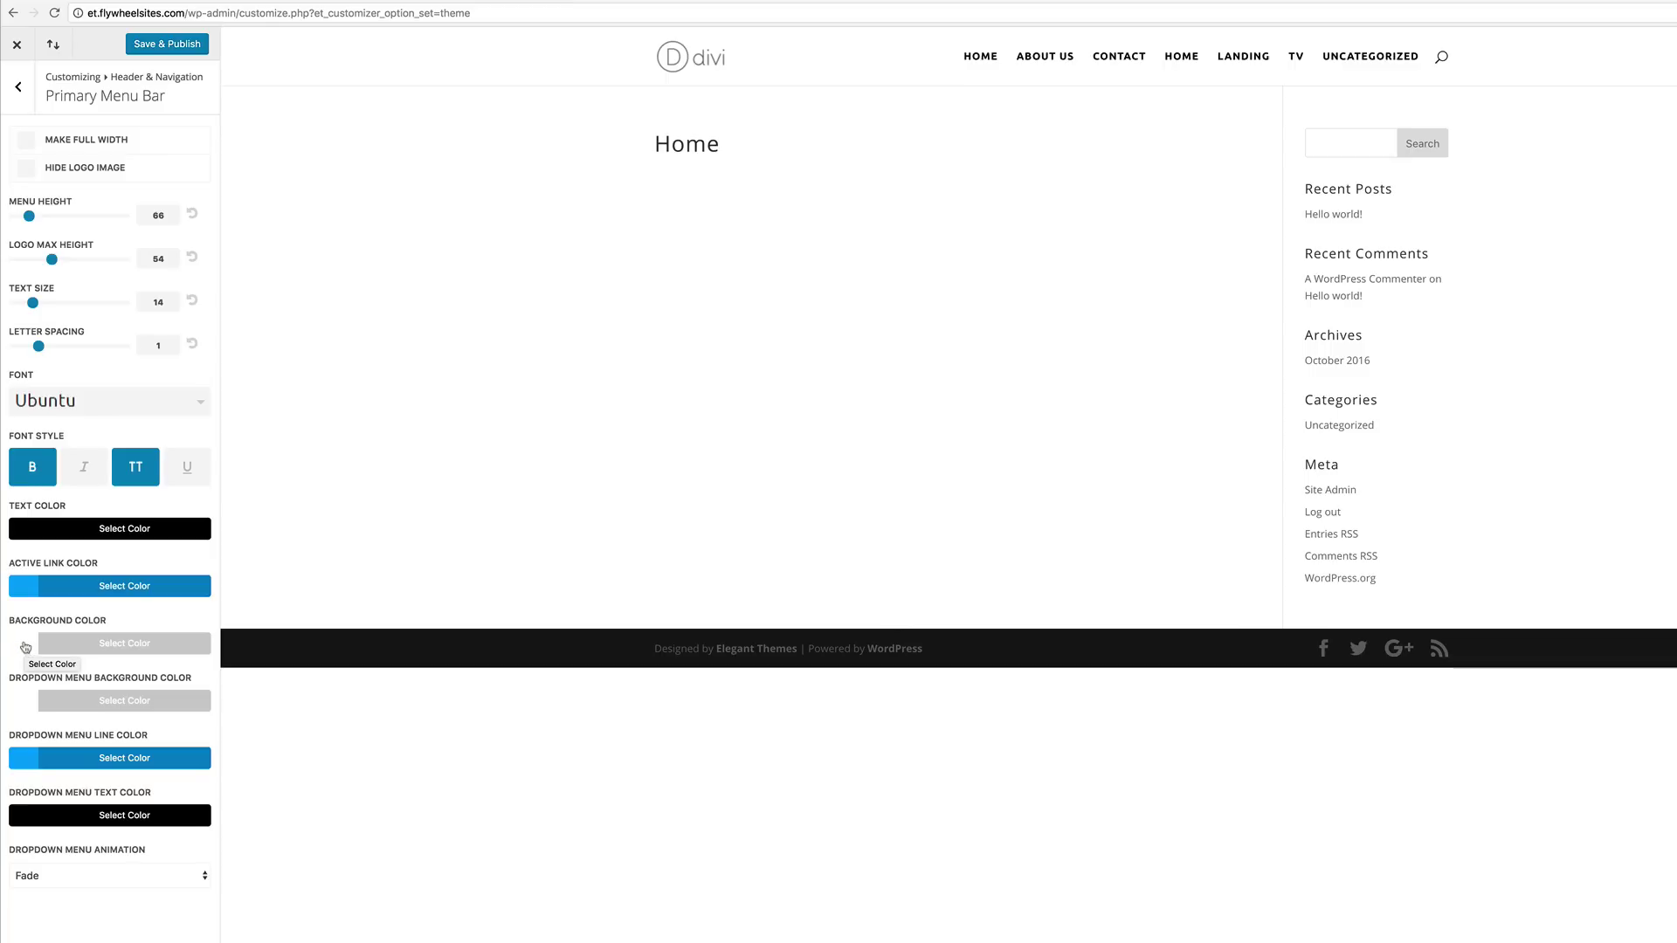
Step: Give the menu bar a #43046d background with white link text and publish
{"action": "left_click", "coordinate": [27, 649]}
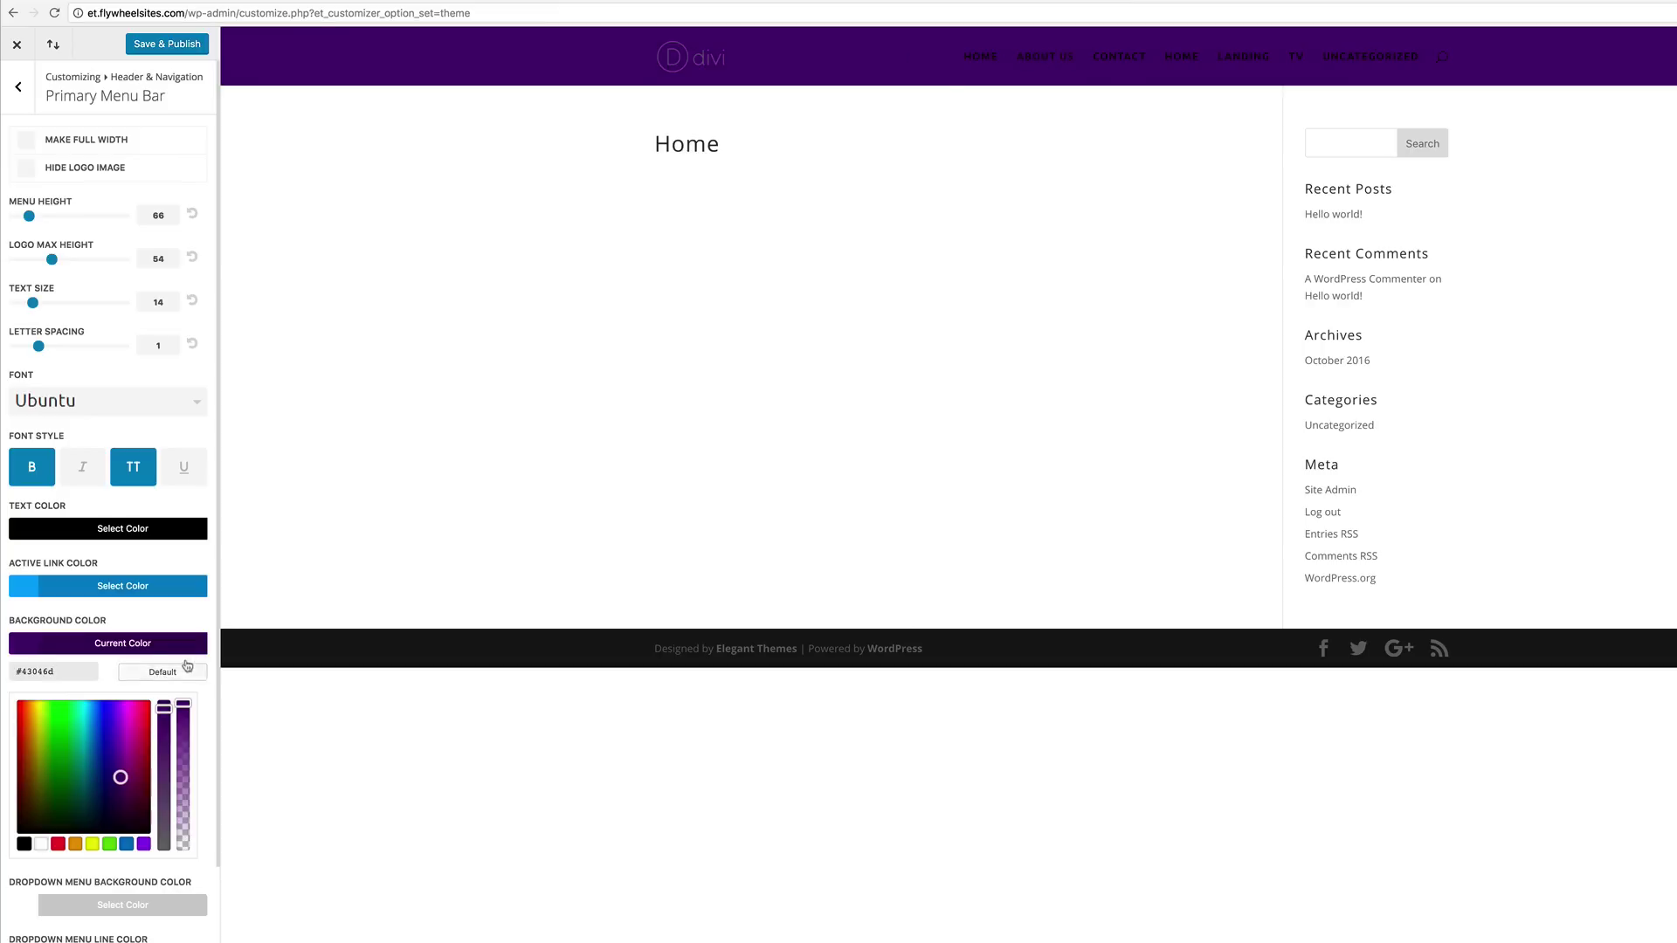
{"action": "left_click", "coordinate": [111, 675]}
{"action": "scroll", "coordinate": [110, 676], "scroll_direction": "down", "scroll_amount": 3}
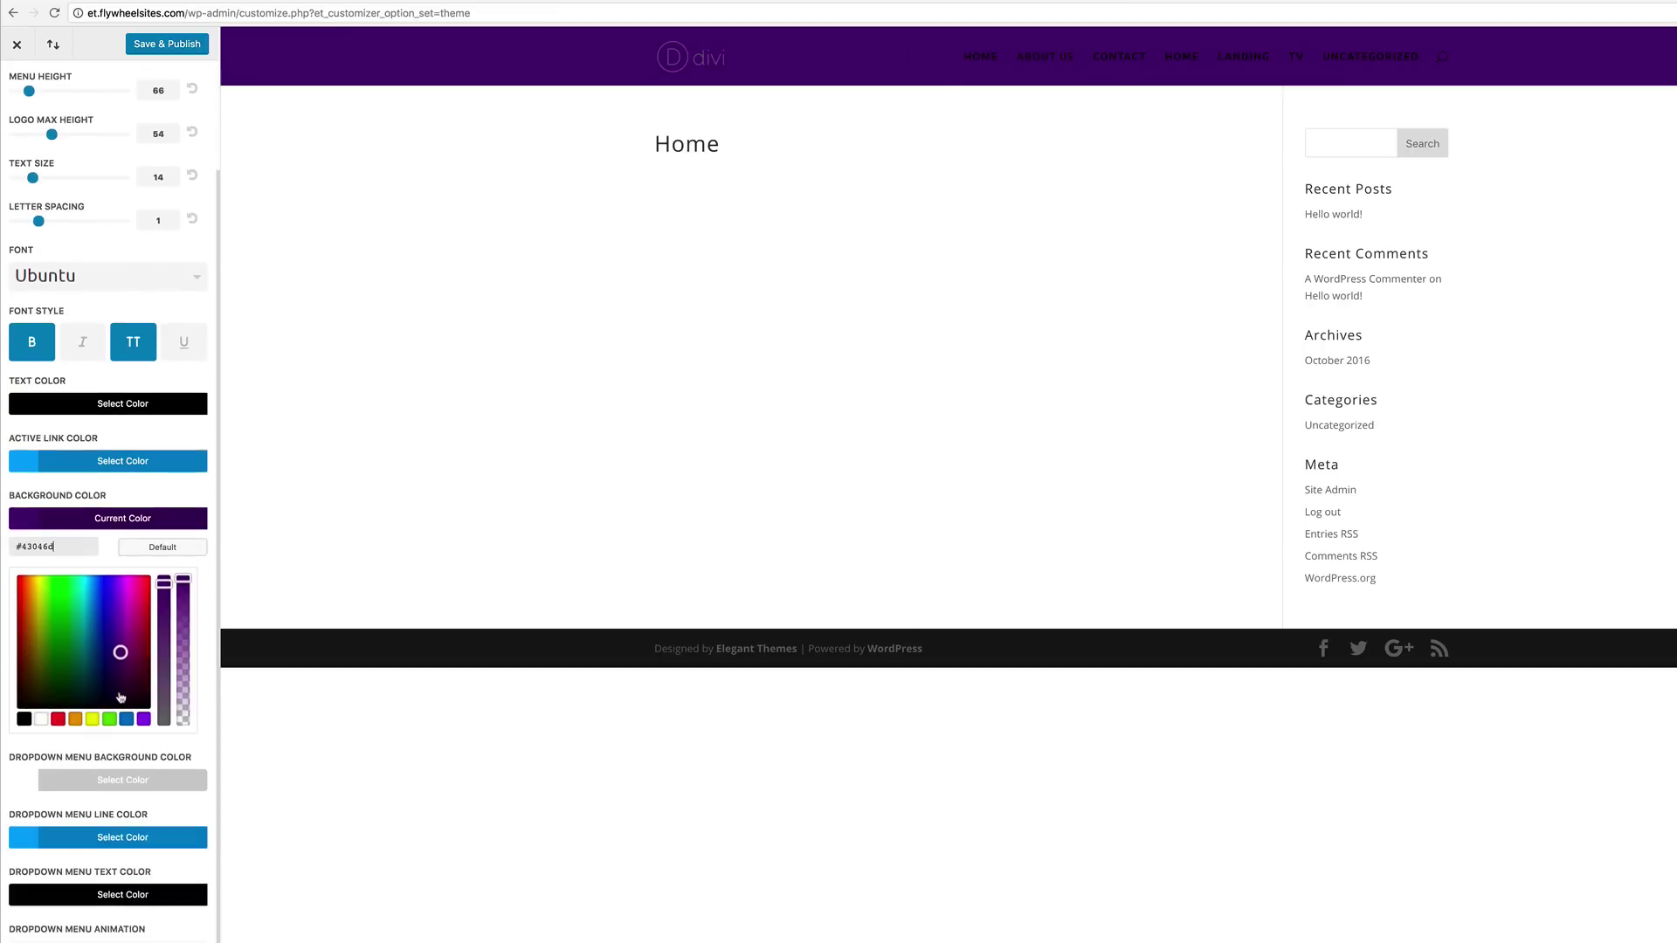
{"action": "left_click", "coordinate": [20, 408]}
{"action": "left_click", "coordinate": [41, 605]}
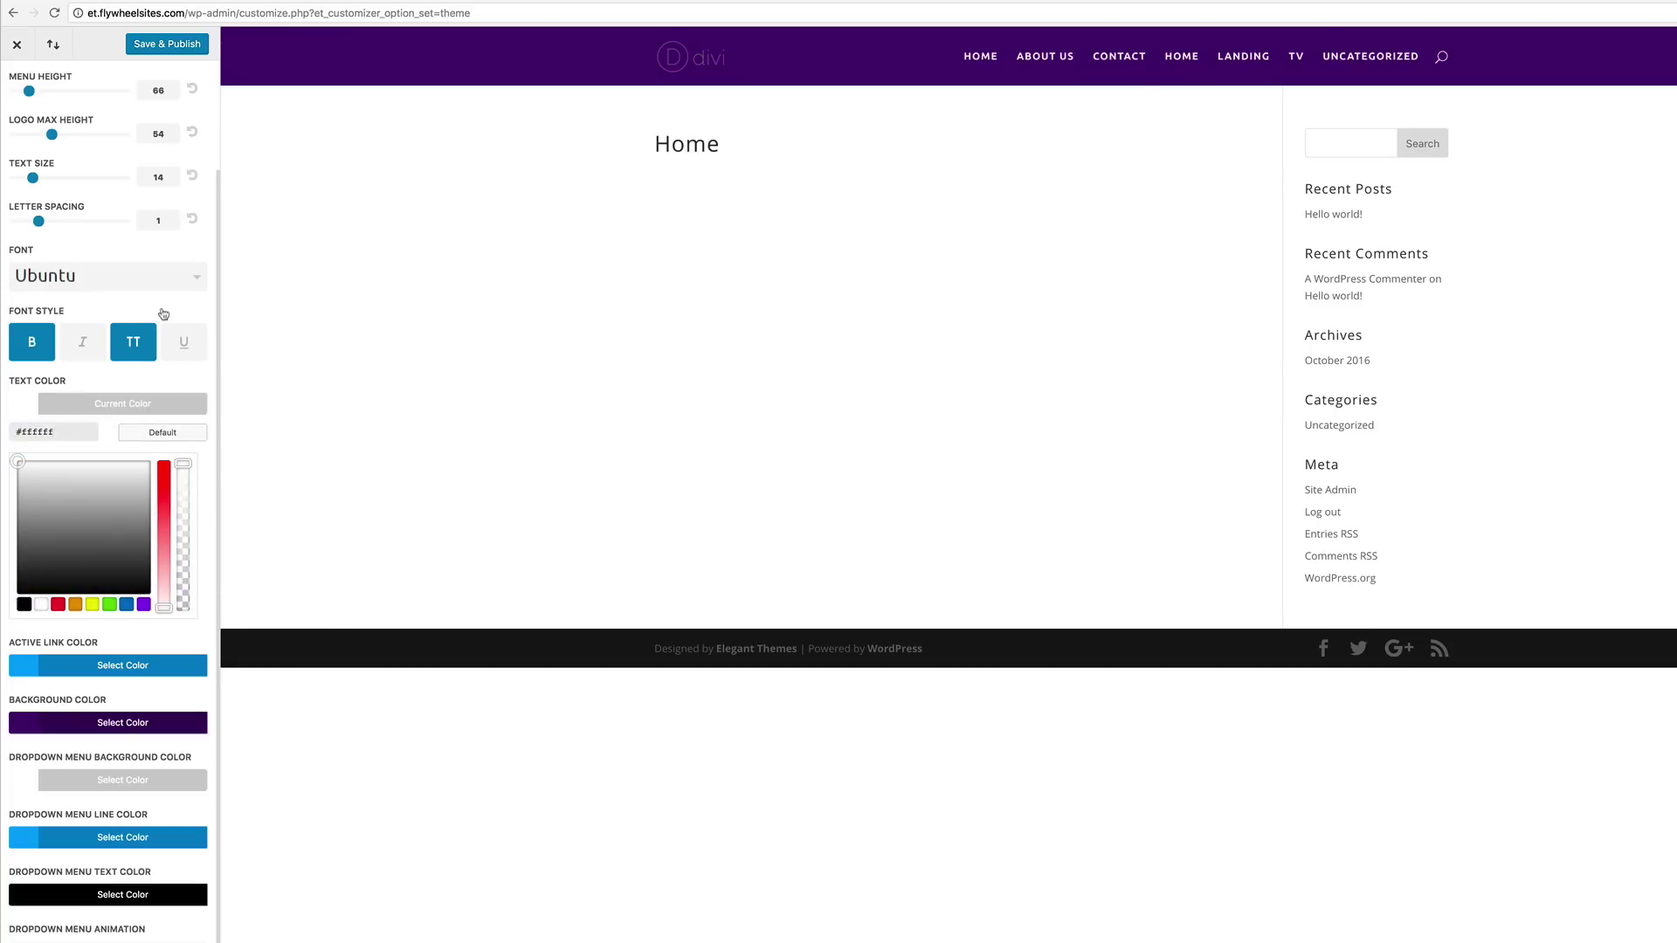
{"action": "left_click", "coordinate": [180, 45]}
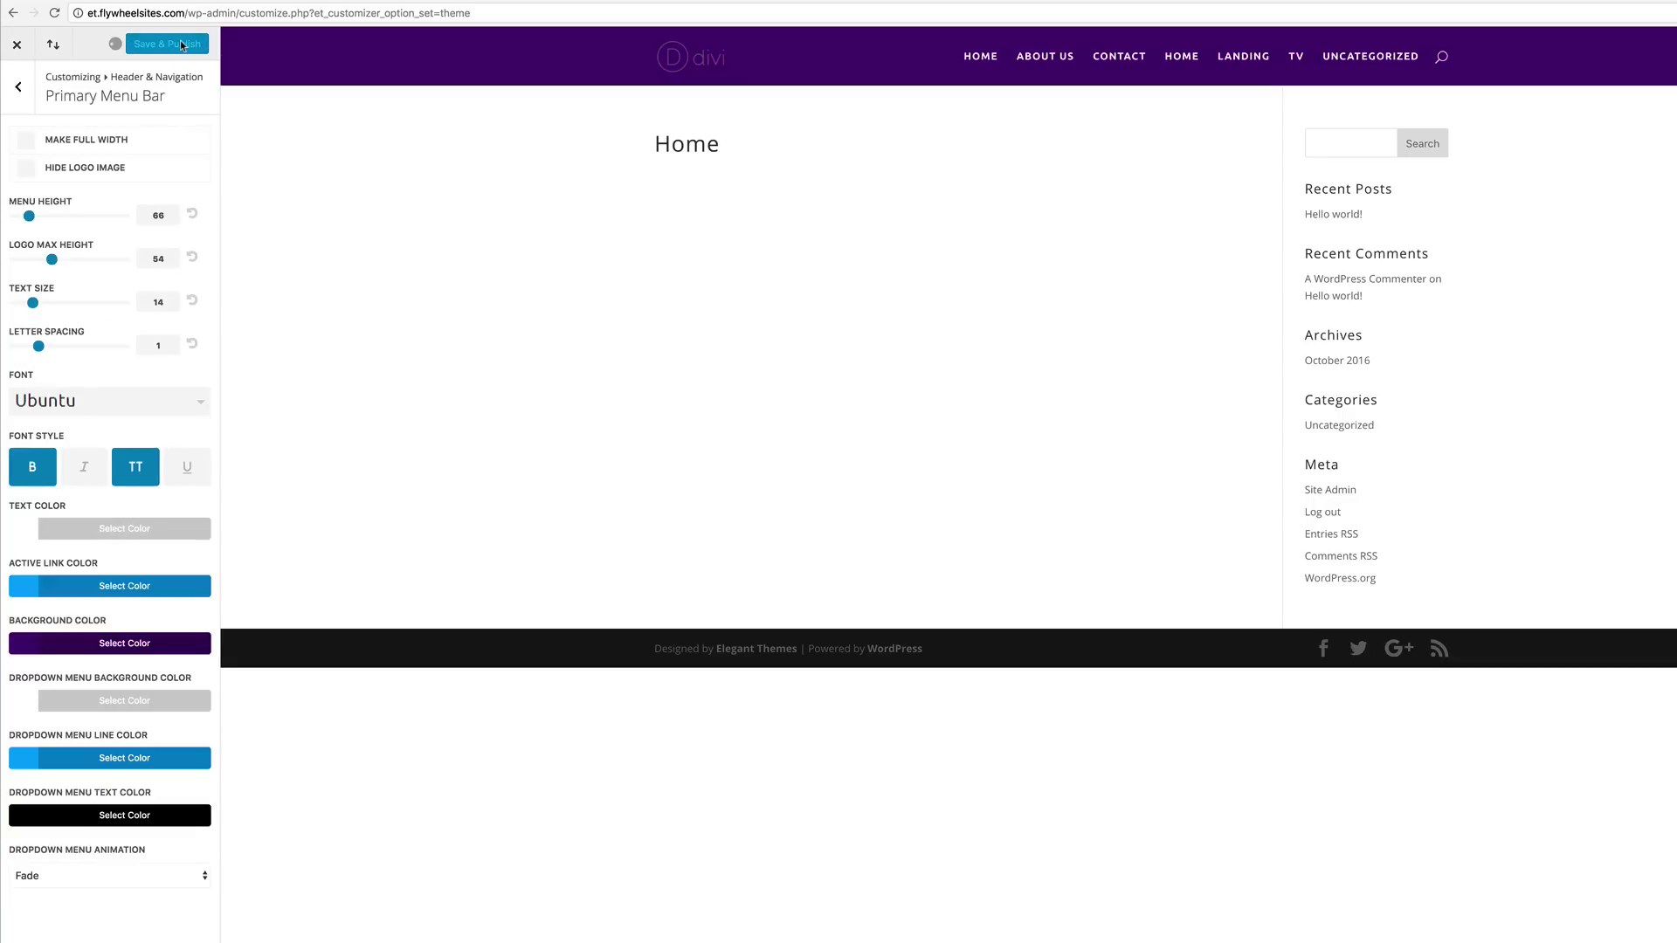
{"action": "left_click", "coordinate": [19, 89]}
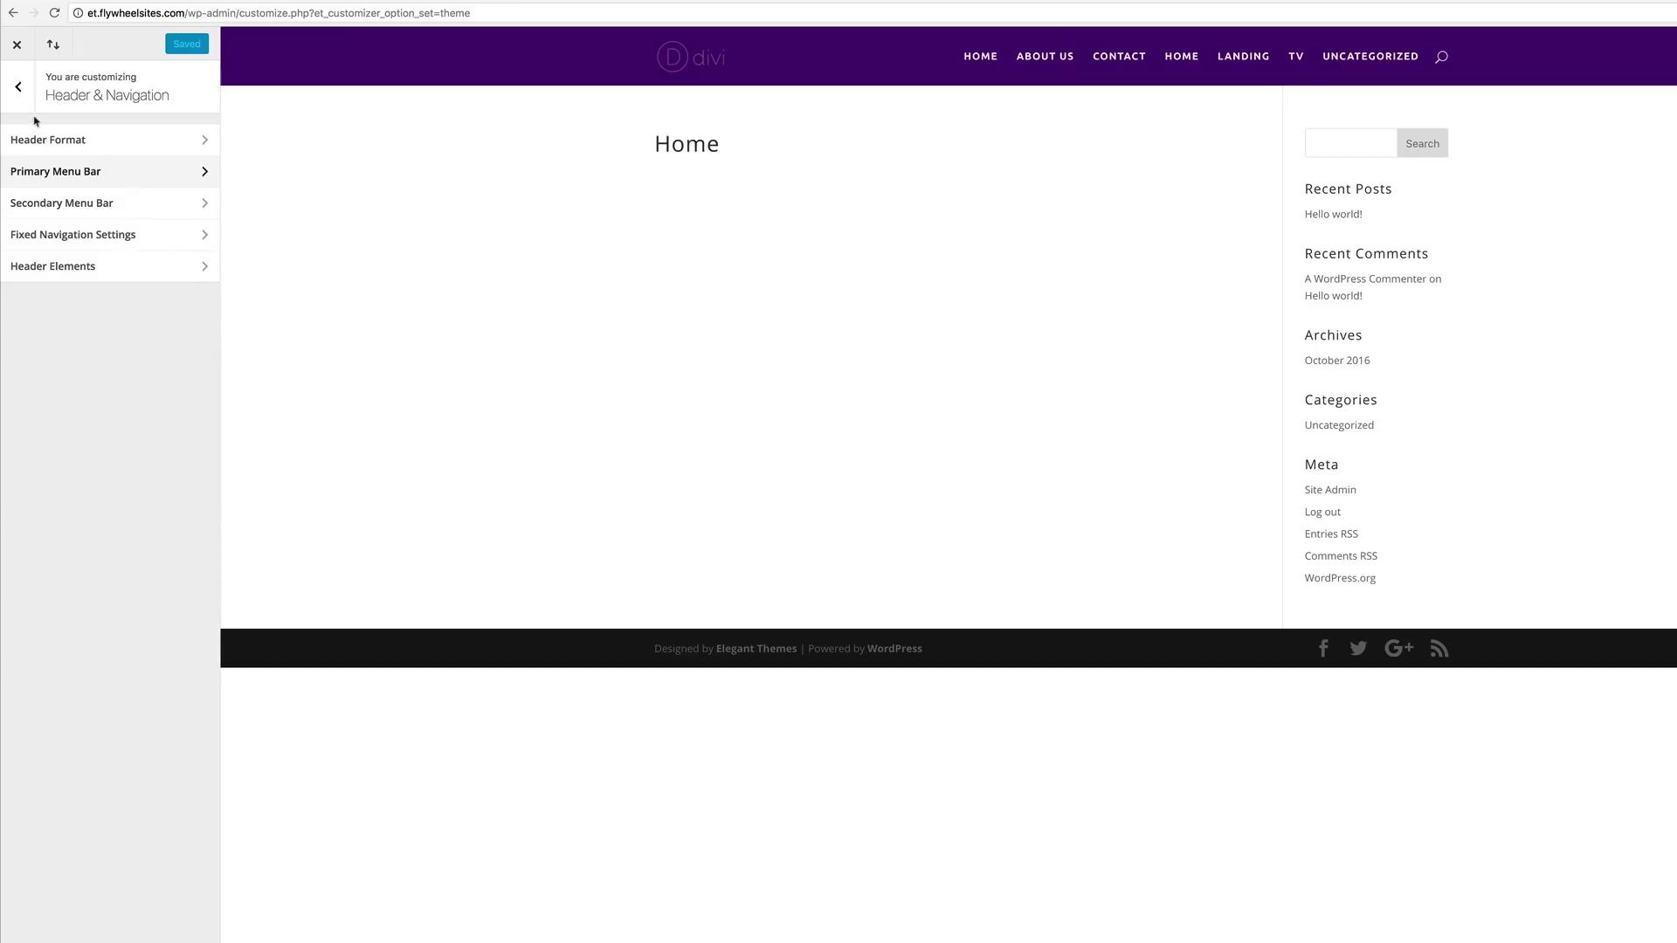
{"action": "left_click", "coordinate": [18, 87]}
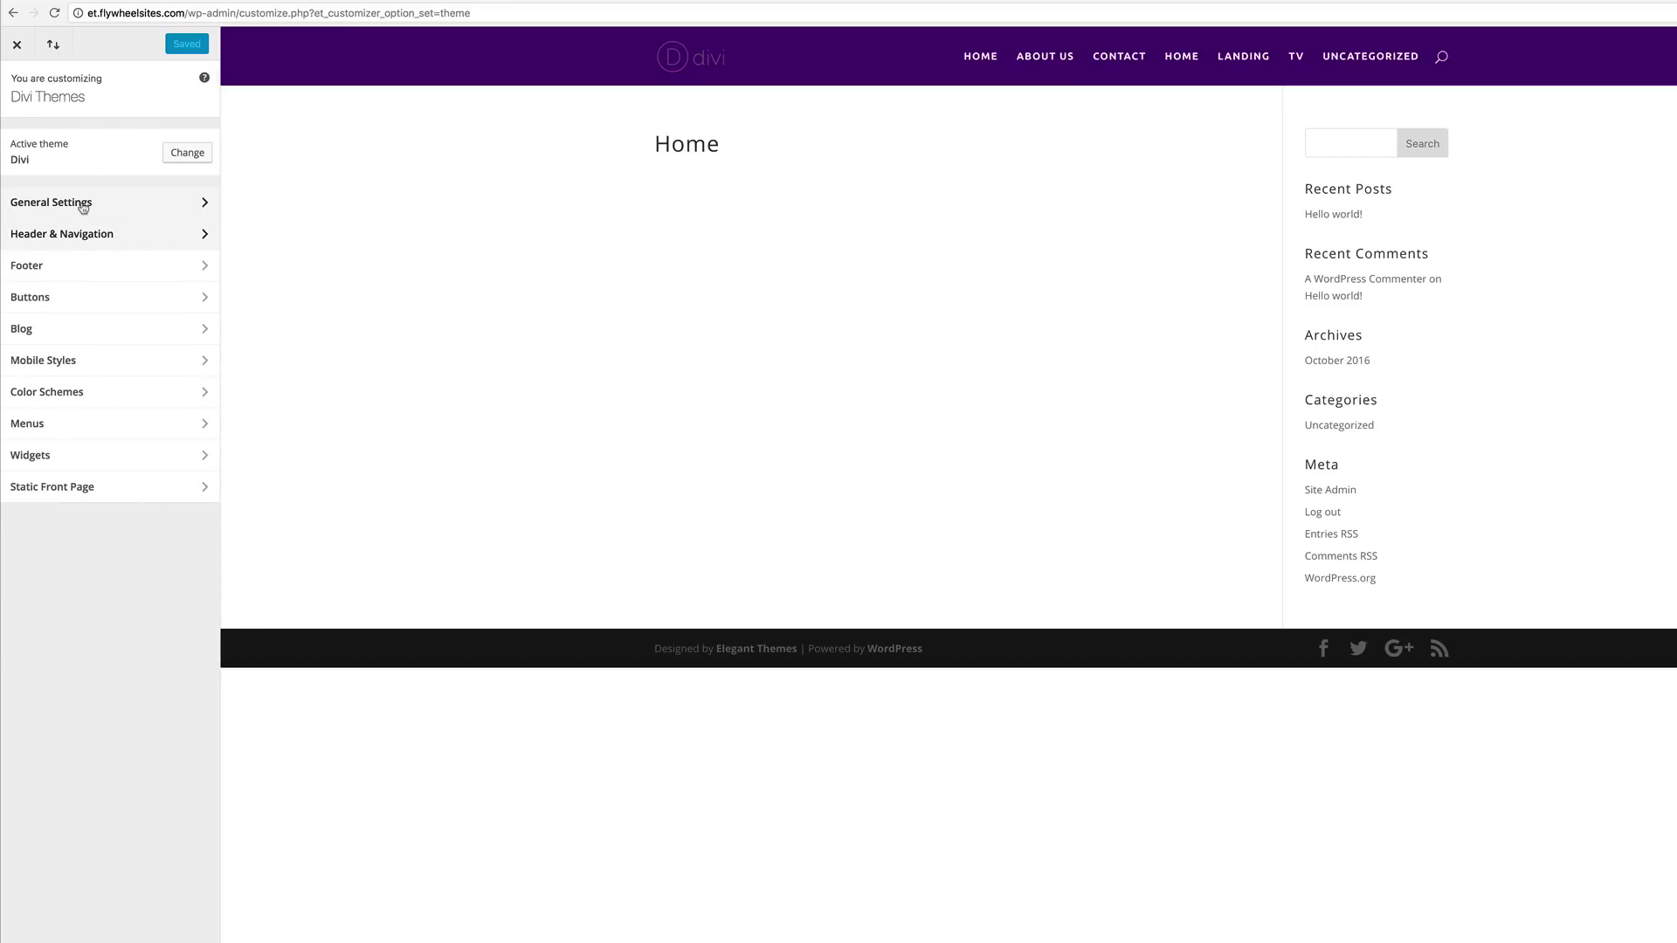
Step: Set body text size 17, heading size 37, heading line height 1.7, uppercase headings
{"action": "left_click", "coordinate": [79, 205]}
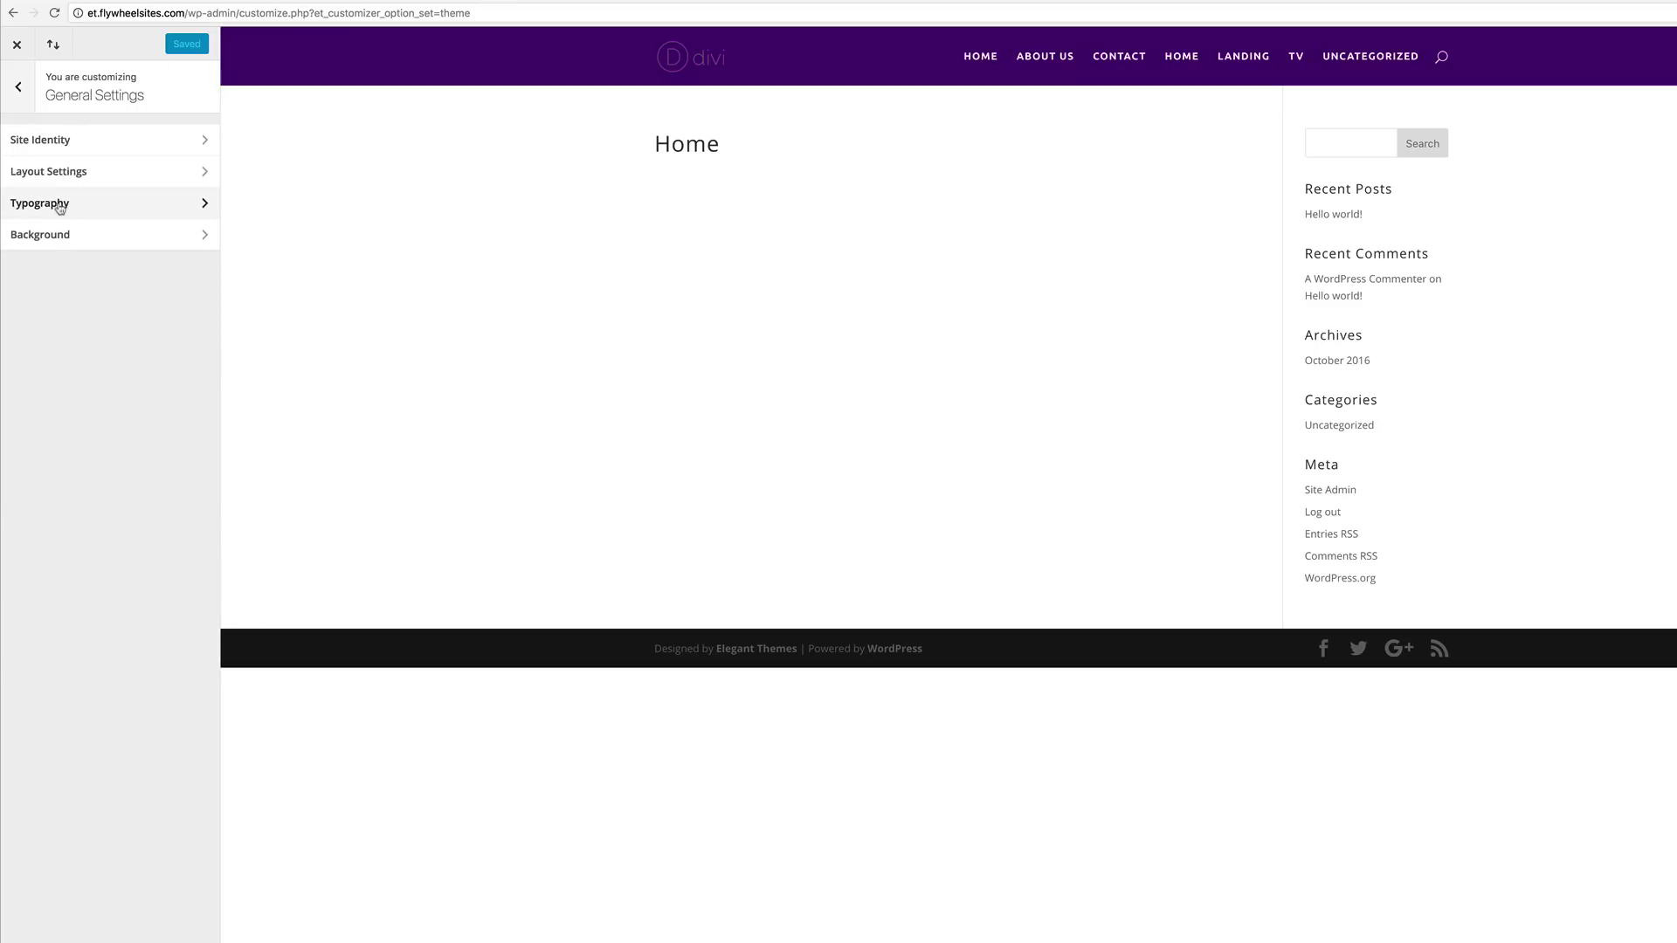
{"action": "left_click", "coordinate": [52, 208]}
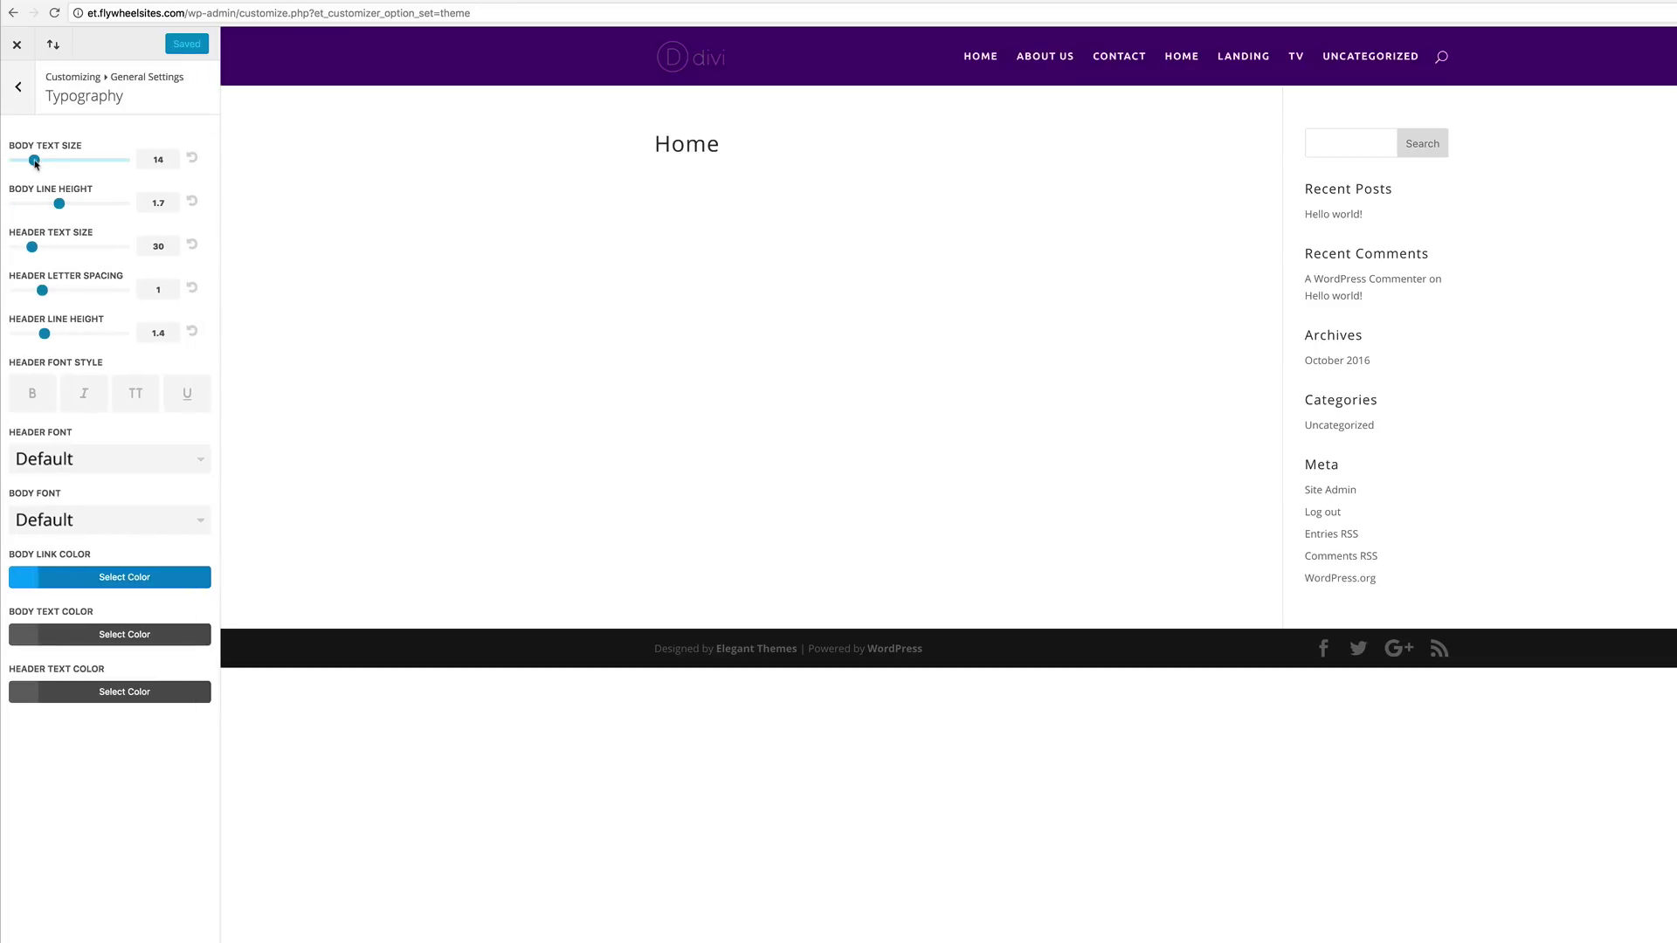
{"action": "left_click_drag", "start_coordinate": [35, 162], "coordinate": [50, 165]}
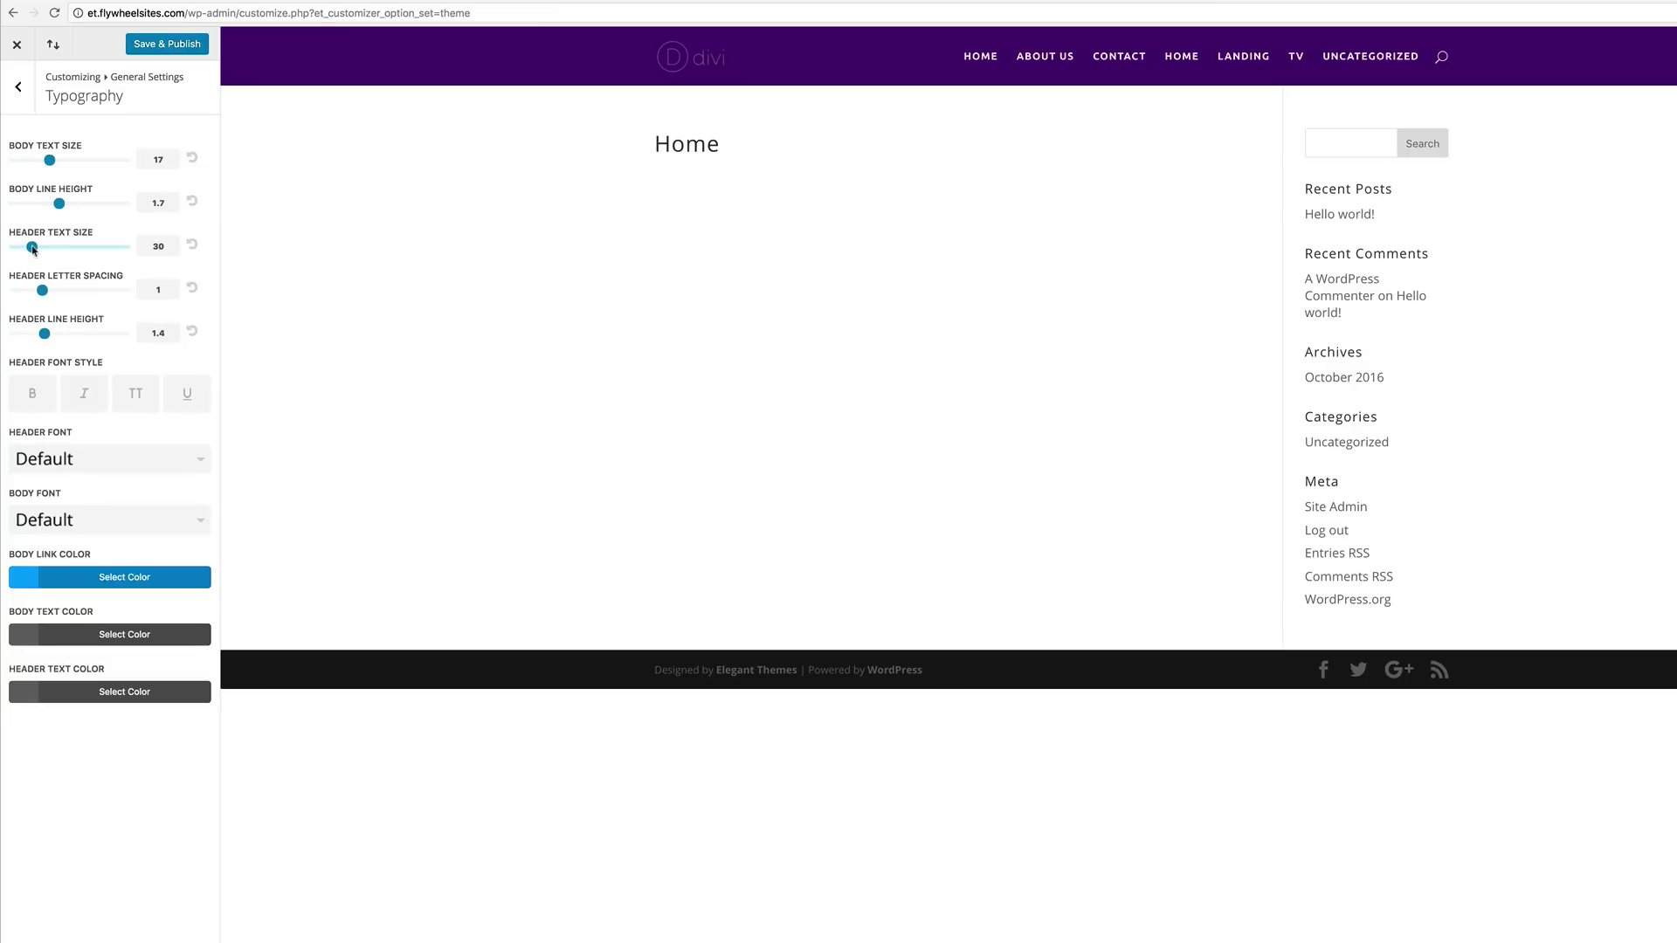
{"action": "left_click_drag", "start_coordinate": [33, 249], "coordinate": [47, 251]}
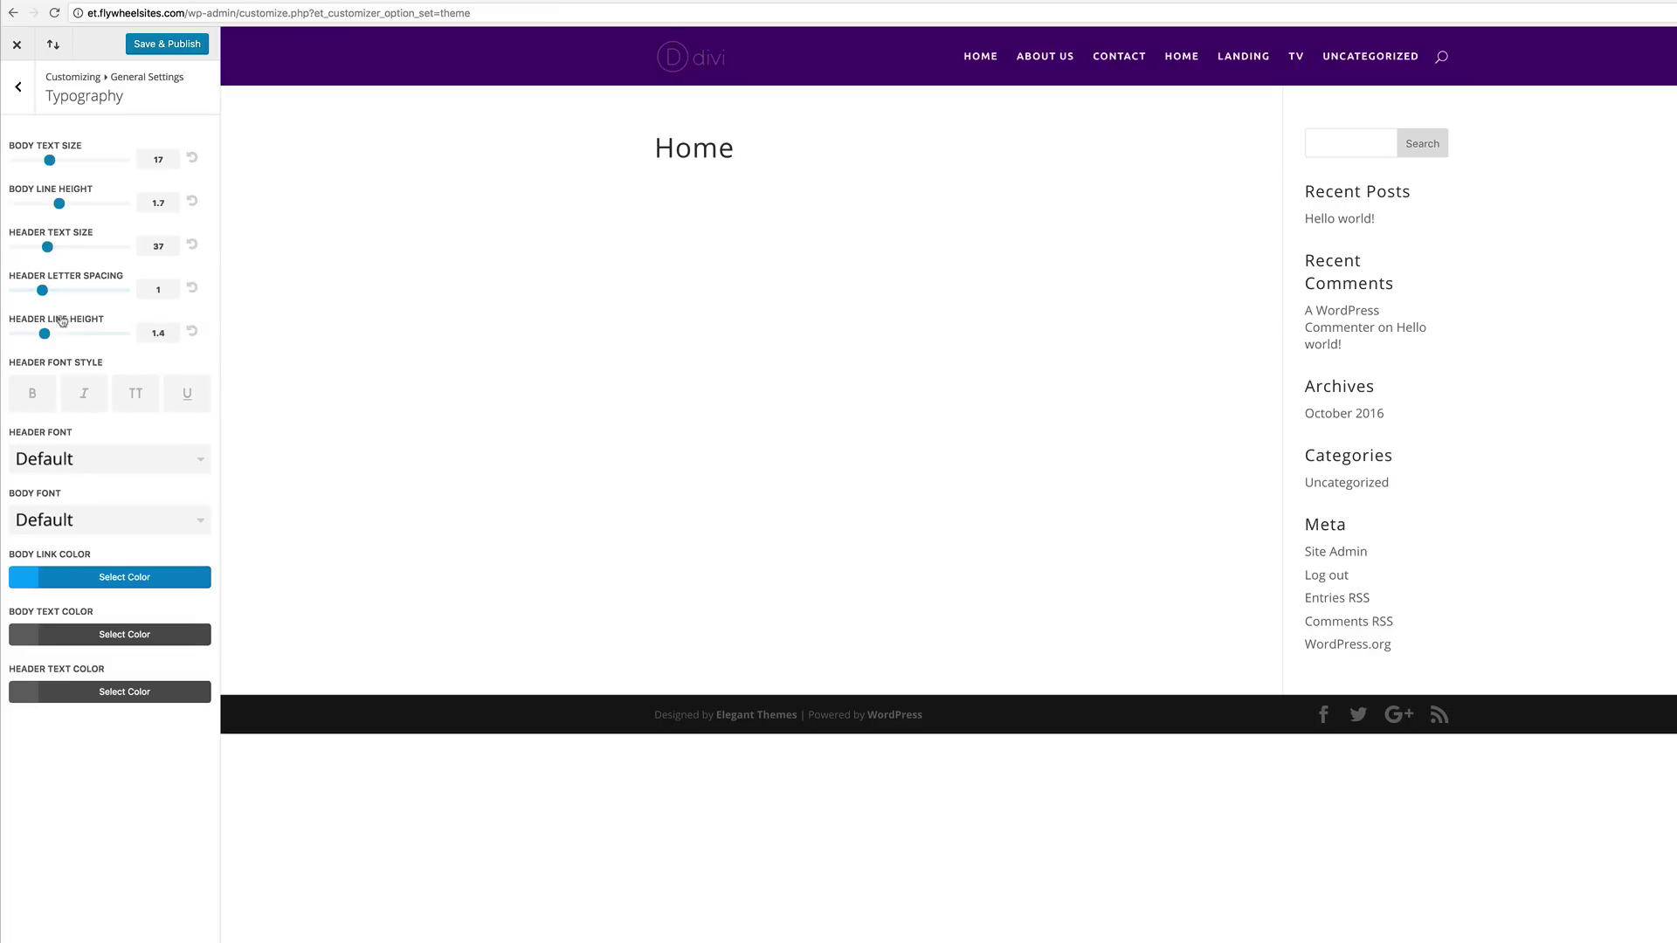
{"action": "left_click_drag", "start_coordinate": [46, 338], "coordinate": [60, 338]}
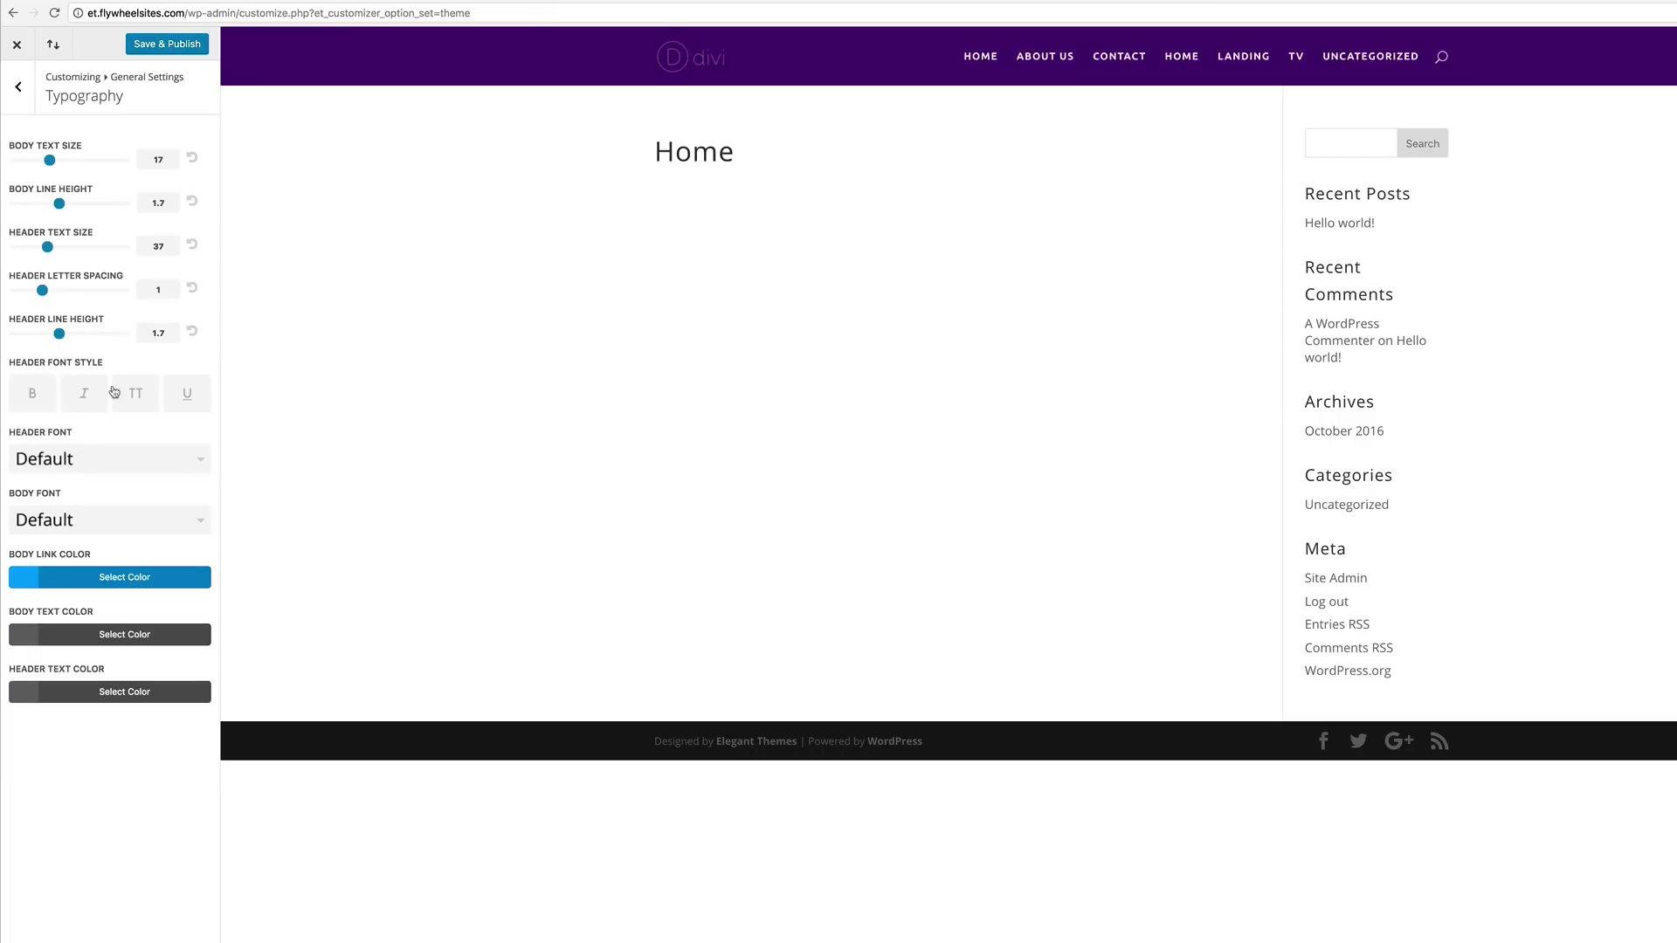
{"action": "left_click", "coordinate": [138, 398]}
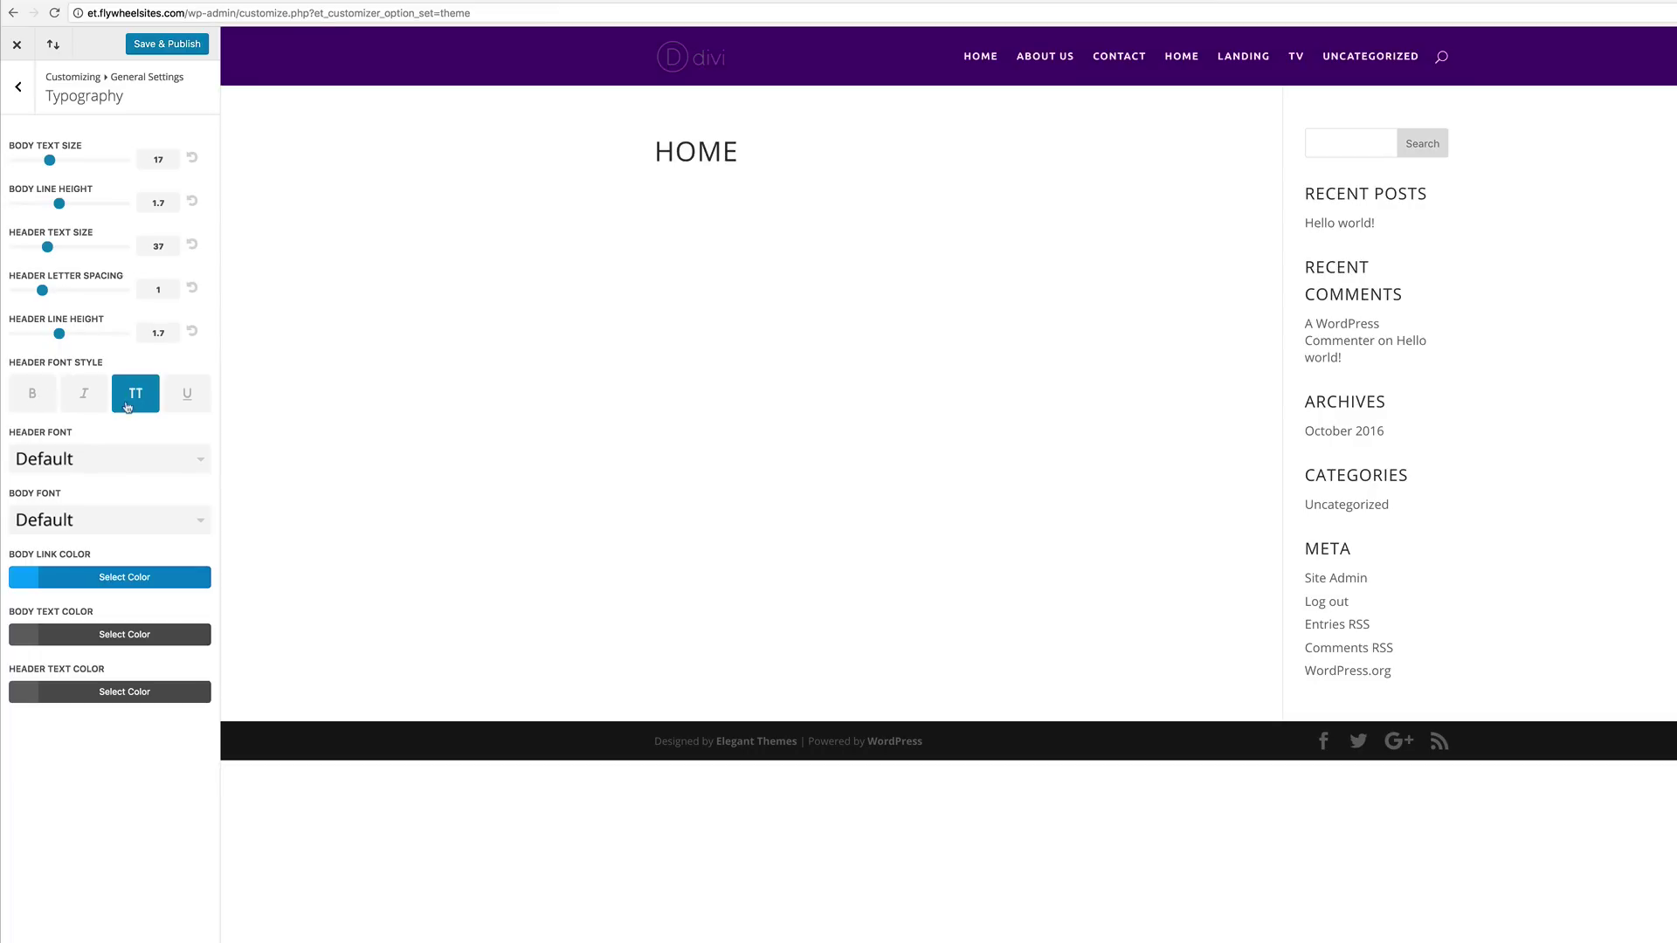
Step: Choose Ubuntu for both heading and body fonts and publish the typography
{"action": "left_click", "coordinate": [89, 462]}
{"action": "scroll", "coordinate": [96, 472], "scroll_direction": "down", "scroll_amount": 20}
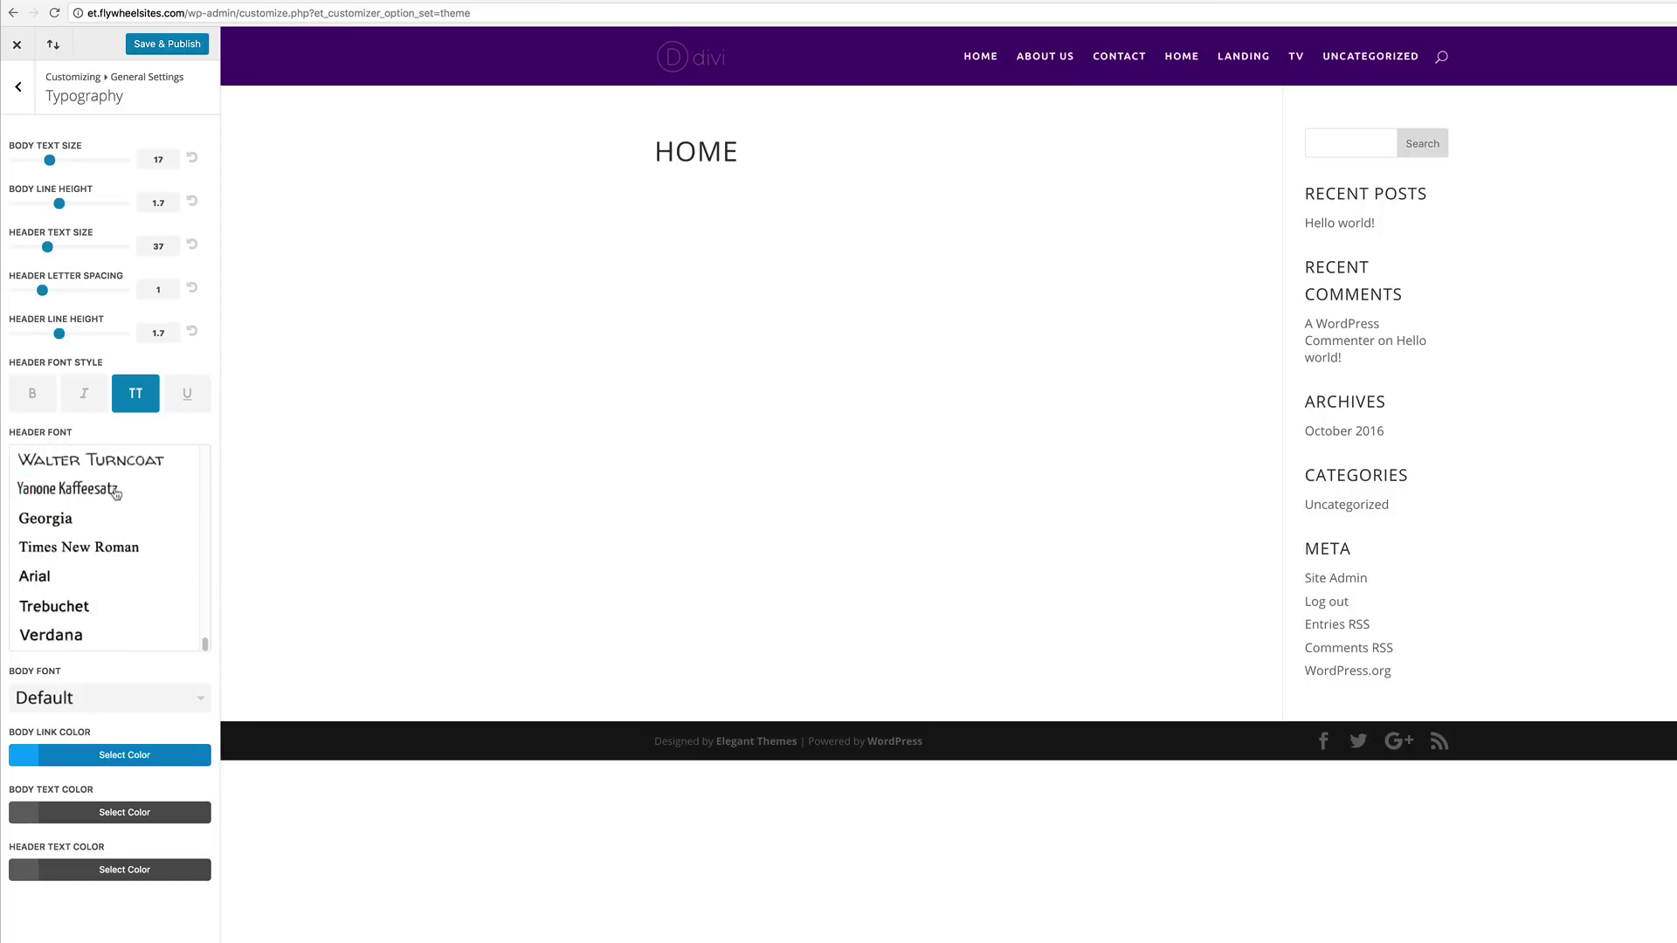
{"action": "scroll", "coordinate": [123, 522], "scroll_direction": "up", "scroll_amount": 3}
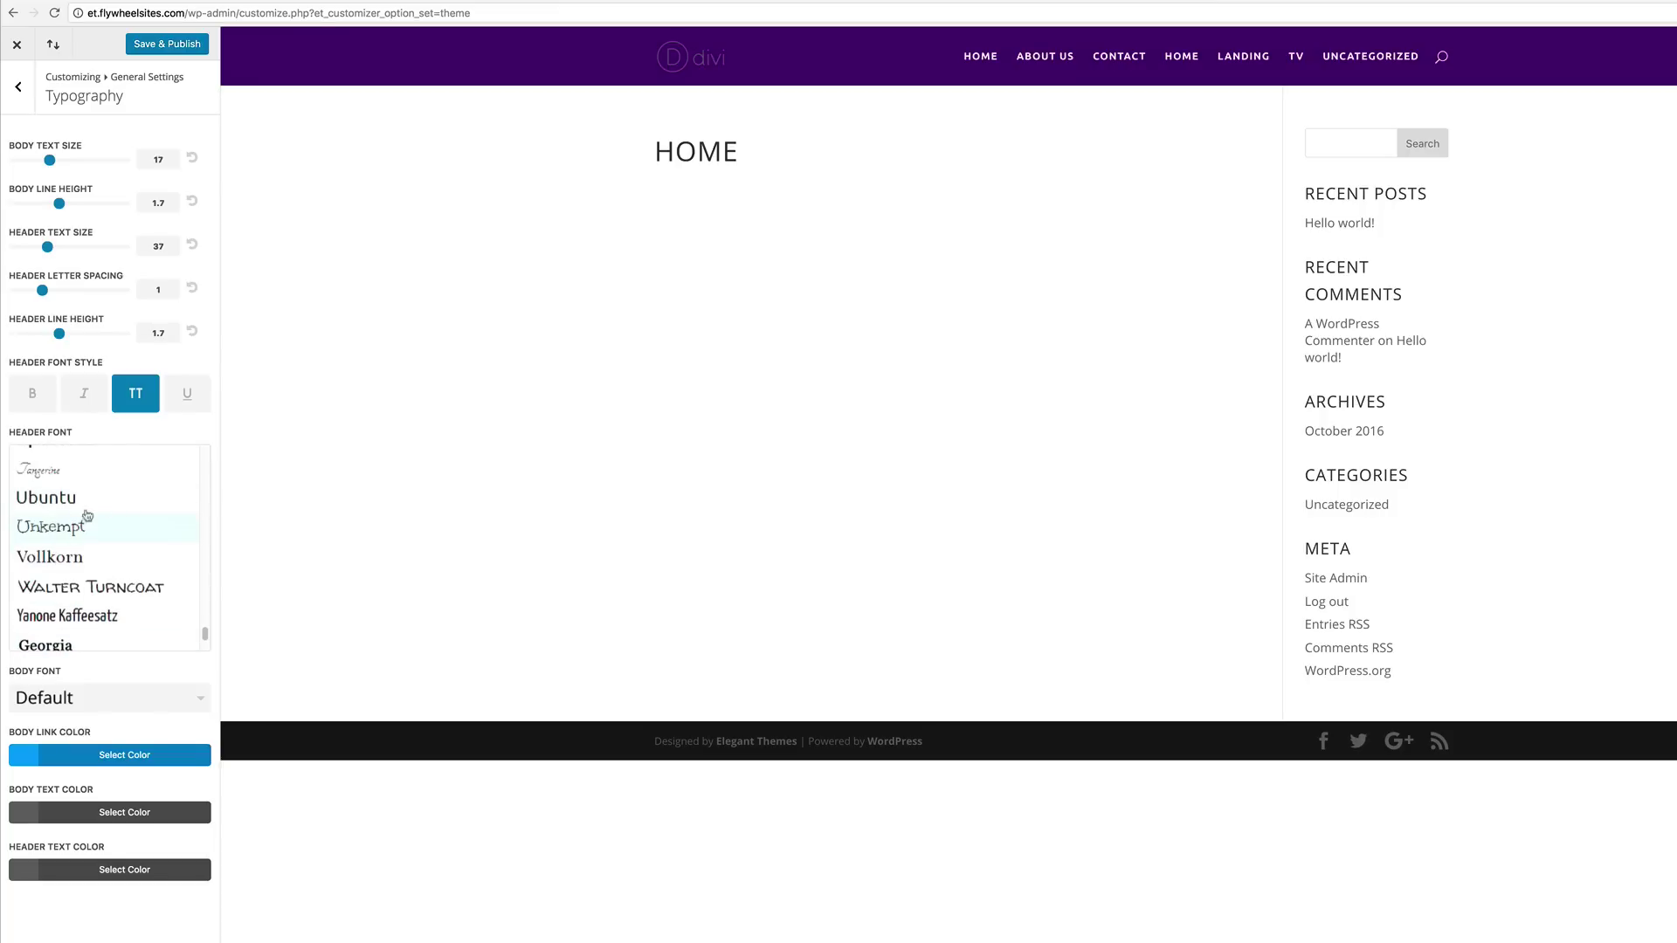
{"action": "left_click", "coordinate": [60, 497]}
{"action": "left_click", "coordinate": [59, 522]}
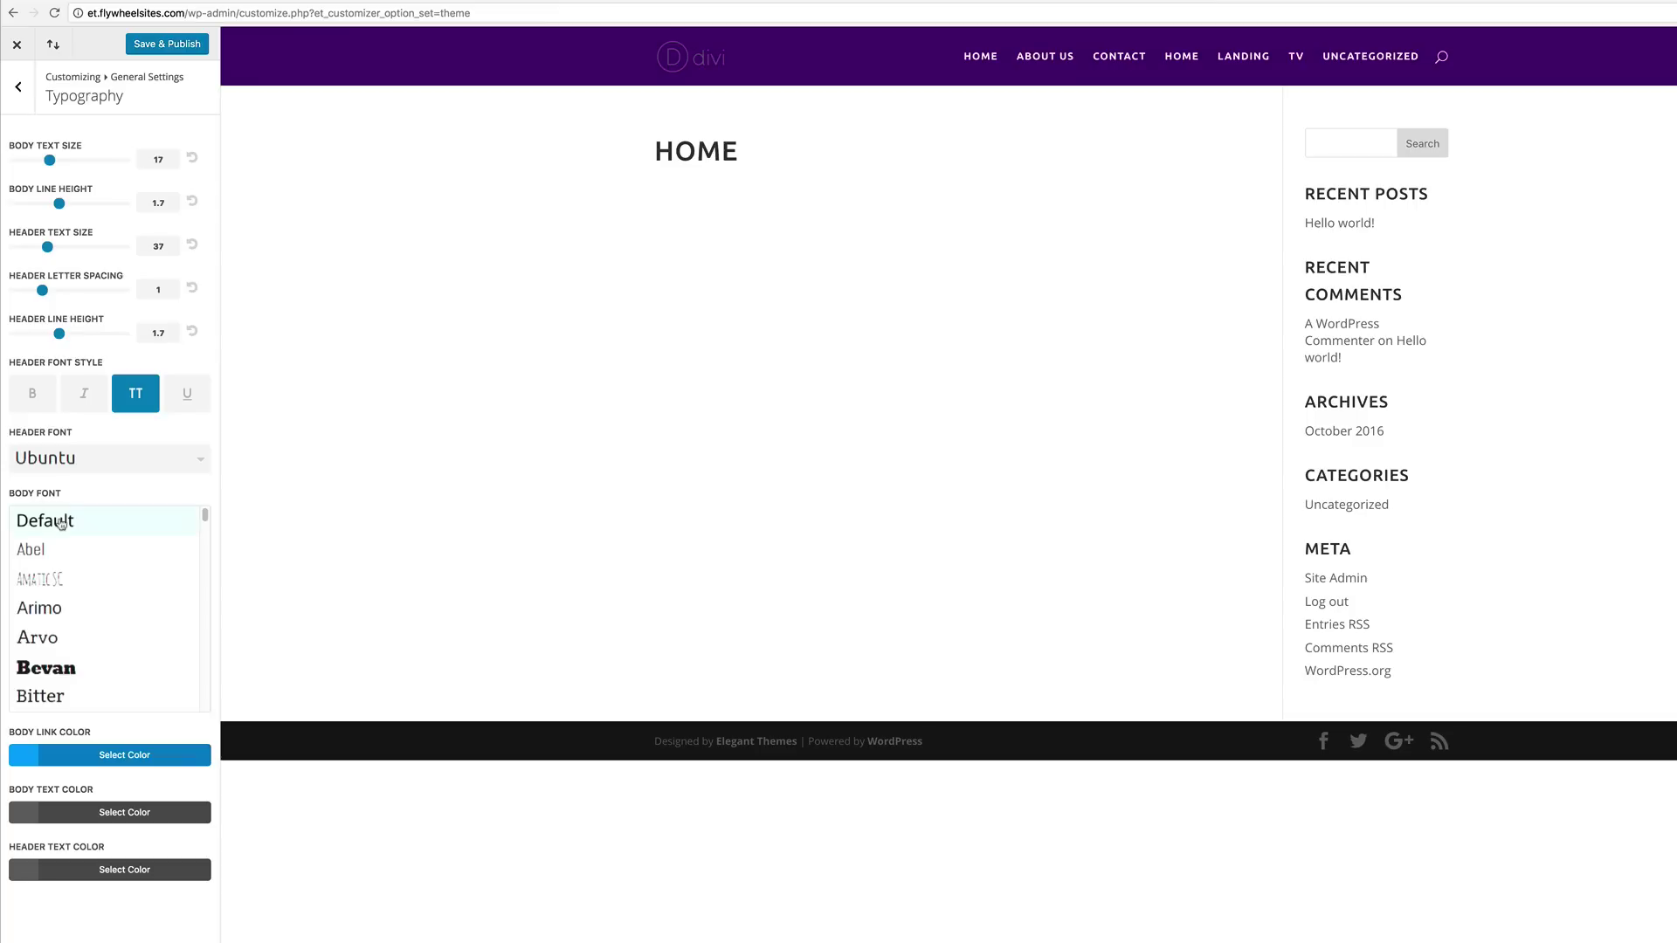
{"action": "scroll", "coordinate": [84, 608], "scroll_direction": "down", "scroll_amount": 20}
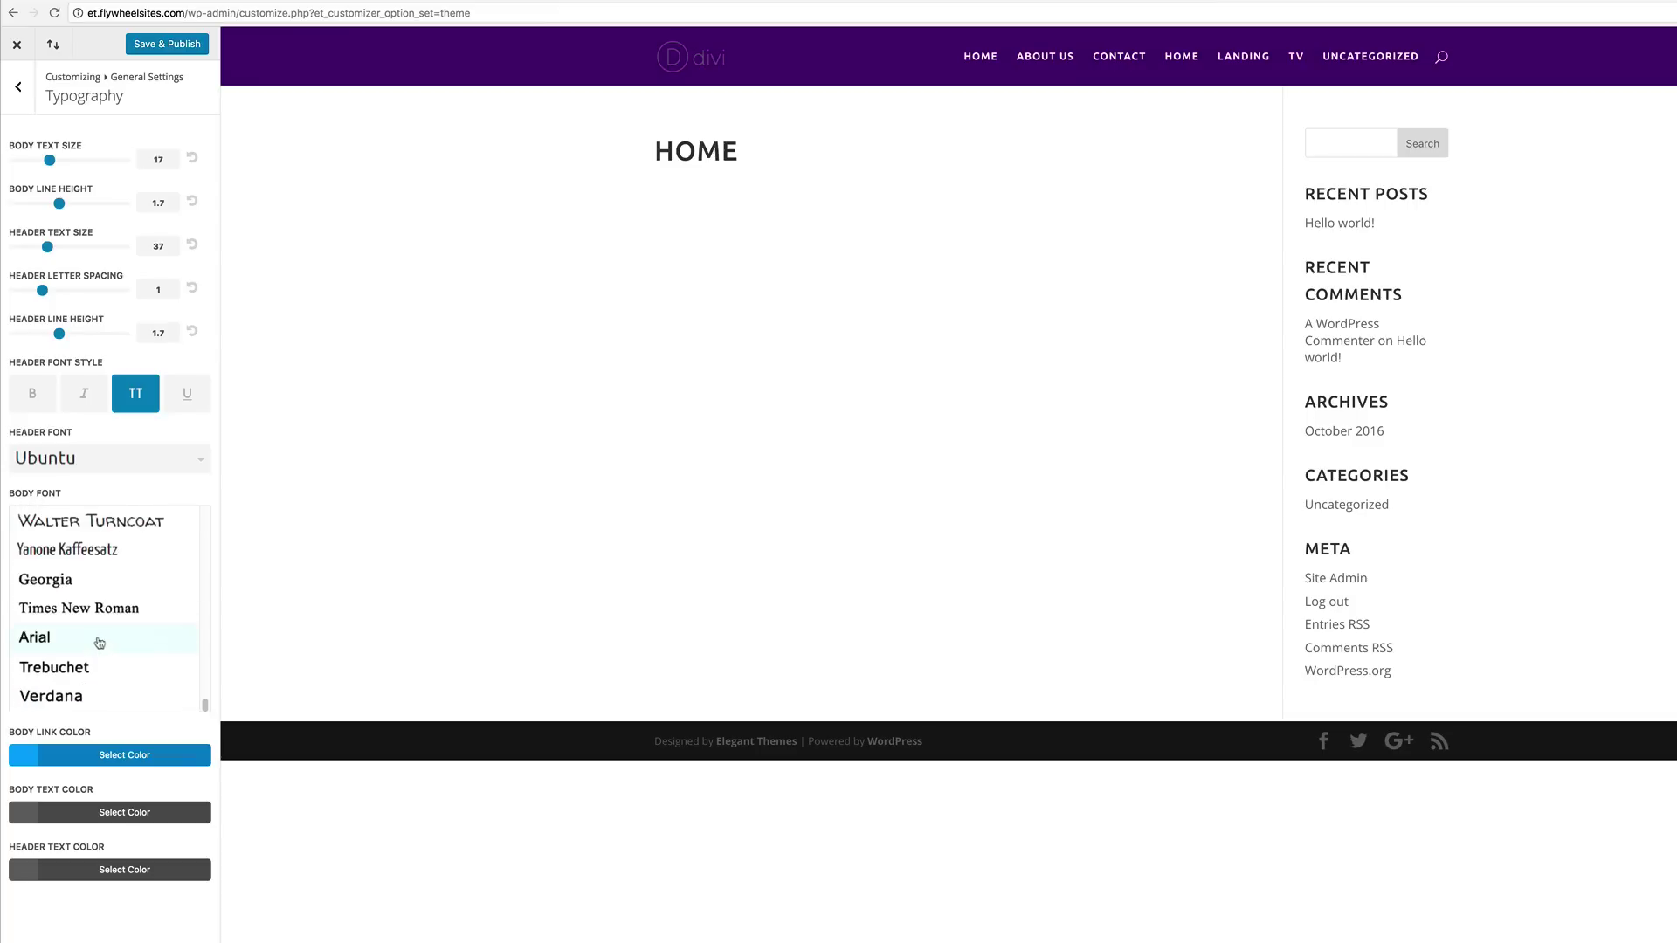
{"action": "scroll", "coordinate": [129, 670], "scroll_direction": "up", "scroll_amount": 1}
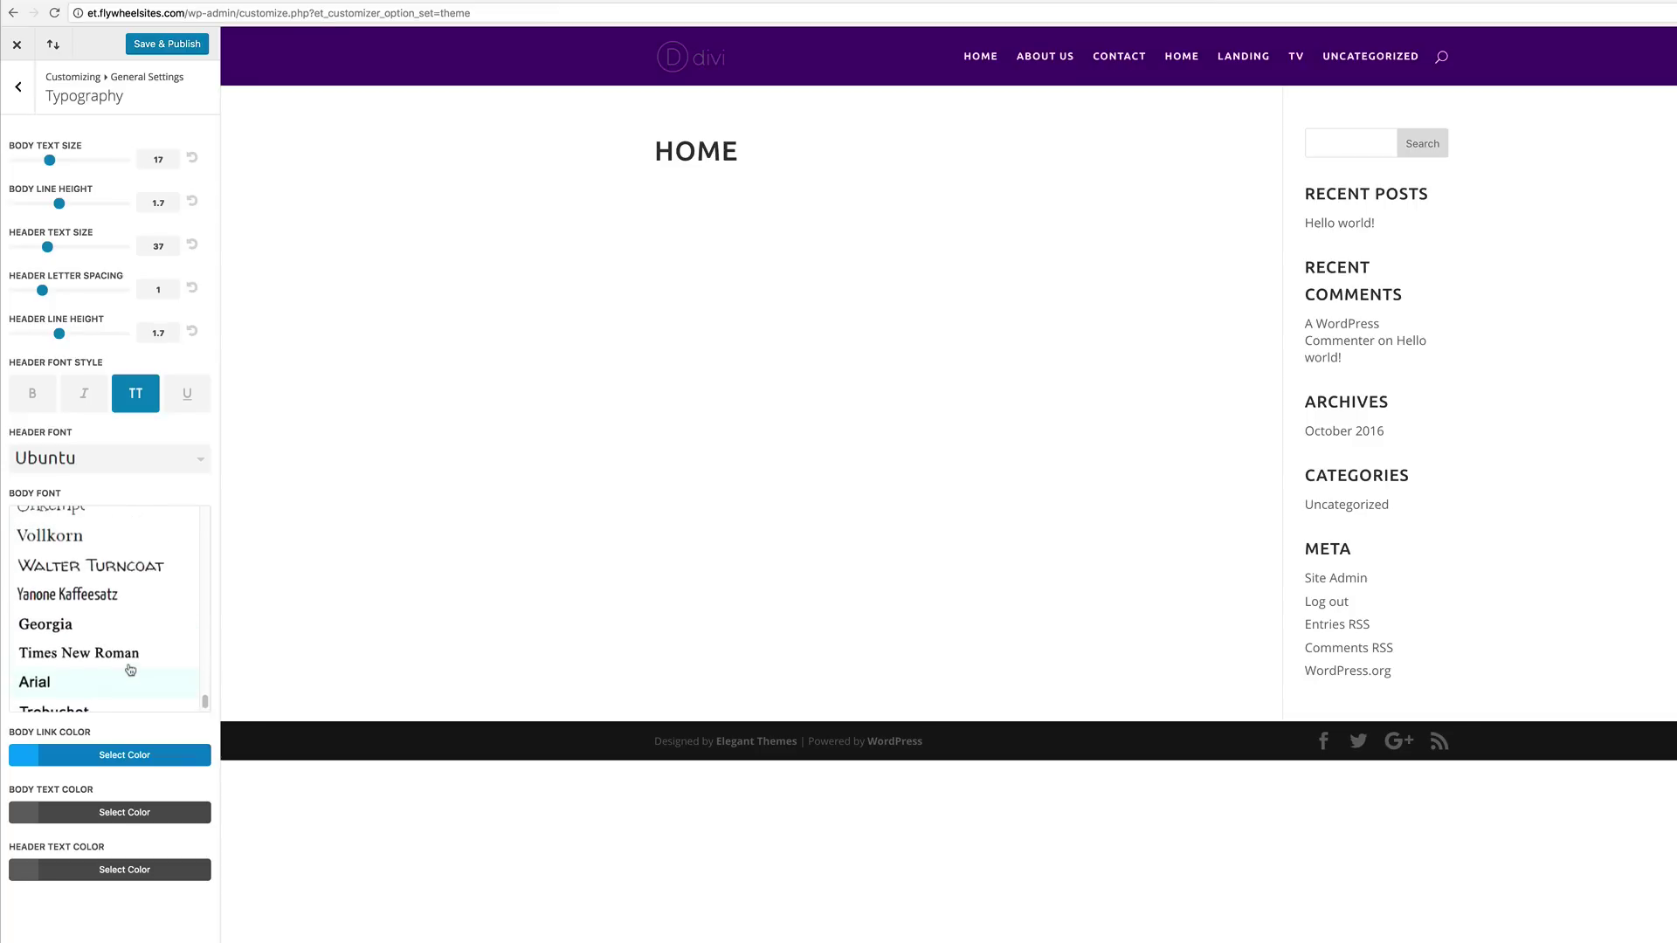
{"action": "left_click", "coordinate": [90, 782]}
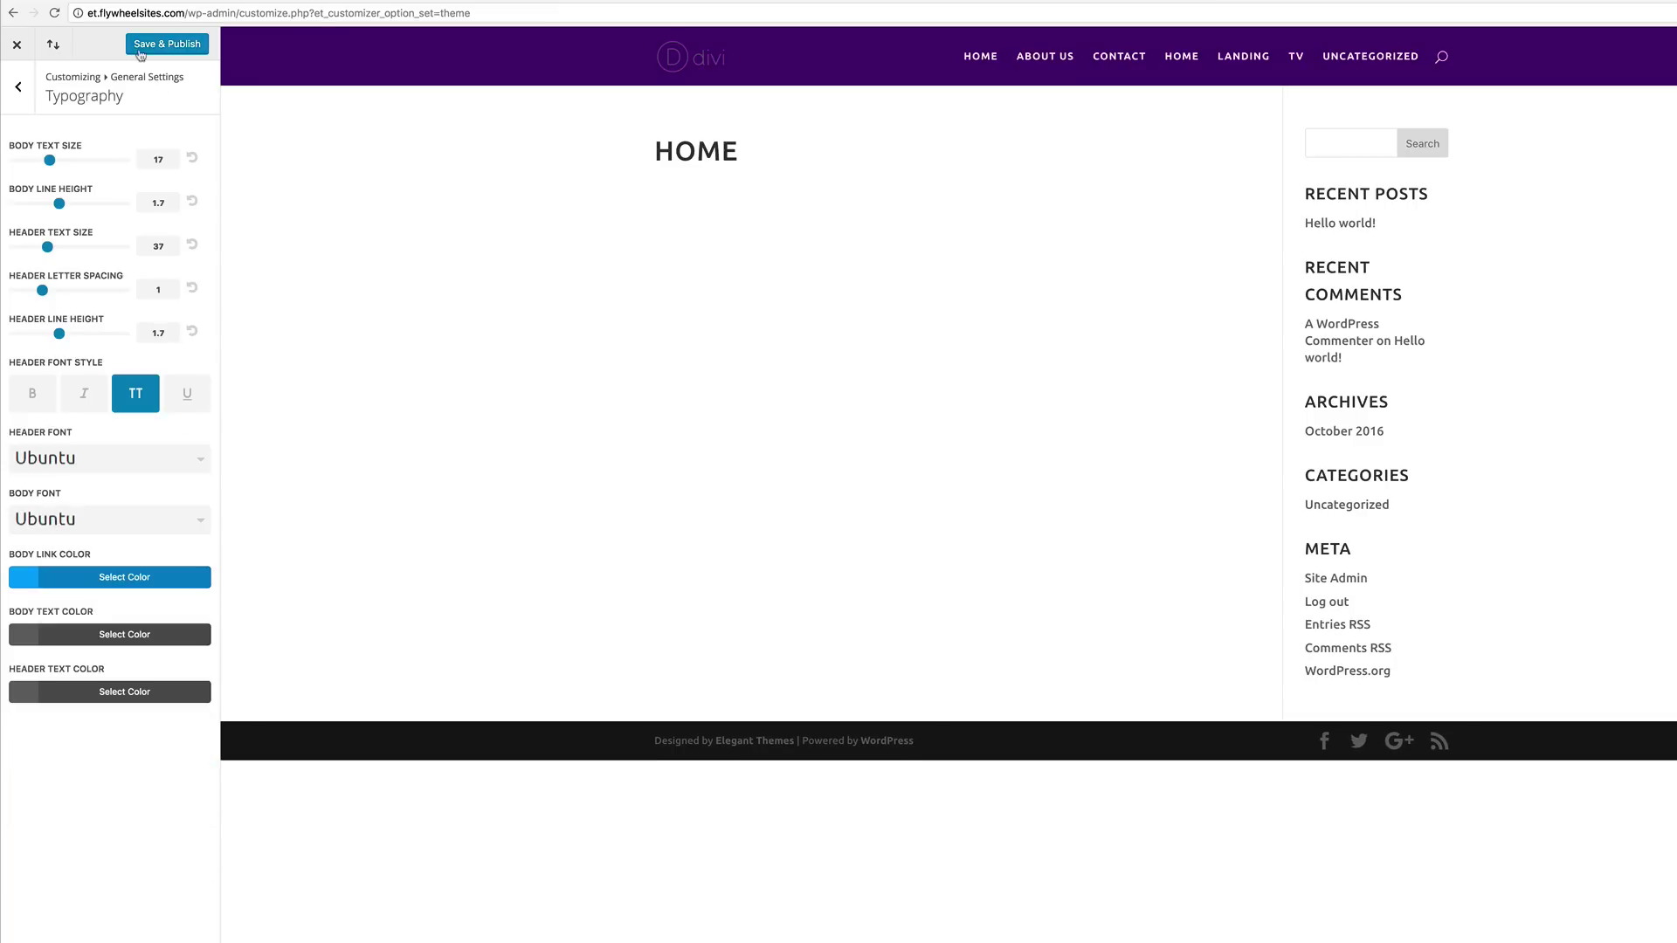
{"action": "left_click", "coordinate": [176, 48]}
{"action": "left_click", "coordinate": [17, 45]}
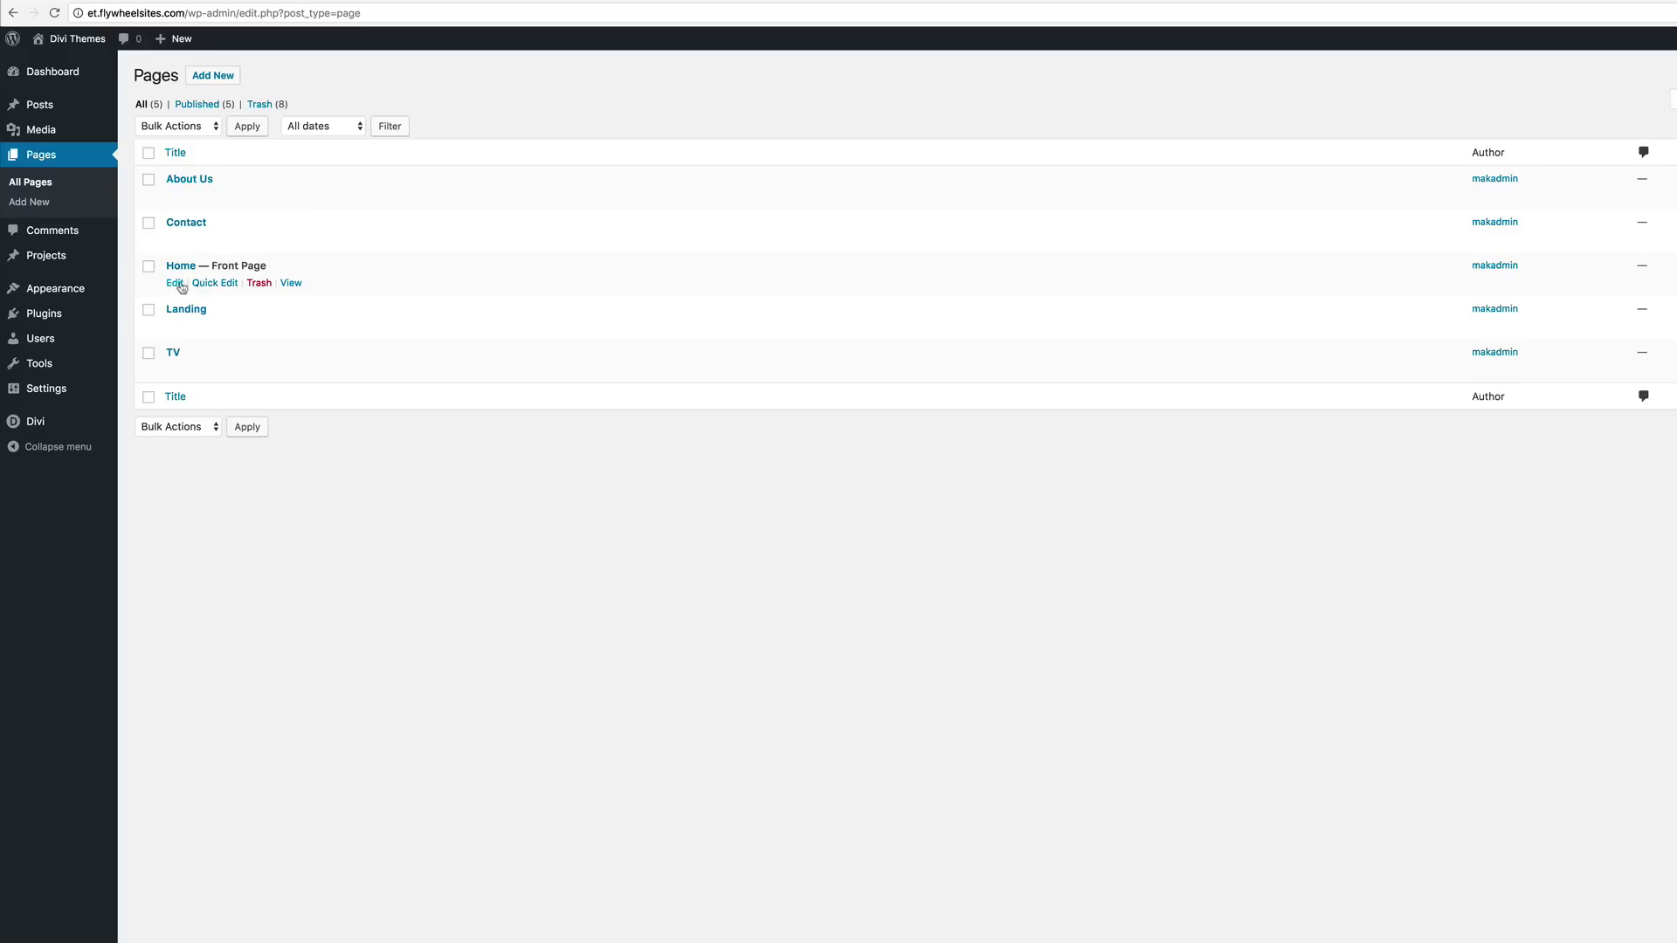
Step: Open the Home page in the Divi Builder's Visual Builder
{"action": "left_click", "coordinate": [175, 284]}
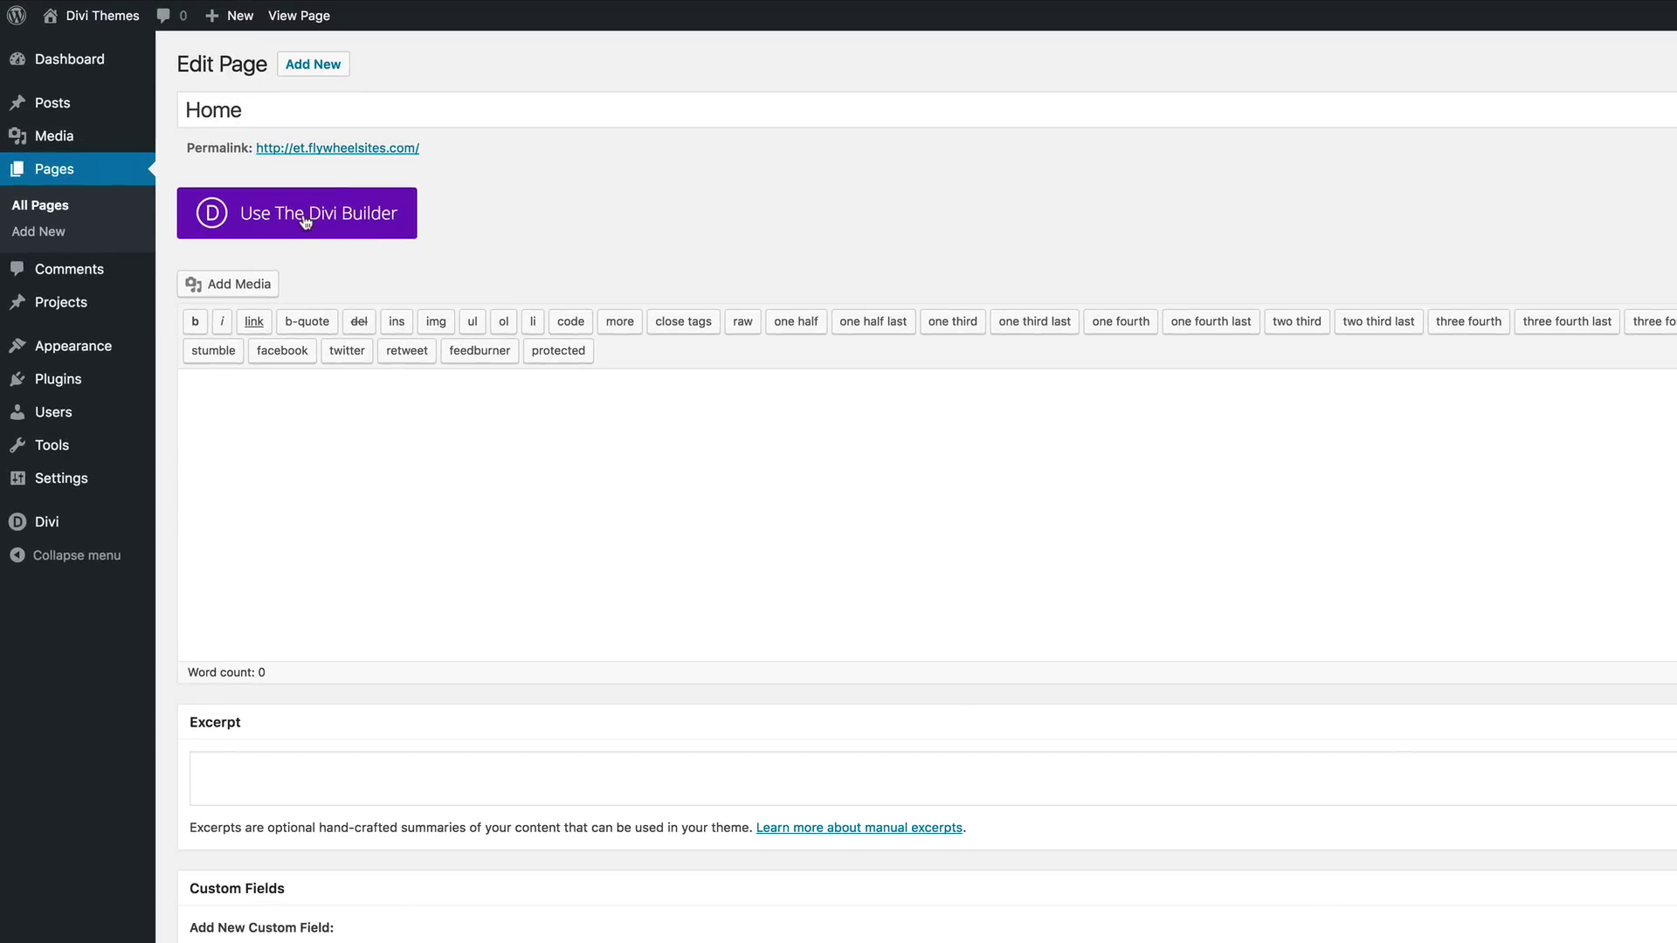
{"action": "left_click", "coordinate": [323, 220]}
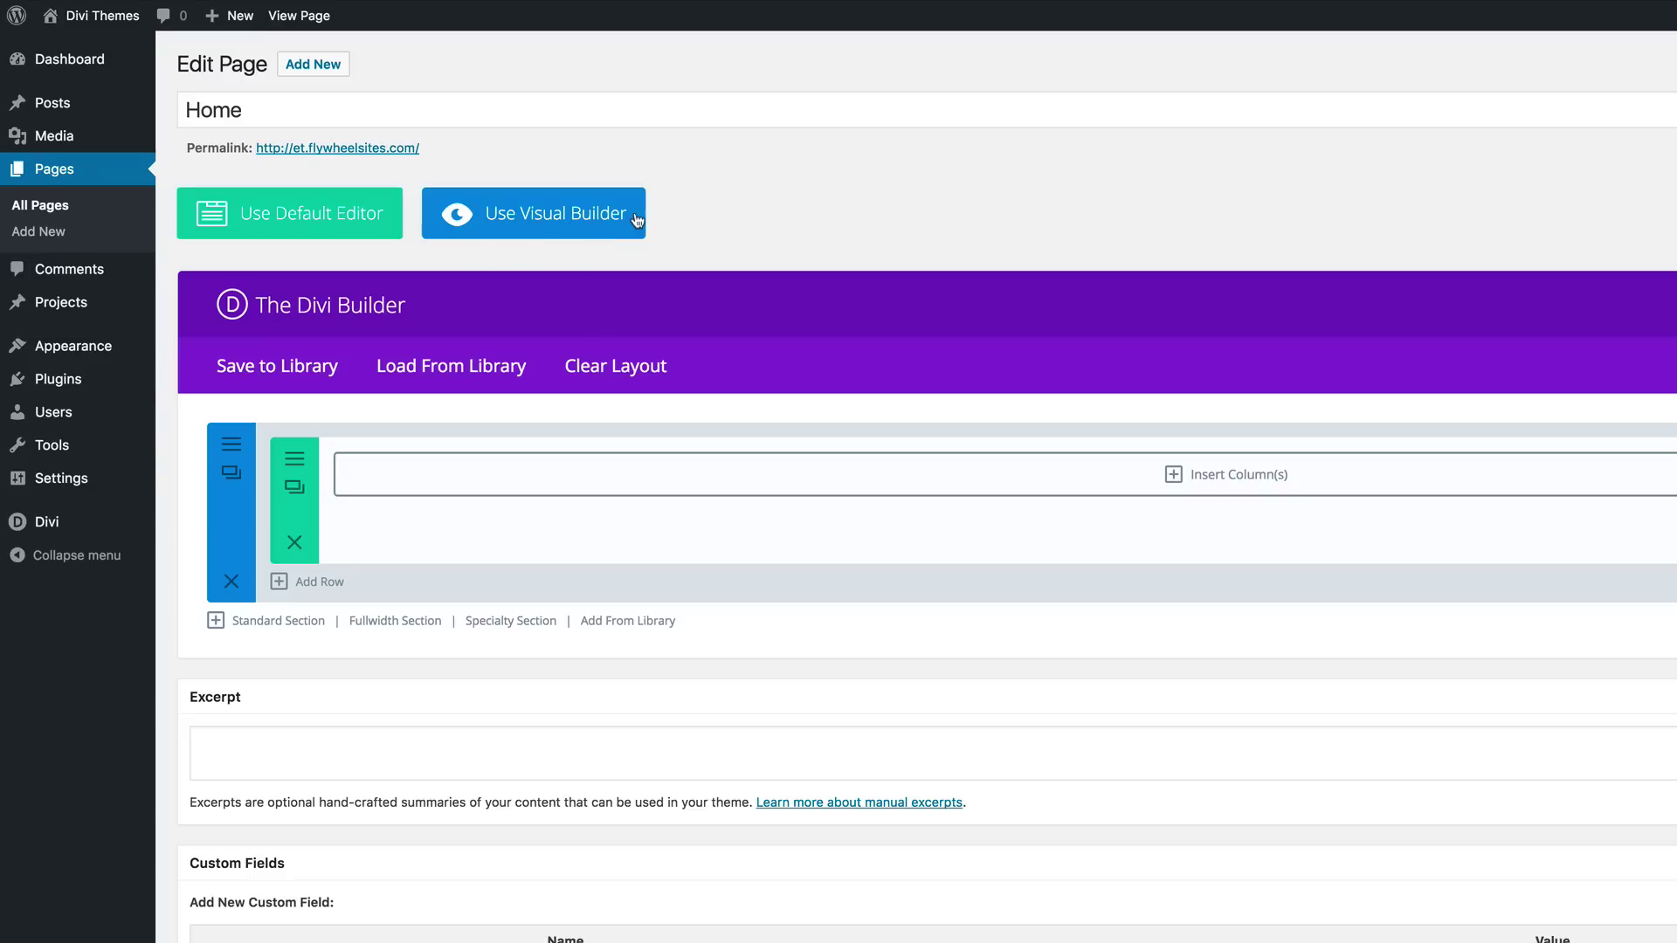
{"action": "left_click", "coordinate": [543, 219]}
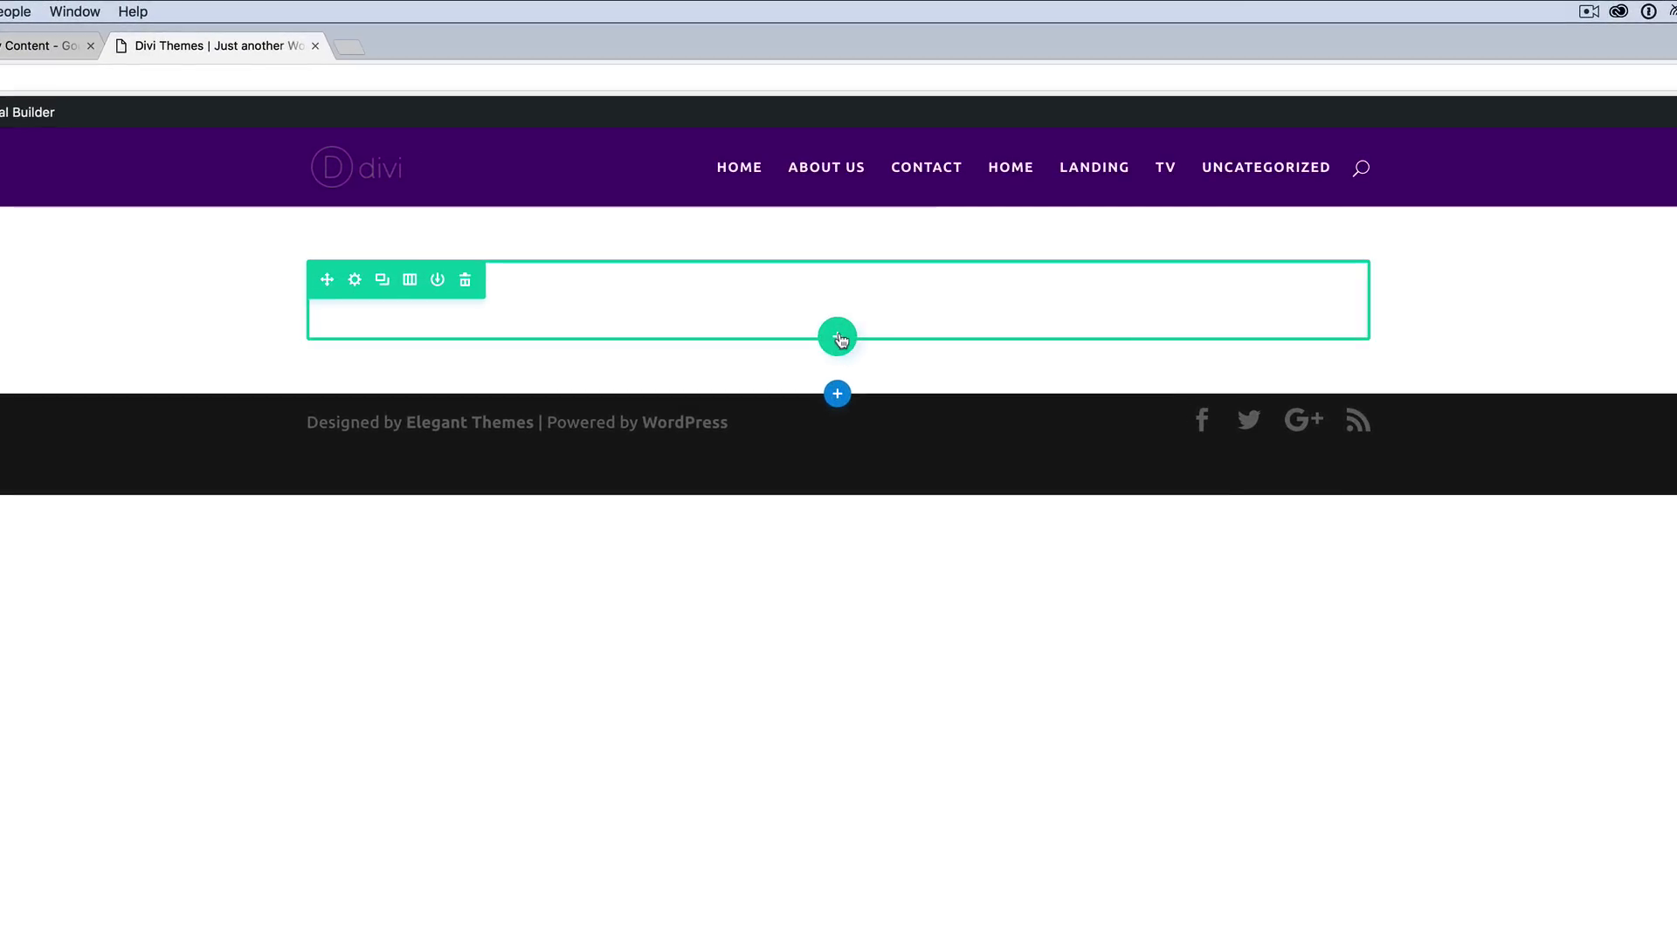
Step: Add a one-column row to the Home page holding a Call To Action module
{"action": "left_click", "coordinate": [838, 338]}
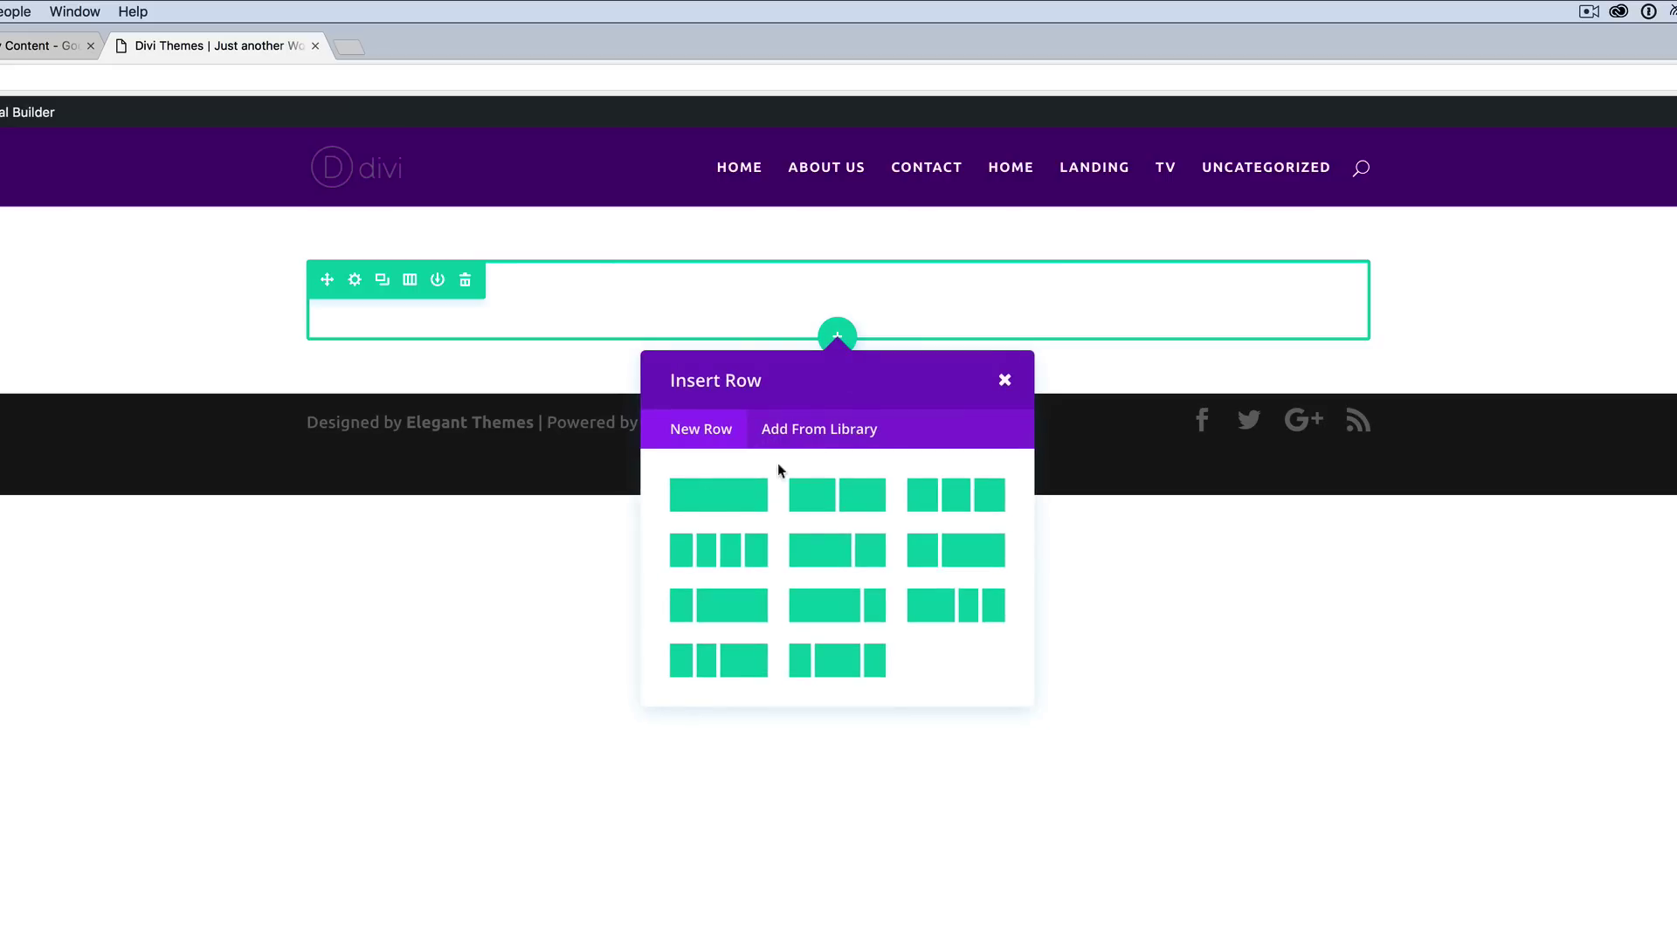
{"action": "left_click", "coordinate": [724, 501]}
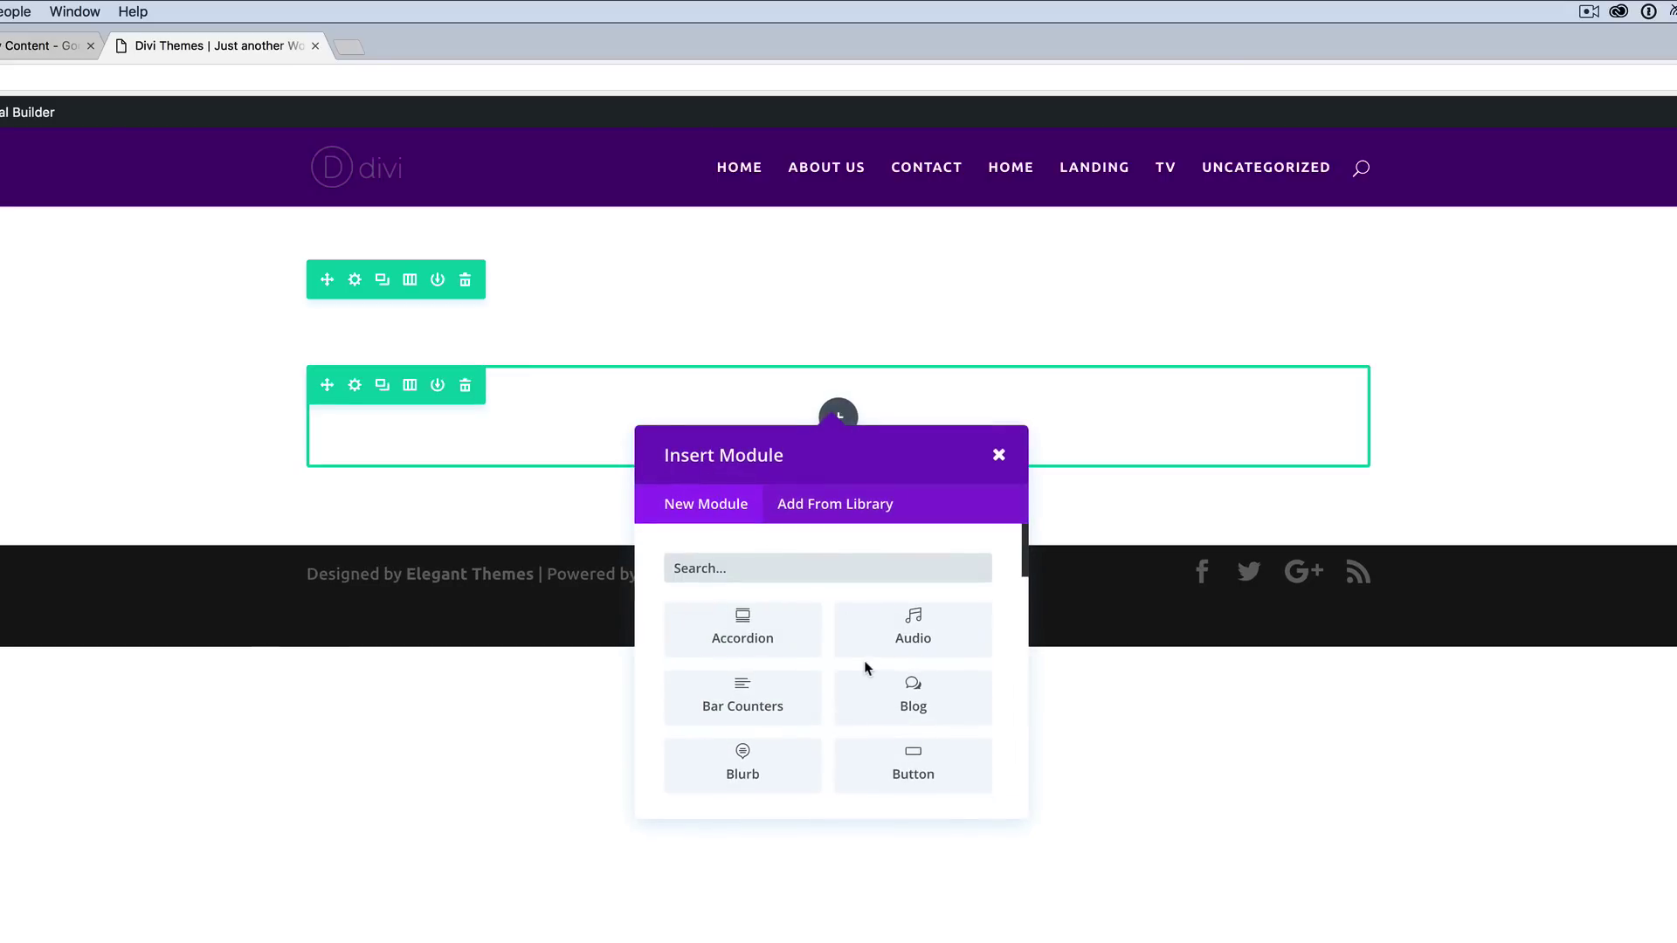
{"action": "scroll", "coordinate": [866, 667], "scroll_direction": "down", "scroll_amount": 2}
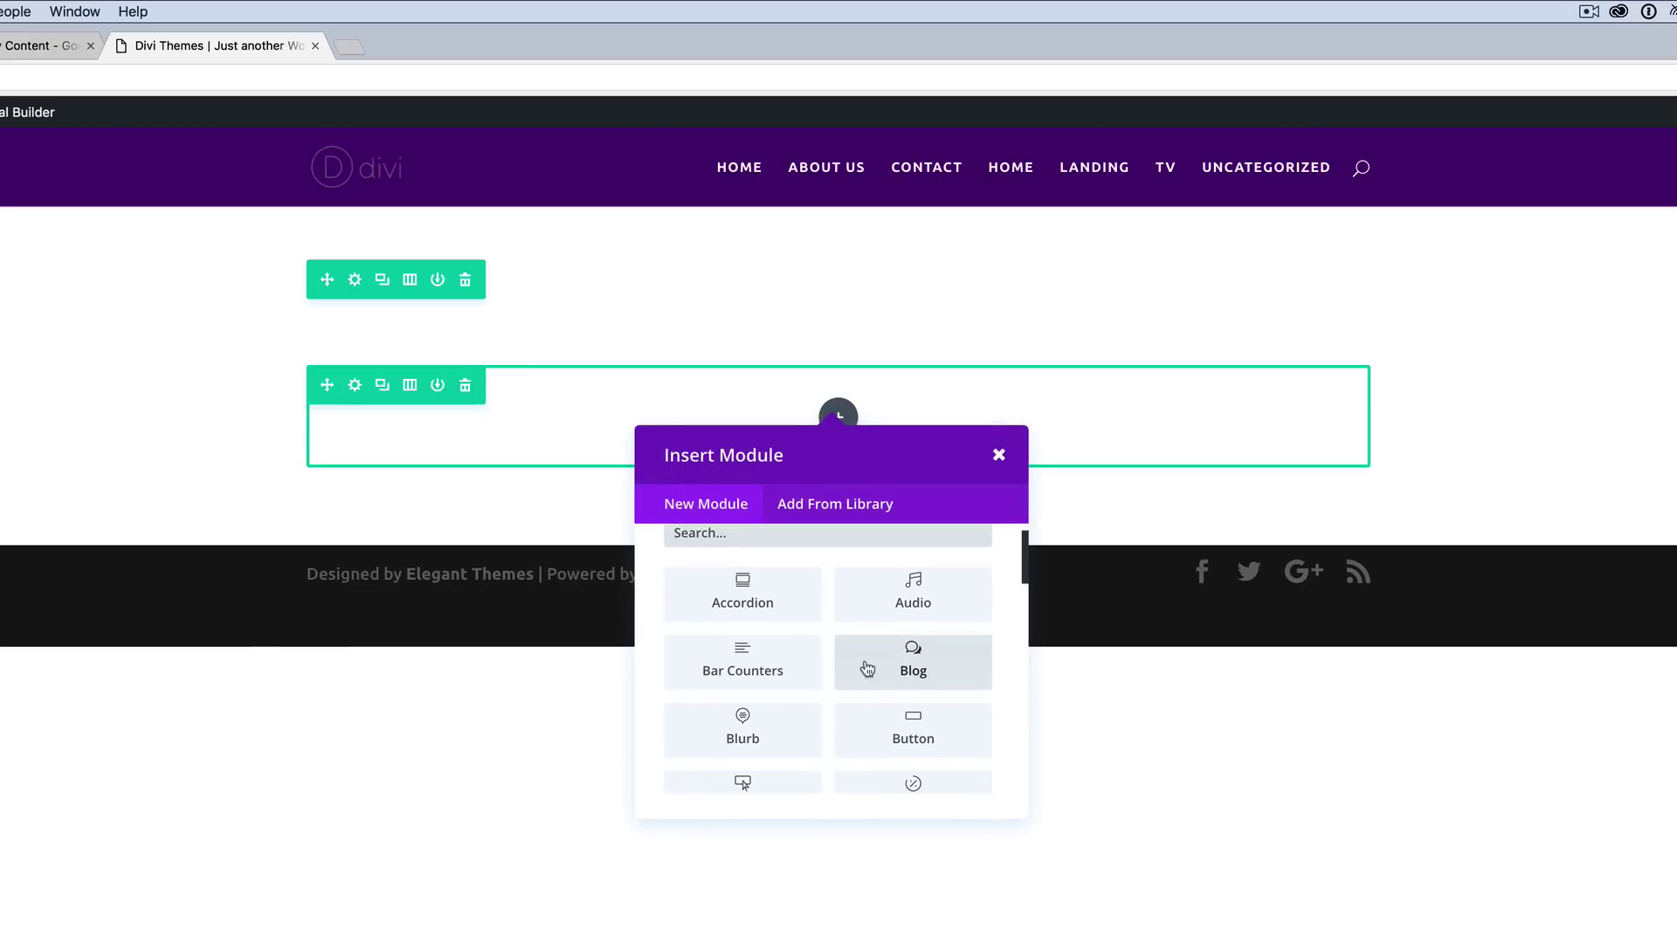
{"action": "scroll", "coordinate": [867, 669], "scroll_direction": "down", "scroll_amount": 1}
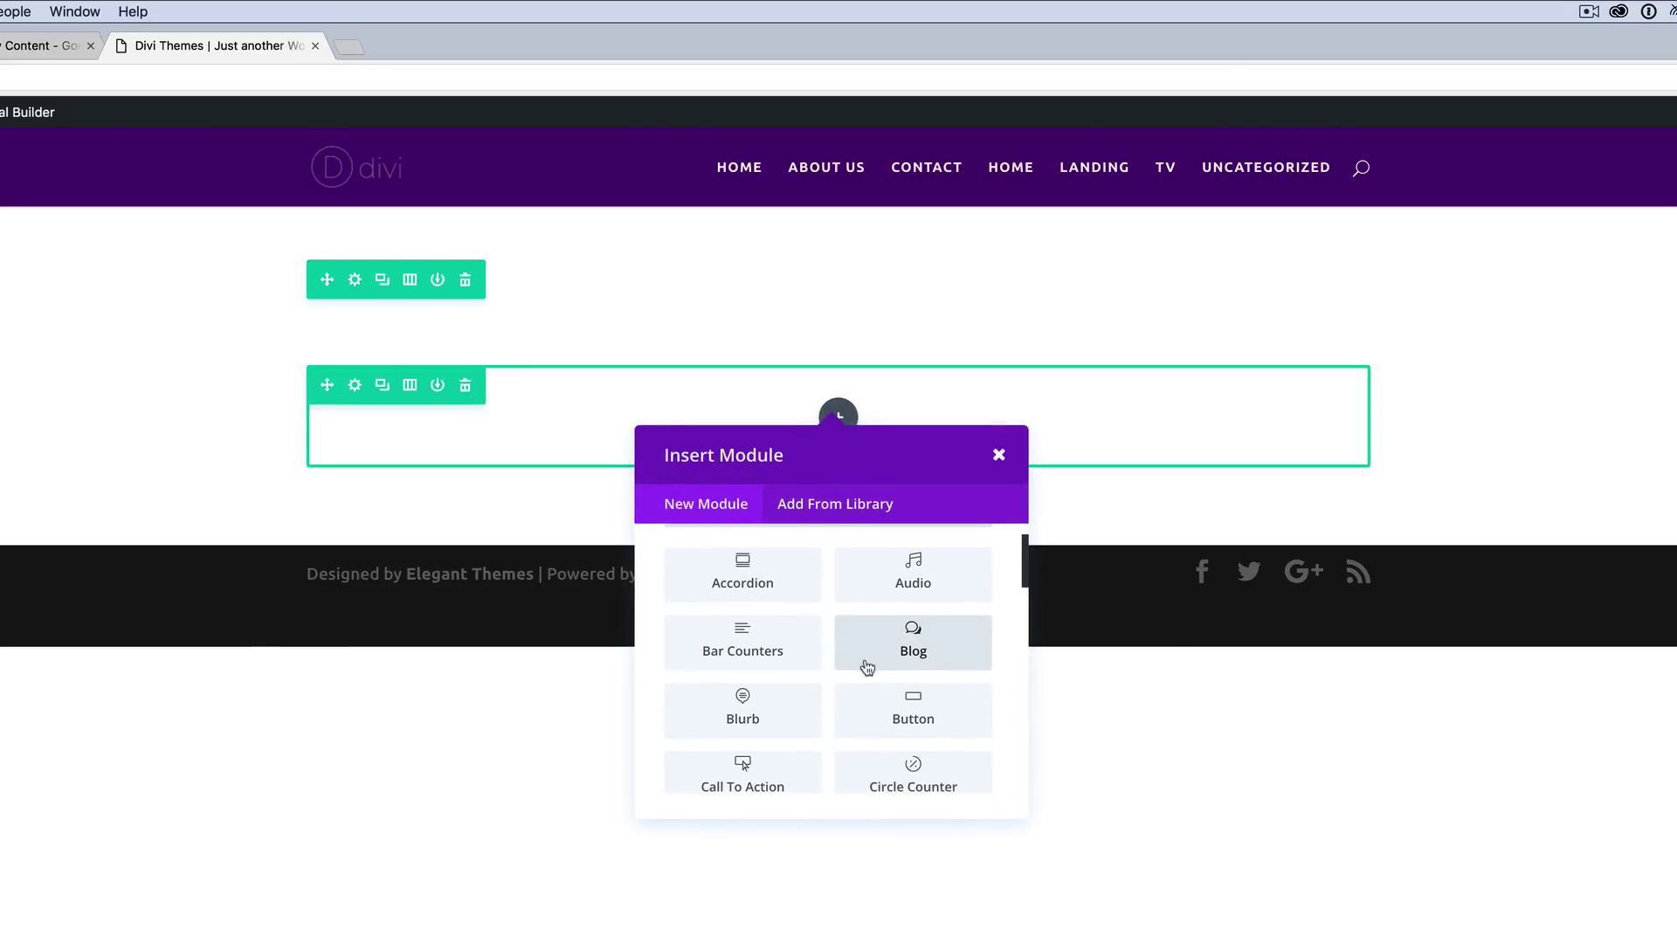
{"action": "left_click", "coordinate": [747, 761]}
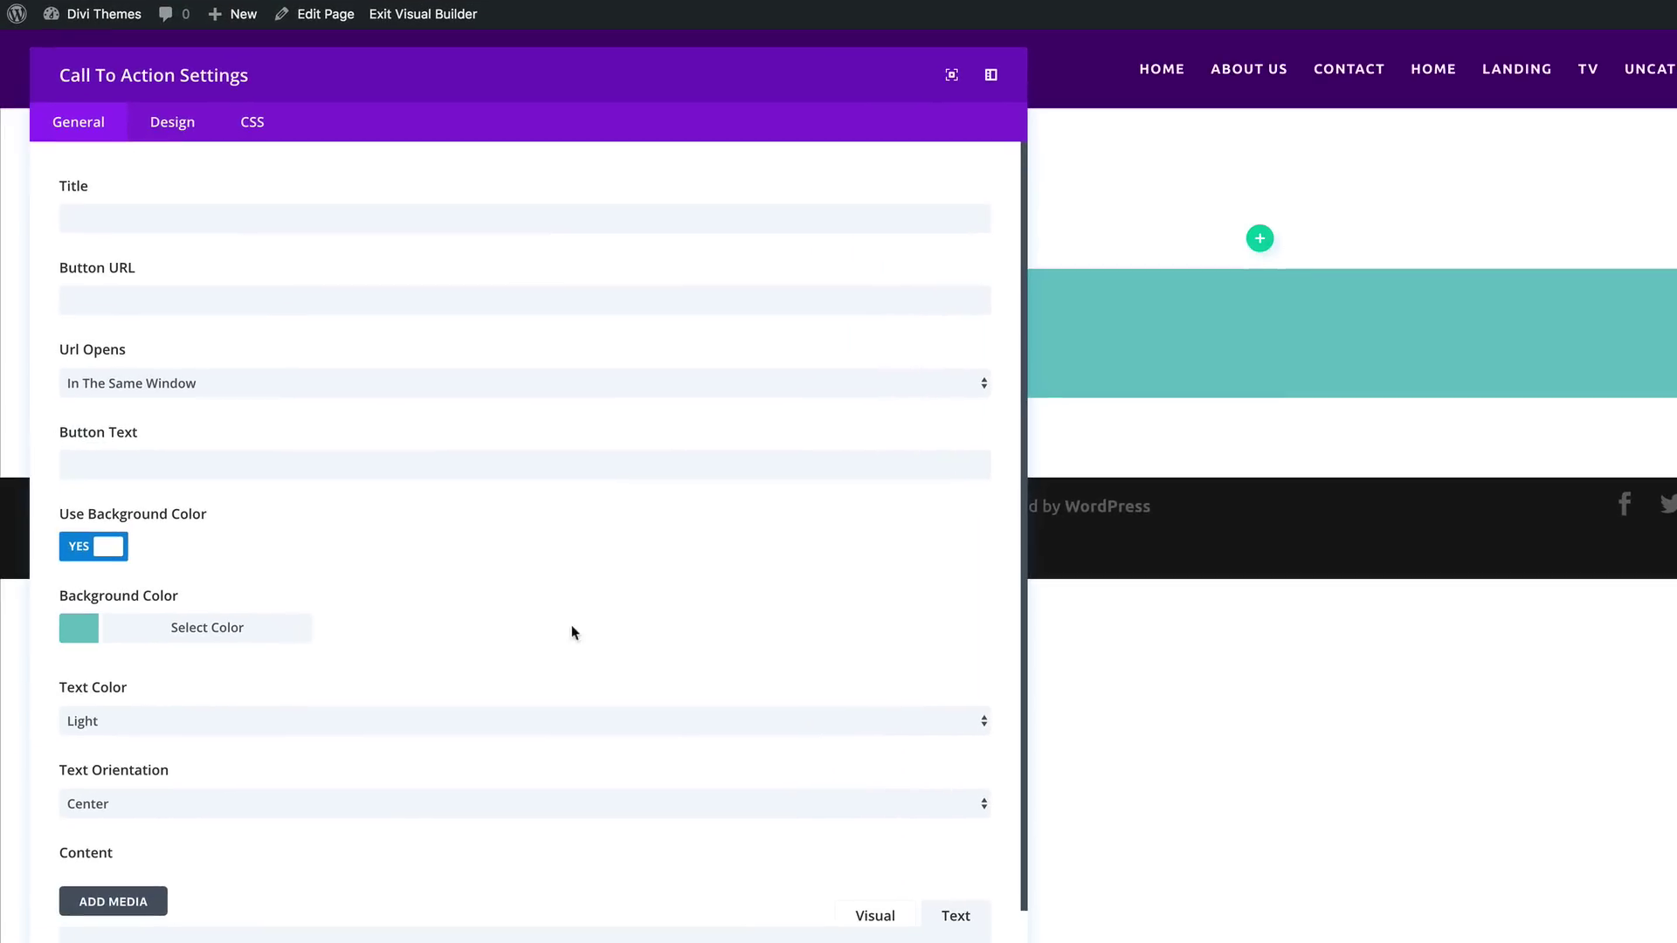
Step: Enter the title 'Header goes here', button URL '#' and button text 'Button text'
{"action": "left_click", "coordinate": [269, 218]}
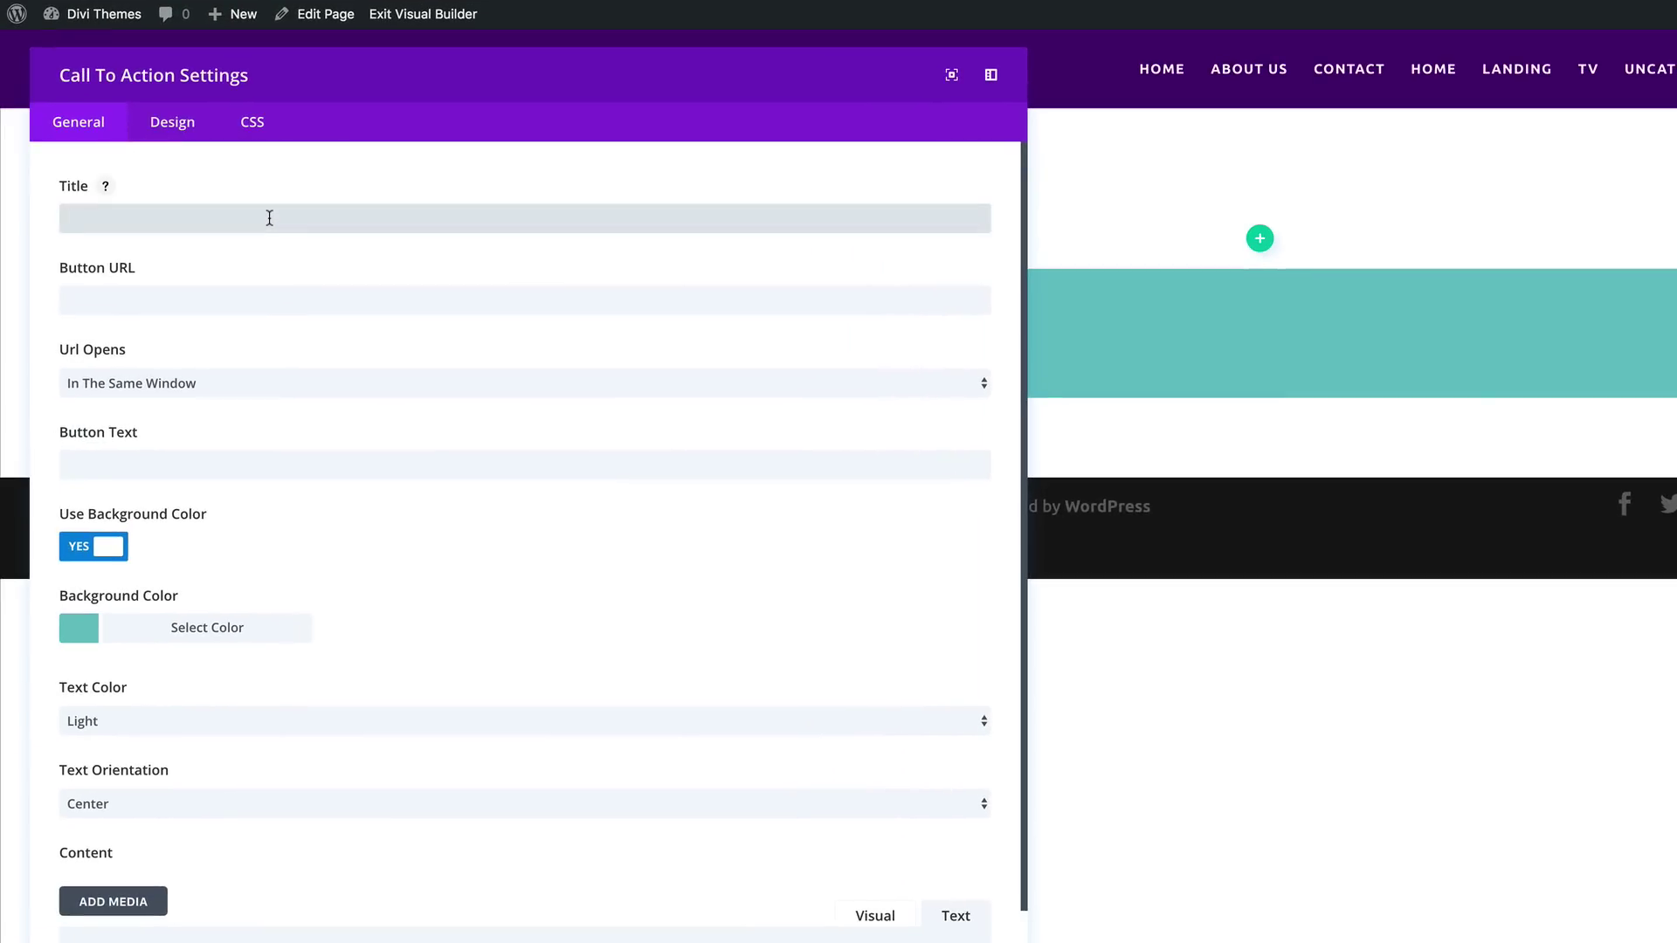
{"action": "type", "text": "He"}
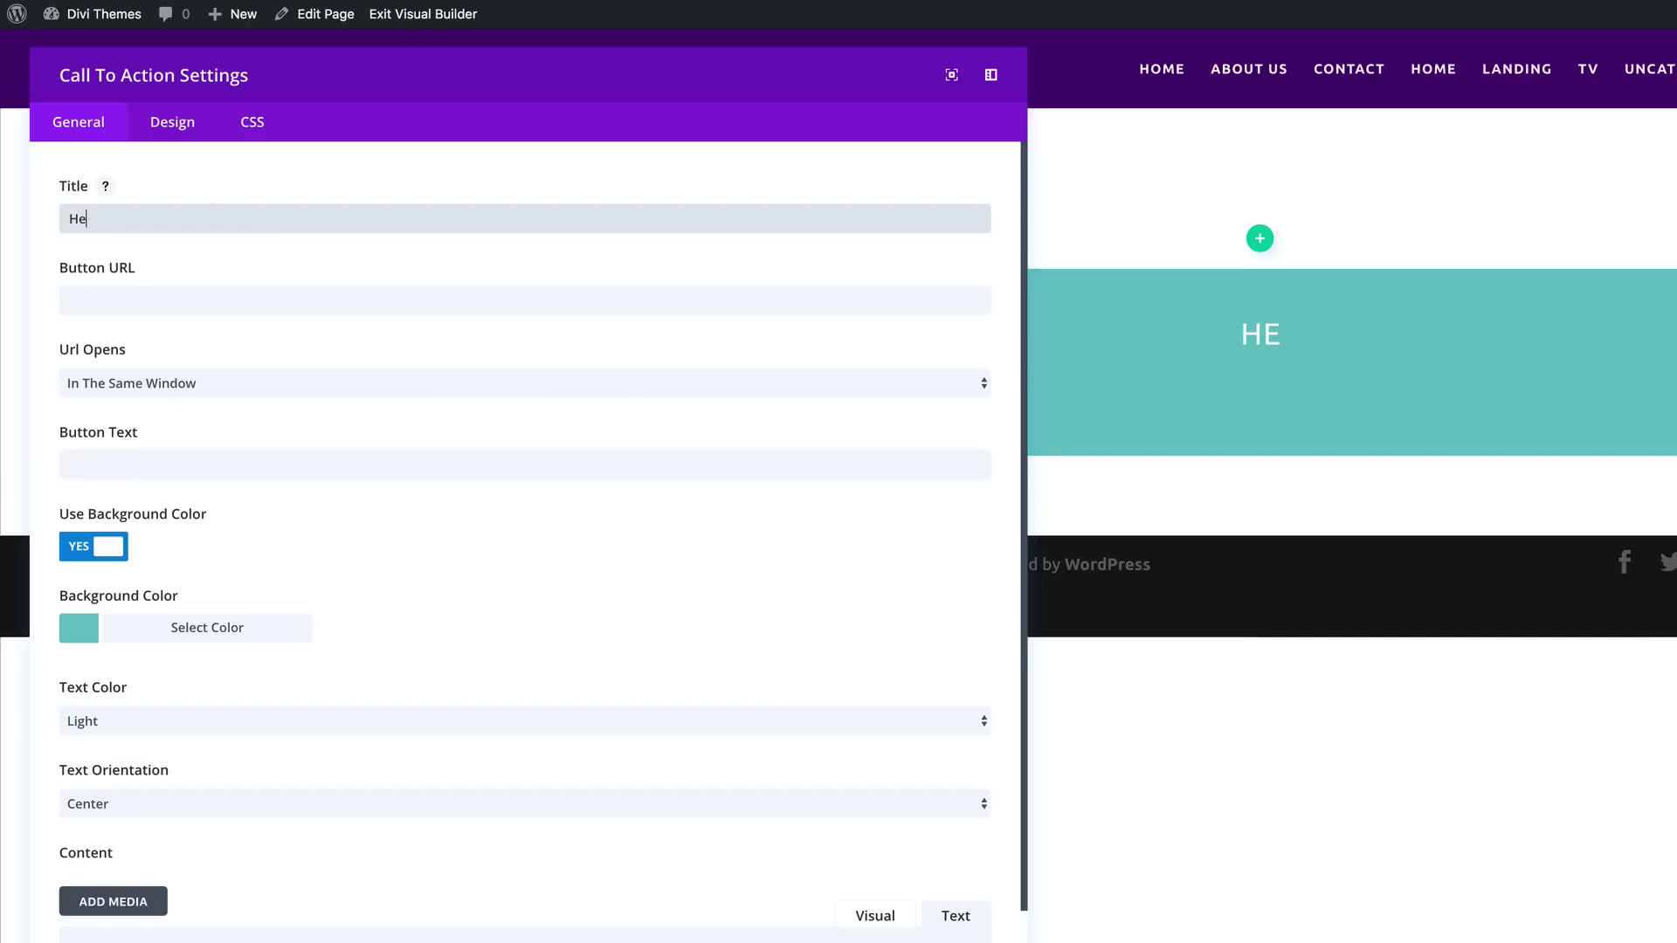
{"action": "type", "text": "ader "}
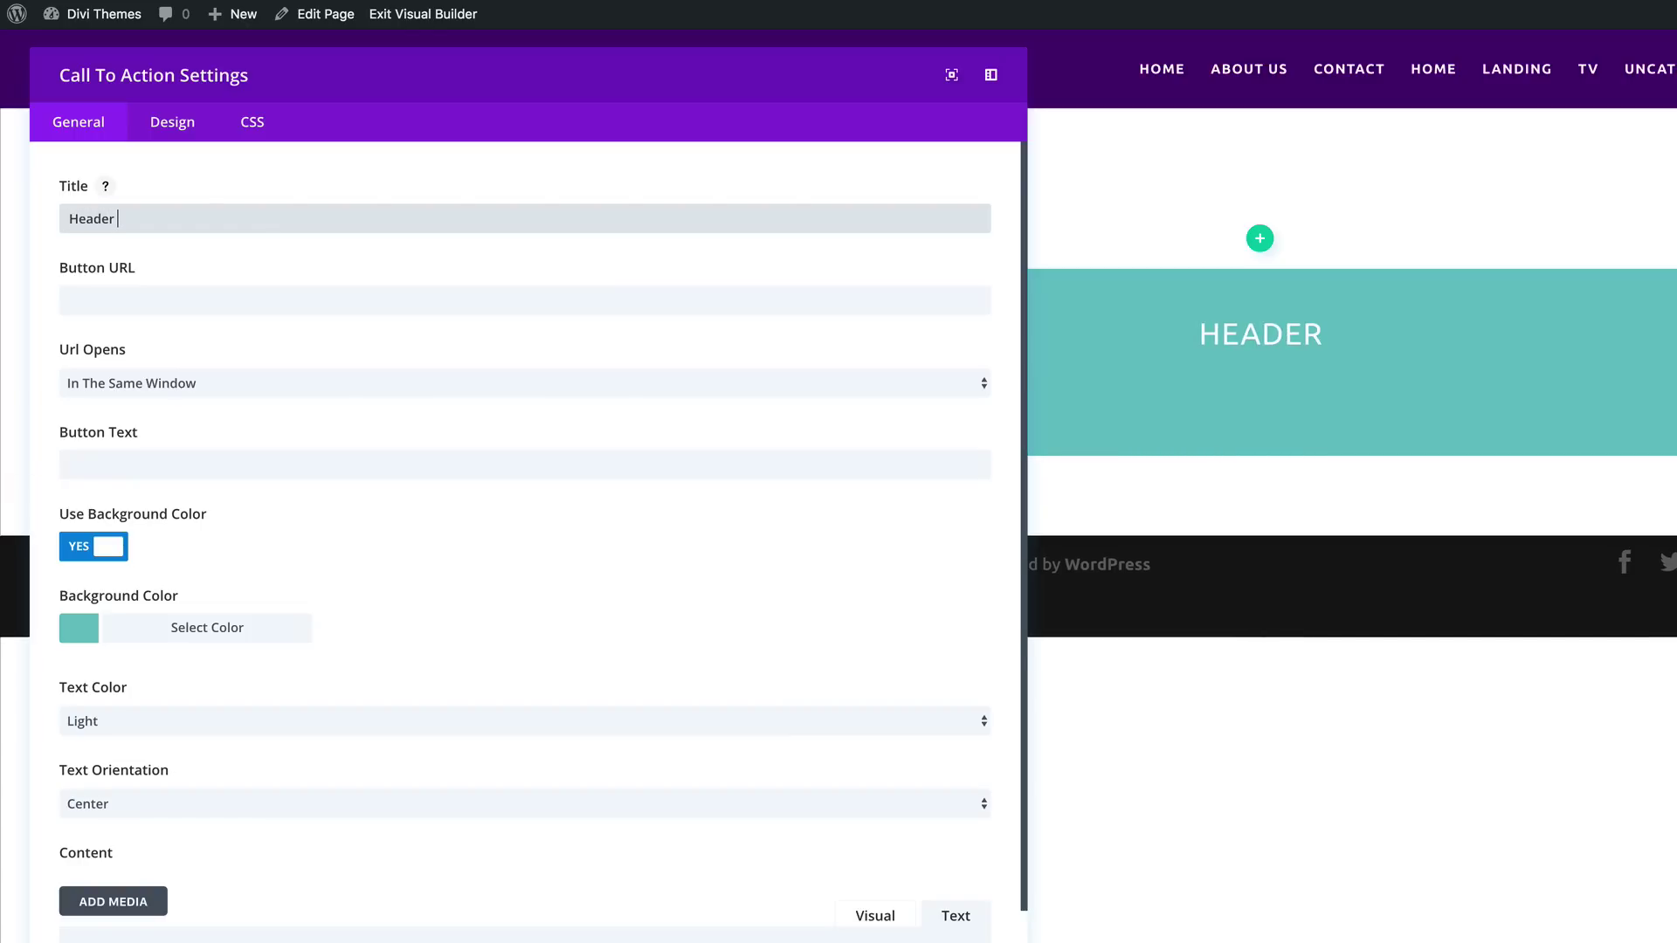
{"action": "type", "text": "goes"}
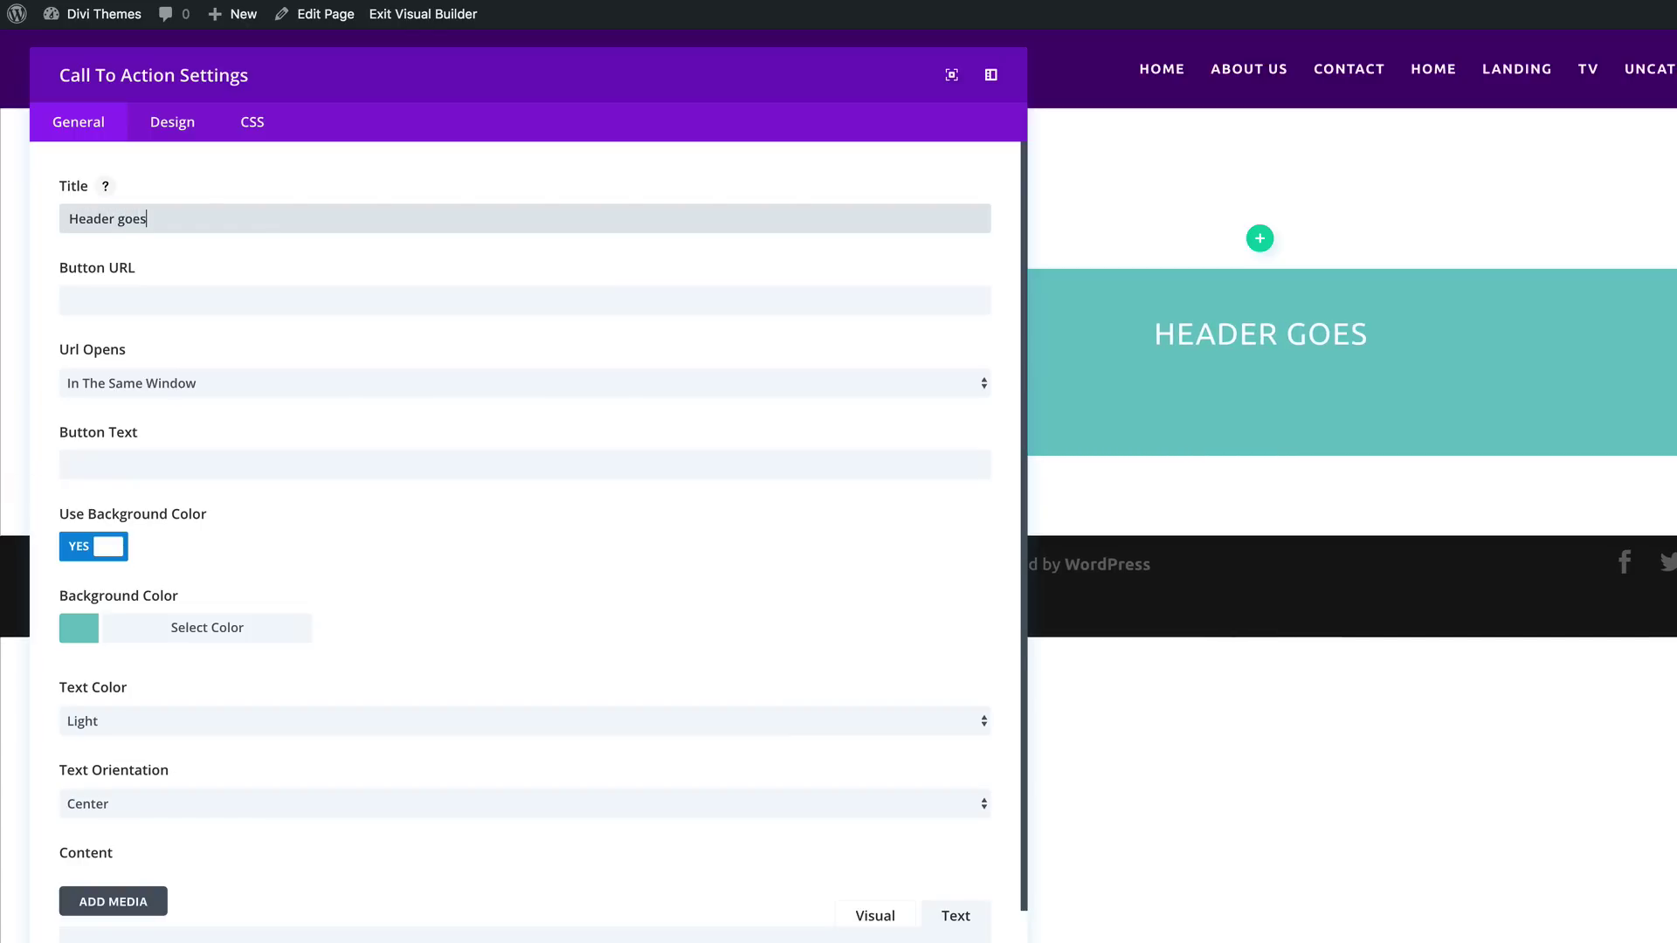
{"action": "type", "text": " here"}
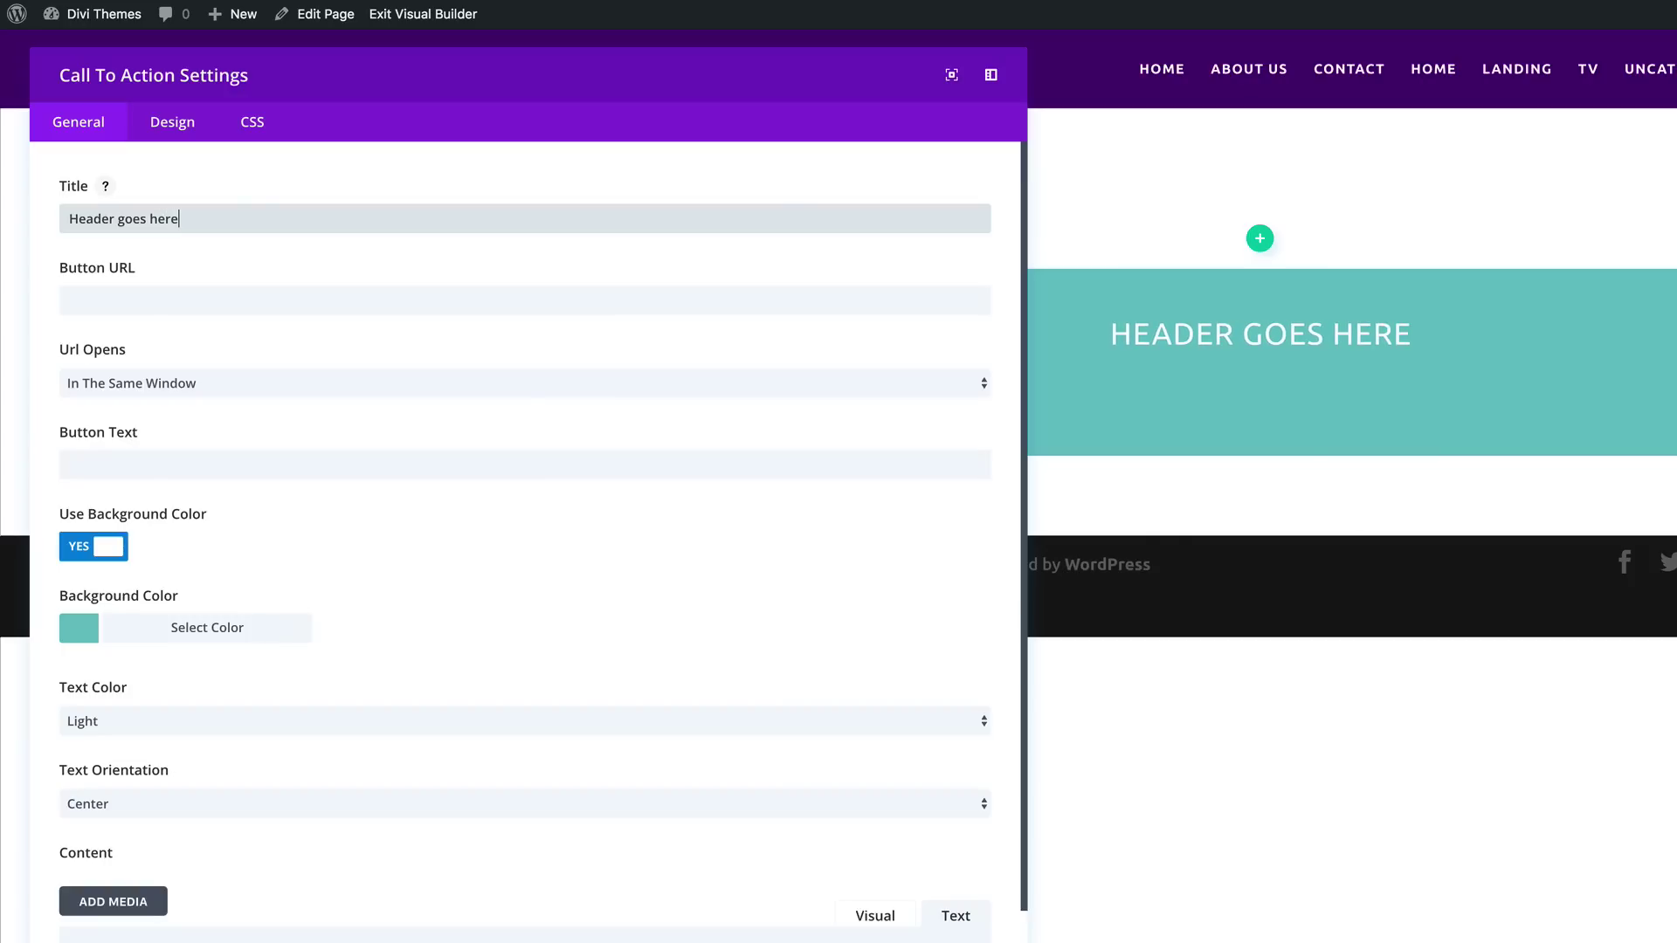
{"action": "left_click", "coordinate": [169, 299]}
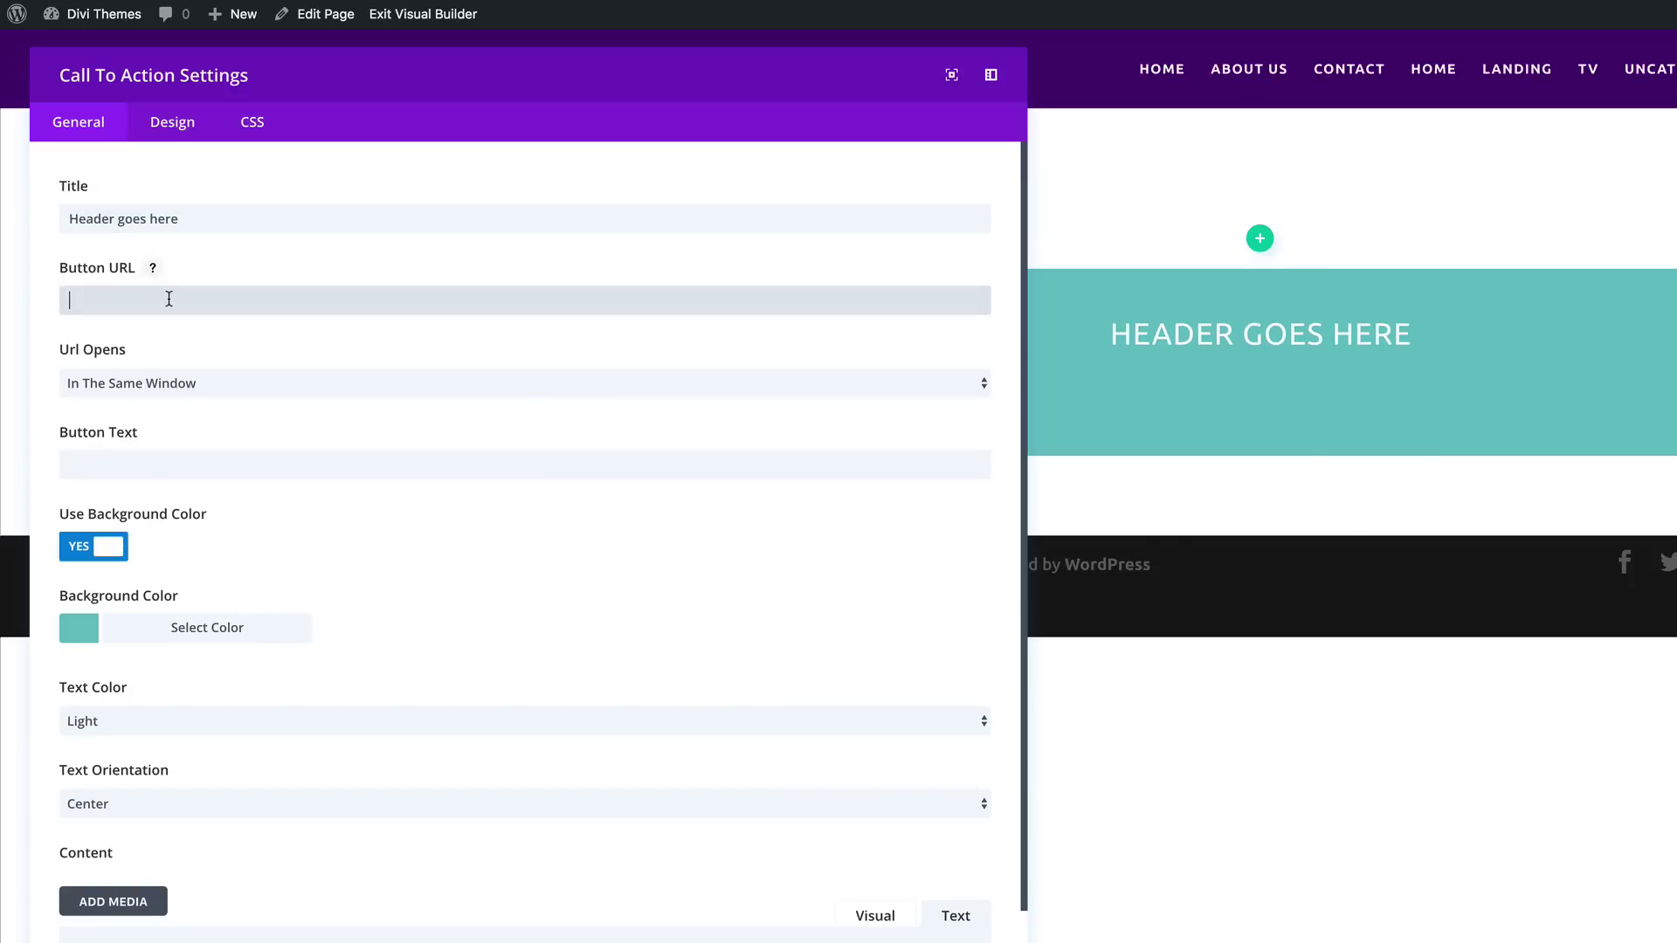
{"action": "type", "text": "#"}
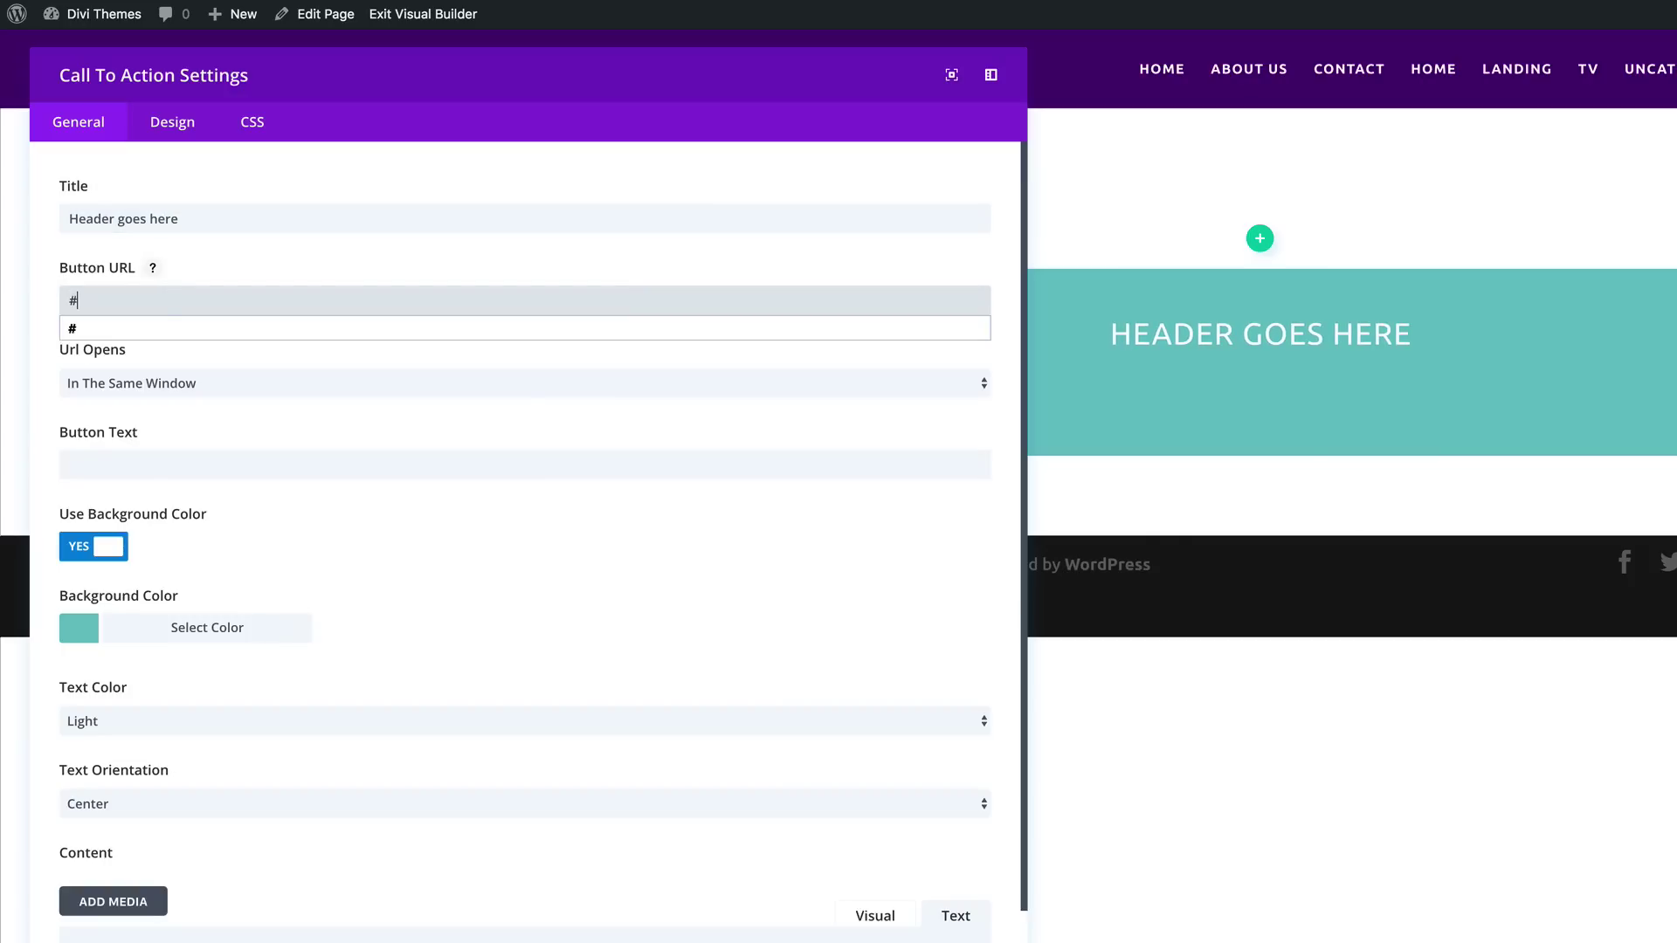
{"action": "left_click", "coordinate": [160, 329]}
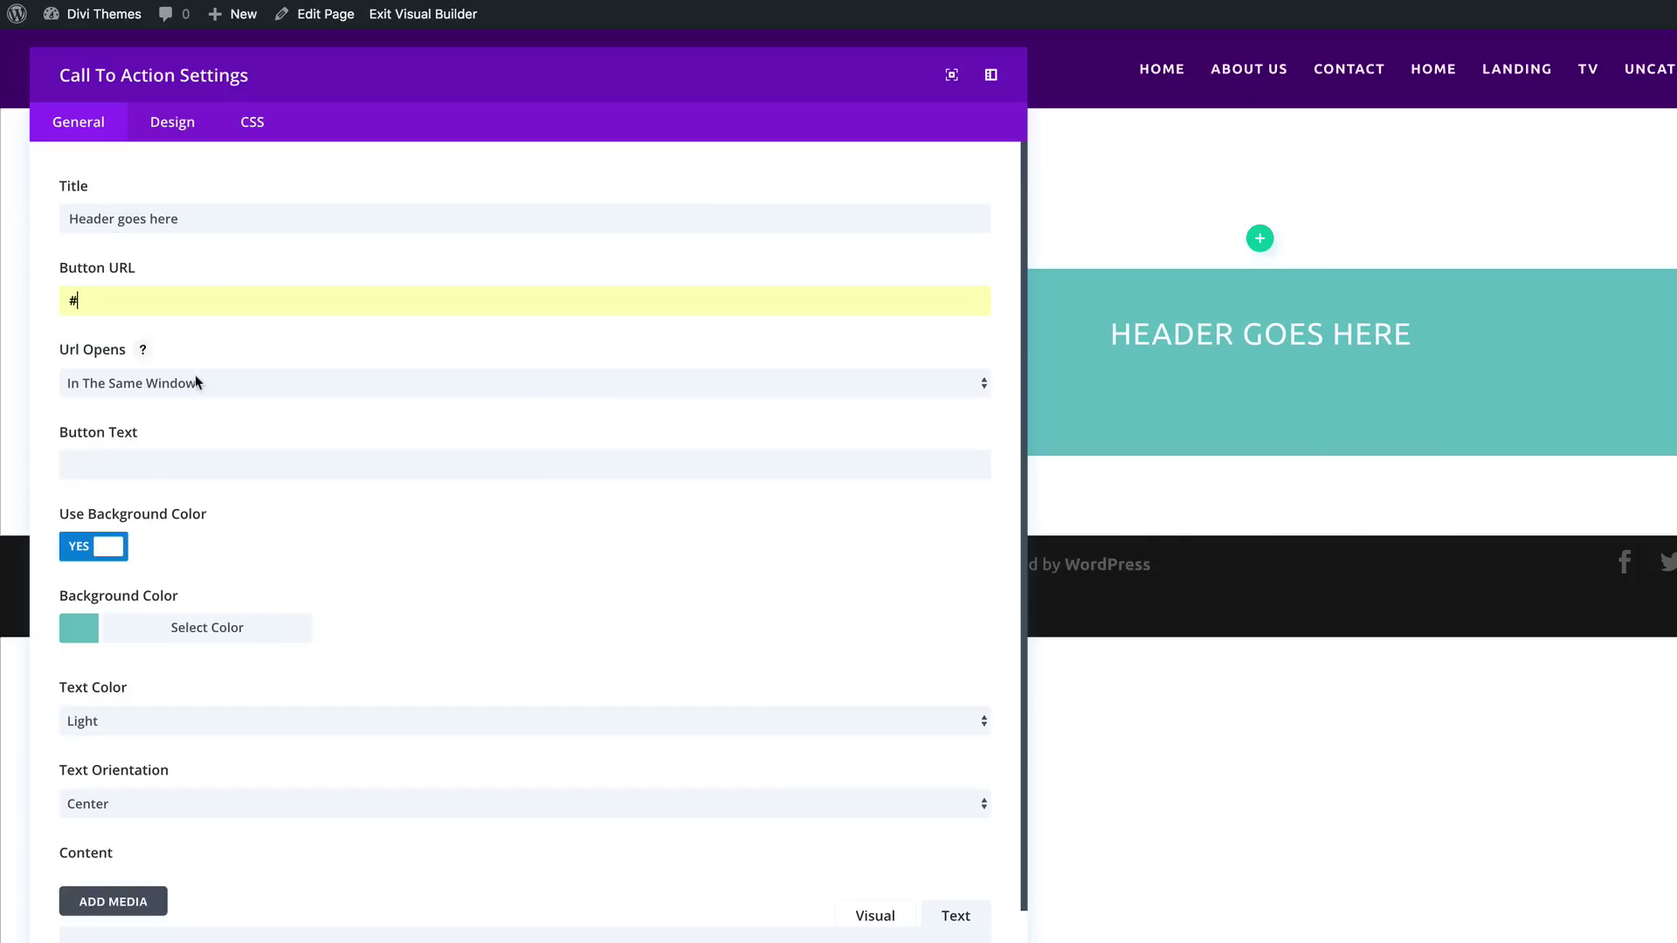
{"action": "left_click", "coordinate": [138, 469]}
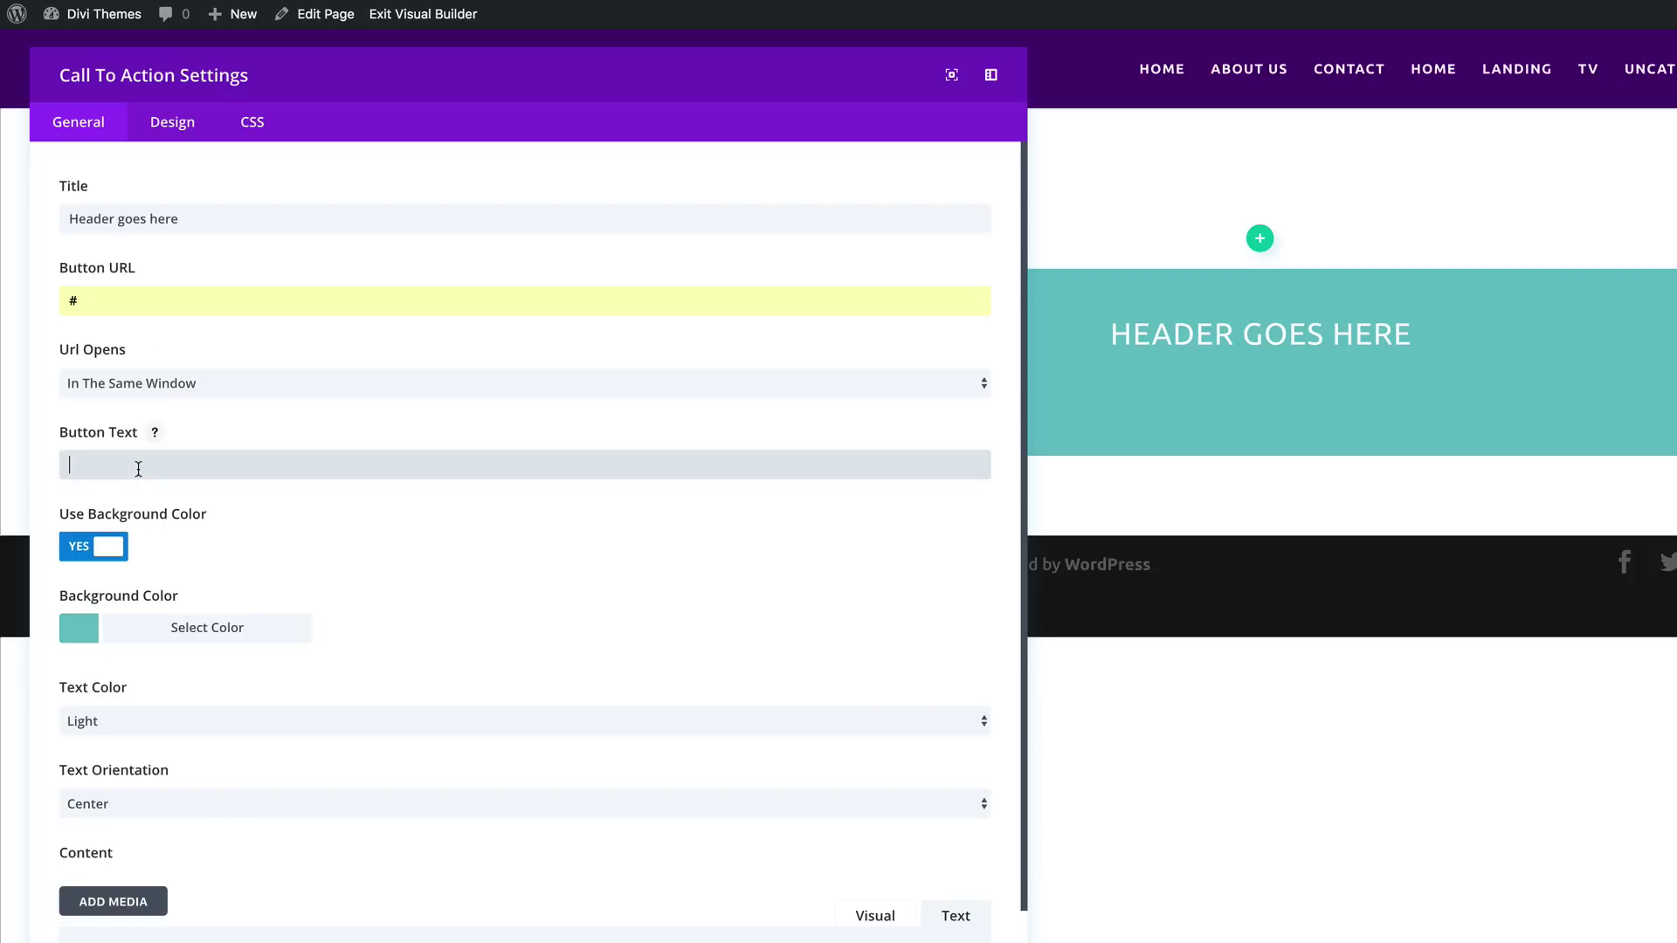
{"action": "type", "text": "buto"}
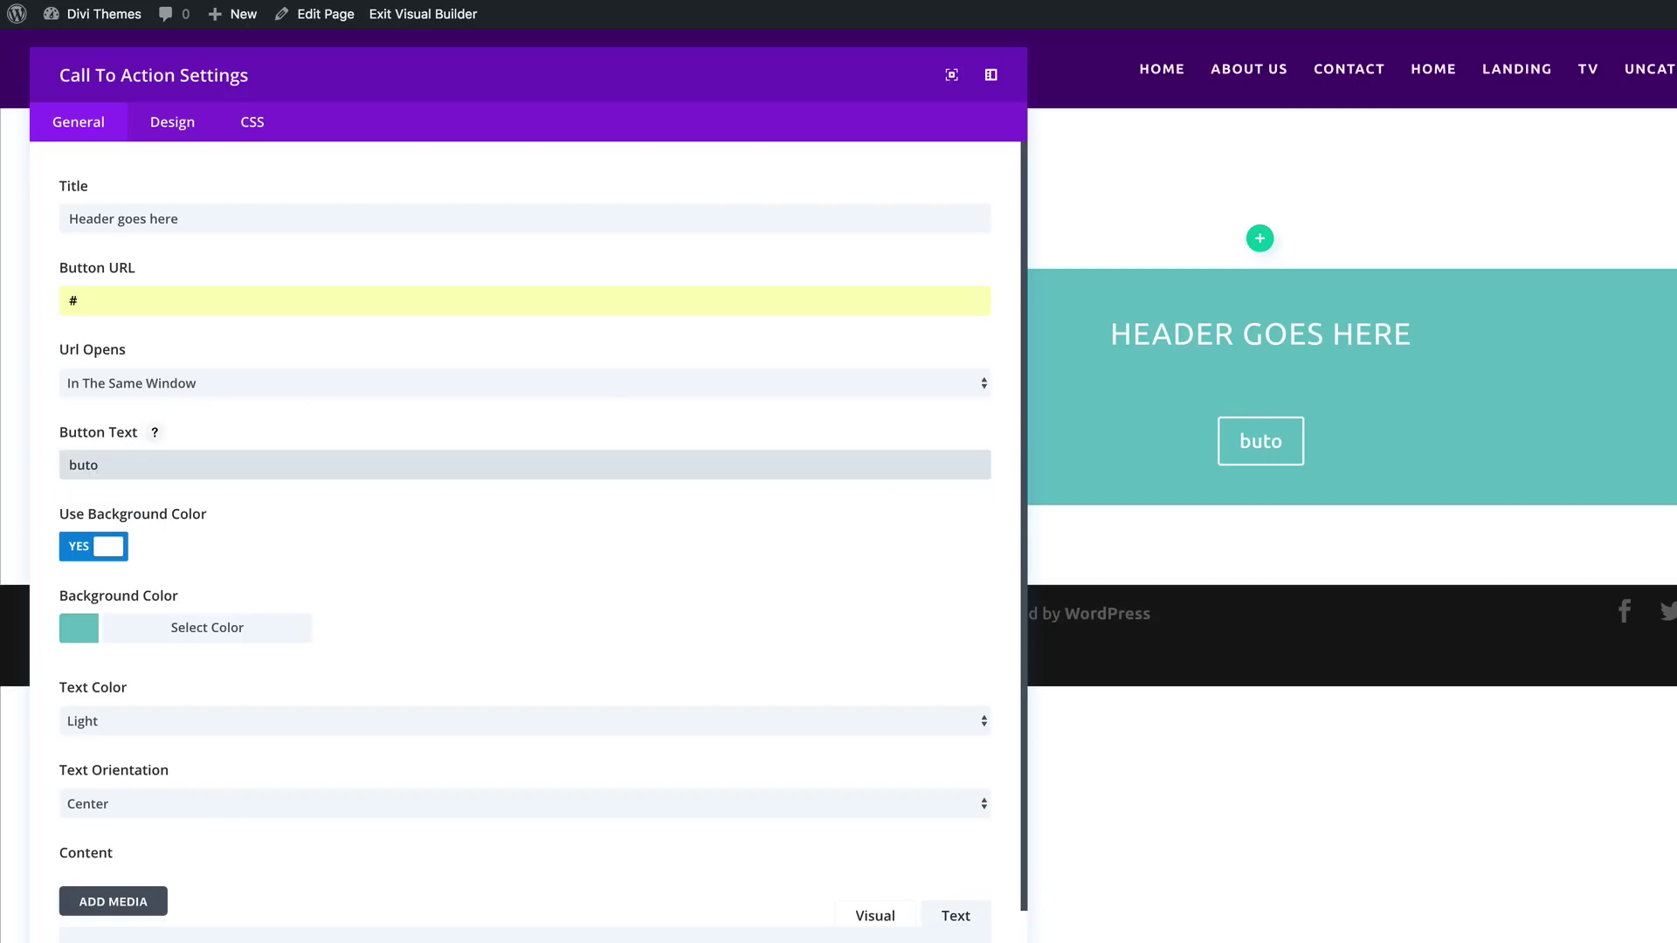
{"action": "key", "text": "BackSpace"}
{"action": "type", "text": "ton text"}
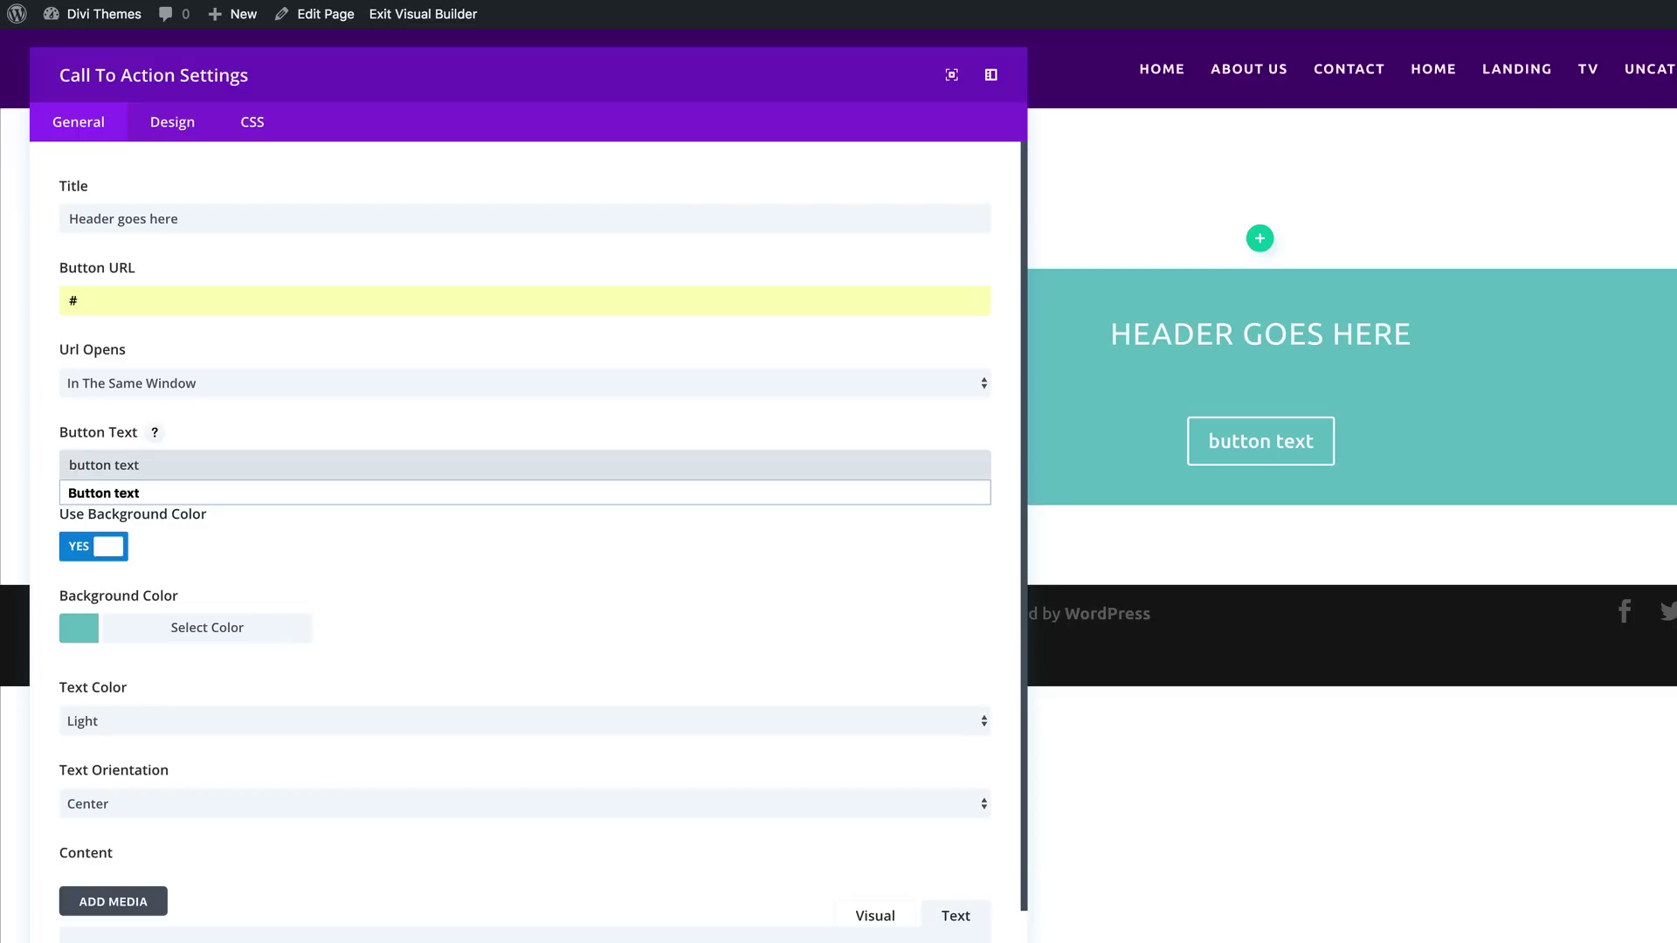
{"action": "left_click", "coordinate": [133, 493]}
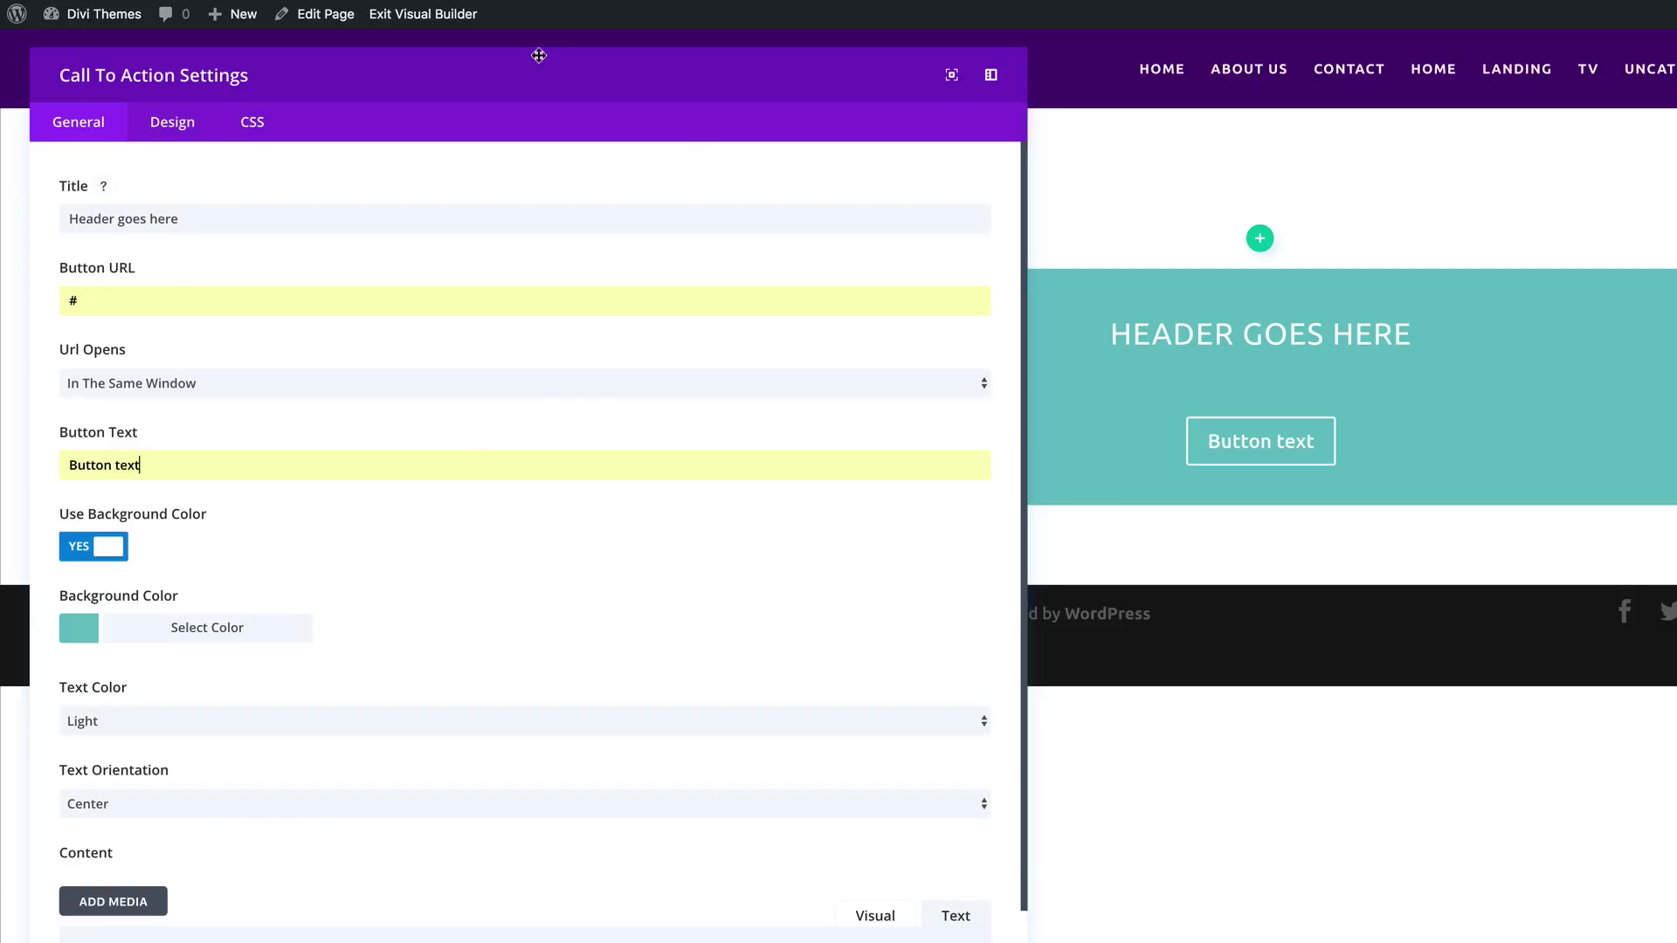
Step: Set the text colour to Dark, clear the background colour, and paste Lorem ipsum as content
{"action": "left_click", "coordinate": [98, 718]}
{"action": "left_click", "coordinate": [92, 736]}
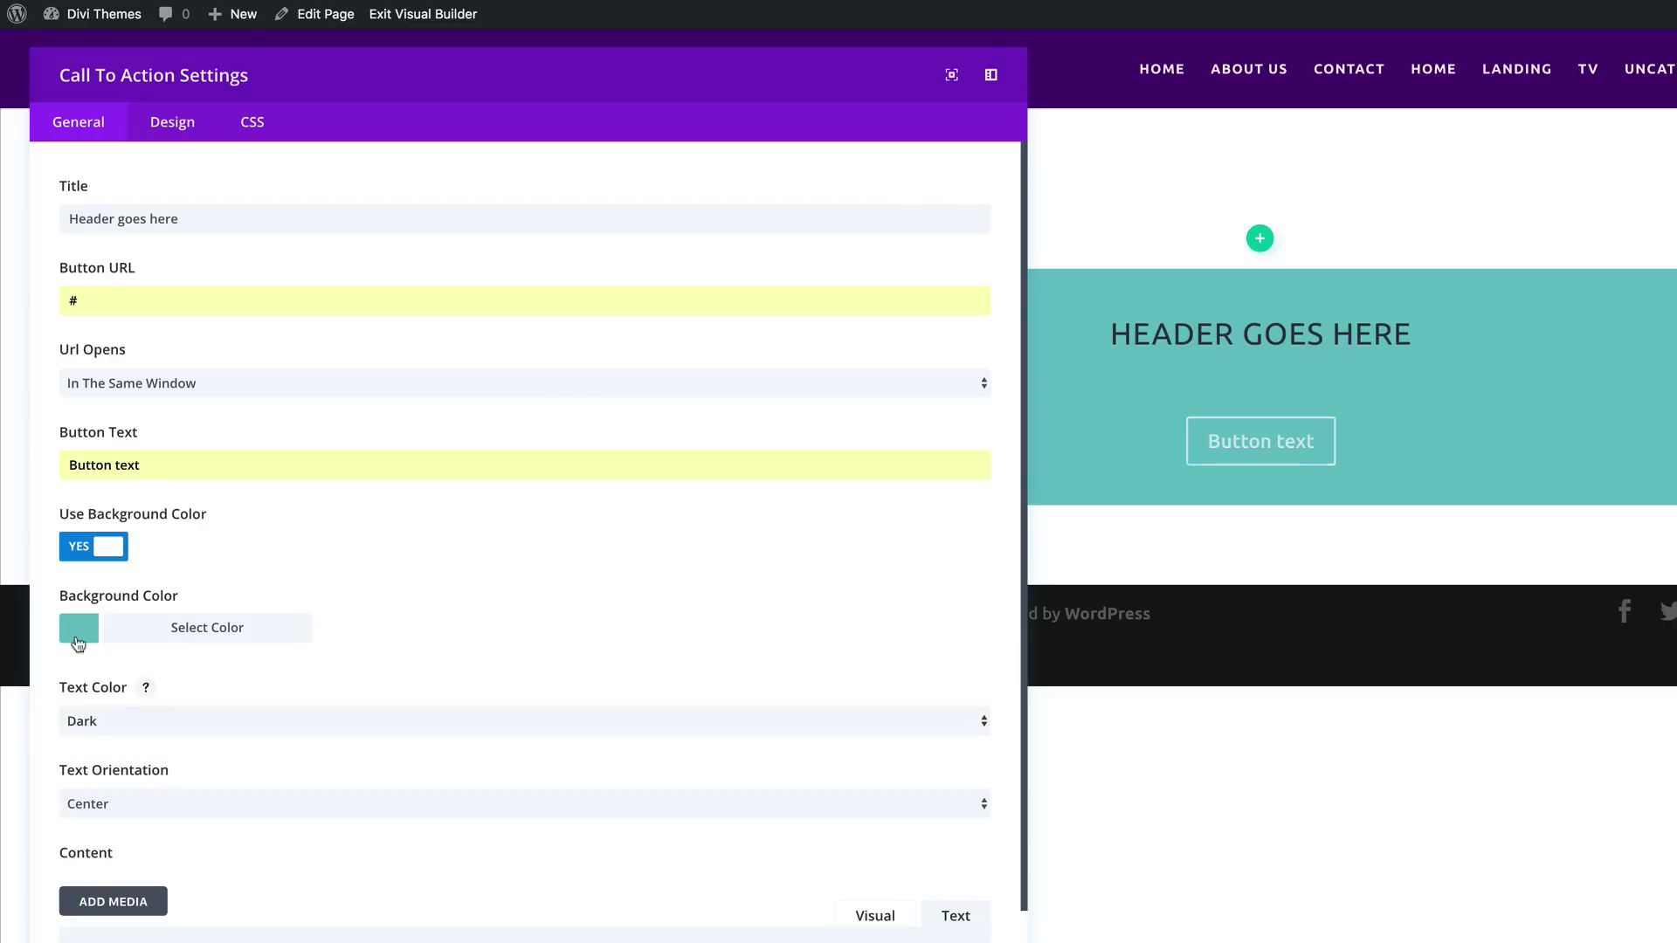
{"action": "left_click", "coordinate": [81, 632]}
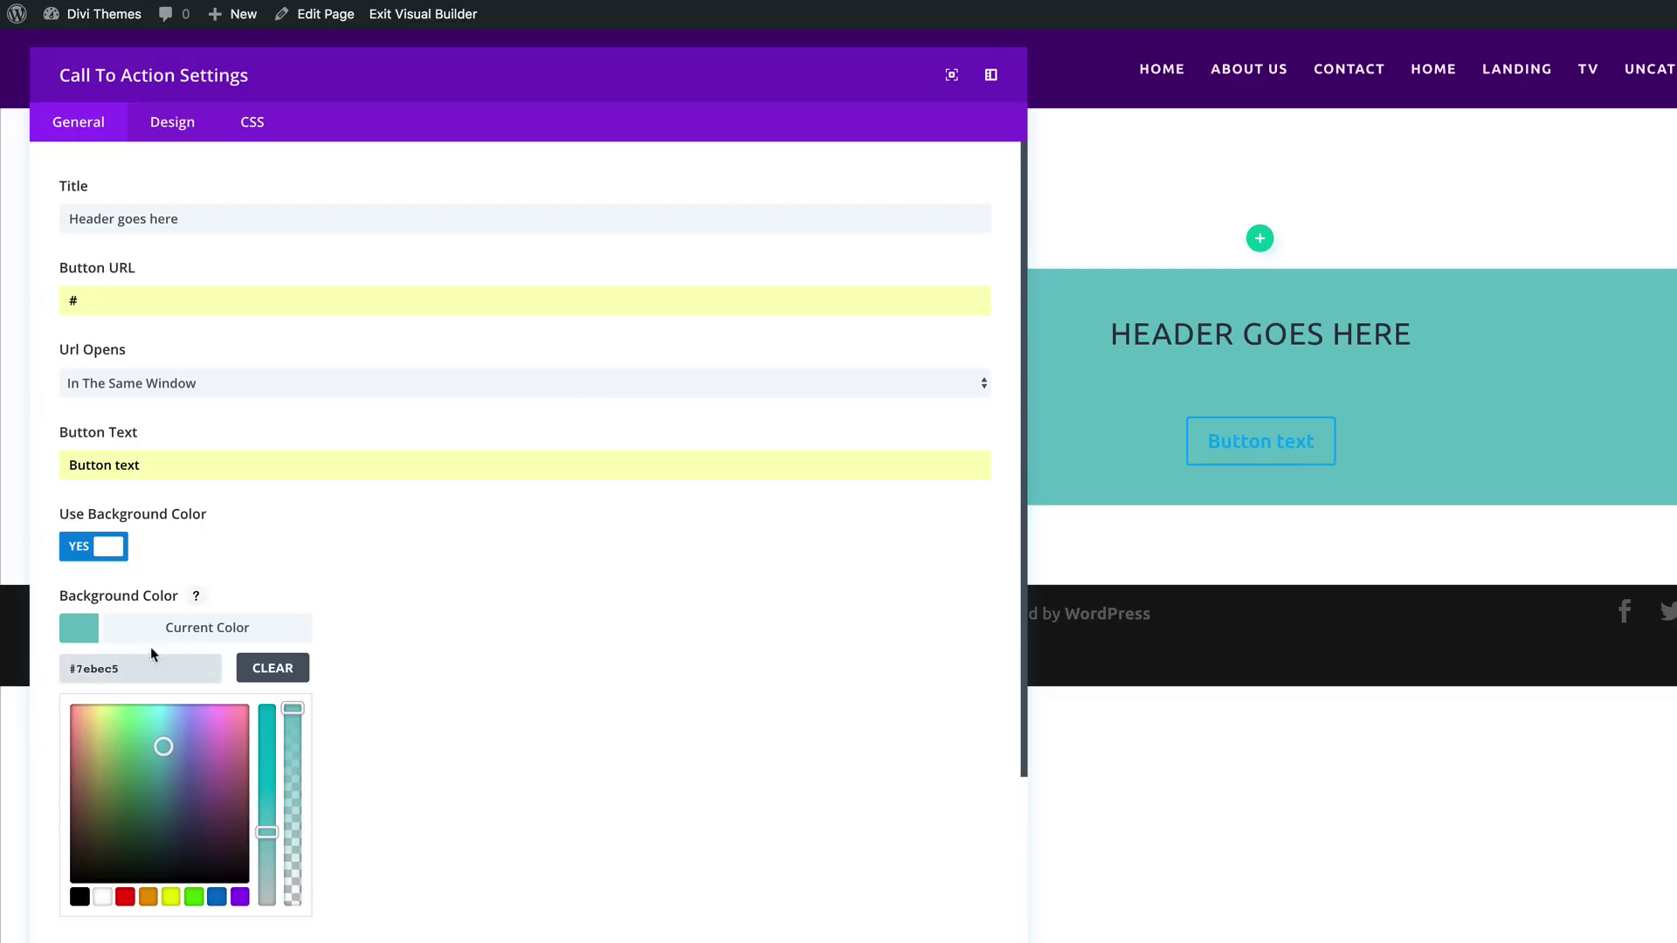
{"action": "left_click", "coordinate": [81, 632]}
{"action": "left_click", "coordinate": [81, 632]}
{"action": "left_click", "coordinate": [103, 898]}
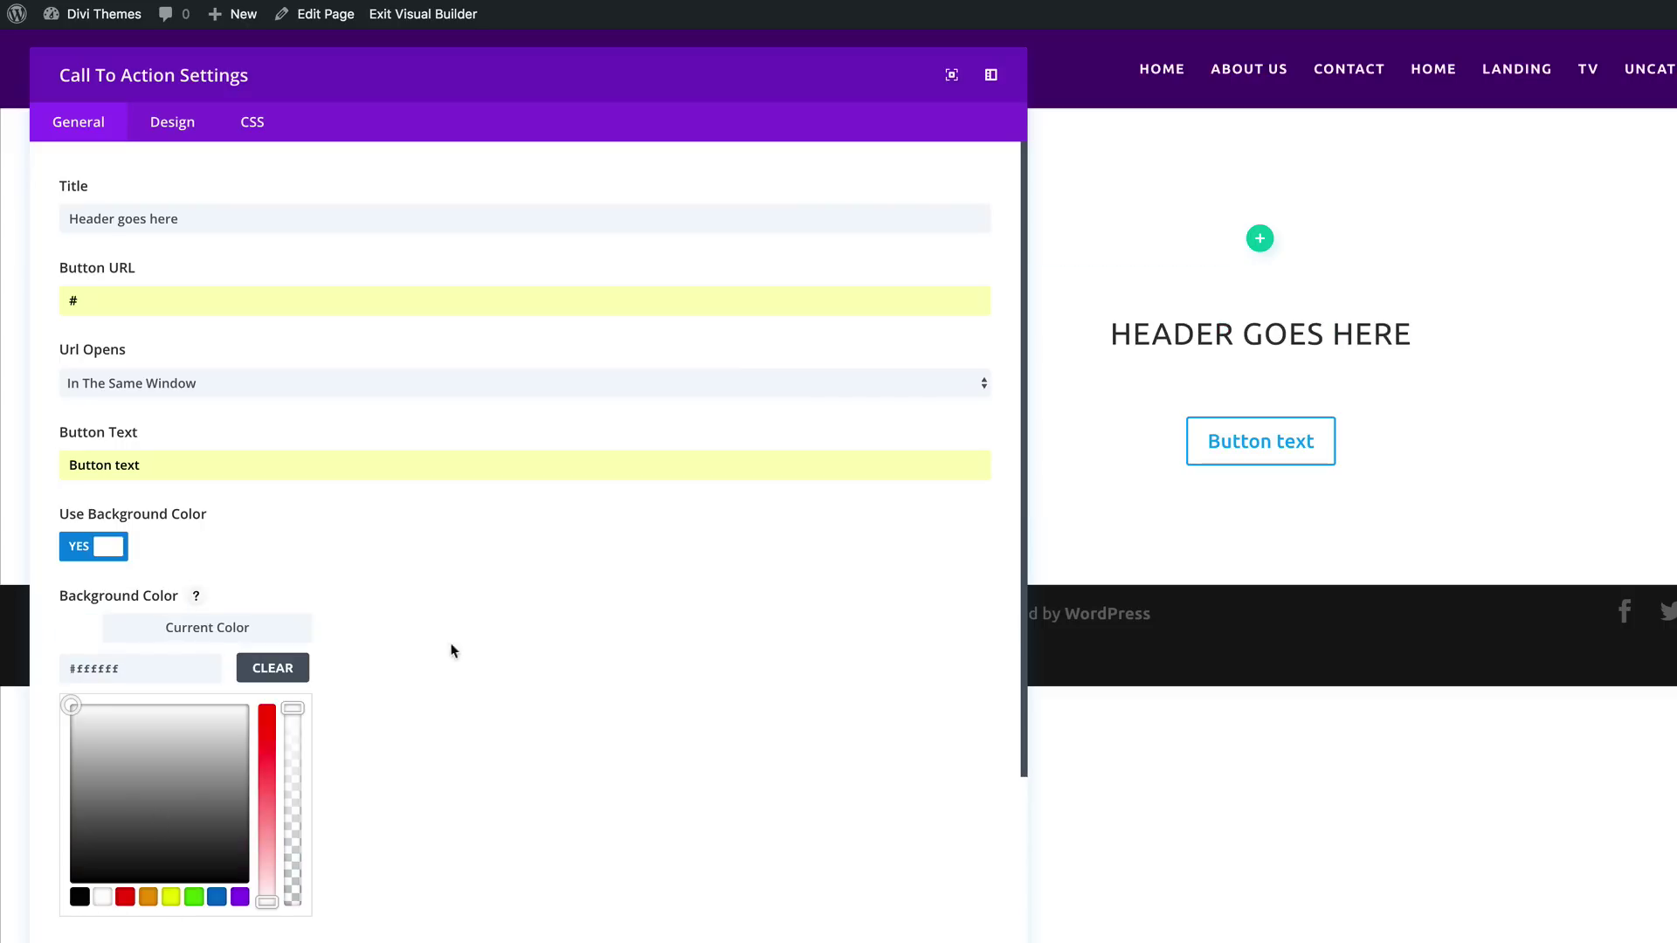
{"action": "left_click", "coordinate": [78, 633]}
{"action": "left_click", "coordinate": [91, 632]}
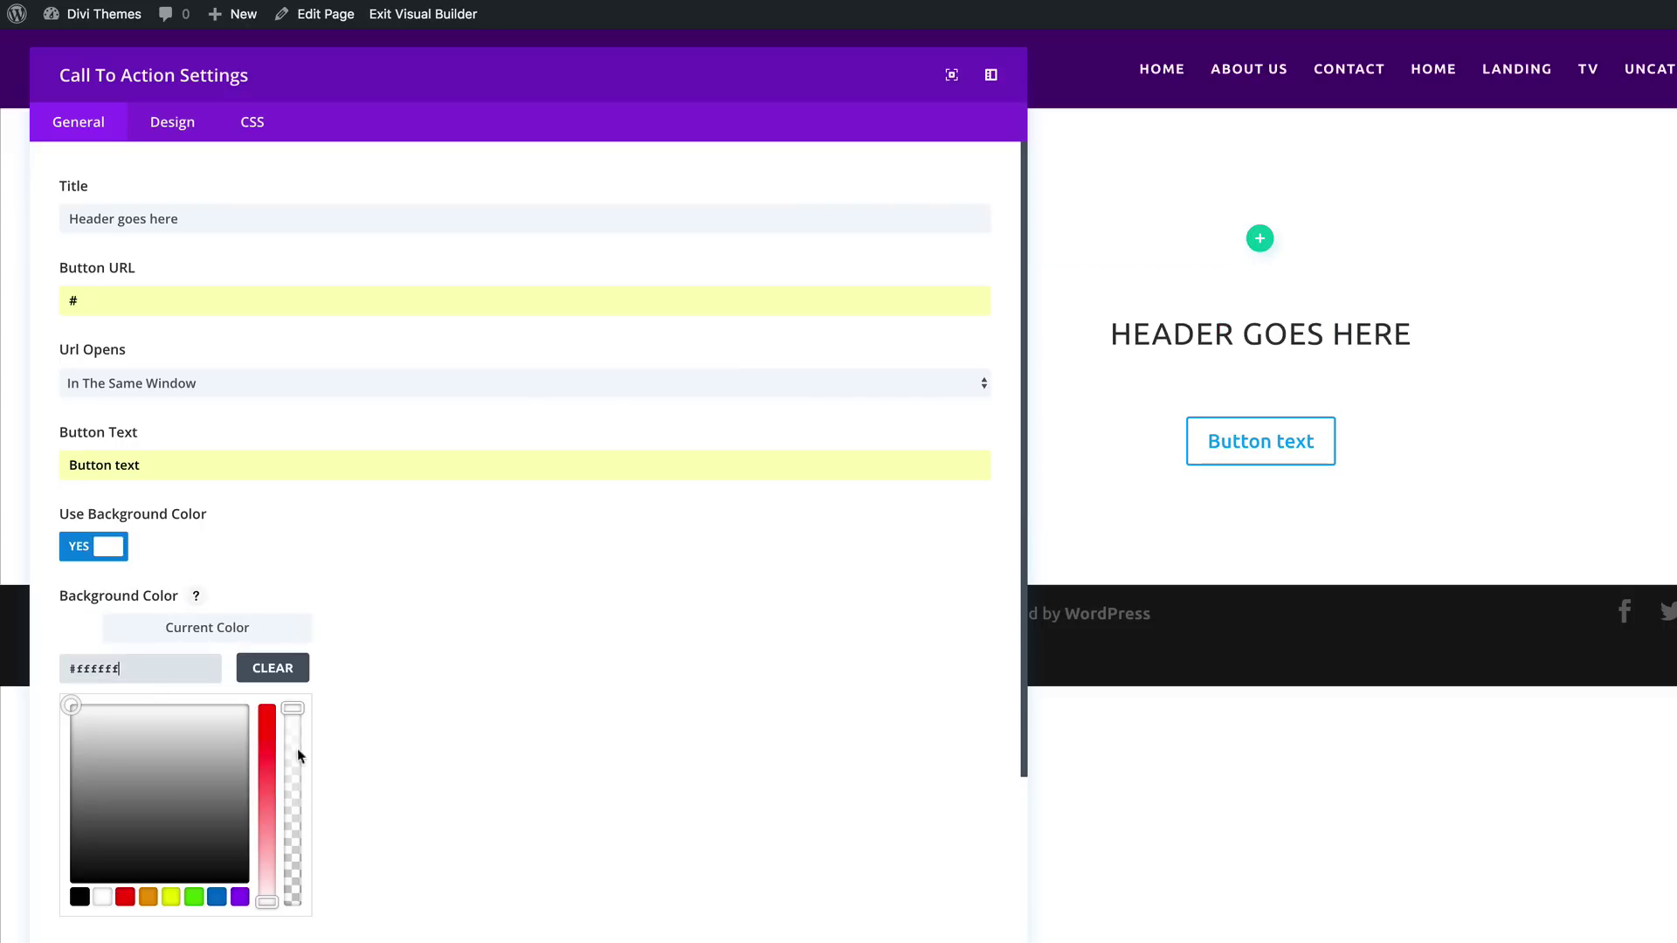
{"action": "left_click", "coordinate": [152, 726]}
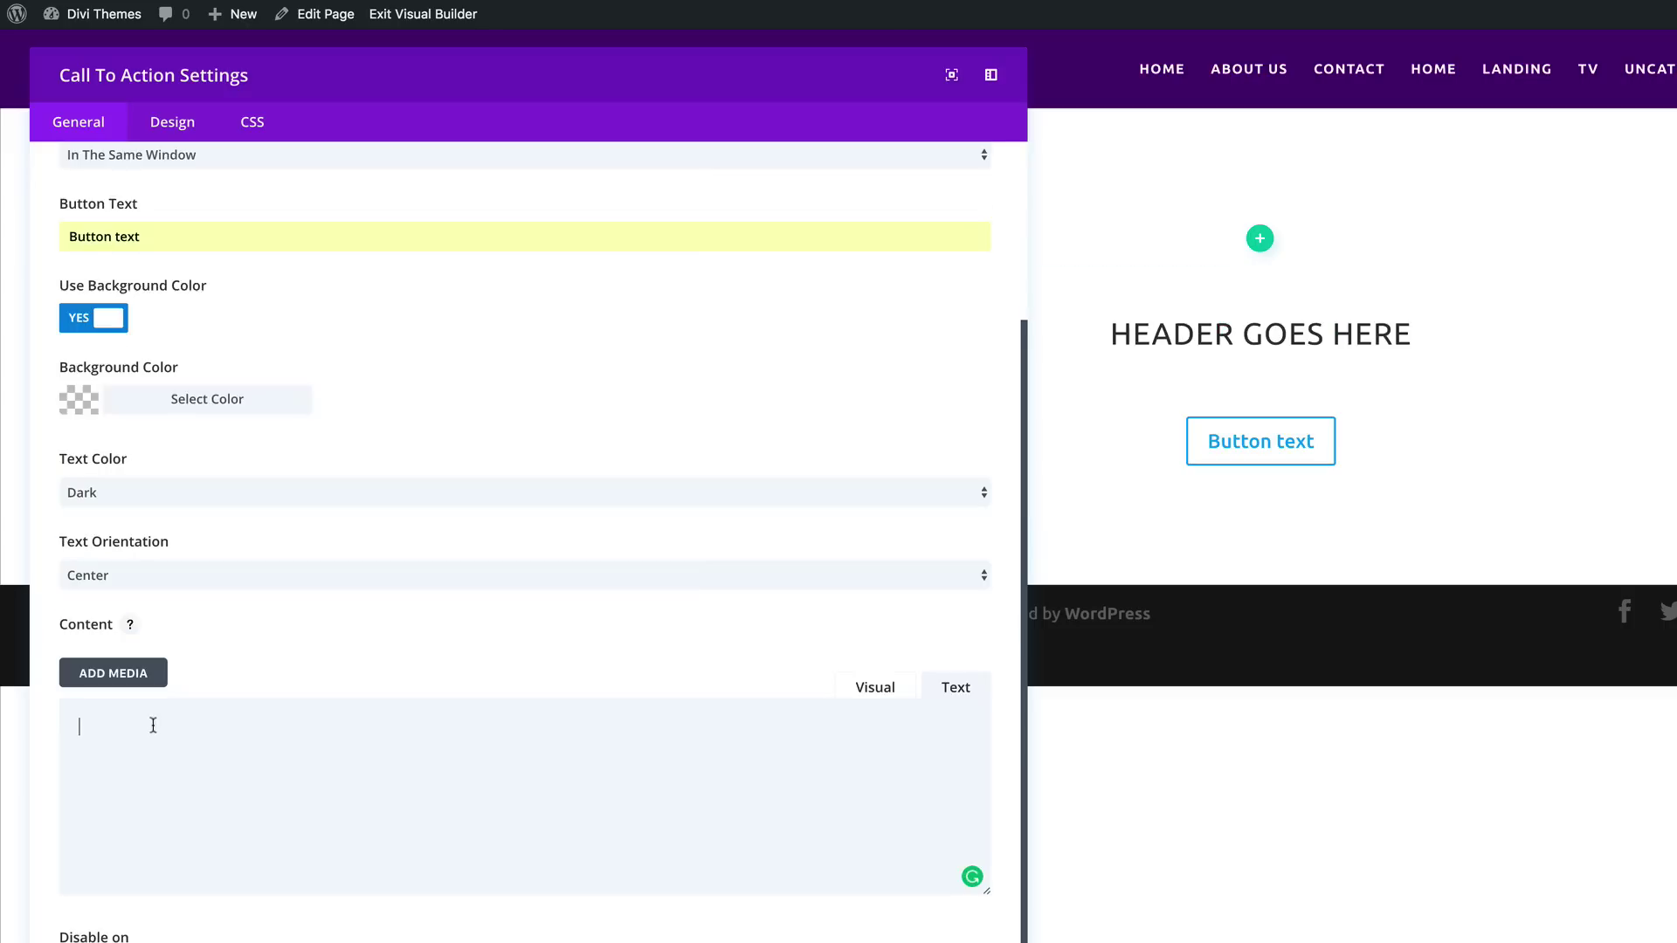
{"action": "type", "text": "Lorem ipsum dolor sit amet, consectetuer adipiscing elit. Donec odio. Quisque volutpat mattis eros. Nullam malesuada erat ut turpis. Suspendisse urna nibh, viverra non, semper suscipit, posuere a, pede."}
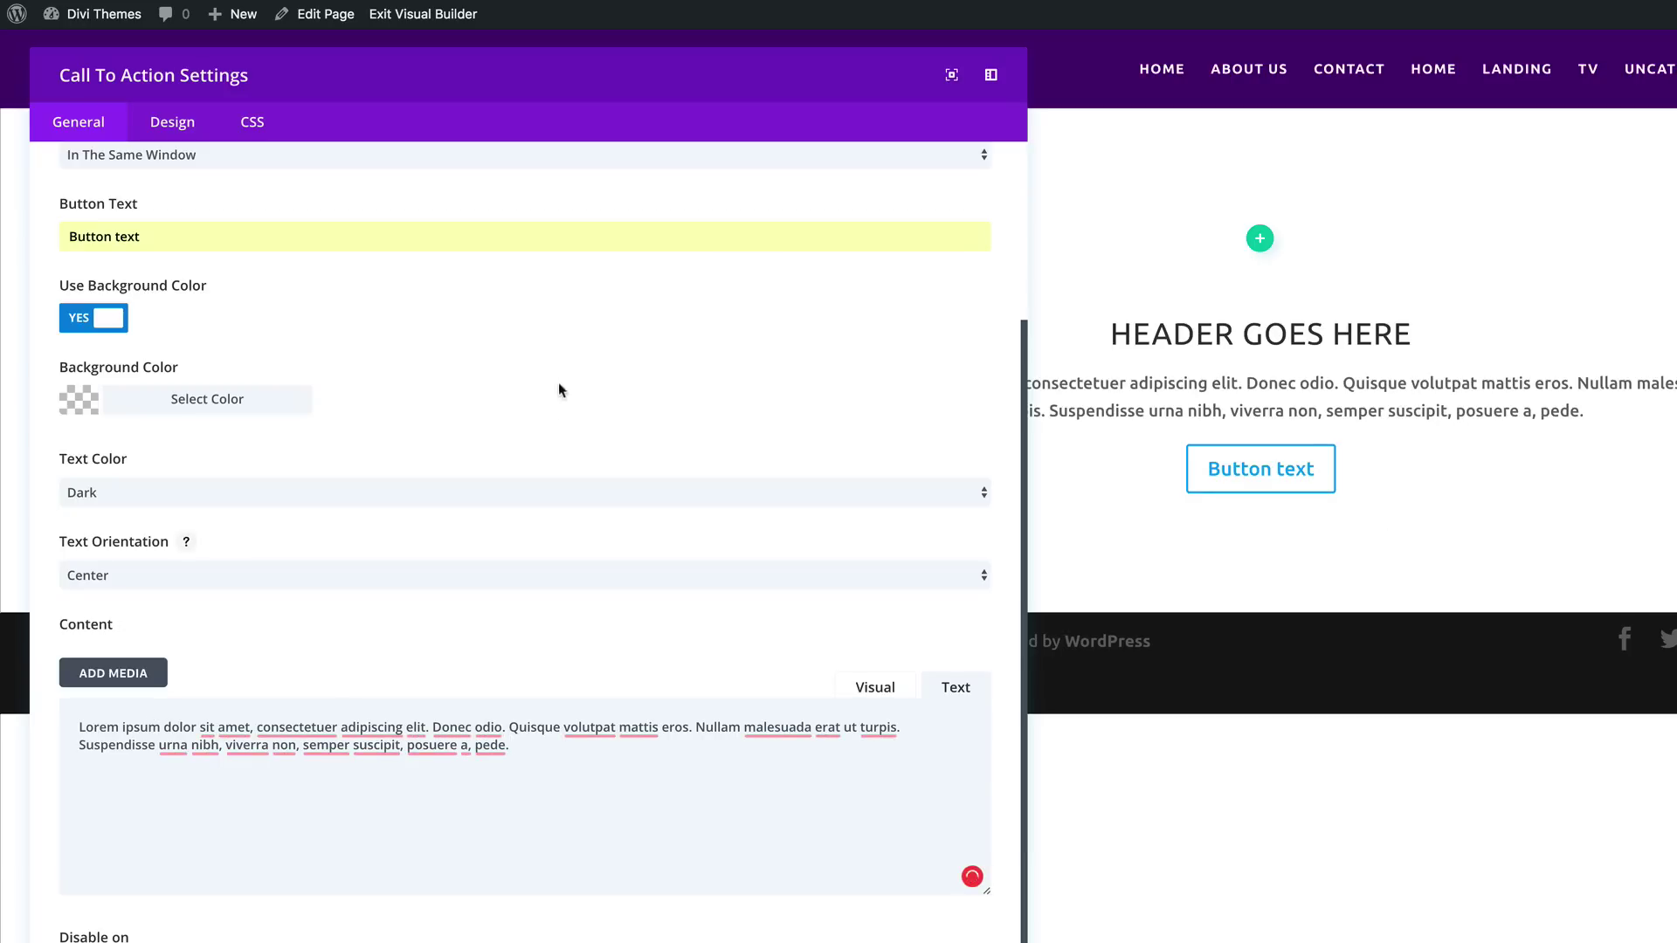
{"action": "scroll", "coordinate": [558, 383], "scroll_direction": "up", "scroll_amount": 5}
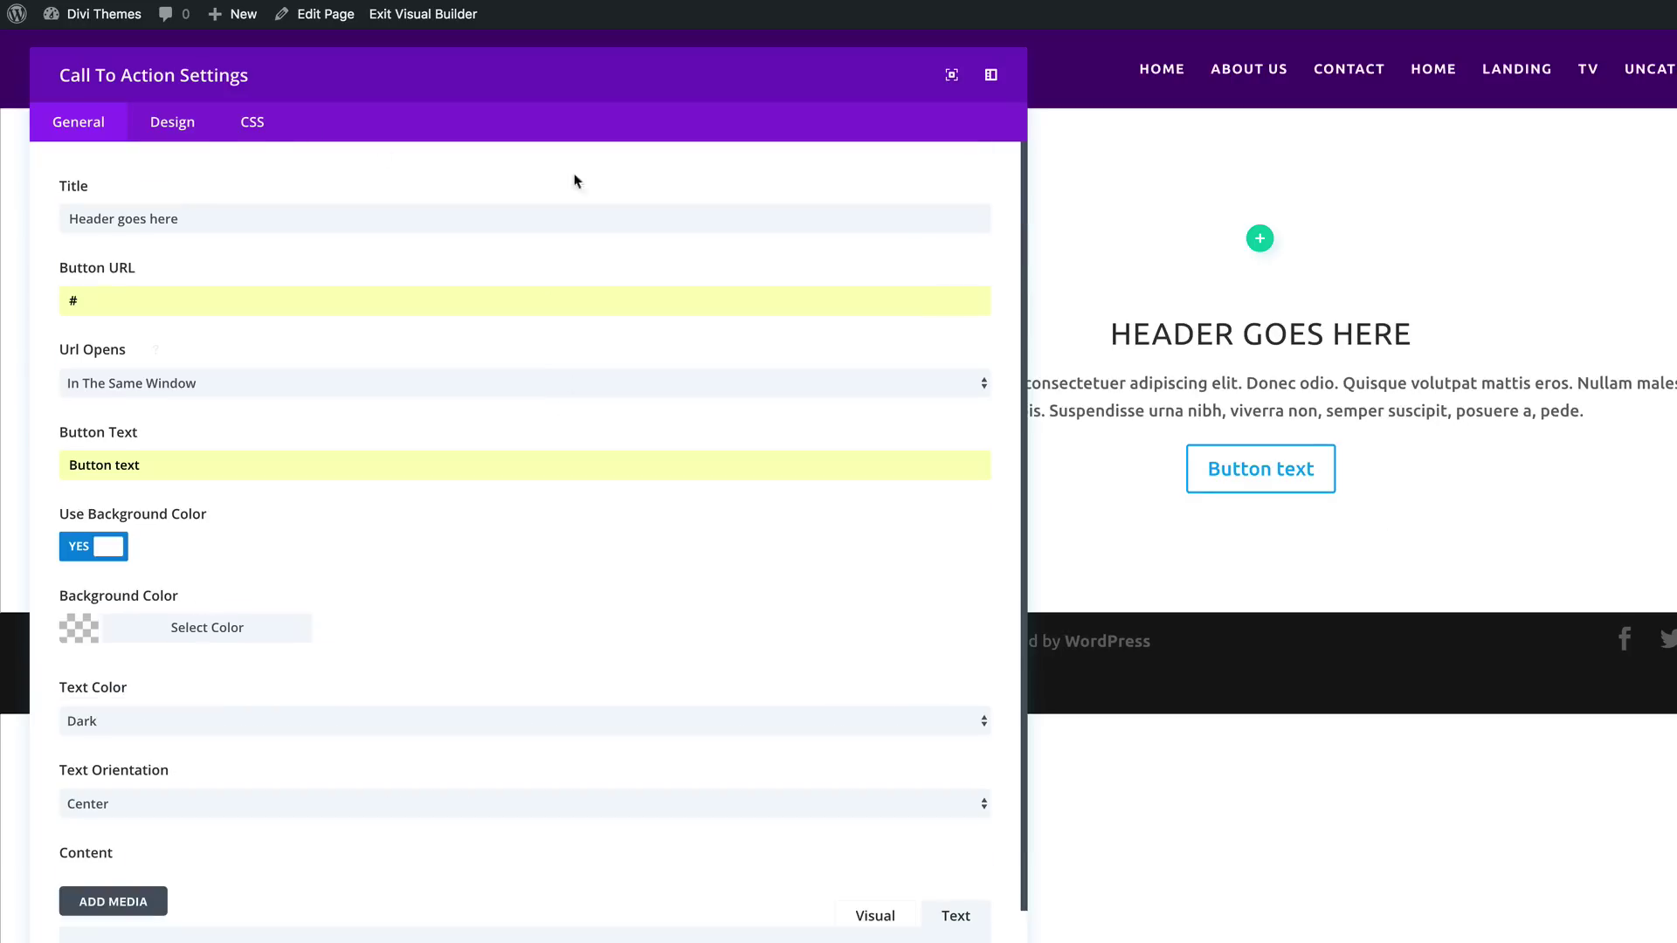
Step: Set the call-to-action's max width to 800, save it, and delete the empty row above
{"action": "left_click", "coordinate": [171, 122]}
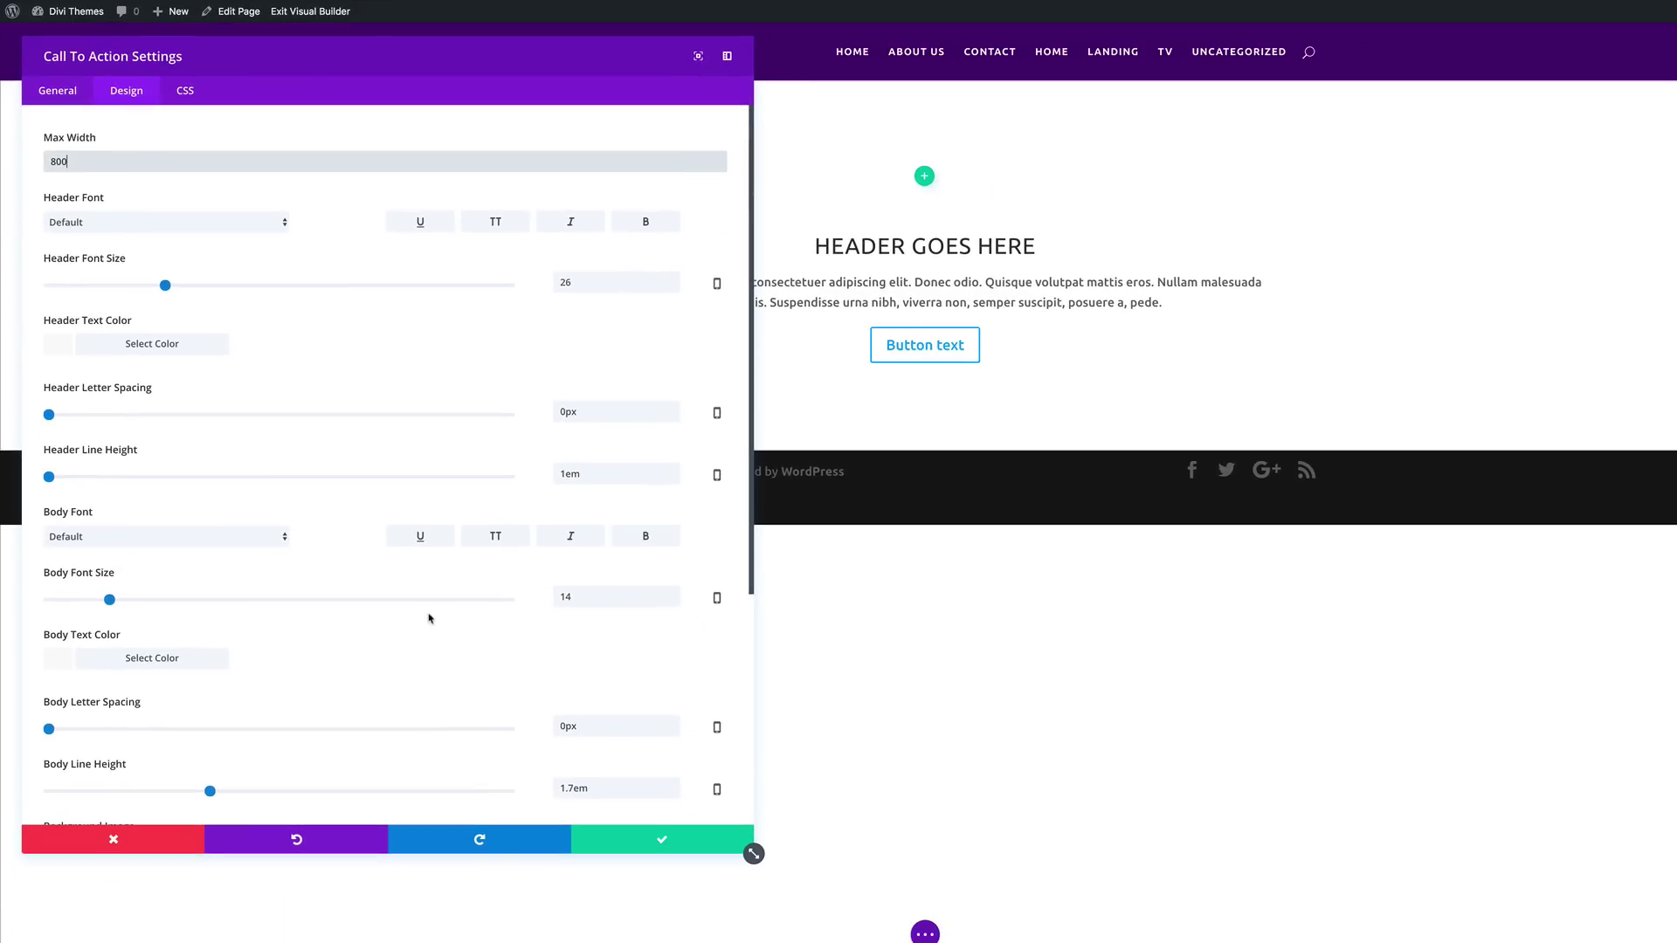
{"action": "left_click", "coordinate": [664, 843]}
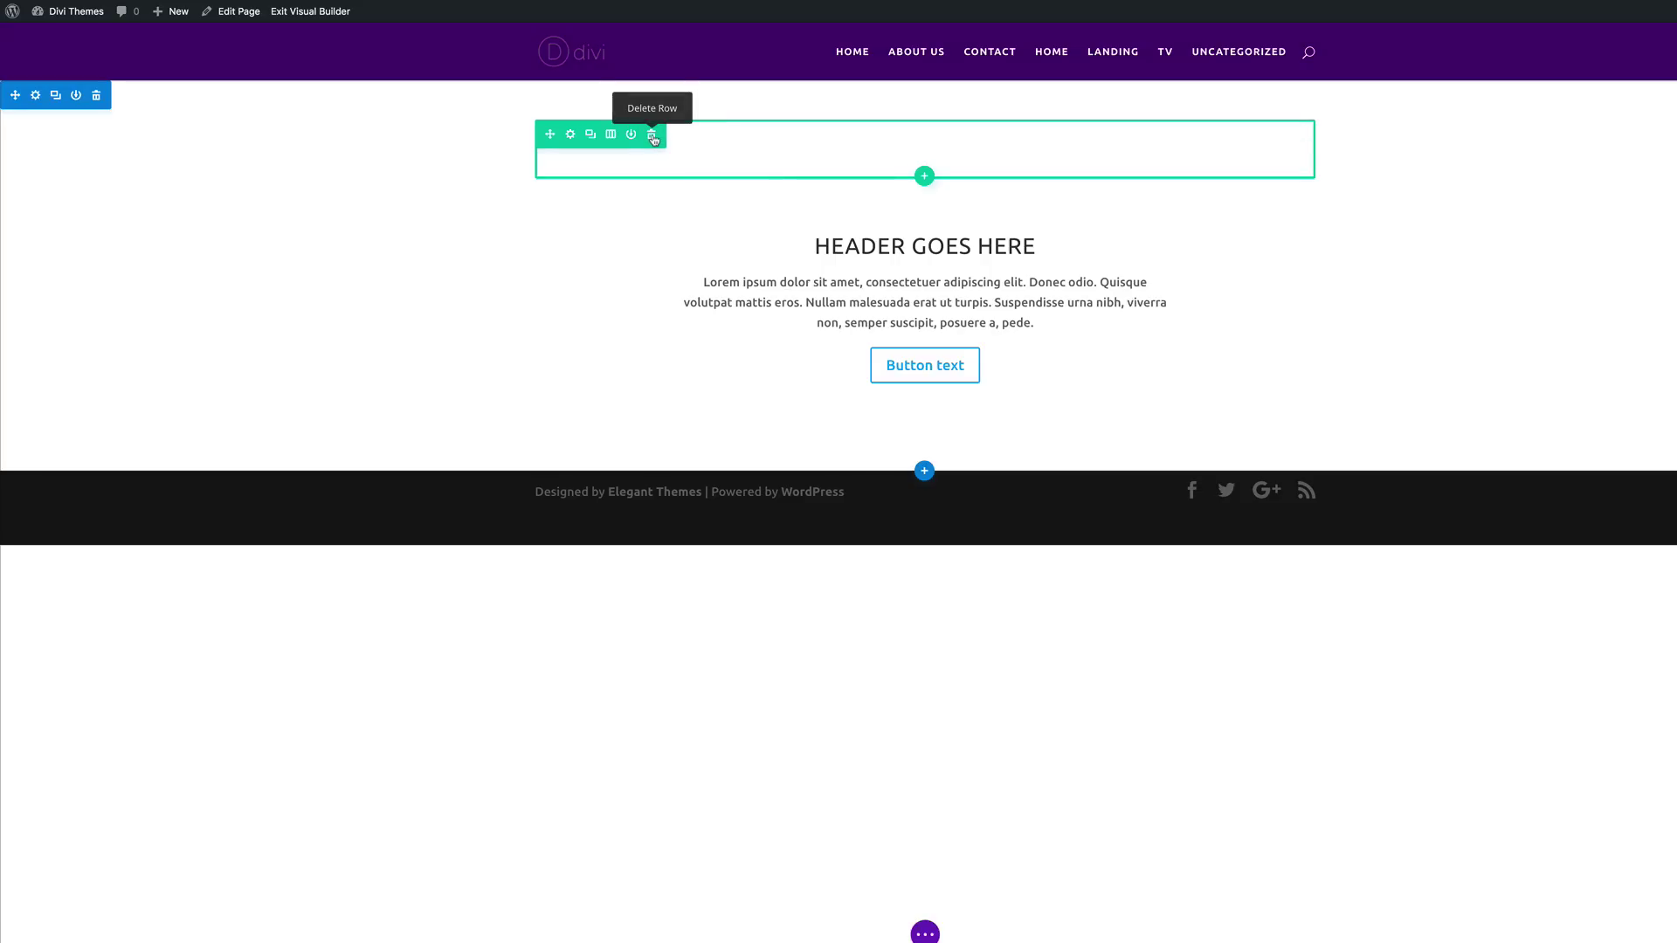
{"action": "left_click", "coordinate": [652, 136]}
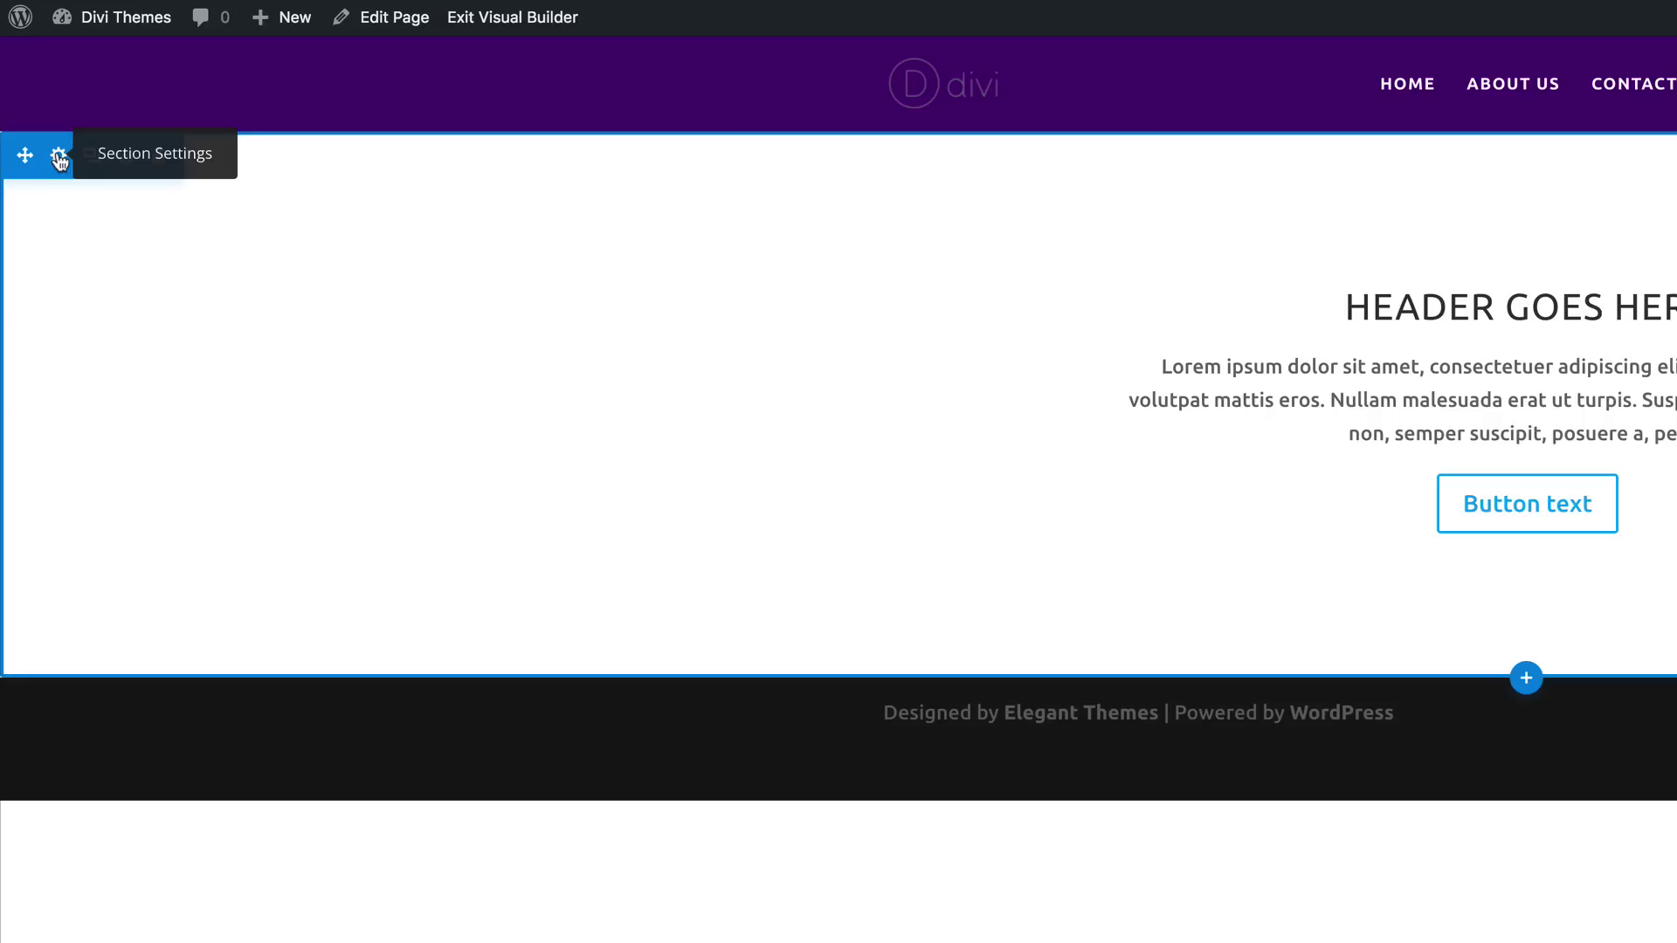
Step: Give the header section a light grey #cecece background and save it
{"action": "left_click", "coordinate": [58, 157]}
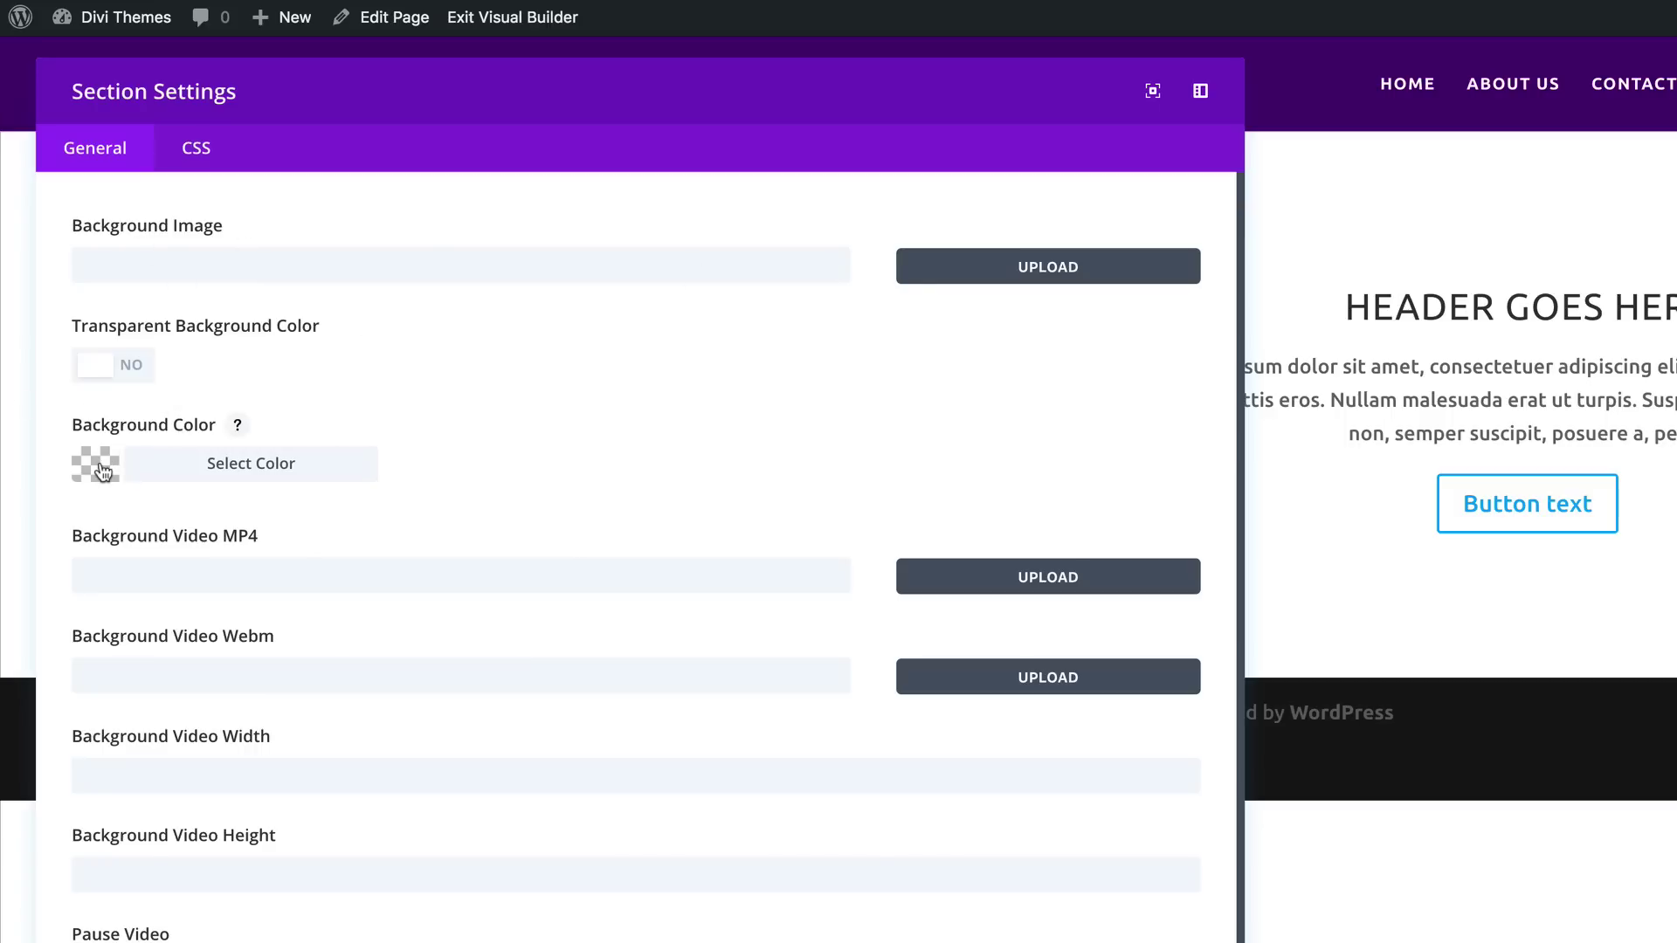
{"action": "left_click", "coordinate": [102, 470]}
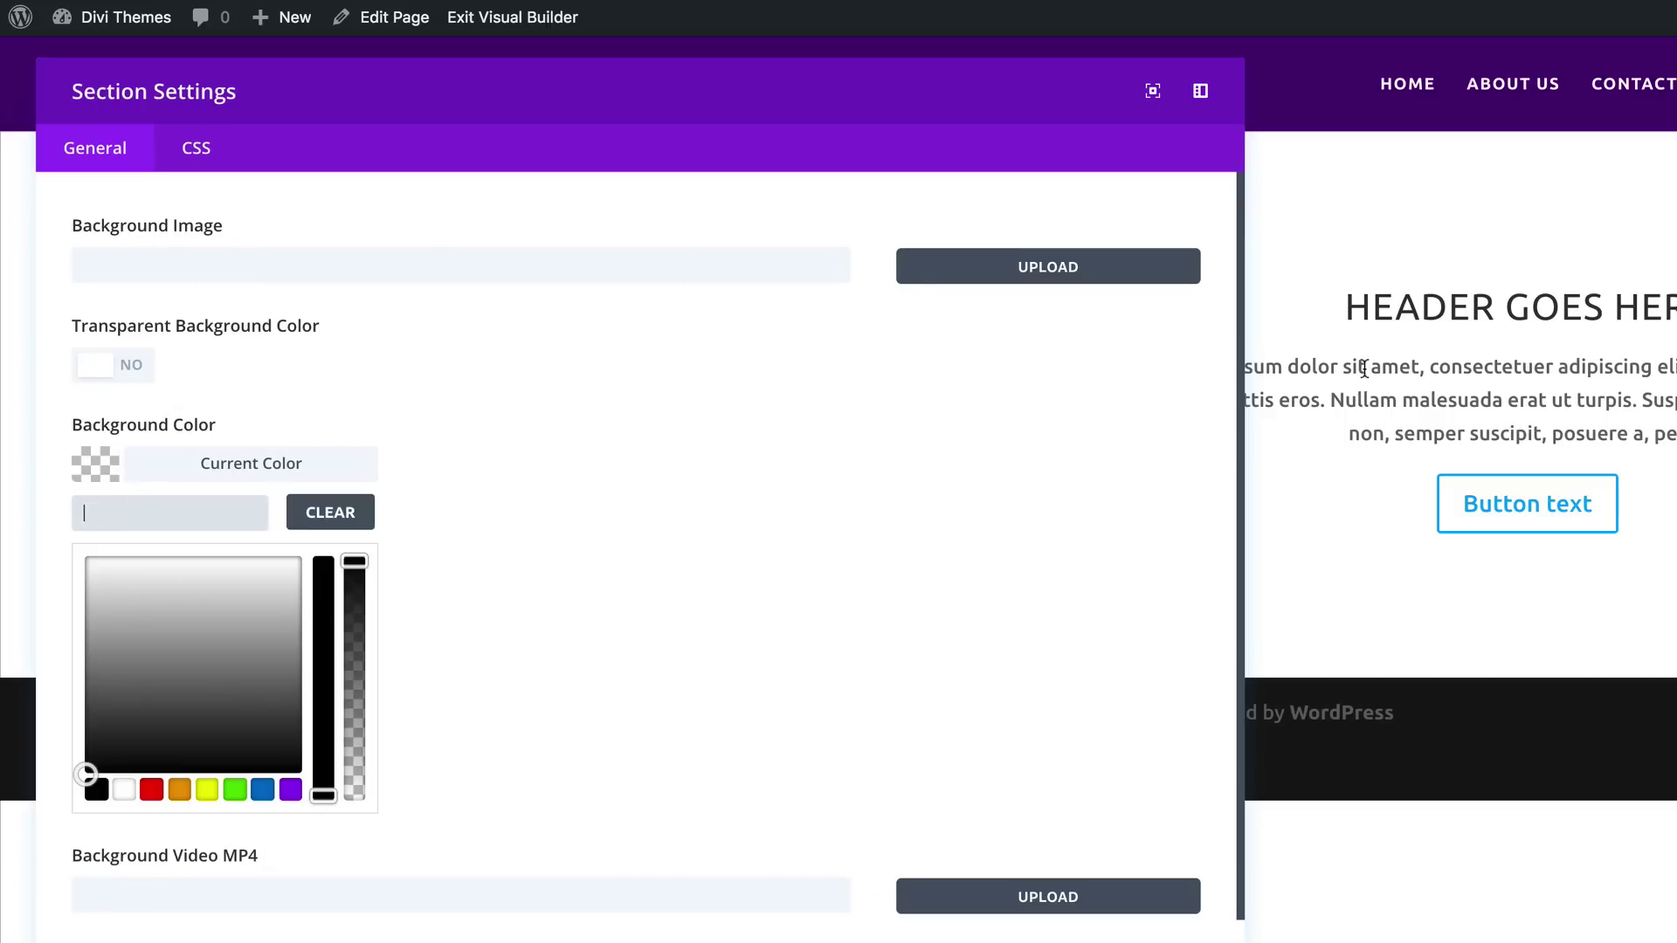
{"action": "left_click", "coordinate": [125, 790]}
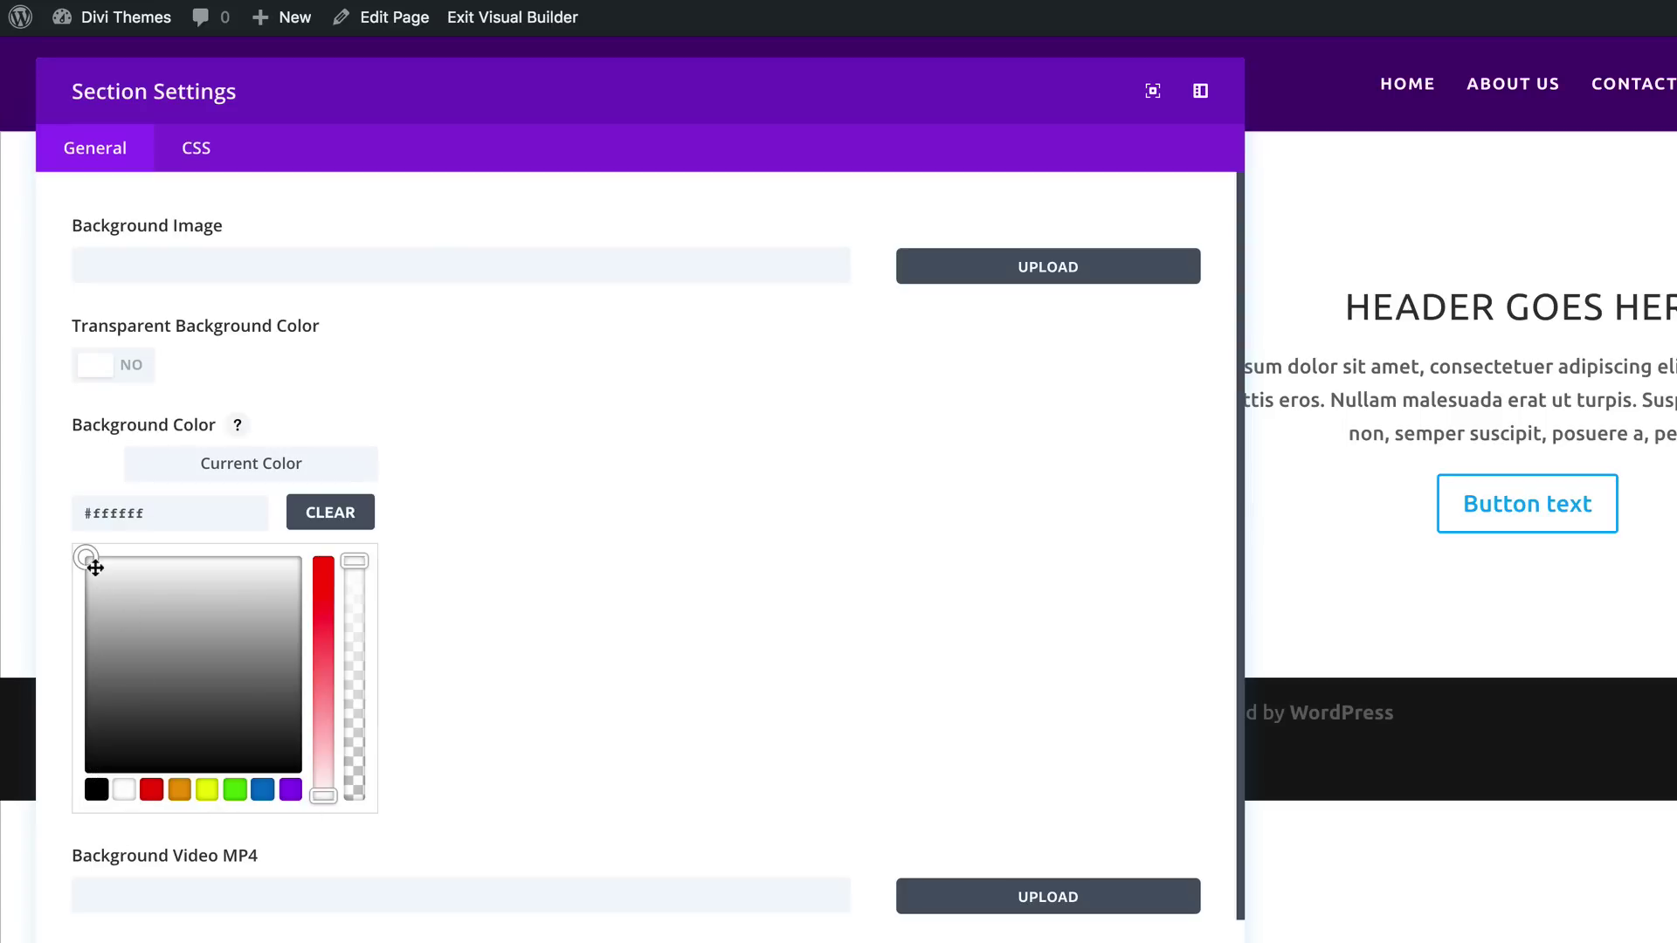
{"action": "left_click_drag", "start_coordinate": [87, 561], "coordinate": [79, 604]}
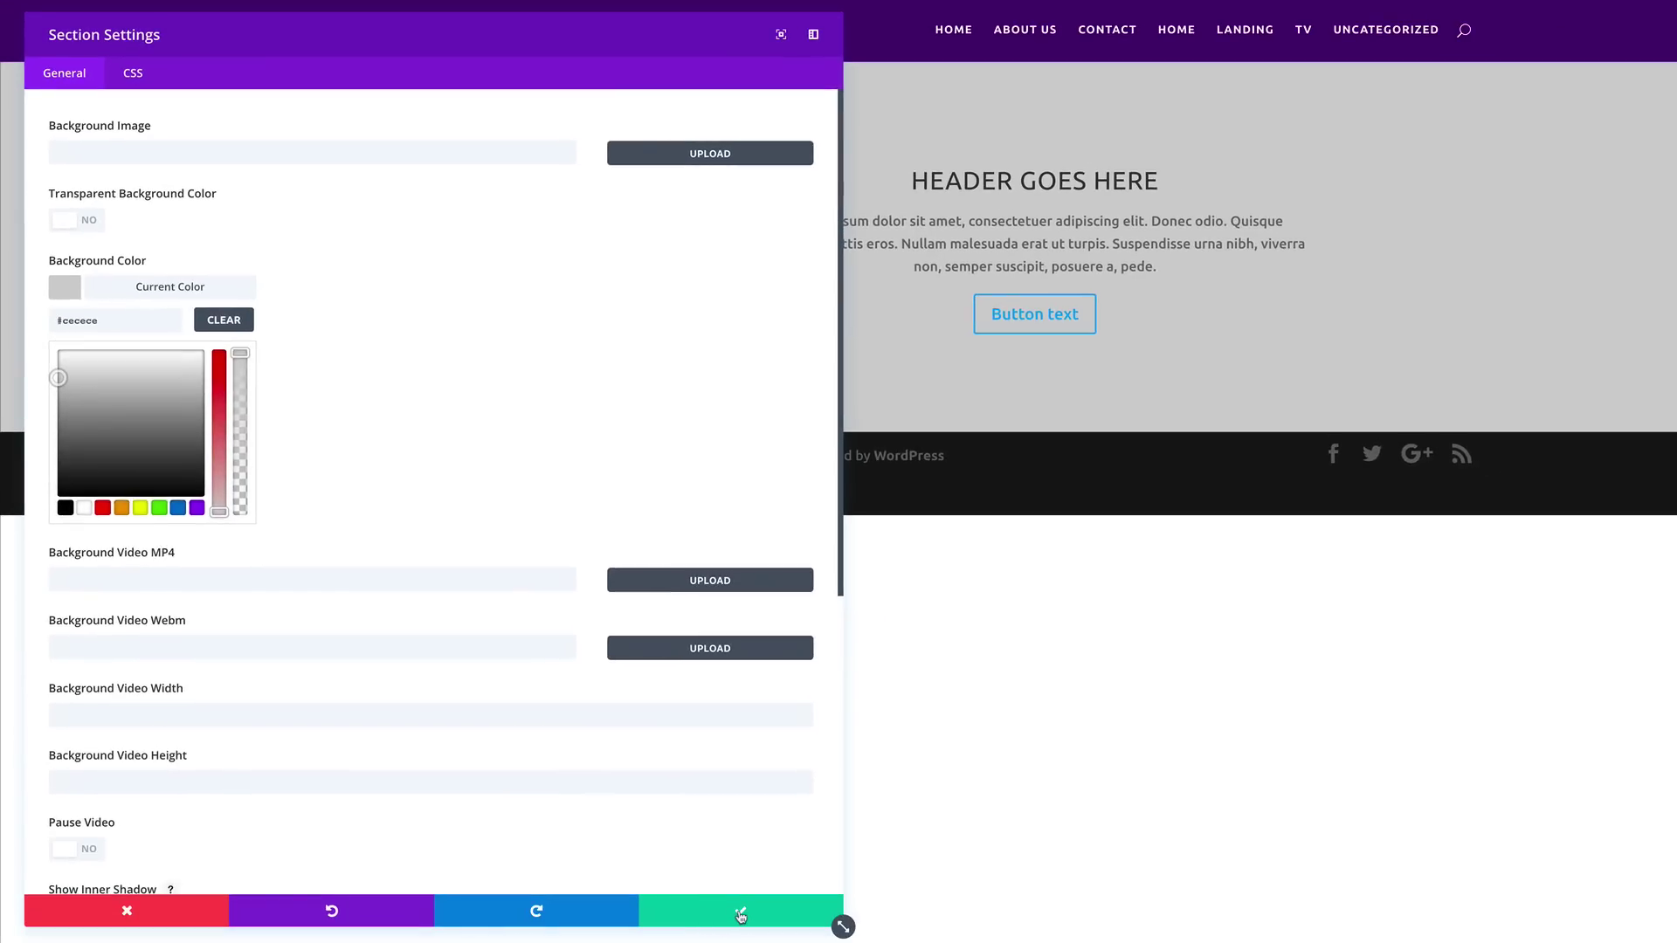
{"action": "left_click", "coordinate": [741, 915]}
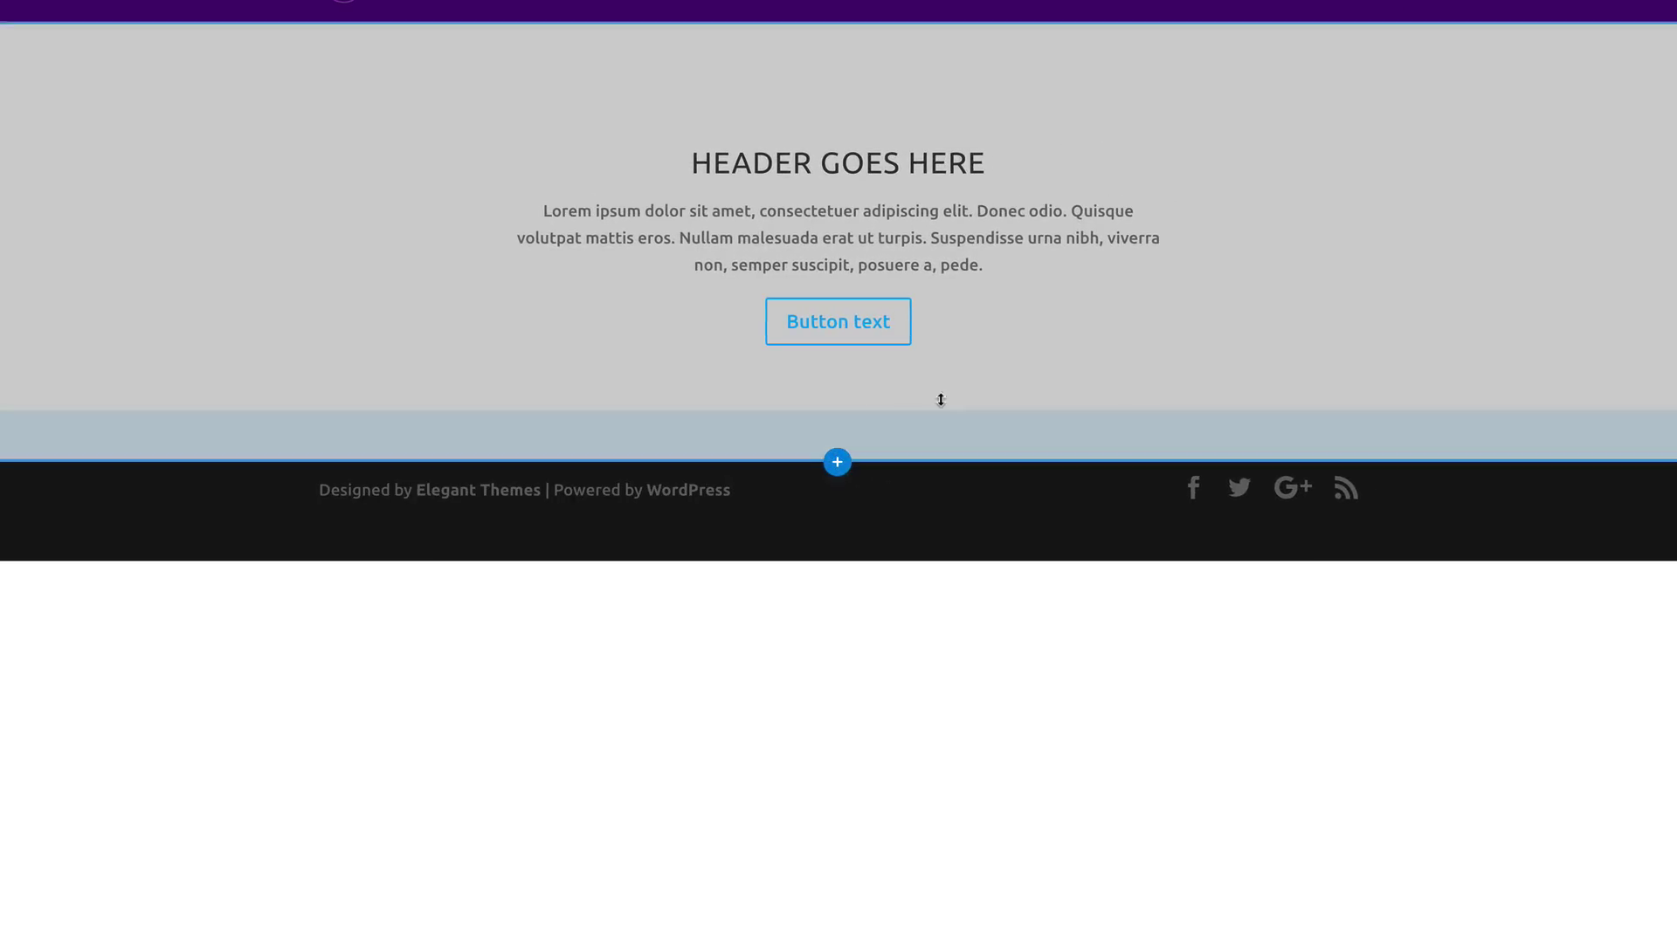
{"action": "left_click", "coordinate": [837, 463]}
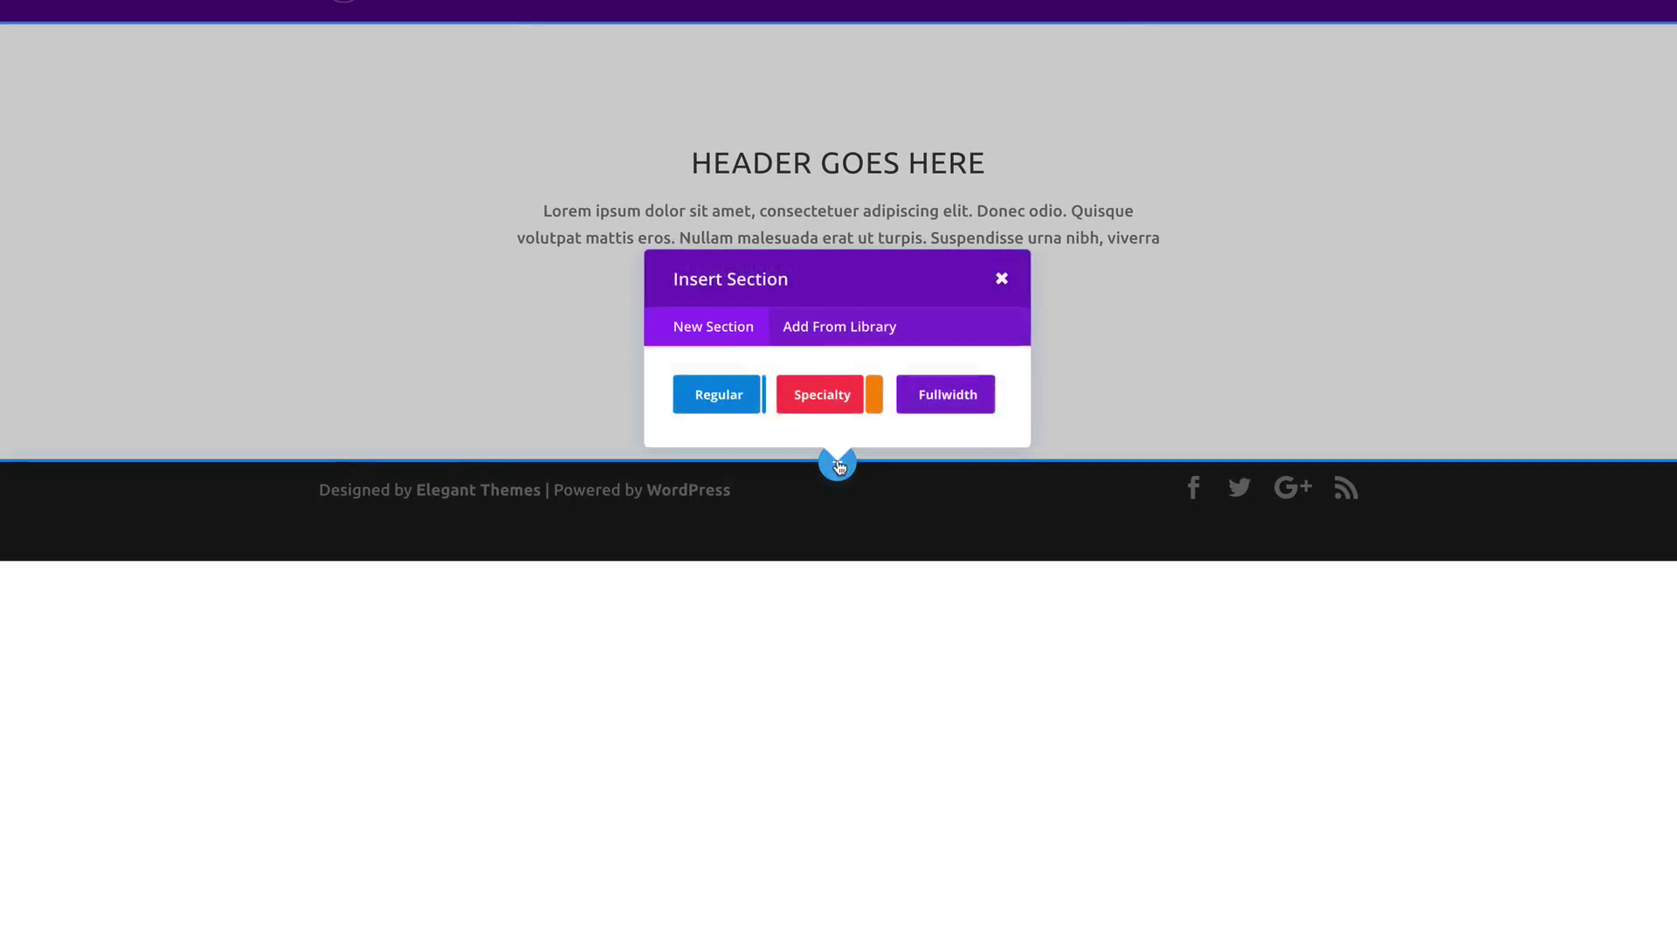
Step: Add a regular section with a three-column row and a 'Service 1' blurb in the first column
{"action": "left_click", "coordinate": [730, 397]}
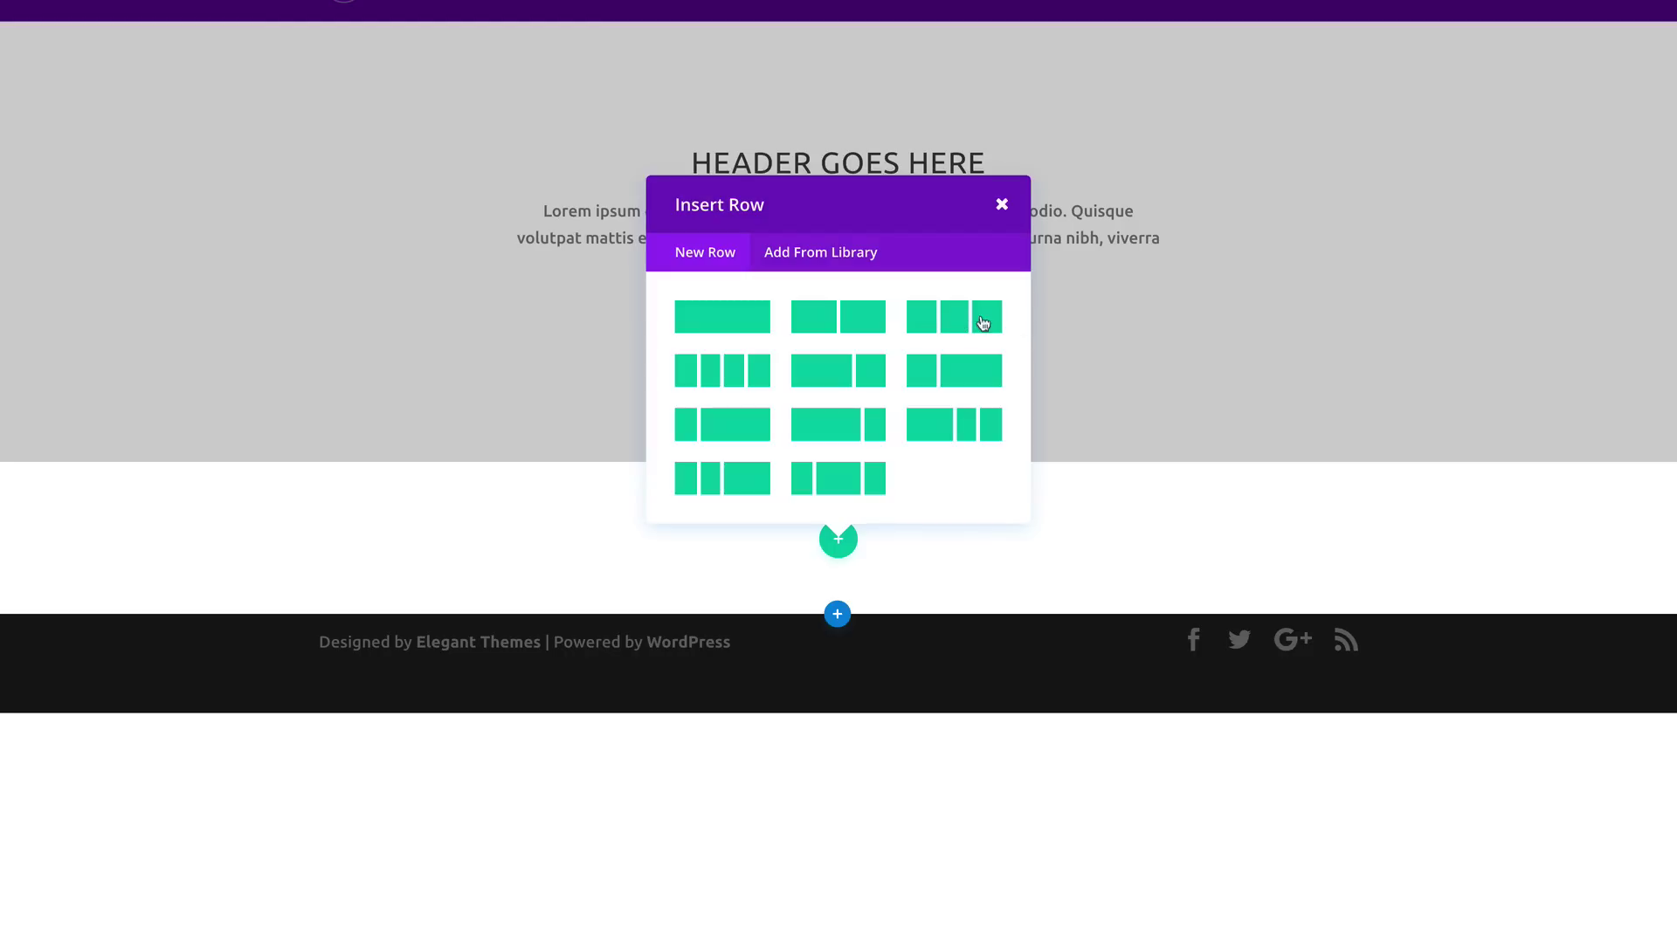
{"action": "left_click", "coordinate": [983, 317]}
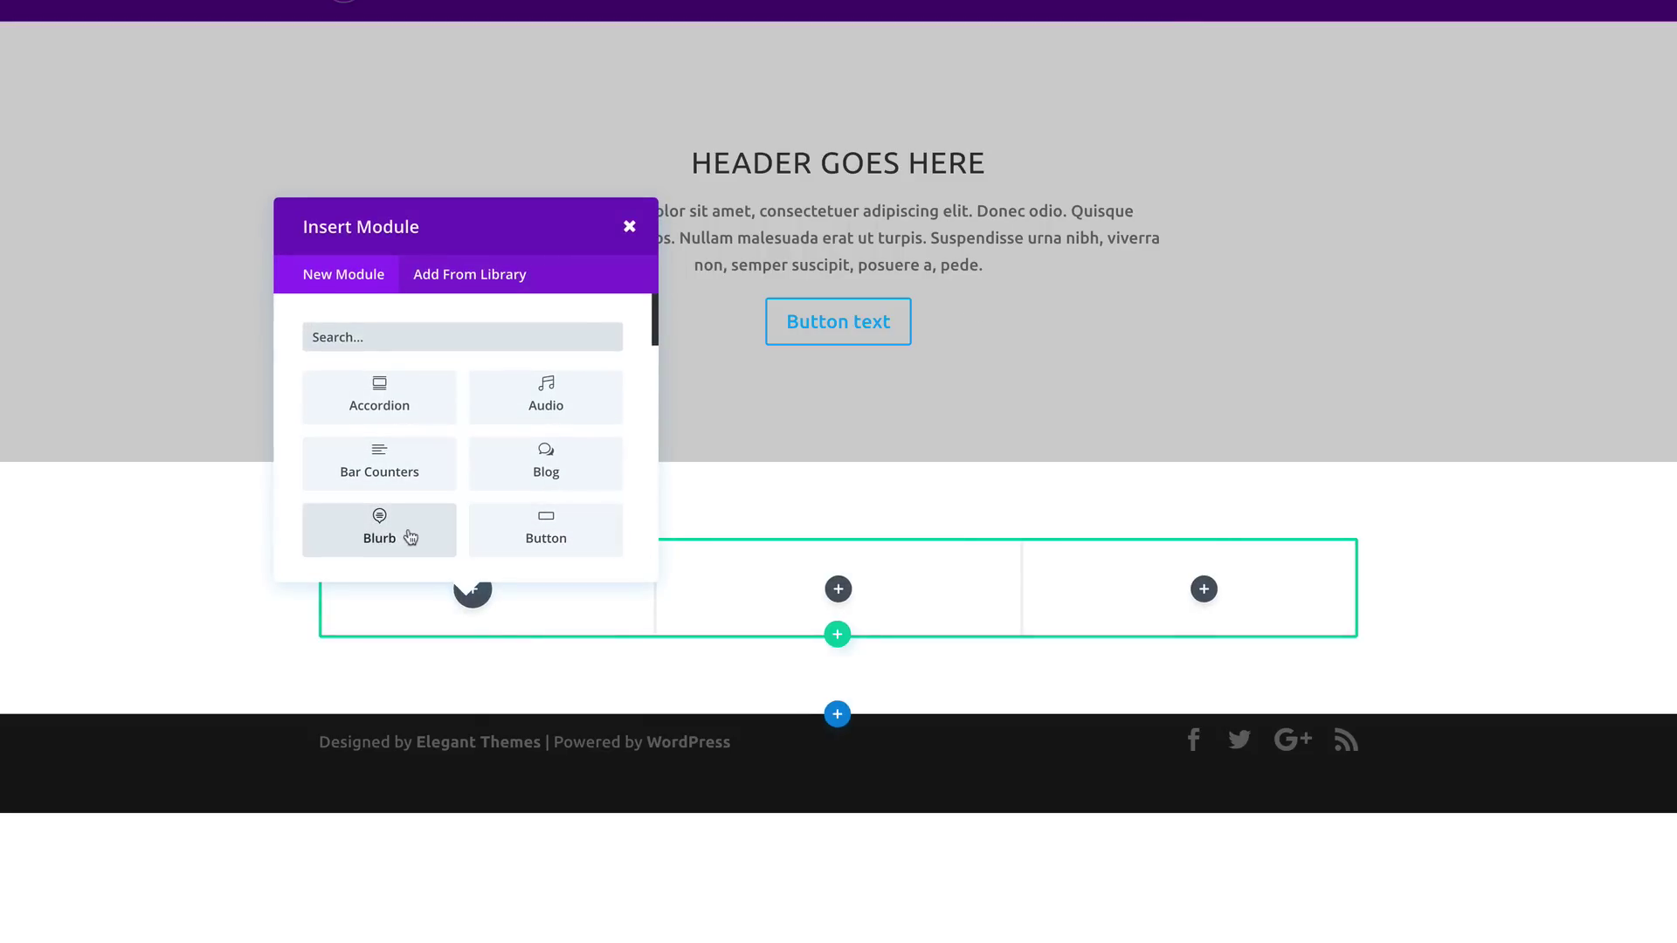
{"action": "left_click", "coordinate": [379, 530]}
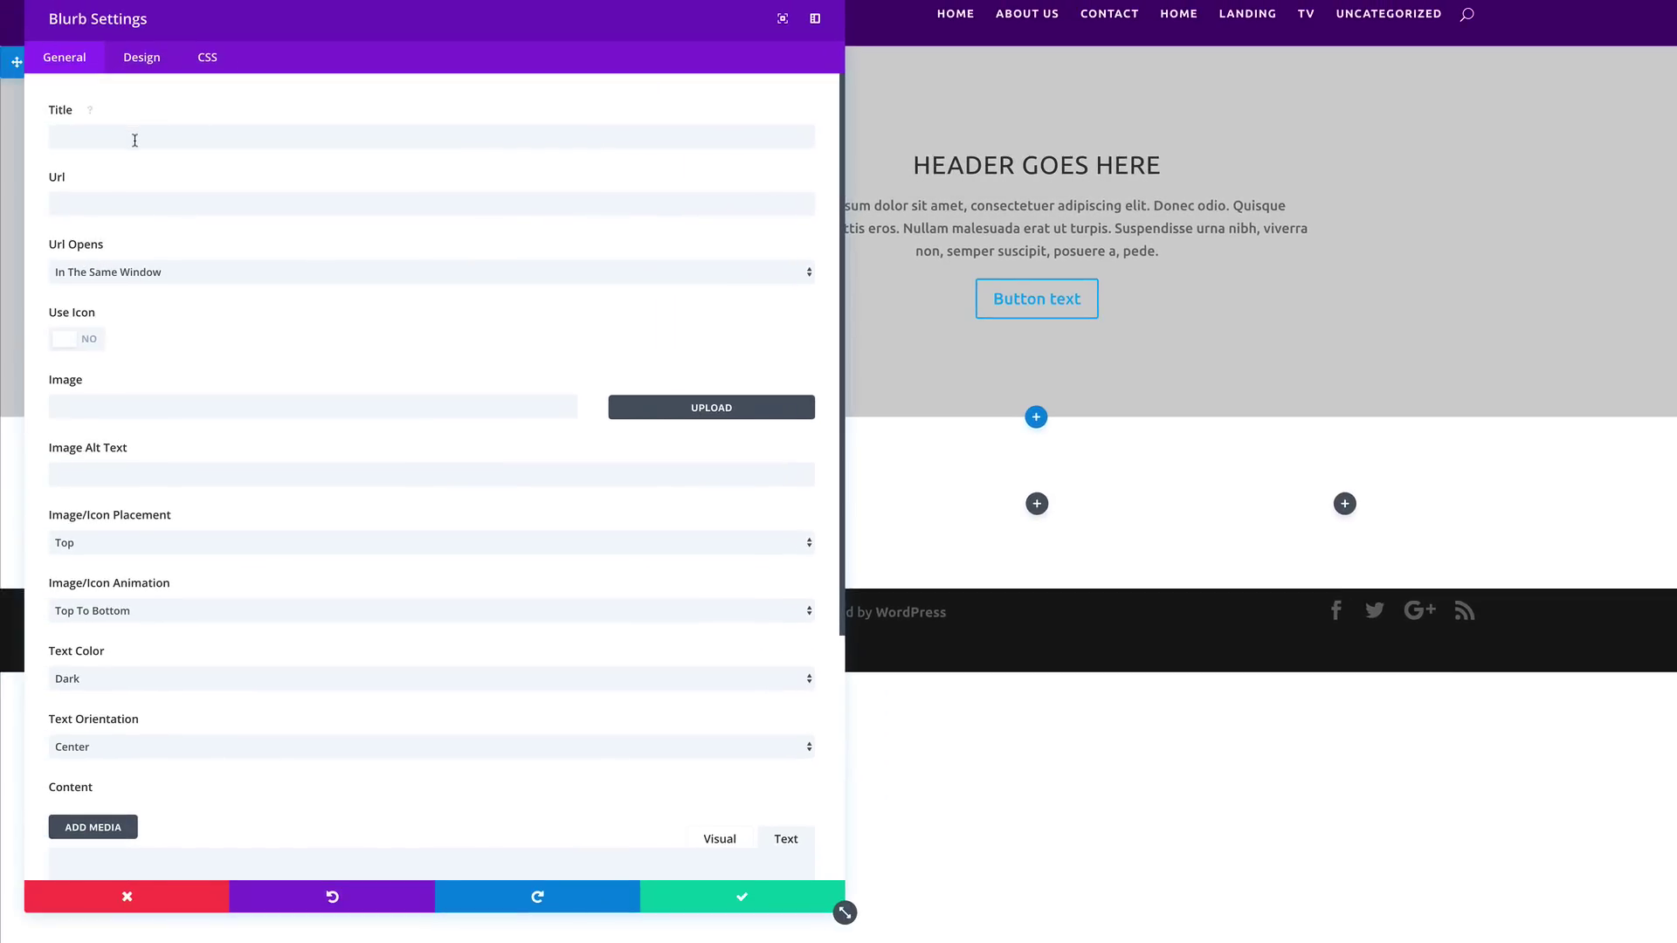
{"action": "left_click", "coordinate": [134, 140]}
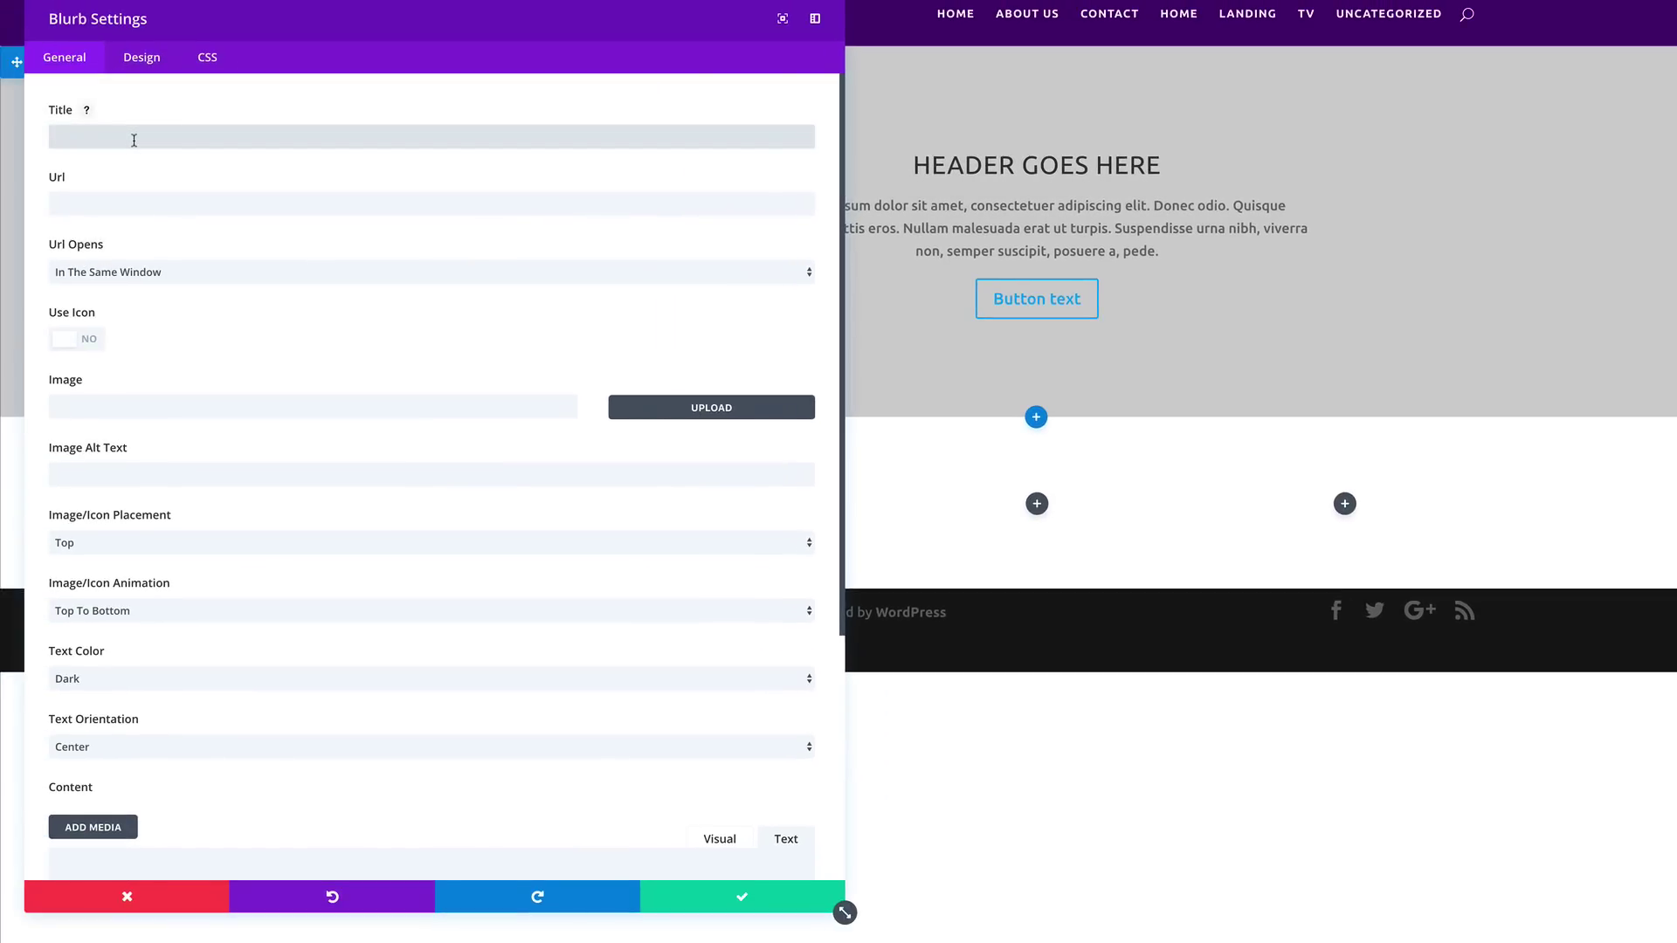
{"action": "type", "text": "Service 1"}
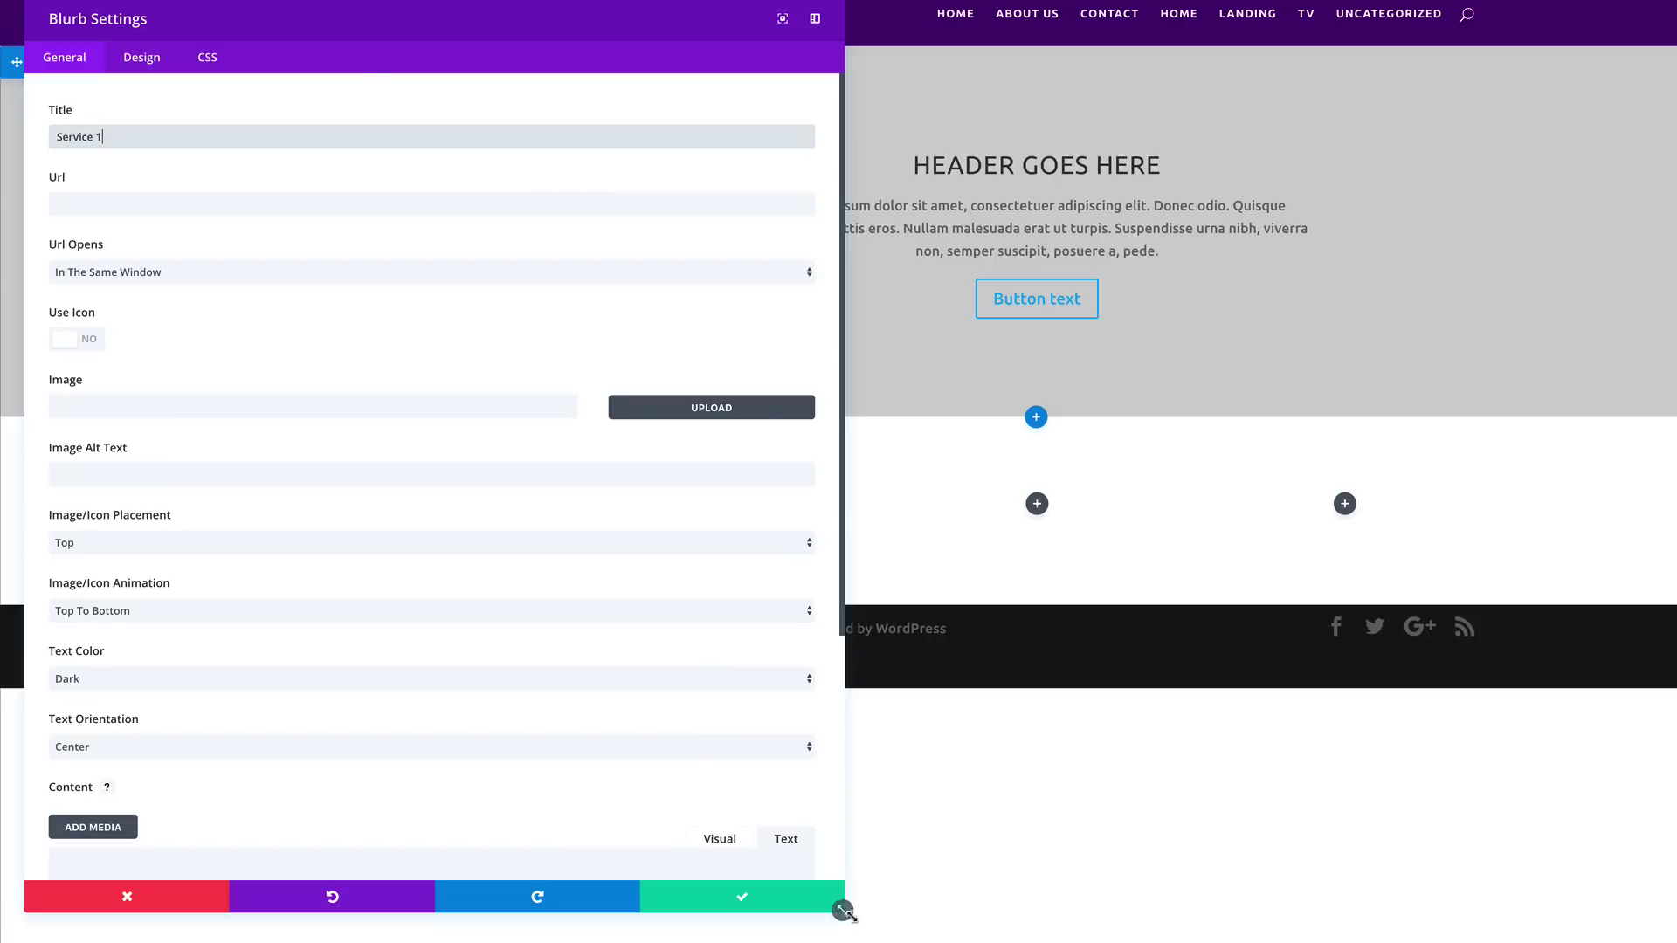
{"action": "left_click_drag", "start_coordinate": [844, 913], "coordinate": [554, 942]}
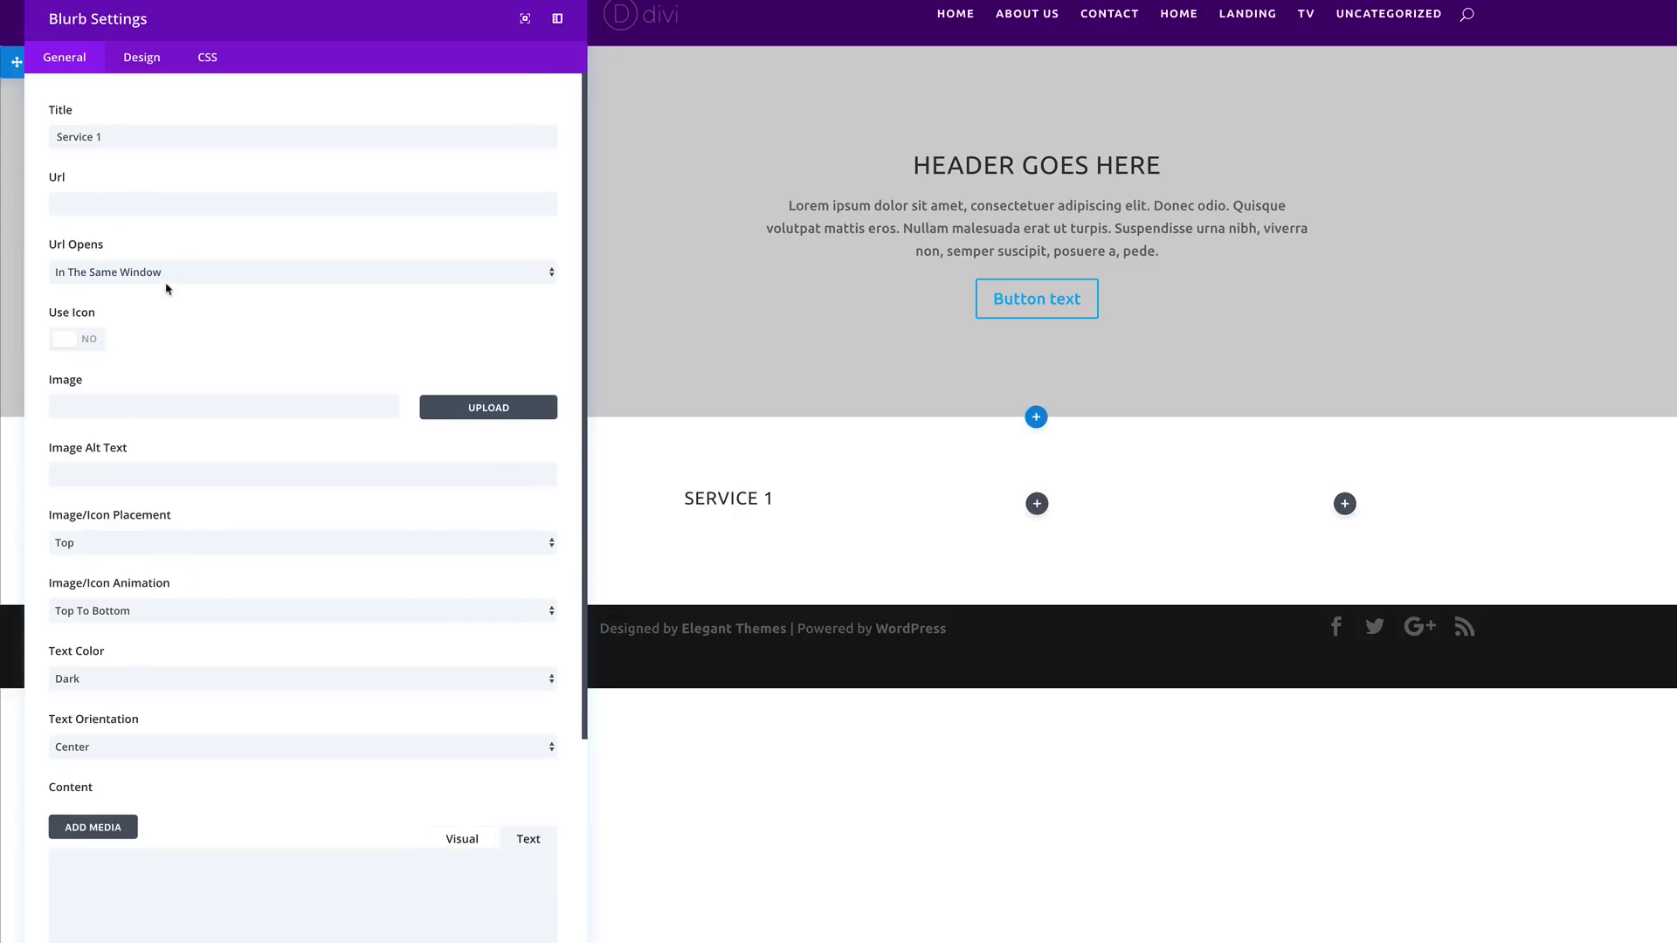
Step: Give the blurb a green cloud-upload icon
{"action": "left_click", "coordinate": [92, 343]}
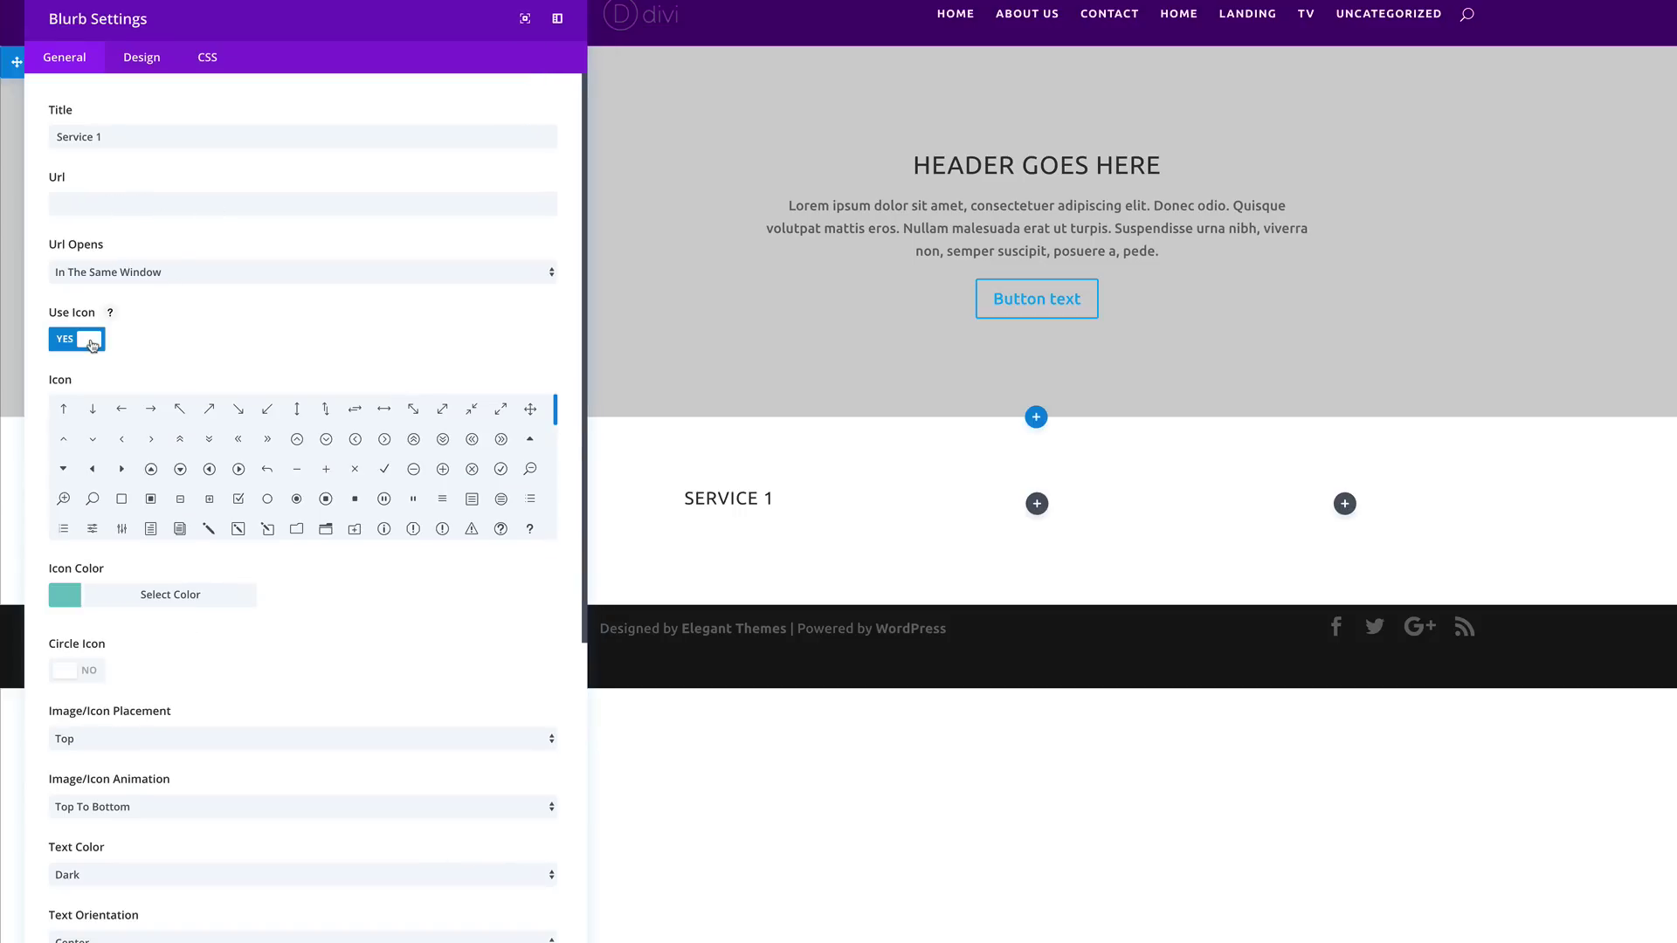
{"action": "scroll", "coordinate": [292, 493], "scroll_direction": "down", "scroll_amount": 2}
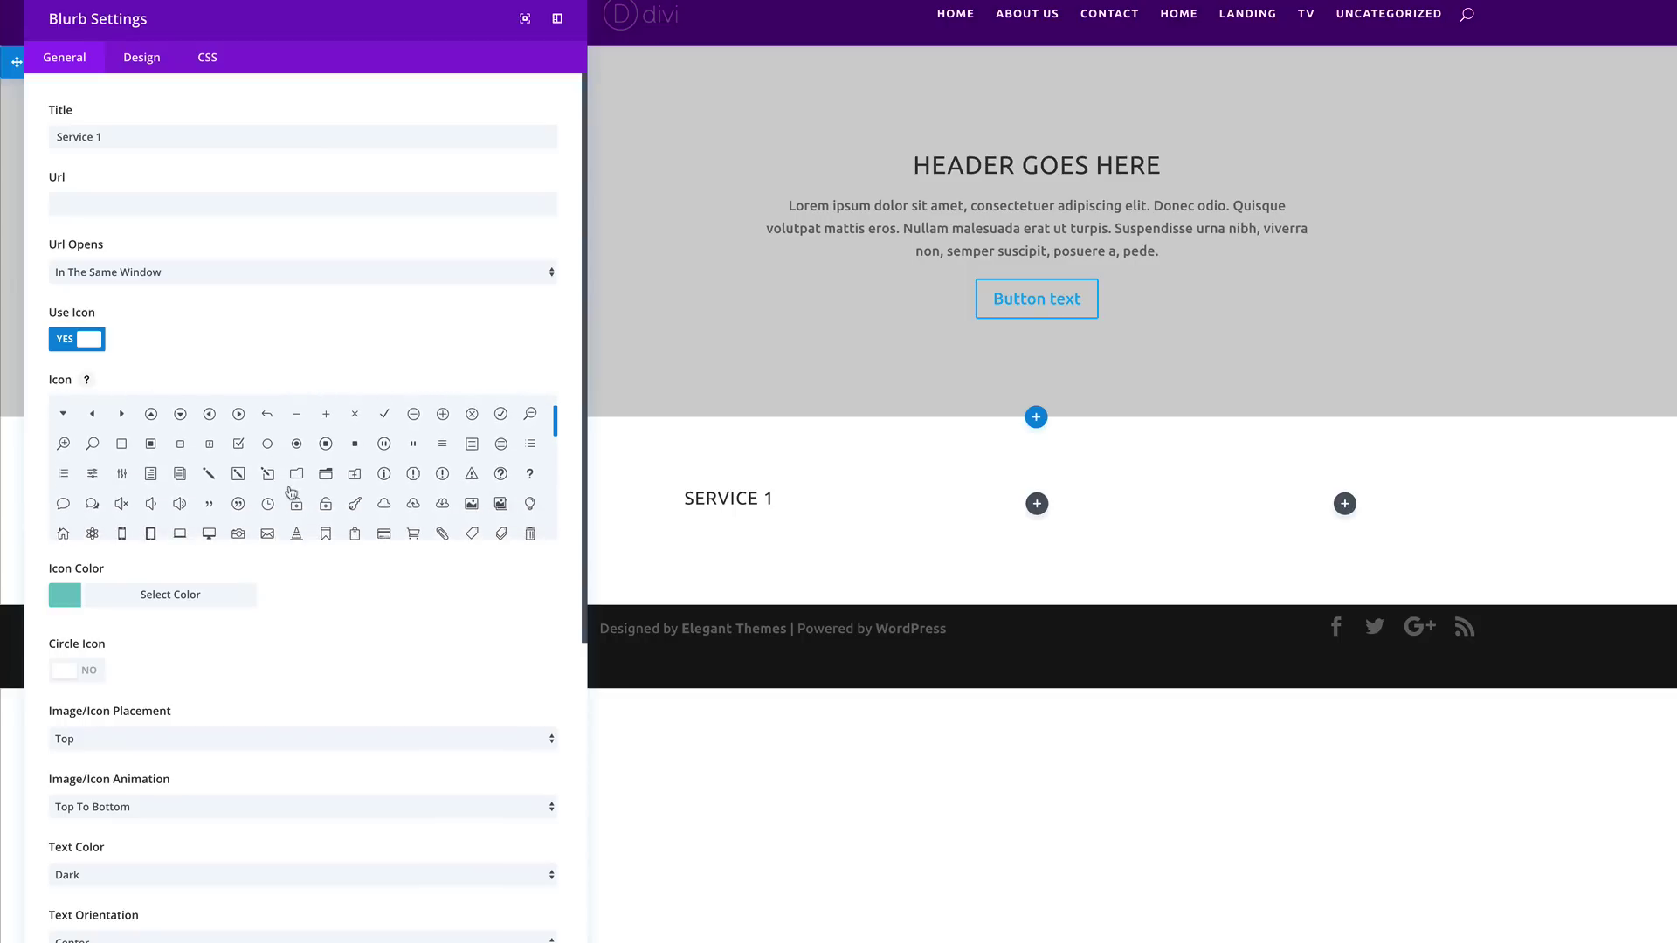
{"action": "scroll", "coordinate": [293, 492], "scroll_direction": "down", "scroll_amount": 2}
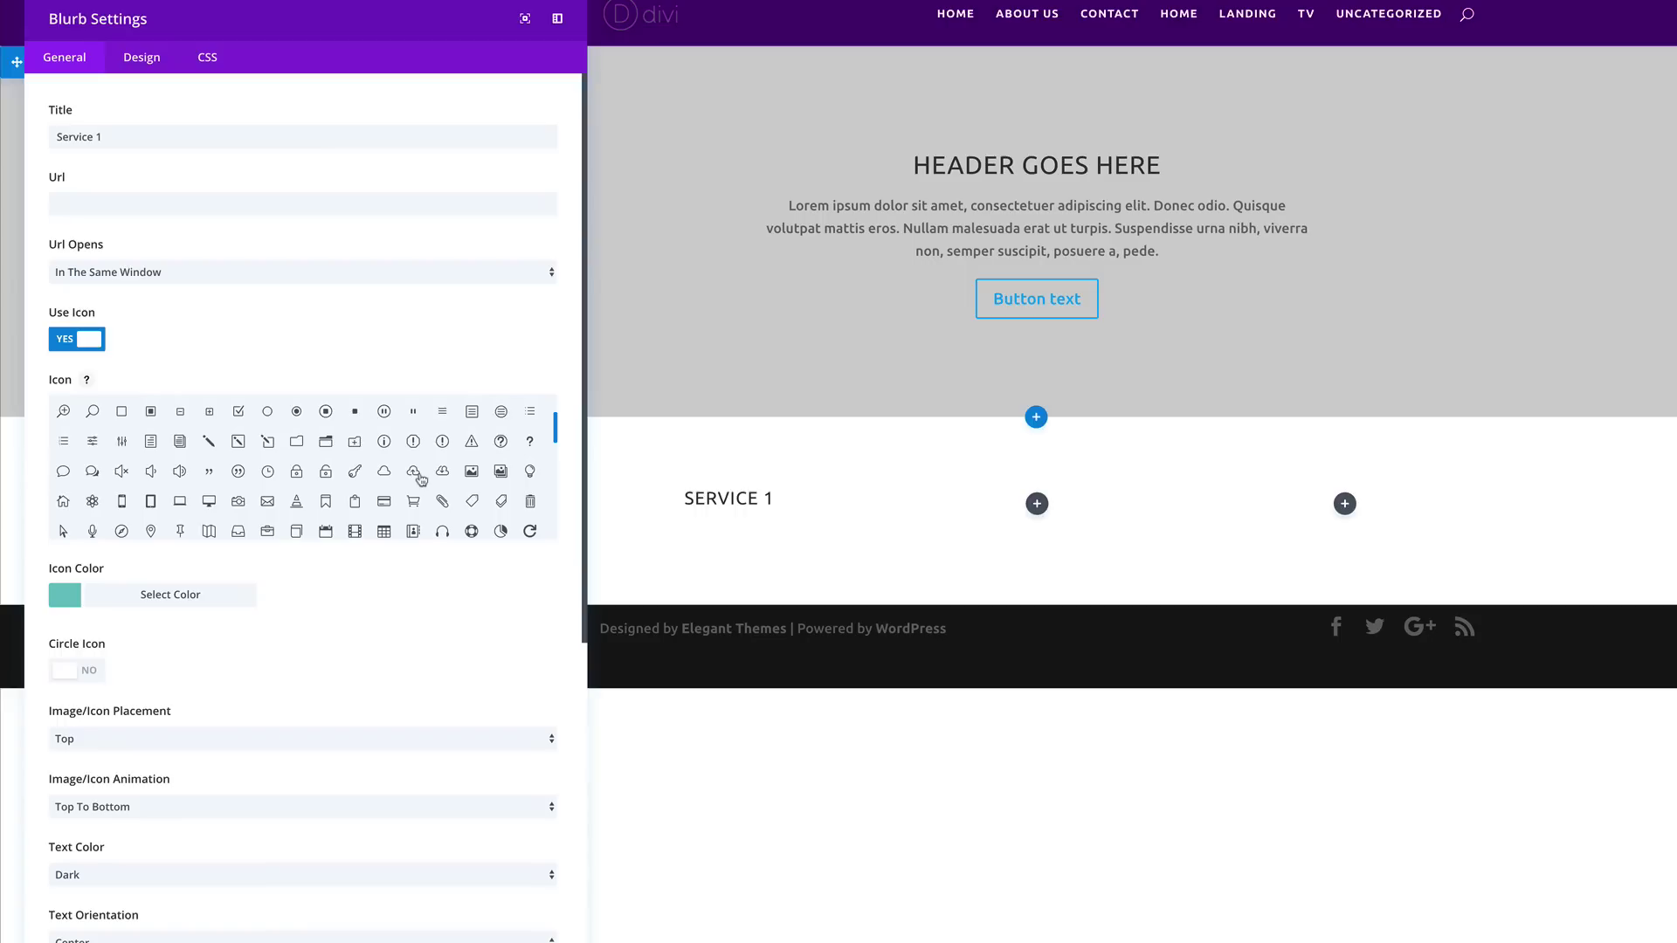
{"action": "left_click", "coordinate": [414, 472]}
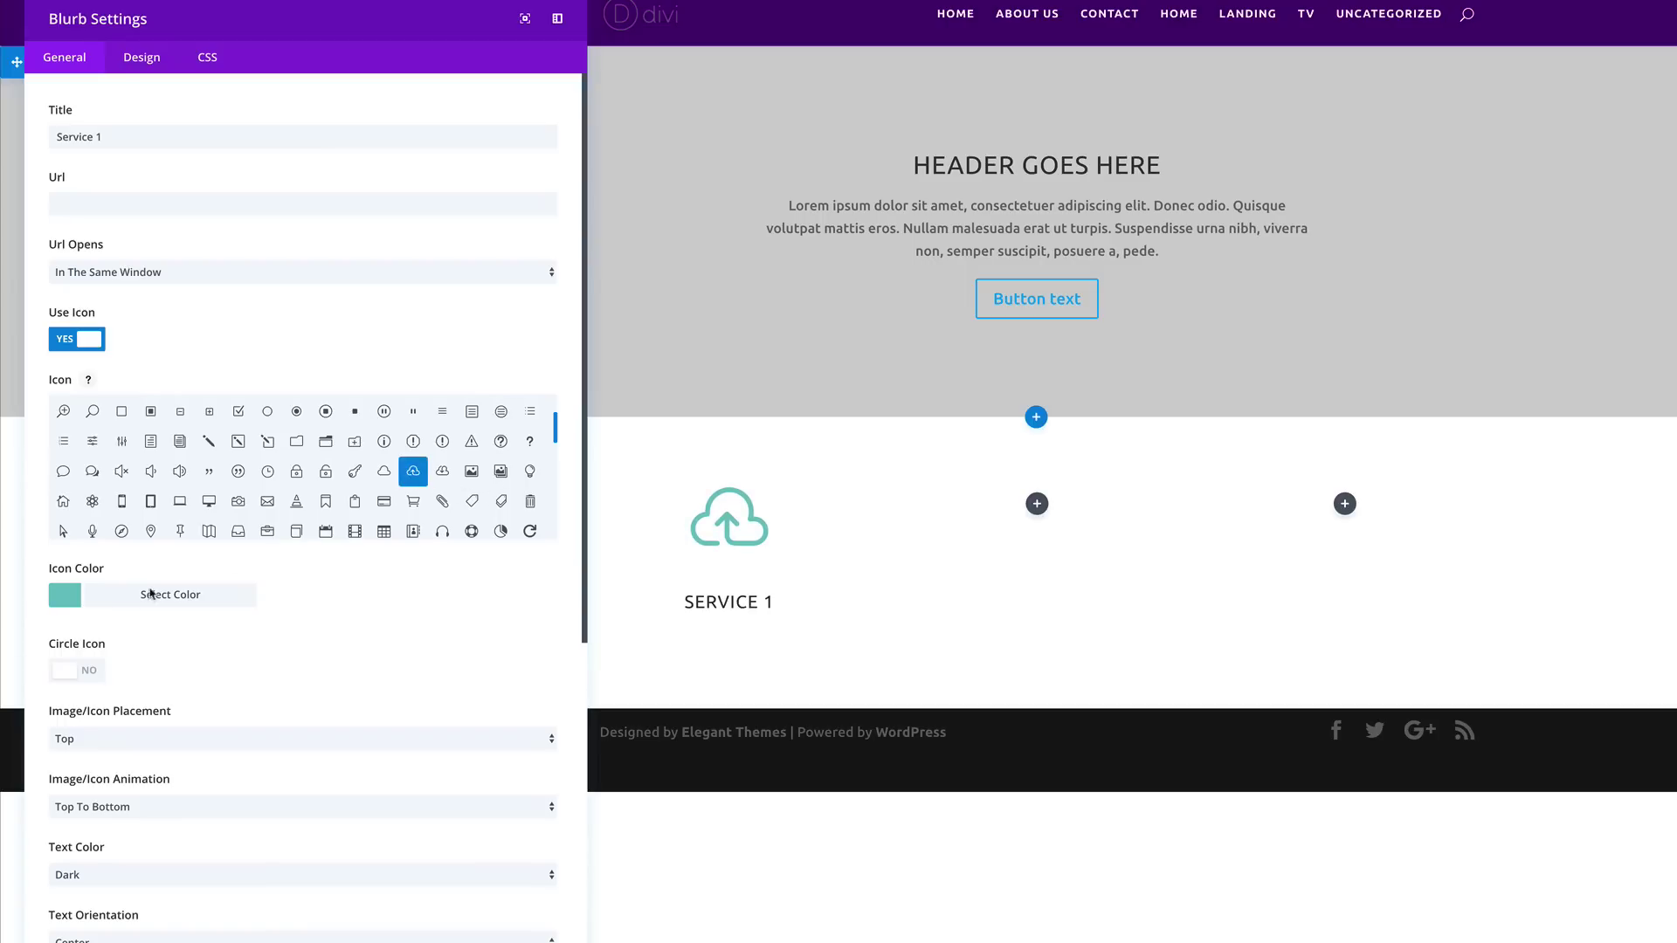
{"action": "left_click", "coordinate": [70, 601]}
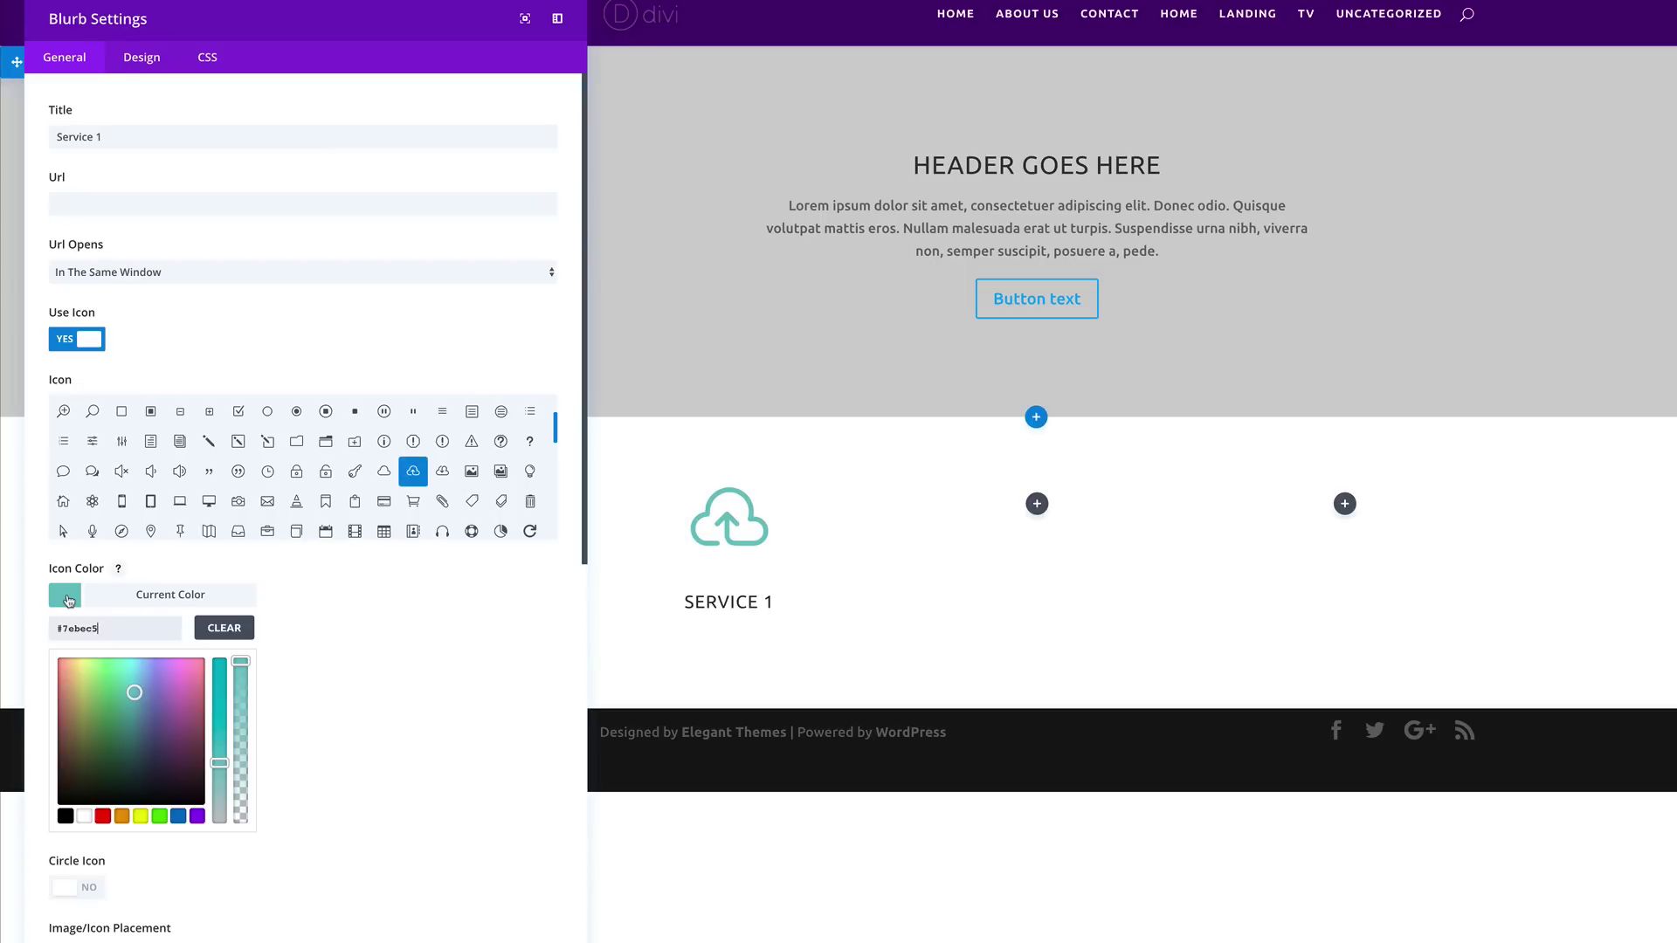
{"action": "left_click", "coordinate": [160, 817]}
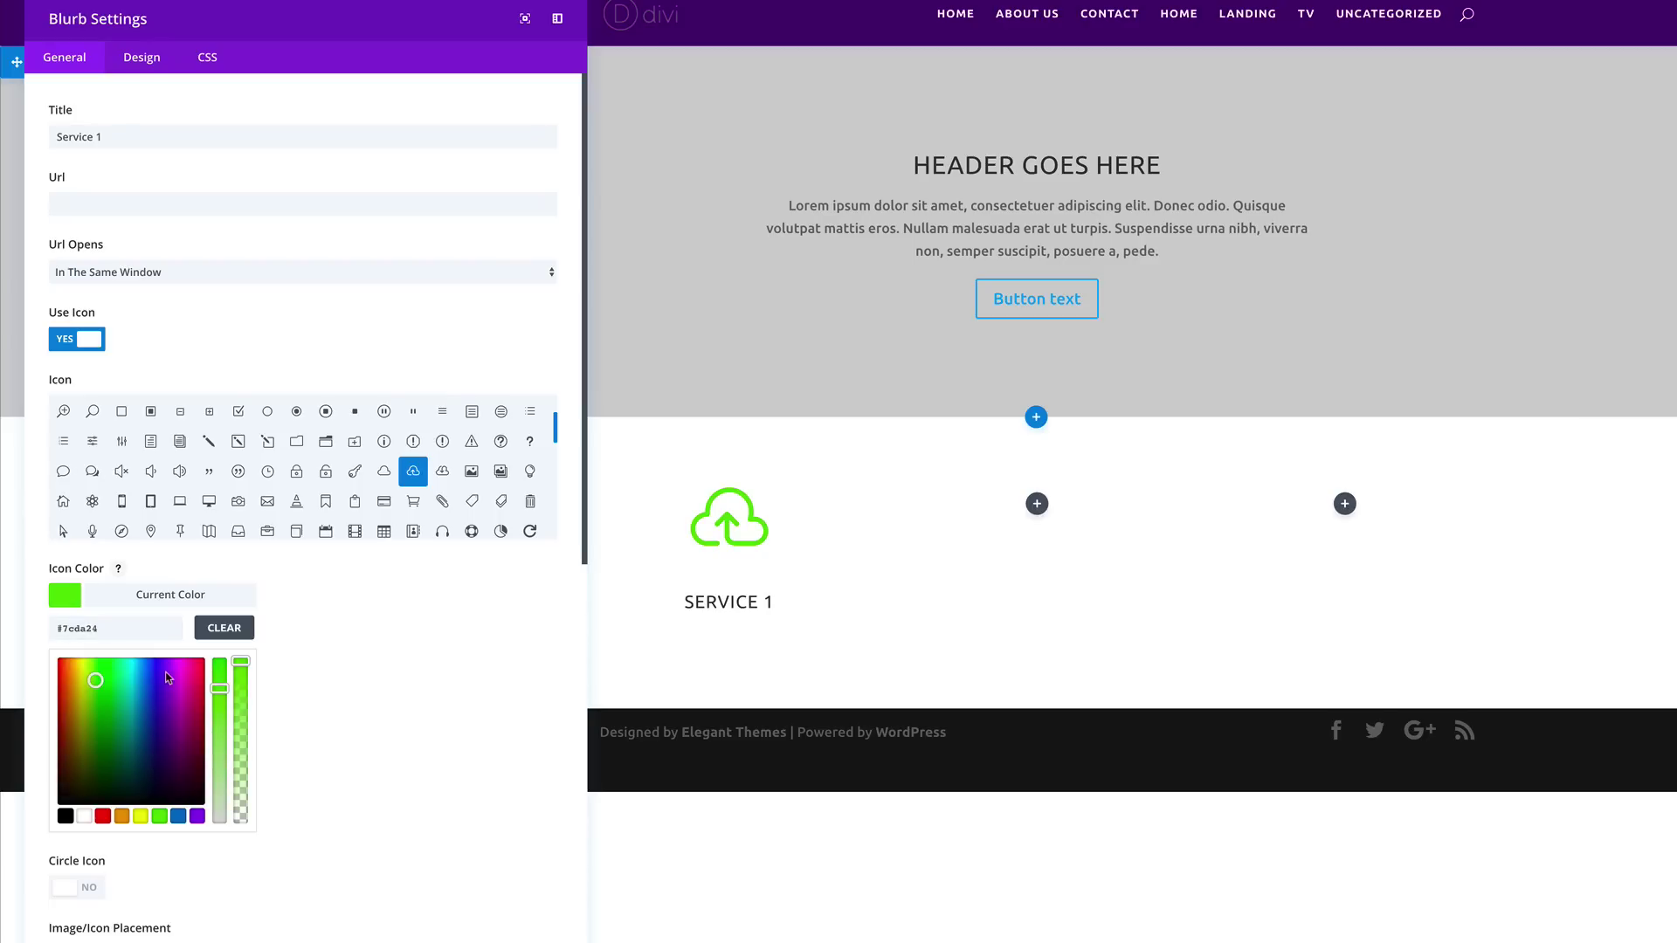
Step: Paste a paragraph of Lorem text into the blurb's body content
{"action": "scroll", "coordinate": [316, 693], "scroll_direction": "down", "scroll_amount": 4}
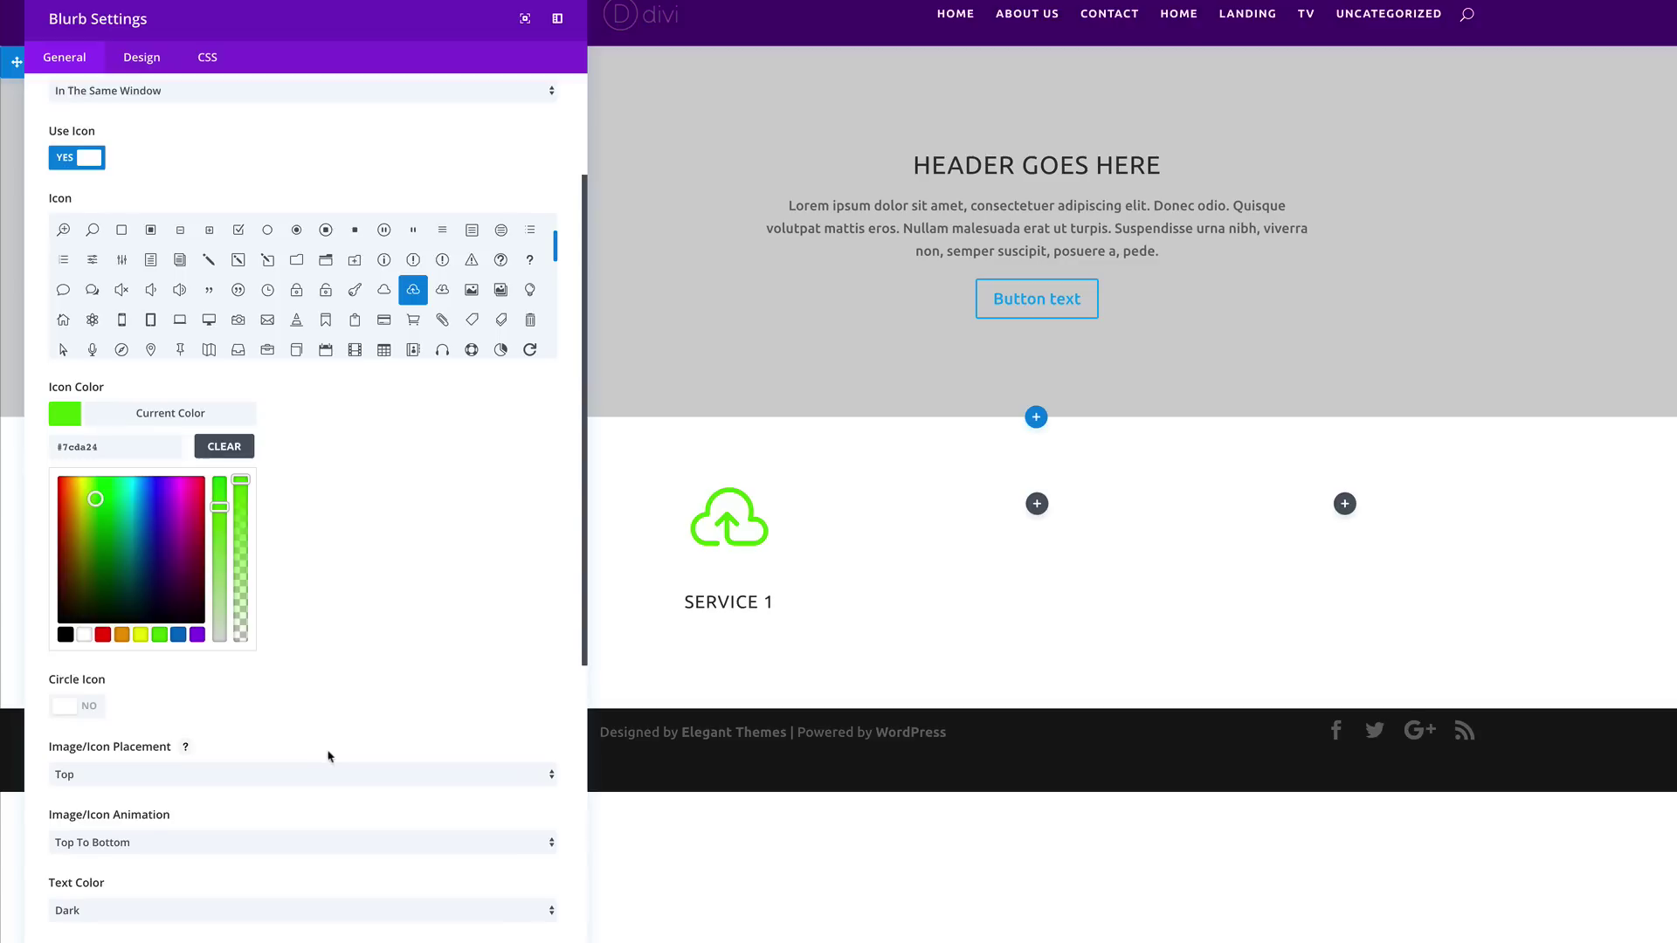
{"action": "scroll", "coordinate": [328, 755], "scroll_direction": "down", "scroll_amount": 8}
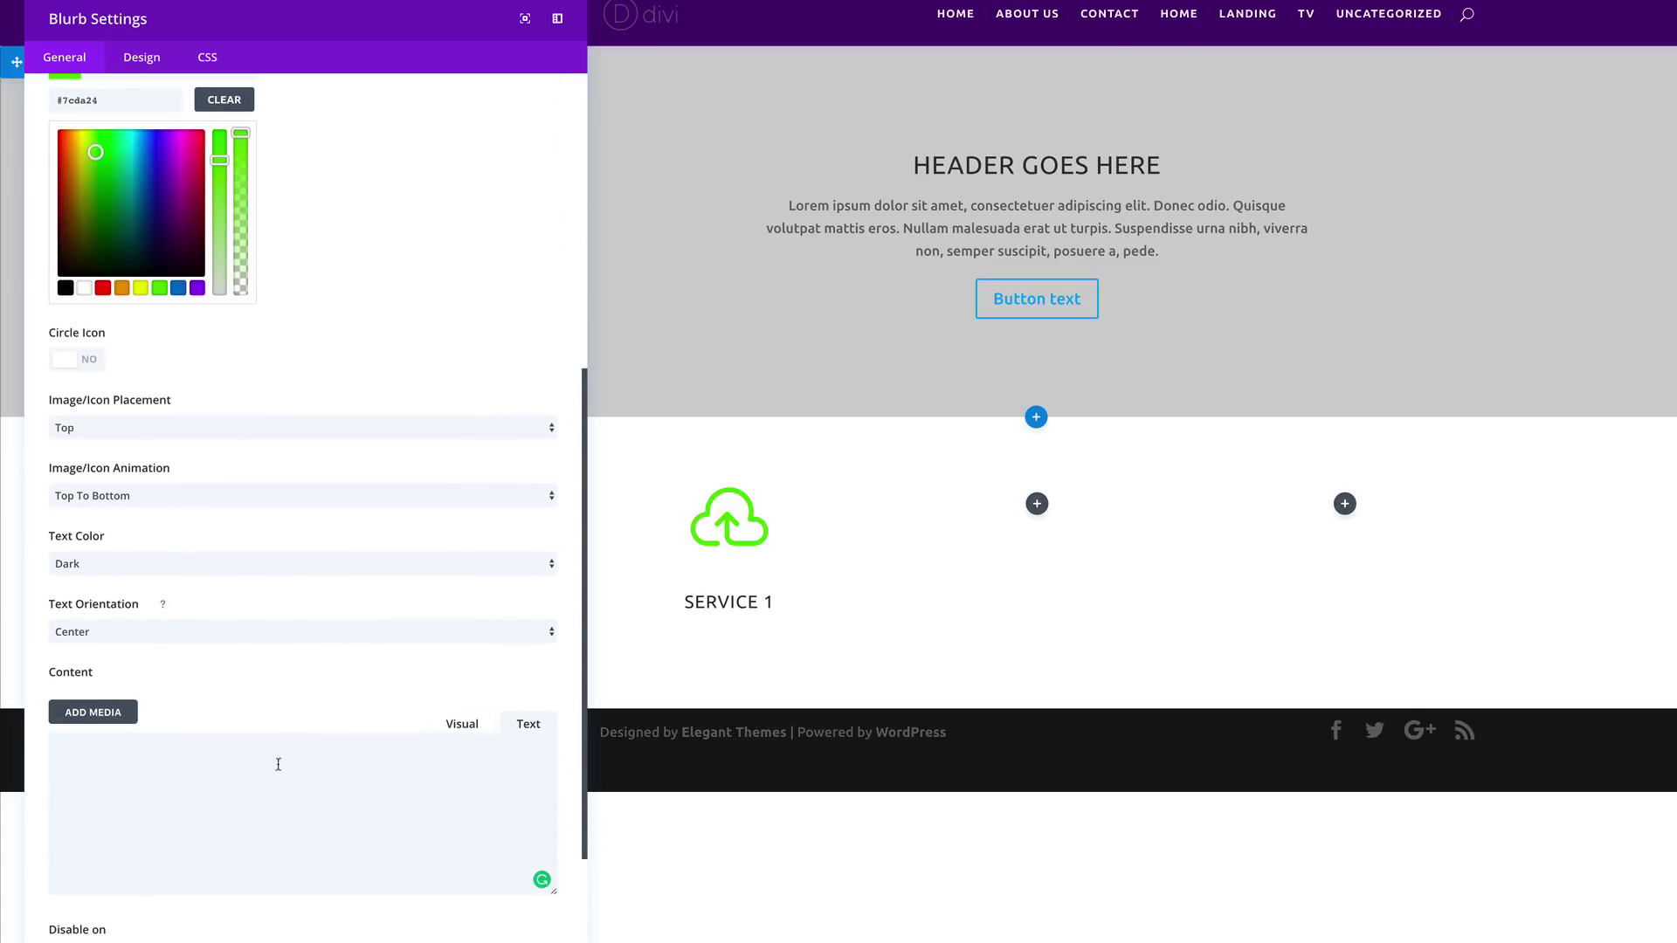
{"action": "left_click", "coordinate": [251, 765]}
{"action": "left_click", "coordinate": [148, 613]}
{"action": "type", "text": "Donec nec justo eget felis facilisis fermentum. Aliquam porttitor mauris sit amet orci. Aenean dignissim pellentesque felis."}
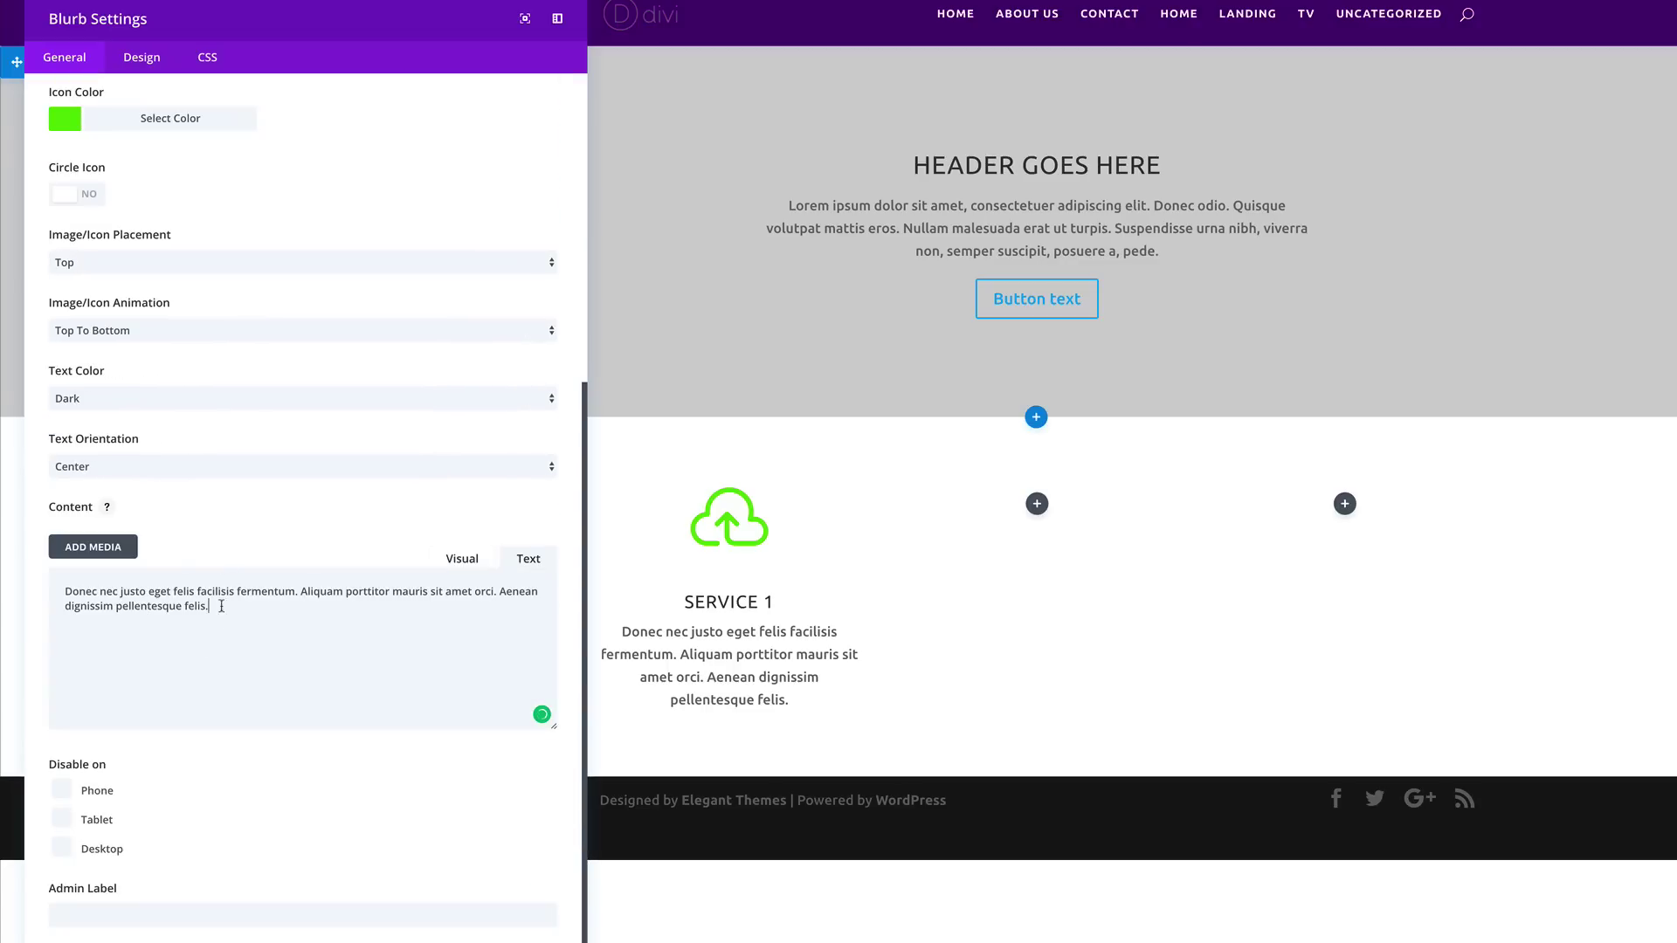
{"action": "scroll", "coordinate": [178, 151], "scroll_direction": "up", "scroll_amount": 5}
{"action": "left_click", "coordinate": [157, 68]}
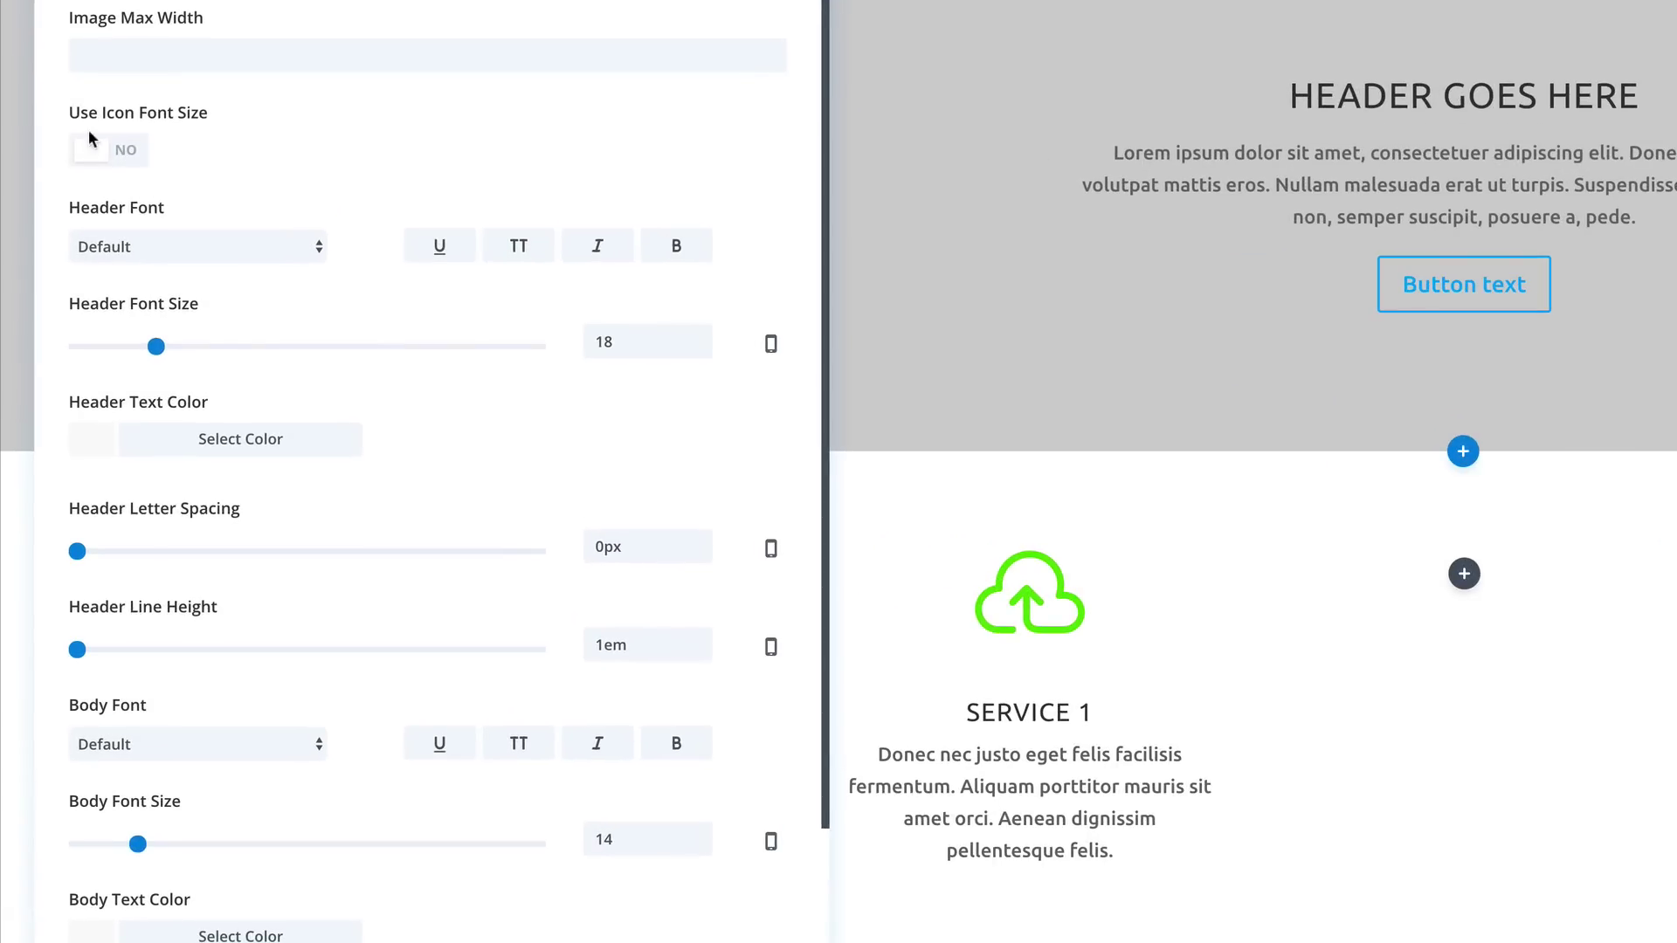
Step: Set the blurb icon size to 66px, make the heading bold, and save
{"action": "left_click", "coordinate": [133, 152]}
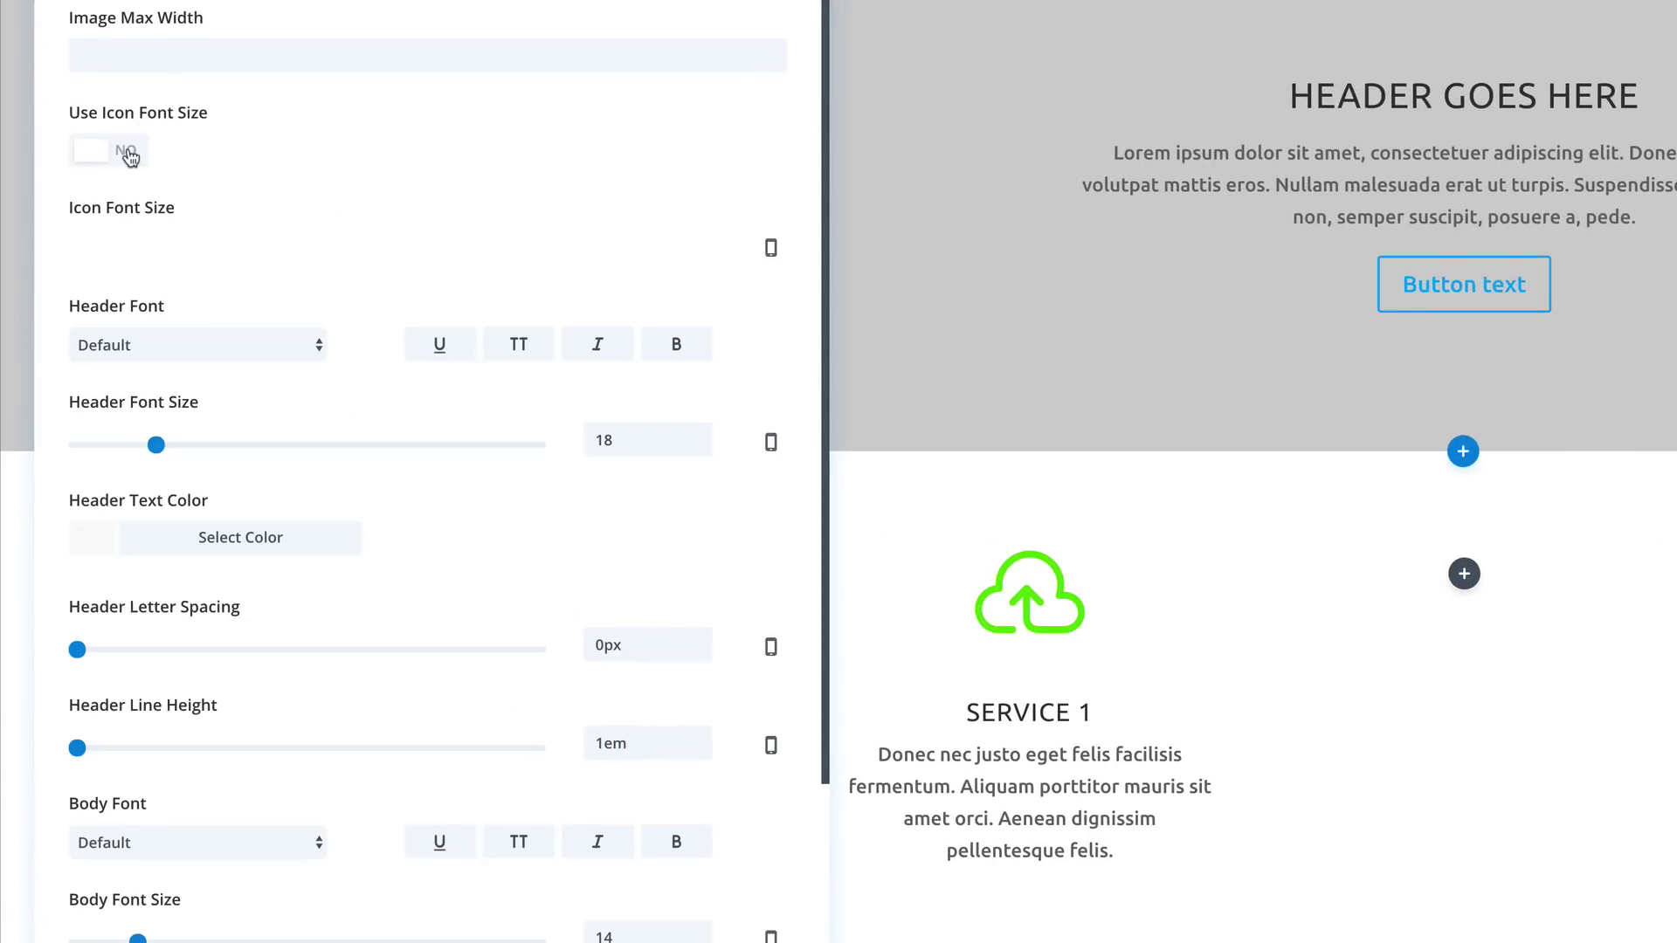
{"action": "left_click_drag", "start_coordinate": [444, 253], "coordinate": [332, 266]}
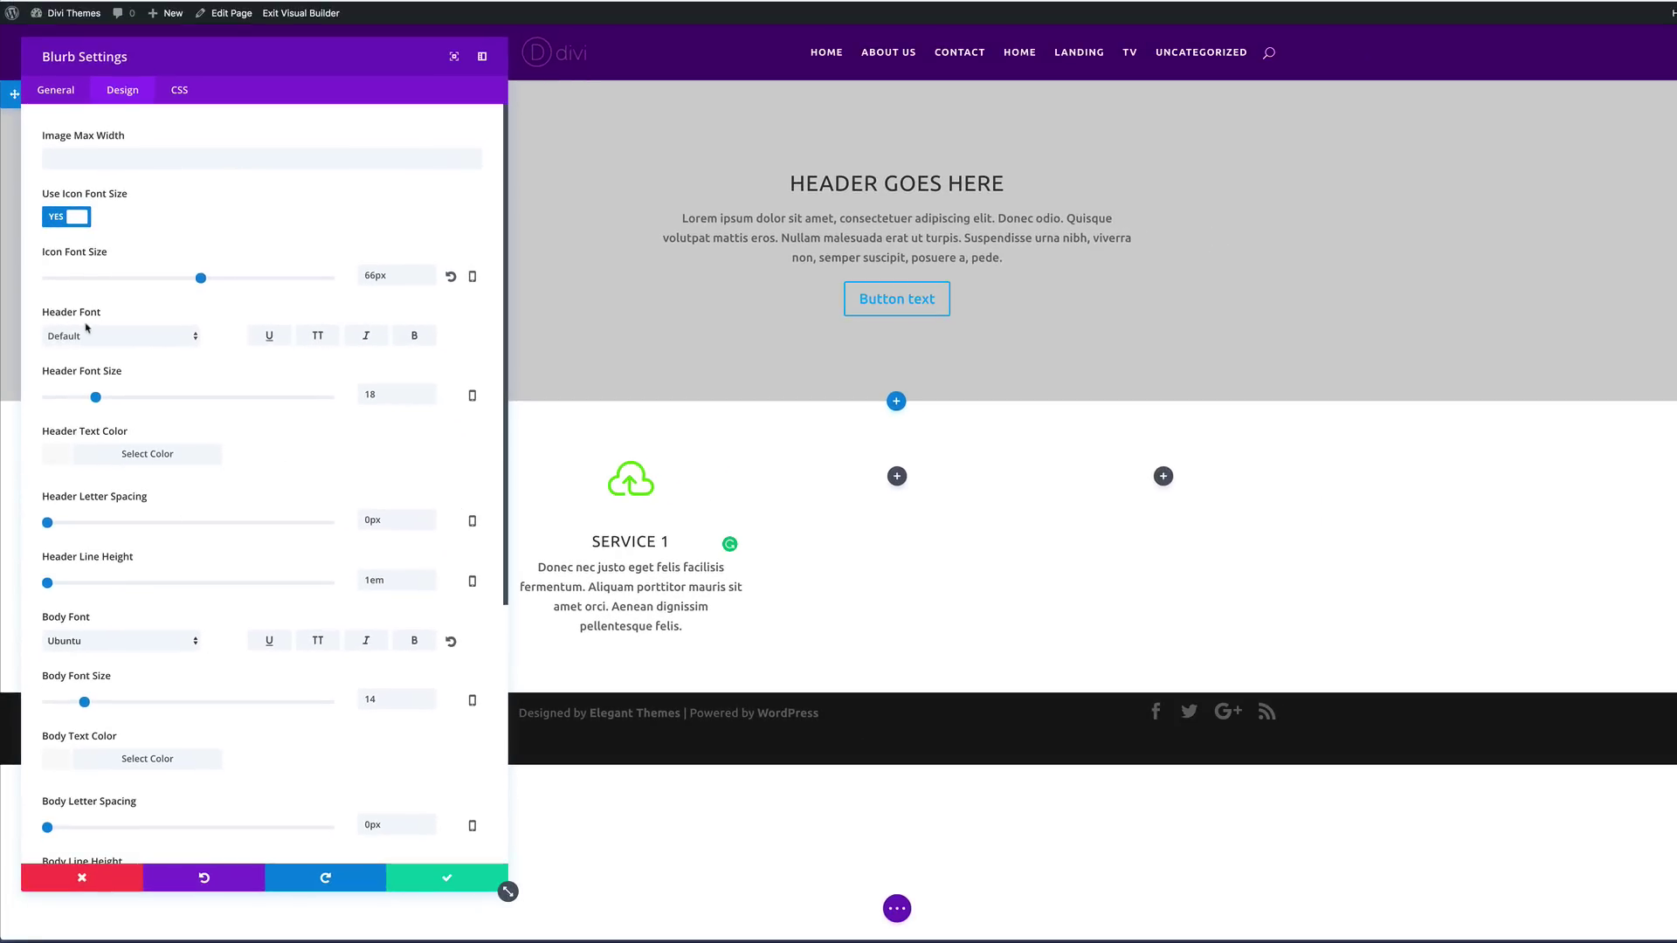
{"action": "left_click", "coordinate": [416, 338]}
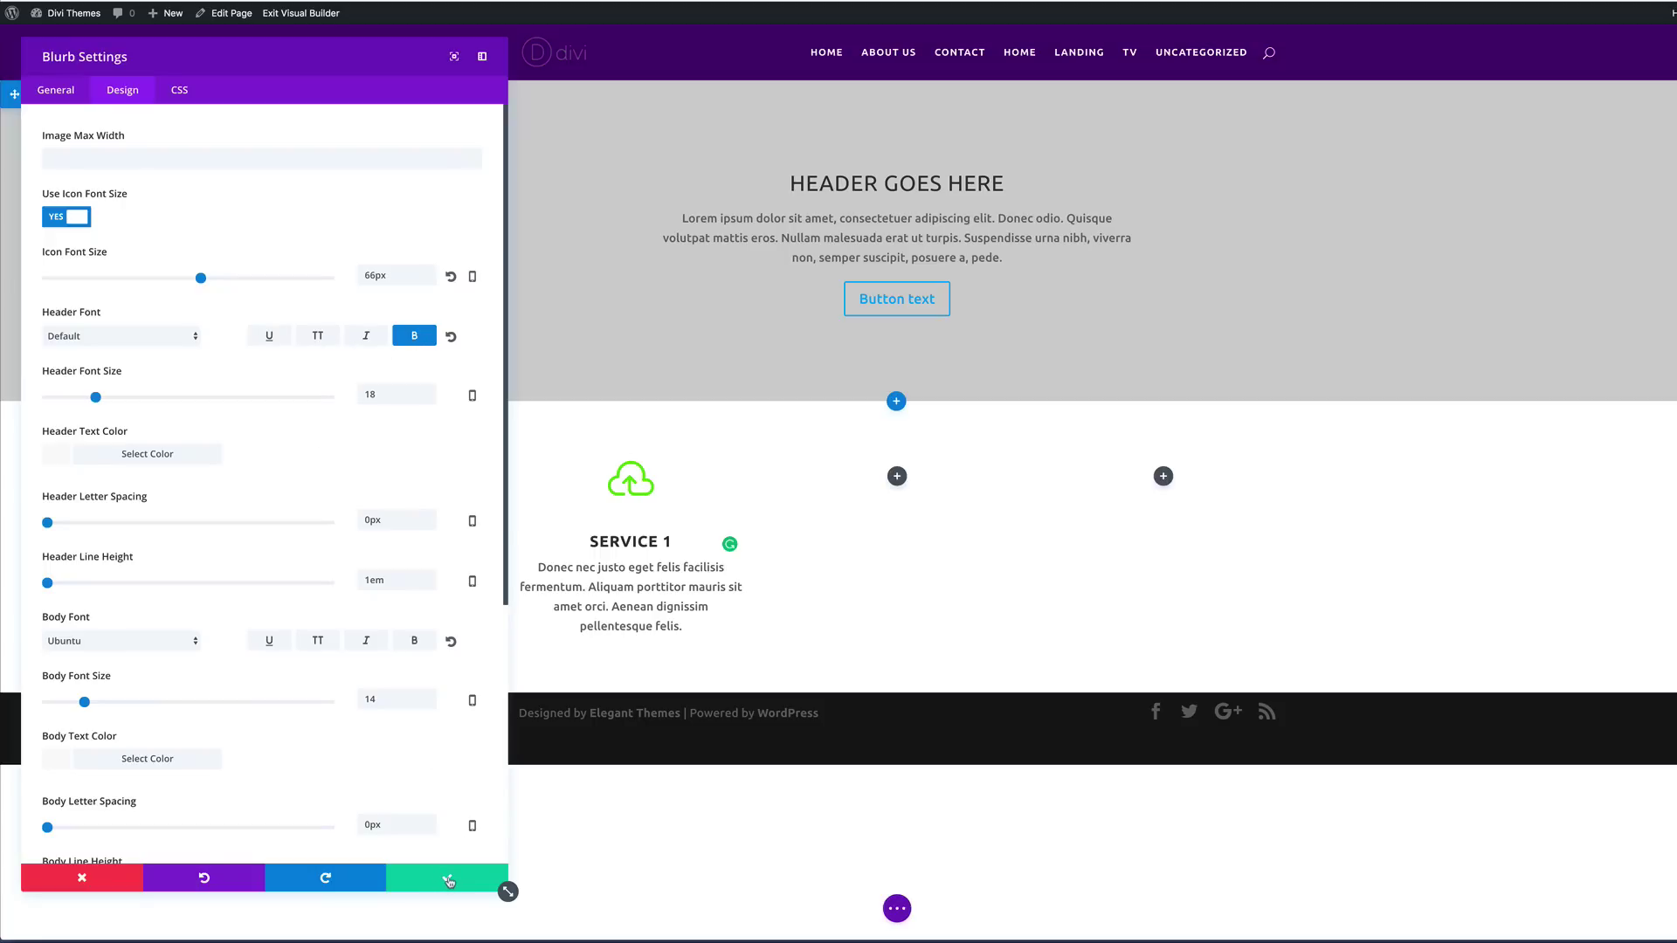
{"action": "left_click", "coordinate": [448, 881]}
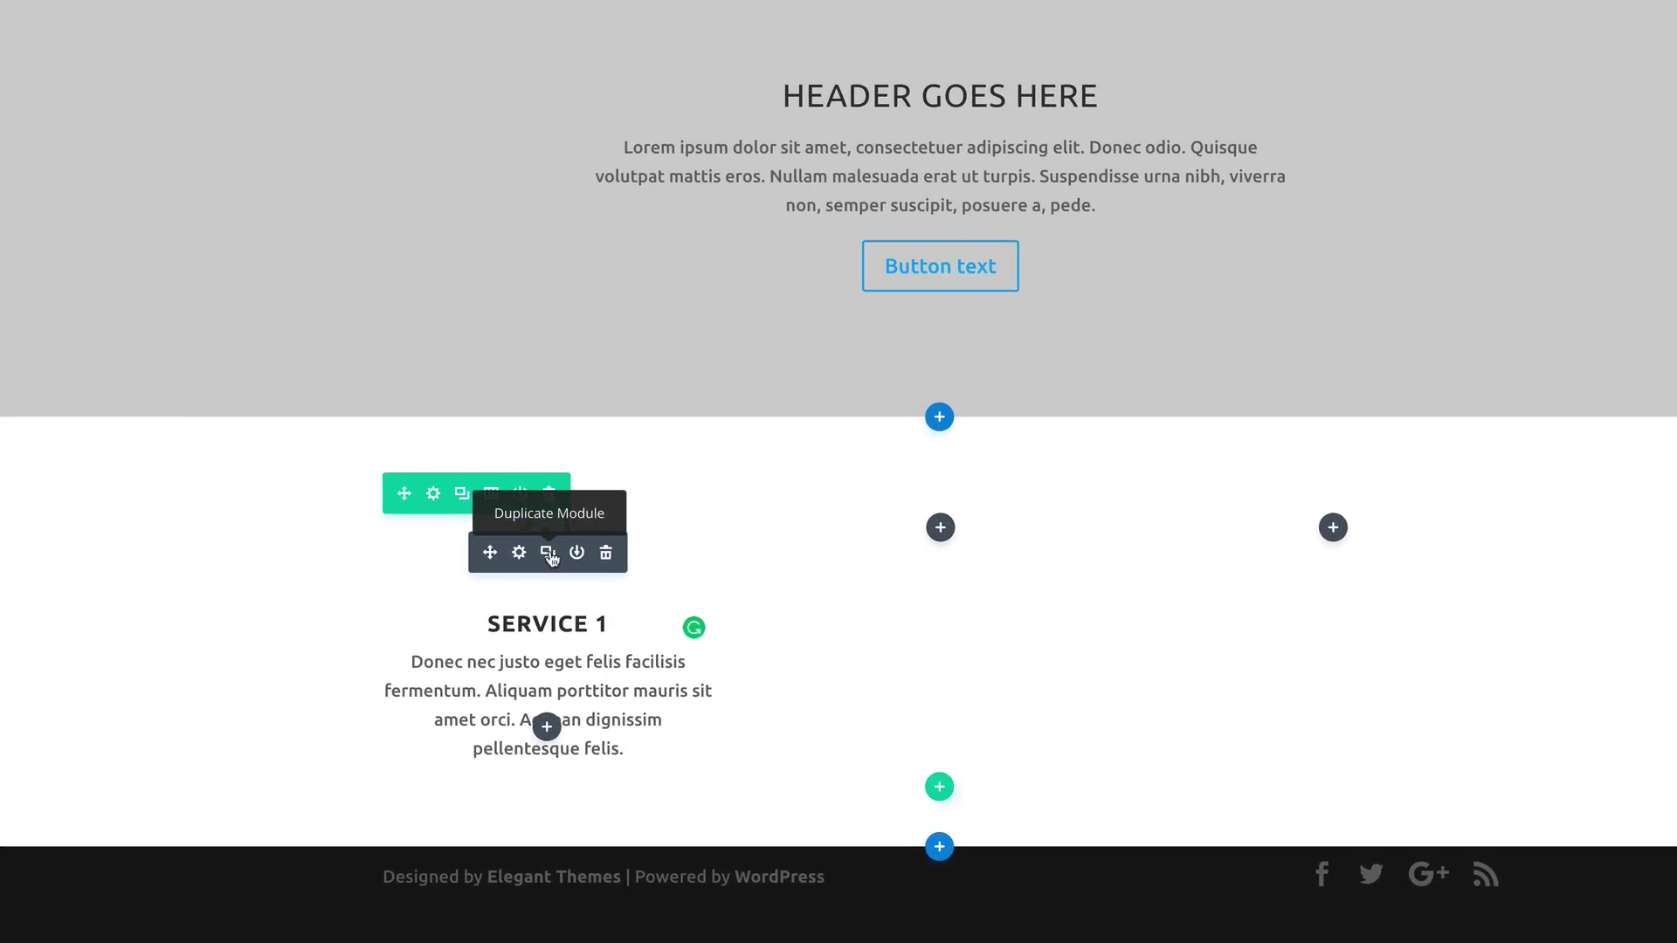
Step: Duplicate the Service 1 blurb into the middle and right columns
{"action": "left_click", "coordinate": [549, 554]}
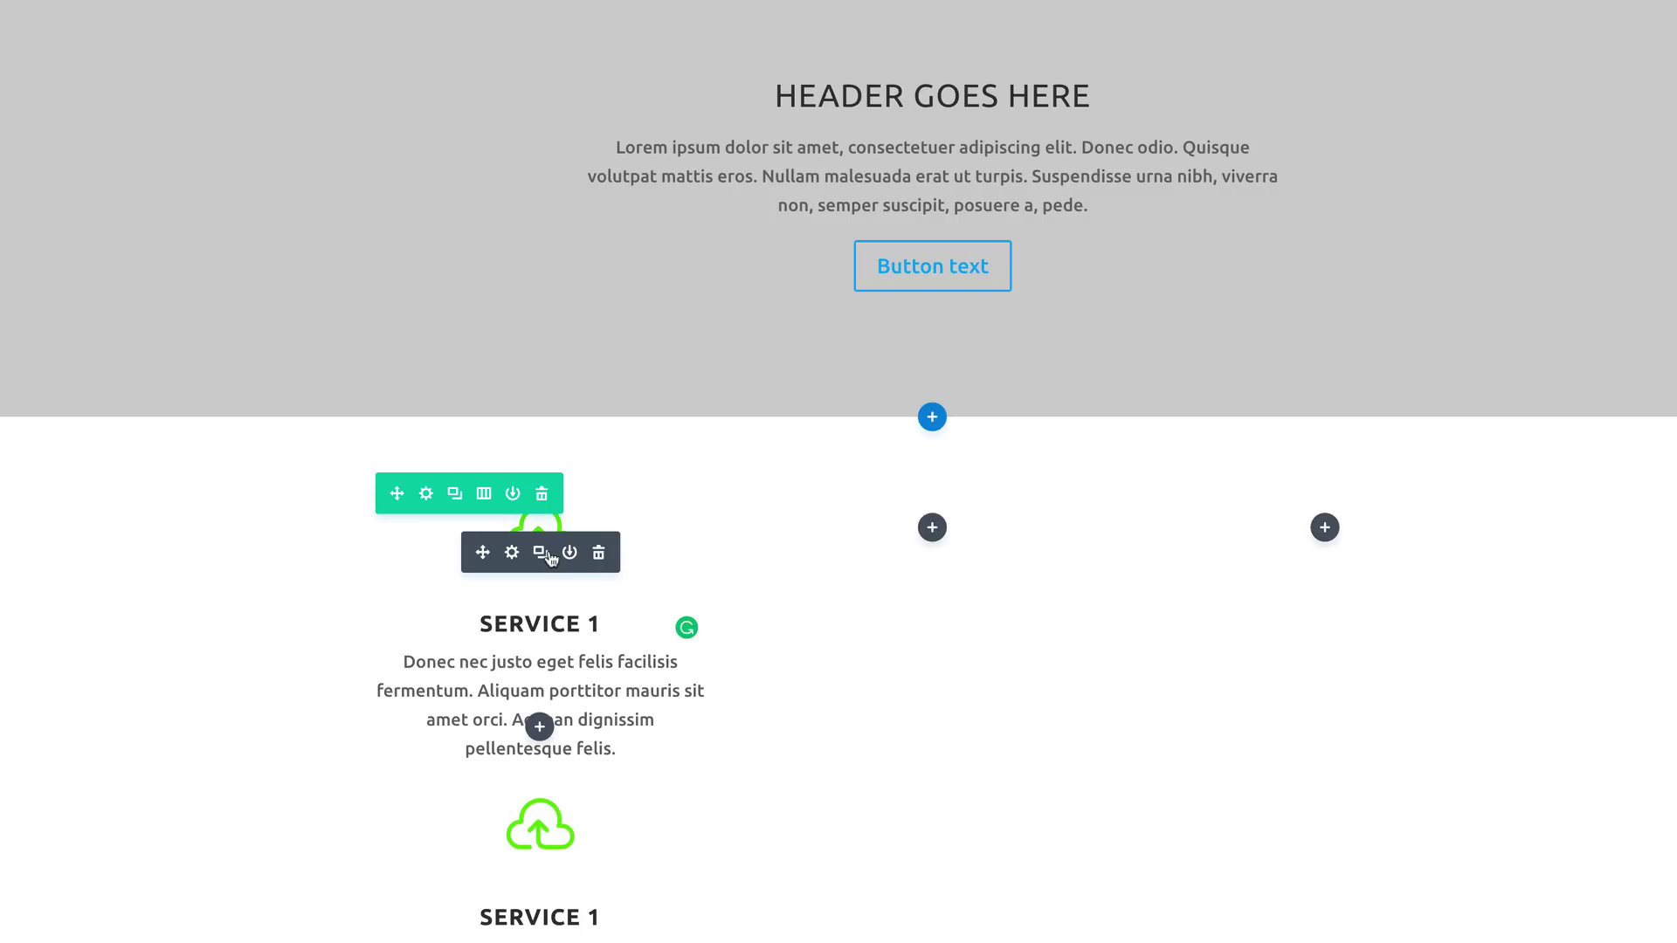
{"action": "left_click_drag", "start_coordinate": [483, 845], "coordinate": [930, 532]}
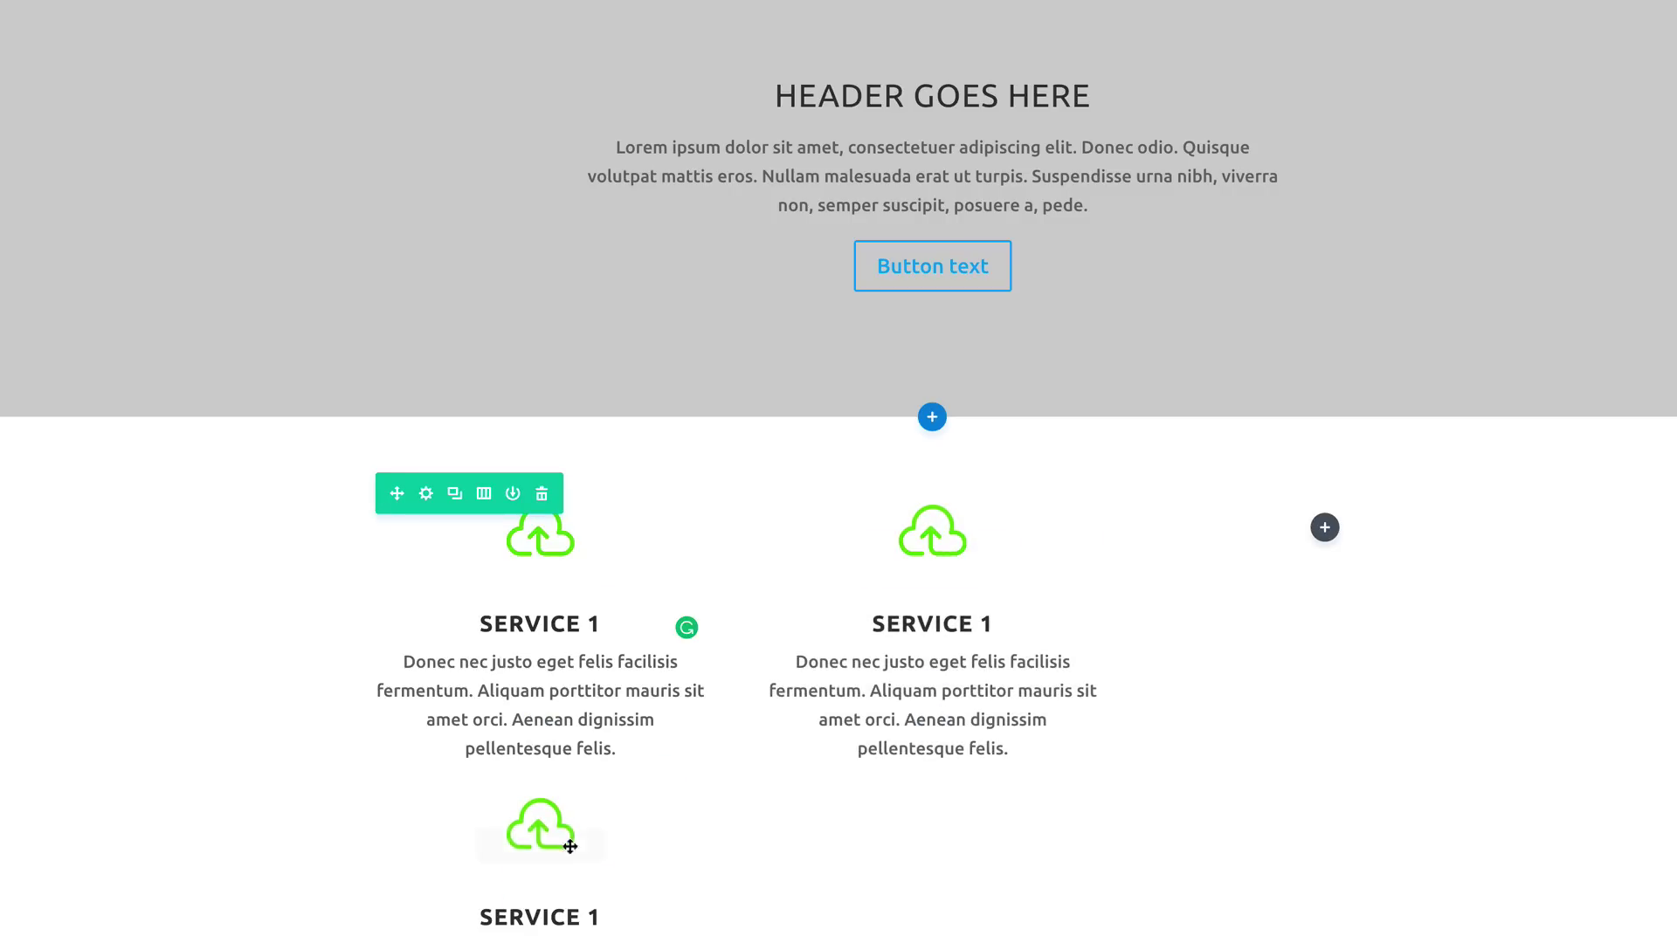
{"action": "left_click_drag", "start_coordinate": [484, 846], "coordinate": [1340, 580]}
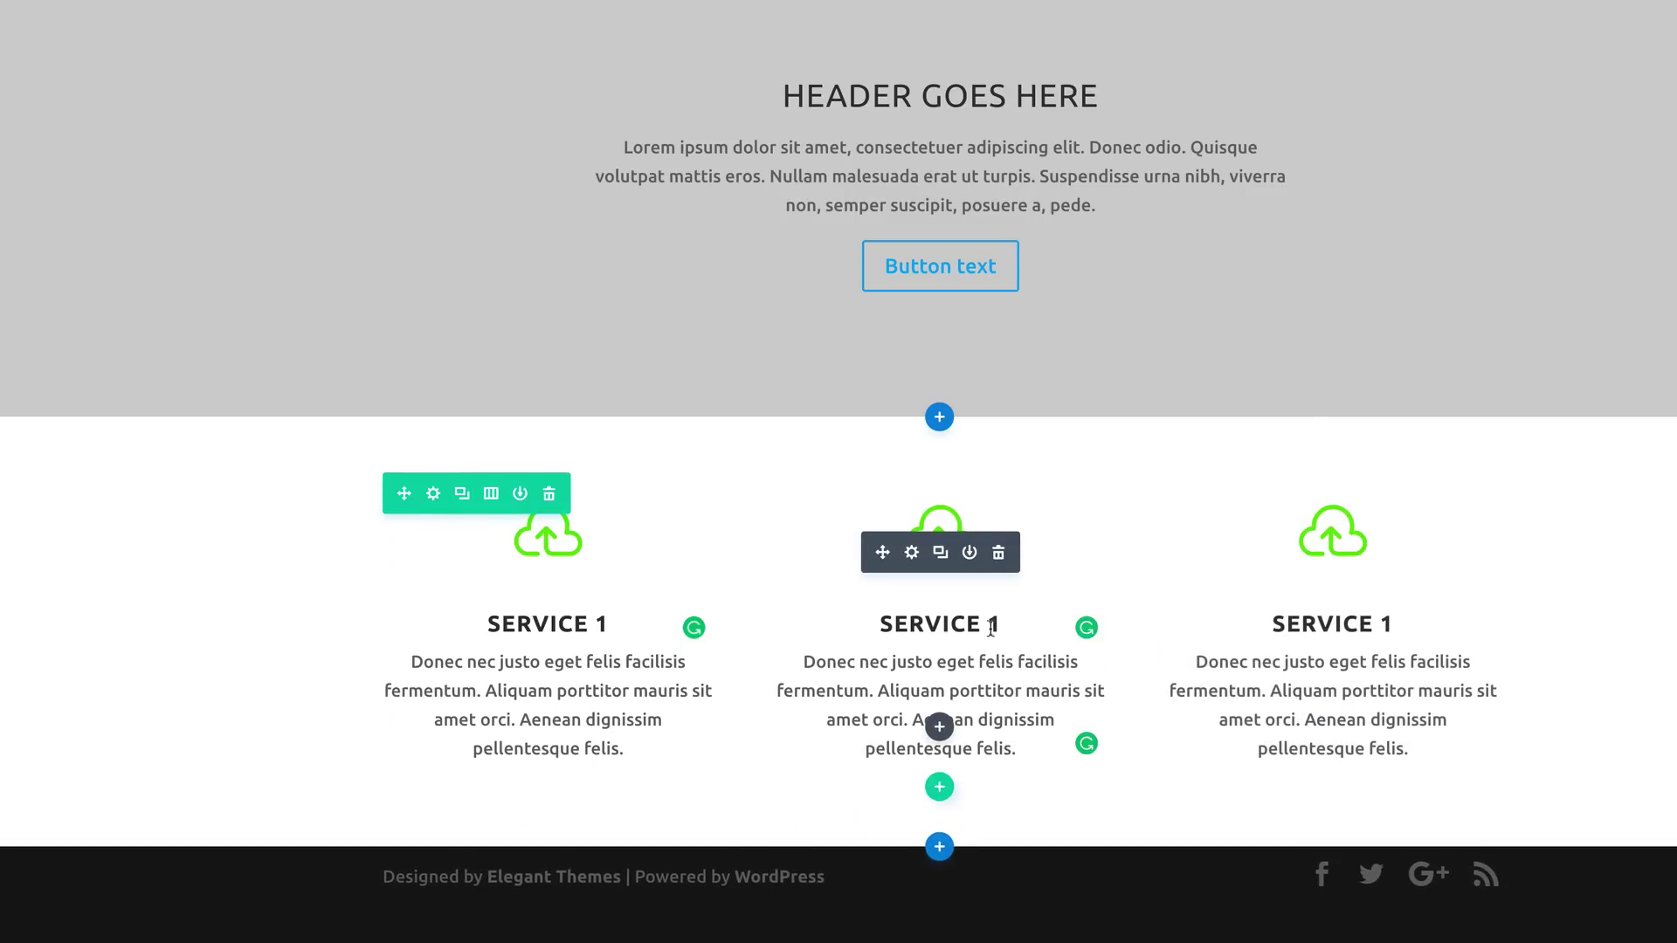
{"action": "left_click", "coordinate": [911, 553]}
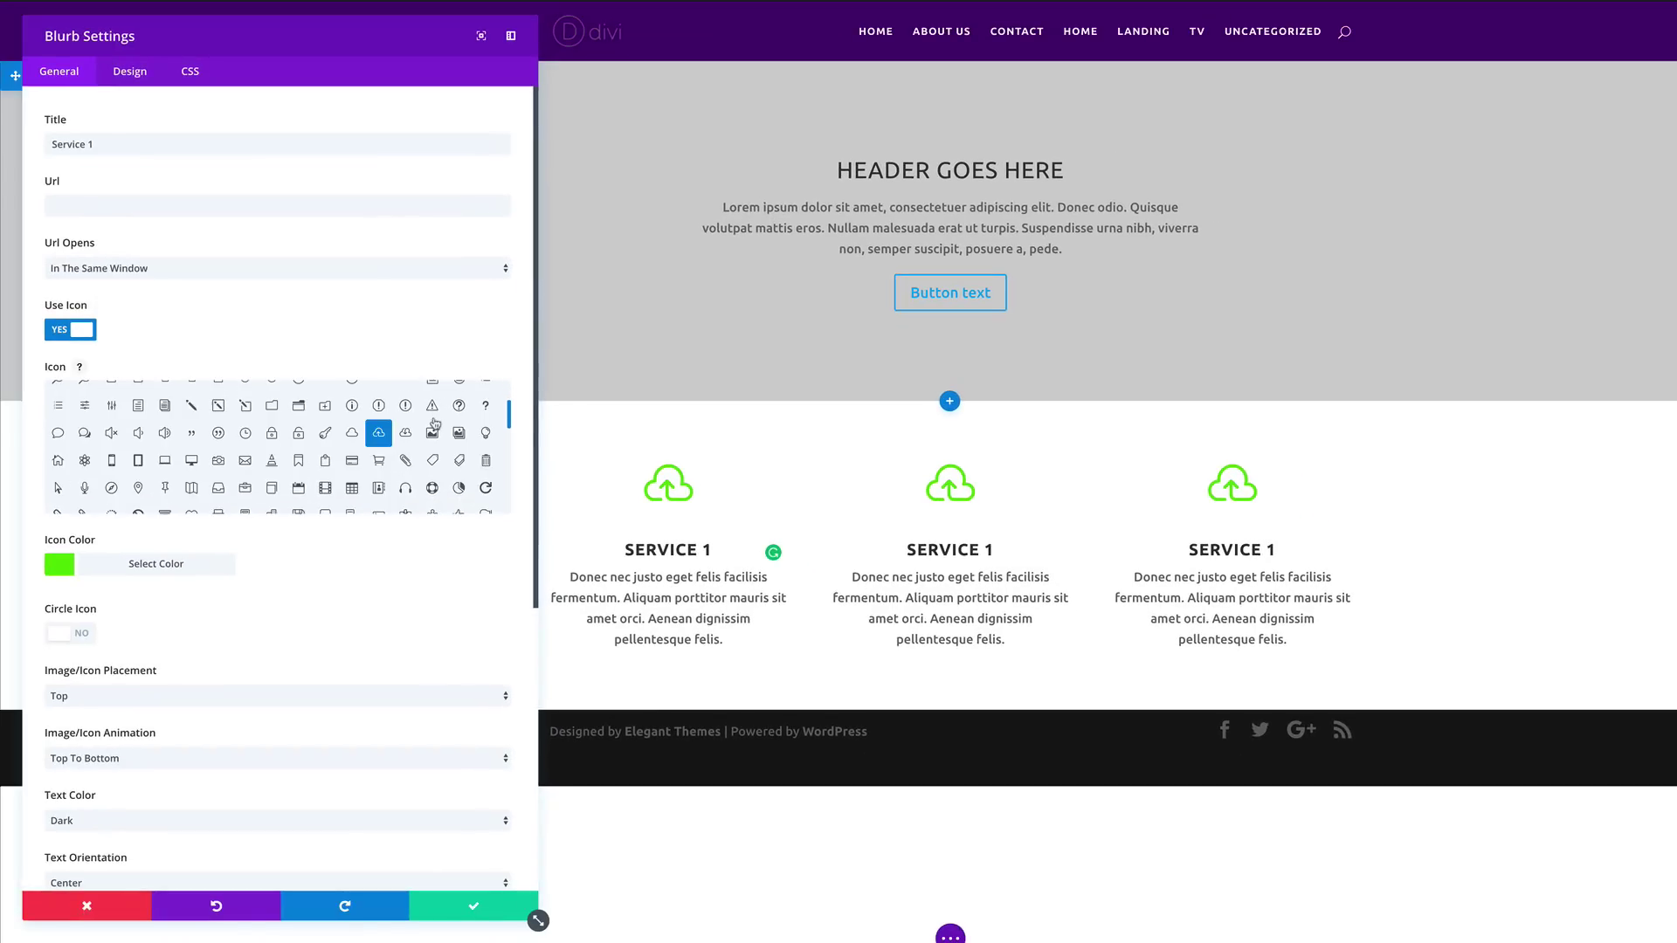
Step: Retitle the middle blurb 'Service 2' with a film-strip icon and save it
{"action": "scroll", "coordinate": [436, 424], "scroll_direction": "down", "scroll_amount": 1}
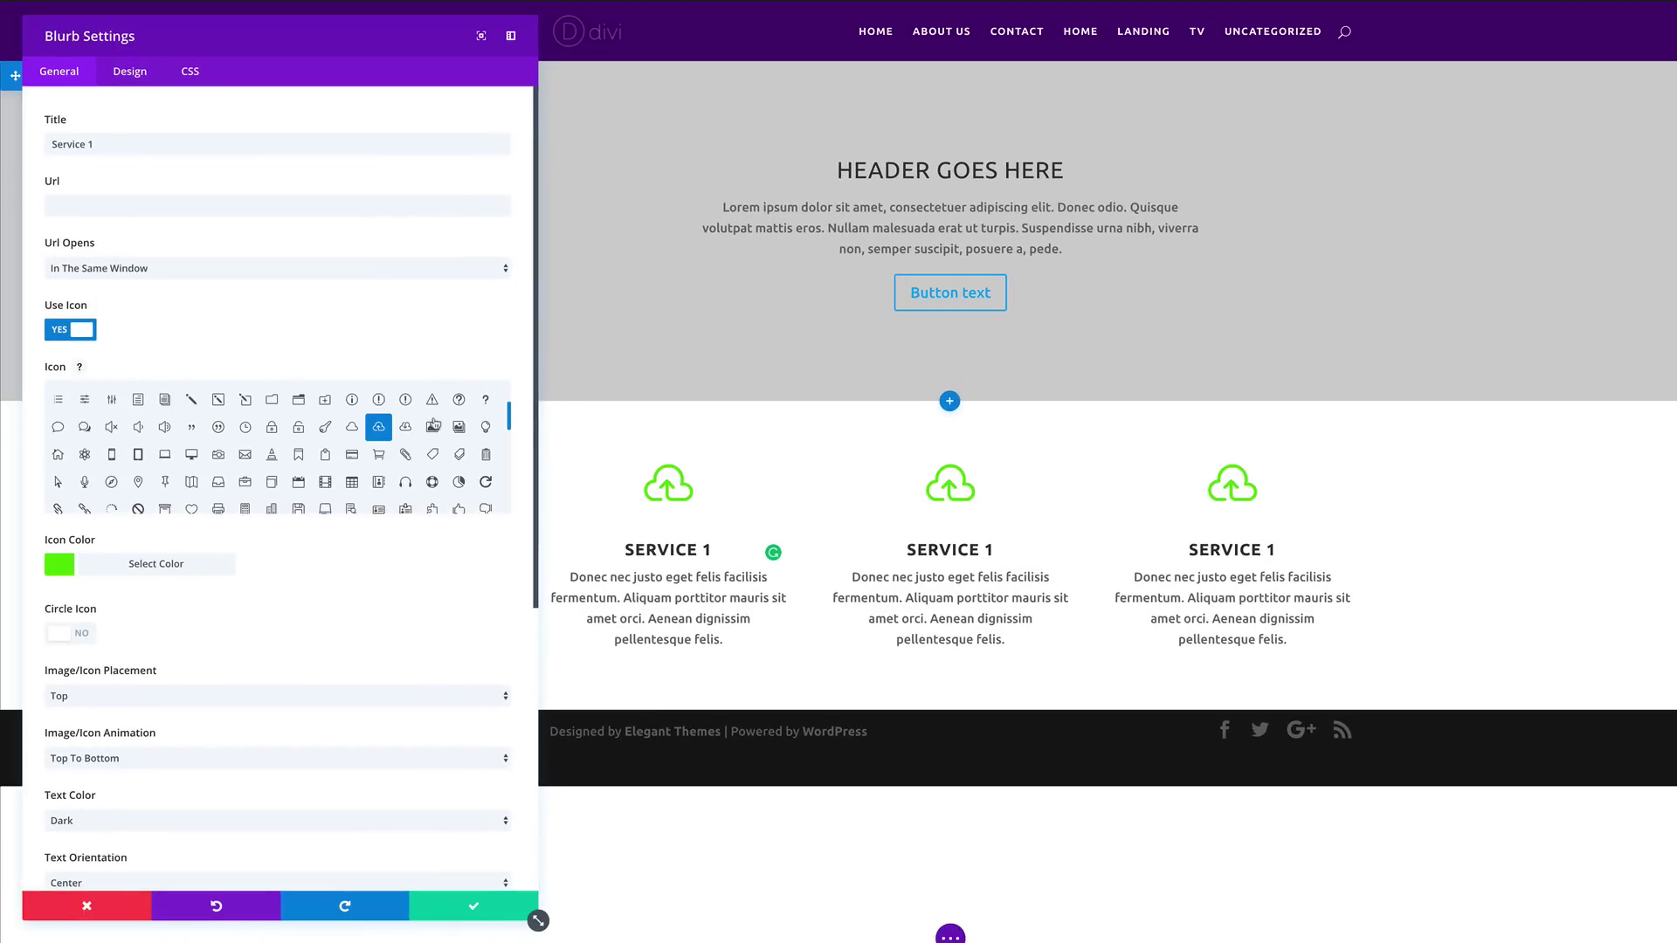
{"action": "left_click", "coordinate": [327, 480]}
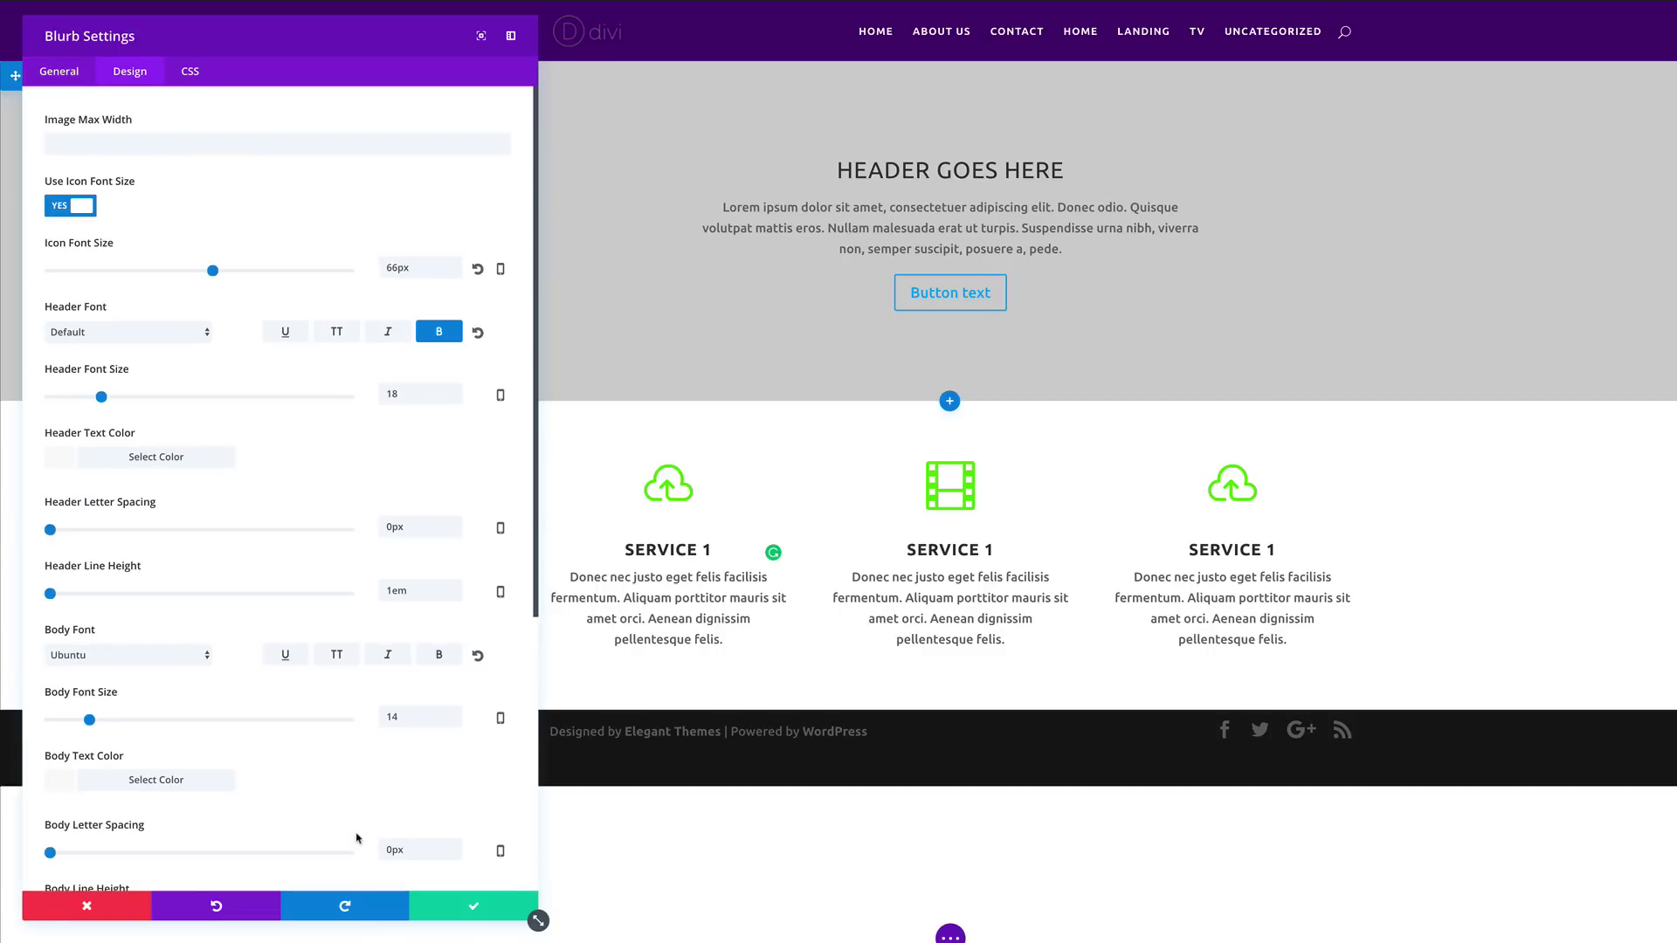
{"action": "left_click", "coordinate": [63, 73]}
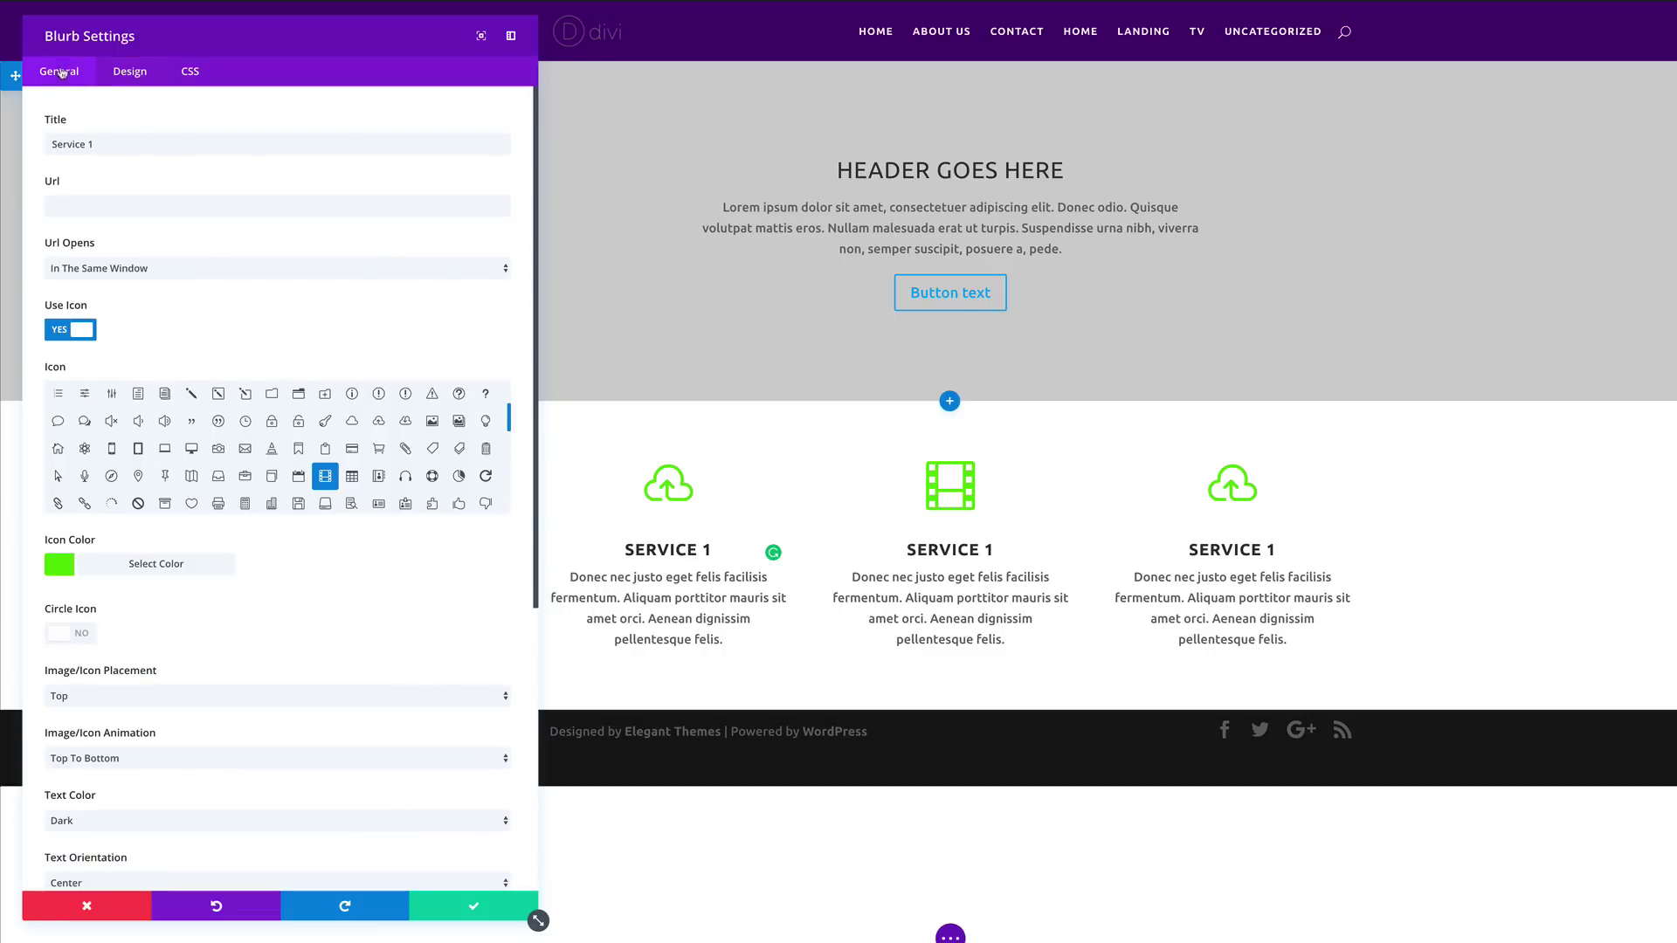
{"action": "left_click", "coordinate": [99, 145]}
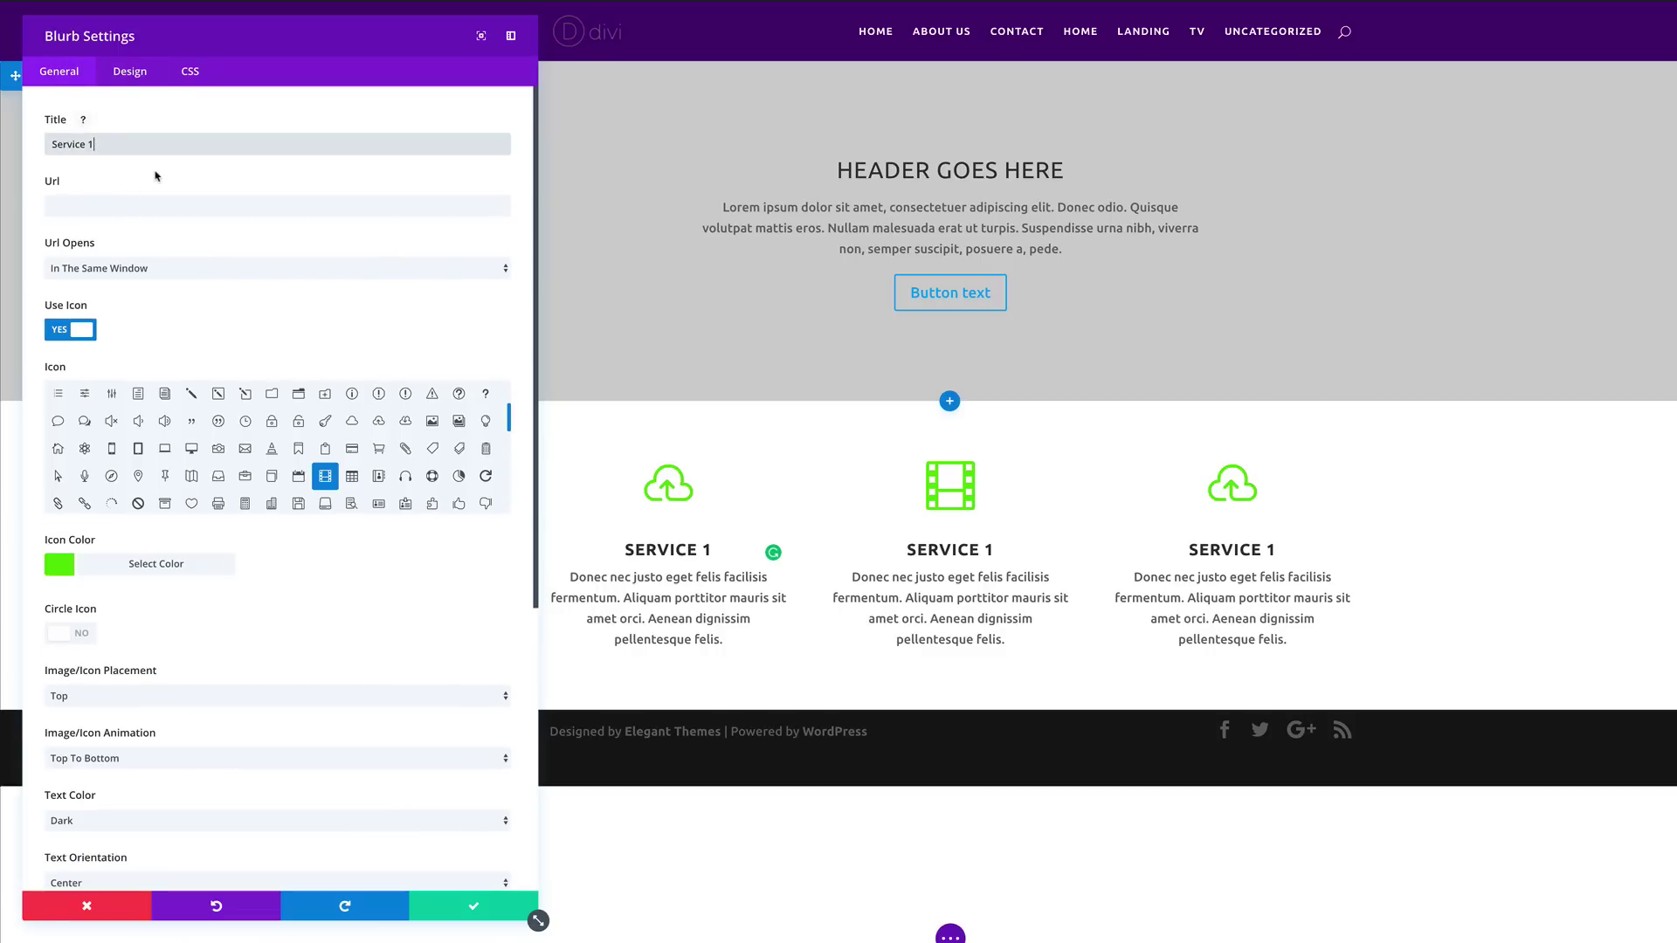
{"action": "key", "text": "BackSpace"}
{"action": "type", "text": "2"}
{"action": "left_click", "coordinate": [475, 908]}
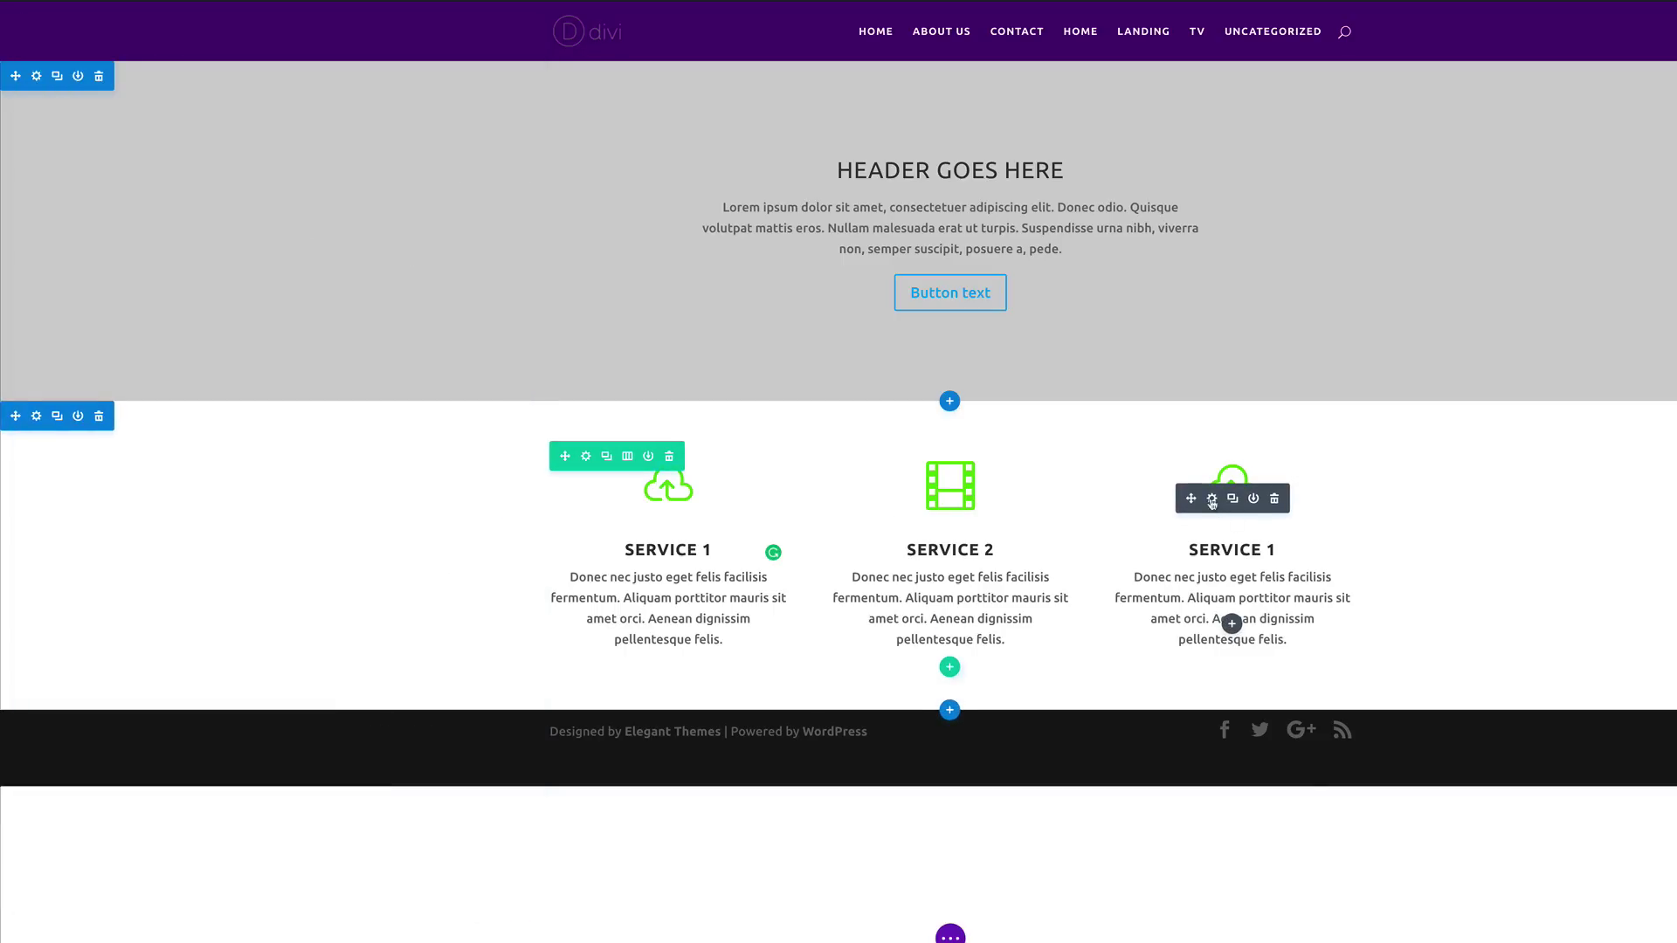
Step: Retitle the right blurb 'Service 3' with a globe icon and save it
{"action": "left_click", "coordinate": [1213, 499]}
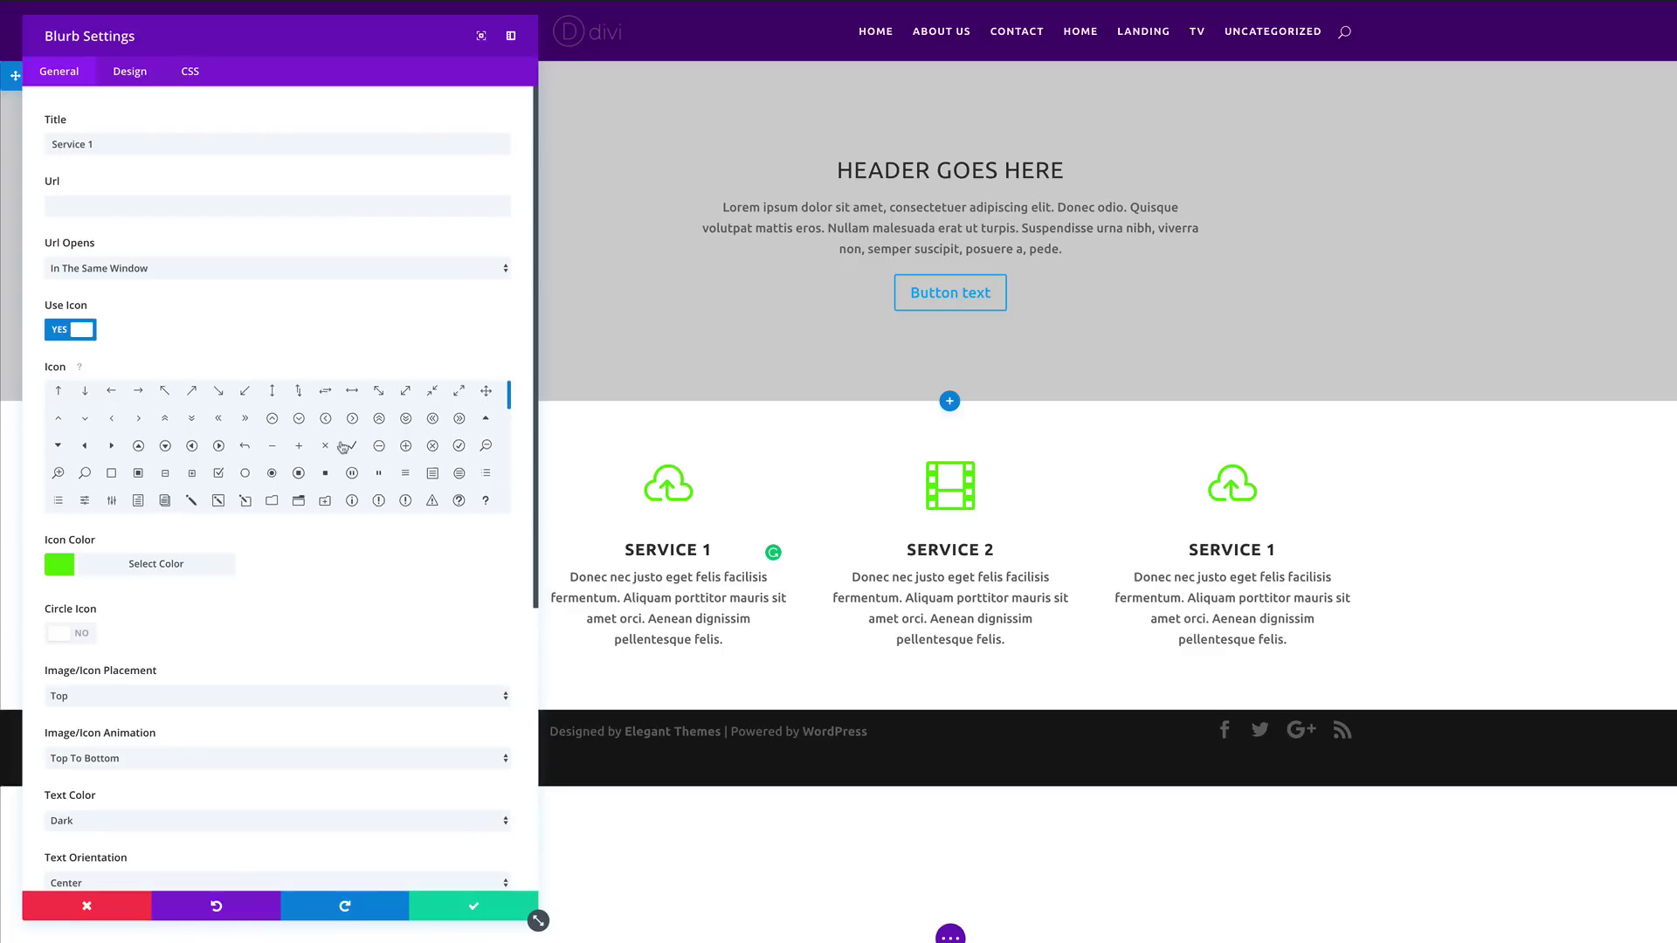
{"action": "scroll", "coordinate": [343, 447], "scroll_direction": "down", "scroll_amount": 2}
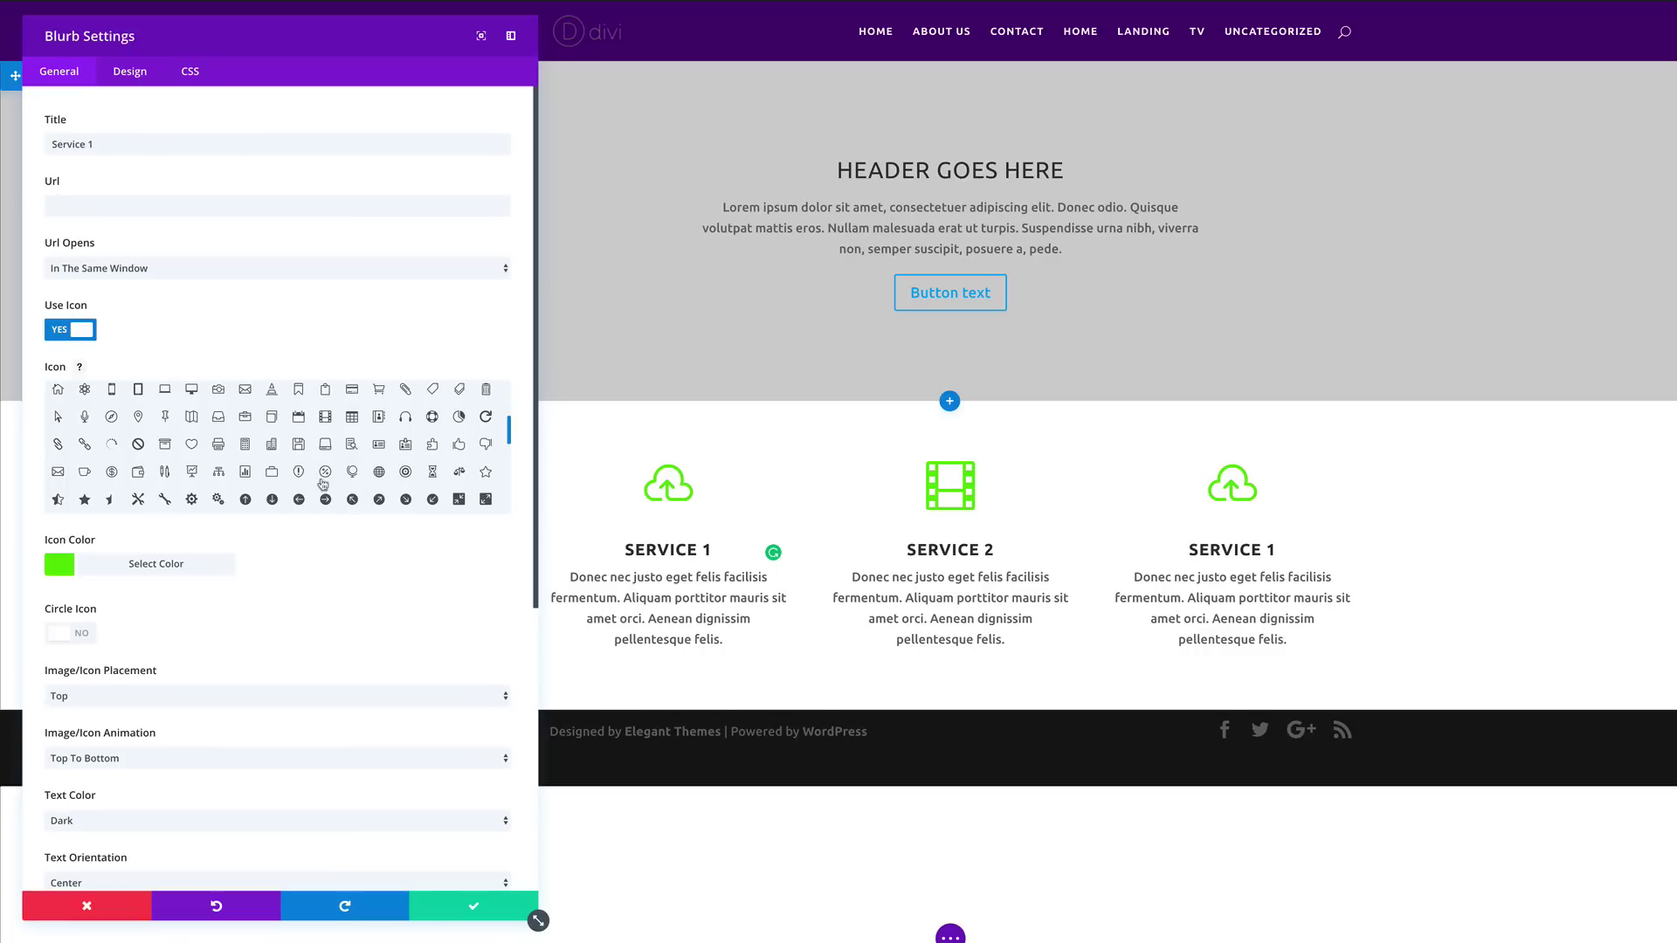
{"action": "left_click", "coordinate": [379, 472]}
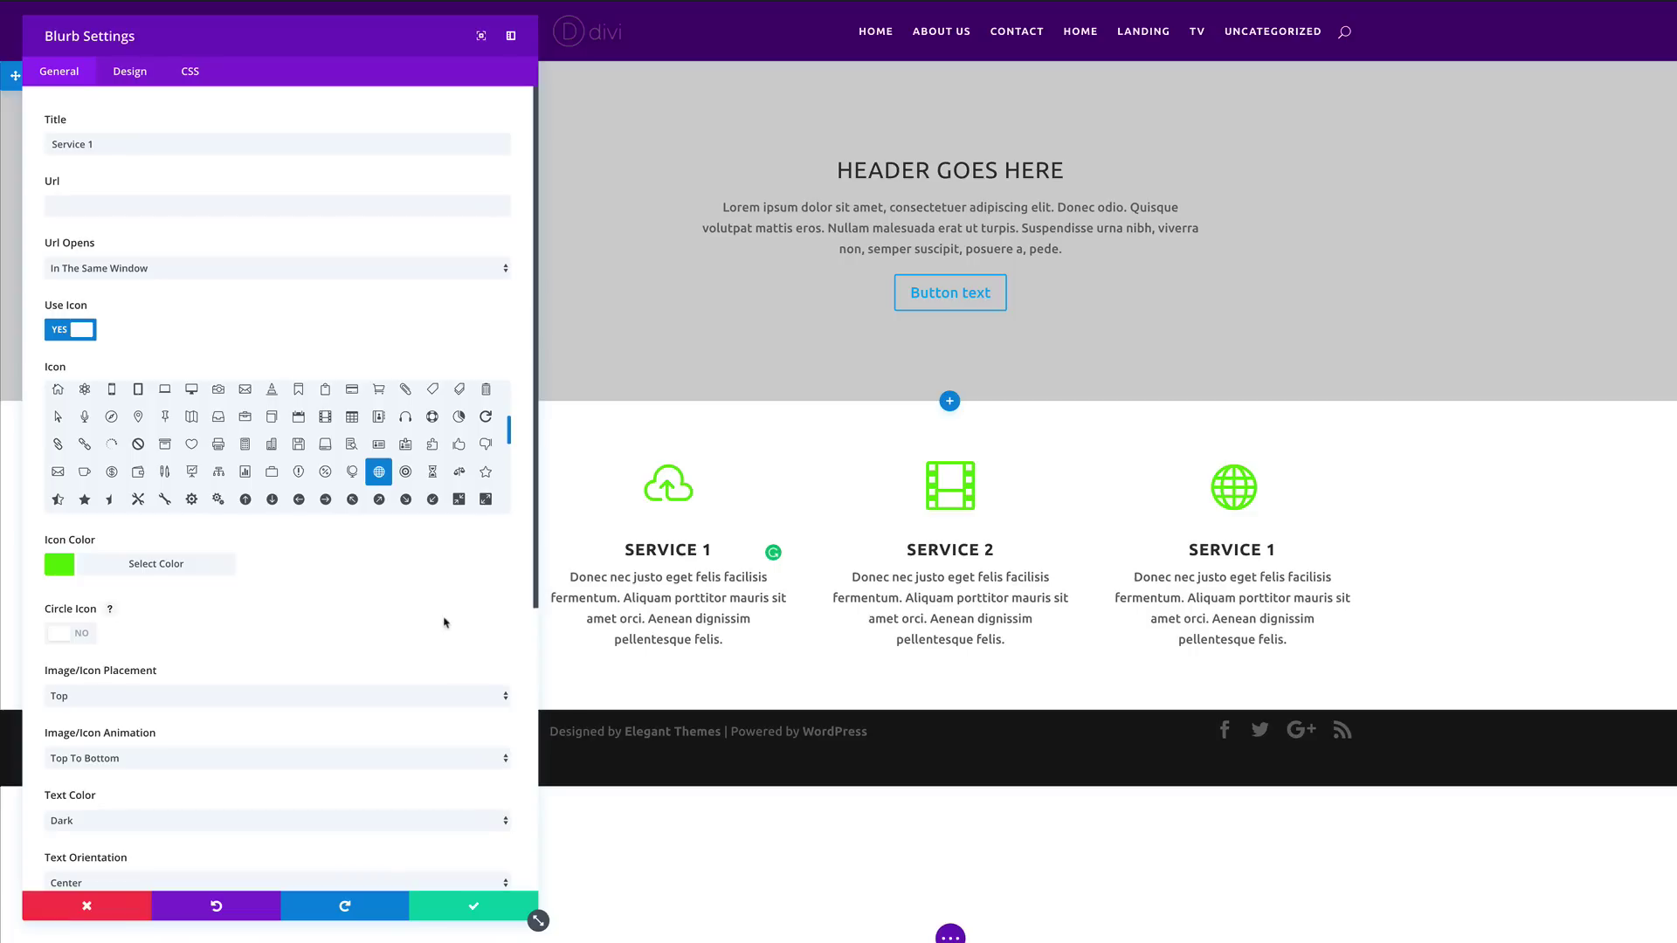
{"action": "left_click", "coordinate": [105, 143]}
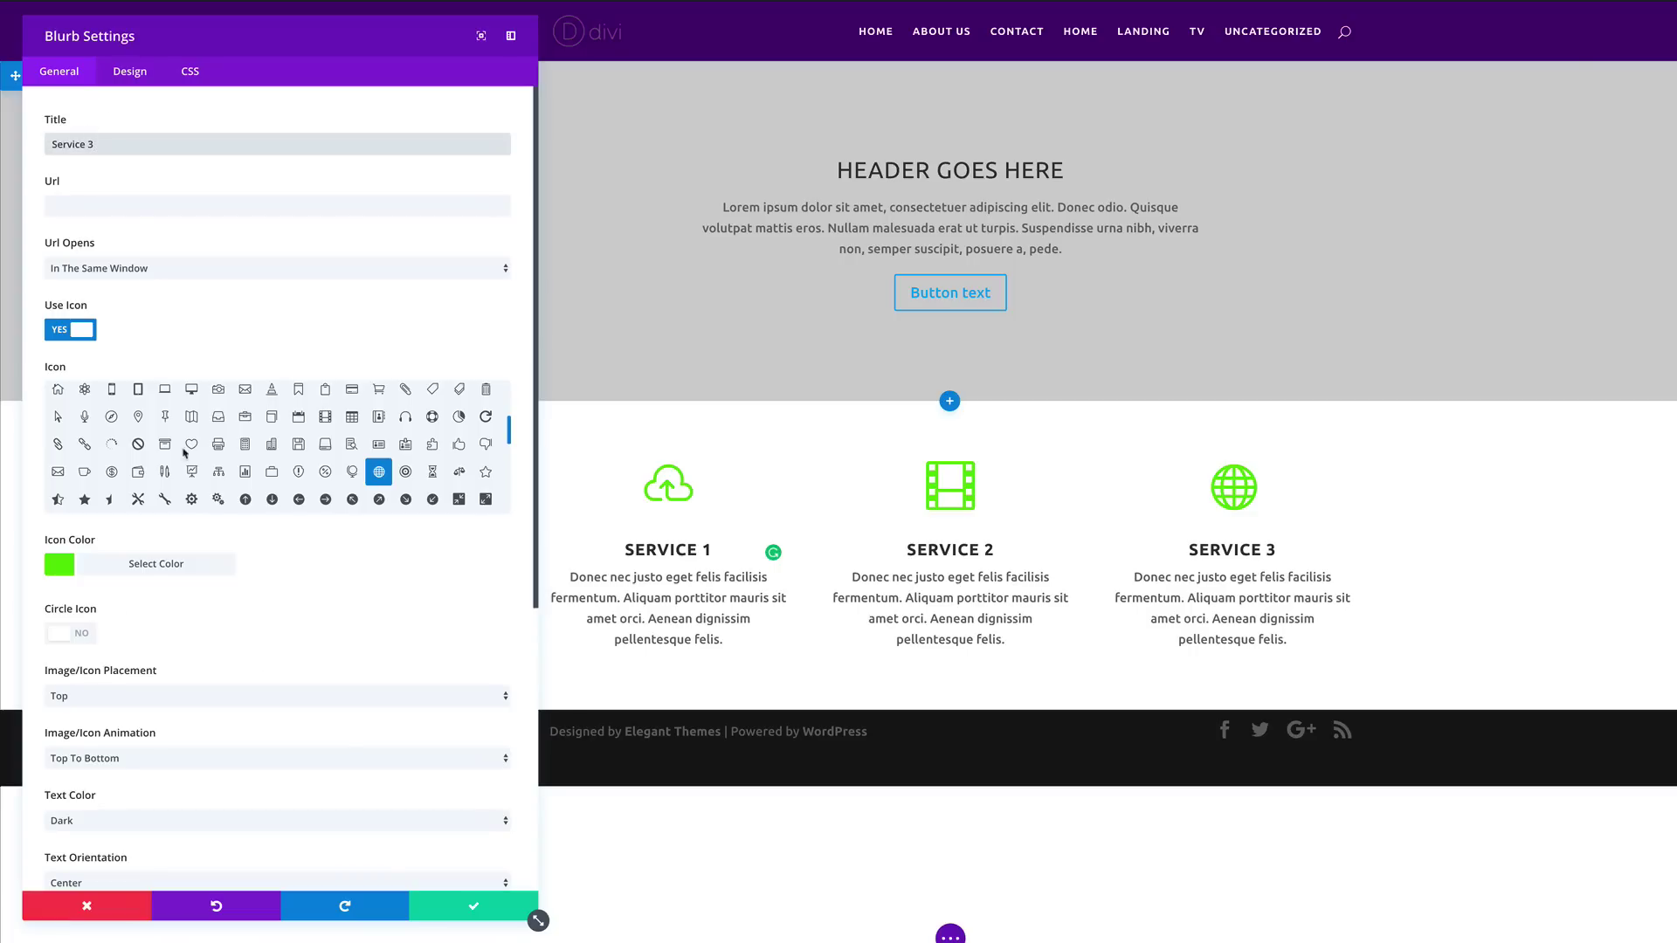
{"action": "type", "text": "3"}
{"action": "left_click", "coordinate": [475, 909]}
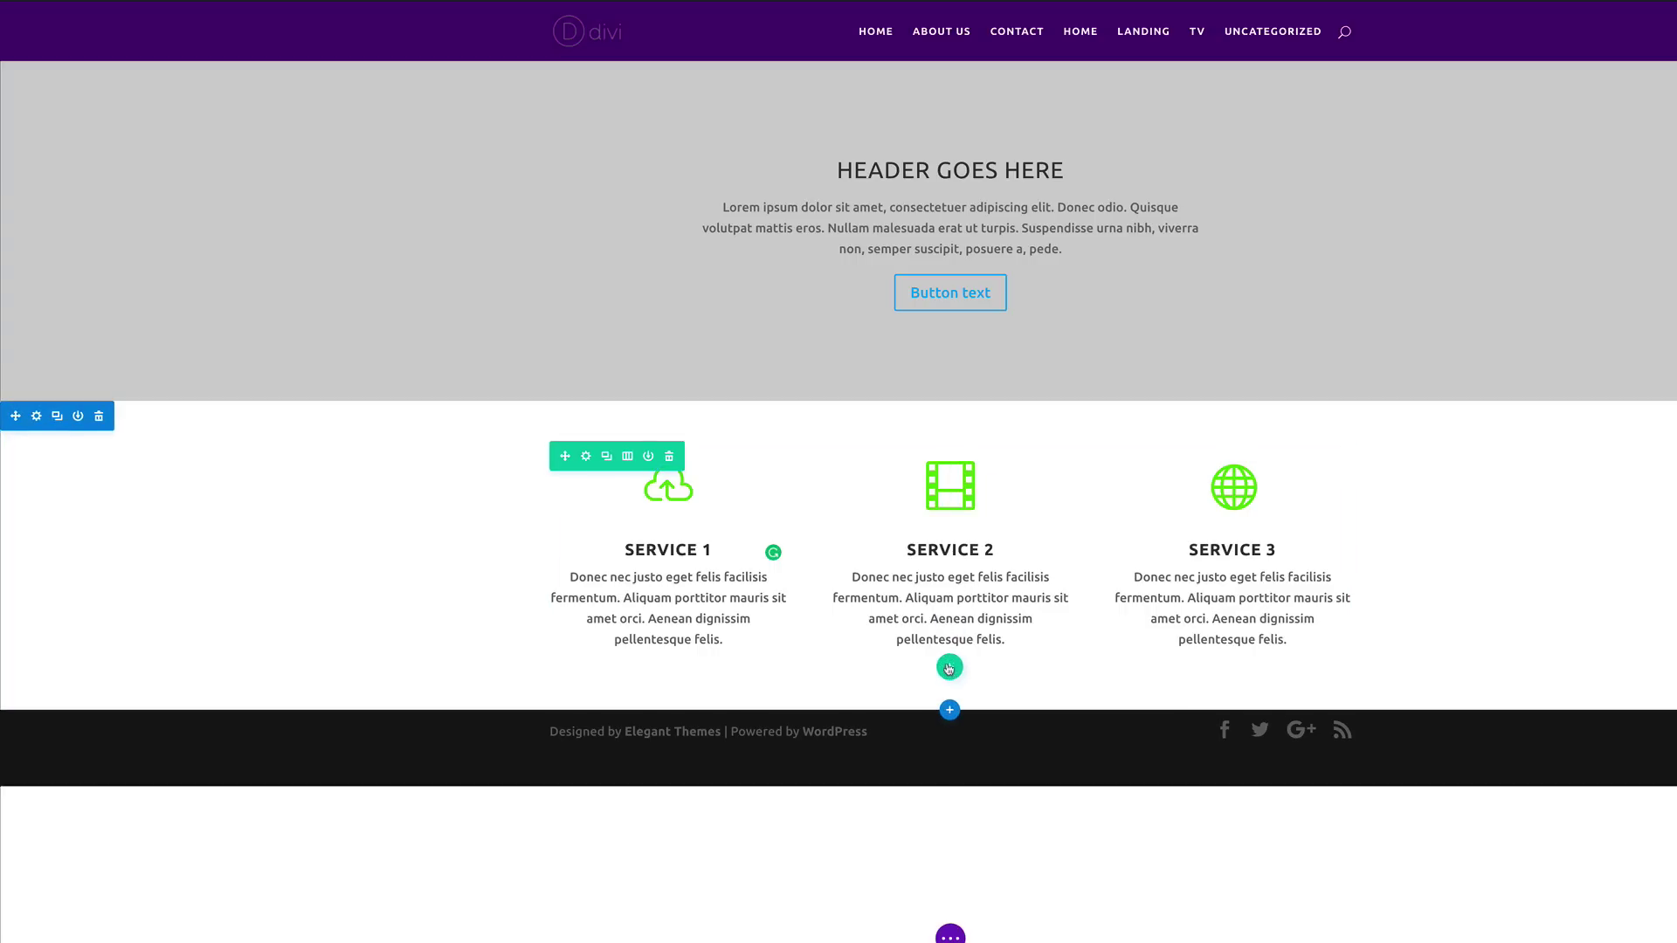
Step: Add a centred 'Our Services' h1 text module in a full-width row above the service blurbs
{"action": "left_click", "coordinate": [950, 666]}
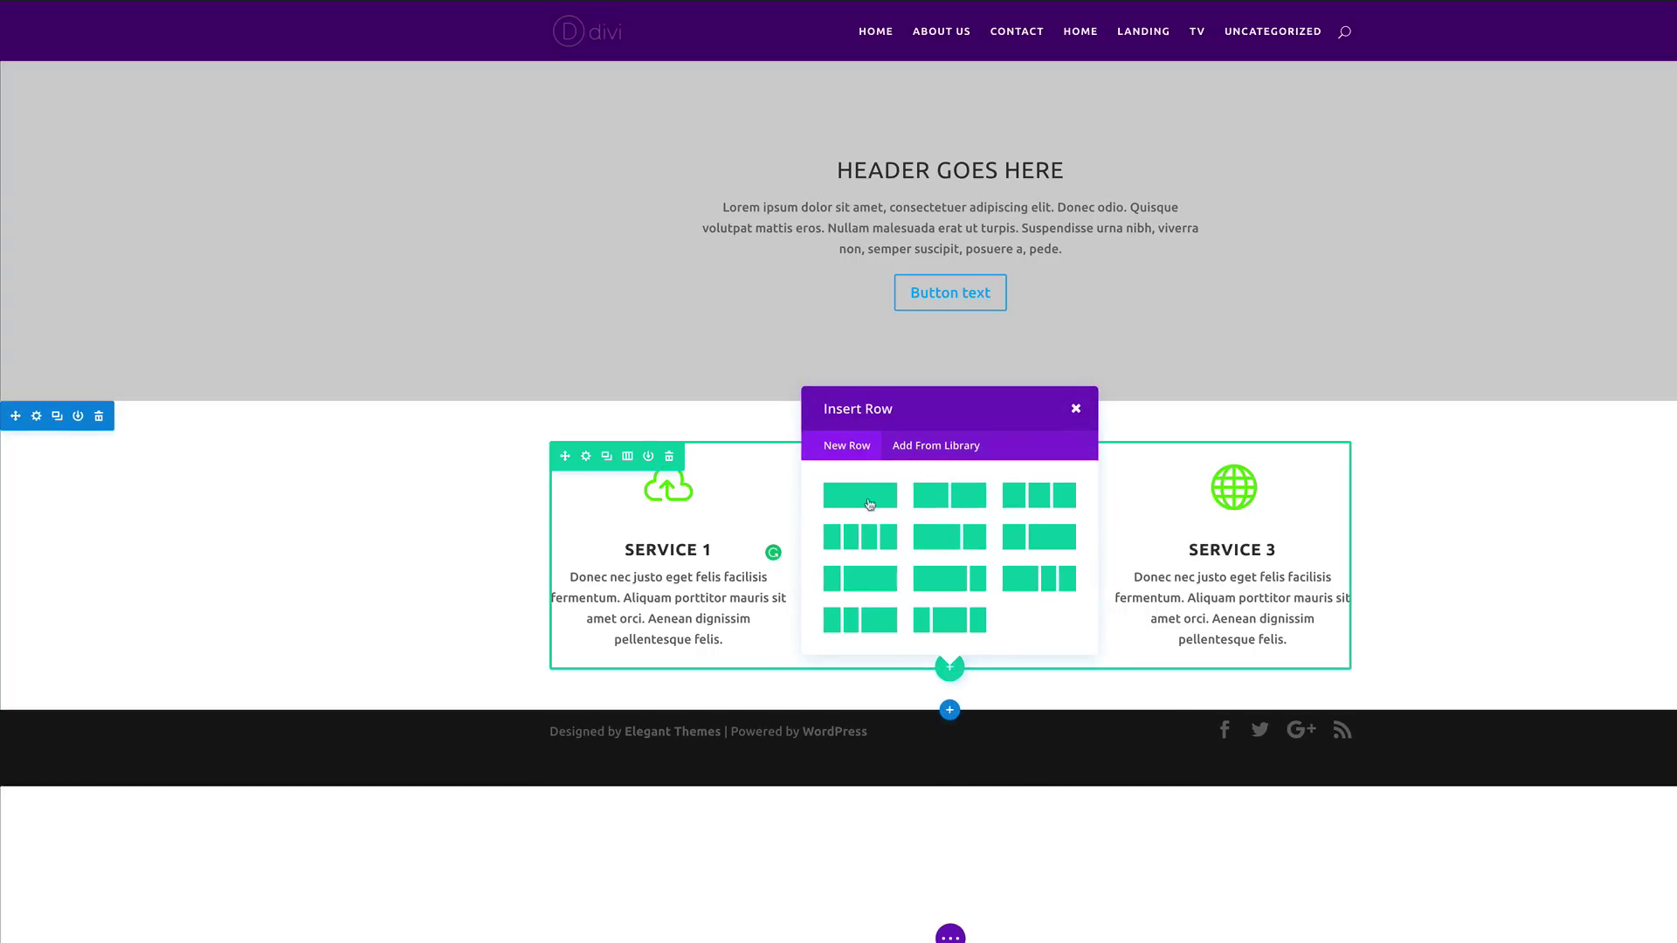
{"action": "left_click", "coordinate": [869, 495]}
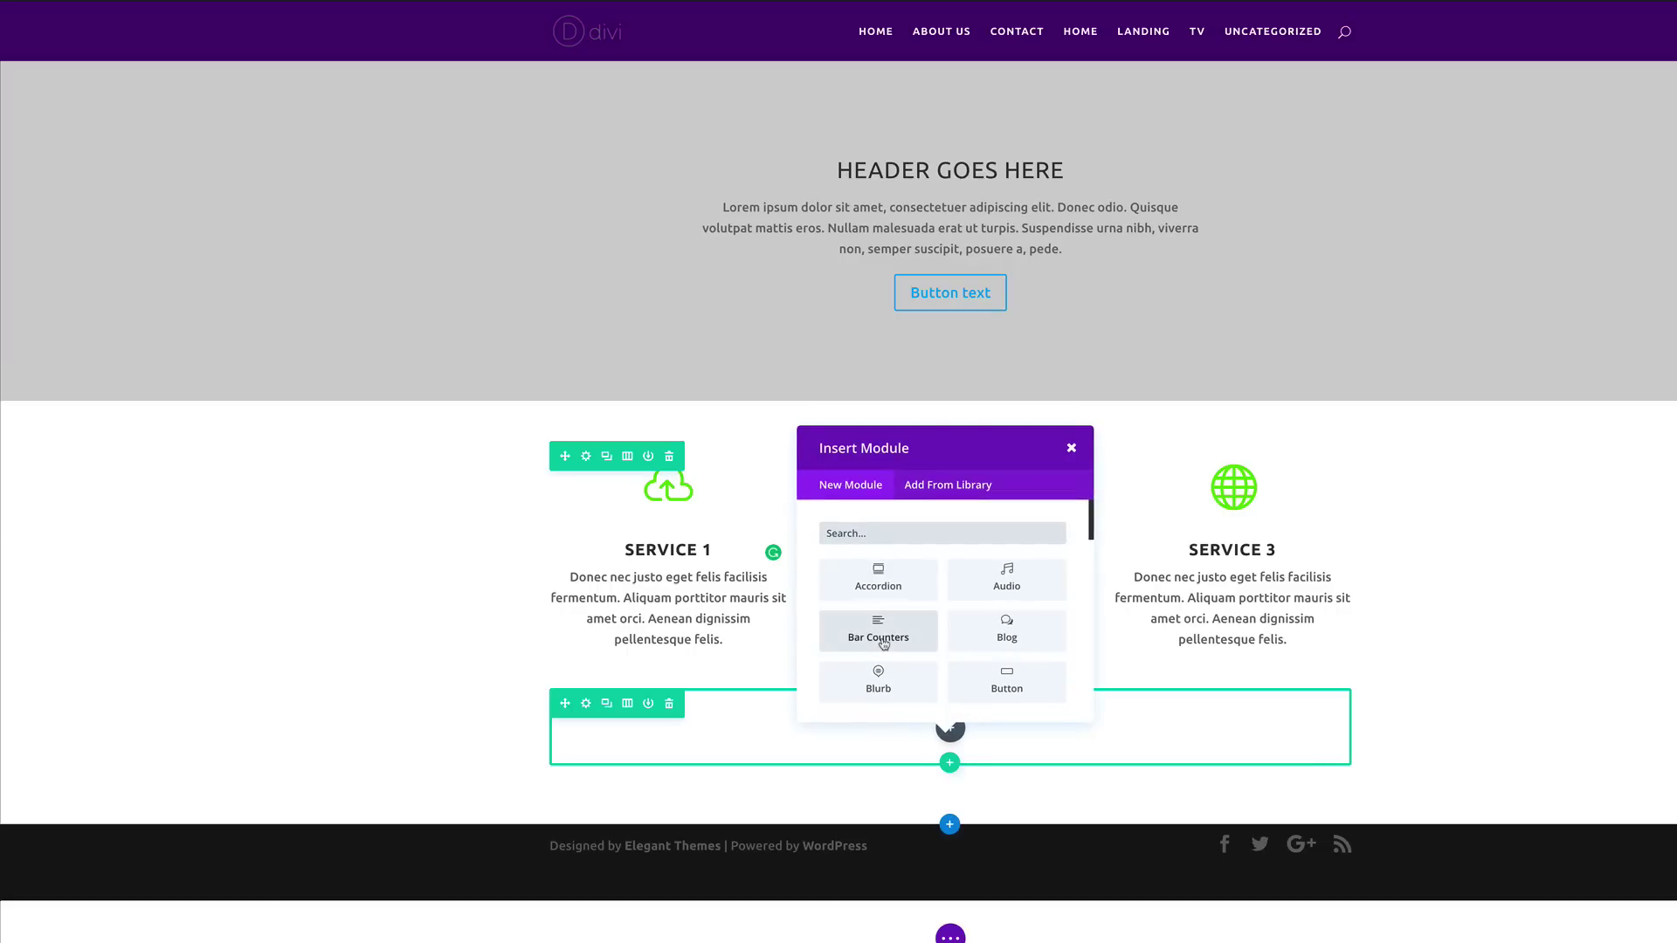
{"action": "scroll", "coordinate": [884, 644], "scroll_direction": "down", "scroll_amount": 10}
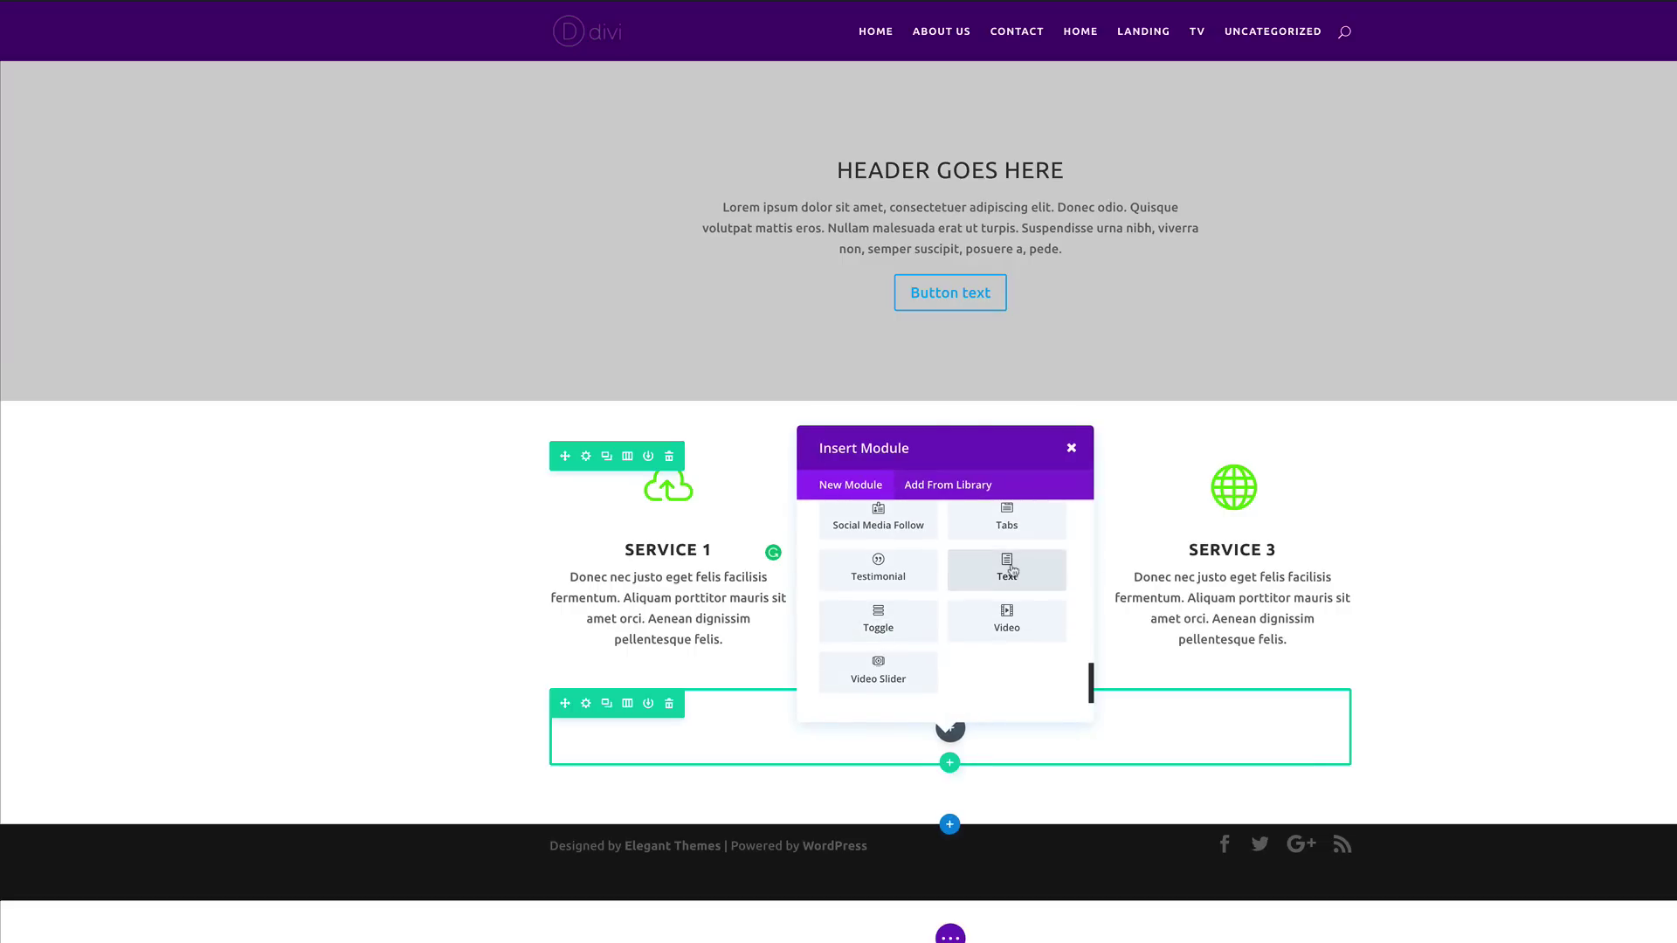
{"action": "left_click", "coordinate": [1007, 569]}
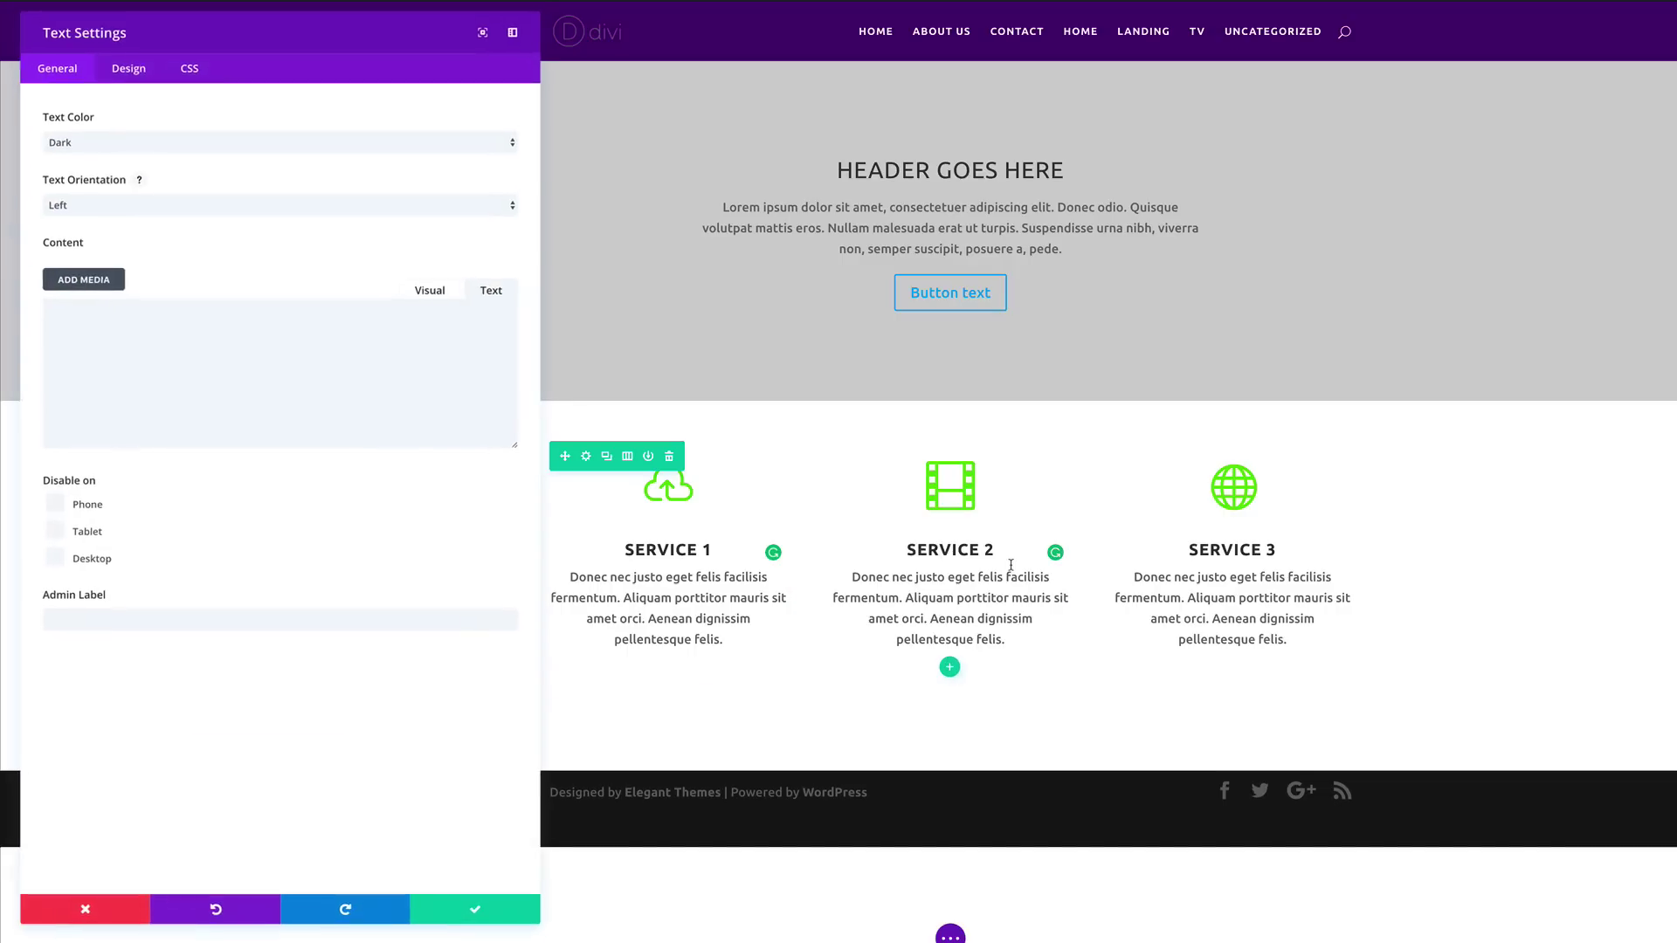
{"action": "left_click", "coordinate": [149, 342]}
{"action": "type", "text": "Our Services</h1>"}
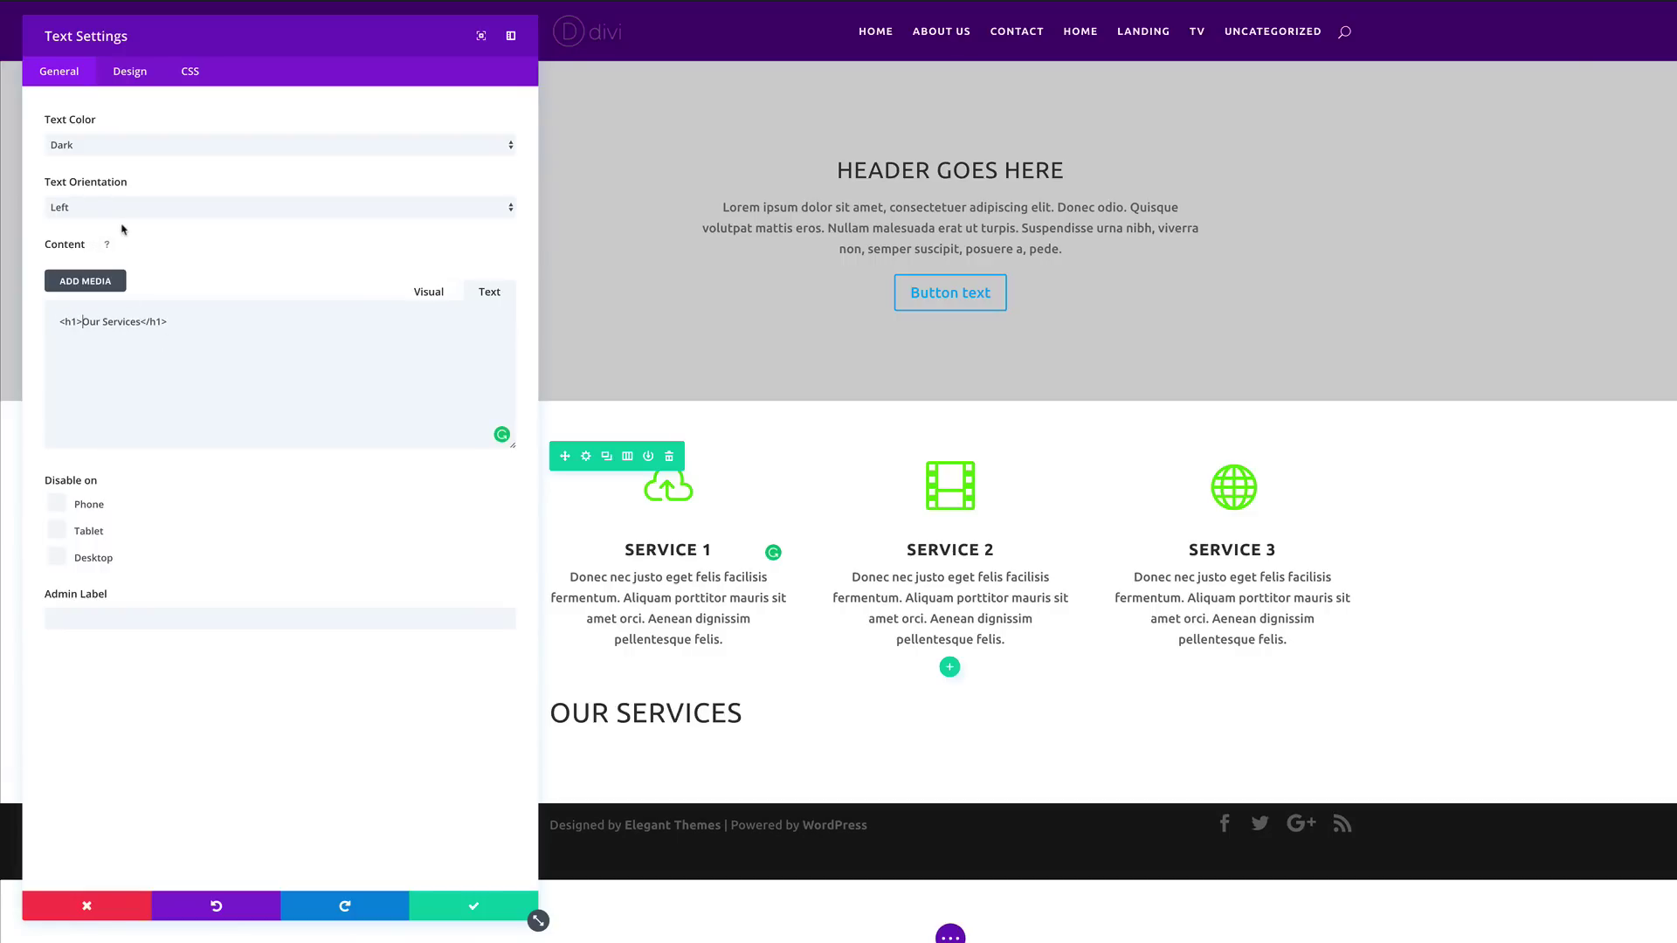
{"action": "left_click", "coordinate": [122, 209]}
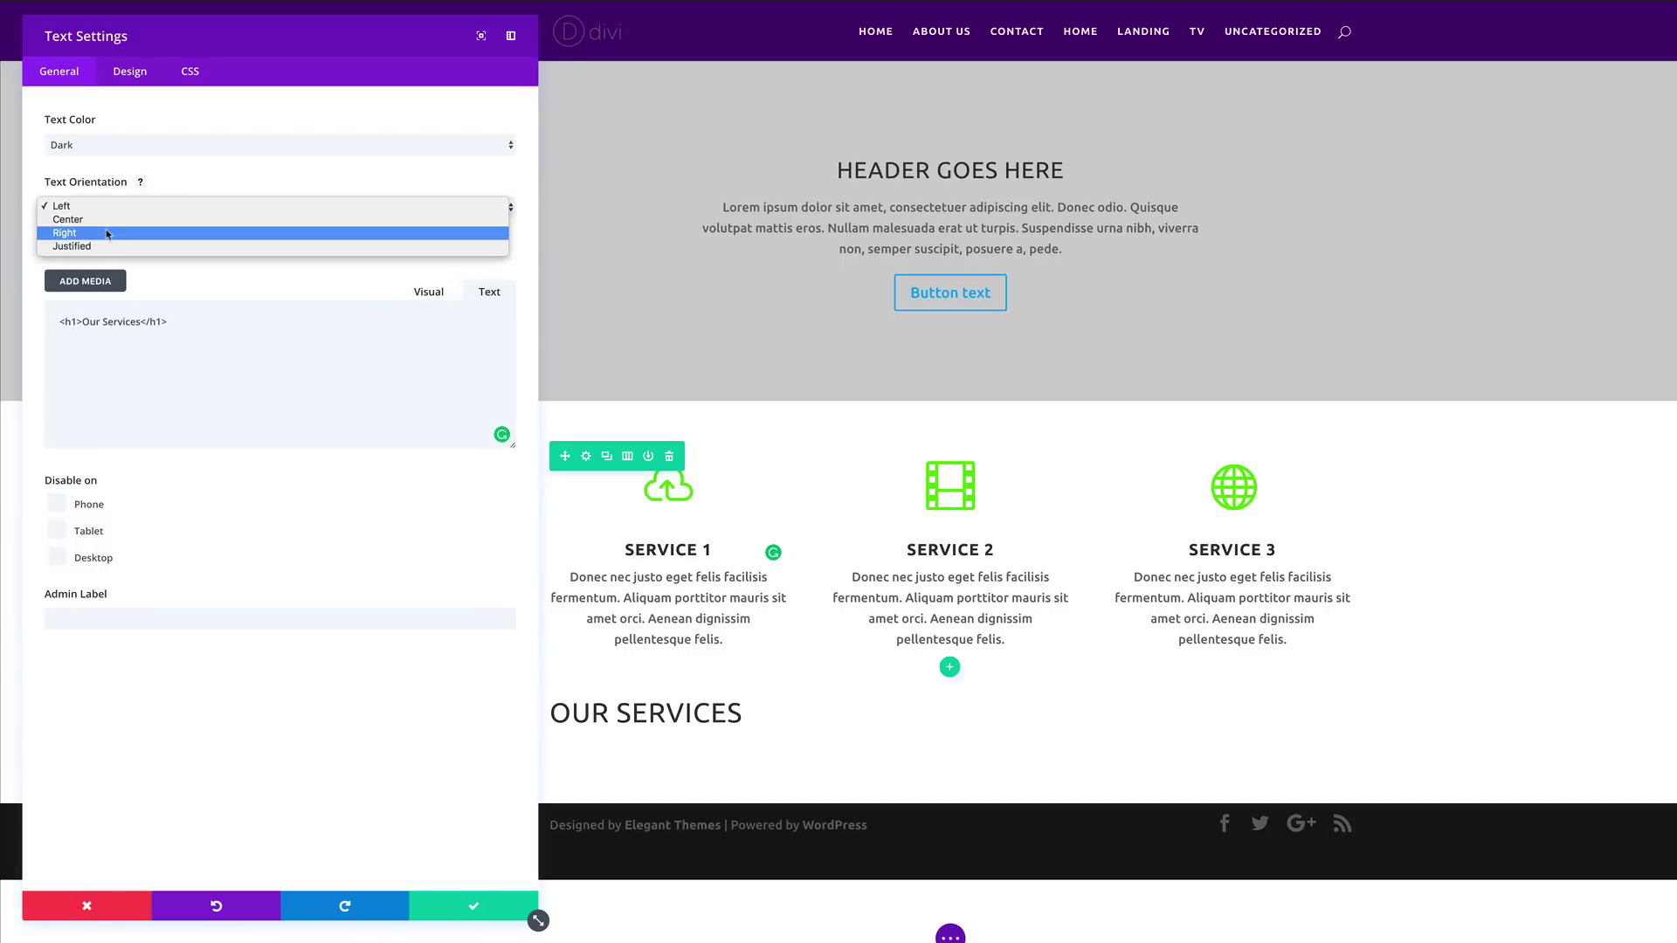
{"action": "left_click", "coordinate": [86, 226]}
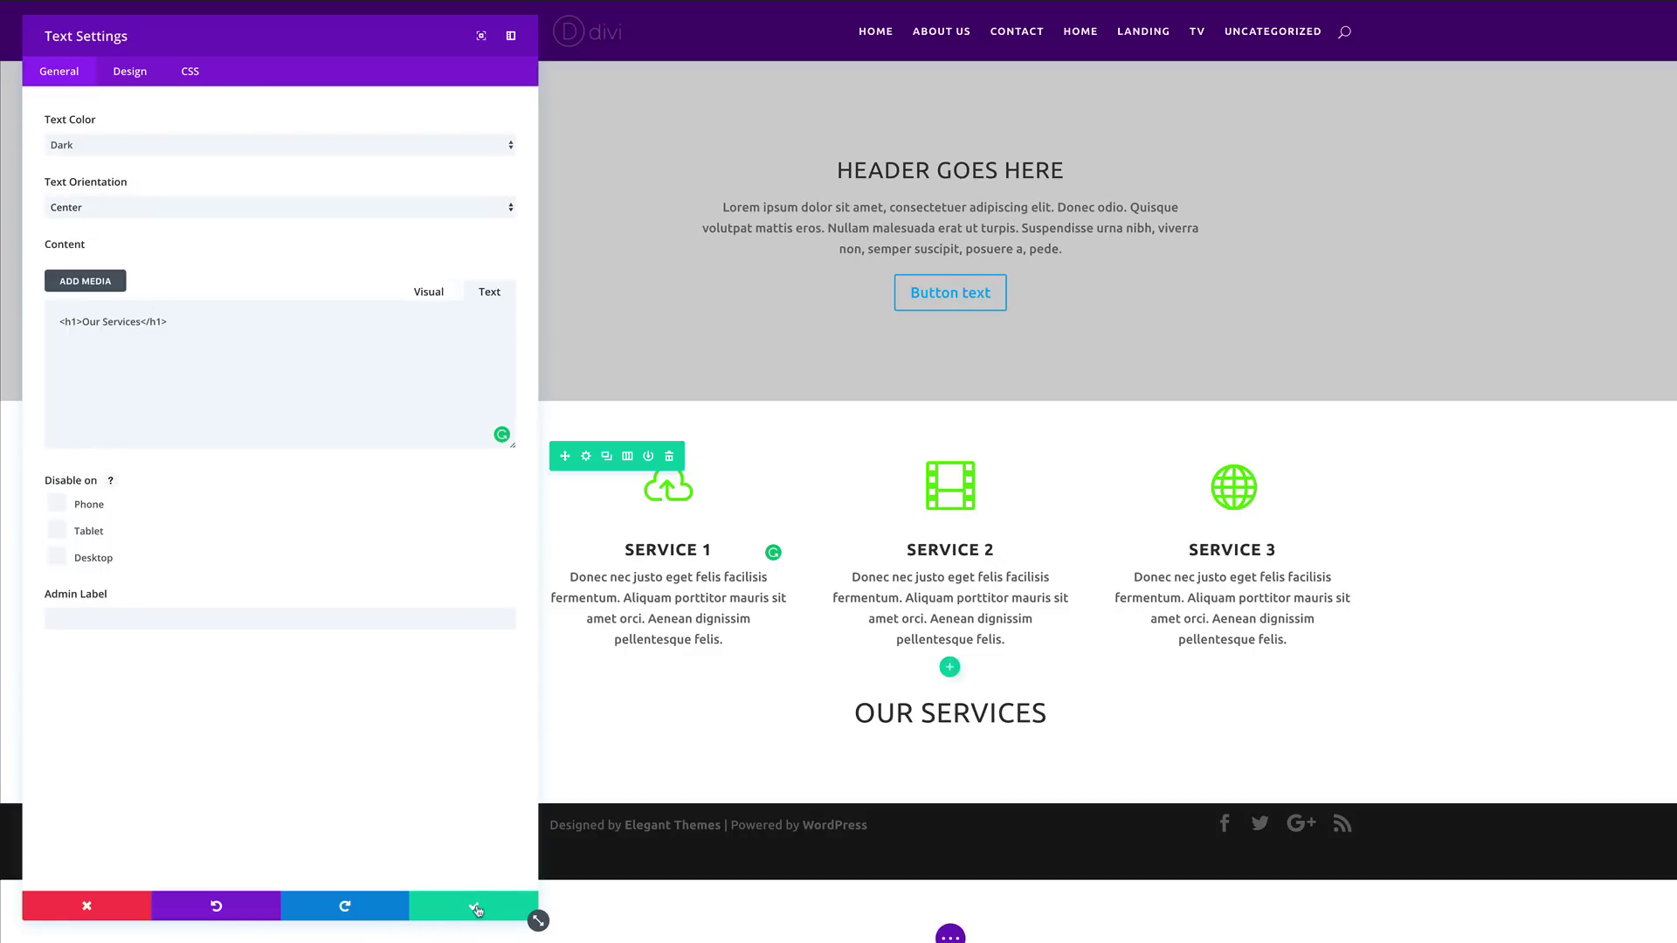
{"action": "left_click", "coordinate": [477, 911]}
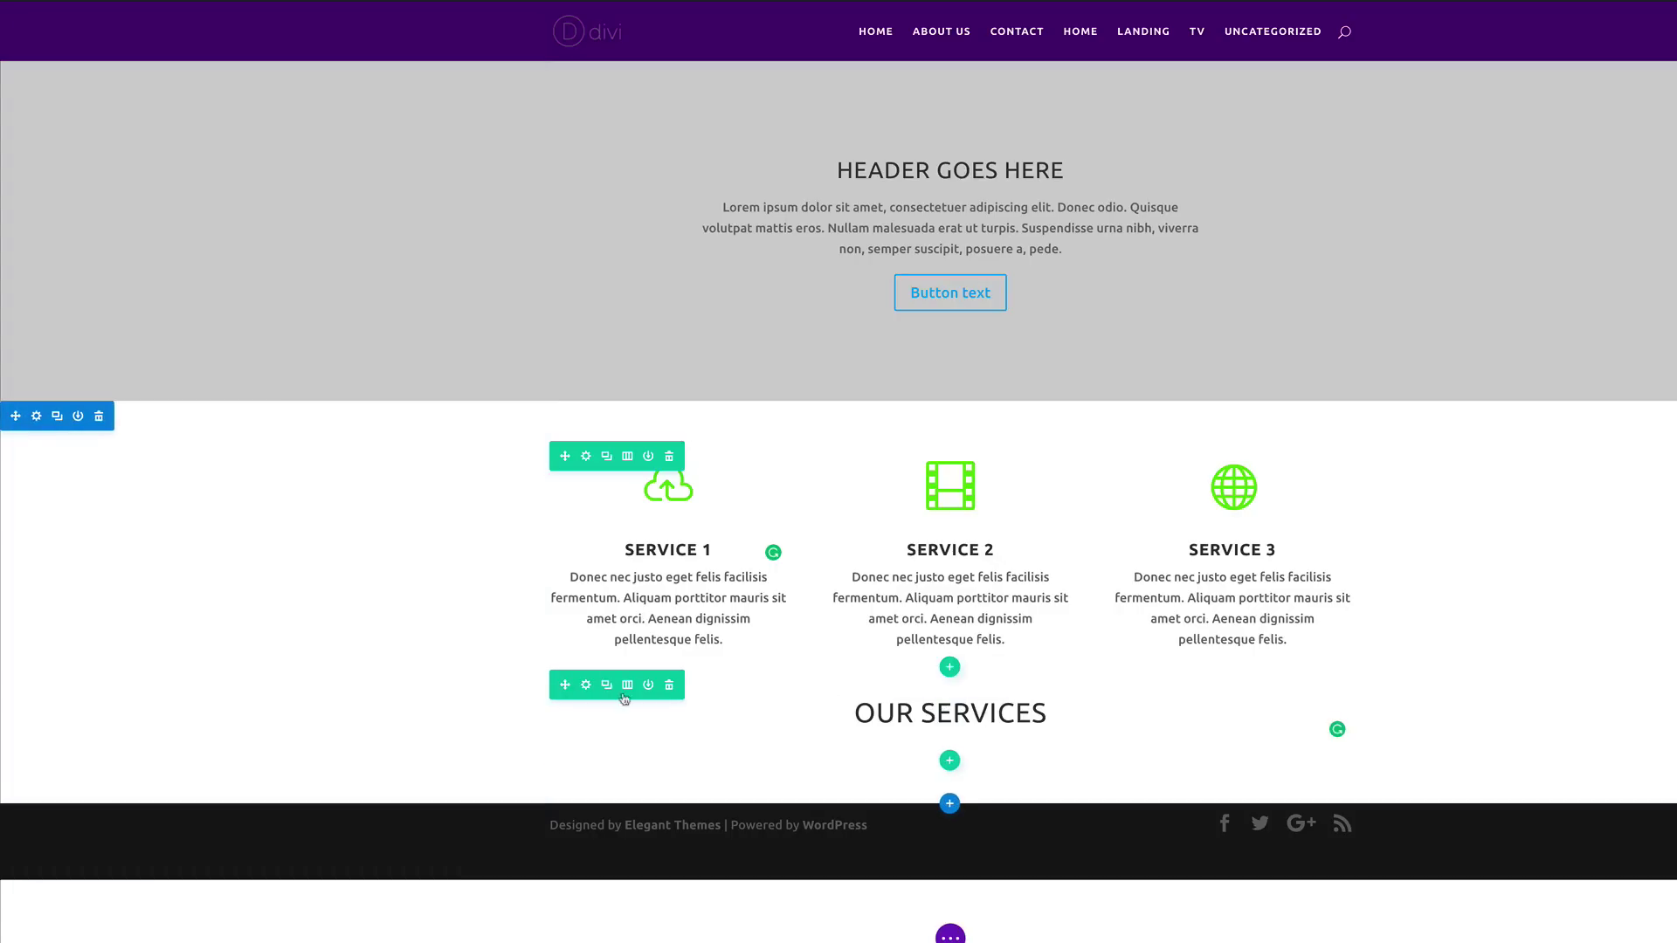
{"action": "left_click_drag", "start_coordinate": [565, 685], "coordinate": [591, 477]}
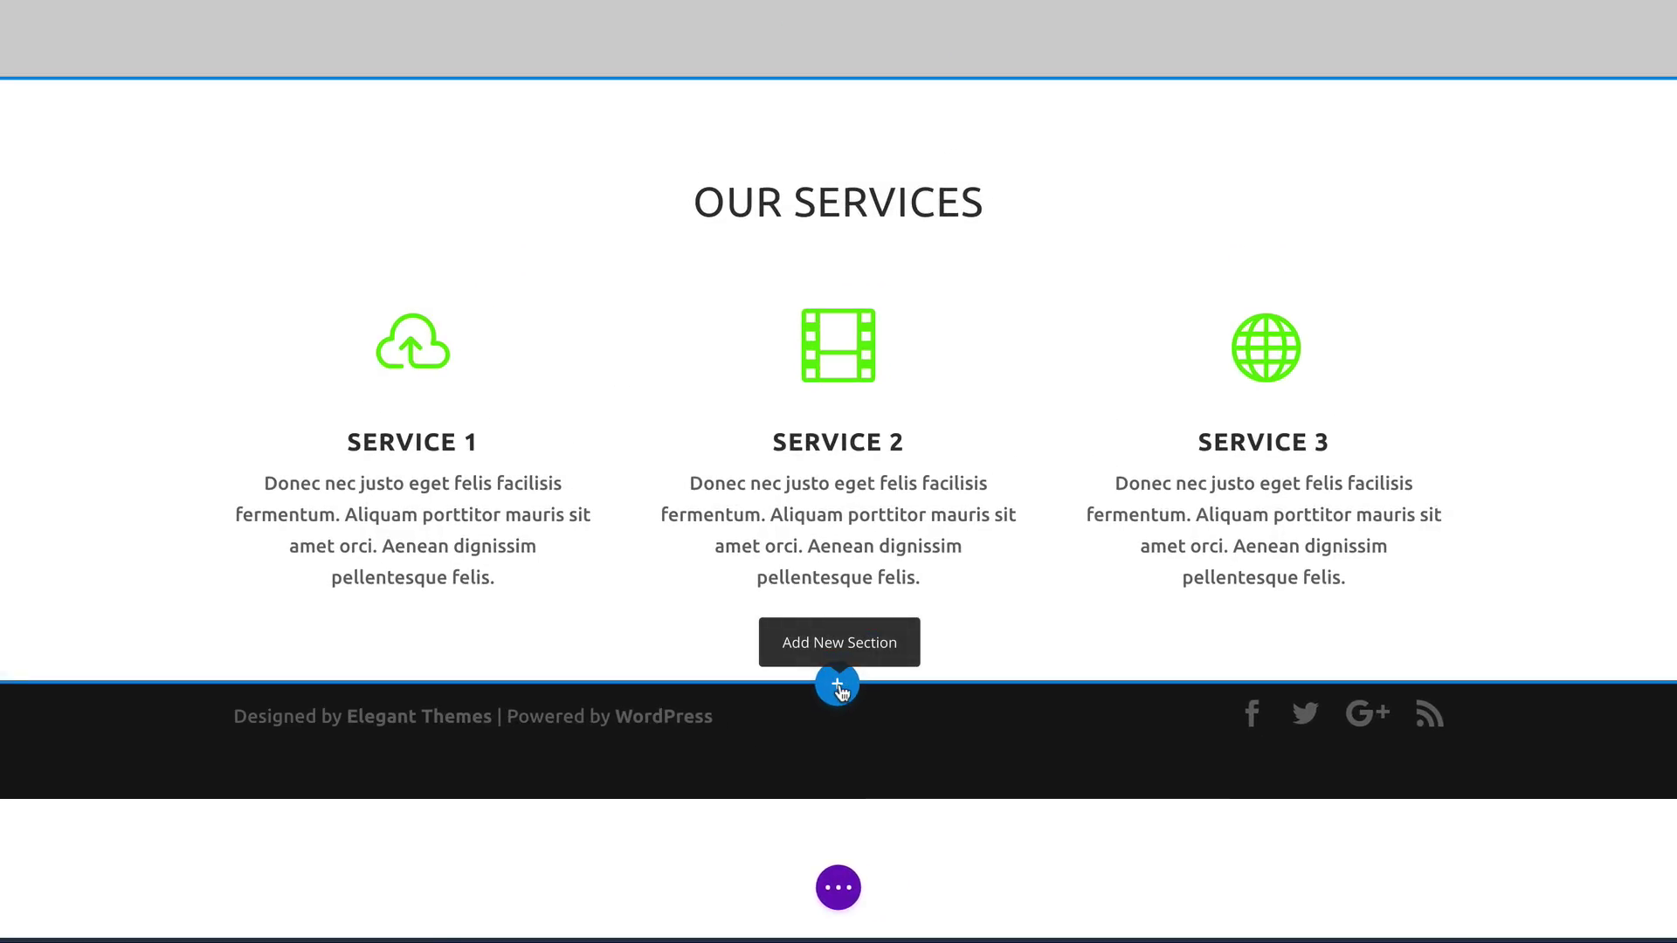
Step: Add a regular section with a single-column row below the services
{"action": "left_click", "coordinate": [839, 686]}
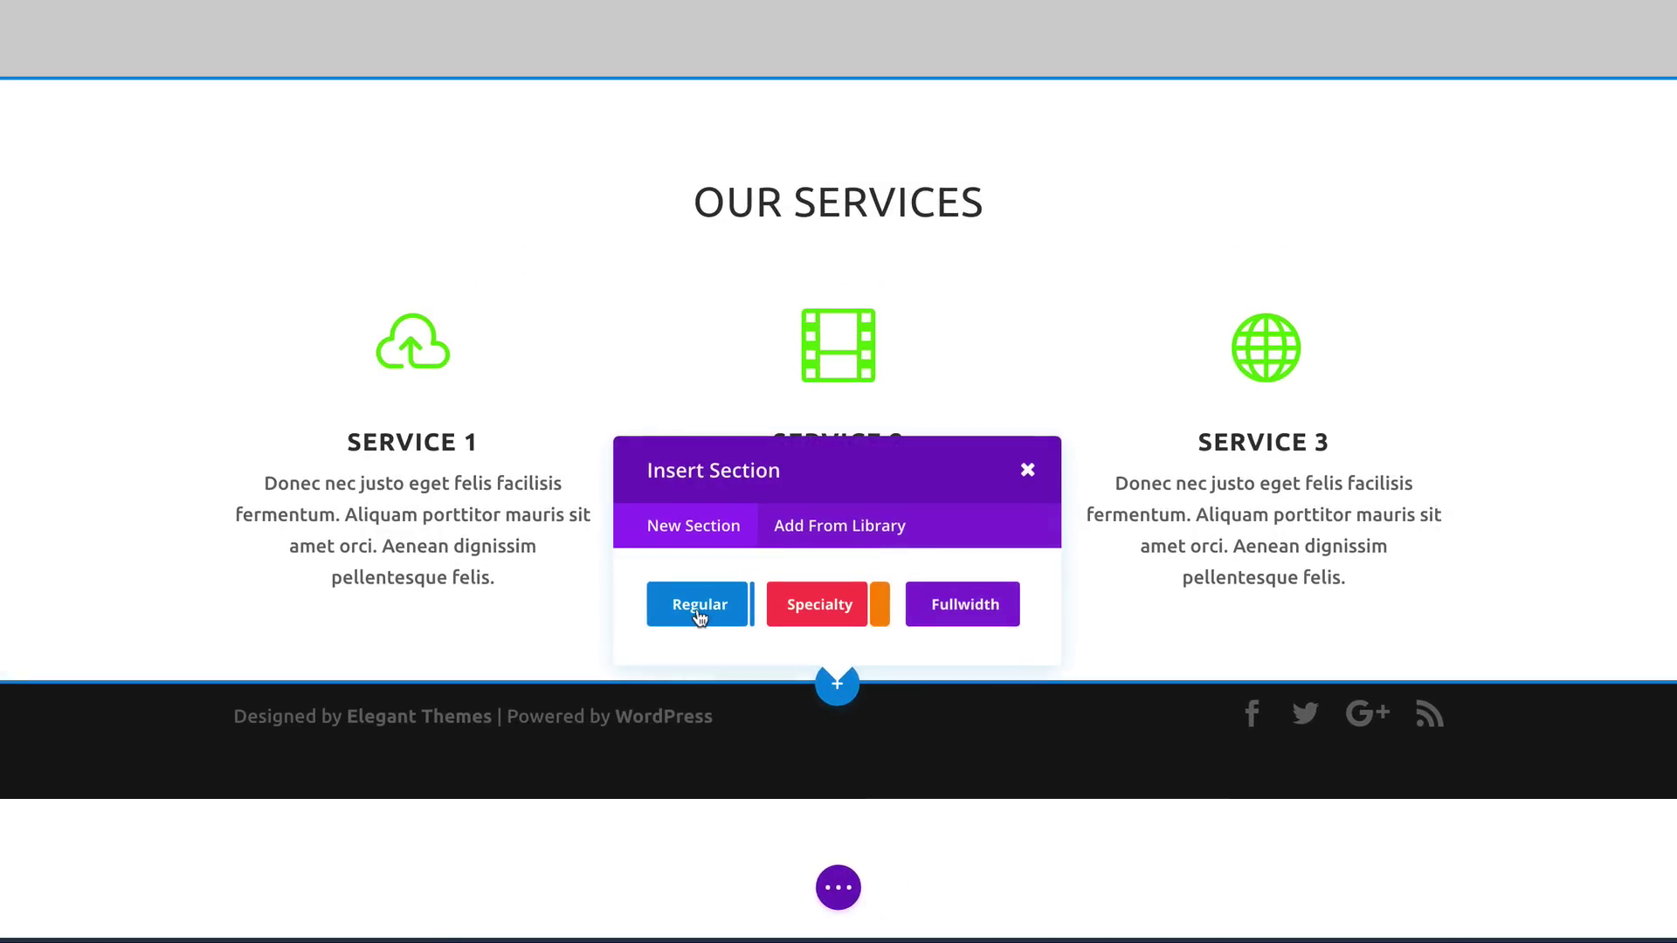
{"action": "left_click", "coordinate": [698, 612]}
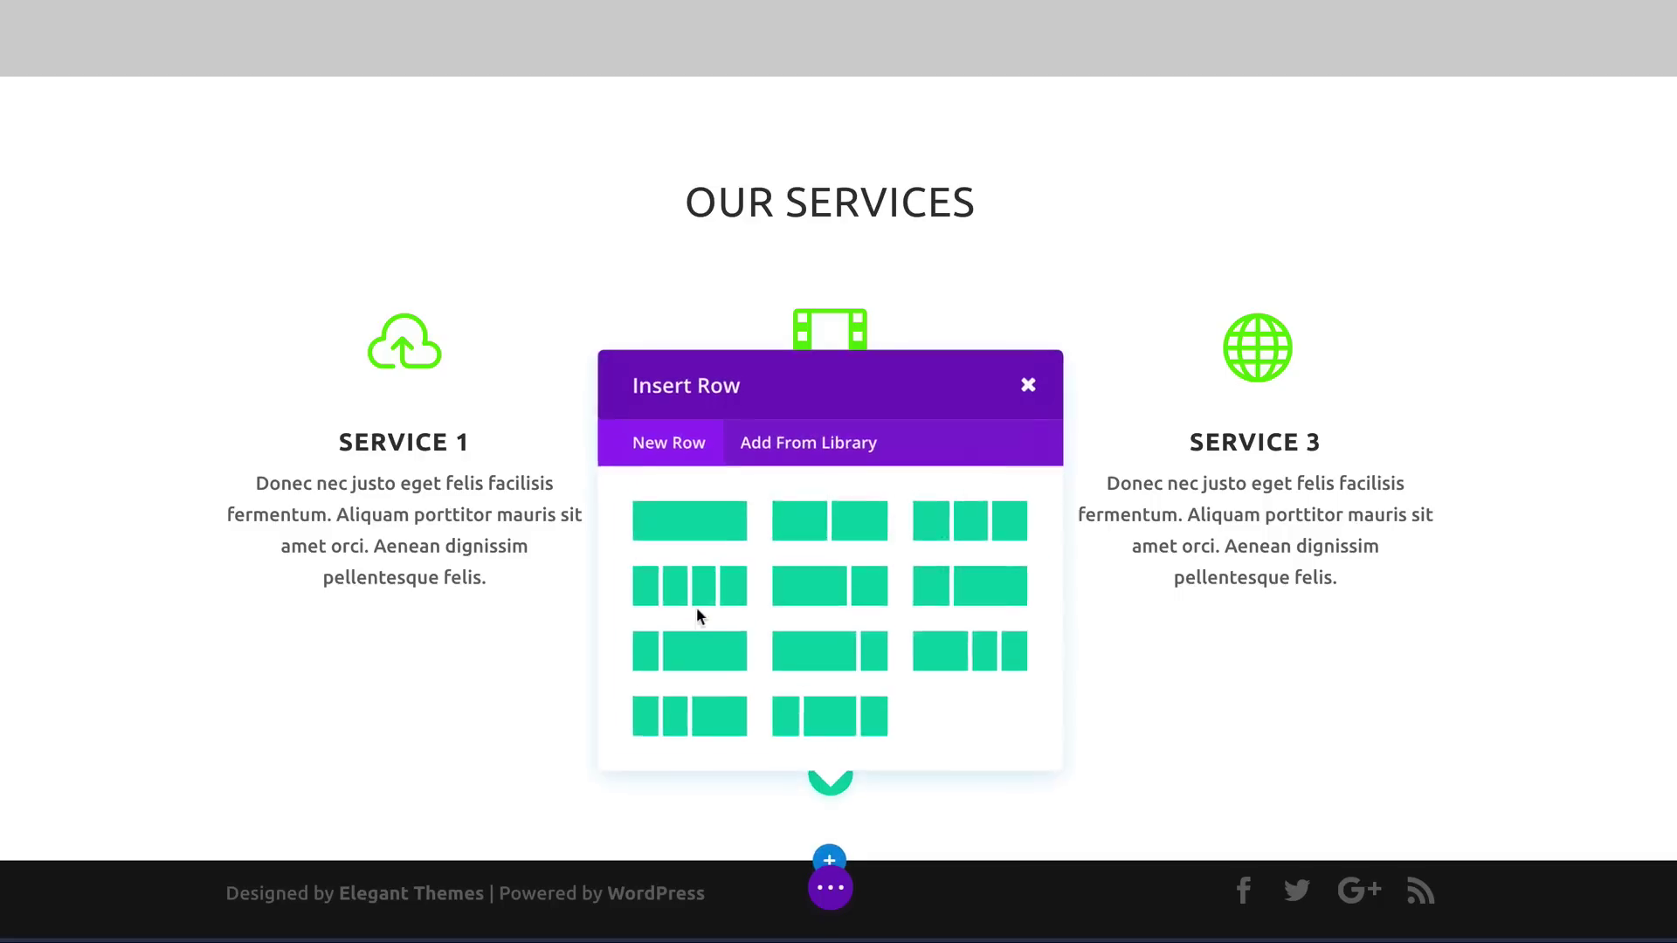
{"action": "left_click", "coordinate": [706, 517]}
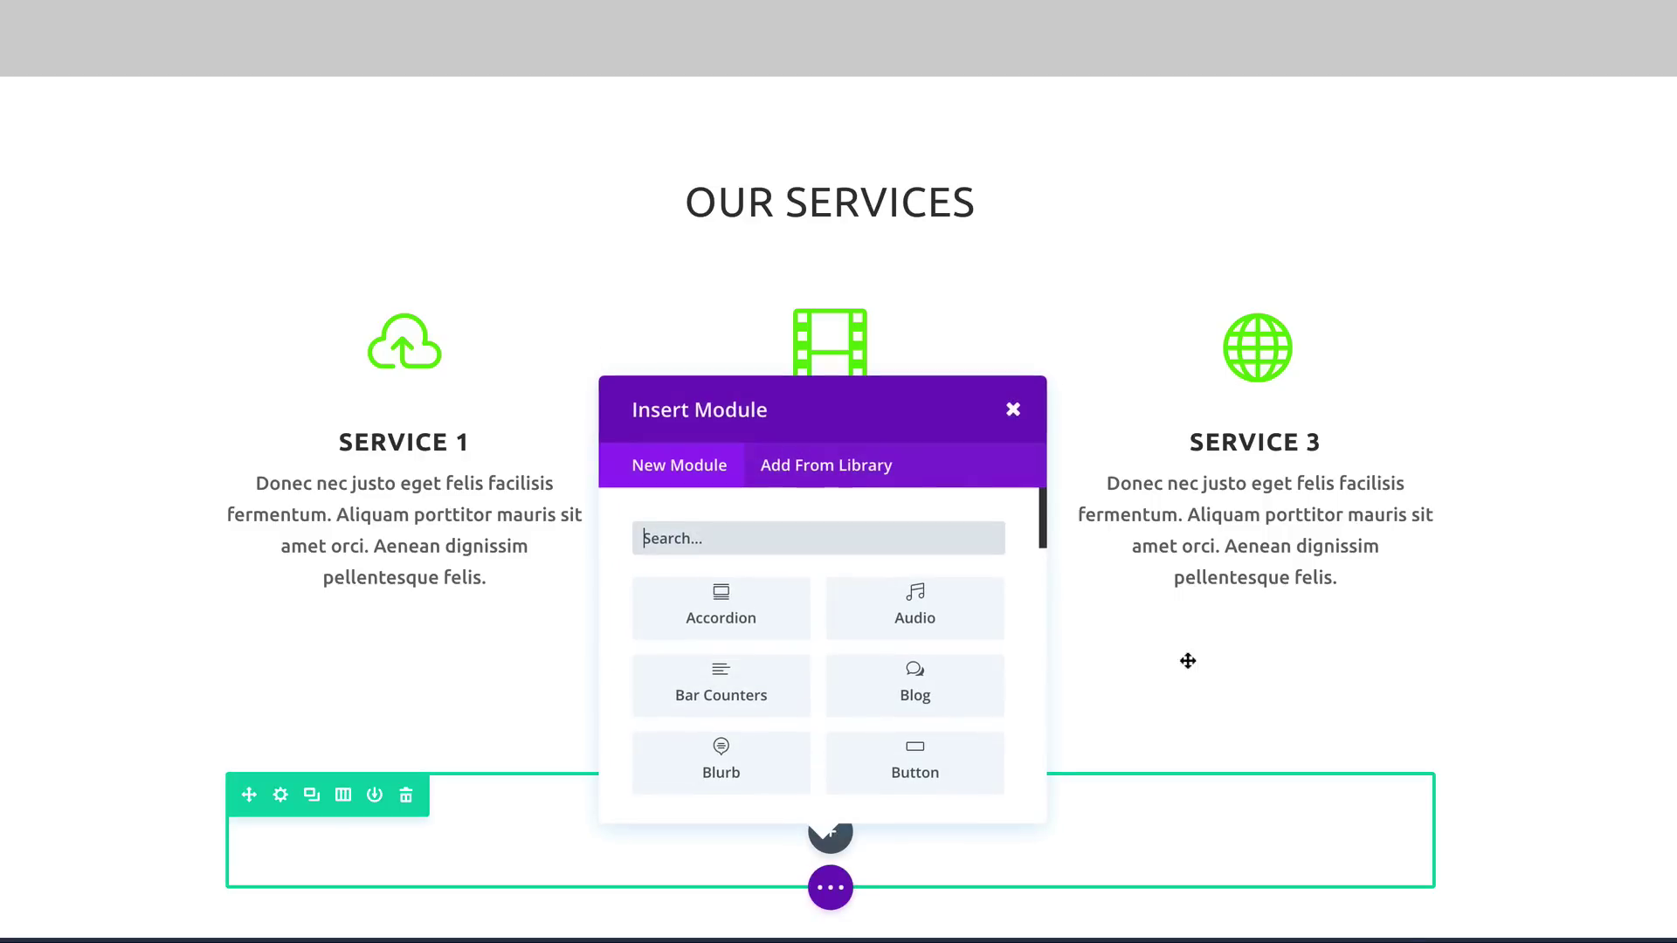
{"action": "scroll", "coordinate": [1497, 681], "scroll_direction": "down", "scroll_amount": 2}
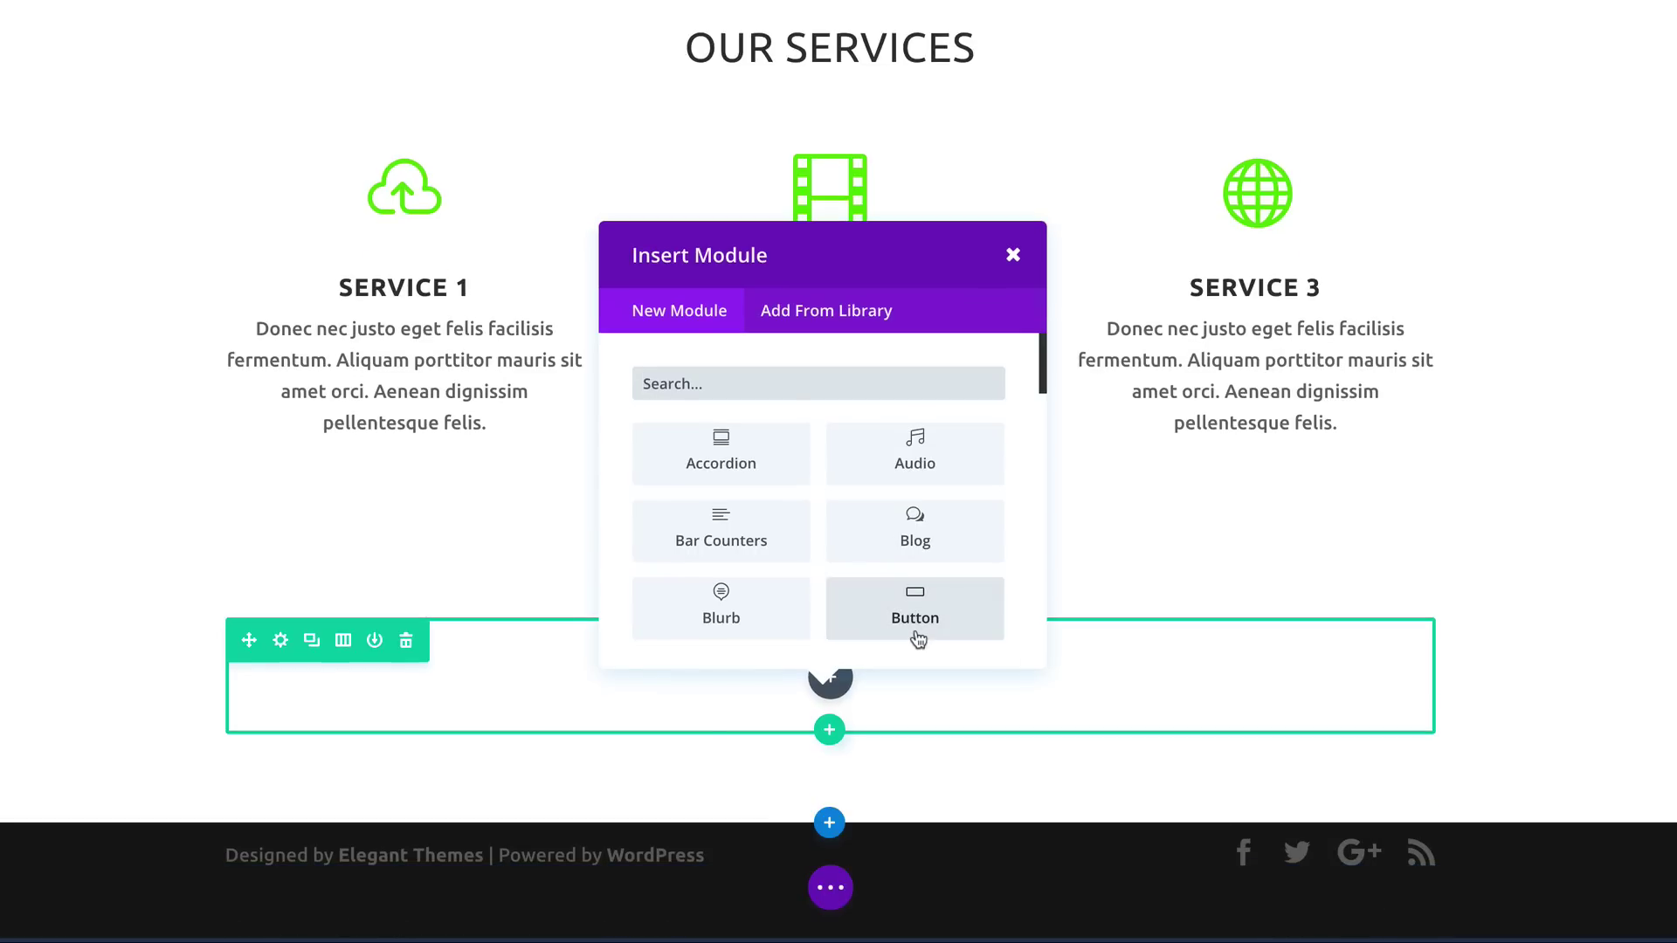
{"action": "scroll", "coordinate": [861, 561], "scroll_direction": "down", "scroll_amount": 2}
{"action": "scroll", "coordinate": [860, 564], "scroll_direction": "down", "scroll_amount": 8}
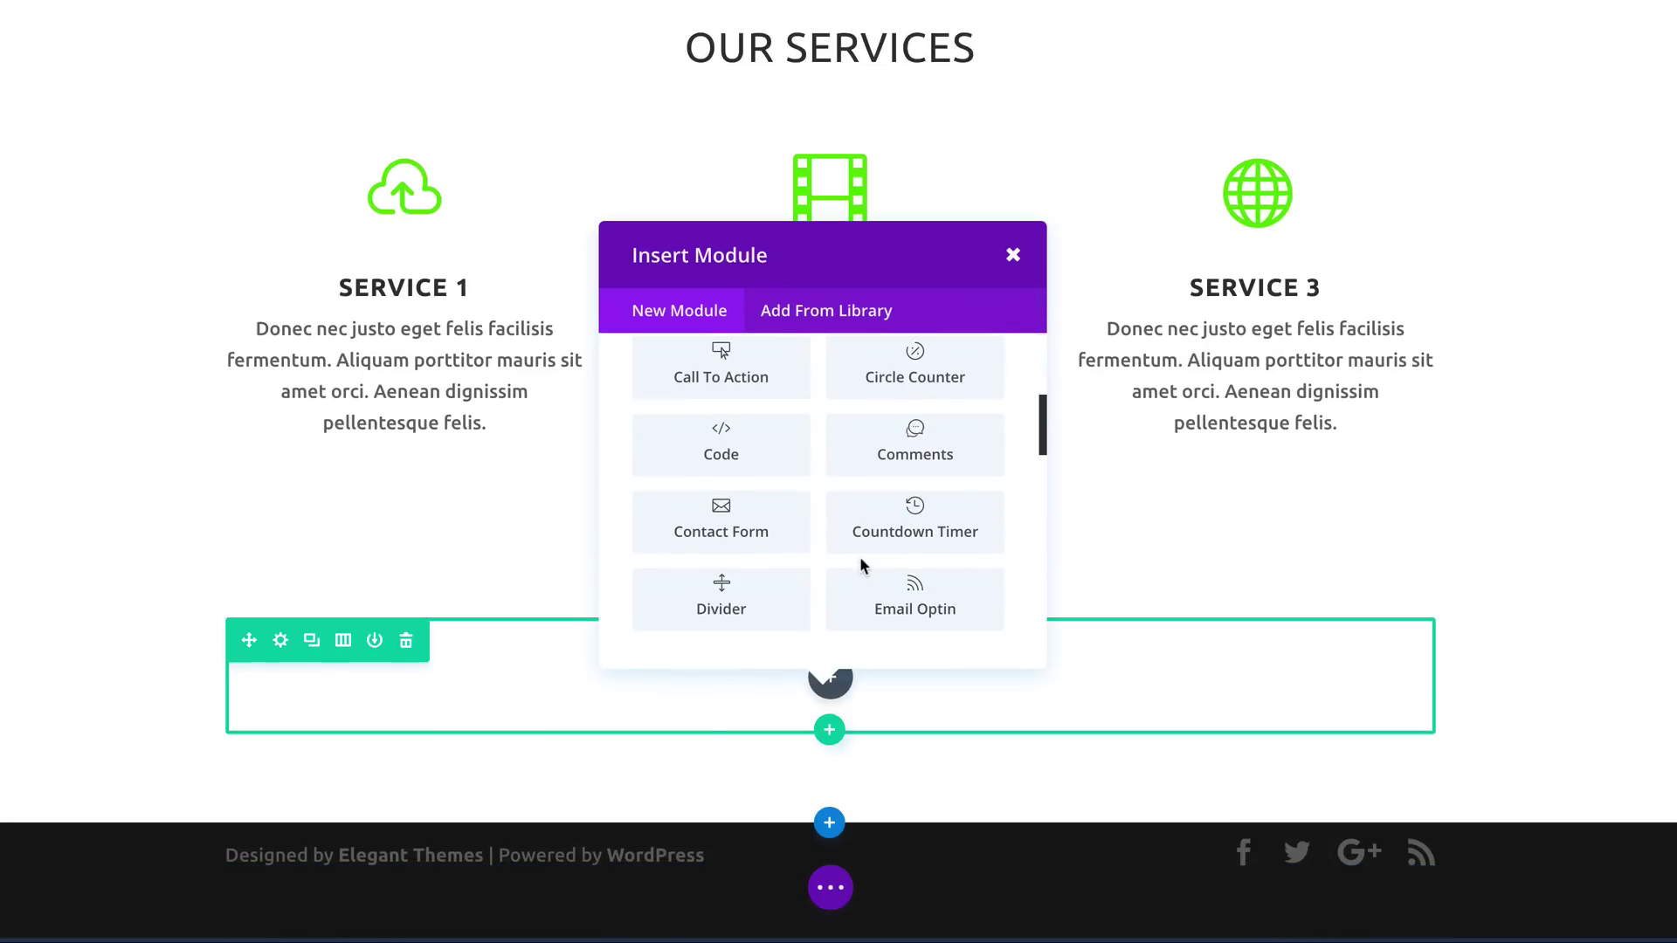
{"action": "scroll", "coordinate": [865, 566], "scroll_direction": "down", "scroll_amount": 3}
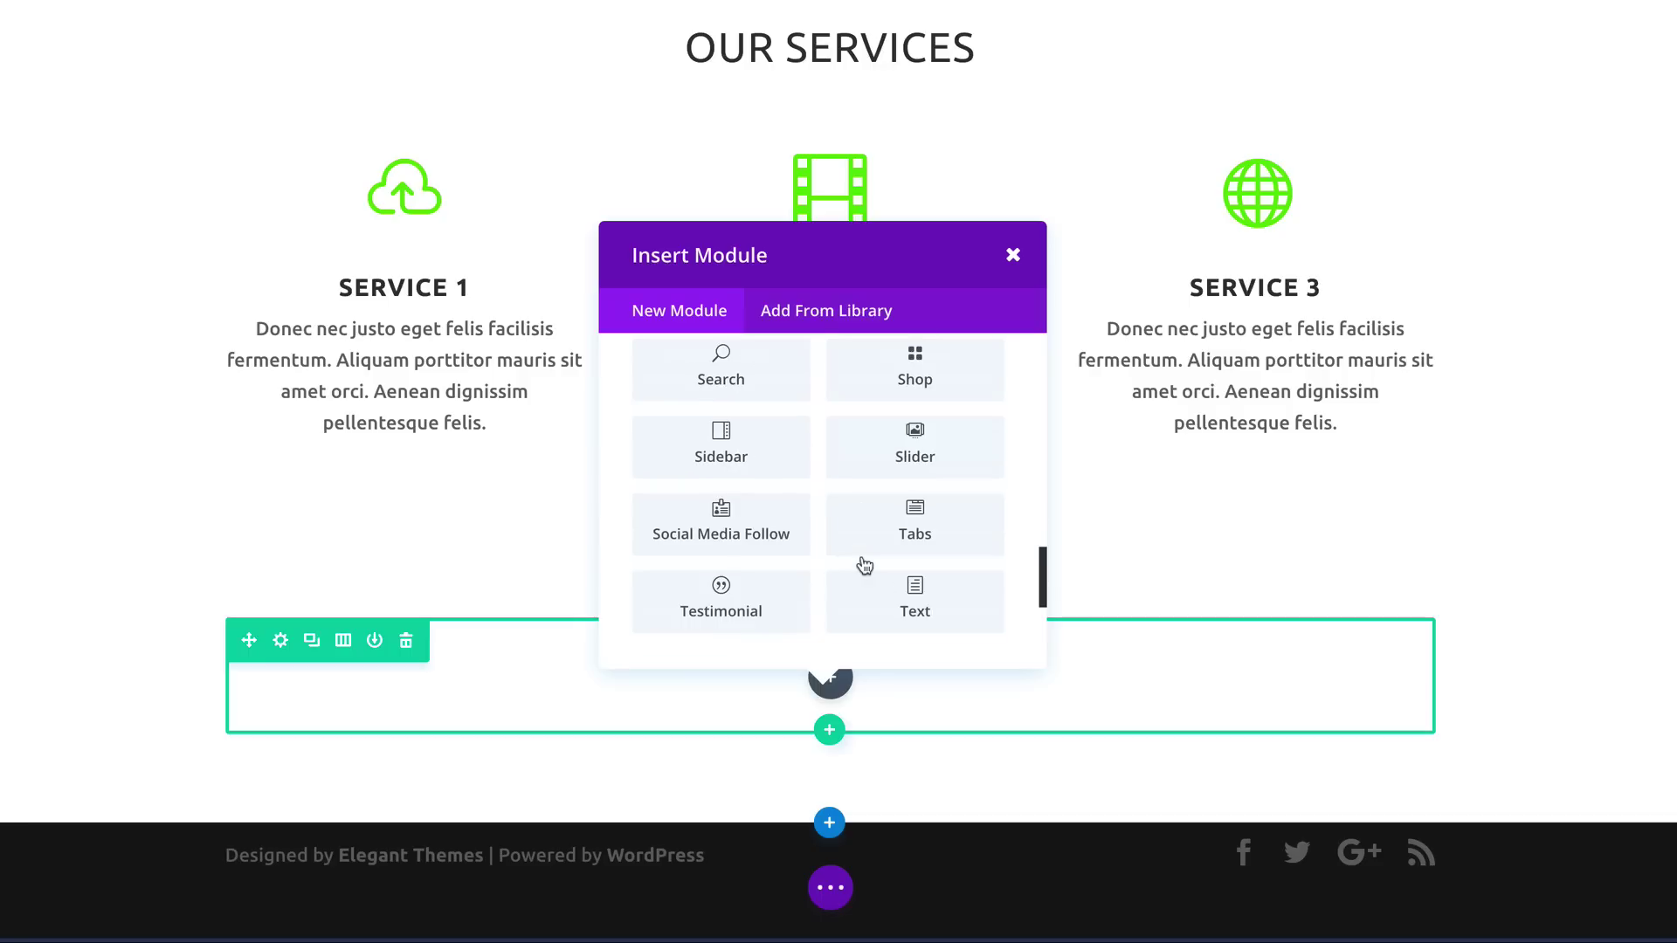
{"action": "scroll", "coordinate": [862, 559], "scroll_direction": "down", "scroll_amount": 2}
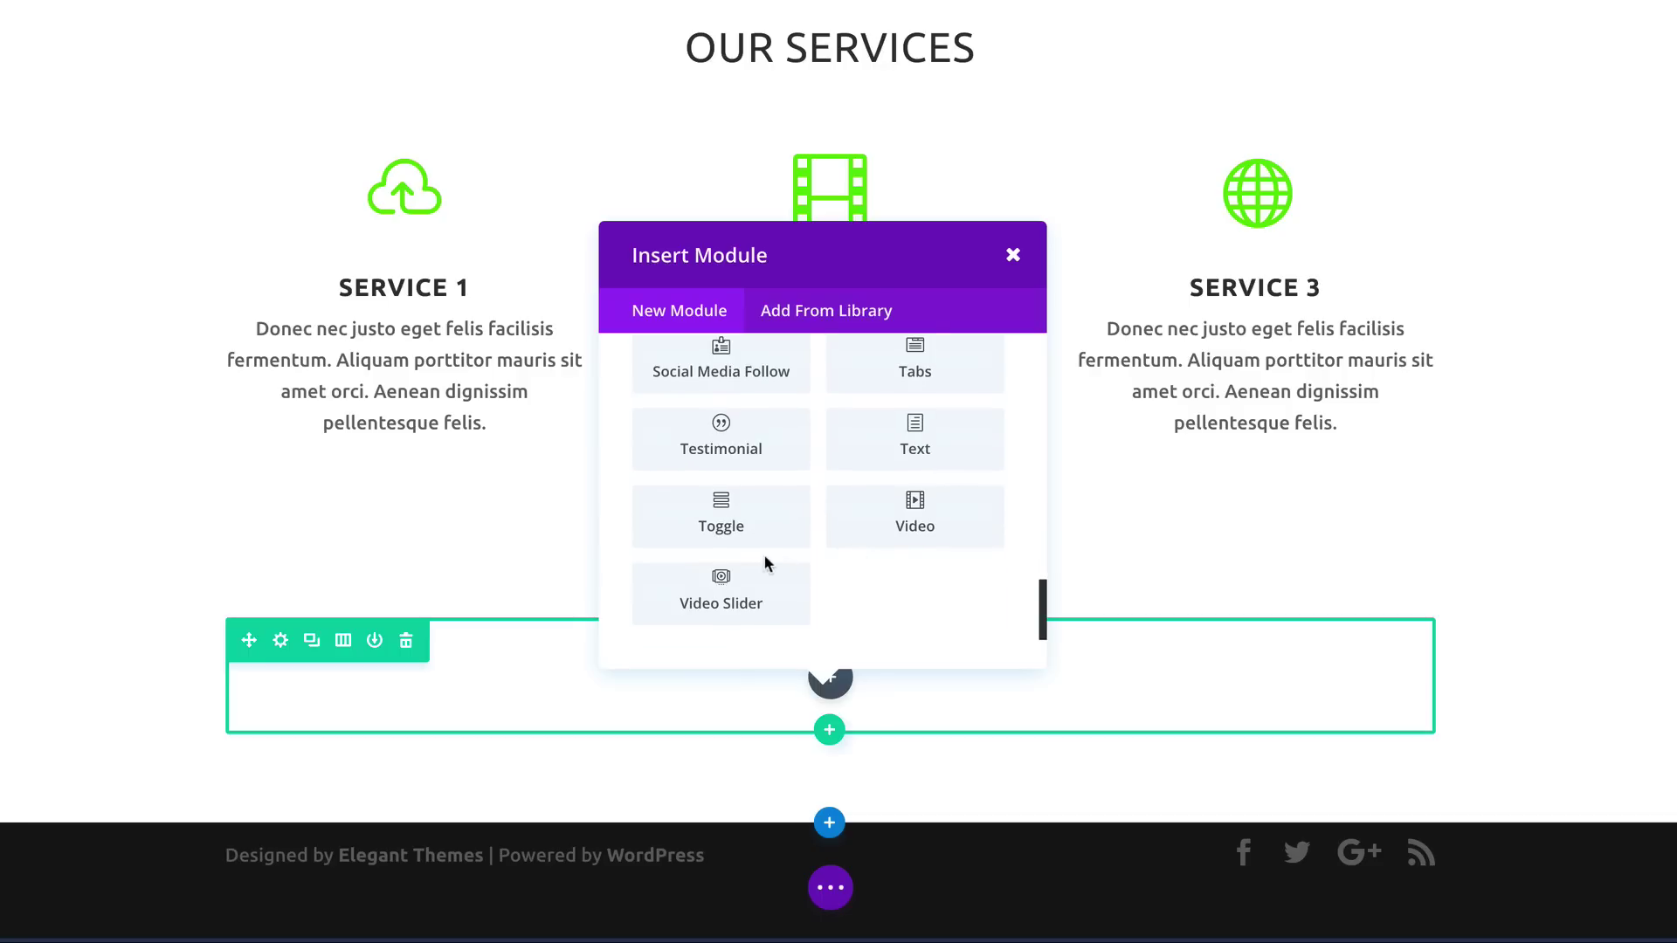
Step: Insert a video module with the 'Divi Nation Short' YouTube URL and save it
{"action": "left_click", "coordinate": [909, 520]}
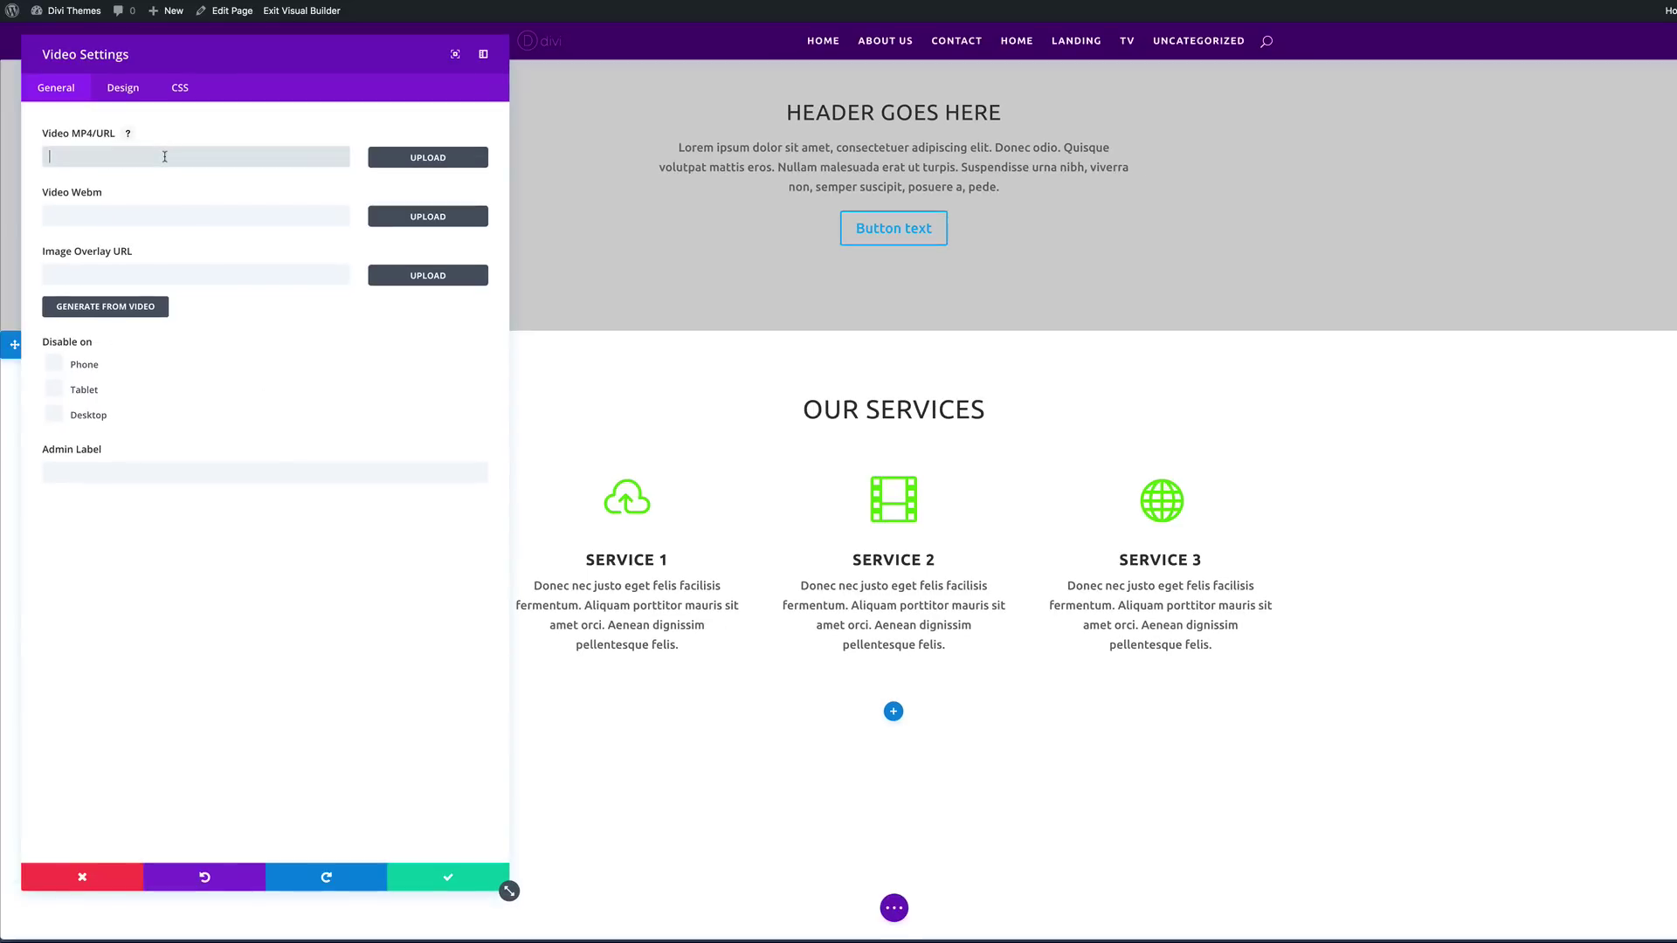
{"action": "left_click", "coordinate": [79, 157]}
{"action": "left_click", "coordinate": [164, 227]}
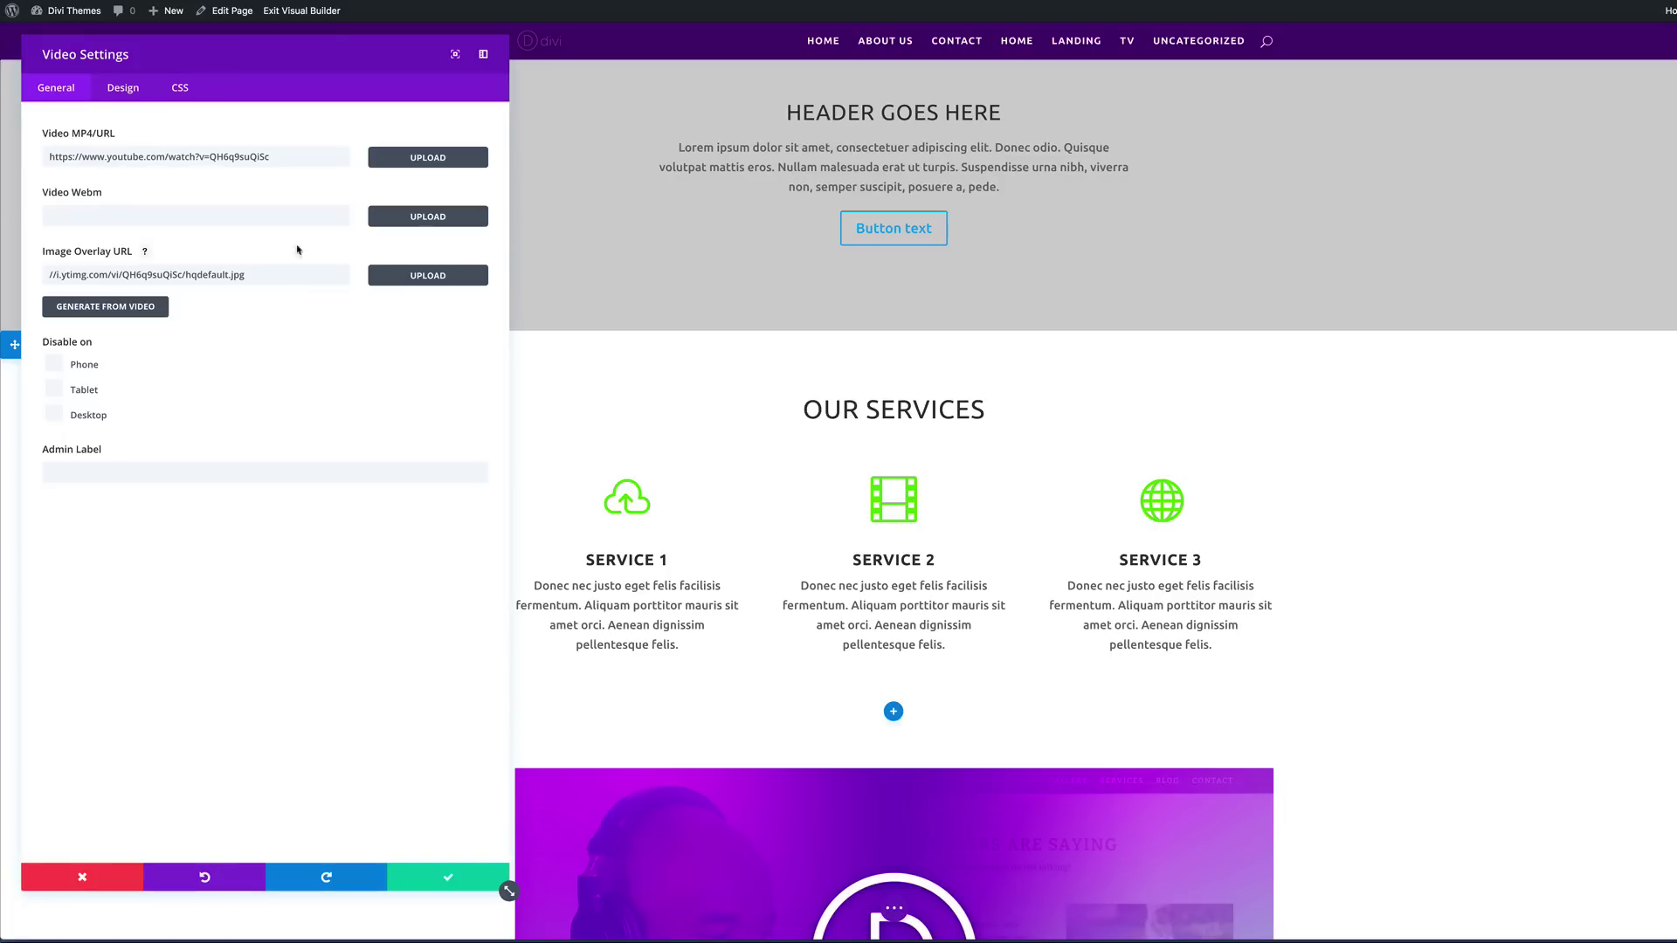
{"action": "left_click", "coordinate": [445, 879]}
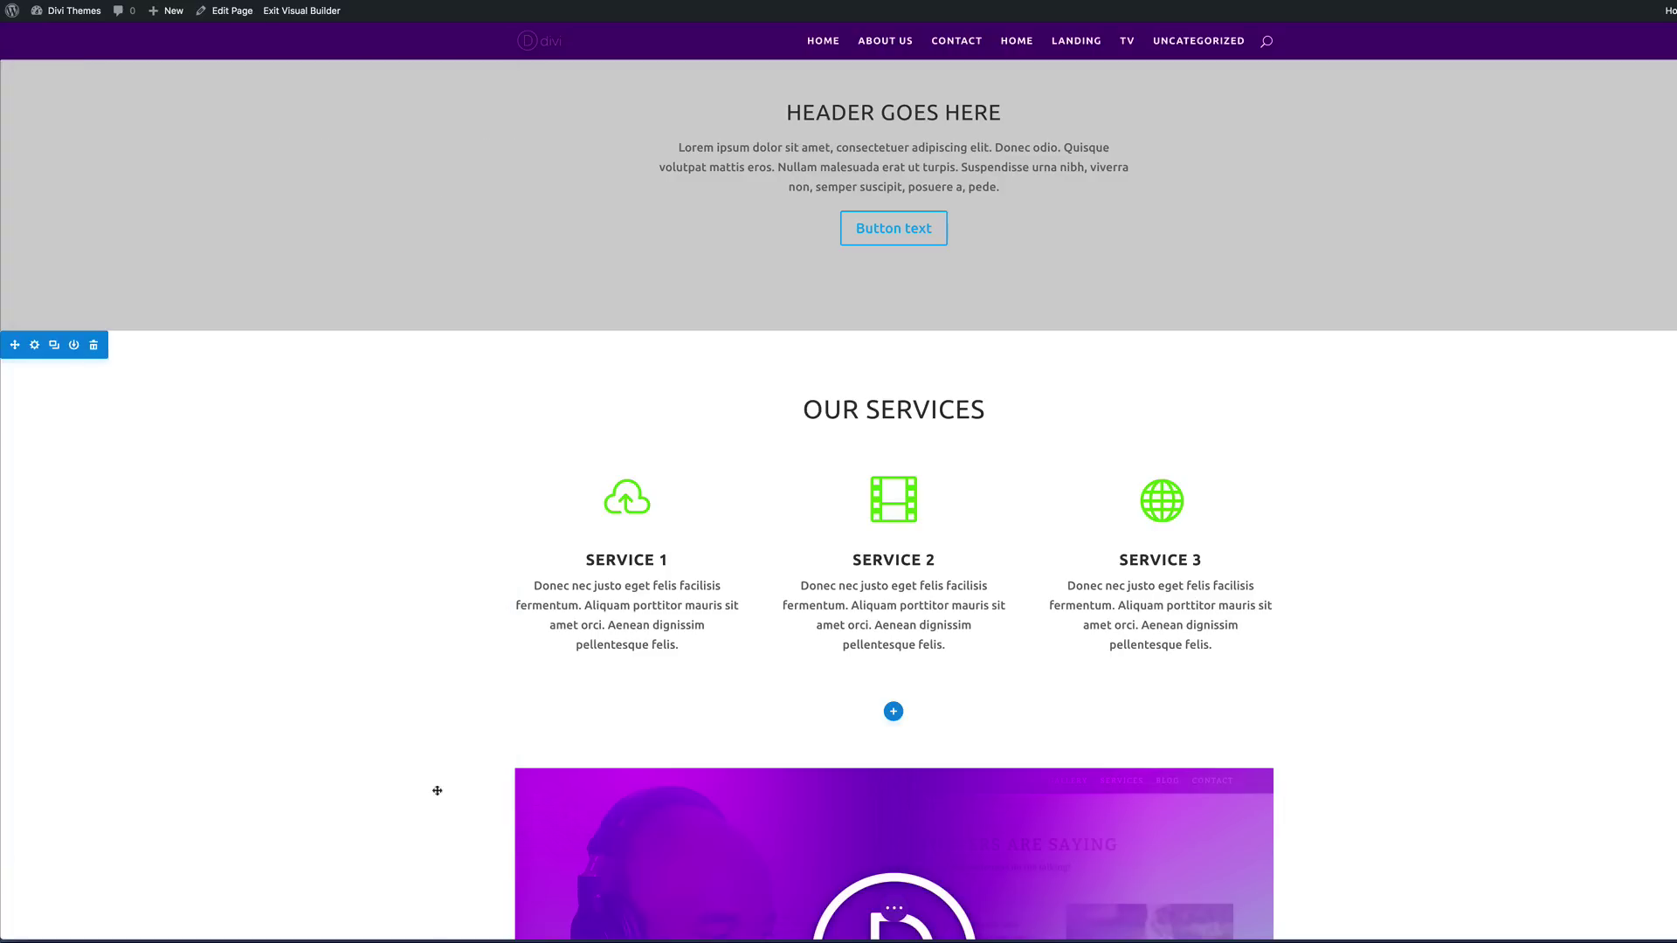
{"action": "scroll", "coordinate": [486, 686], "scroll_direction": "down", "scroll_amount": 4}
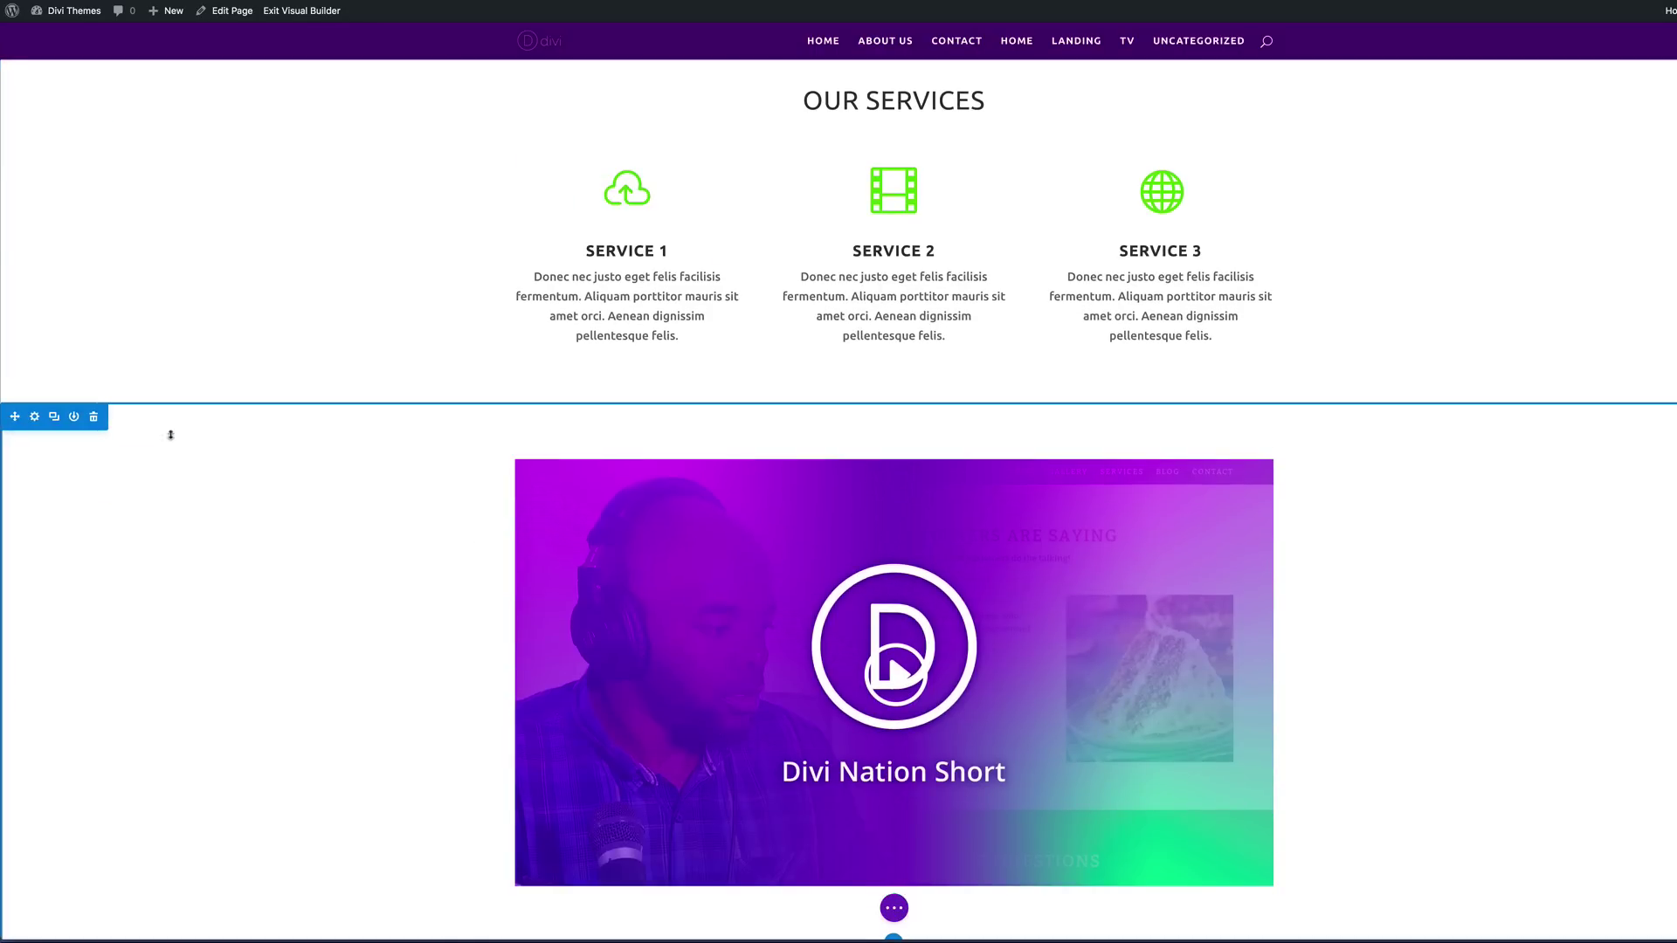
Step: Give the section holding the video a dark charcoal #212121 background
{"action": "left_click", "coordinate": [35, 418]}
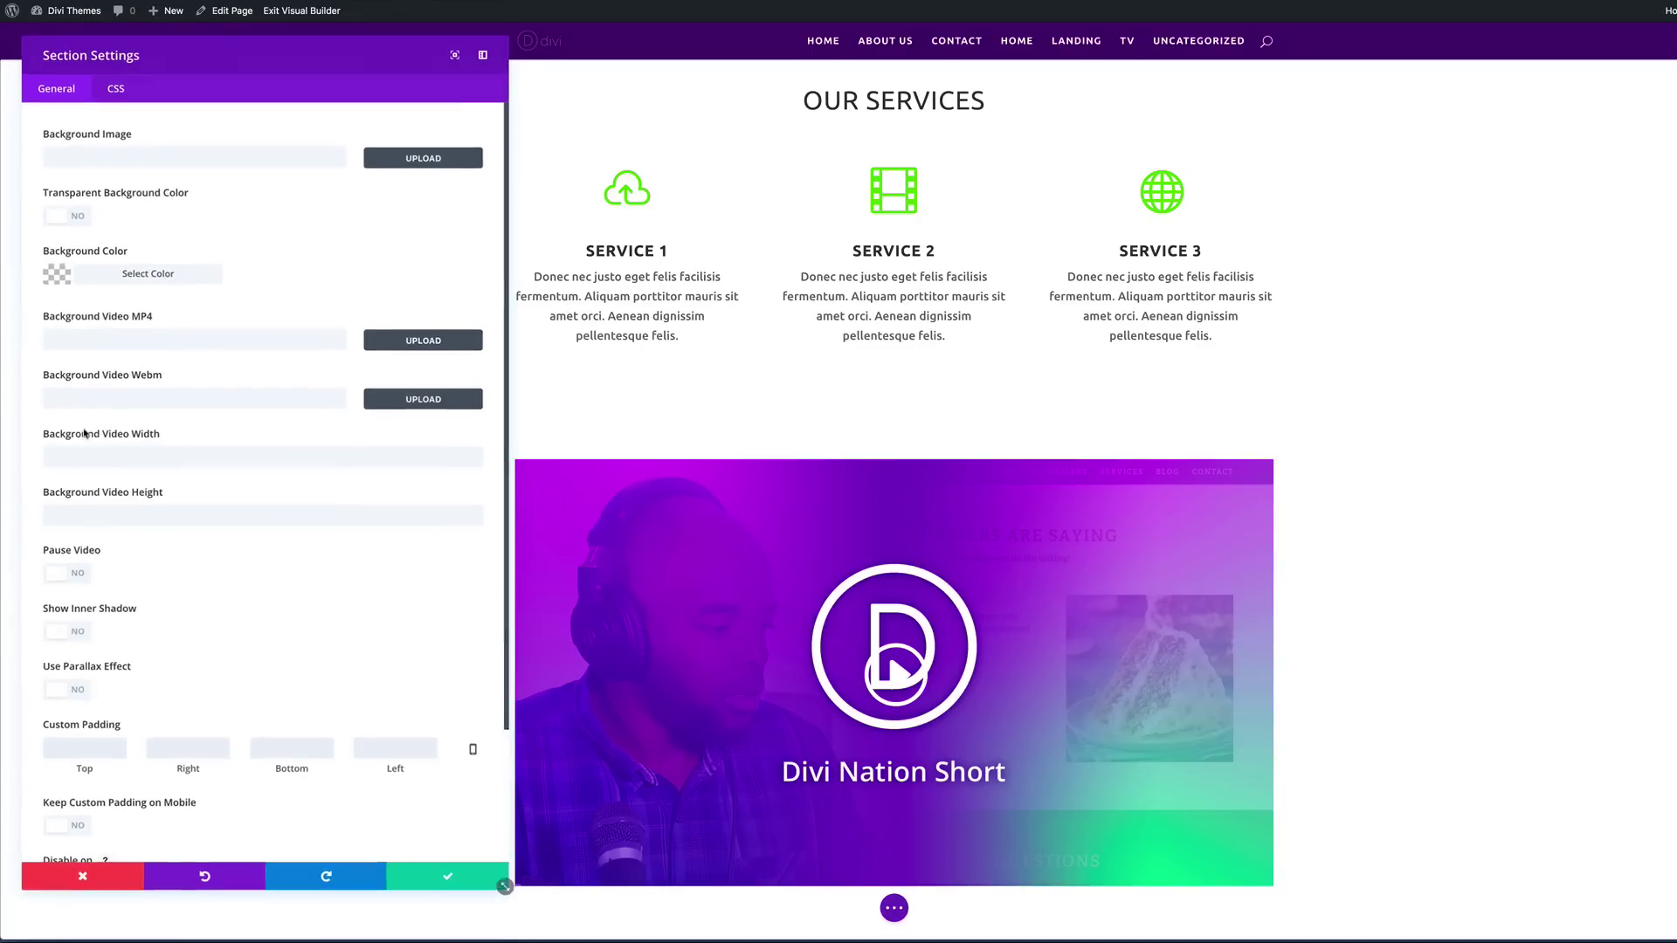
{"action": "left_click", "coordinate": [57, 278]}
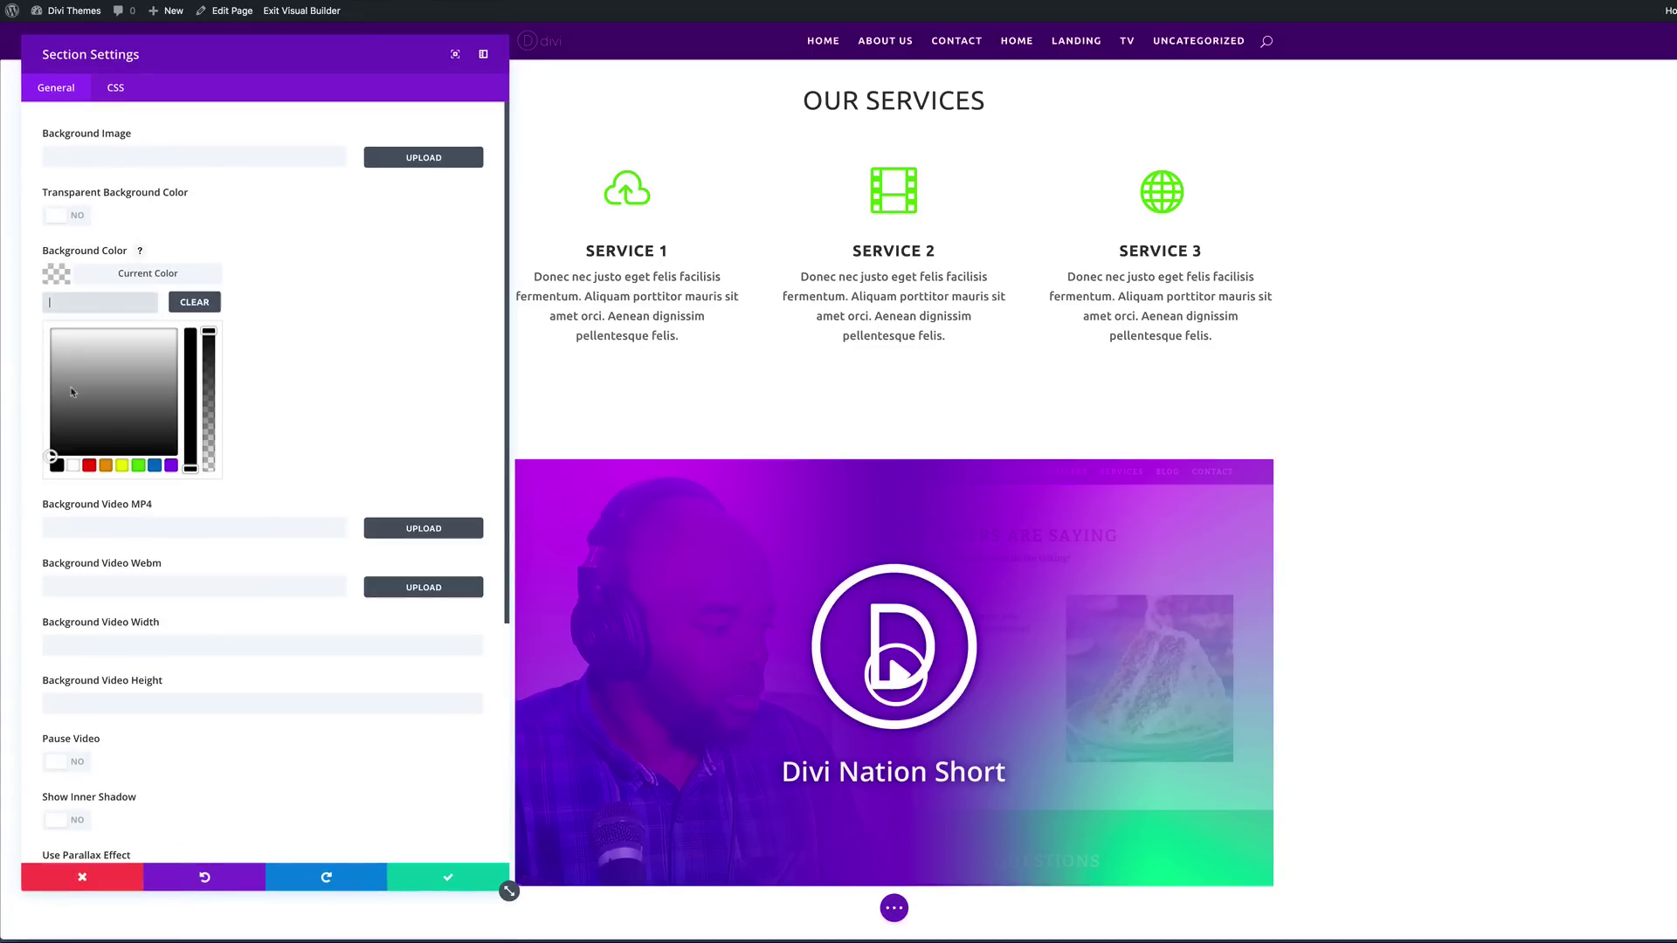
{"action": "left_click_drag", "start_coordinate": [49, 454], "coordinate": [41, 439]}
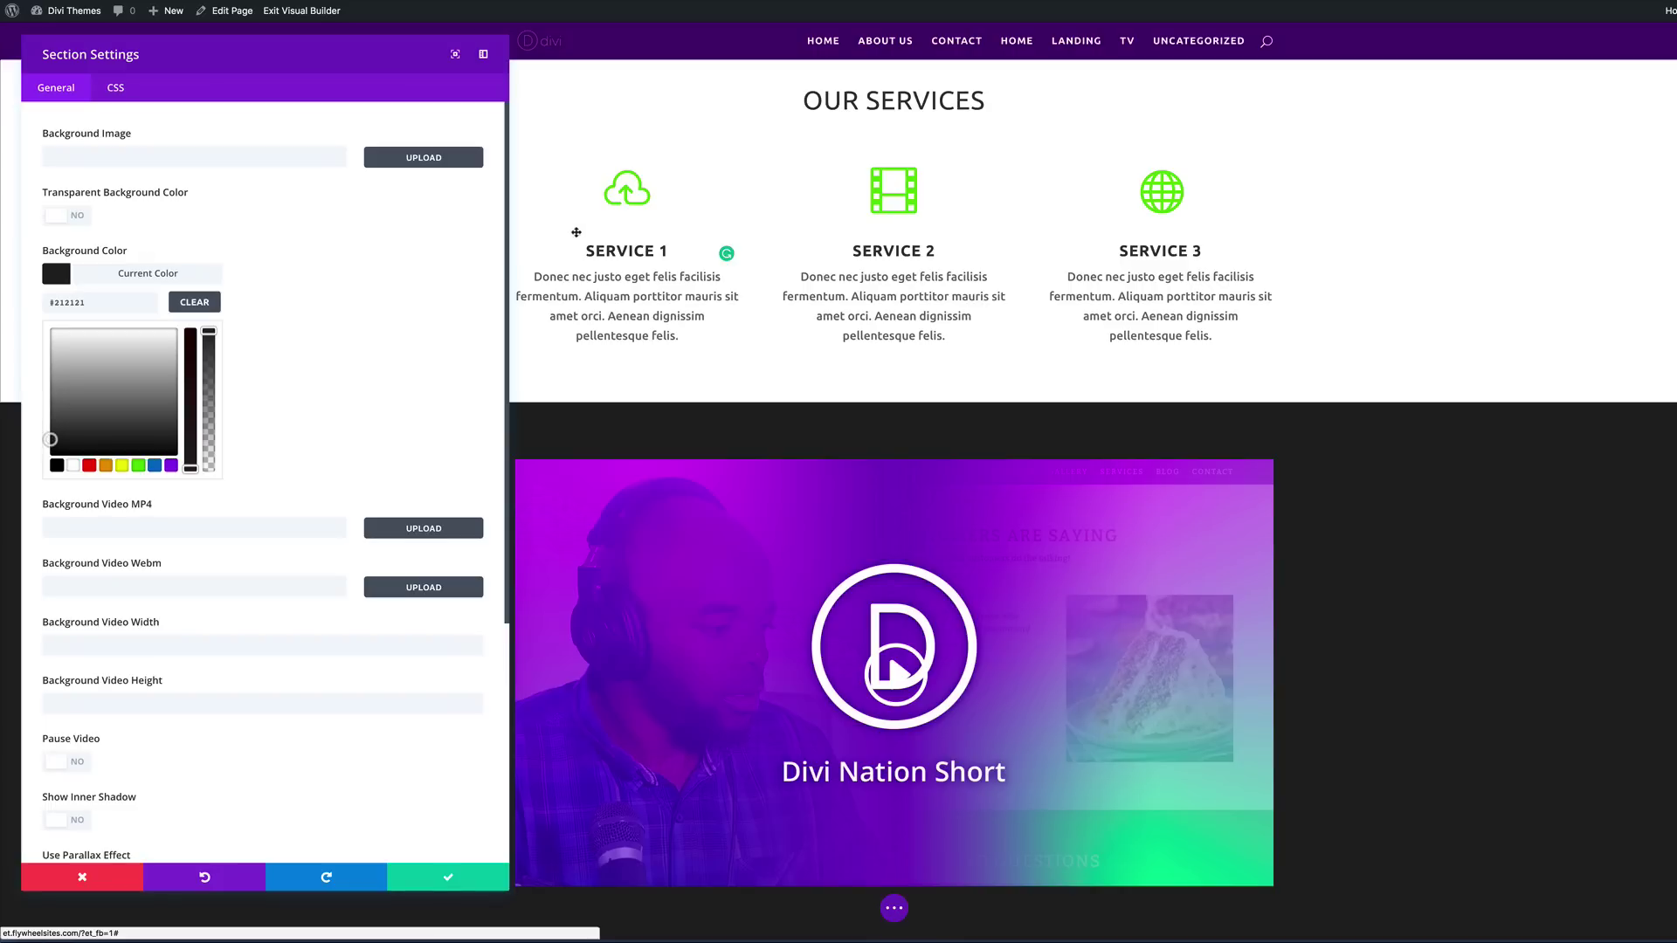
{"action": "scroll", "coordinate": [362, 581], "scroll_direction": "down", "scroll_amount": 3}
{"action": "scroll", "coordinate": [362, 581], "scroll_direction": "down", "scroll_amount": 2}
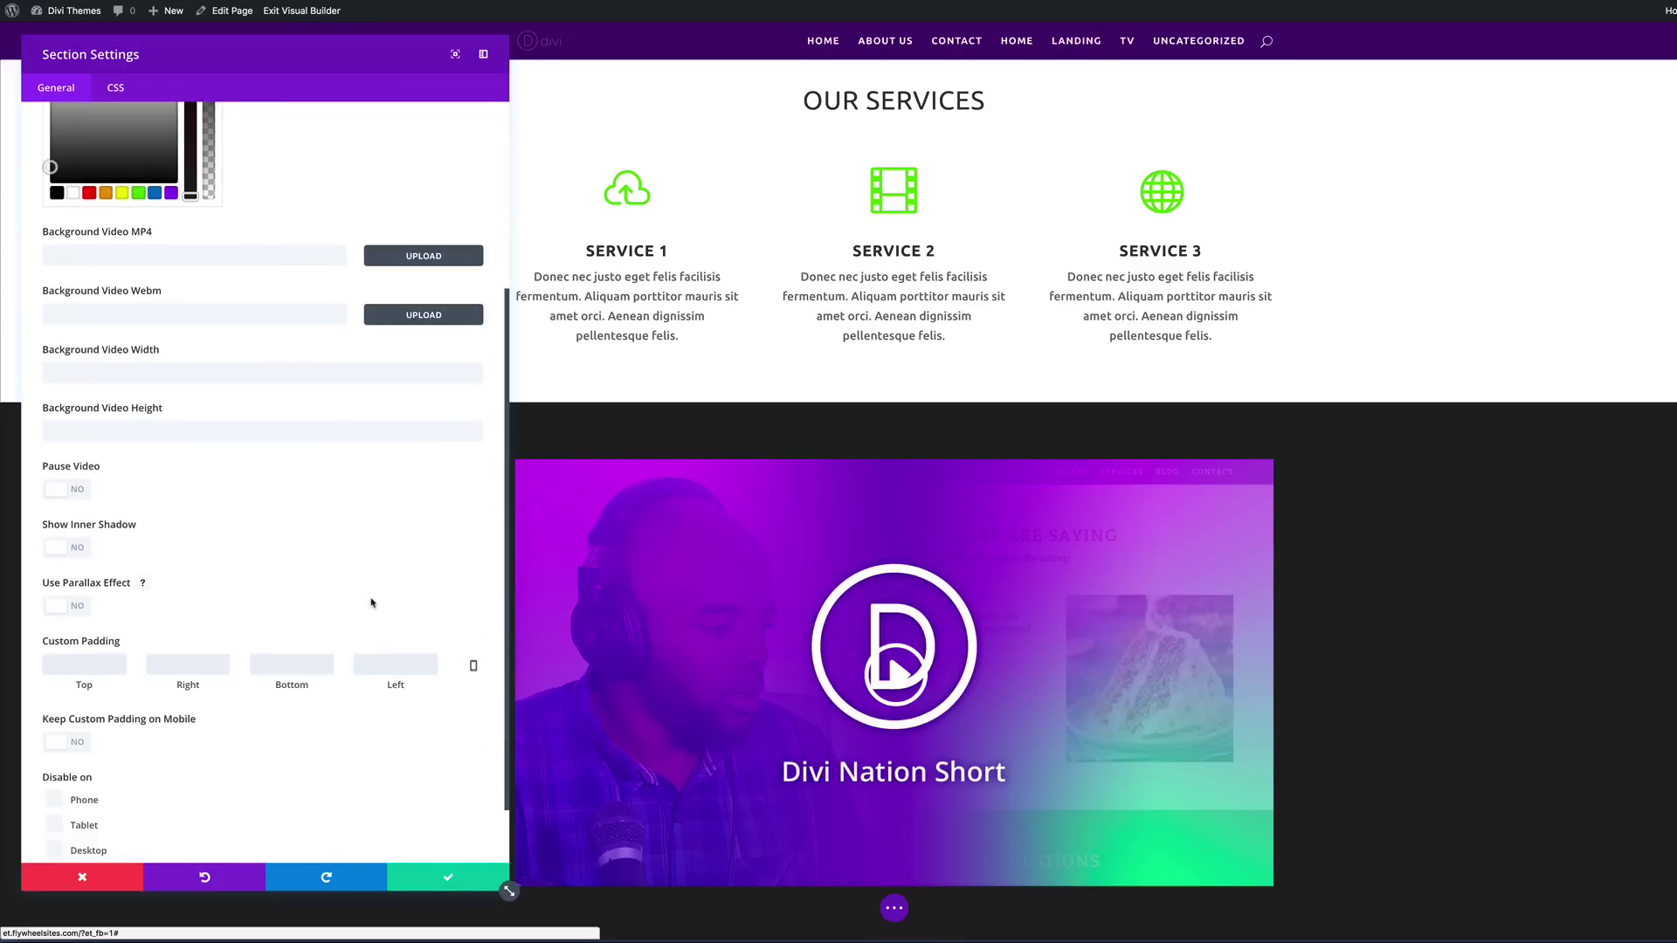
{"action": "scroll", "coordinate": [371, 603], "scroll_direction": "down", "scroll_amount": 2}
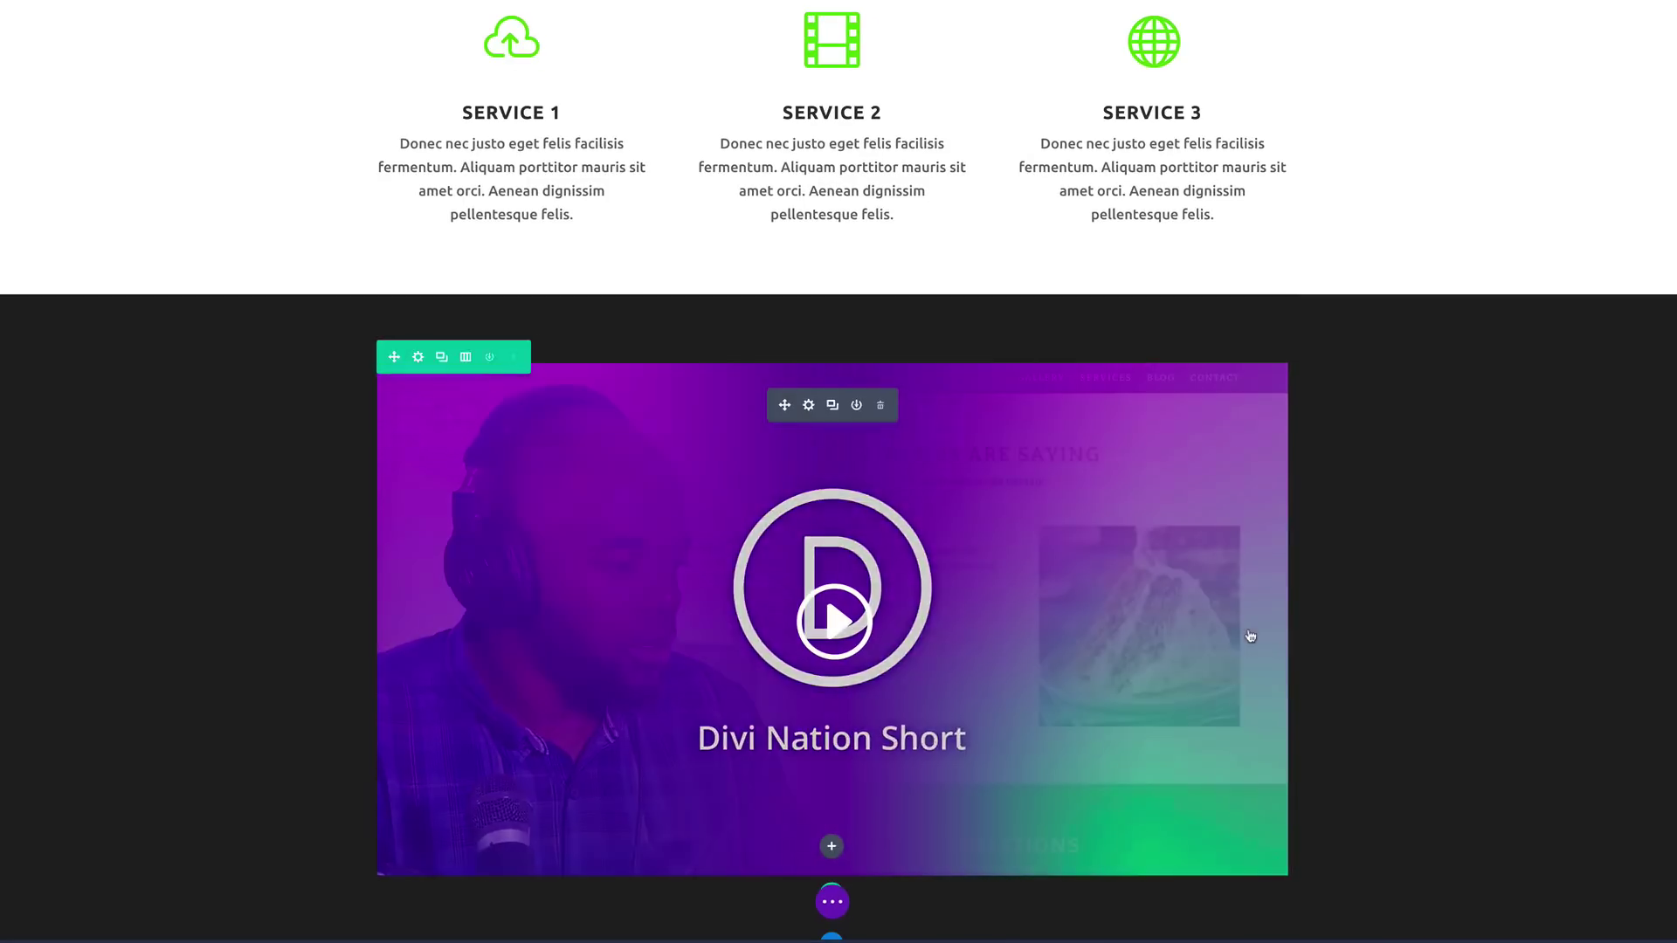
{"action": "scroll", "coordinate": [1549, 609], "scroll_direction": "down", "scroll_amount": 1}
{"action": "scroll", "coordinate": [1470, 577], "scroll_direction": "up", "scroll_amount": 4}
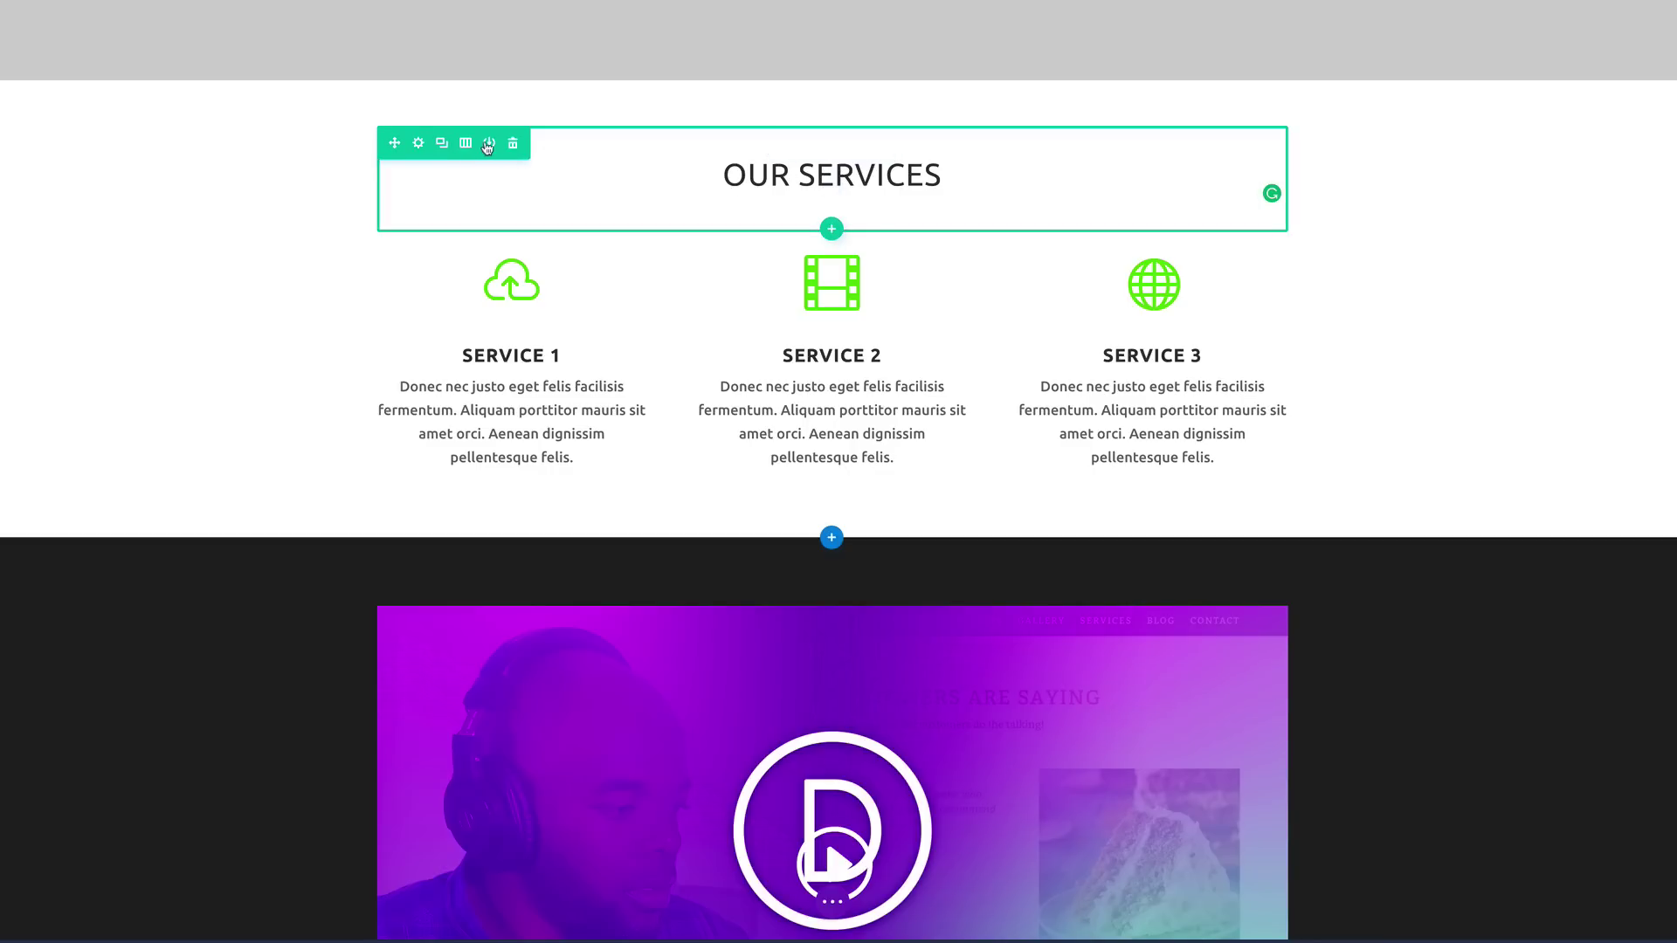
Step: Copy the Our Services heading into the dark video section and set its text to Light
{"action": "left_click", "coordinate": [442, 143]}
{"action": "scroll", "coordinate": [346, 218], "scroll_direction": "down", "scroll_amount": 2}
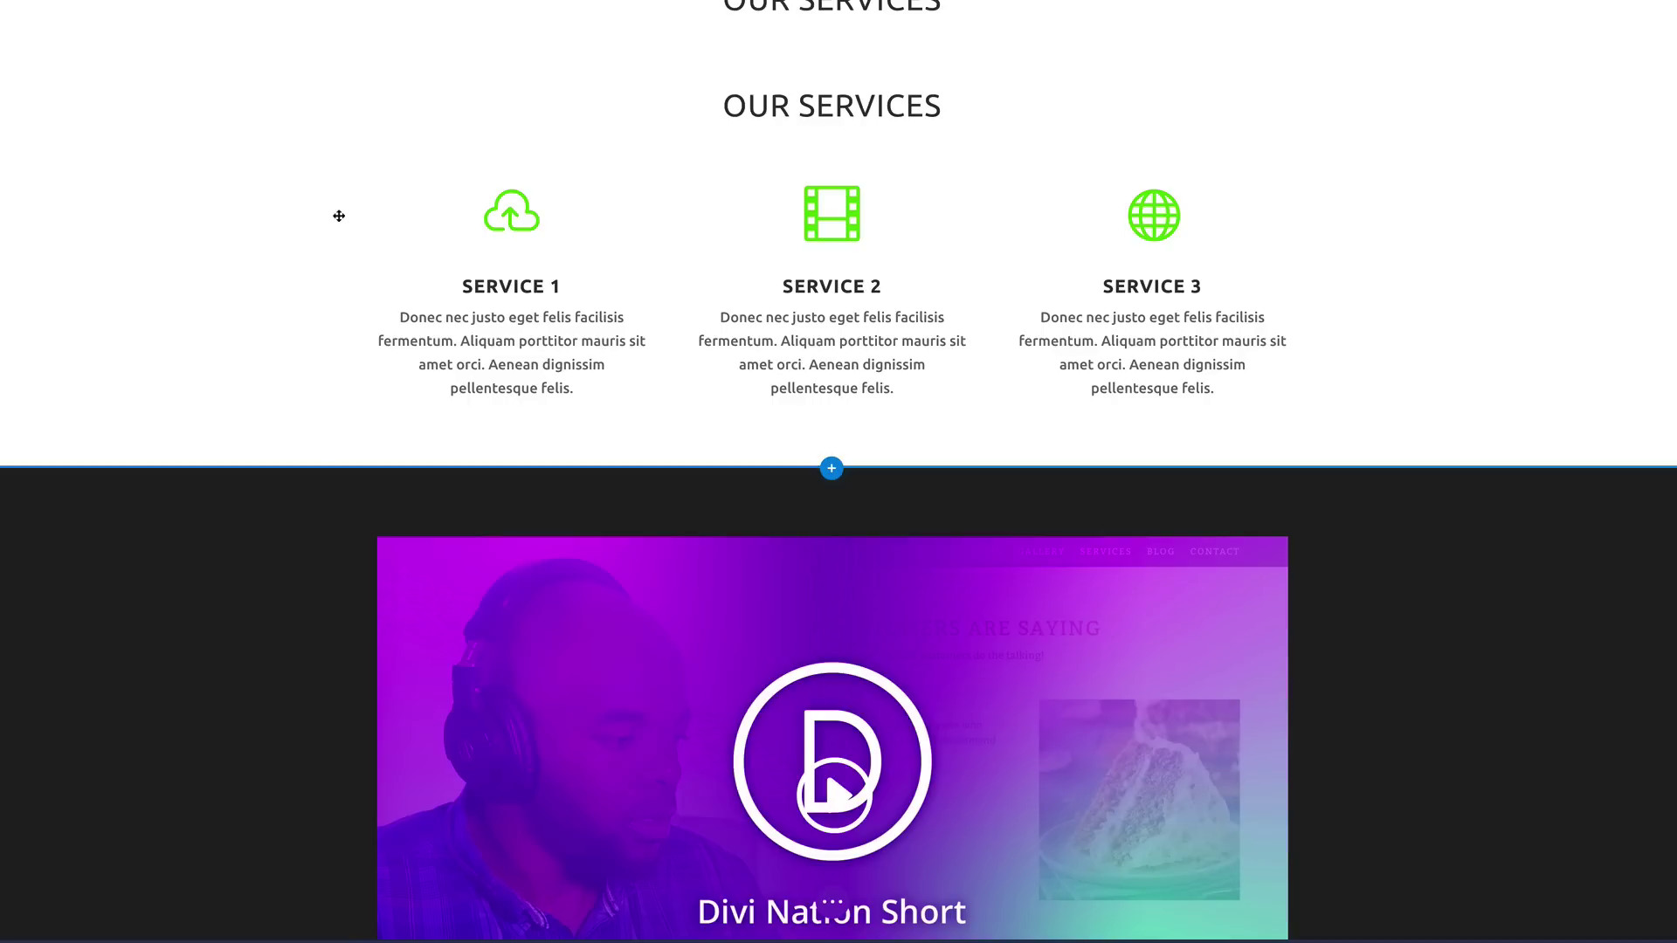
{"action": "left_click_drag", "start_coordinate": [394, 71], "coordinate": [474, 411]}
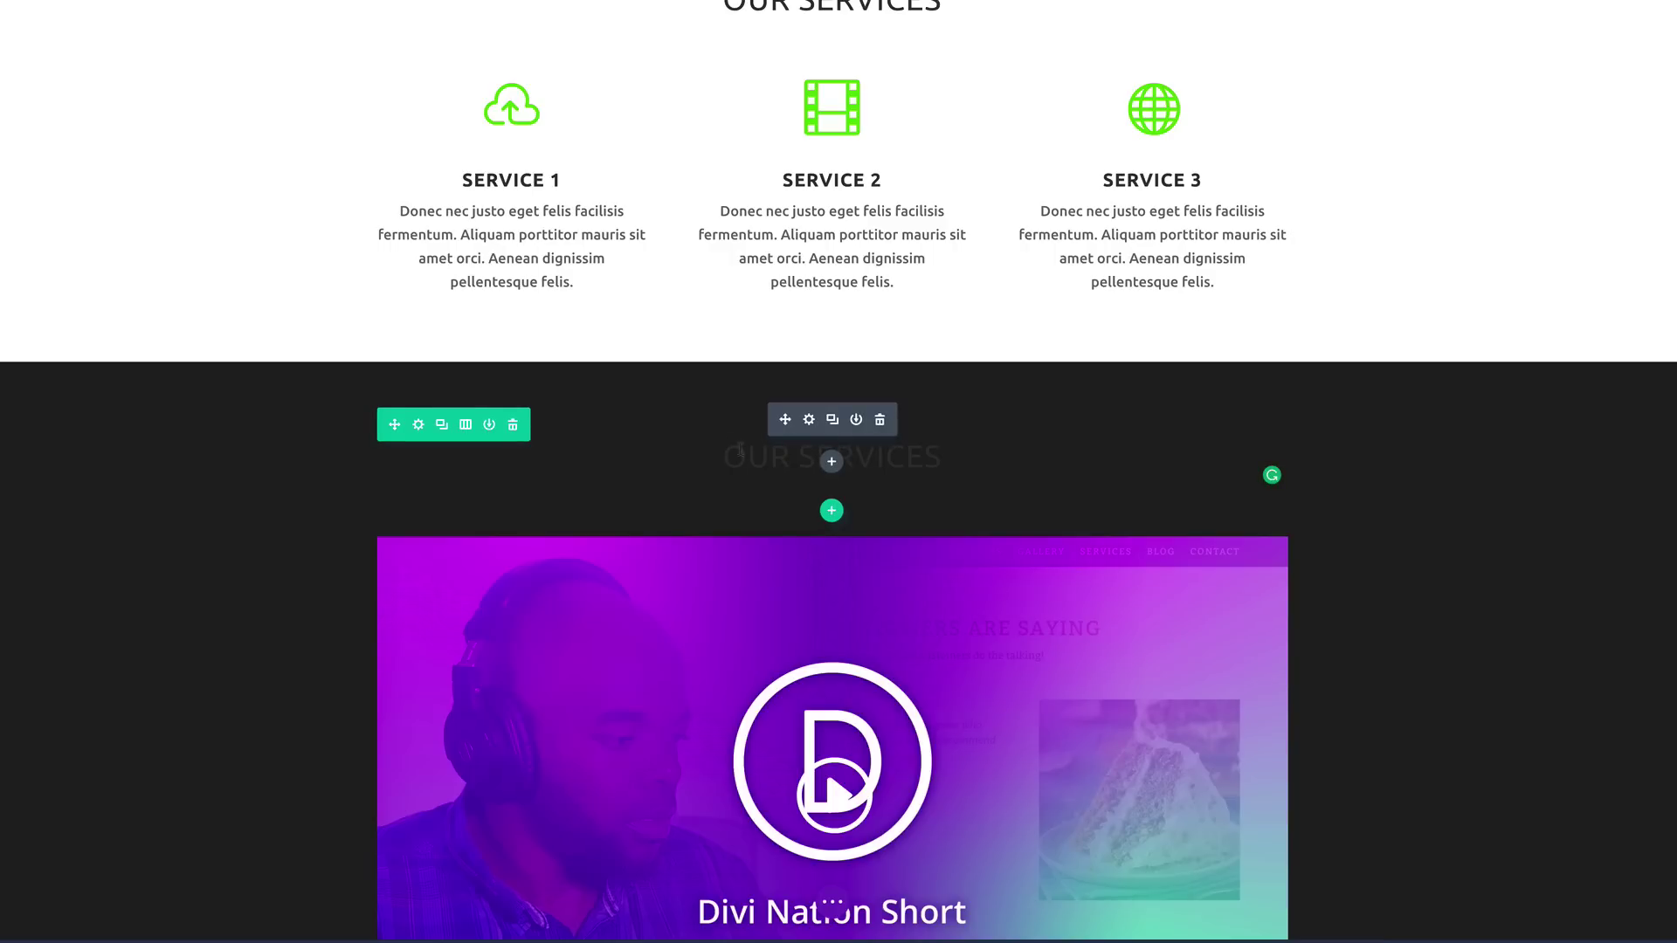
{"action": "left_click", "coordinate": [810, 421]}
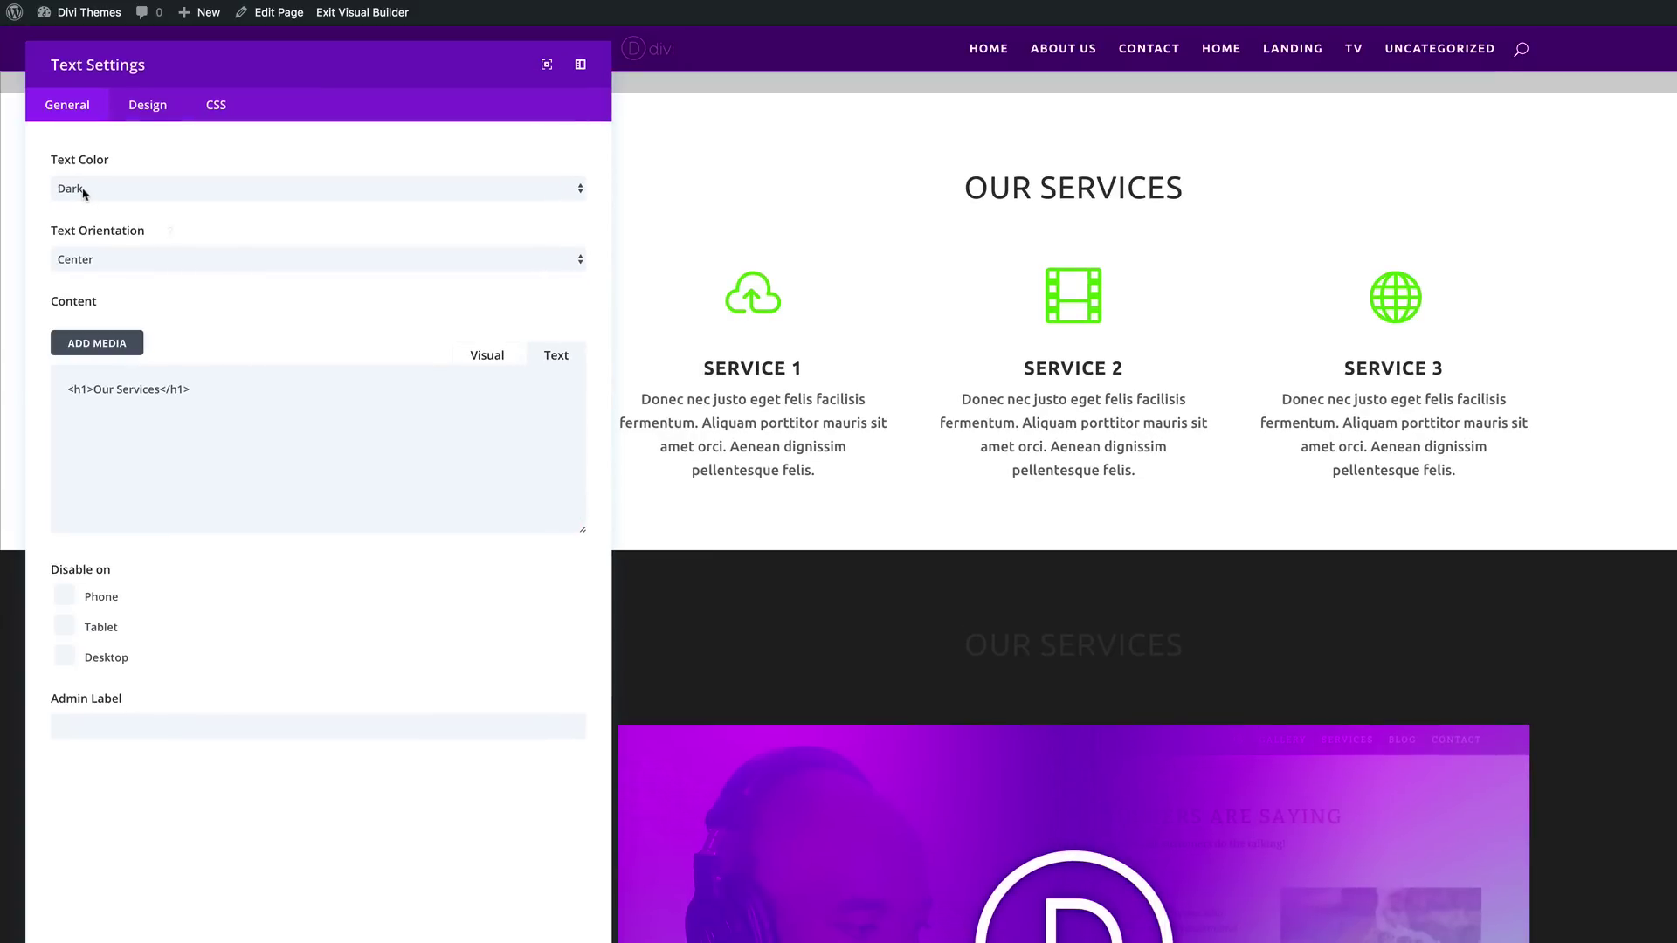
{"action": "left_click", "coordinate": [84, 190]}
{"action": "left_click", "coordinate": [85, 208]}
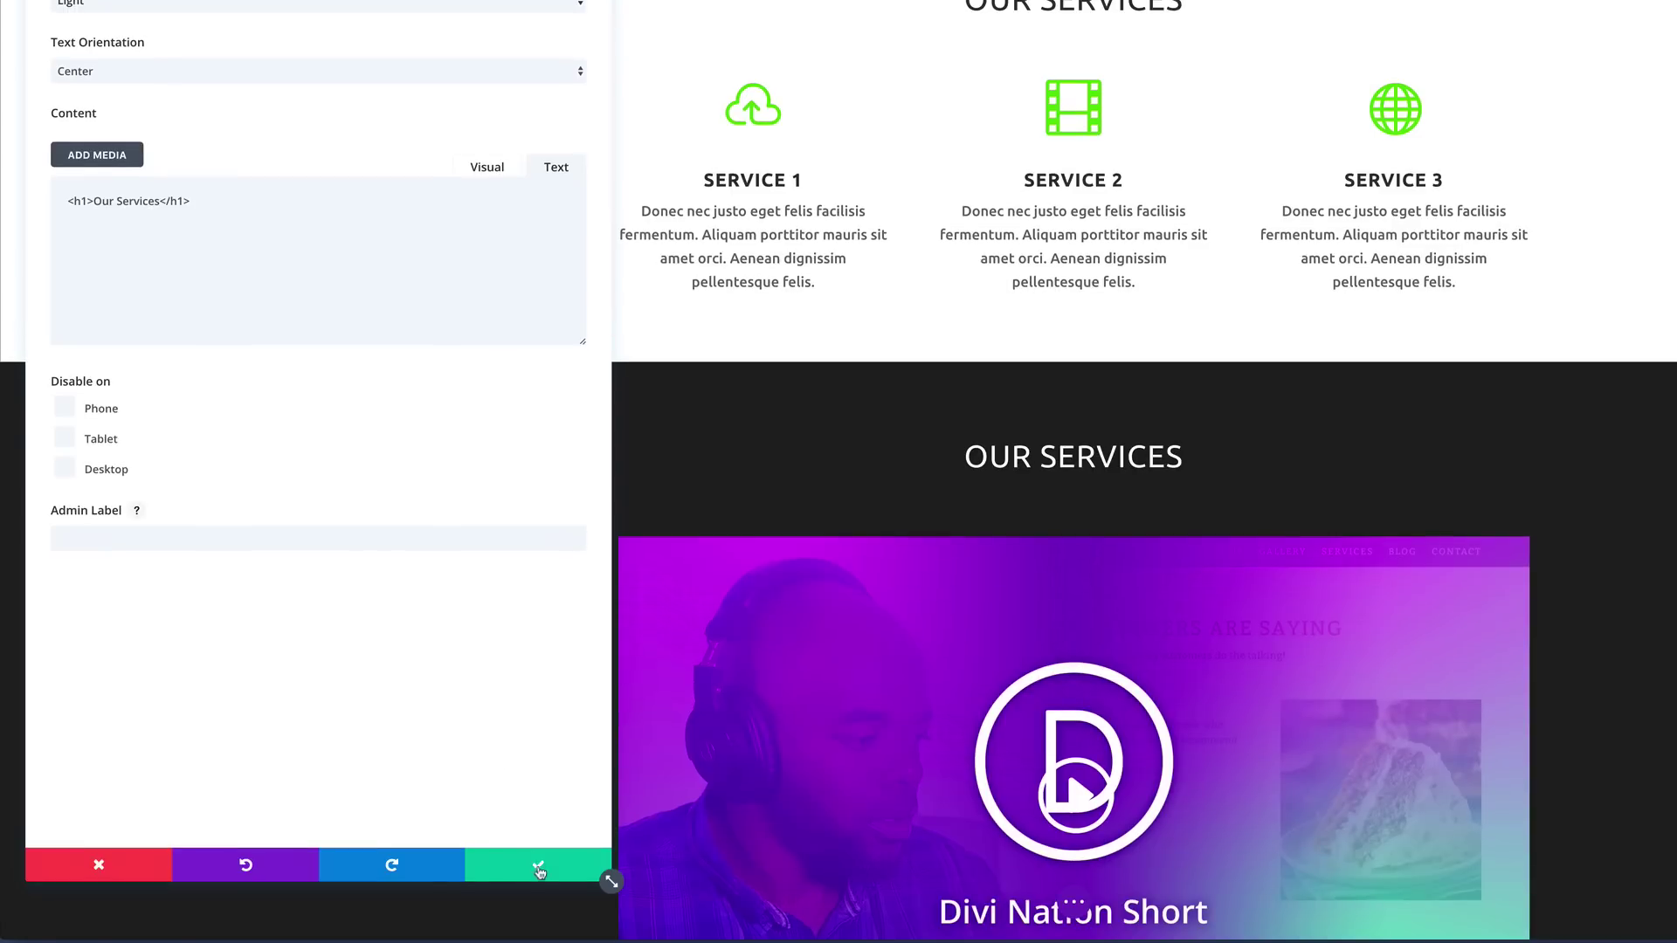
{"action": "left_click", "coordinate": [603, 882]}
{"action": "scroll", "coordinate": [528, 513], "scroll_direction": "down", "scroll_amount": 3}
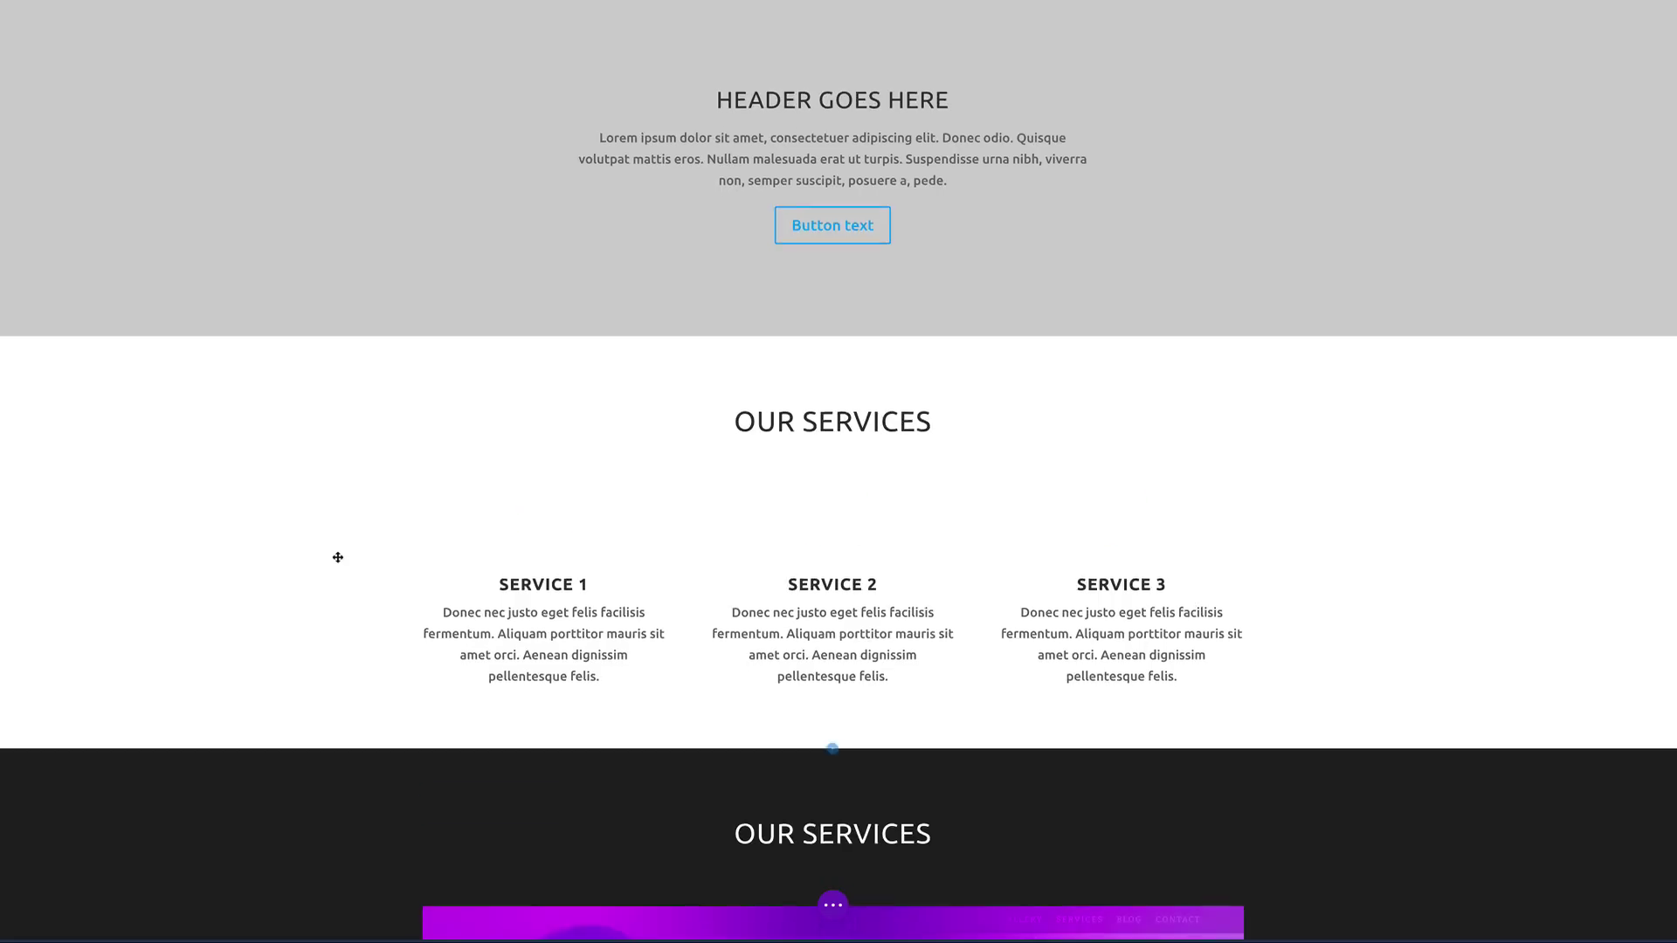
Step: Add a new regular section with a one-column row below the video section
{"action": "scroll", "coordinate": [338, 557], "scroll_direction": "up", "scroll_amount": 1}
{"action": "scroll", "coordinate": [338, 557], "scroll_direction": "down", "scroll_amount": 6}
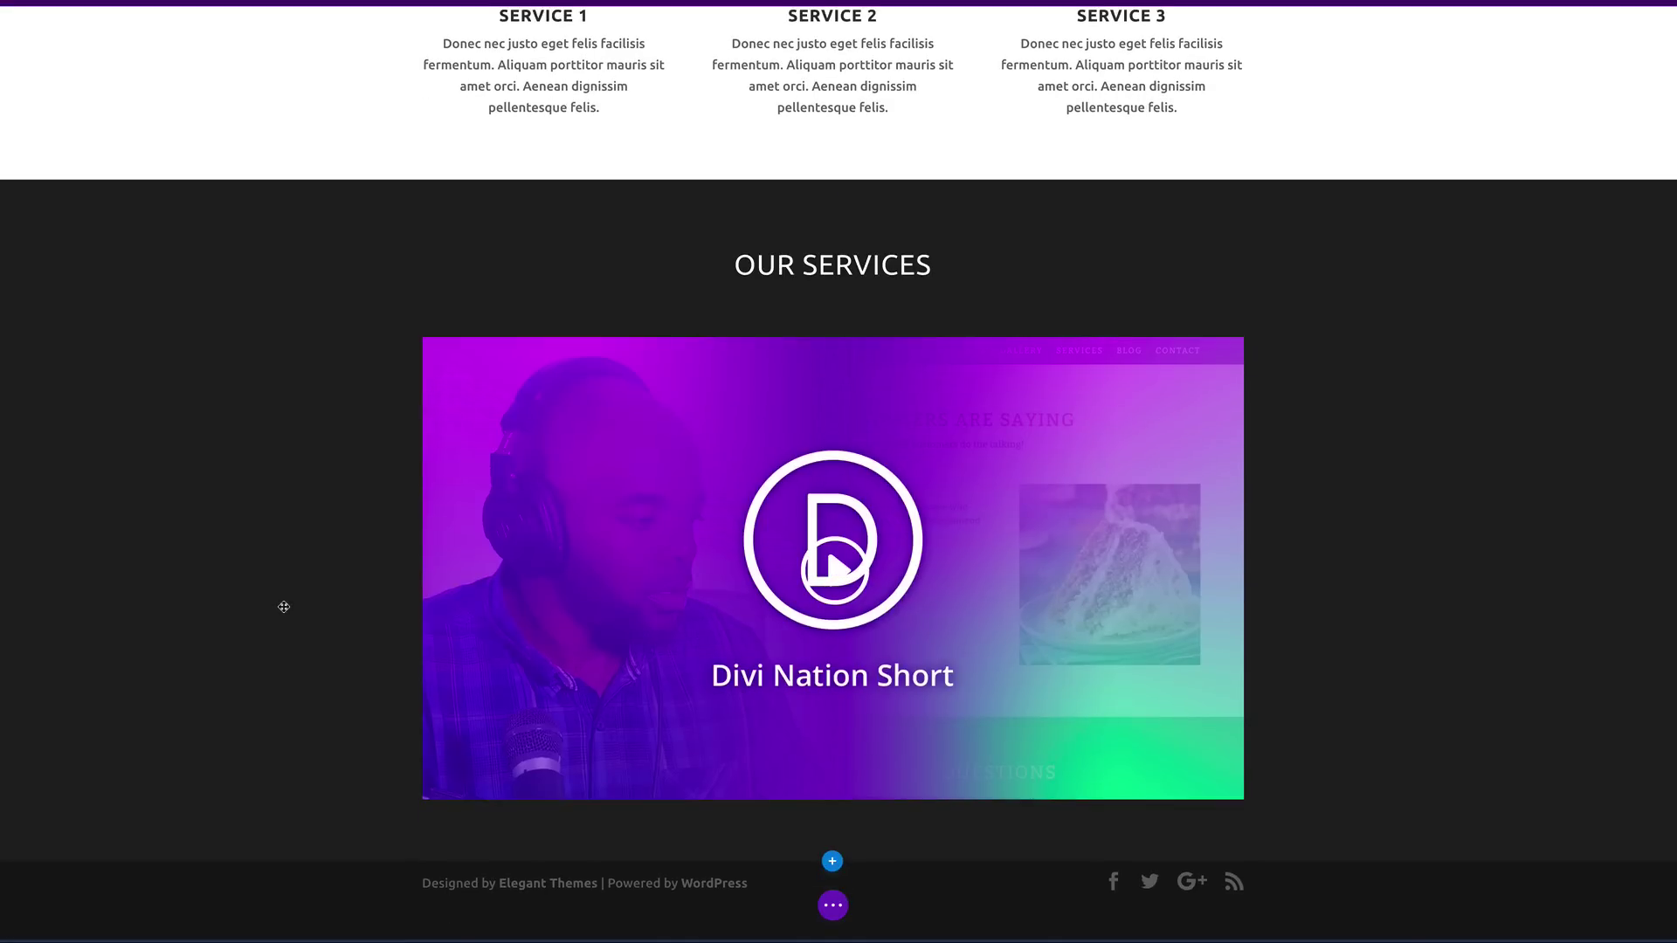
{"action": "mouse_move", "coordinate": [833, 865]}
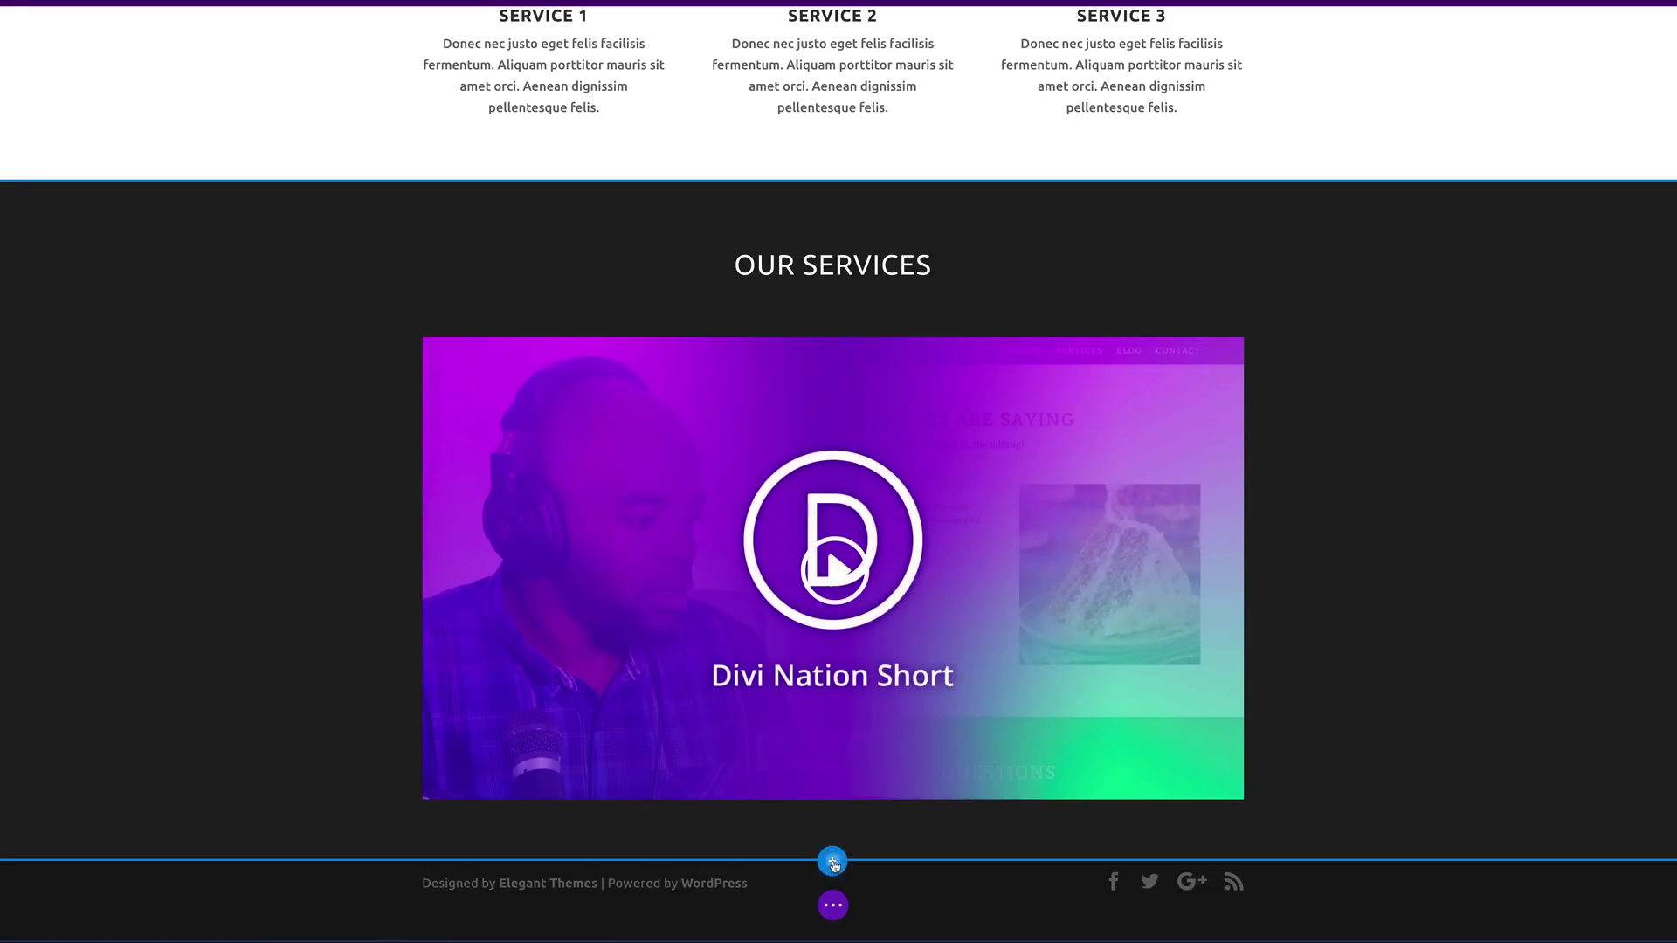
{"action": "left_click", "coordinate": [833, 863]}
{"action": "left_click", "coordinate": [742, 812]}
{"action": "scroll", "coordinate": [711, 790], "scroll_direction": "down", "scroll_amount": 2}
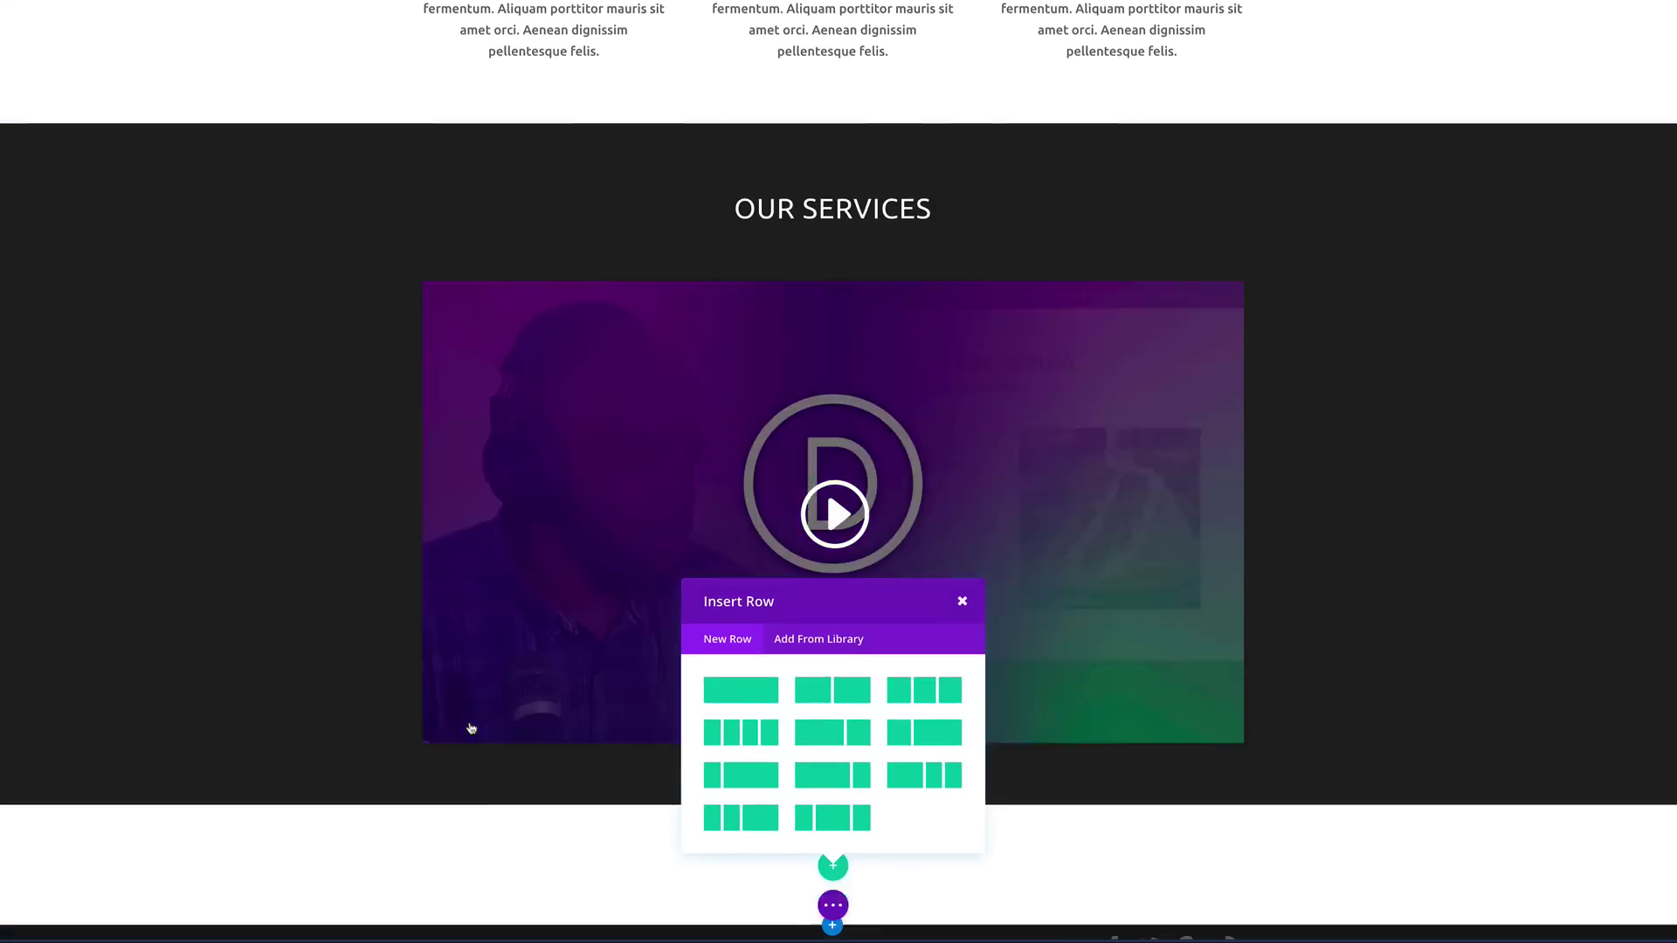
{"action": "left_click", "coordinate": [739, 633]}
Step: Insert a Contact Form module into the new row, found by searching 'con'
{"action": "scroll", "coordinate": [535, 686], "scroll_direction": "down", "scroll_amount": 1}
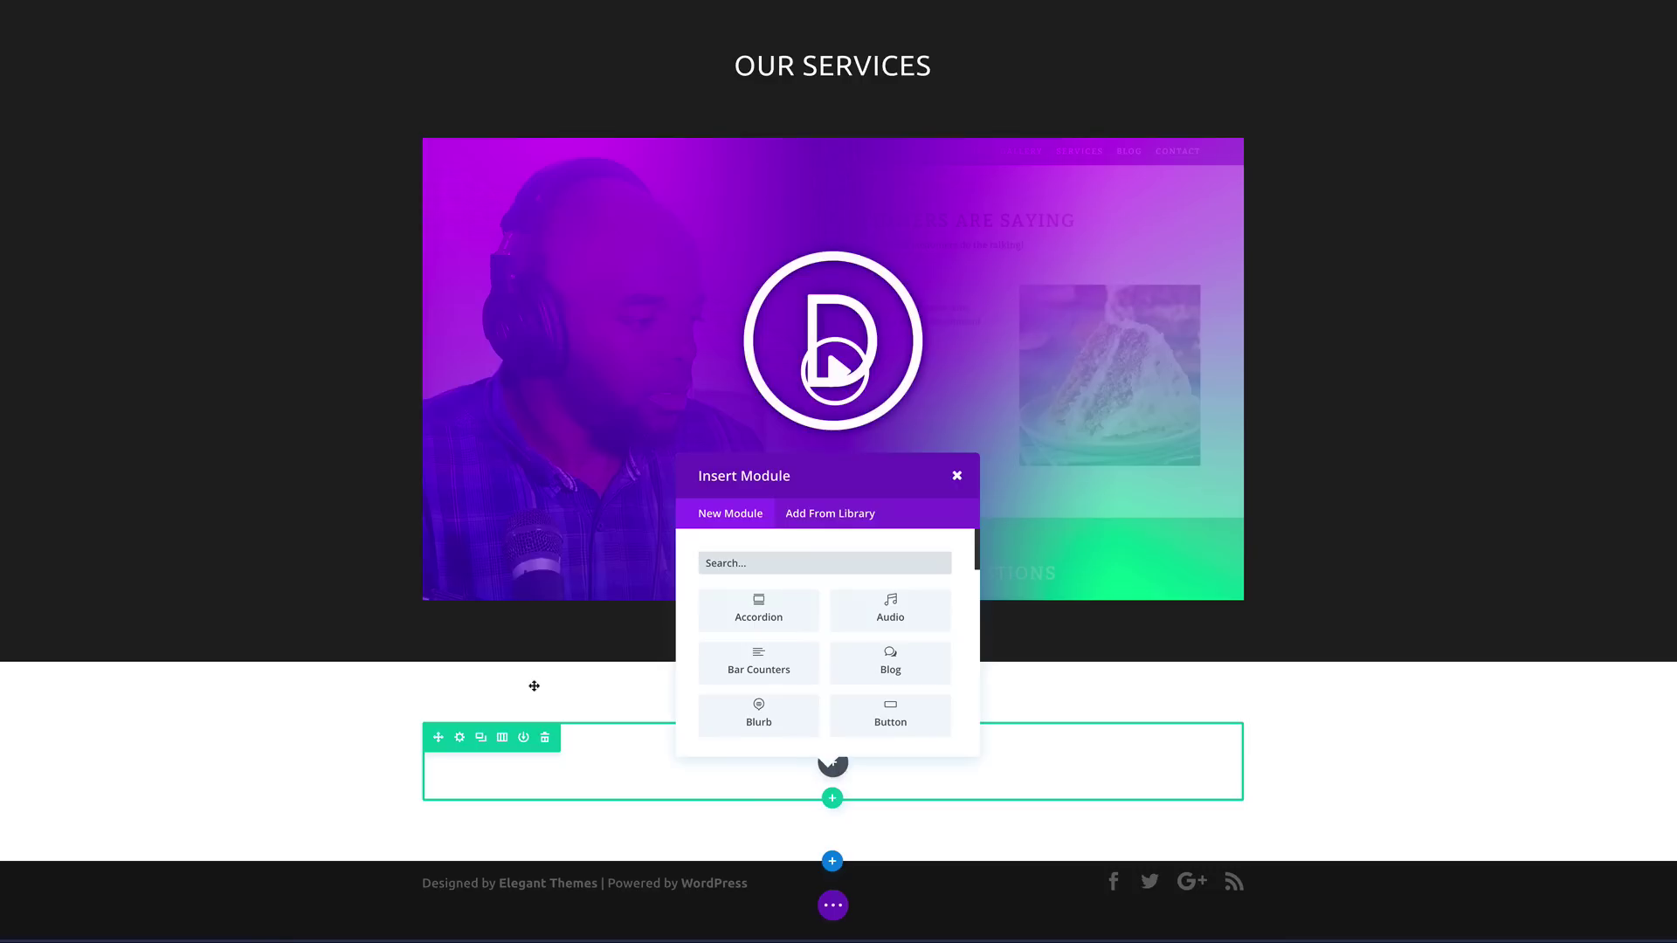
{"action": "scroll", "coordinate": [907, 727], "scroll_direction": "down", "scroll_amount": 3}
{"action": "scroll", "coordinate": [906, 714], "scroll_direction": "down", "scroll_amount": 8}
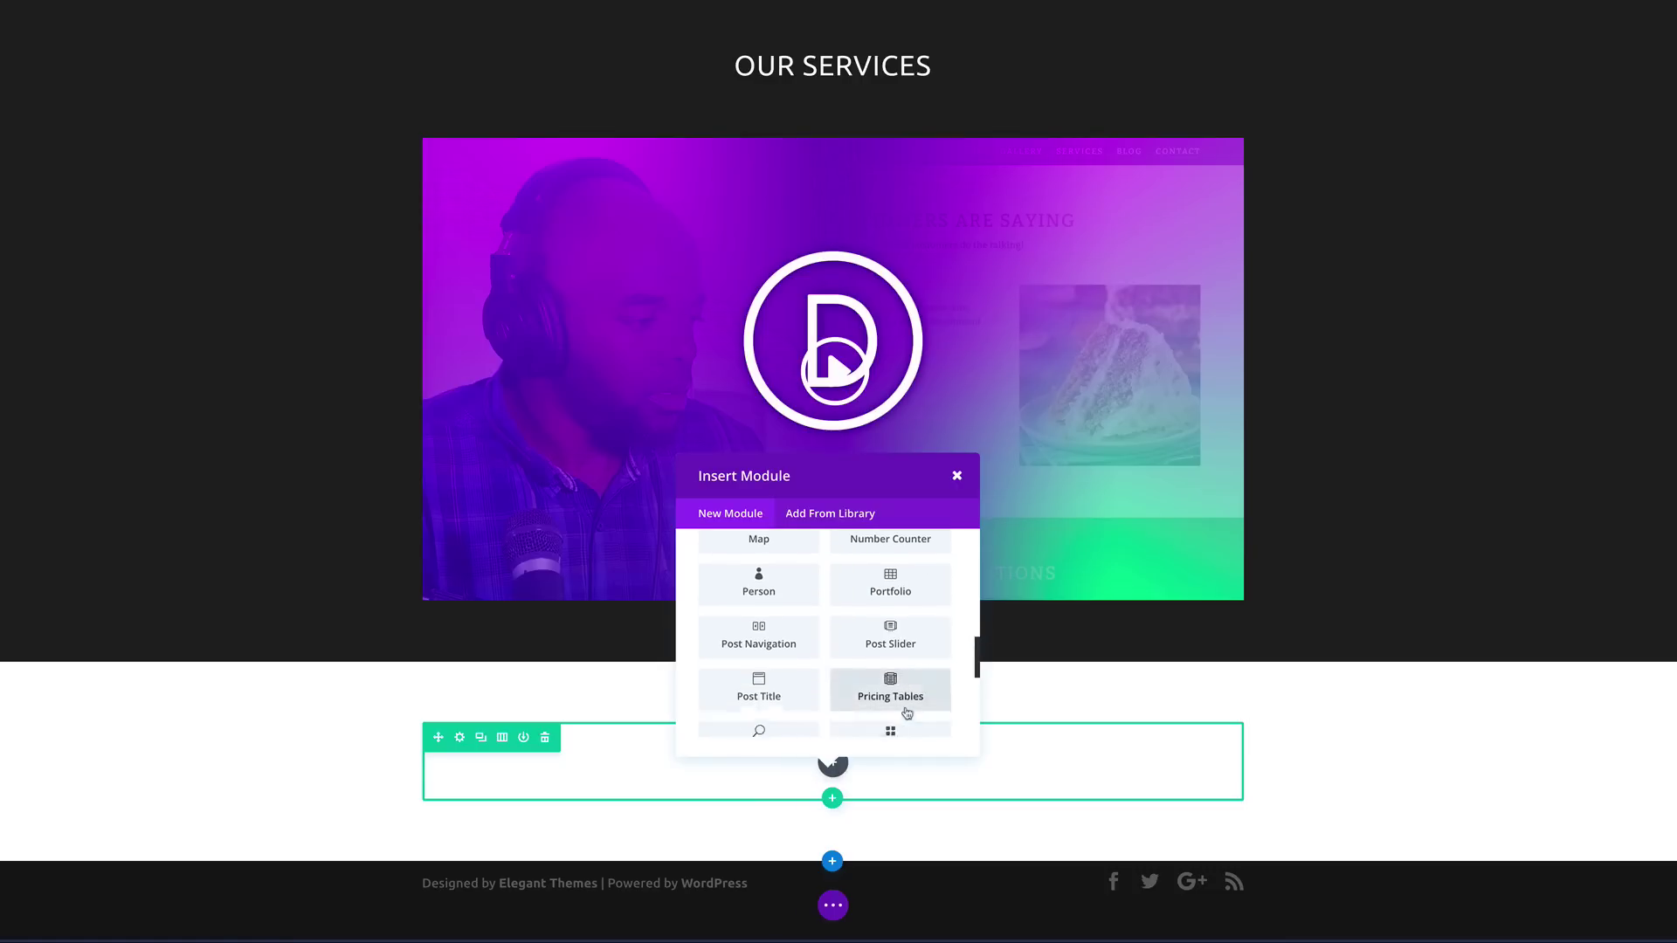
{"action": "type", "text": "con"}
{"action": "left_click", "coordinate": [760, 609]}
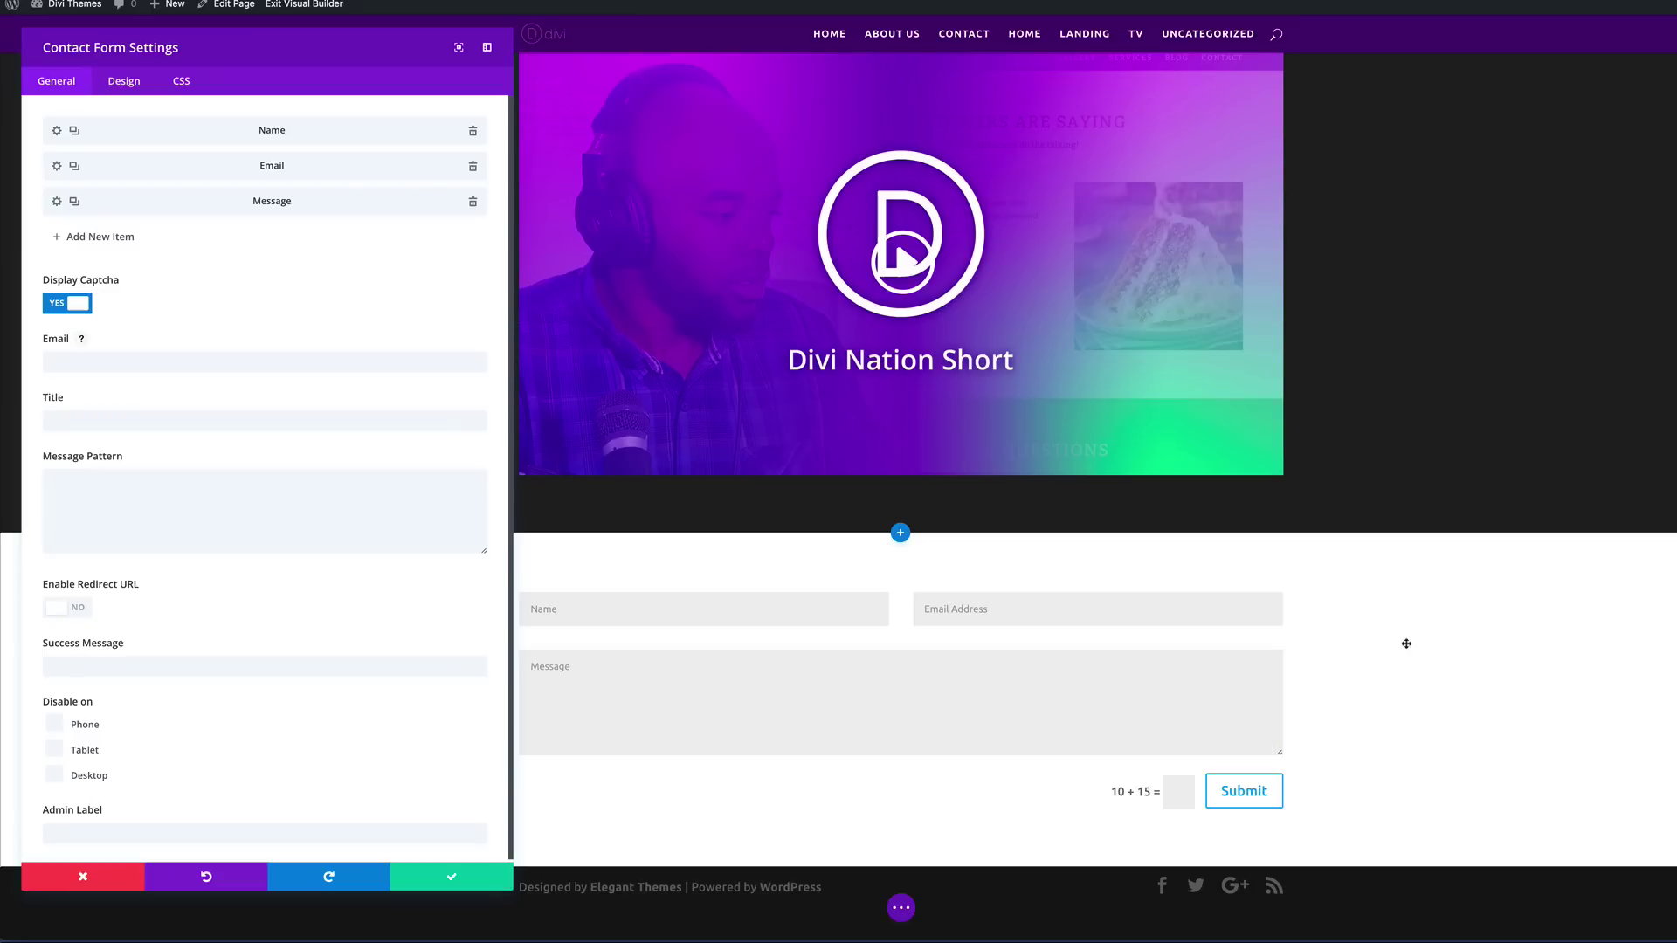
Step: Set the contact form section's background colour to dark purple #43046d
{"action": "left_click", "coordinate": [452, 879]}
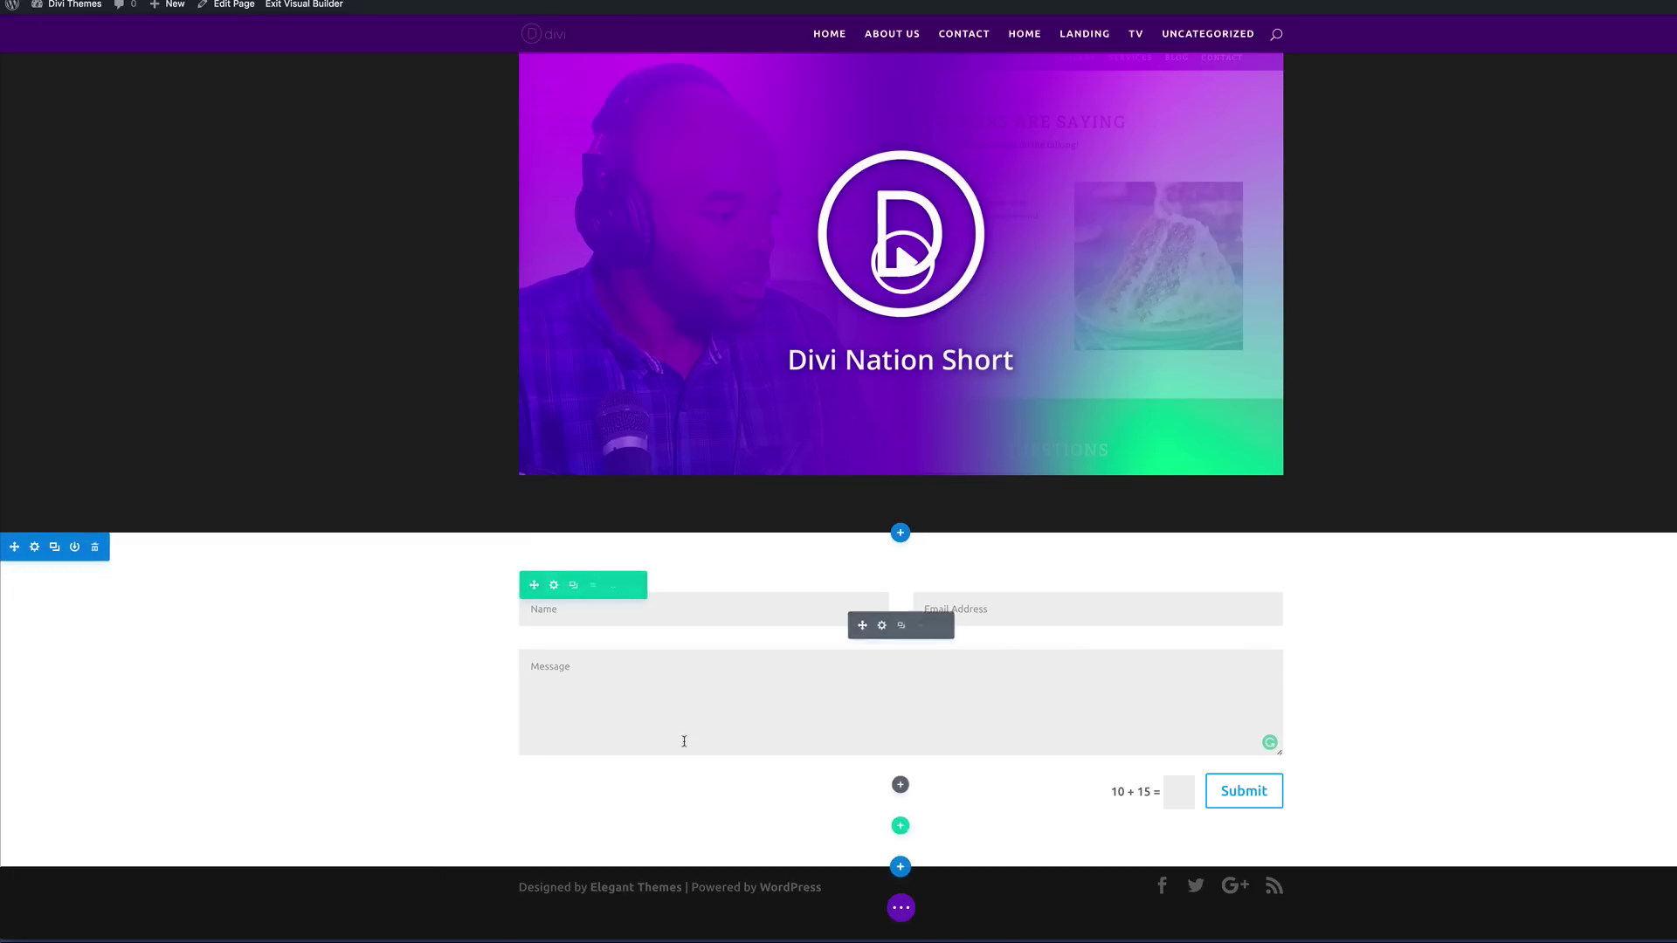
{"action": "left_click", "coordinate": [34, 547]}
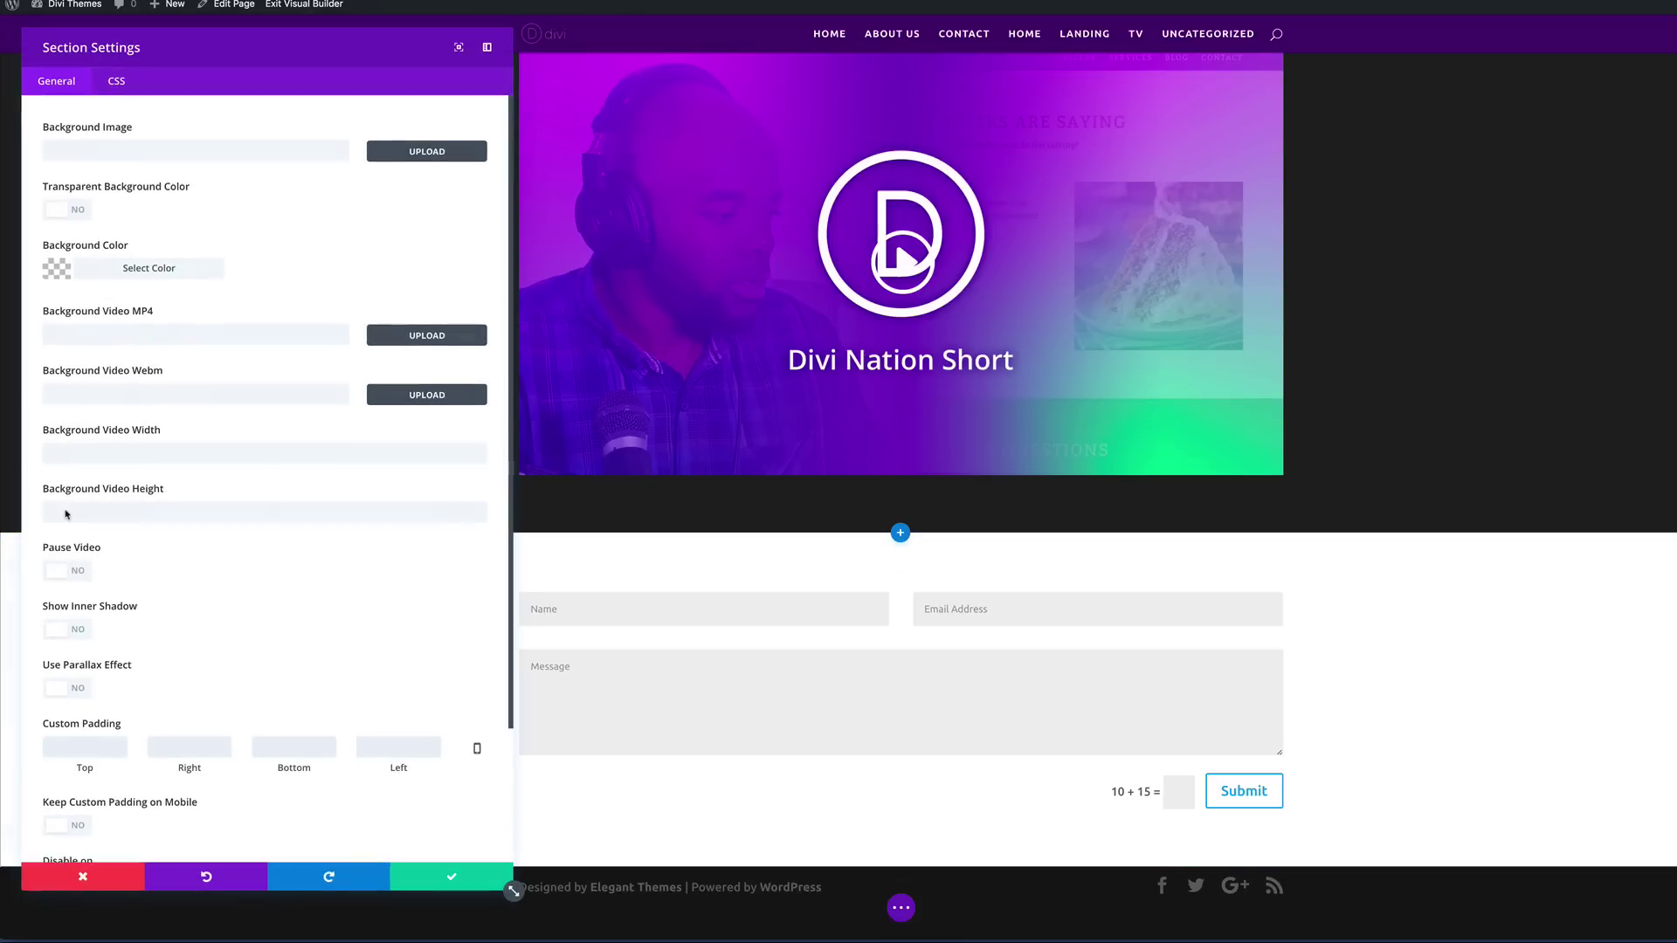
{"action": "left_click", "coordinate": [57, 271]}
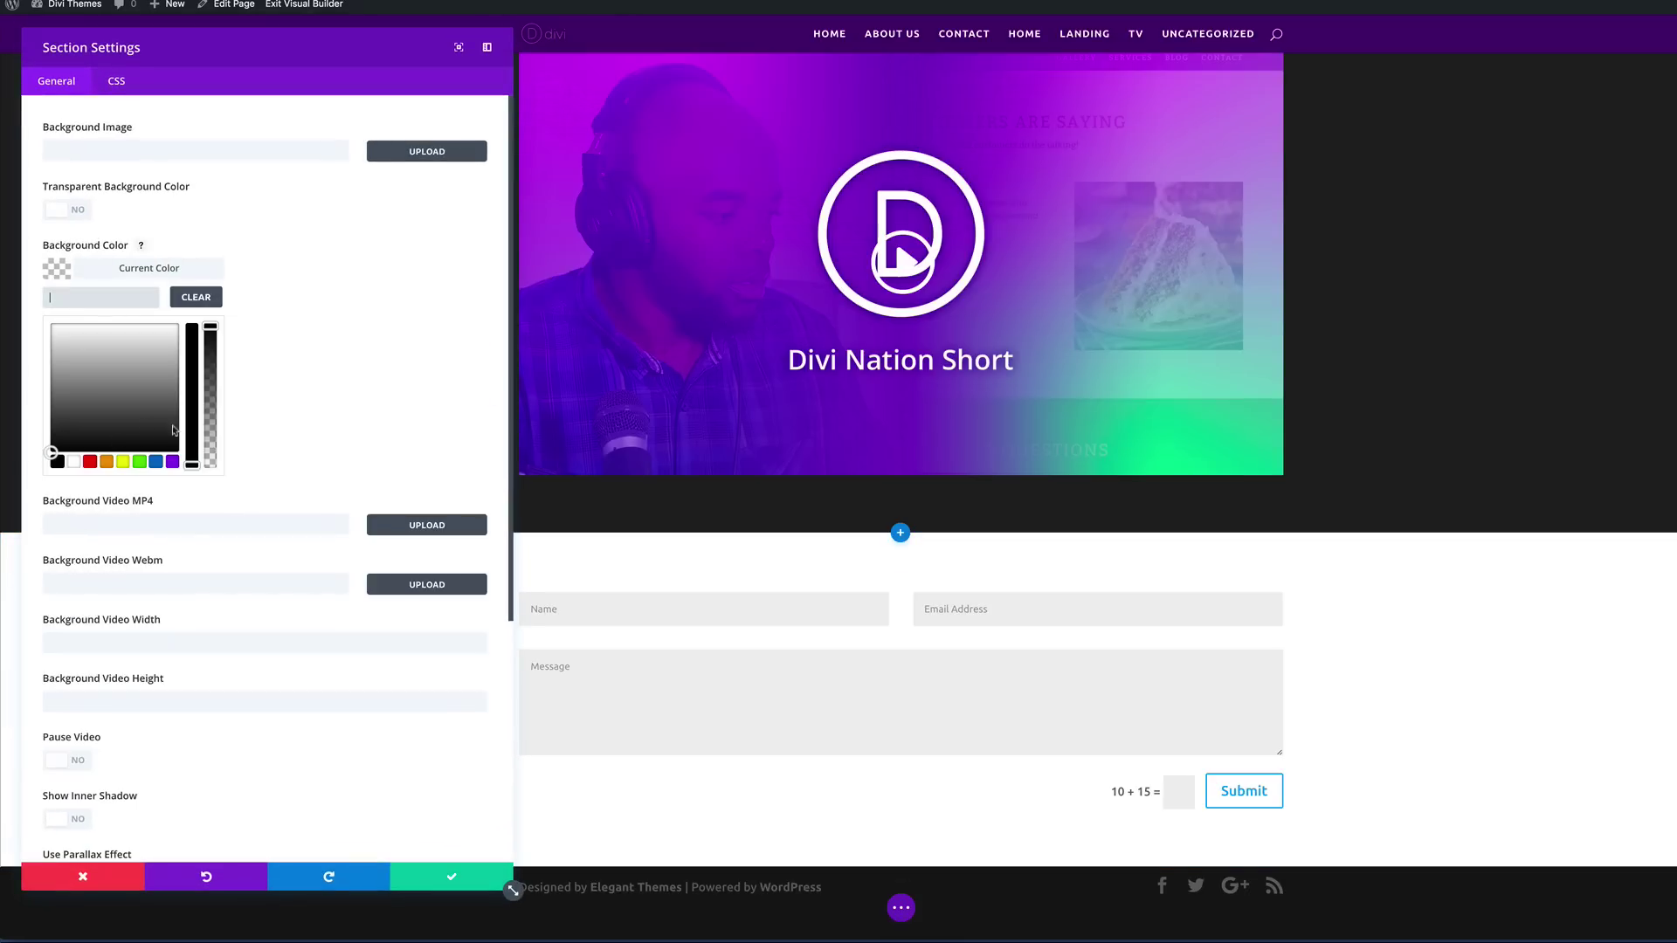
{"action": "left_click", "coordinate": [97, 295]}
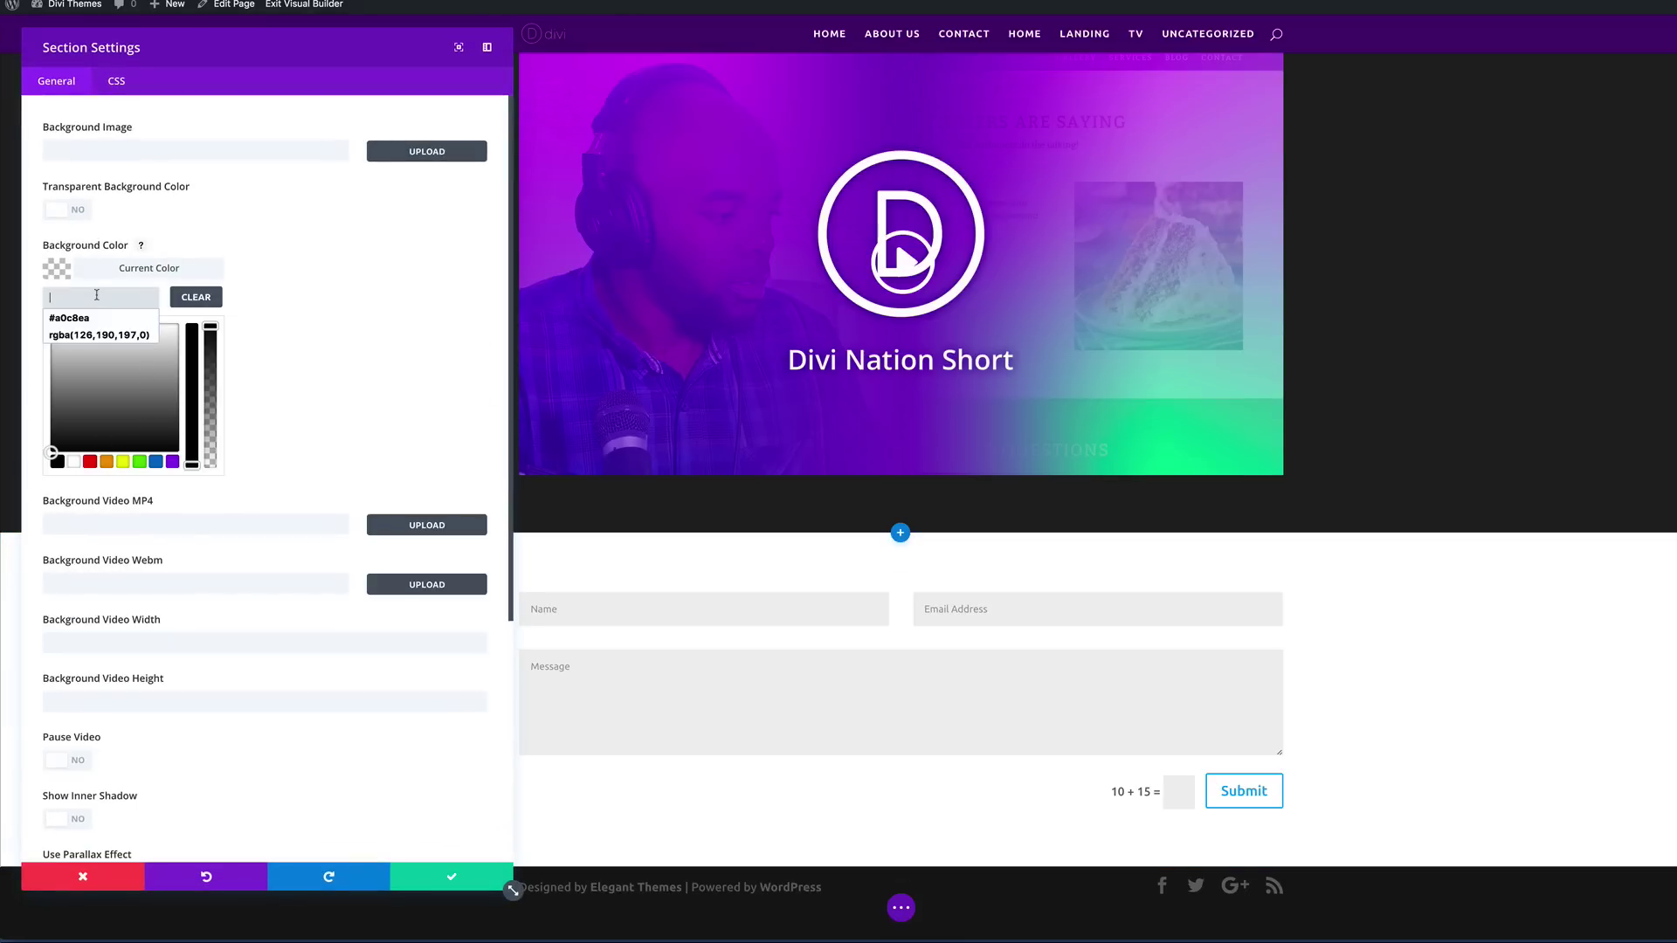
{"action": "type", "text": "43046d"}
{"action": "left_click", "coordinate": [315, 323]}
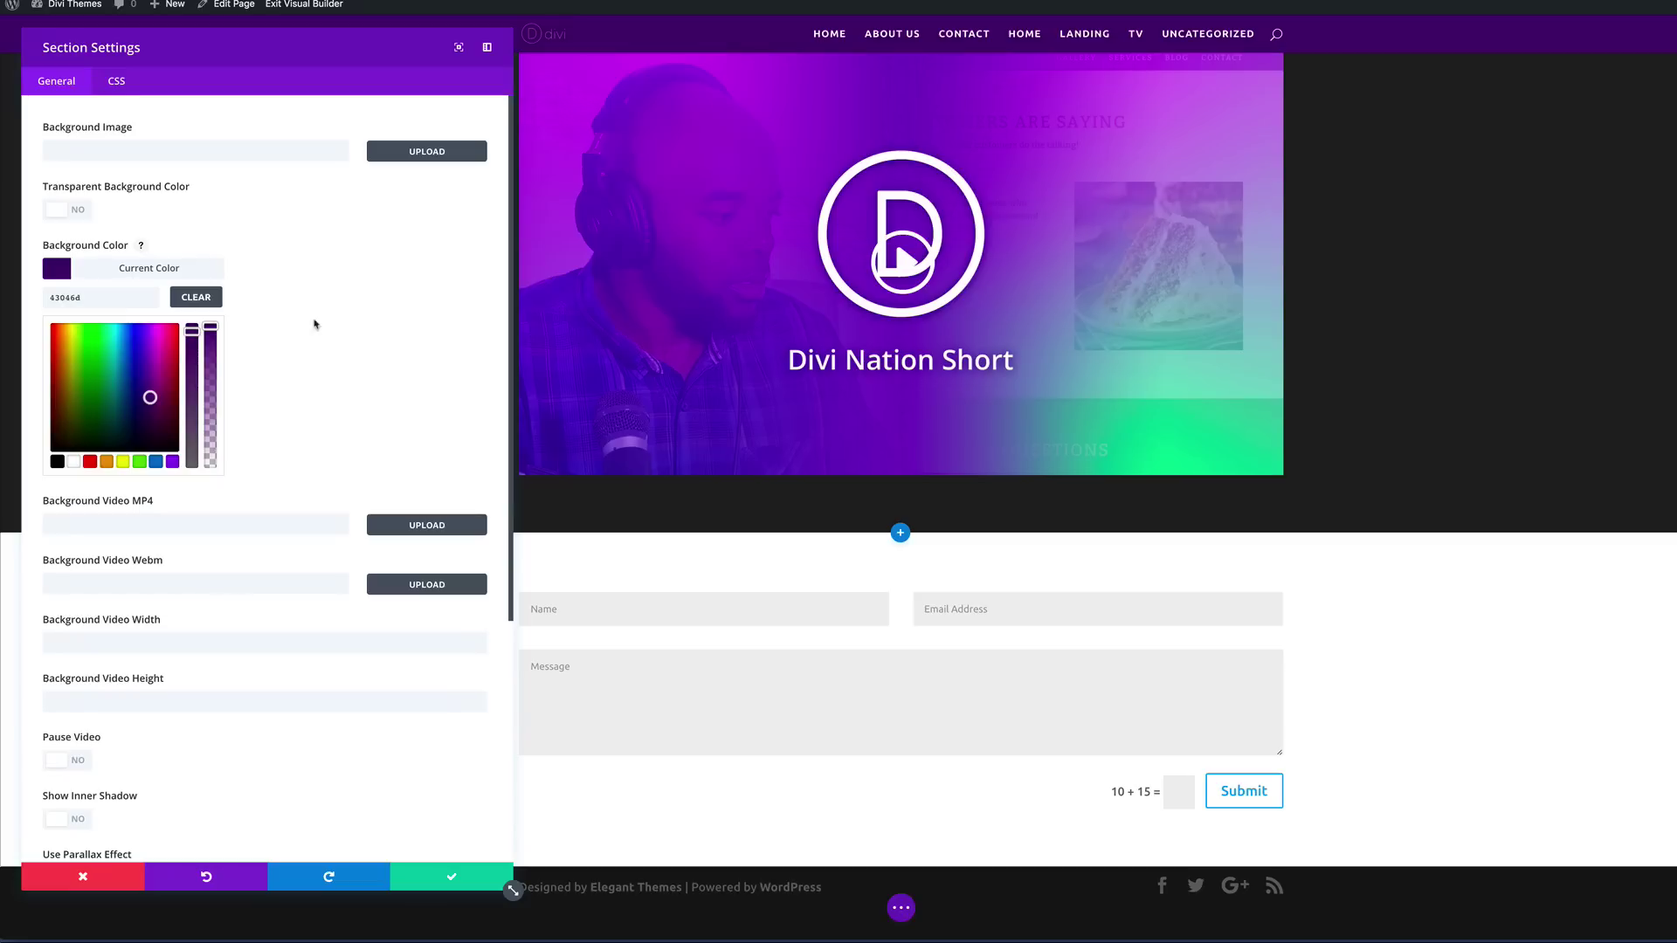
{"action": "left_click_drag", "start_coordinate": [51, 298], "coordinate": [81, 299]}
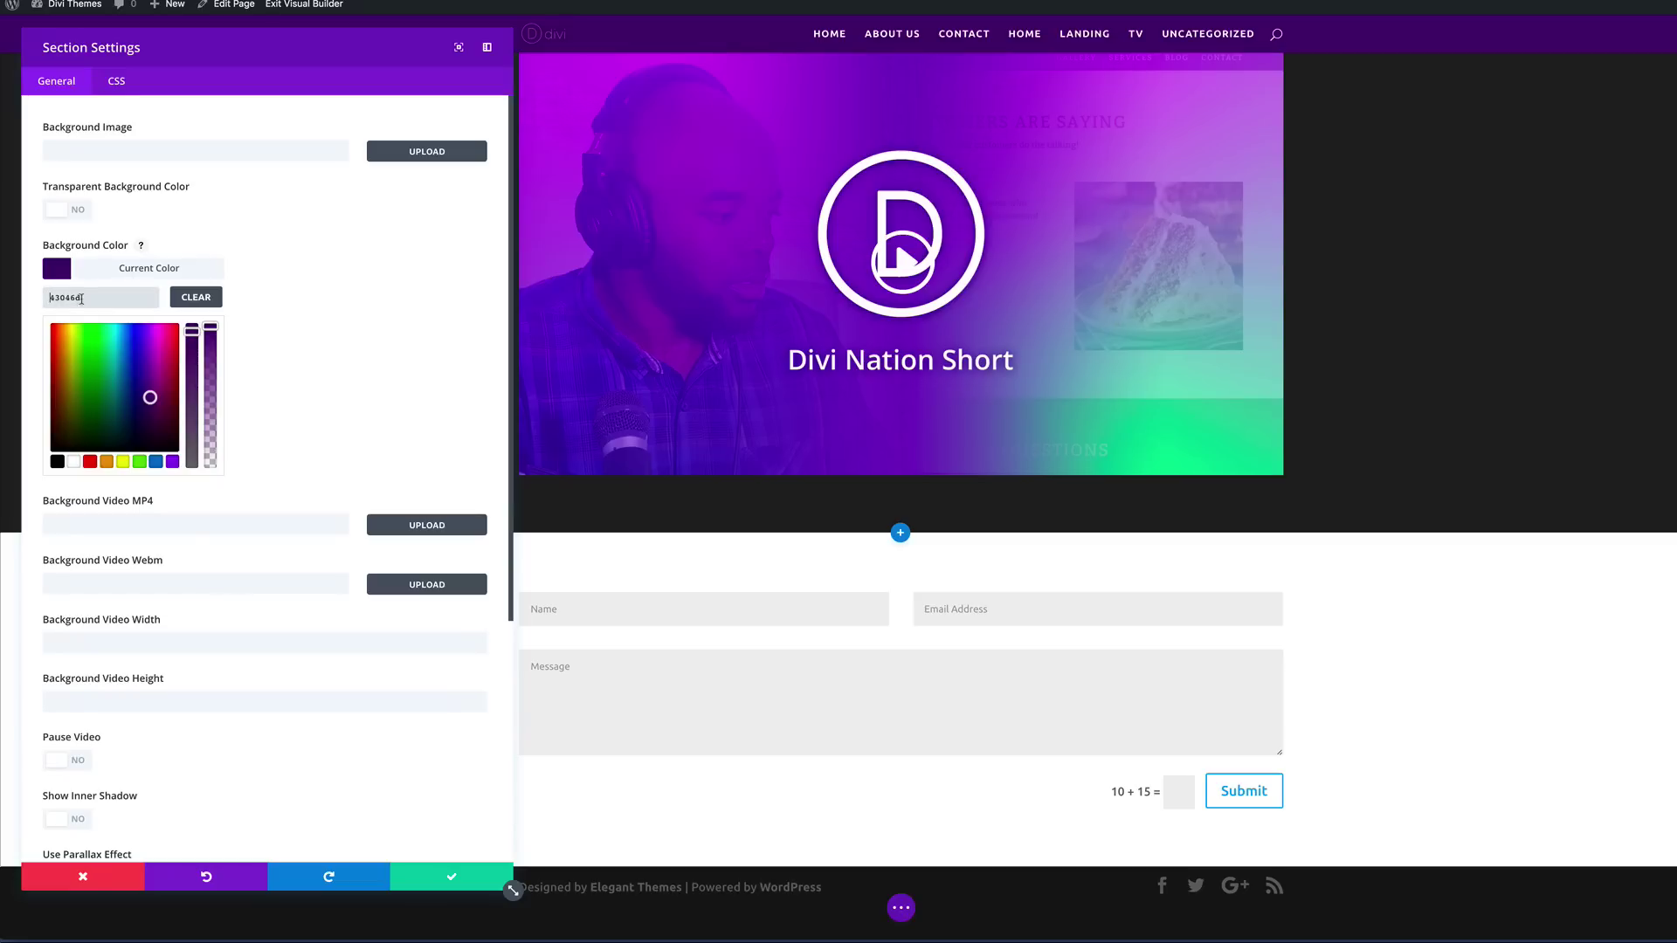
{"action": "left_click", "coordinate": [50, 298]}
{"action": "type", "text": "#"}
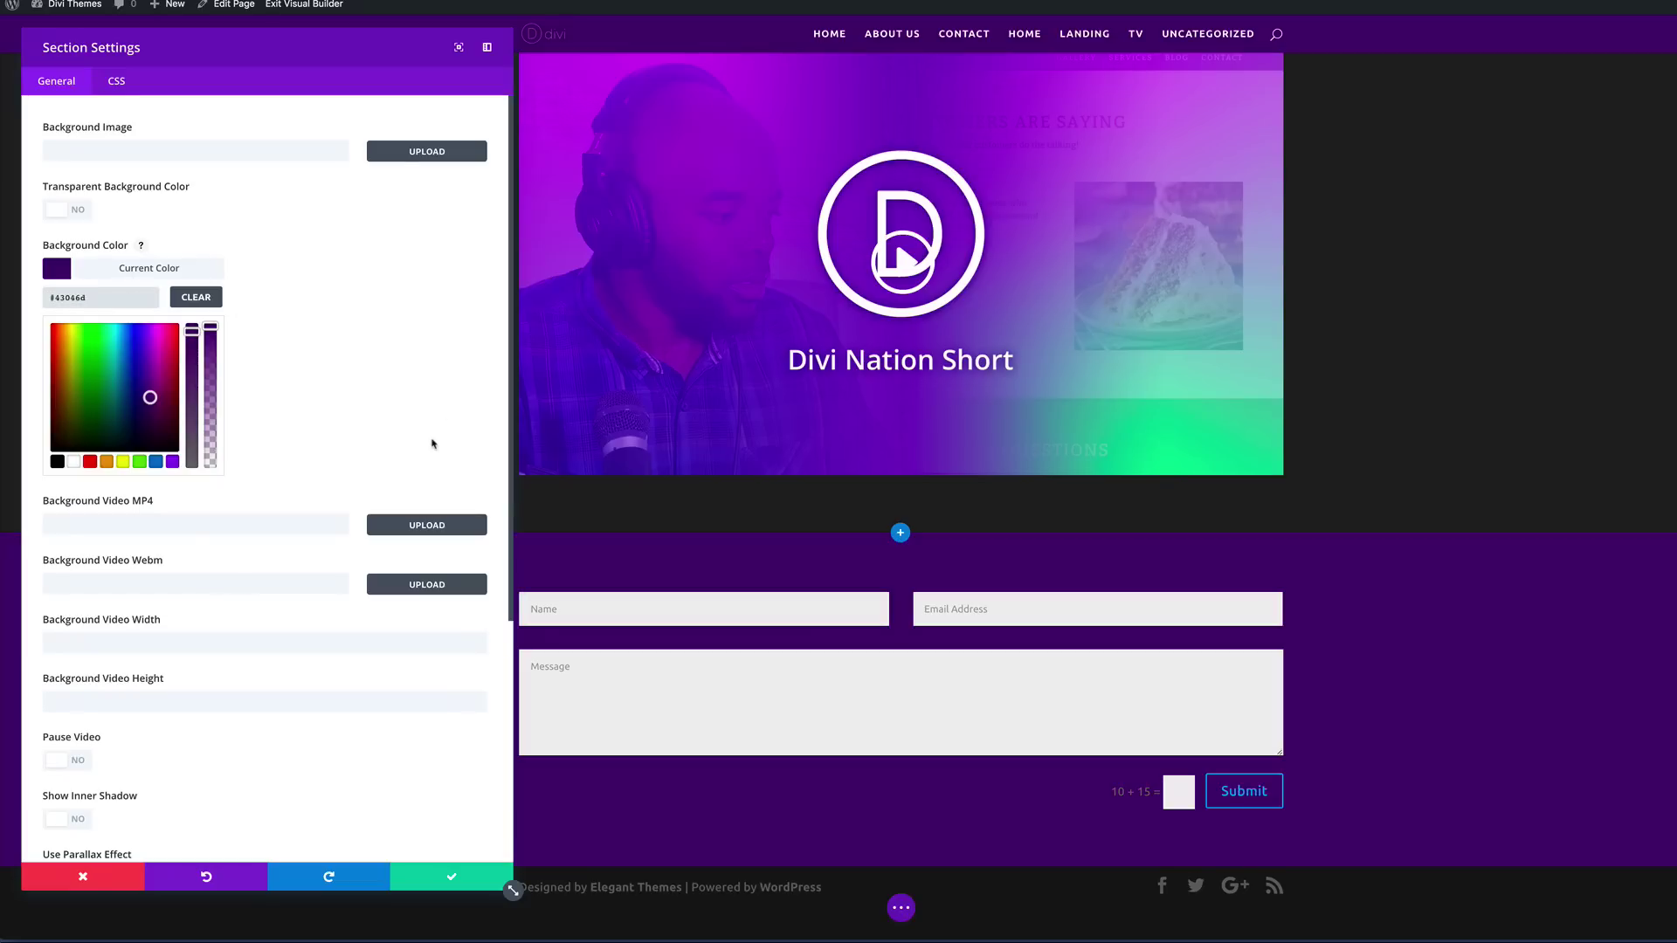
{"action": "left_click", "coordinate": [453, 878]}
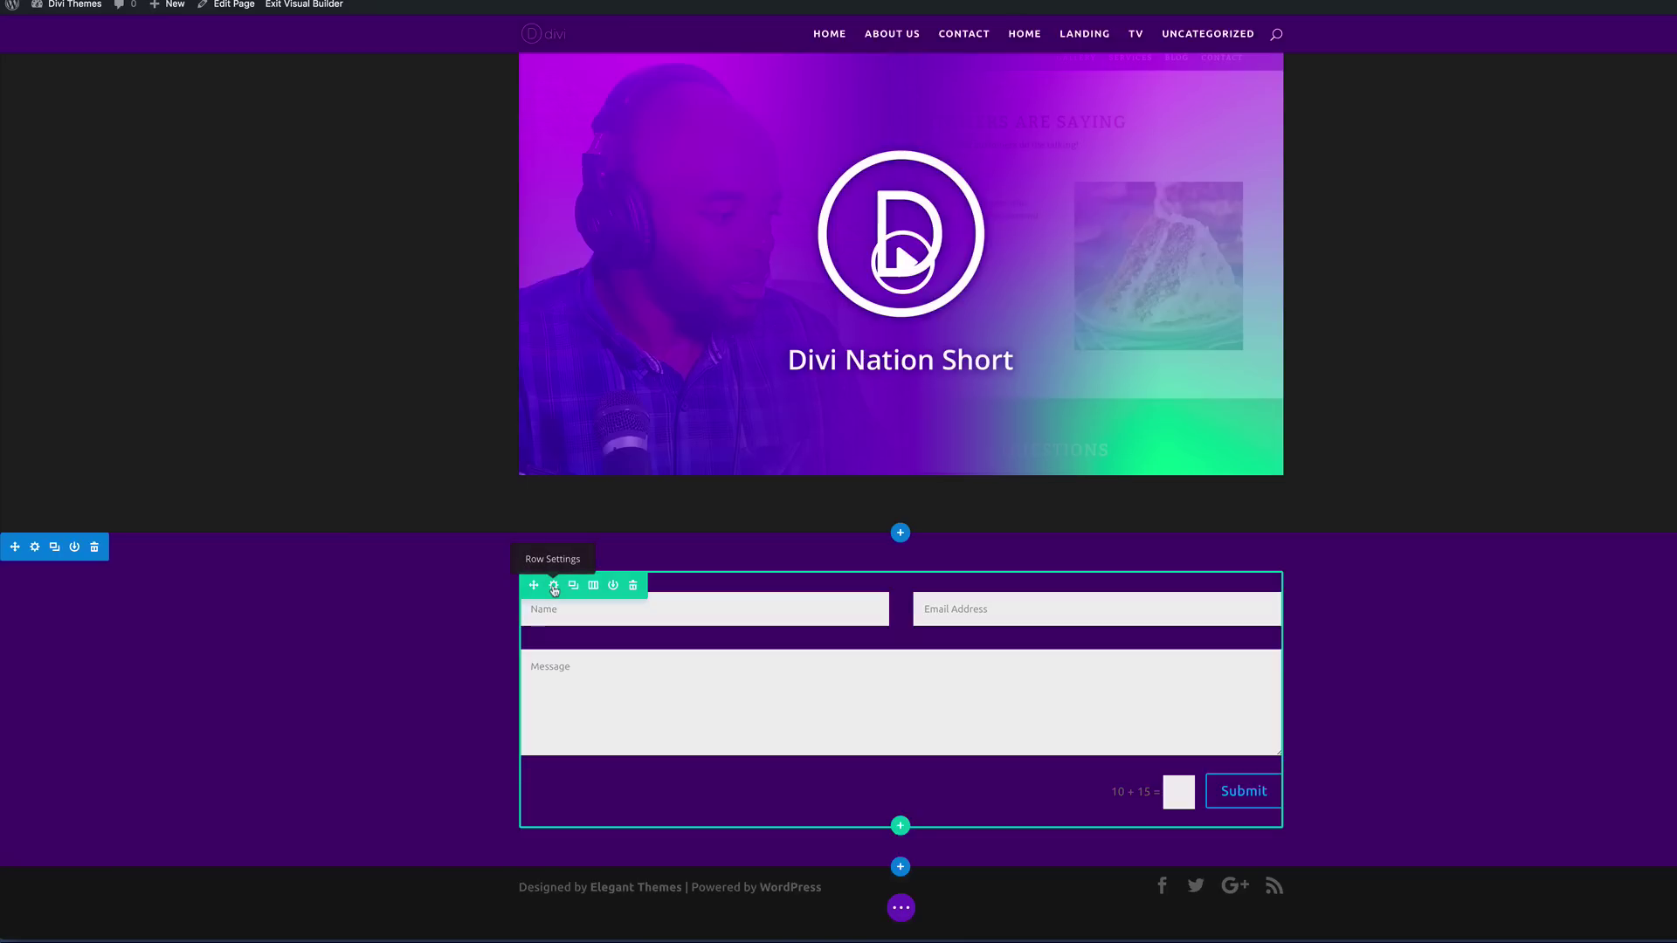
Step: Style the form fields purple with light grey, larger 18px text at 1.8em line height
{"action": "left_click", "coordinate": [554, 588]}
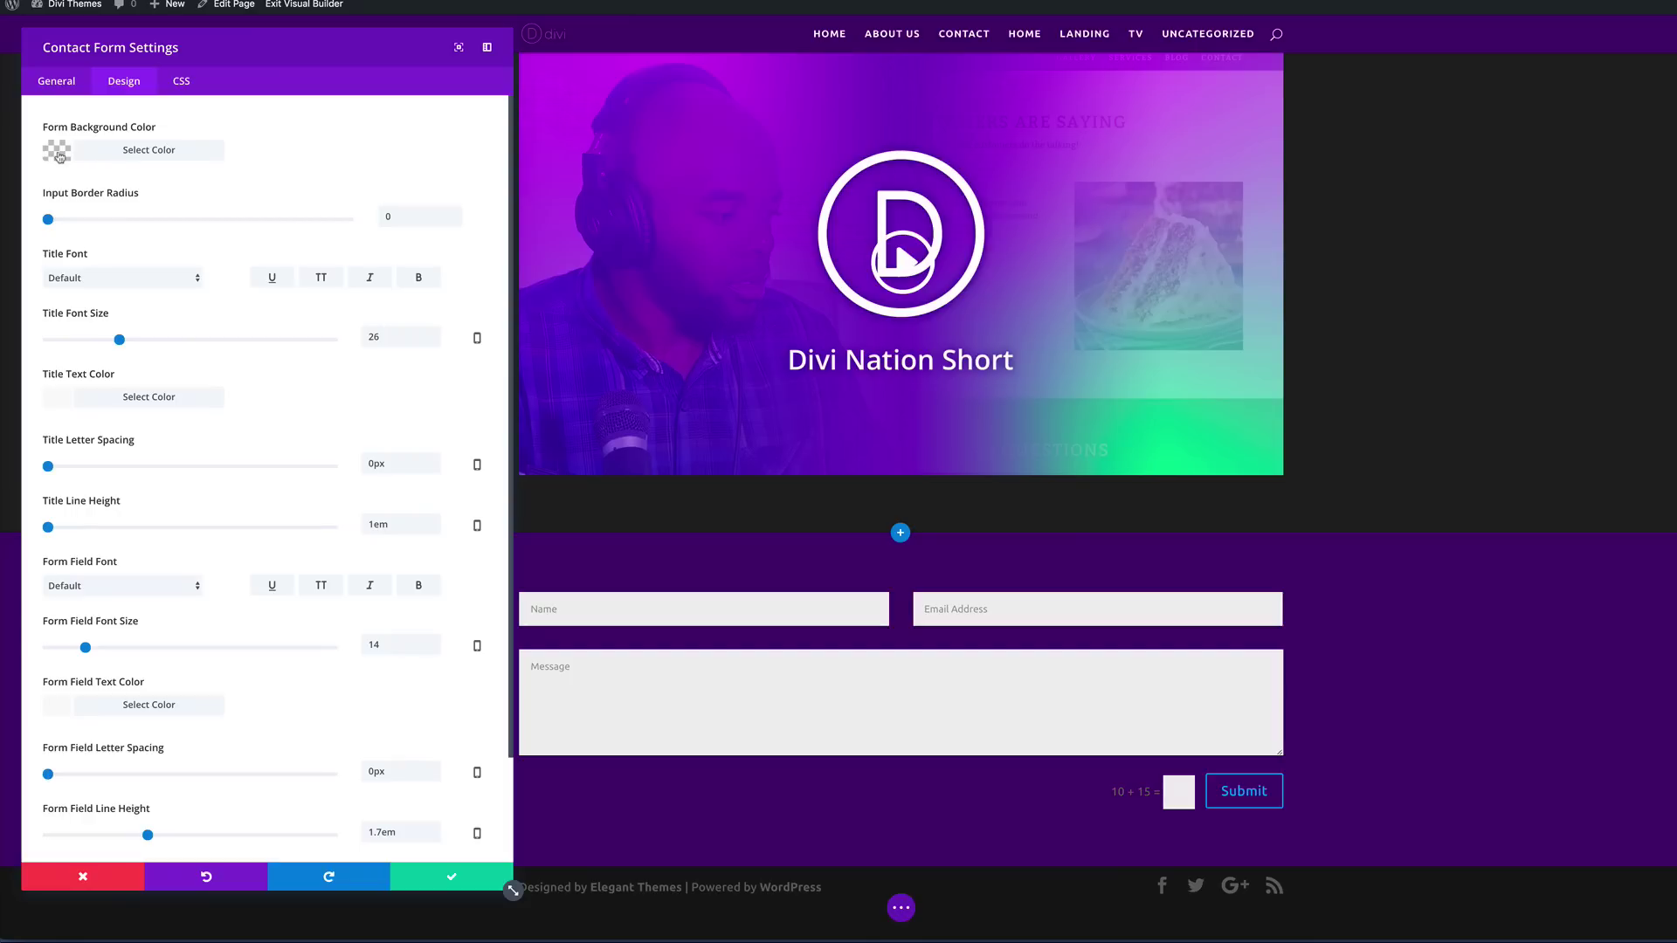
{"action": "left_click", "coordinate": [59, 157]}
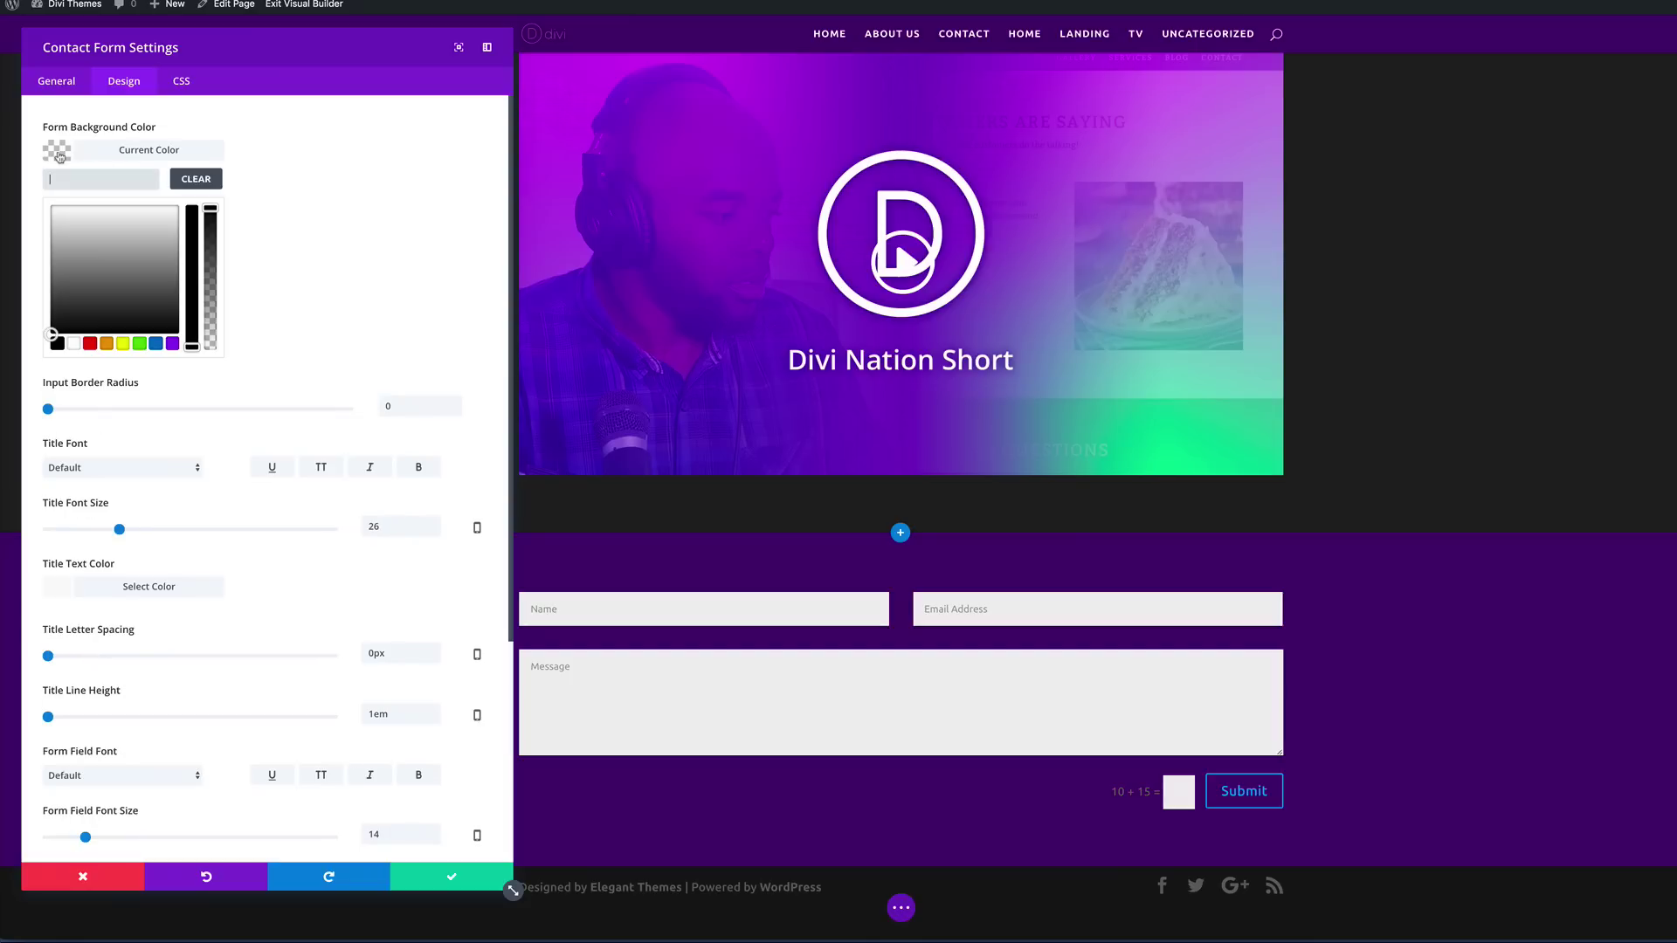
{"action": "left_click", "coordinate": [171, 344]}
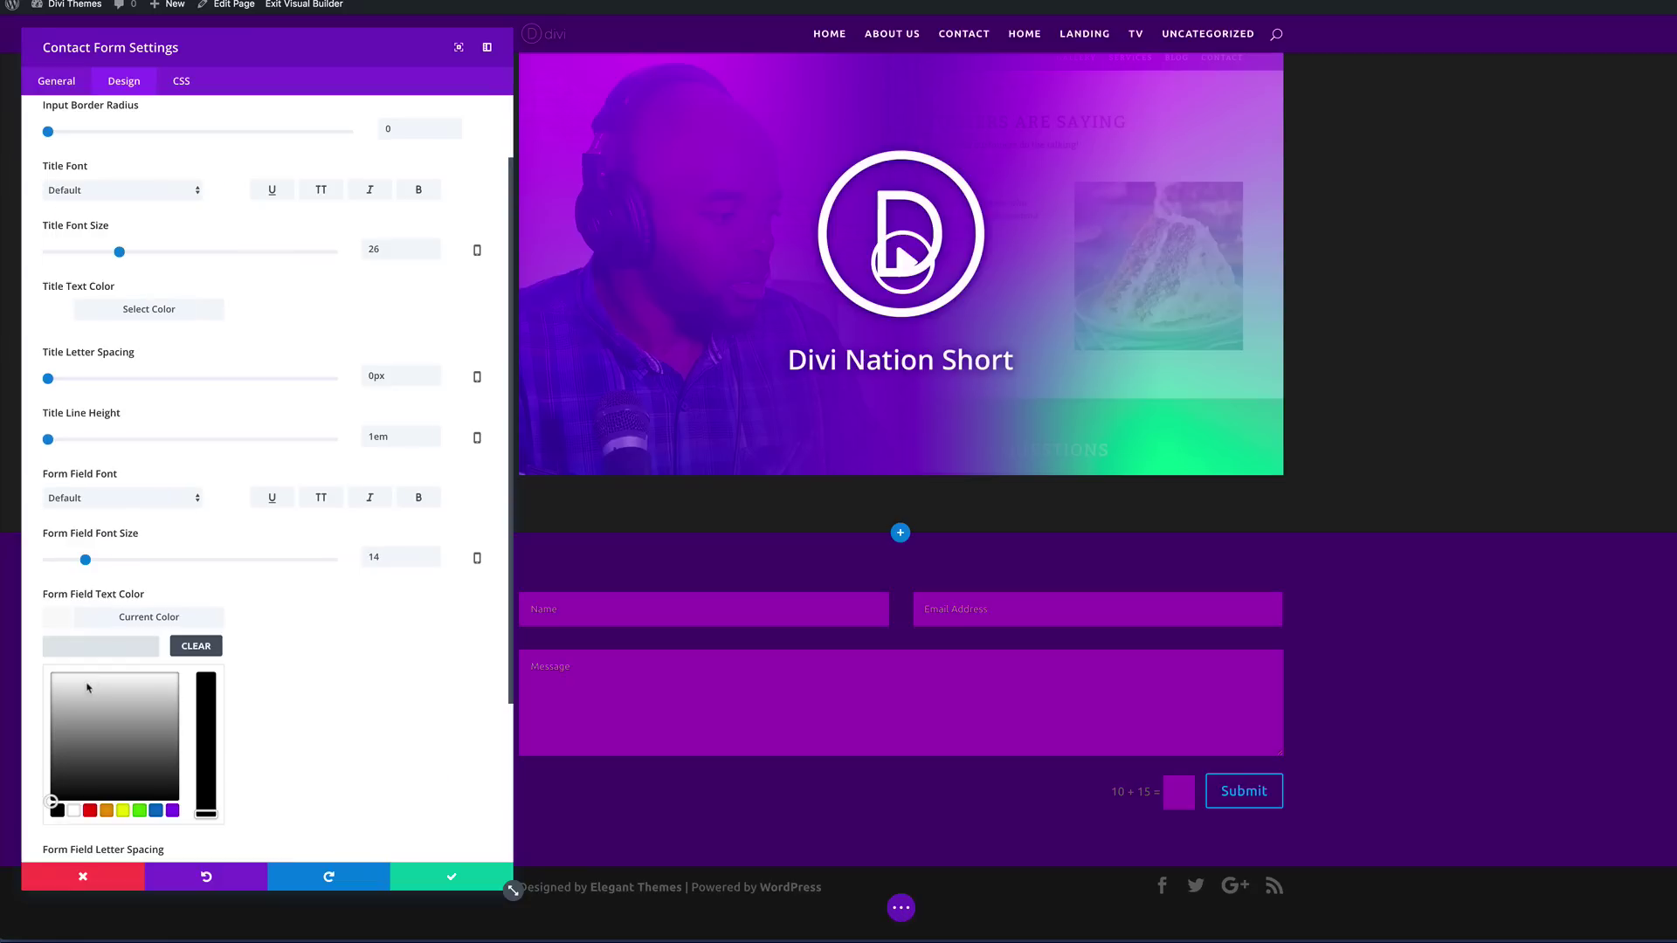
{"action": "left_click", "coordinate": [85, 690]}
{"action": "left_click_drag", "start_coordinate": [86, 689], "coordinate": [168, 673]}
{"action": "left_click_drag", "start_coordinate": [87, 561], "coordinate": [97, 560]}
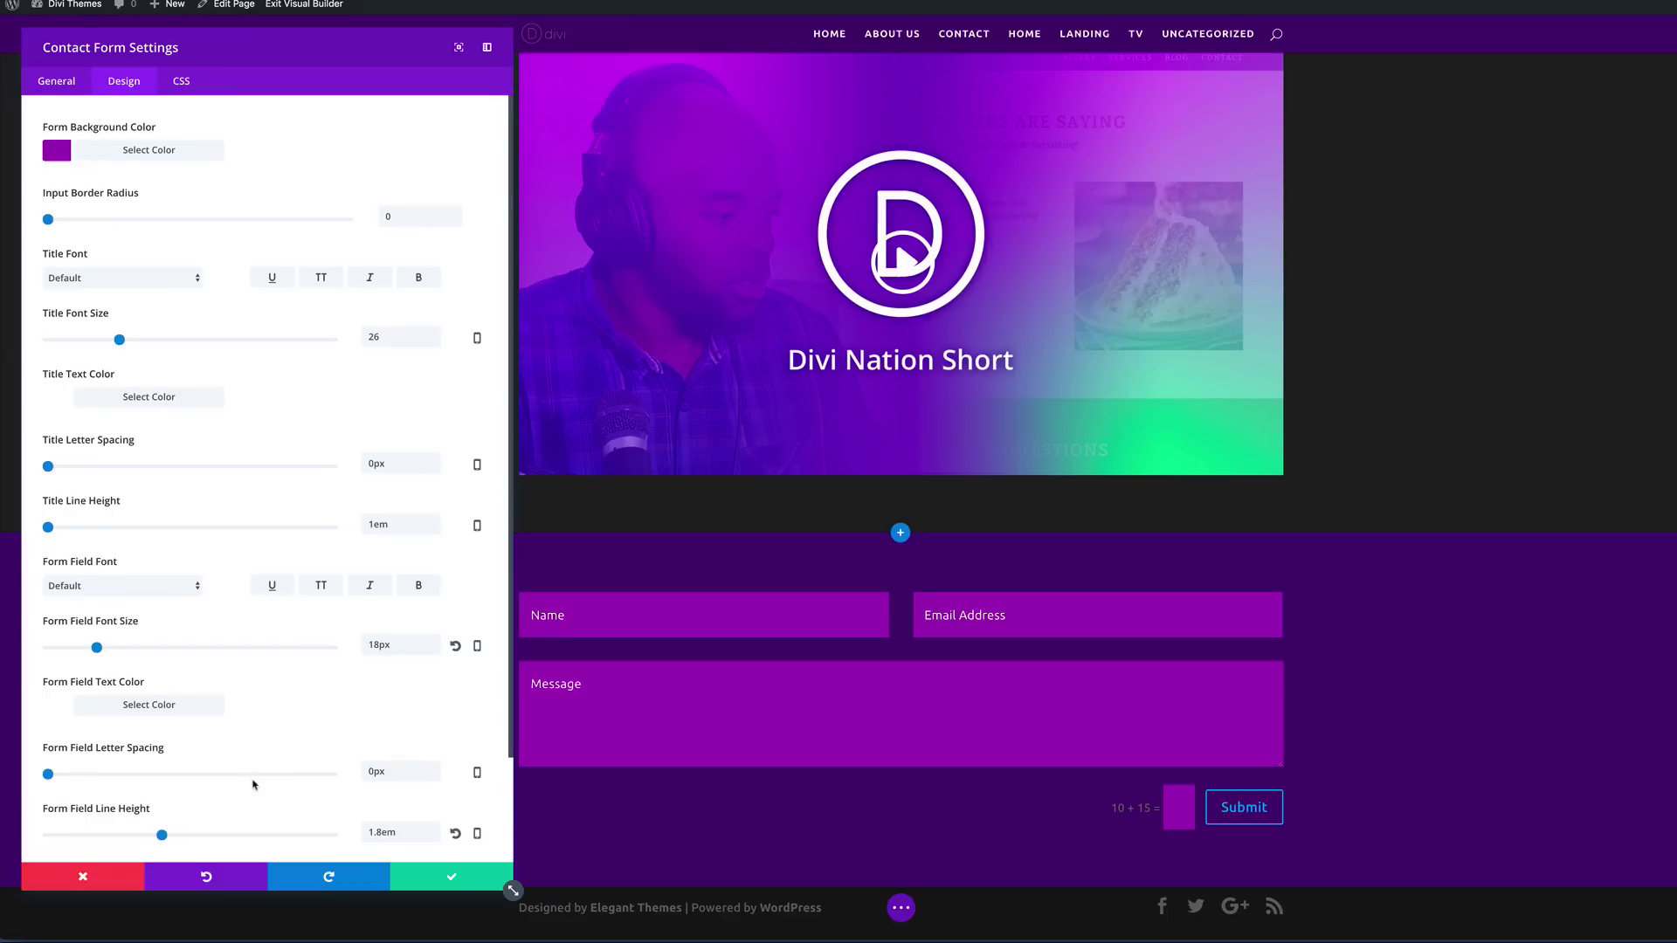
{"action": "scroll", "coordinate": [253, 785], "scroll_direction": "down", "scroll_amount": 3}
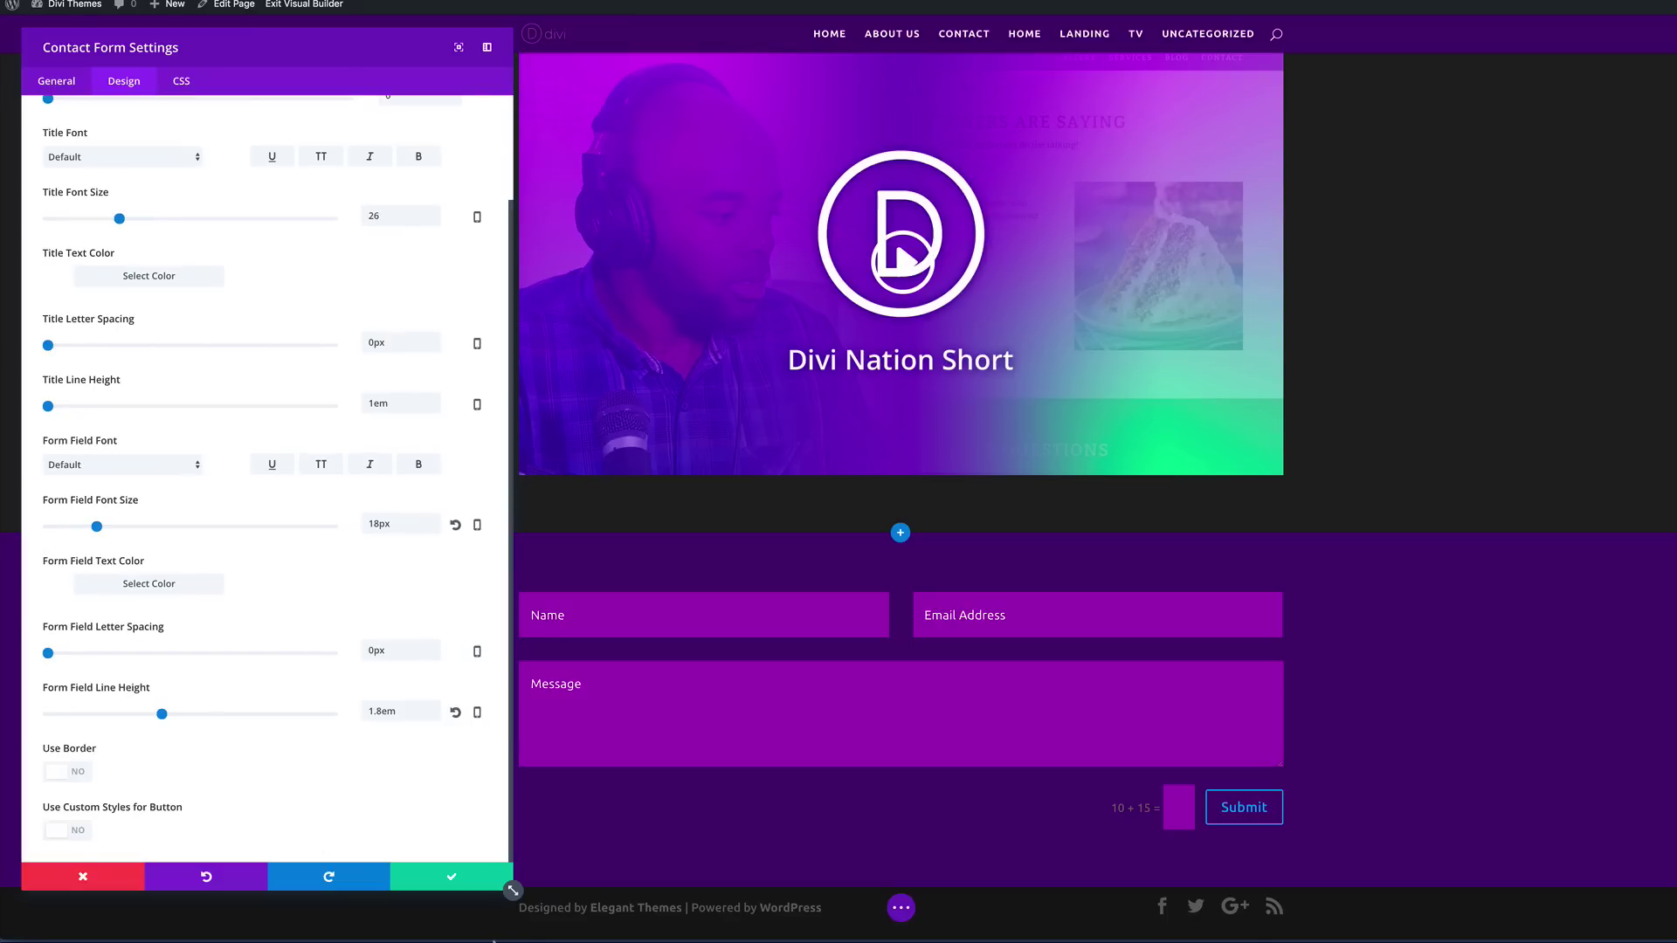
{"action": "left_click", "coordinate": [451, 876]}
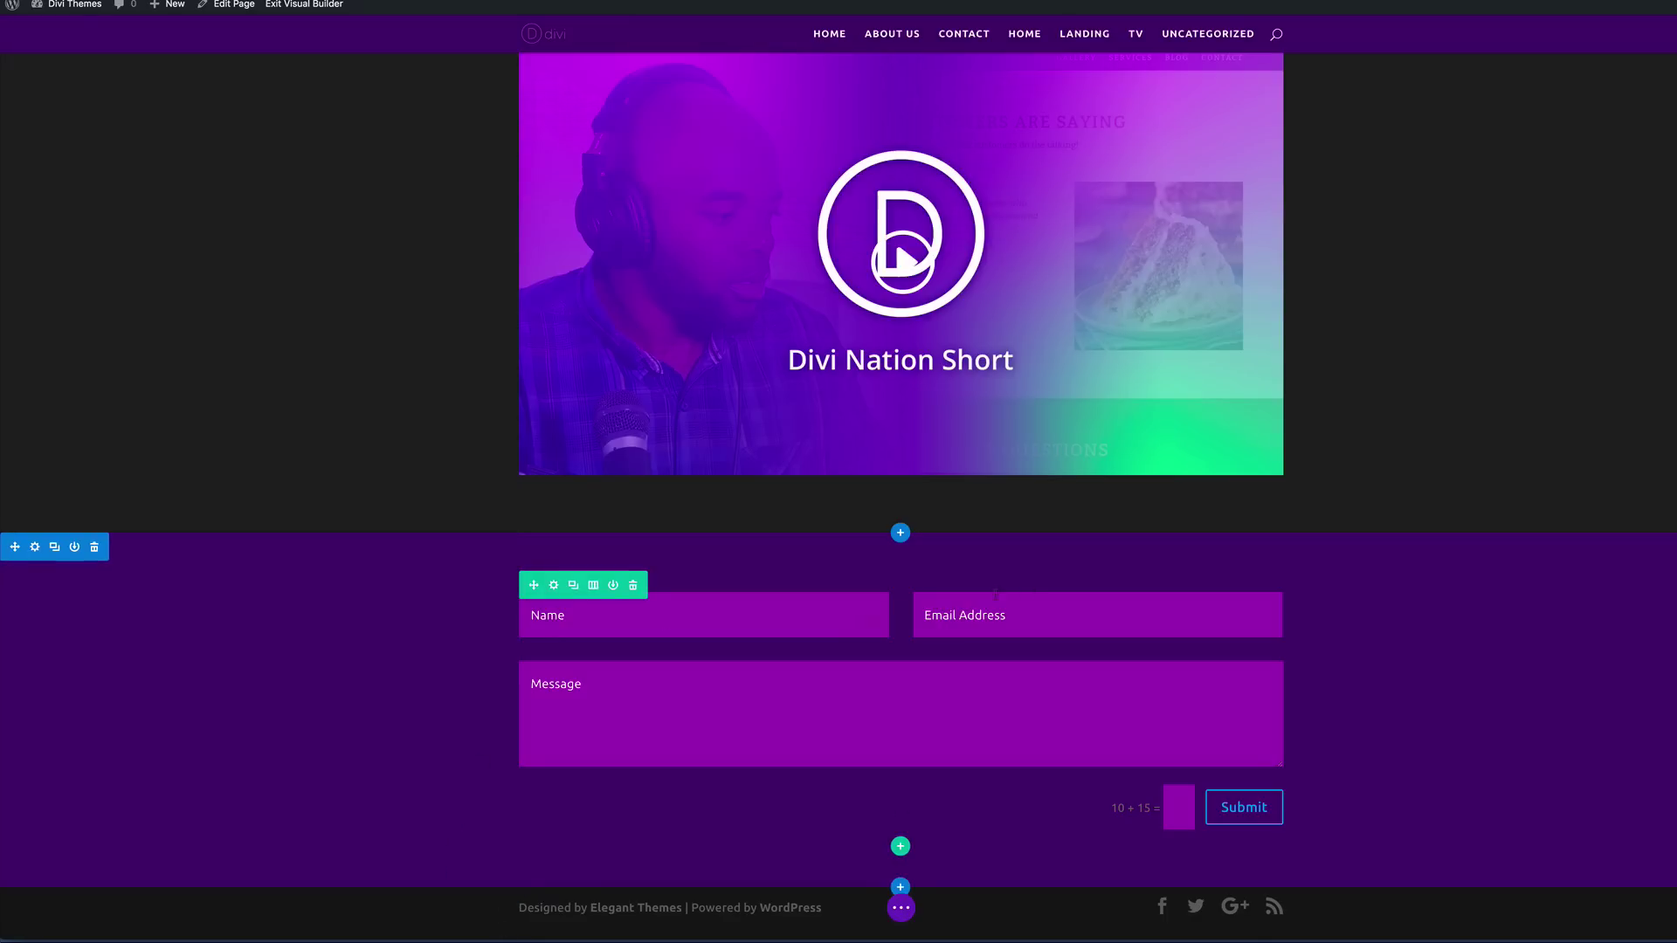
Step: Copy the Our Services heading into the purple contact section and retitle it 'CONTACT US'
{"action": "scroll", "coordinate": [1086, 428], "scroll_direction": "up", "scroll_amount": 5}
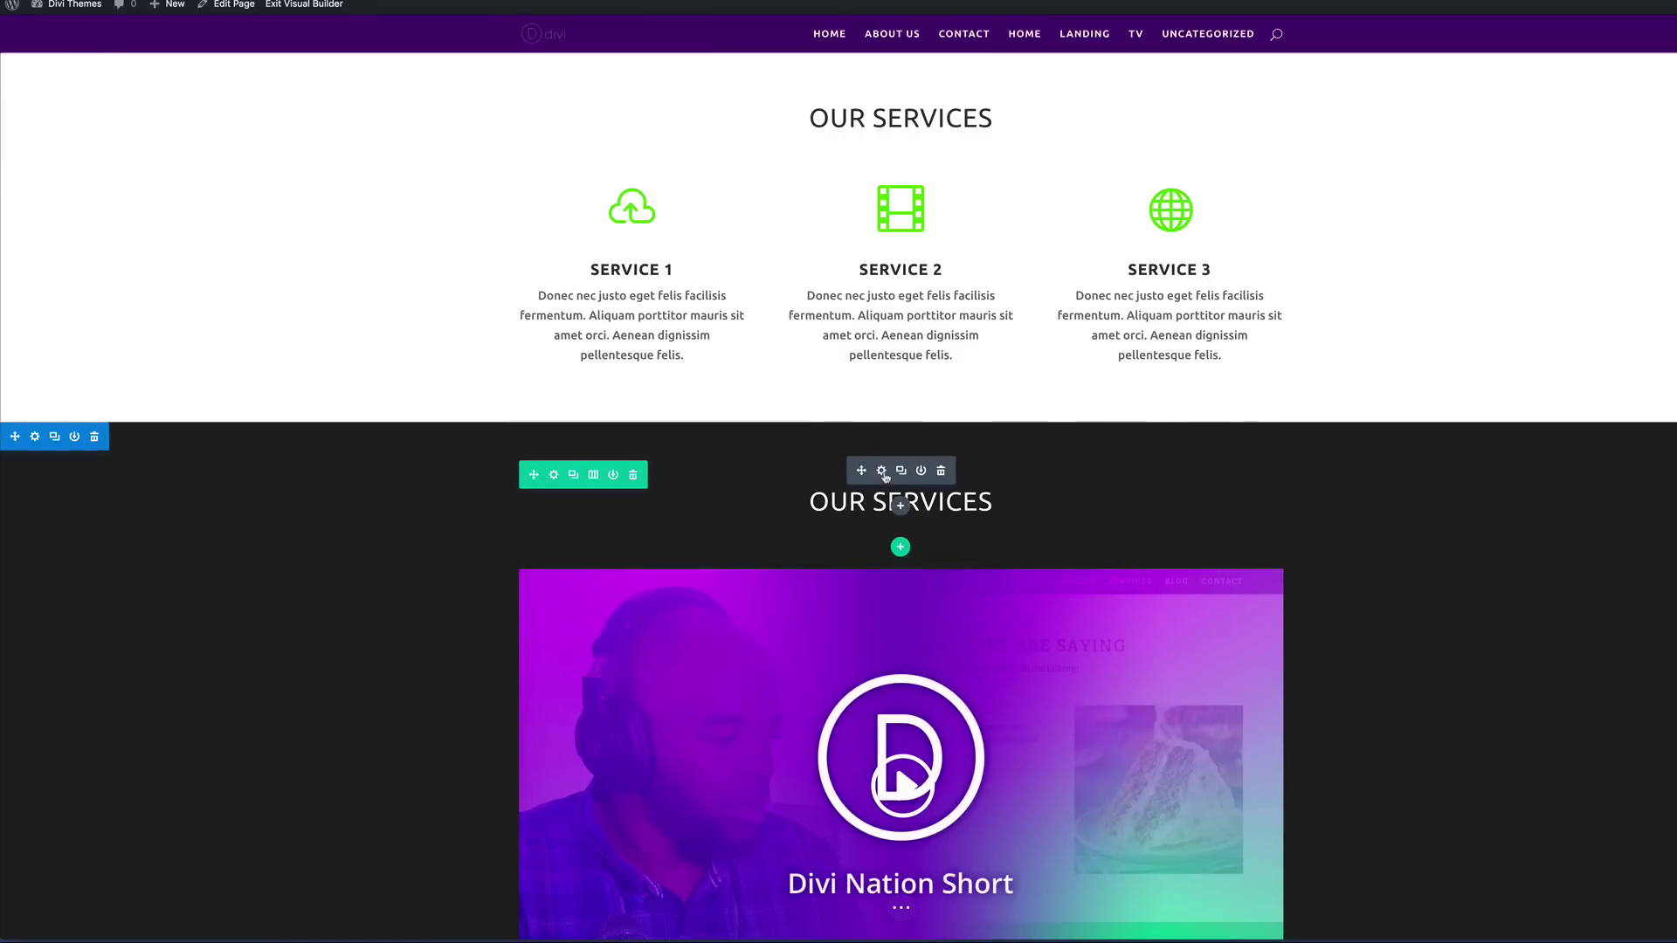
{"action": "scroll", "coordinate": [884, 477], "scroll_direction": "down", "scroll_amount": 3}
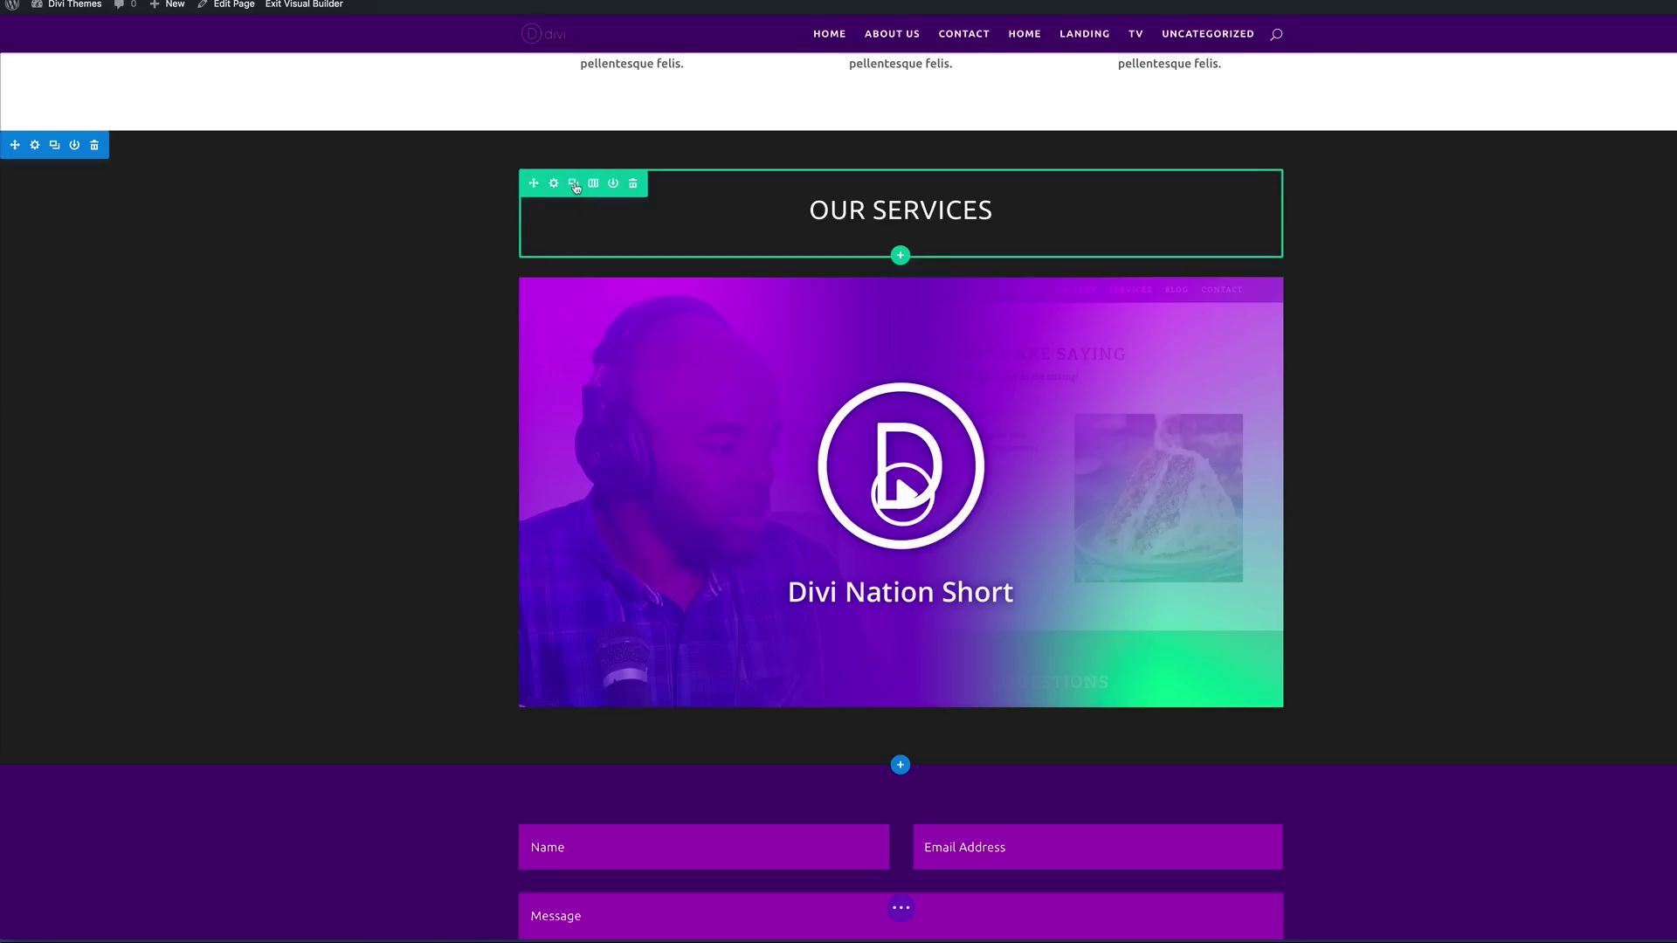
{"action": "left_click", "coordinate": [574, 184]}
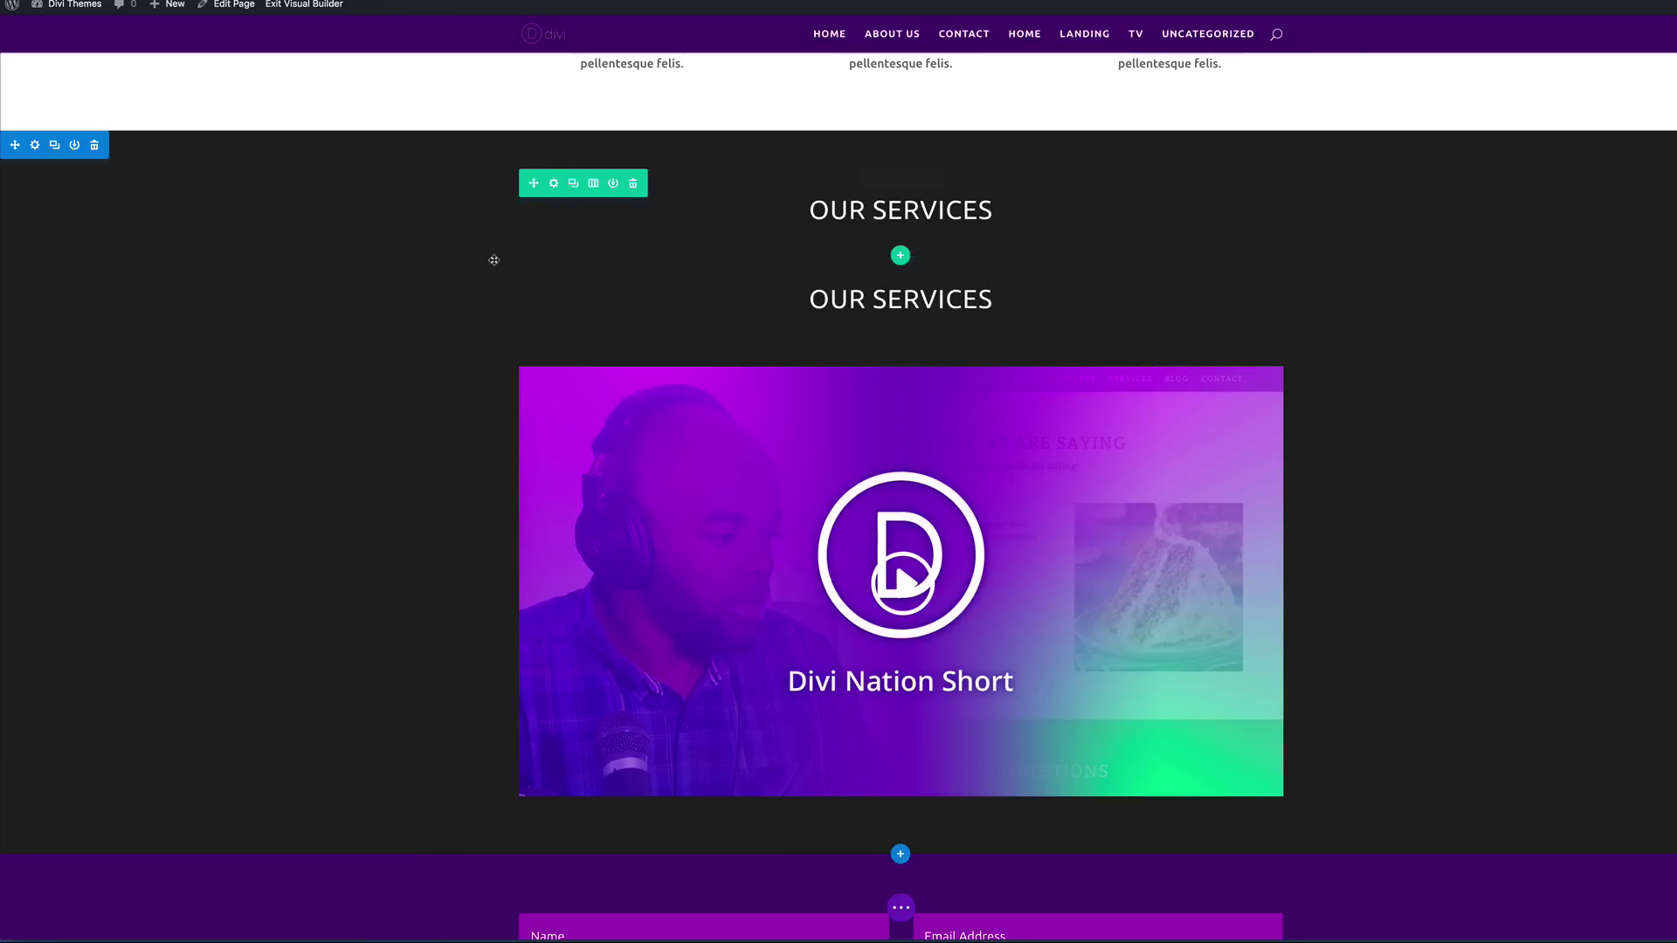
{"action": "scroll", "coordinate": [492, 260], "scroll_direction": "down", "scroll_amount": 1}
{"action": "left_click_drag", "start_coordinate": [535, 219], "coordinate": [637, 745]}
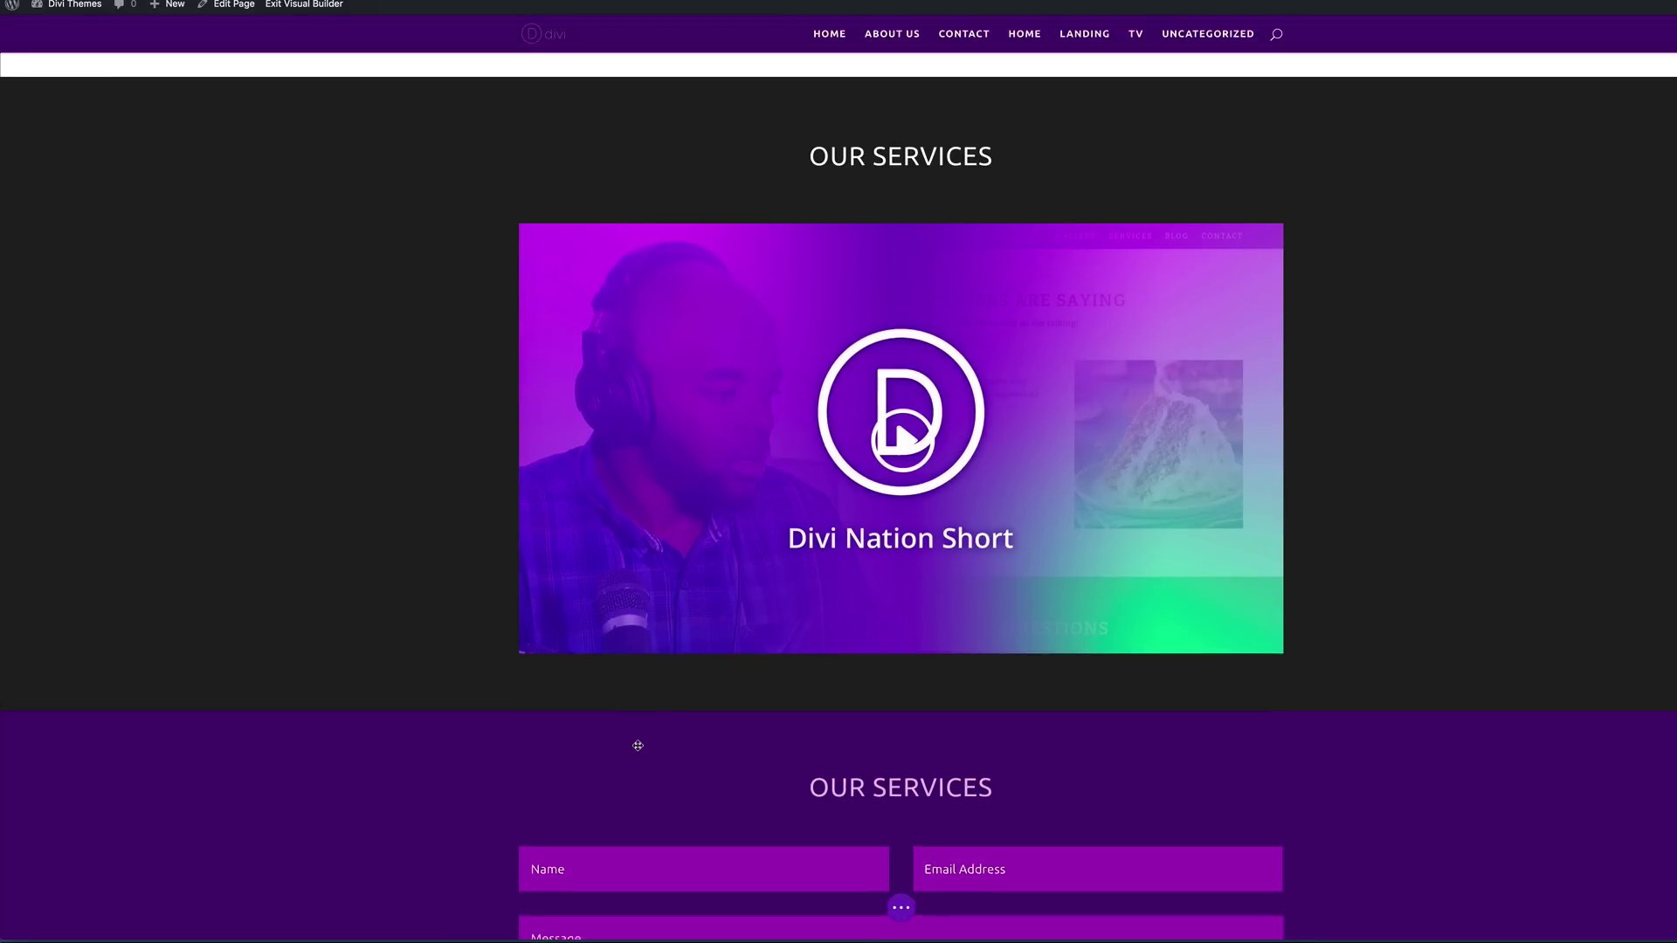
{"action": "scroll", "coordinate": [476, 697], "scroll_direction": "down", "scroll_amount": 5}
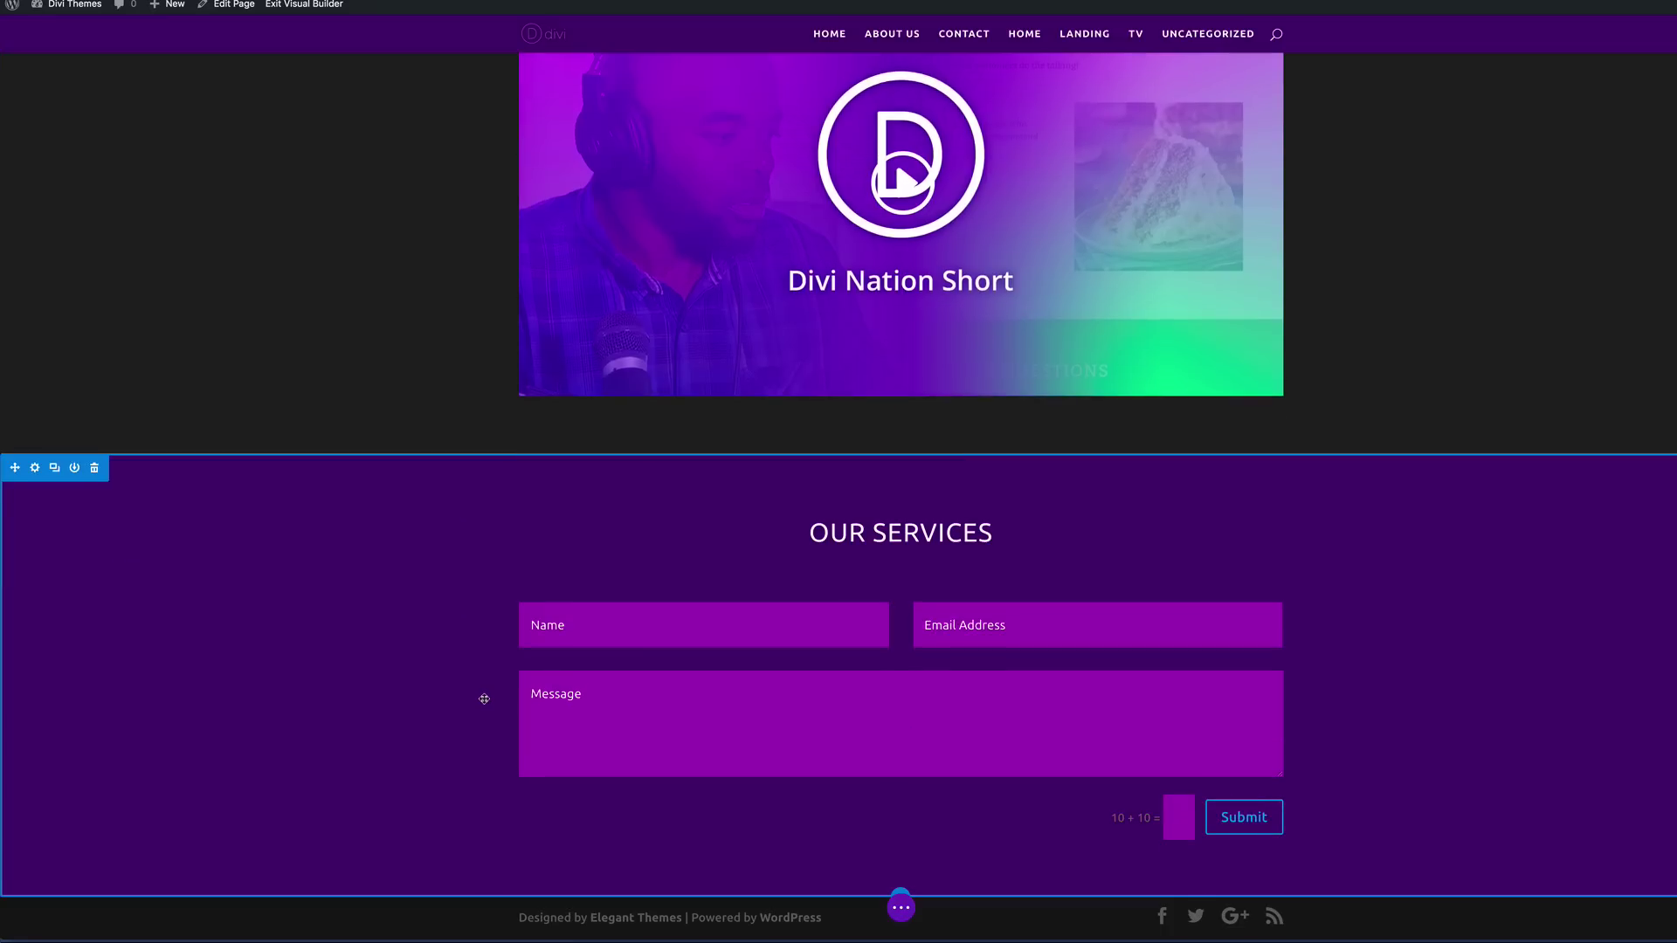
{"action": "triple_click", "coordinate": [956, 504]}
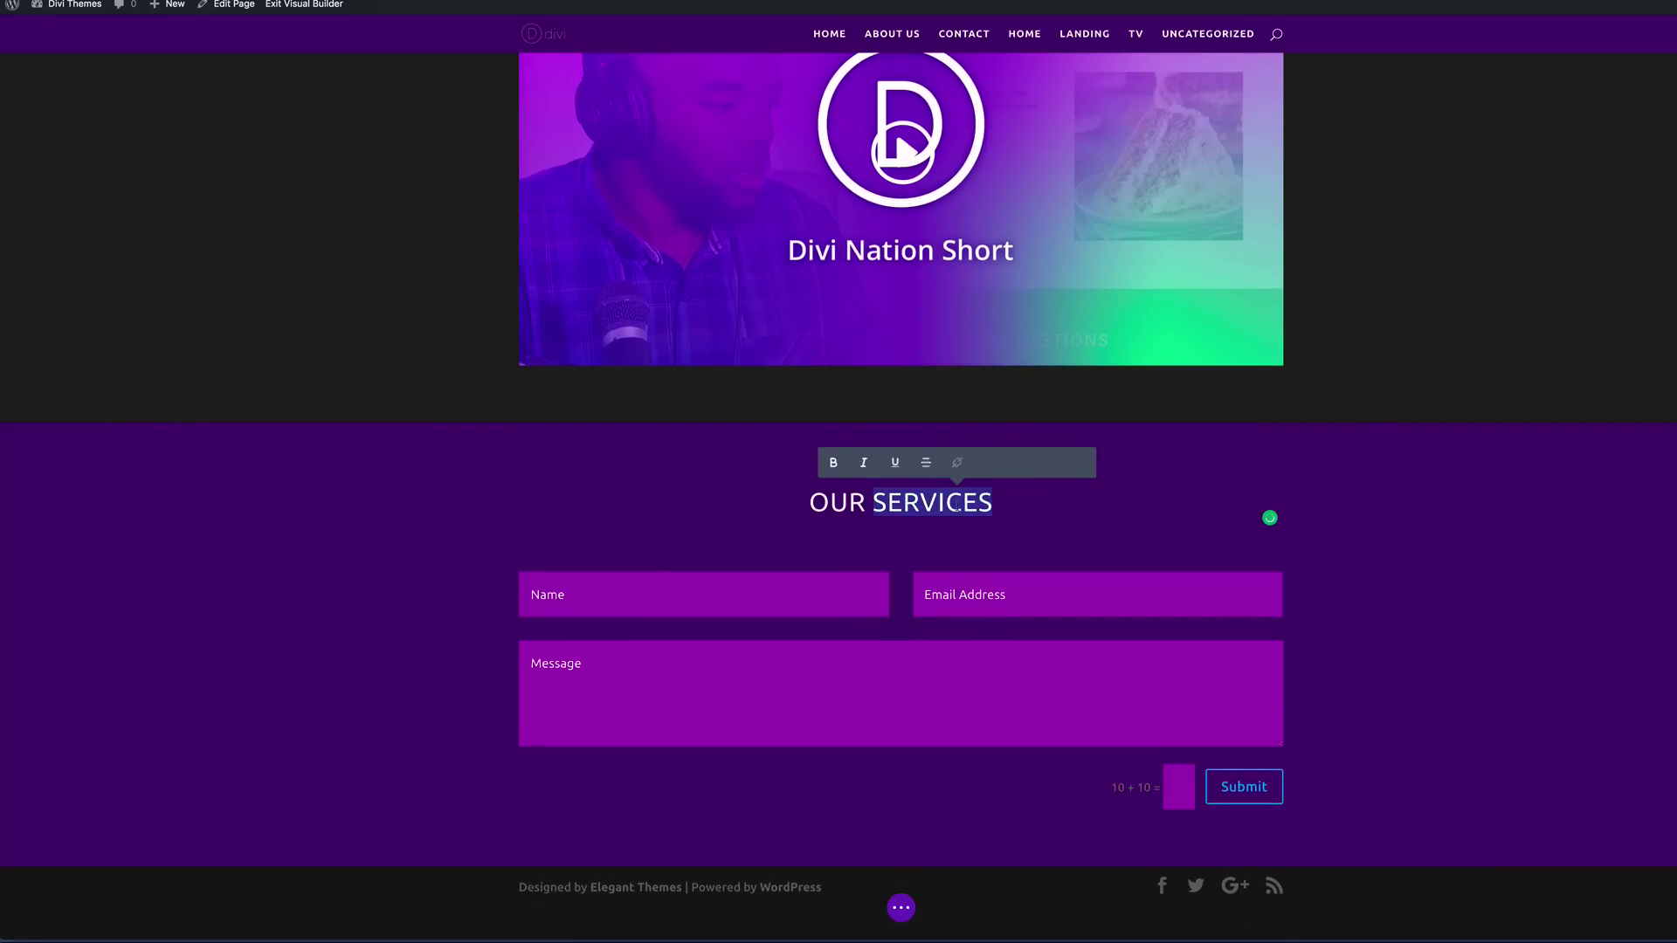
{"action": "type", "text": "C"}
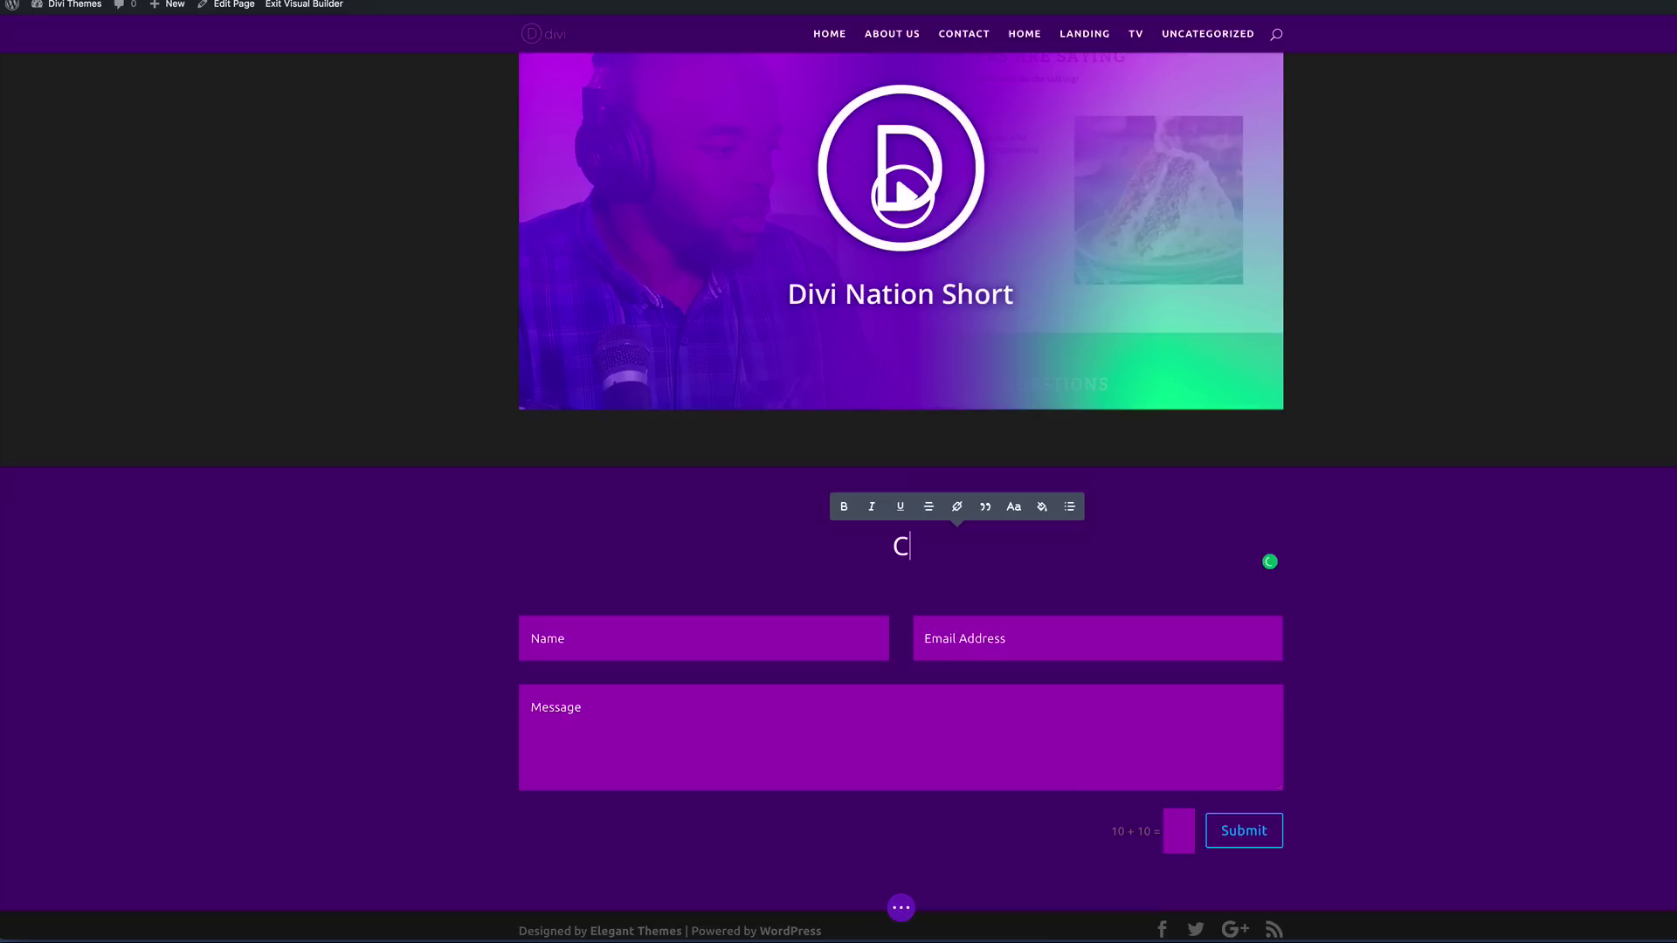
{"action": "type", "text": "ONTACT US"}
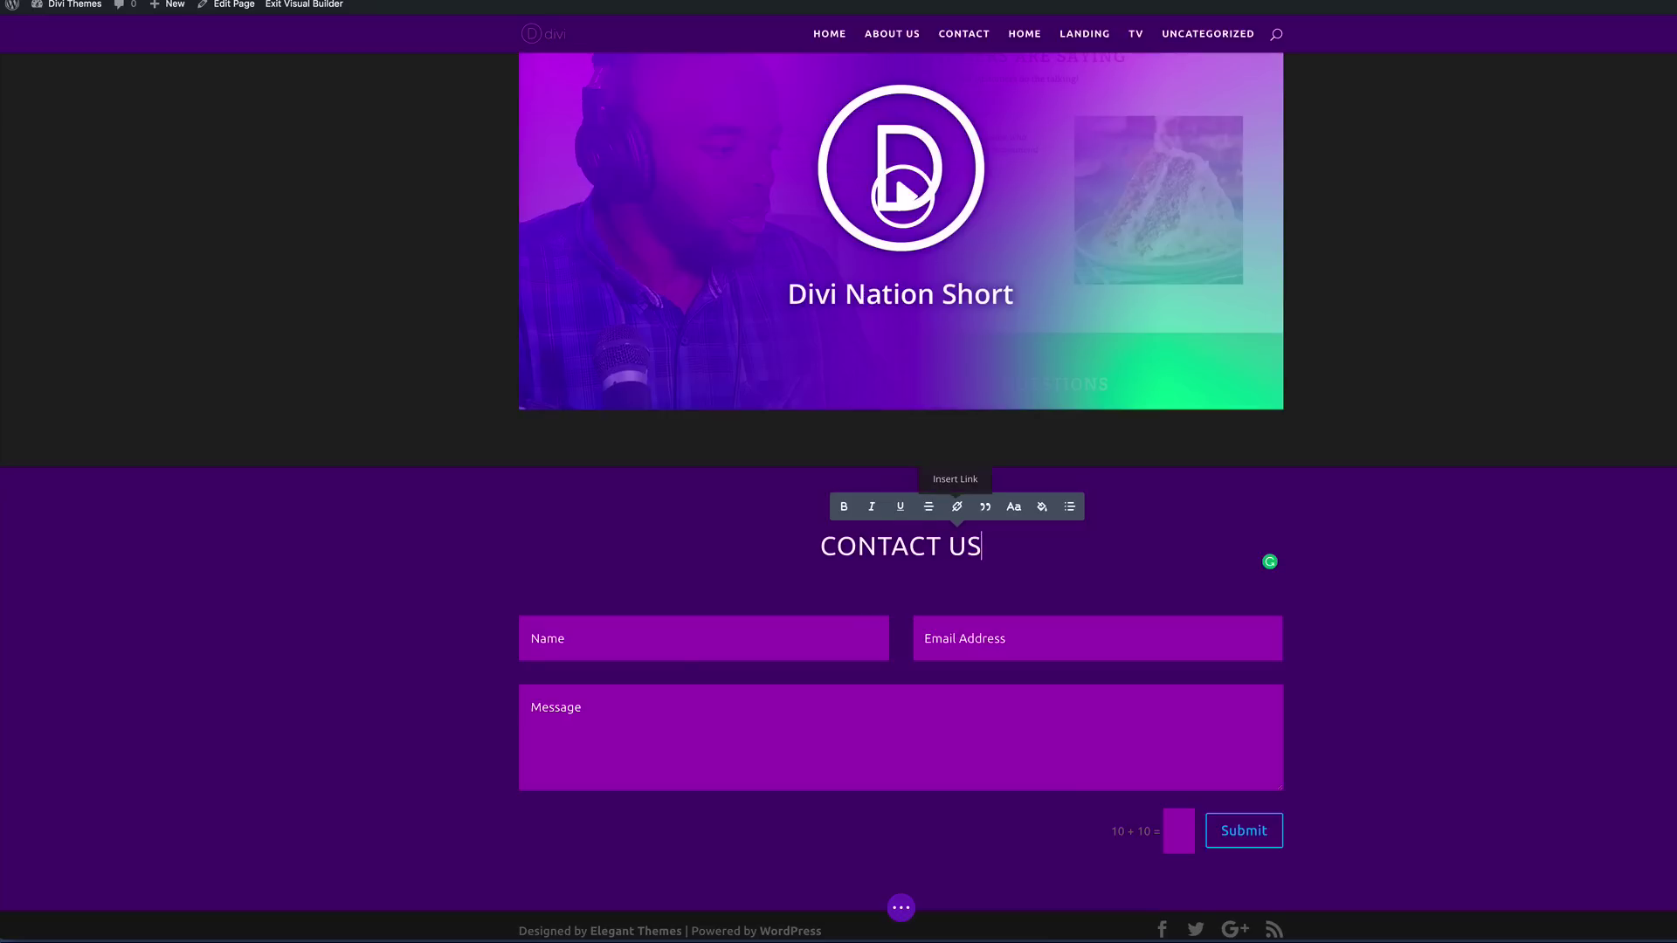
{"action": "scroll", "coordinate": [1404, 420], "scroll_direction": "up", "scroll_amount": 3}
{"action": "scroll", "coordinate": [1404, 419], "scroll_direction": "up", "scroll_amount": 2}
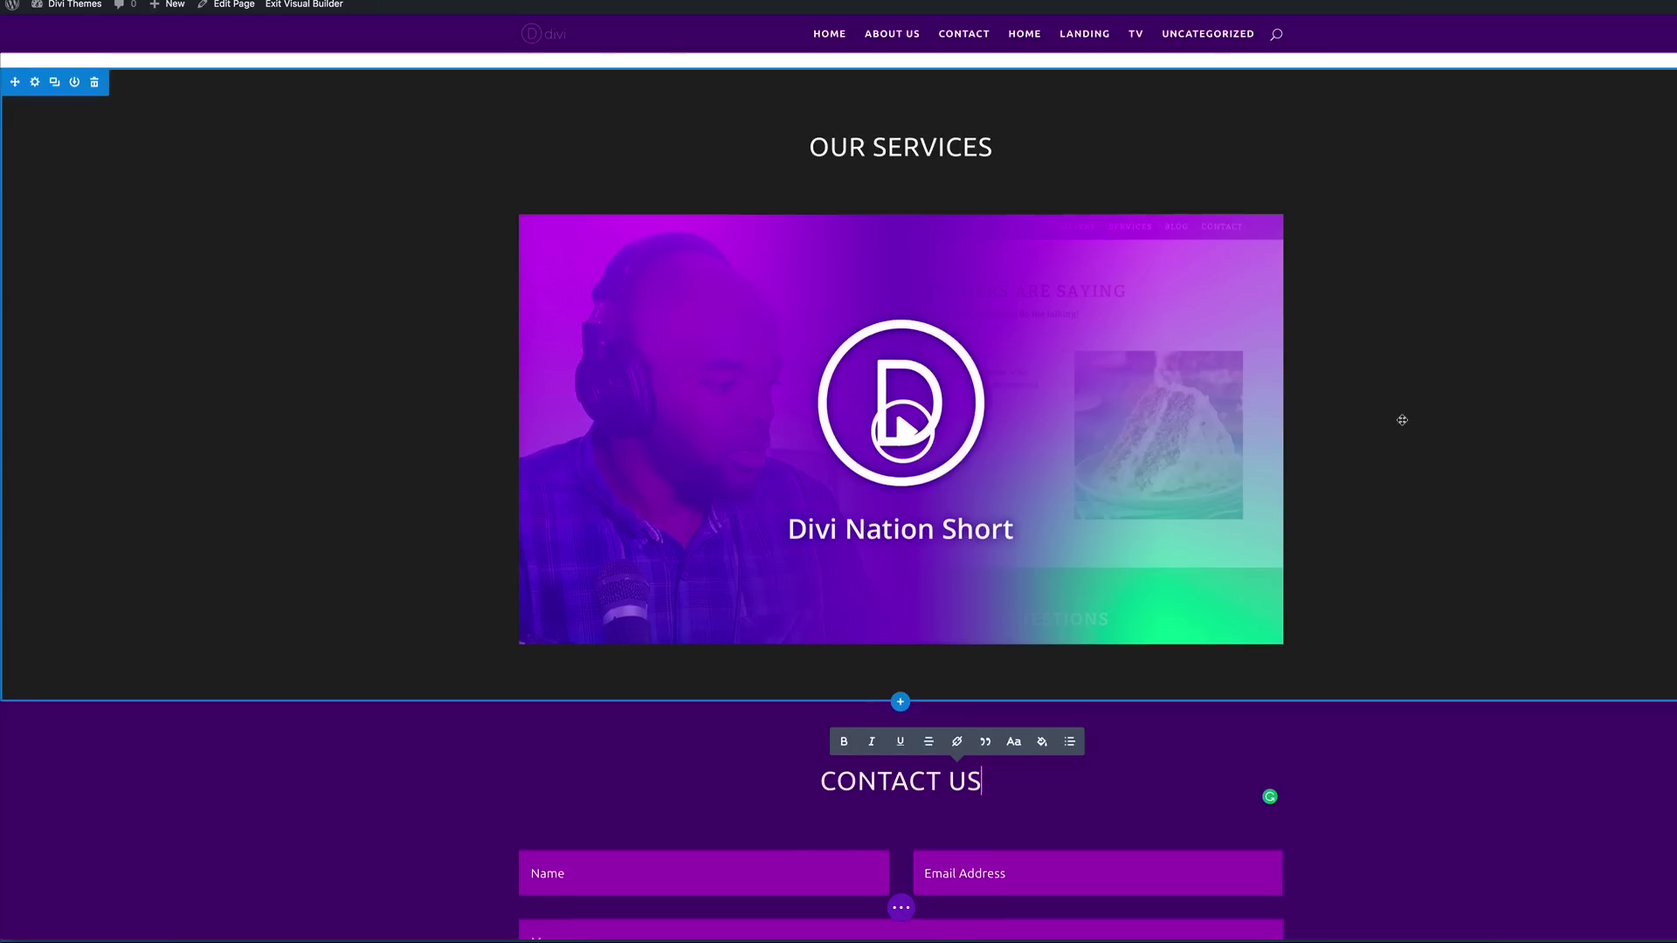
{"action": "left_click", "coordinate": [874, 289]}
{"action": "triple_click", "coordinate": [874, 289]}
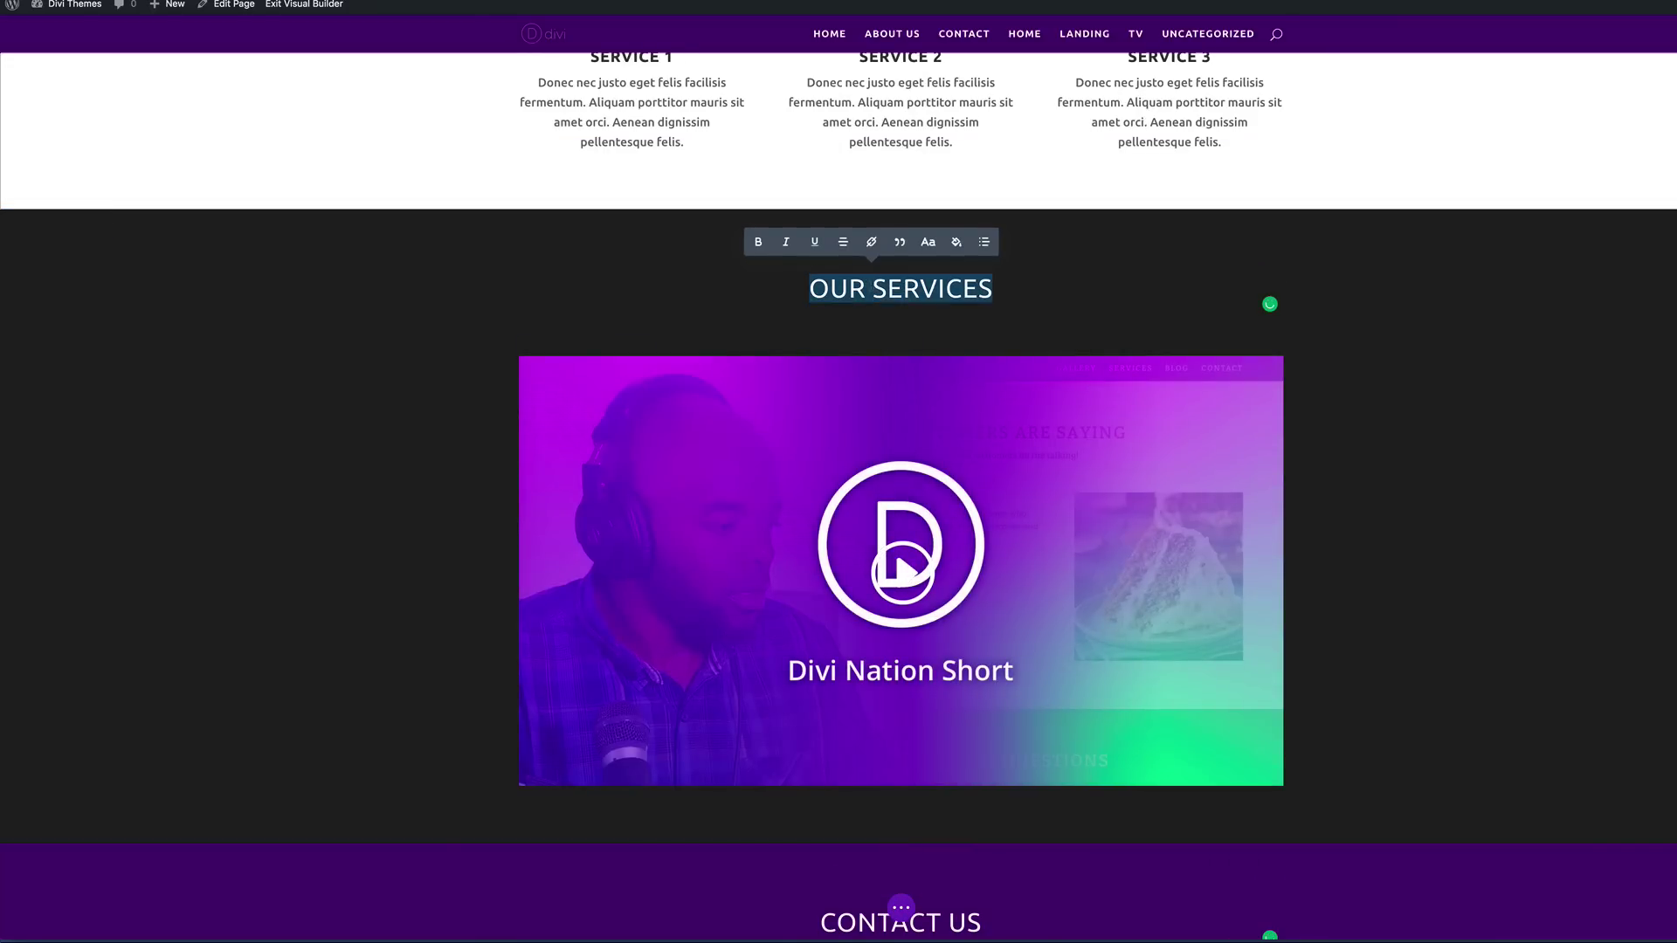
{"action": "type", "text": "LATEST "}
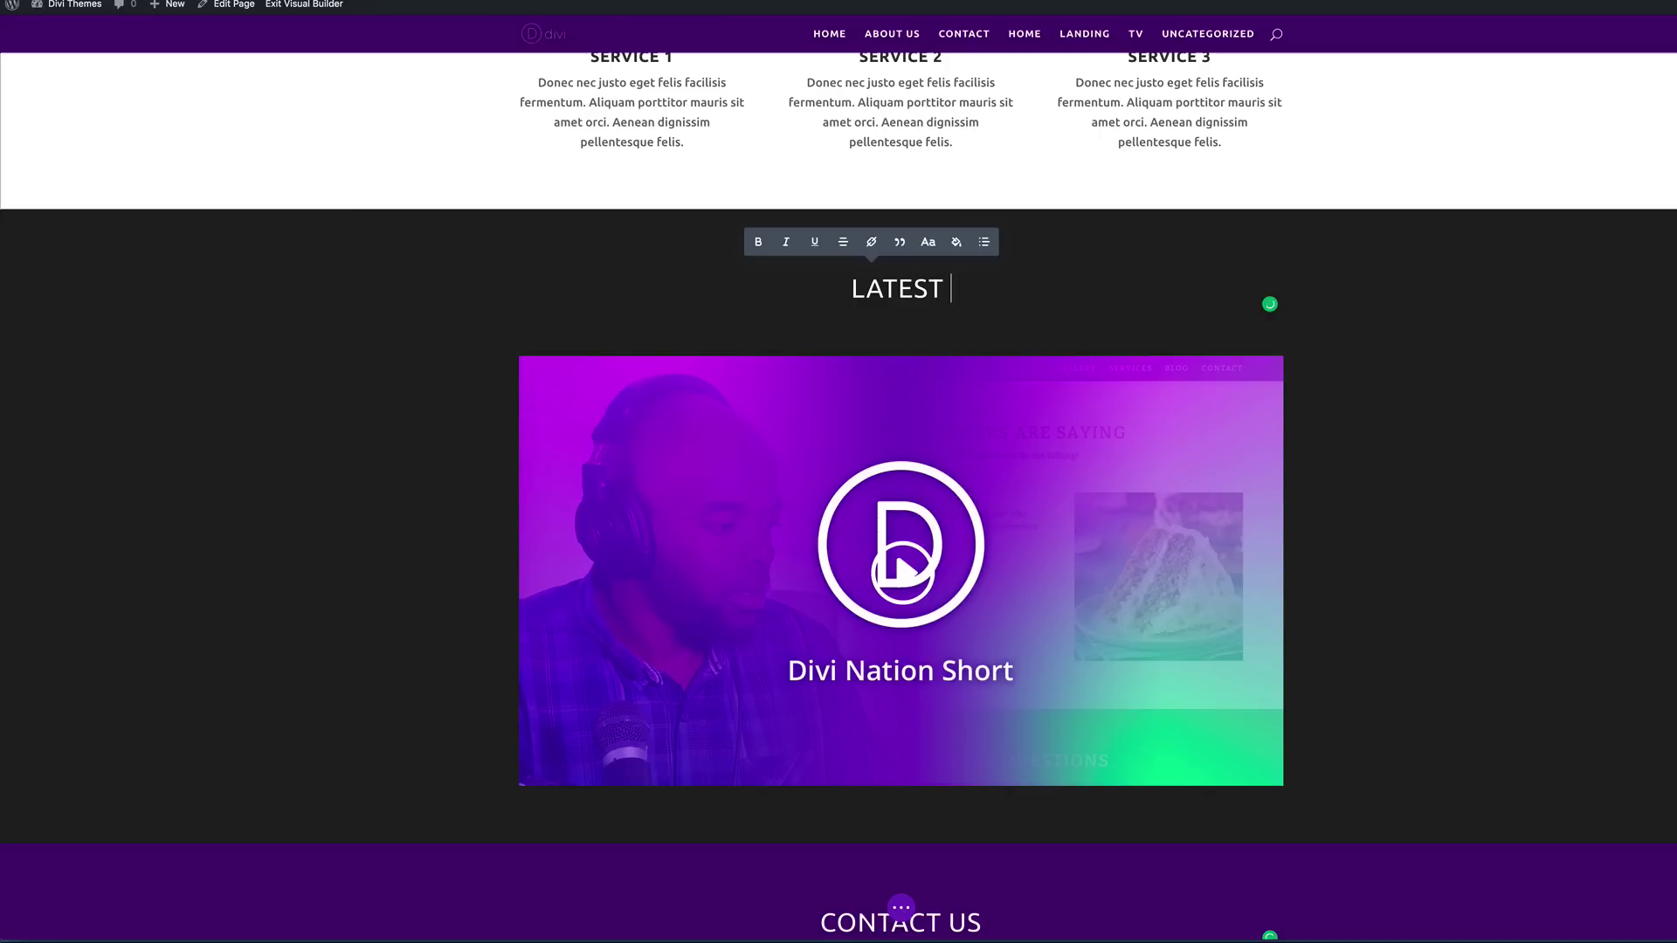
{"action": "type", "text": "VIDEO"}
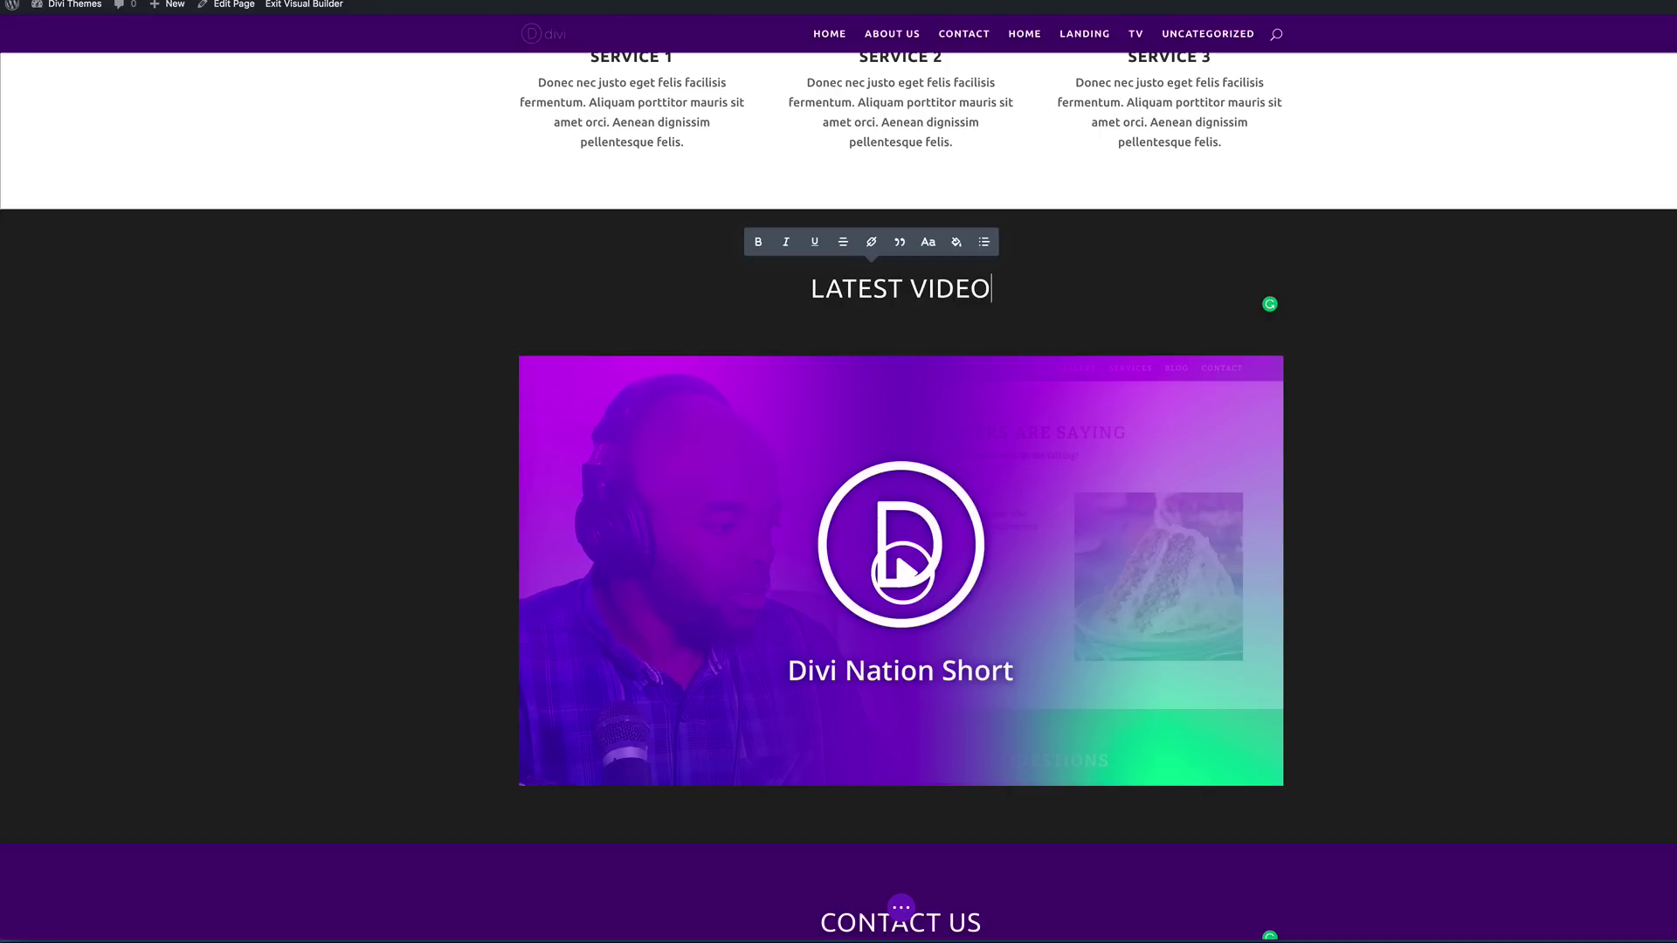
{"action": "scroll", "coordinate": [1251, 529], "scroll_direction": "down", "scroll_amount": 5}
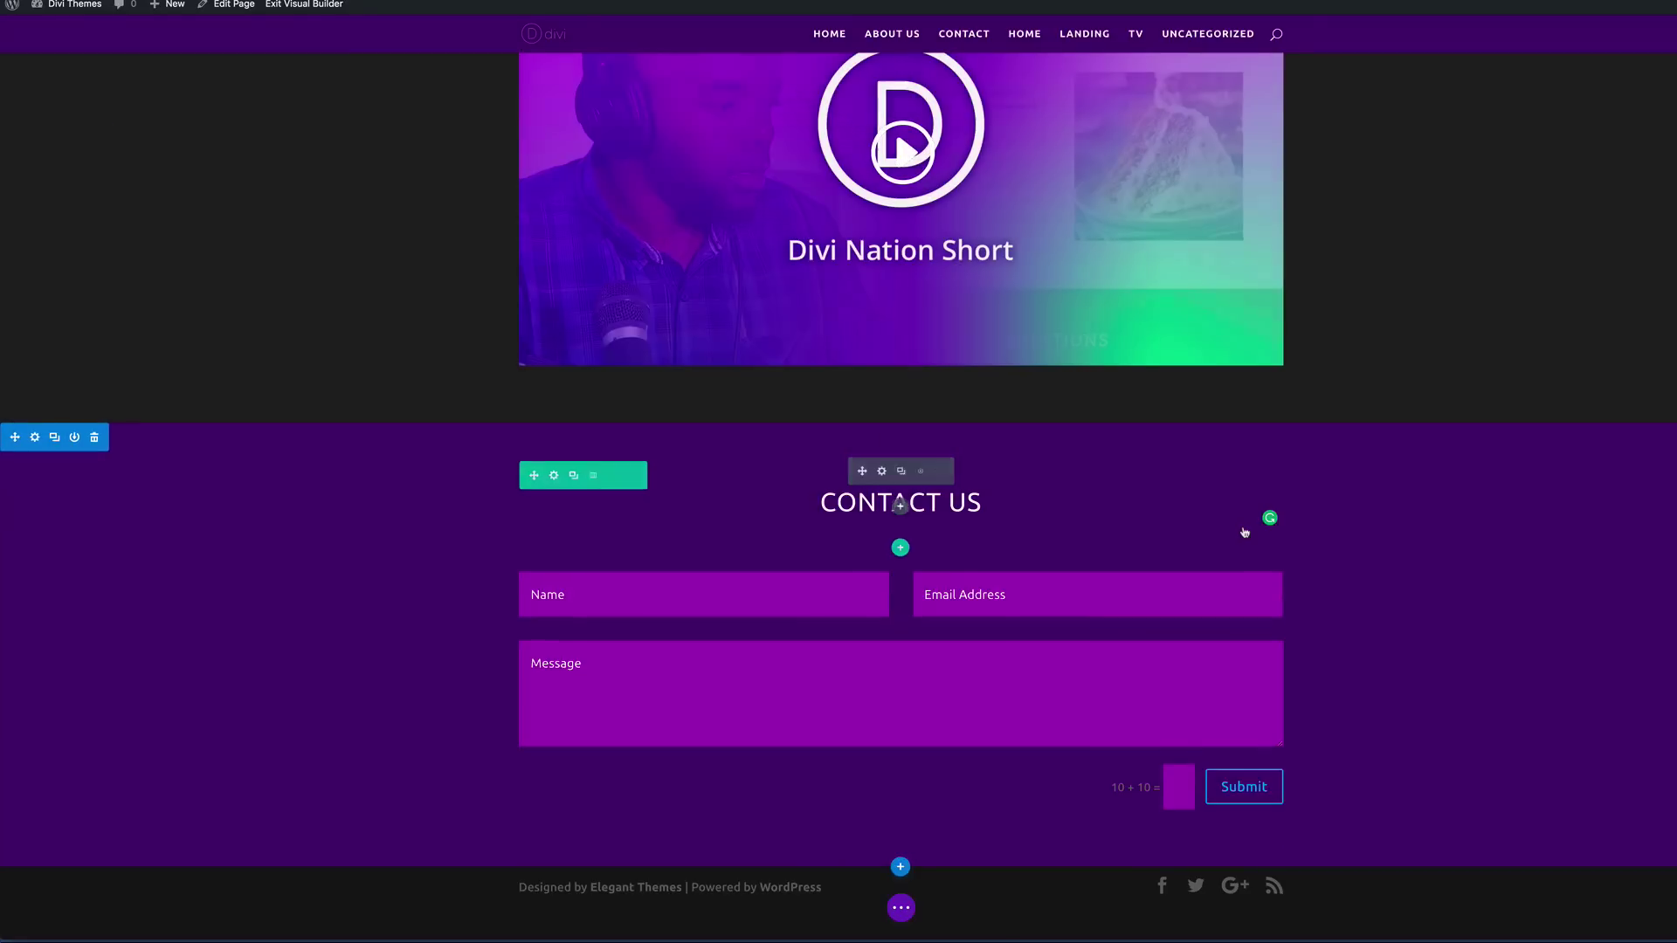
{"action": "scroll", "coordinate": [1433, 543], "scroll_direction": "up", "scroll_amount": 10}
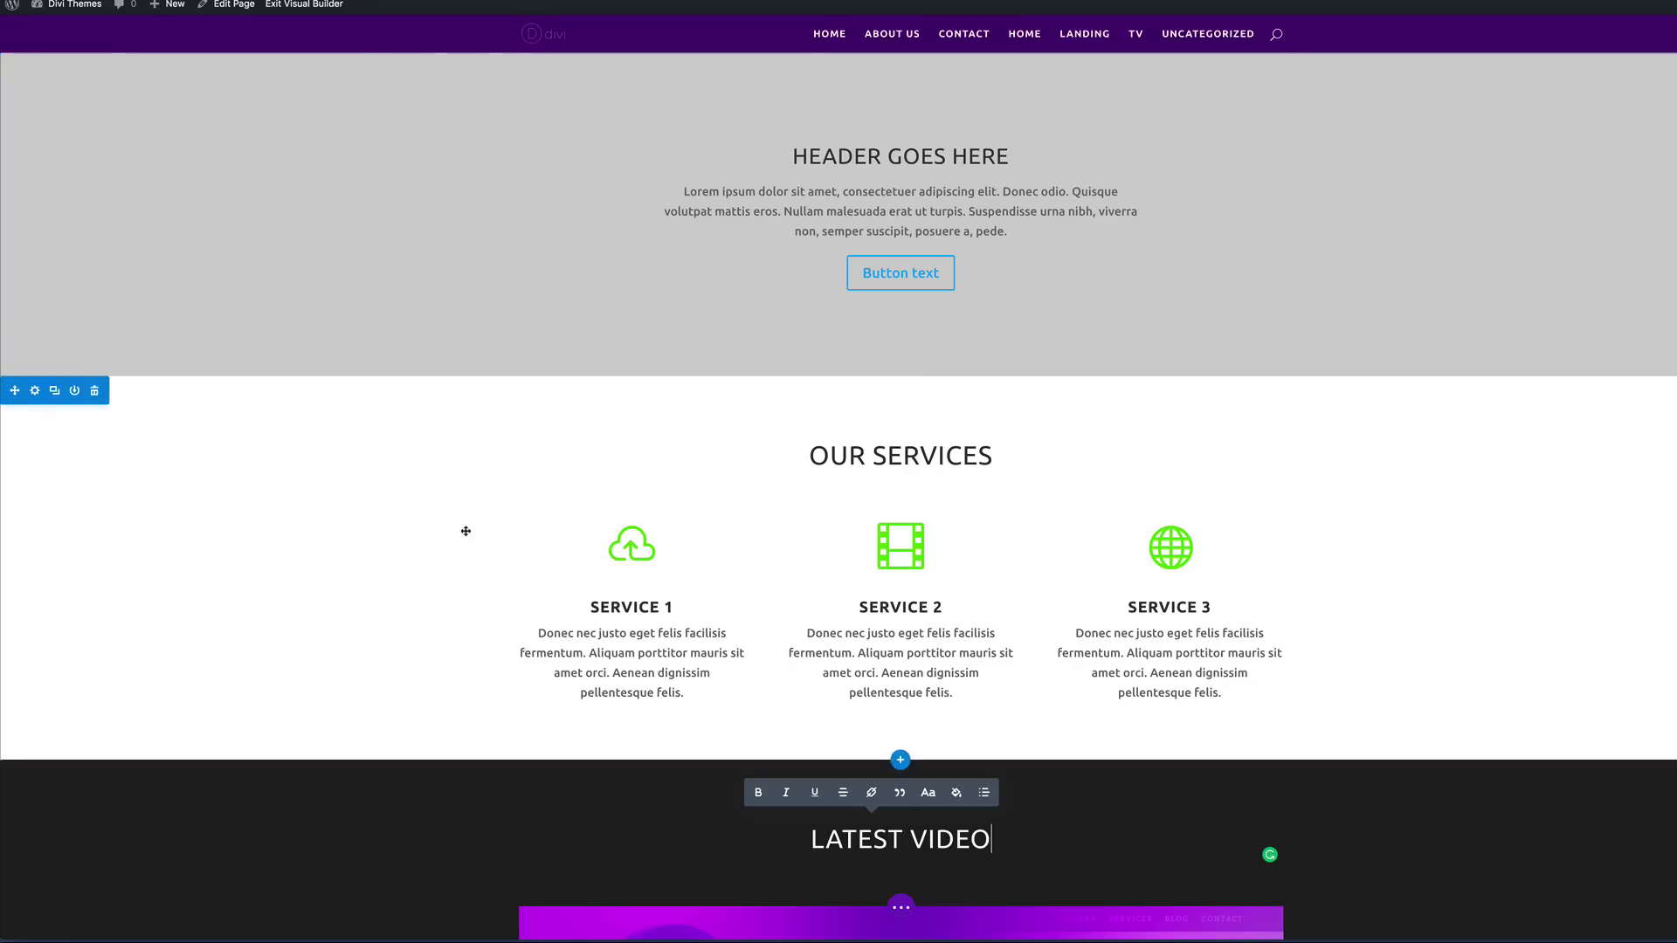
{"action": "scroll", "coordinate": [464, 528], "scroll_direction": "down", "scroll_amount": 5}
{"action": "scroll", "coordinate": [466, 532], "scroll_direction": "down", "scroll_amount": 7}
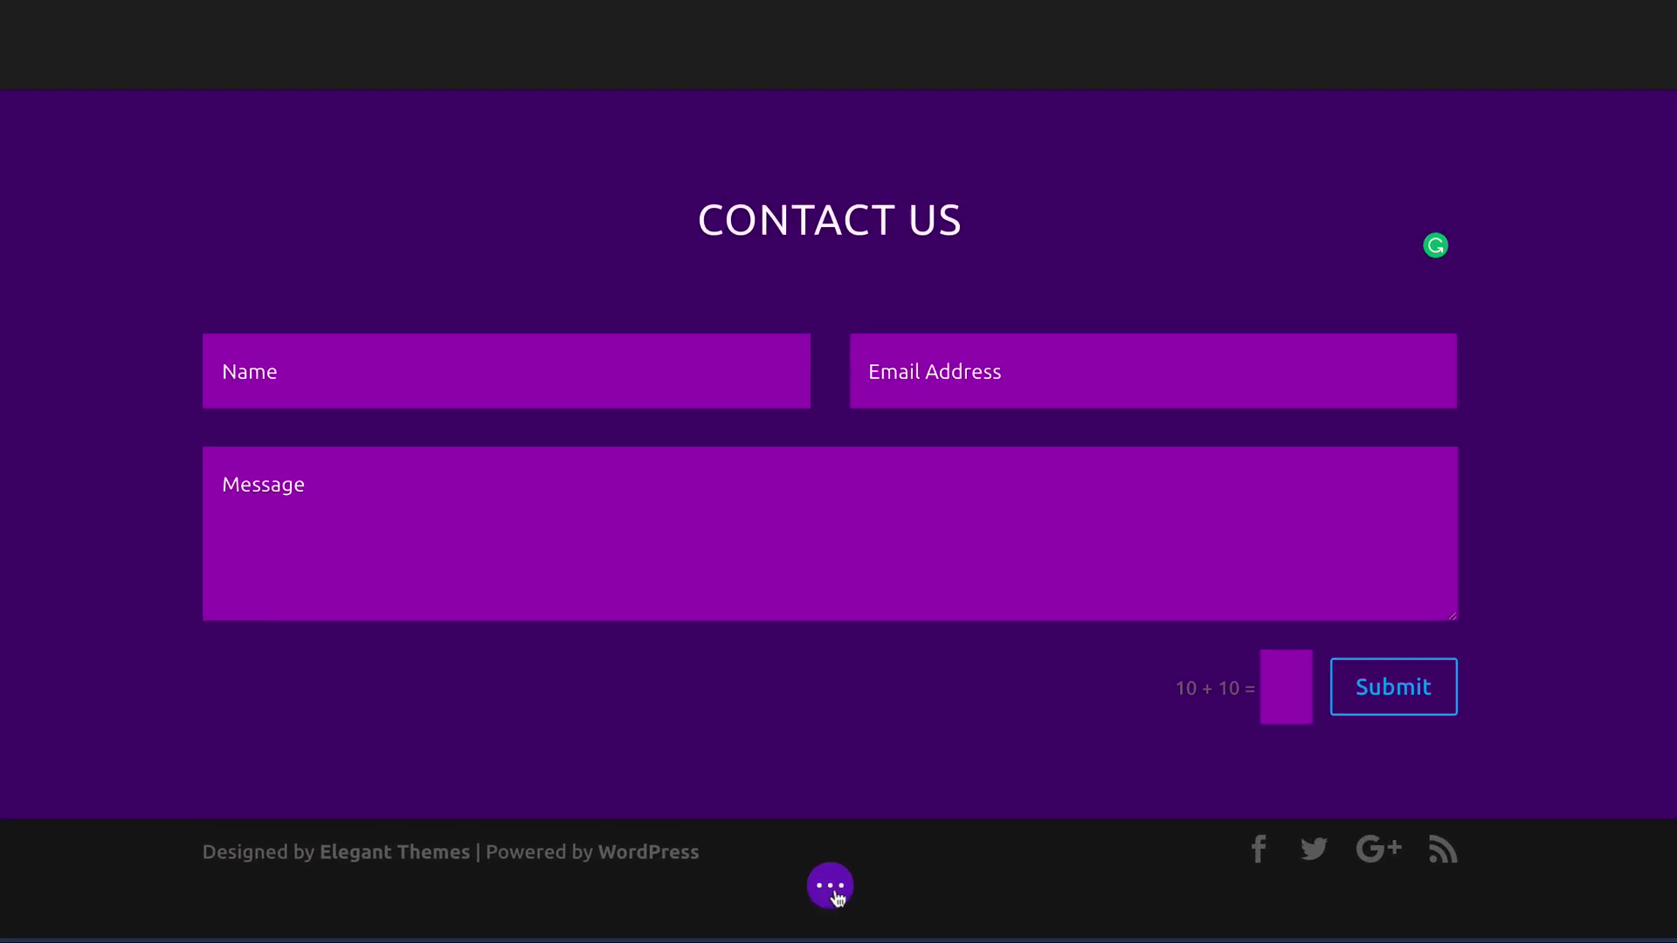
Step: Save the current page's edits from the page toolbar
{"action": "left_click", "coordinate": [830, 884]}
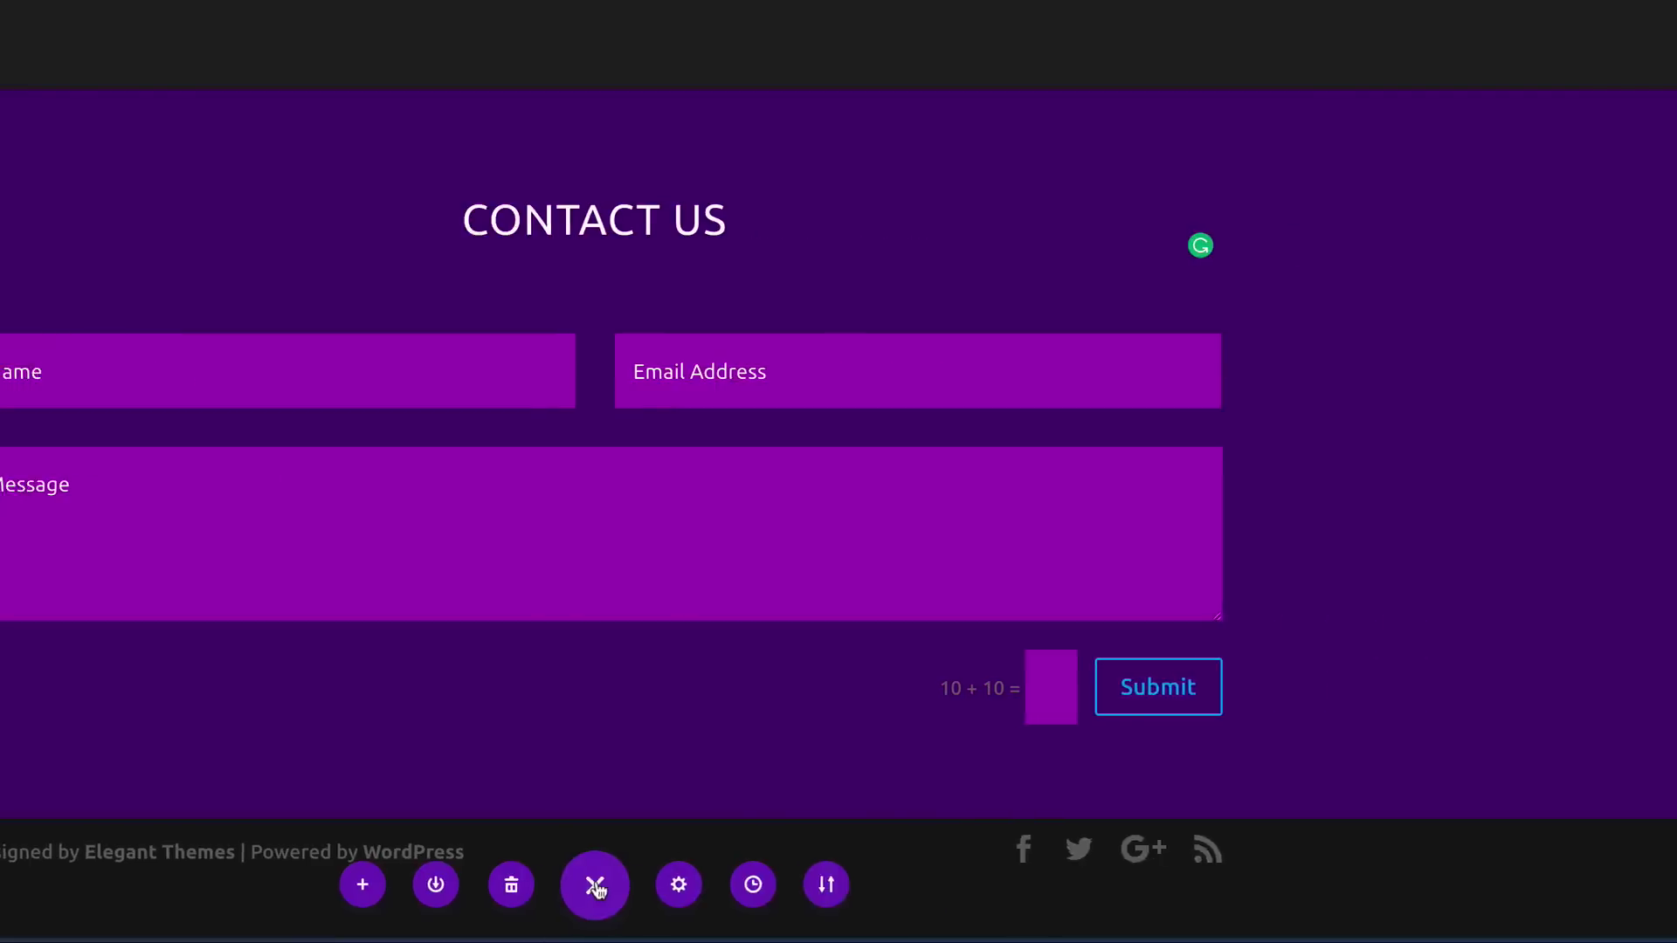
{"action": "left_click", "coordinate": [1619, 885]}
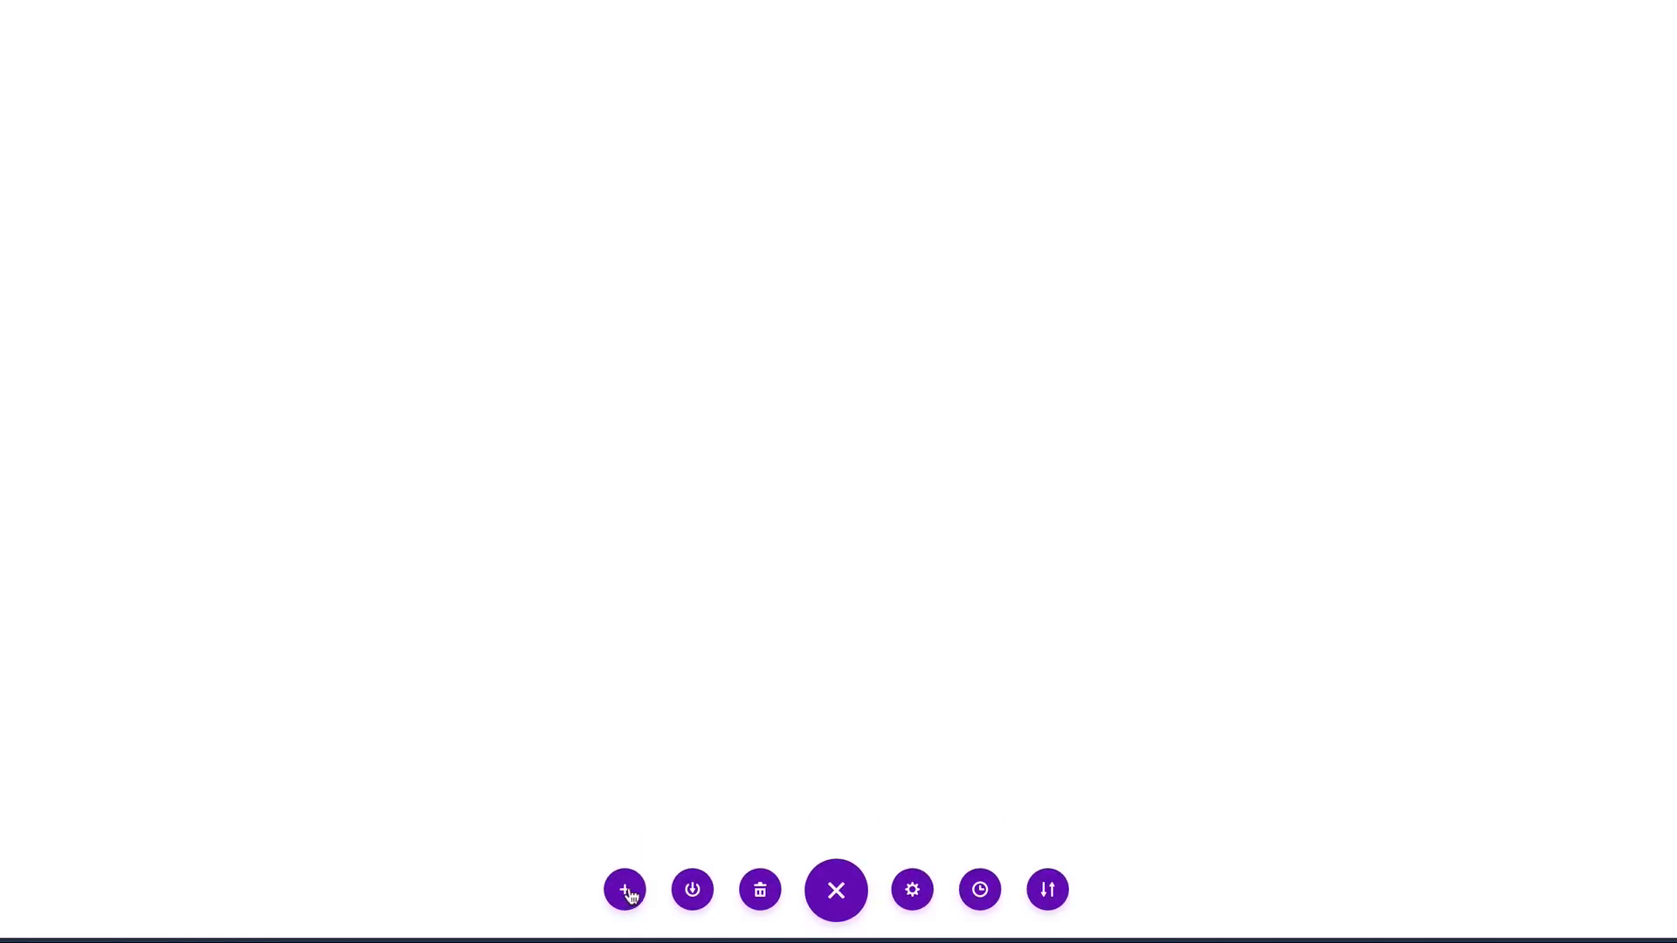
Step: Load the About Us premade layout and delete its Our Company hero and four-icon sections
{"action": "left_click", "coordinate": [624, 889]}
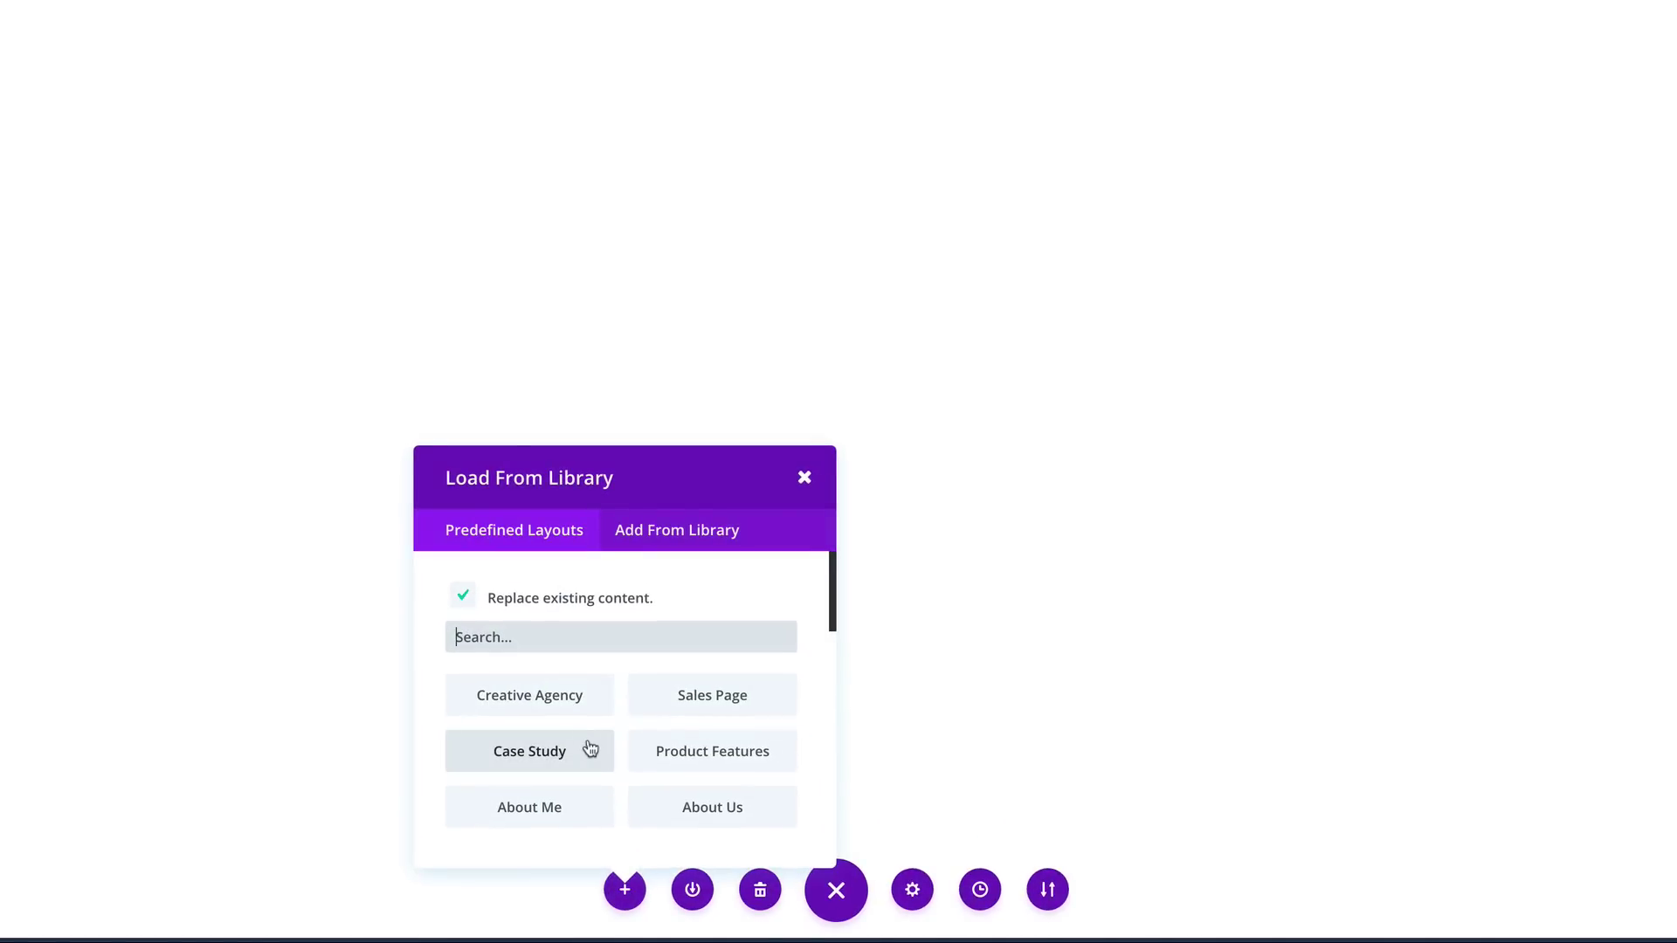
{"action": "scroll", "coordinate": [647, 720], "scroll_direction": "down", "scroll_amount": 1}
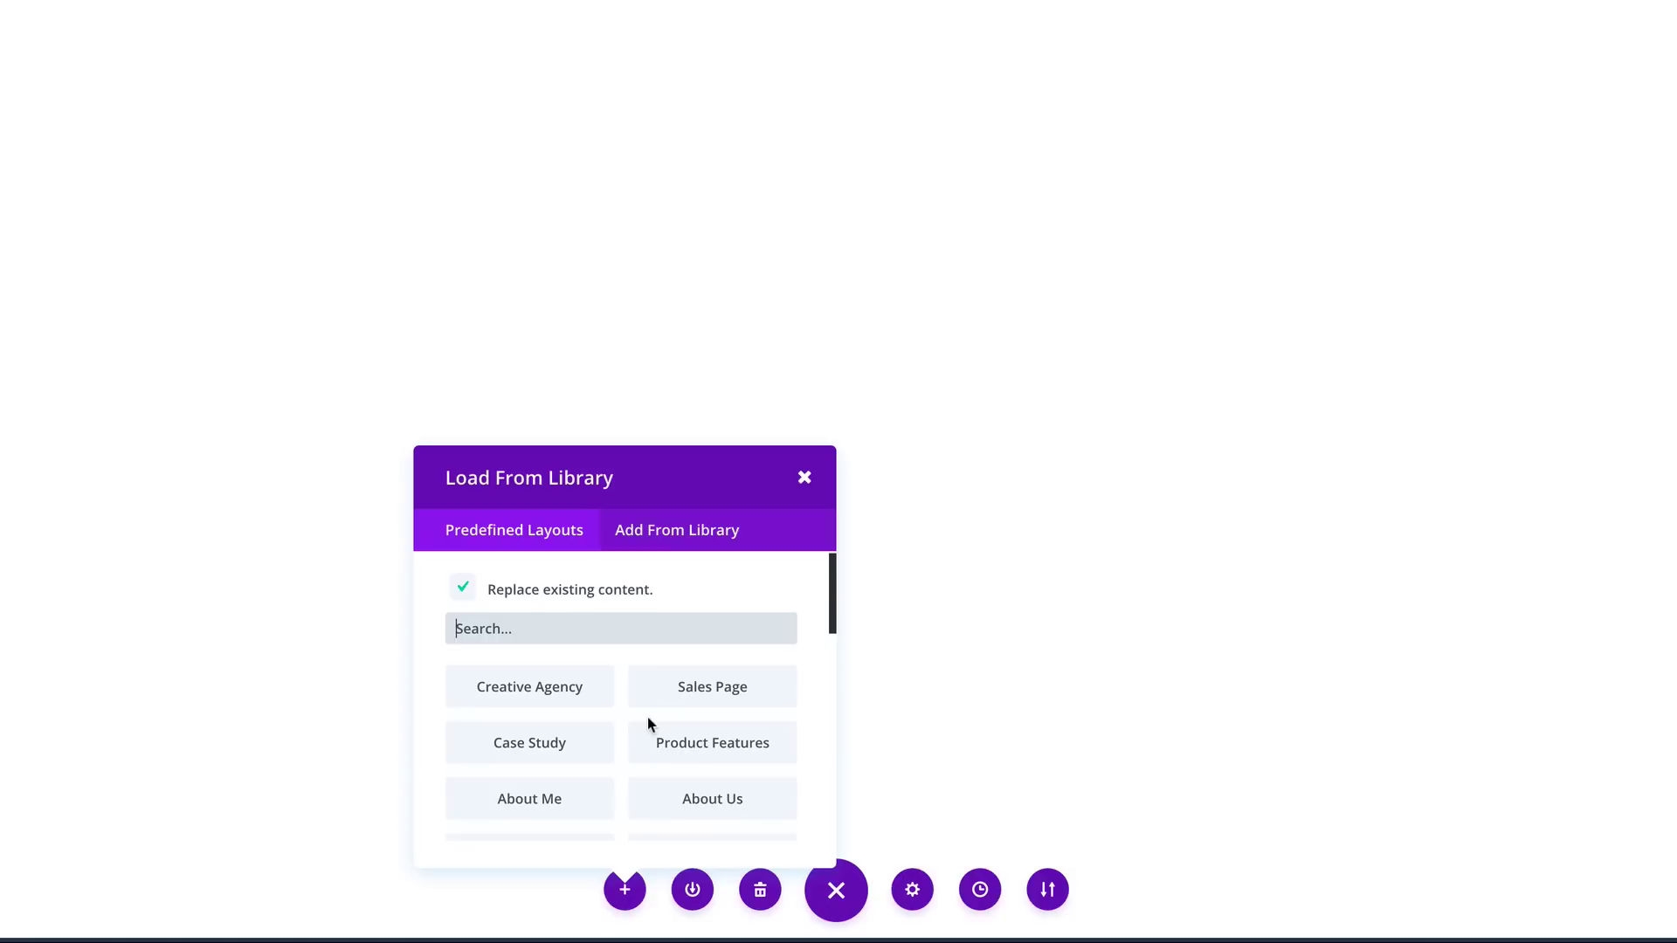
{"action": "left_click", "coordinate": [730, 796]}
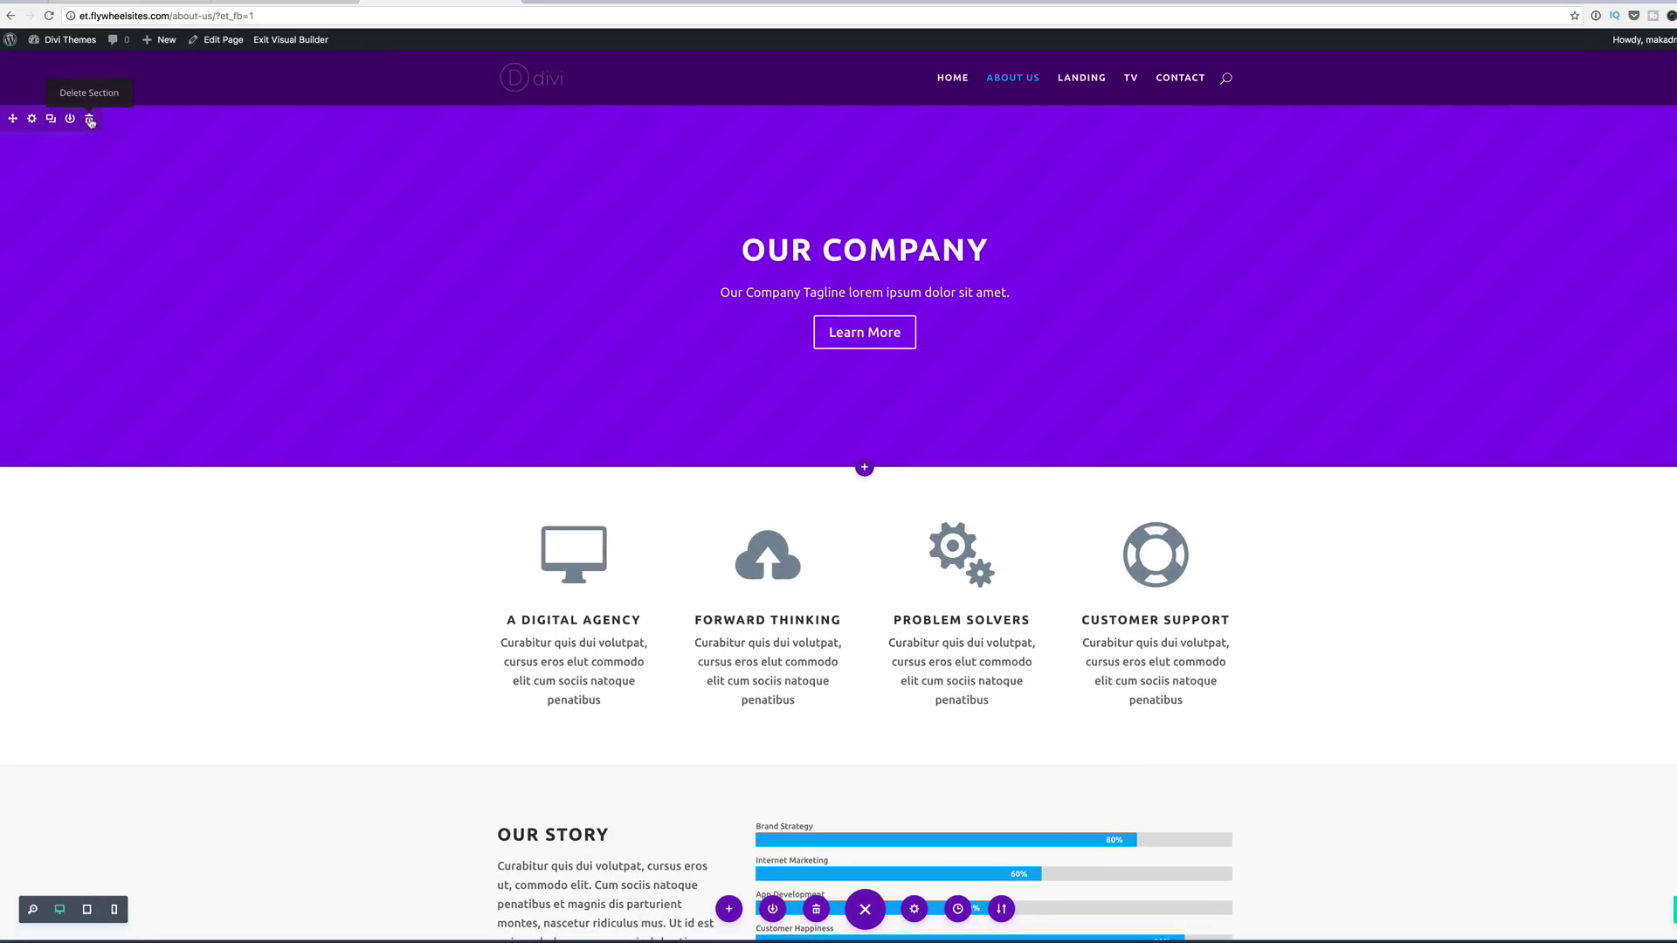
{"action": "left_click", "coordinate": [90, 121]}
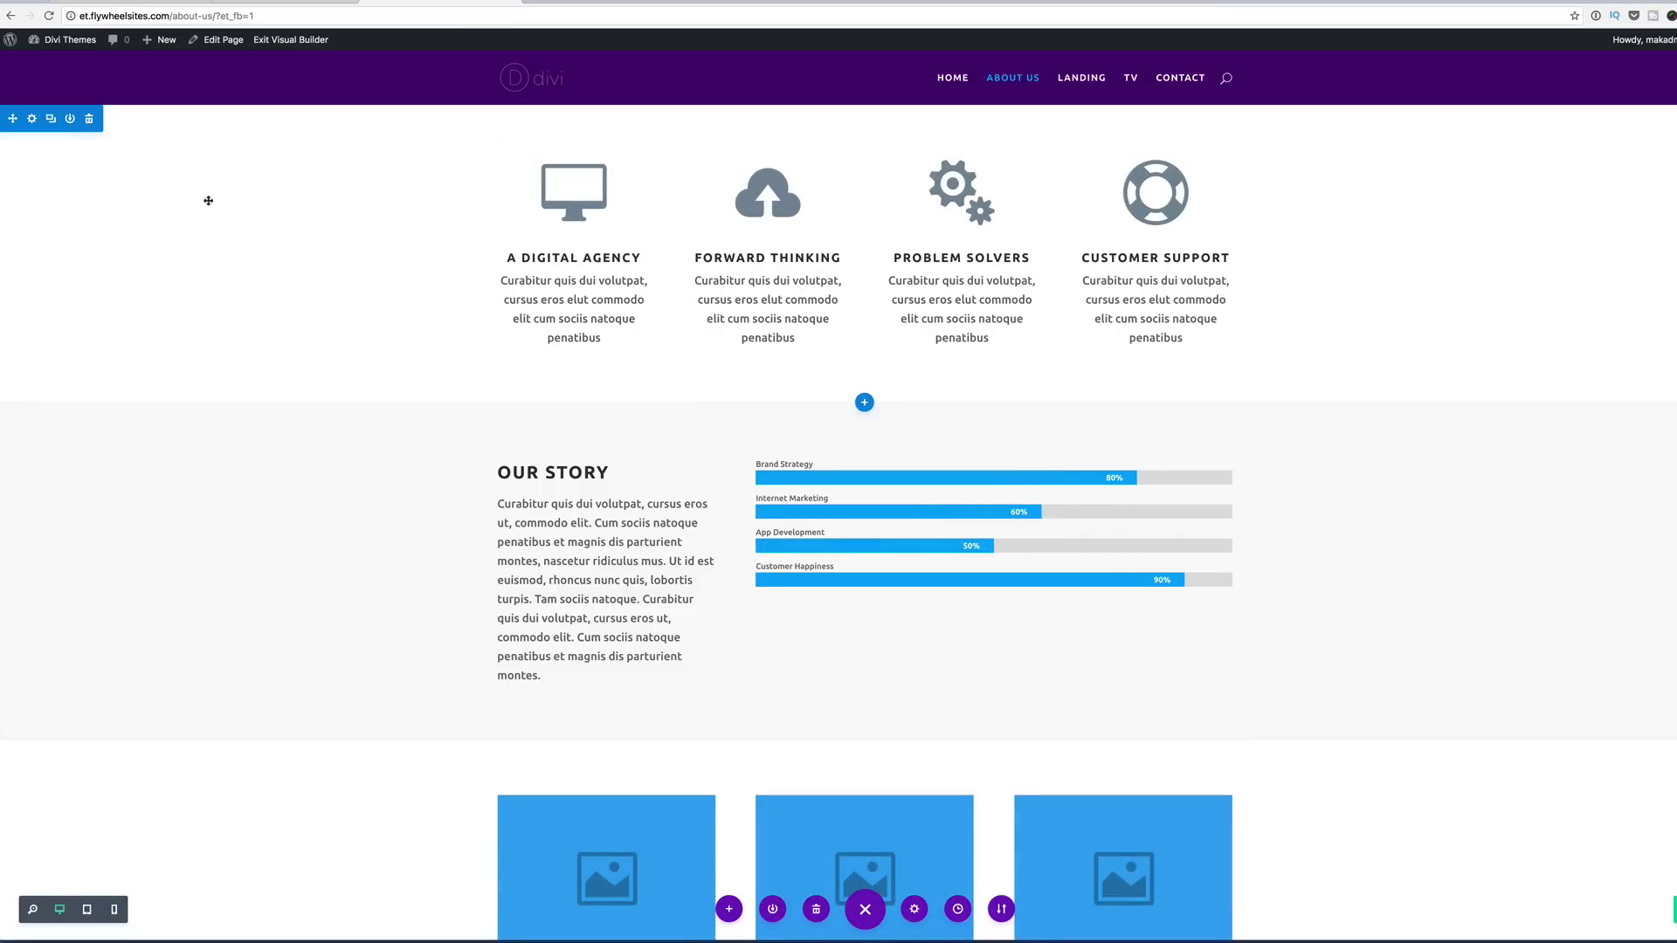
{"action": "left_click", "coordinate": [90, 121]}
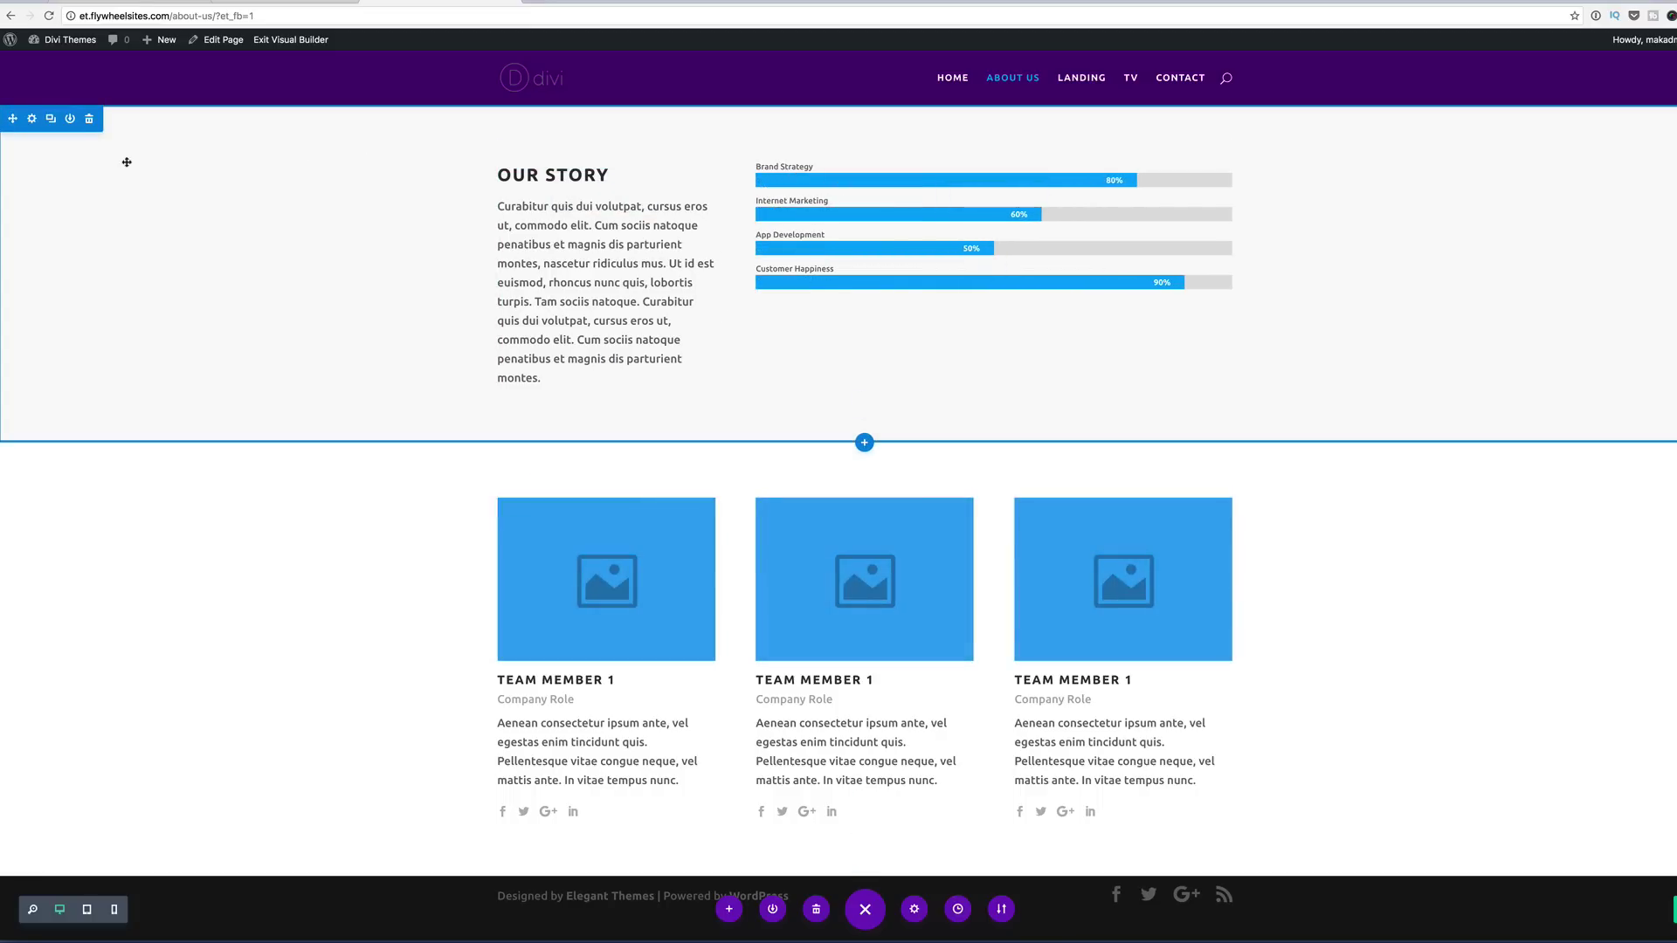
{"action": "left_click", "coordinate": [865, 445]}
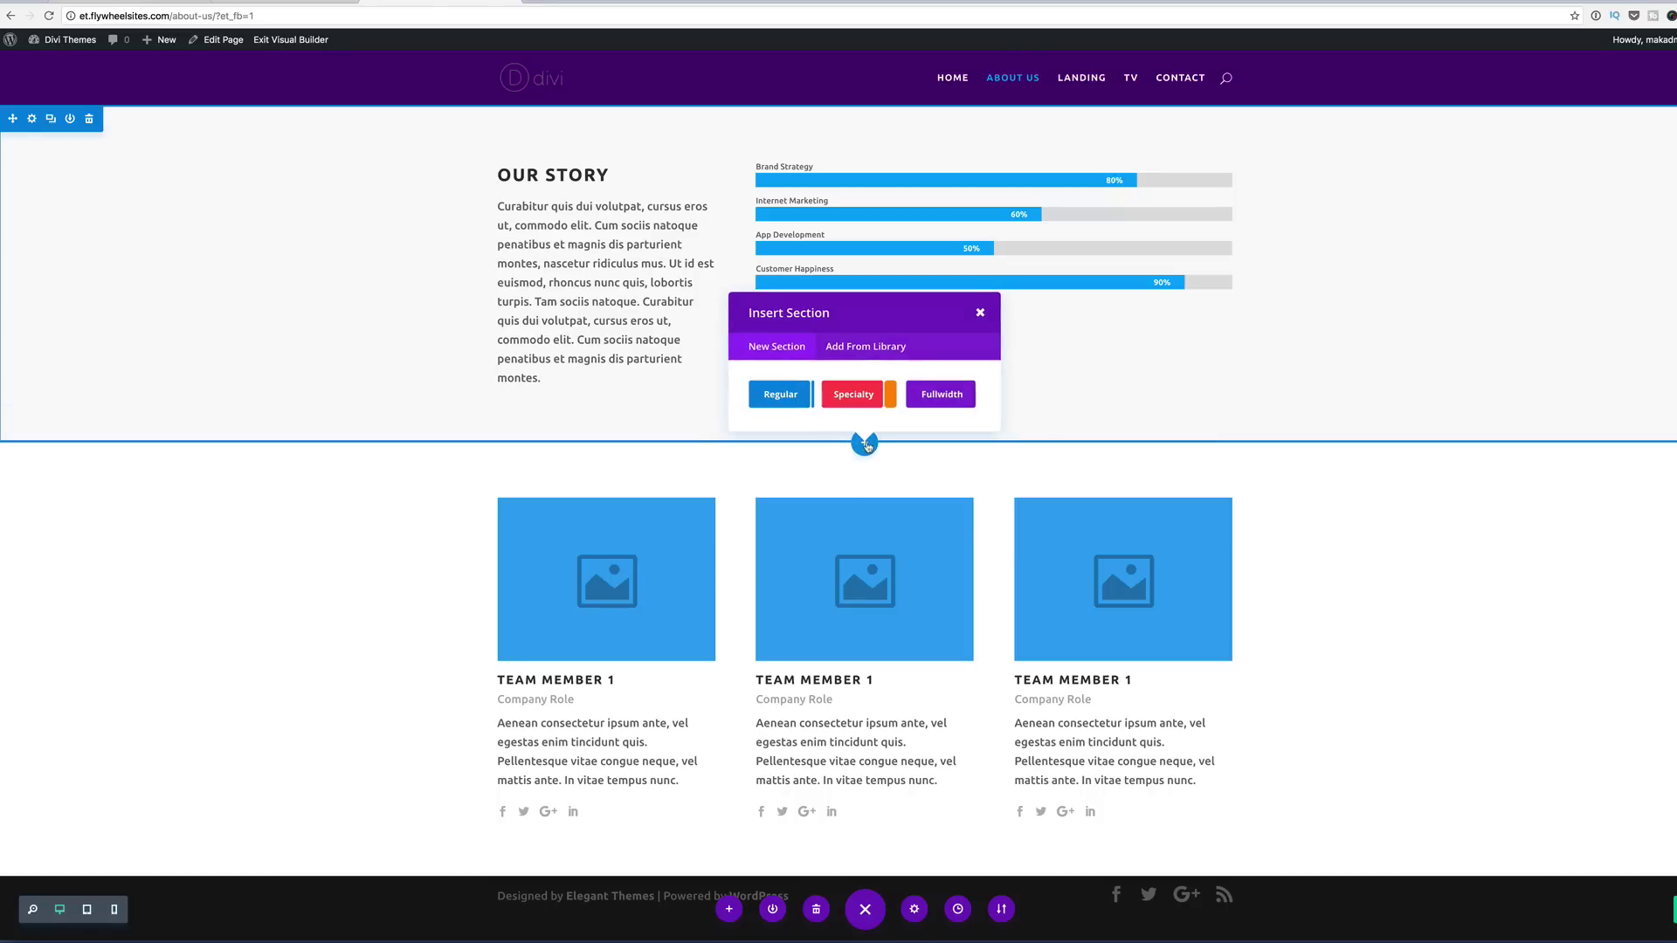
Step: Add a regular one-column section below Our Story holding a centre-aligned Text module
{"action": "left_click", "coordinate": [782, 395]}
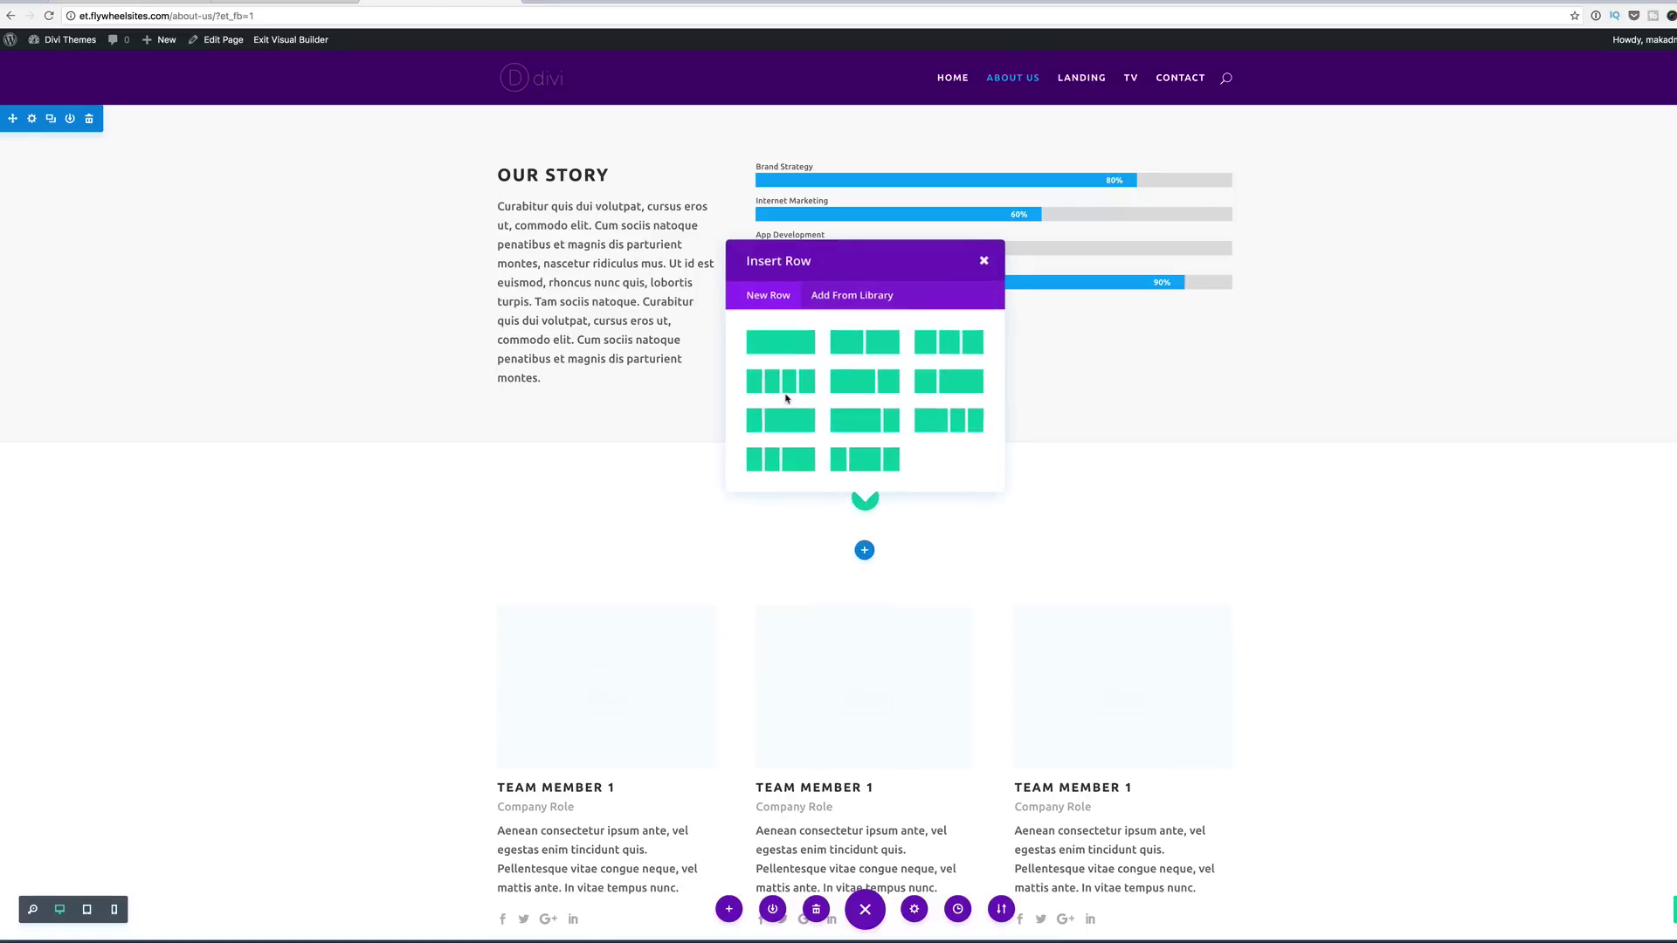
{"action": "left_click", "coordinate": [794, 345]}
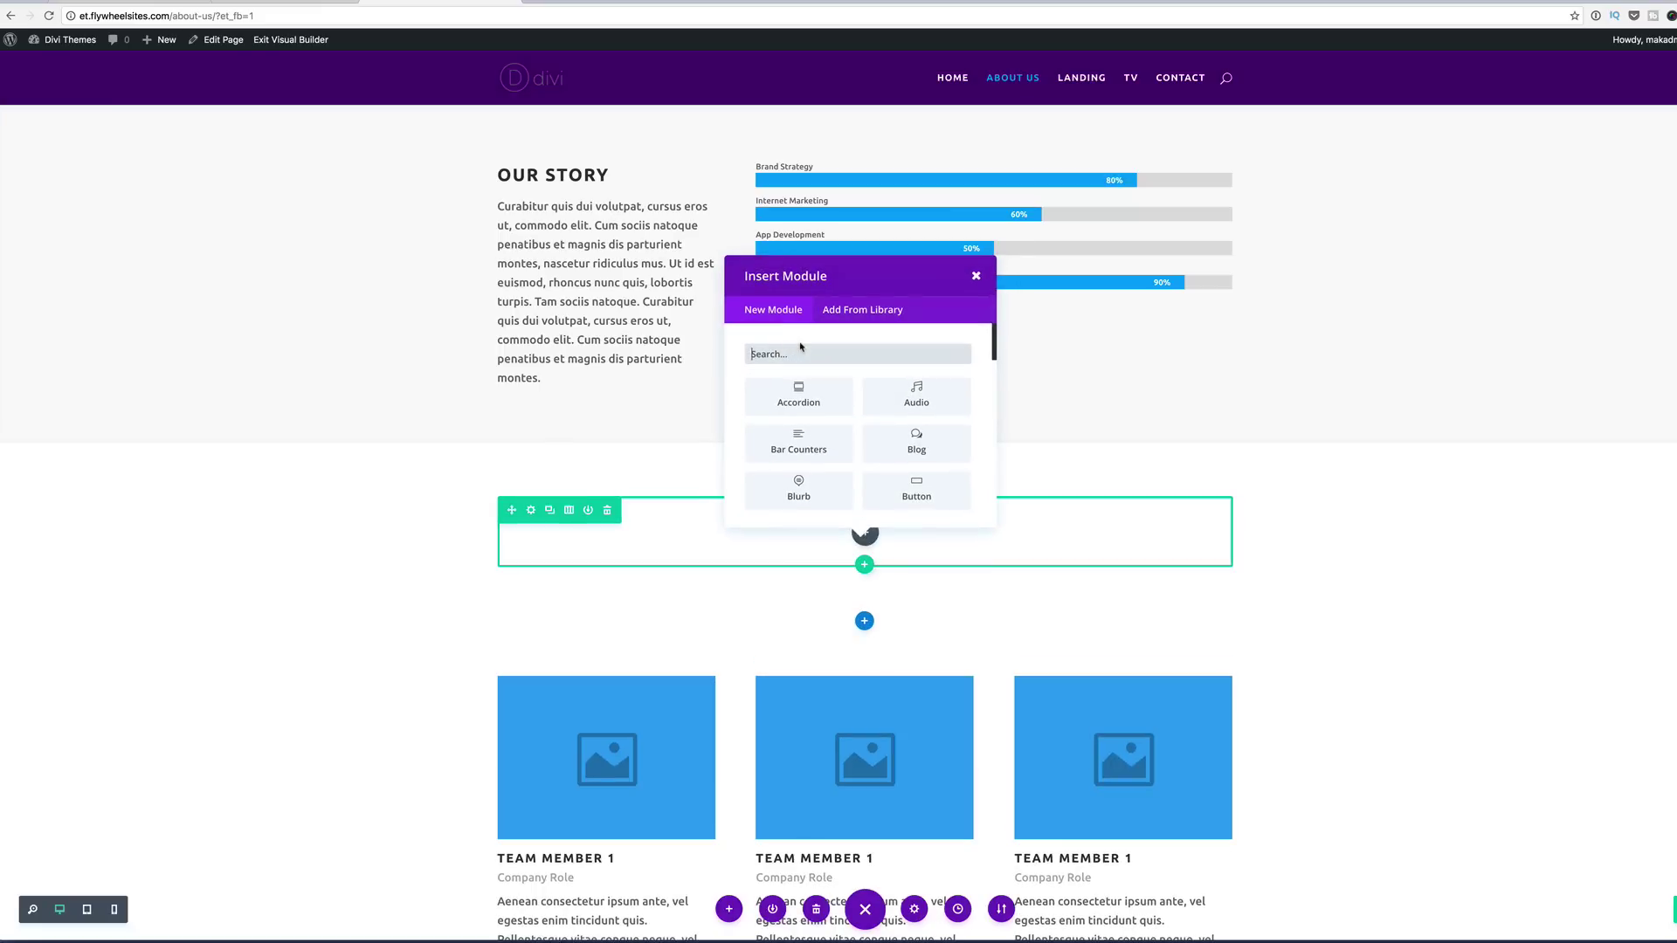
{"action": "type", "text": "TEX"}
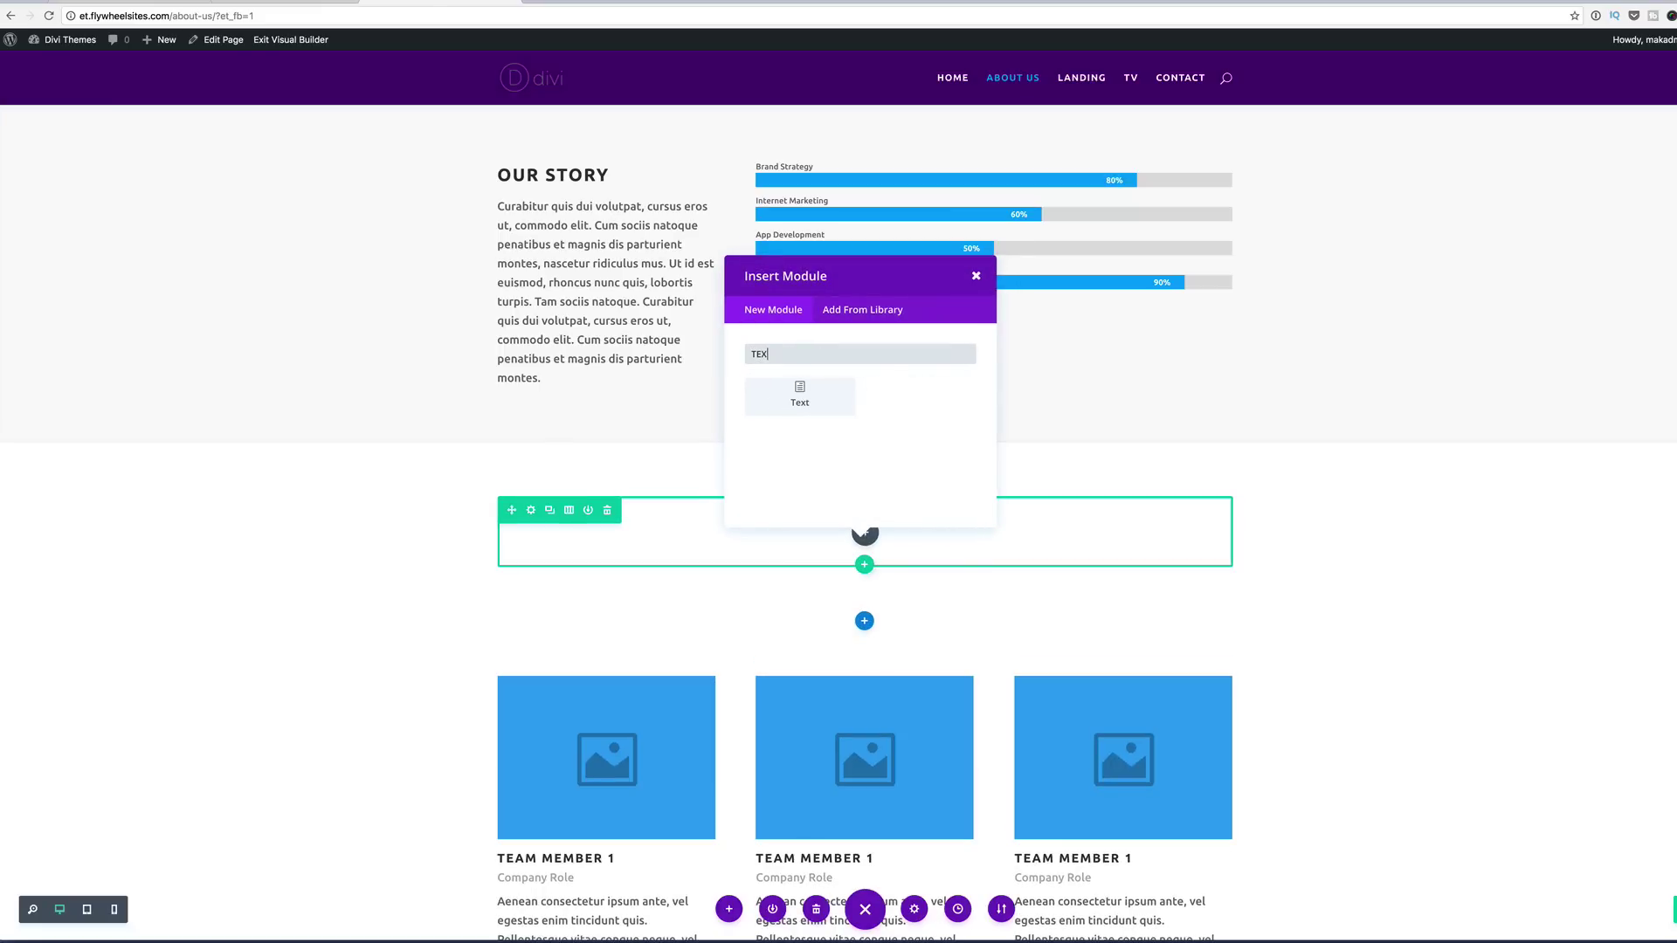
{"action": "left_click", "coordinate": [800, 393]}
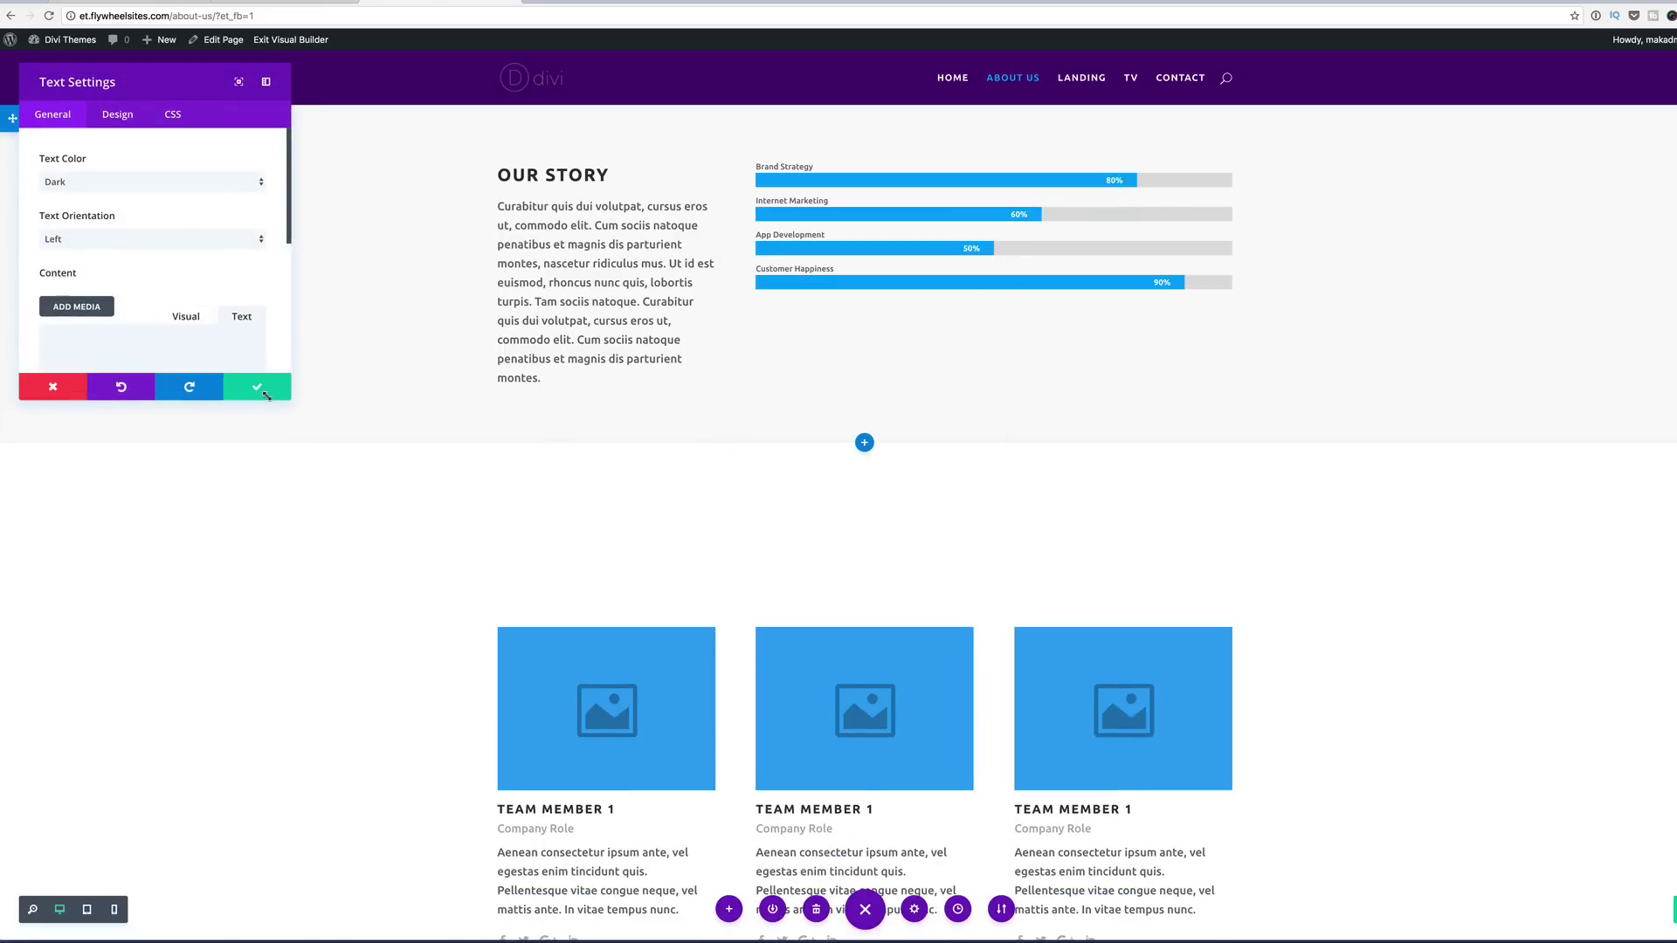
{"action": "left_click_drag", "start_coordinate": [291, 400], "coordinate": [423, 744]}
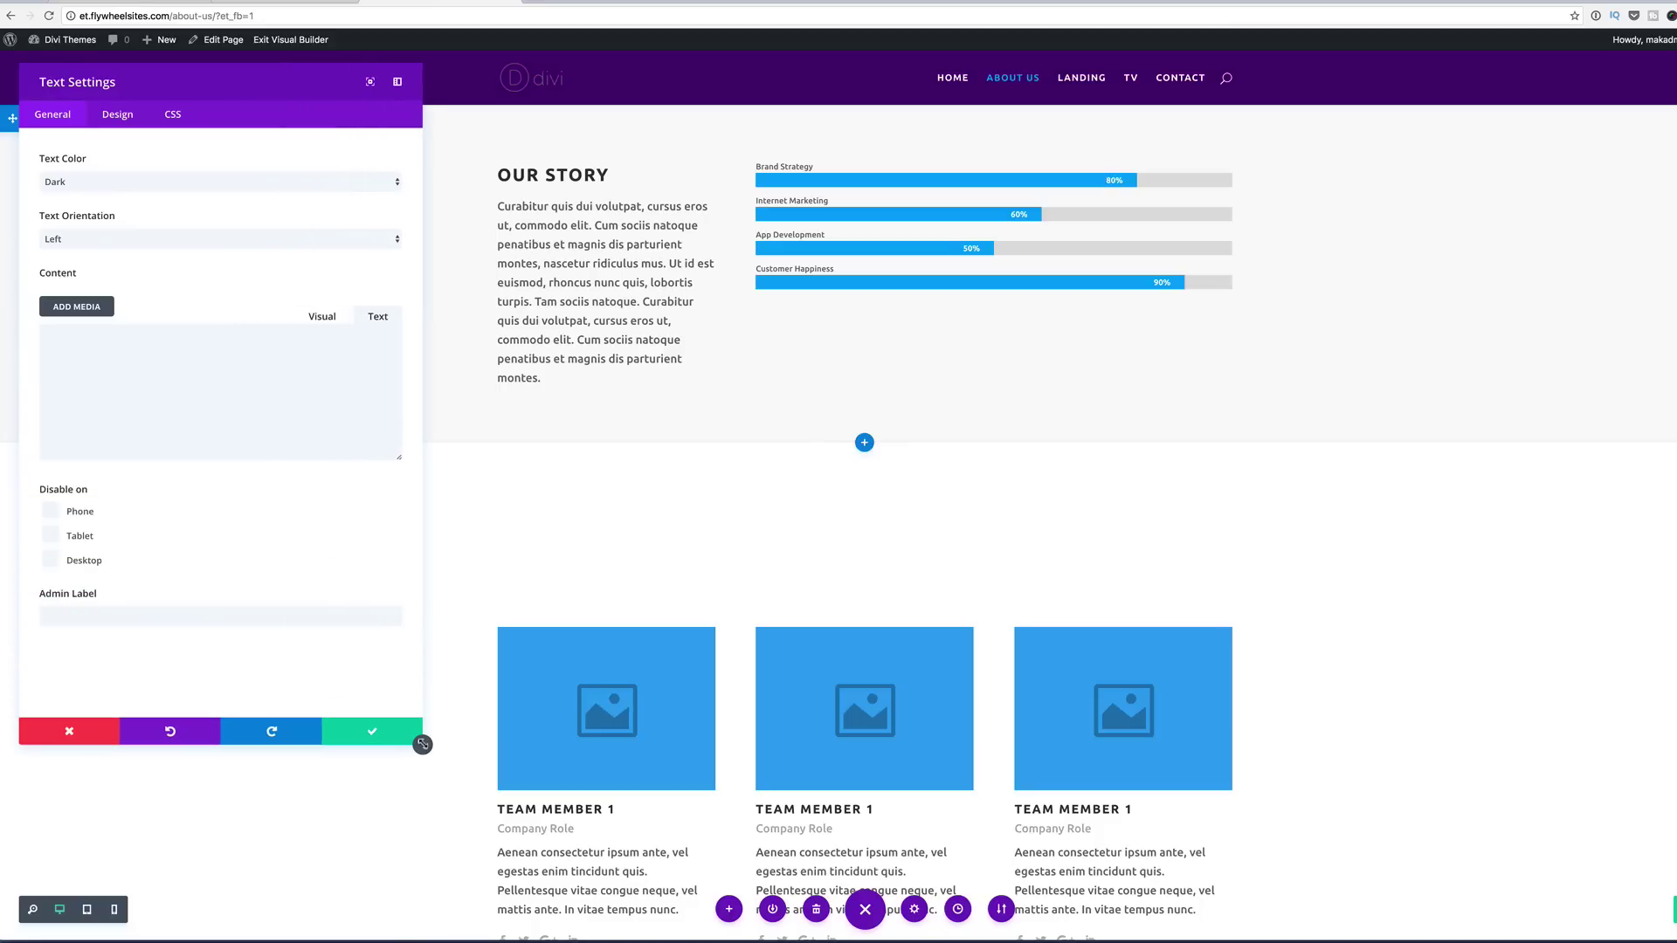
{"action": "left_click", "coordinate": [203, 240]}
{"action": "left_click", "coordinate": [189, 252]}
Step: Write an h1 'HEADER TITLE GOES HERE' with a pasted lorem ipsum paragraph beneath
{"action": "left_click", "coordinate": [134, 365]}
{"action": "type", "text": "<h1>head"}
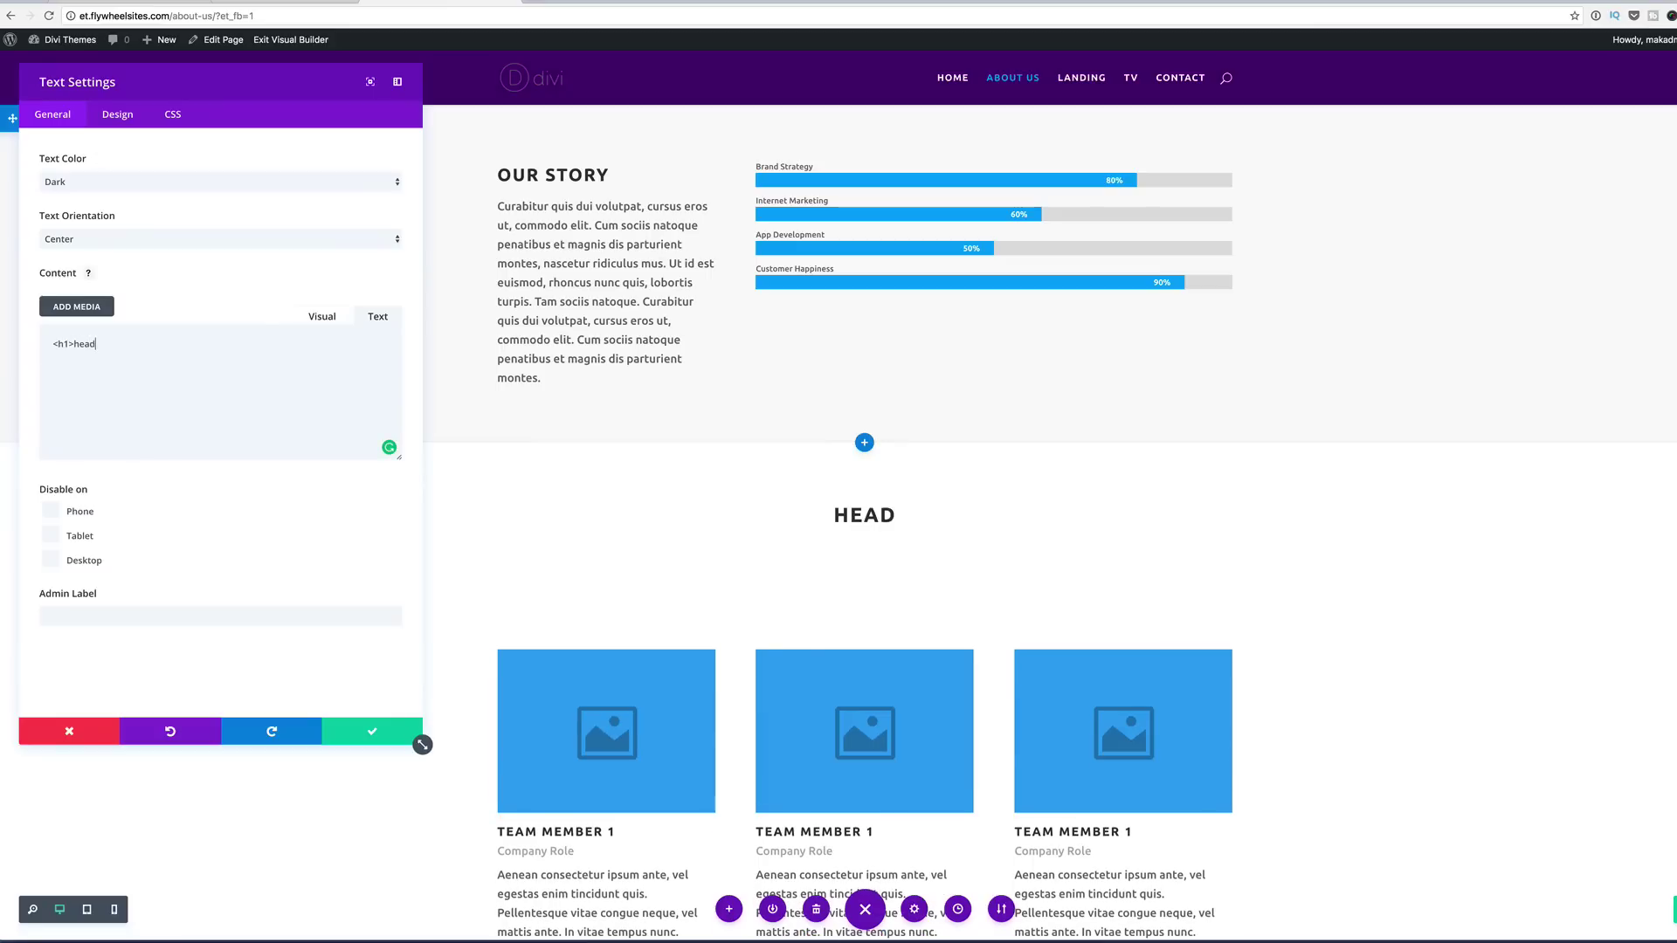
{"action": "type", "text": "er title goes"}
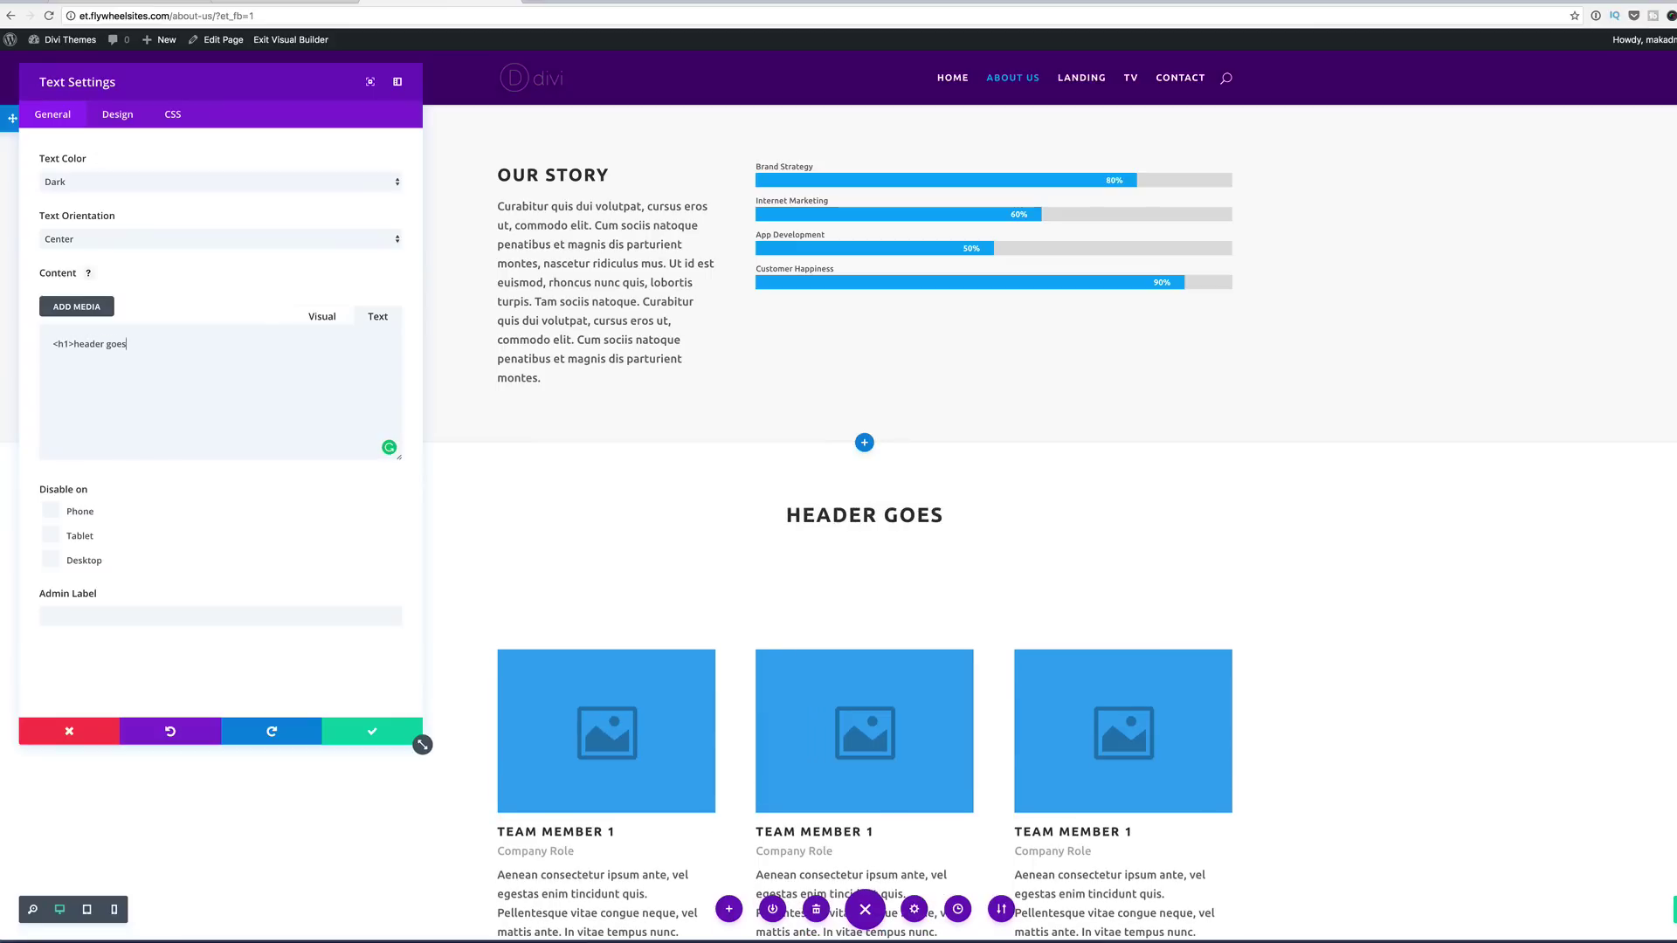
{"action": "type", "text": " he"}
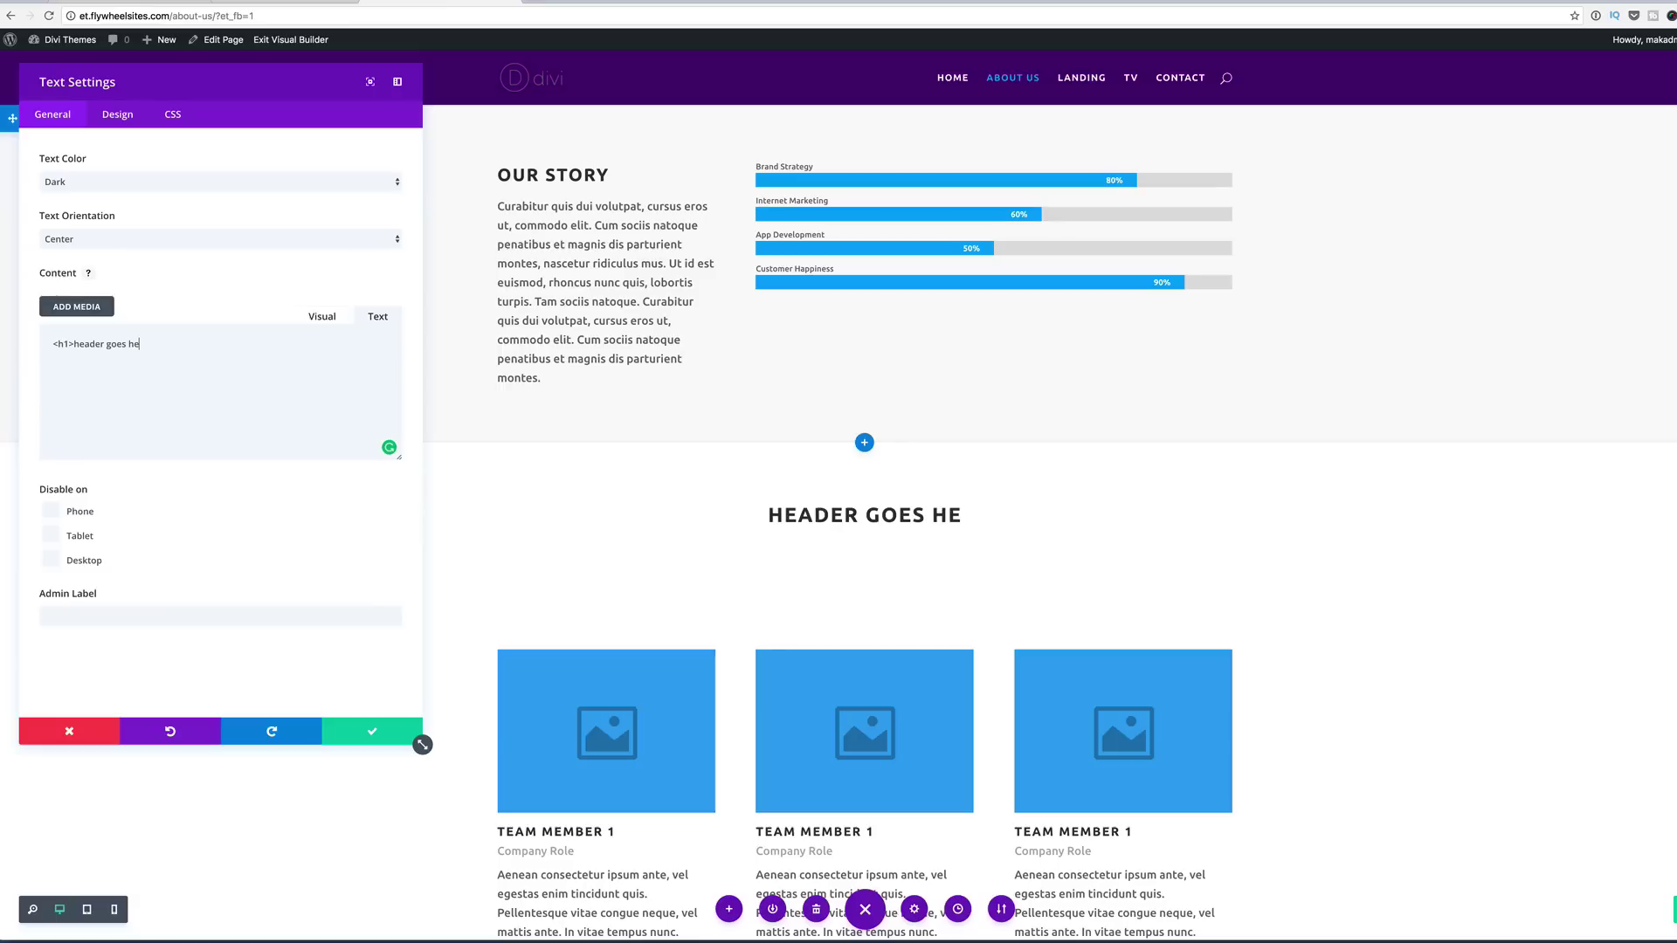
{"action": "type", "text": "re</h1>"}
{"action": "left_click", "coordinate": [126, 344]}
{"action": "type", "text": "title"}
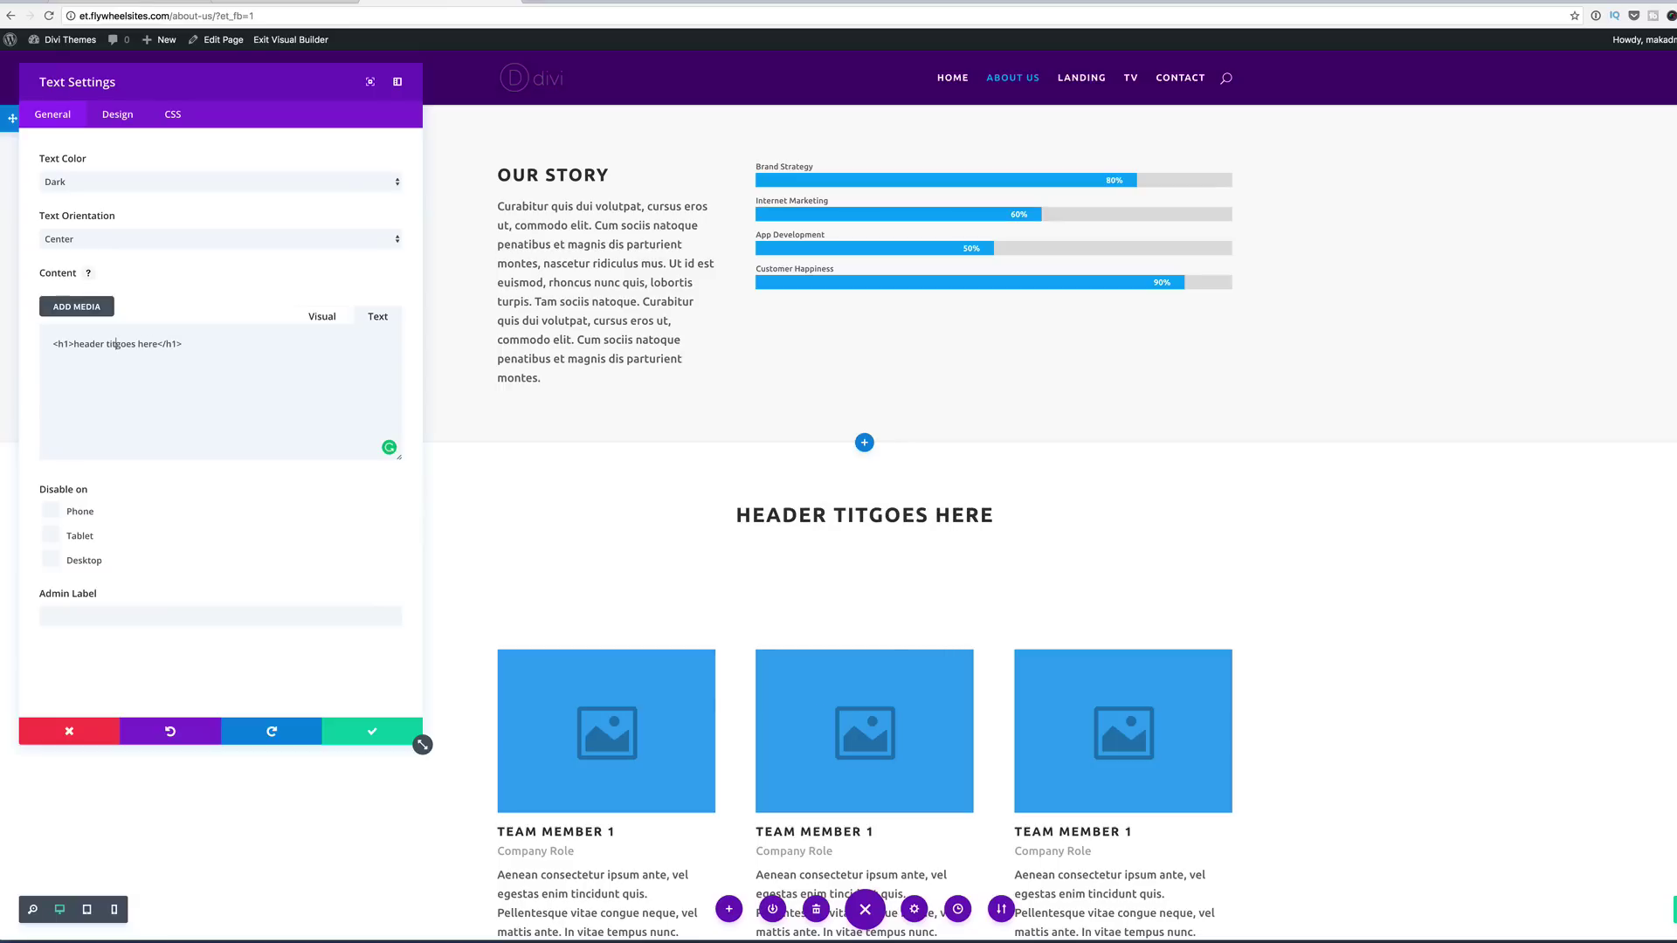
{"action": "left_click", "coordinate": [234, 348]}
{"action": "key", "text": "Return"}
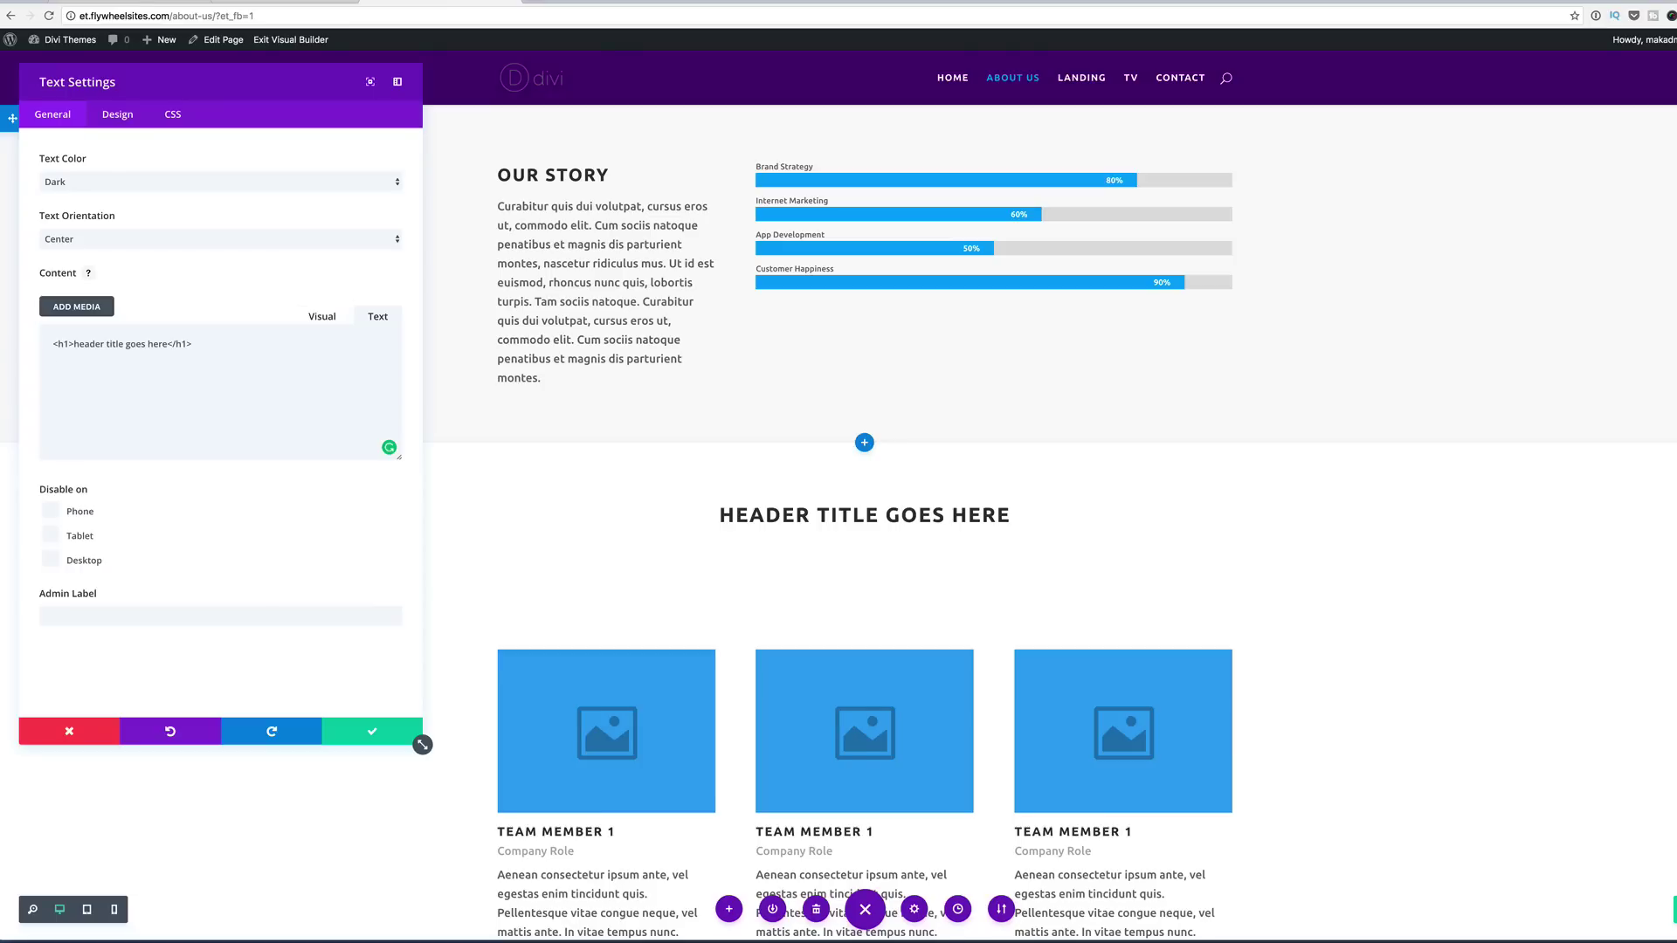
{"action": "key", "text": "Return"}
{"action": "type", "text": "Morbi in sem quis dui placerat ornare. Pellentesque odio nisi, euismod in, pharetra a, ultricies in, diam. Sed arcu. Cras consequat."}
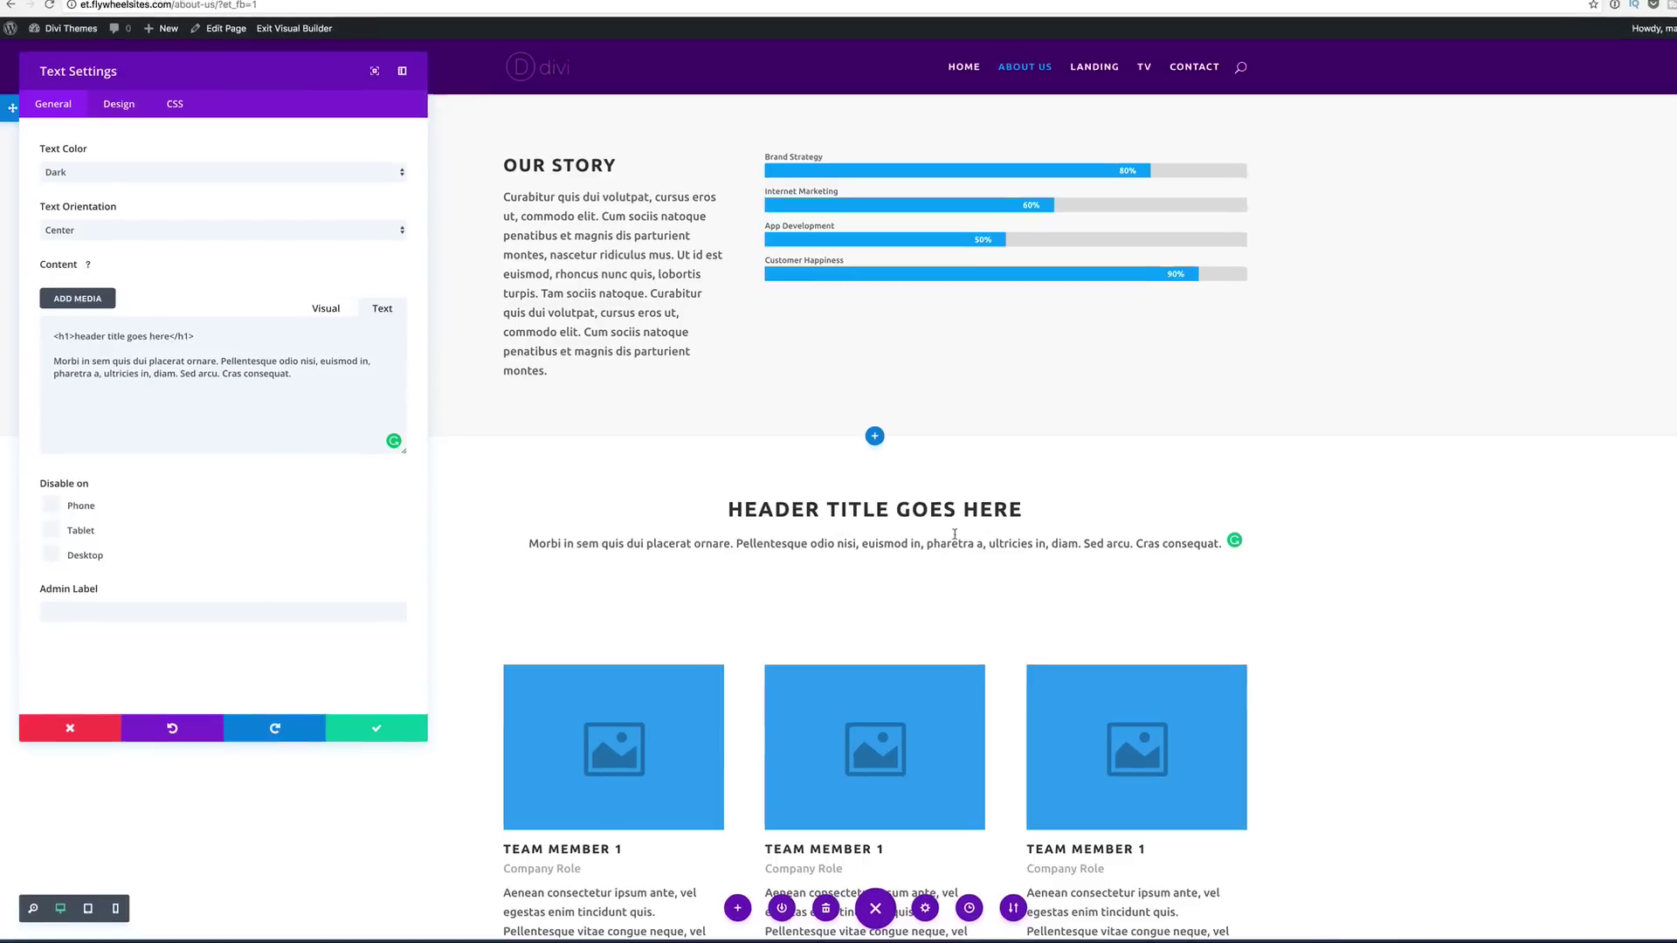
Step: Limit the header text module to an 800px max width and save it
{"action": "left_click", "coordinate": [123, 89]}
{"action": "left_click", "coordinate": [88, 150]}
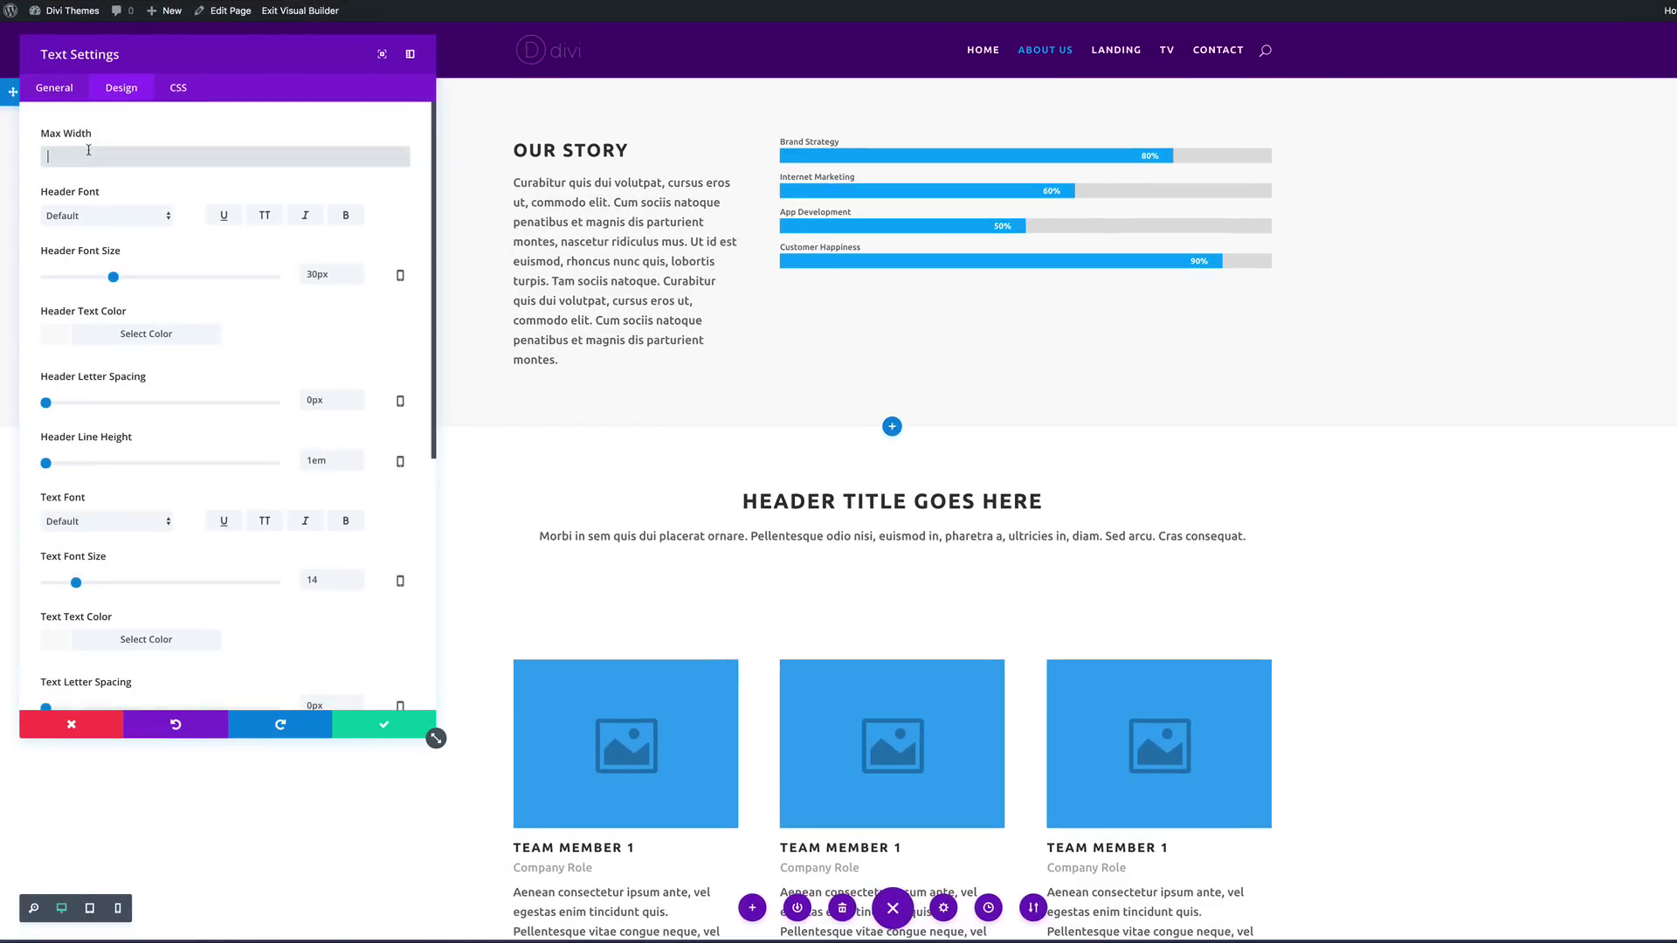
{"action": "type", "text": "80"}
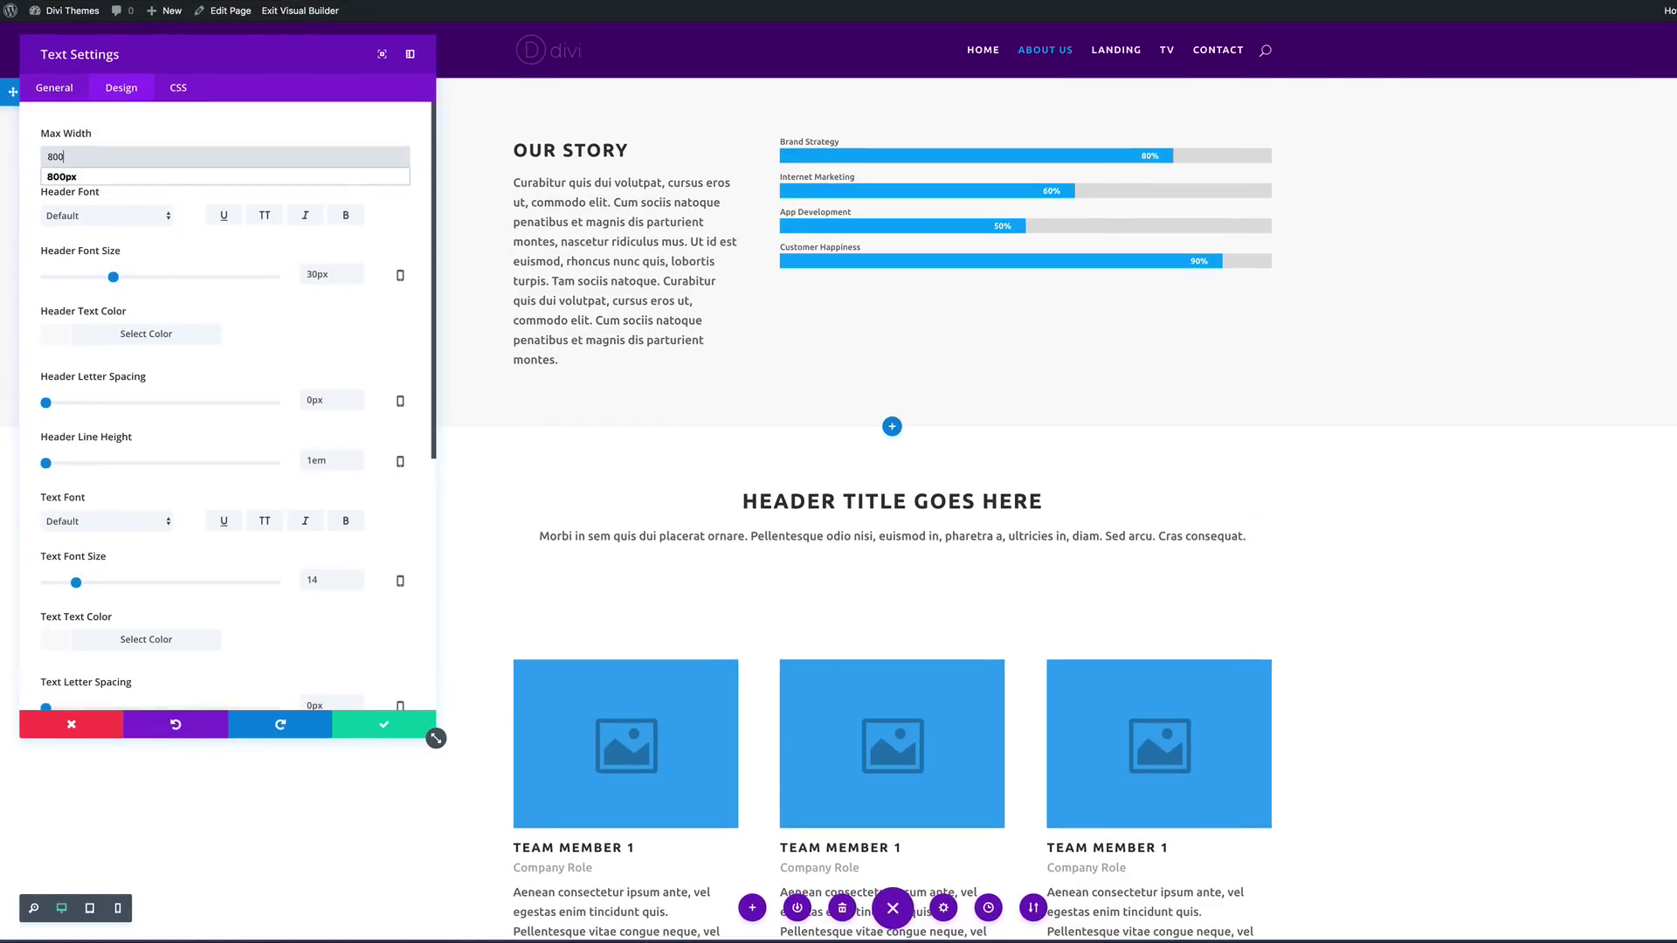
{"action": "type", "text": "0"}
{"action": "left_click", "coordinate": [52, 177]}
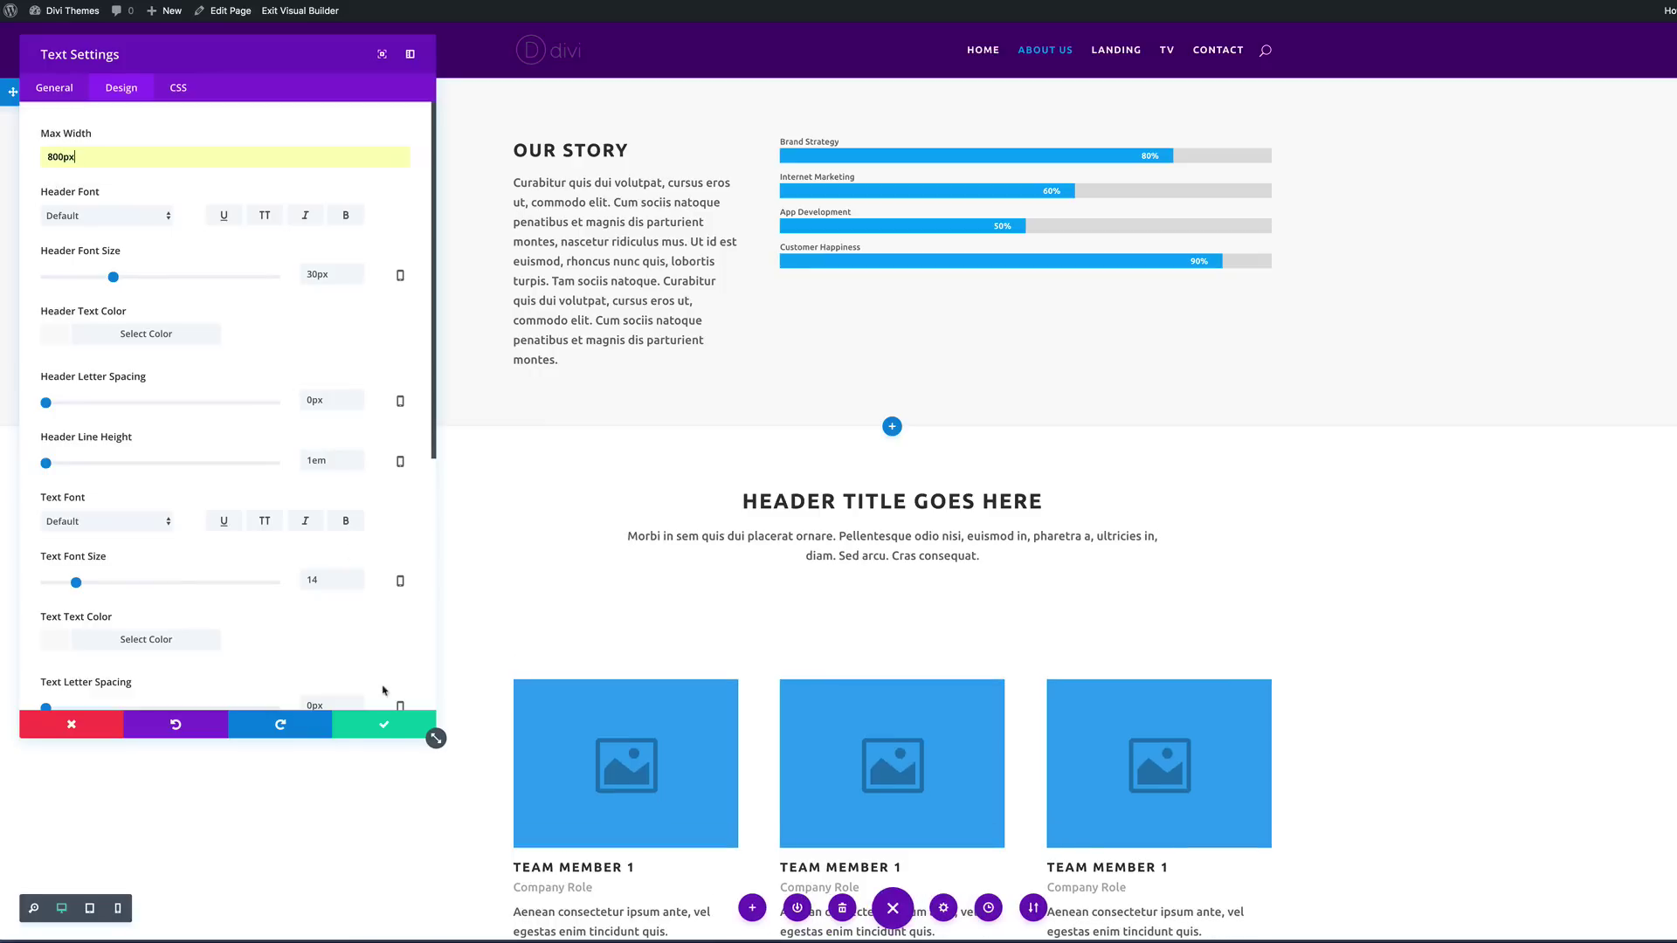
{"action": "left_click", "coordinate": [384, 729]}
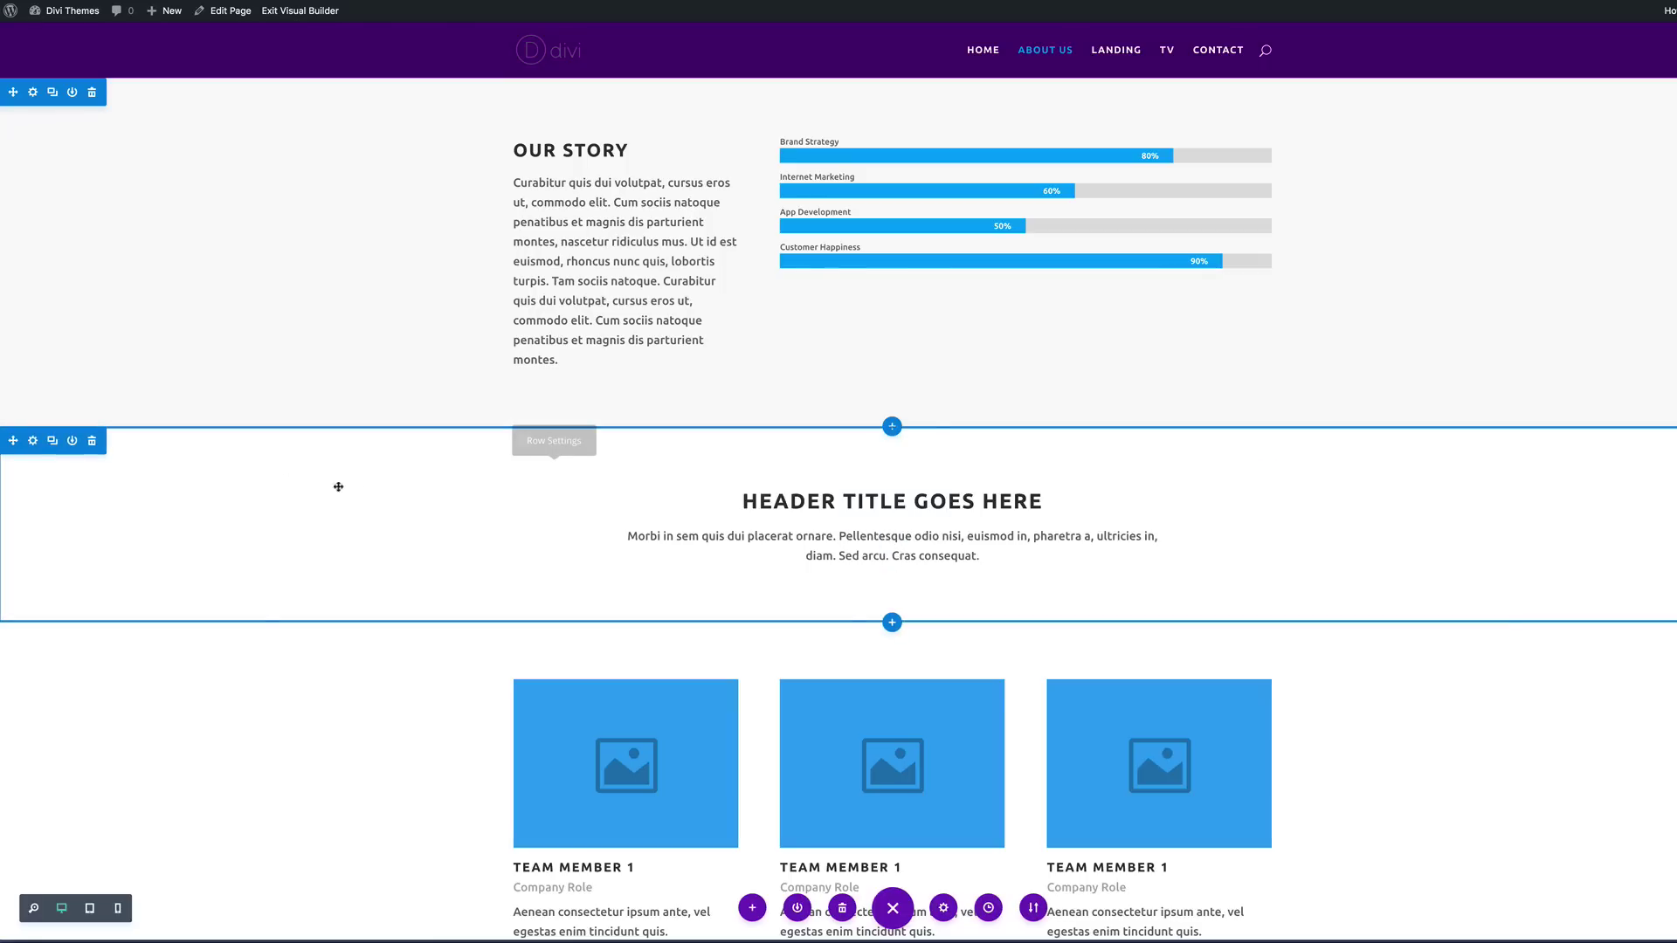
Step: Give the new header section a dark grey background and save it
{"action": "left_click", "coordinate": [33, 444]}
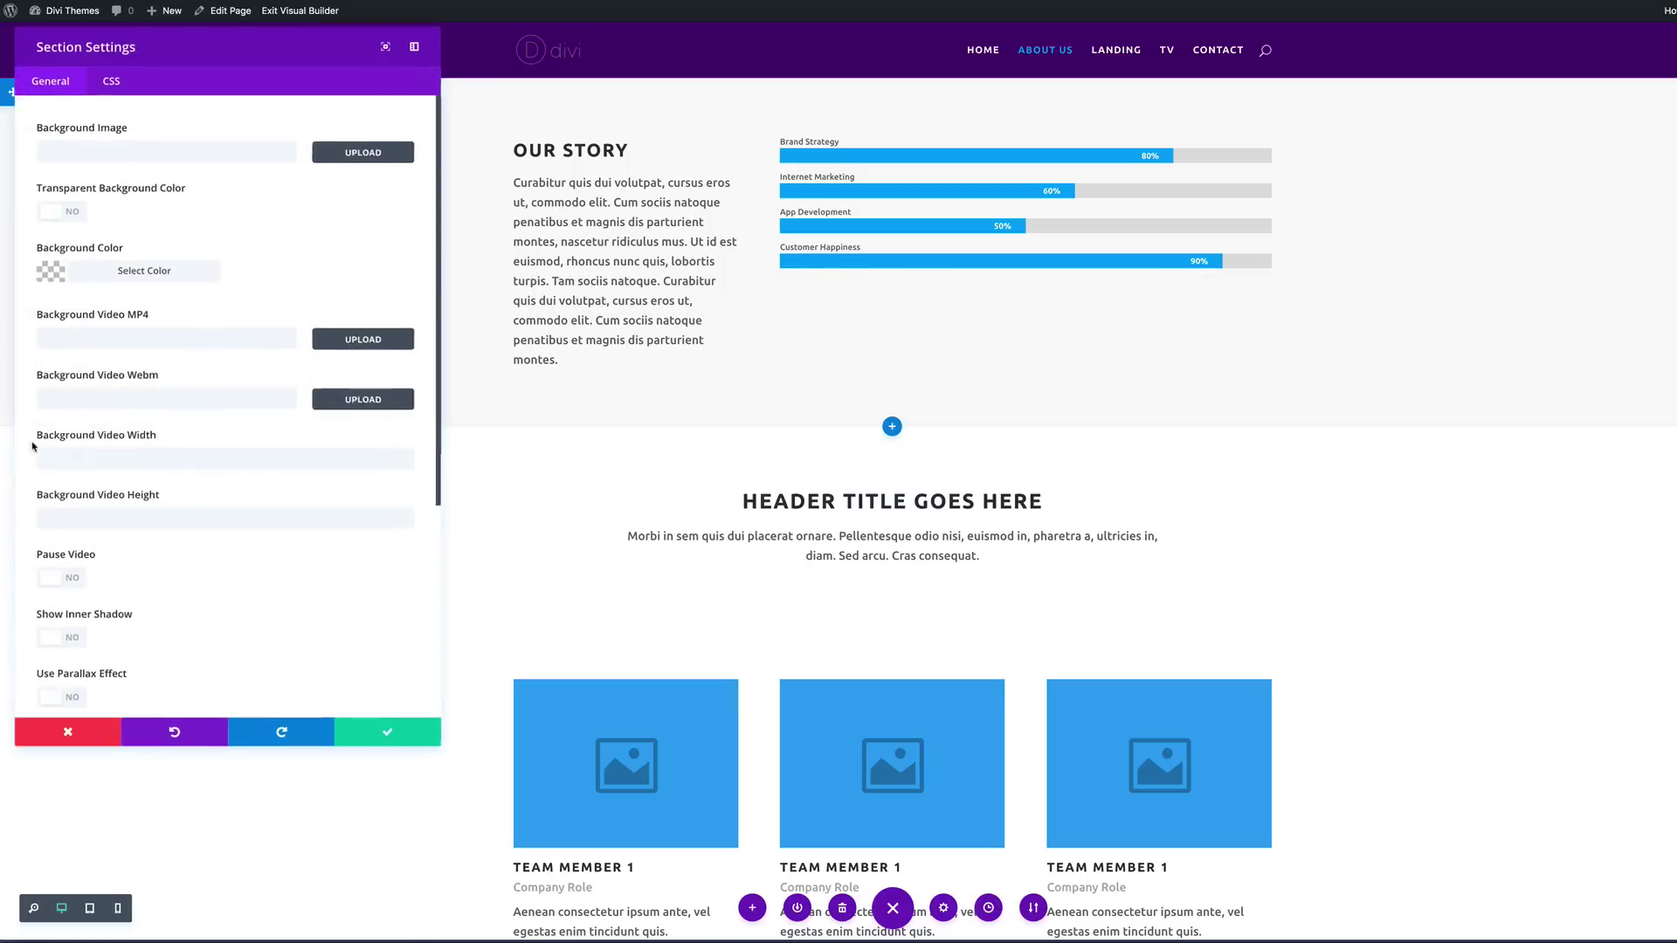
{"action": "left_click", "coordinate": [61, 278]}
{"action": "left_click", "coordinate": [65, 390]}
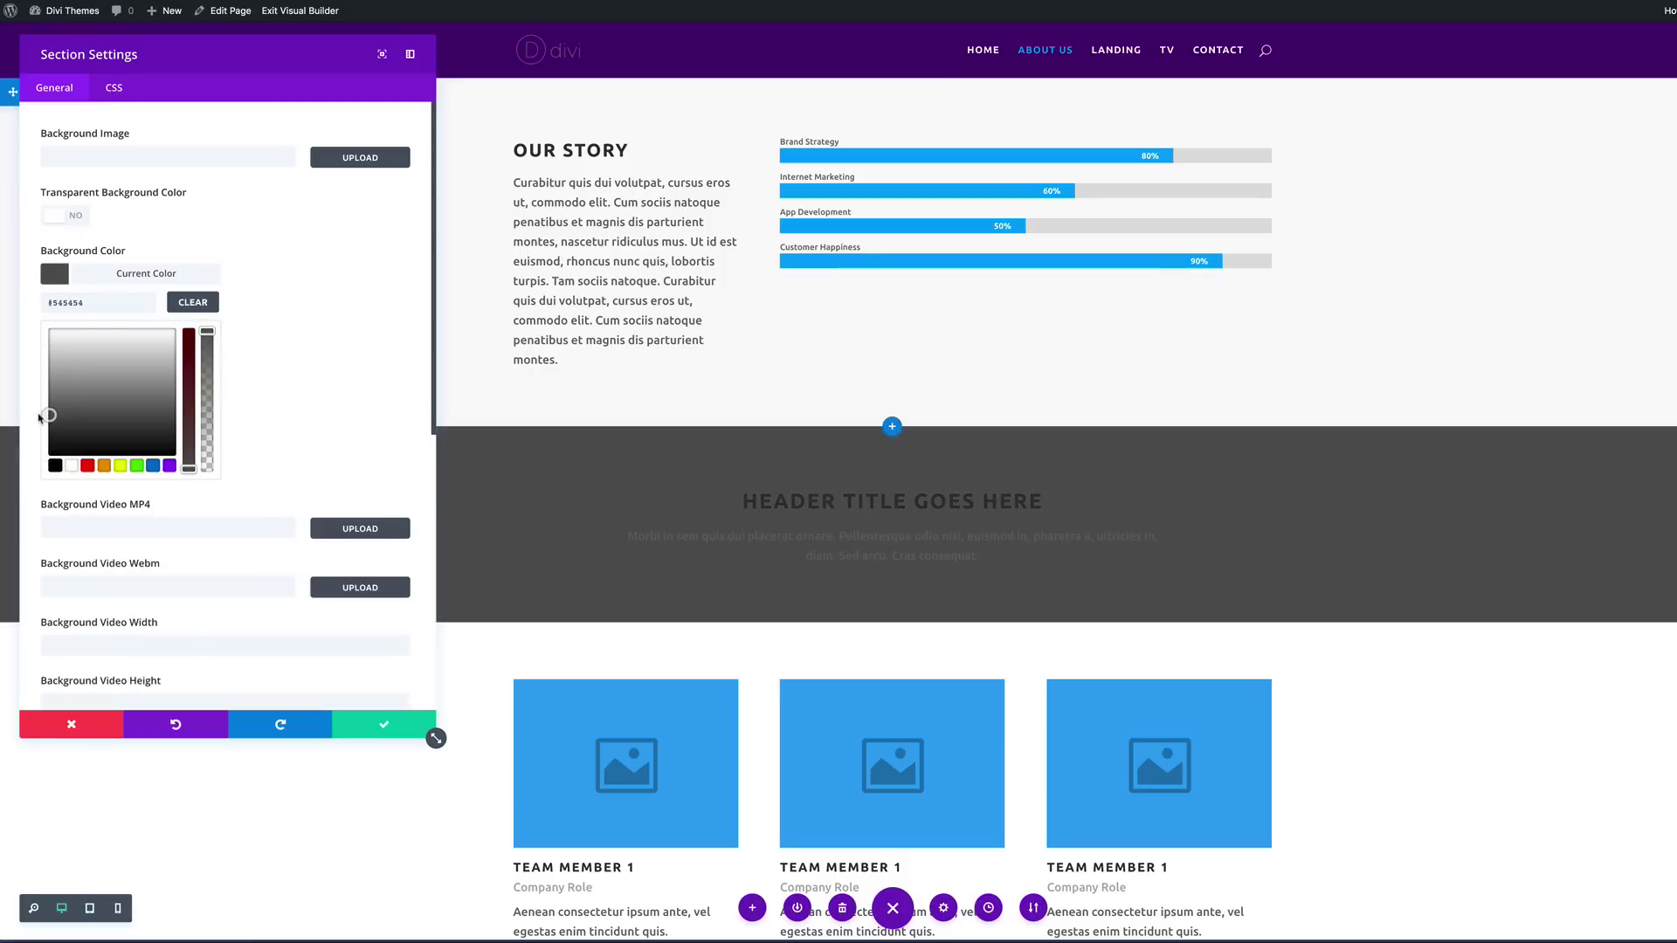
{"action": "left_click", "coordinate": [51, 246]}
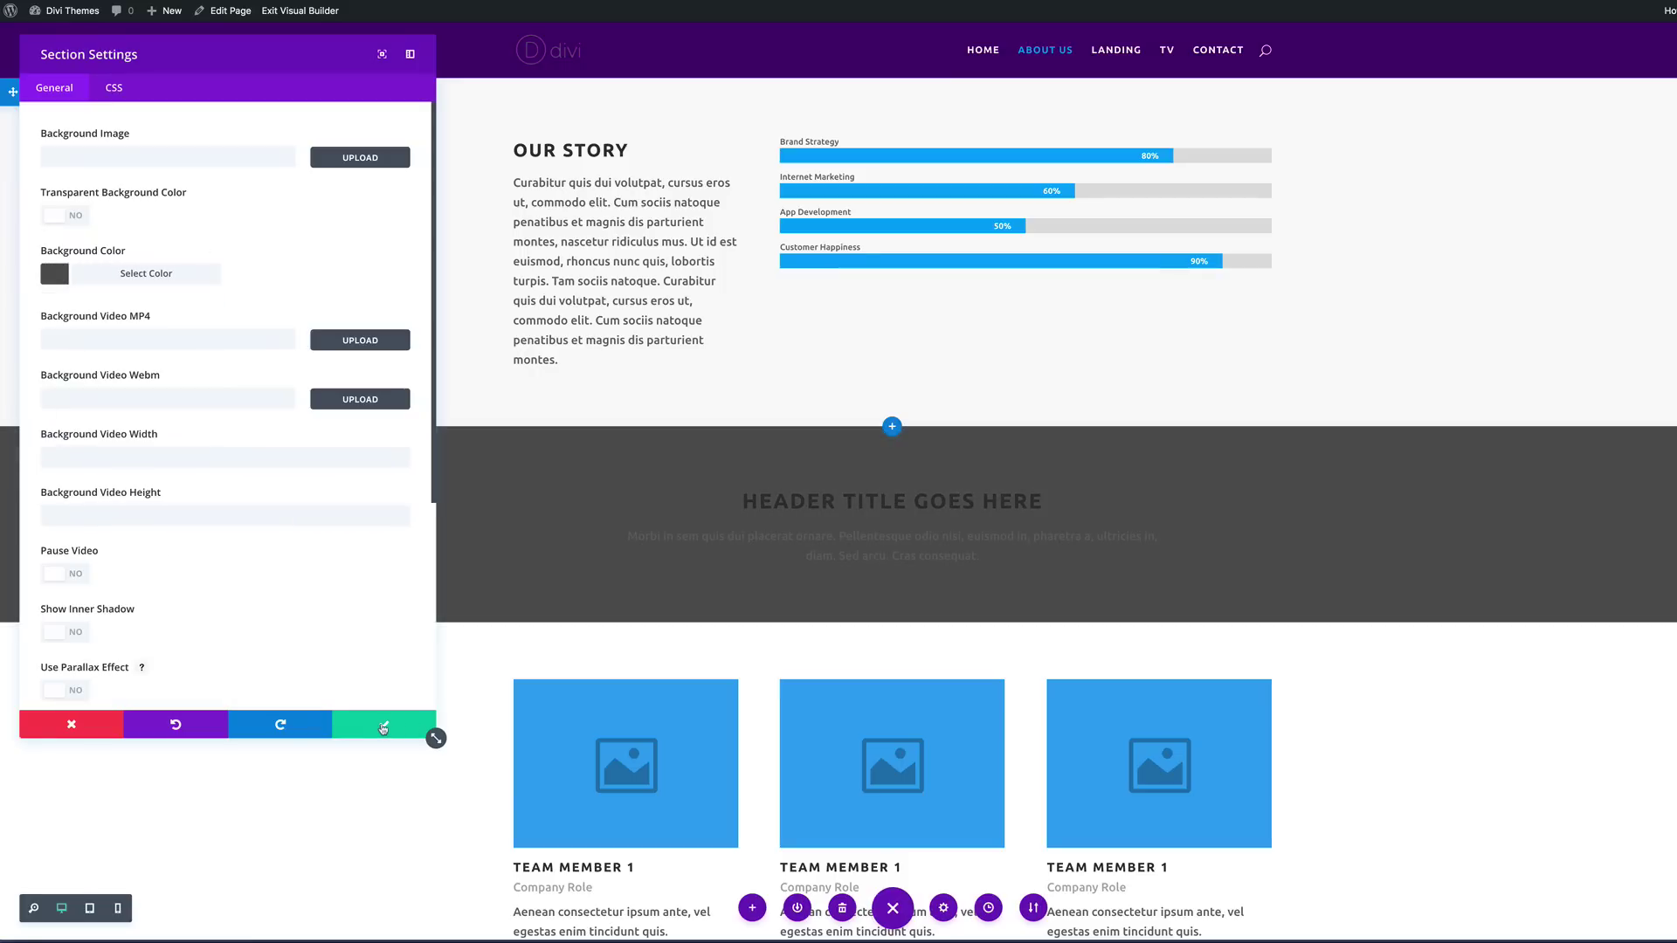
{"action": "left_click", "coordinate": [385, 730]}
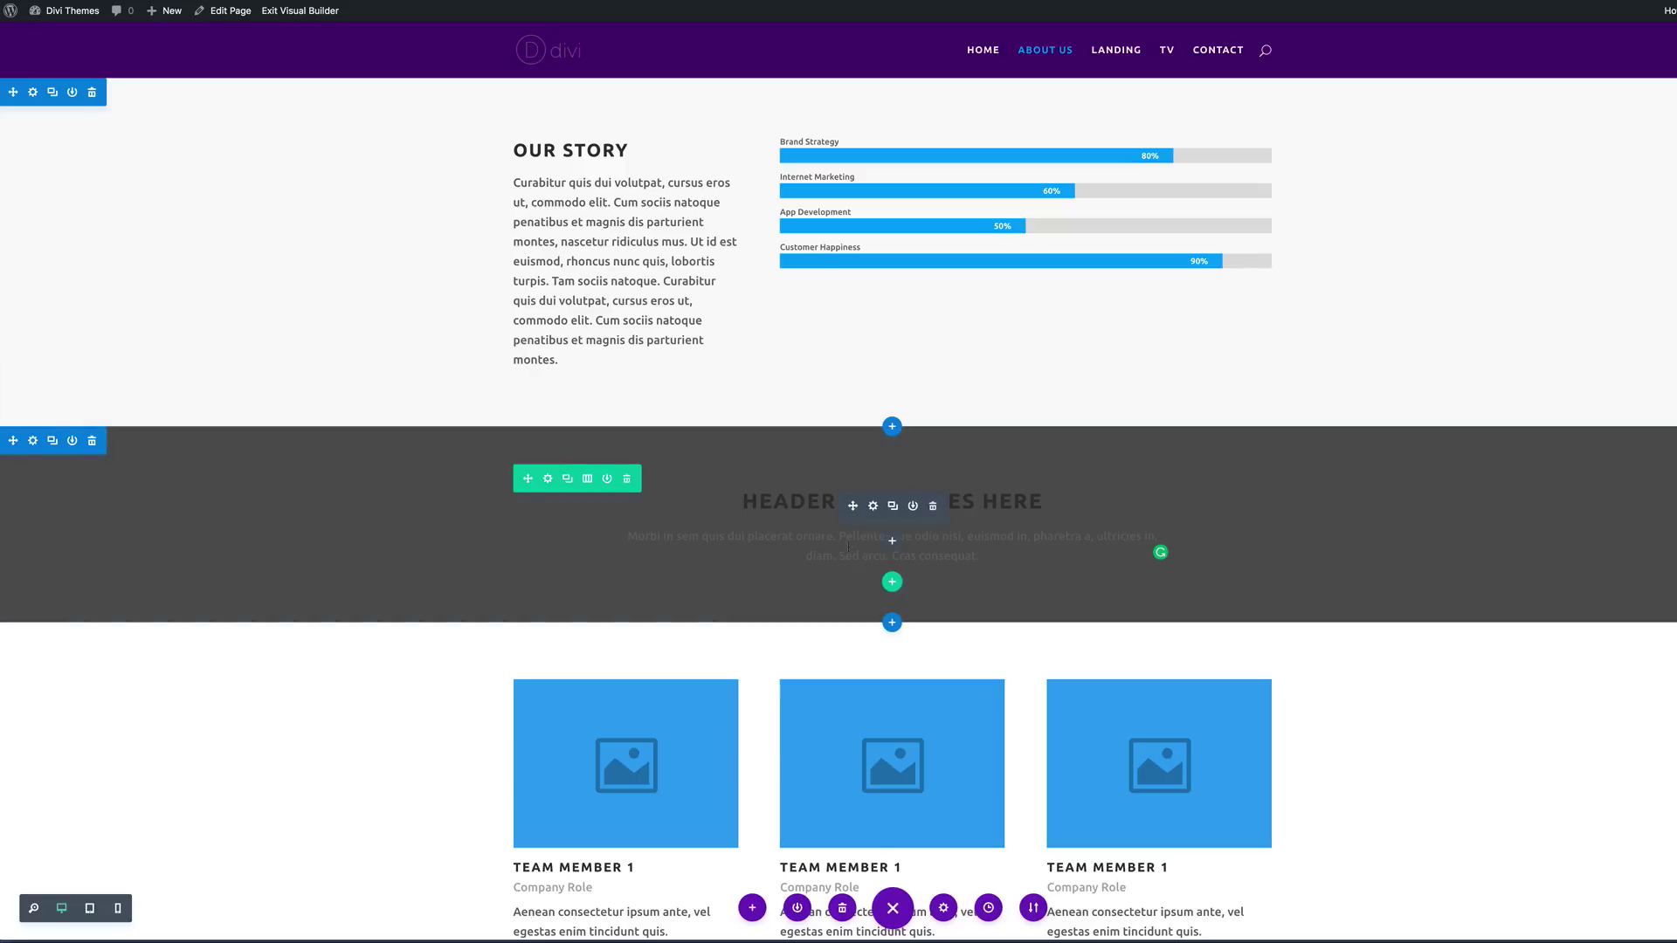
Step: Switch the header text module to Light text so it reads white, and save
{"action": "left_click", "coordinate": [874, 507]}
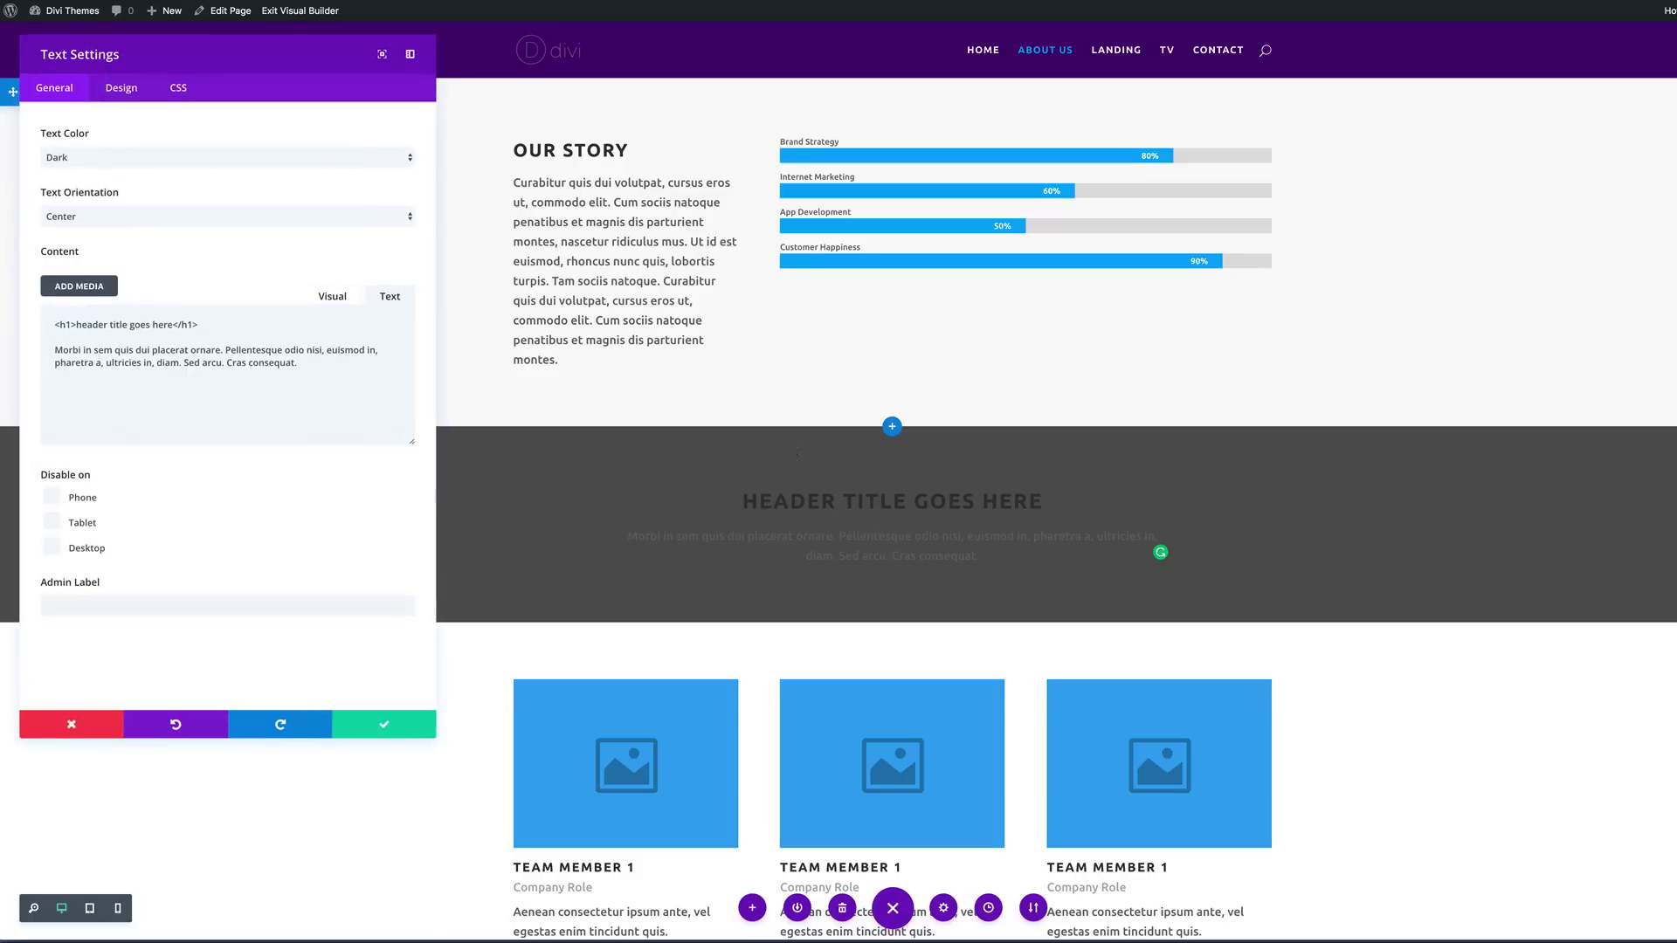
{"action": "left_click", "coordinate": [71, 160]}
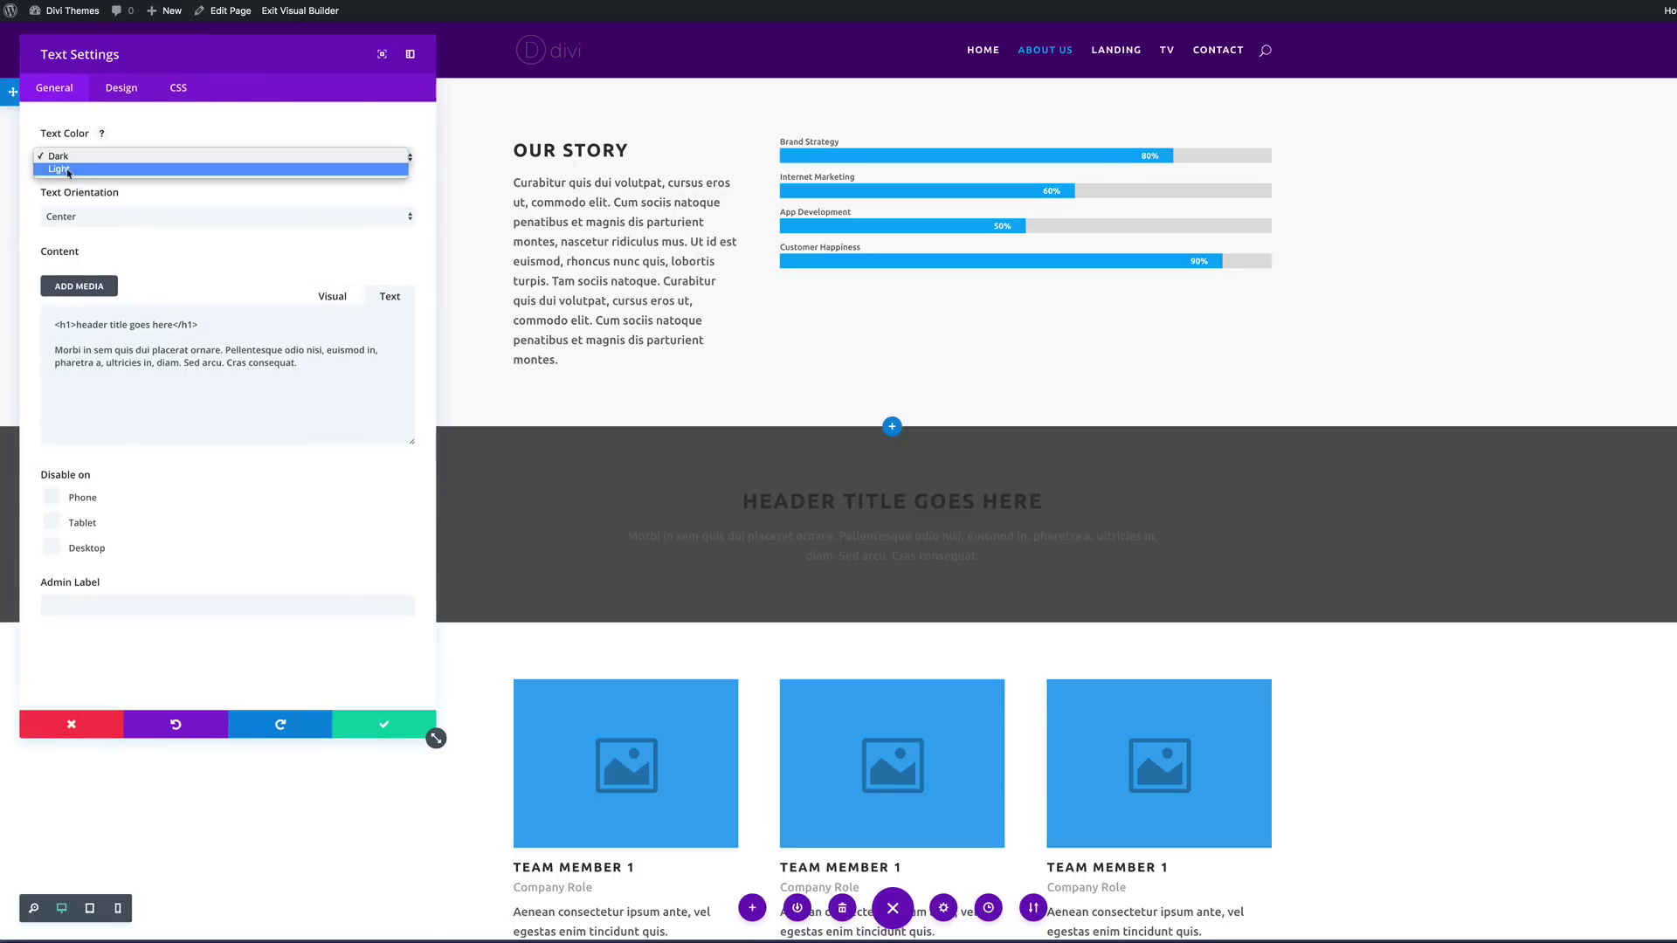
{"action": "left_click", "coordinate": [68, 170]}
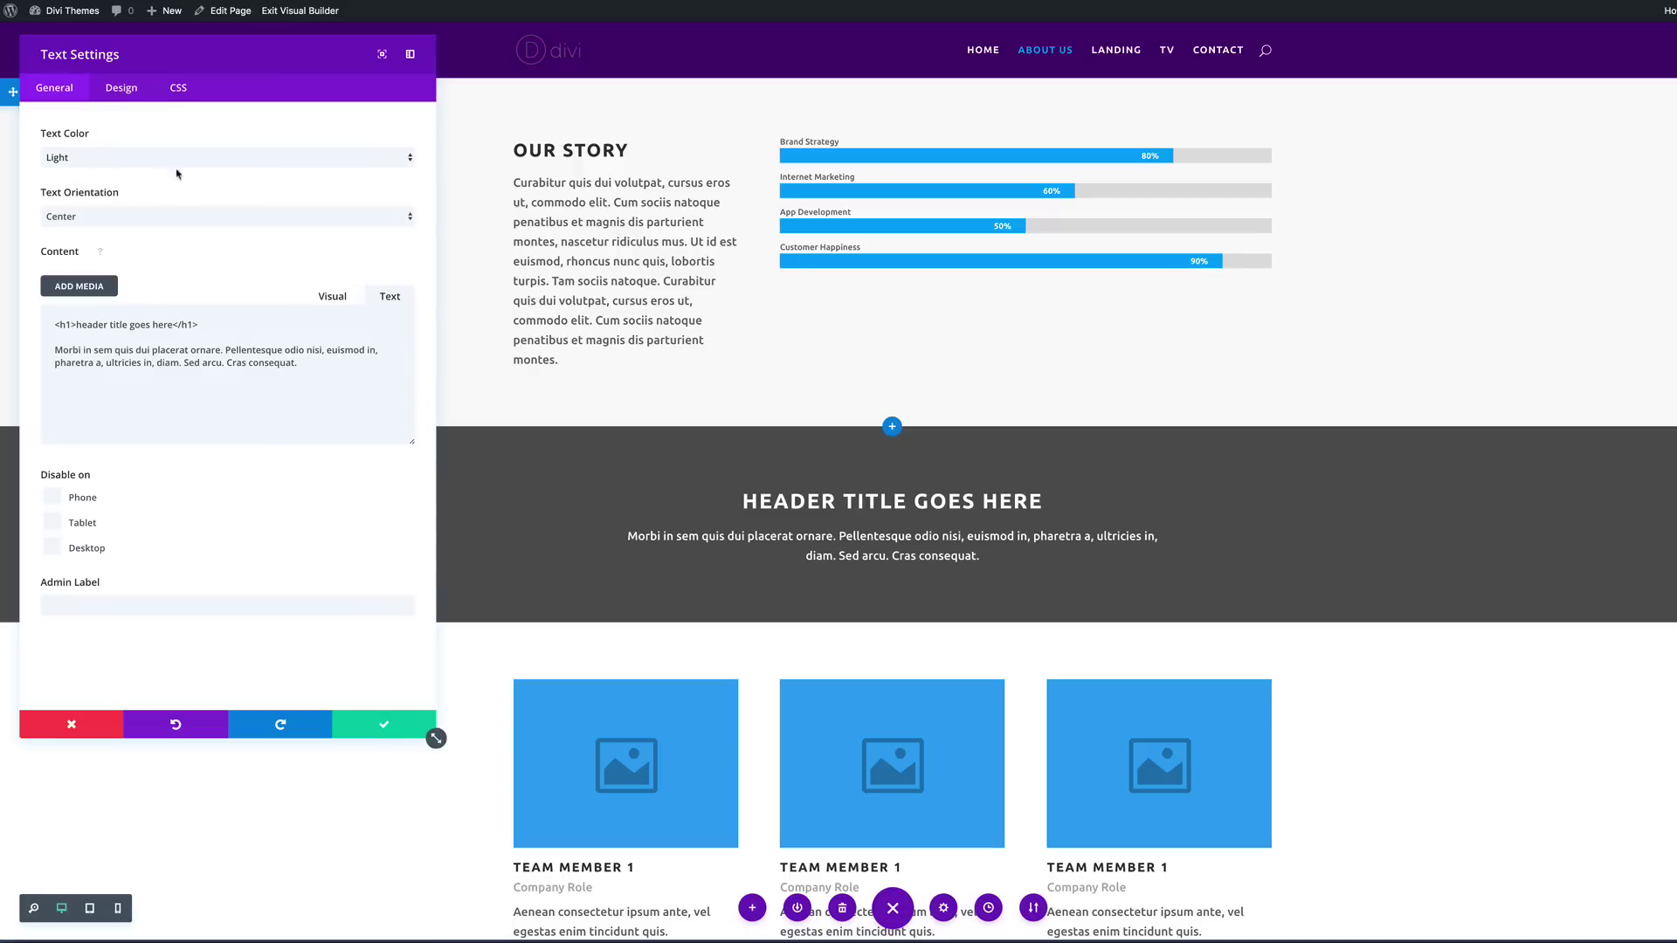
{"action": "left_click", "coordinate": [384, 726]}
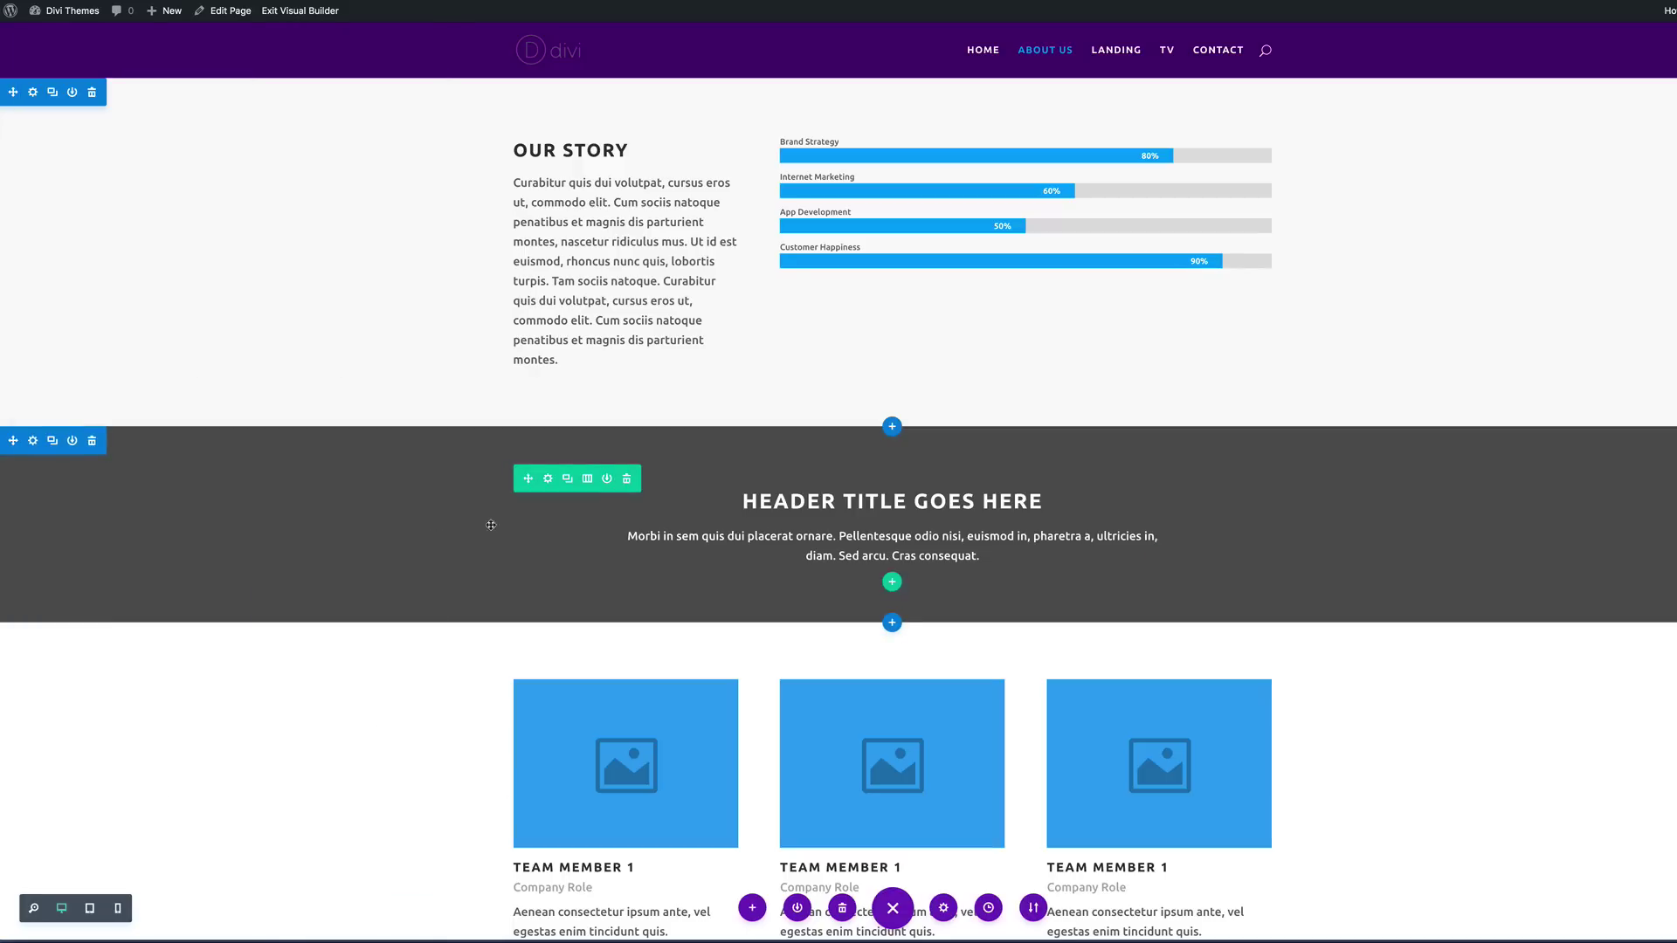
Step: Move the dark header section to the top of the page, above Our Story
{"action": "left_click_drag", "start_coordinate": [12, 441], "coordinate": [76, 82]}
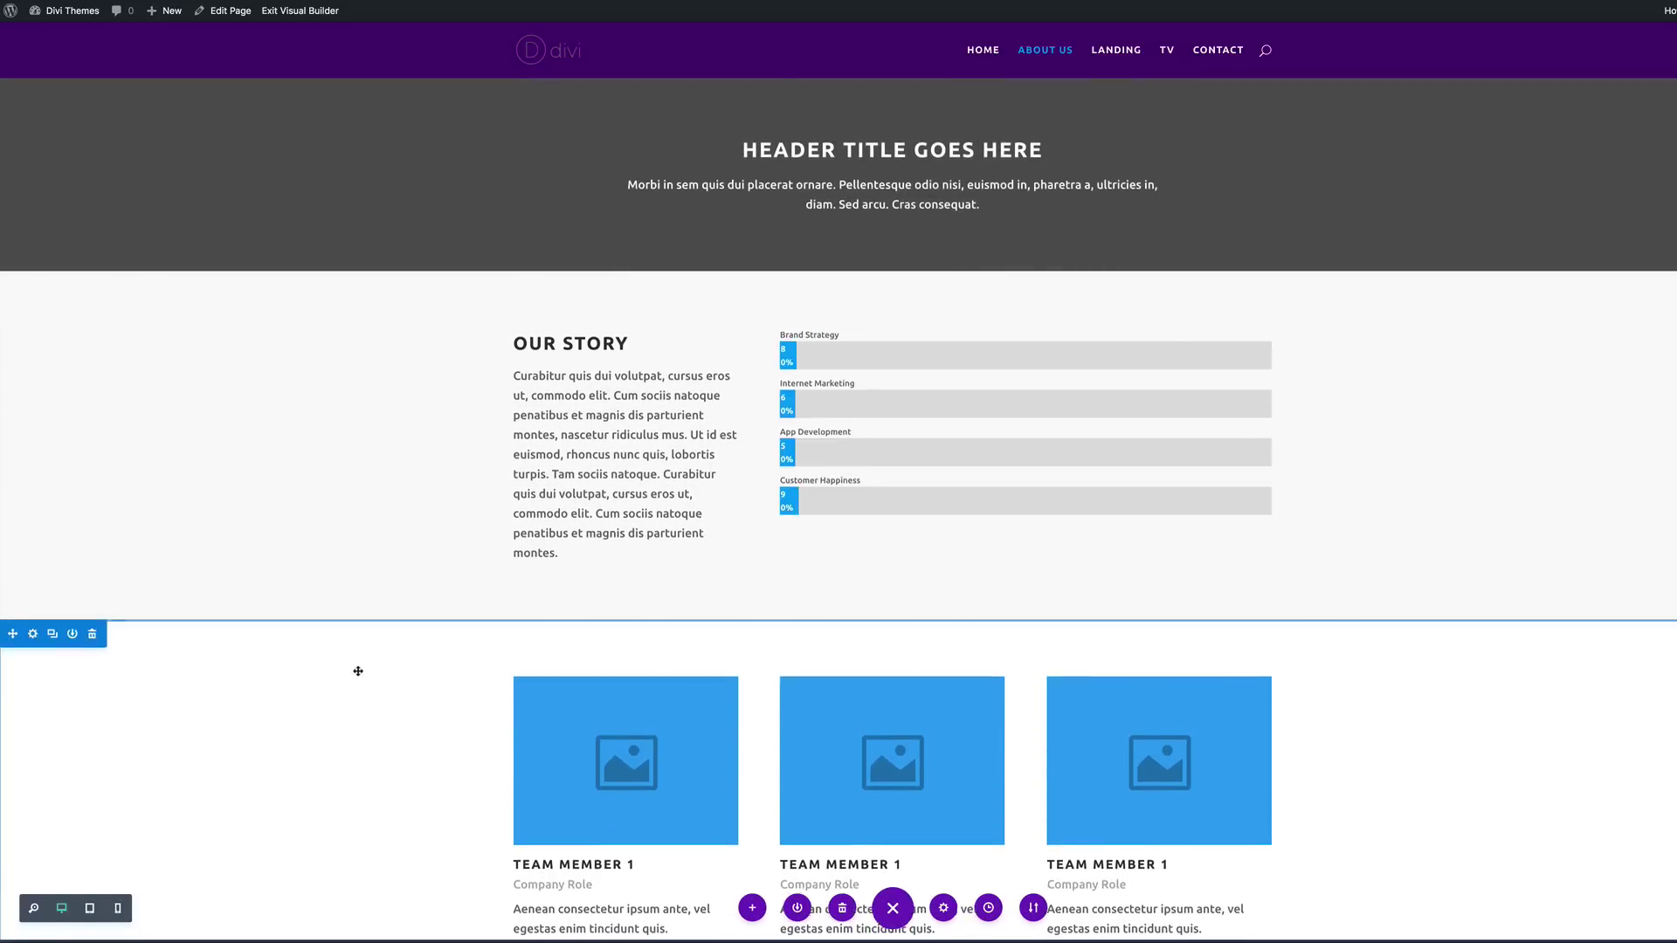
{"action": "scroll", "coordinate": [582, 612], "scroll_direction": "down", "scroll_amount": 3}
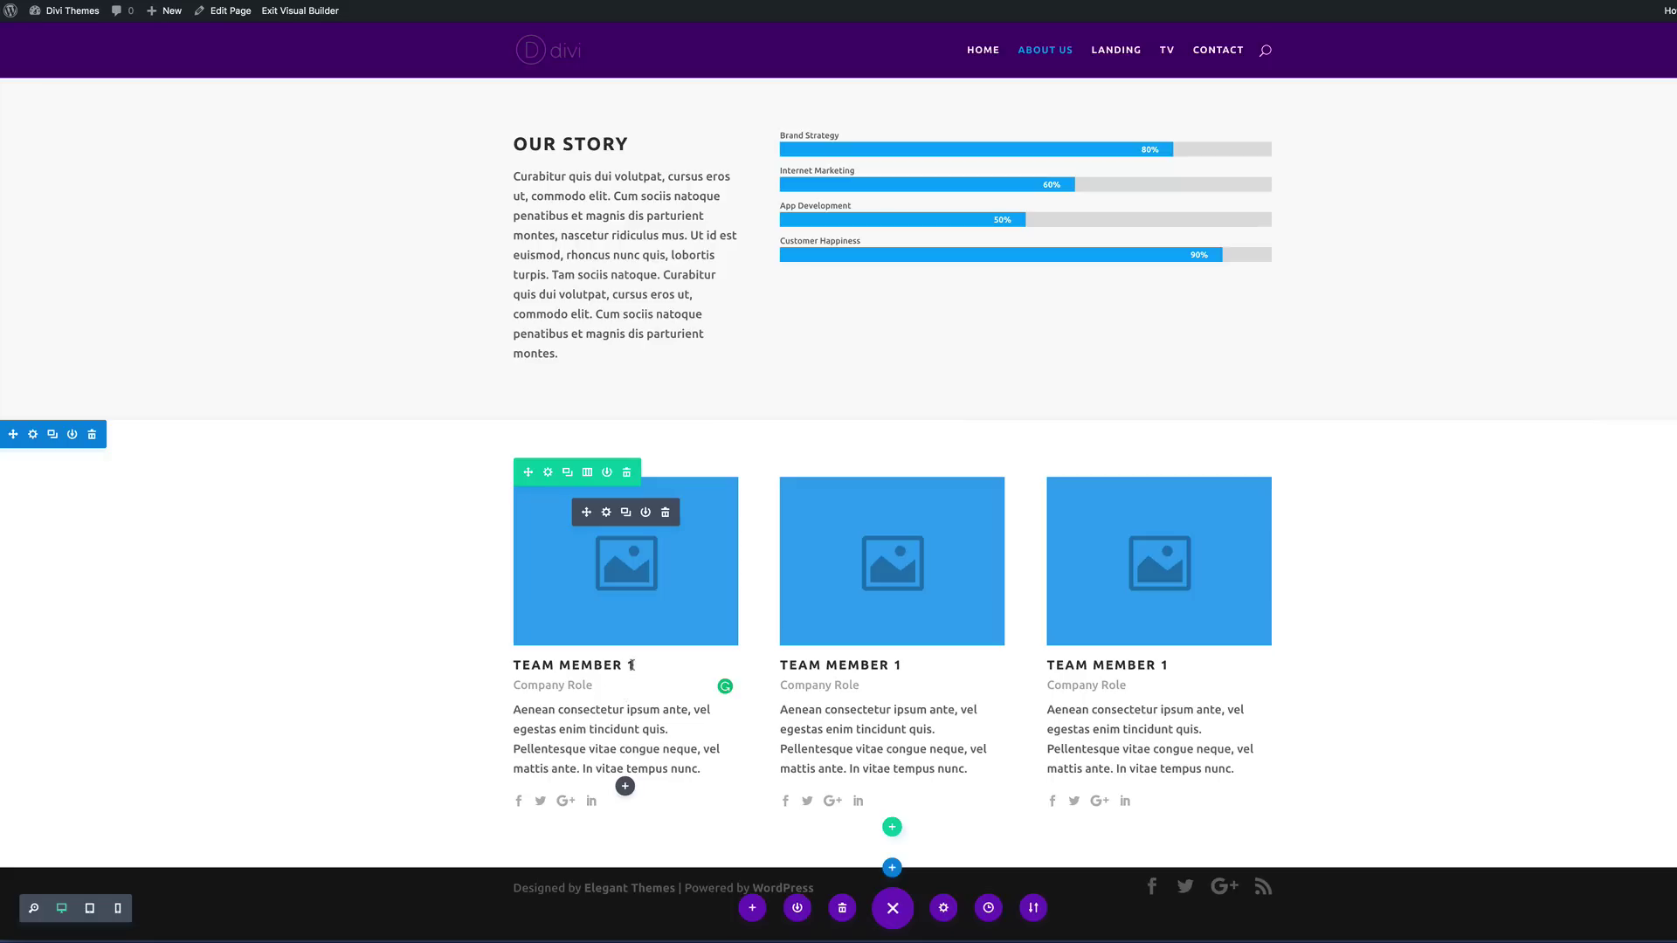
{"action": "left_click_drag", "start_coordinate": [631, 665], "coordinate": [513, 665]}
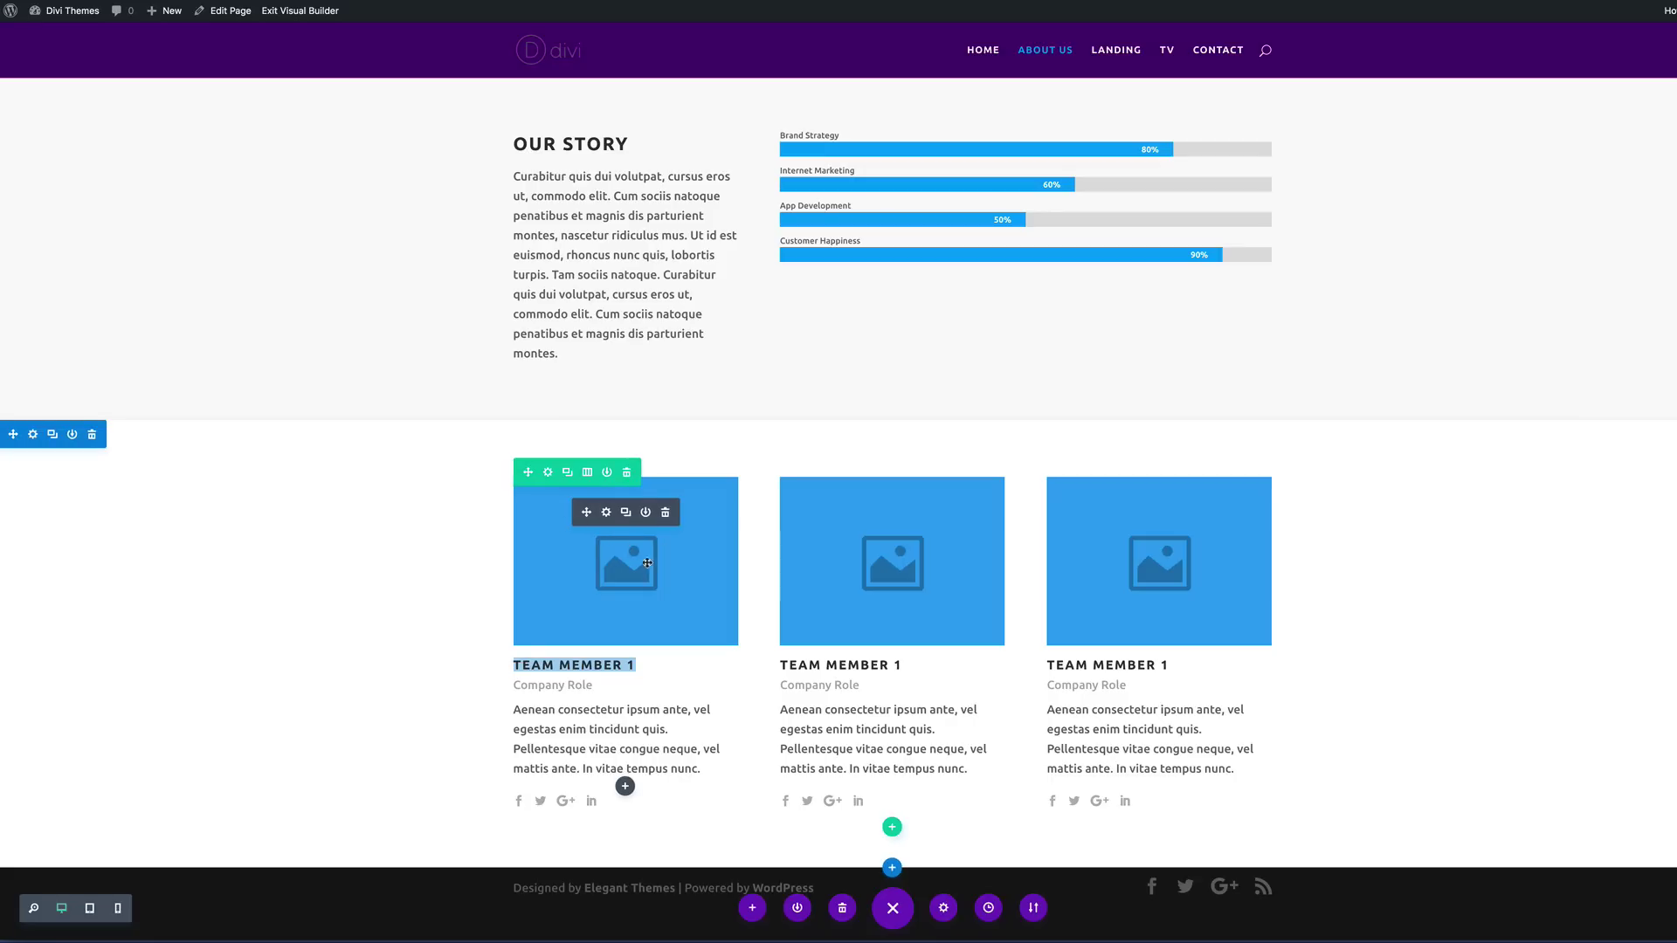
Step: Give the first team card the smiling man's photo, a member name, and position Creative Director
{"action": "left_click", "coordinate": [608, 513]}
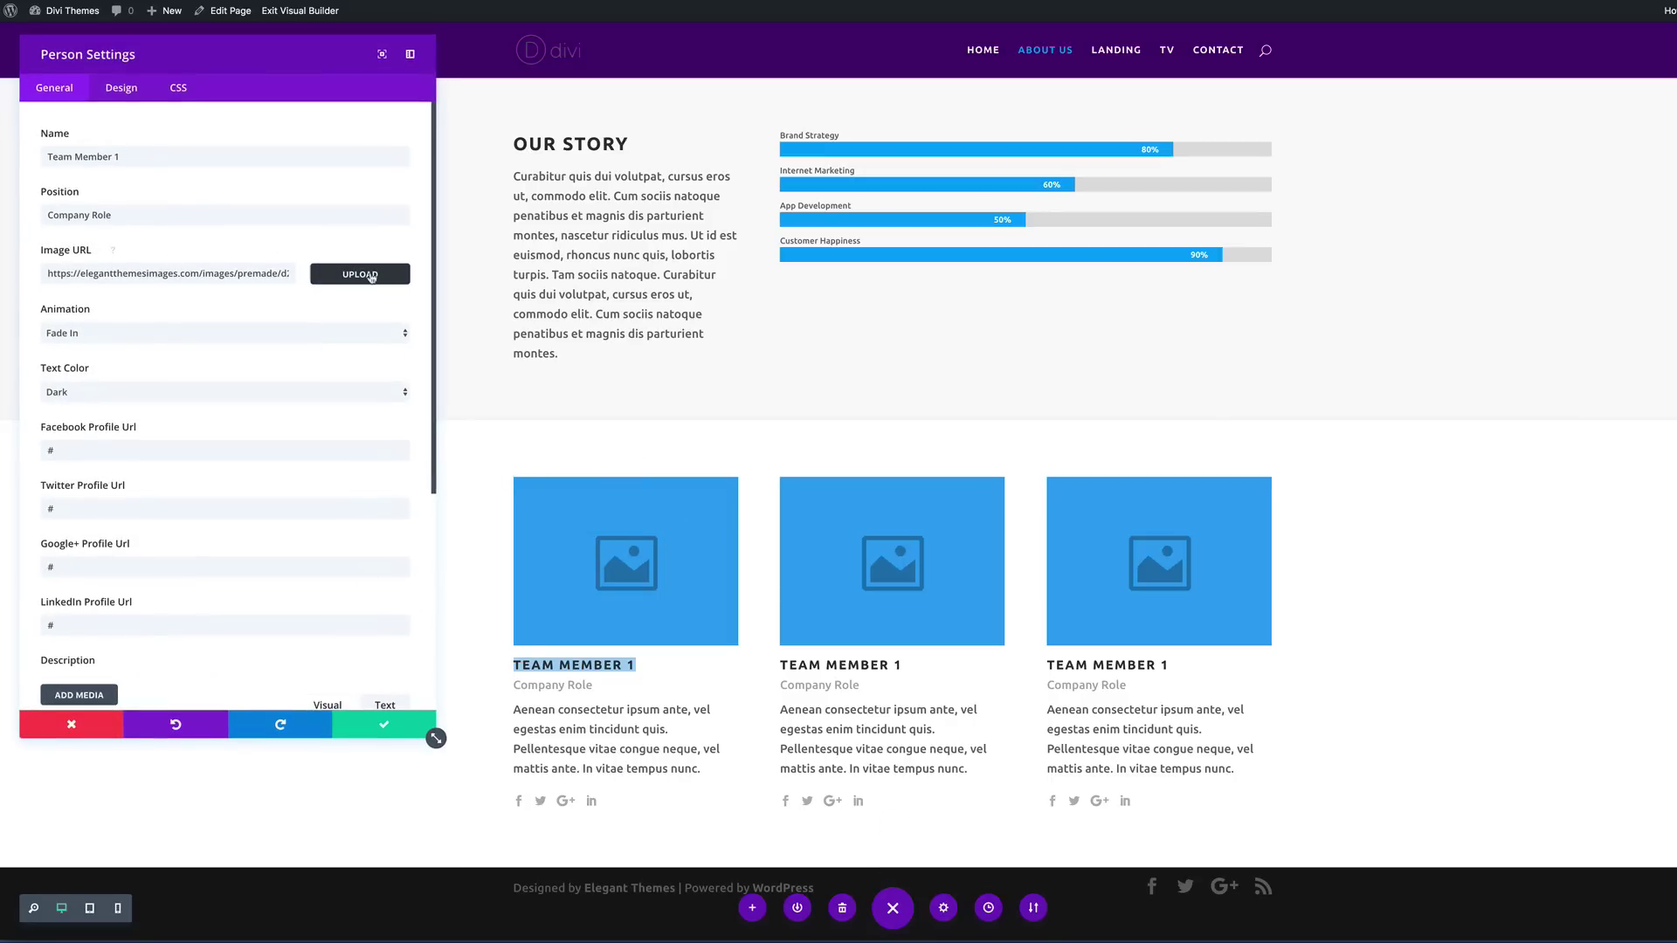
{"action": "left_click", "coordinate": [363, 275]}
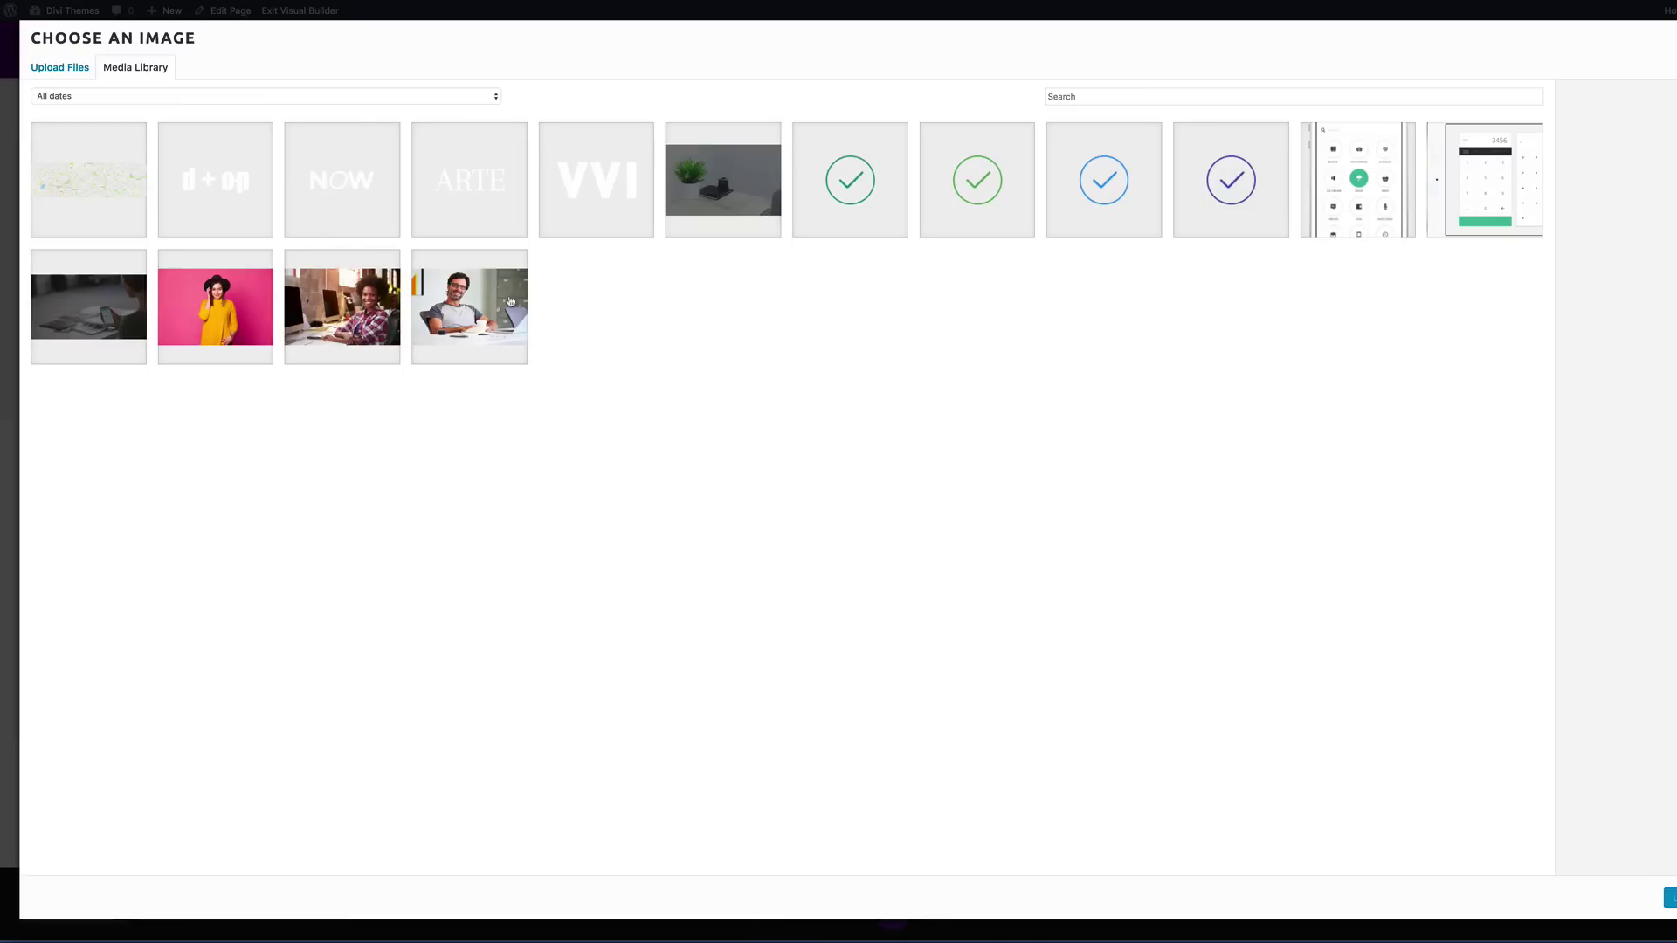
{"action": "left_click", "coordinate": [483, 309]}
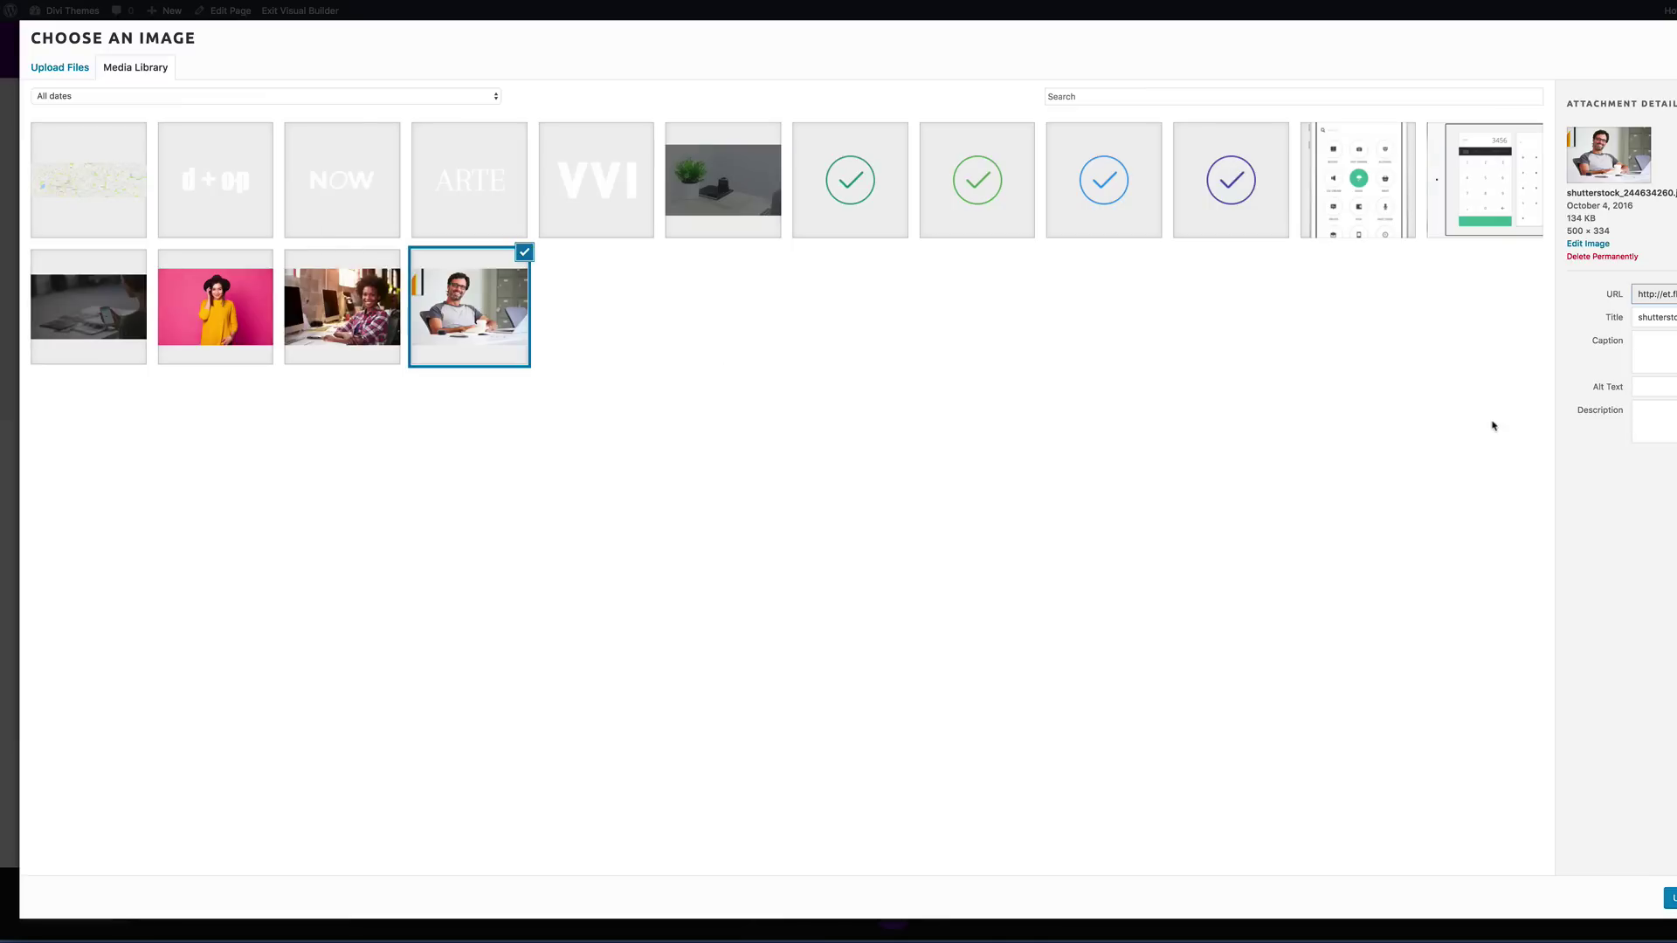
{"action": "left_click", "coordinate": [1671, 898]}
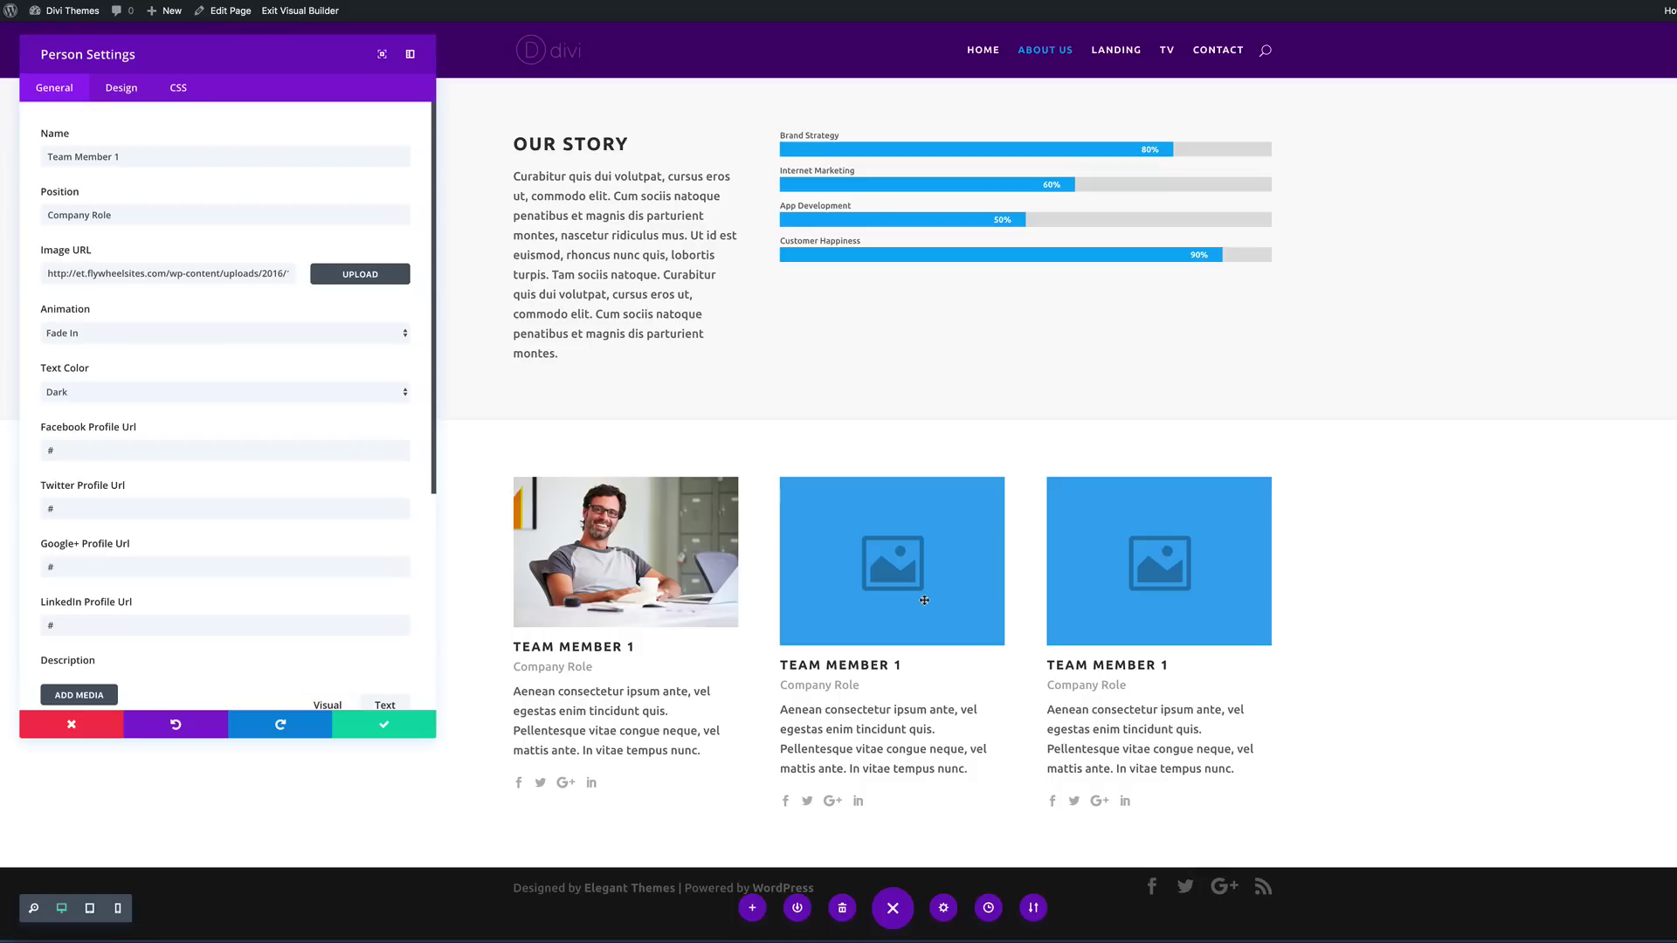
{"action": "triple_click", "coordinate": [123, 157]}
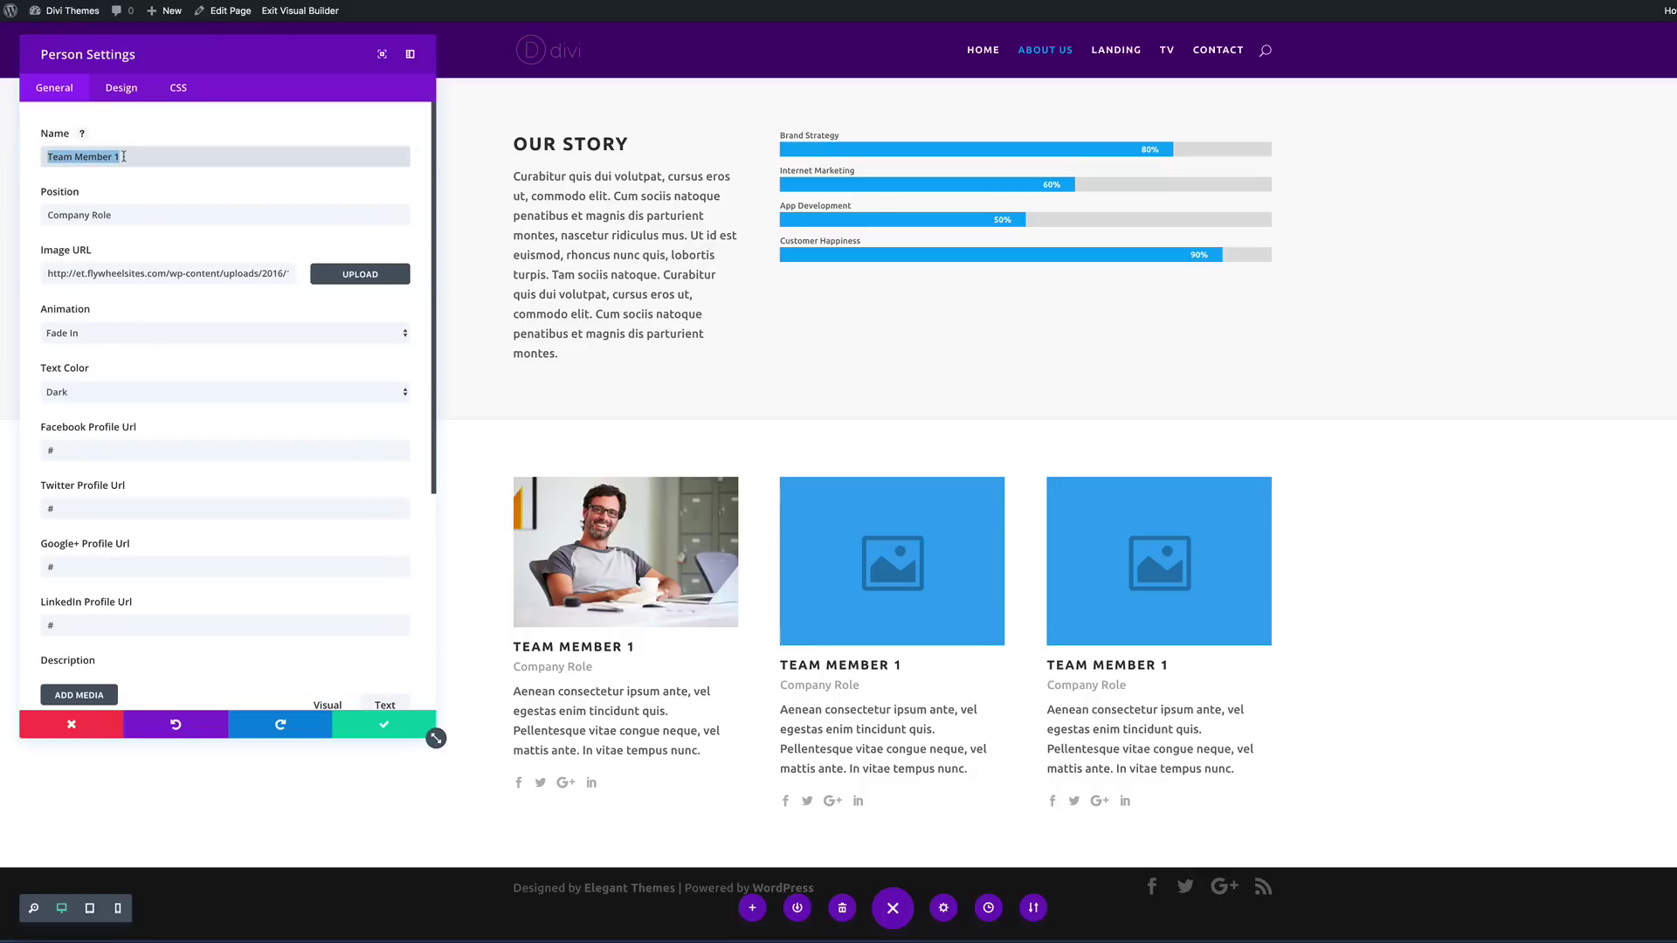
{"action": "type", "text": "Jack"}
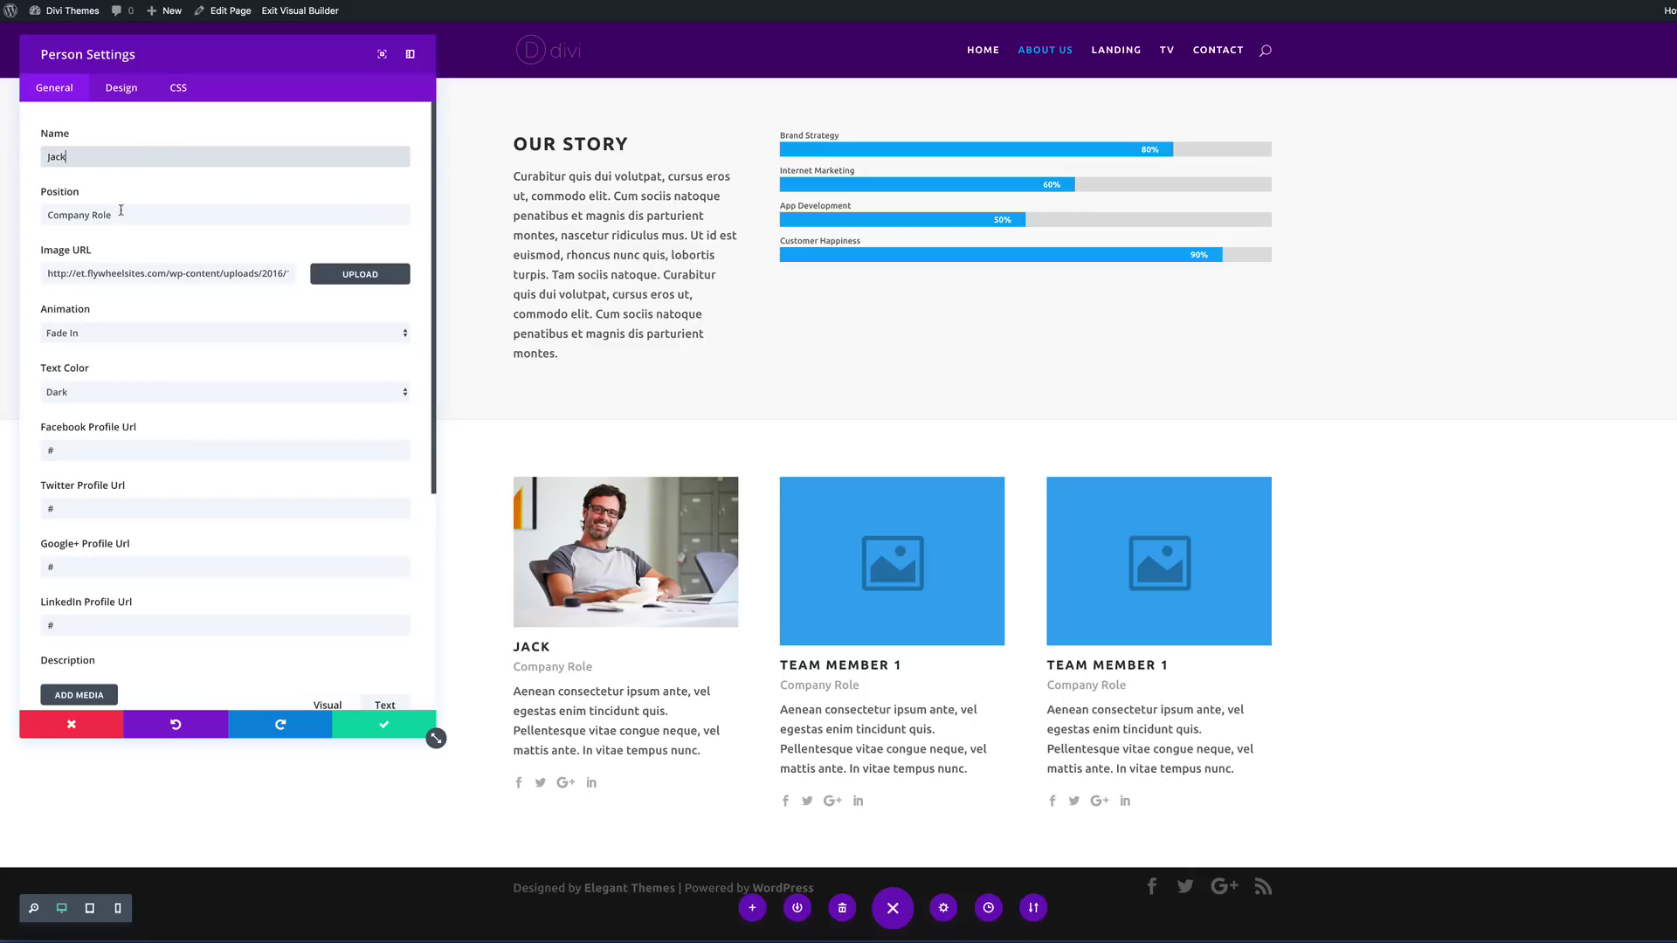
{"action": "left_click", "coordinate": [121, 213]}
{"action": "triple_click", "coordinate": [120, 214]}
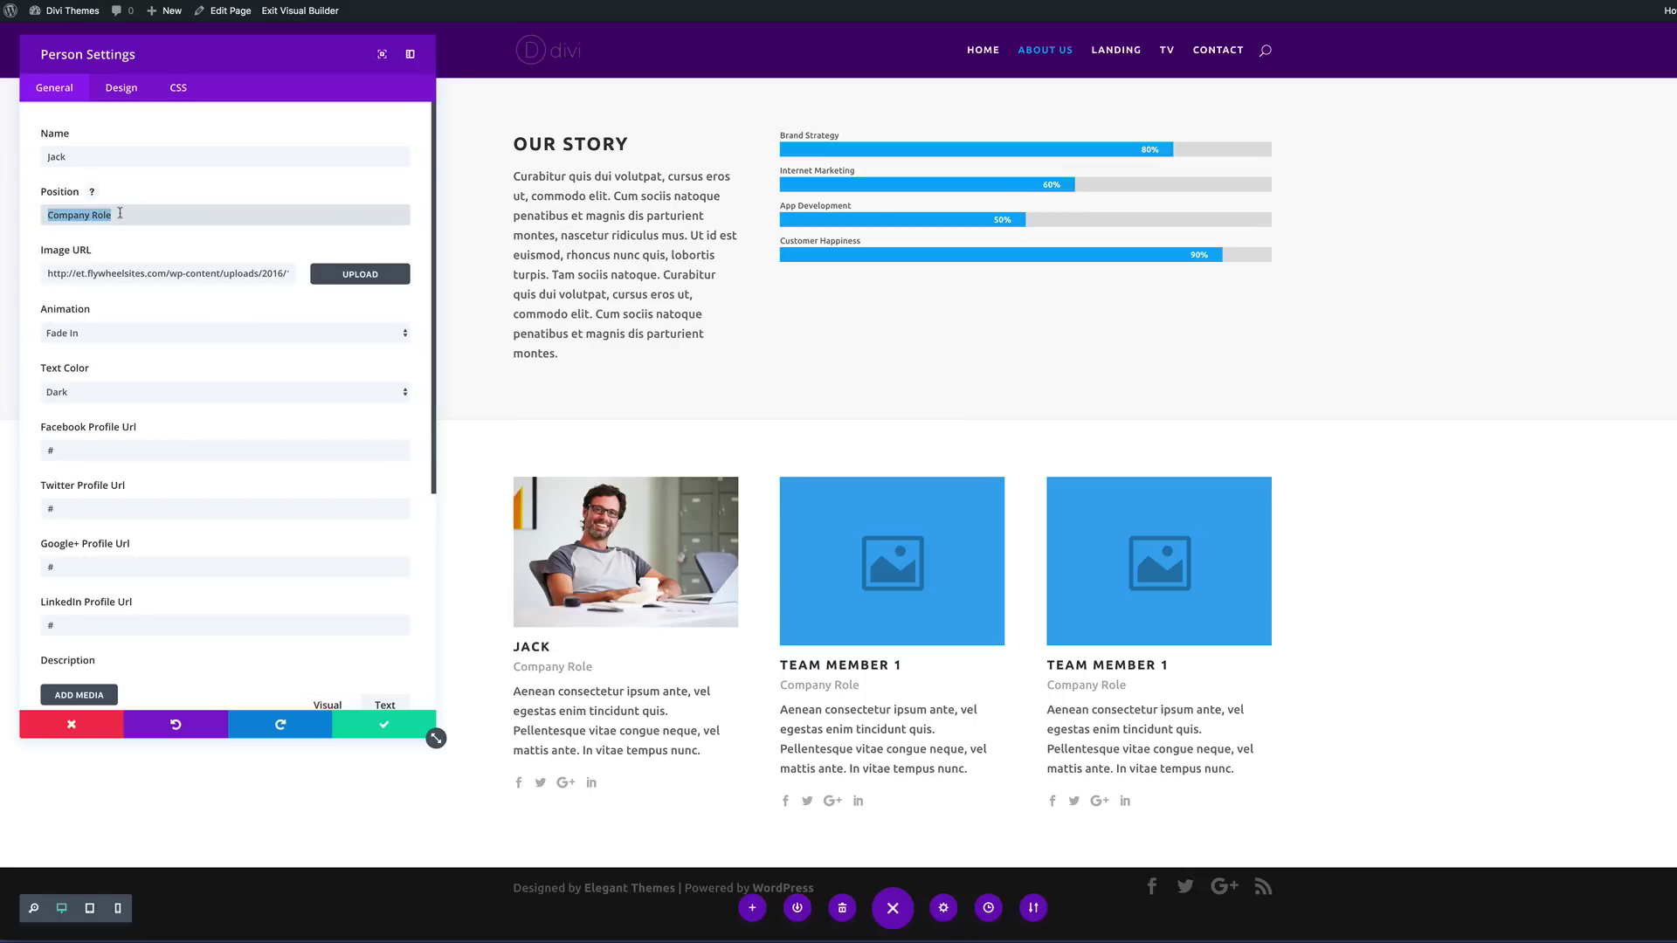
{"action": "type", "text": "c"}
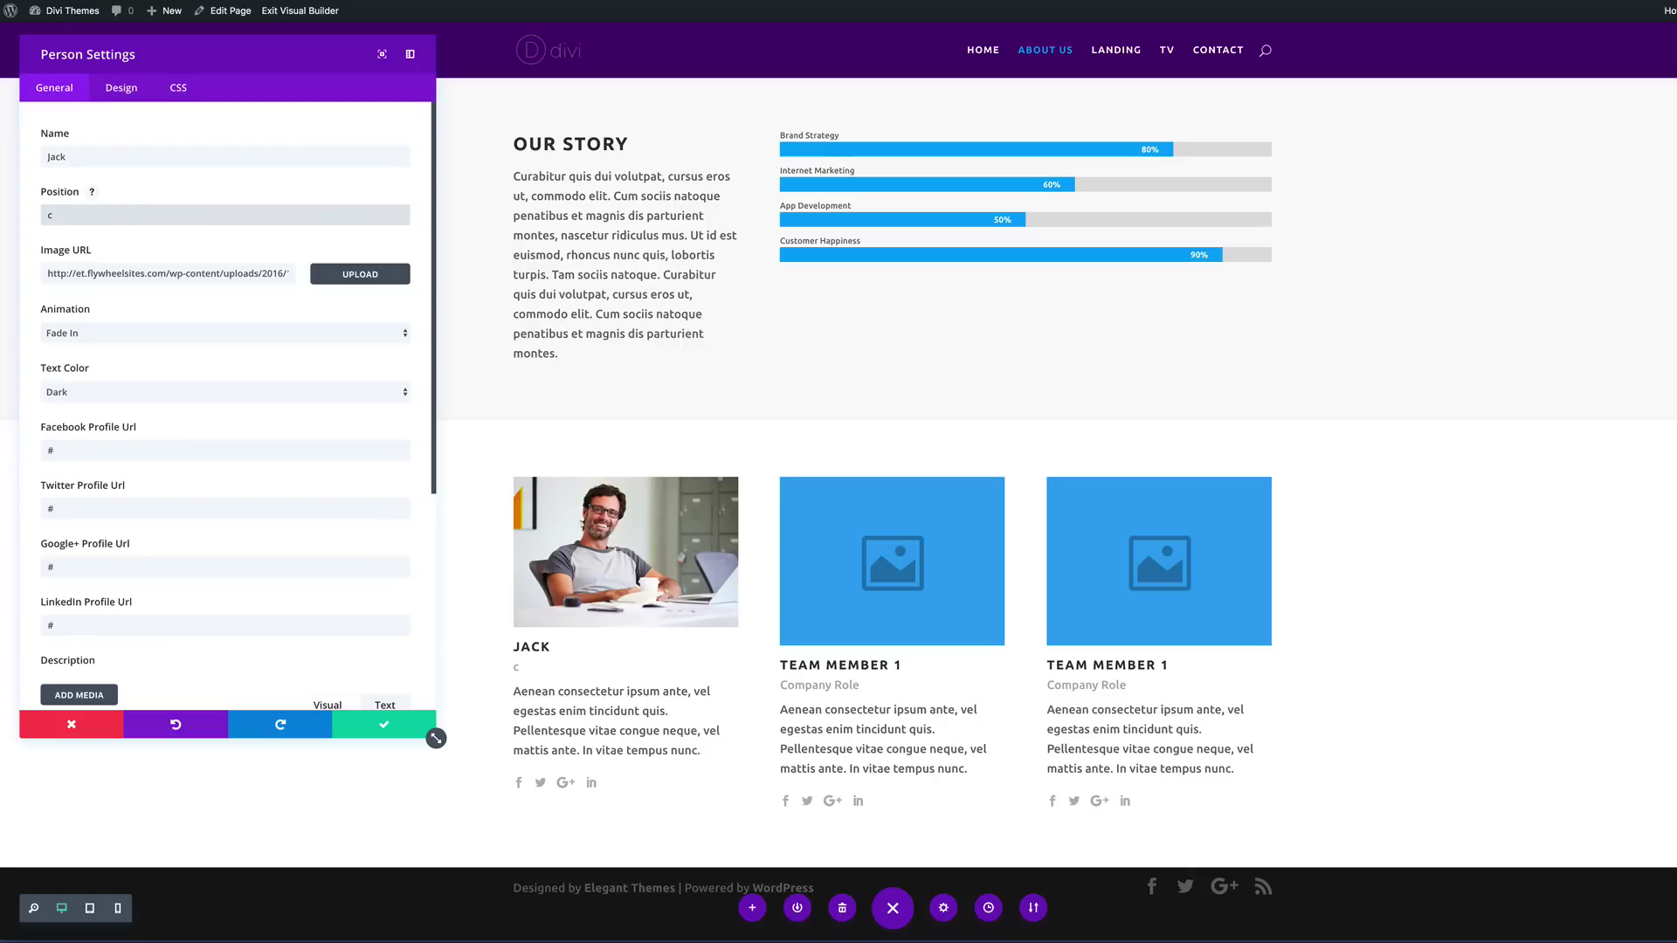
{"action": "key", "text": "BackSpace"}
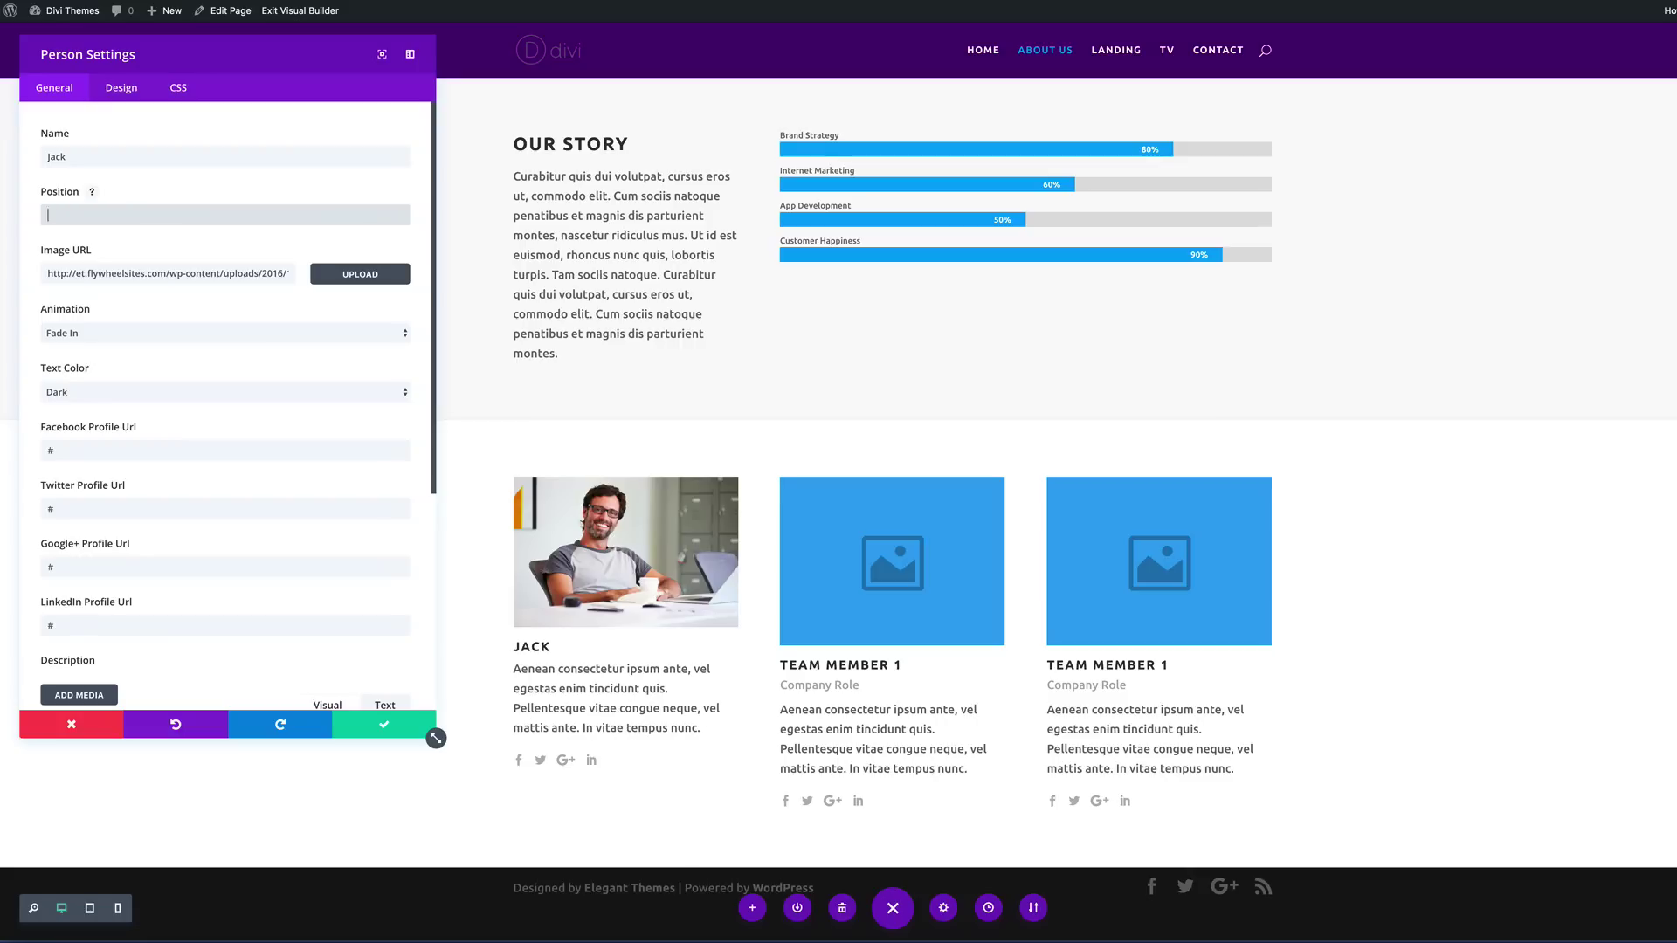
{"action": "type", "text": "Creati"}
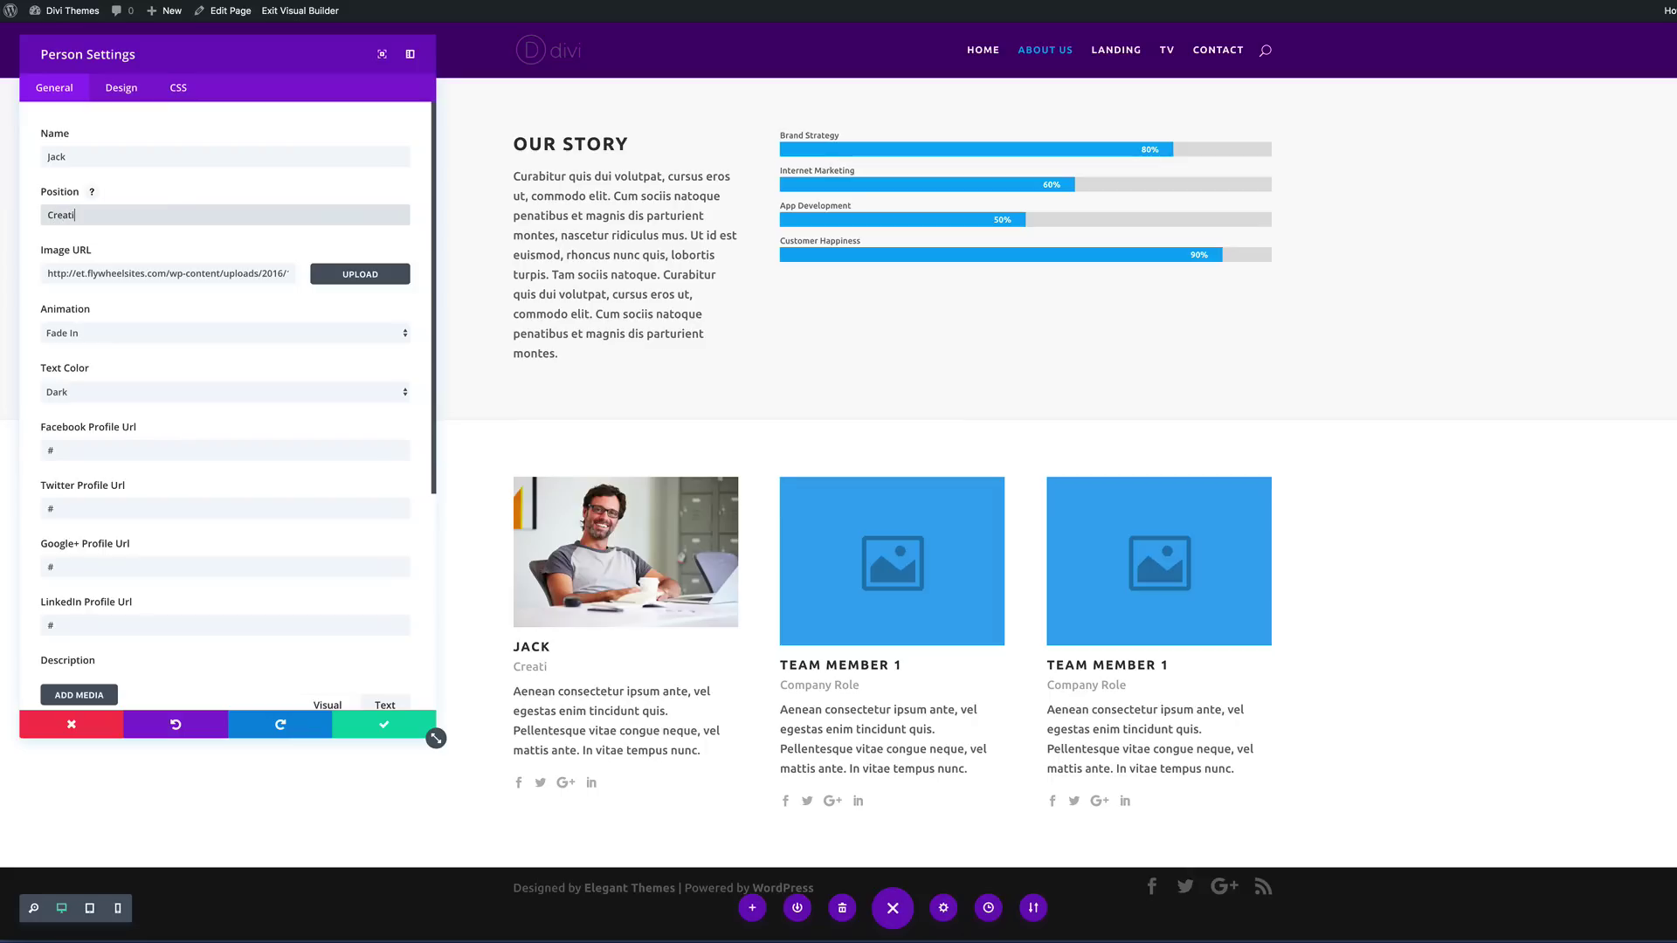
{"action": "type", "text": "ve Director"}
{"action": "left_click", "coordinate": [385, 726]}
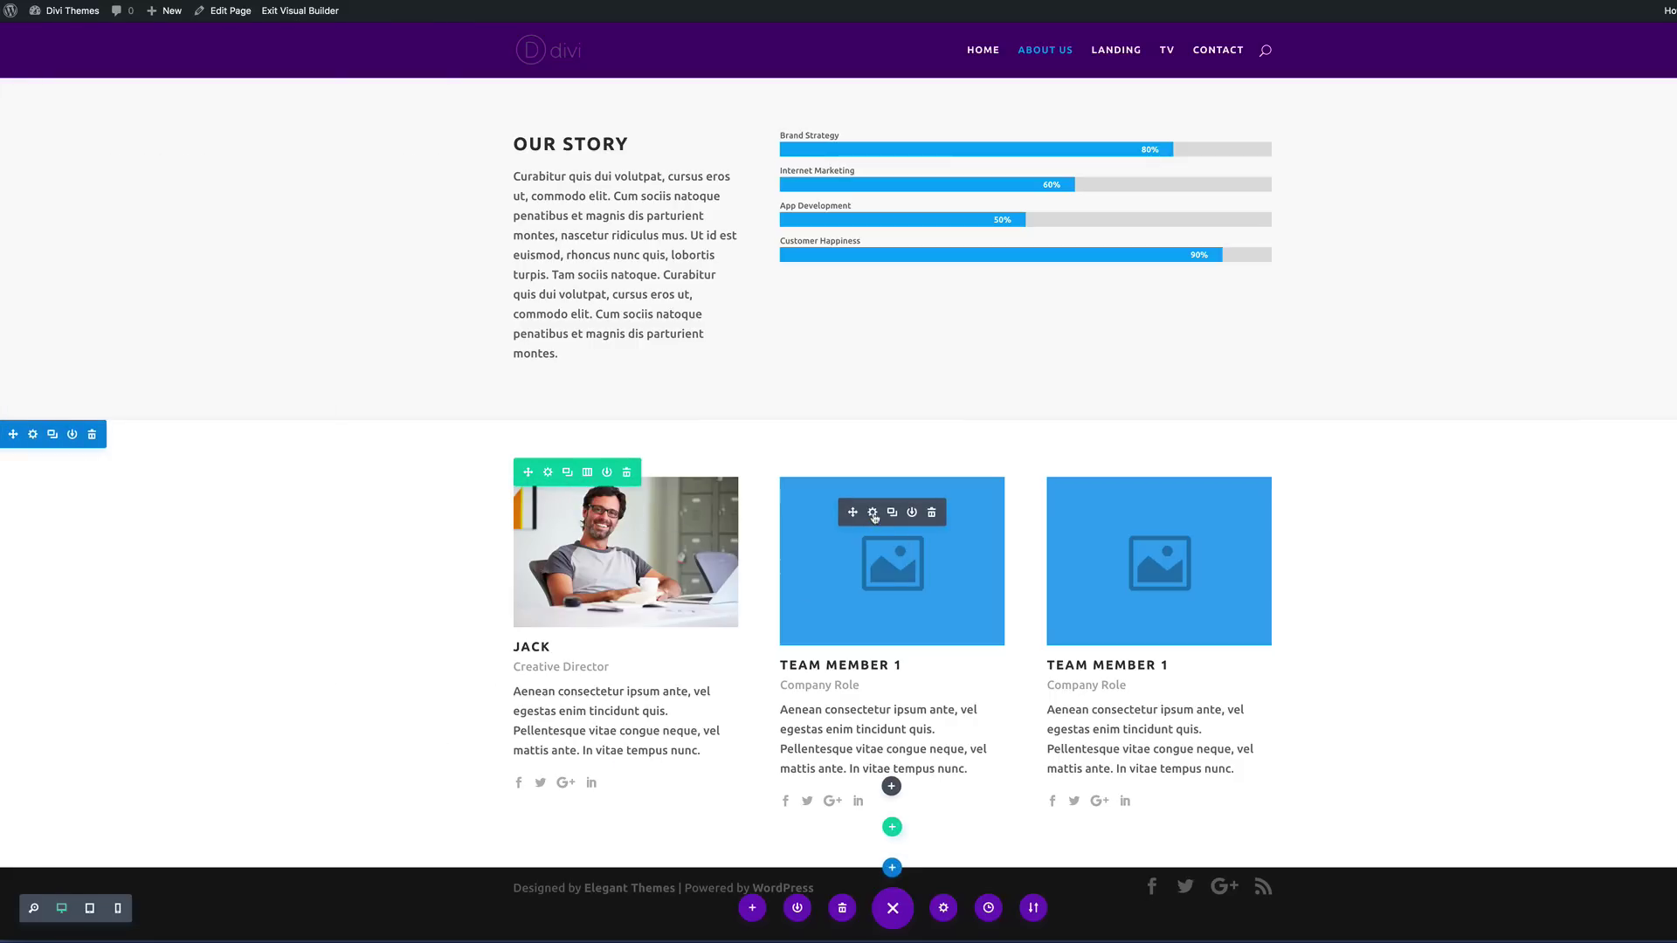
Step: Give the second team card the woman-at-desk photo, a member name, and position Graphic Designer
{"action": "left_click", "coordinate": [872, 514]}
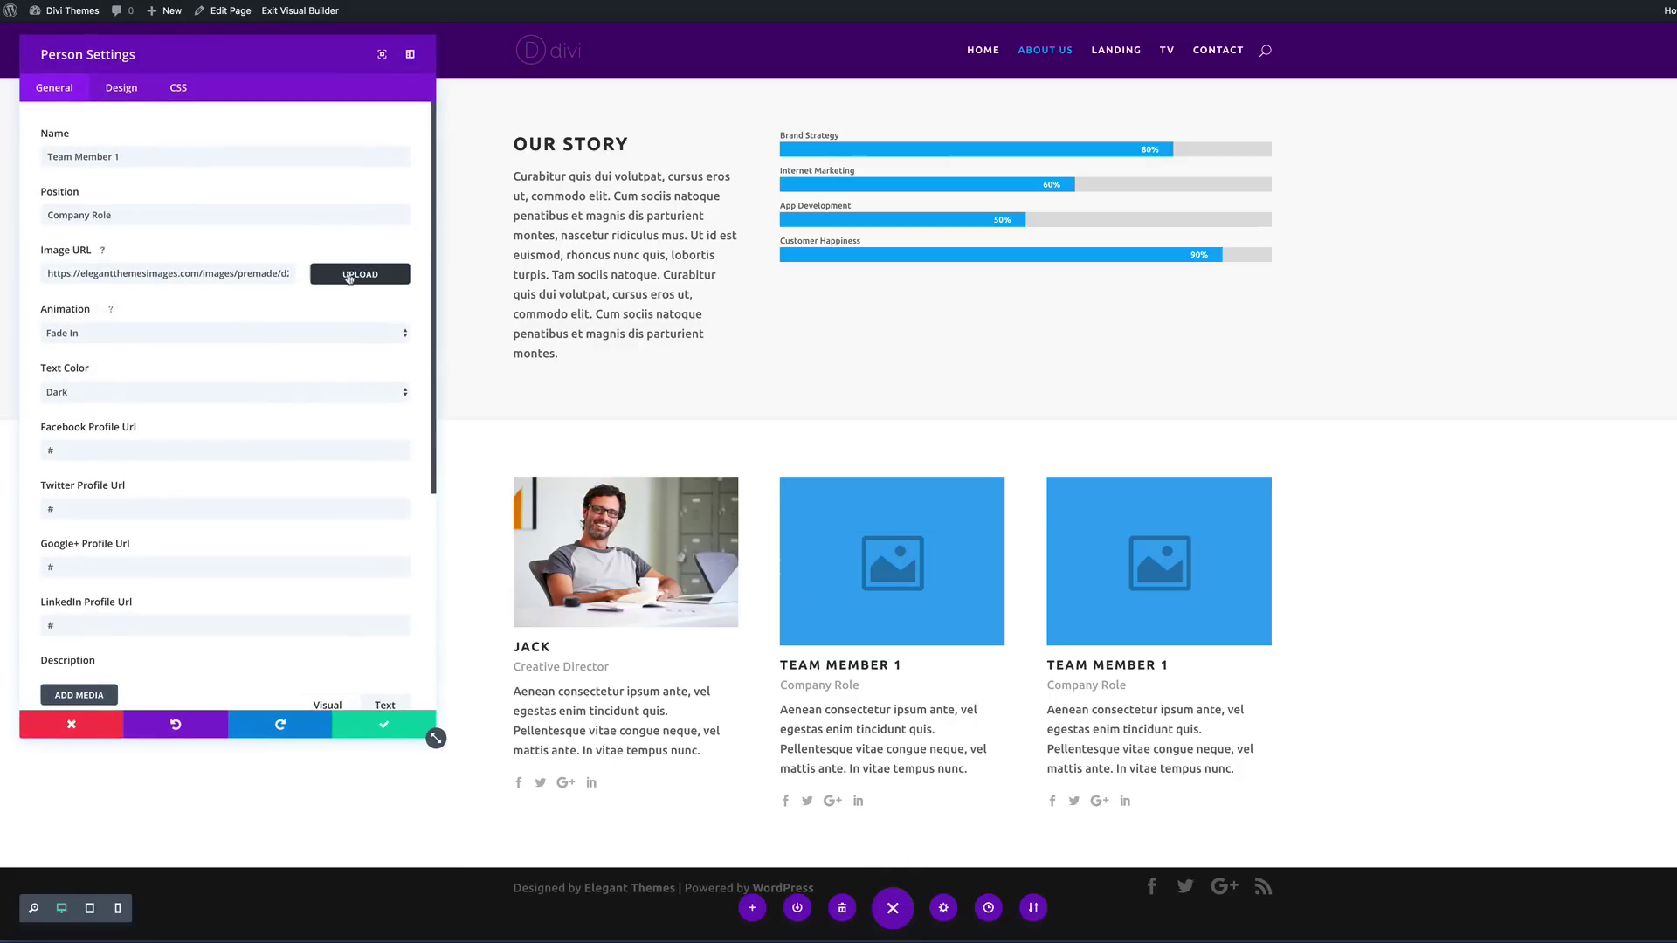
{"action": "left_click", "coordinate": [365, 276]}
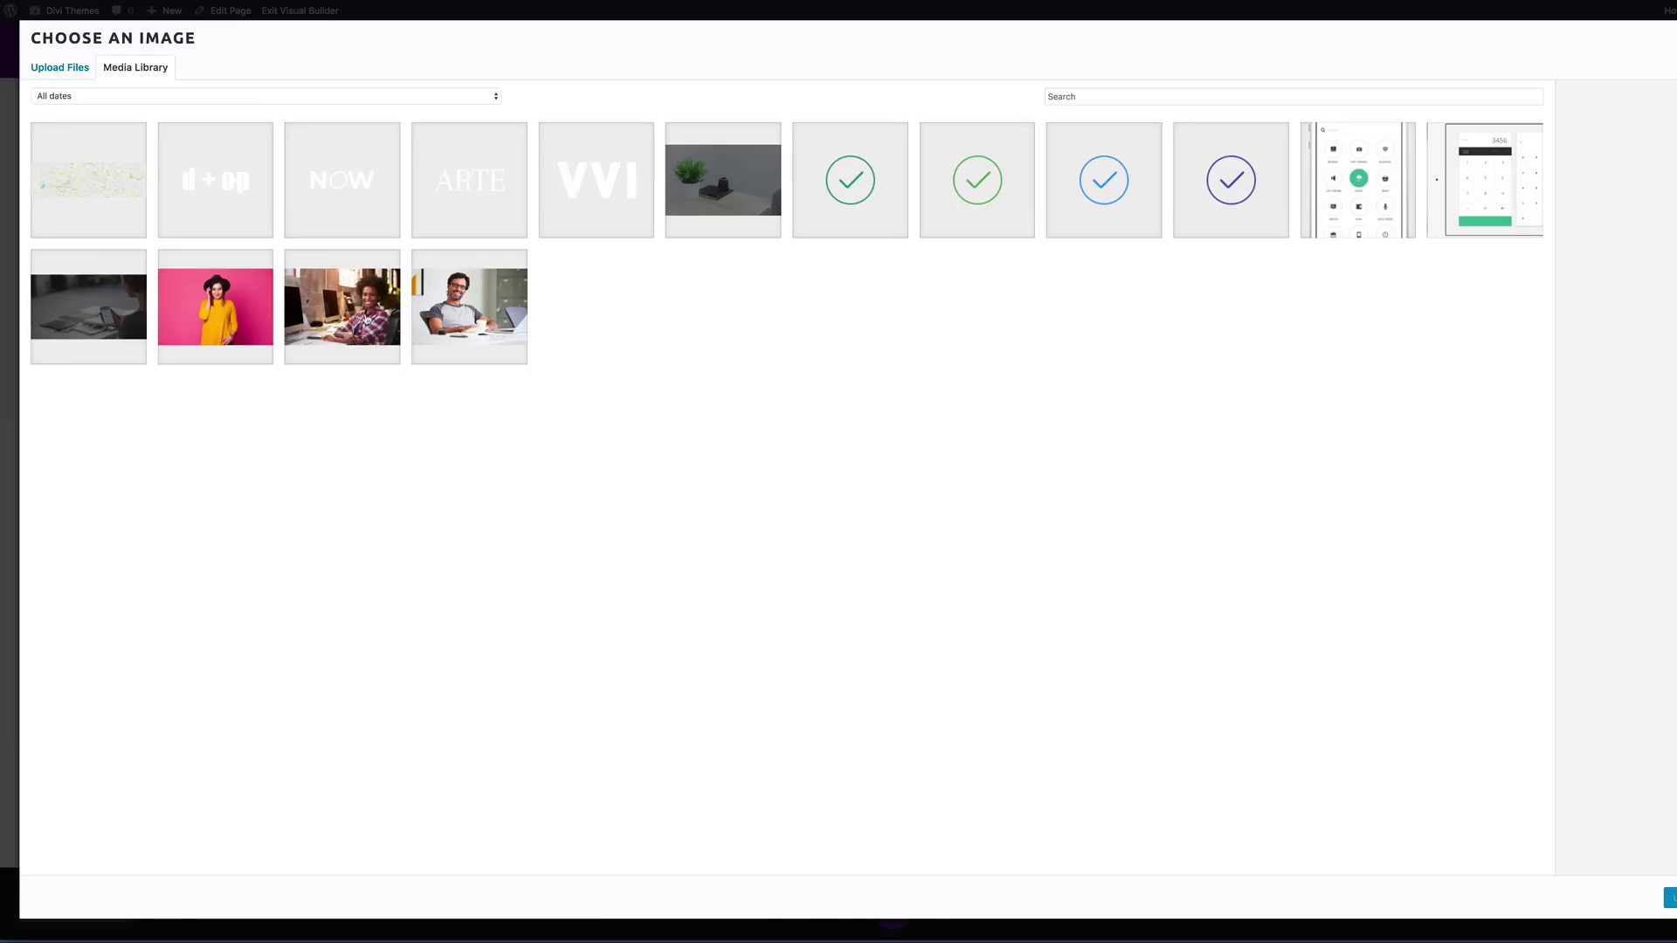
{"action": "left_click", "coordinate": [367, 321]}
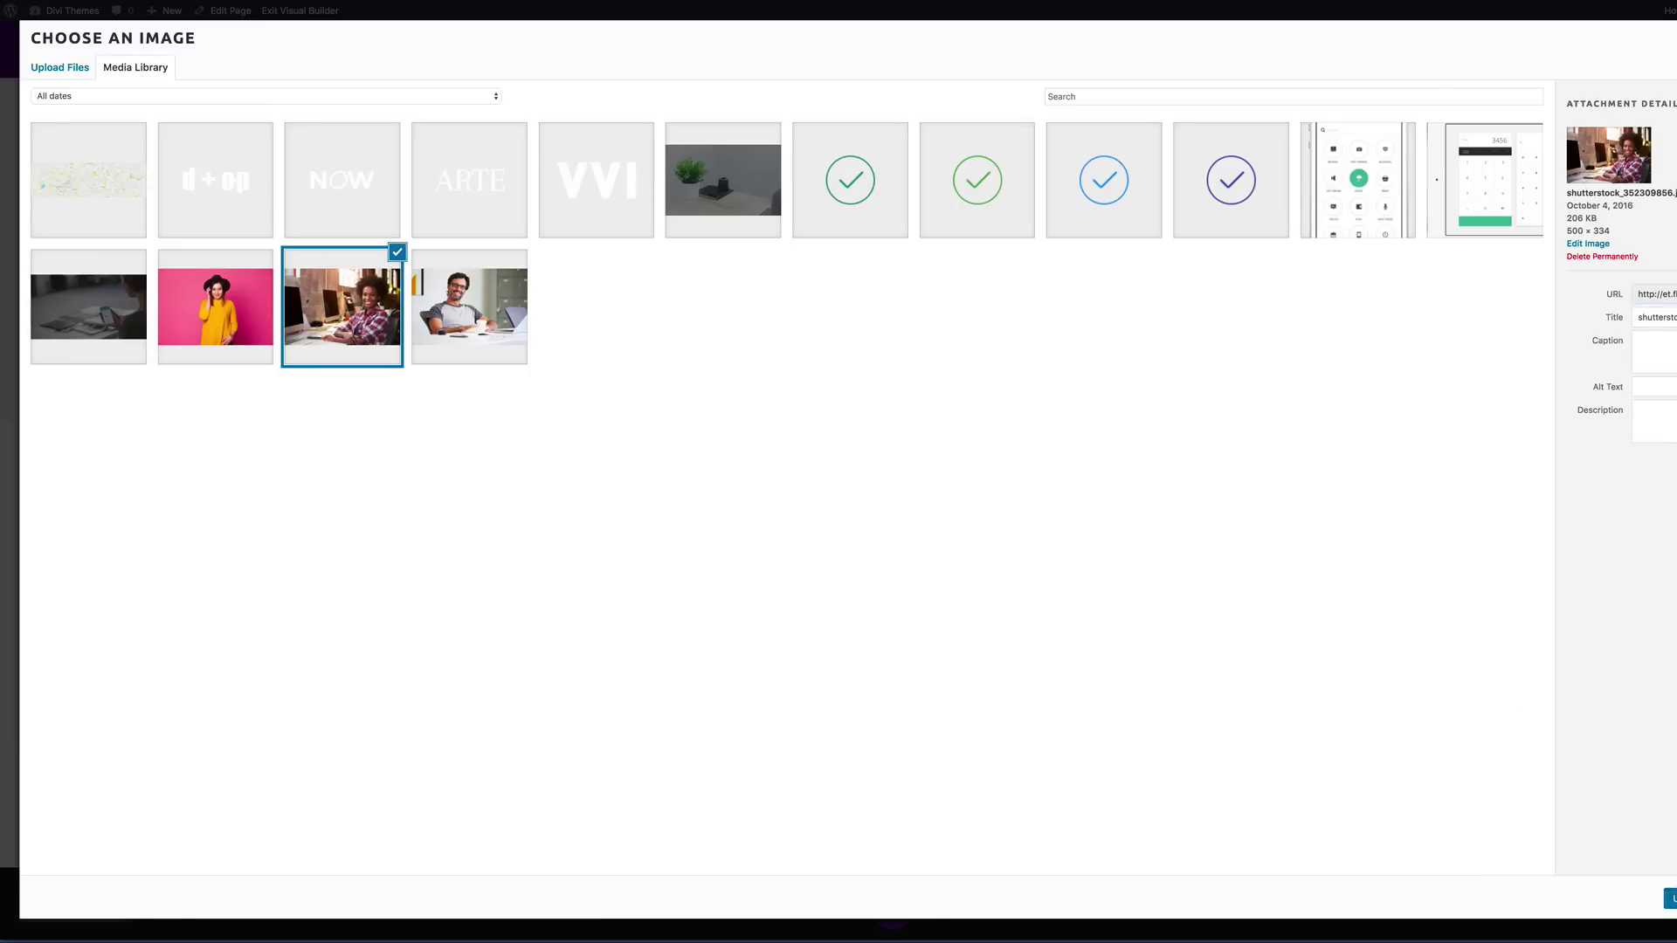
{"action": "left_click", "coordinate": [1671, 898]}
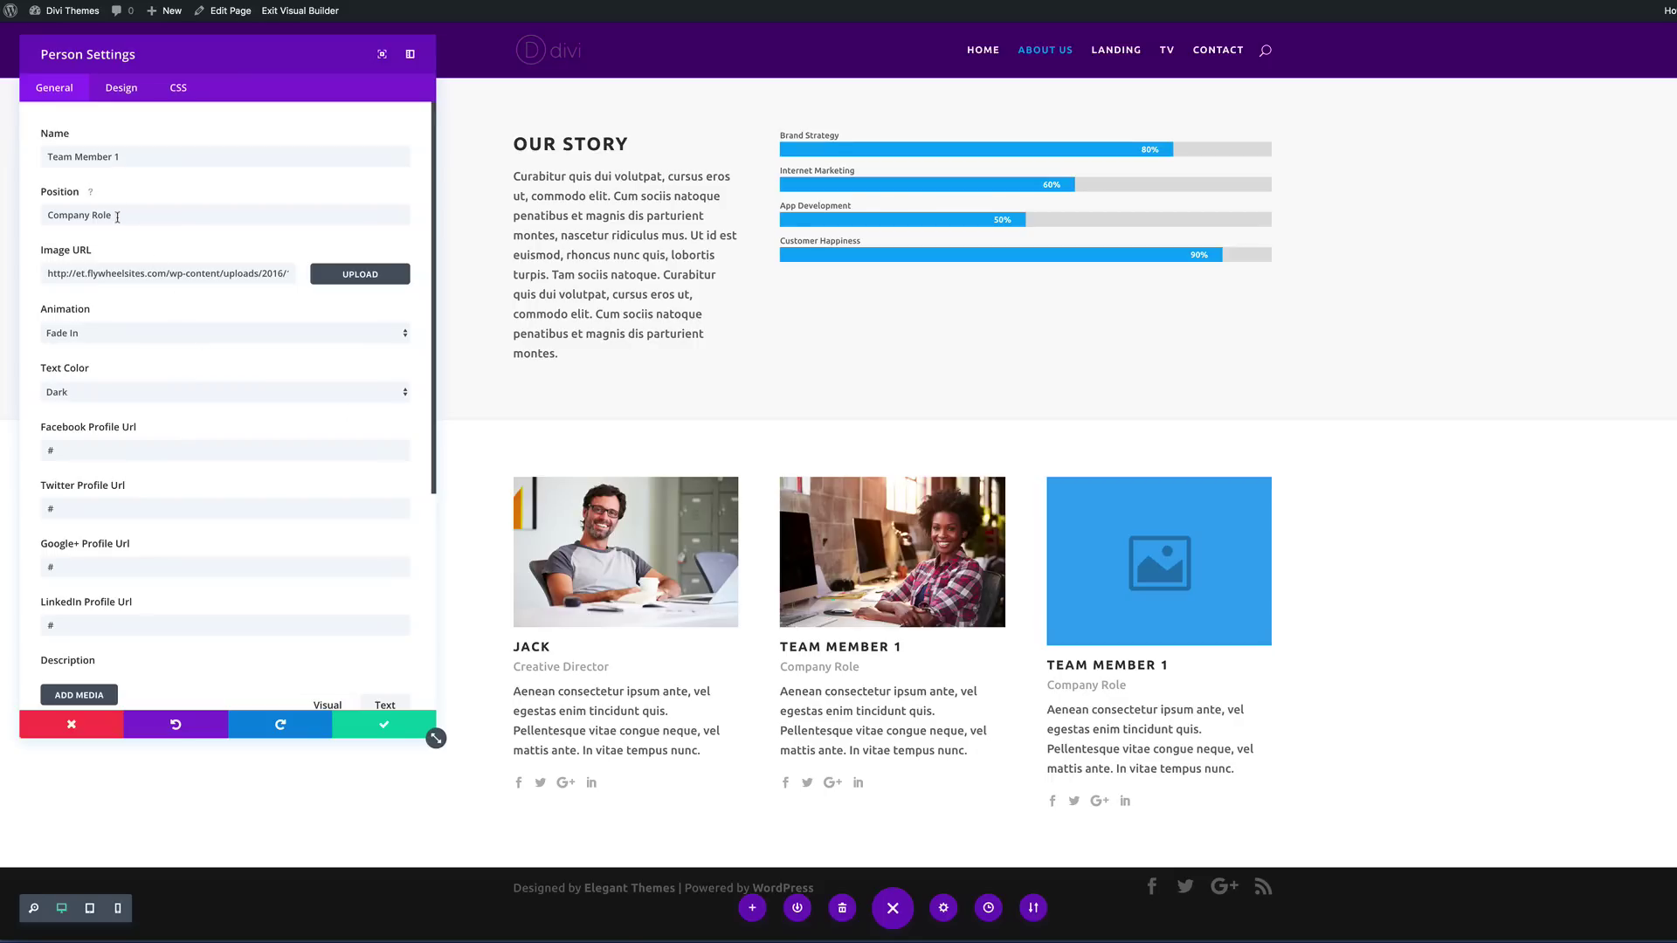
{"action": "triple_click", "coordinate": [127, 155]}
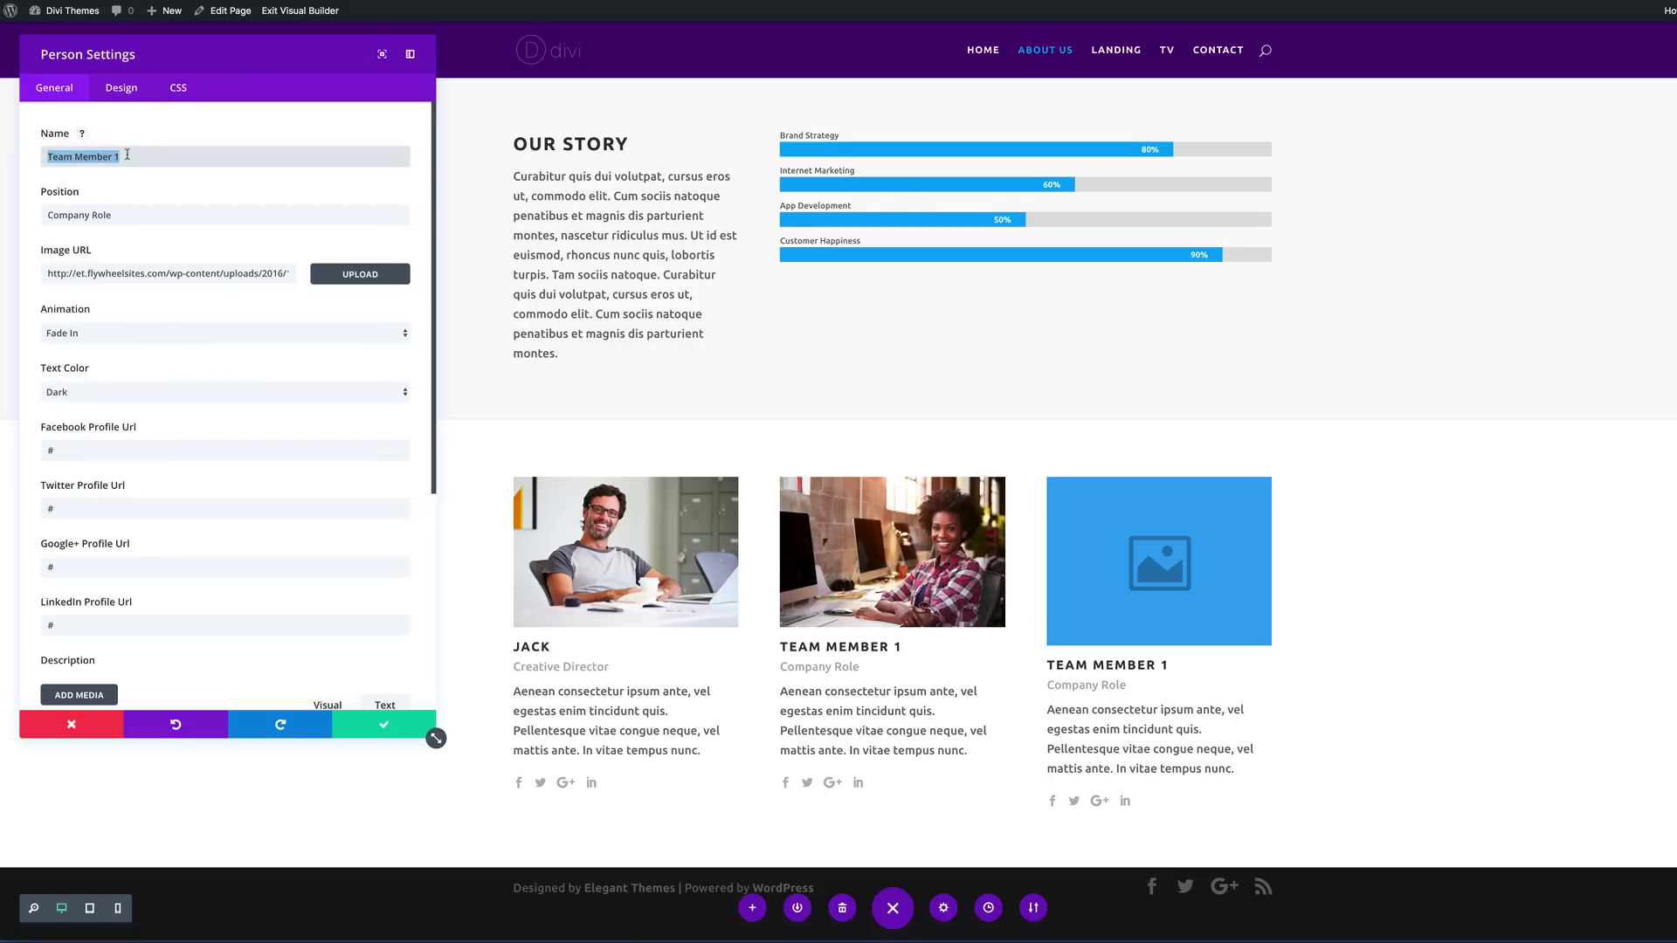
{"action": "type", "text": "Mary"}
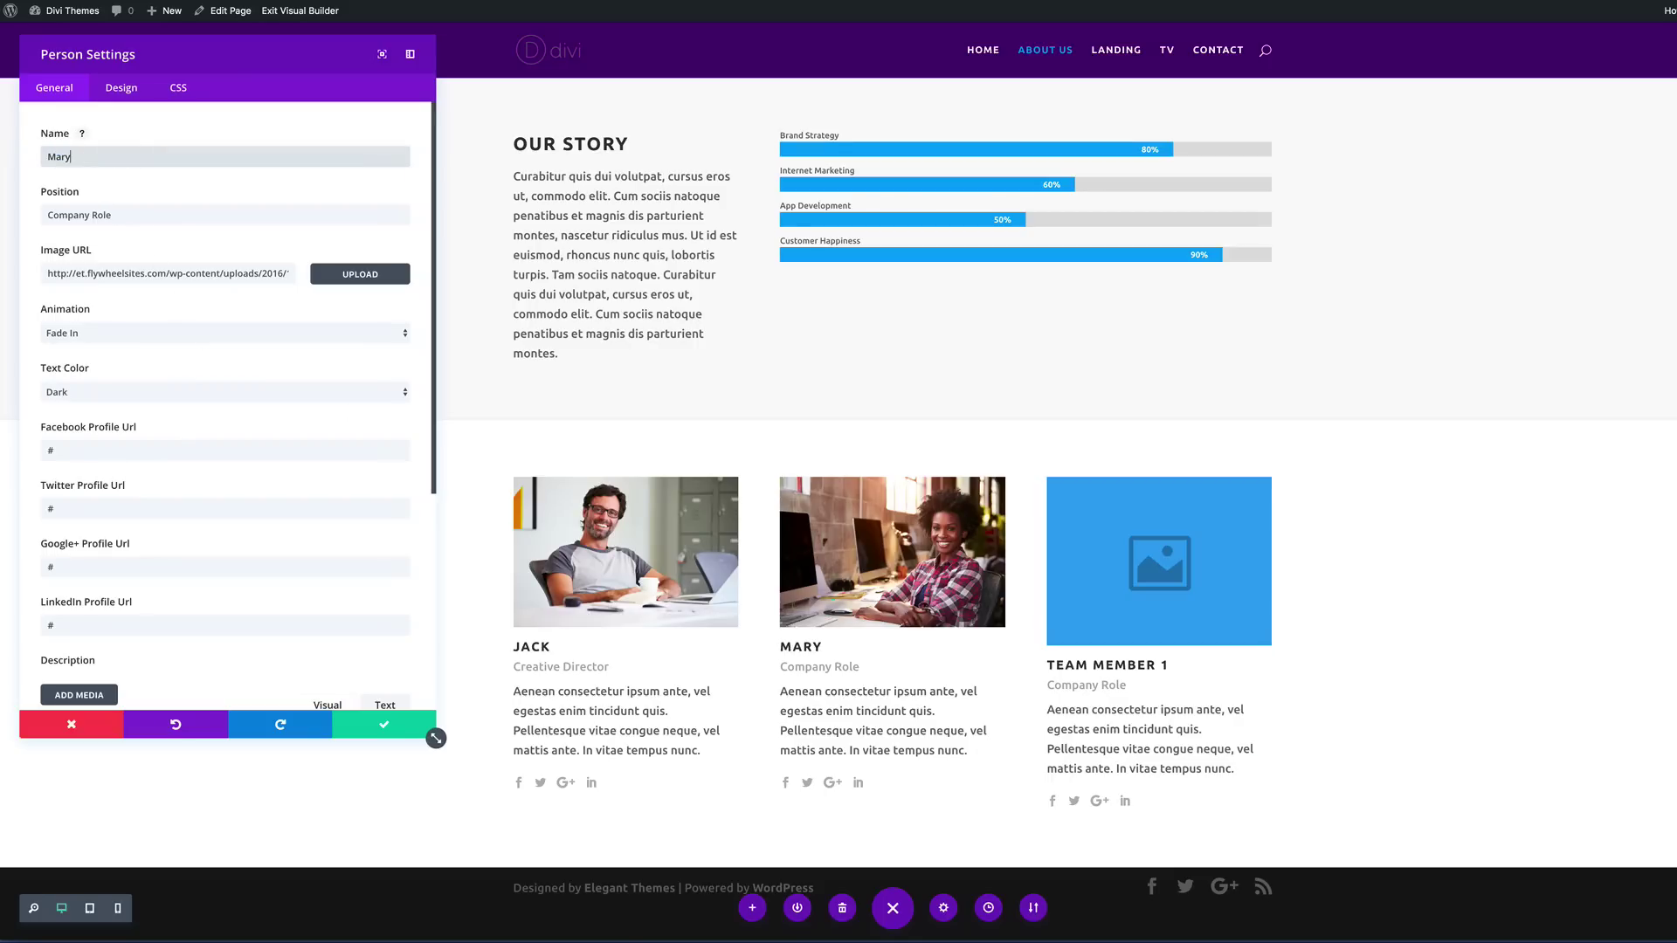
{"action": "triple_click", "coordinate": [126, 214]}
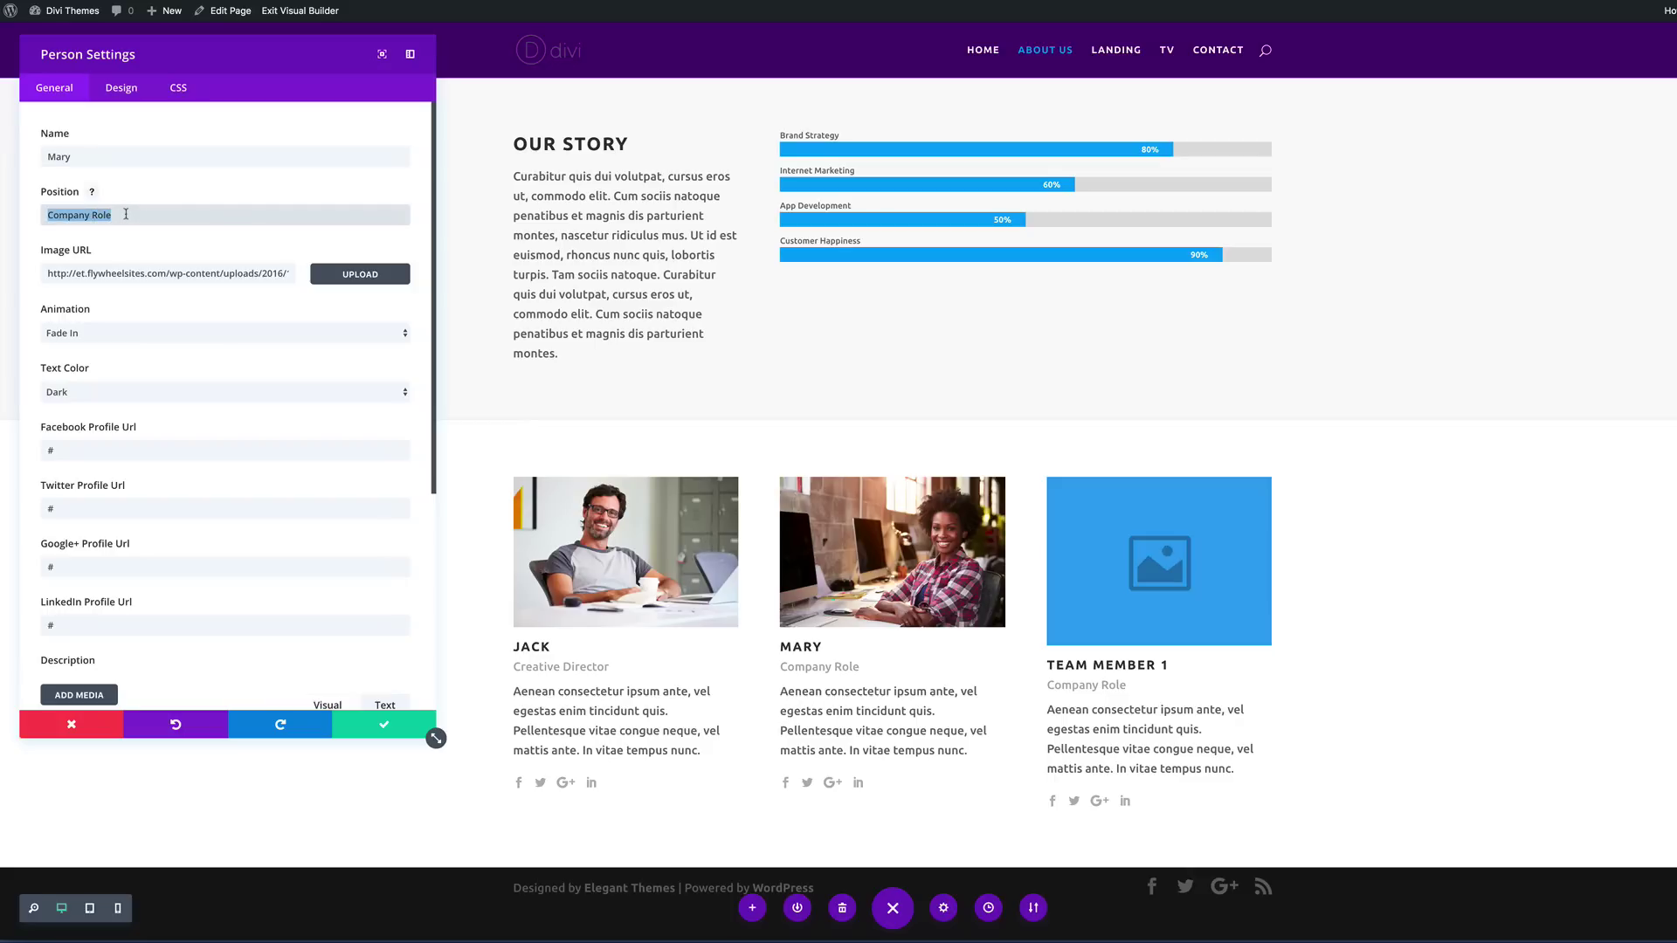
{"action": "type", "text": "Graphic Designer"}
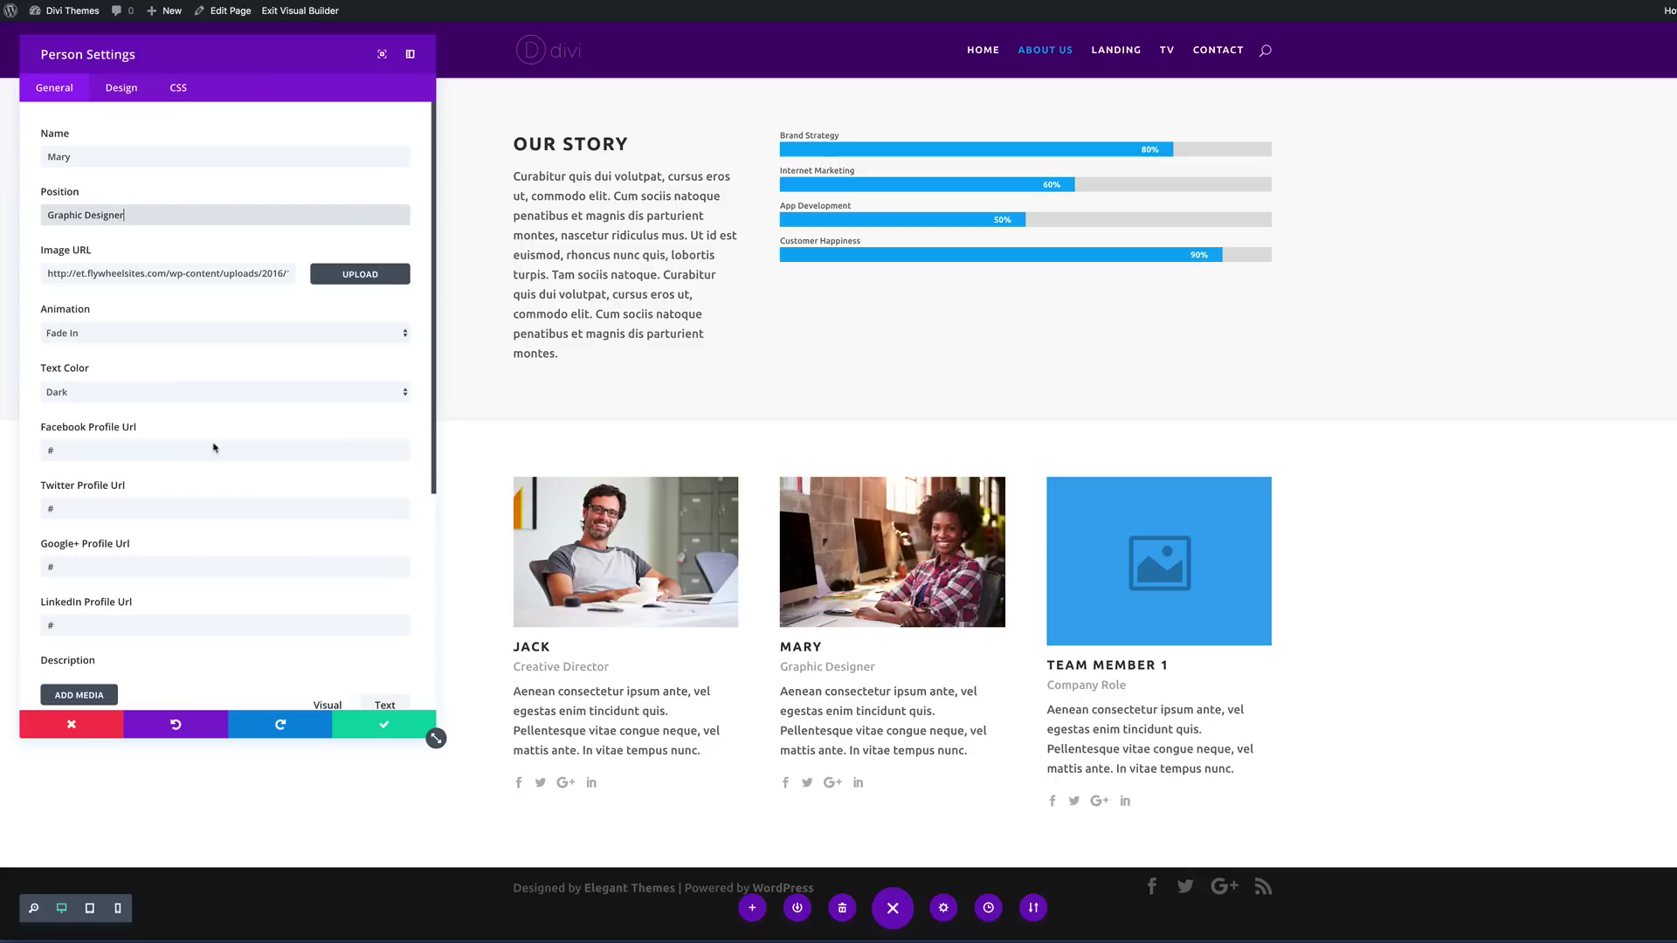
{"action": "left_click", "coordinate": [386, 731]}
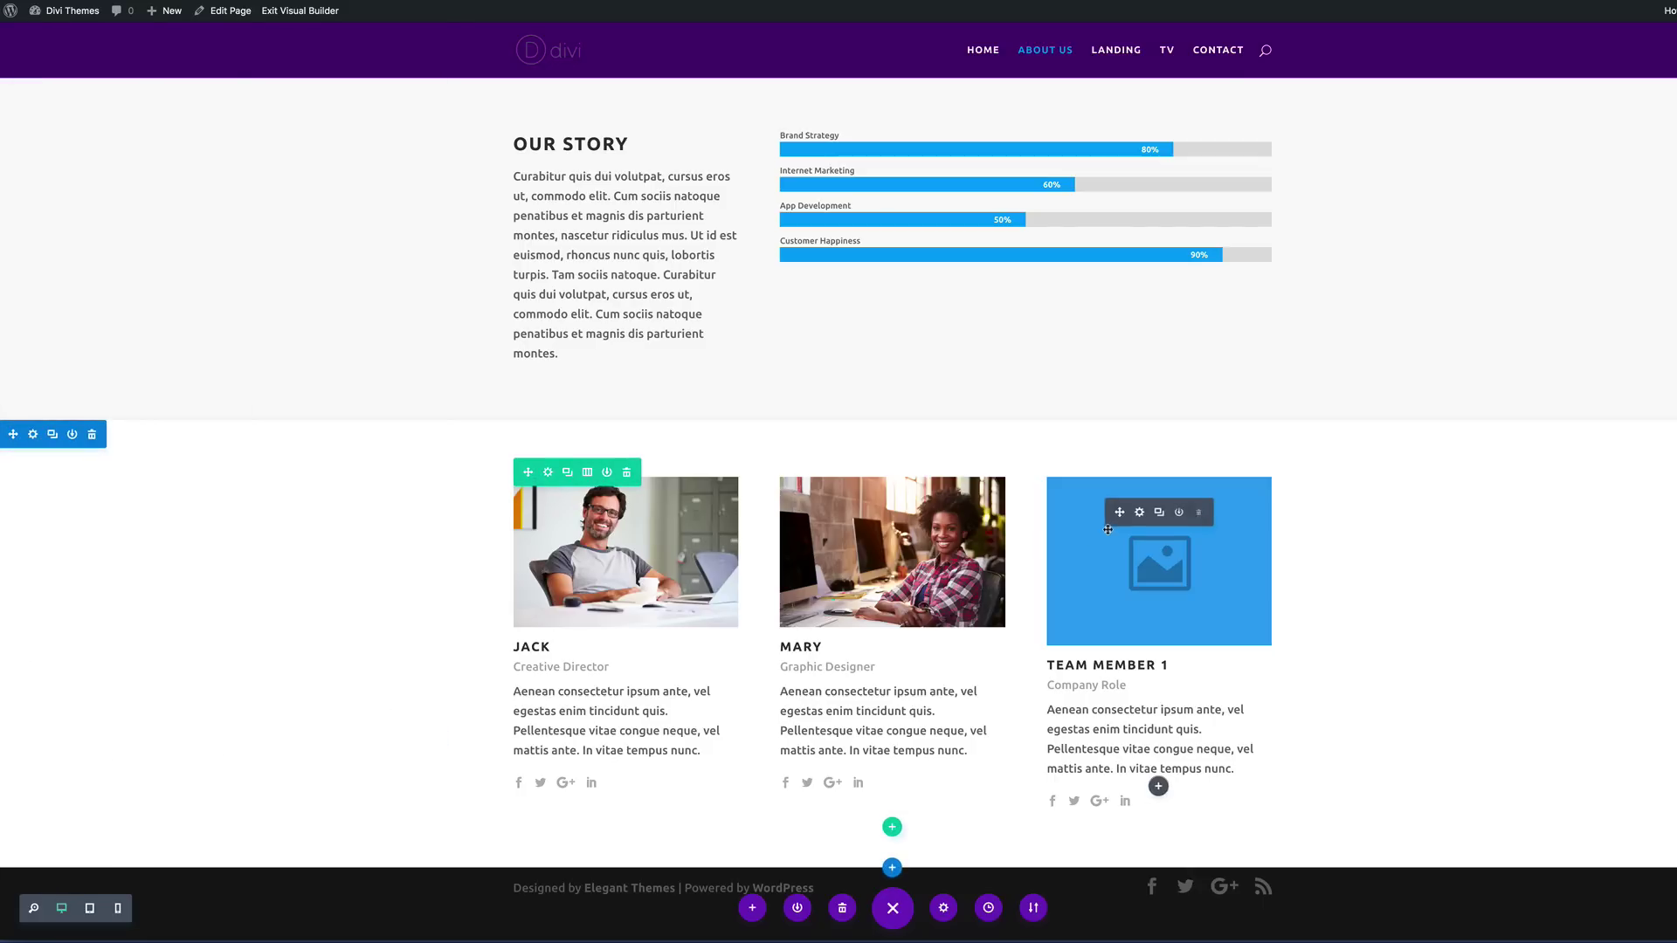
Step: Give the third team card the woman-on-pink photo, a member name, and the role Blogger
{"action": "left_click", "coordinate": [1140, 514]}
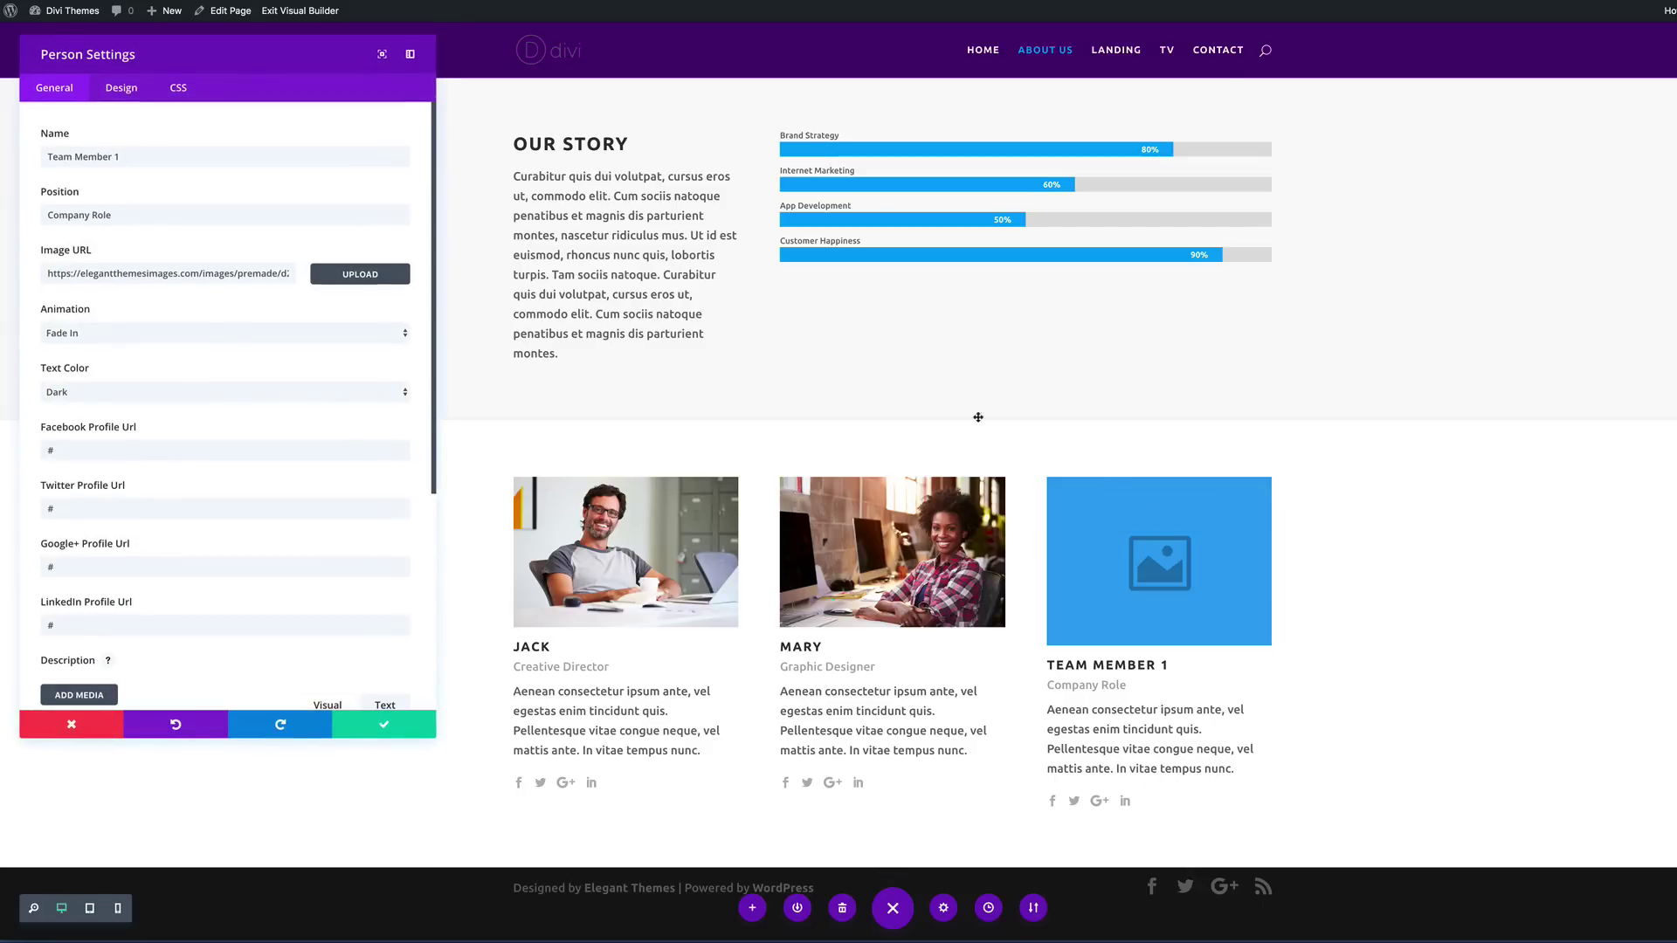
{"action": "left_click", "coordinate": [377, 278]}
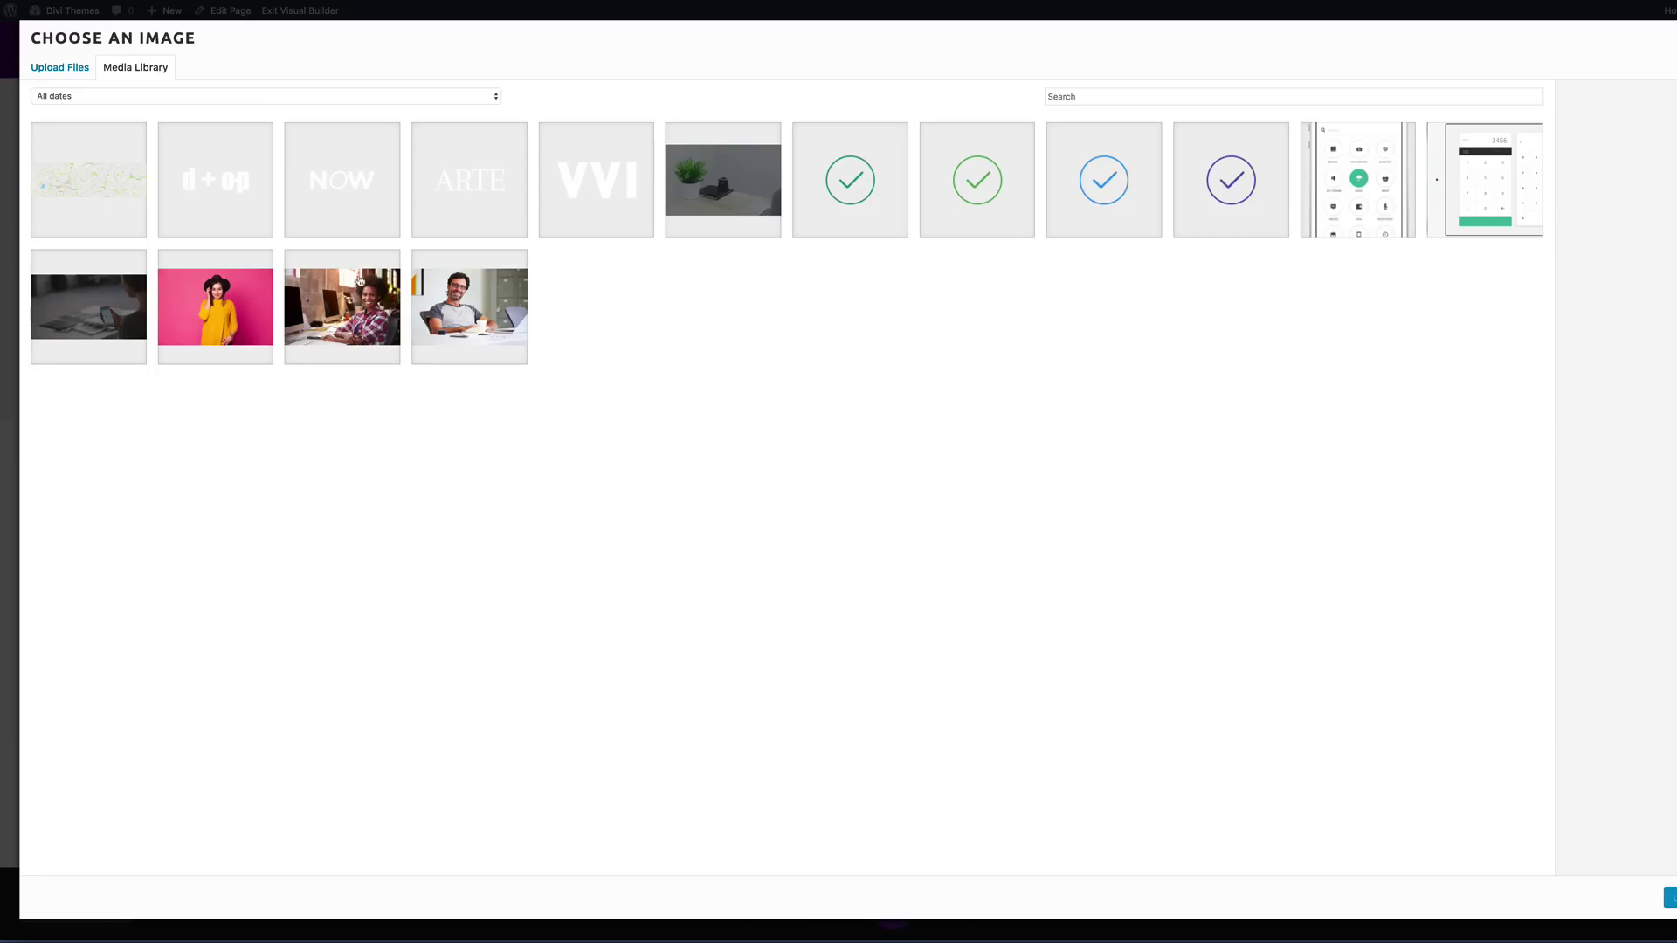
{"action": "left_click", "coordinate": [206, 329]}
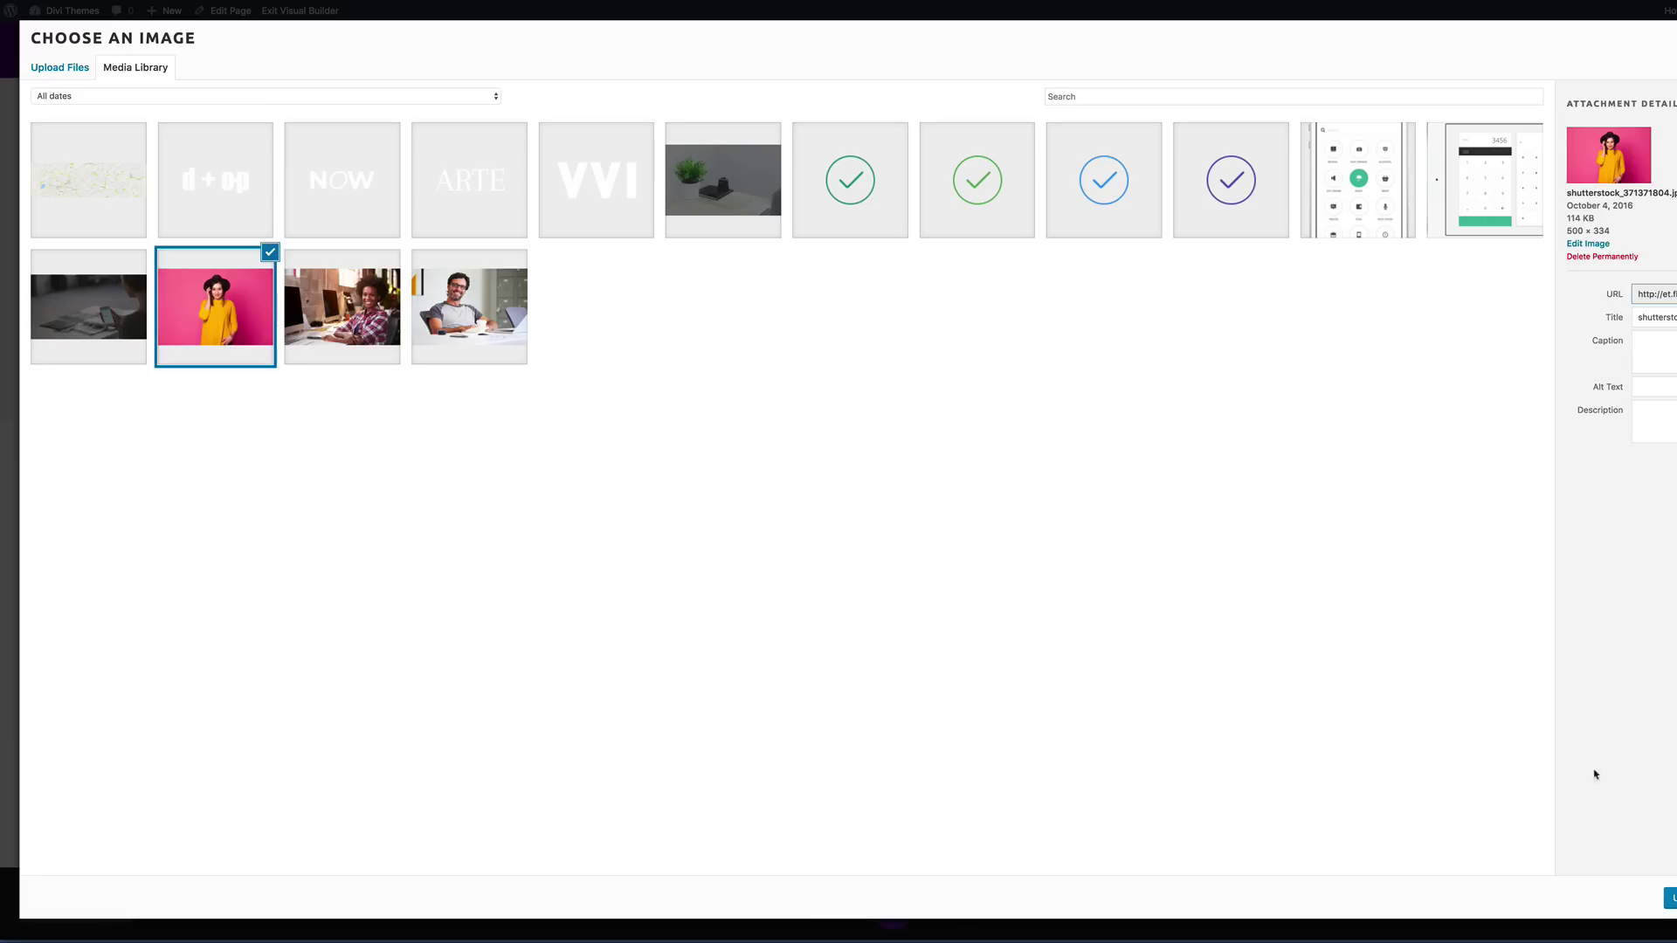
{"action": "left_click", "coordinate": [1671, 898]}
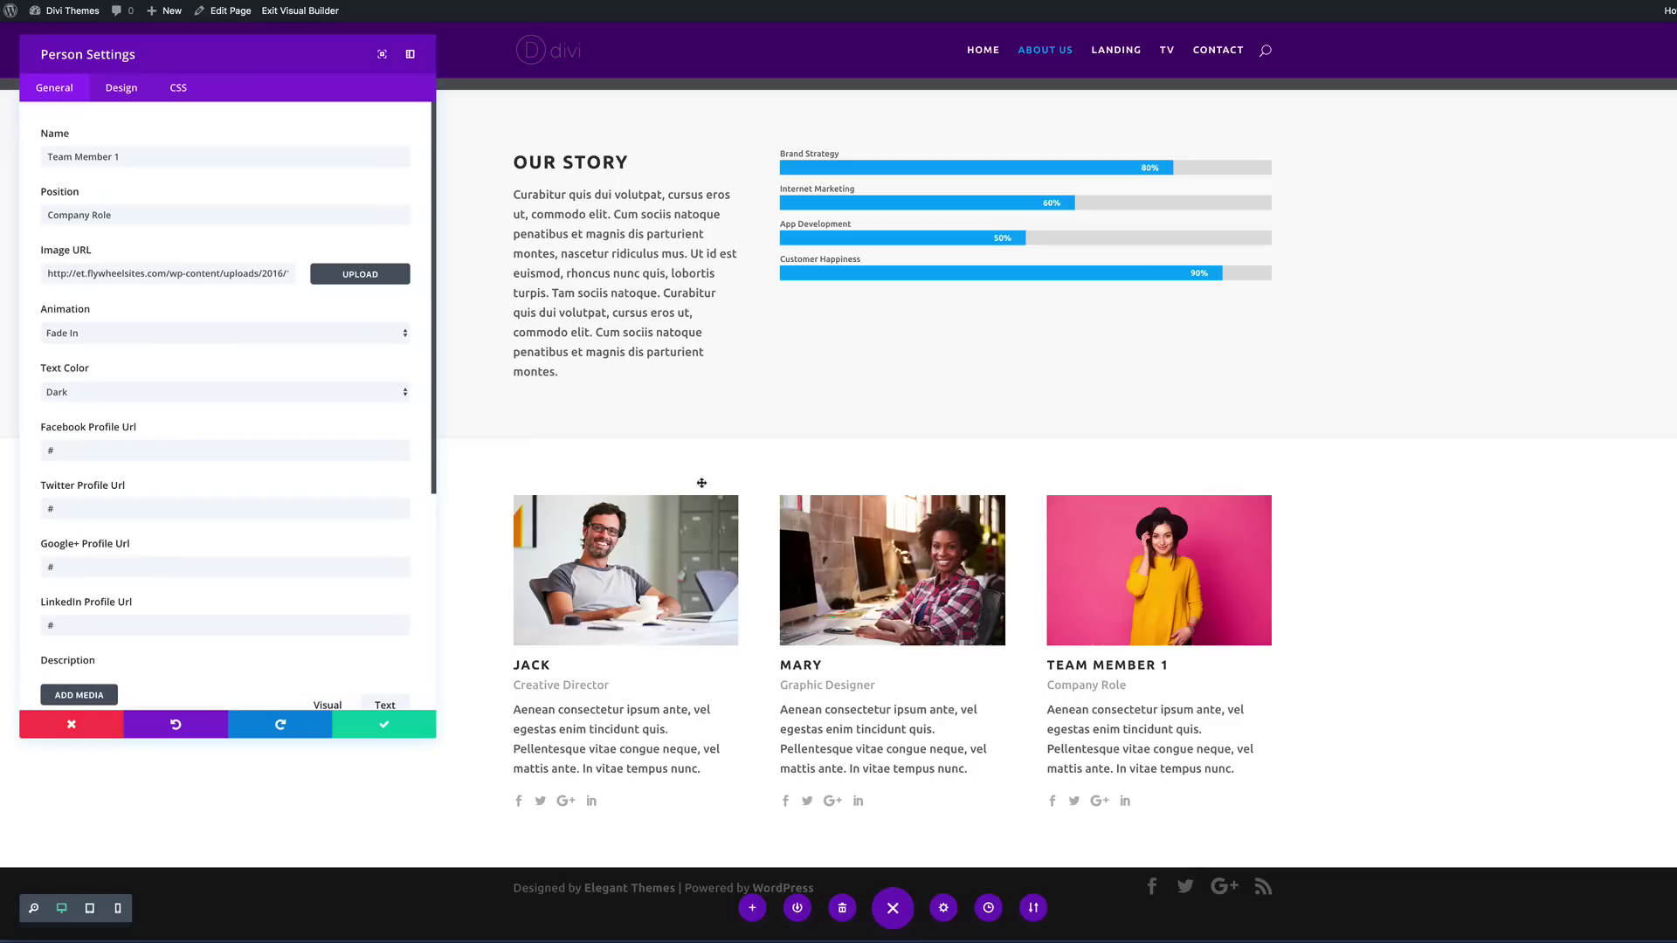
{"action": "triple_click", "coordinate": [123, 156]}
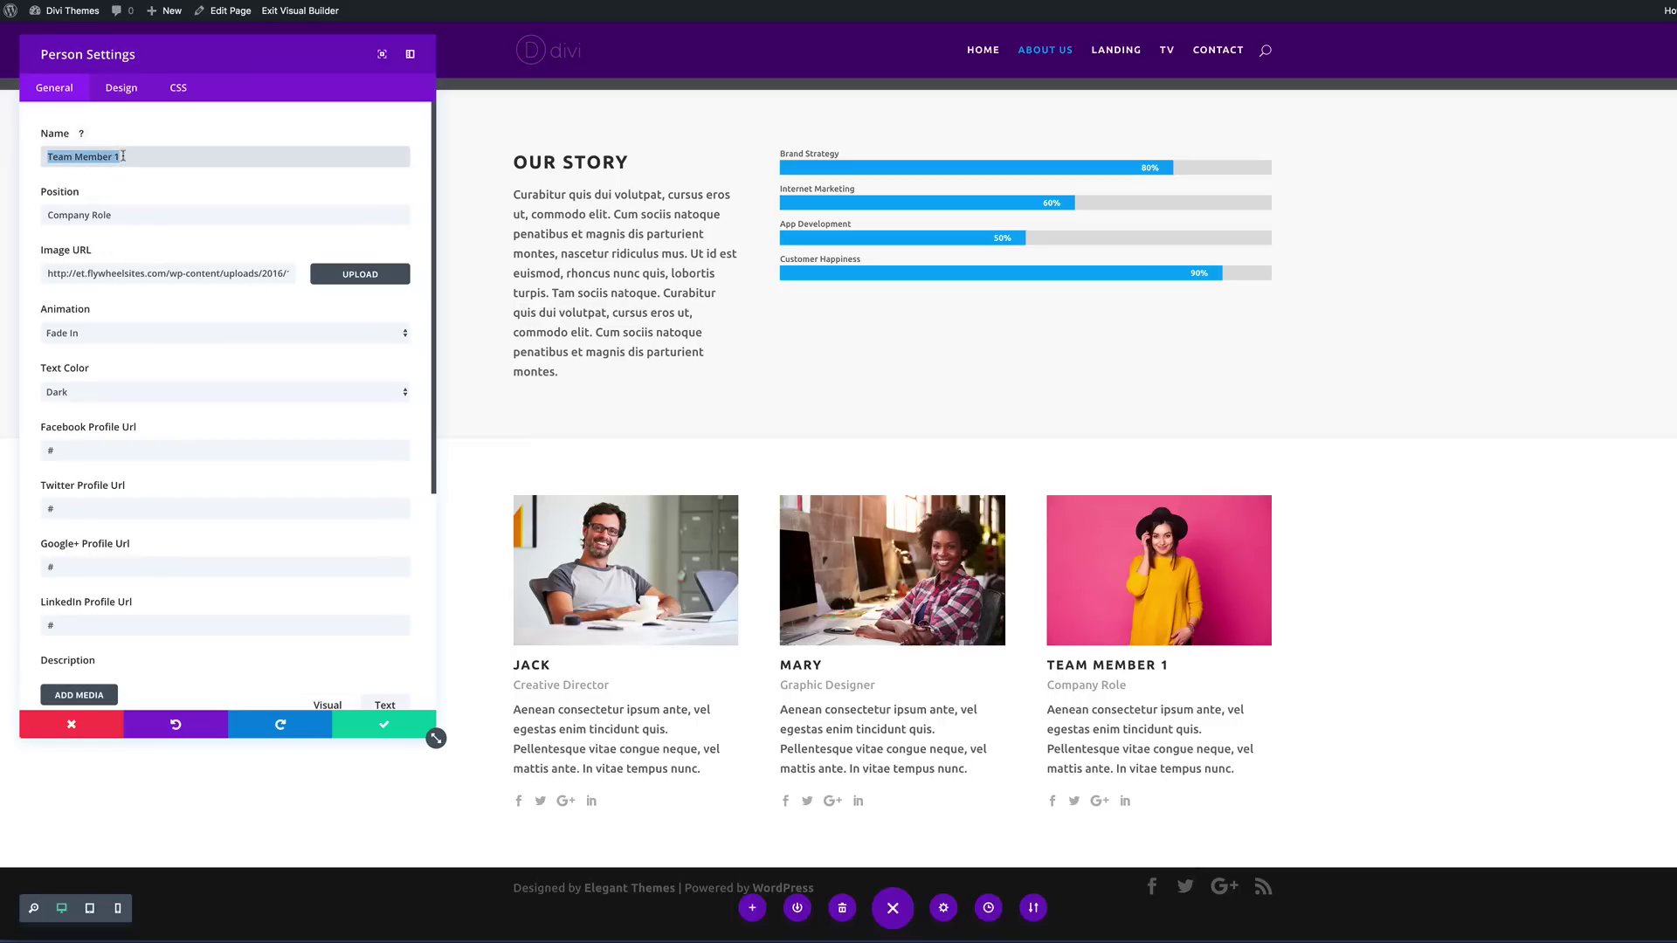
{"action": "type", "text": "Susan"}
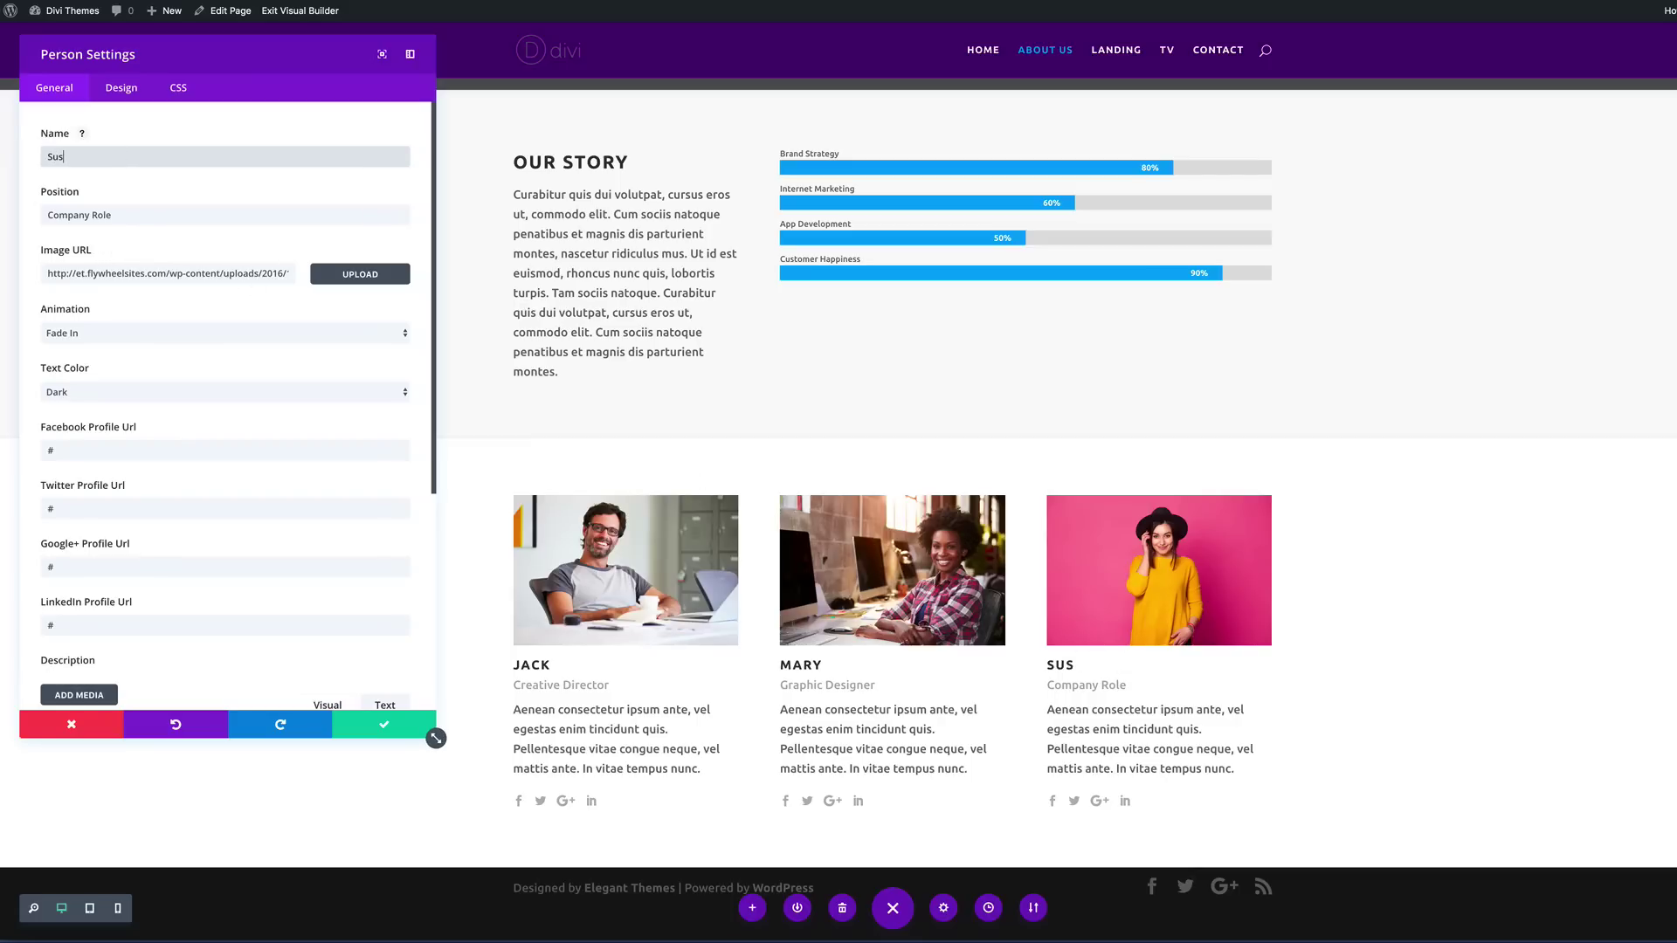
{"action": "triple_click", "coordinate": [131, 214]}
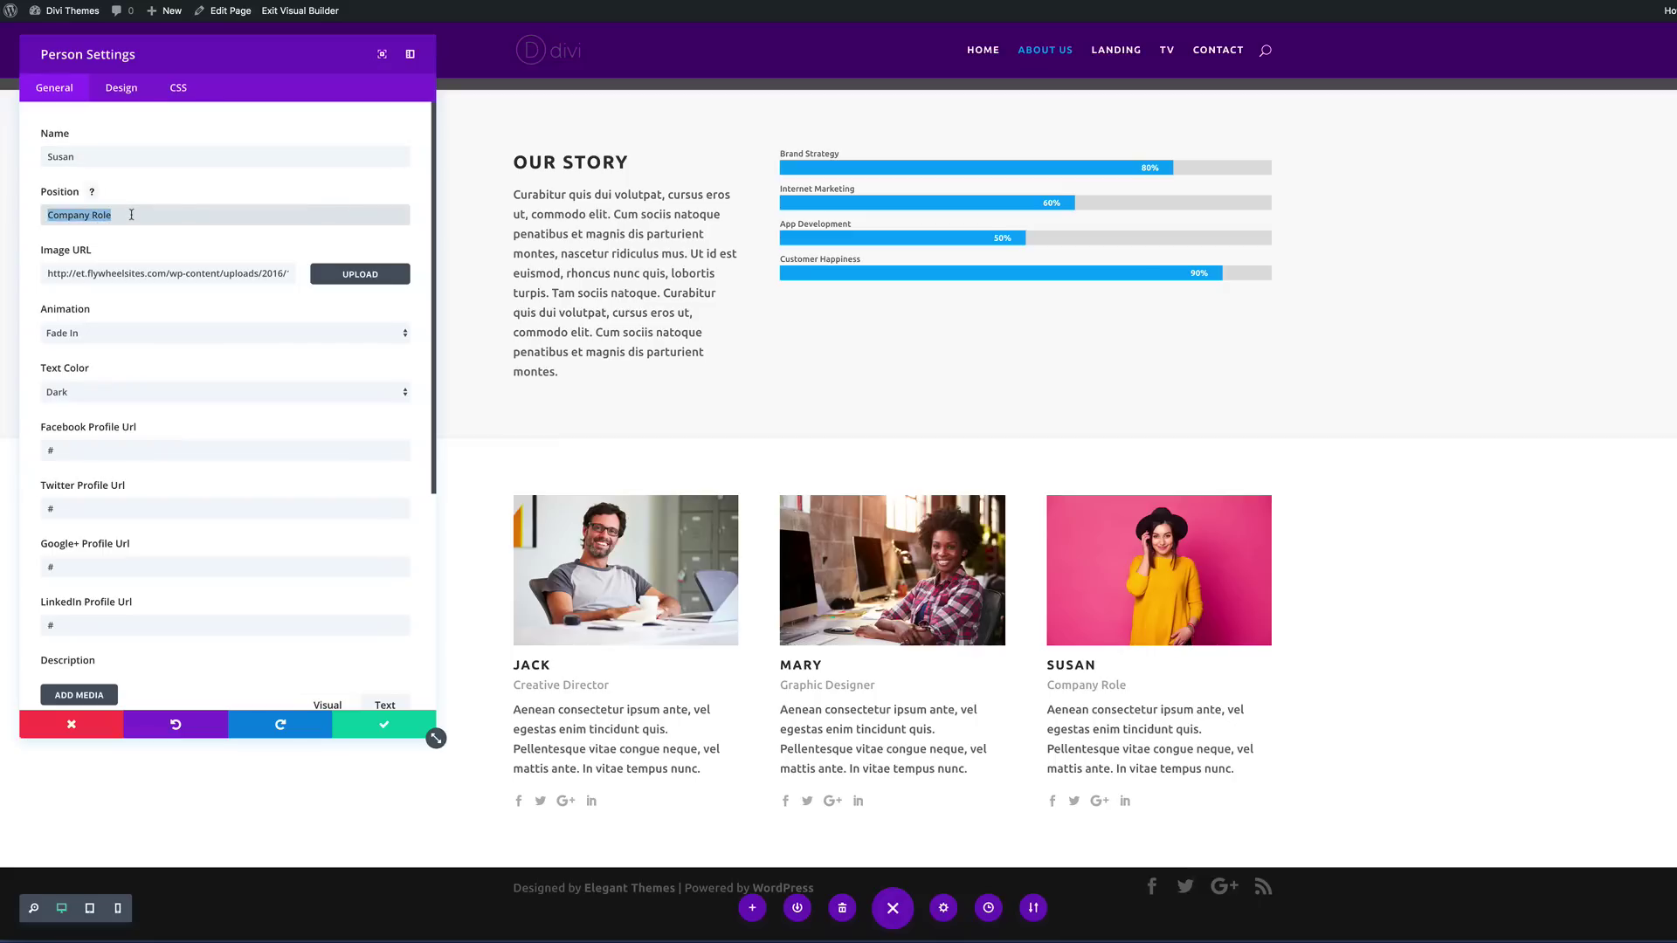
{"action": "type", "text": "Blogg"}
{"action": "left_click", "coordinate": [384, 725]}
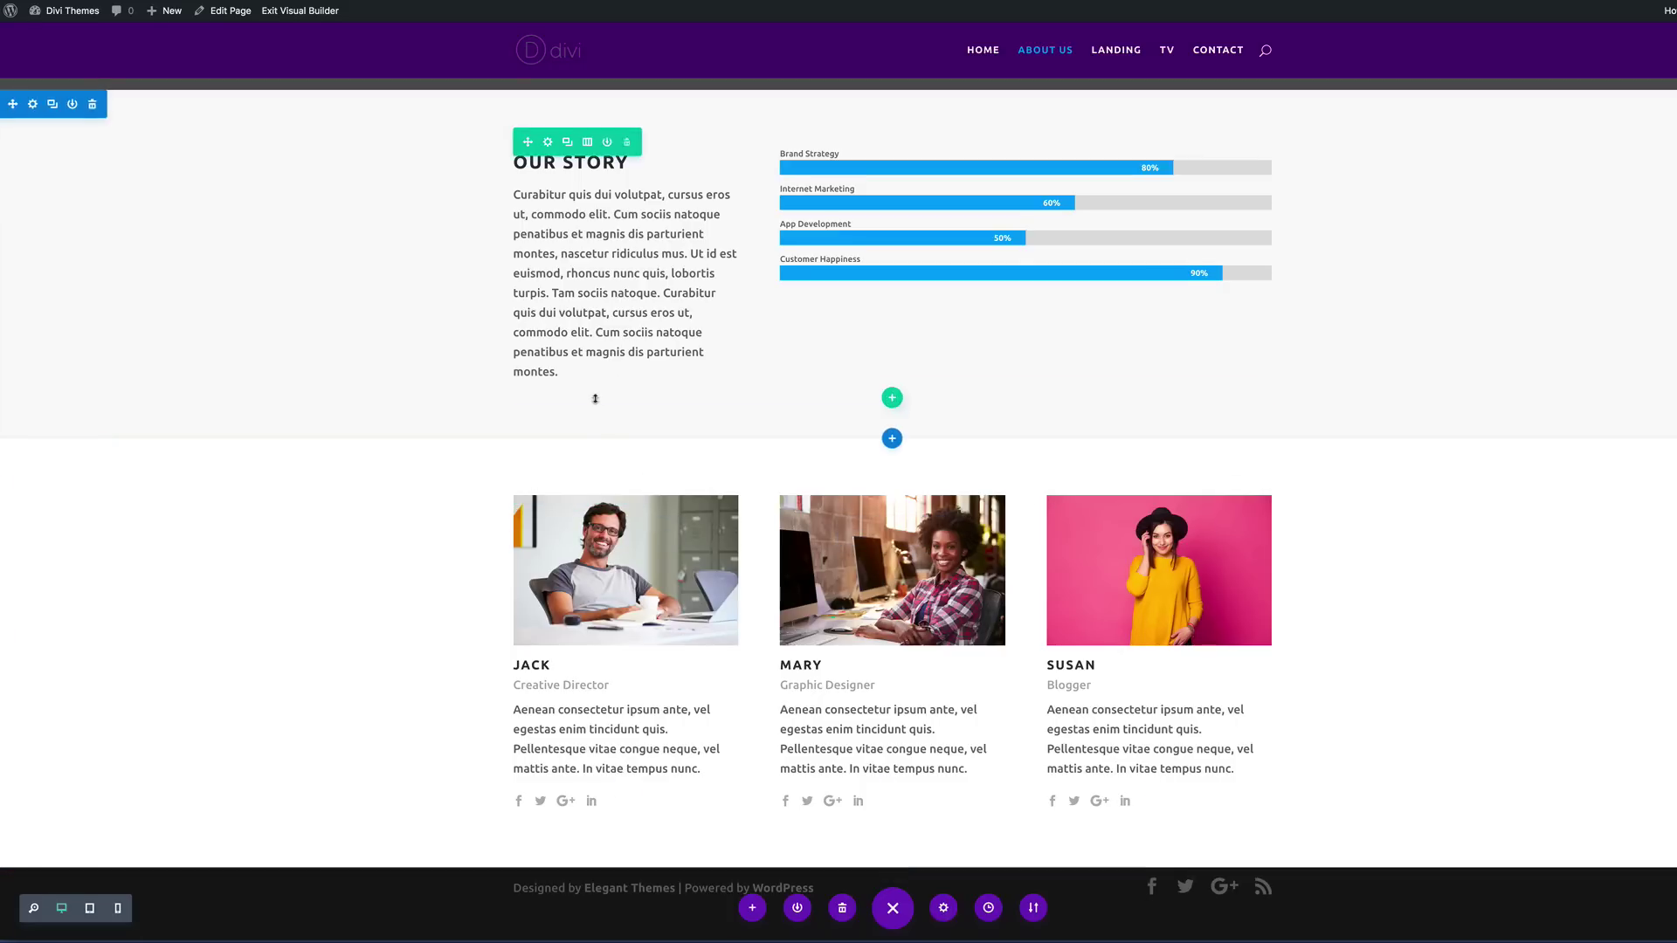
Step: Add a one-column row below Our Story containing a Text module
{"action": "scroll", "coordinate": [594, 398], "scroll_direction": "up", "scroll_amount": 2}
{"action": "scroll", "coordinate": [595, 397], "scroll_direction": "down", "scroll_amount": 2}
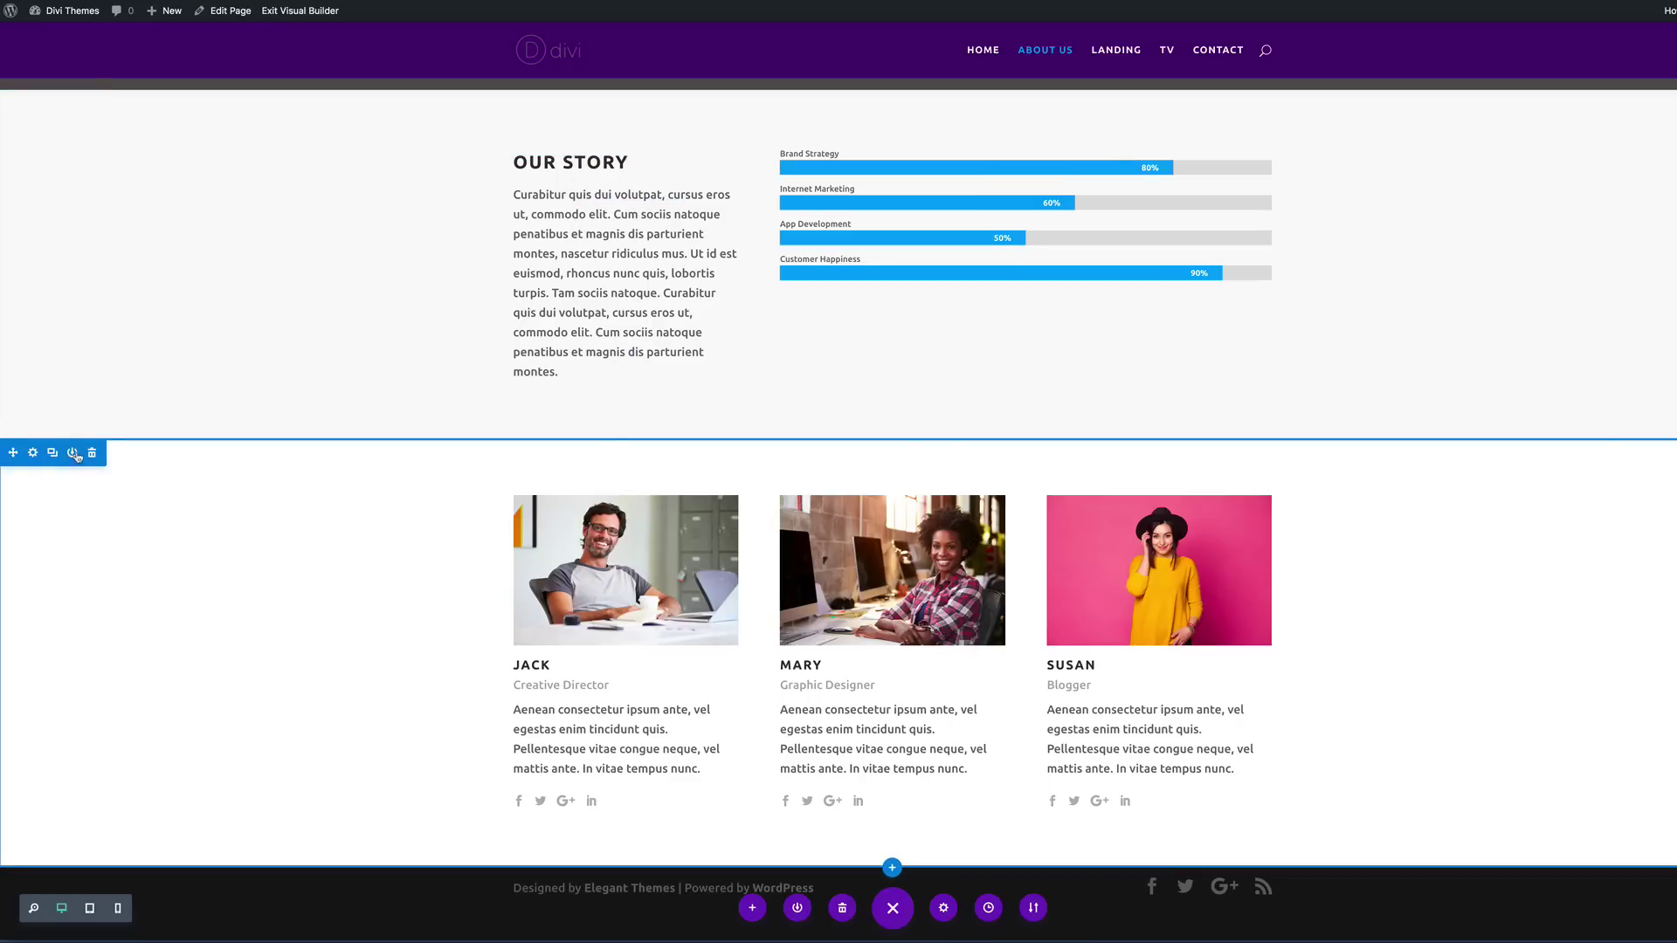
{"action": "scroll", "coordinate": [462, 402], "scroll_direction": "up", "scroll_amount": 1}
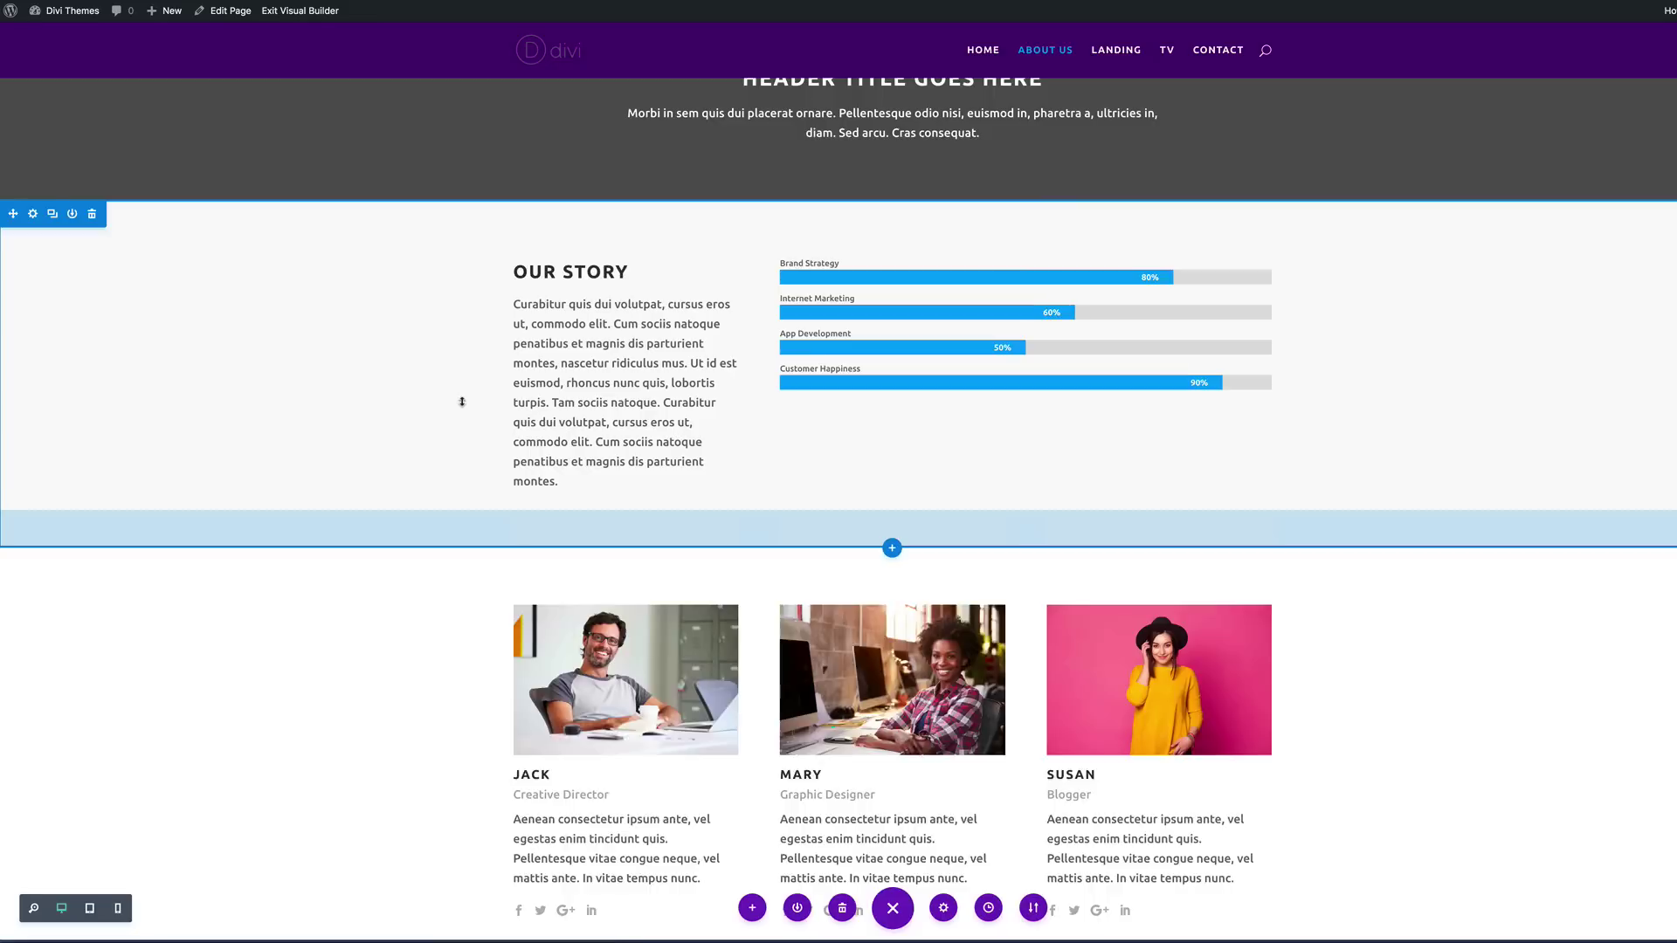
{"action": "scroll", "coordinate": [462, 402], "scroll_direction": "up", "scroll_amount": 1}
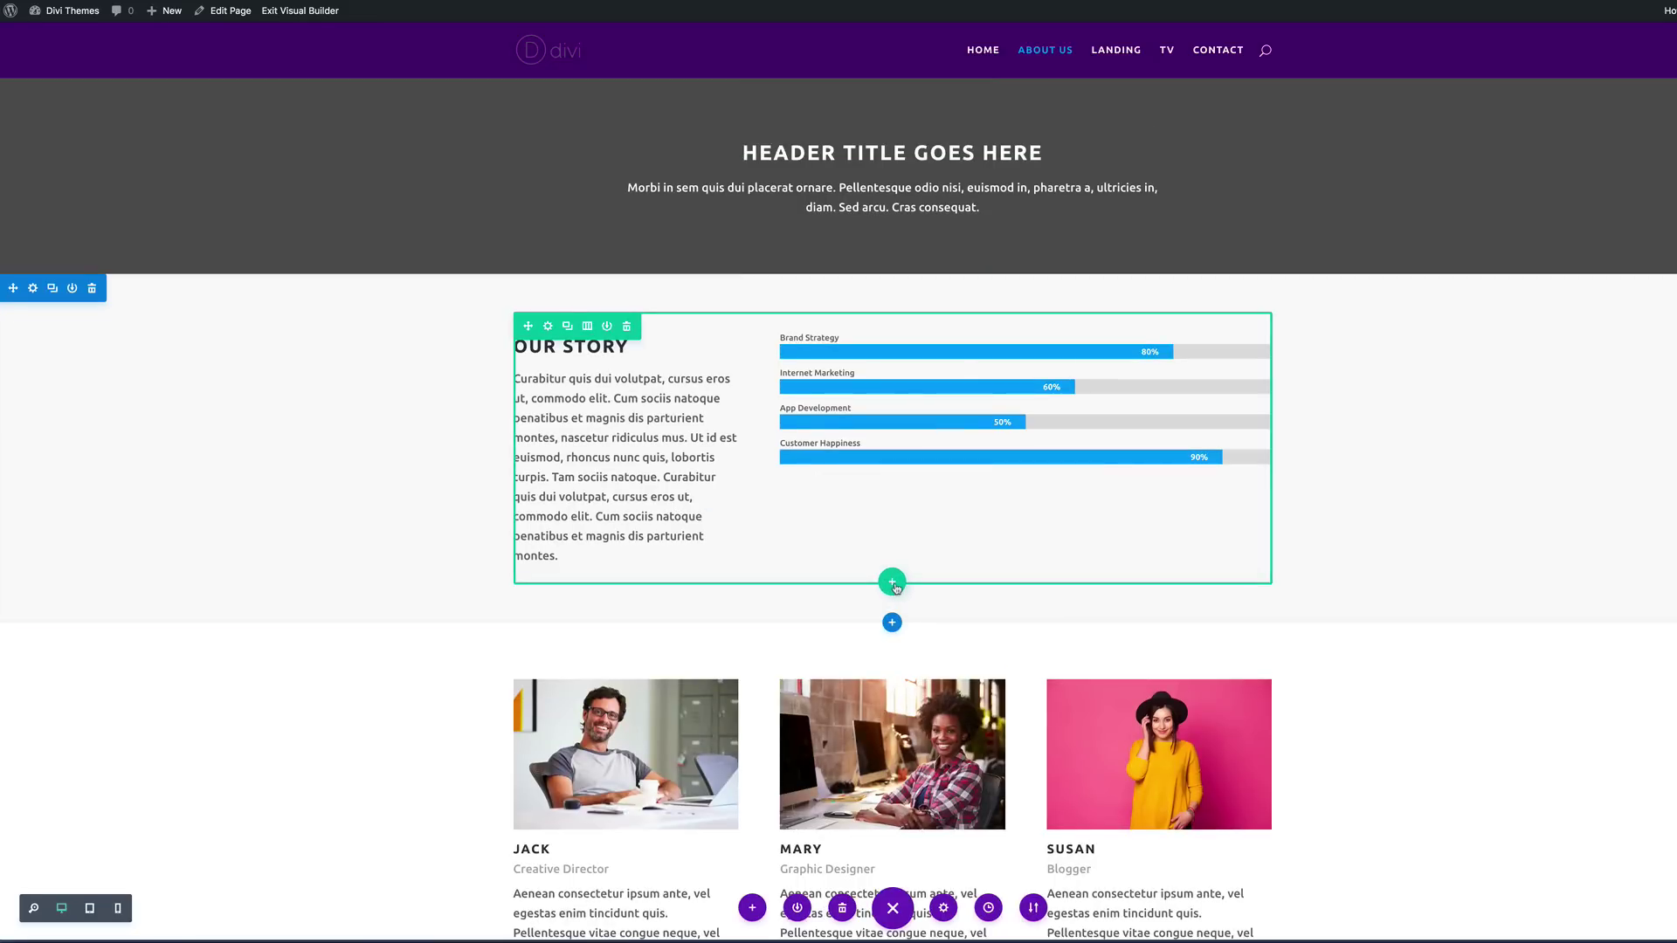
{"action": "left_click", "coordinate": [896, 587]}
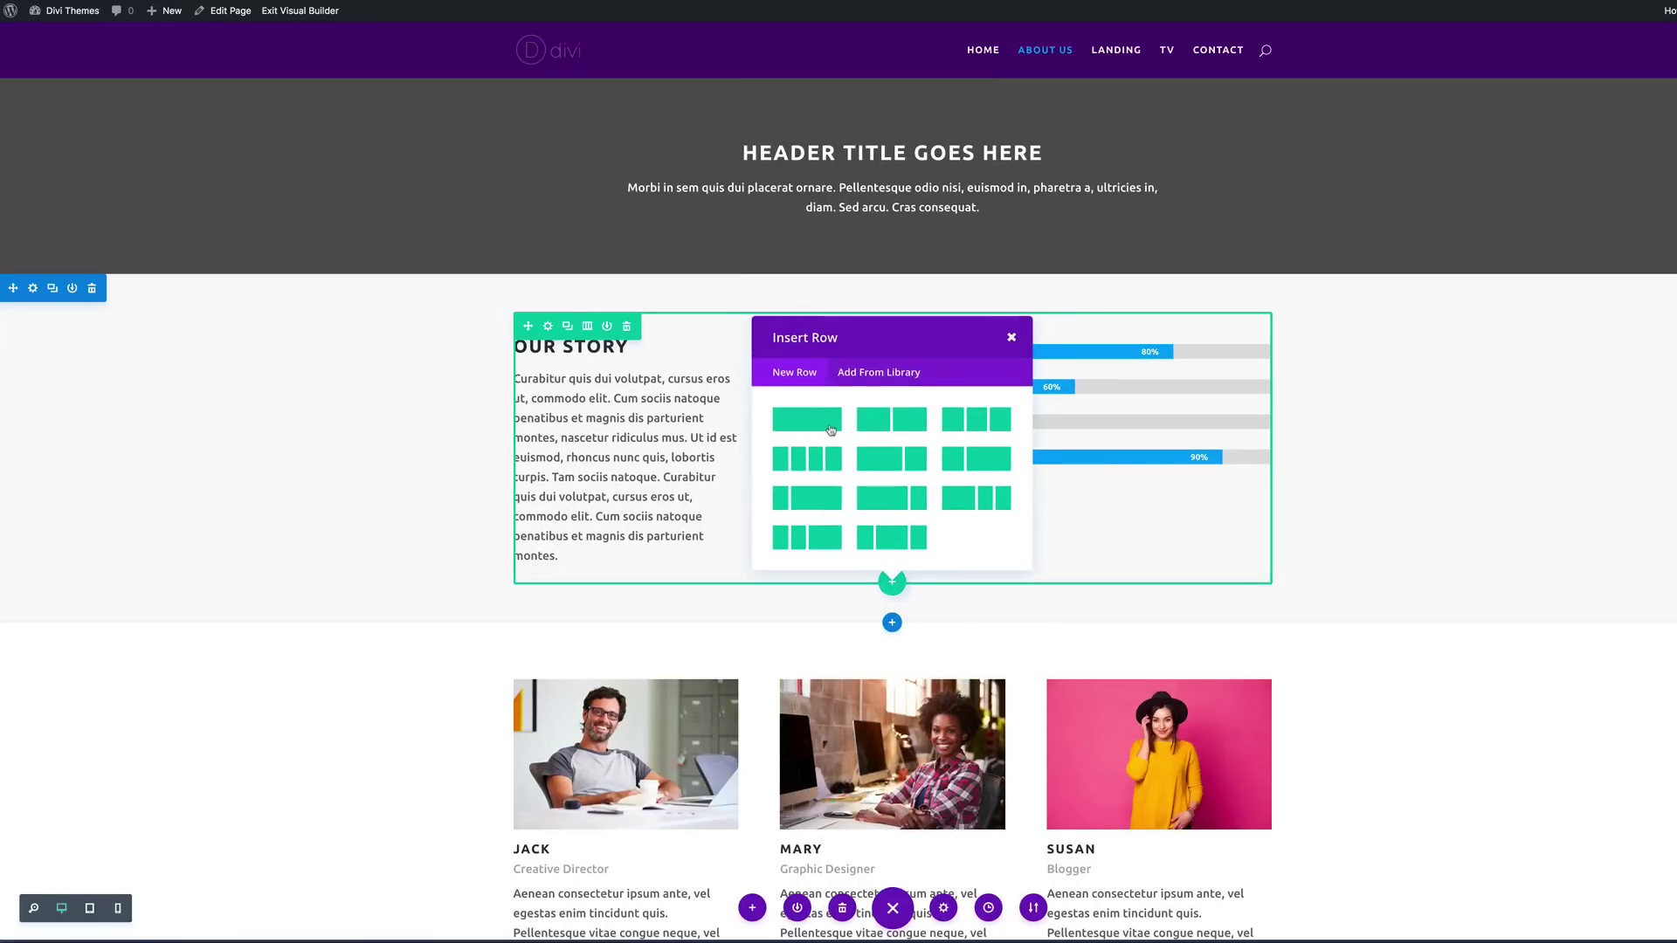
{"action": "left_click", "coordinate": [823, 419]}
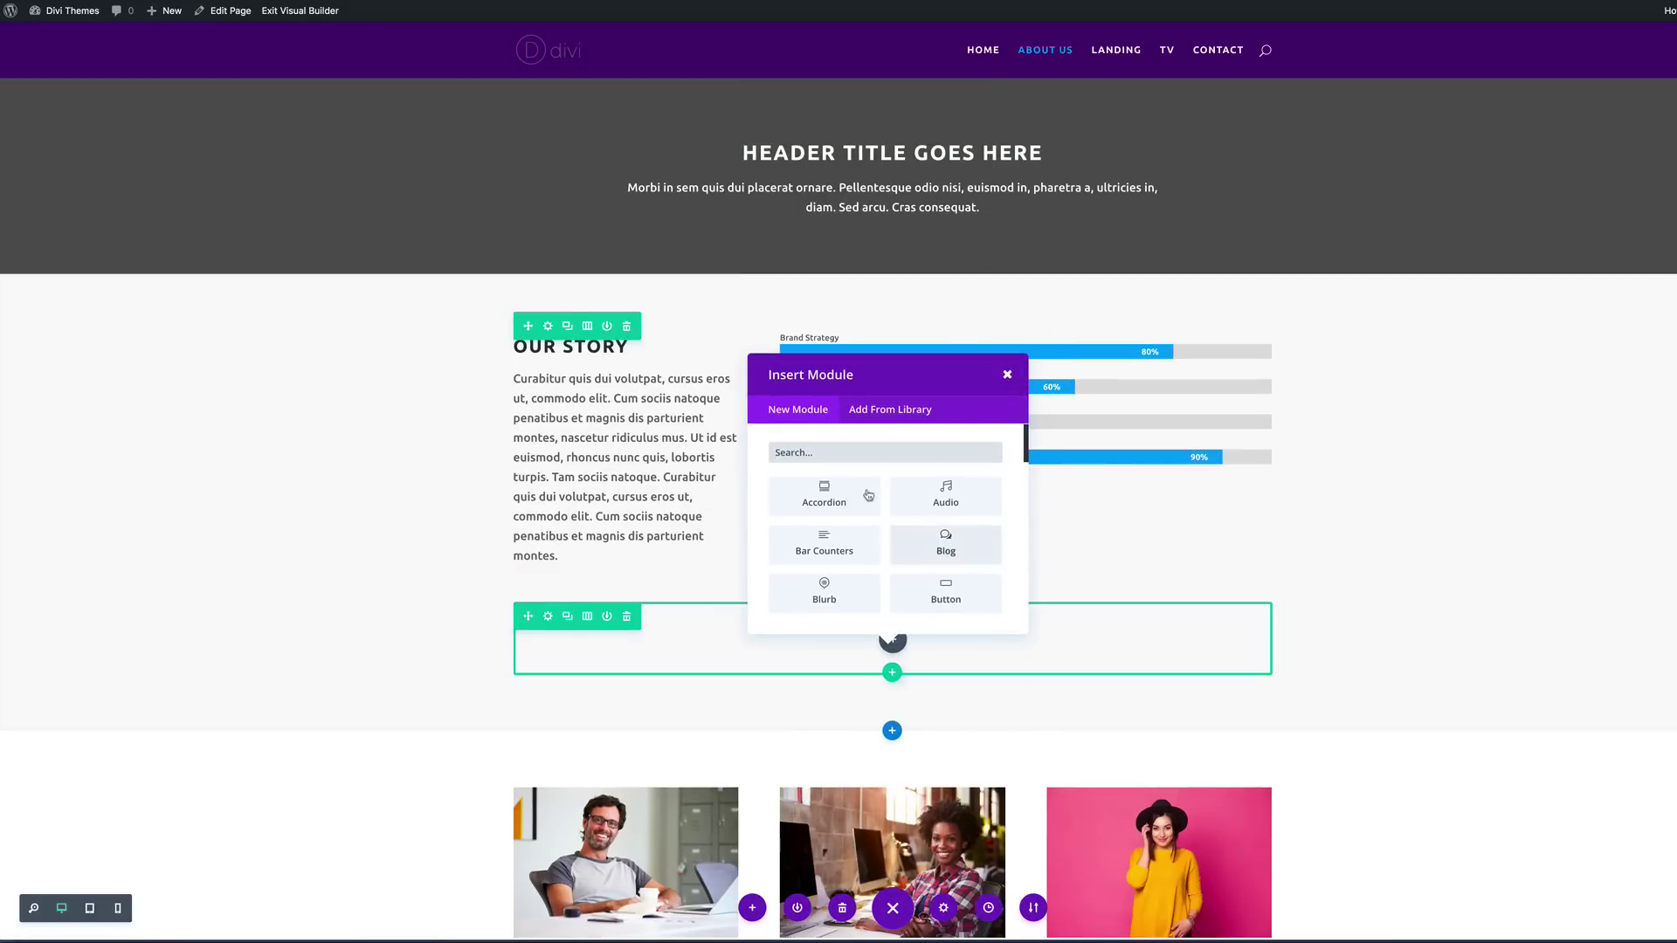
{"action": "type", "text": "tex"}
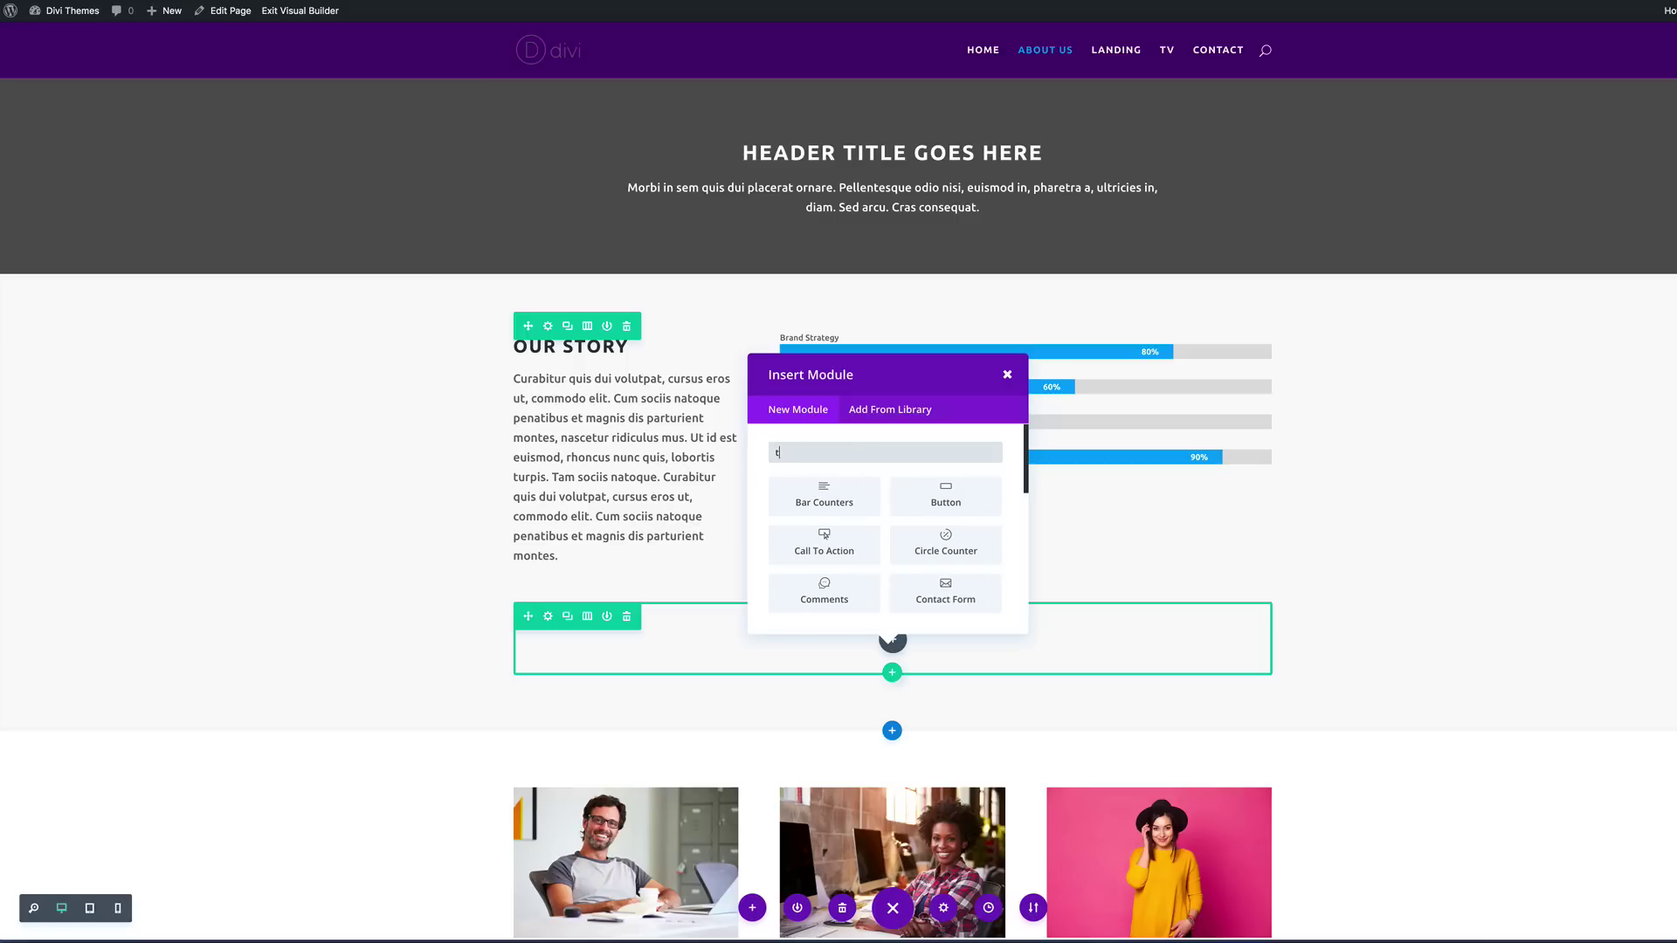
{"action": "left_click", "coordinate": [830, 496]}
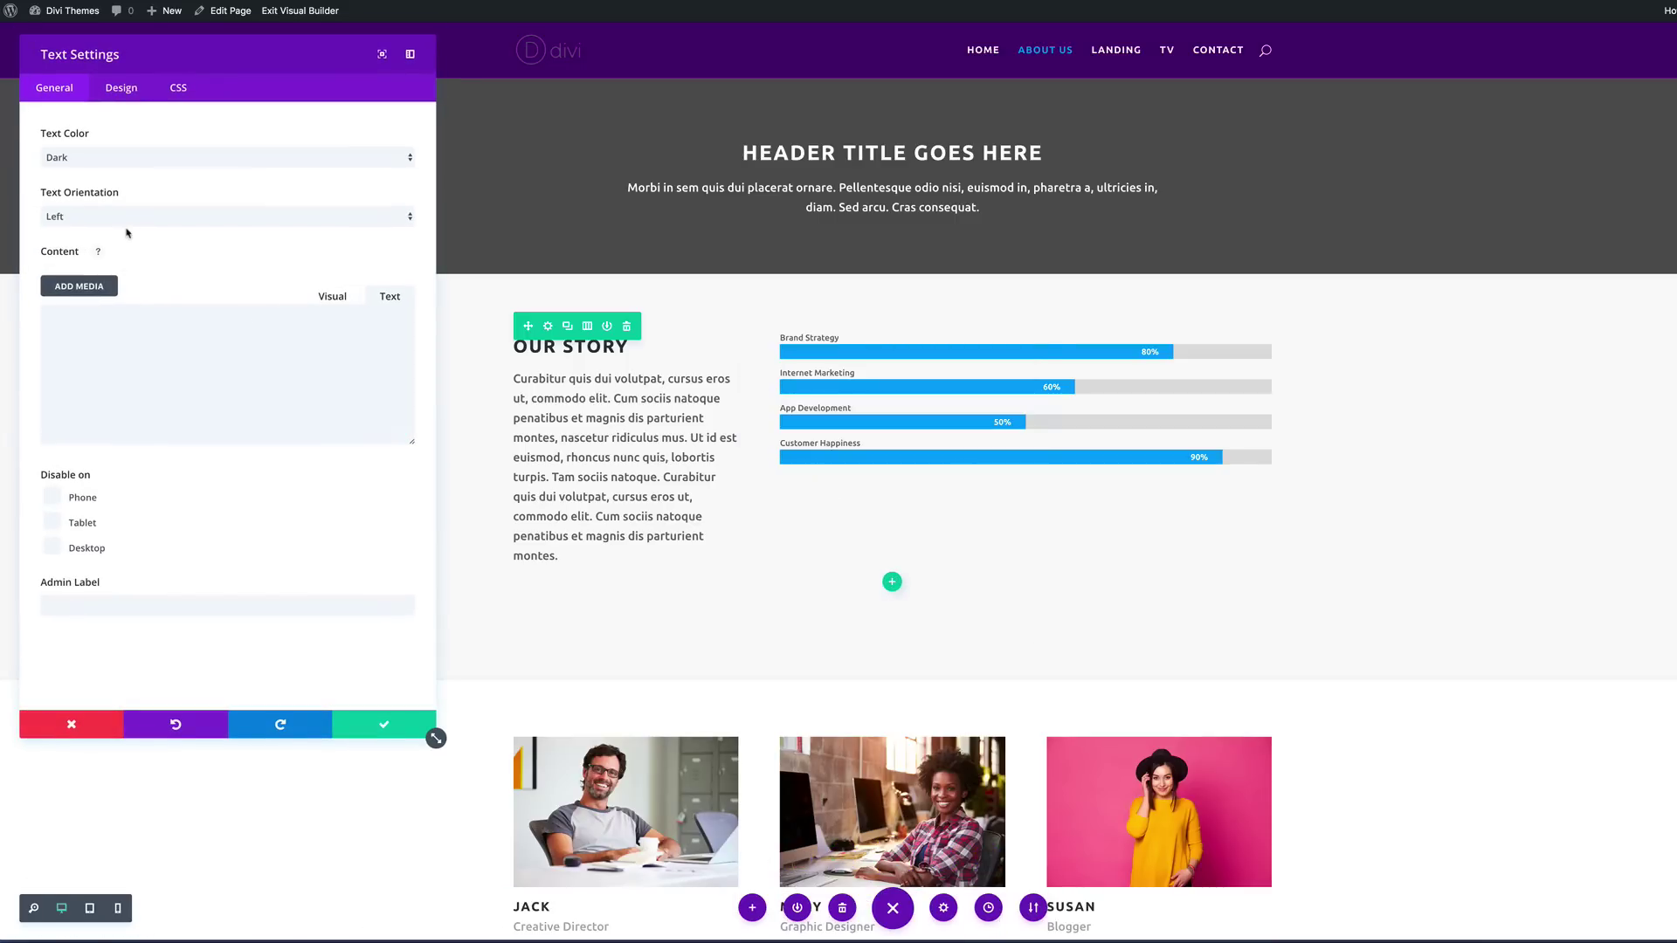
Step: Centre the text module and enter <h1>The Team</h1> as its content, then save
{"action": "left_click", "coordinate": [128, 216]}
{"action": "key", "text": "Return"}
{"action": "left_click", "coordinate": [139, 321]}
{"action": "type", "text": "<h1>The Tea"}
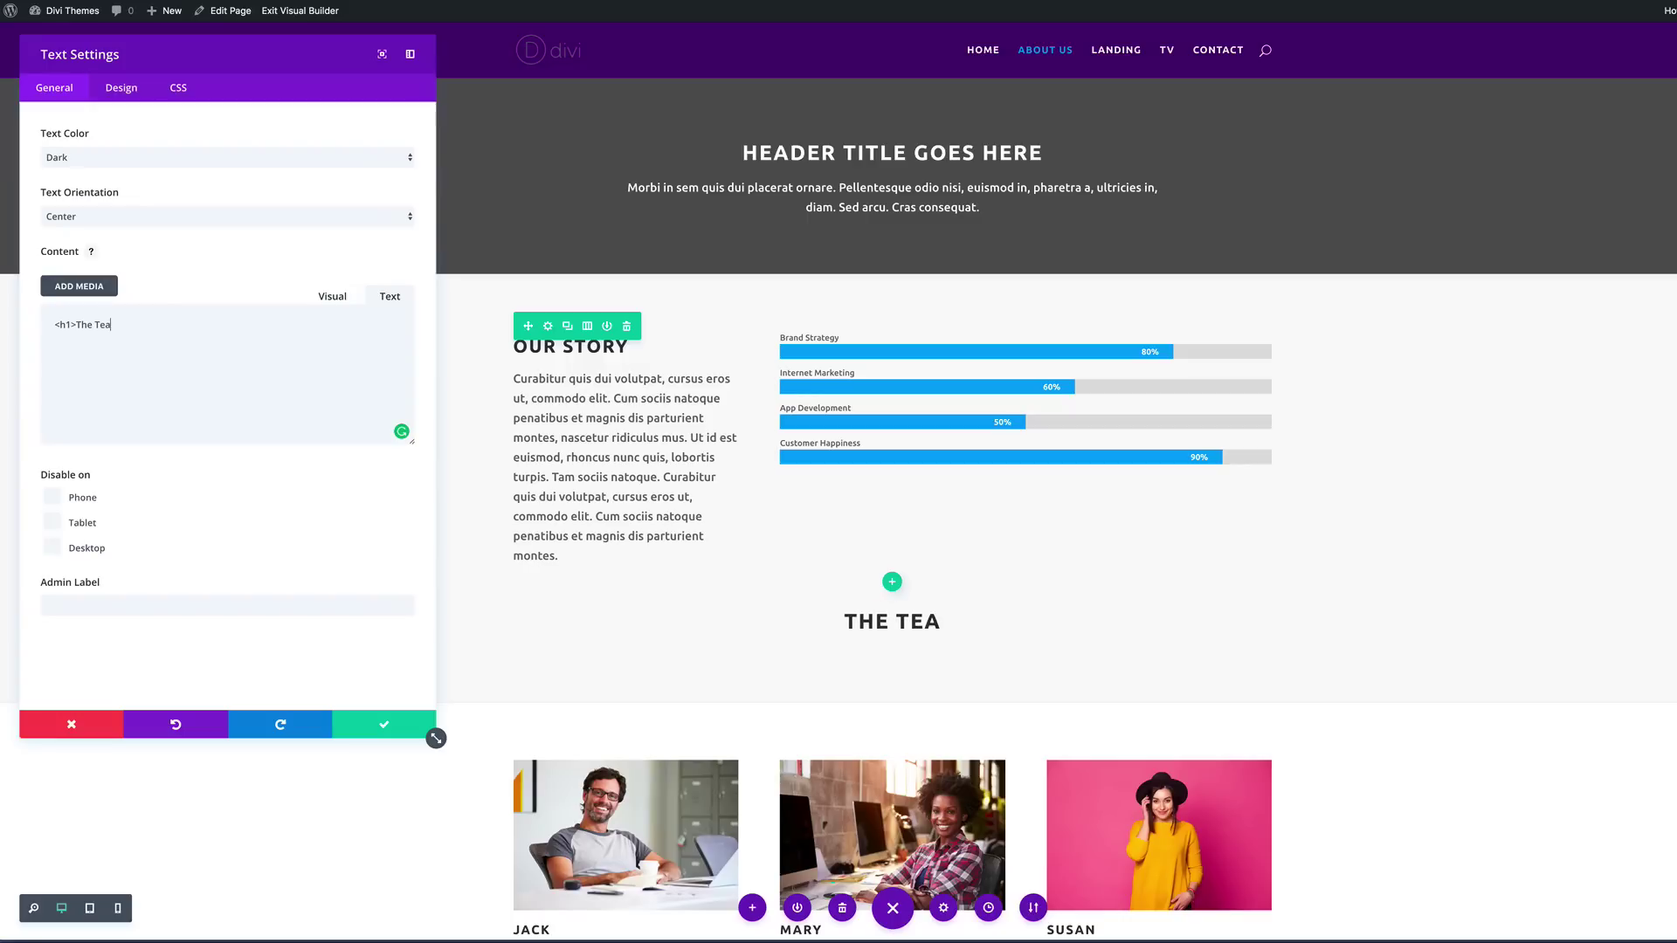
{"action": "type", "text": "m</"}
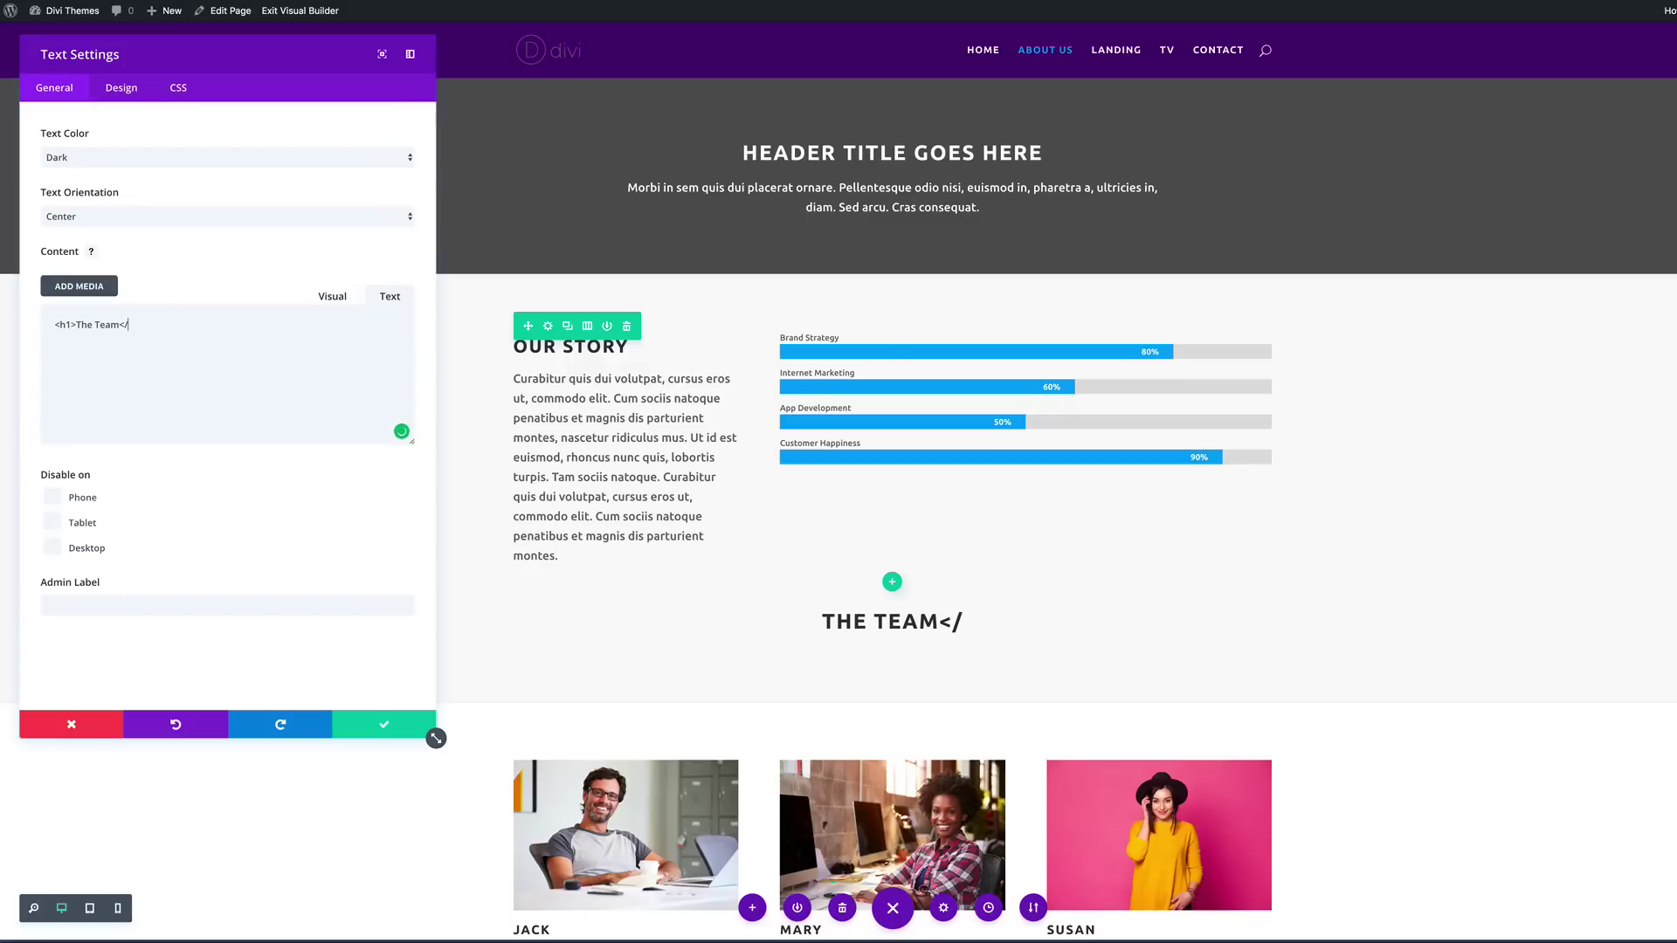
{"action": "type", "text": "h1>"}
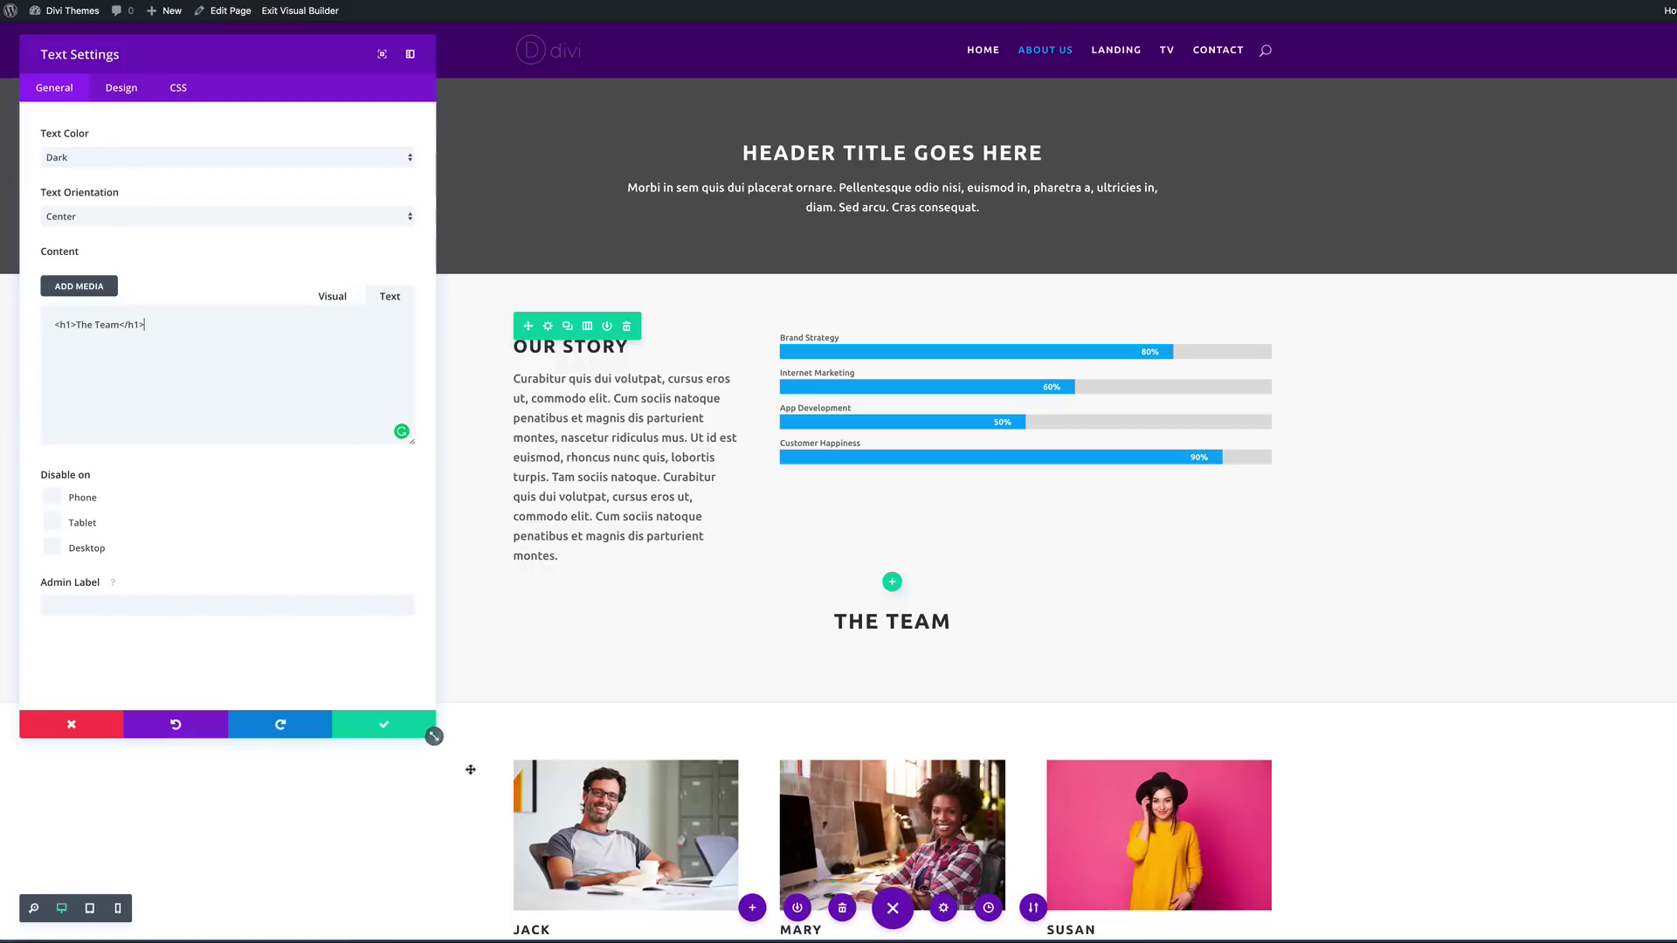
{"action": "left_click", "coordinate": [383, 724]}
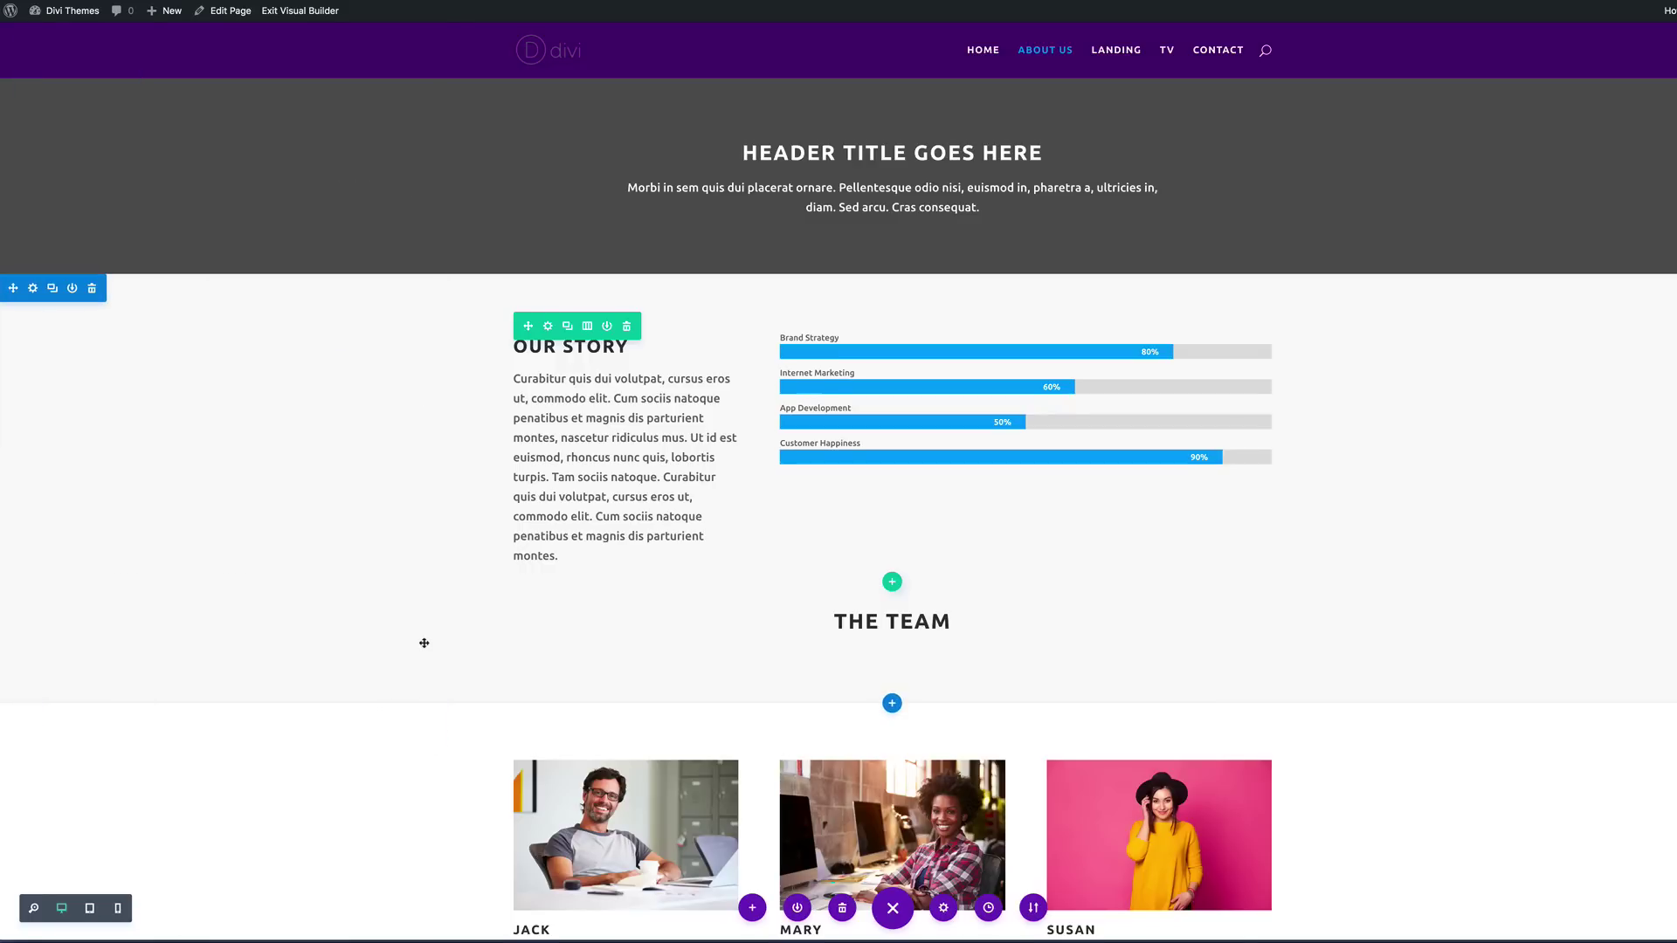
Step: Move THE TEAM heading row into the team section above the cards
{"action": "scroll", "coordinate": [489, 629], "scroll_direction": "down", "scroll_amount": 1}
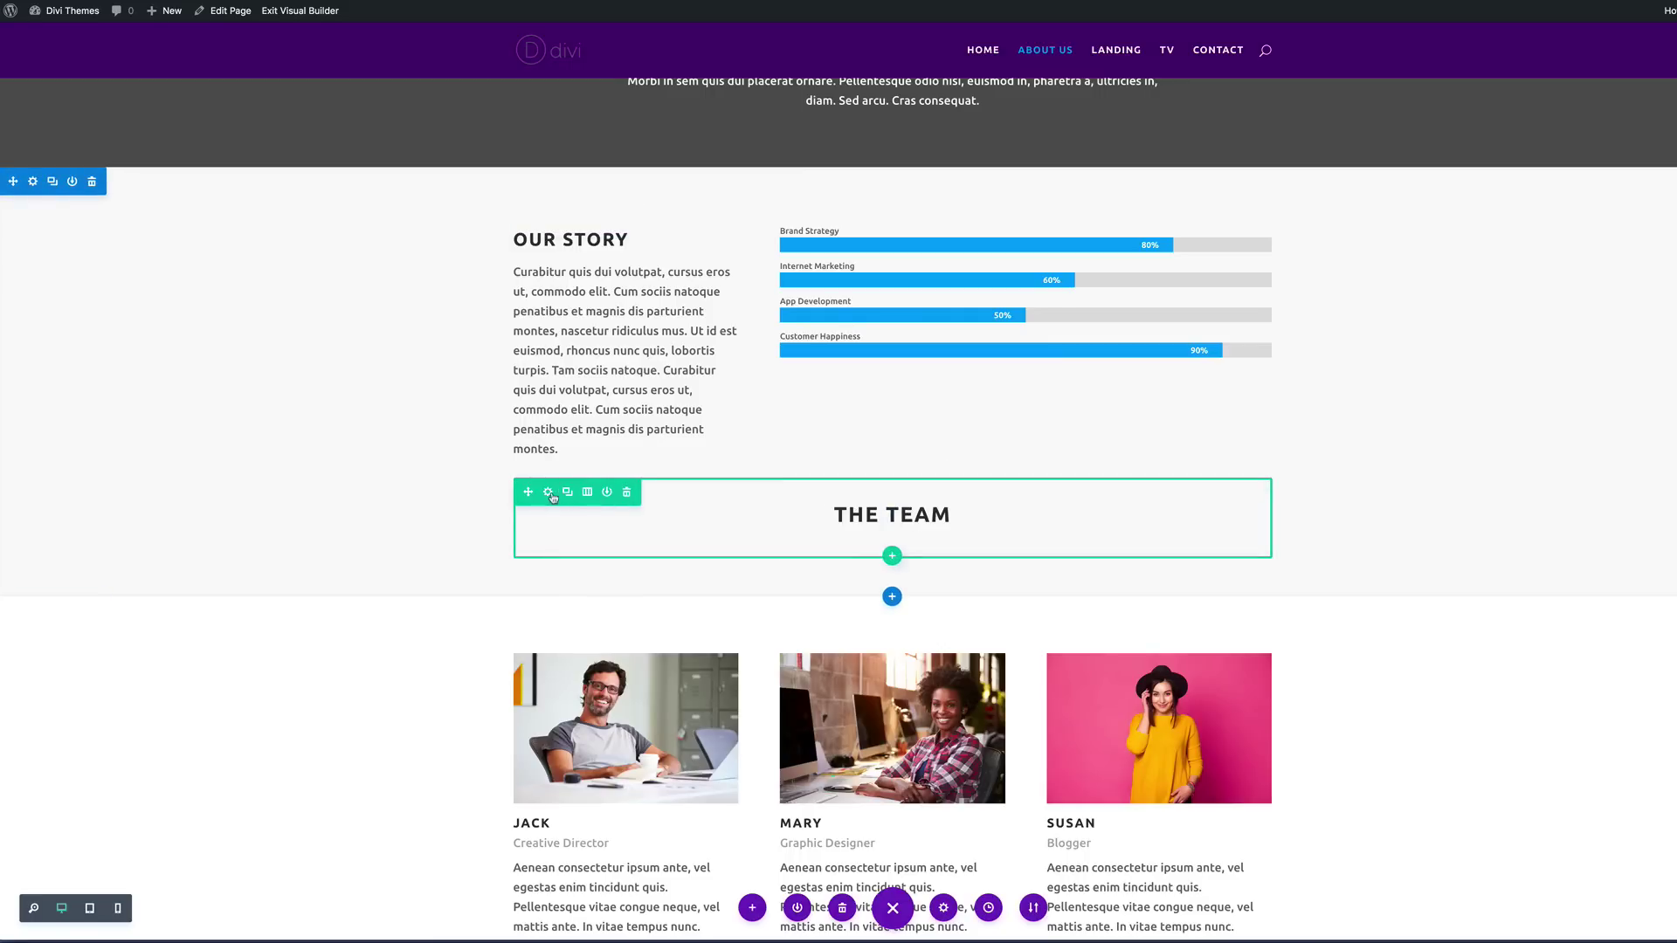
{"action": "left_click_drag", "start_coordinate": [528, 492], "coordinate": [554, 547]}
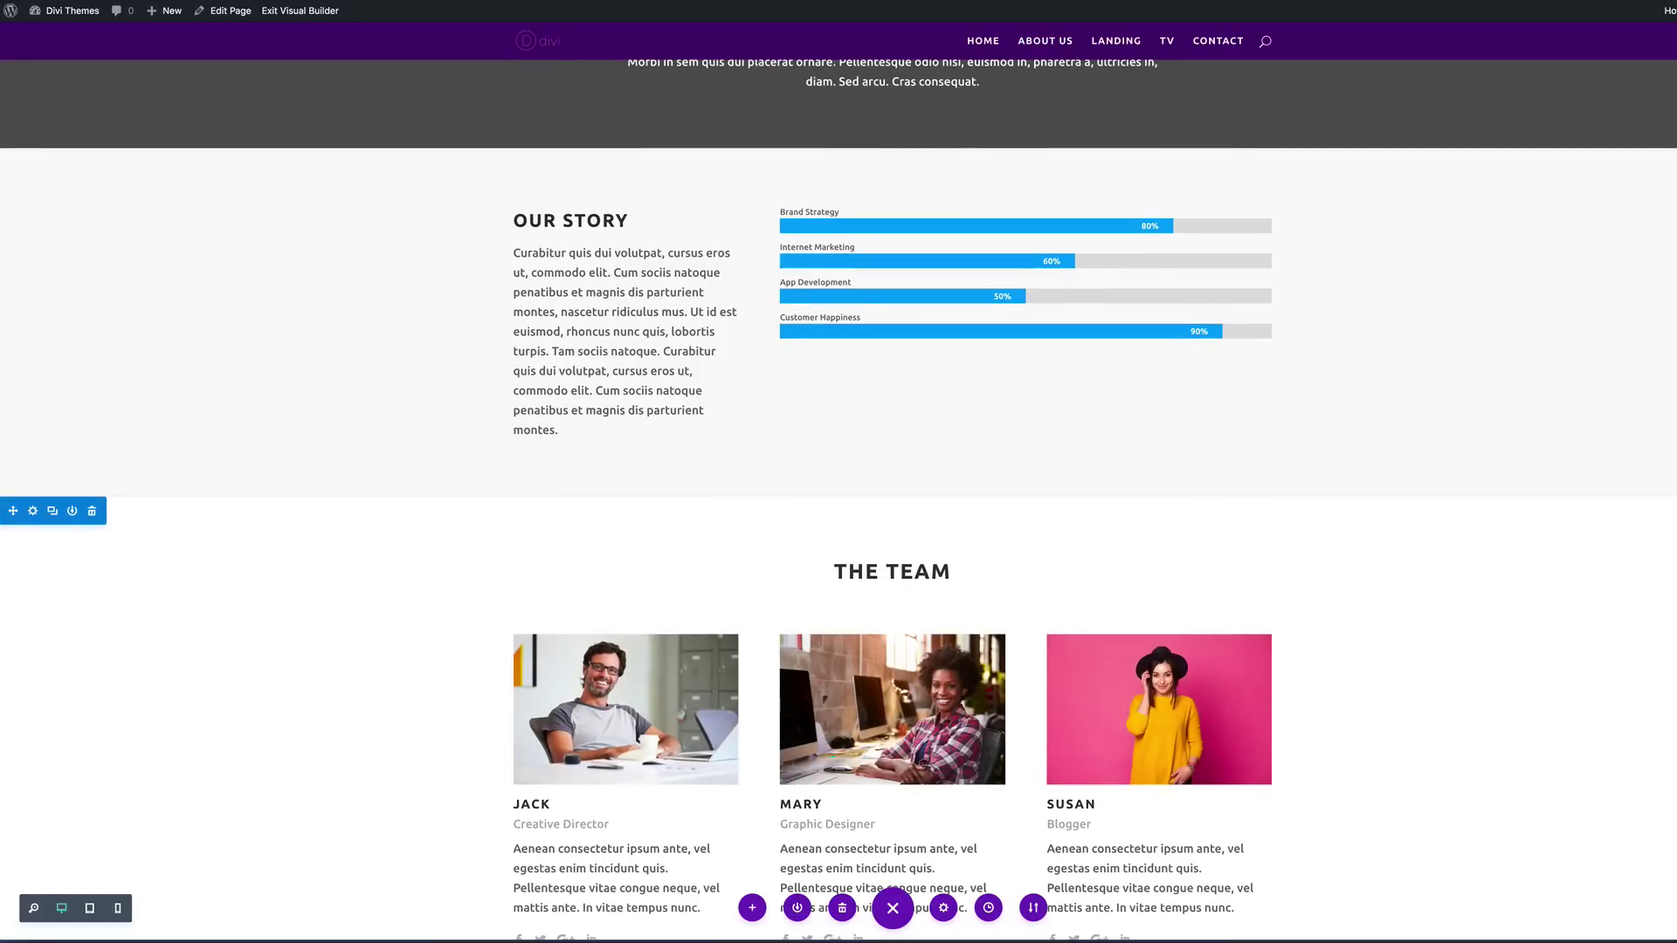
{"action": "scroll", "coordinate": [670, 494], "scroll_direction": "up", "scroll_amount": 2}
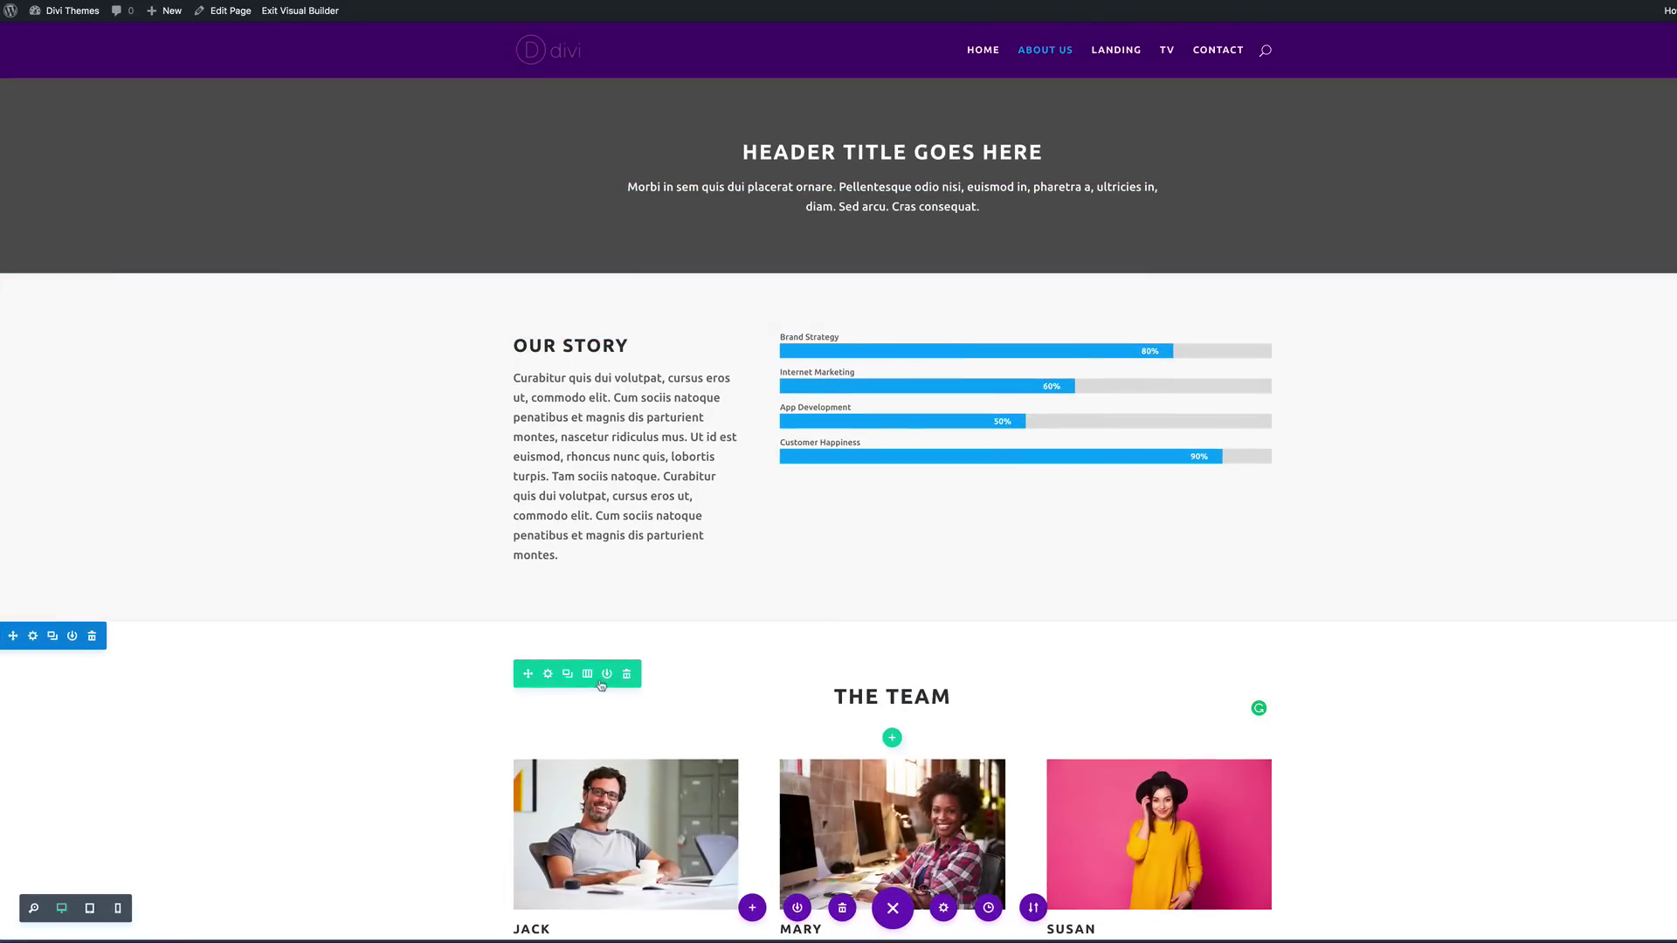
Step: Duplicate THE TEAM heading row and place the copy above Our Story
{"action": "left_click", "coordinate": [568, 675]}
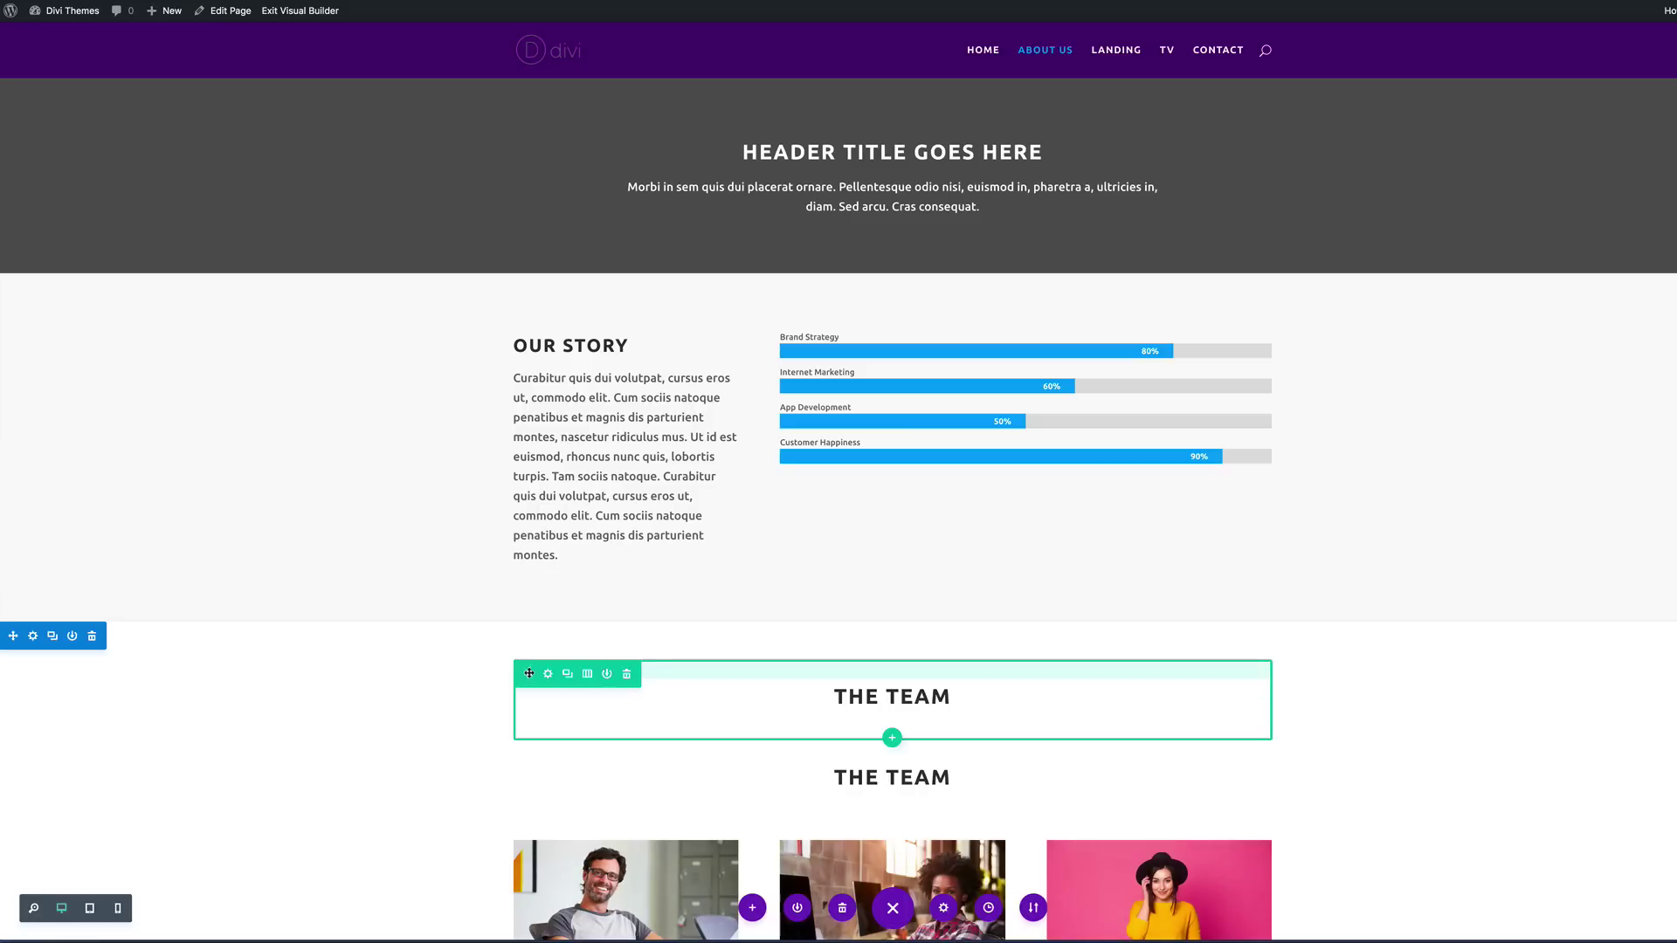
{"action": "left_click_drag", "start_coordinate": [528, 674], "coordinate": [572, 526]}
{"action": "left_click_drag", "start_coordinate": [627, 330], "coordinate": [626, 316]}
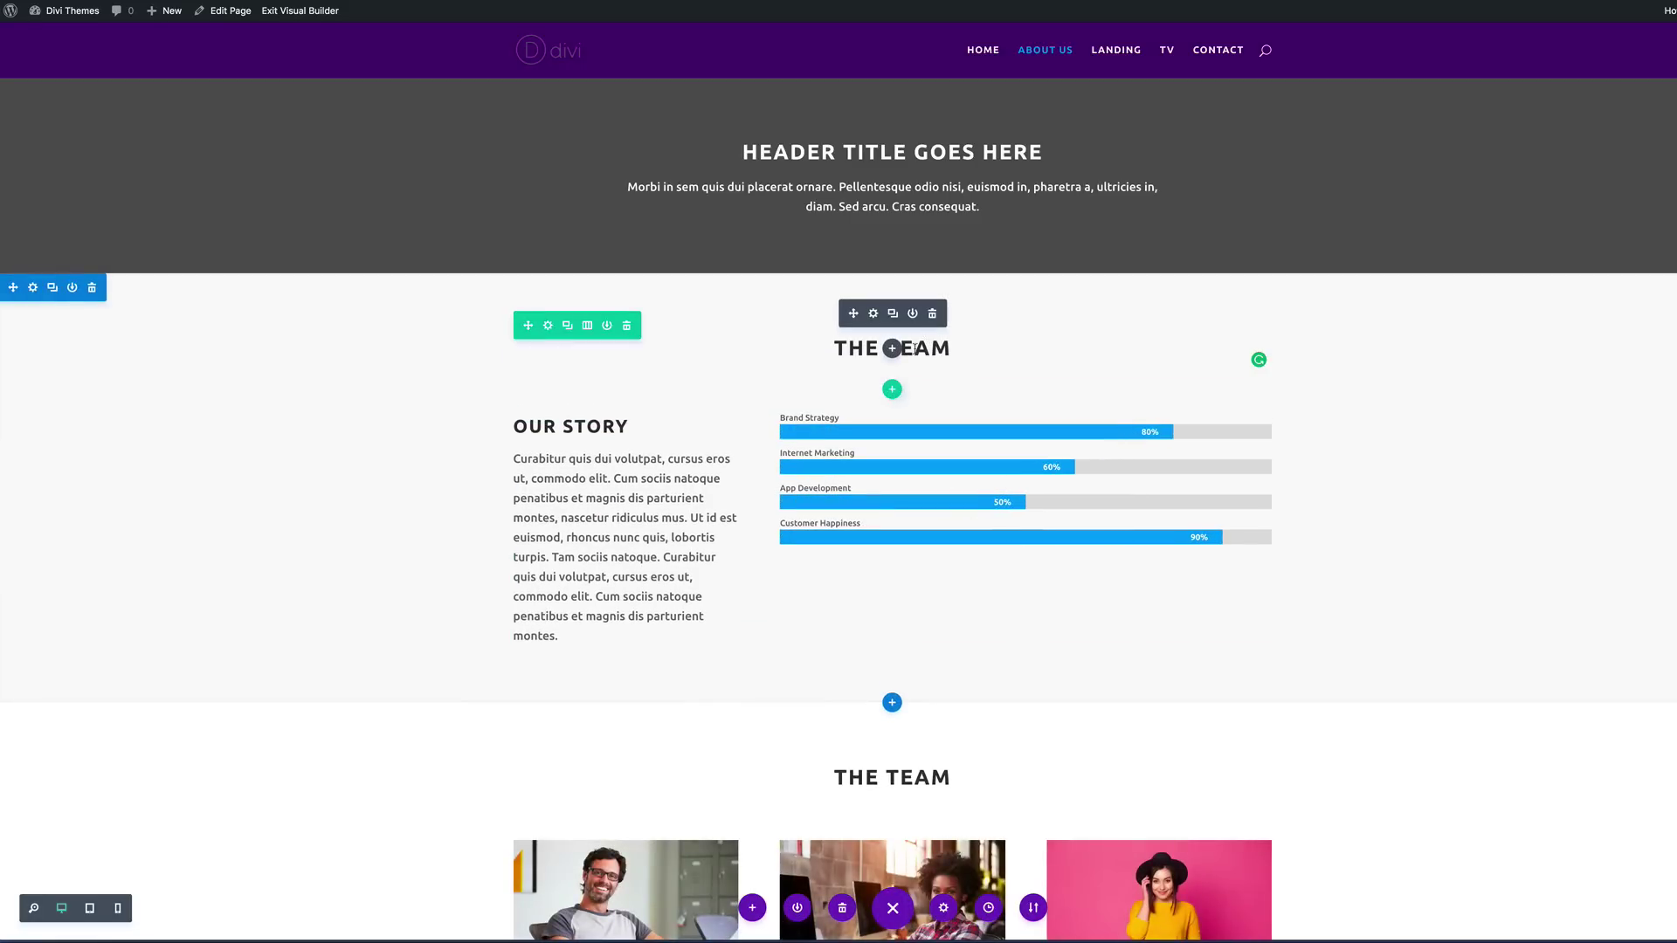
{"action": "left_click", "coordinate": [913, 347]}
Step: Replace the copied heading's text above Our Story with 'WHERE WE BEGAN'
{"action": "left_click_drag", "start_coordinate": [832, 347], "coordinate": [951, 347]}
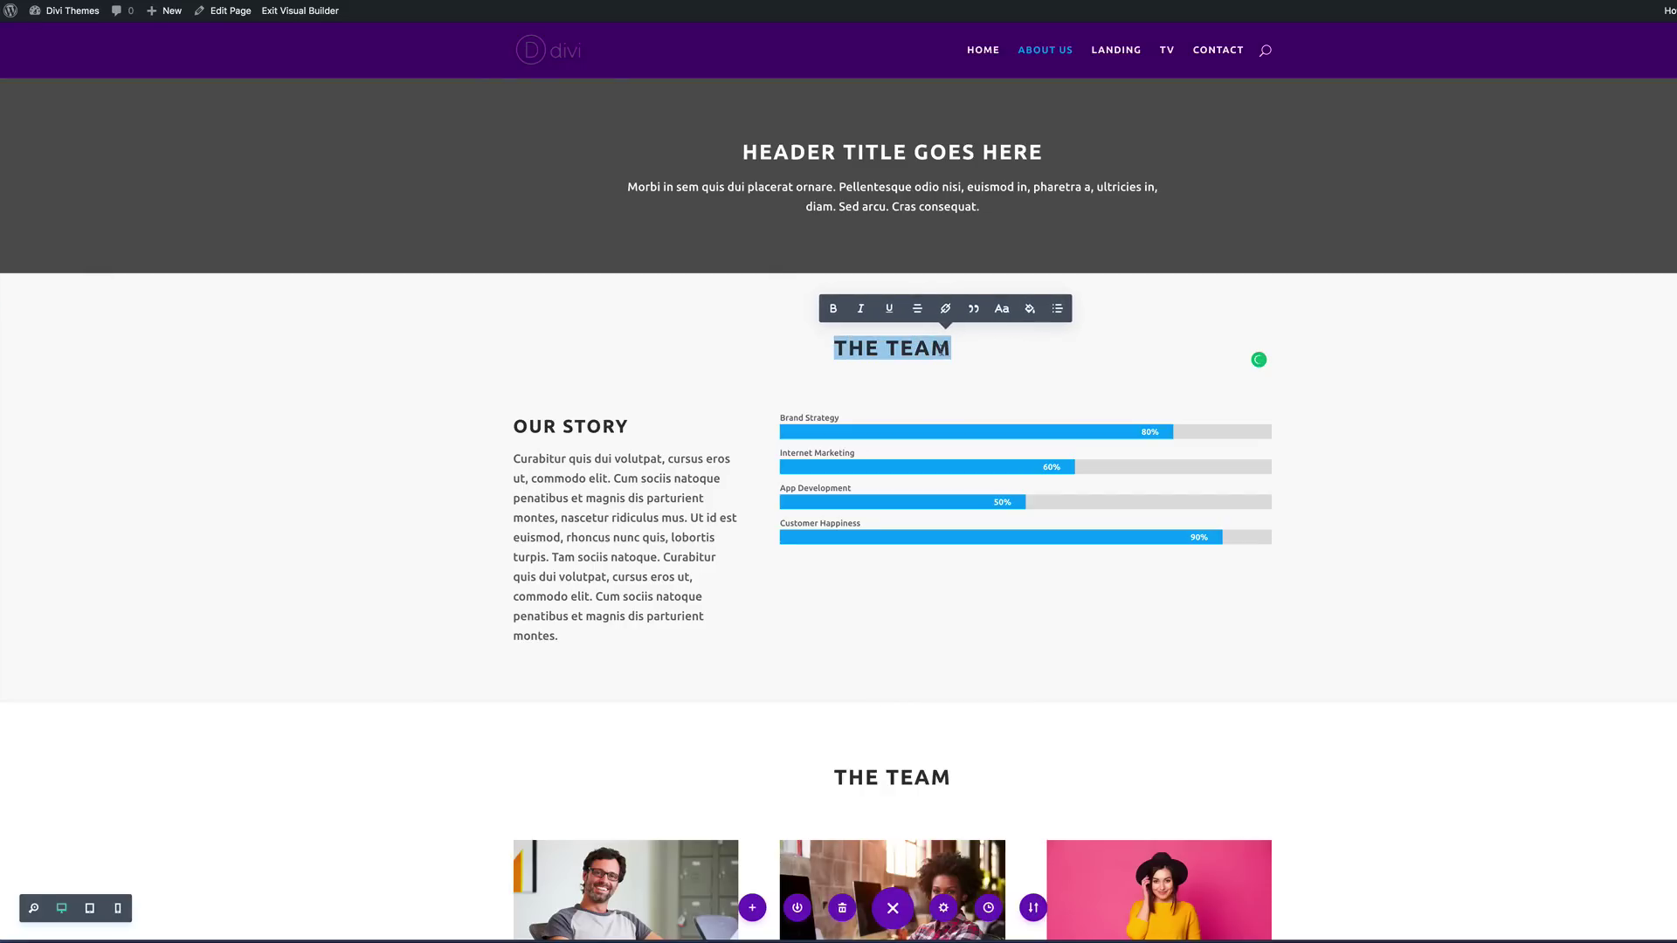
{"action": "type", "text": "WH"}
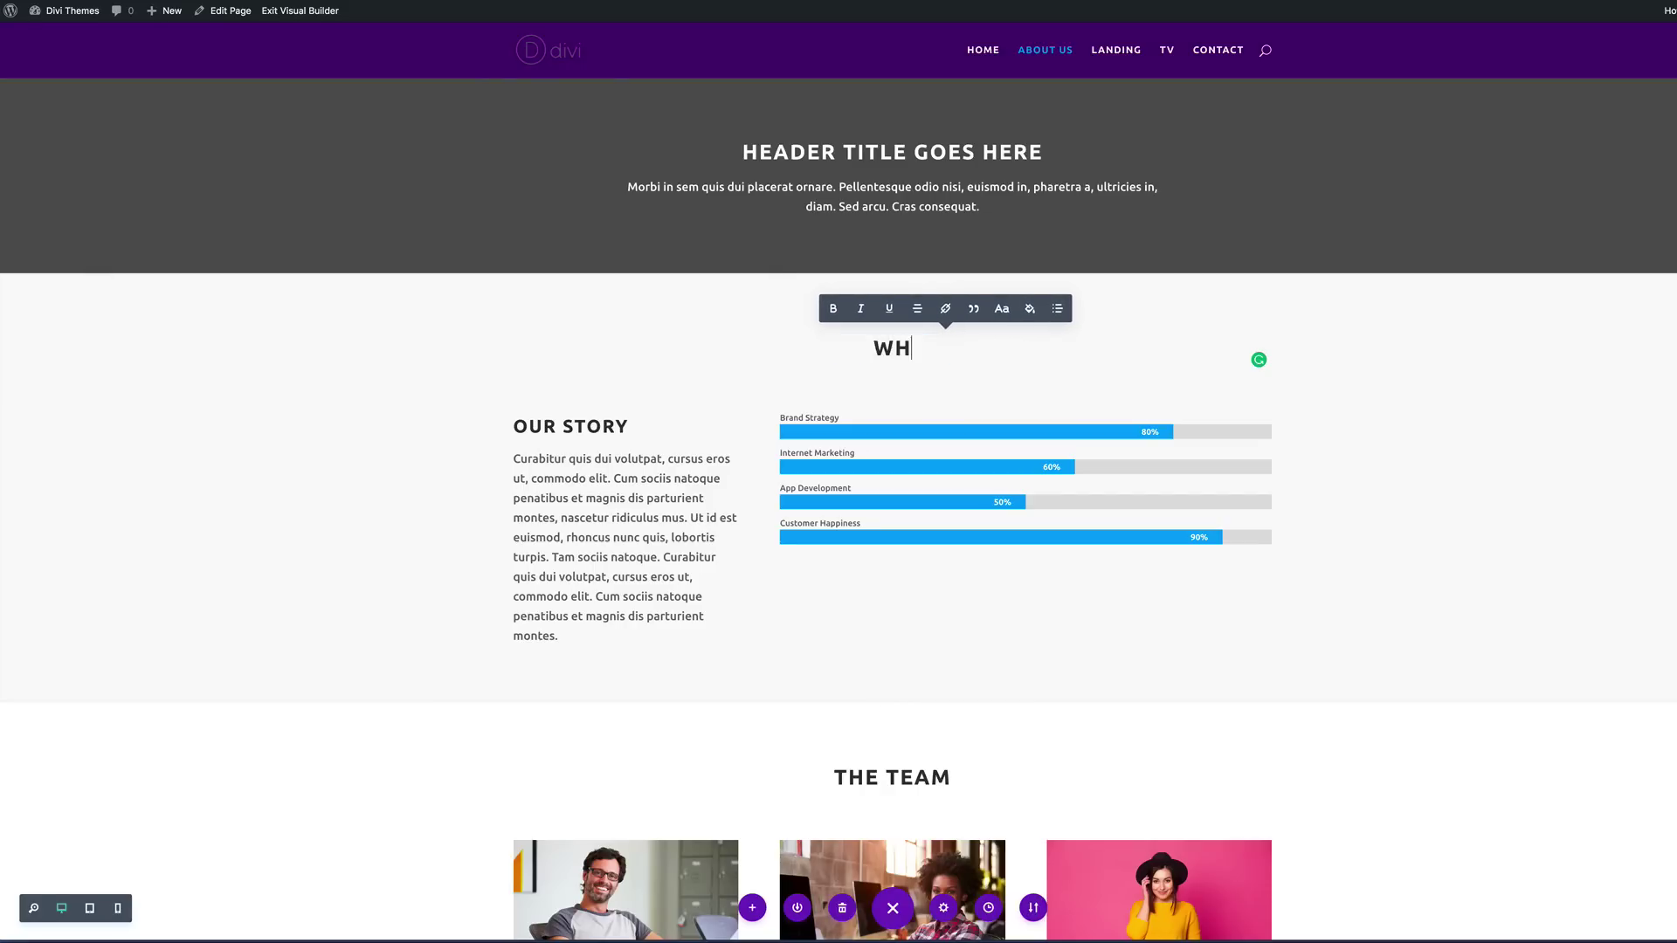
{"action": "type", "text": "ERE WE BEGAN"}
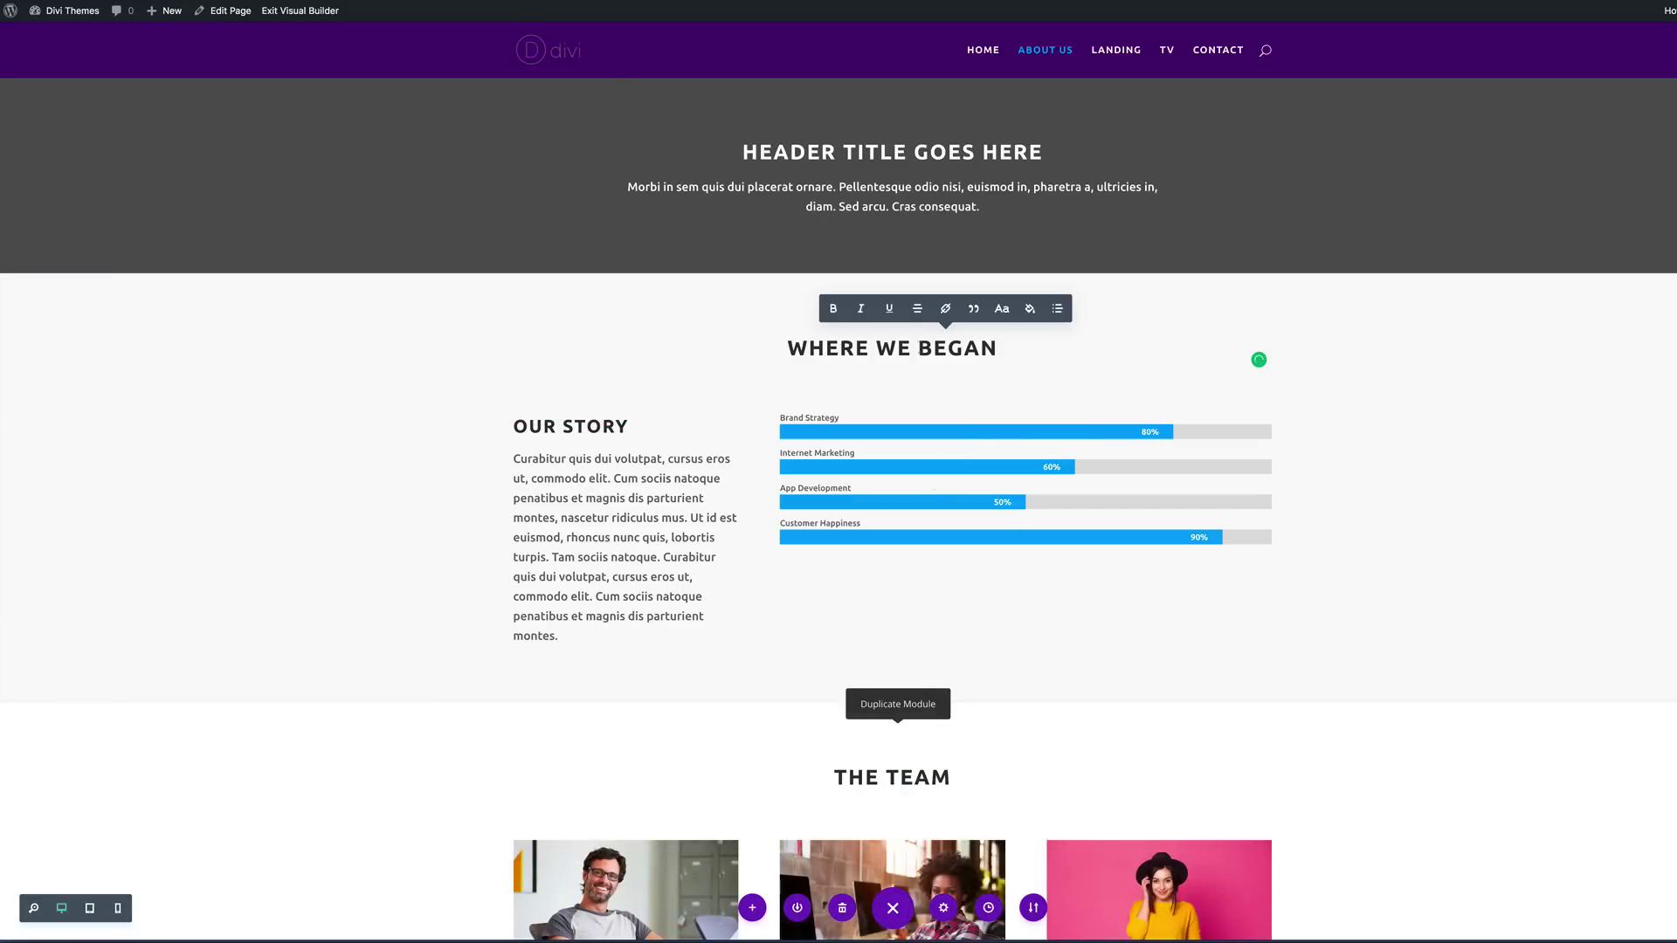
{"action": "left_click_drag", "start_coordinate": [996, 347], "coordinate": [788, 340]}
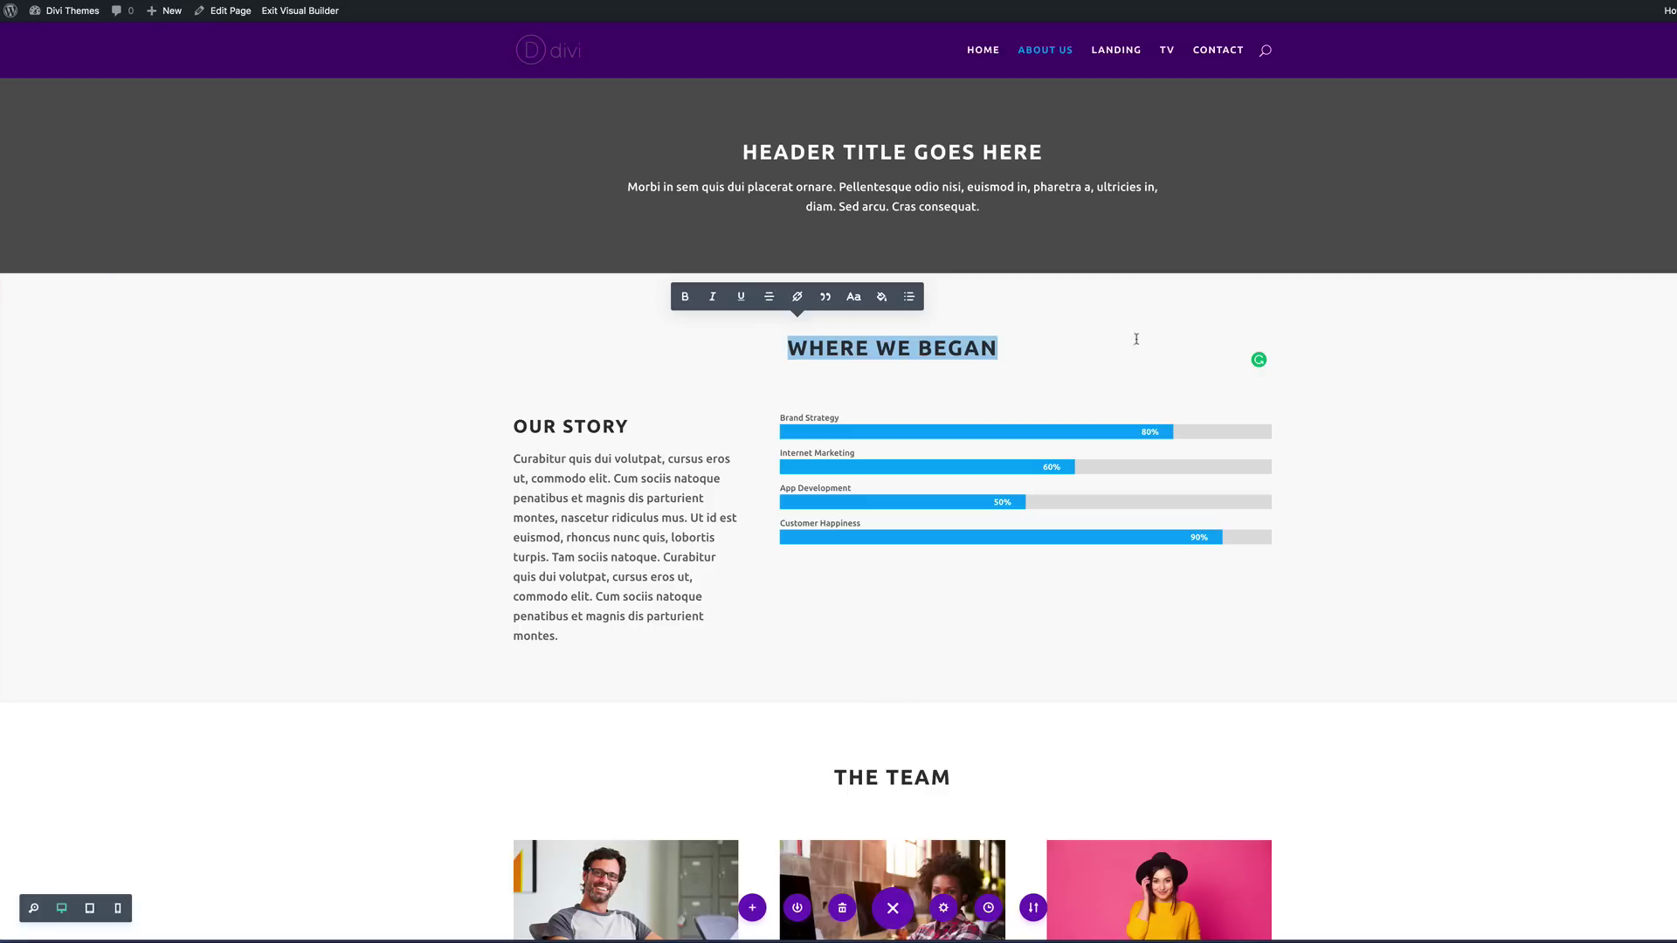
Step: Move The Team section above the Where We Began section
{"action": "scroll", "coordinate": [1407, 486], "scroll_direction": "down", "scroll_amount": 2}
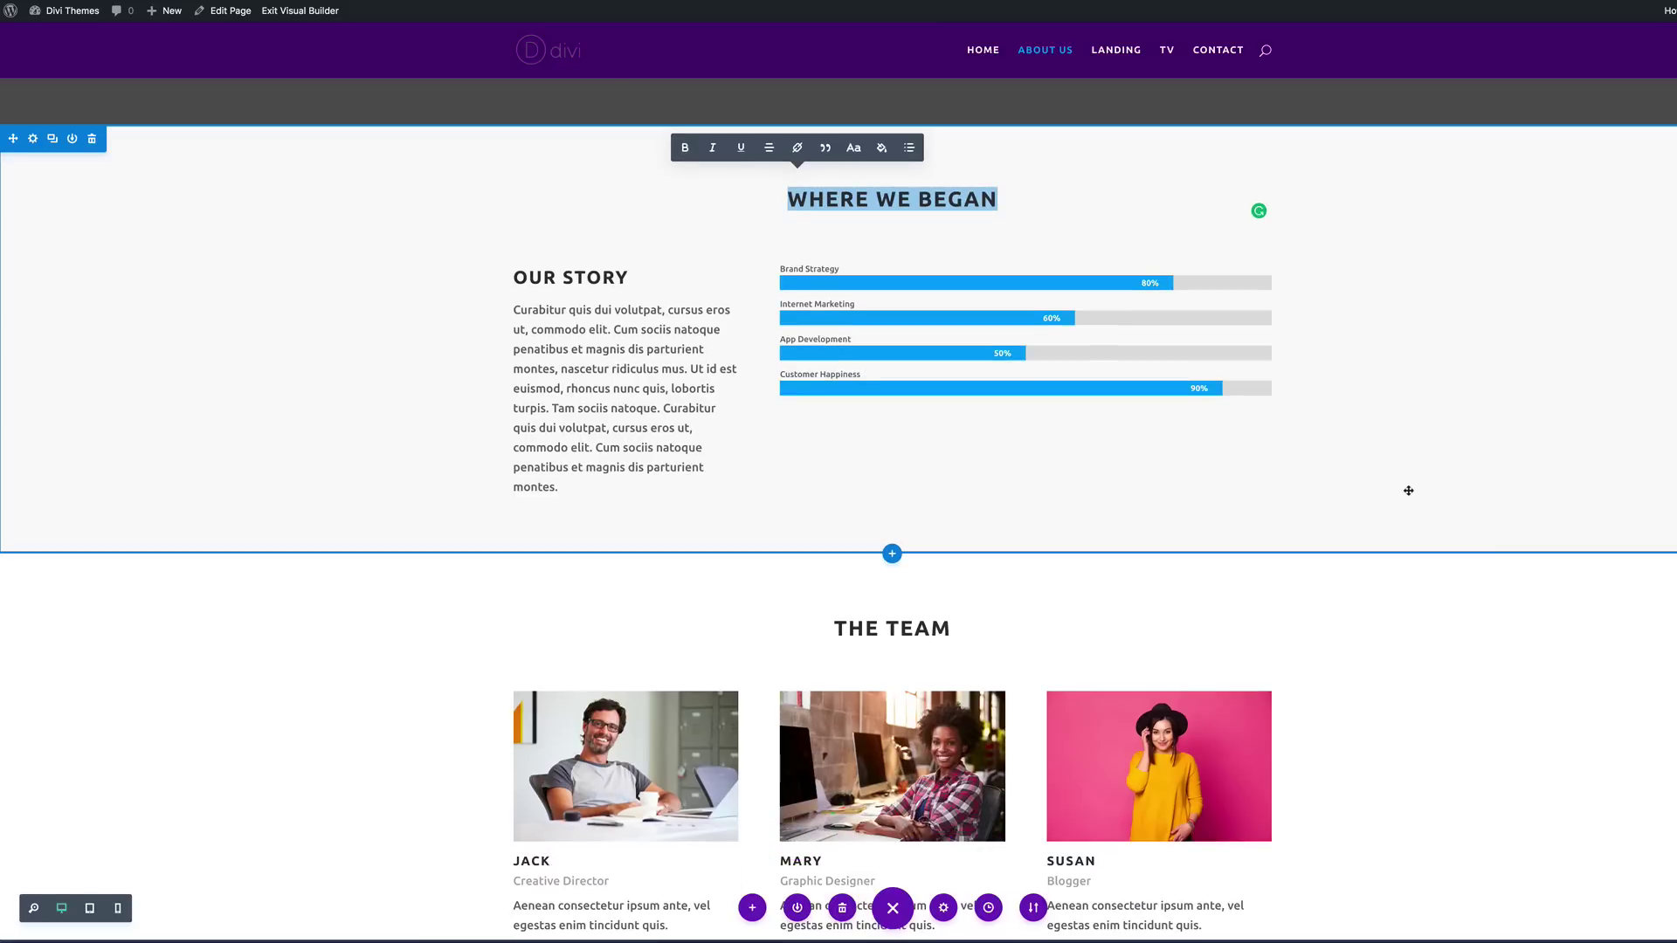
{"action": "scroll", "coordinate": [1408, 491], "scroll_direction": "down", "scroll_amount": 3}
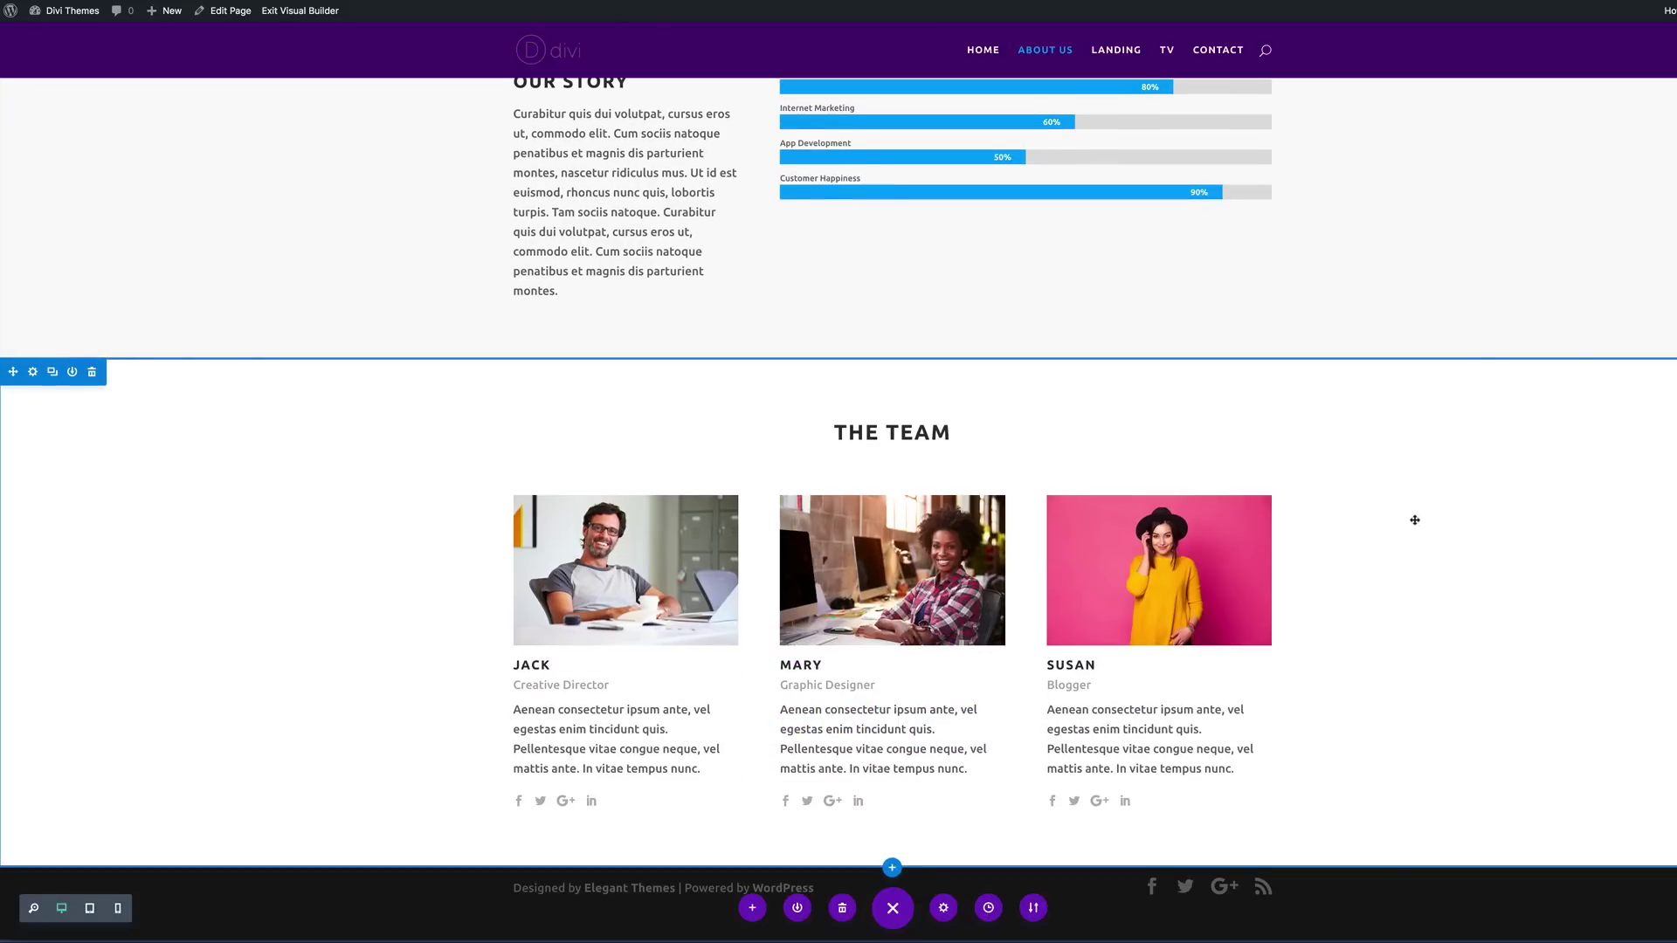
{"action": "scroll", "coordinate": [1500, 712], "scroll_direction": "up", "scroll_amount": 5}
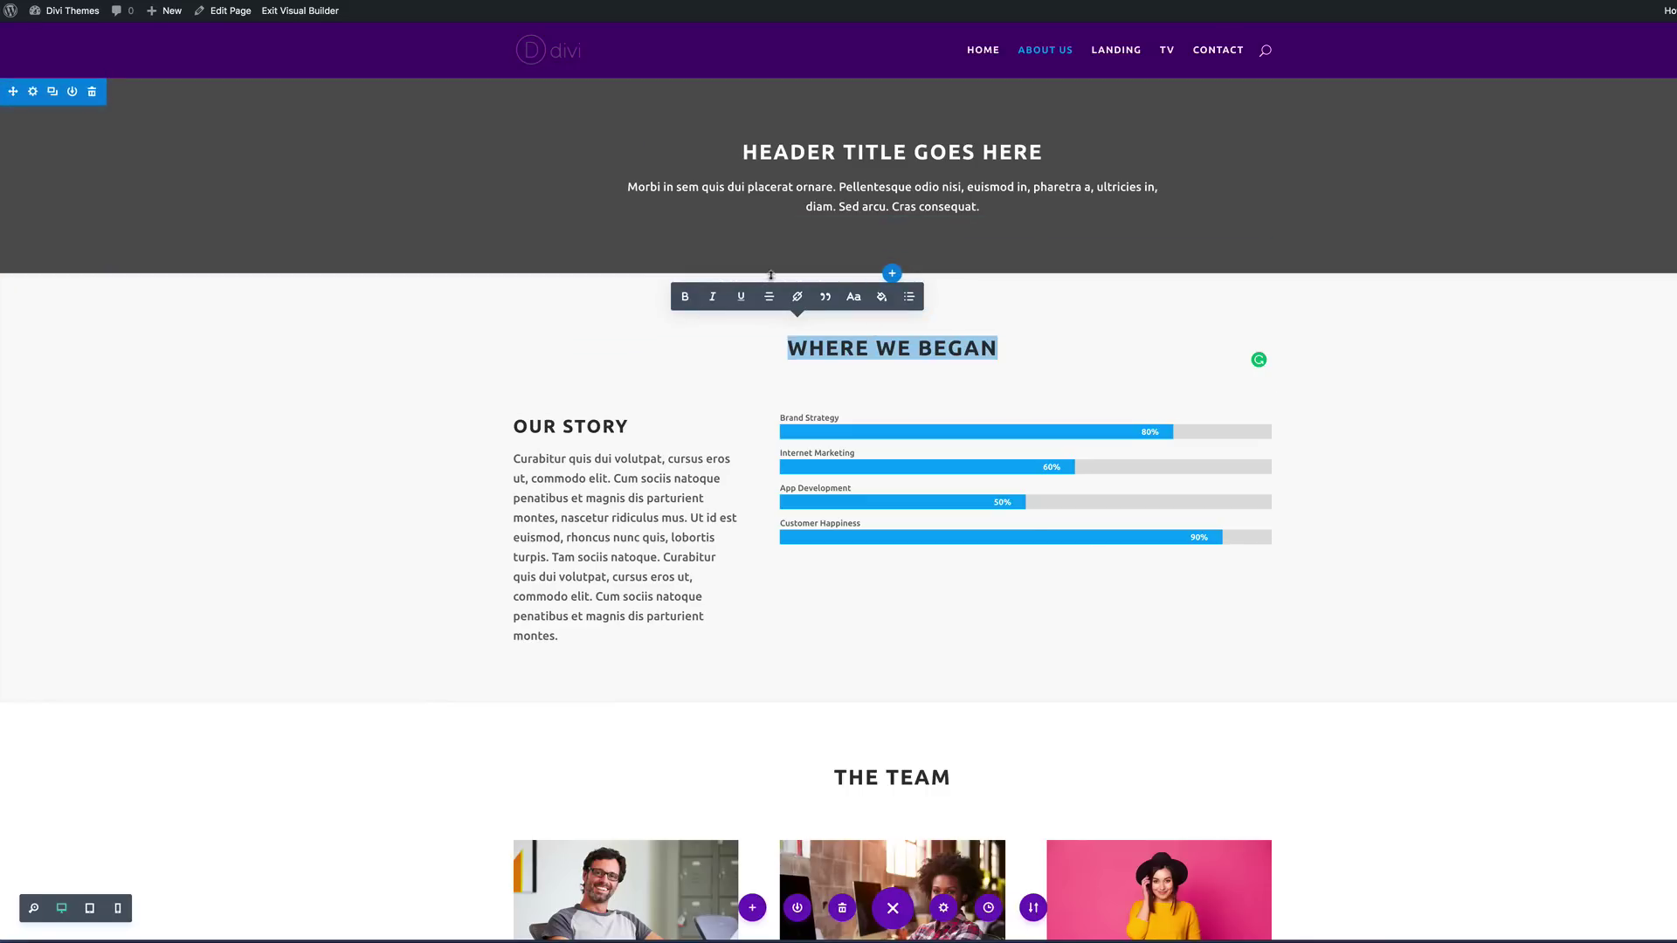
{"action": "scroll", "coordinate": [1300, 526], "scroll_direction": "down", "scroll_amount": 2}
{"action": "scroll", "coordinate": [1303, 491], "scroll_direction": "down", "scroll_amount": 4}
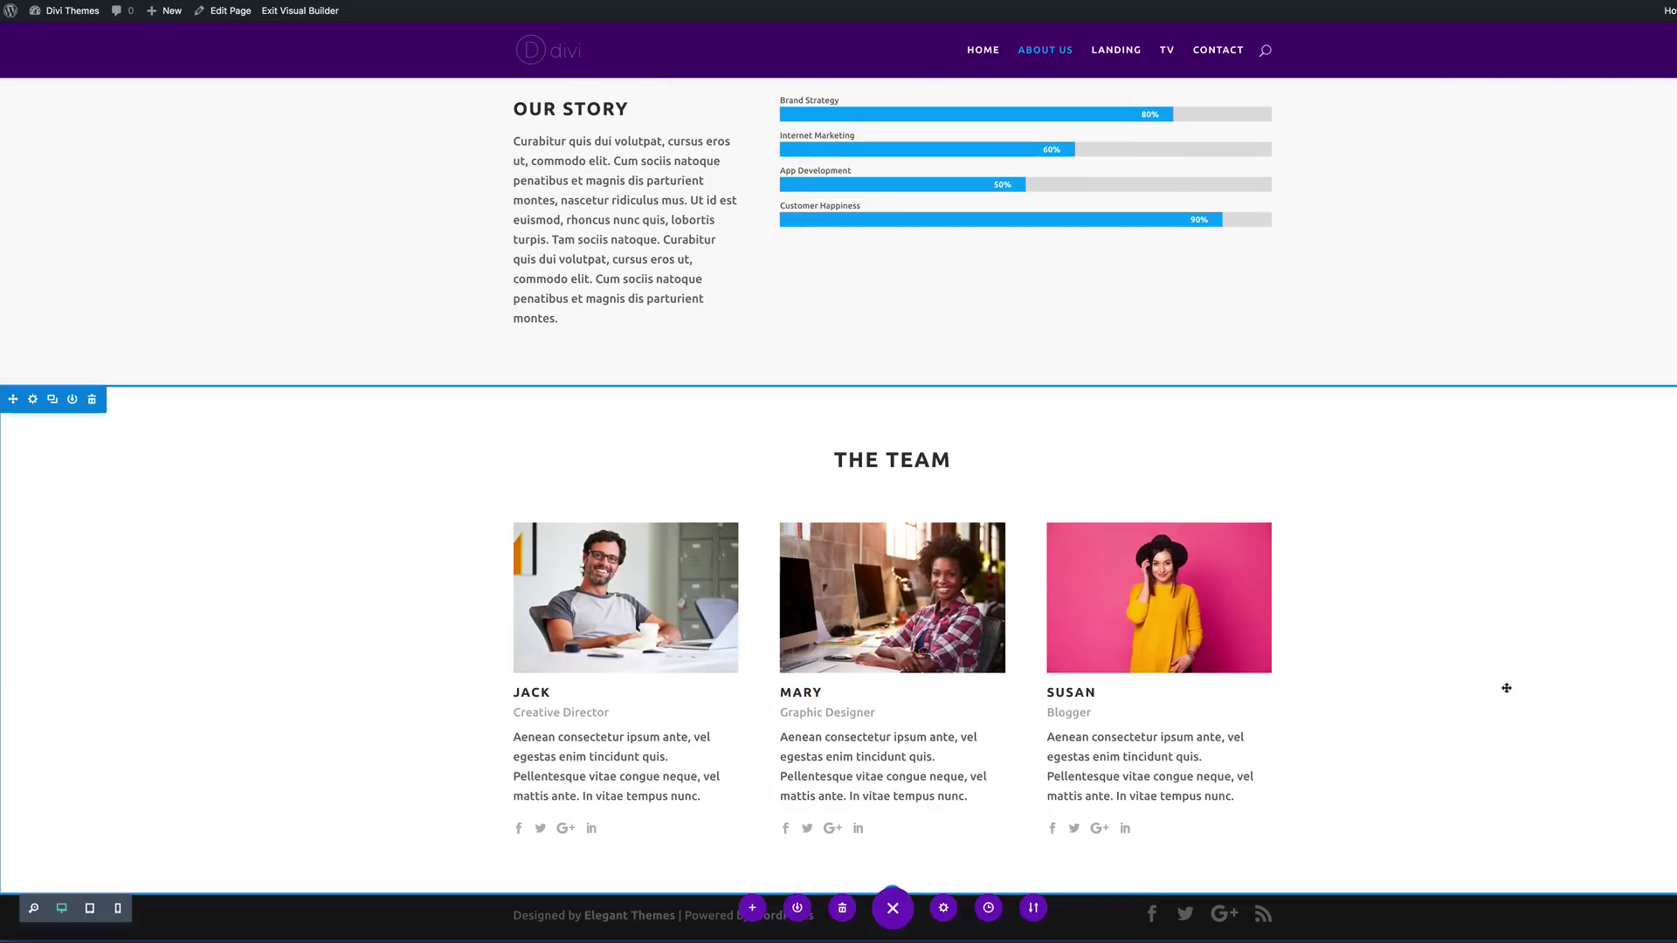
{"action": "scroll", "coordinate": [1509, 688], "scroll_direction": "up", "scroll_amount": 4}
{"action": "scroll", "coordinate": [206, 662], "scroll_direction": "up", "scroll_amount": 2}
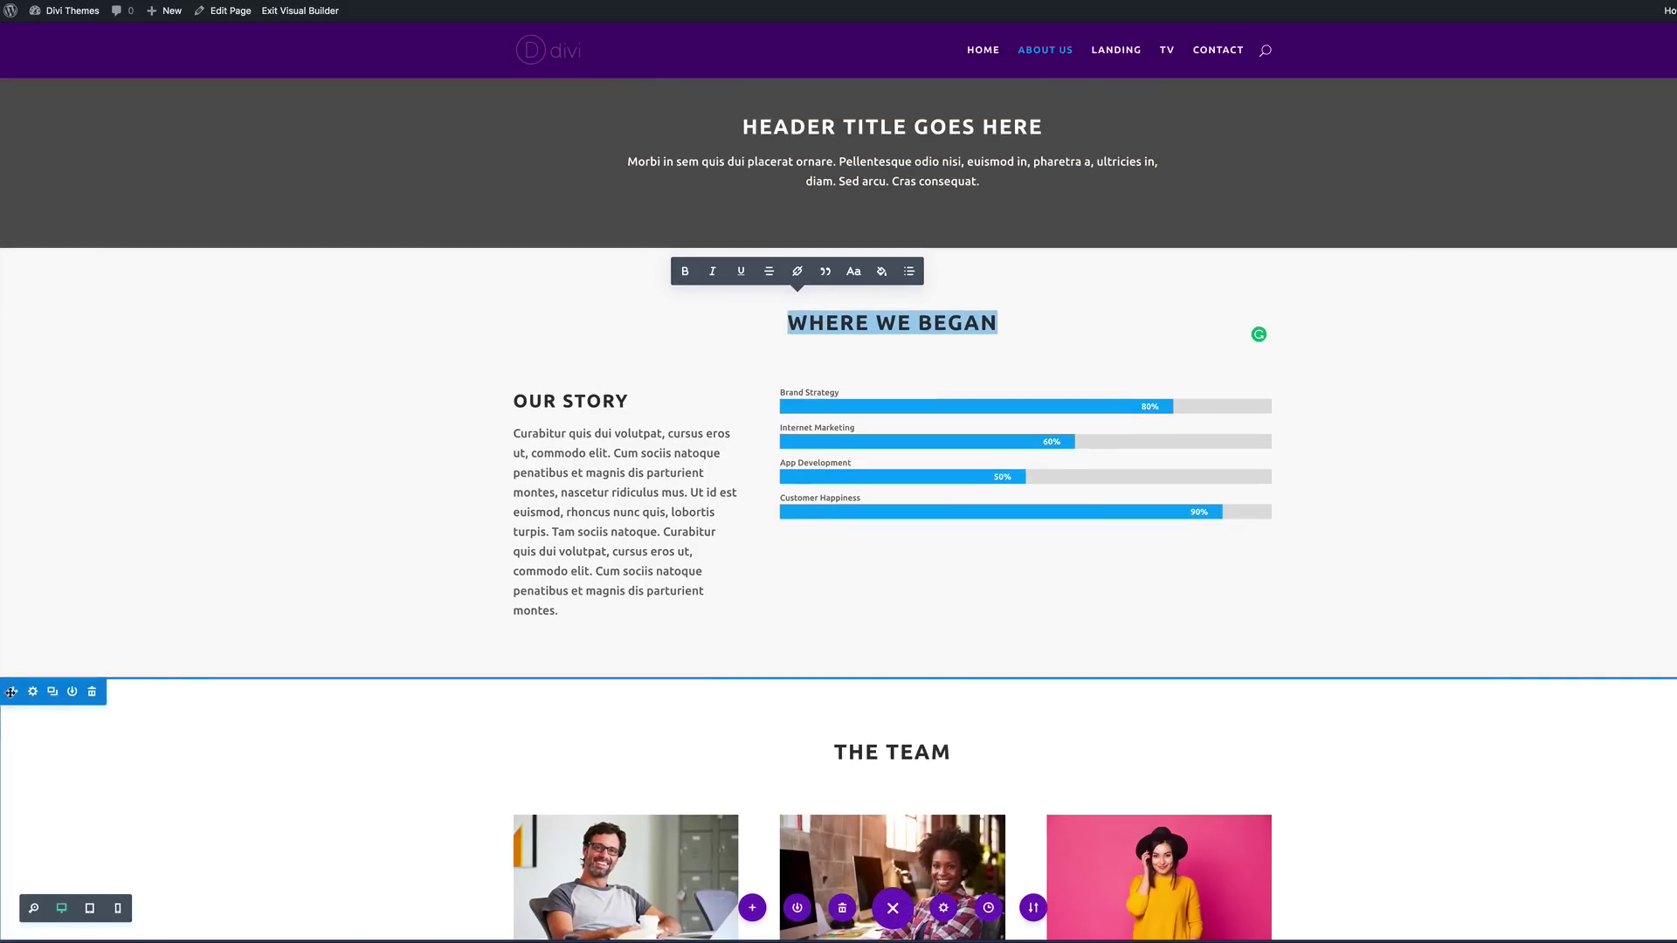
{"action": "left_click_drag", "start_coordinate": [13, 692], "coordinate": [69, 283]}
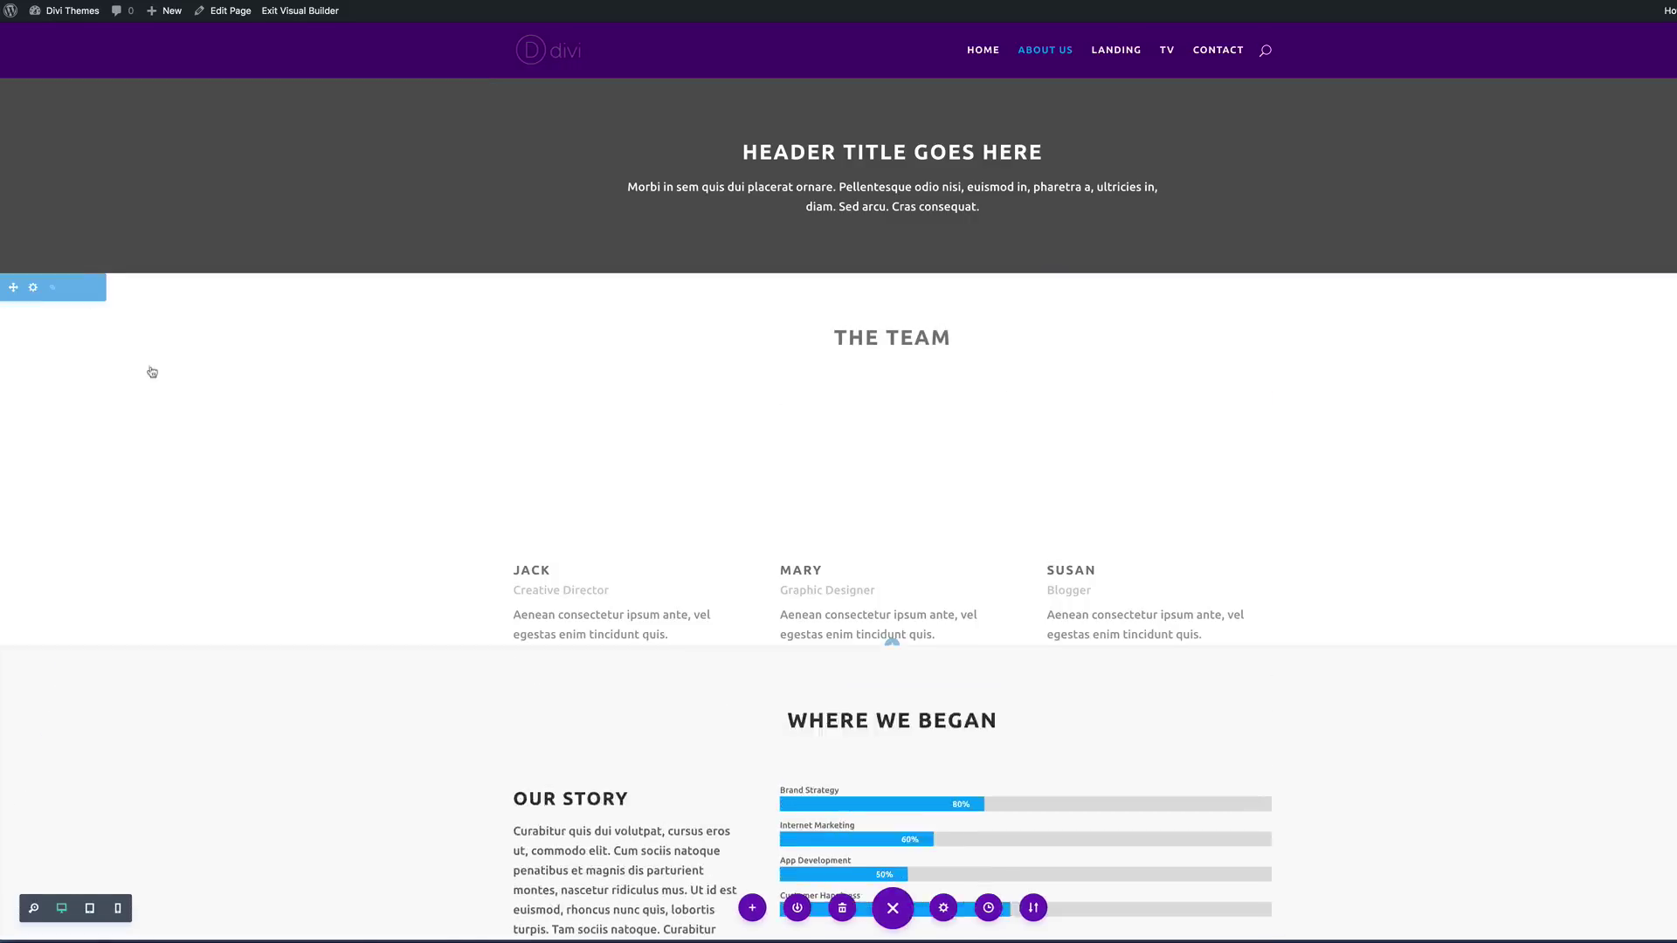
Step: Go to the Landing page from the site menu
{"action": "scroll", "coordinate": [221, 397], "scroll_direction": "down", "scroll_amount": 5}
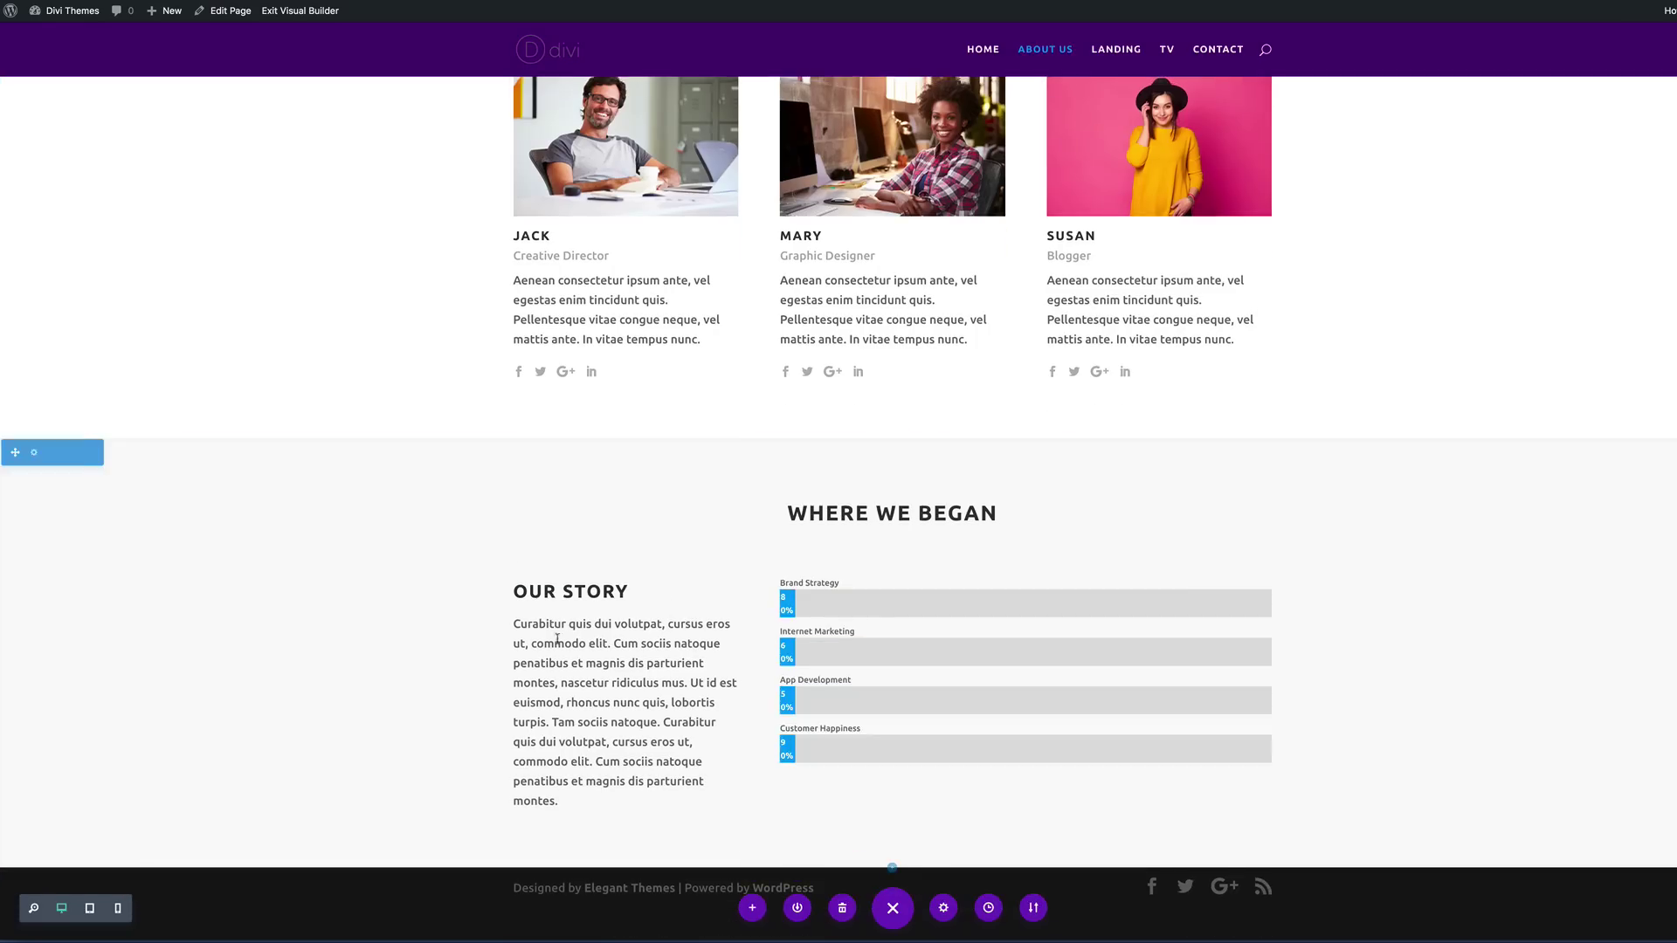
{"action": "scroll", "coordinate": [353, 442], "scroll_direction": "up", "scroll_amount": 5}
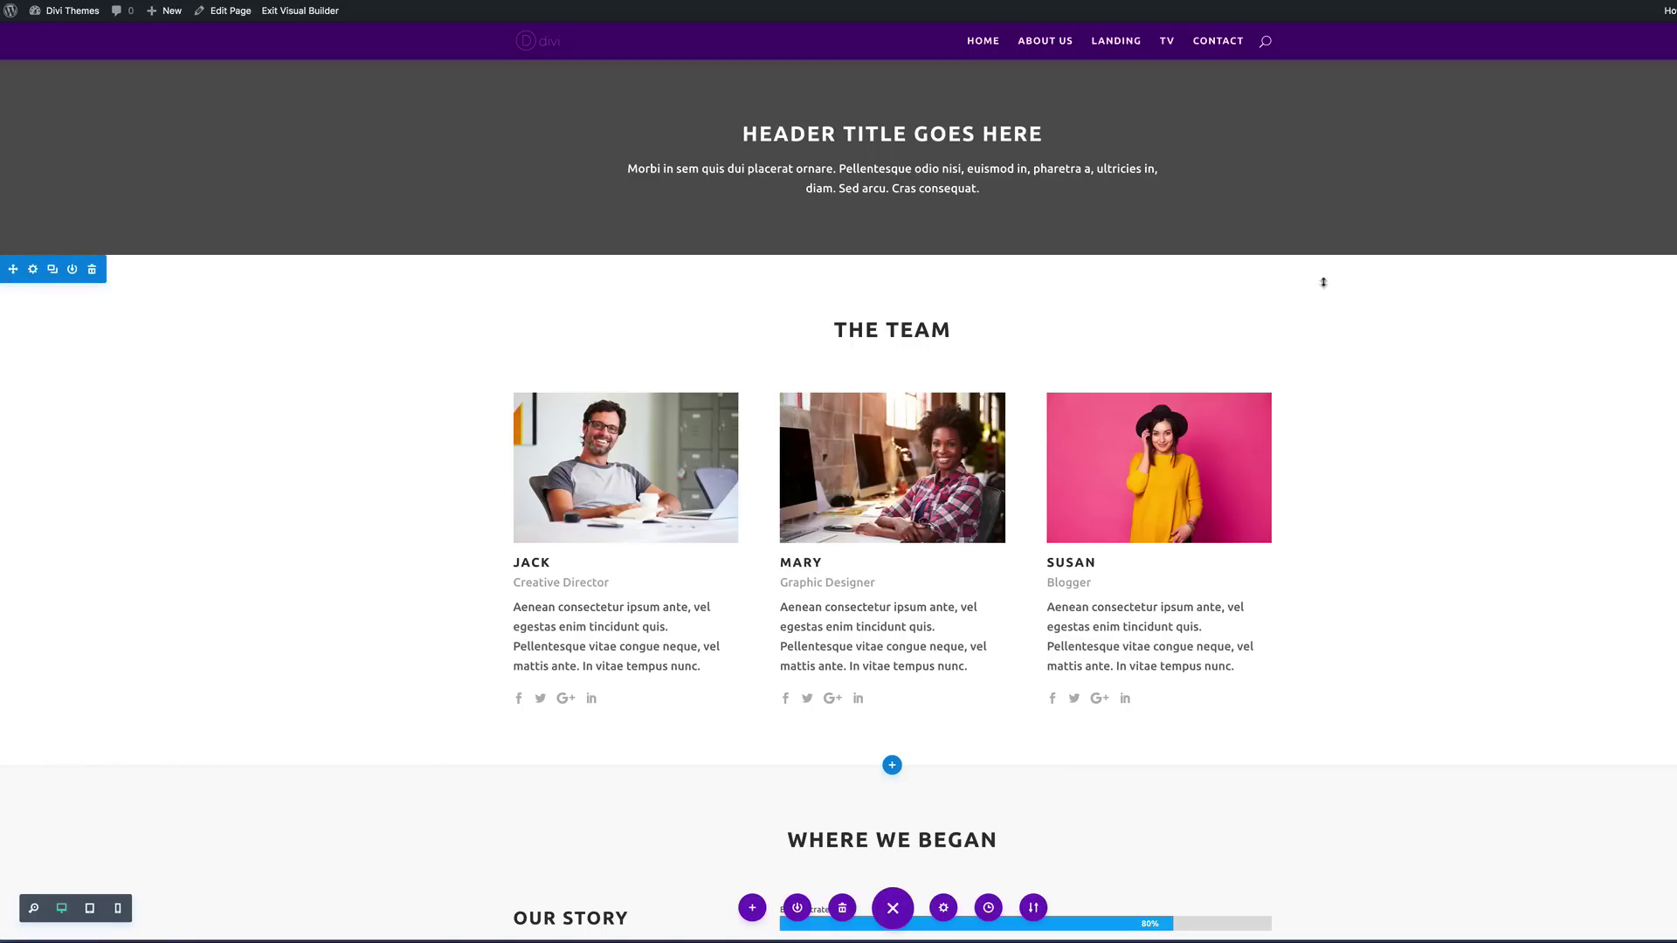
{"action": "left_click", "coordinate": [1118, 42]}
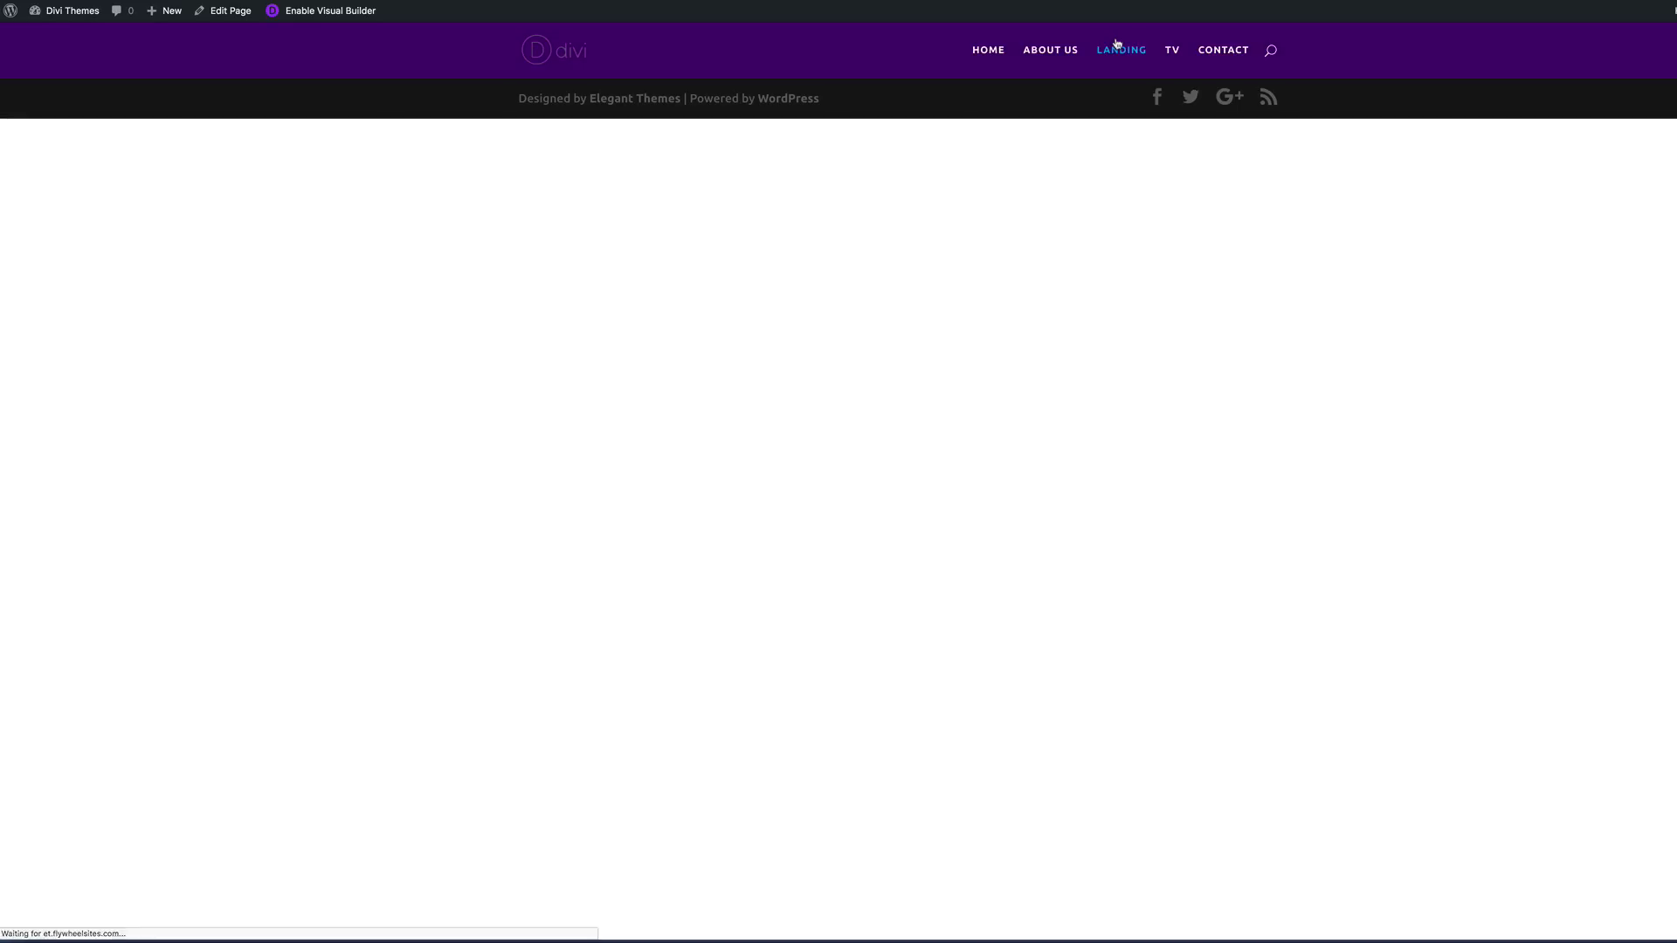
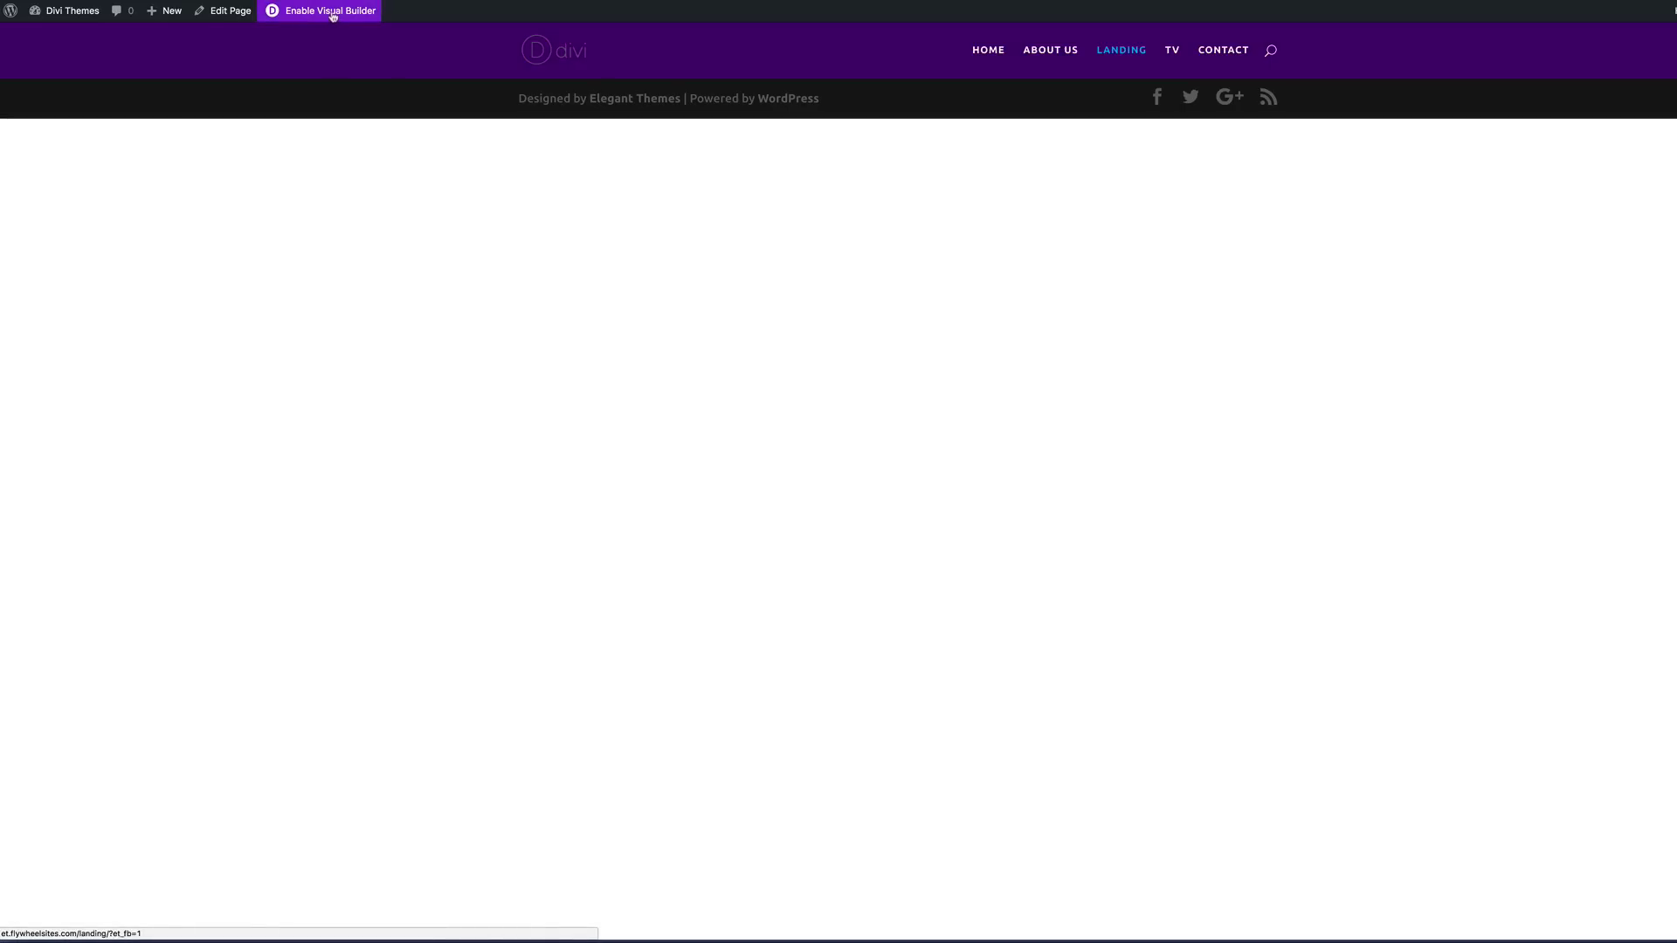
Step: Enable the Visual Builder on the Landing page, browse to Landing Page #1.json via Portability import, then cancel
{"action": "left_click", "coordinate": [333, 16]}
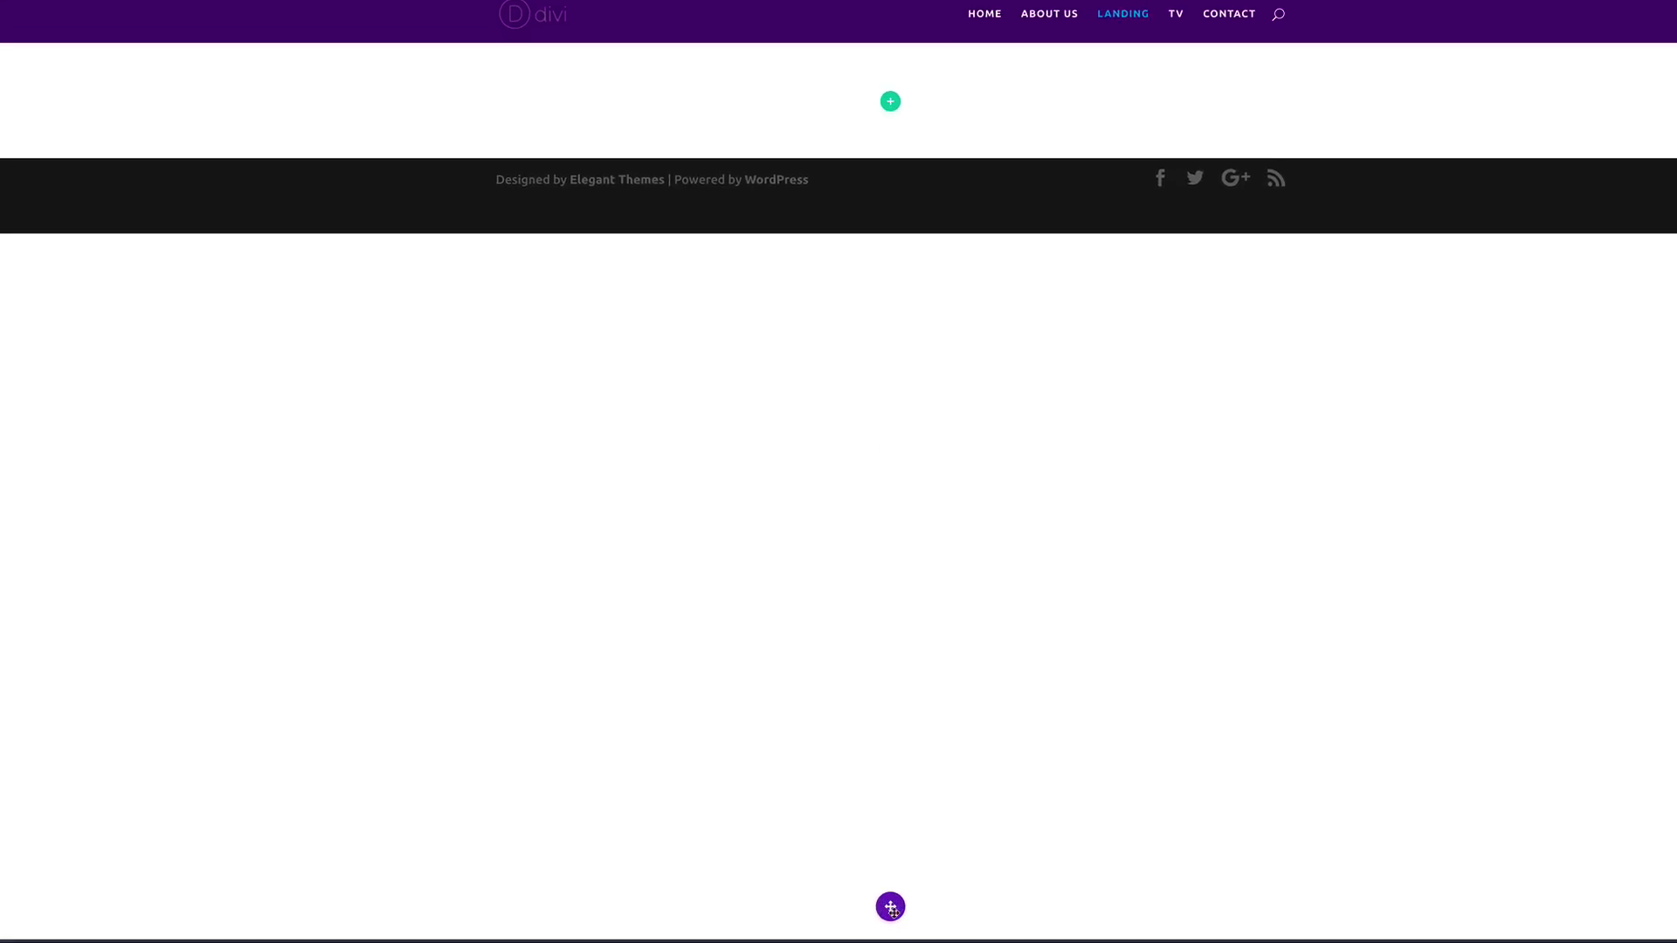
{"action": "left_click", "coordinate": [891, 908]}
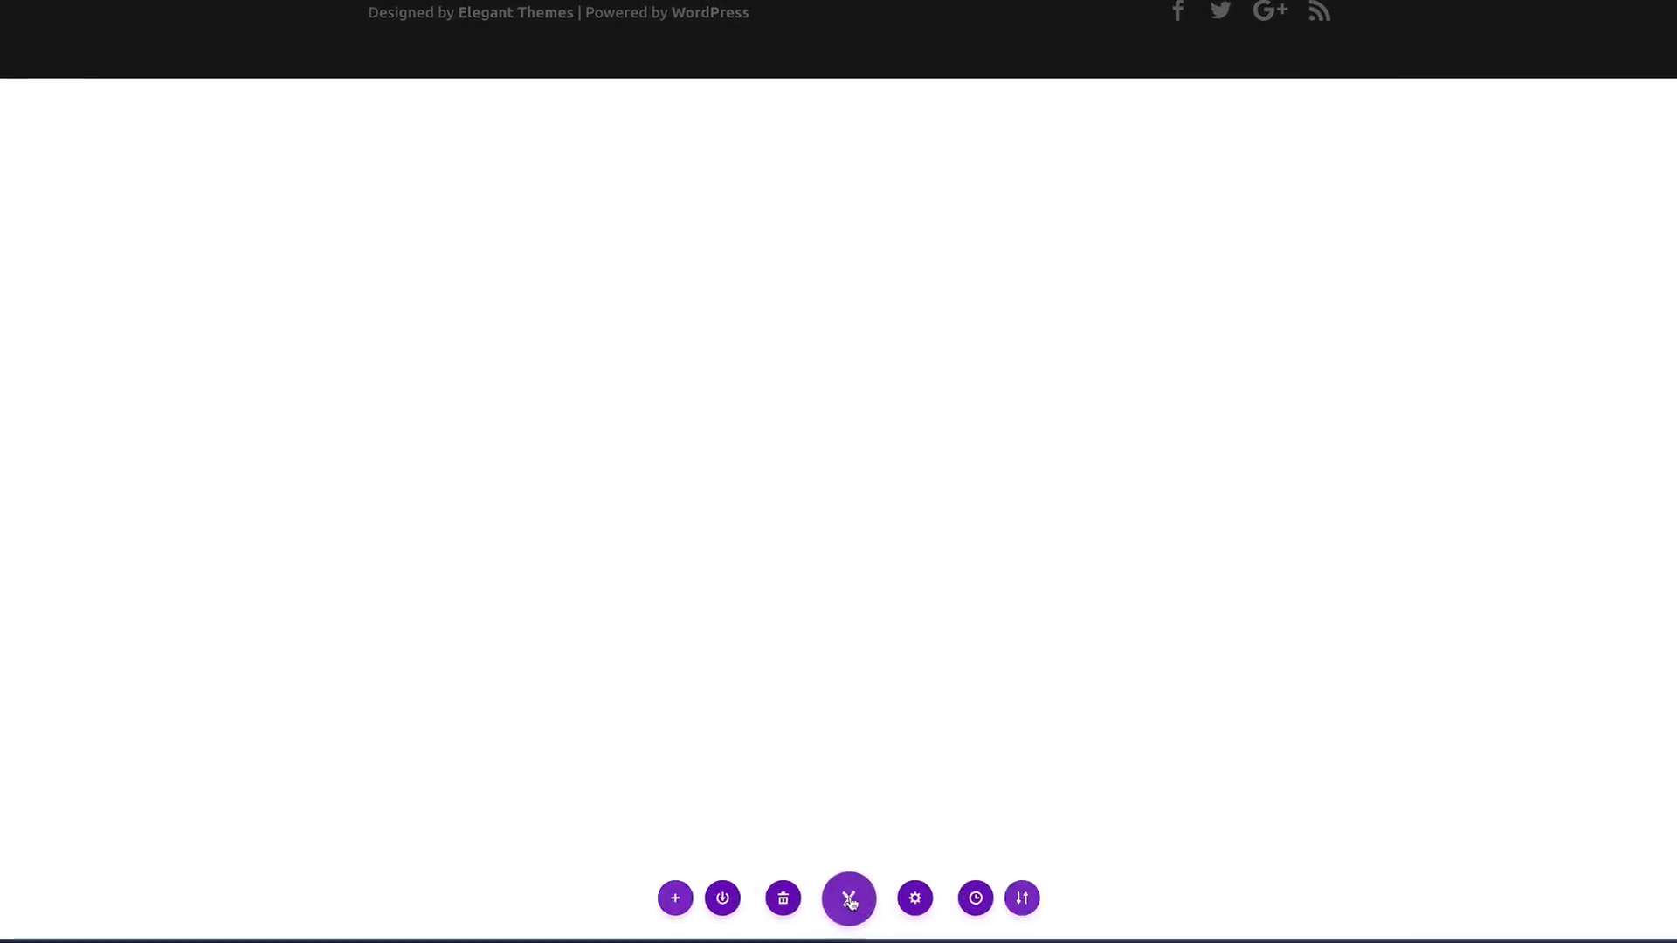
{"action": "left_click", "coordinate": [1023, 899]}
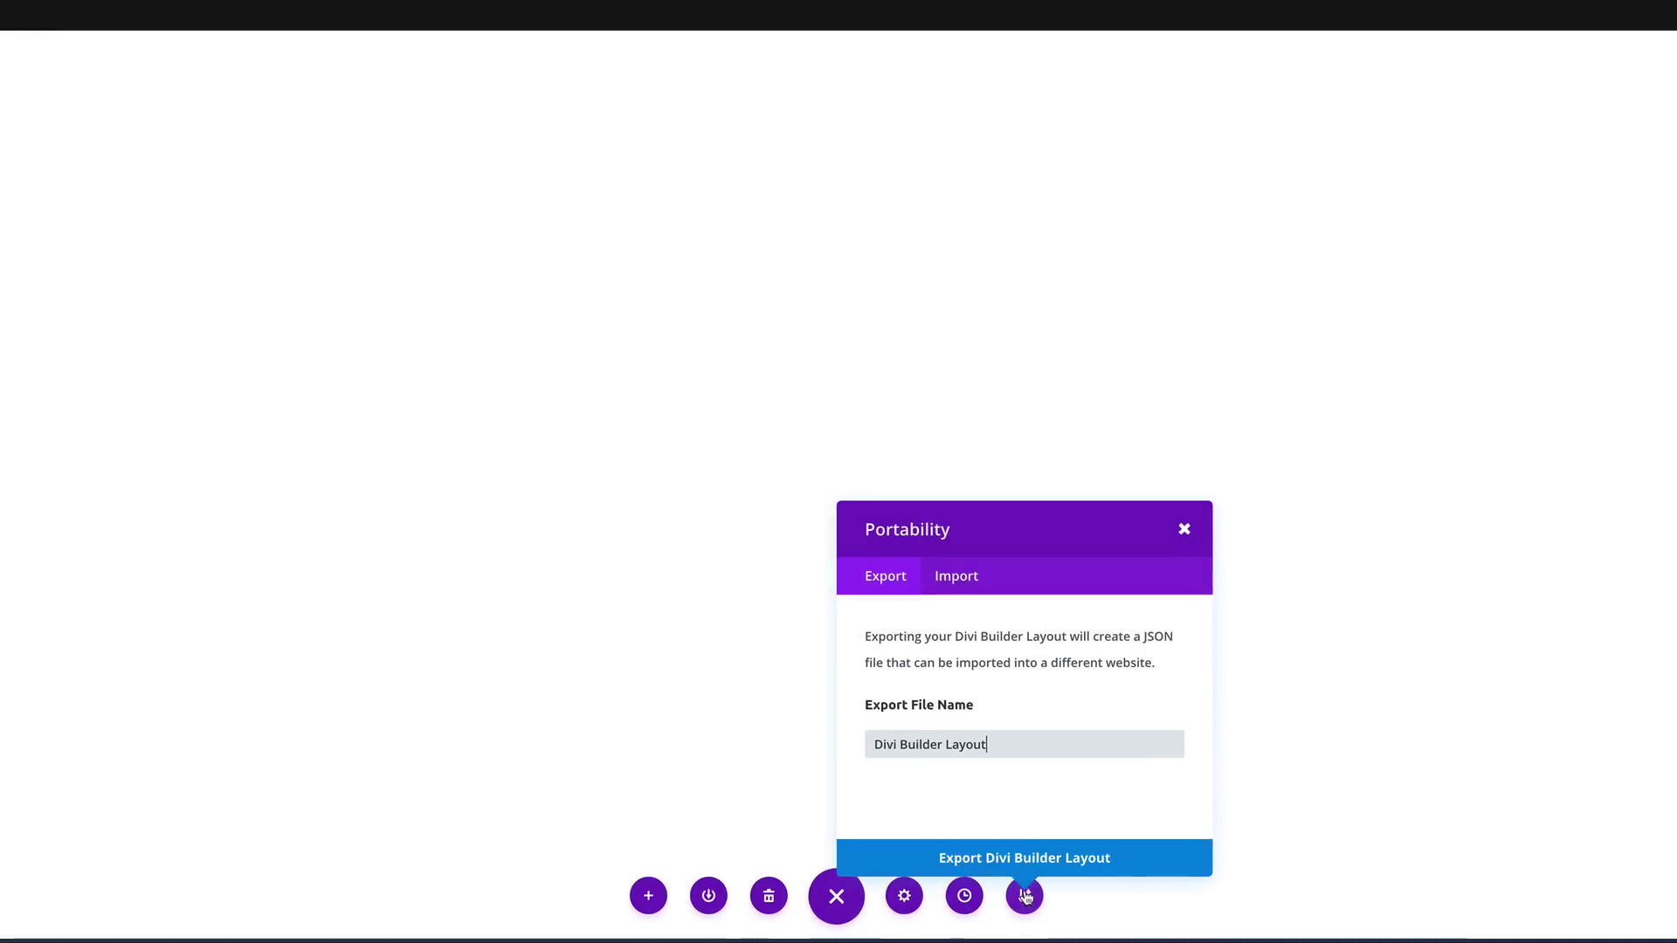
{"action": "left_click", "coordinate": [967, 583]}
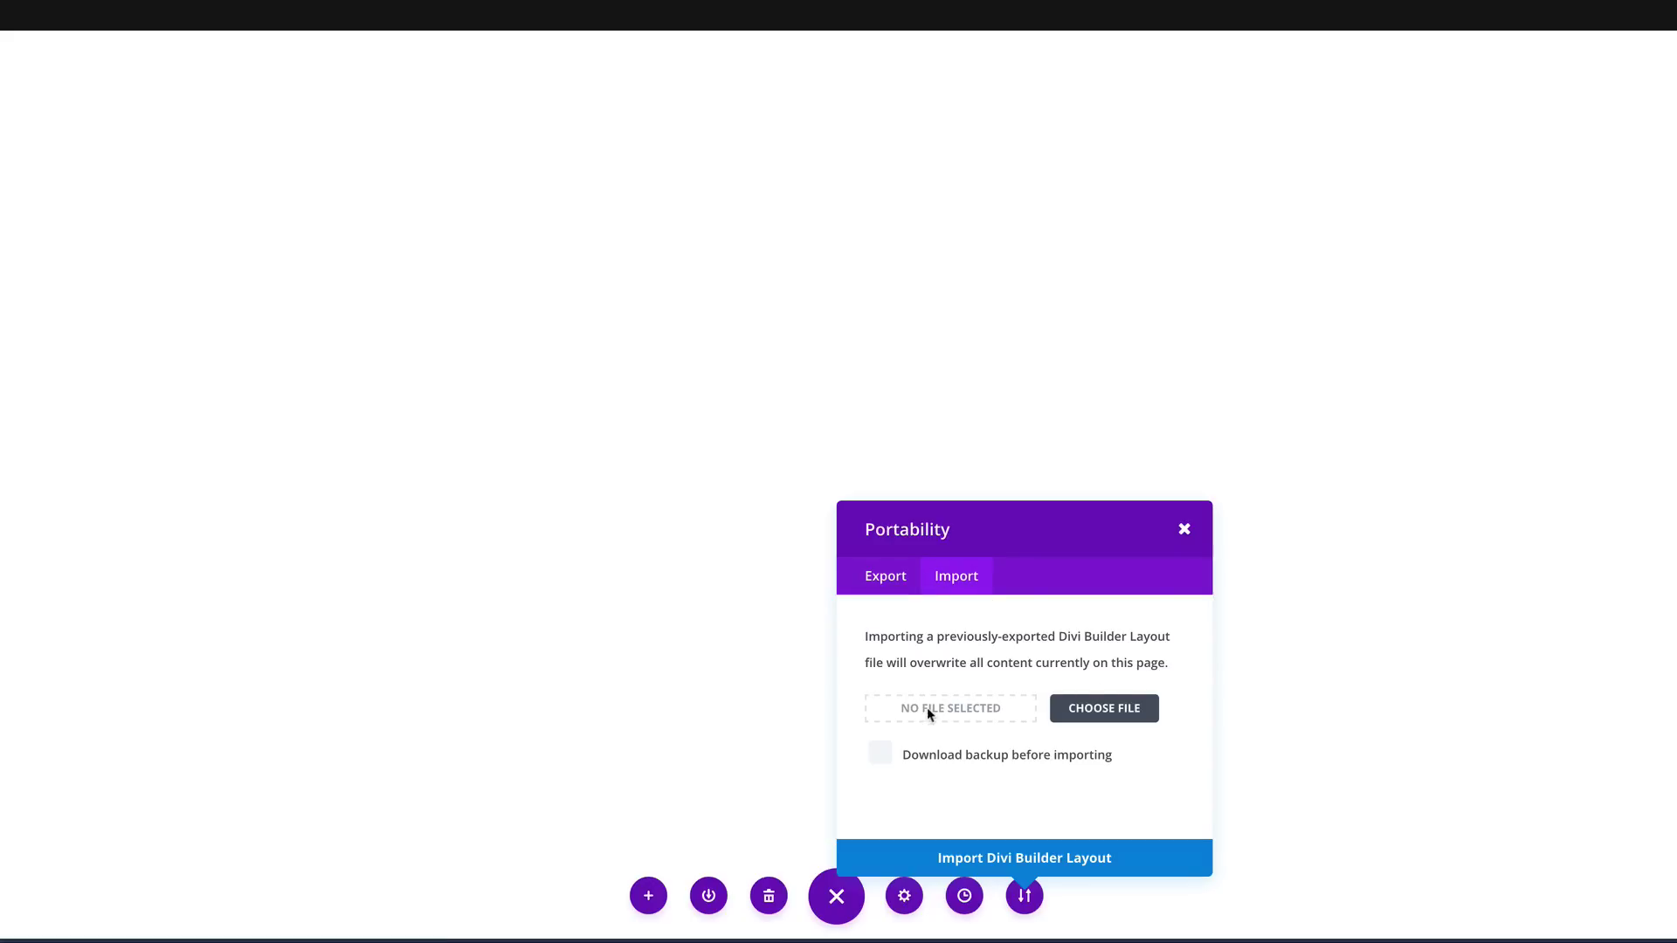
{"action": "left_click", "coordinate": [1103, 713]}
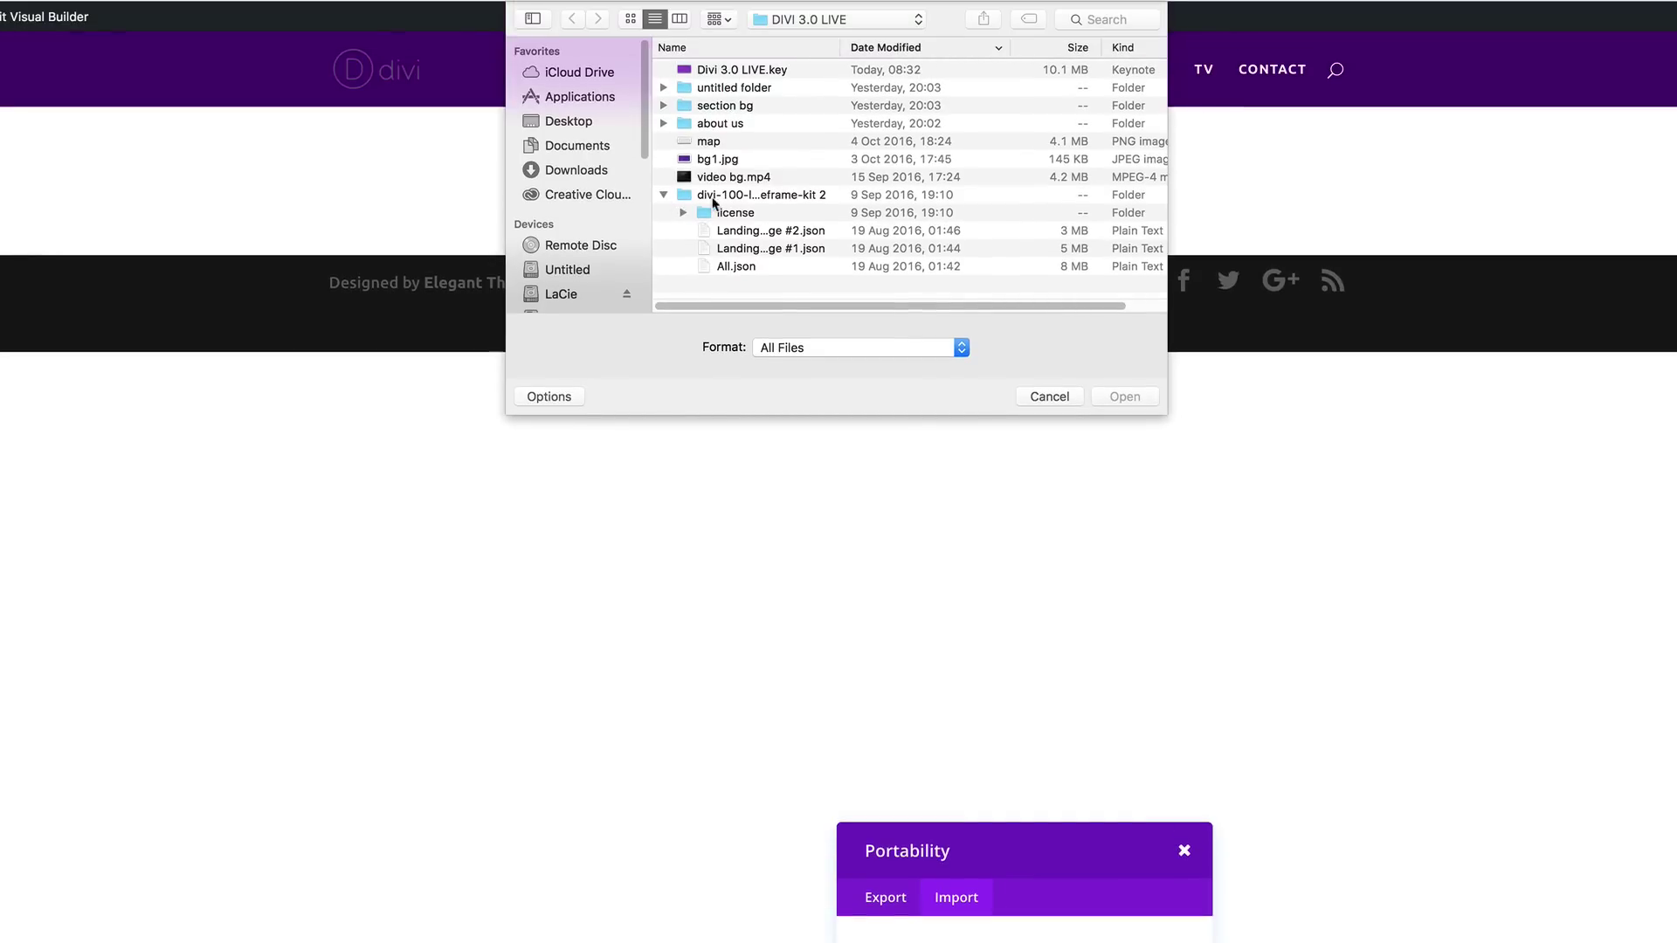
{"action": "left_click_drag", "start_coordinate": [842, 48], "coordinate": [1066, 52]}
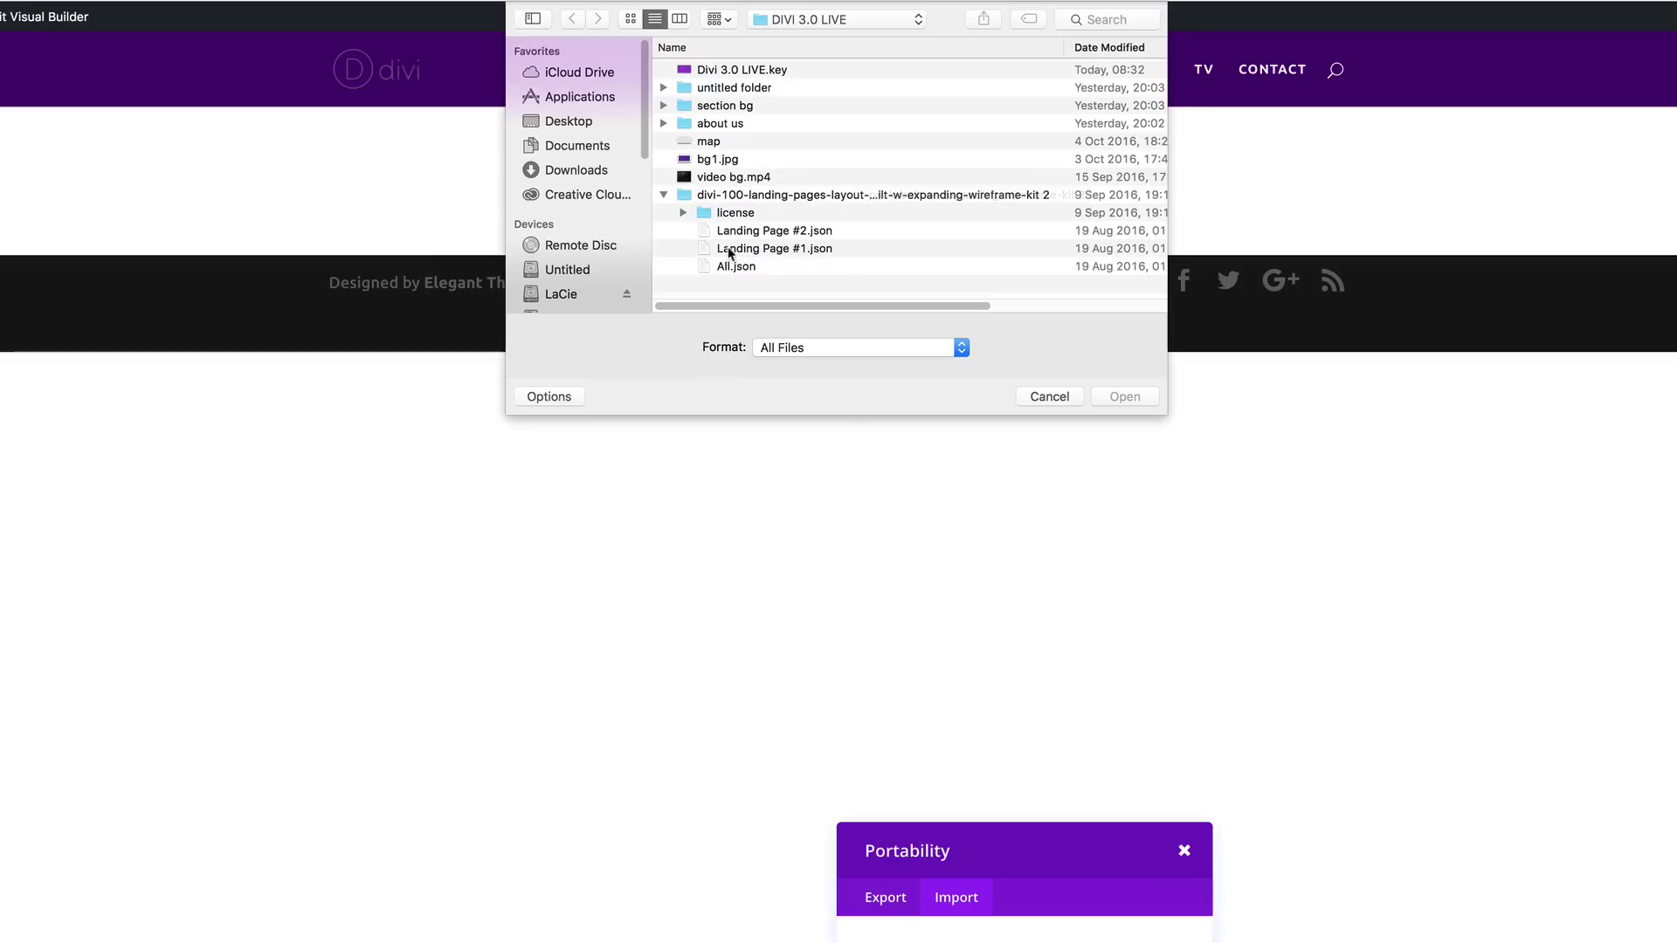
{"action": "left_click", "coordinate": [773, 254]}
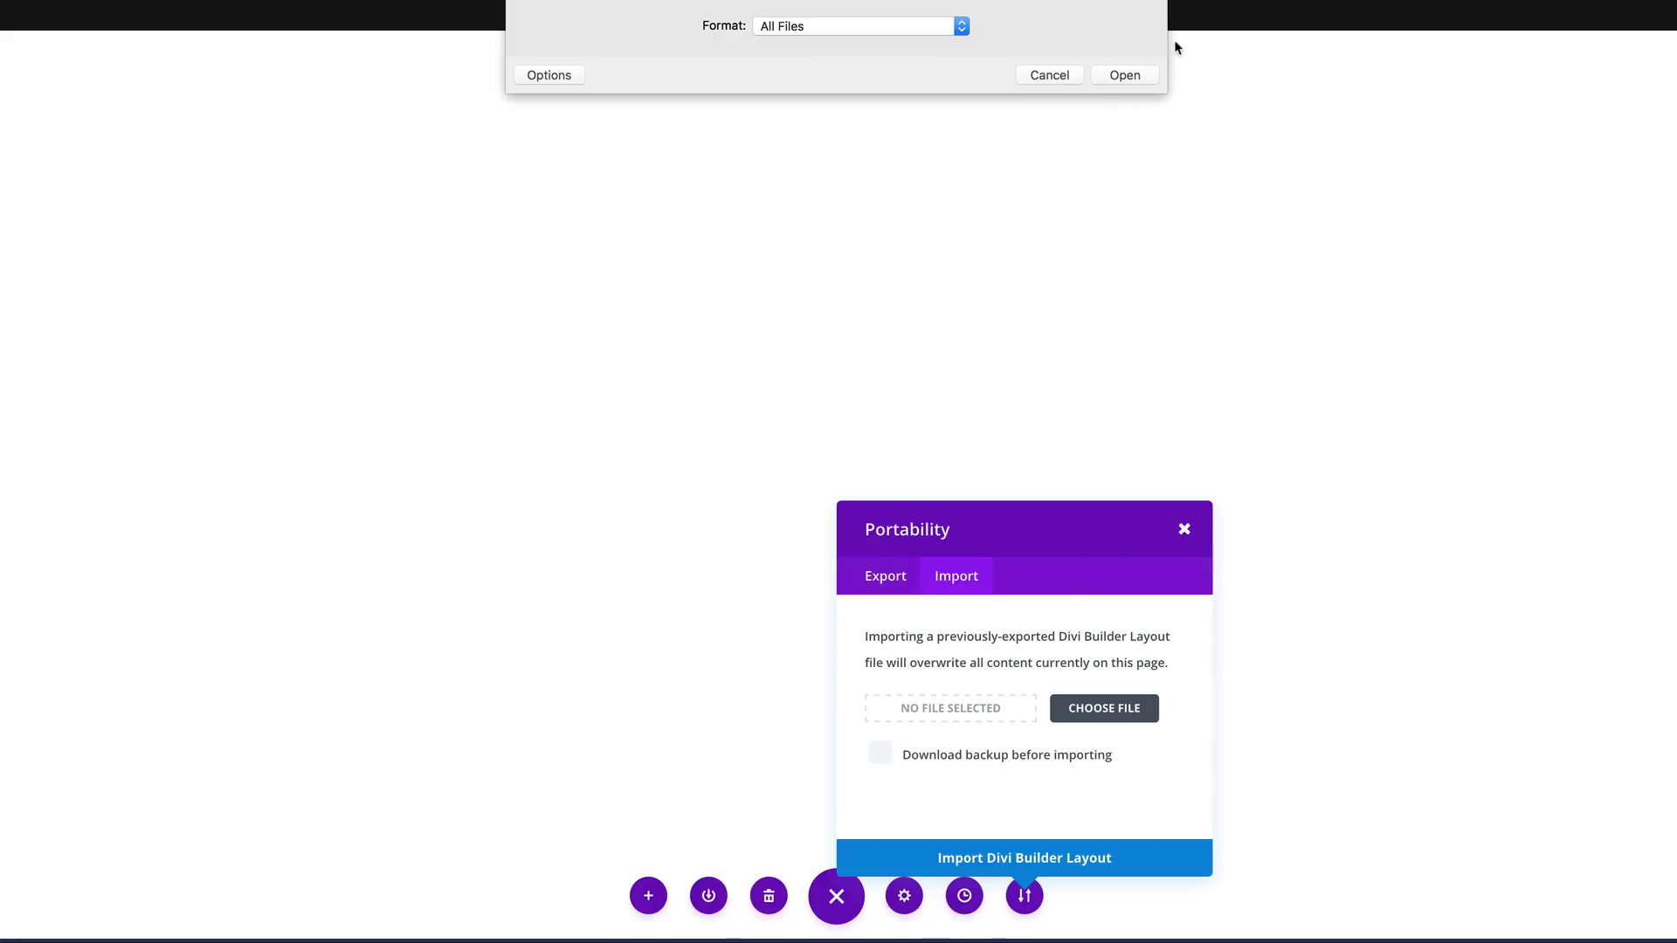
{"action": "left_click", "coordinate": [1057, 78]}
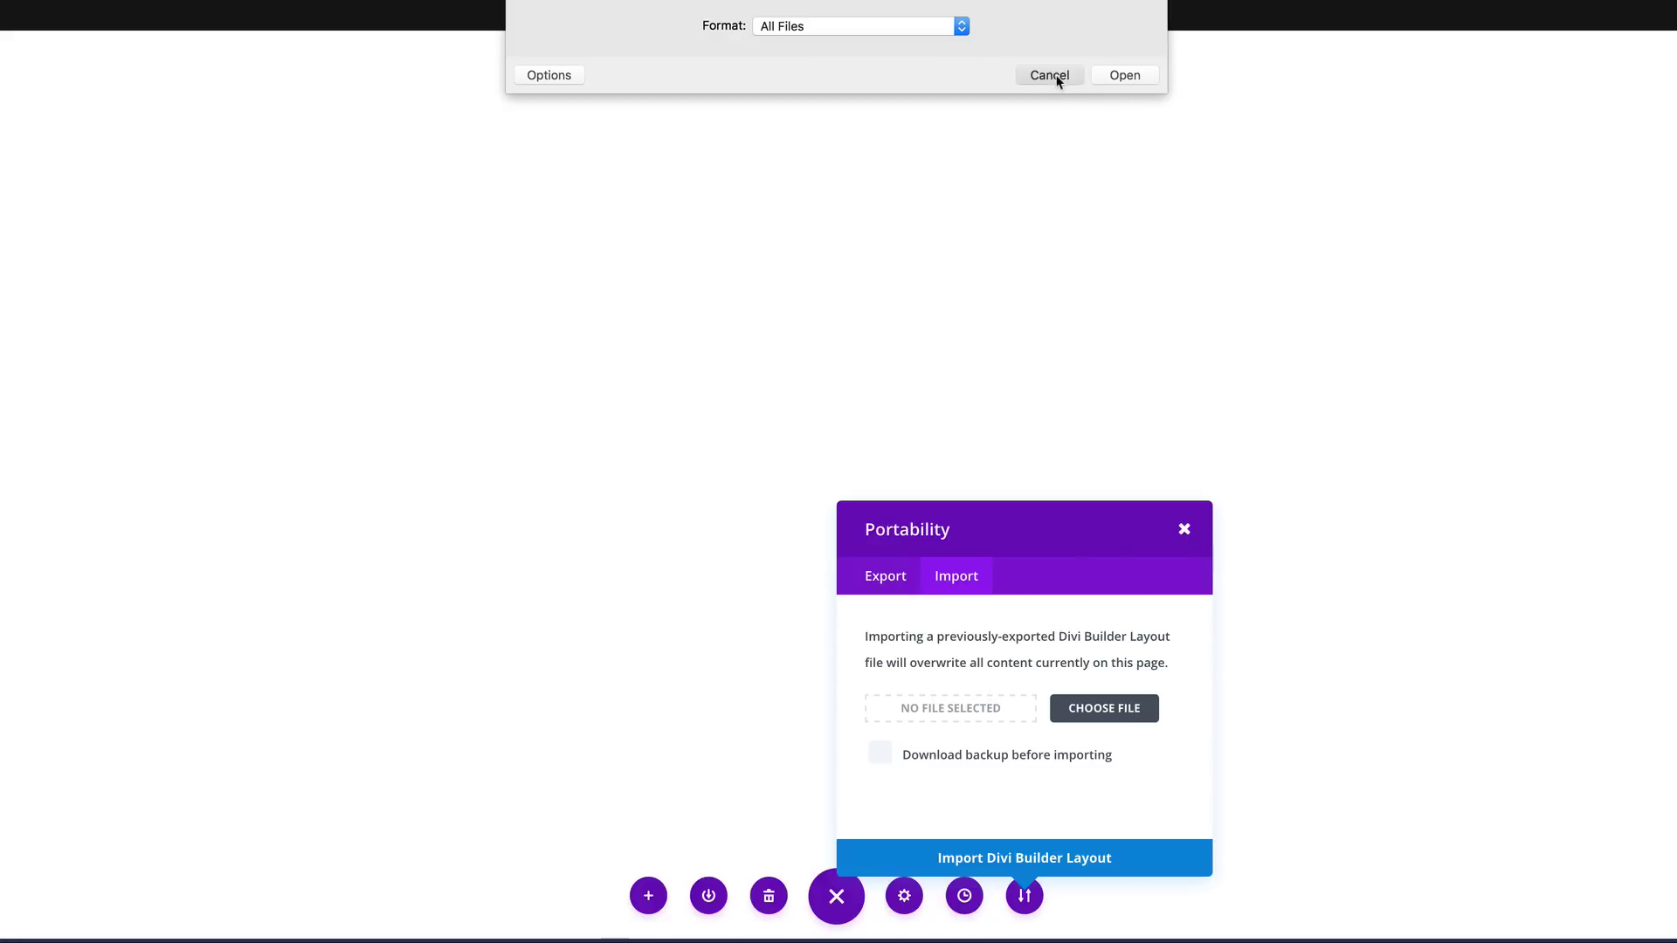
{"action": "left_click", "coordinate": [1184, 529]}
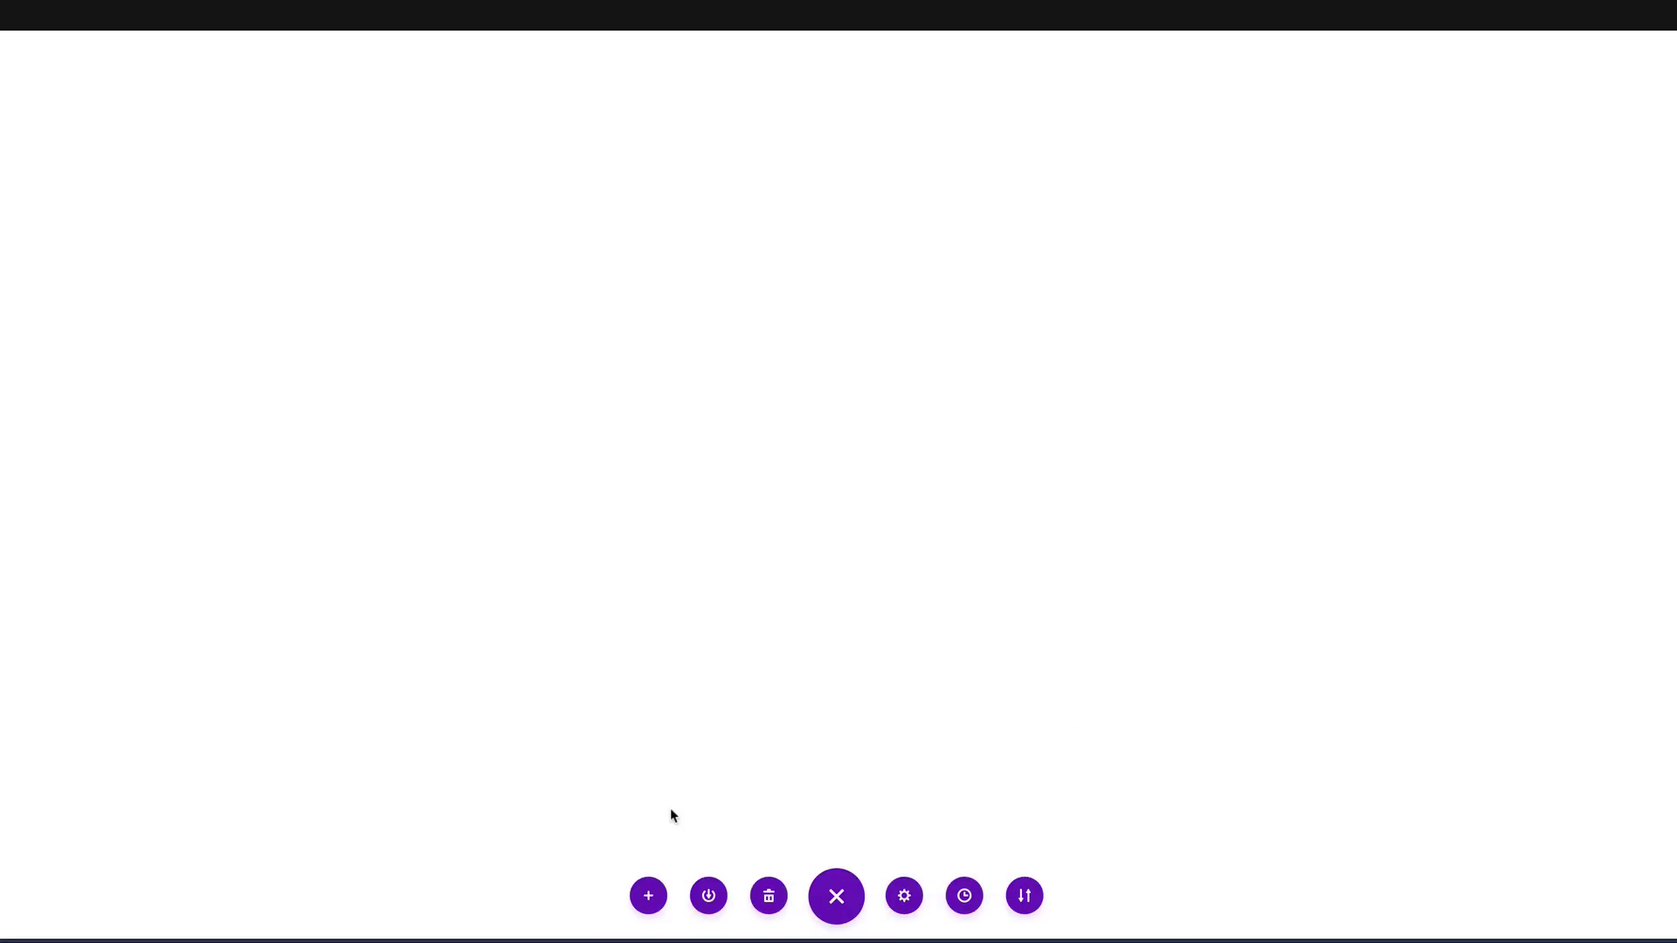
Step: Load the saved Landing Page #1 layout from the library and delete the Wireframe Kit Vol. 01 text line
{"action": "left_click", "coordinate": [649, 897]}
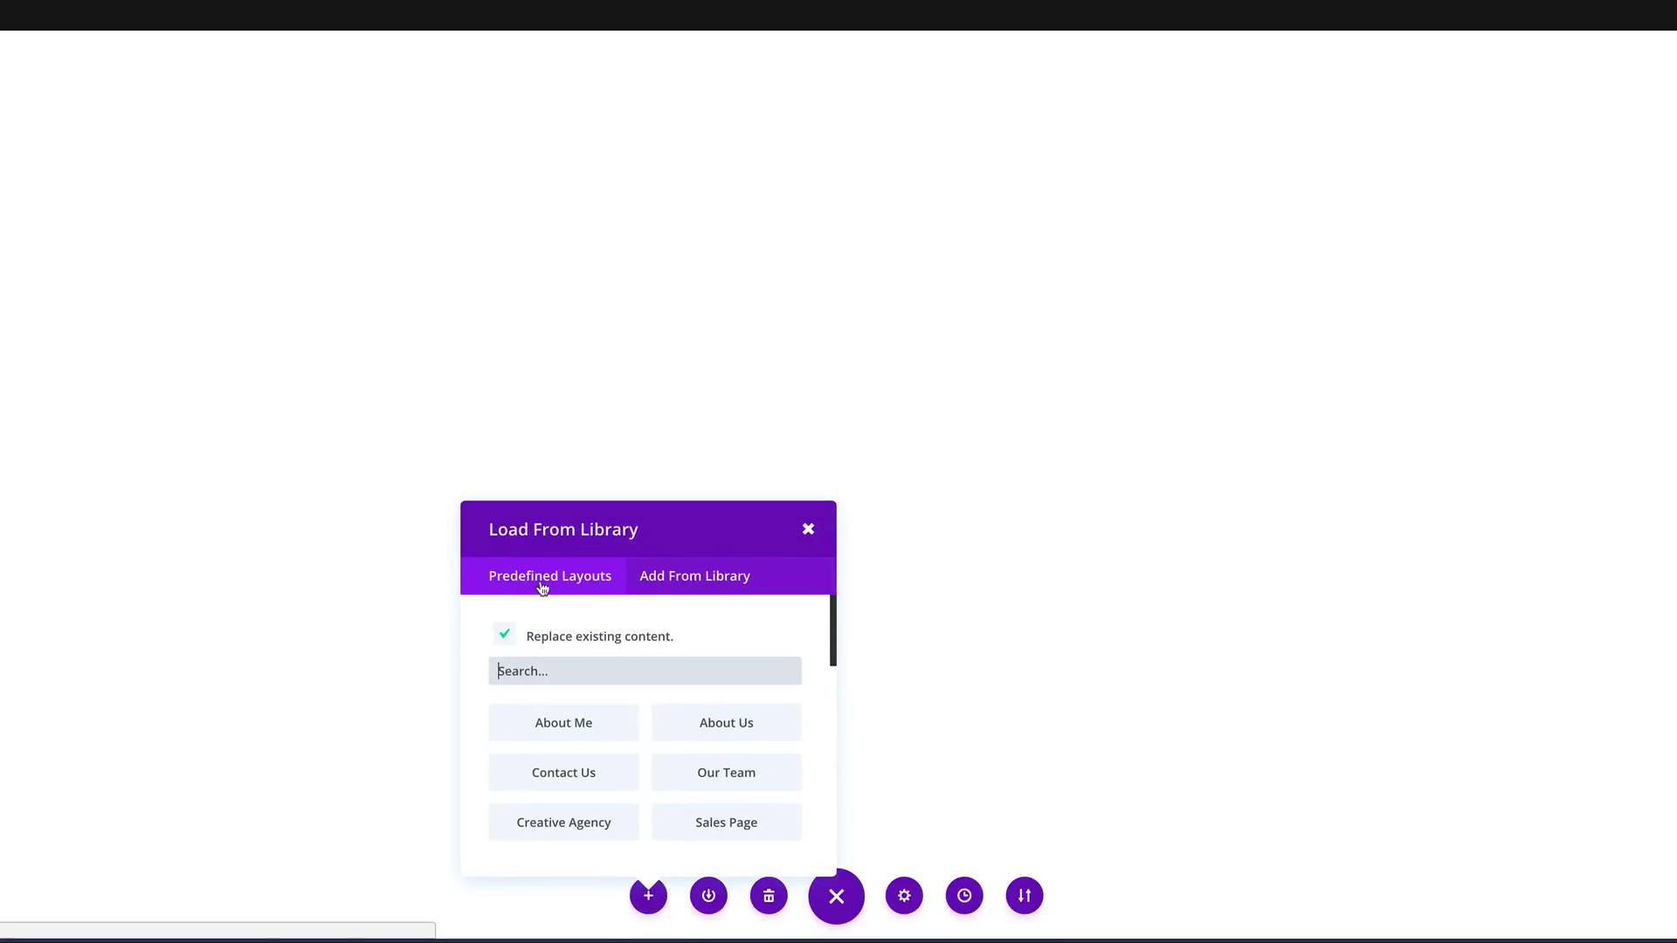
{"action": "left_click", "coordinate": [724, 579]}
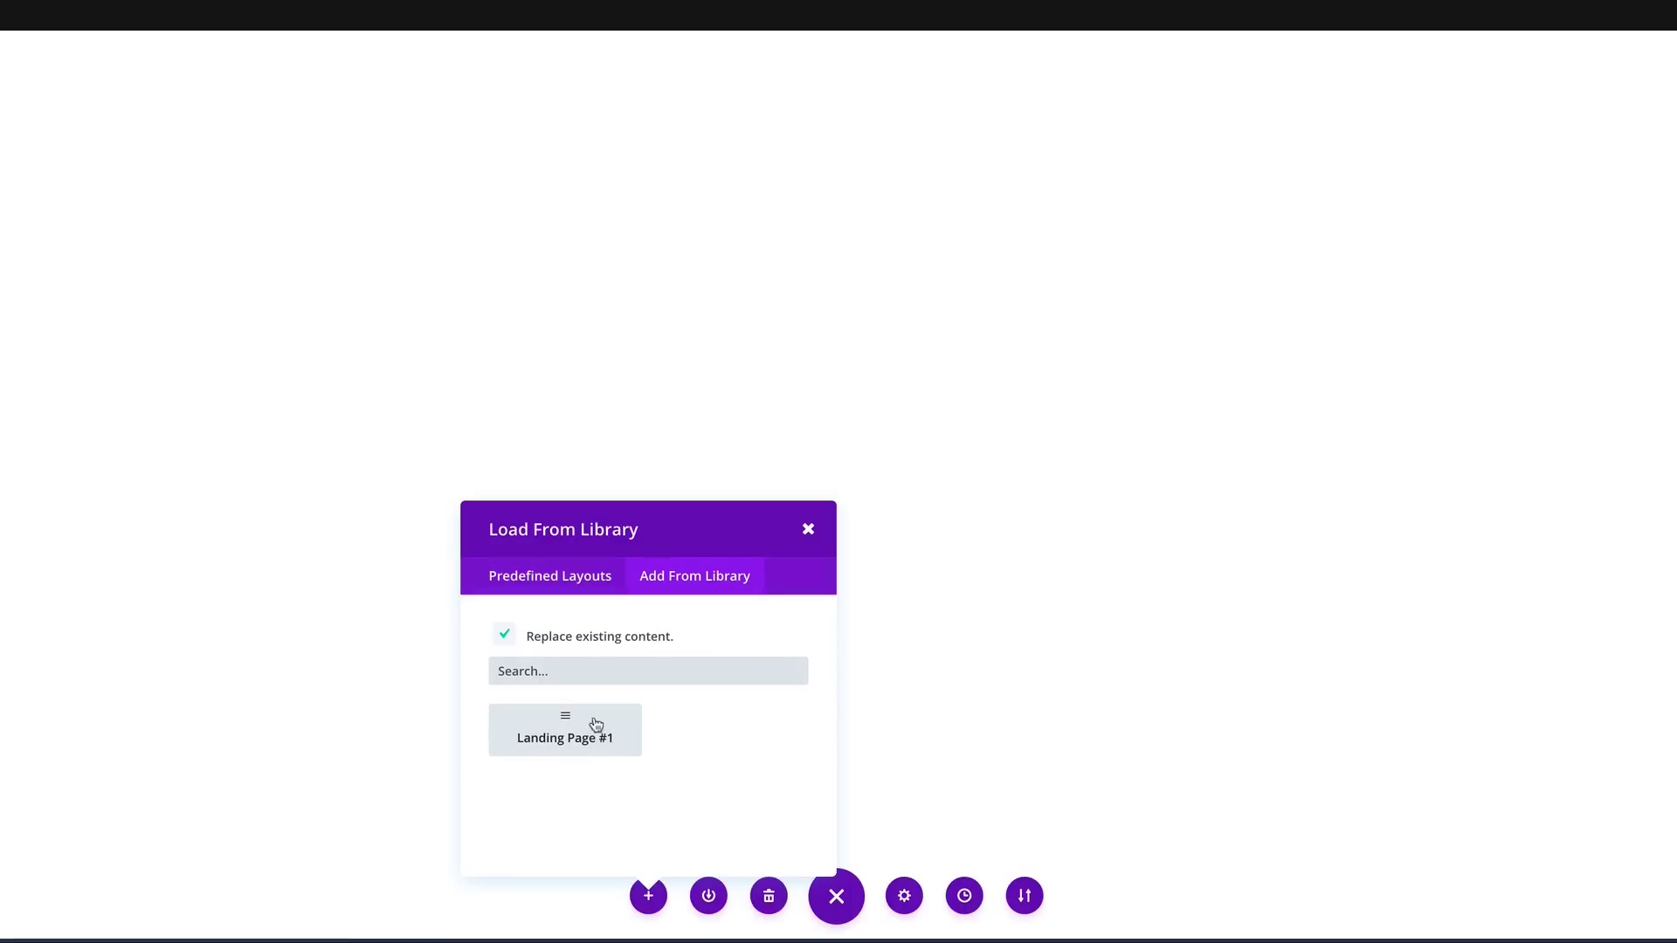
{"action": "left_click", "coordinate": [568, 732]}
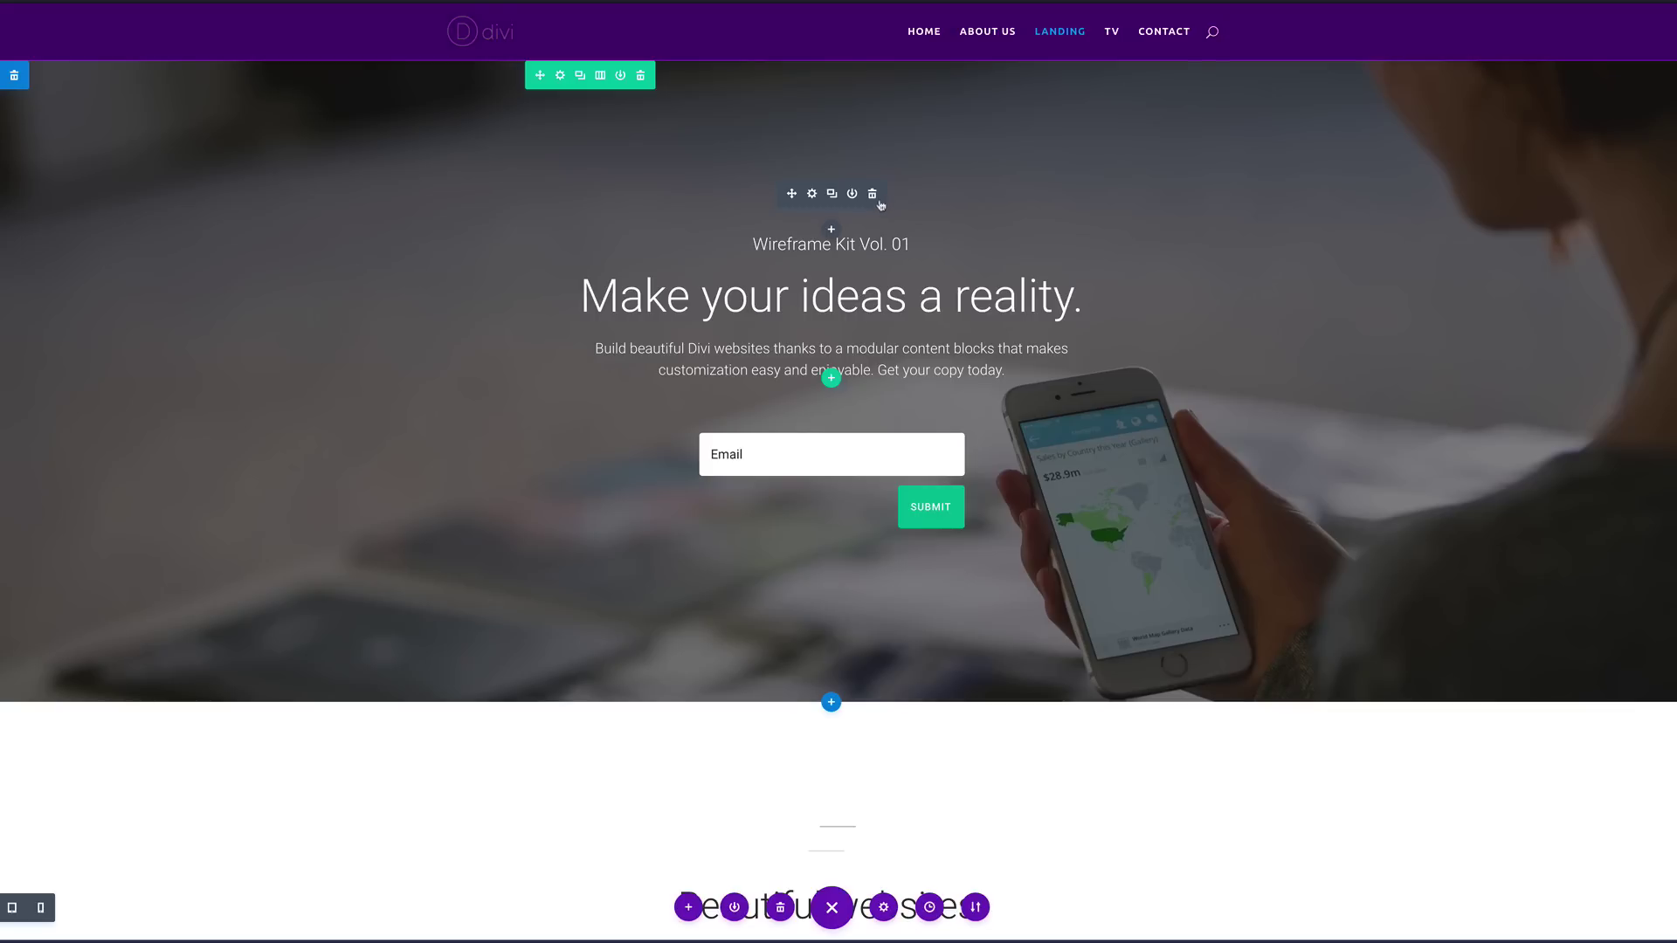
{"action": "left_click", "coordinate": [872, 195]}
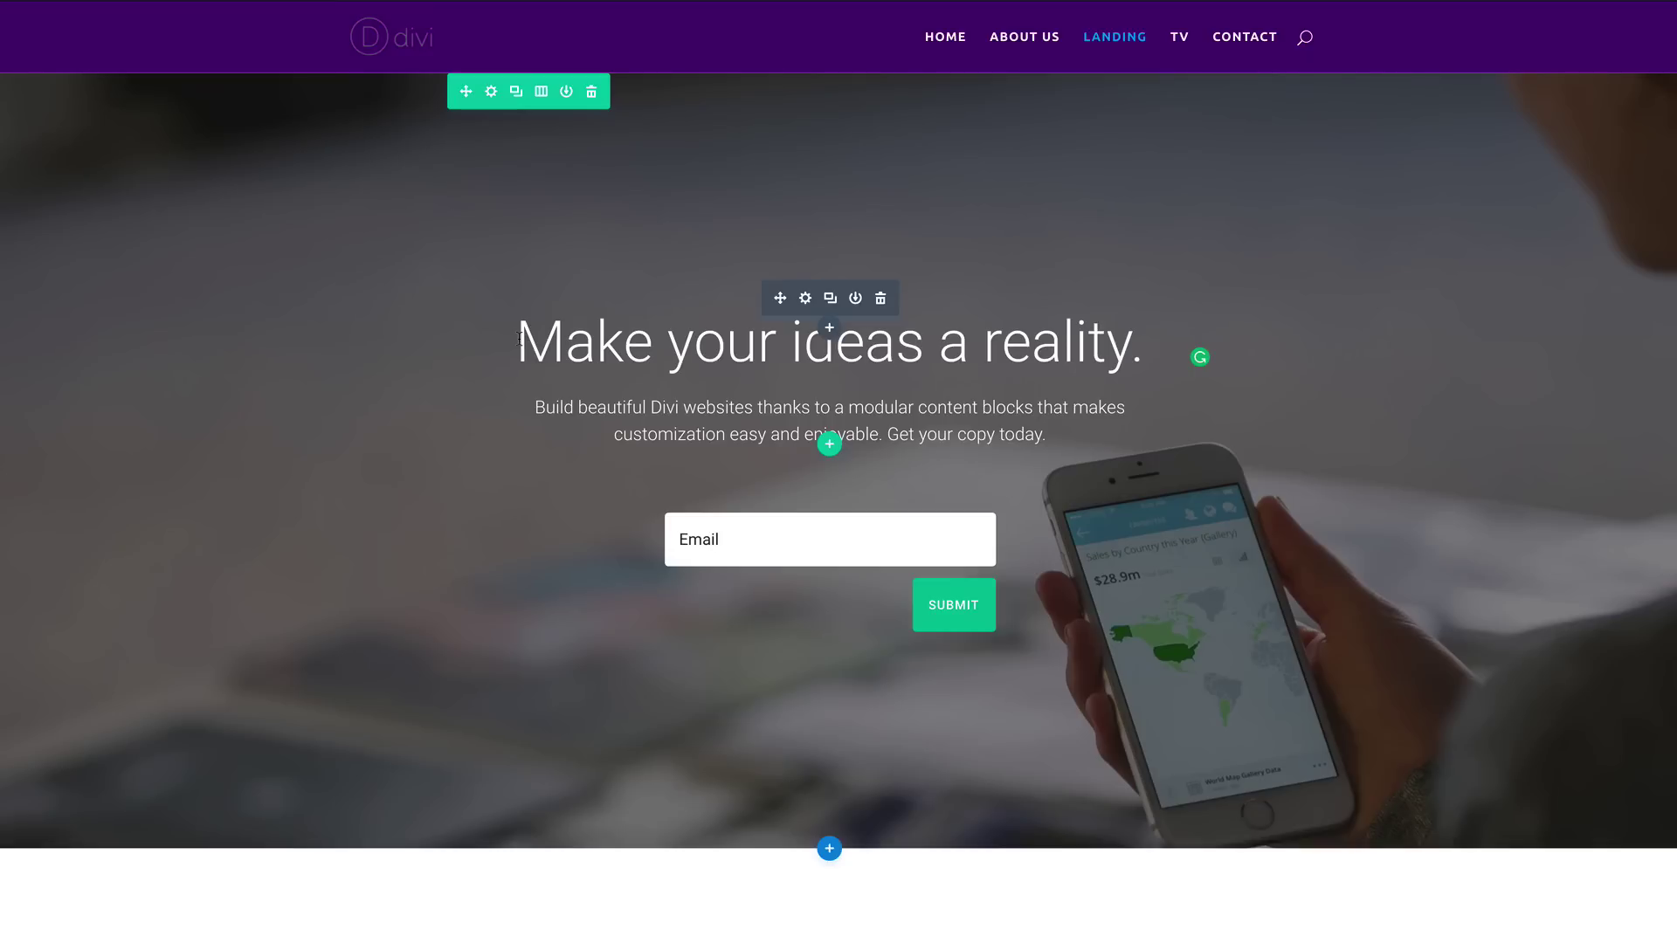
Step: Set the hero headline MAKE YOUR IDEAS A REALITY. to the Ubuntu font as an H1 heading
{"action": "left_click_drag", "start_coordinate": [520, 339], "coordinate": [699, 347]}
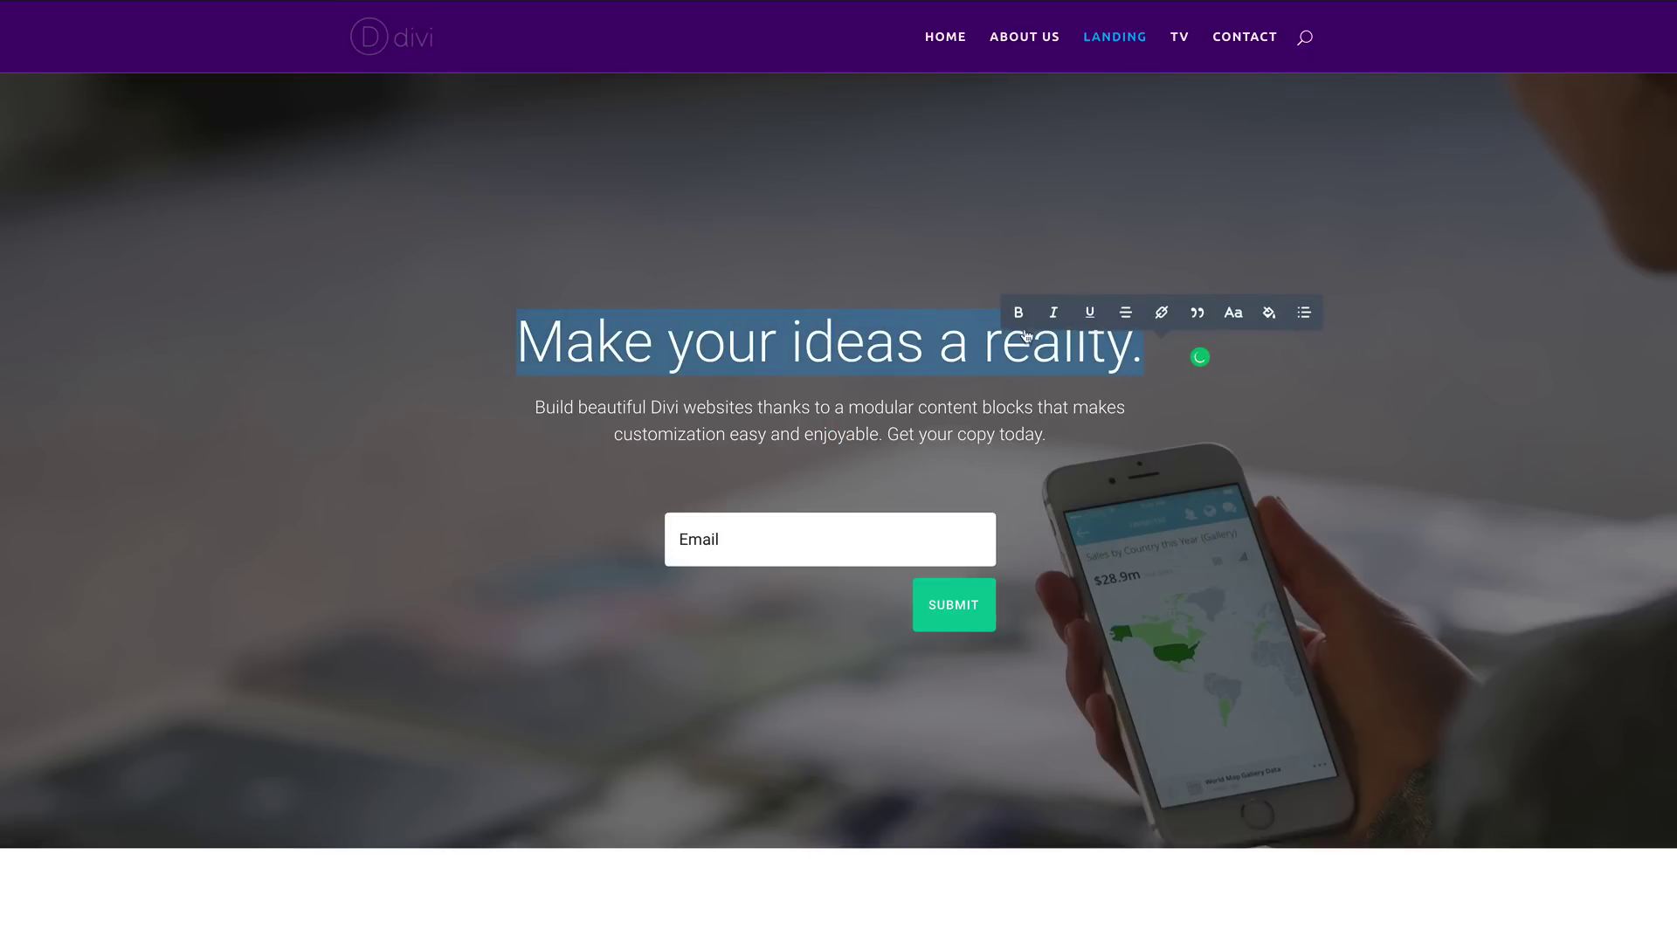
{"action": "left_click", "coordinate": [1236, 314]}
{"action": "scroll", "coordinate": [1157, 270], "scroll_direction": "down", "scroll_amount": 5}
{"action": "scroll", "coordinate": [1190, 247], "scroll_direction": "down", "scroll_amount": 6}
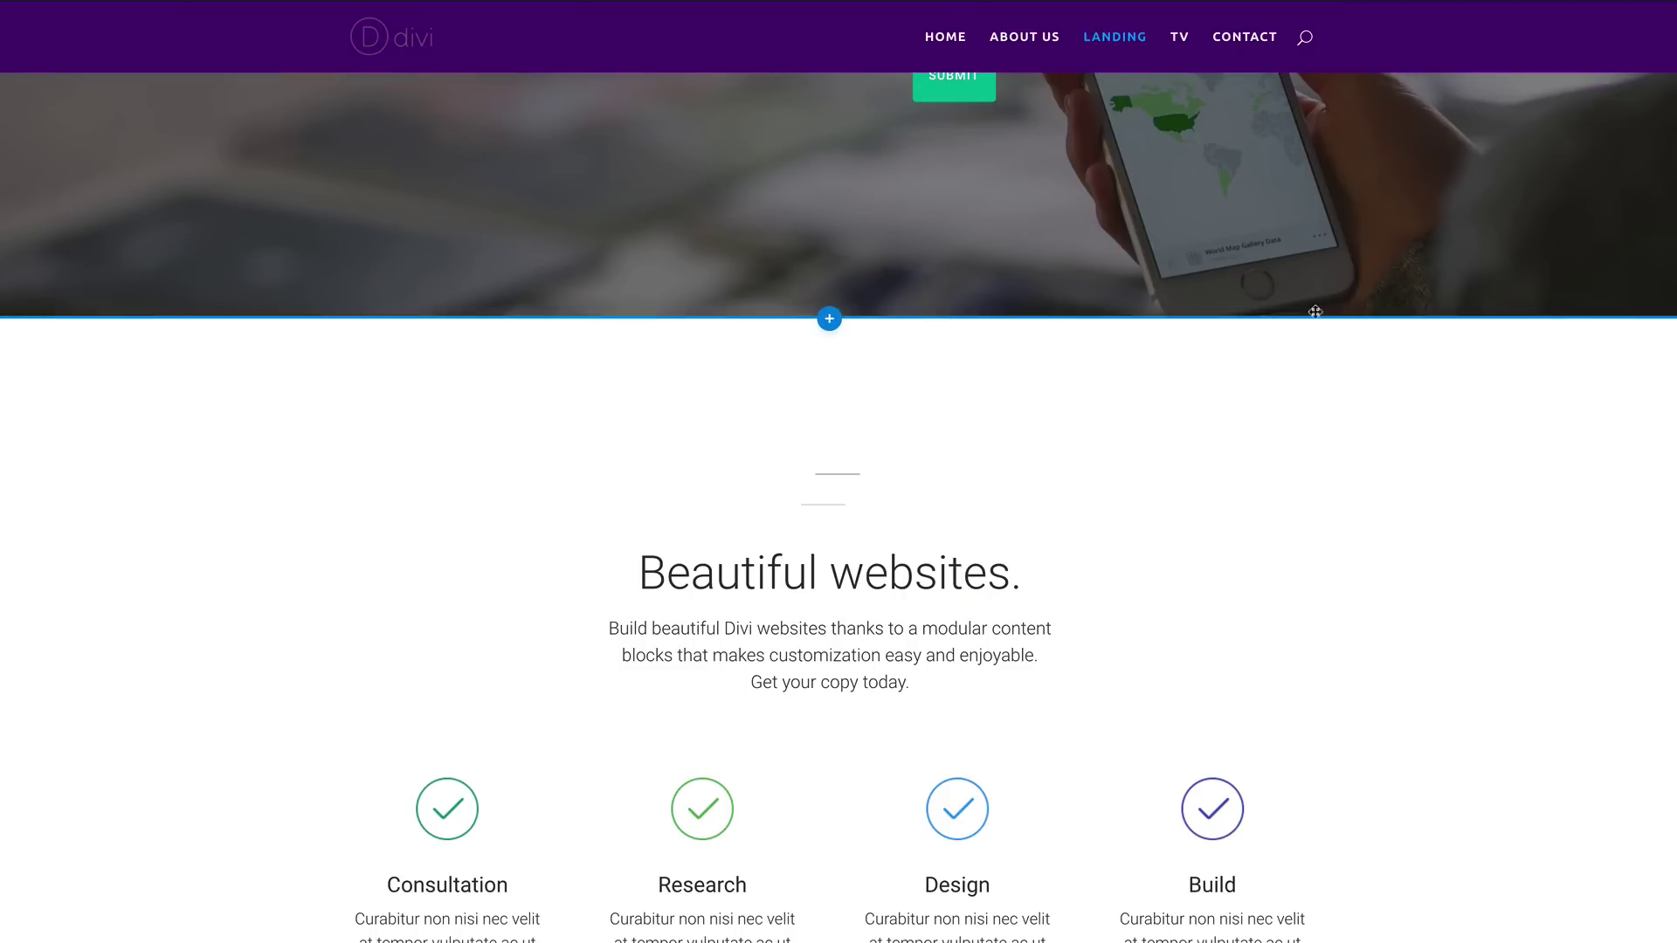
{"action": "scroll", "coordinate": [1190, 247], "scroll_direction": "up", "scroll_amount": 6}
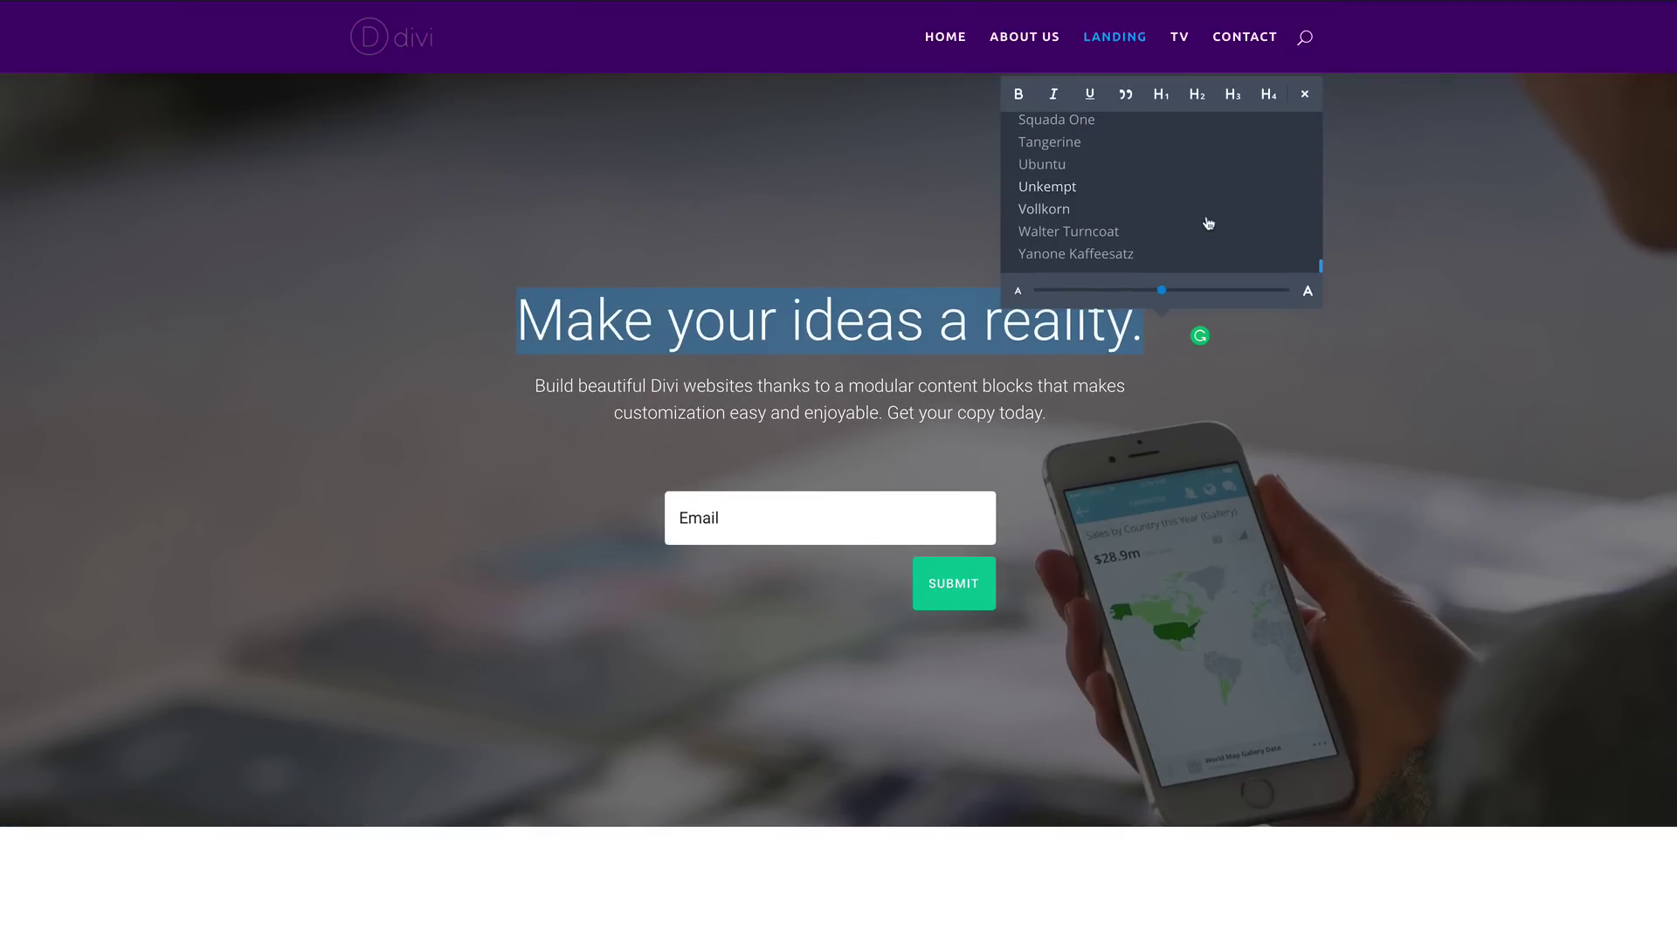
{"action": "left_click", "coordinate": [1060, 168]}
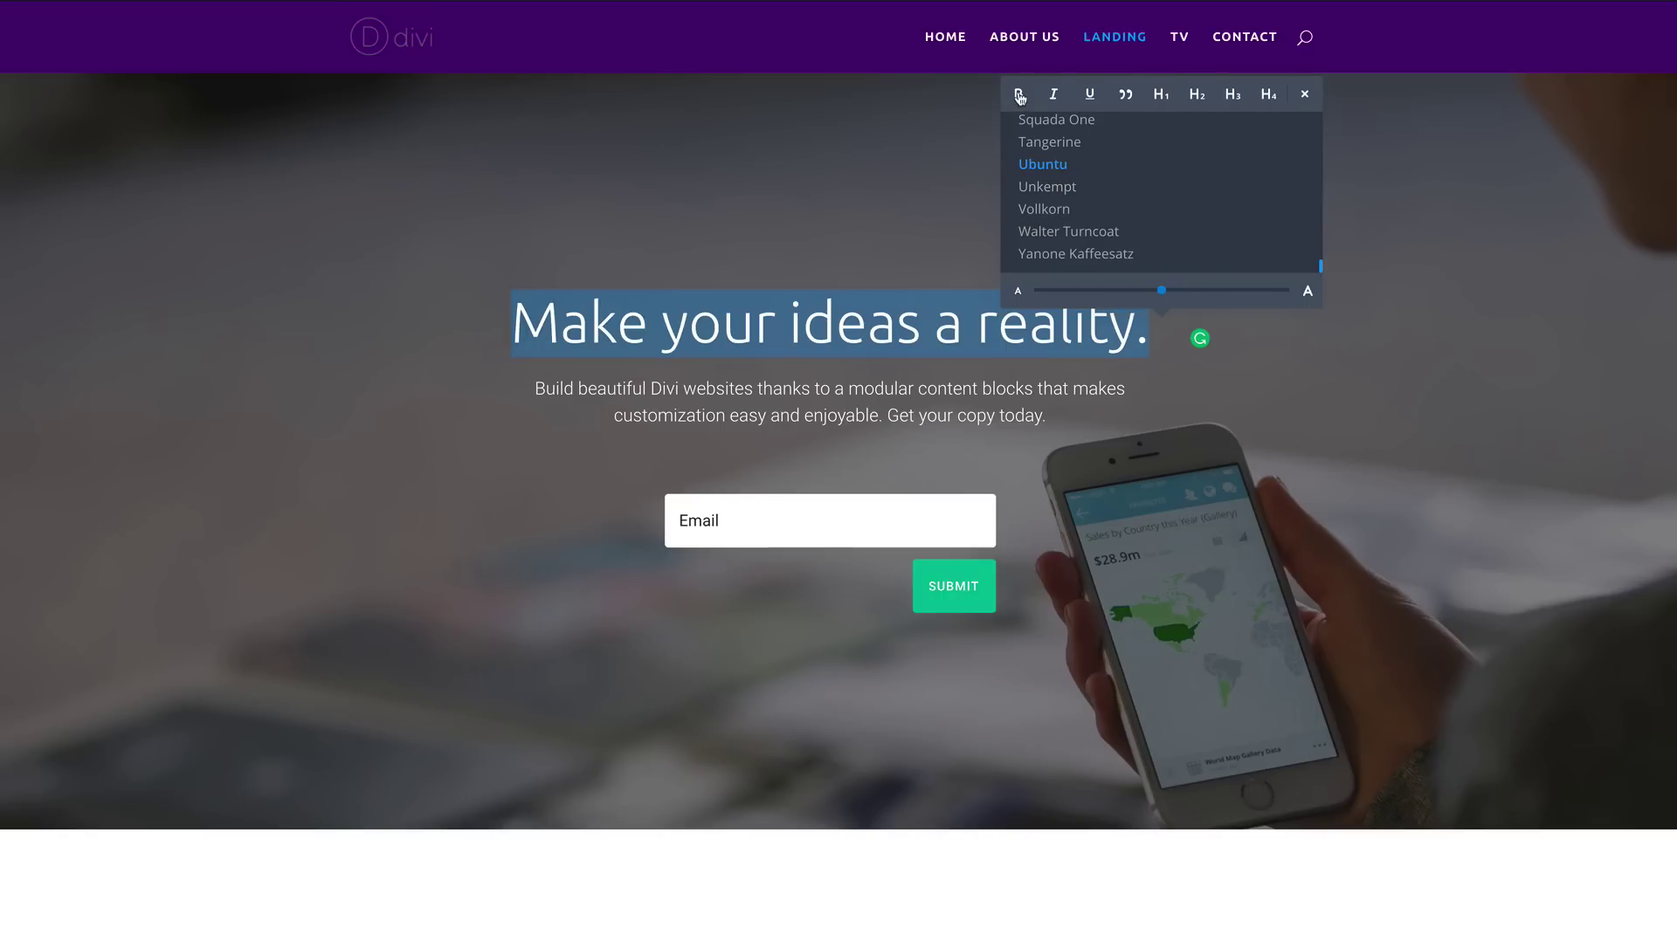
{"action": "left_click", "coordinate": [1161, 93]}
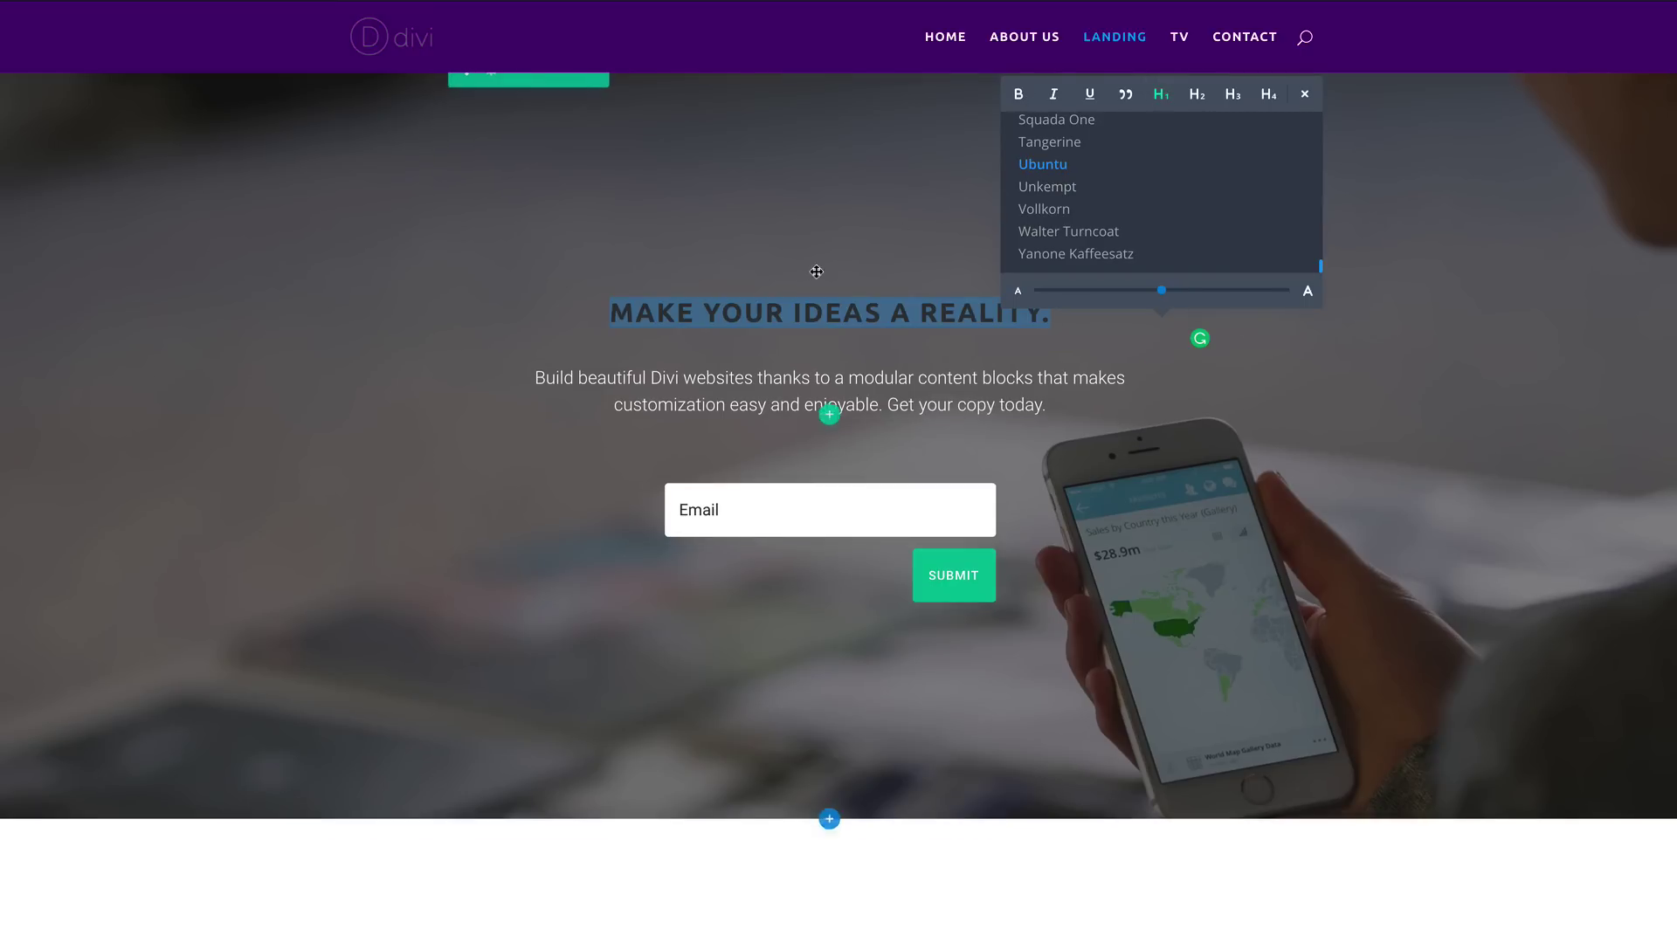
{"action": "scroll", "coordinate": [1241, 230], "scroll_direction": "up", "scroll_amount": 1}
{"action": "scroll", "coordinate": [1244, 234], "scroll_direction": "up", "scroll_amount": 15}
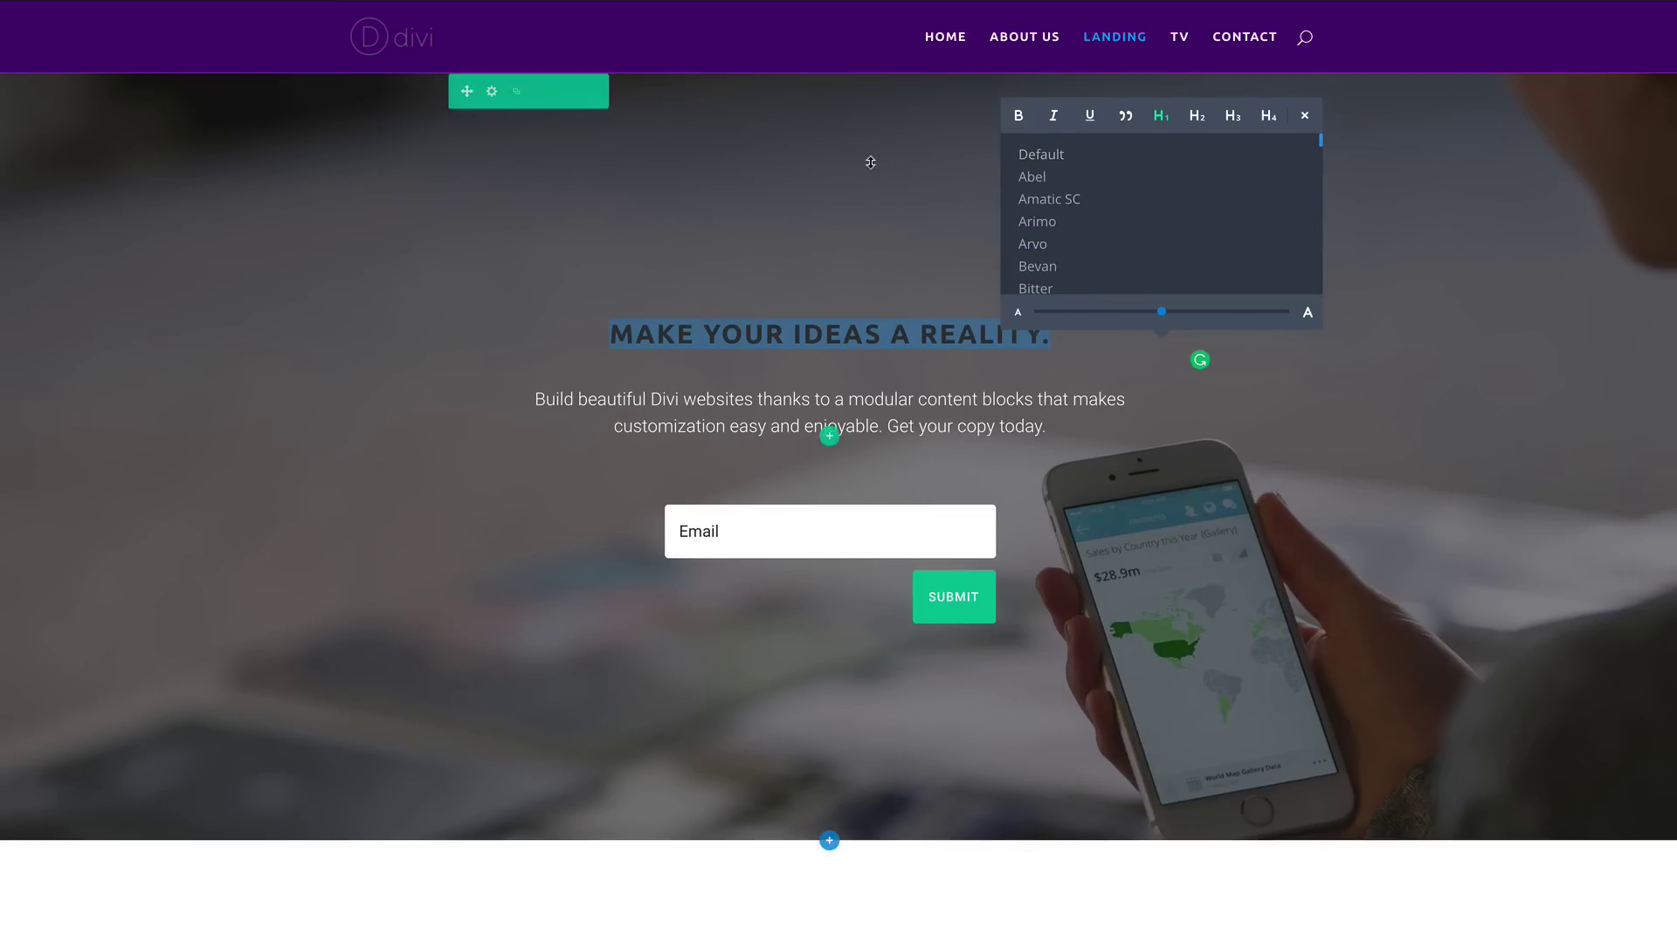
{"action": "left_click", "coordinate": [1425, 259]}
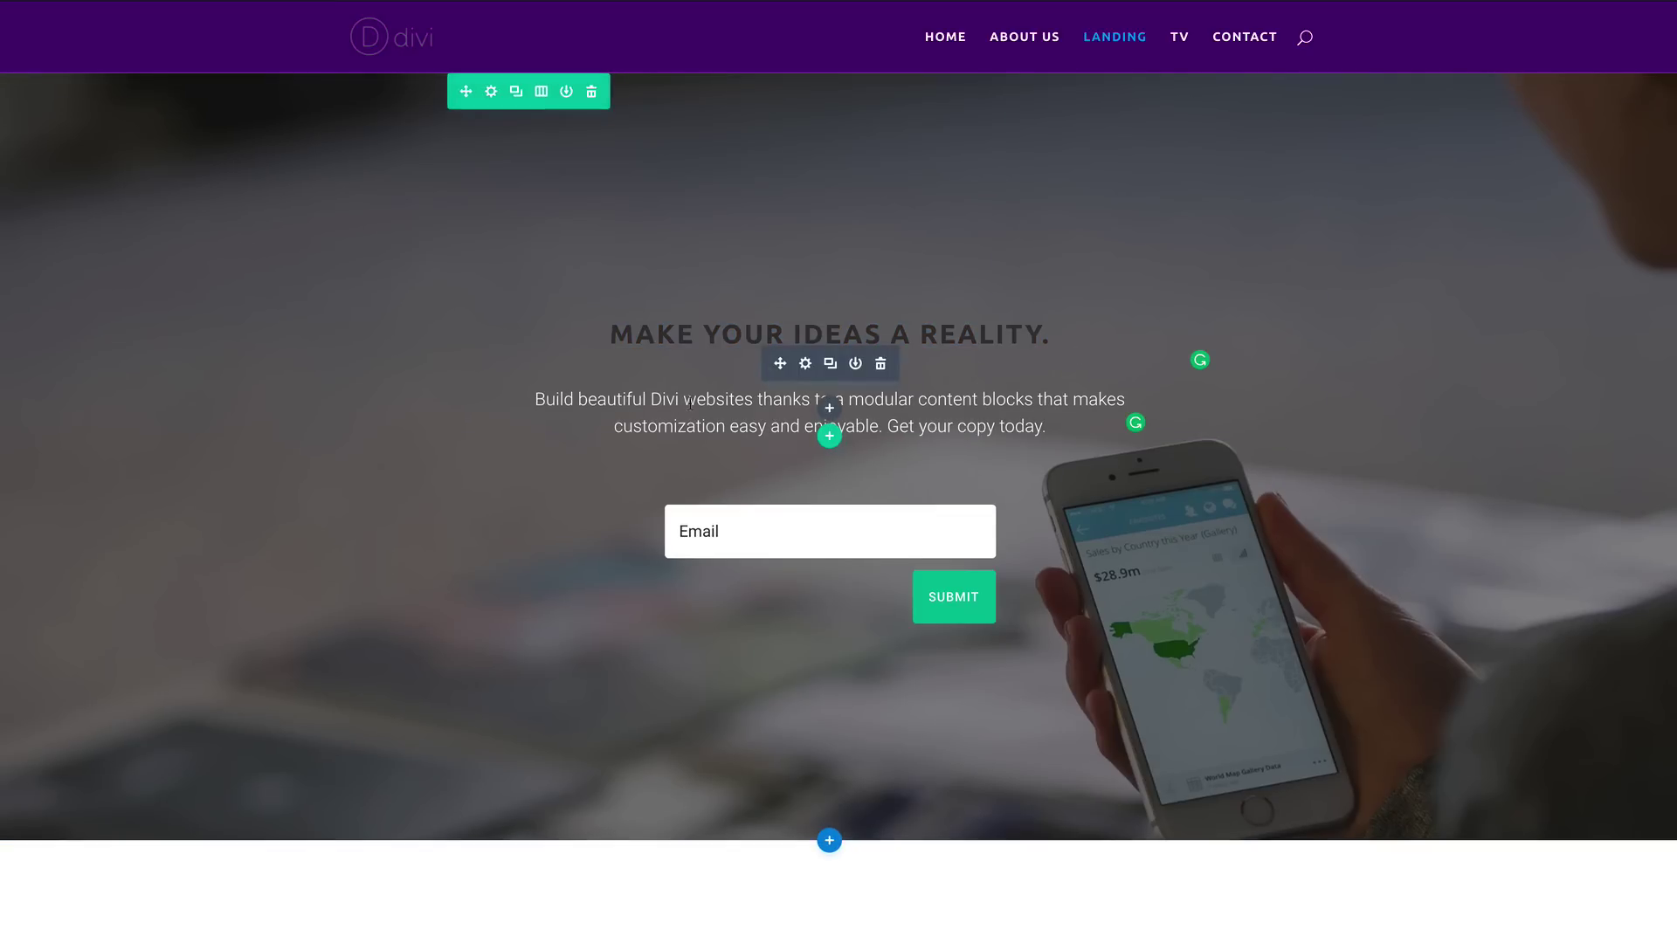
{"action": "left_click", "coordinate": [637, 399]}
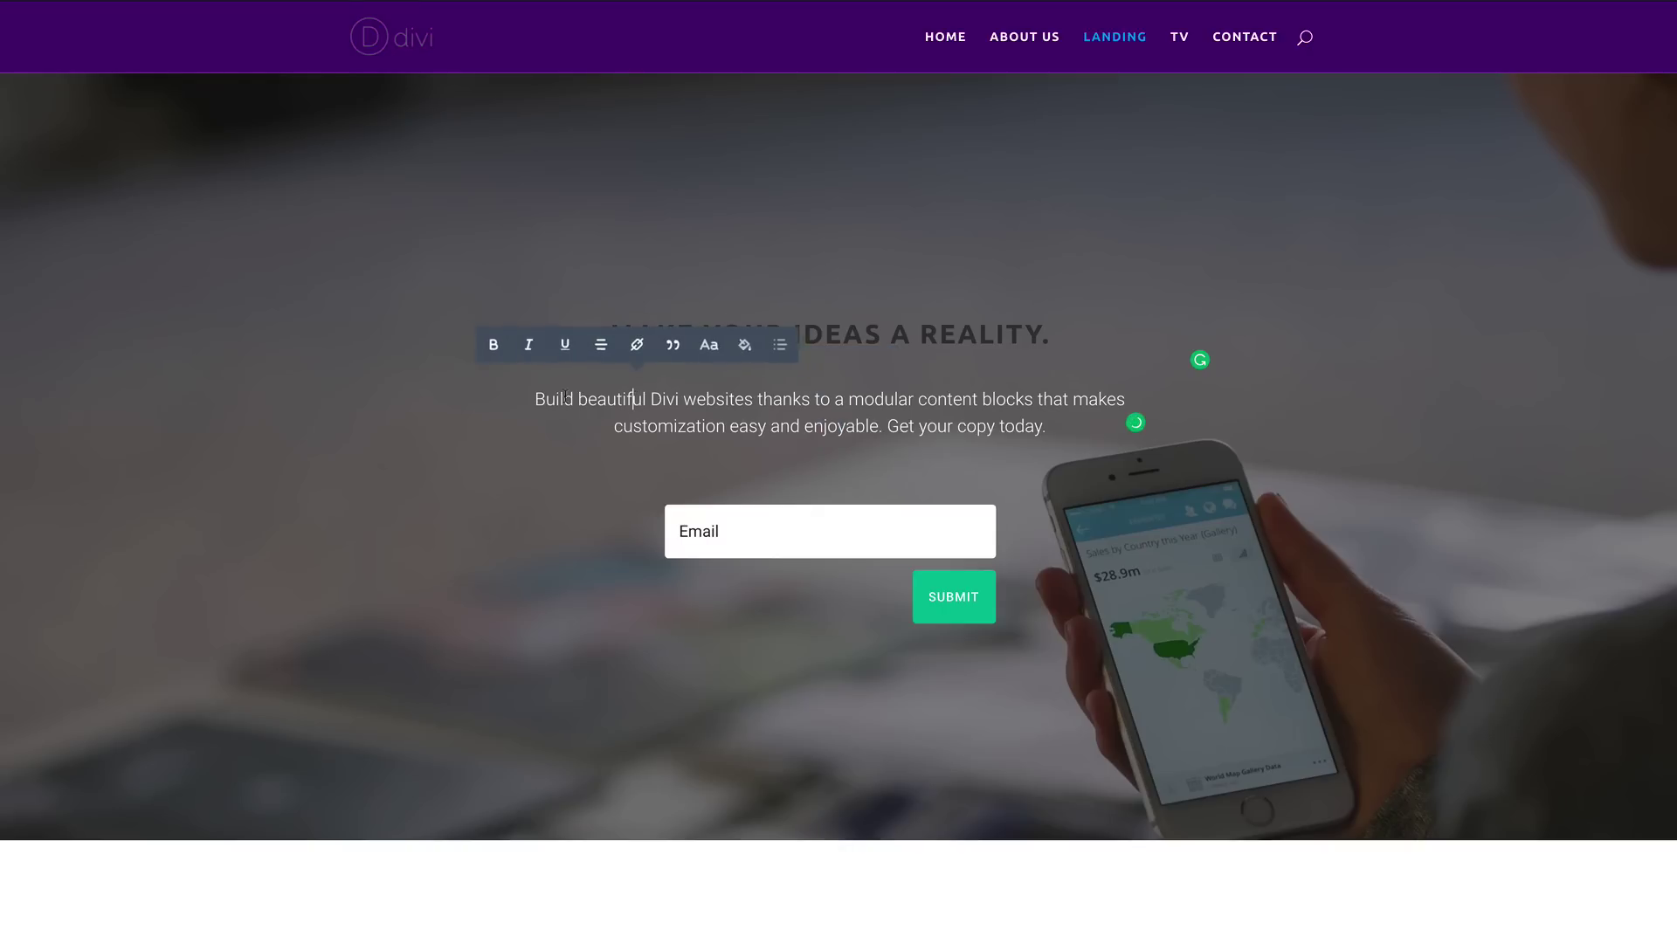
Step: Make the paragraph below the headline bold Ubuntu text
{"action": "left_click_drag", "start_coordinate": [534, 399], "coordinate": [721, 418]}
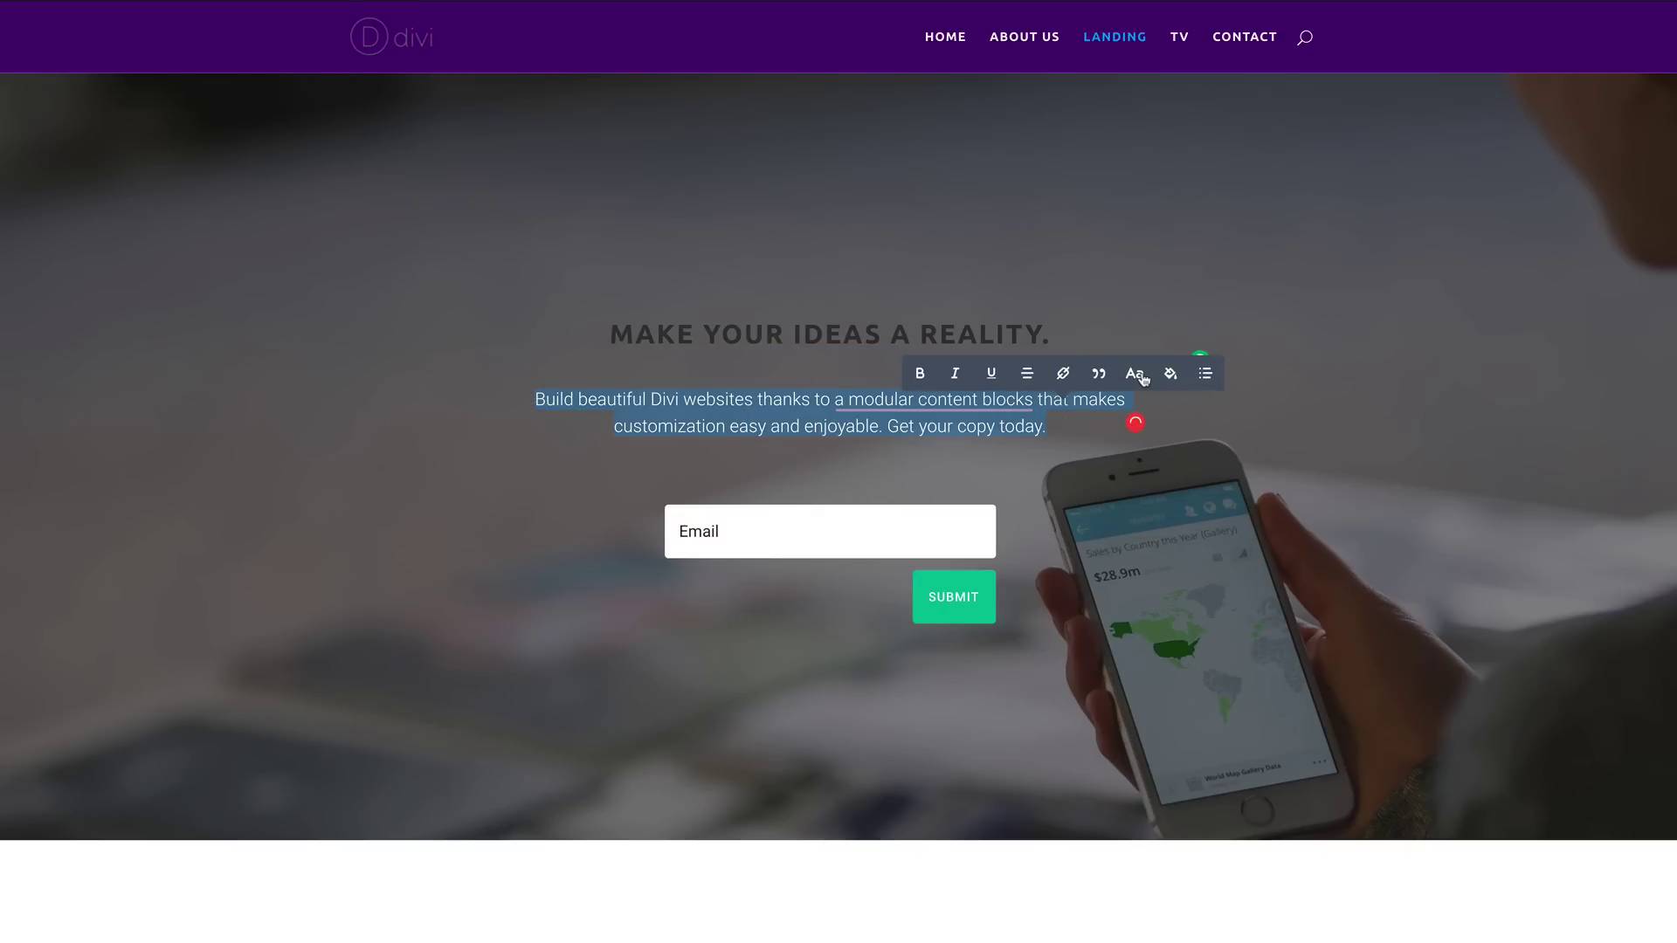
{"action": "left_click", "coordinate": [1135, 374]}
{"action": "scroll", "coordinate": [1027, 336], "scroll_direction": "down", "scroll_amount": 10}
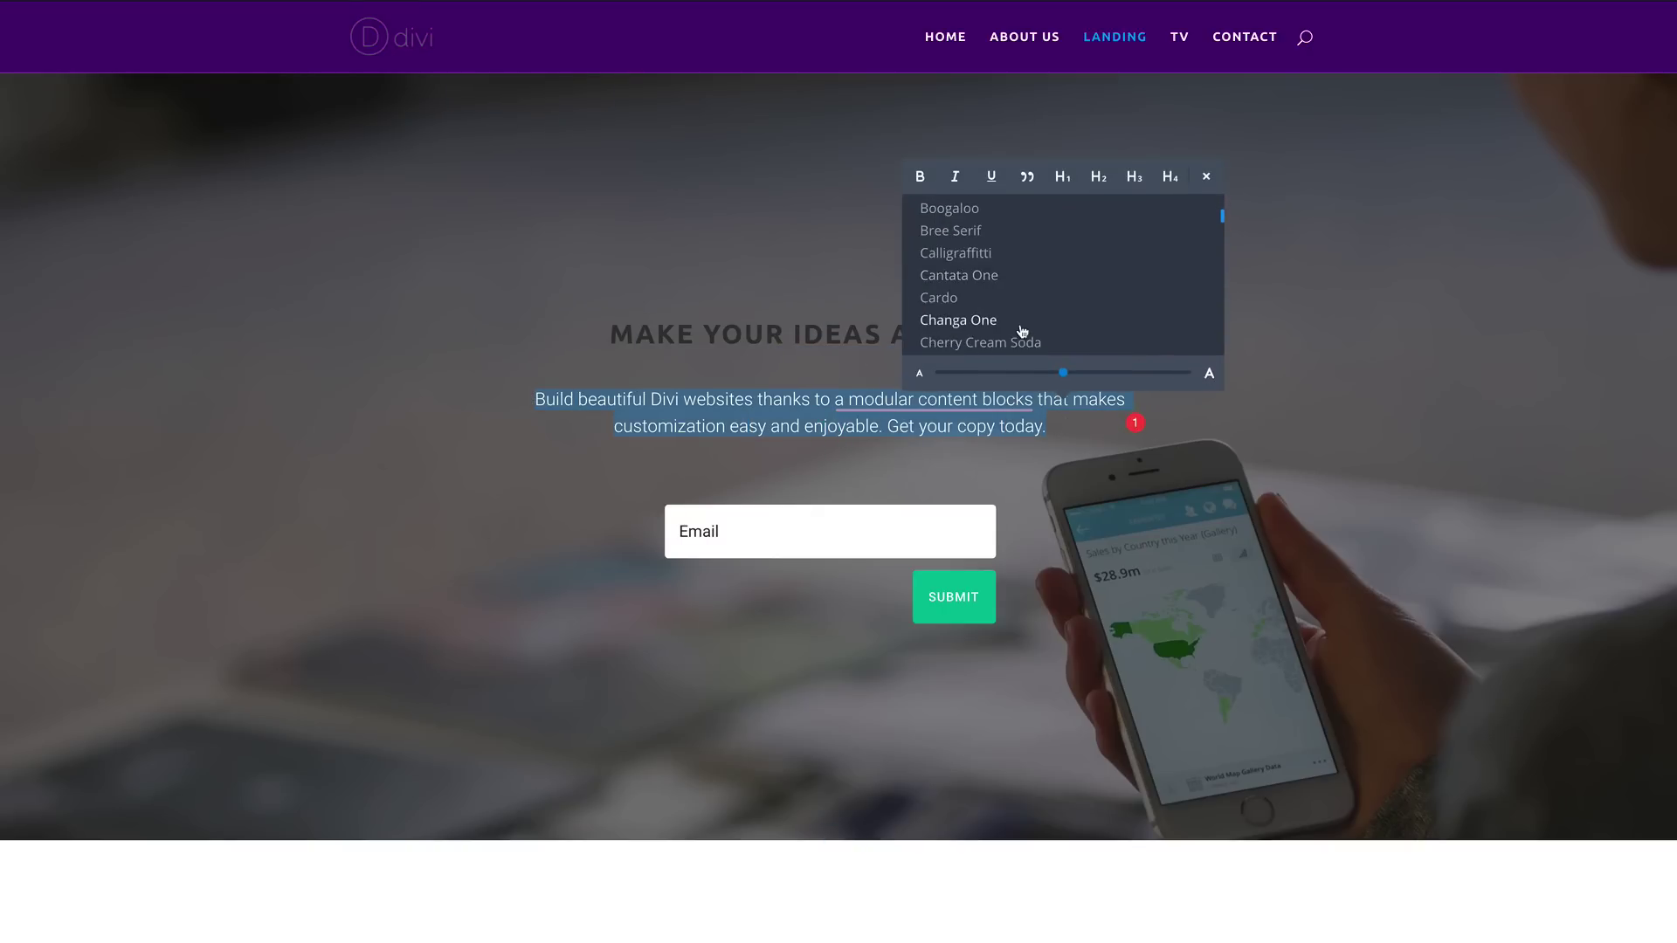
{"action": "scroll", "coordinate": [1021, 329], "scroll_direction": "down", "scroll_amount": 5}
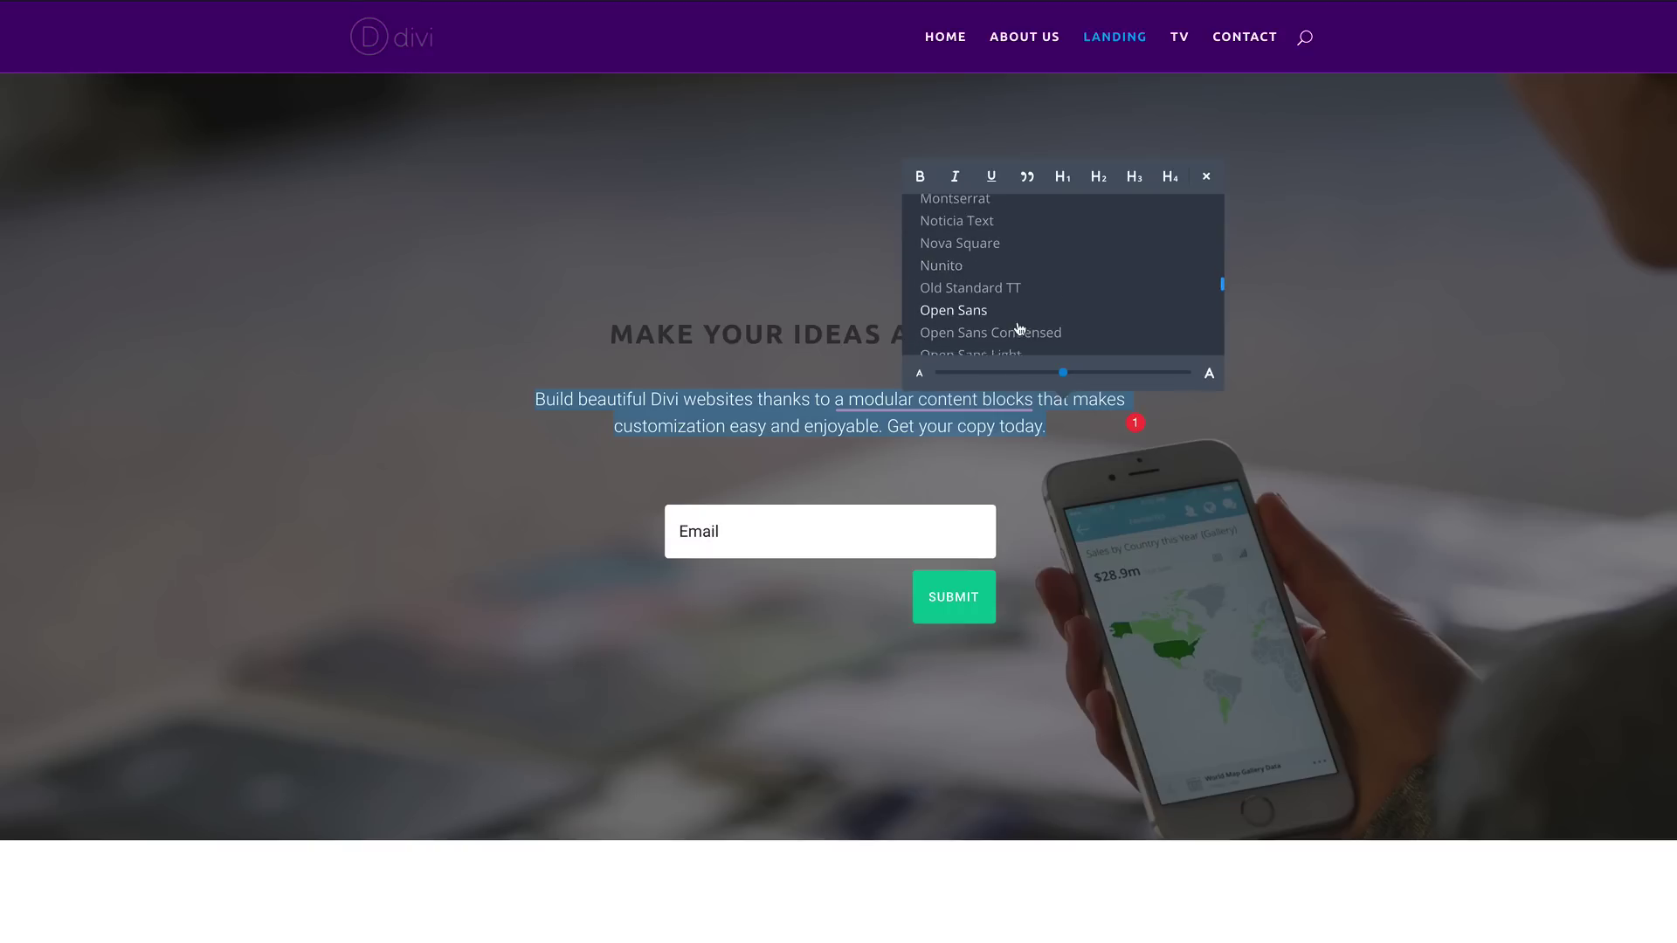
{"action": "scroll", "coordinate": [1020, 329], "scroll_direction": "down", "scroll_amount": 8}
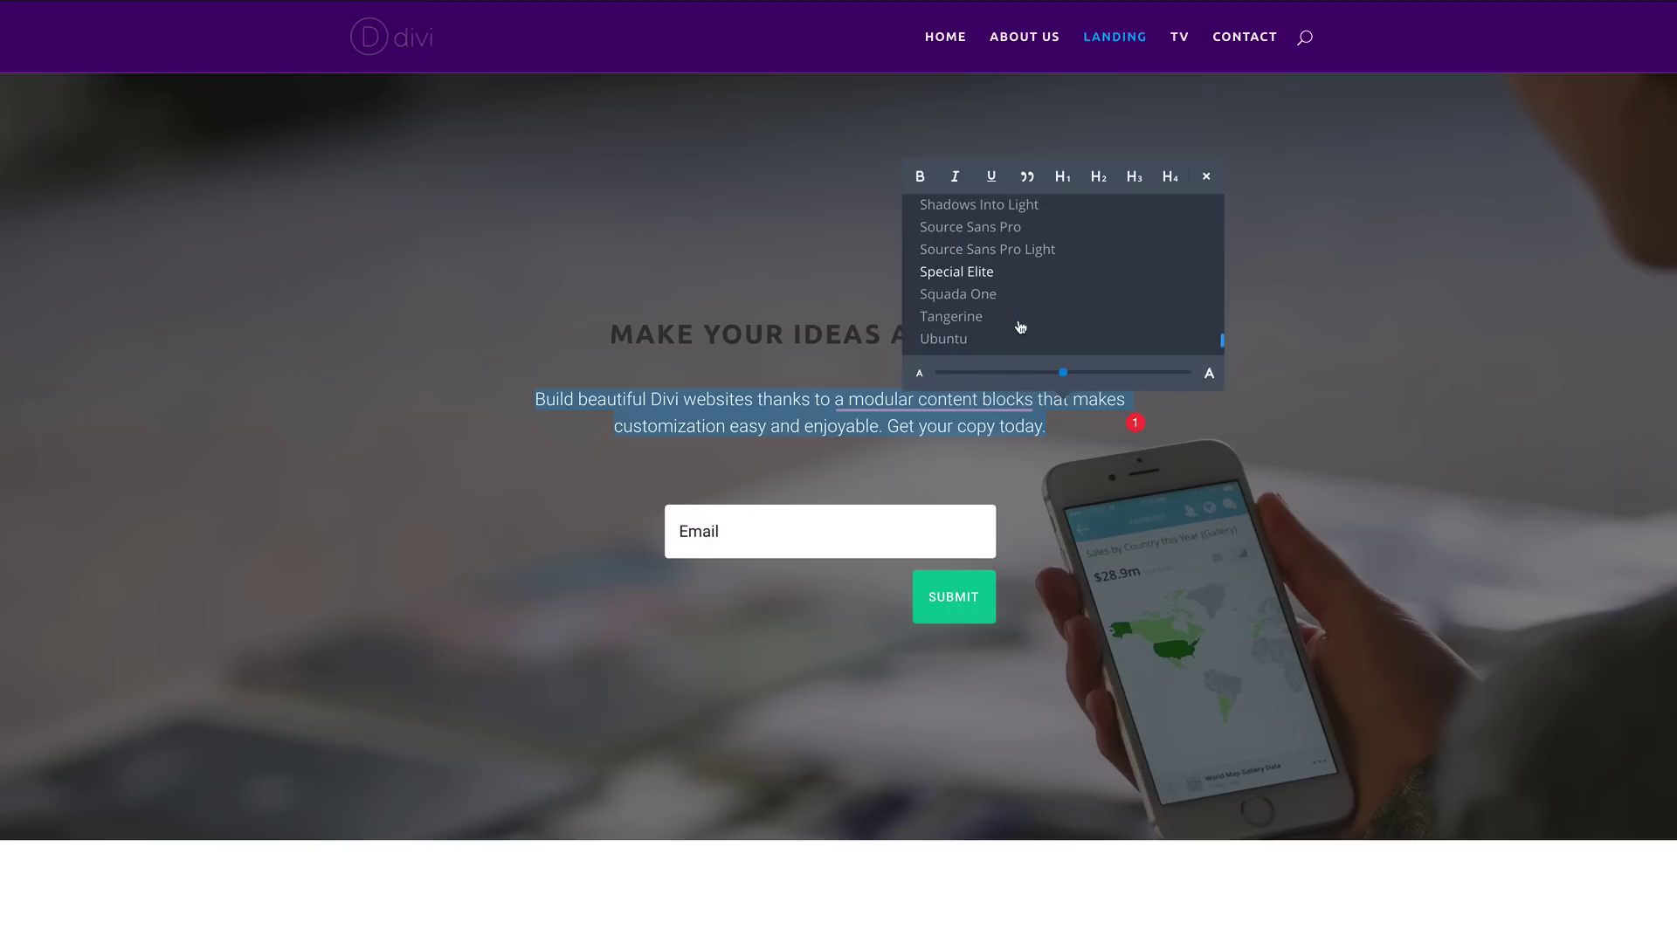
{"action": "left_click", "coordinate": [961, 300]}
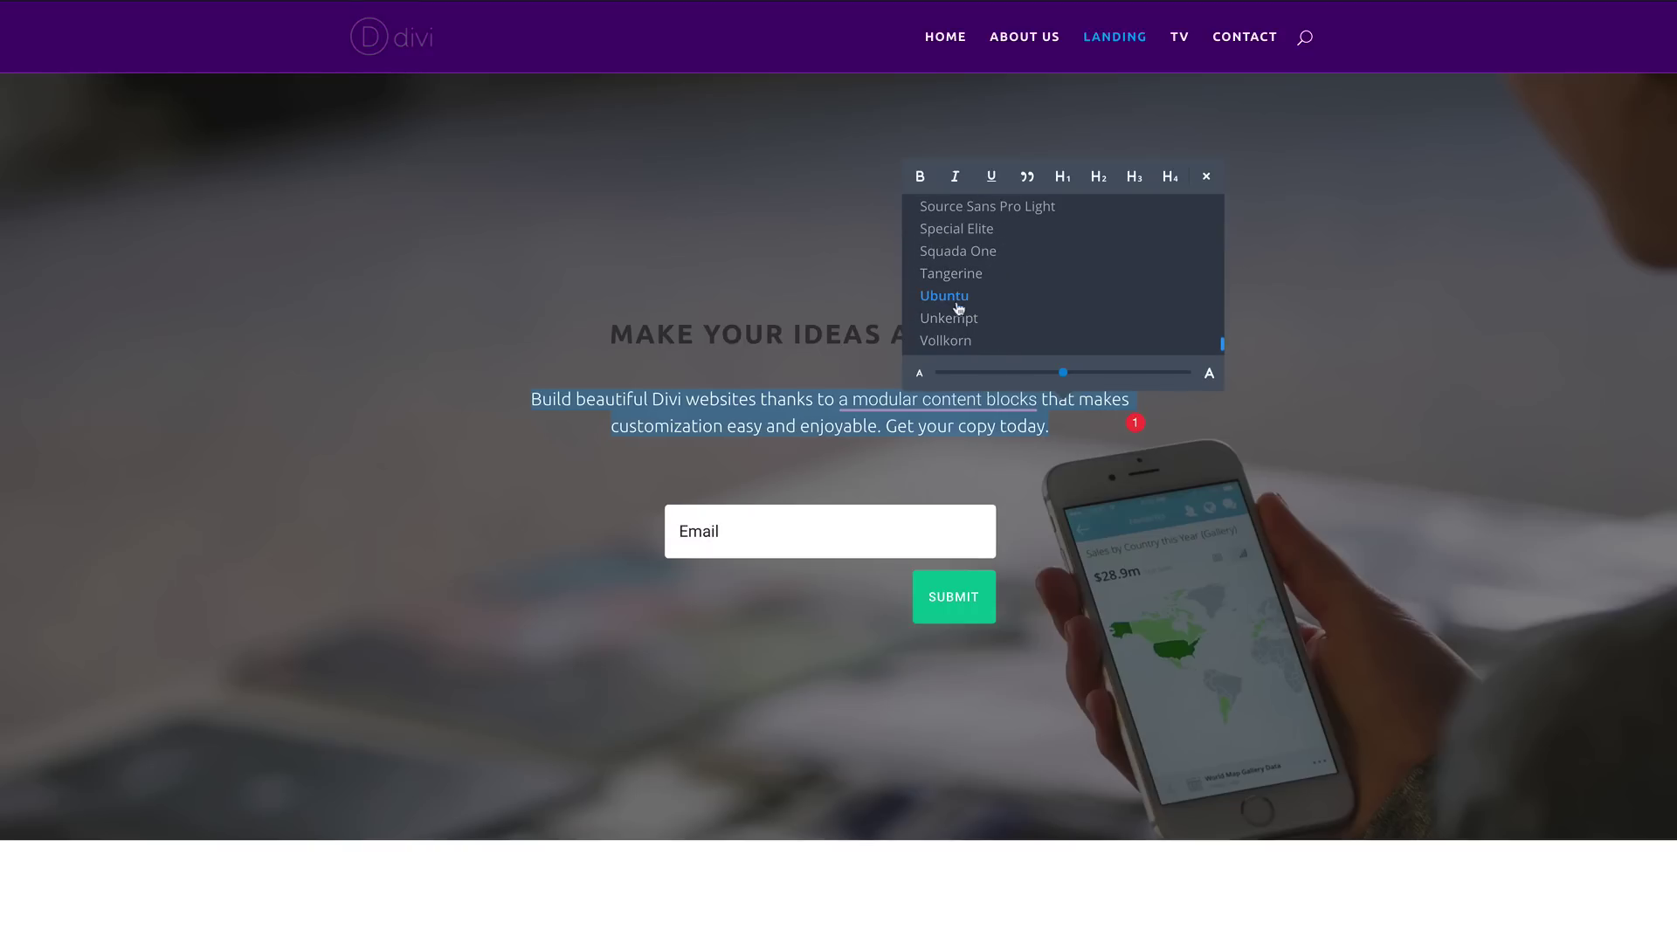
{"action": "left_click", "coordinate": [921, 178]}
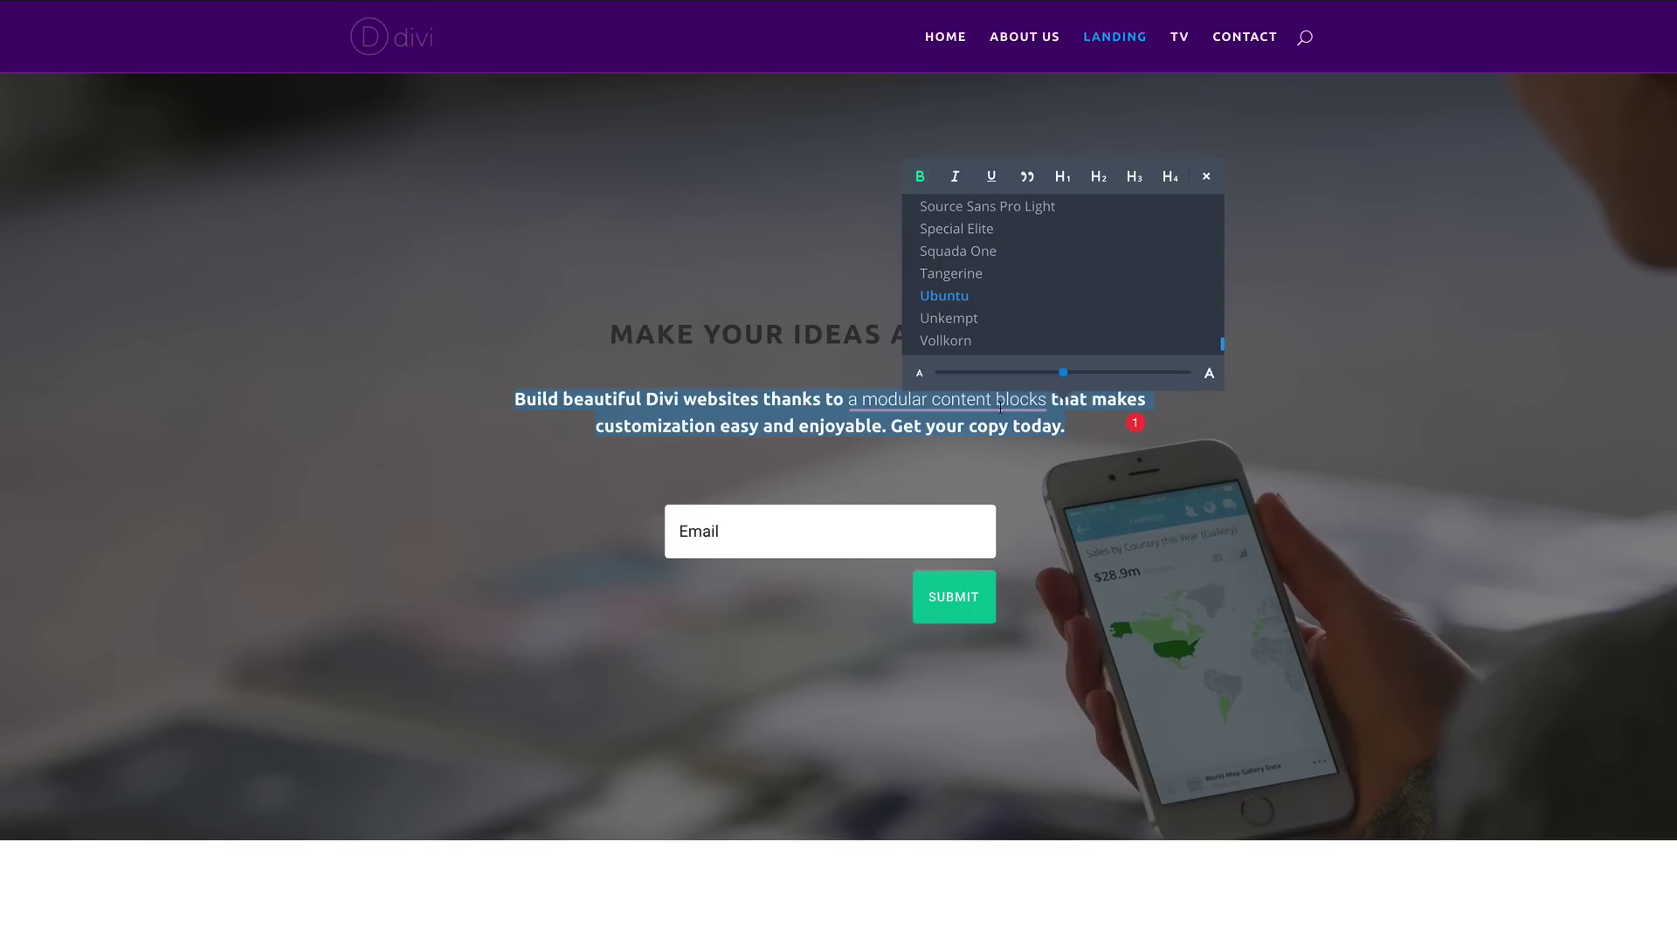
{"action": "left_click", "coordinate": [1370, 327]}
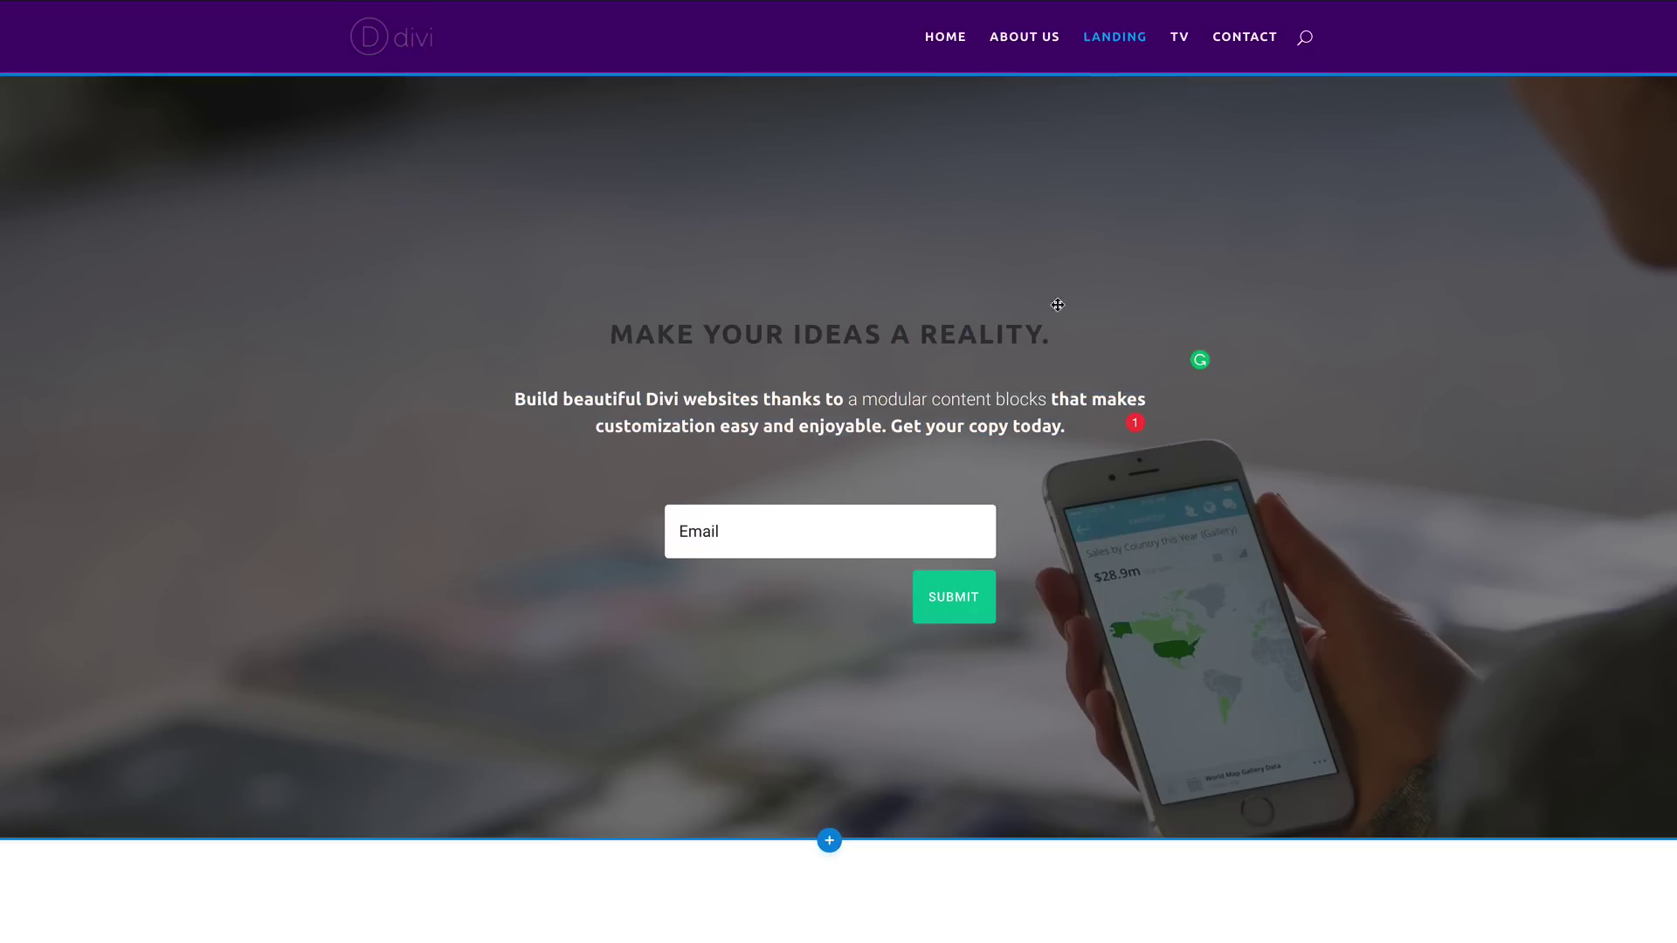
Step: Colour the hero headline text white
{"action": "left_click", "coordinate": [732, 334]}
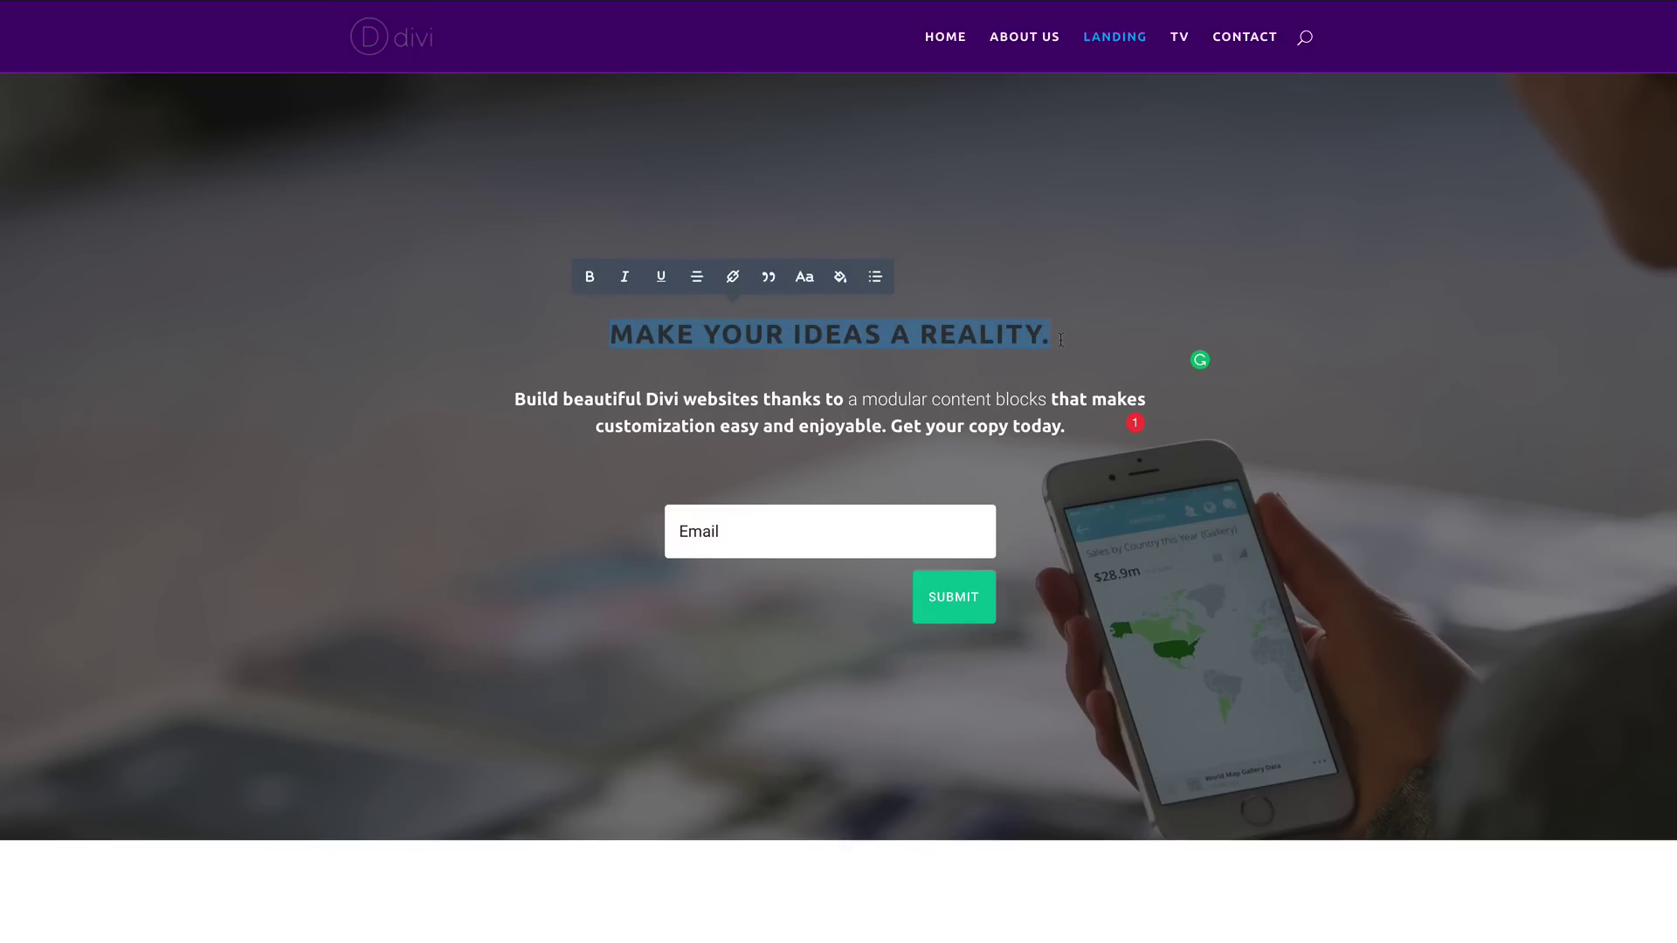
{"action": "left_click_drag", "start_coordinate": [1060, 339], "coordinate": [1061, 338]}
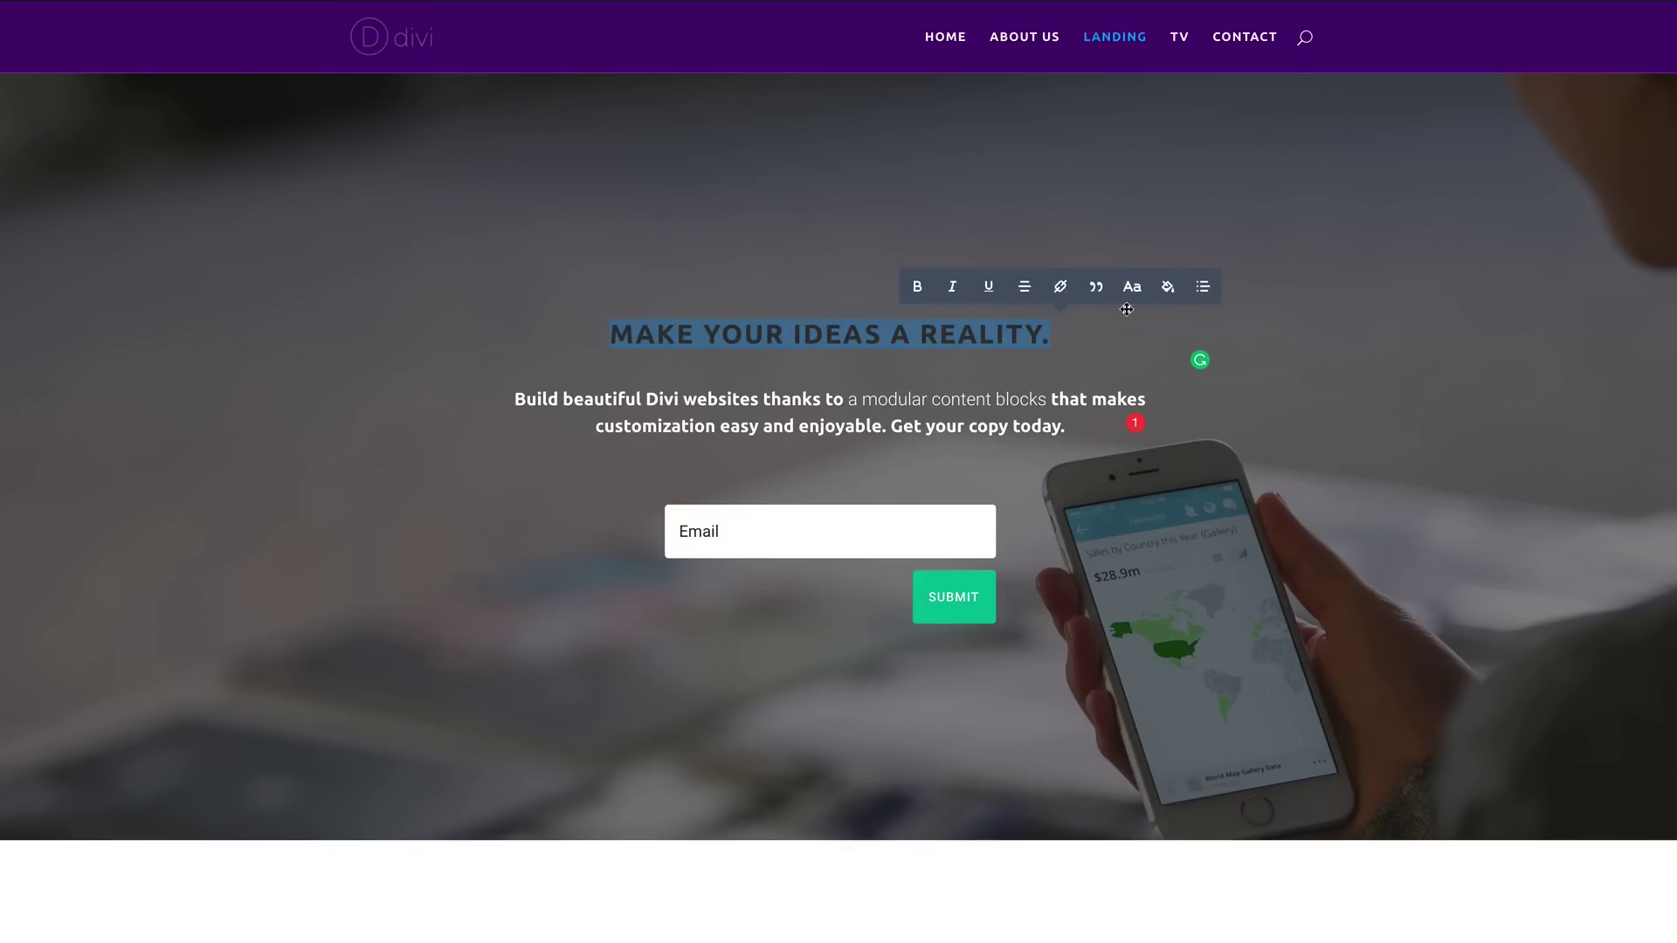
{"action": "left_click", "coordinate": [1169, 287]}
{"action": "left_click_drag", "start_coordinate": [1076, 130], "coordinate": [1103, 105]}
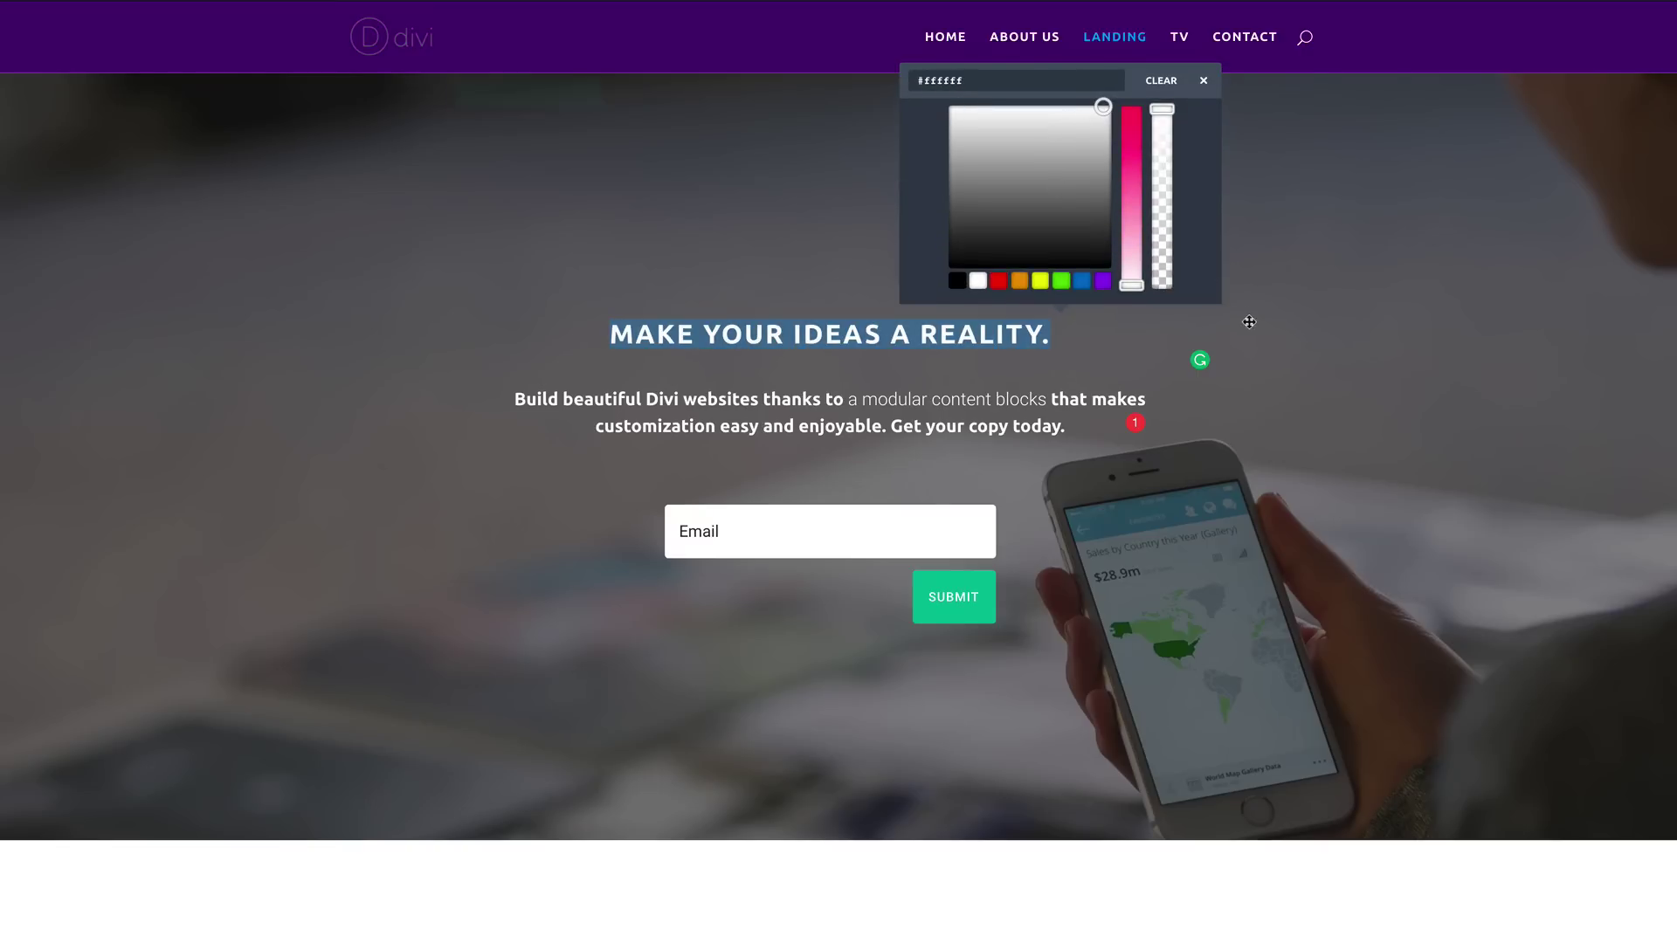
{"action": "left_click", "coordinate": [1206, 341]}
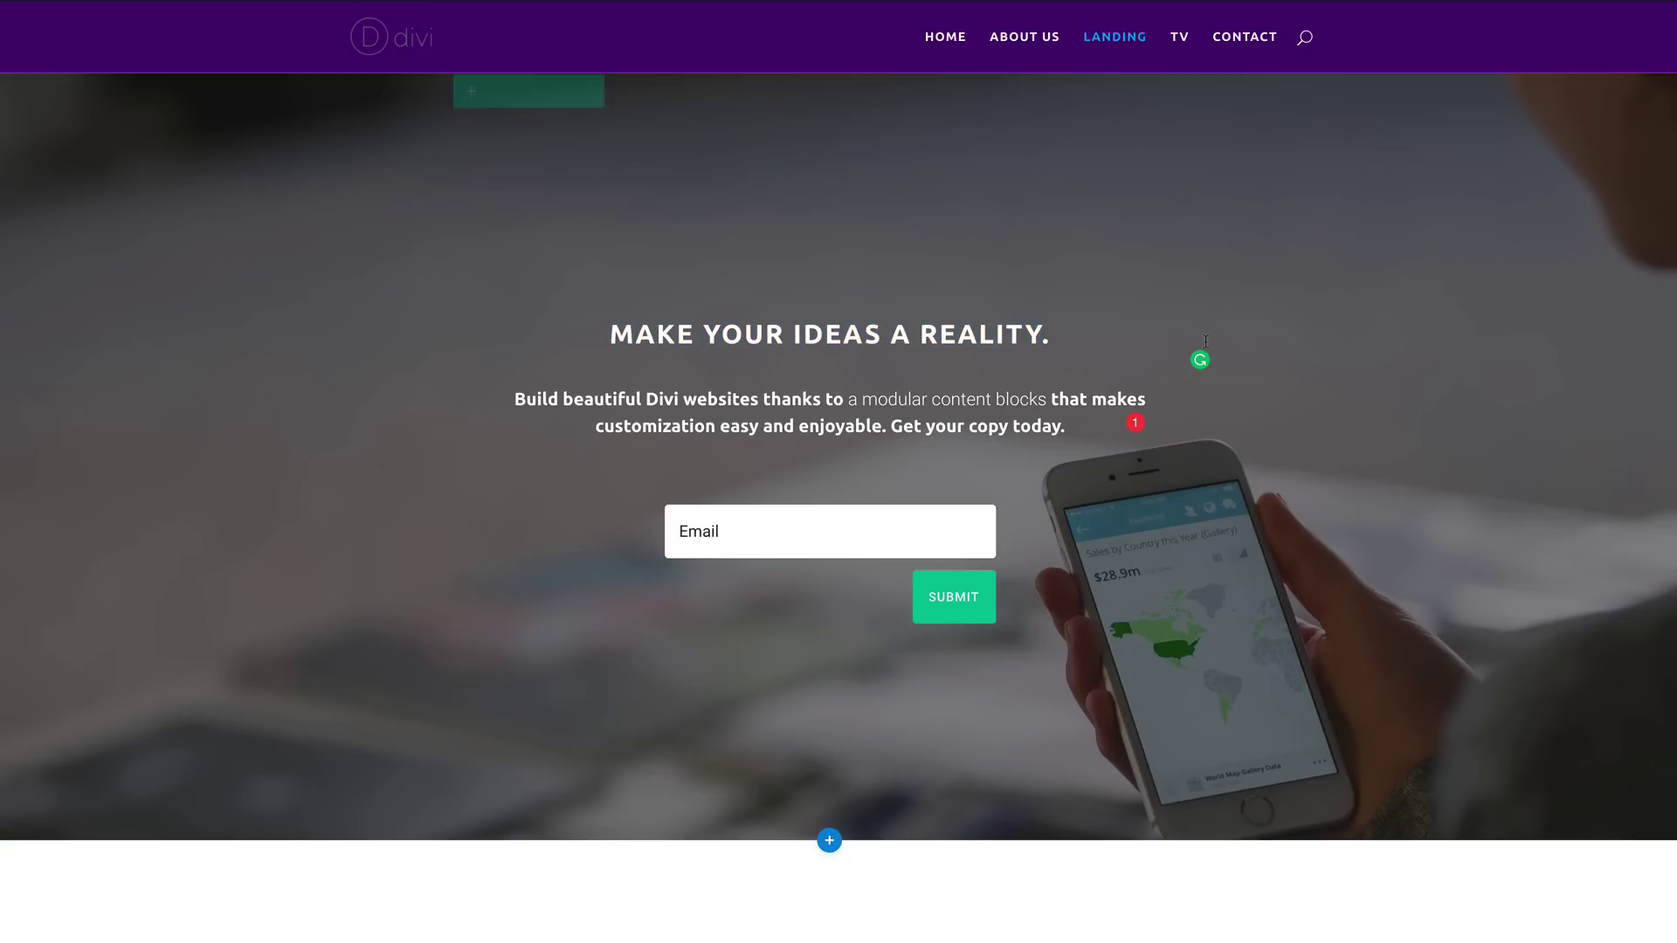
{"action": "scroll", "coordinate": [457, 412], "scroll_direction": "down", "scroll_amount": 1}
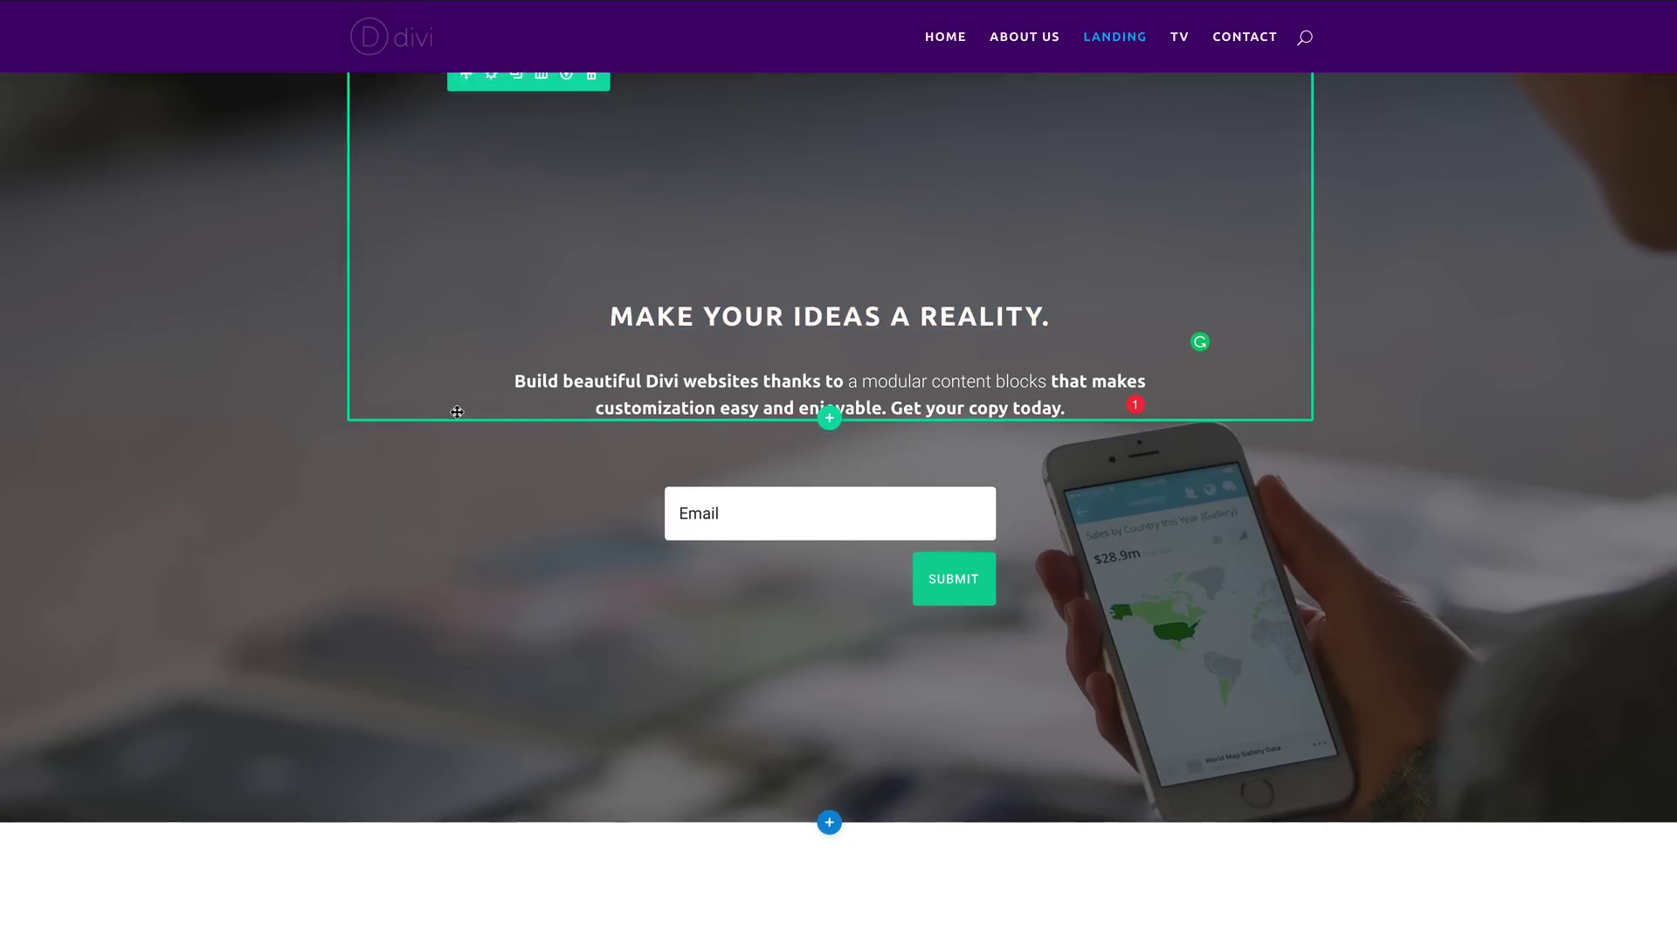
Step: Scroll through the finished Landing page, save it, and go to the TV page
{"action": "scroll", "coordinate": [457, 412], "scroll_direction": "down", "scroll_amount": 2}
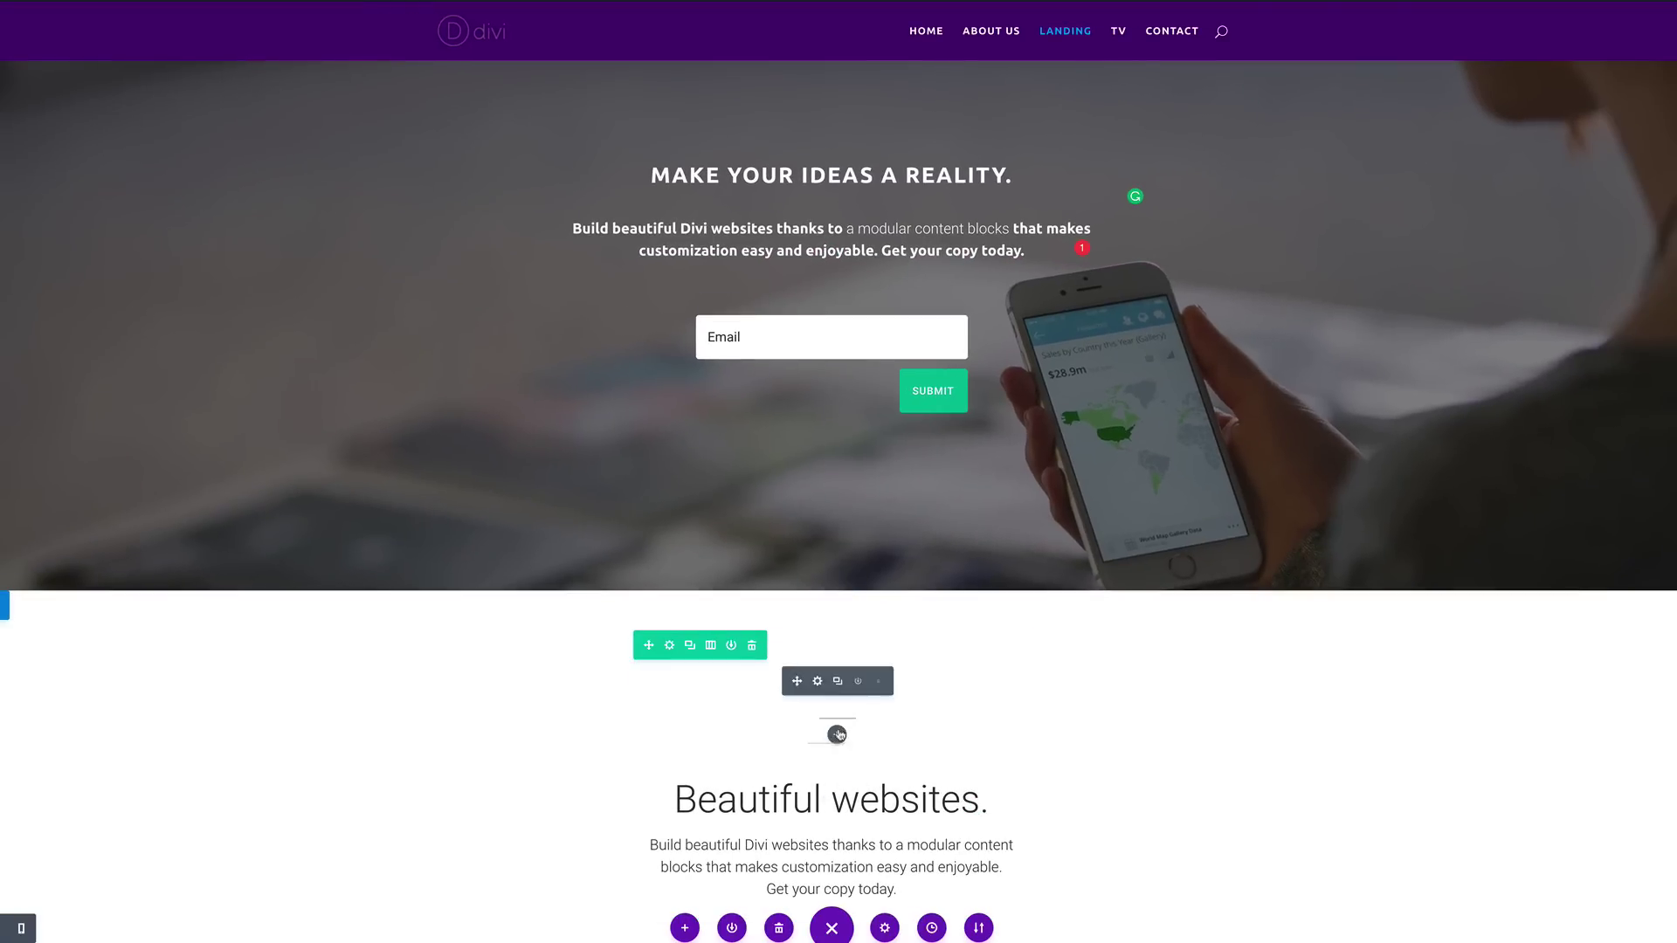
{"action": "scroll", "coordinate": [839, 734], "scroll_direction": "down", "scroll_amount": 2}
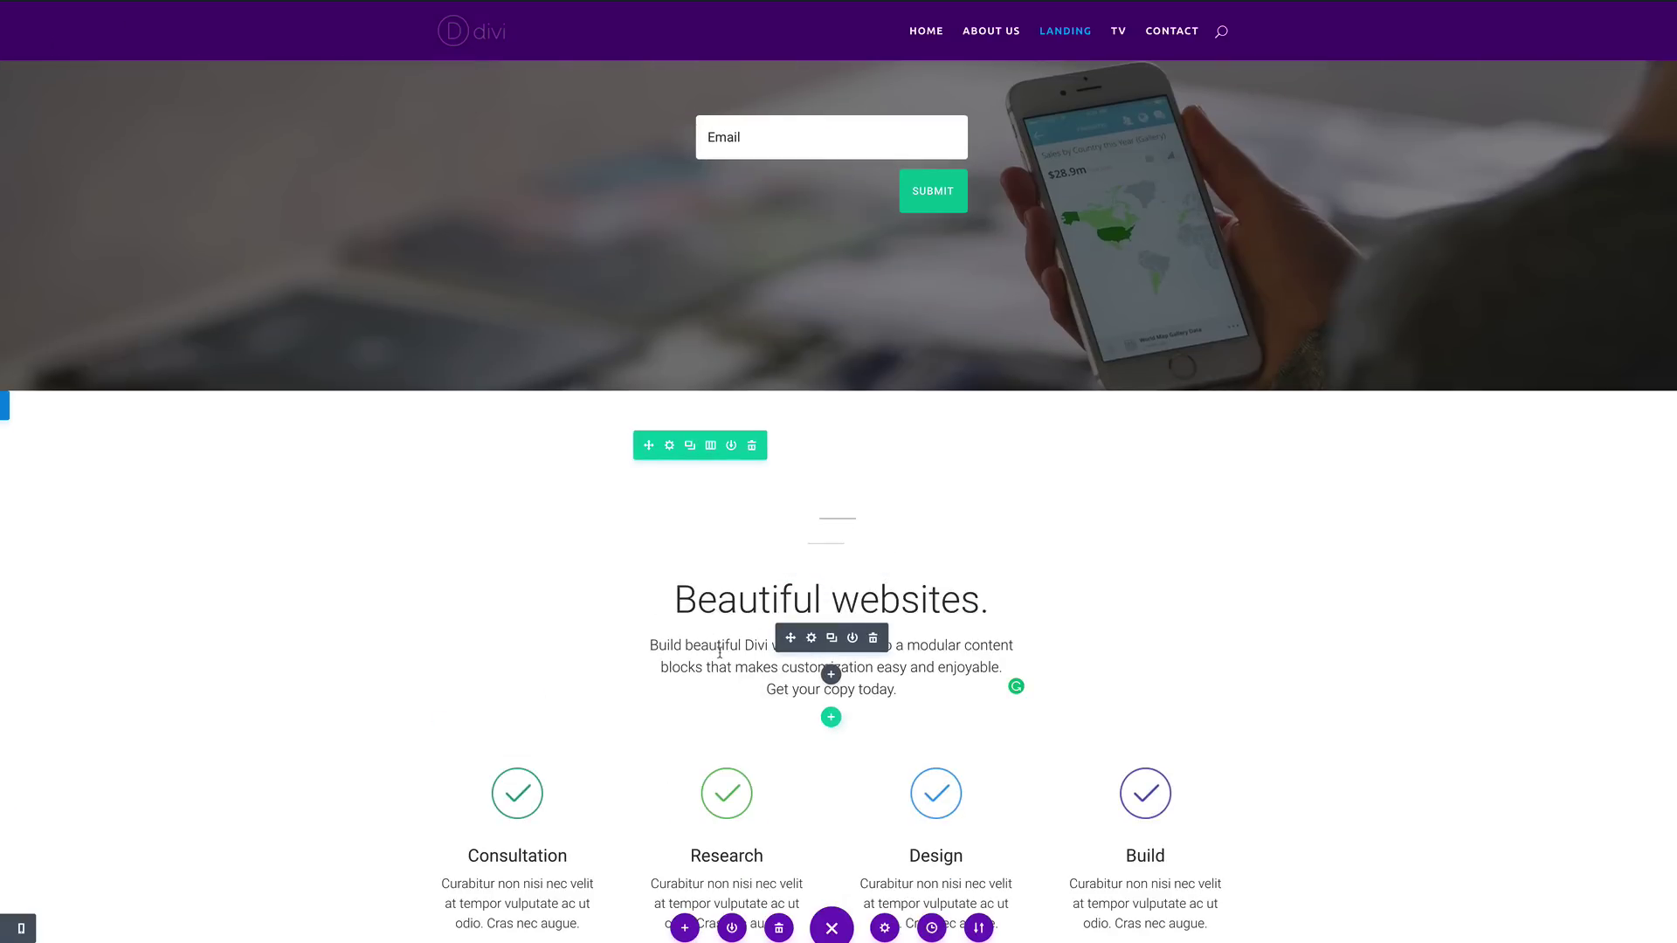
{"action": "scroll", "coordinate": [829, 602], "scroll_direction": "up", "scroll_amount": 3}
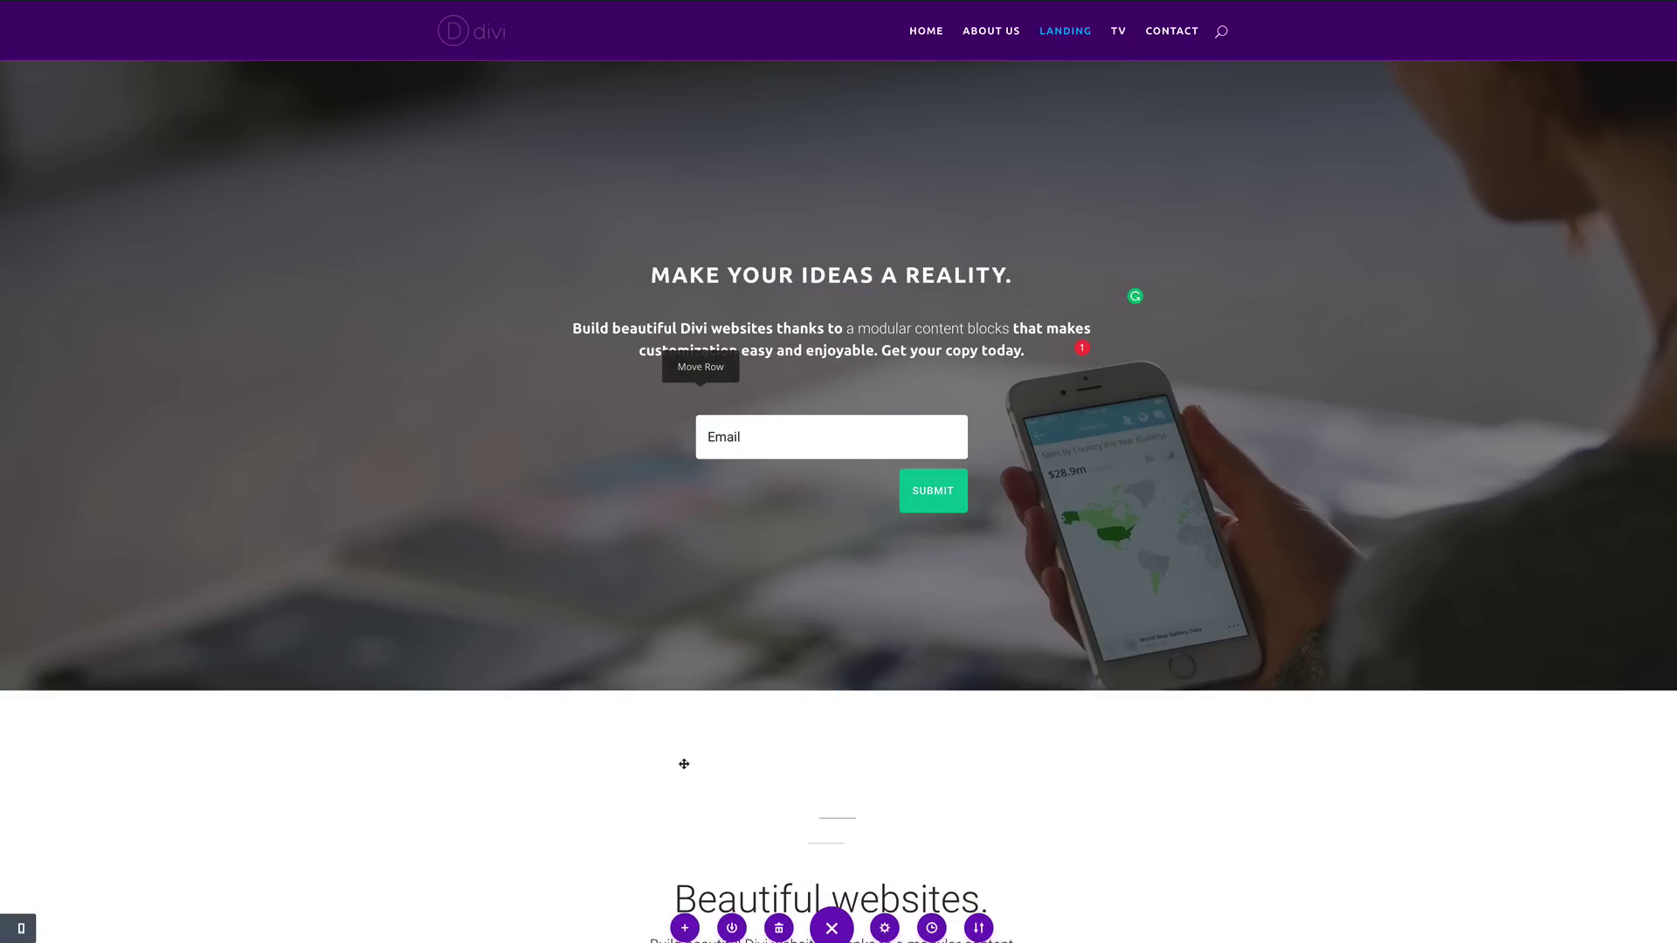
{"action": "scroll", "coordinate": [684, 765], "scroll_direction": "down", "scroll_amount": 3}
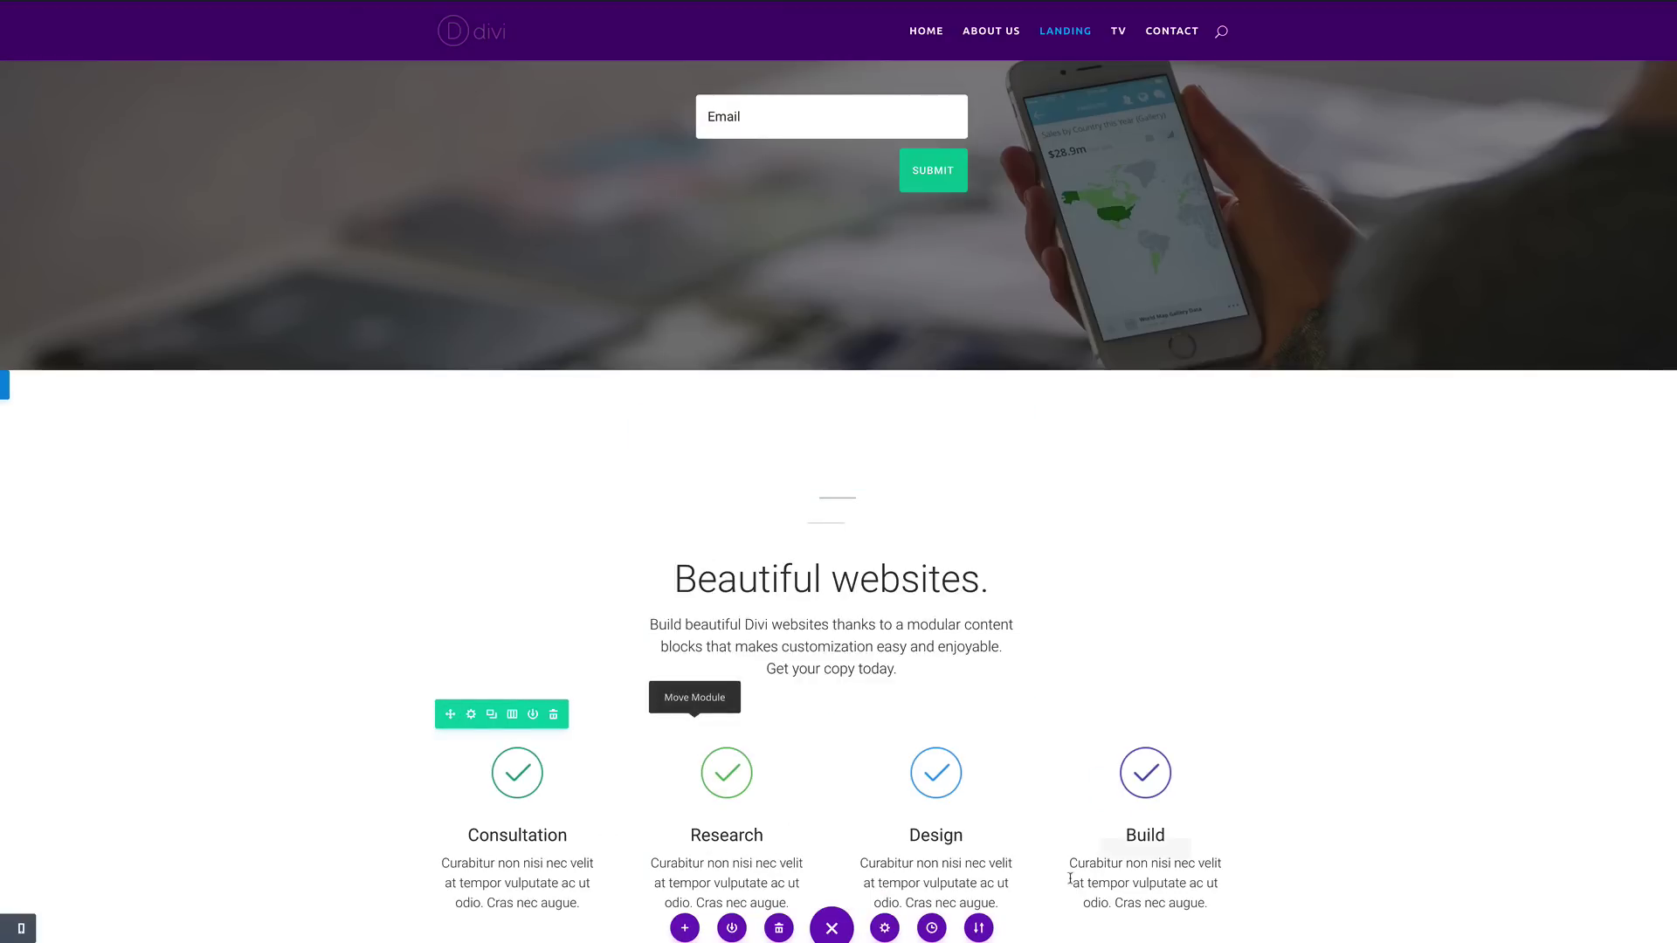
{"action": "scroll", "coordinate": [1070, 878], "scroll_direction": "down", "scroll_amount": 10}
{"action": "scroll", "coordinate": [507, 597], "scroll_direction": "up", "scroll_amount": 5}
{"action": "scroll", "coordinate": [507, 597], "scroll_direction": "down", "scroll_amount": 4}
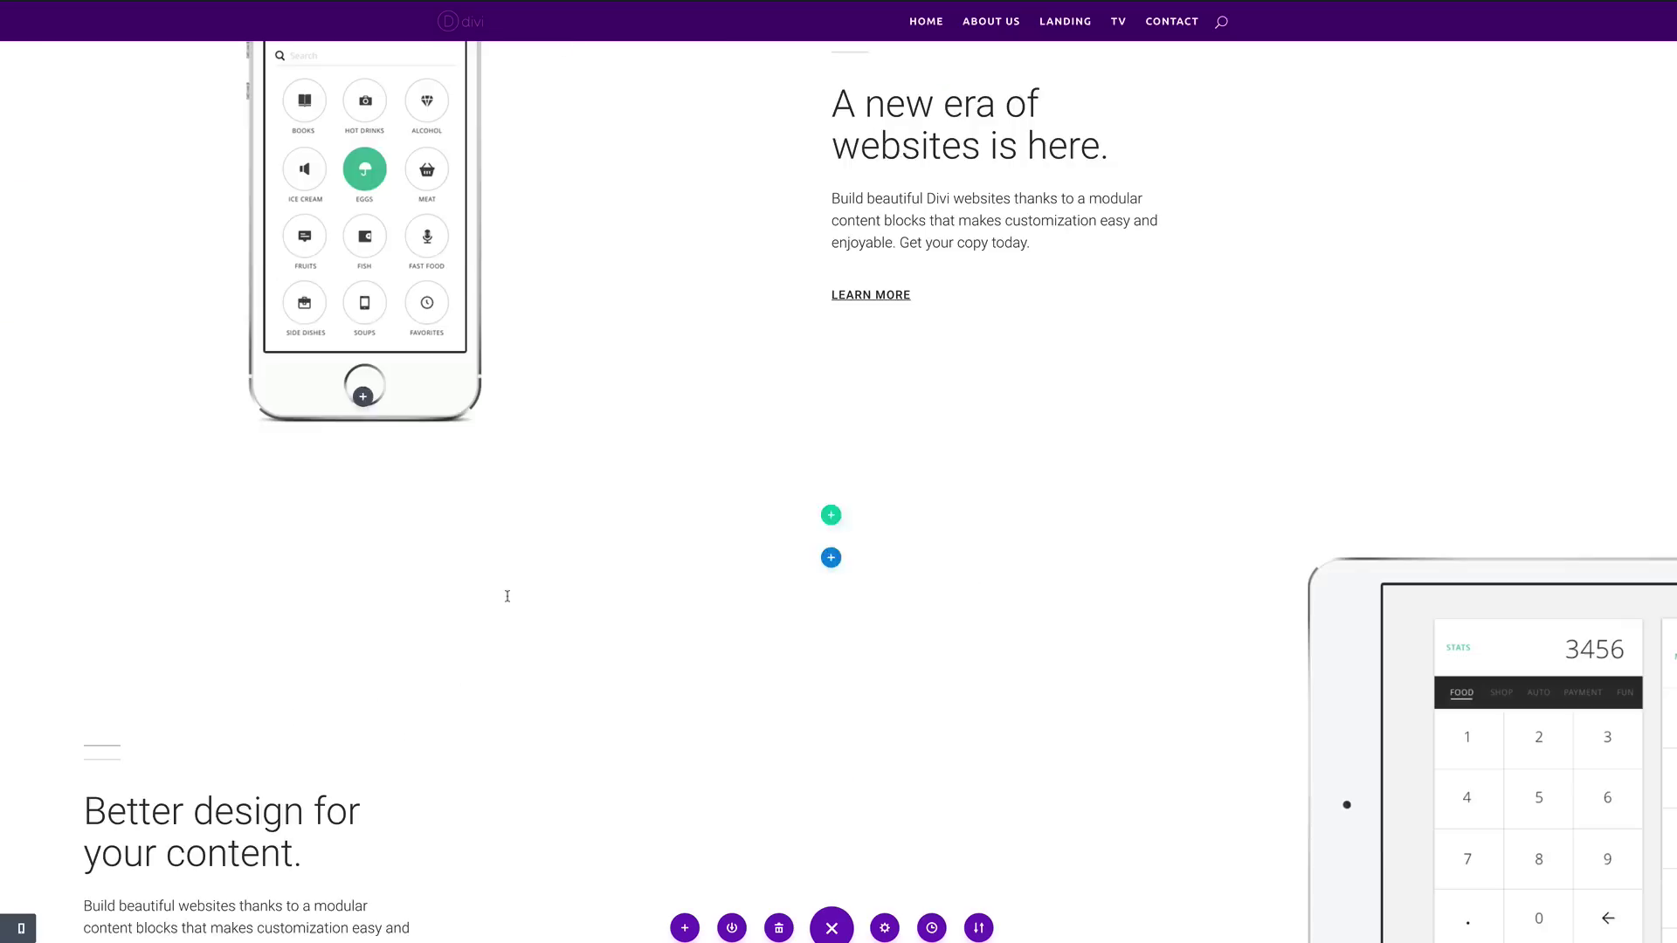
{"action": "scroll", "coordinate": [508, 596], "scroll_direction": "down", "scroll_amount": 5}
{"action": "scroll", "coordinate": [508, 596], "scroll_direction": "up", "scroll_amount": 10}
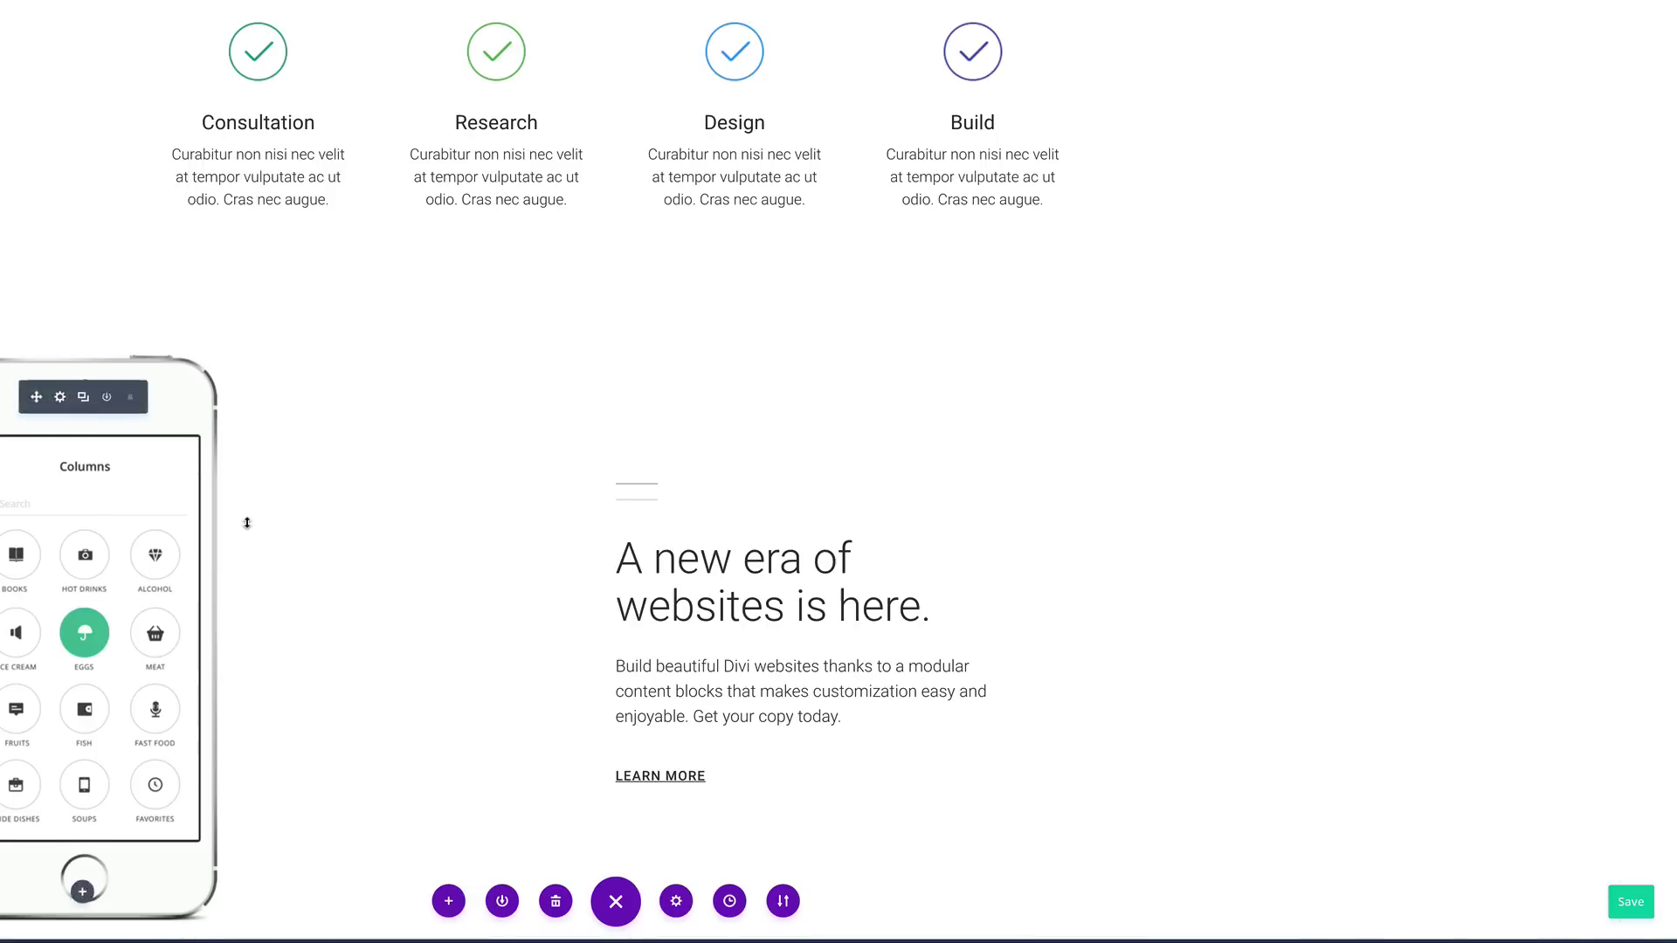
{"action": "scroll", "coordinate": [247, 522], "scroll_direction": "up", "scroll_amount": 10}
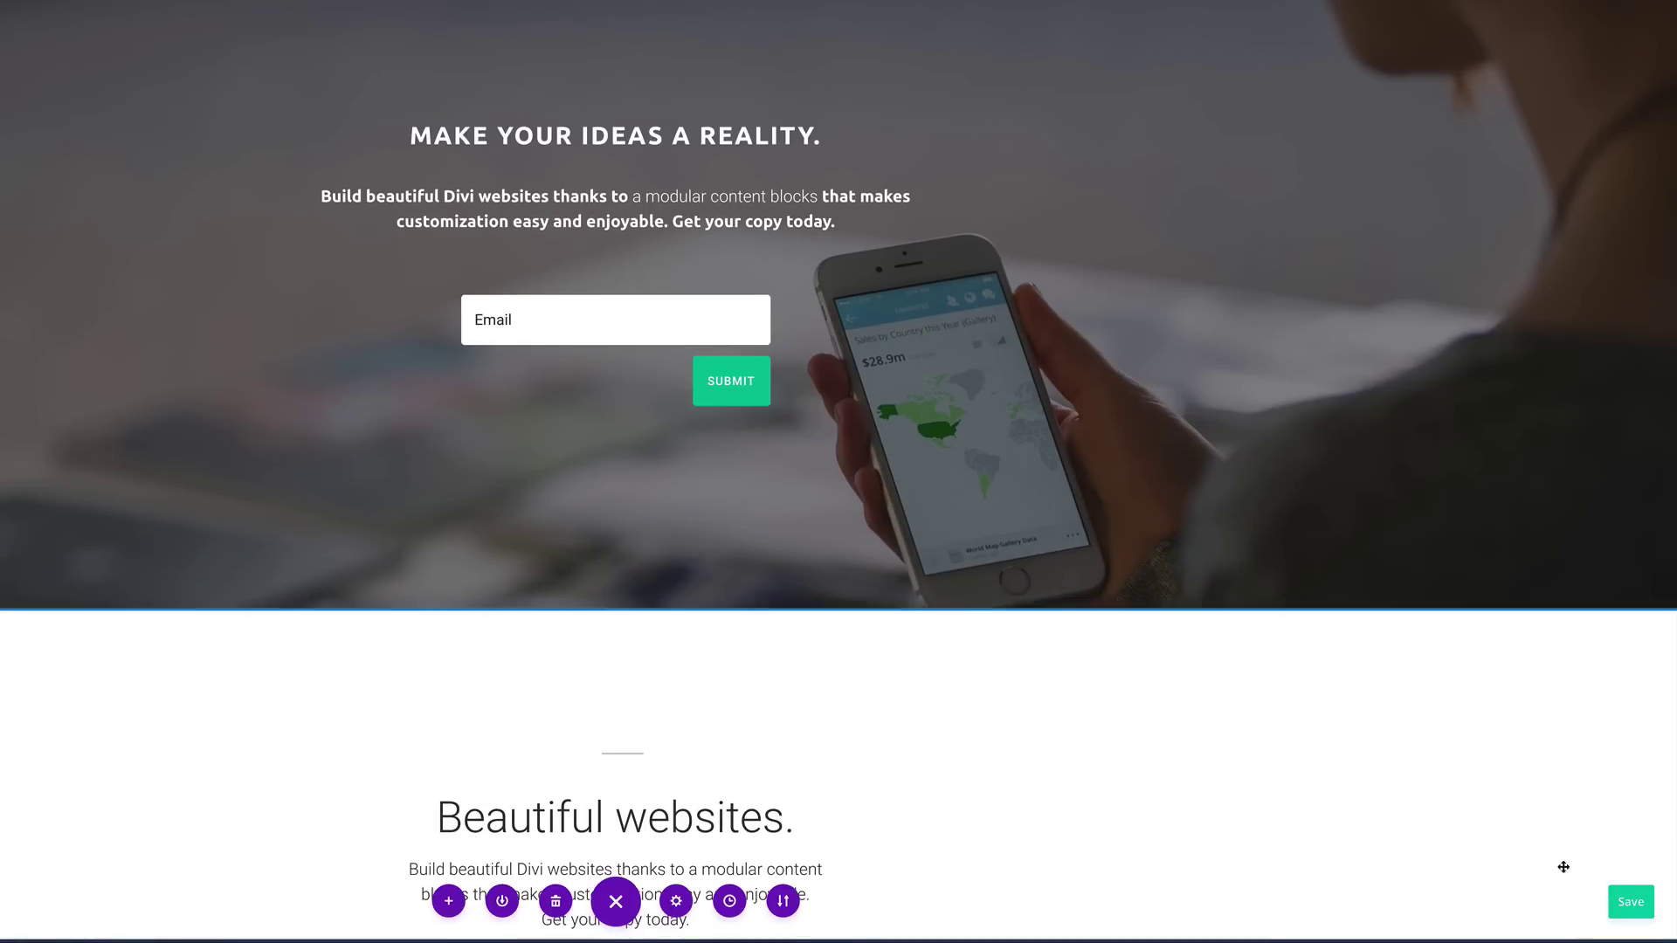
{"action": "left_click", "coordinate": [1631, 903]}
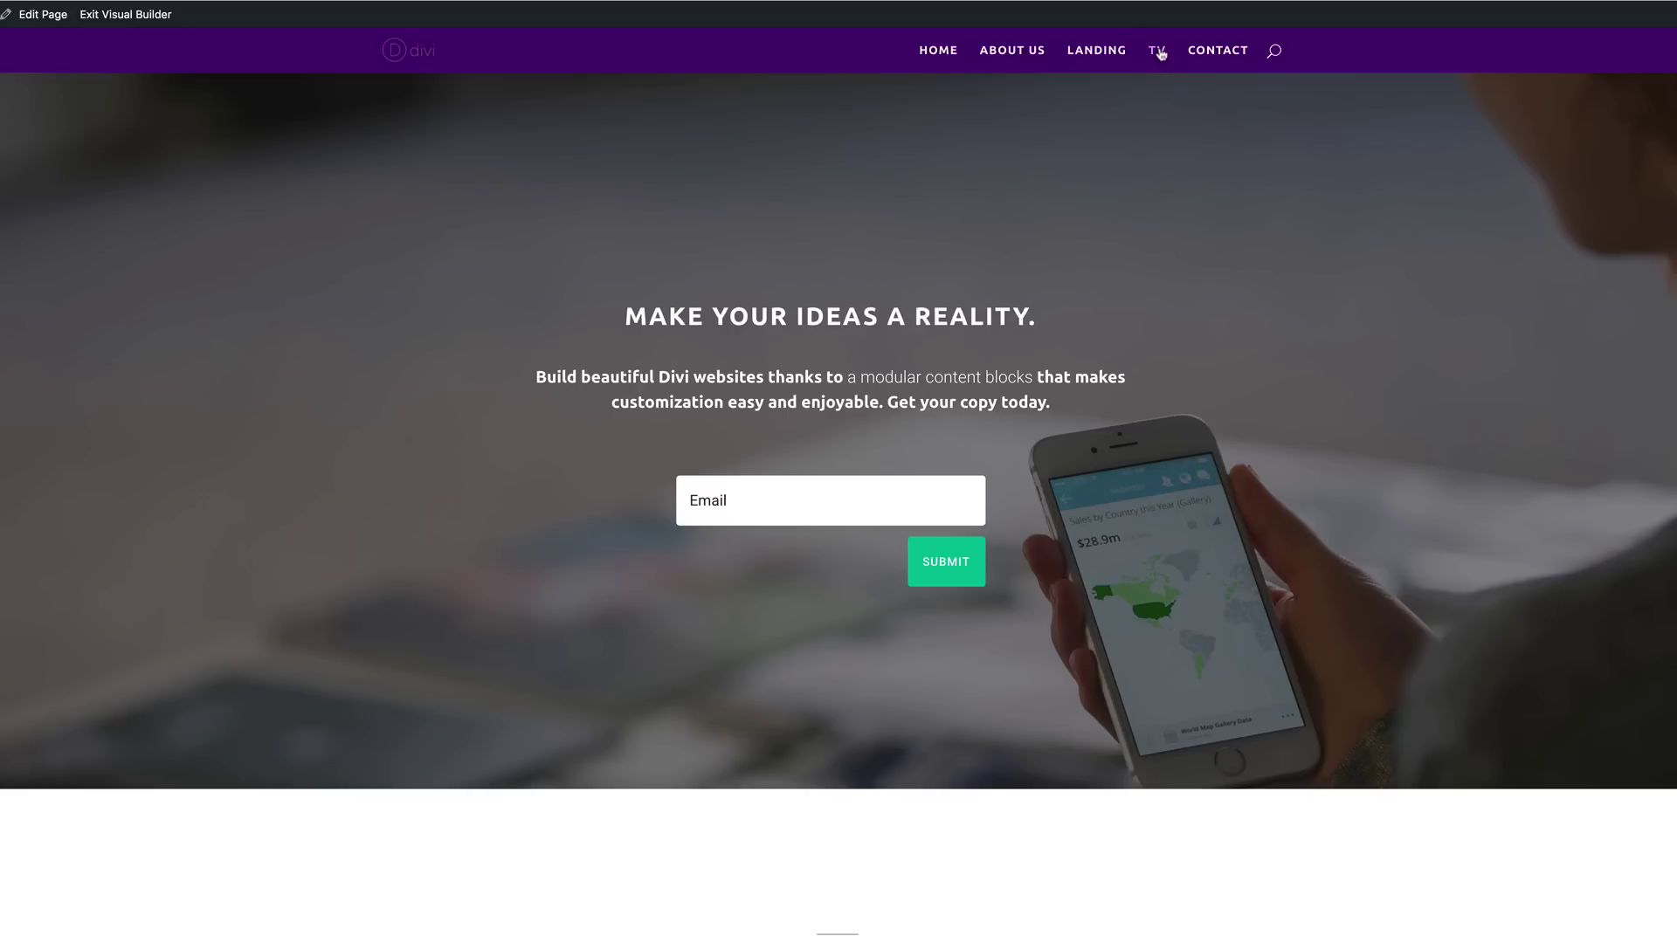
{"action": "left_click", "coordinate": [1160, 52]}
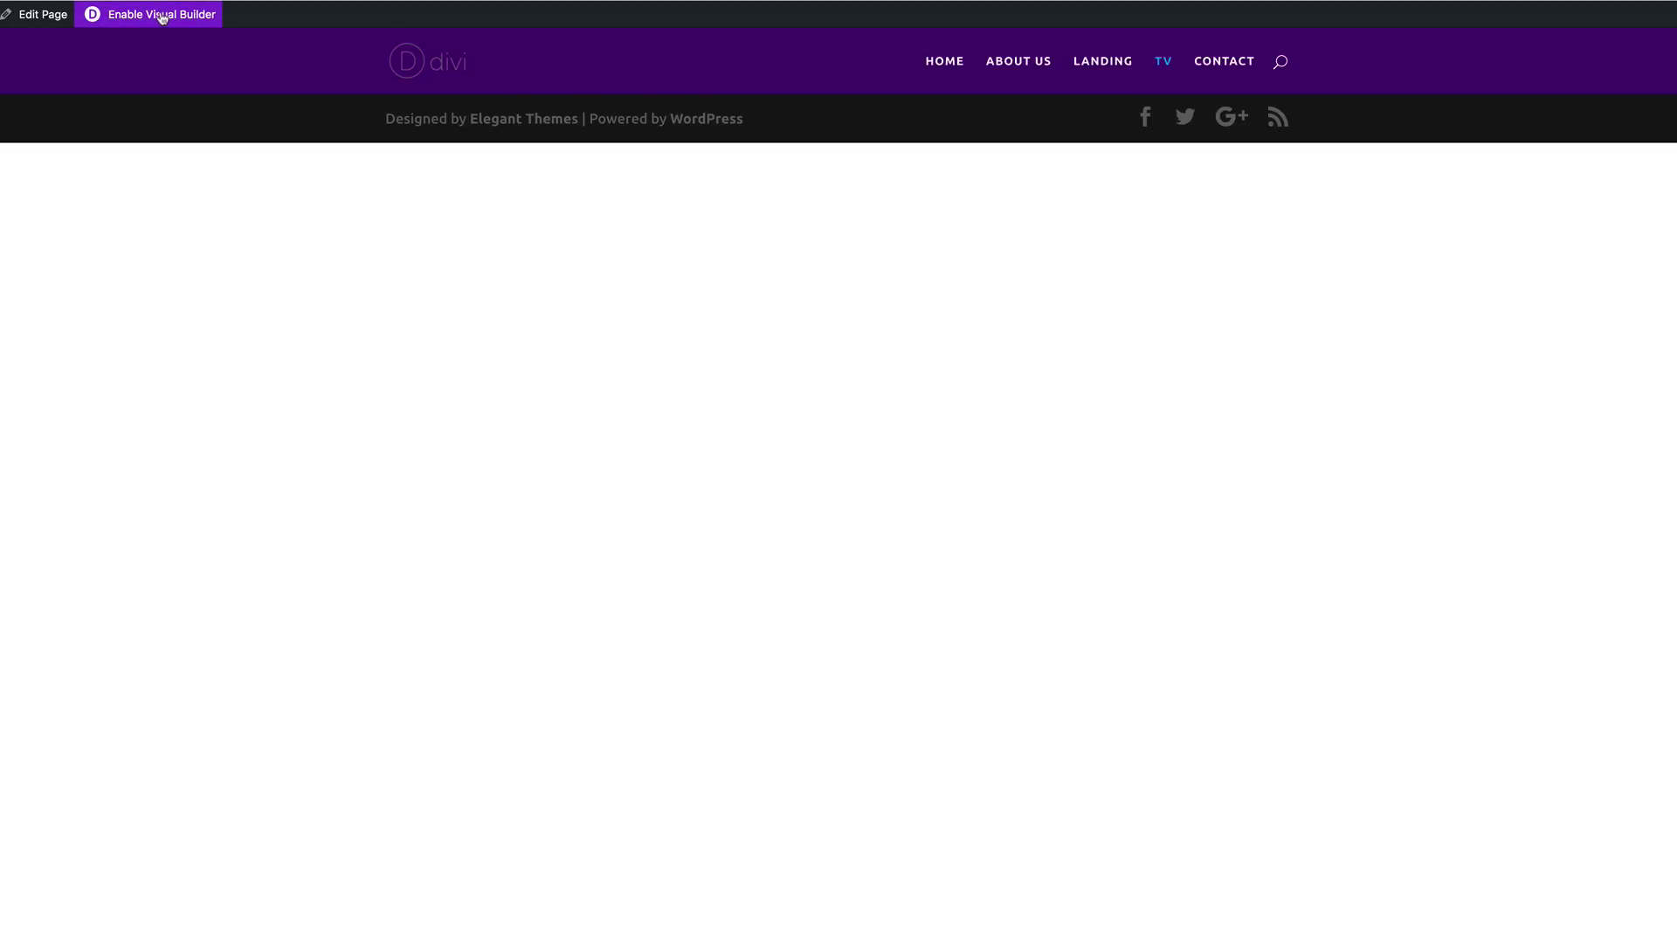
Step: Enable the Visual Builder on the TV page and add a one-column row with a Video module
{"action": "left_click", "coordinate": [163, 16]}
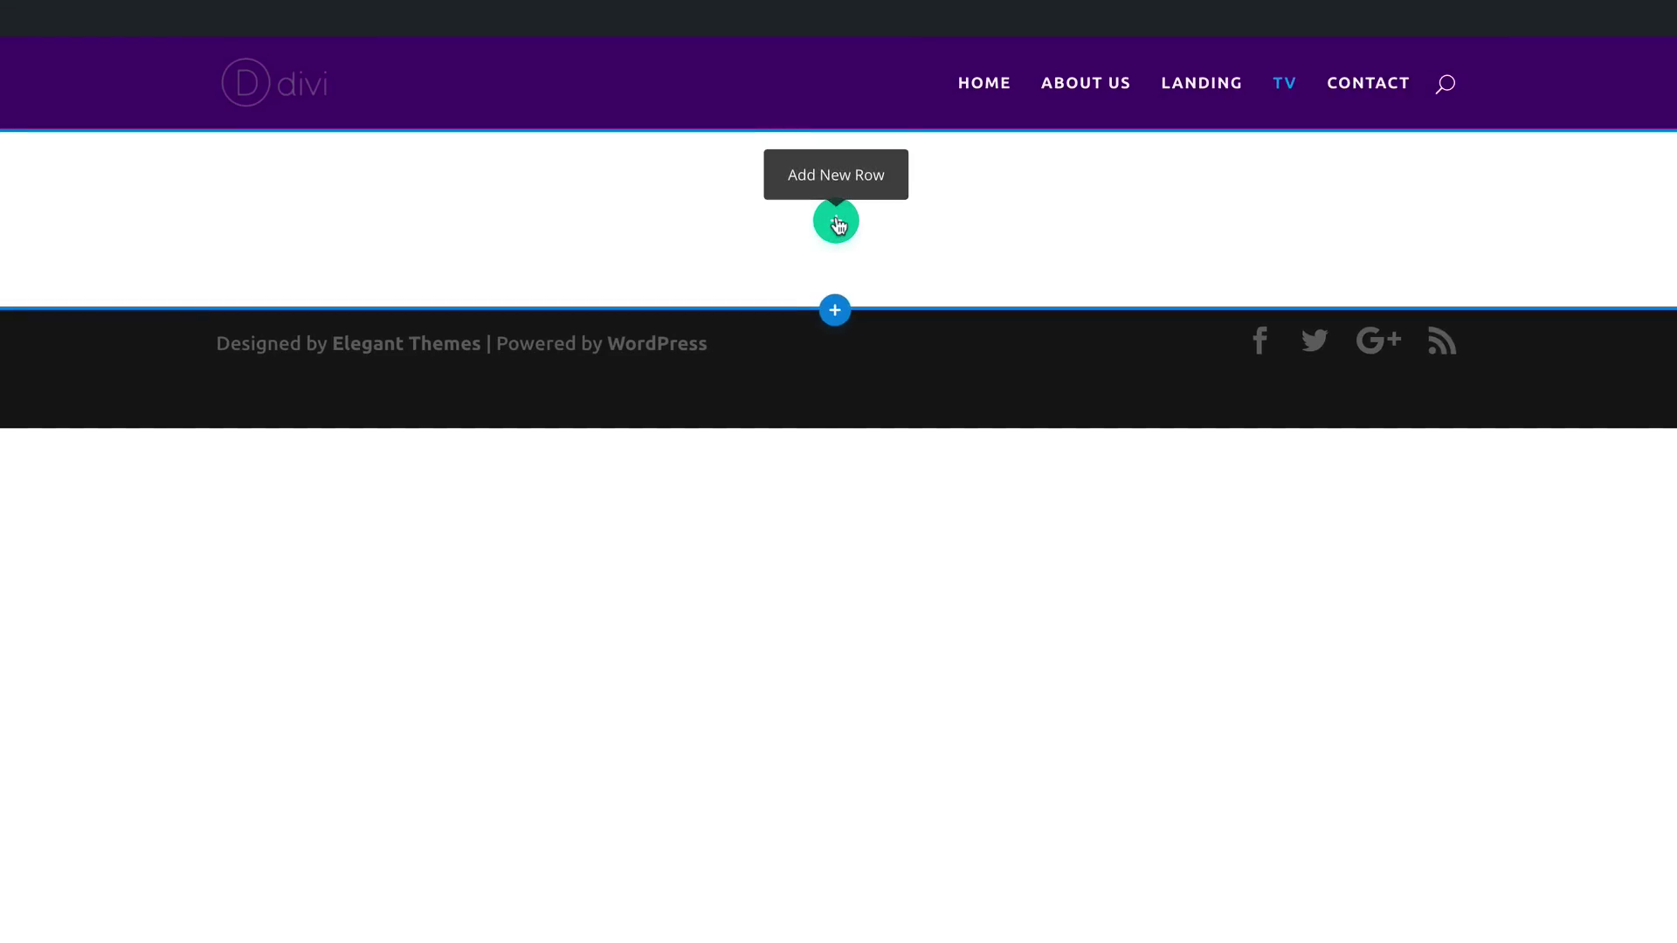
{"action": "left_click", "coordinate": [837, 226]}
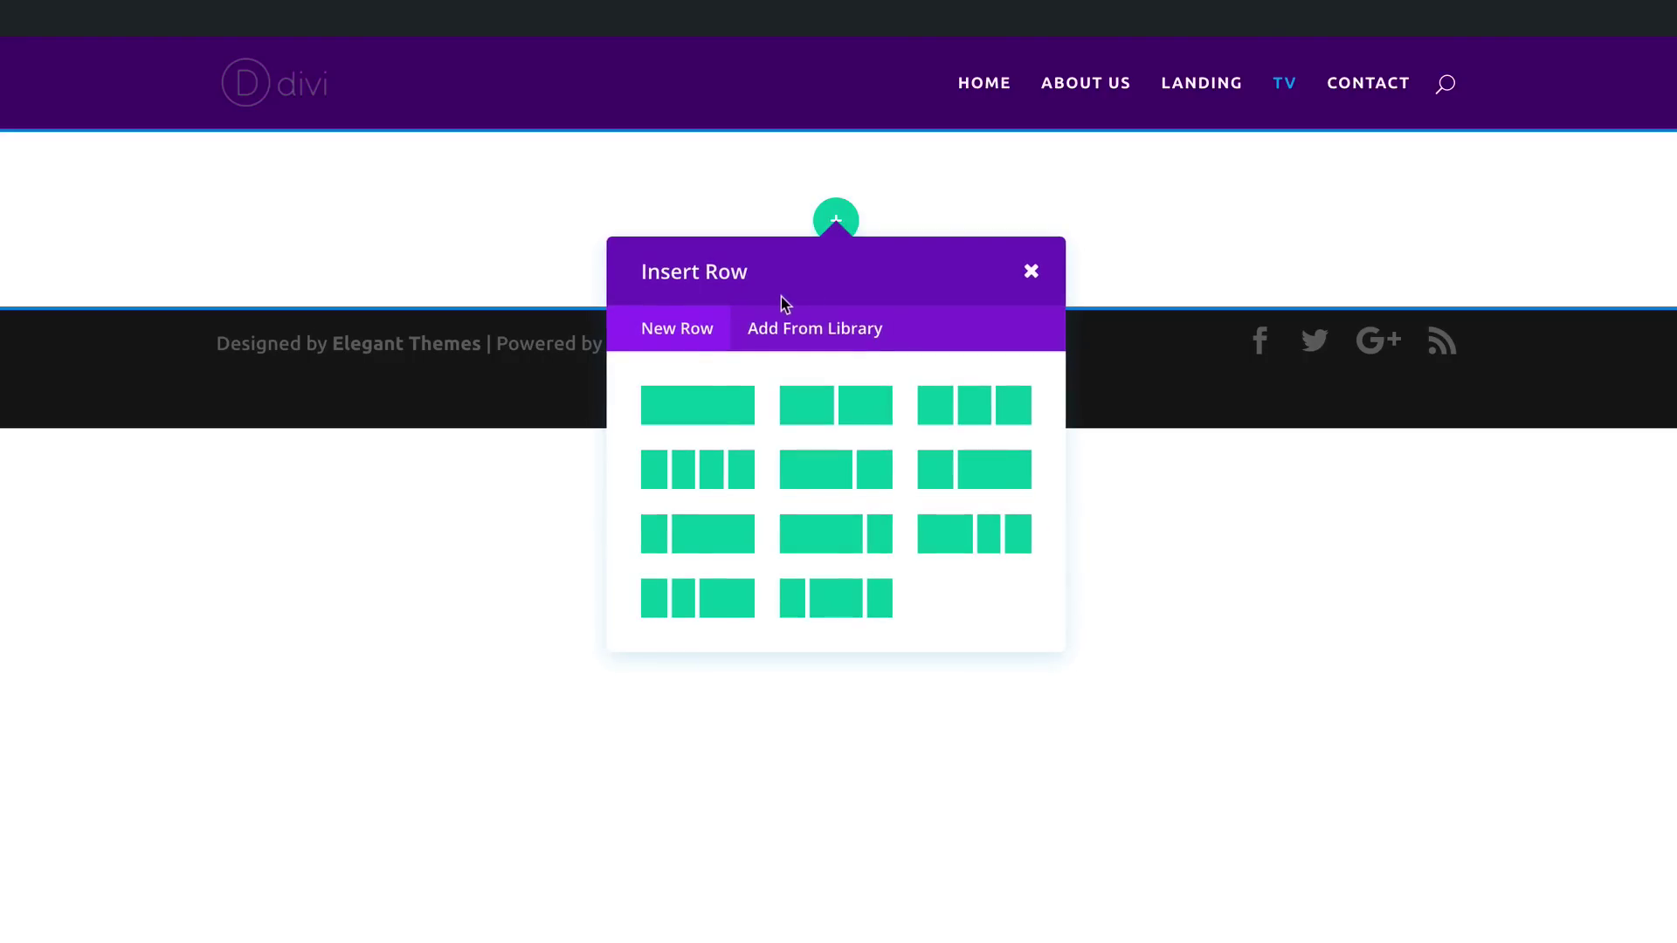
{"action": "left_click", "coordinate": [720, 410]}
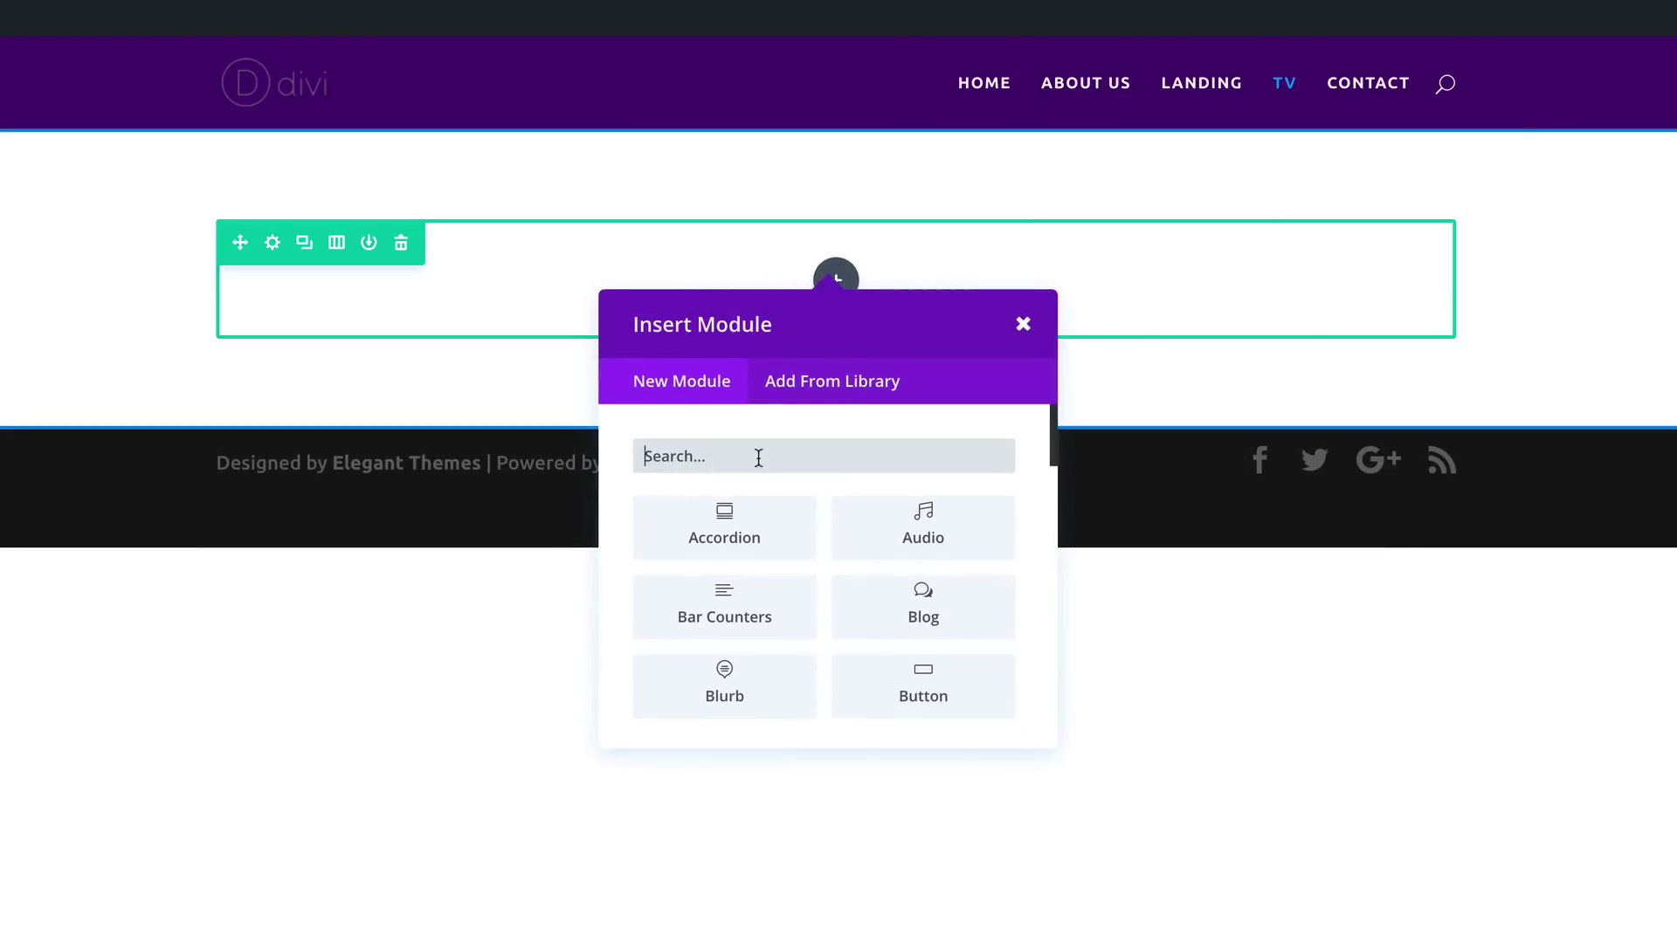
{"action": "type", "text": "vi"}
{"action": "left_click", "coordinate": [726, 603]}
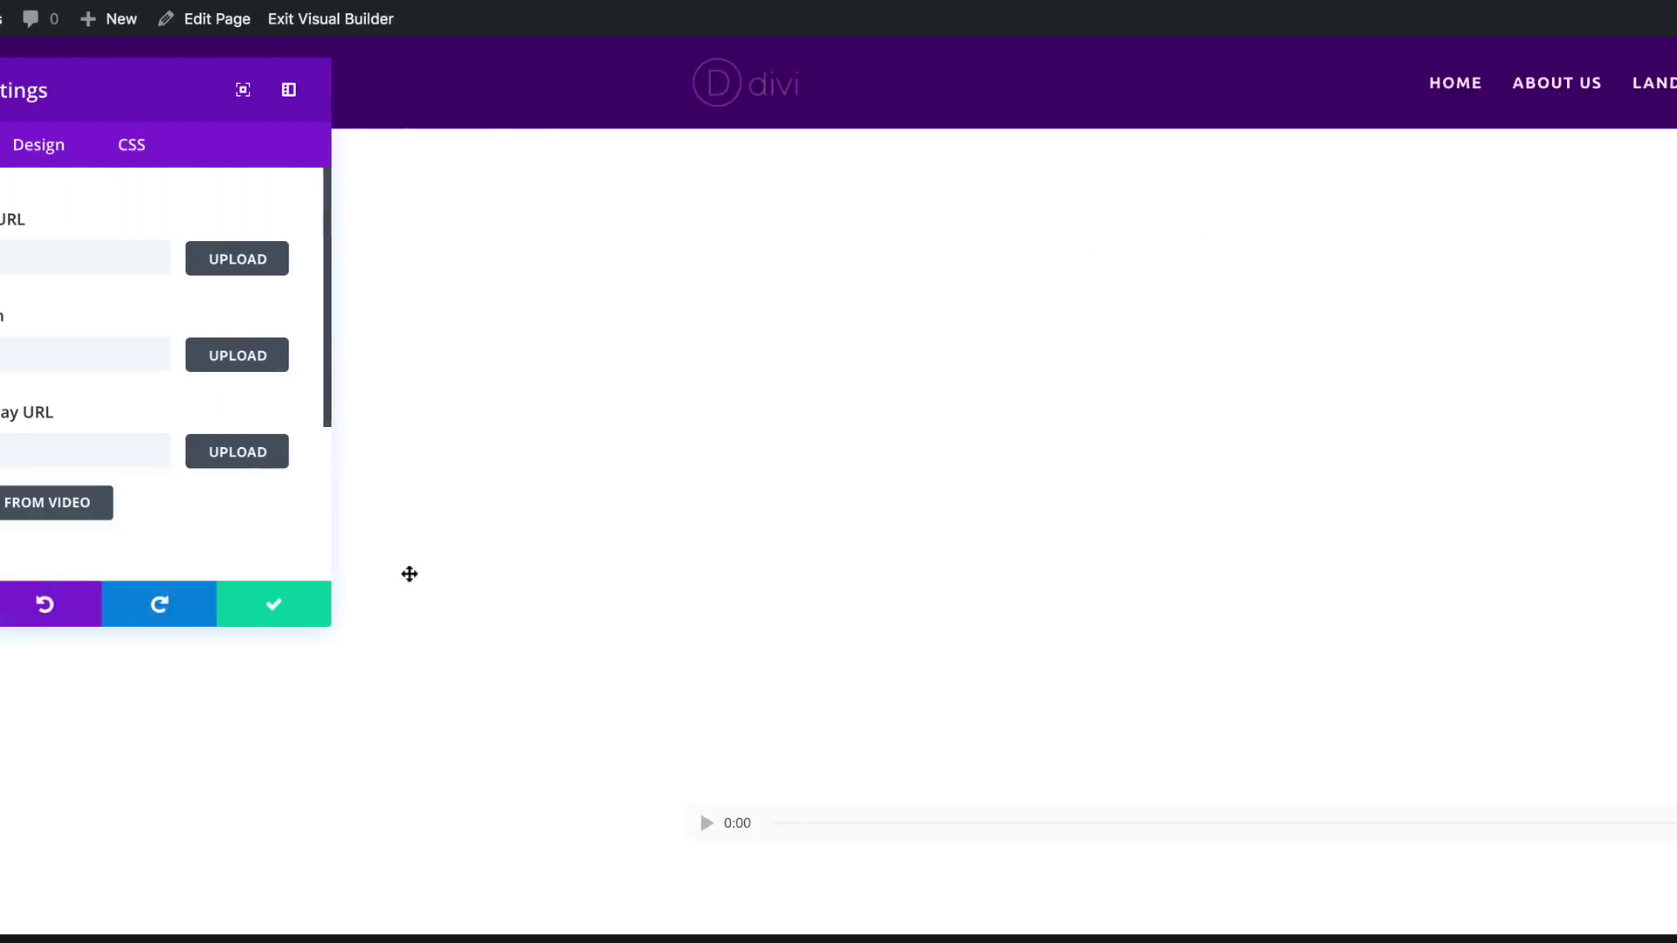
Step: Set the Video module's source to the first YouTube link from the notes and generate its overlay thumbnail
{"action": "left_click_drag", "start_coordinate": [327, 622], "coordinate": [412, 839]}
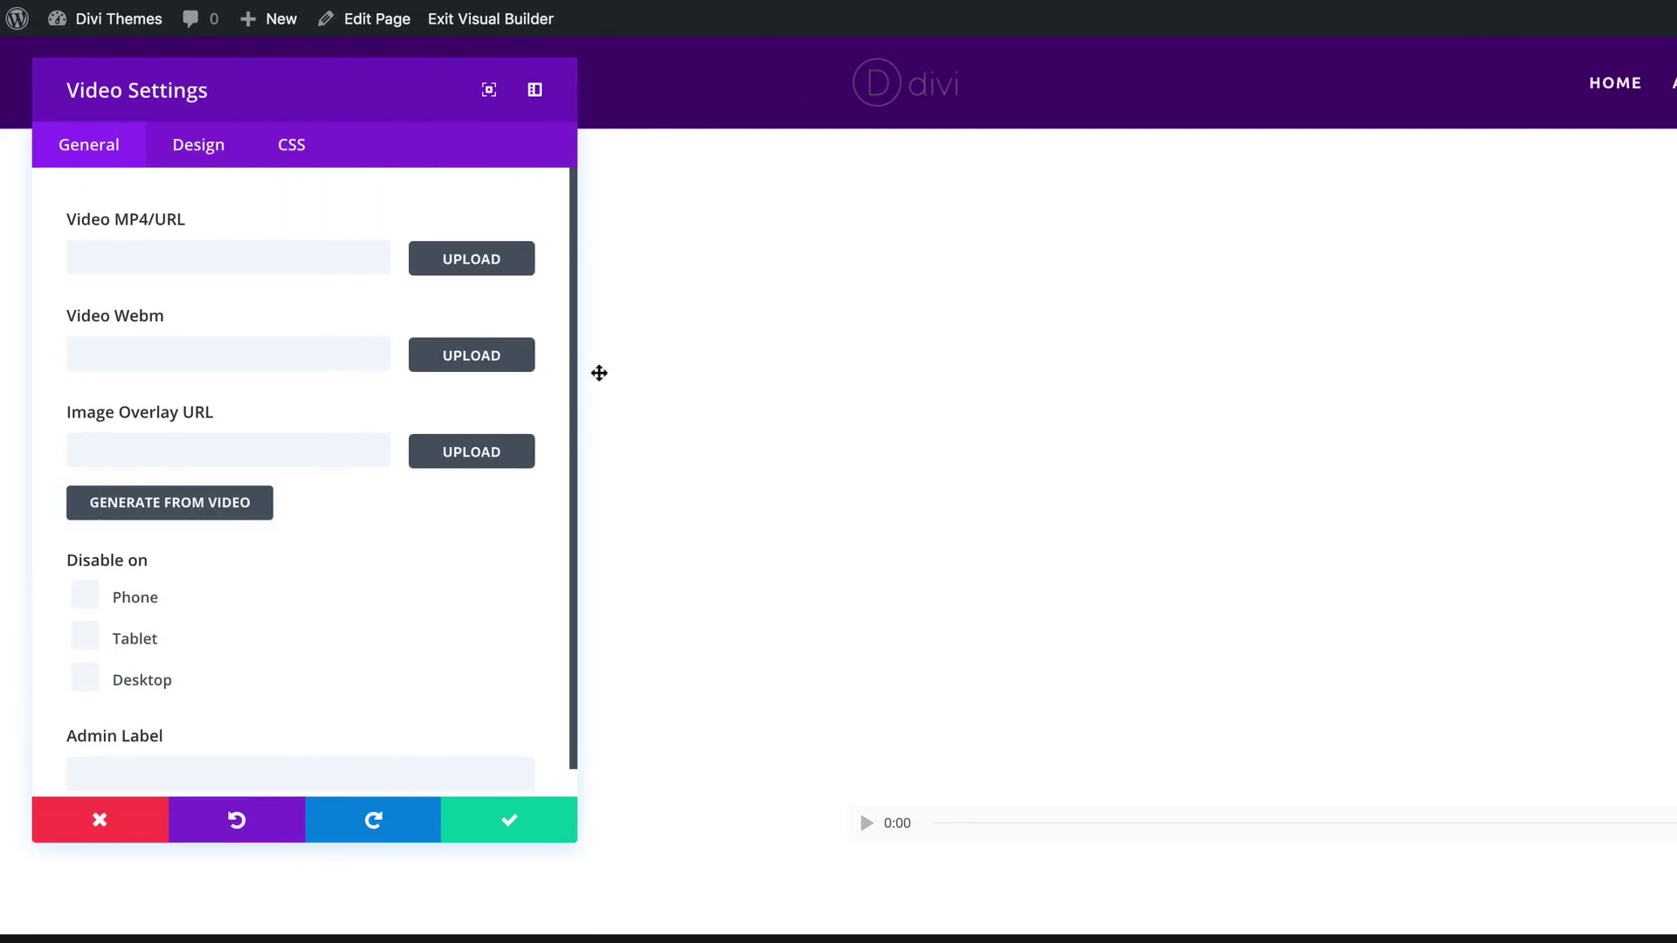
{"action": "left_click", "coordinate": [302, 258]}
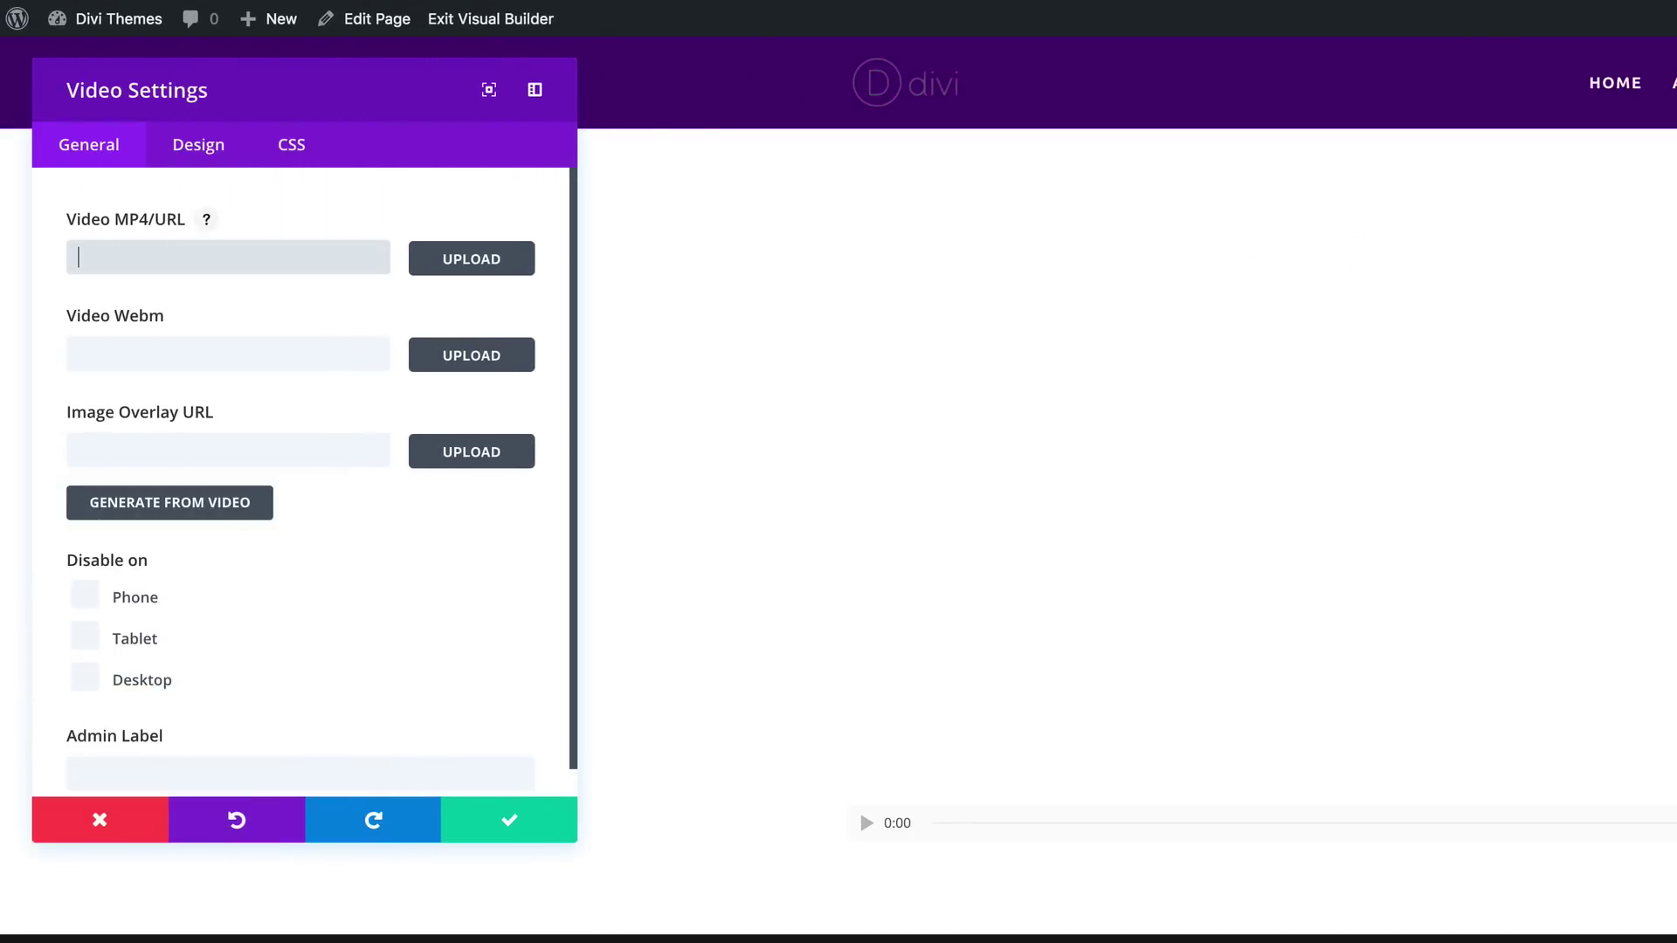
{"action": "key", "text": "ctrl+Tab"}
{"action": "left_click", "coordinate": [1550, 621]}
{"action": "left_click_drag", "start_coordinate": [1481, 629], "coordinate": [1070, 636]}
{"action": "key", "text": "ctrl+c"}
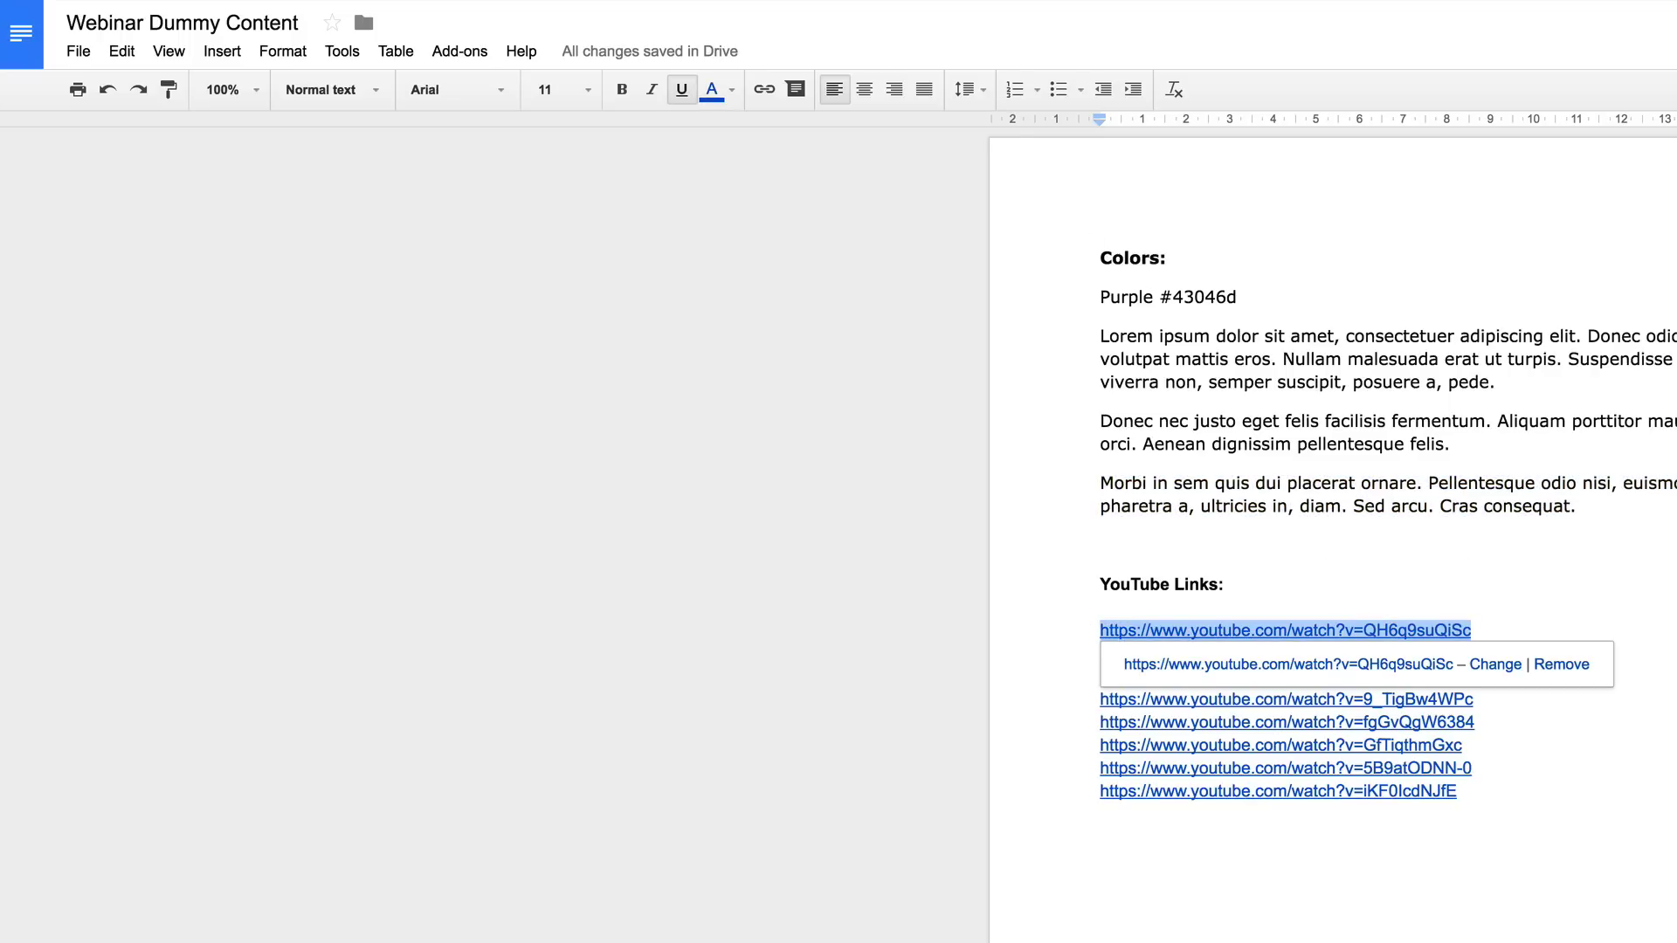
{"action": "key", "text": "ctrl+Tab"}
{"action": "left_click", "coordinate": [345, 254]}
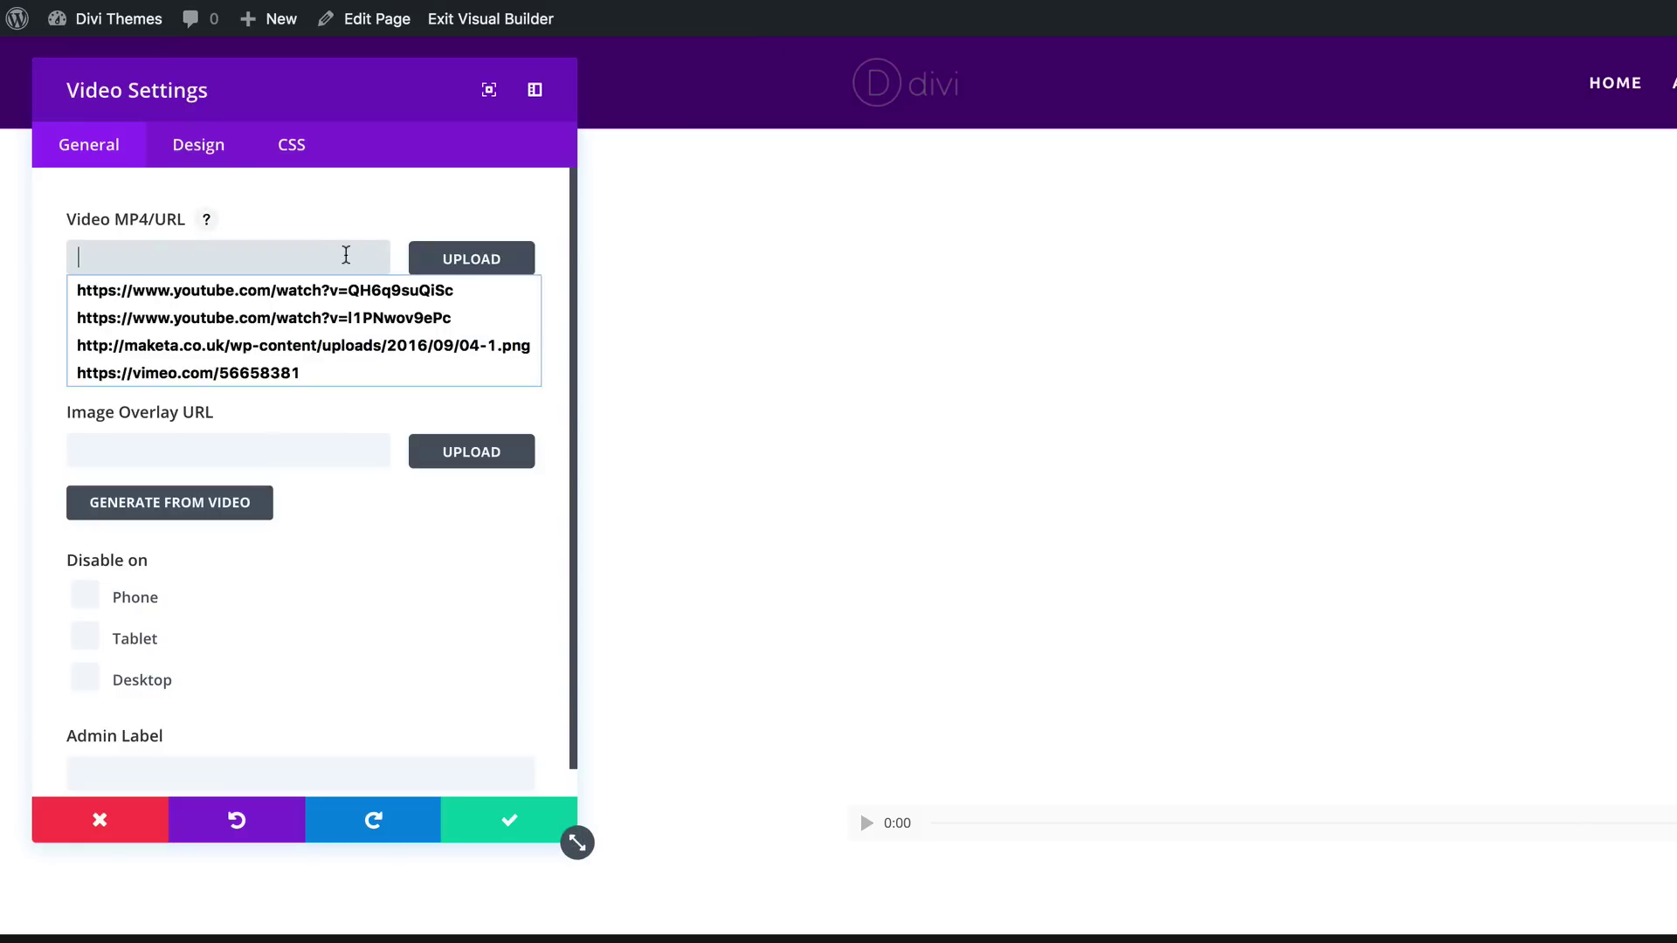
{"action": "key", "text": "ctrl+v"}
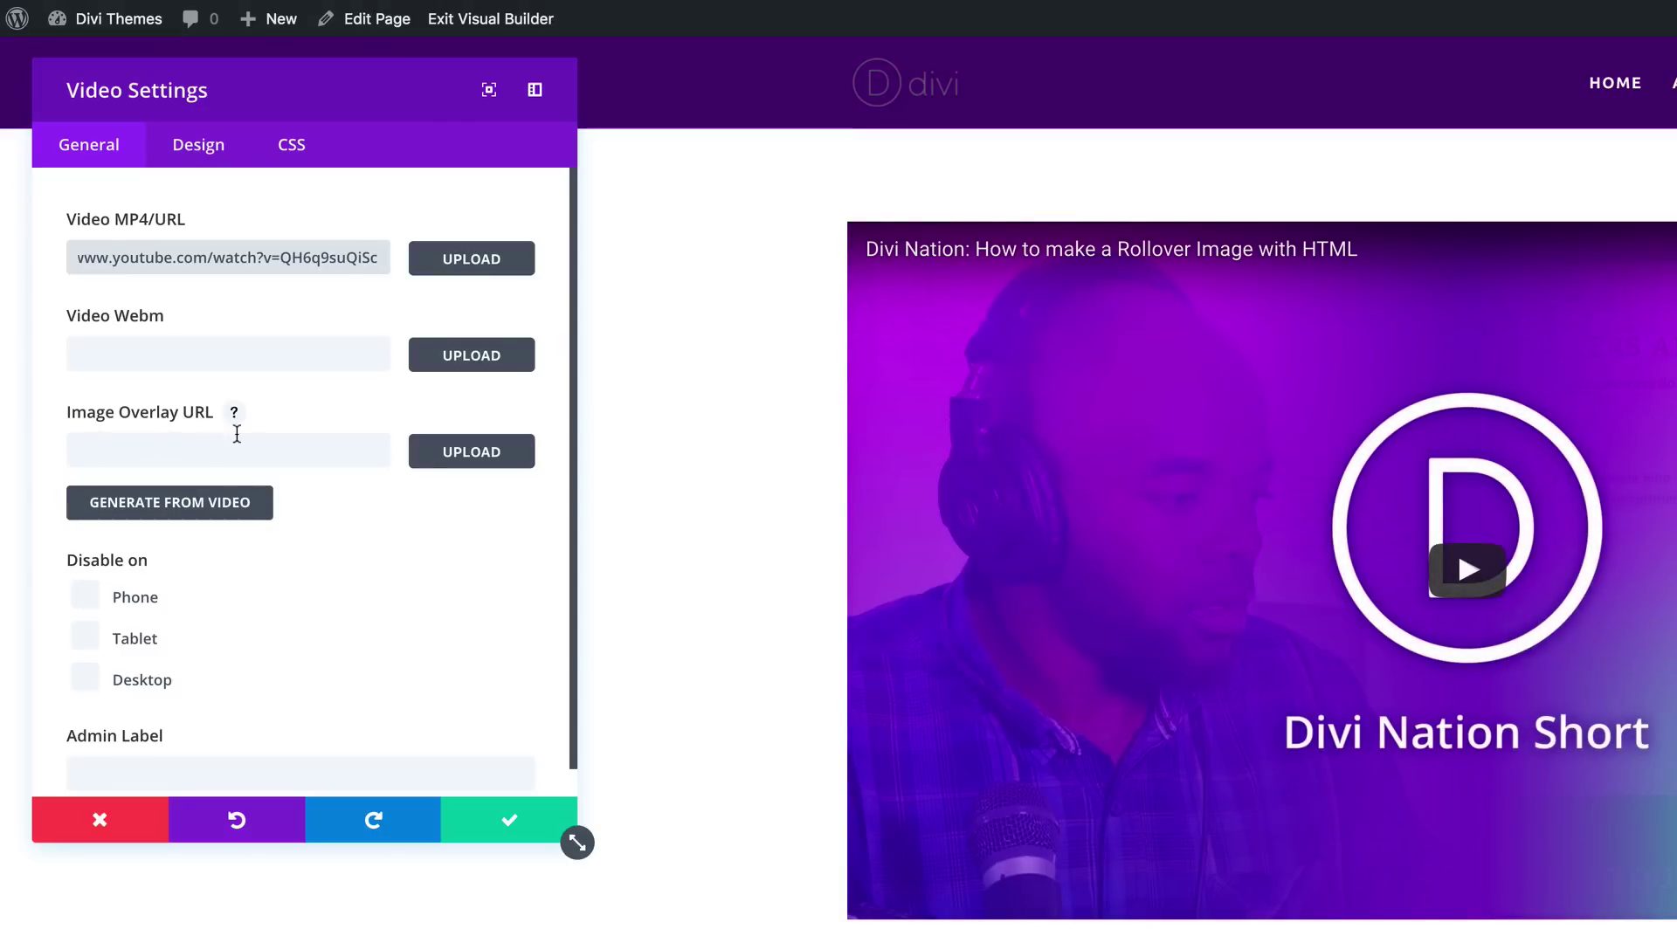
{"action": "left_click", "coordinate": [209, 504]}
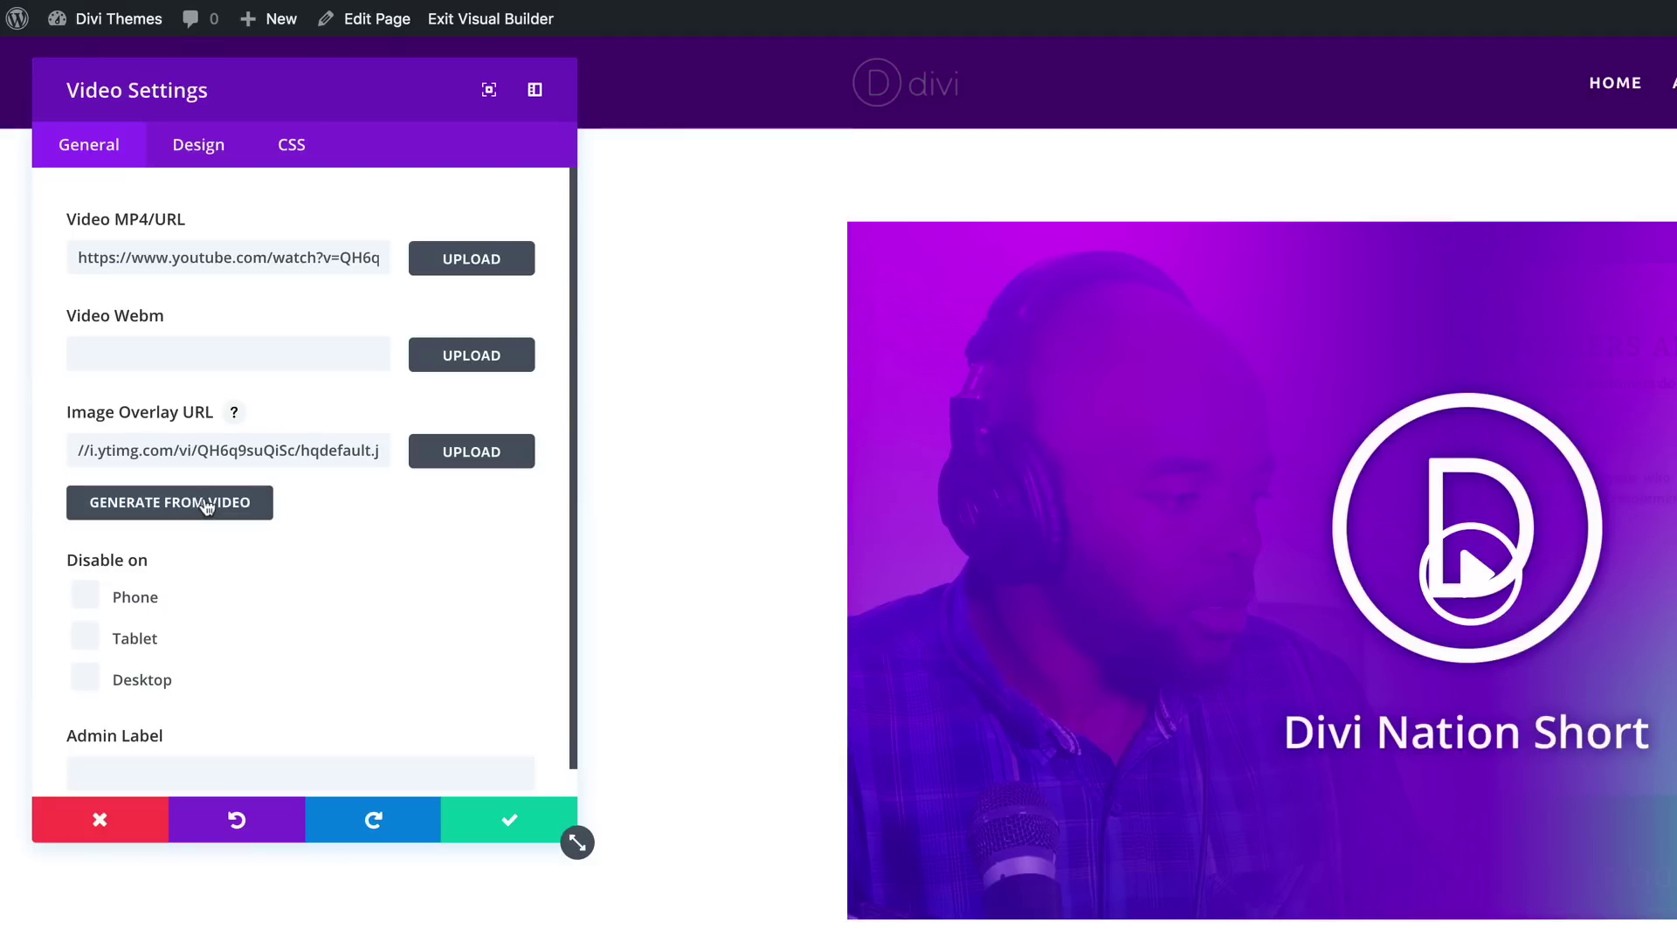
{"action": "left_click", "coordinate": [511, 826]}
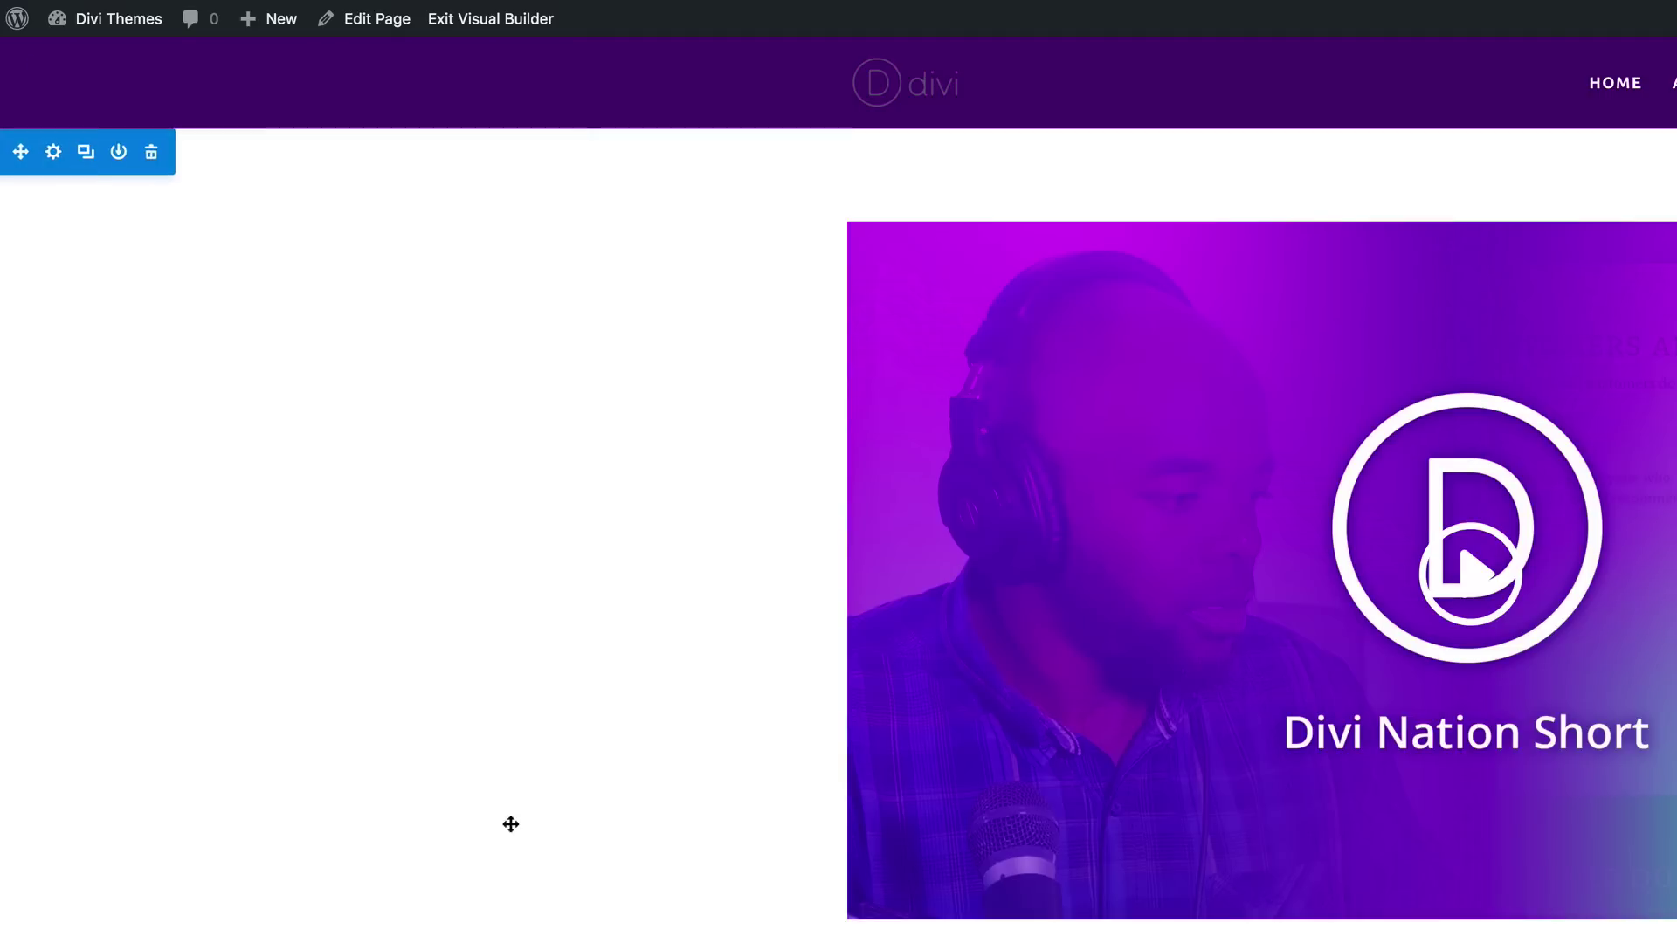
Step: Give the video's section a black #000000 background colour
{"action": "left_click", "coordinate": [53, 154]}
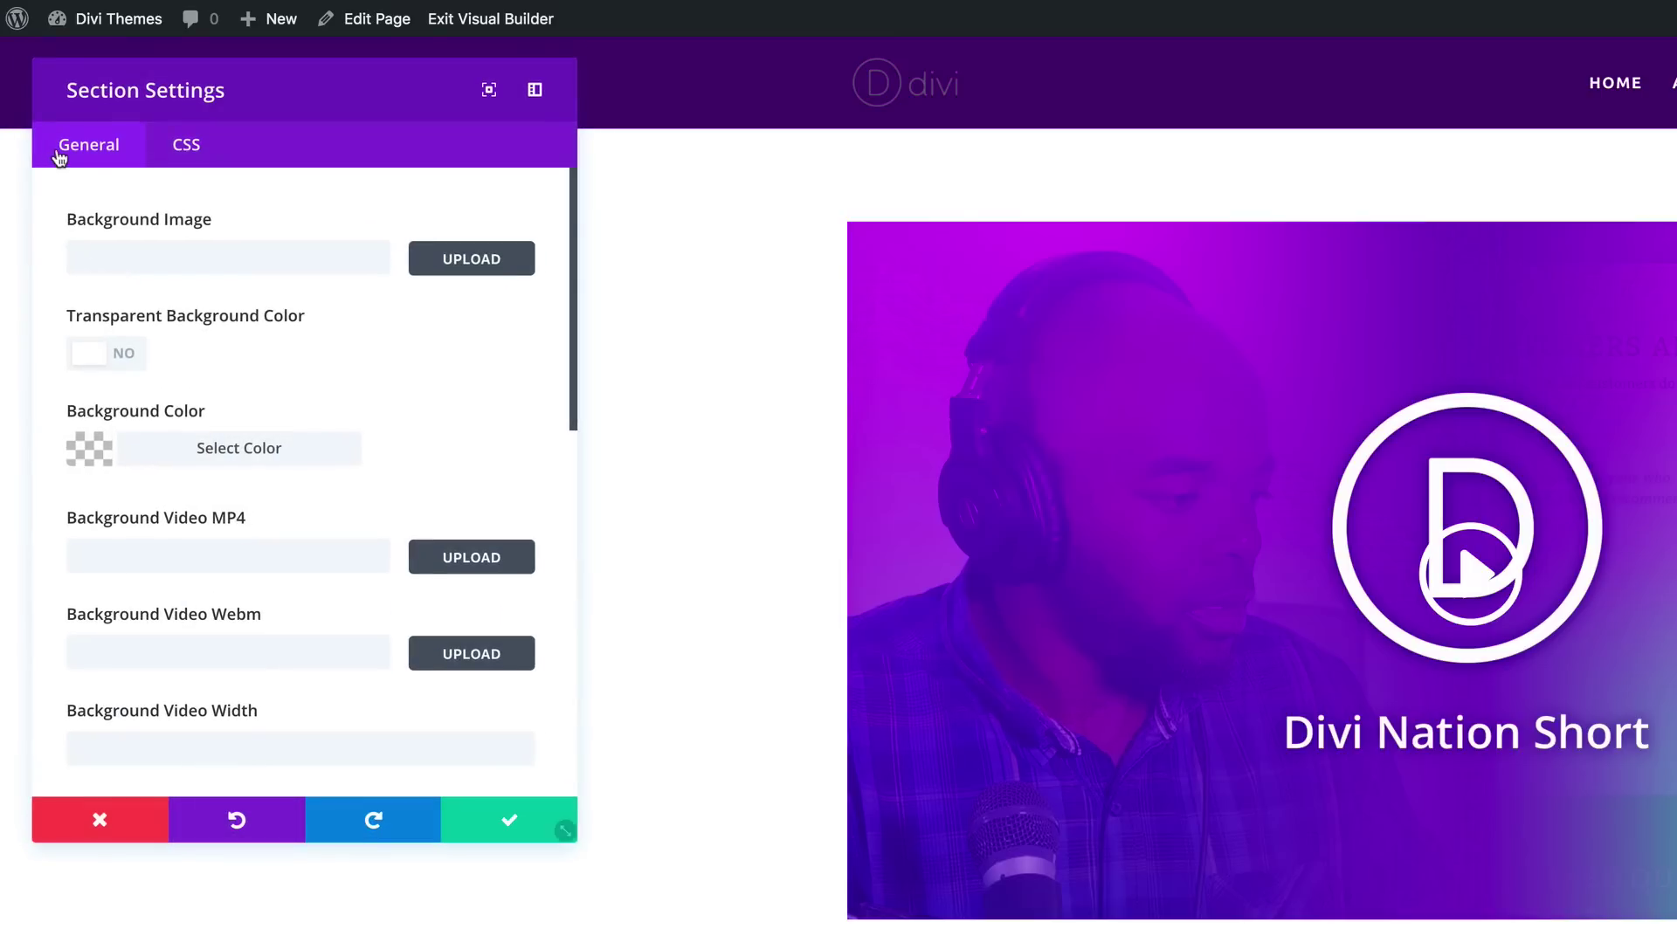
{"action": "left_click", "coordinate": [88, 448]}
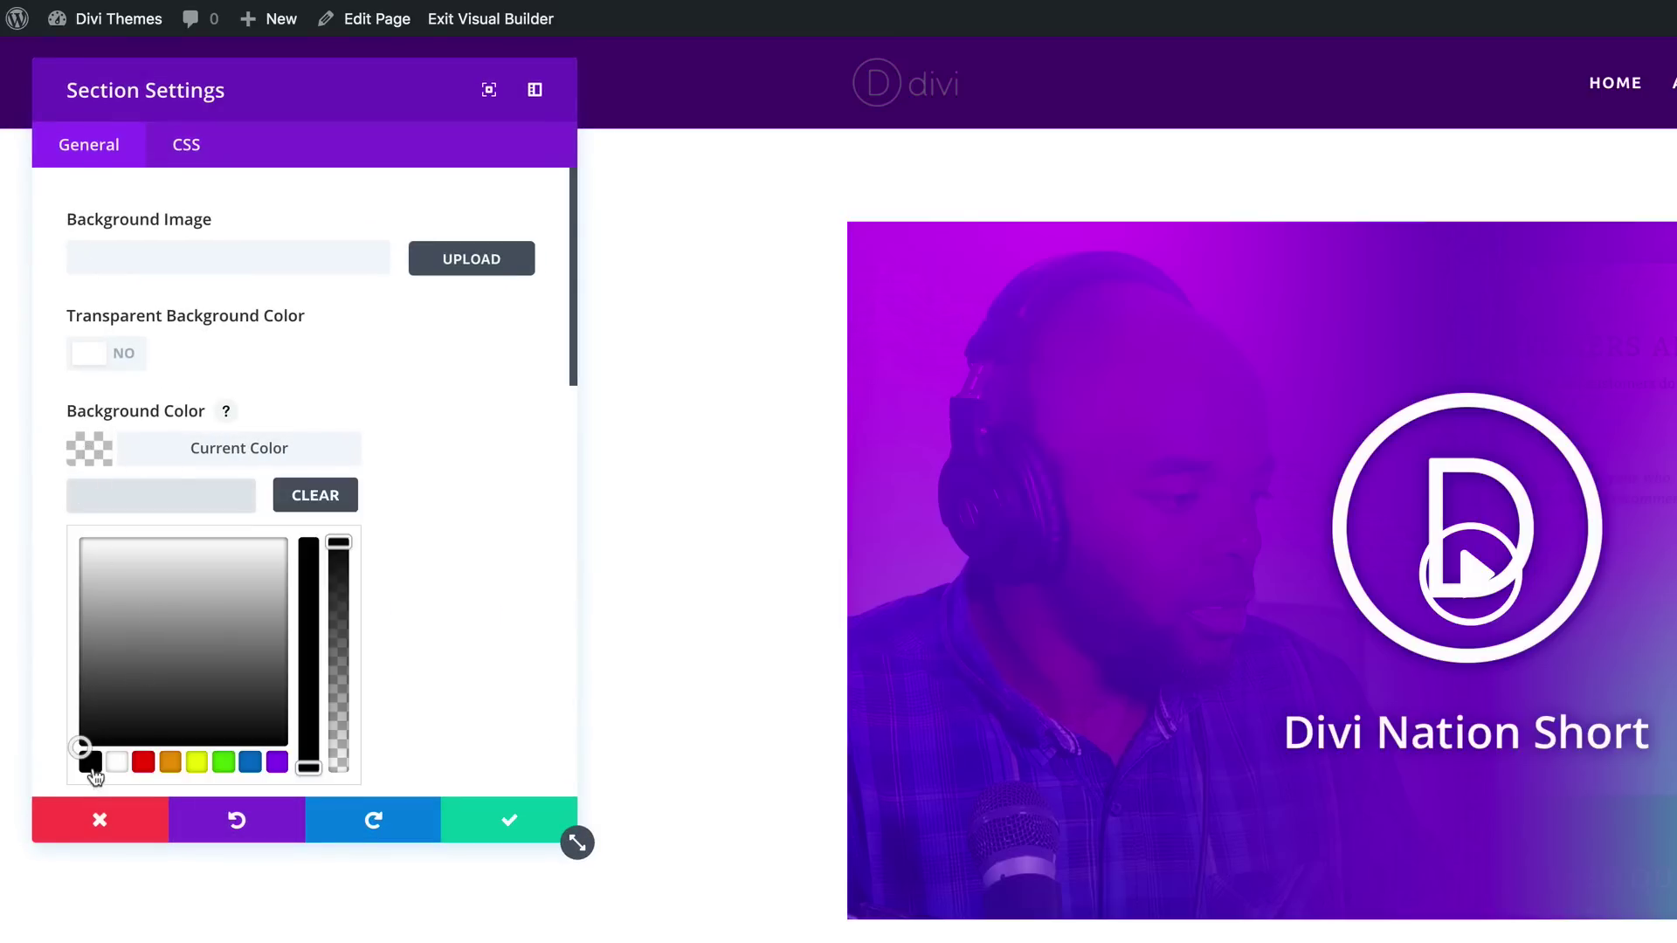
{"action": "left_click", "coordinate": [90, 762]}
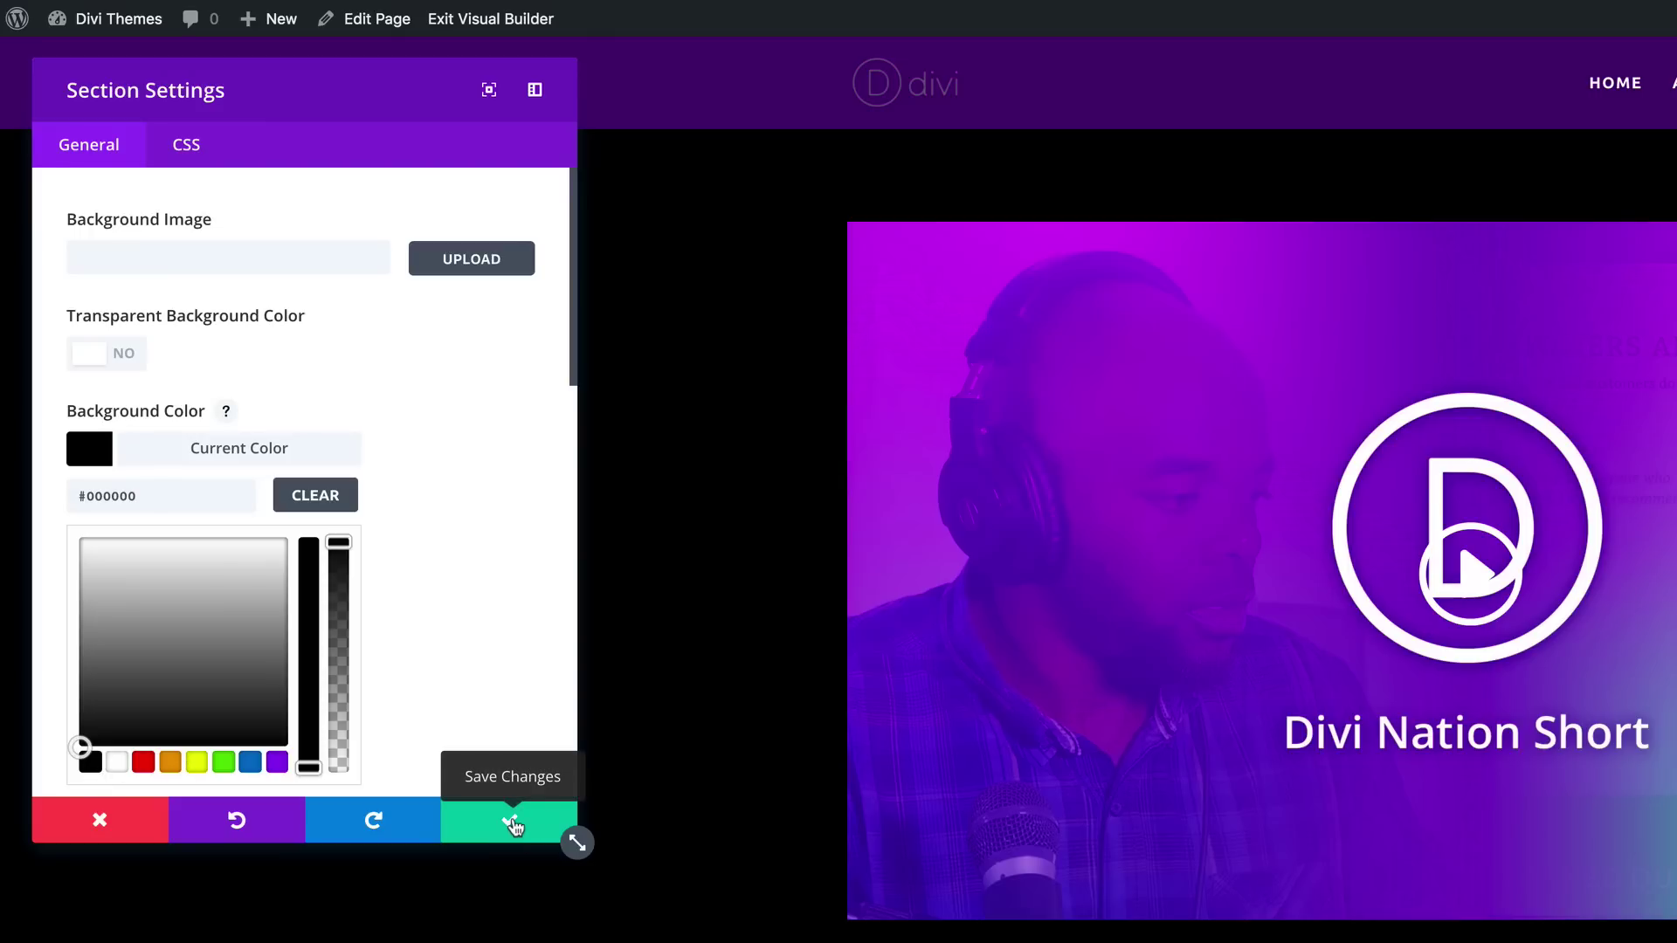
{"action": "left_click", "coordinate": [514, 825]}
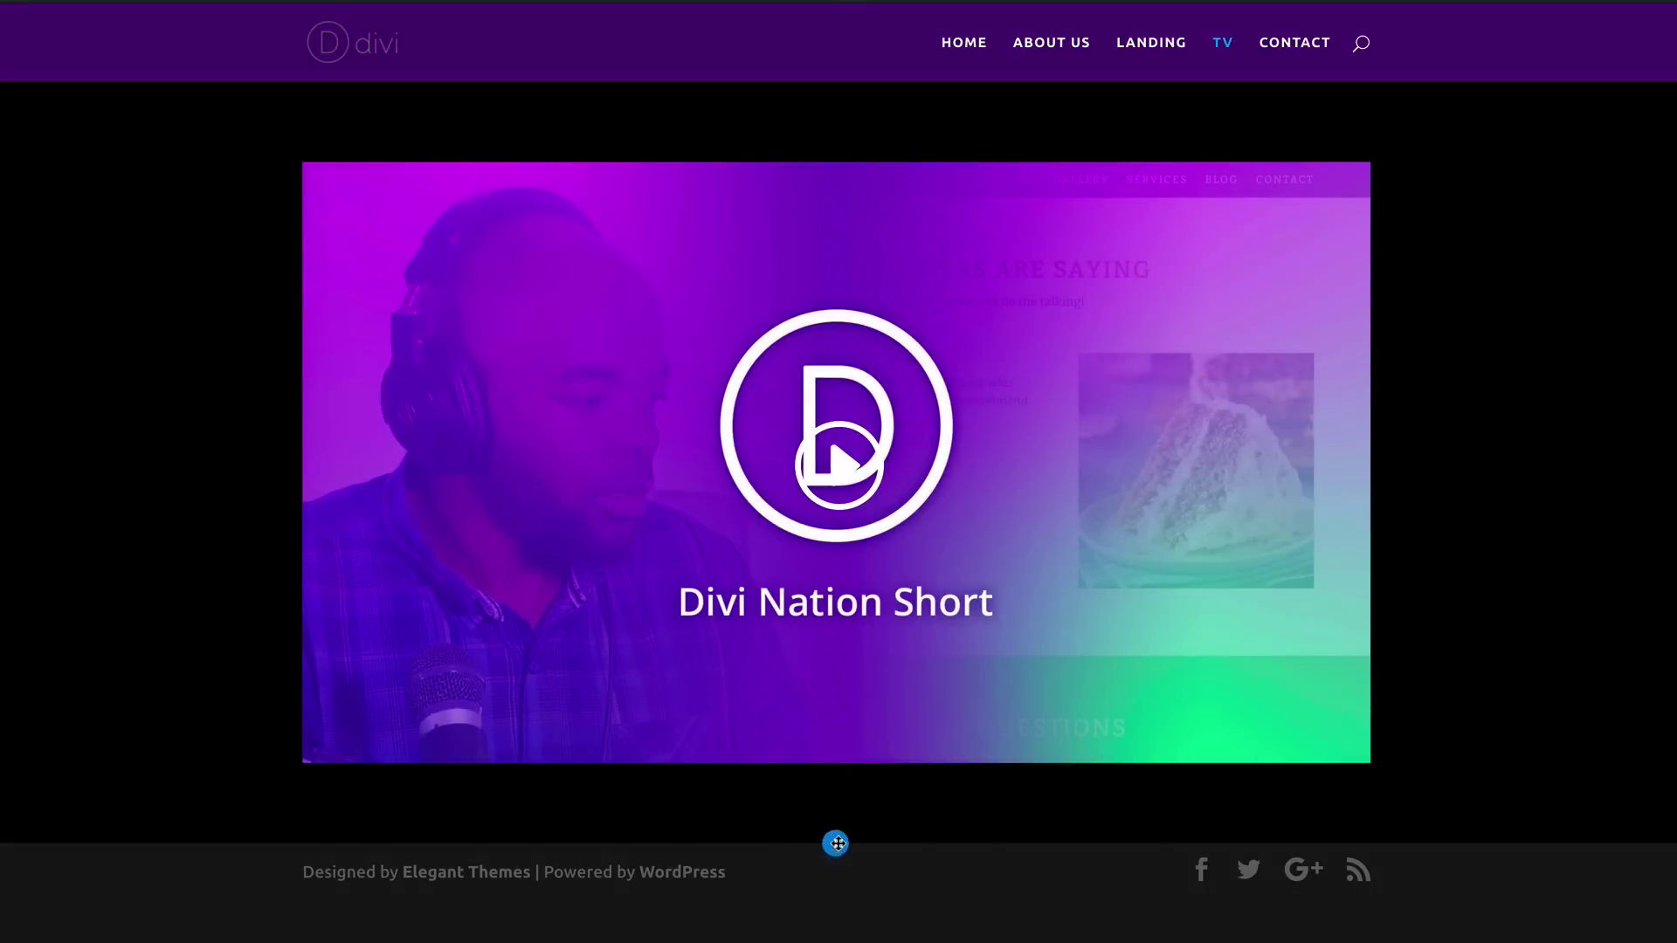
{"action": "left_click", "coordinate": [836, 843]}
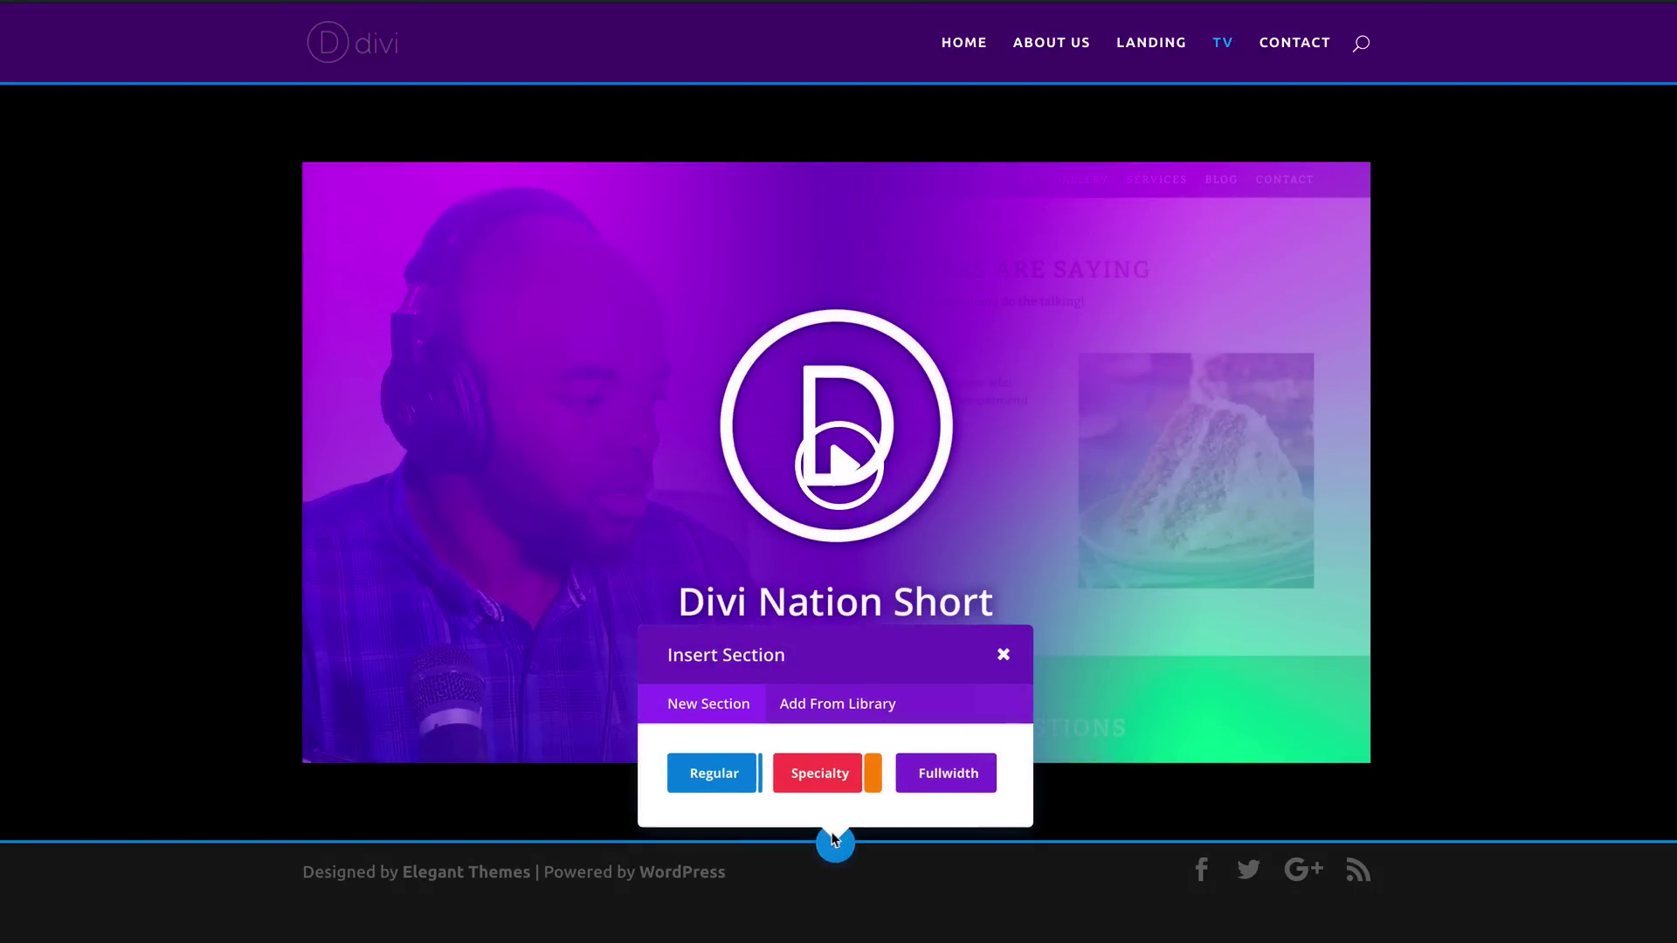
Step: Add a regular section with a three-column row and a Video module in the first column
{"action": "left_click", "coordinate": [710, 774]}
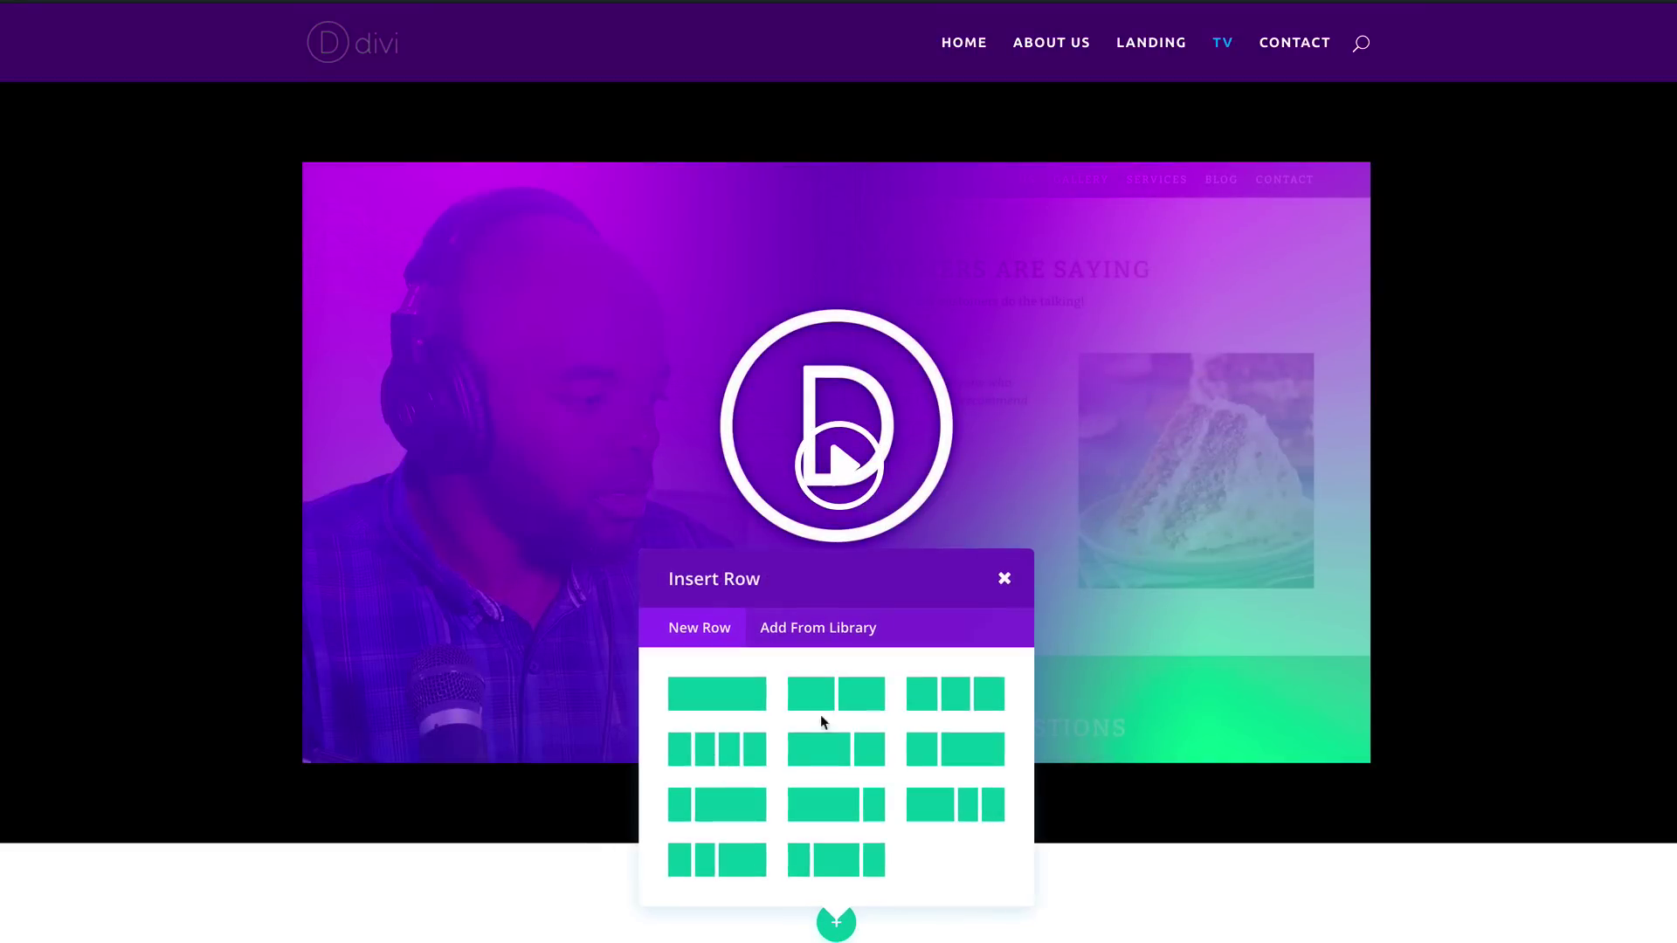
{"action": "left_click", "coordinate": [957, 706]}
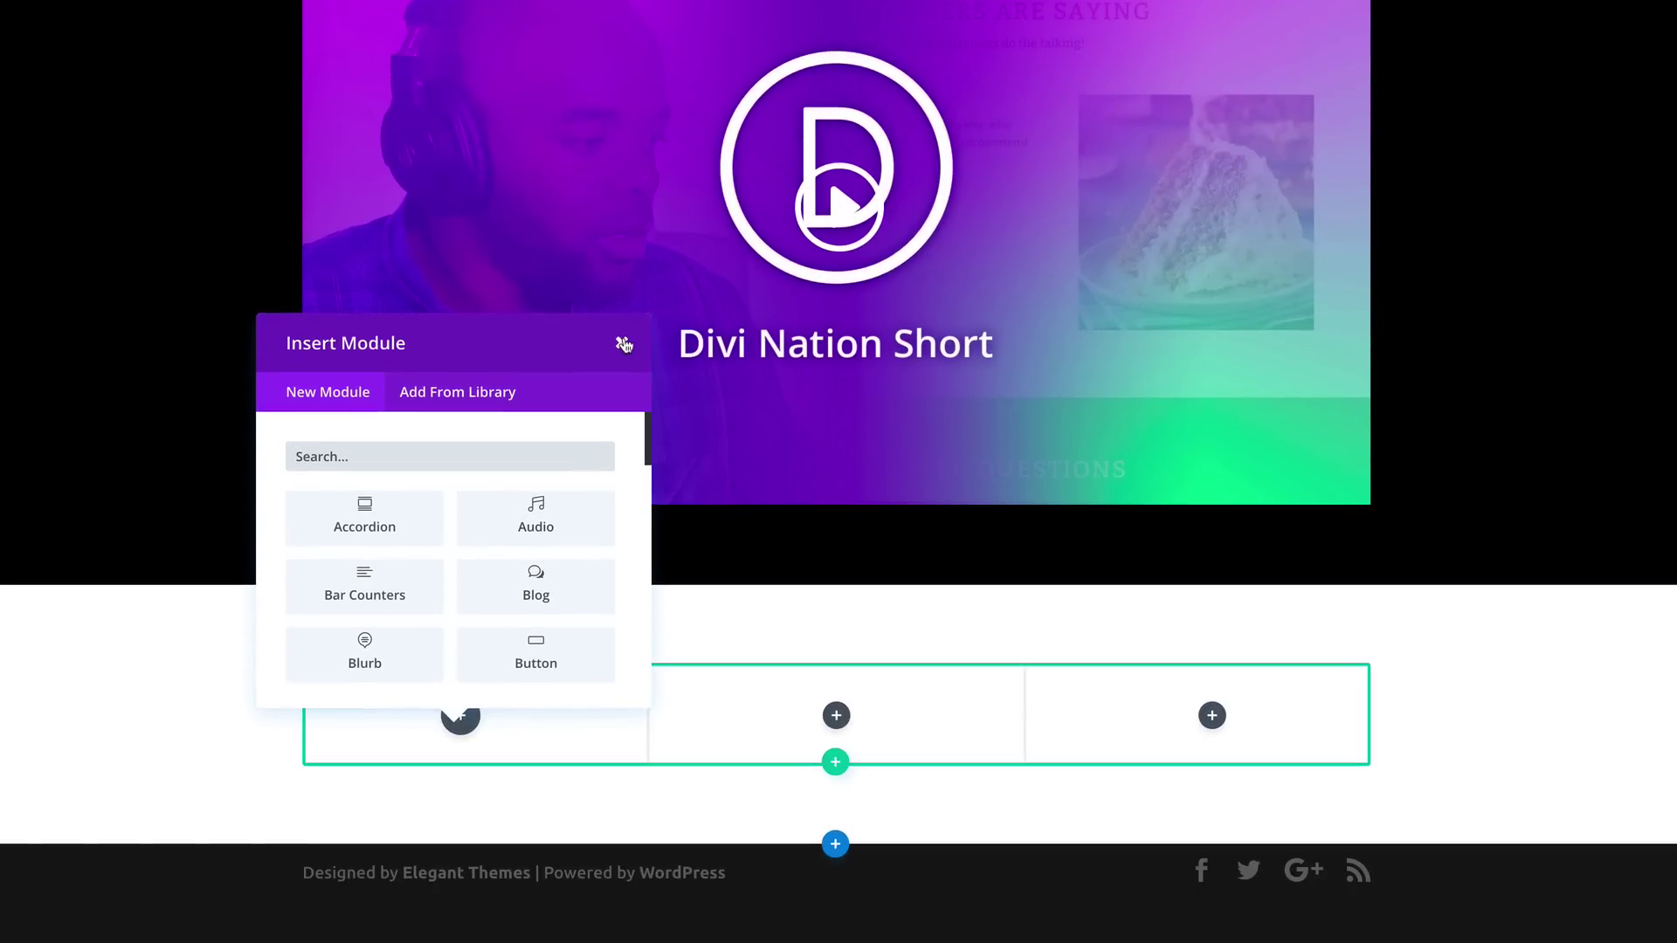
{"action": "scroll", "coordinate": [428, 587], "scroll_direction": "down", "scroll_amount": 12}
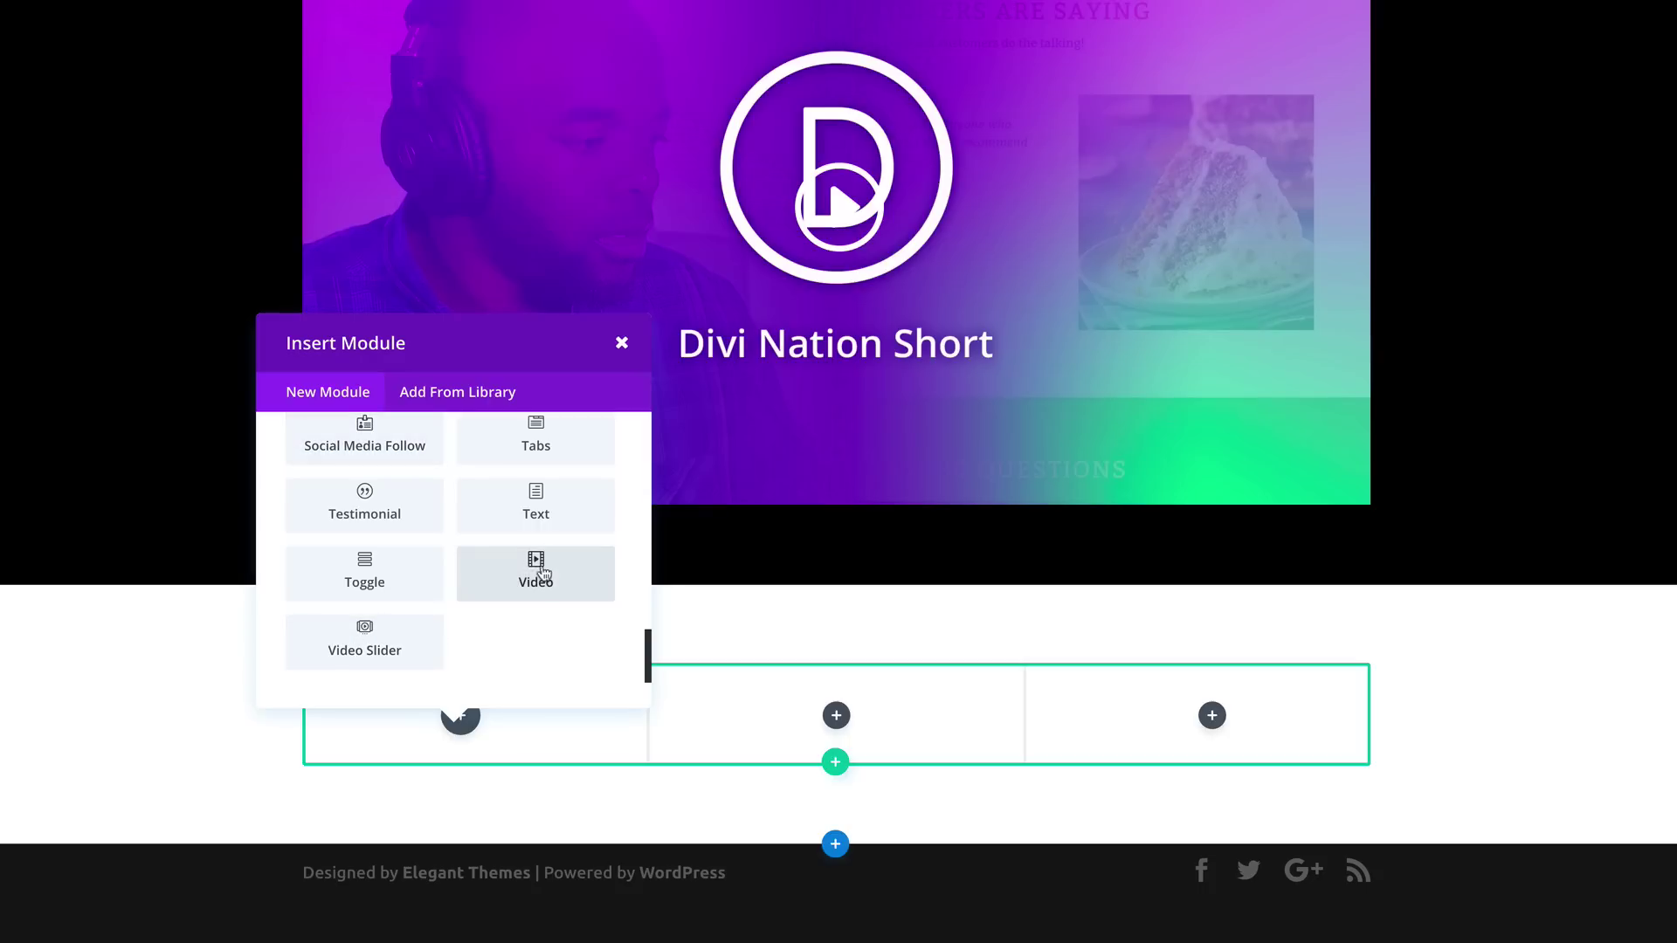
{"action": "left_click", "coordinate": [536, 570]}
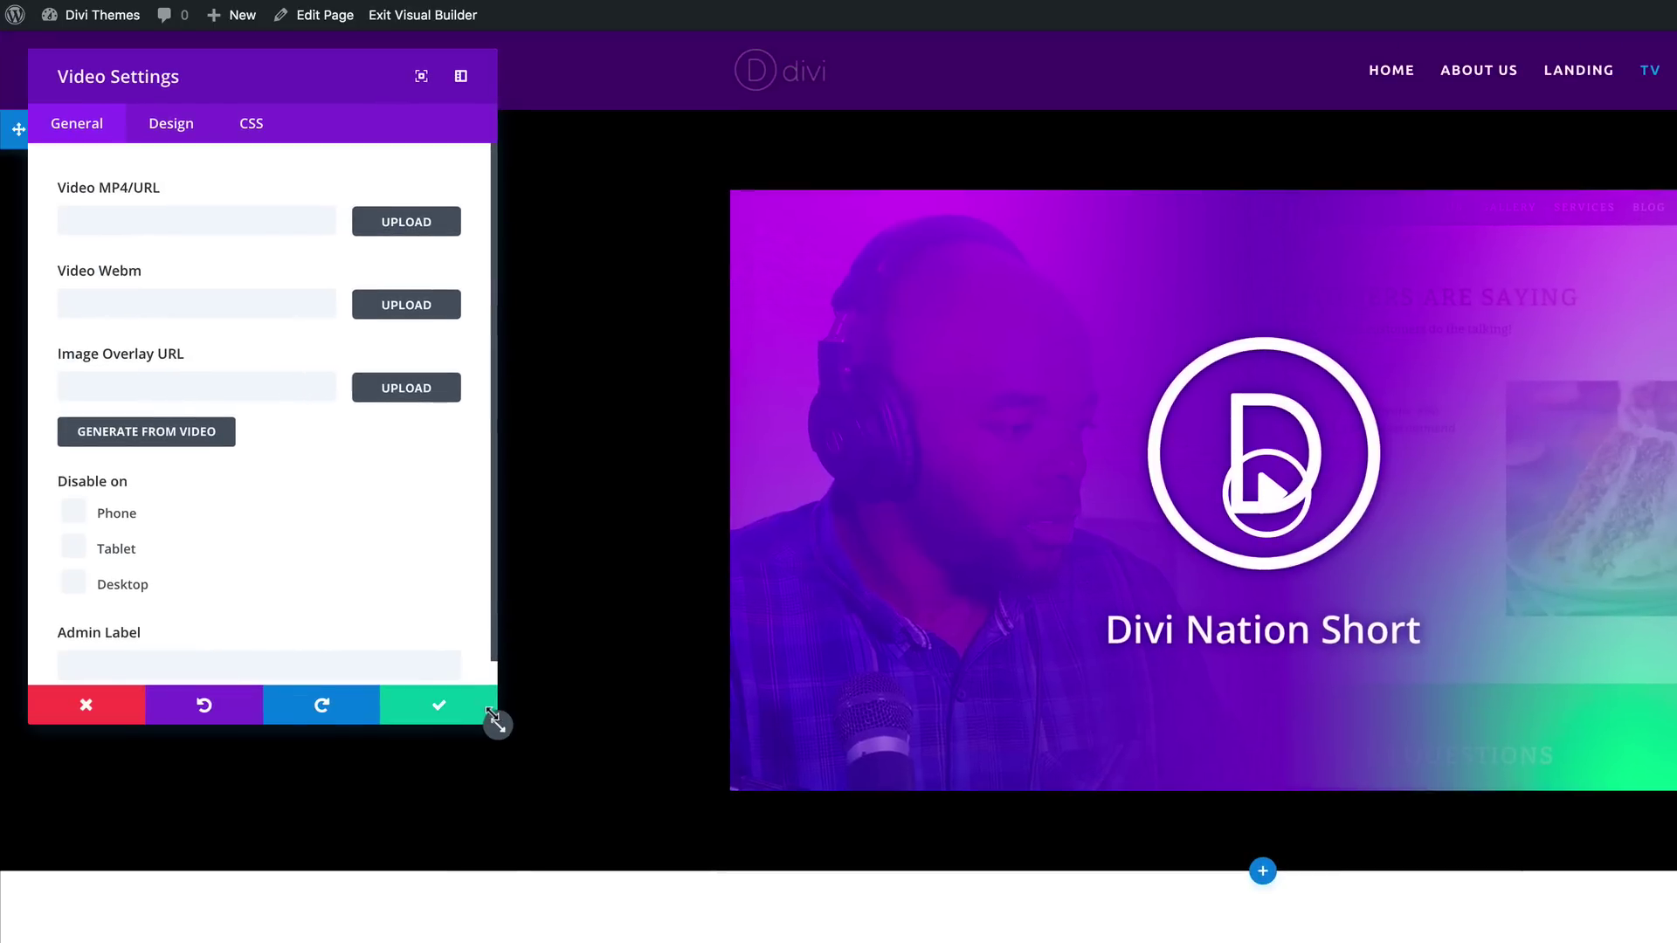
Step: Paste the second YouTube link as the video source, generate its overlay, and copy the 9_TigBw4WPc link
{"action": "left_click_drag", "start_coordinate": [498, 725], "coordinate": [506, 942]}
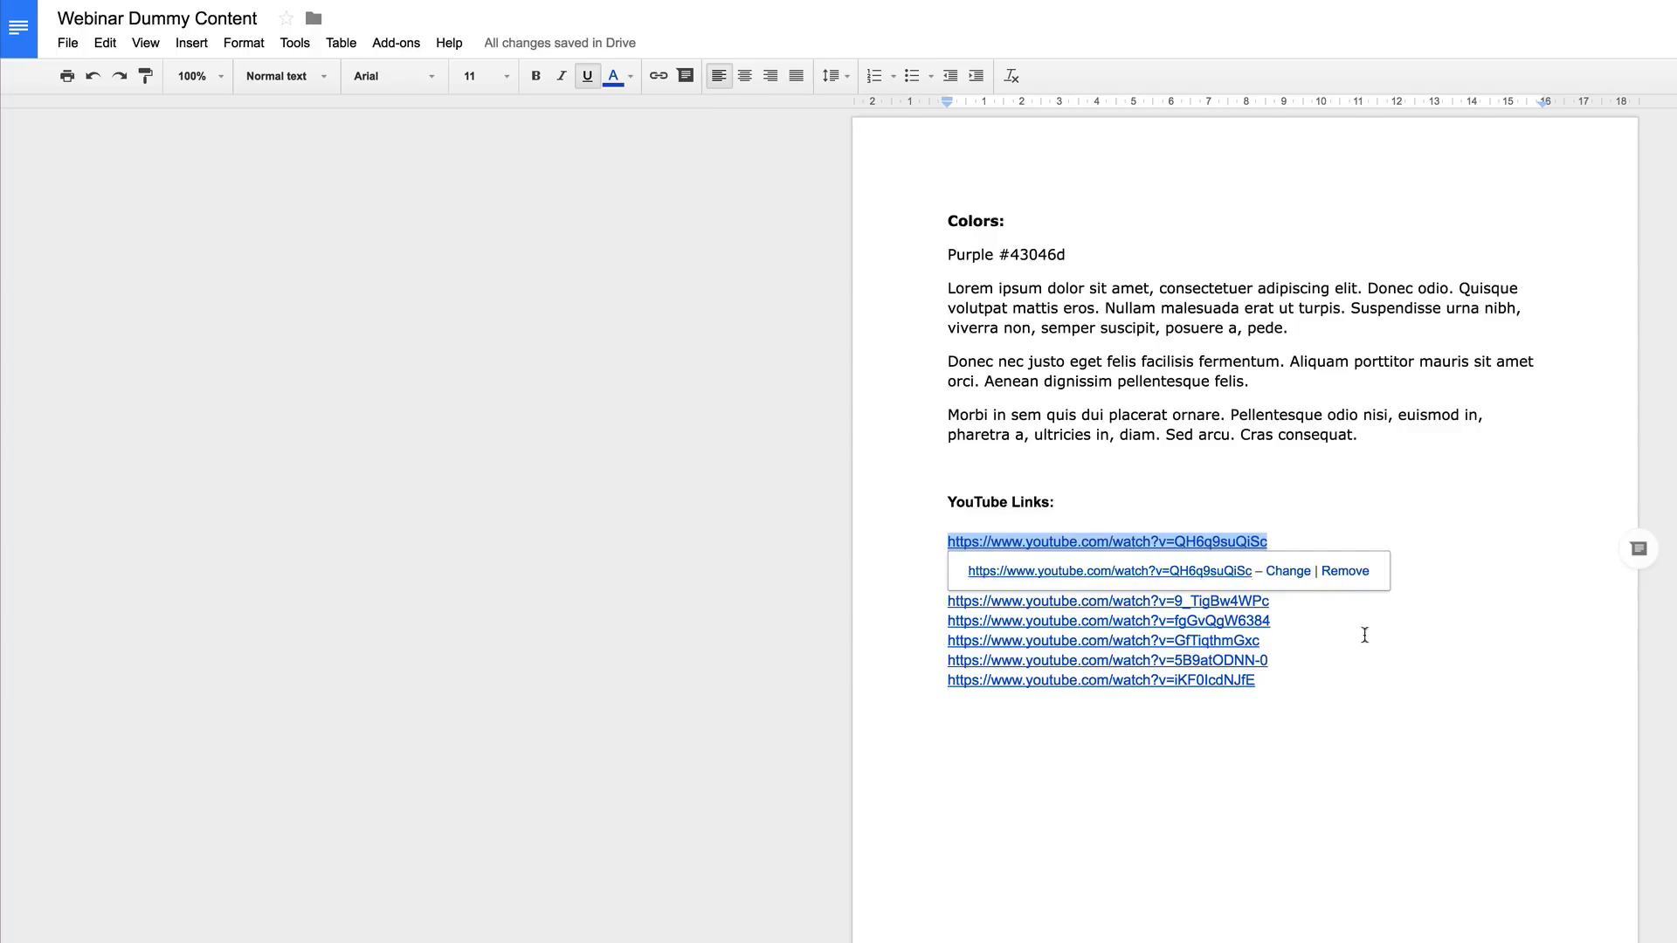
{"action": "left_click_drag", "start_coordinate": [1290, 583], "coordinate": [907, 579]}
{"action": "key", "text": "ctrl+c"}
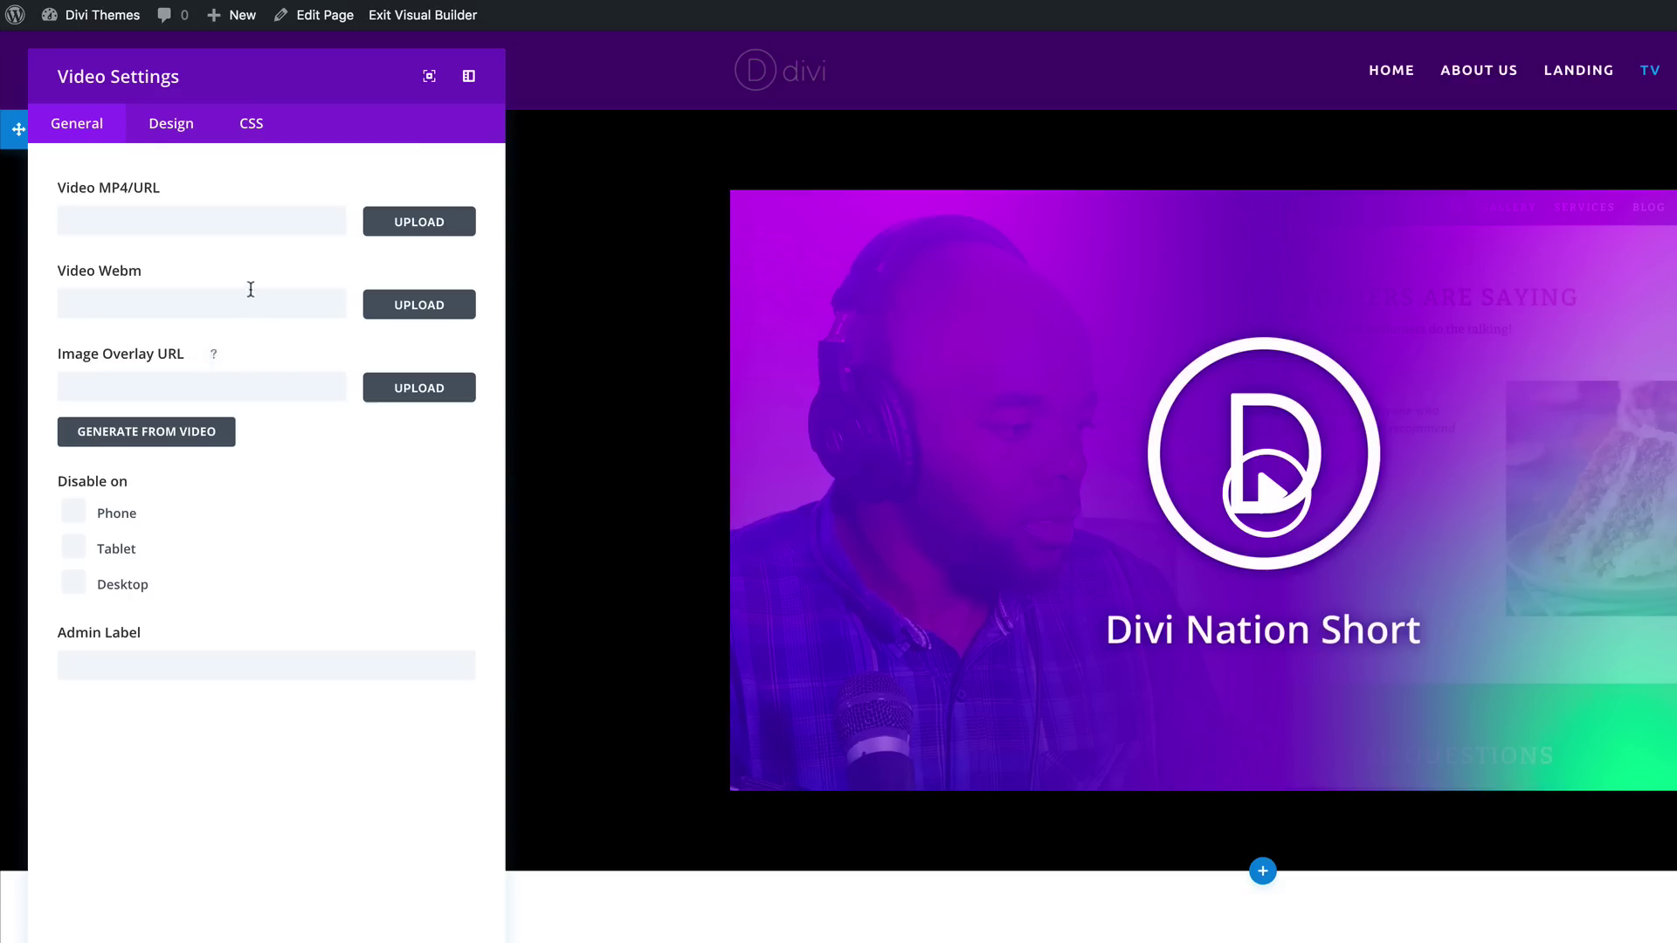
{"action": "left_click", "coordinate": [231, 217]}
{"action": "key", "text": "ctrl+v"}
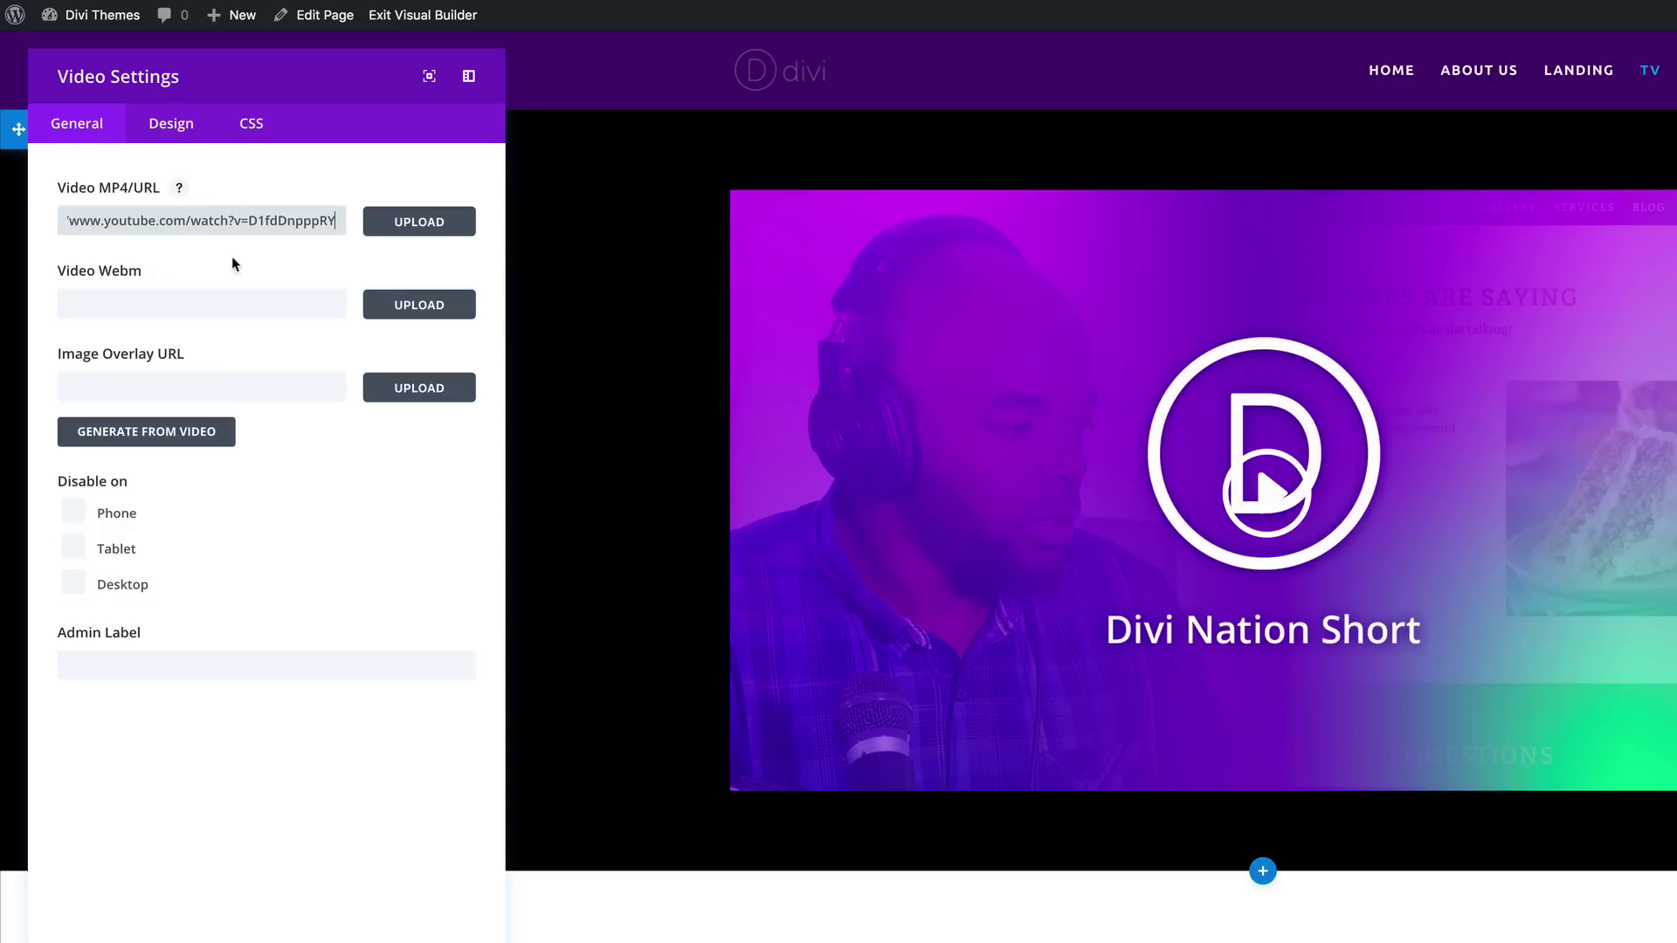
{"action": "left_click", "coordinate": [210, 436]}
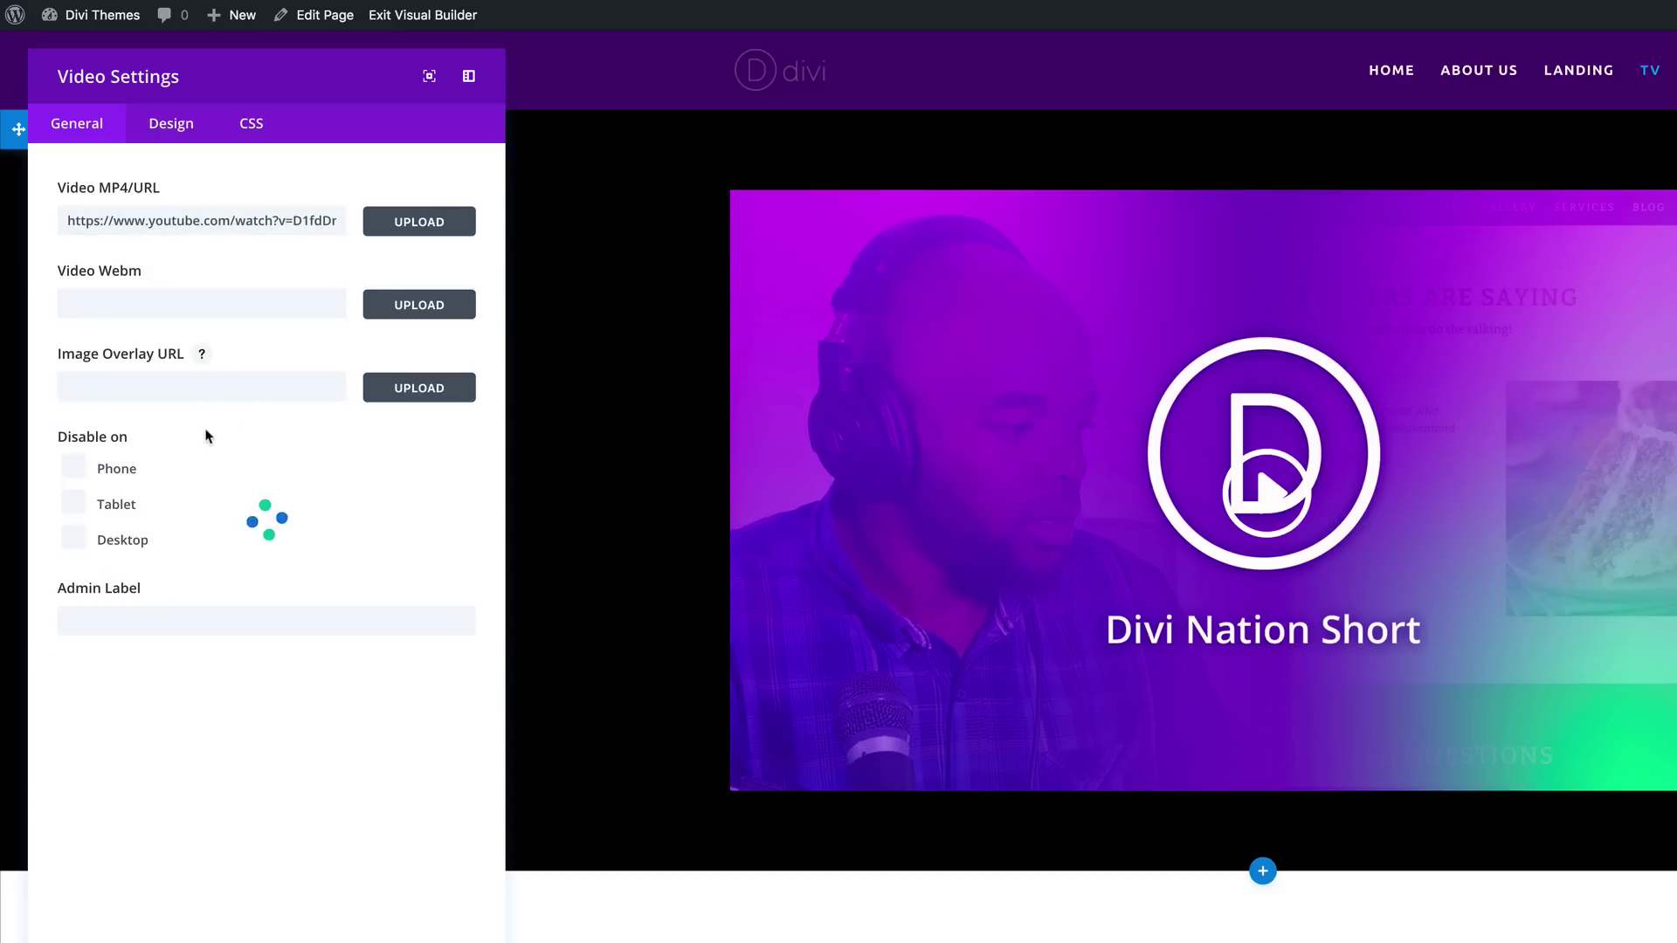
{"action": "left_click", "coordinate": [446, 942]}
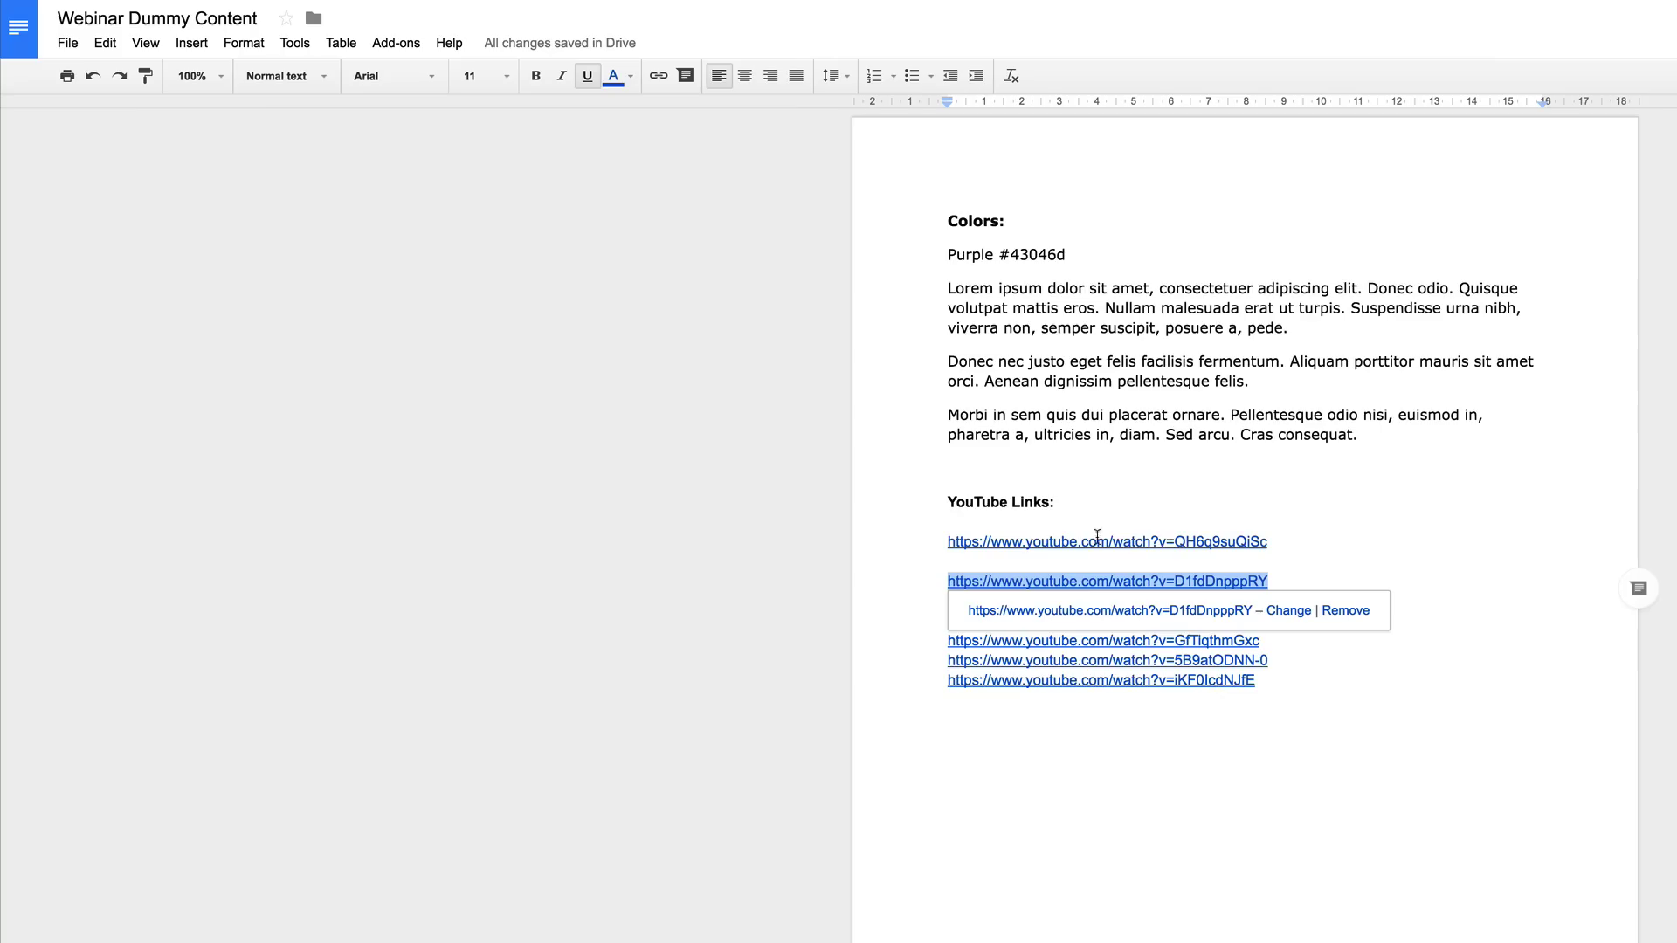
{"action": "left_click", "coordinate": [1450, 517]}
{"action": "left_click_drag", "start_coordinate": [1271, 601], "coordinate": [918, 595]}
{"action": "key", "text": "ctrl+c"}
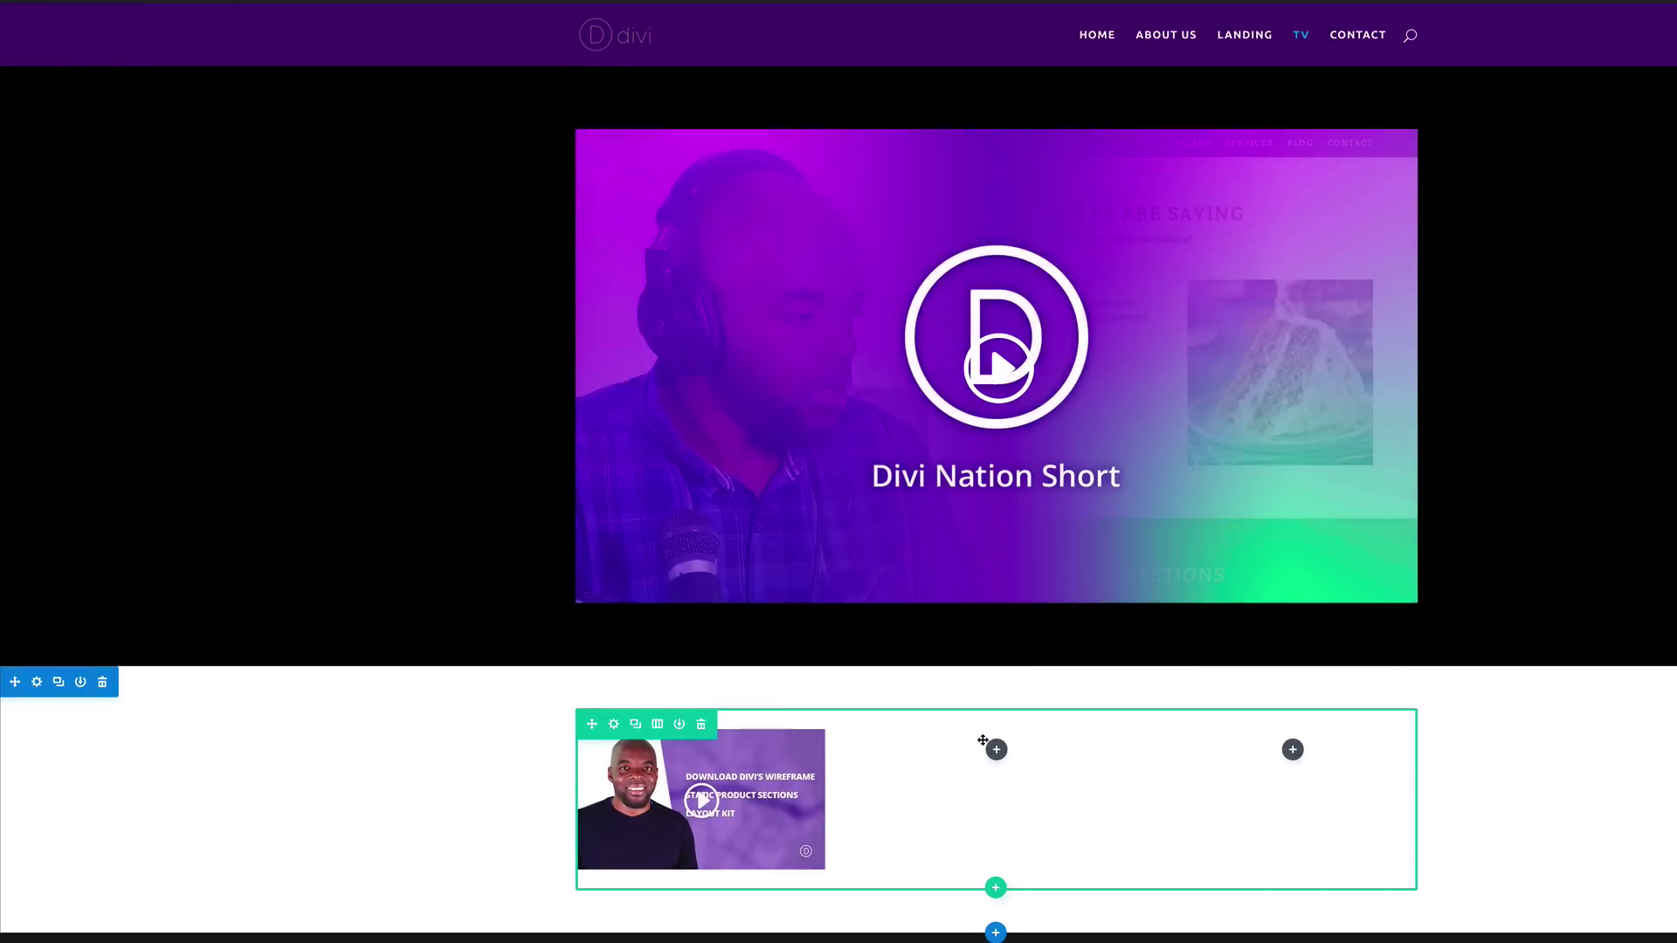
Step: Duplicate the video row, then delete the unwanted copy
{"action": "left_click", "coordinate": [636, 724]}
{"action": "left_click_drag", "start_coordinate": [588, 908], "coordinate": [622, 913]}
{"action": "left_click", "coordinate": [698, 910]}
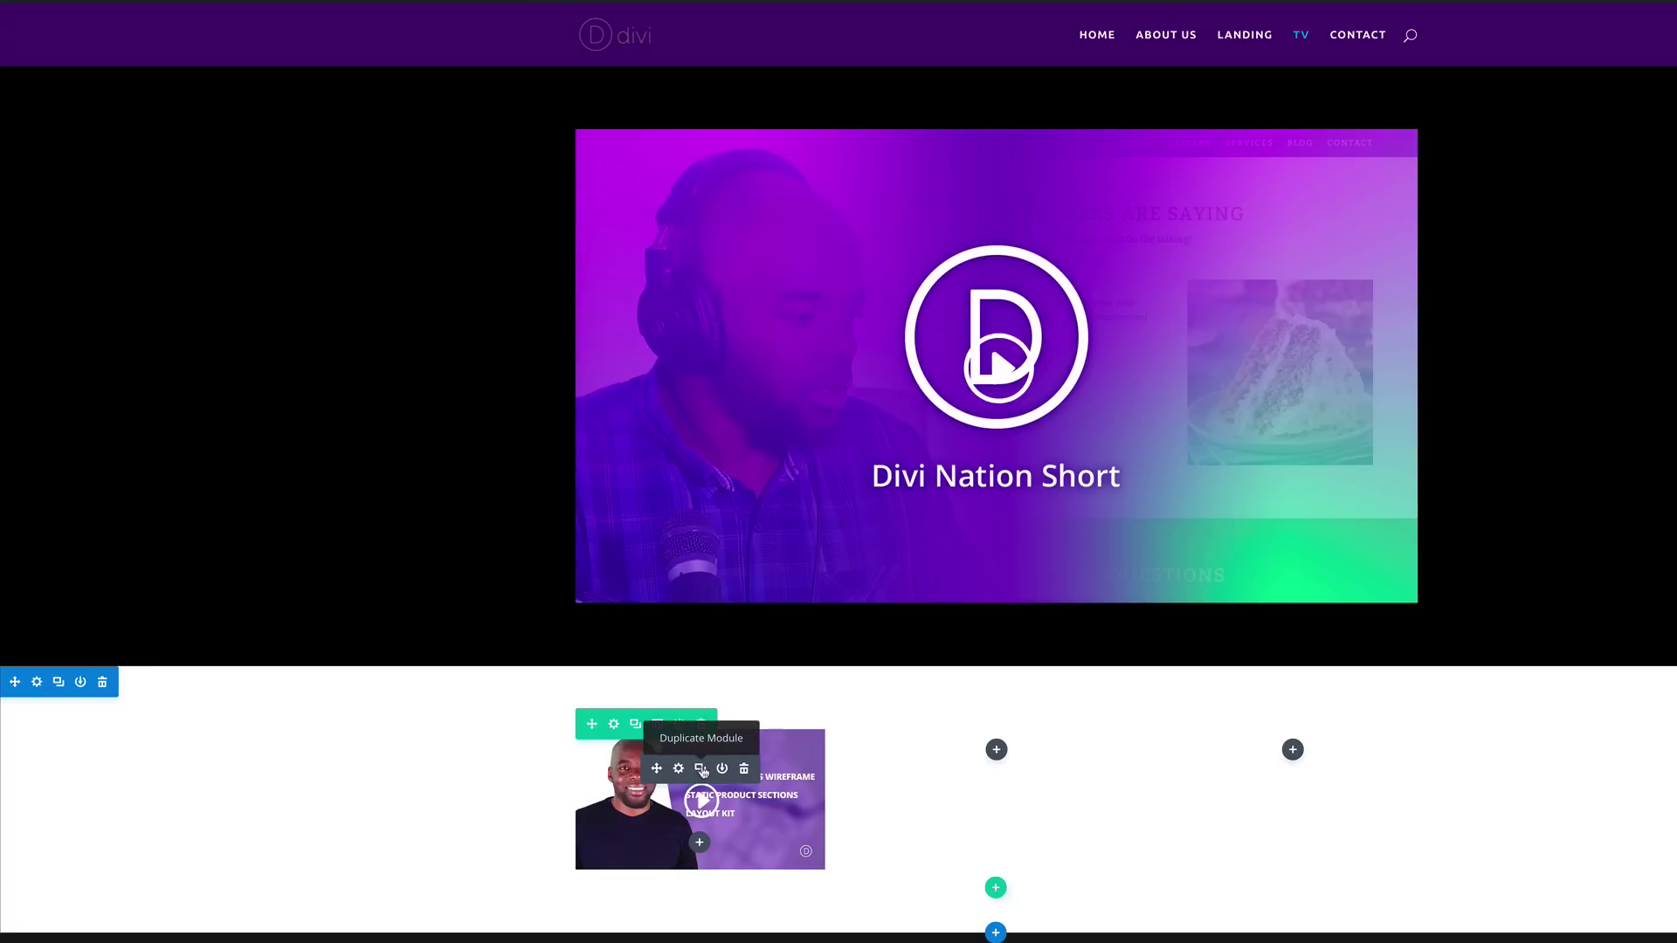
Step: Duplicate the video module and switch the copy to the 9_TigBw4WPc FAQ kit video with a new overlay
{"action": "left_click", "coordinate": [701, 770]}
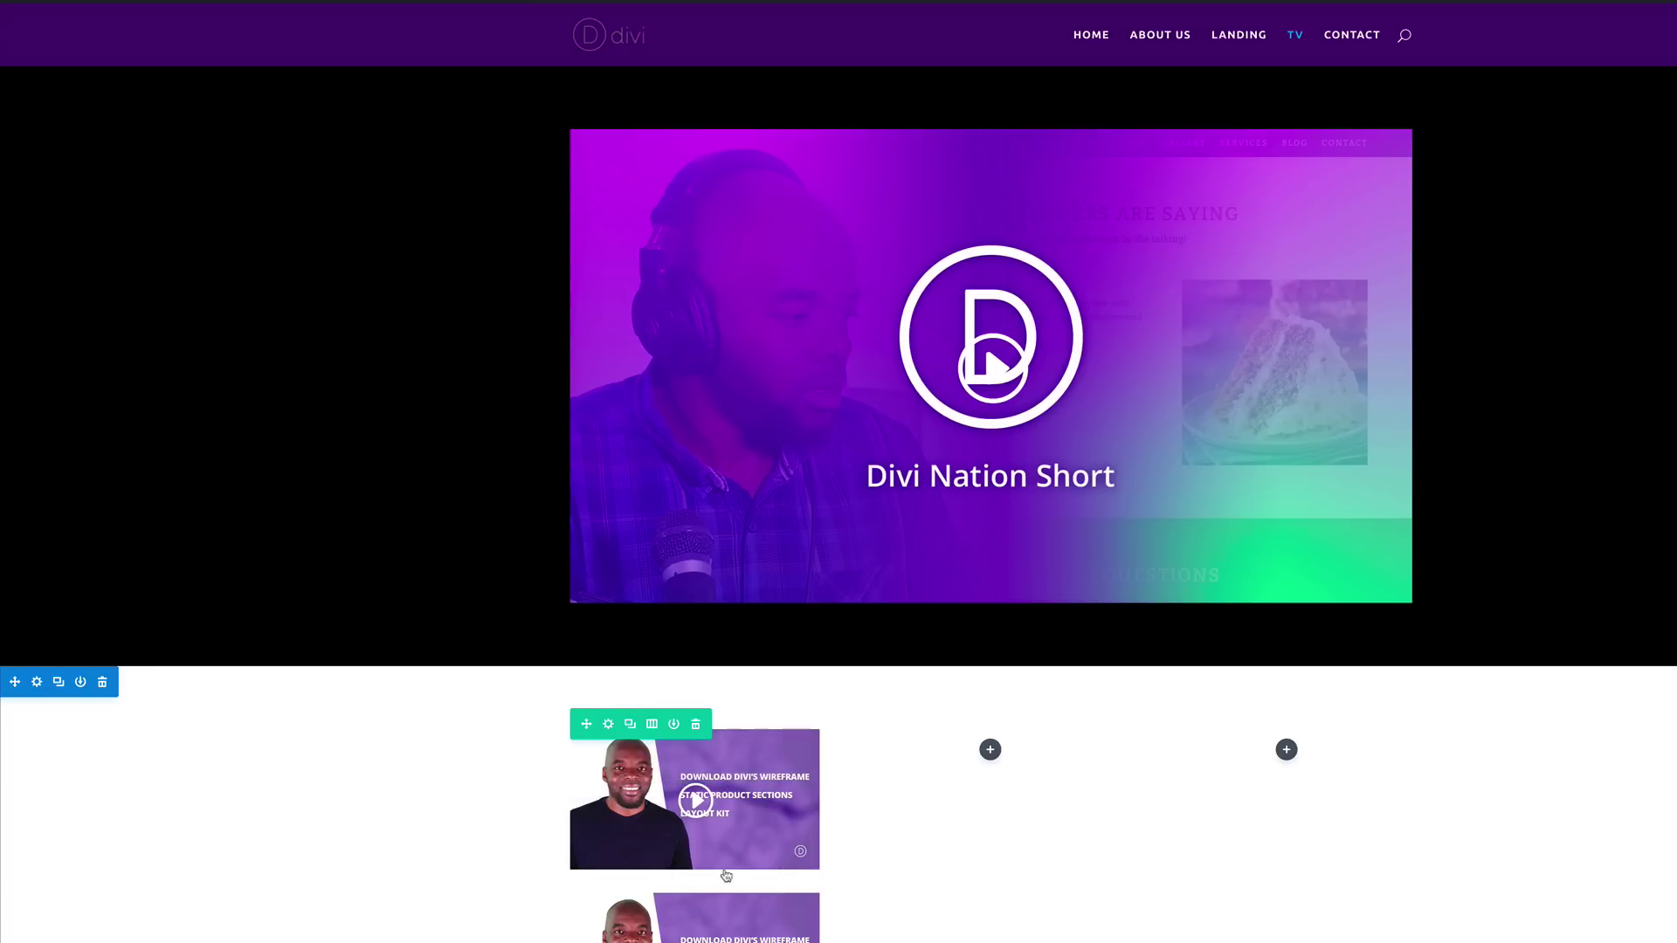
{"action": "scroll", "coordinate": [677, 748], "scroll_direction": "down", "scroll_amount": 2}
{"action": "left_click", "coordinate": [673, 778]}
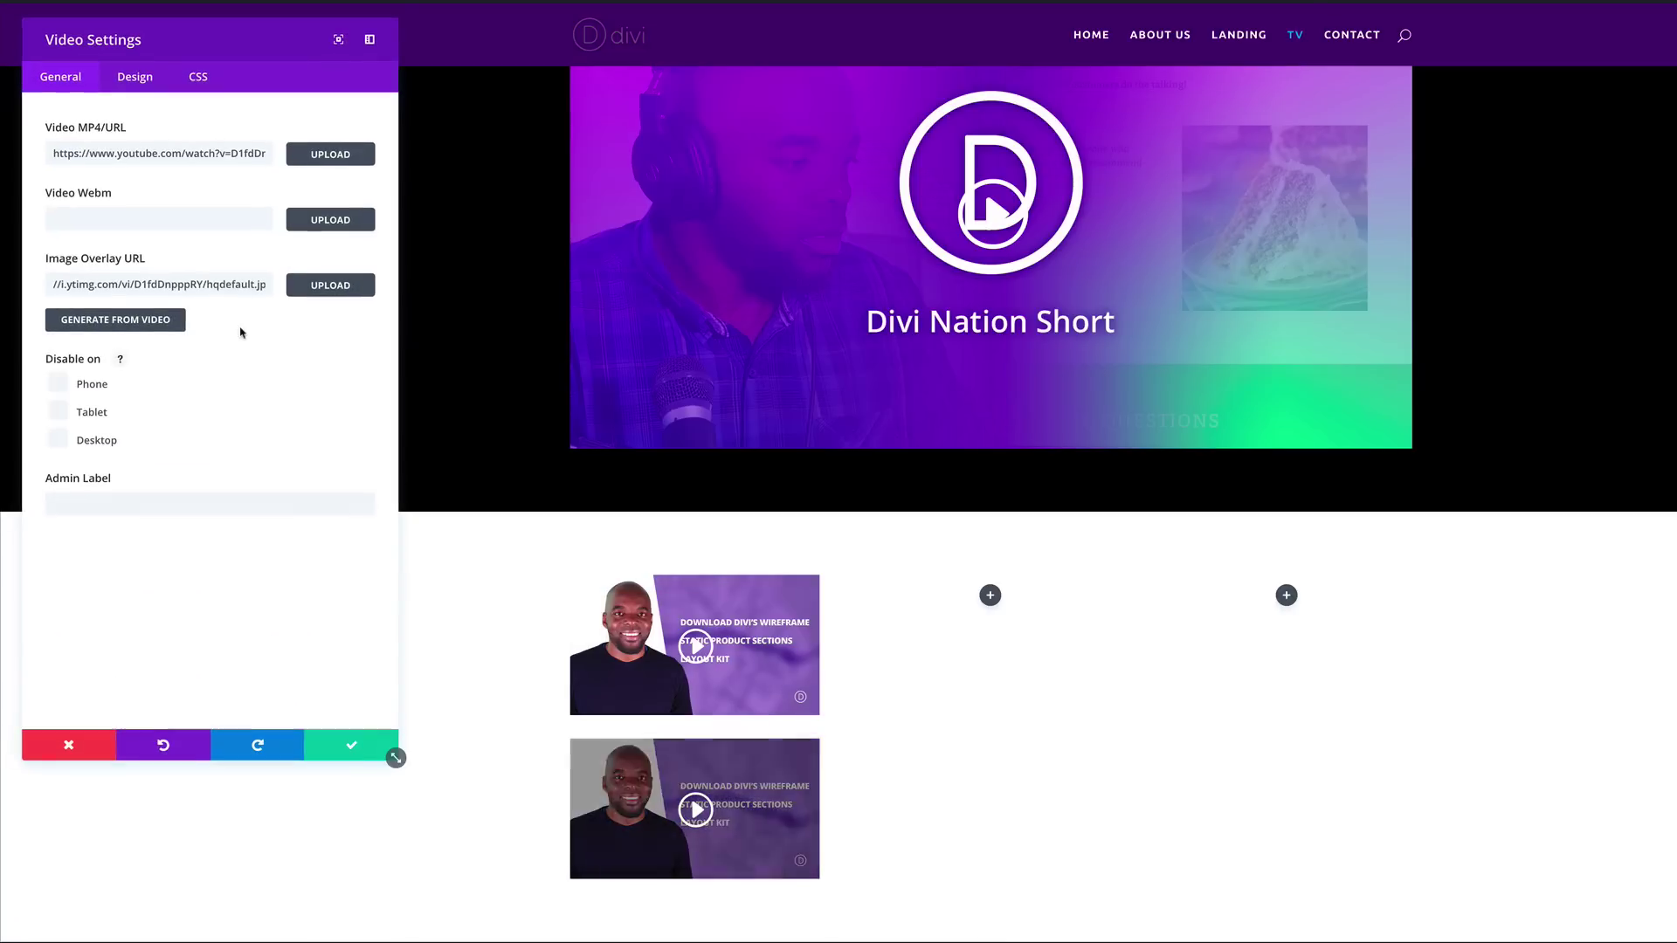
{"action": "triple_click", "coordinate": [209, 159]}
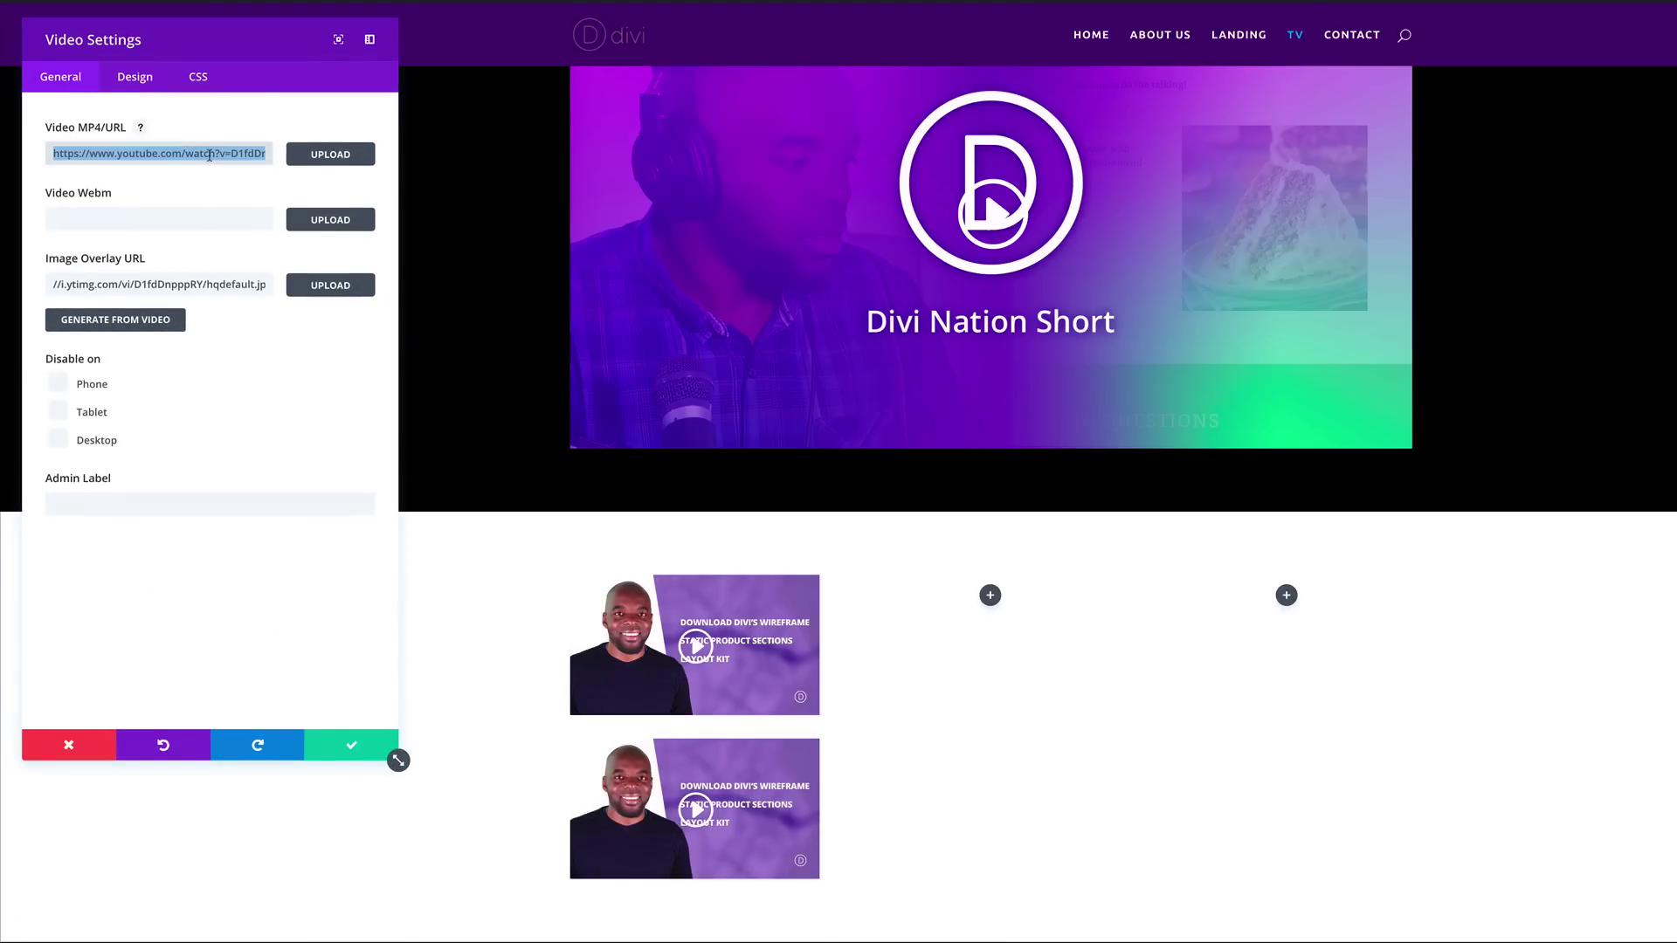
{"action": "key", "text": "ctrl+v"}
{"action": "left_click", "coordinate": [139, 318]}
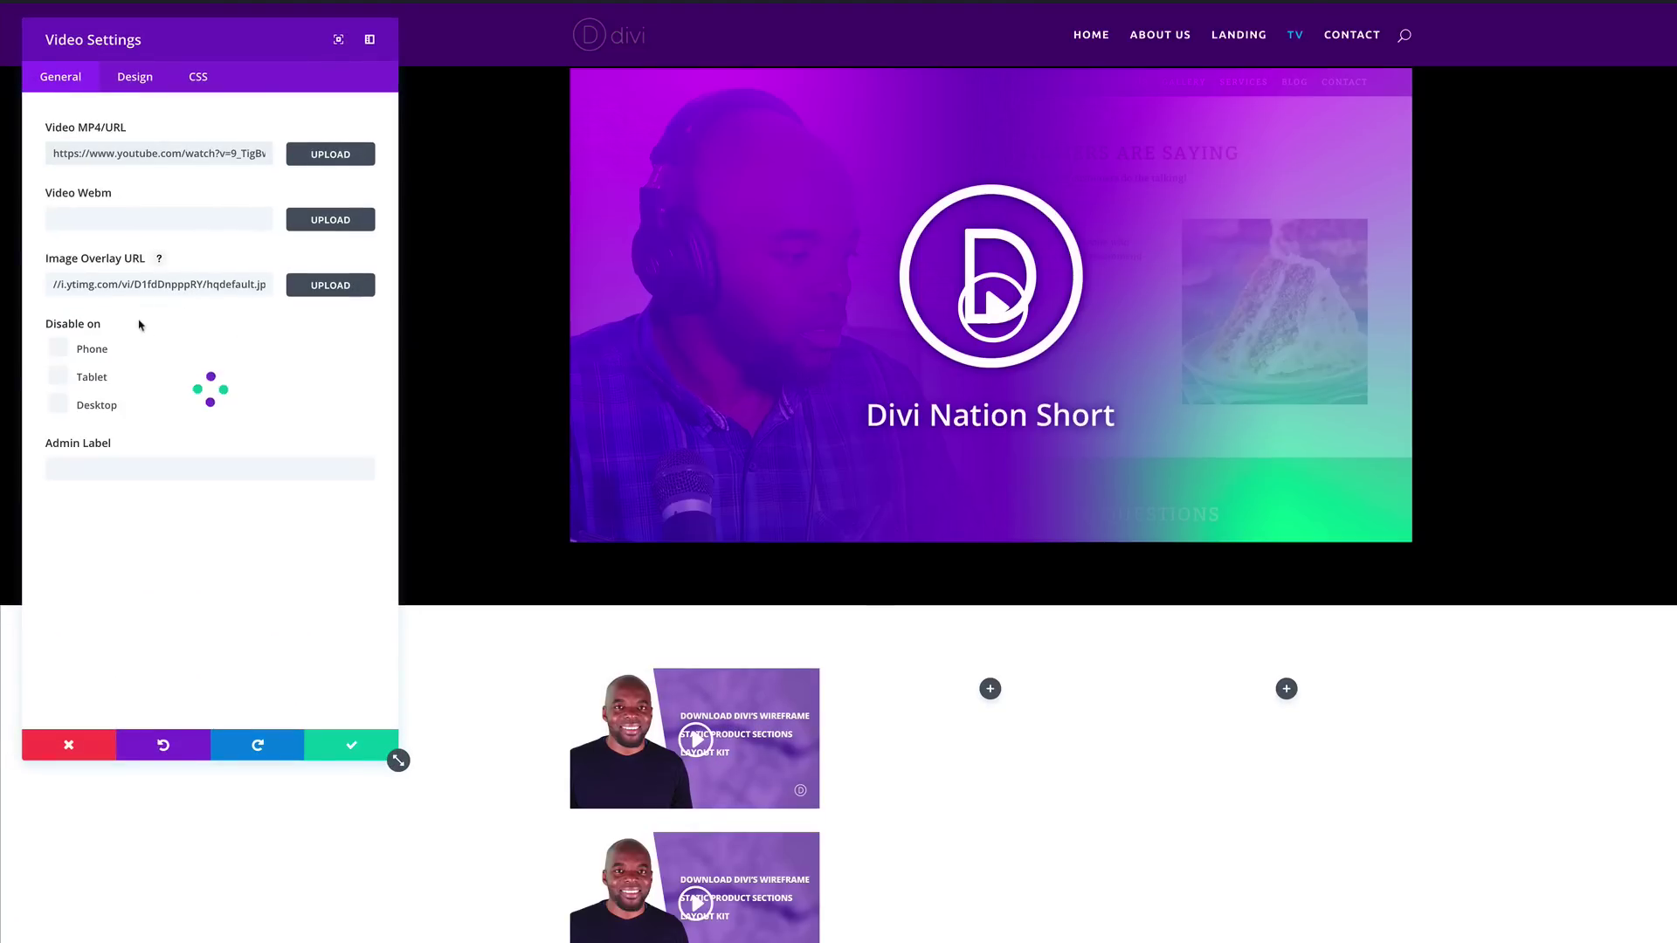
{"action": "left_click", "coordinate": [350, 747]}
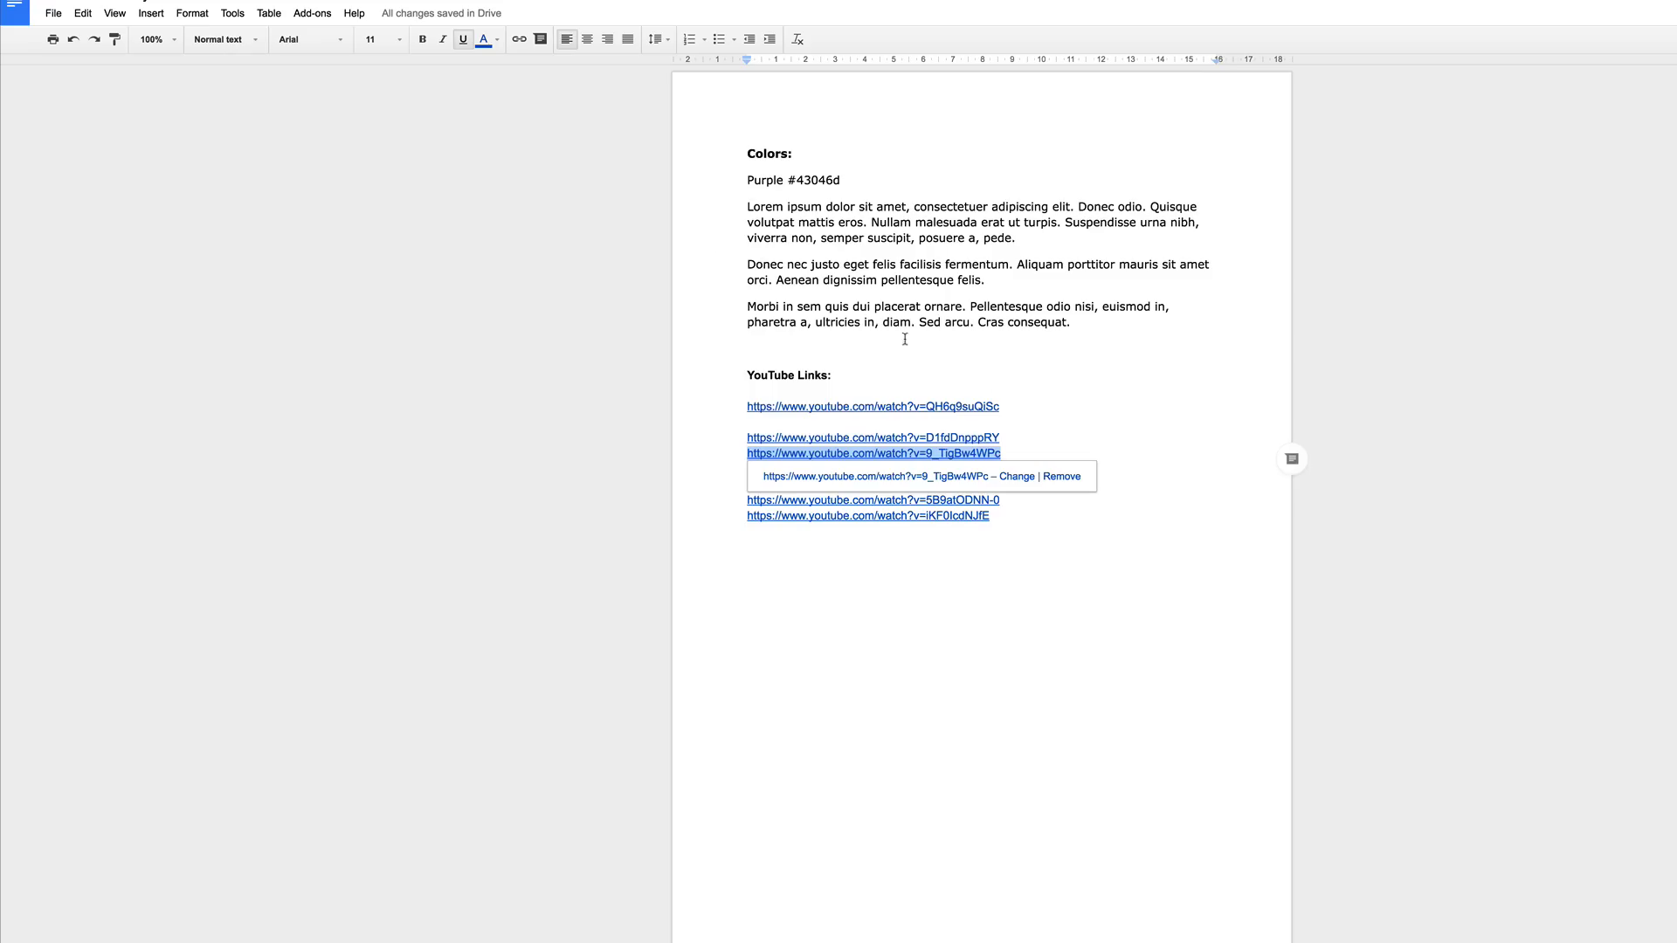
Step: Set the third video to the fgGvQgW6384 link and move the videos into the middle and right columns
{"action": "left_click_drag", "start_coordinate": [1006, 471], "coordinate": [738, 472]}
{"action": "key", "text": "ctrl+c"}
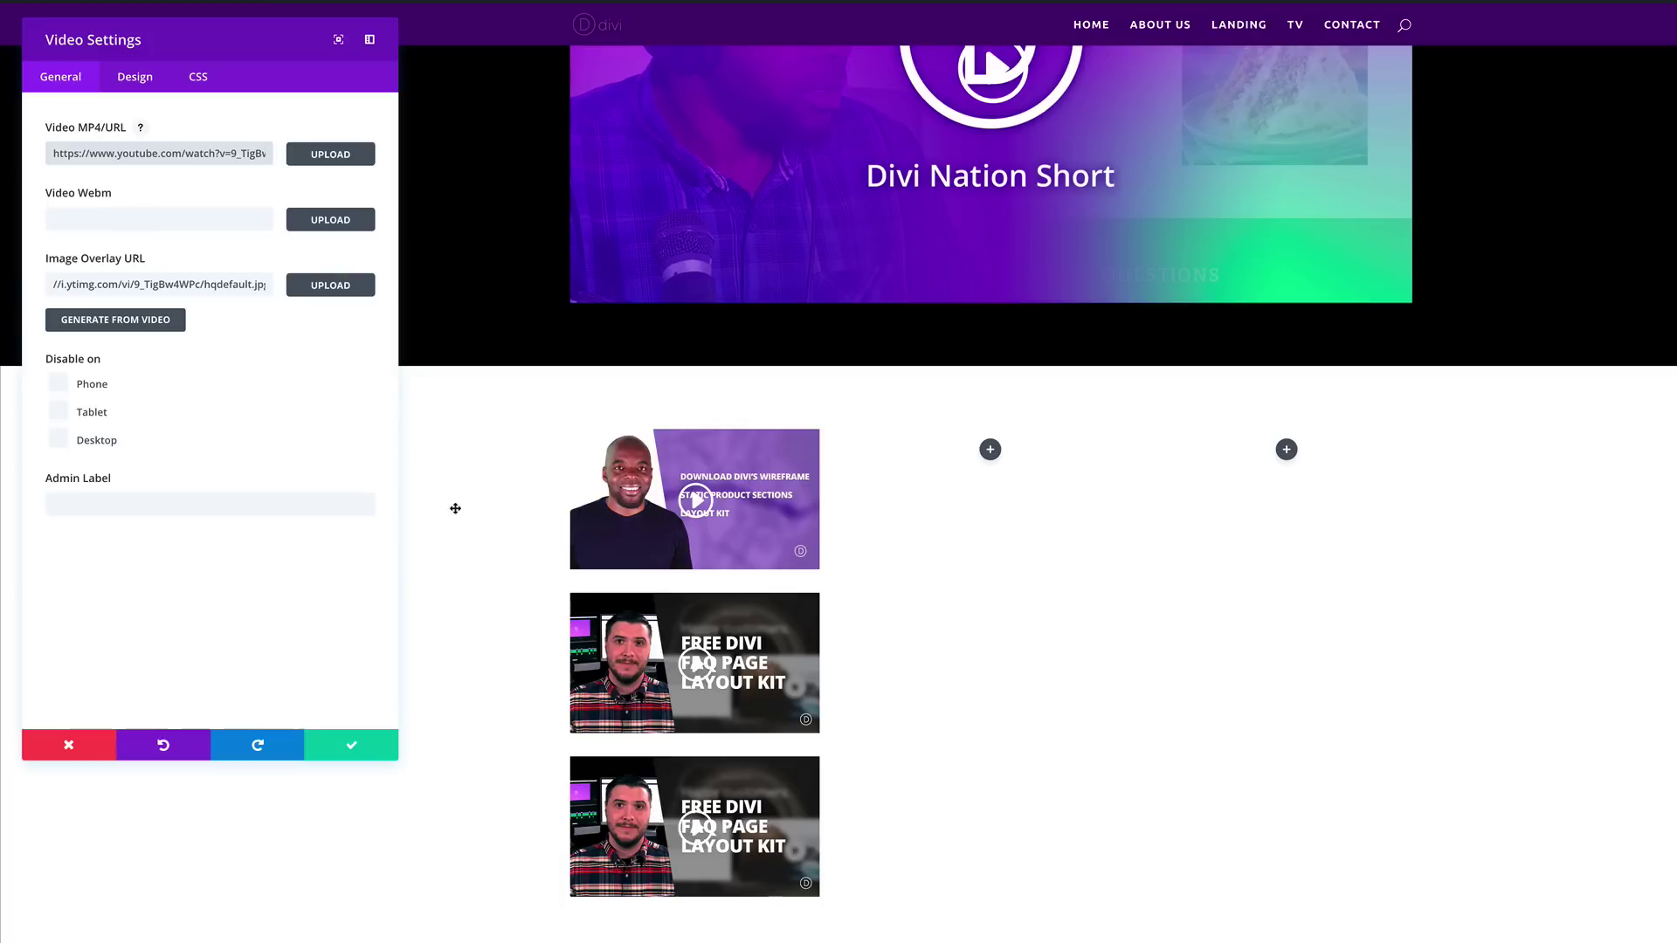
{"action": "double_click", "coordinate": [133, 154]}
{"action": "triple_click", "coordinate": [134, 154]}
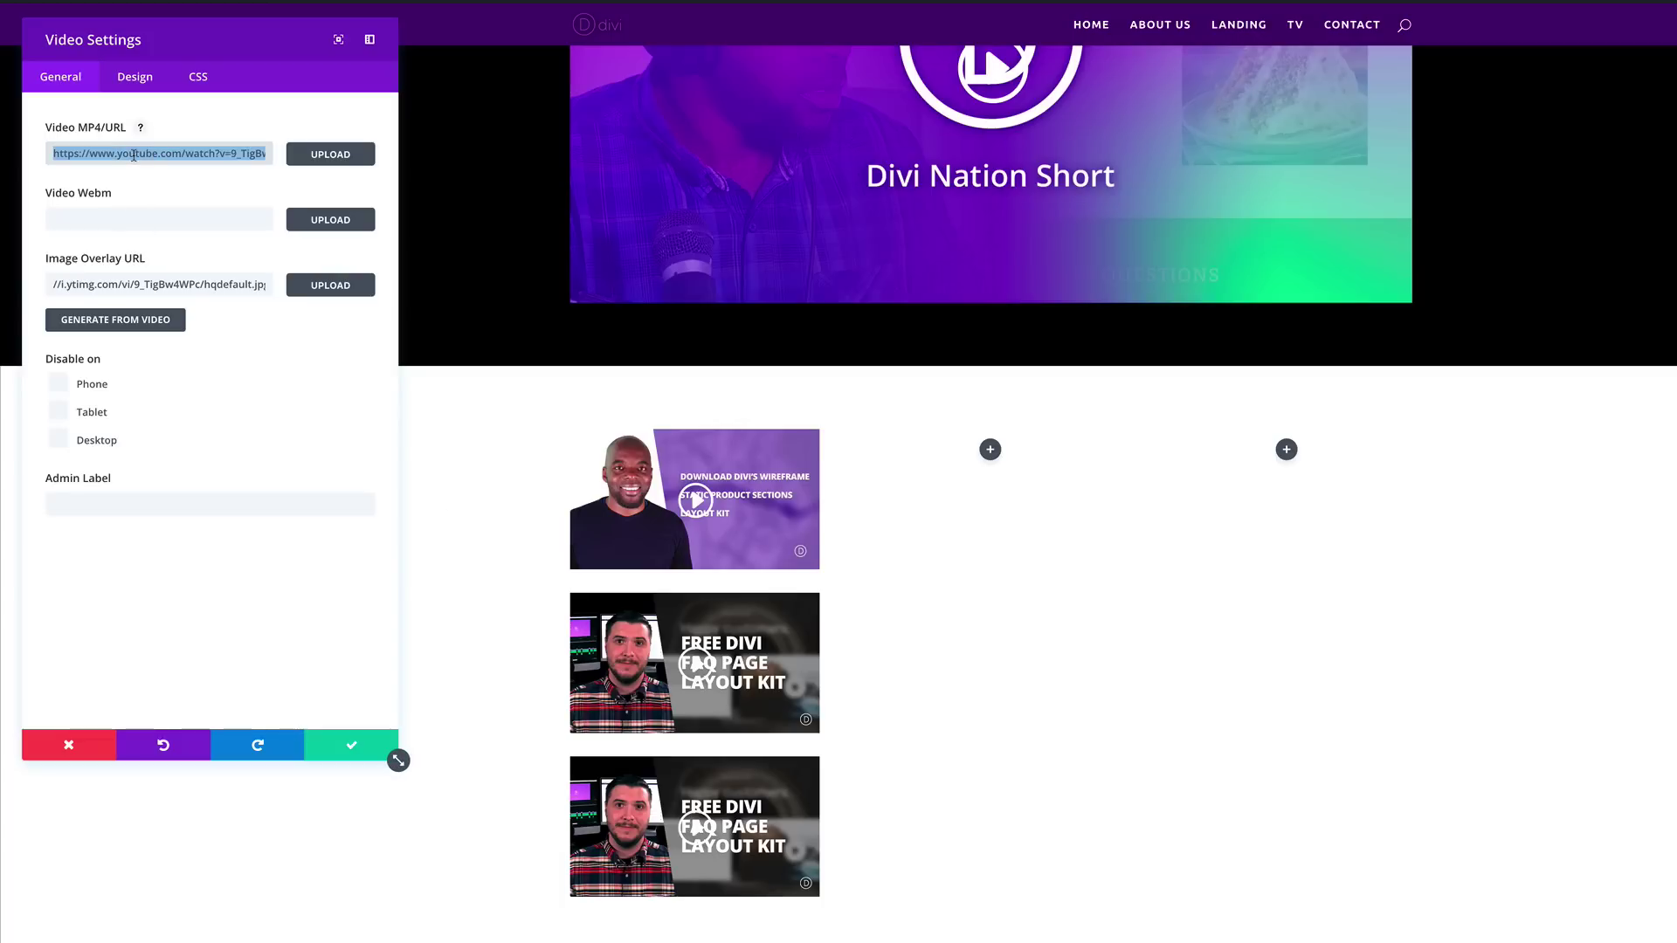
{"action": "key", "text": "ctrl+v"}
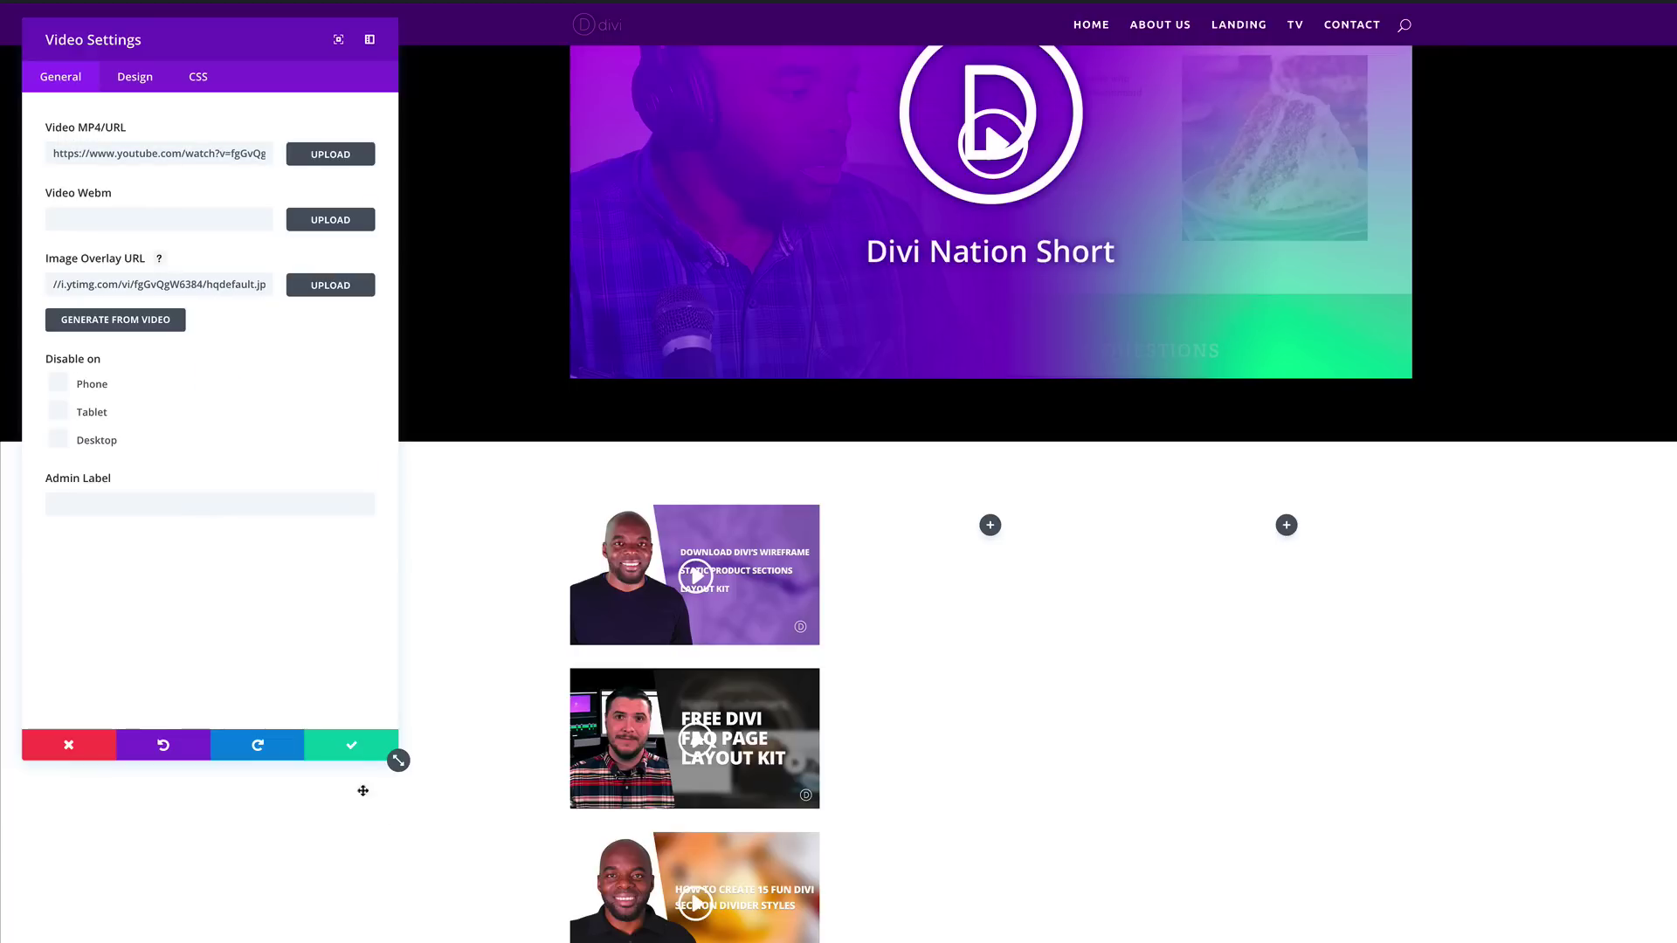
{"action": "left_click", "coordinate": [353, 748]}
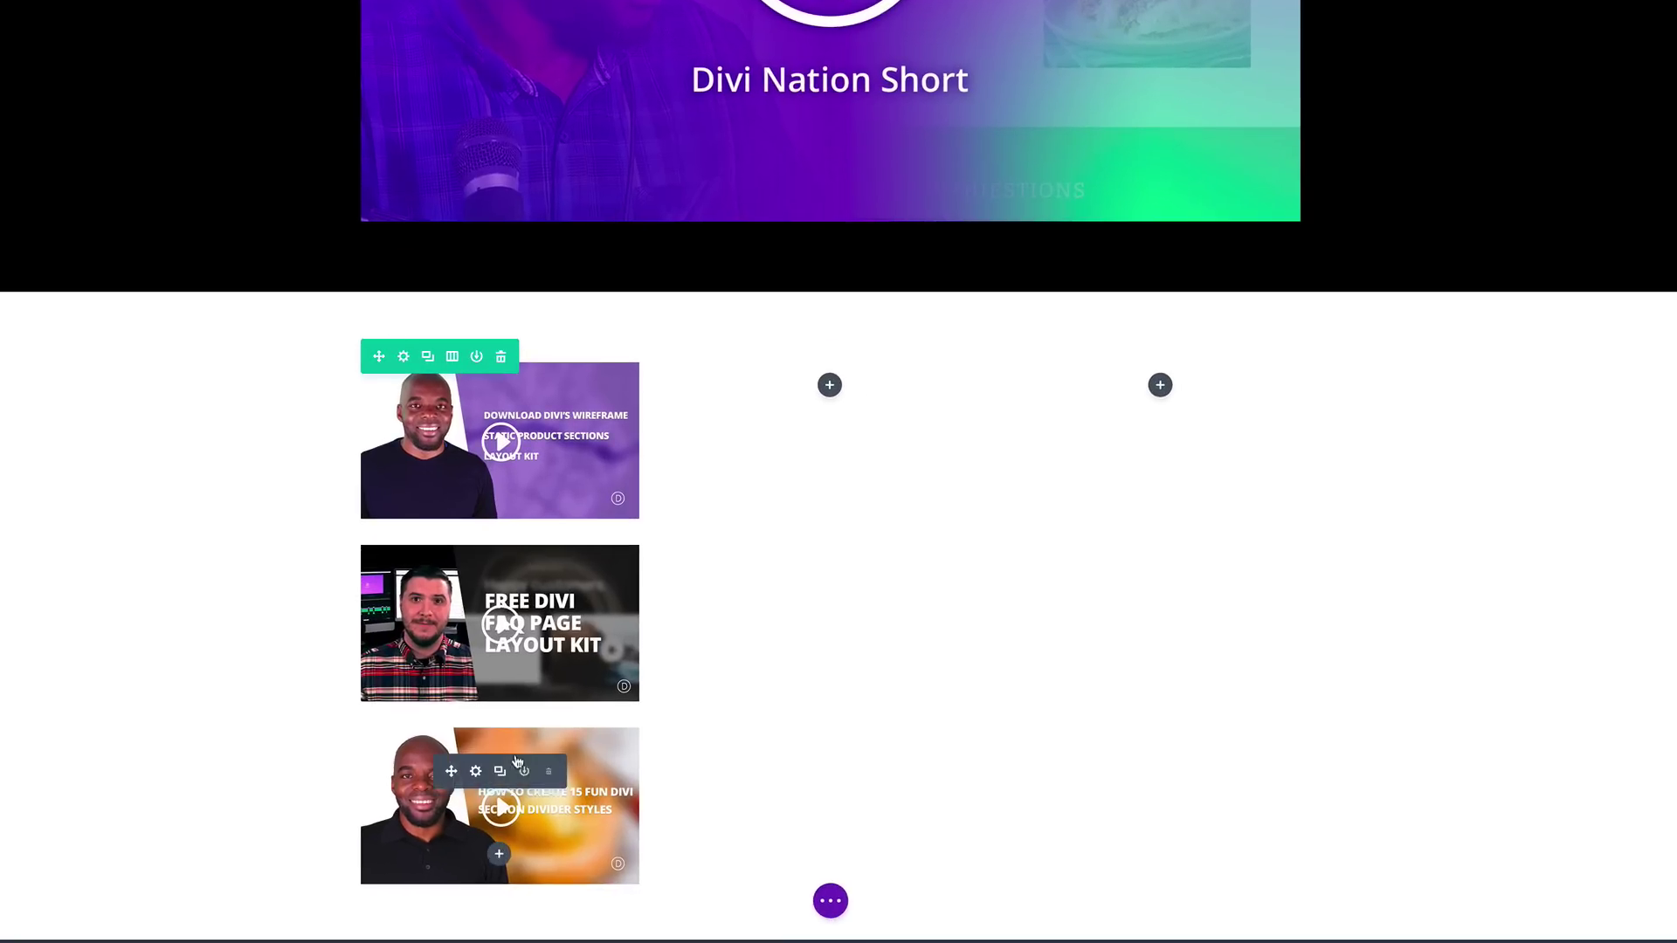
{"action": "left_click_drag", "start_coordinate": [454, 771], "coordinate": [1203, 416]}
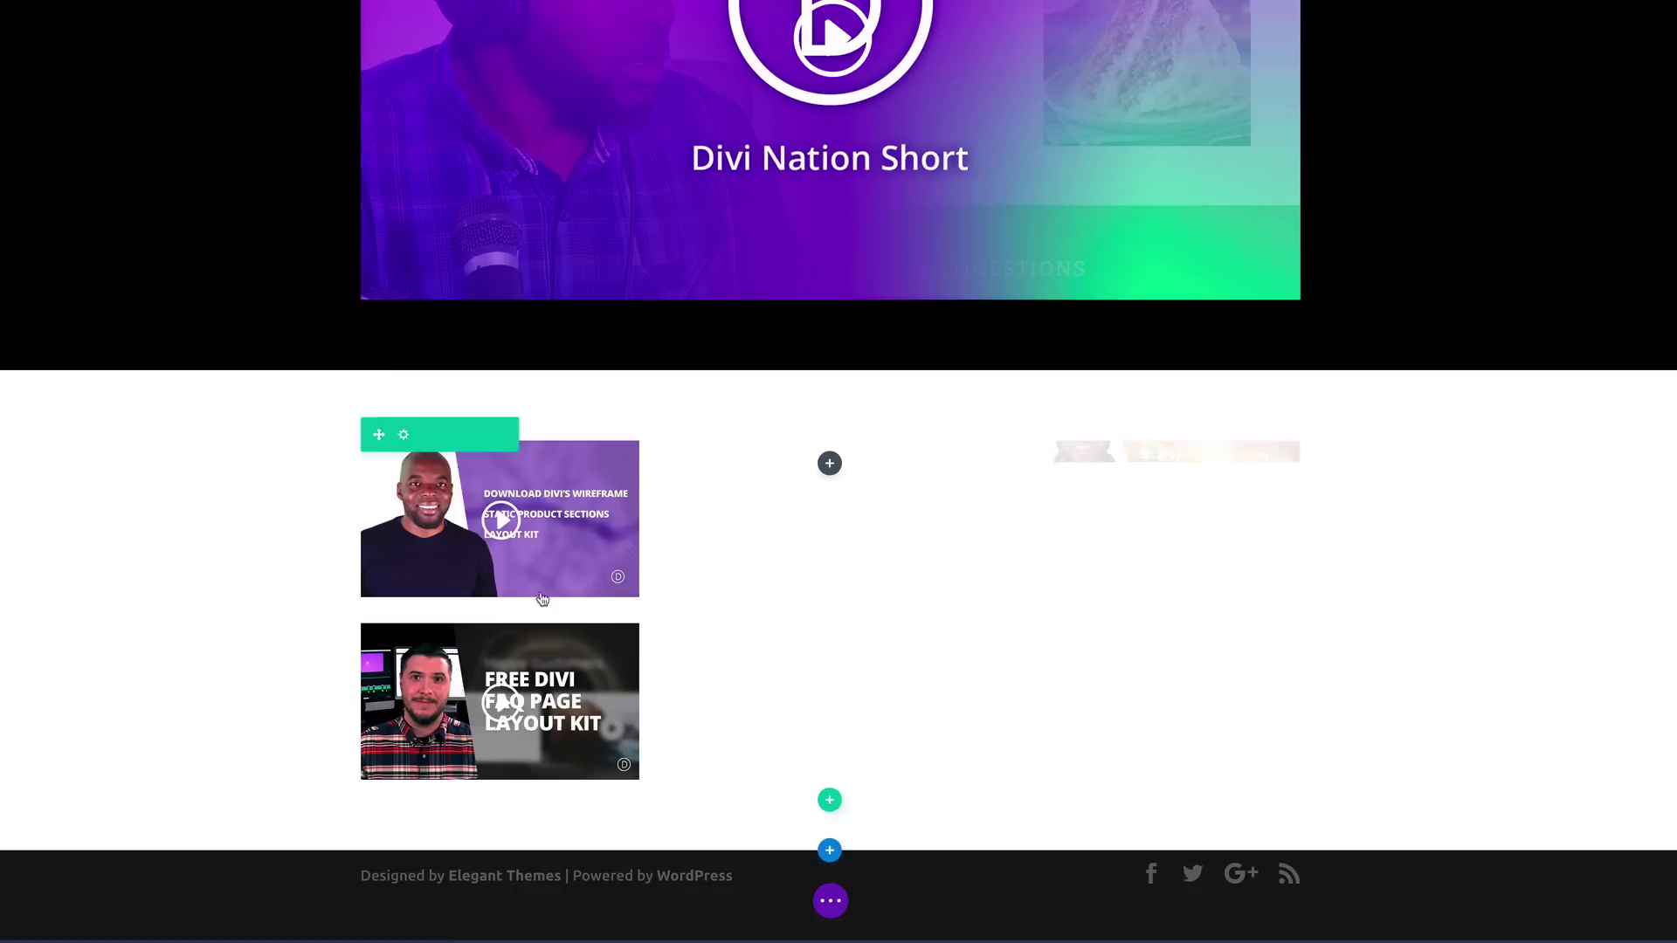
{"action": "left_click_drag", "start_coordinate": [441, 666], "coordinate": [838, 612]}
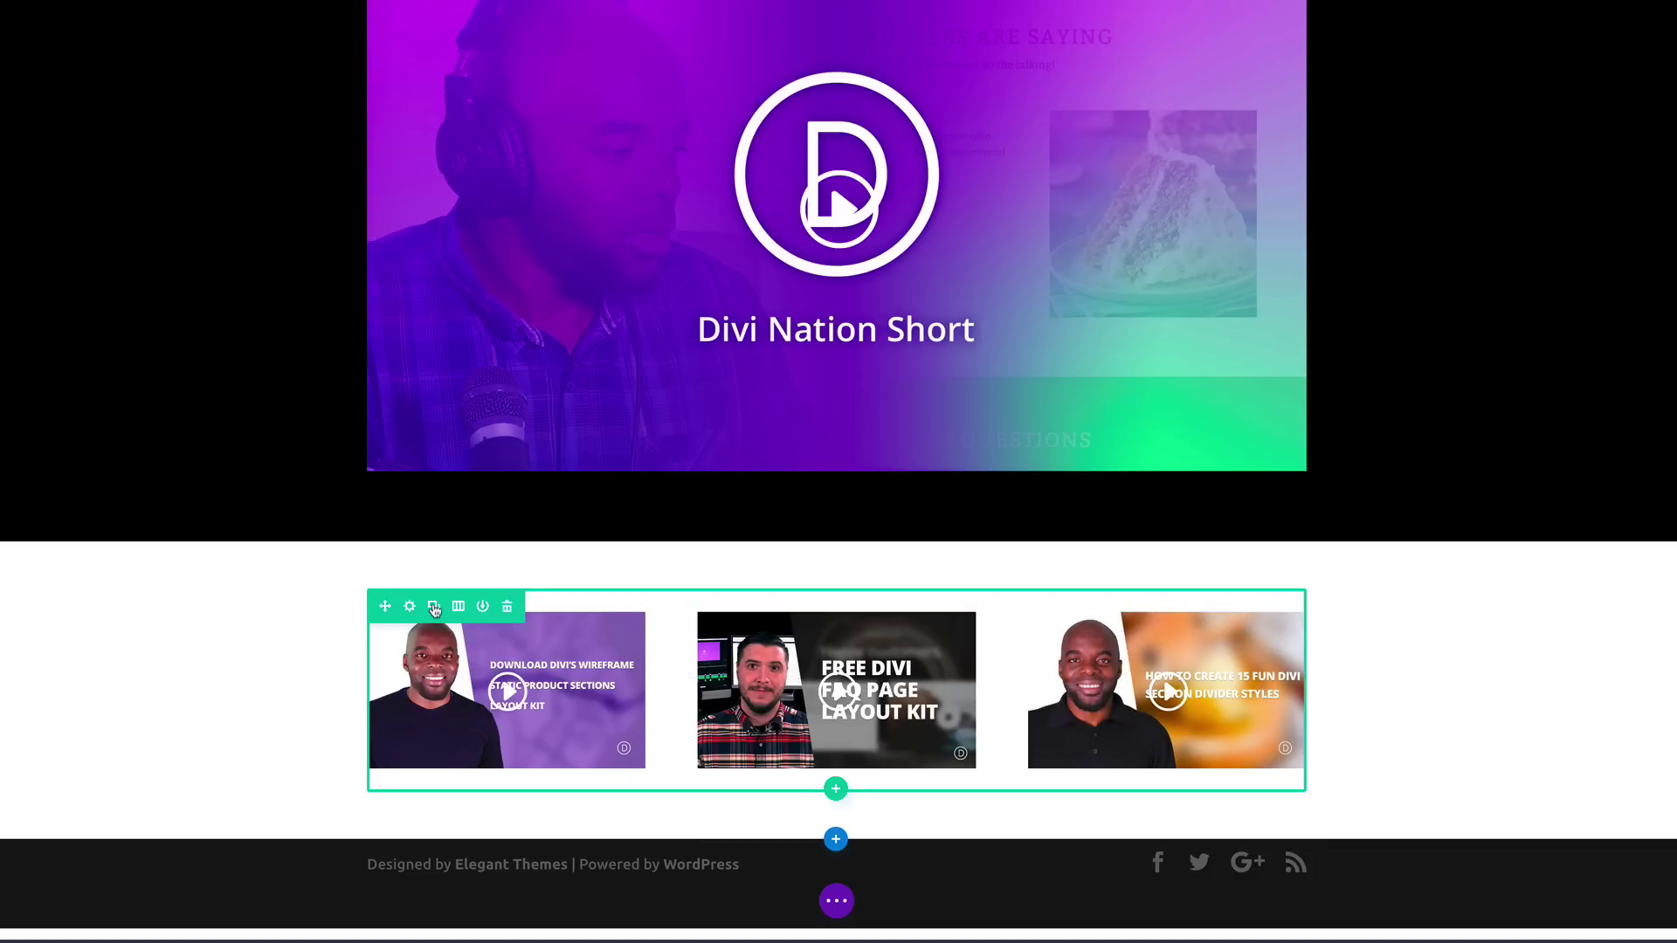
Step: Duplicate the three-video row and copy the GfTiqthmGxc YouTube link for the new videos
{"action": "left_click", "coordinate": [434, 606]}
{"action": "scroll", "coordinate": [187, 533], "scroll_direction": "down", "scroll_amount": 2}
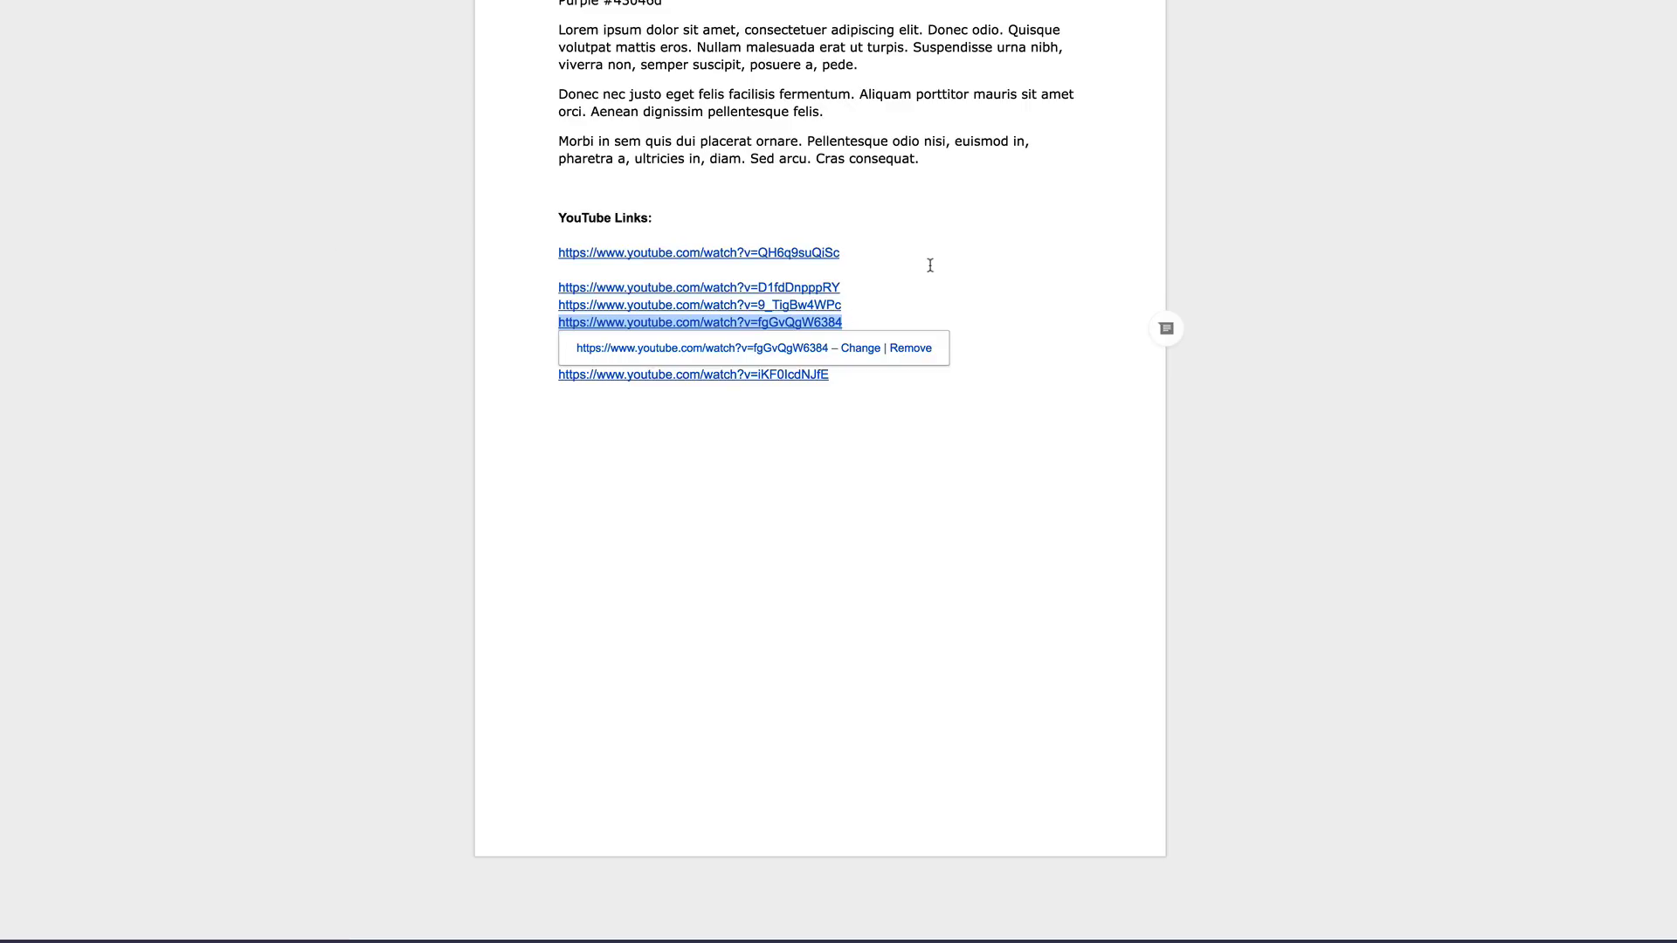
{"action": "left_click", "coordinate": [930, 265]}
{"action": "left_click_drag", "start_coordinate": [854, 339], "coordinate": [522, 340]}
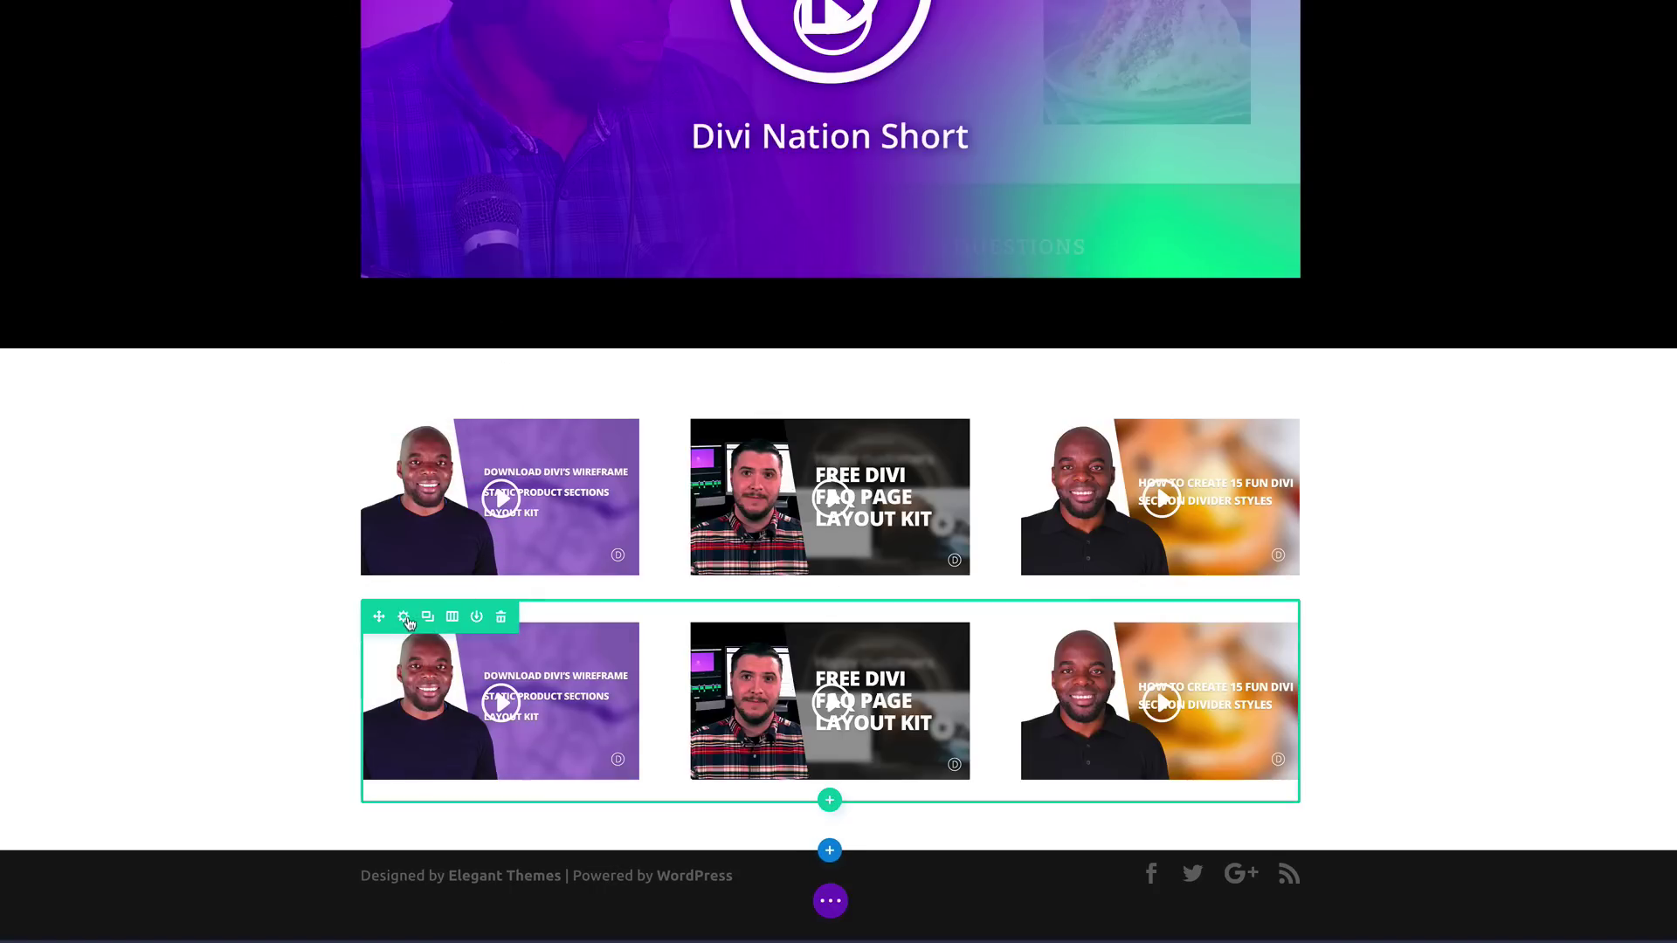
{"action": "mouse_move", "coordinate": [455, 671]}
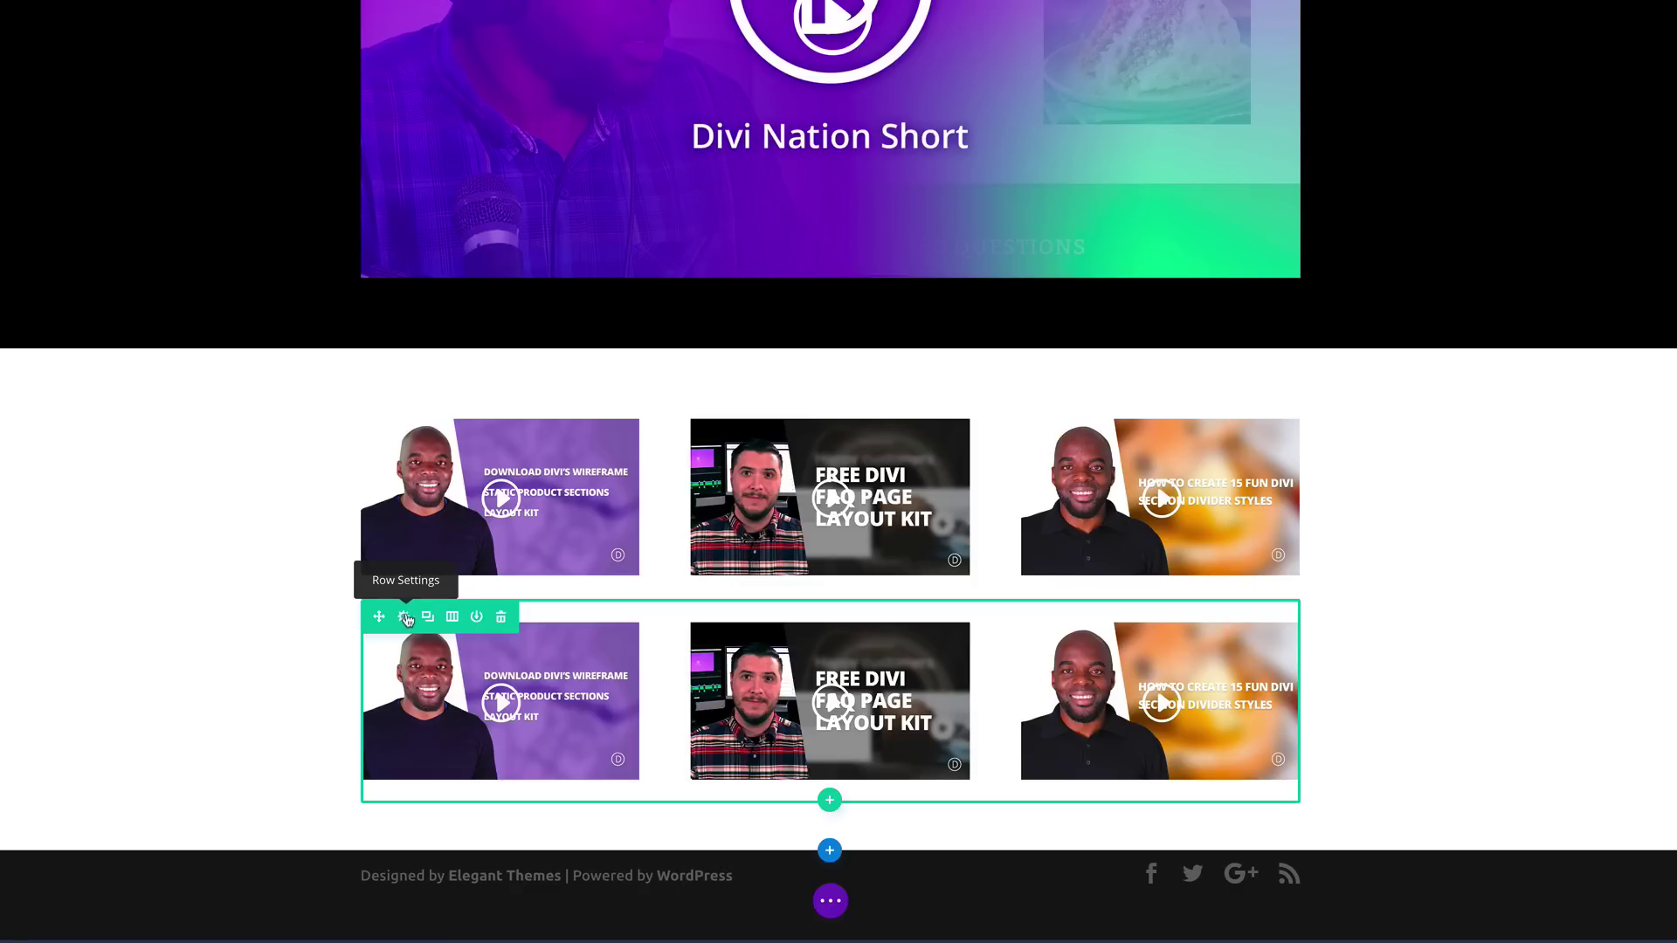
{"action": "left_click", "coordinate": [402, 619]}
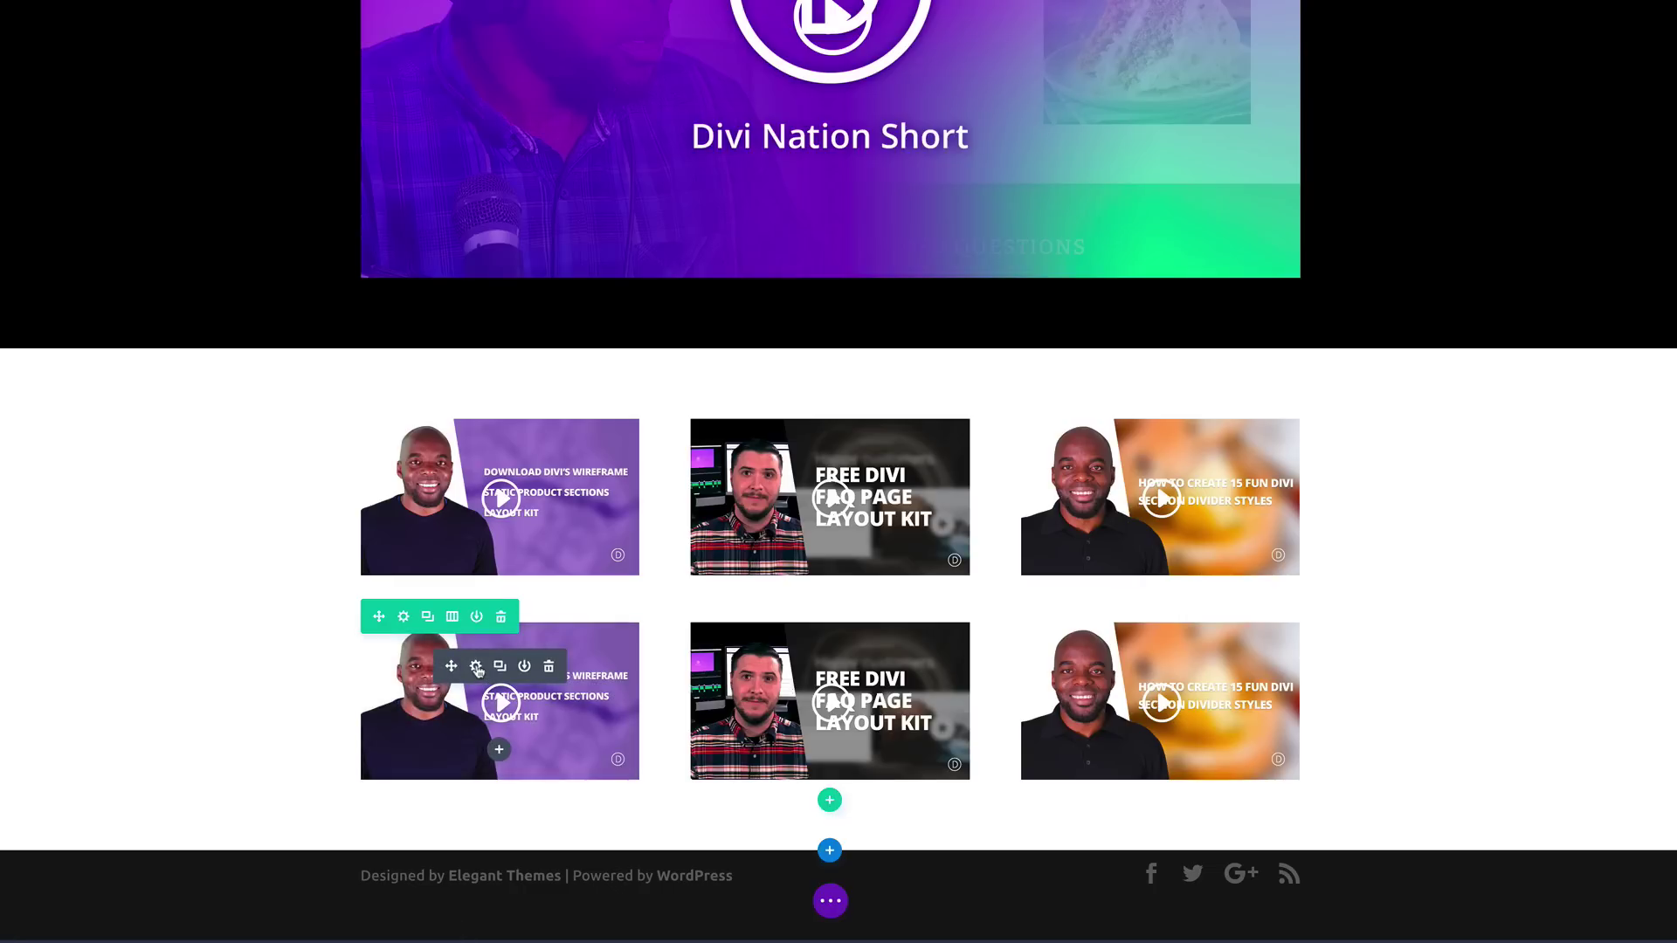
Step: Point the lower row's first video to the GfTiqthmGxc link, generate its thumbnail, and save
{"action": "left_click", "coordinate": [476, 668]}
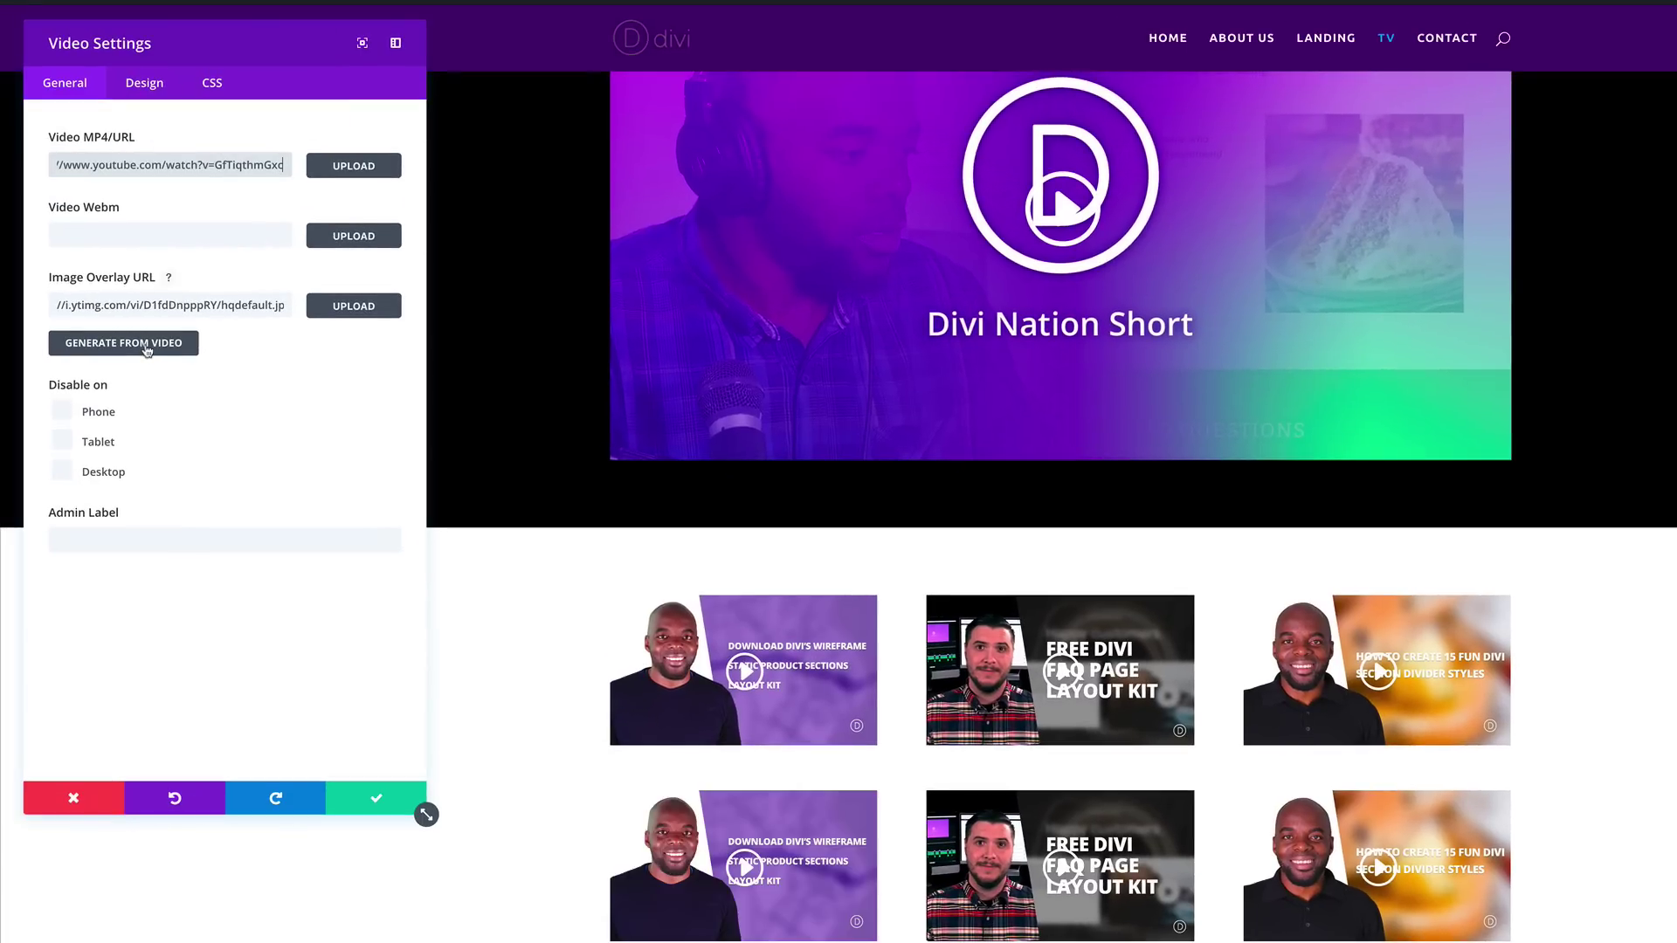
{"action": "left_click", "coordinate": [147, 350]}
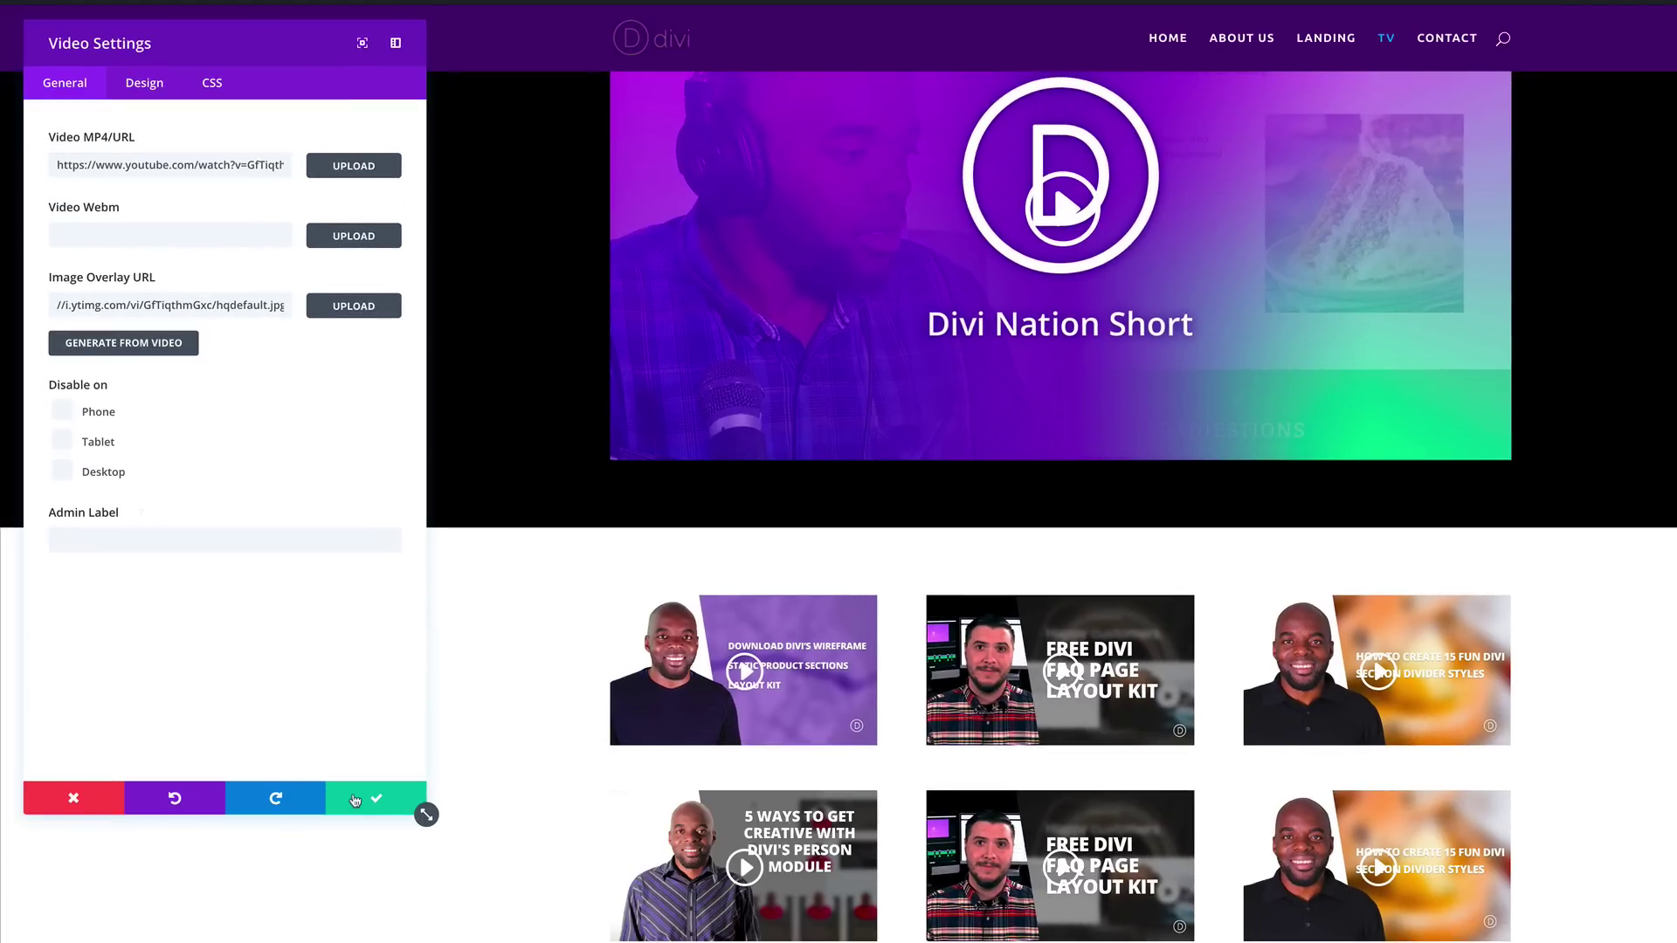
{"action": "left_click", "coordinate": [368, 802]}
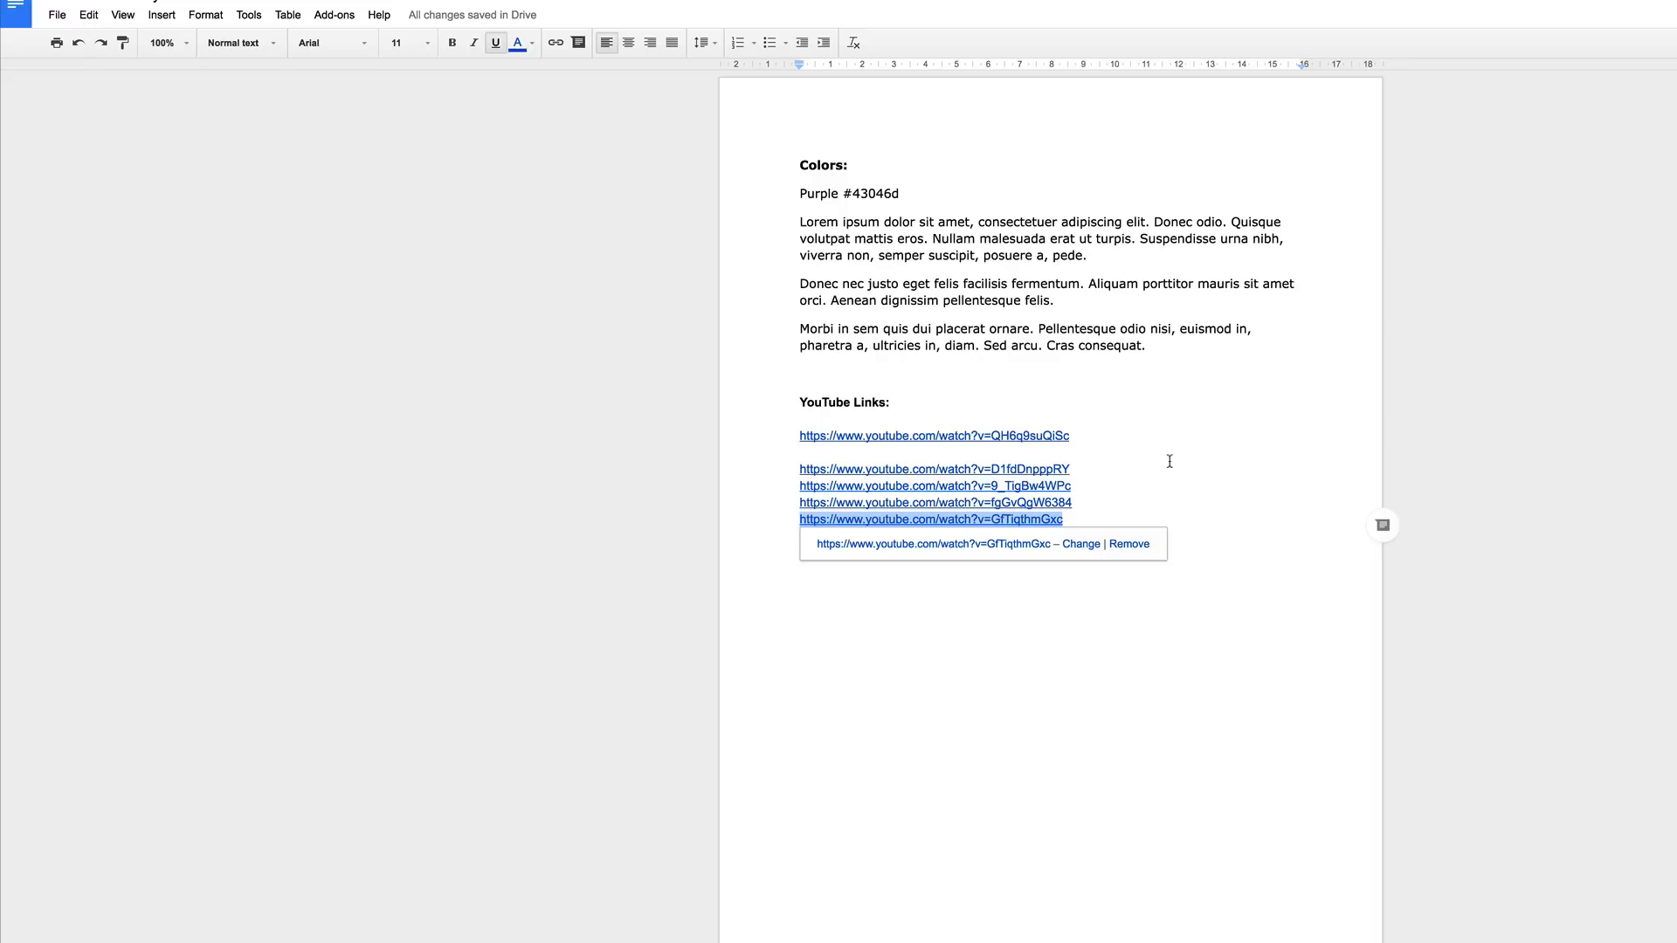
Step: Give the bottom-right video the 5B9atODNN-0 link, generate its thumbnail, and save
{"action": "left_click", "coordinate": [1170, 462]}
{"action": "left_click_drag", "start_coordinate": [1081, 534], "coordinate": [811, 535]}
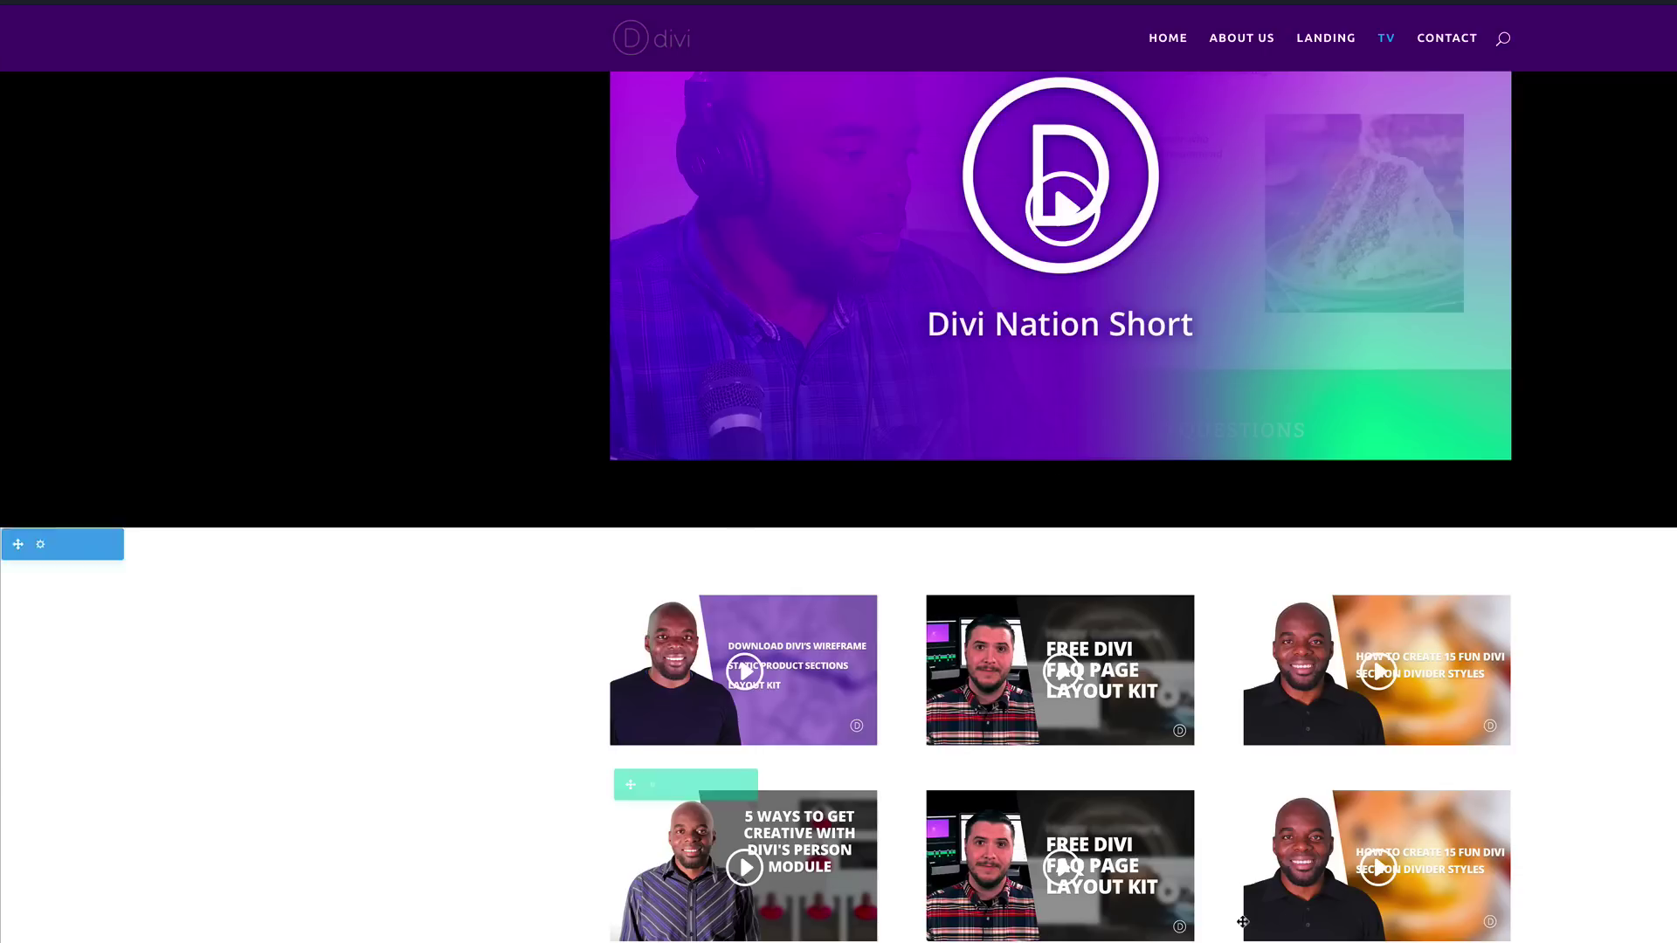
{"action": "left_click", "coordinate": [1037, 834]}
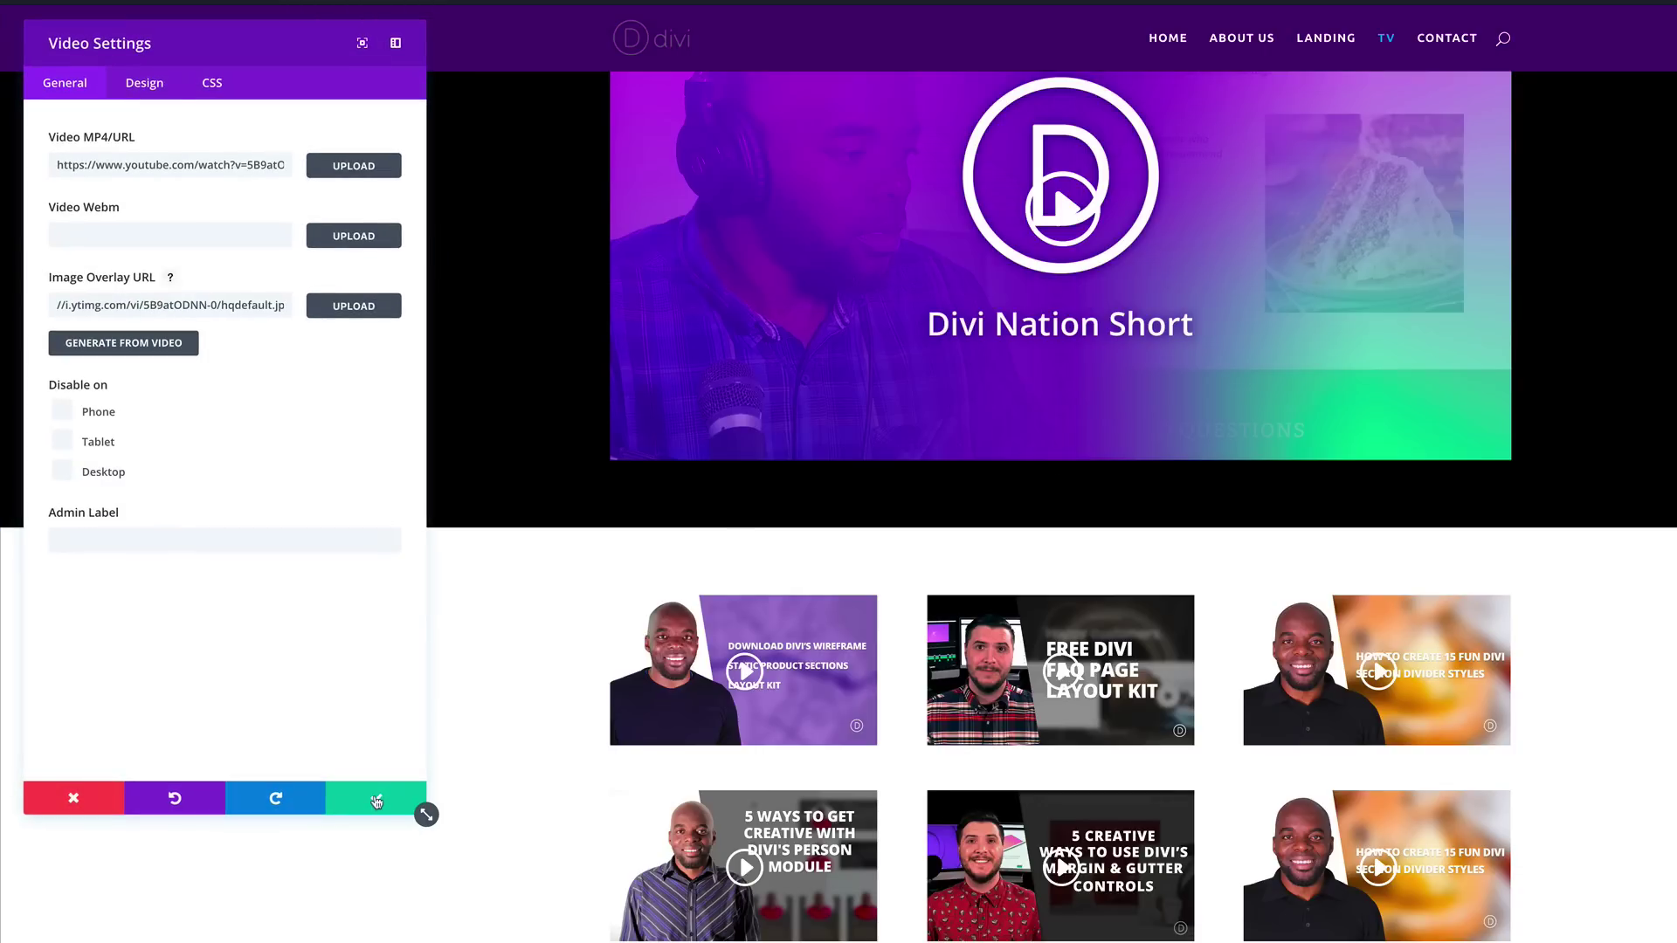
{"action": "left_click", "coordinate": [375, 799]}
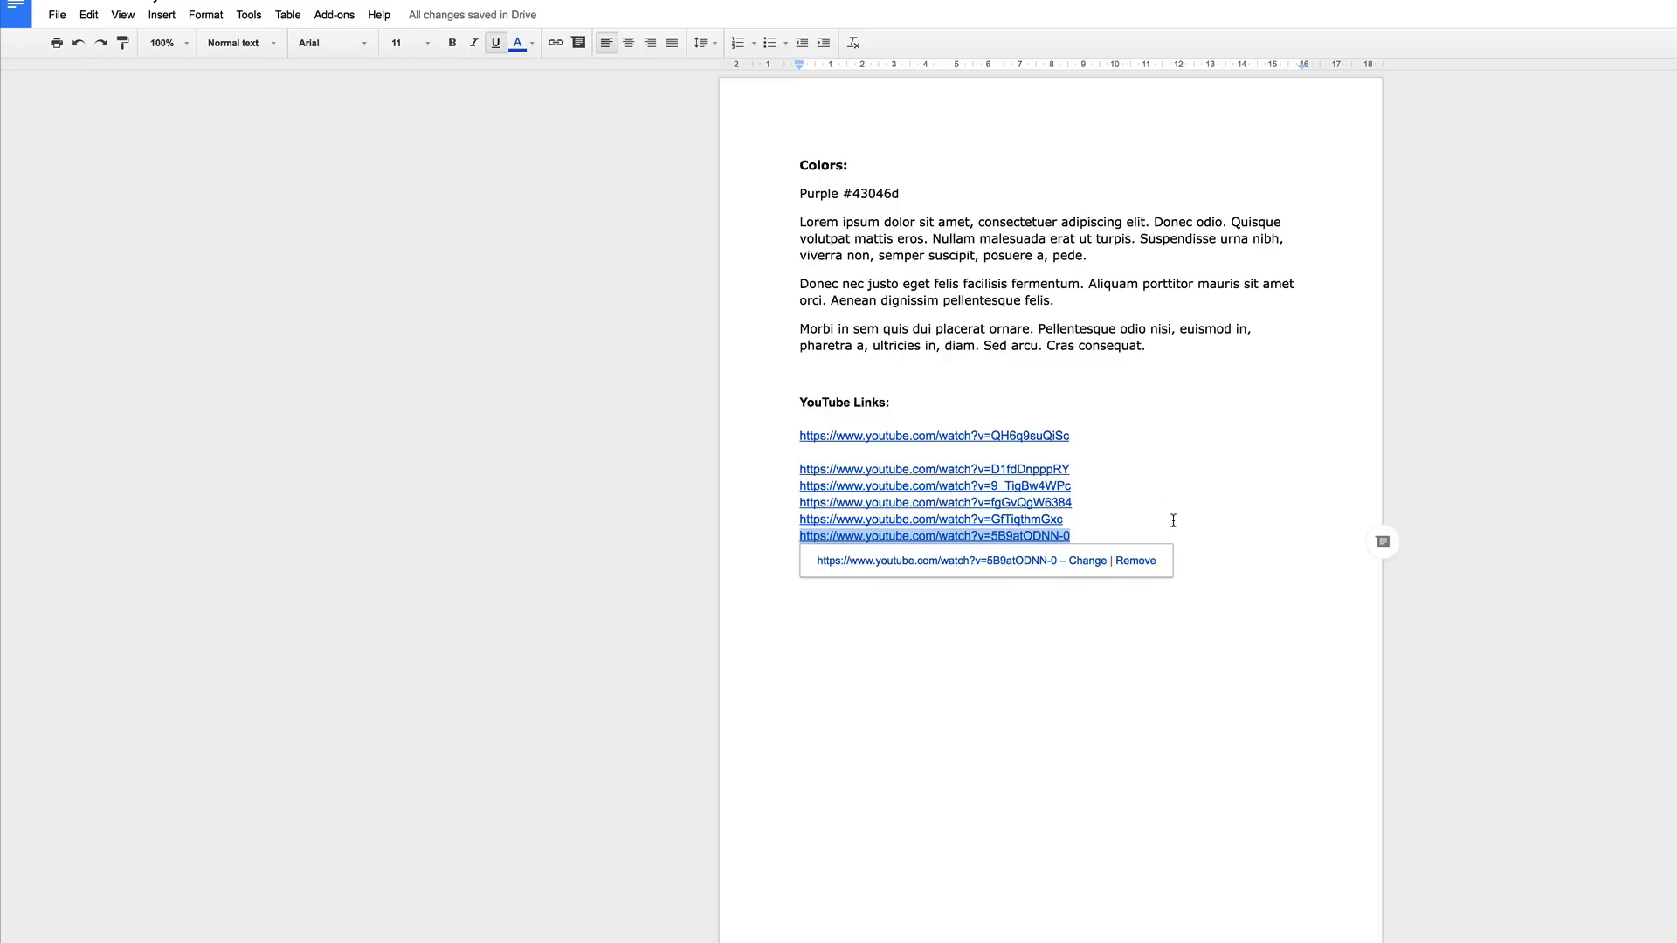
{"action": "left_click", "coordinate": [1171, 520]}
{"action": "left_click_drag", "start_coordinate": [1075, 556], "coordinate": [798, 552]}
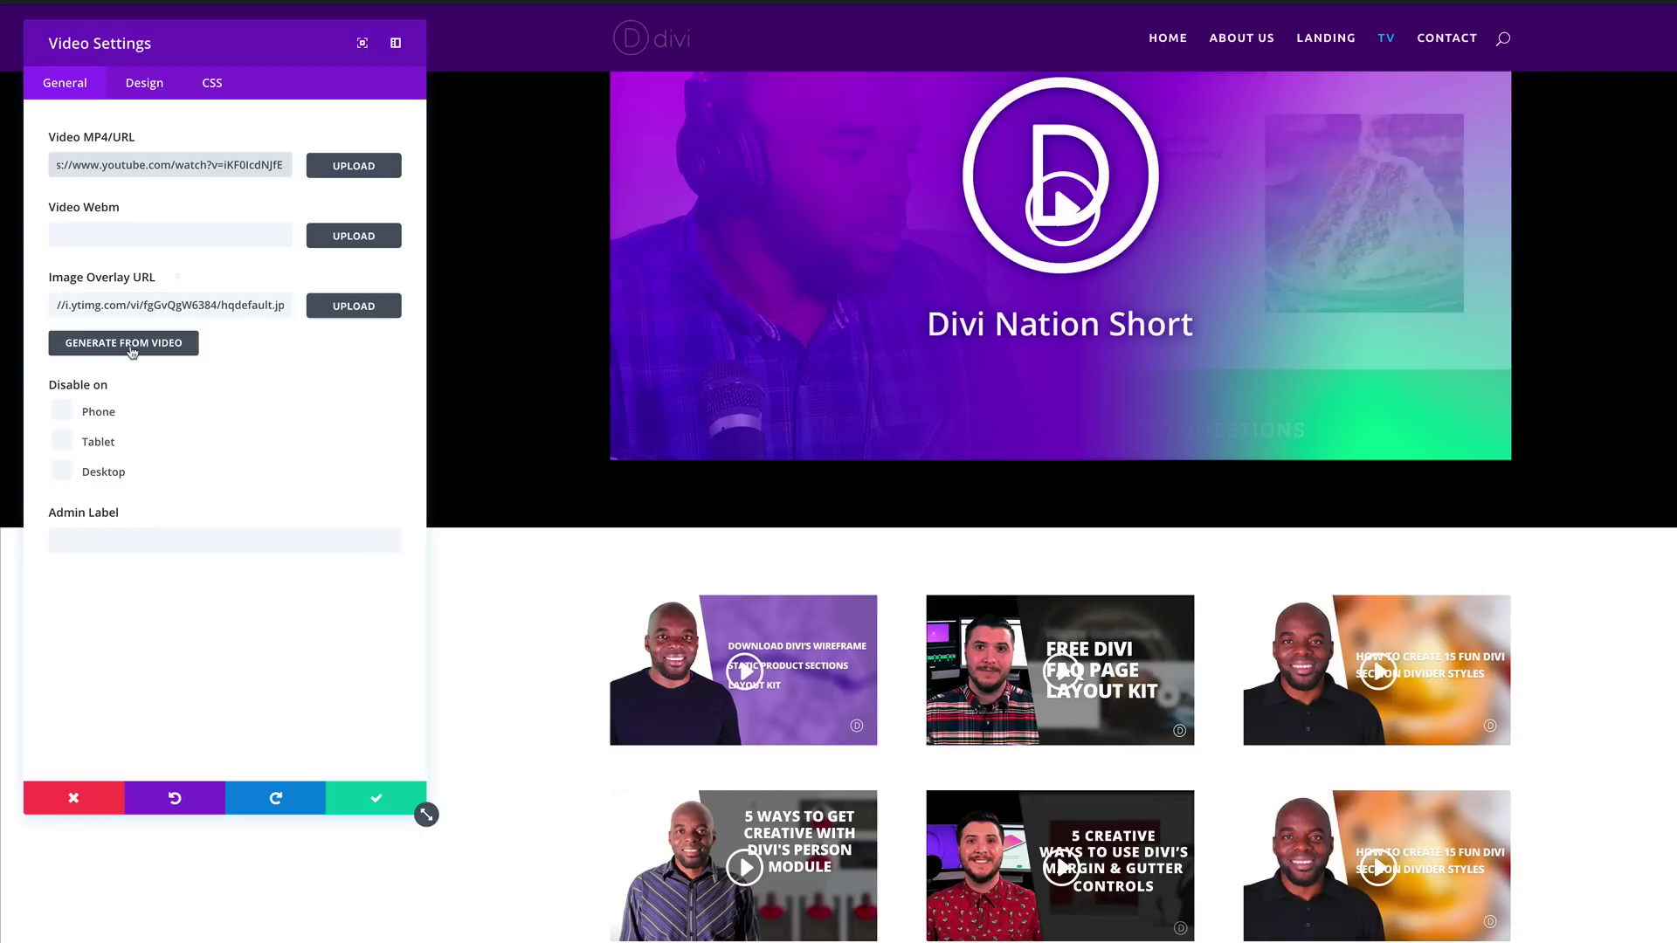
{"action": "left_click", "coordinate": [131, 343]}
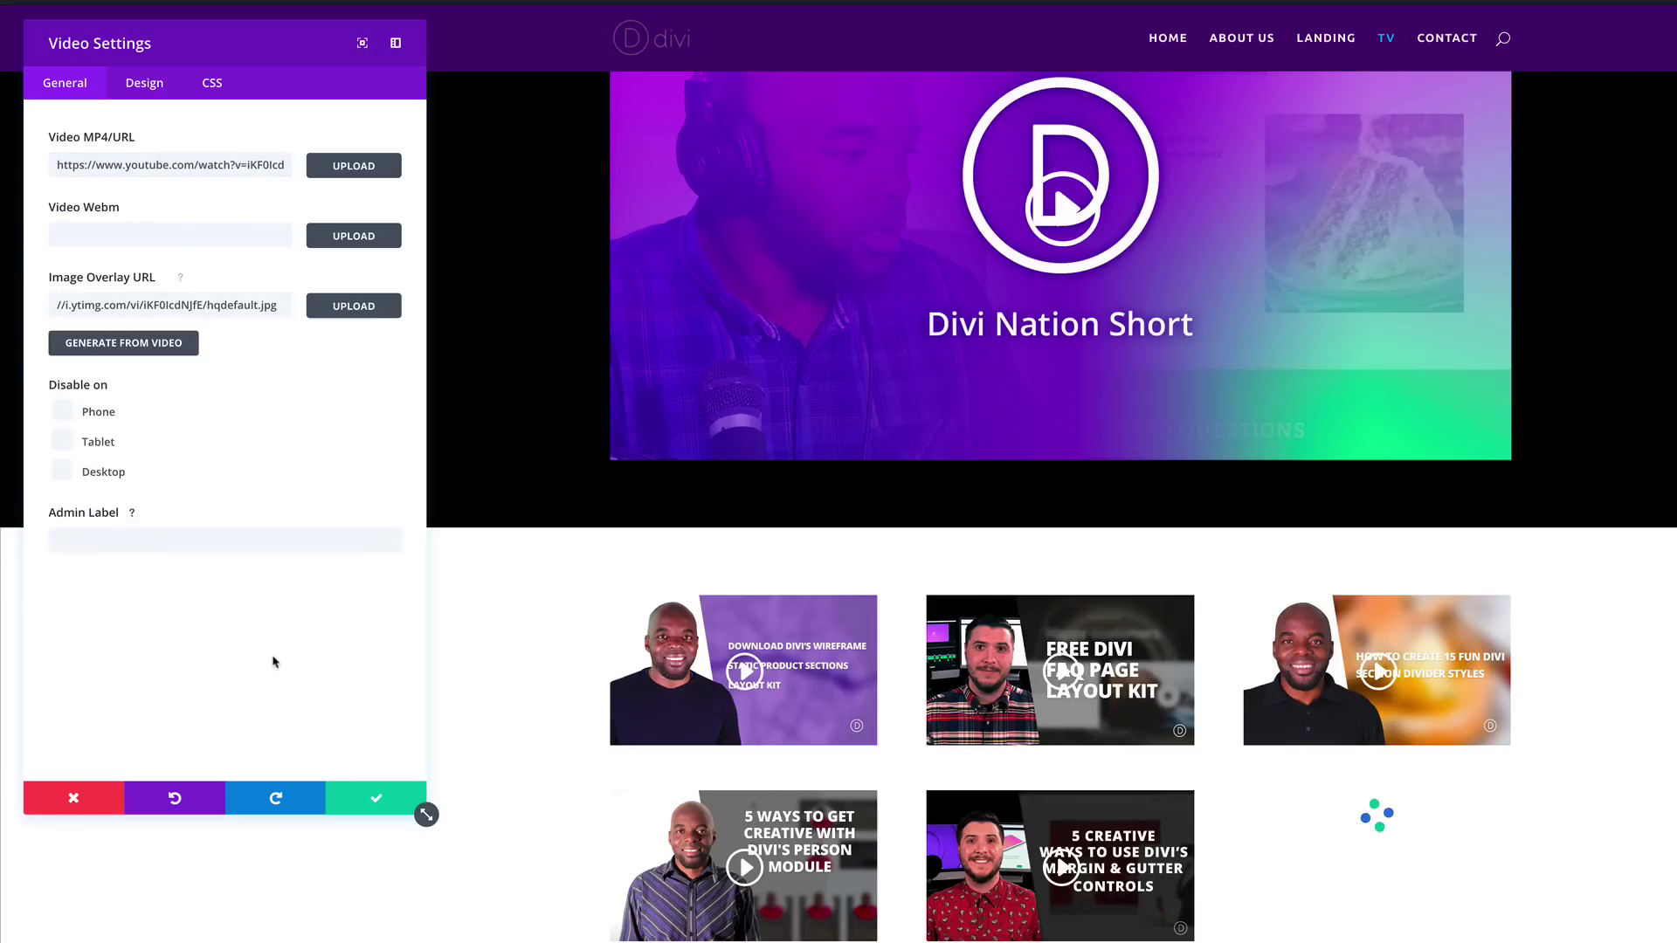
{"action": "left_click", "coordinate": [376, 802]}
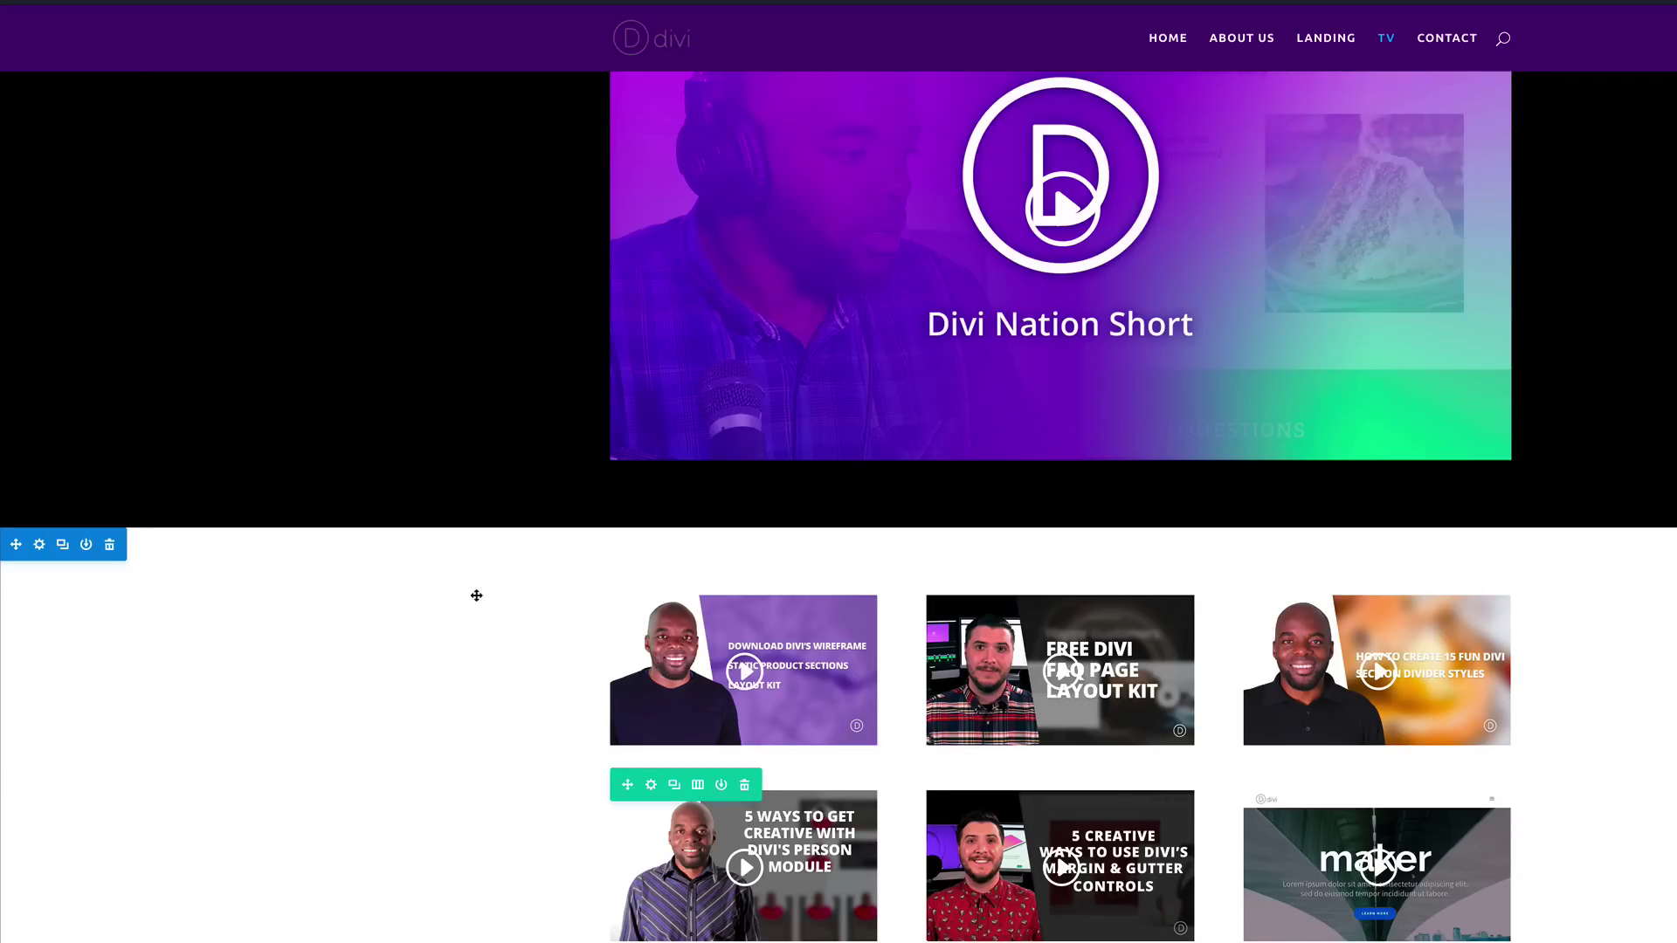
Step: Set the video-grid section's background colour to dark grey #282828
{"action": "left_click", "coordinate": [39, 546]}
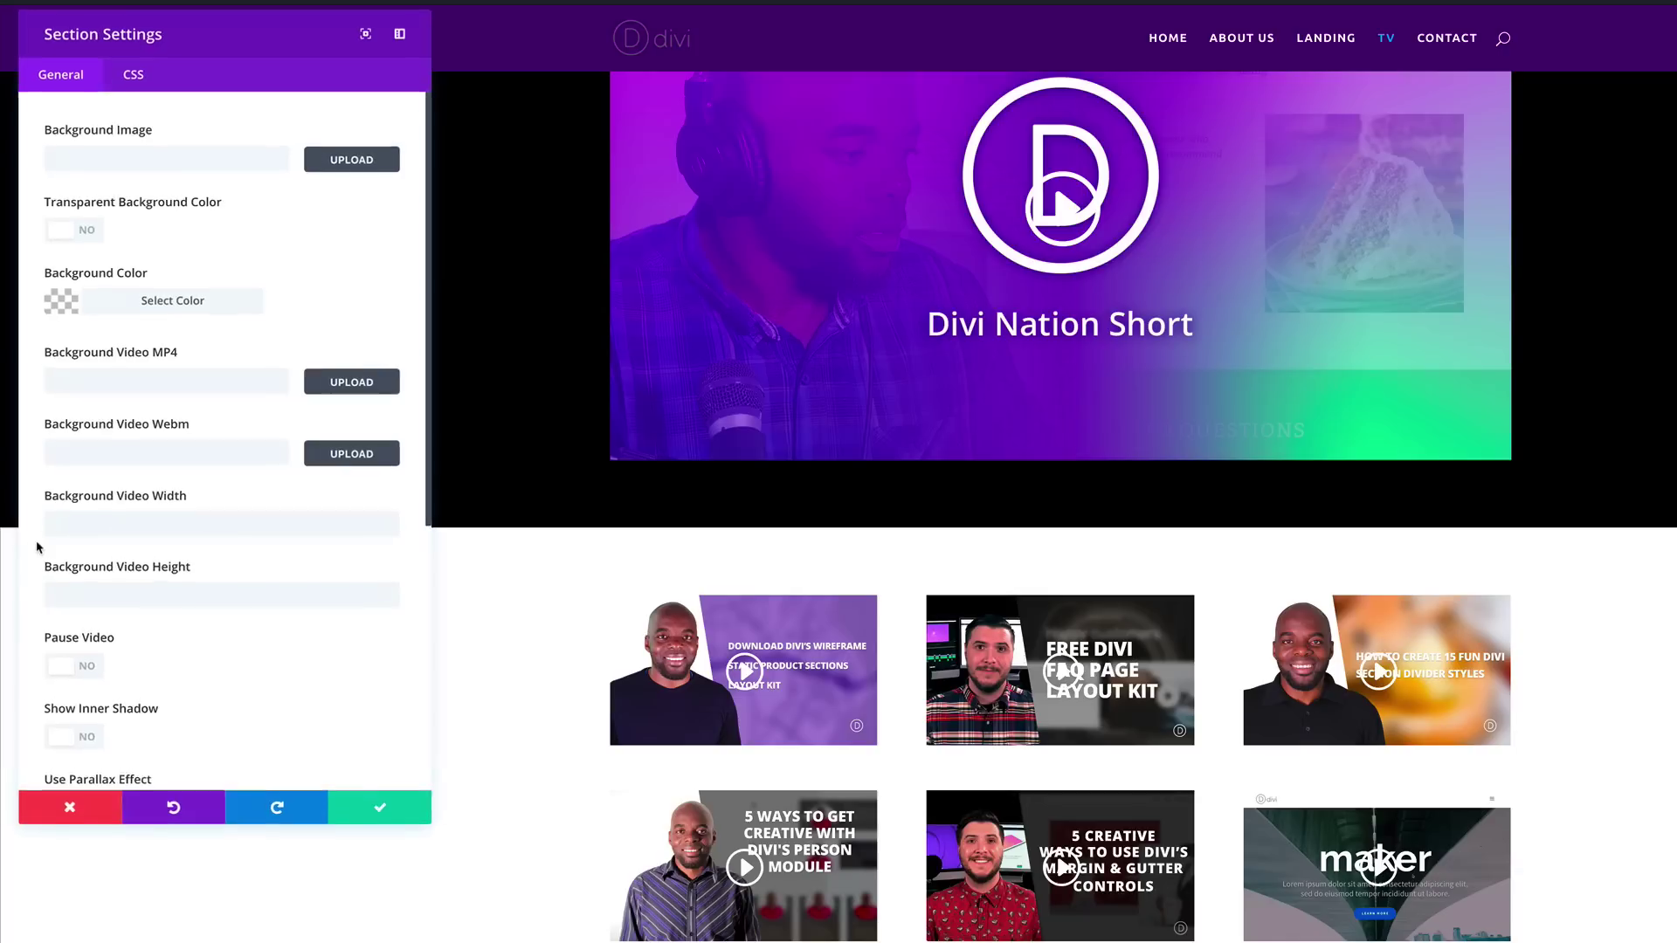
{"action": "left_click", "coordinate": [65, 304]}
{"action": "left_click_drag", "start_coordinate": [88, 481], "coordinate": [58, 497]}
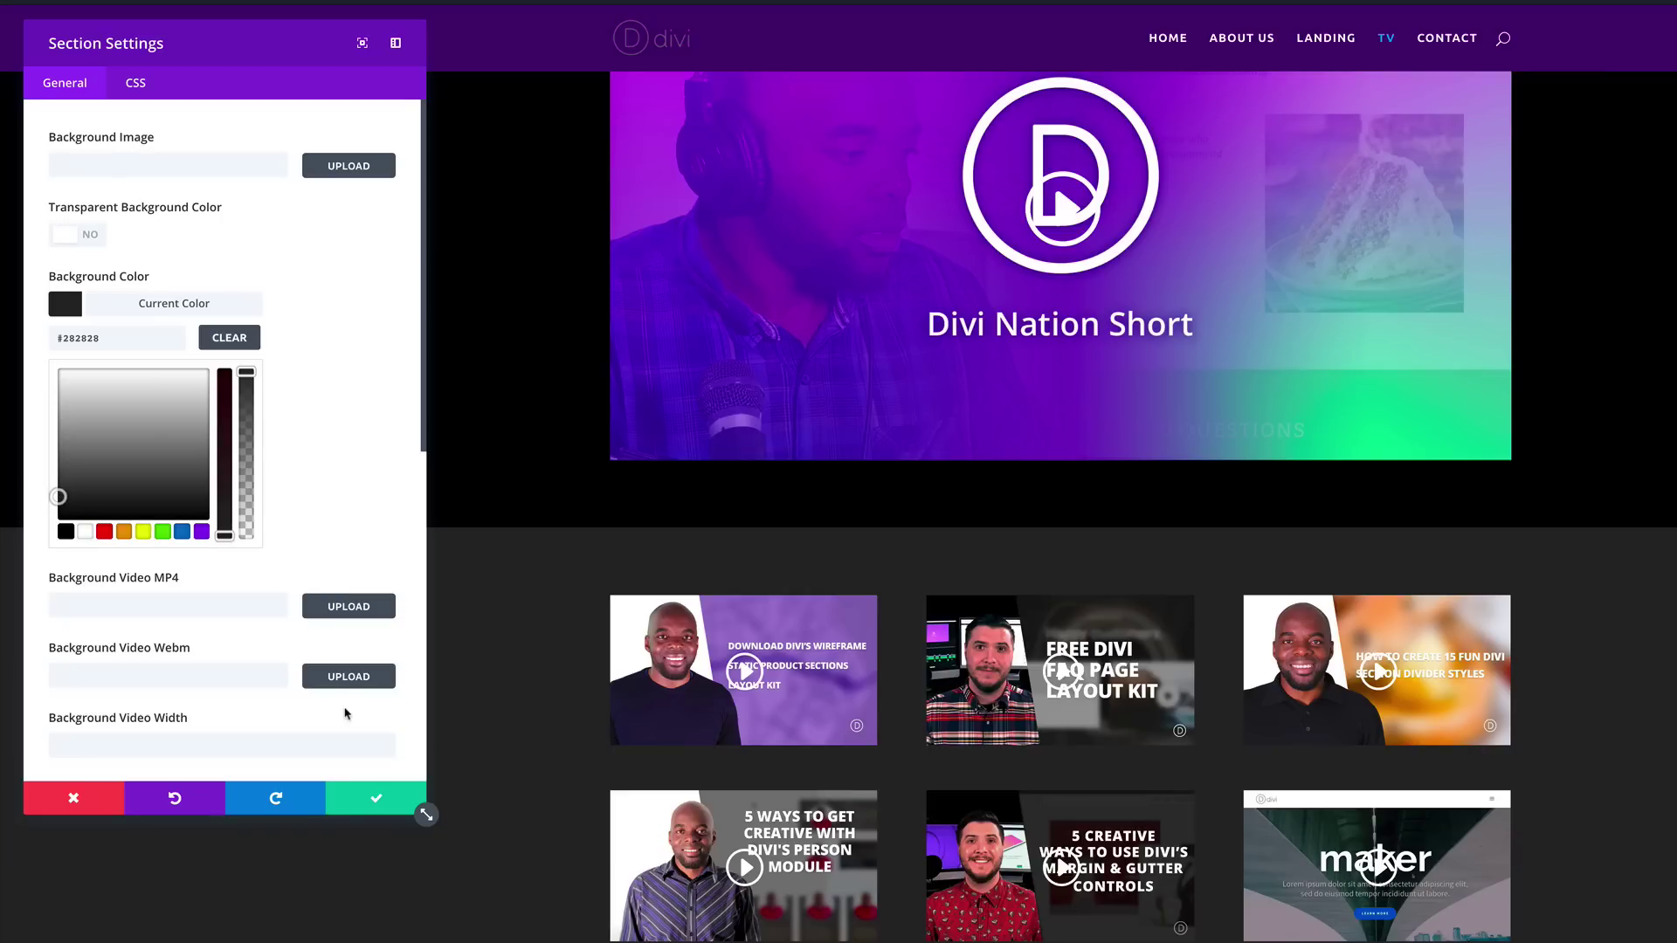
{"action": "left_click", "coordinate": [378, 802]}
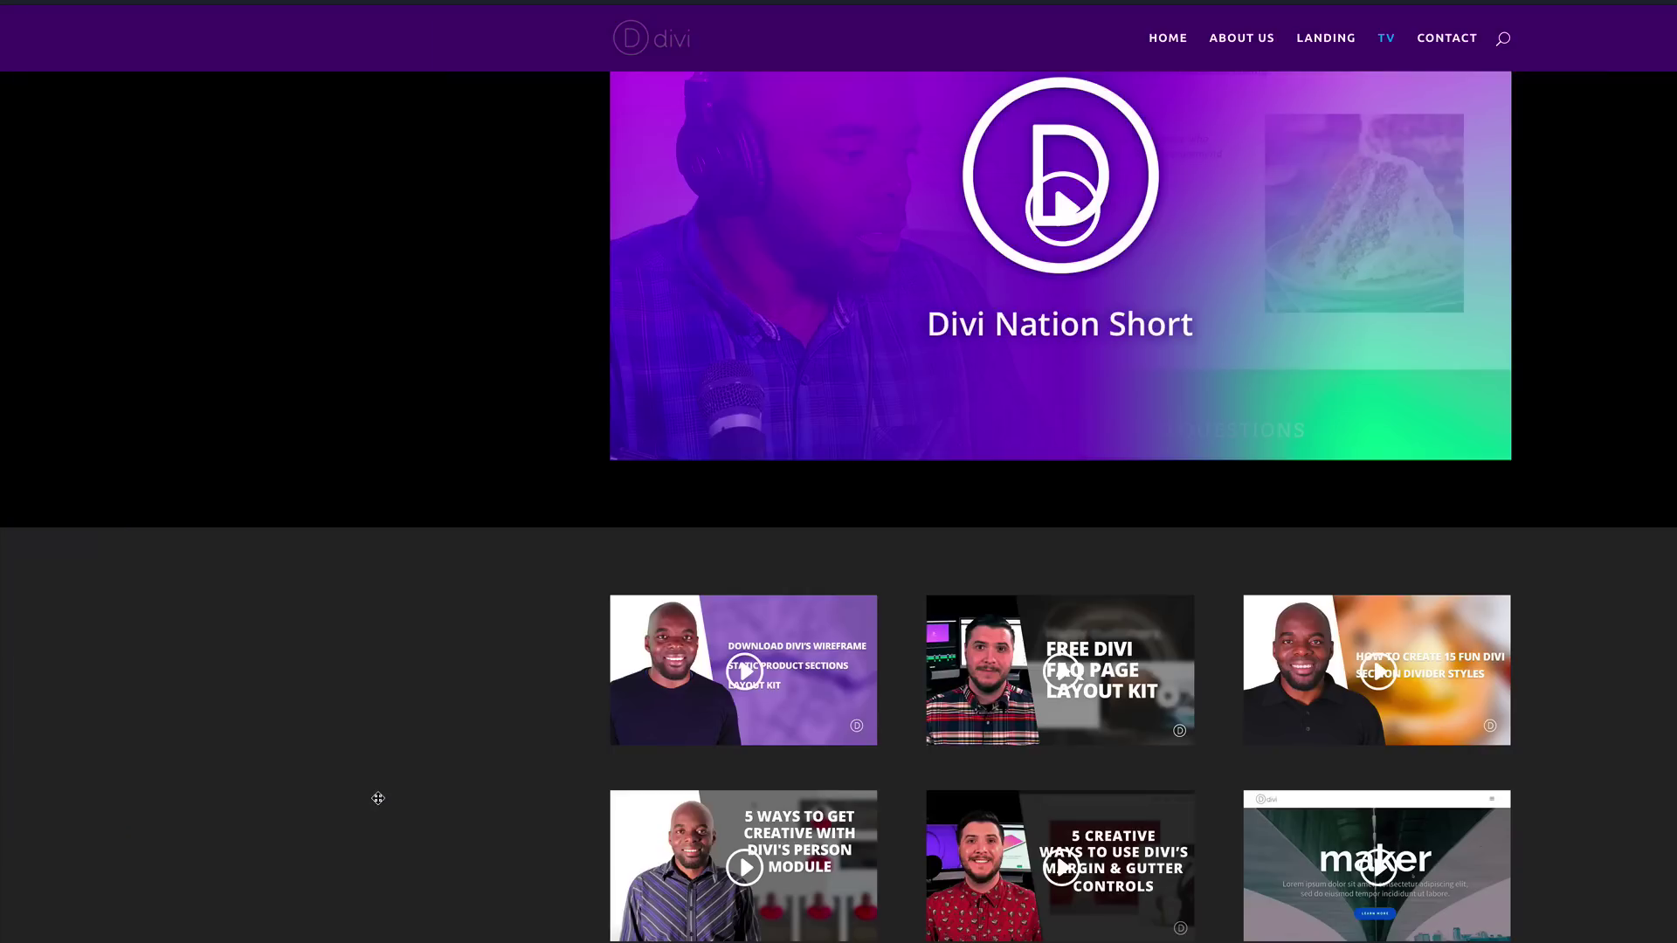
{"action": "scroll", "coordinate": [419, 629], "scroll_direction": "up", "scroll_amount": 2}
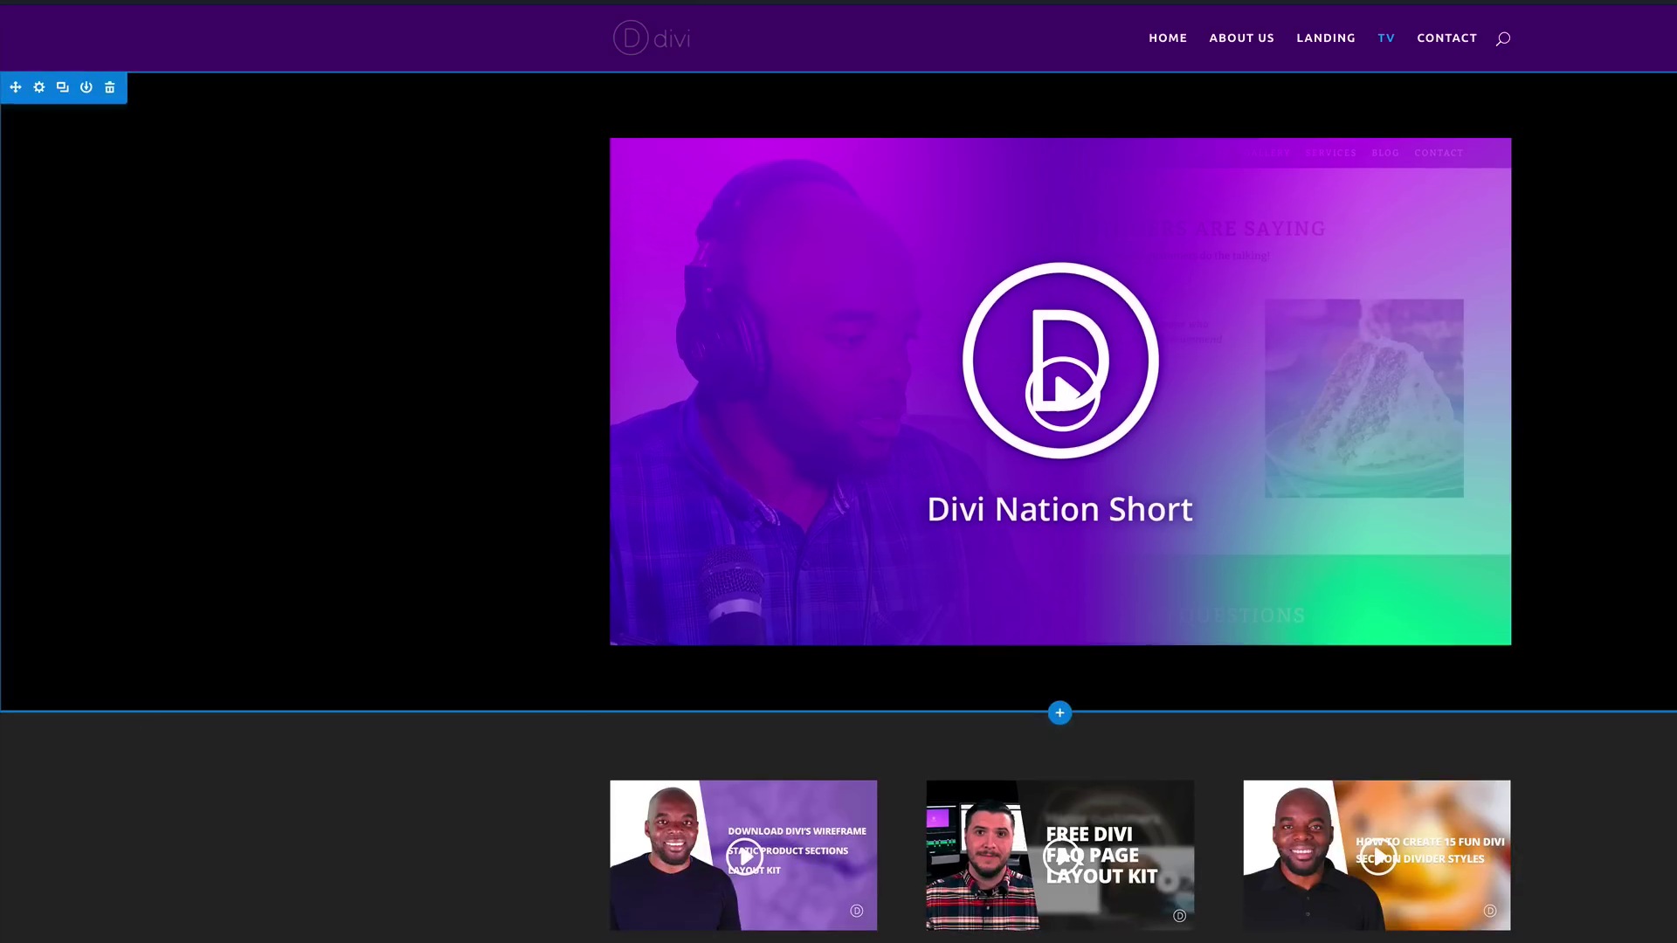
{"action": "scroll", "coordinate": [787, 565], "scroll_direction": "down", "scroll_amount": 2}
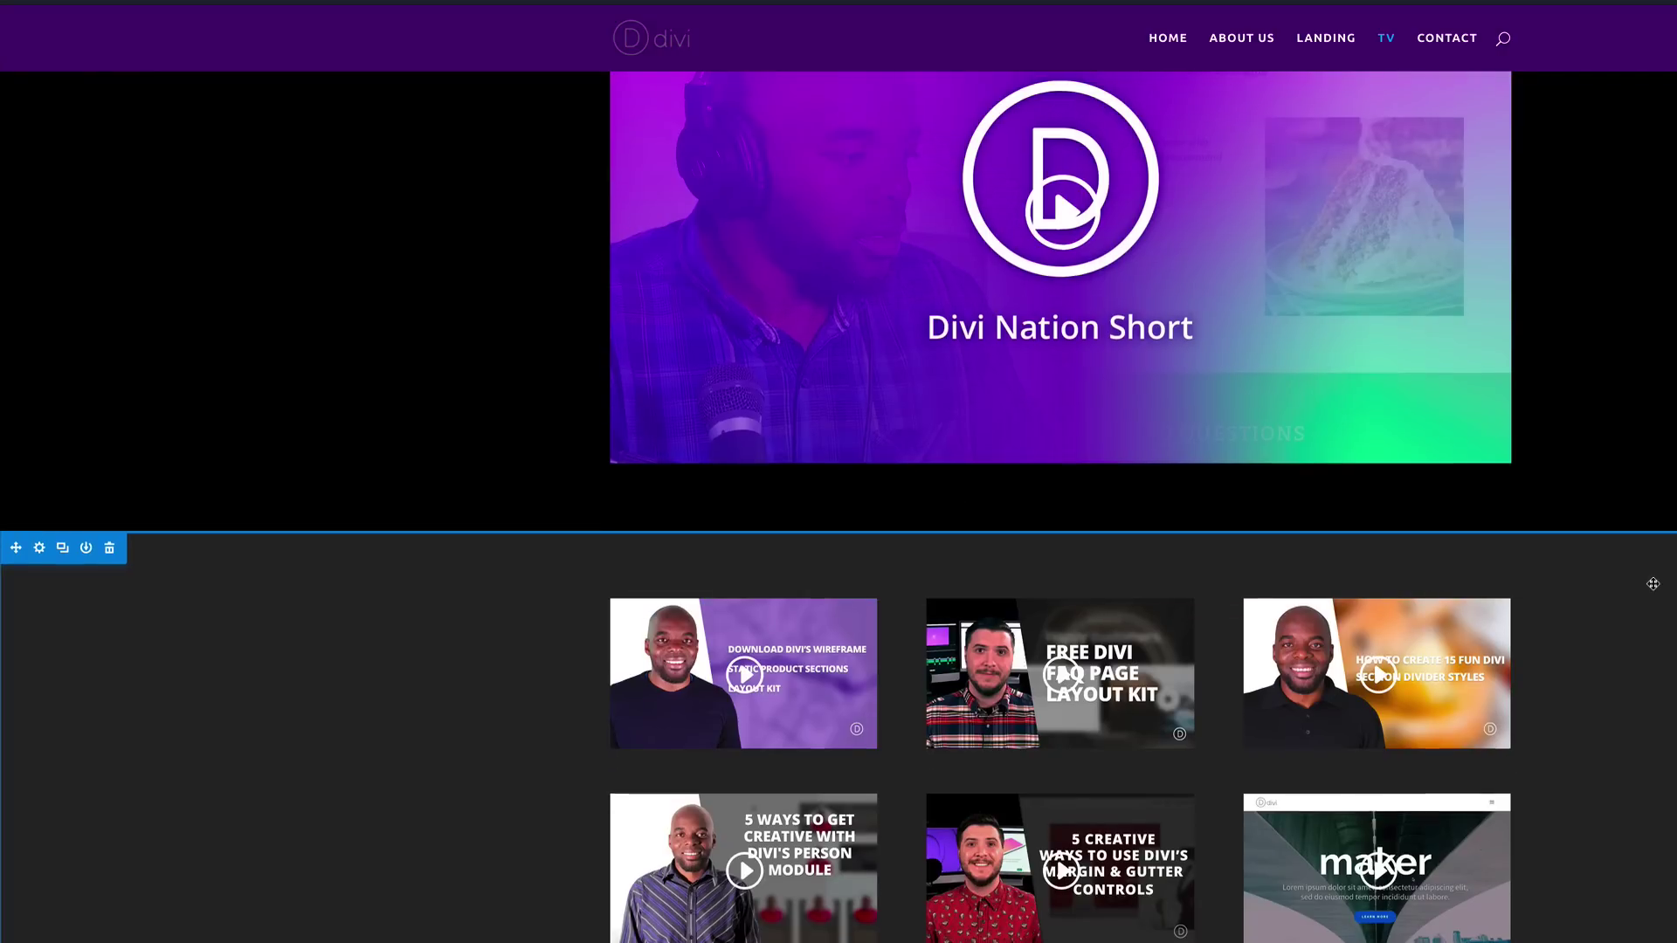
{"action": "scroll", "coordinate": [1651, 581], "scroll_direction": "up", "scroll_amount": 2}
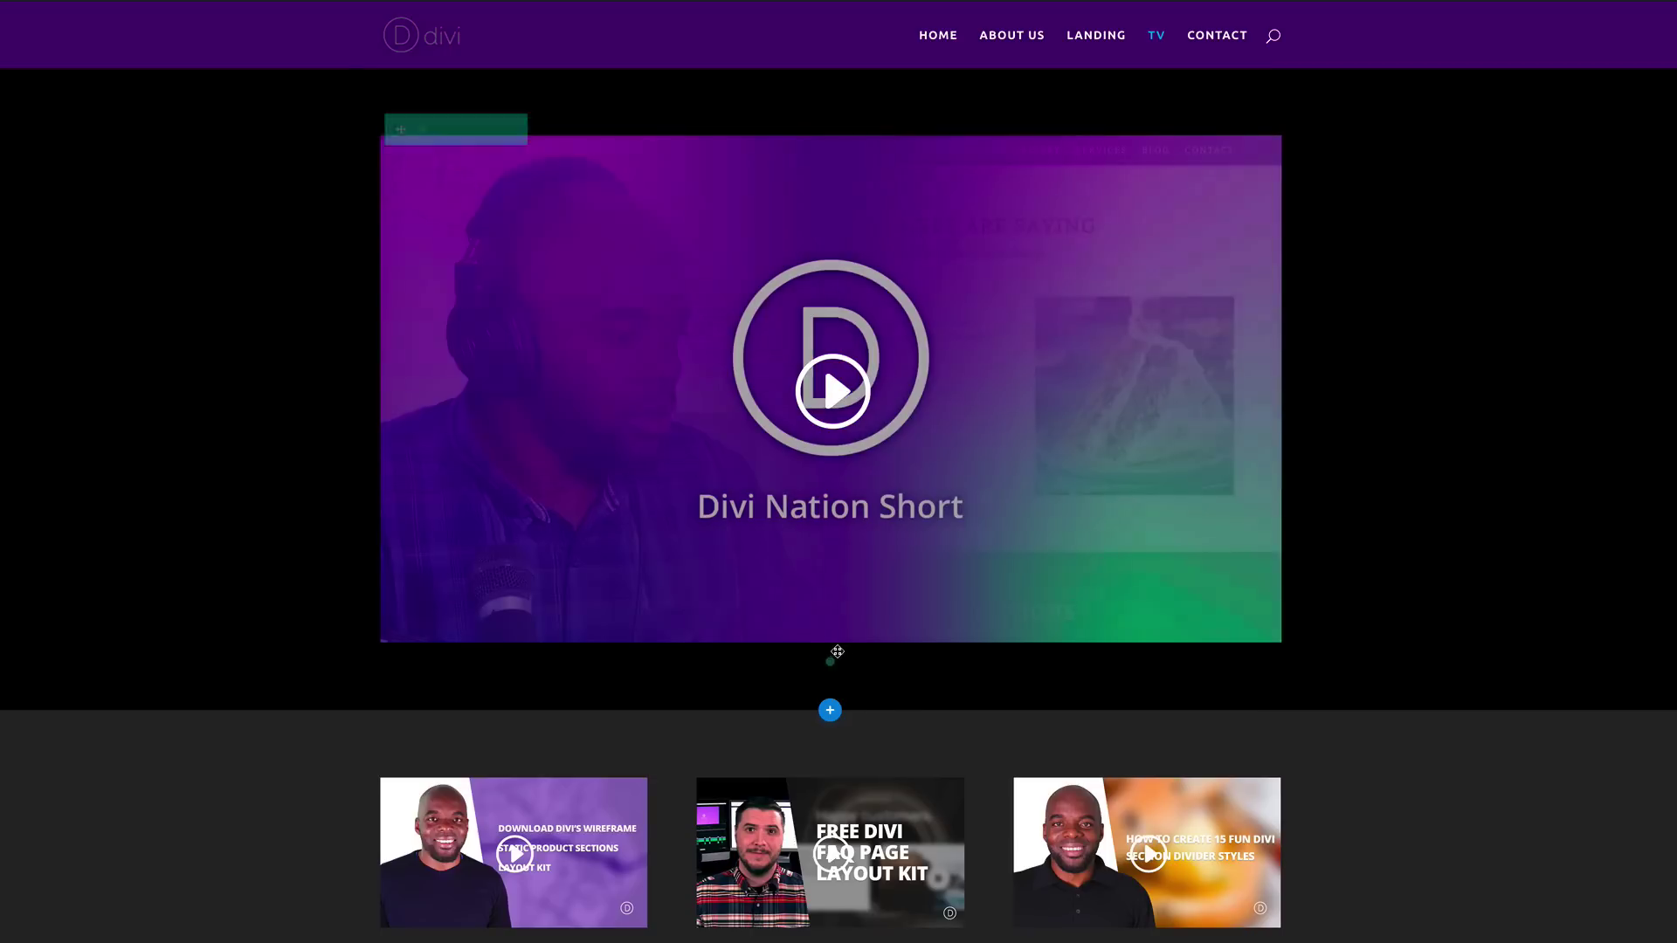
Step: Add a one-column row whose Text module holds a centred, light-coloured 'Latest Video' H1 heading
{"action": "left_click", "coordinate": [830, 662]}
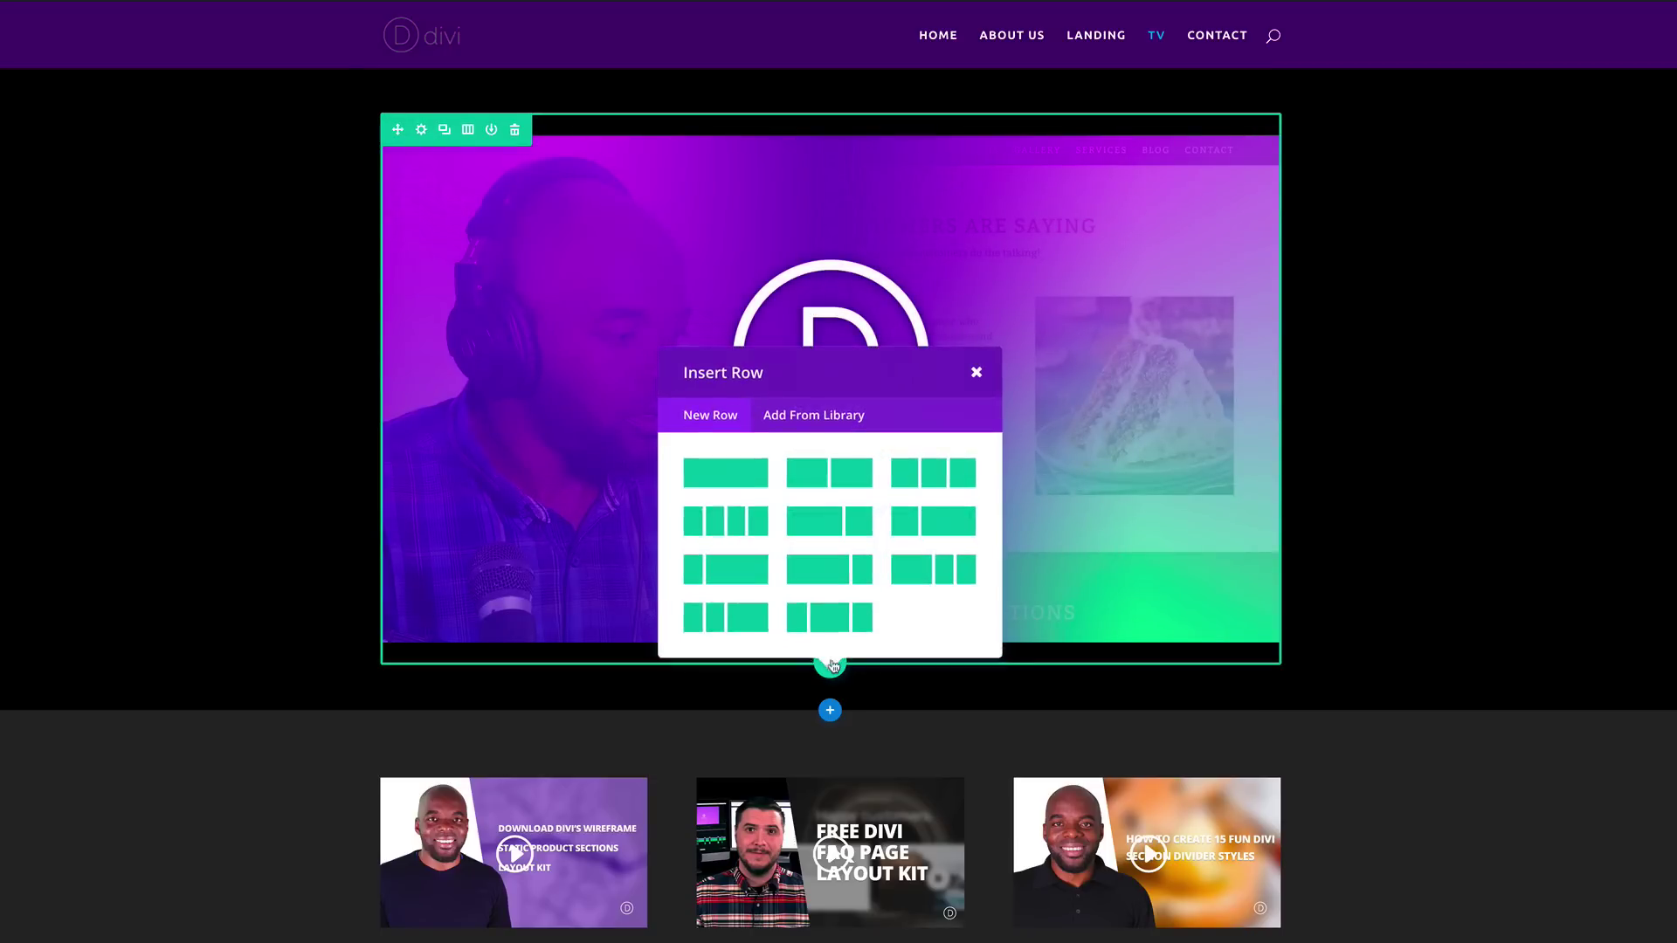
{"action": "left_click", "coordinate": [749, 473]}
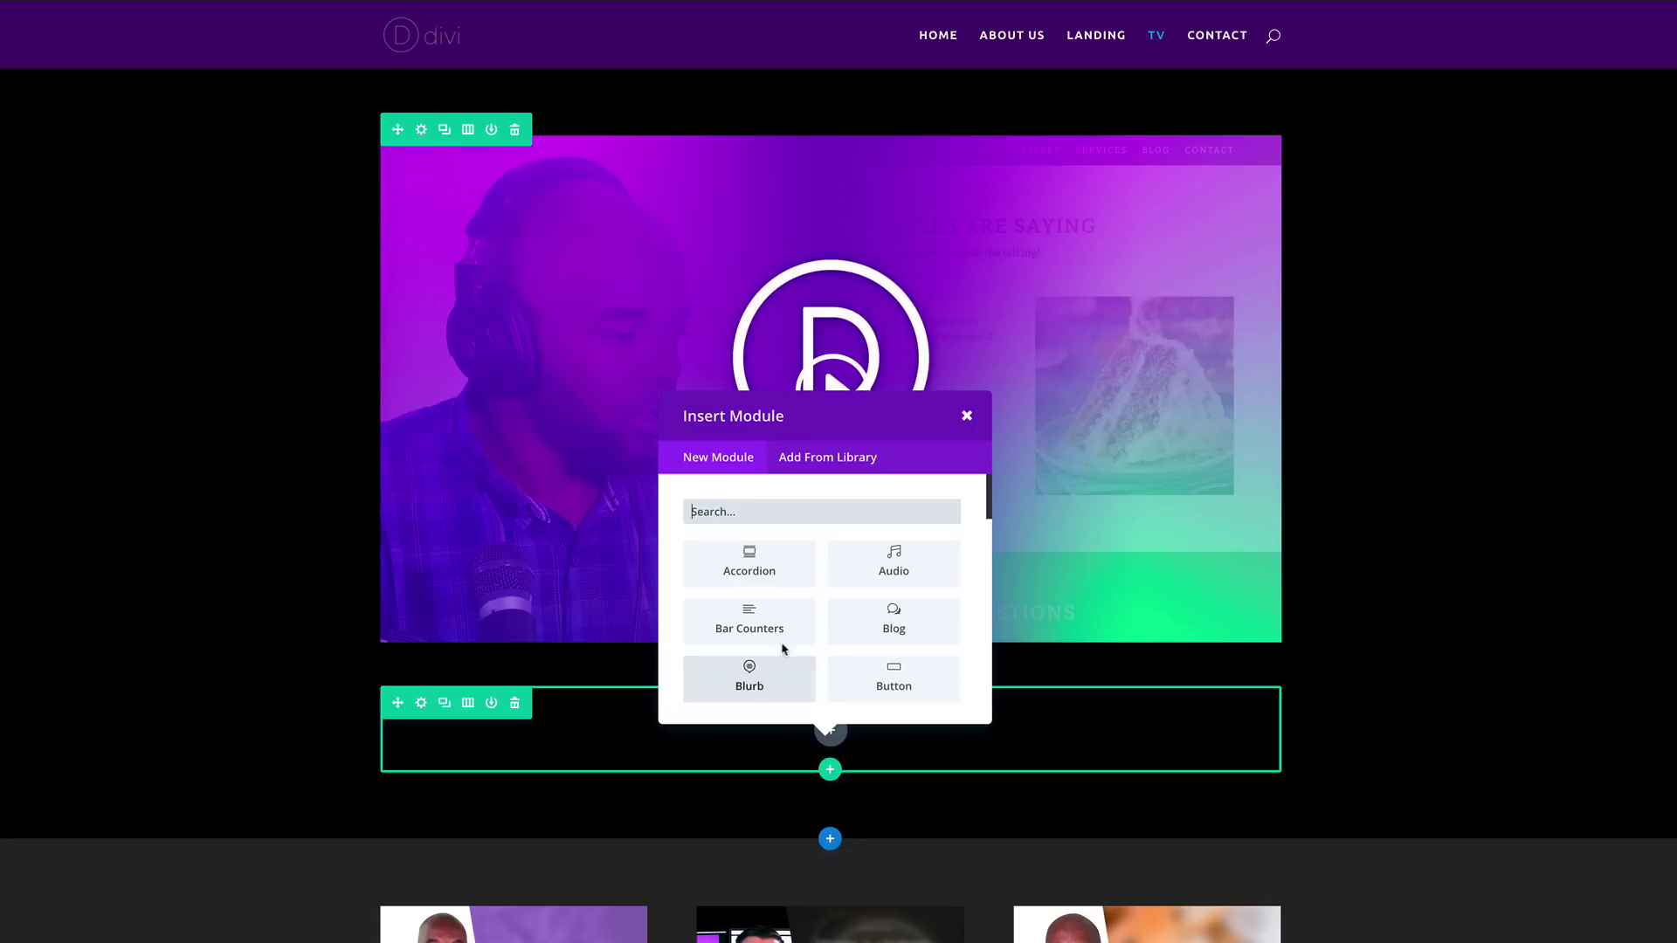
{"action": "type", "text": "tex"}
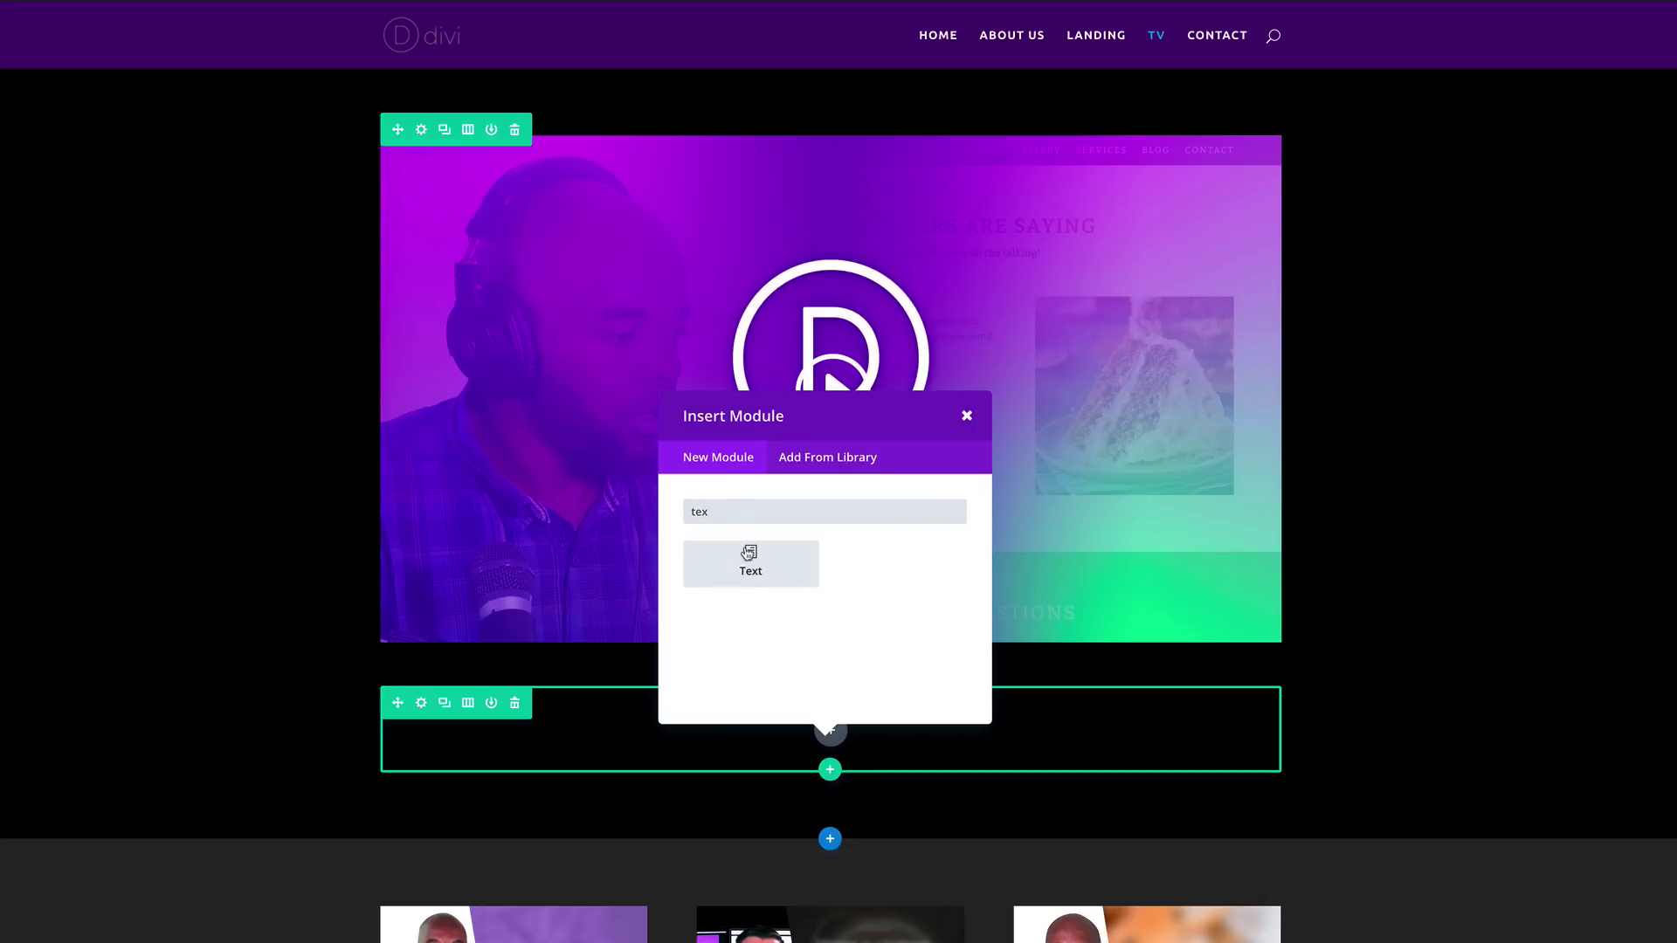
{"action": "left_click", "coordinate": [748, 559]}
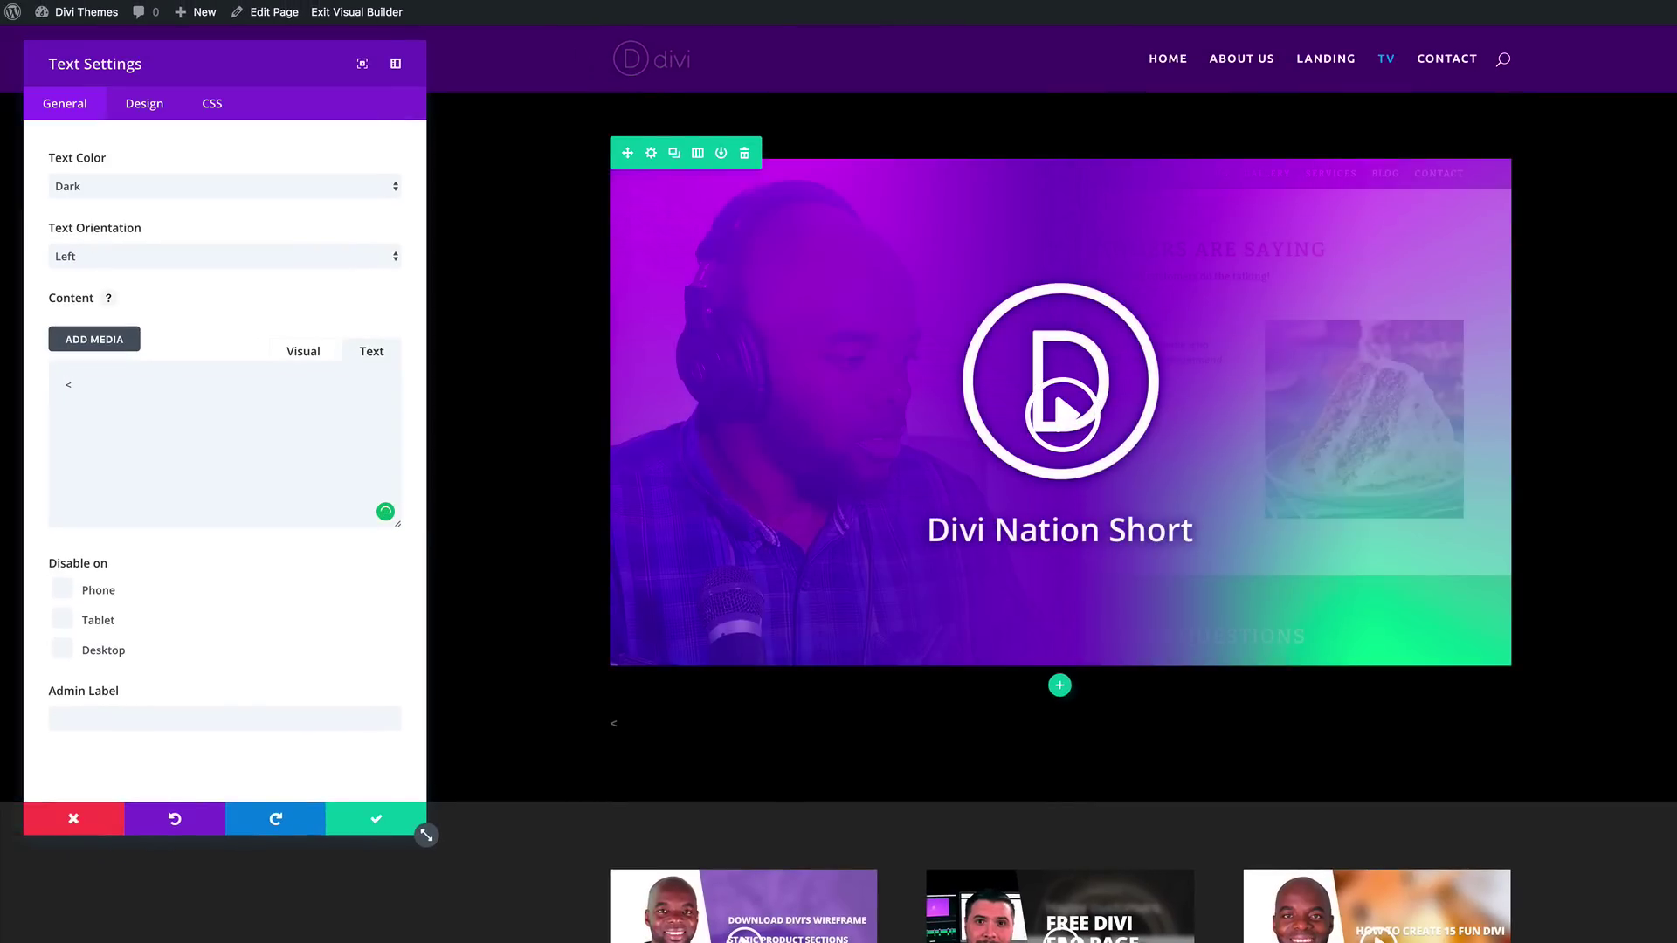
{"action": "type", "text": "<h1>Latest Video</h1>"}
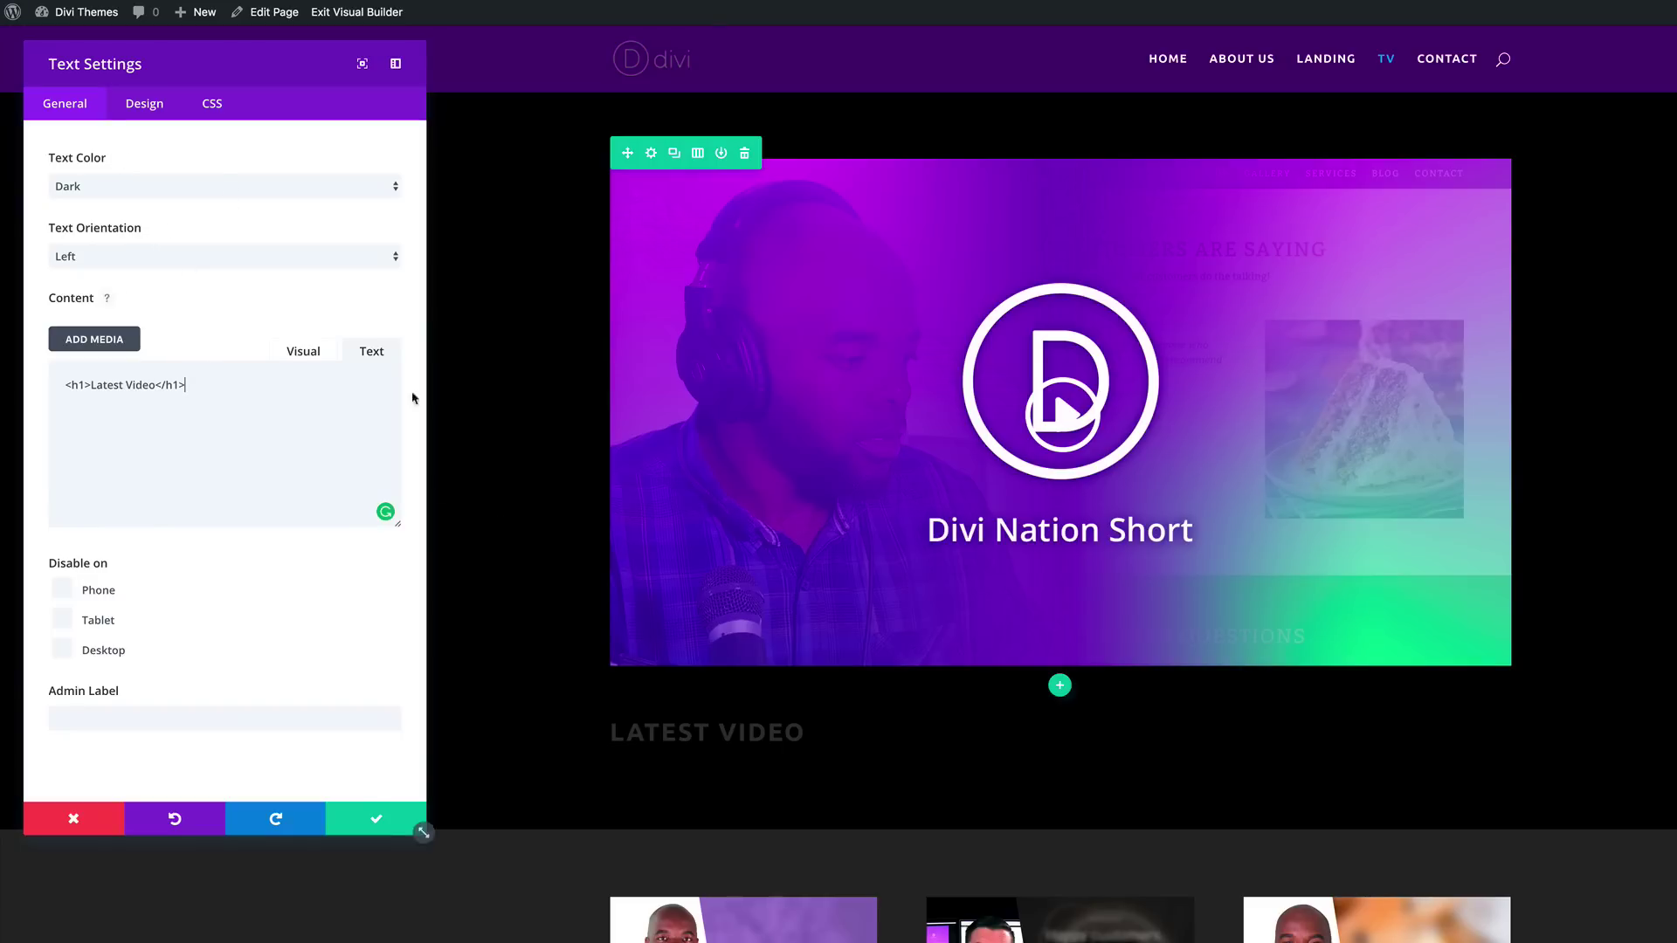
{"action": "left_click", "coordinate": [178, 186]}
{"action": "left_click", "coordinate": [112, 201]}
{"action": "left_click", "coordinate": [111, 257]}
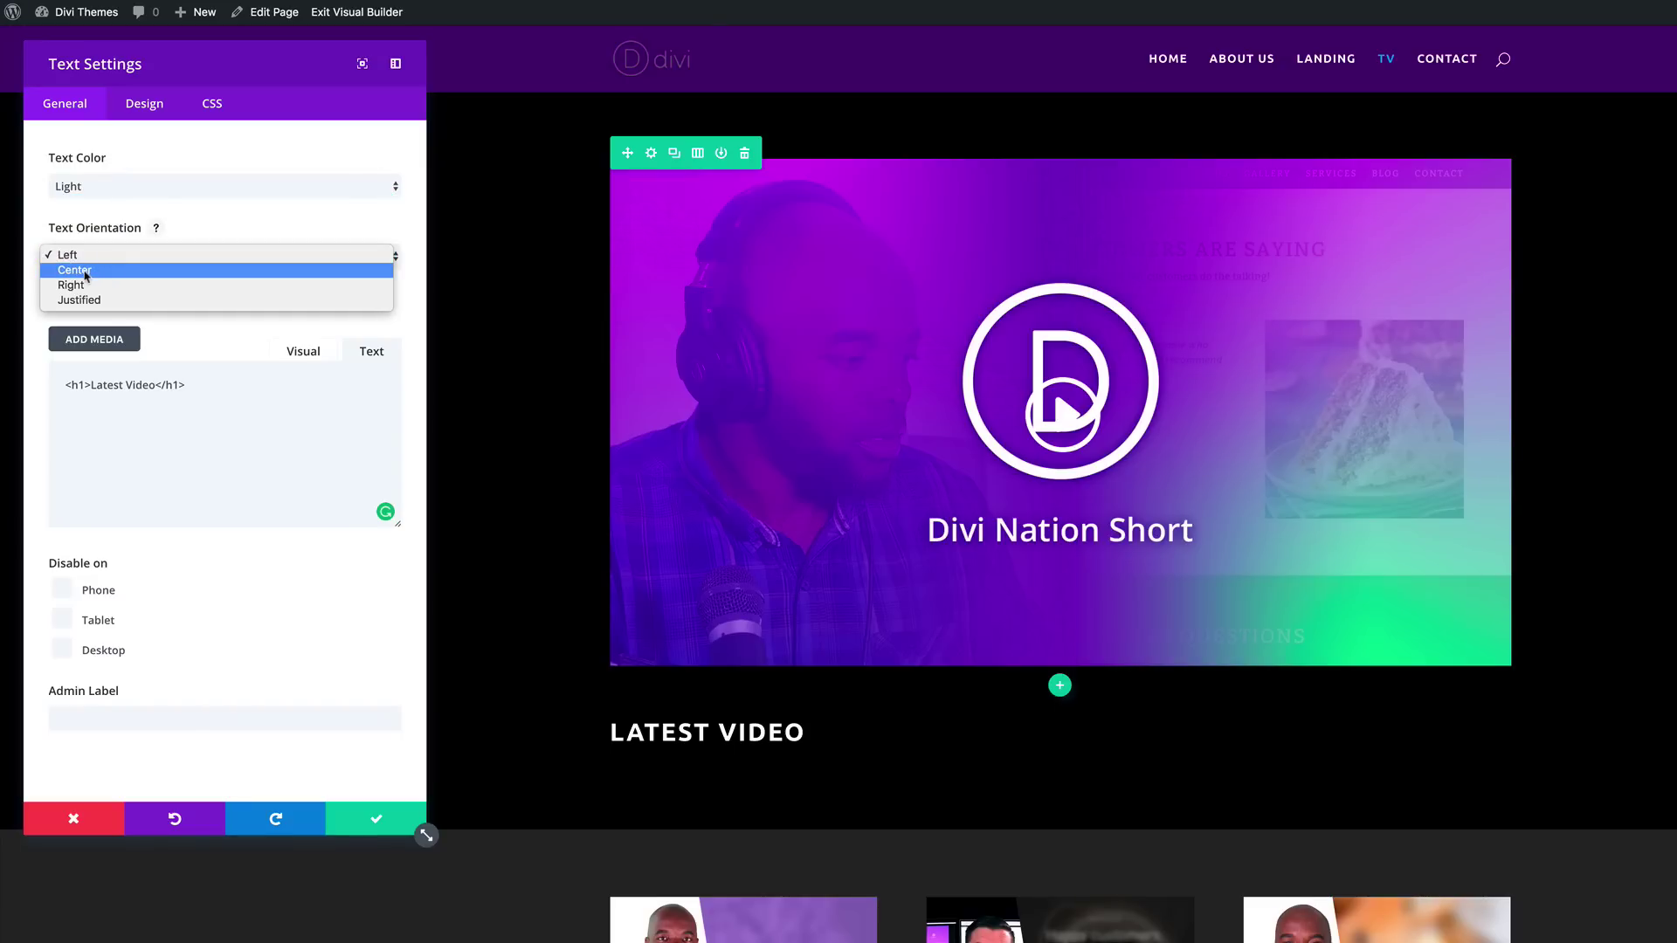
{"action": "left_click", "coordinate": [86, 272]}
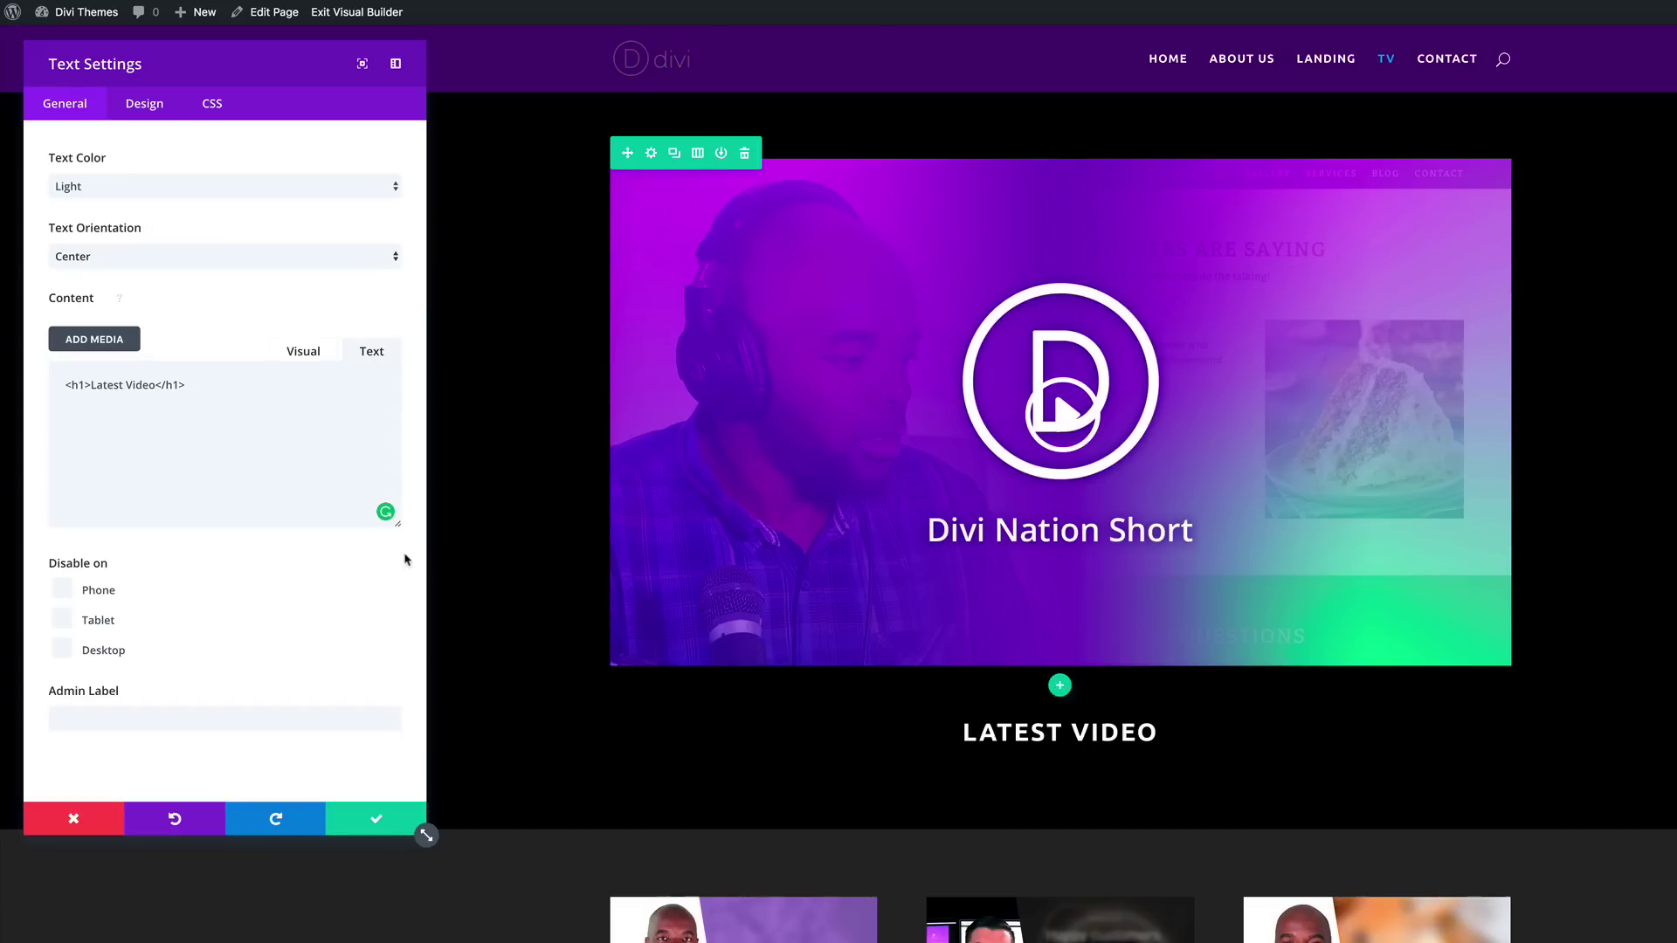
{"action": "left_click", "coordinate": [375, 818]}
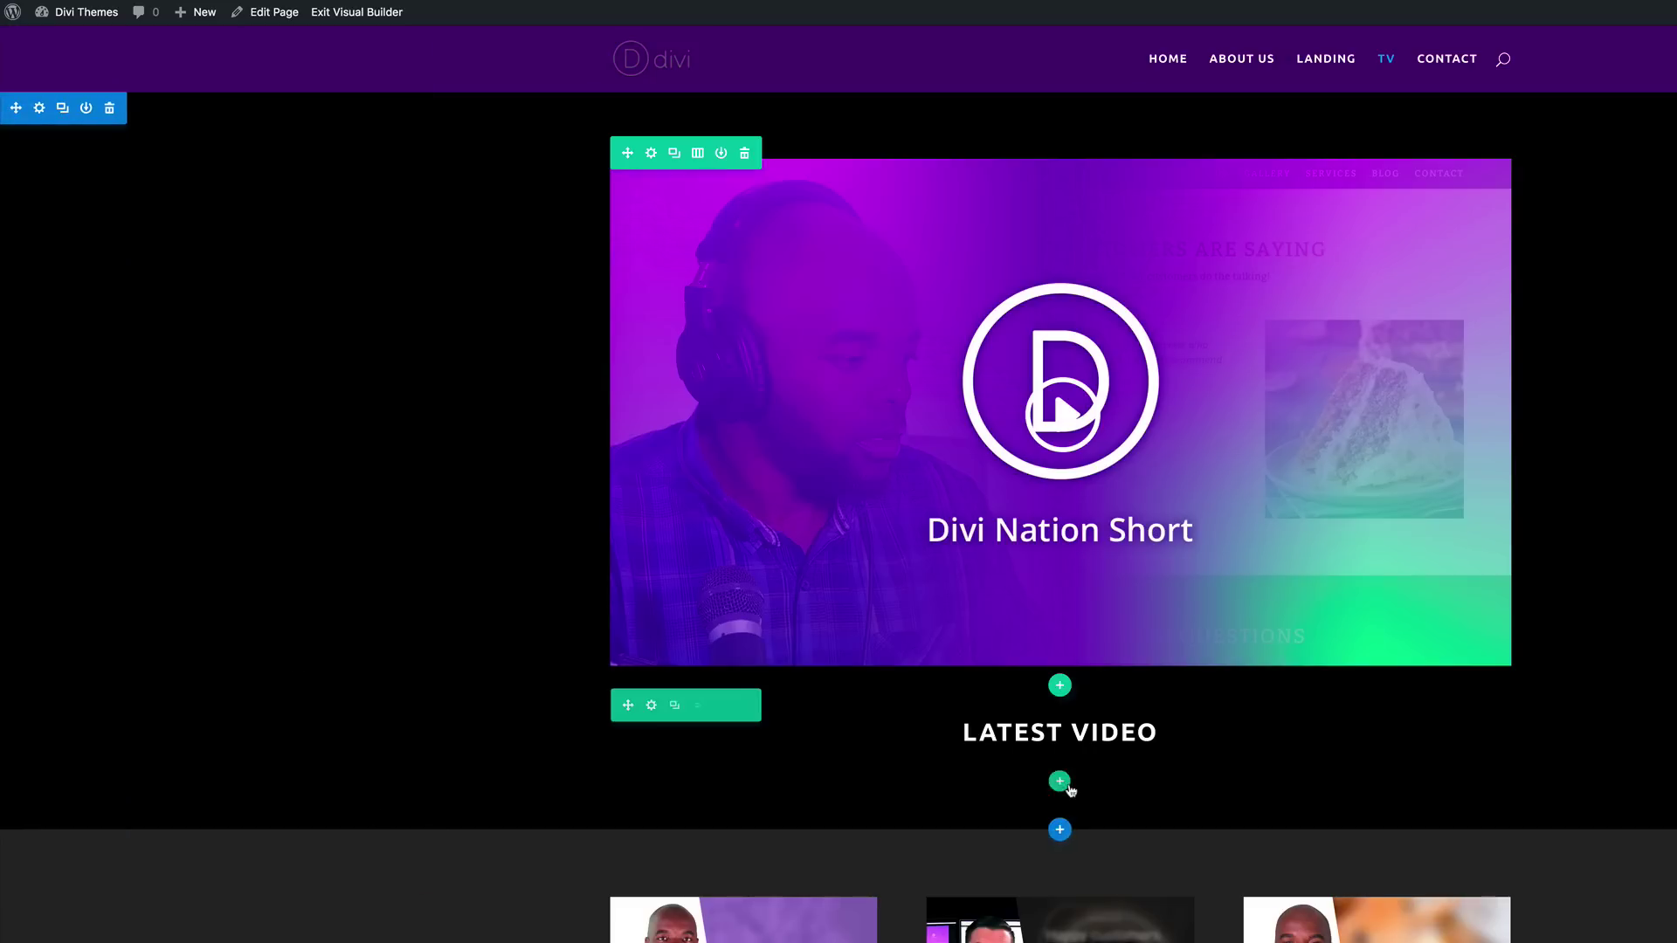
Step: Duplicate the LATEST VIDEO row, placing one copy above the featured video and one in the grey section
{"action": "left_click", "coordinate": [675, 707]}
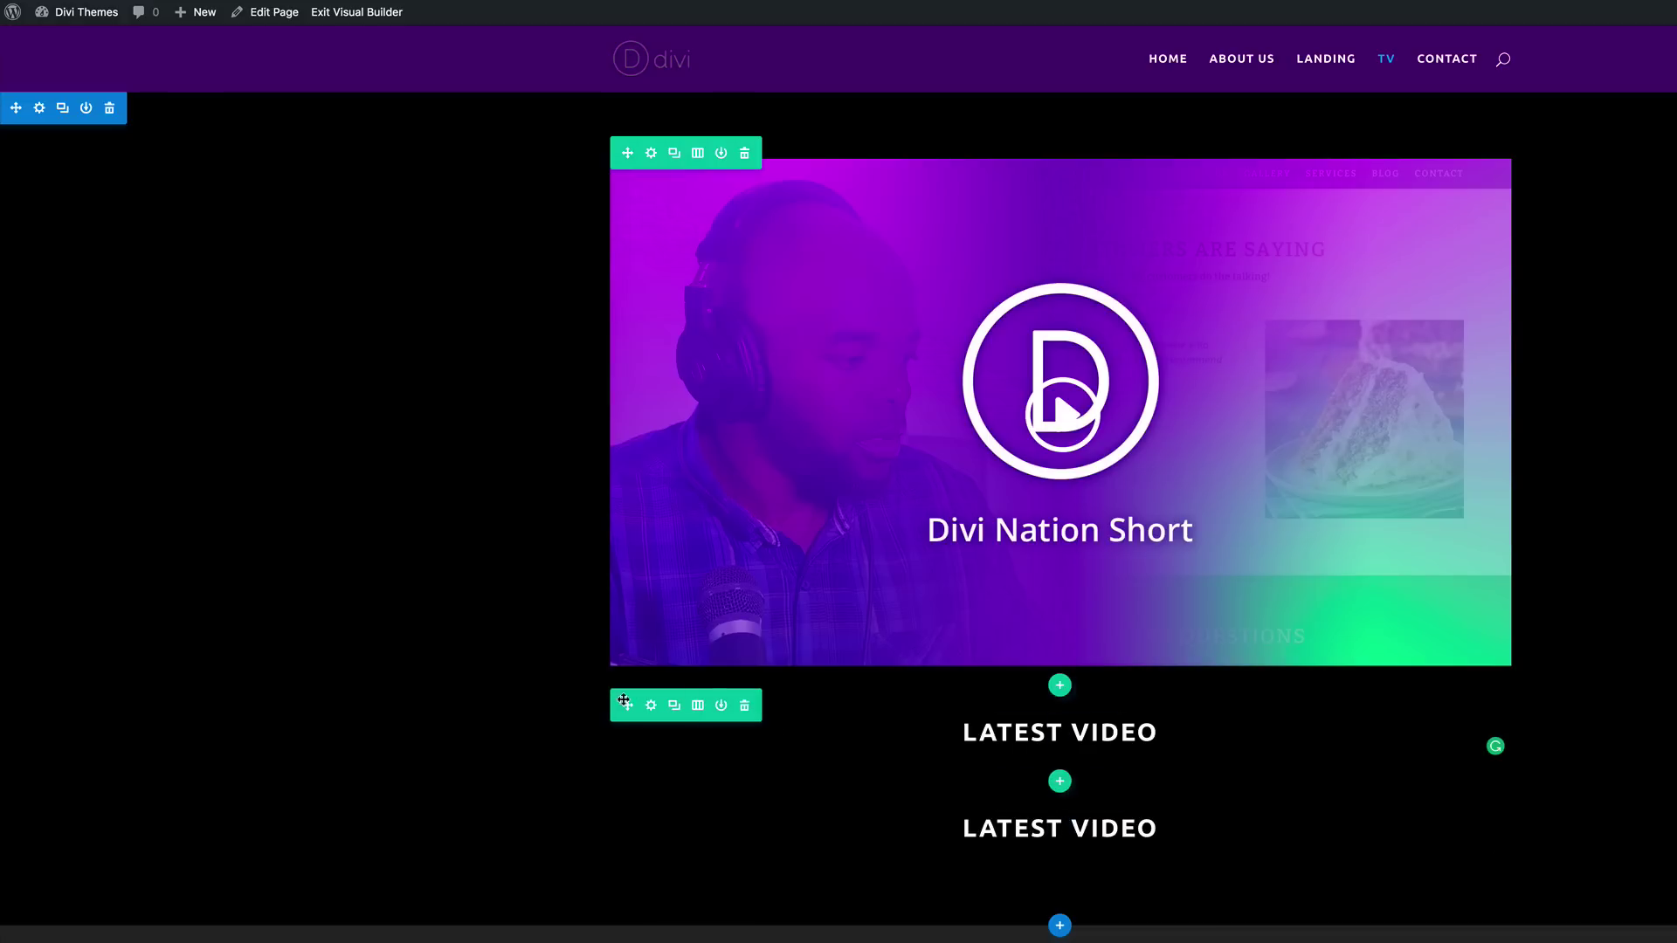
{"action": "left_click_drag", "start_coordinate": [626, 705], "coordinate": [760, 165]}
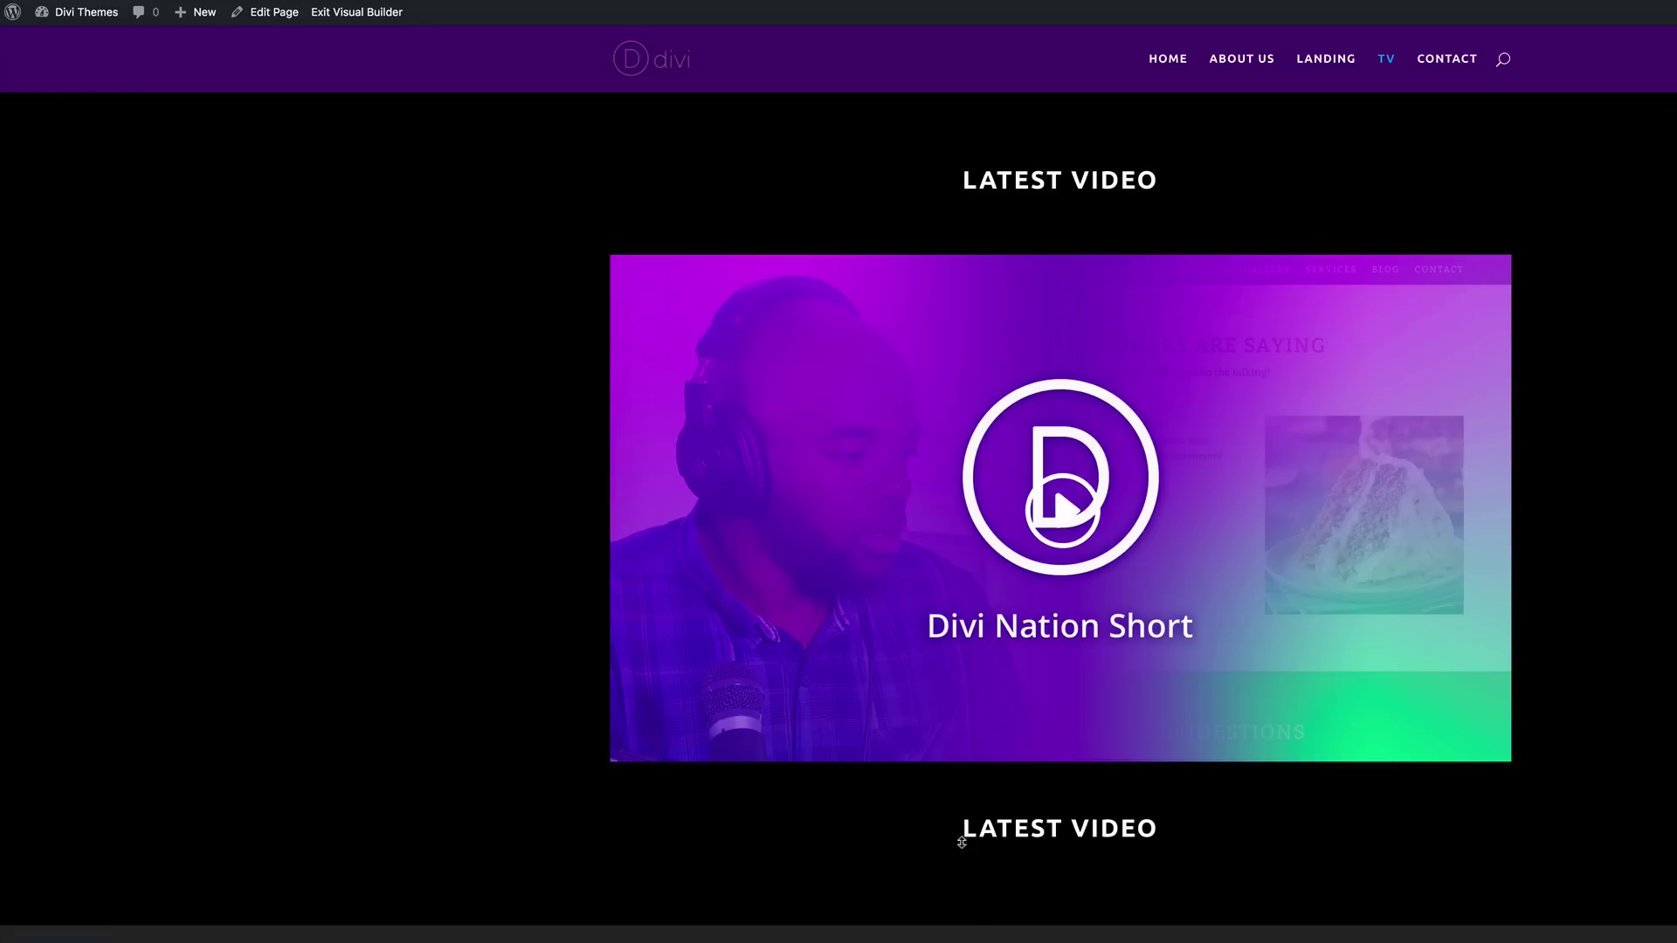
{"action": "left_click_drag", "start_coordinate": [627, 801], "coordinate": [637, 877]}
{"action": "scroll", "coordinate": [636, 874], "scroll_direction": "down", "scroll_amount": 3}
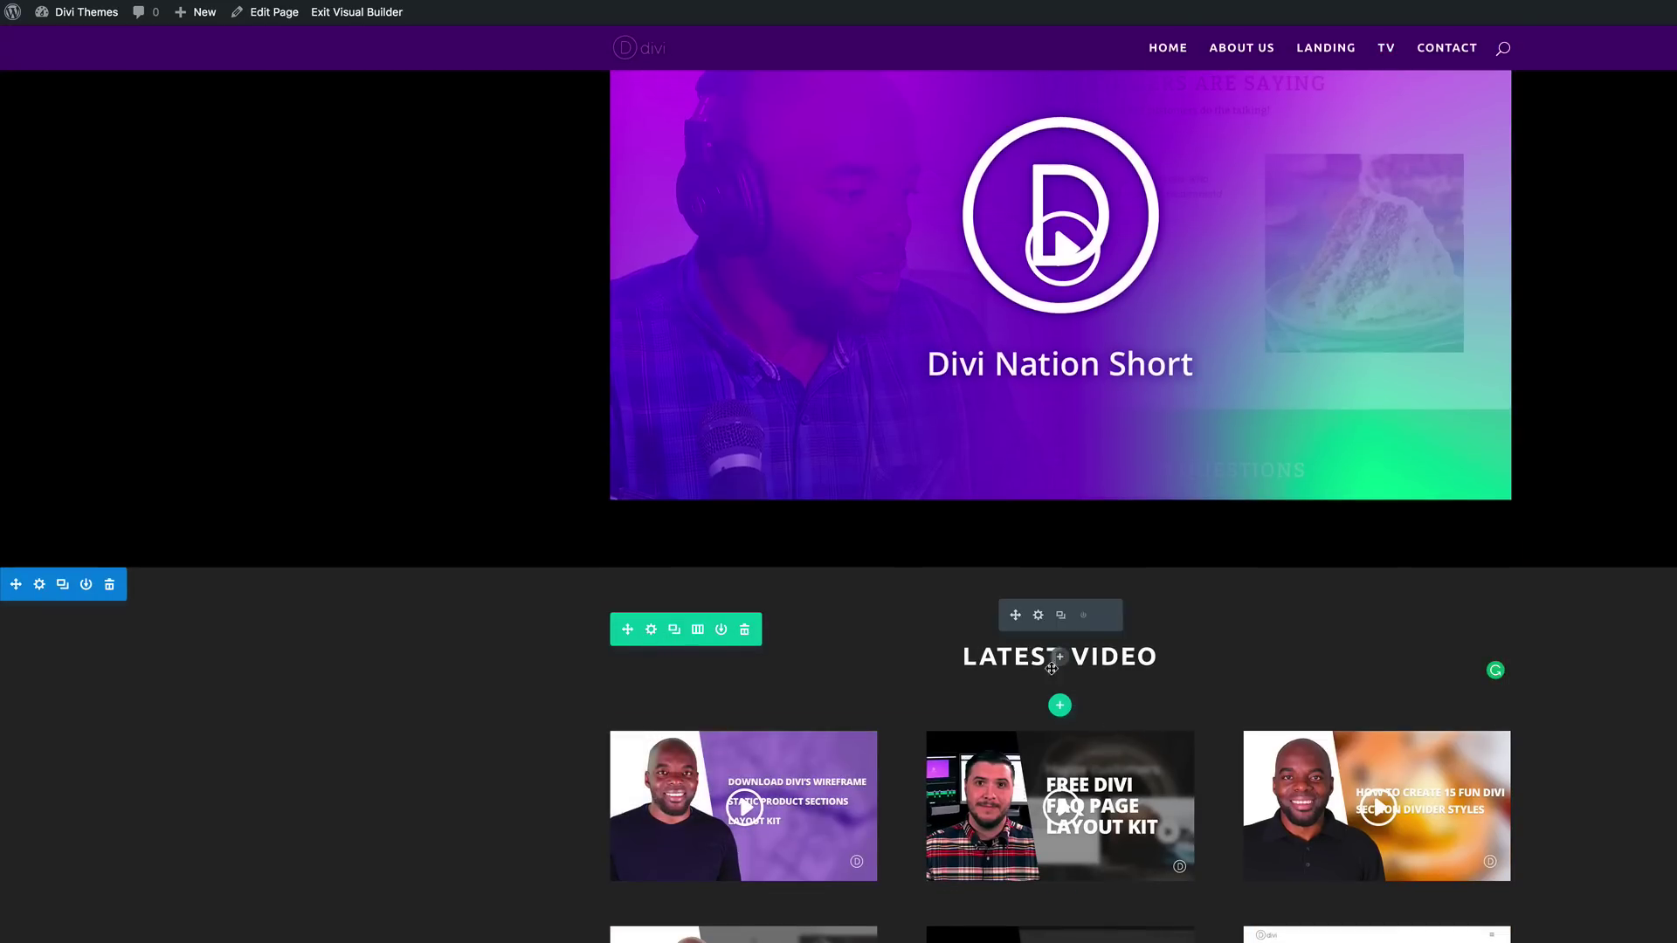
Step: Change the grey section's heading text to 'MOST POPULAR' and left-align it
{"action": "left_click", "coordinate": [1039, 617]}
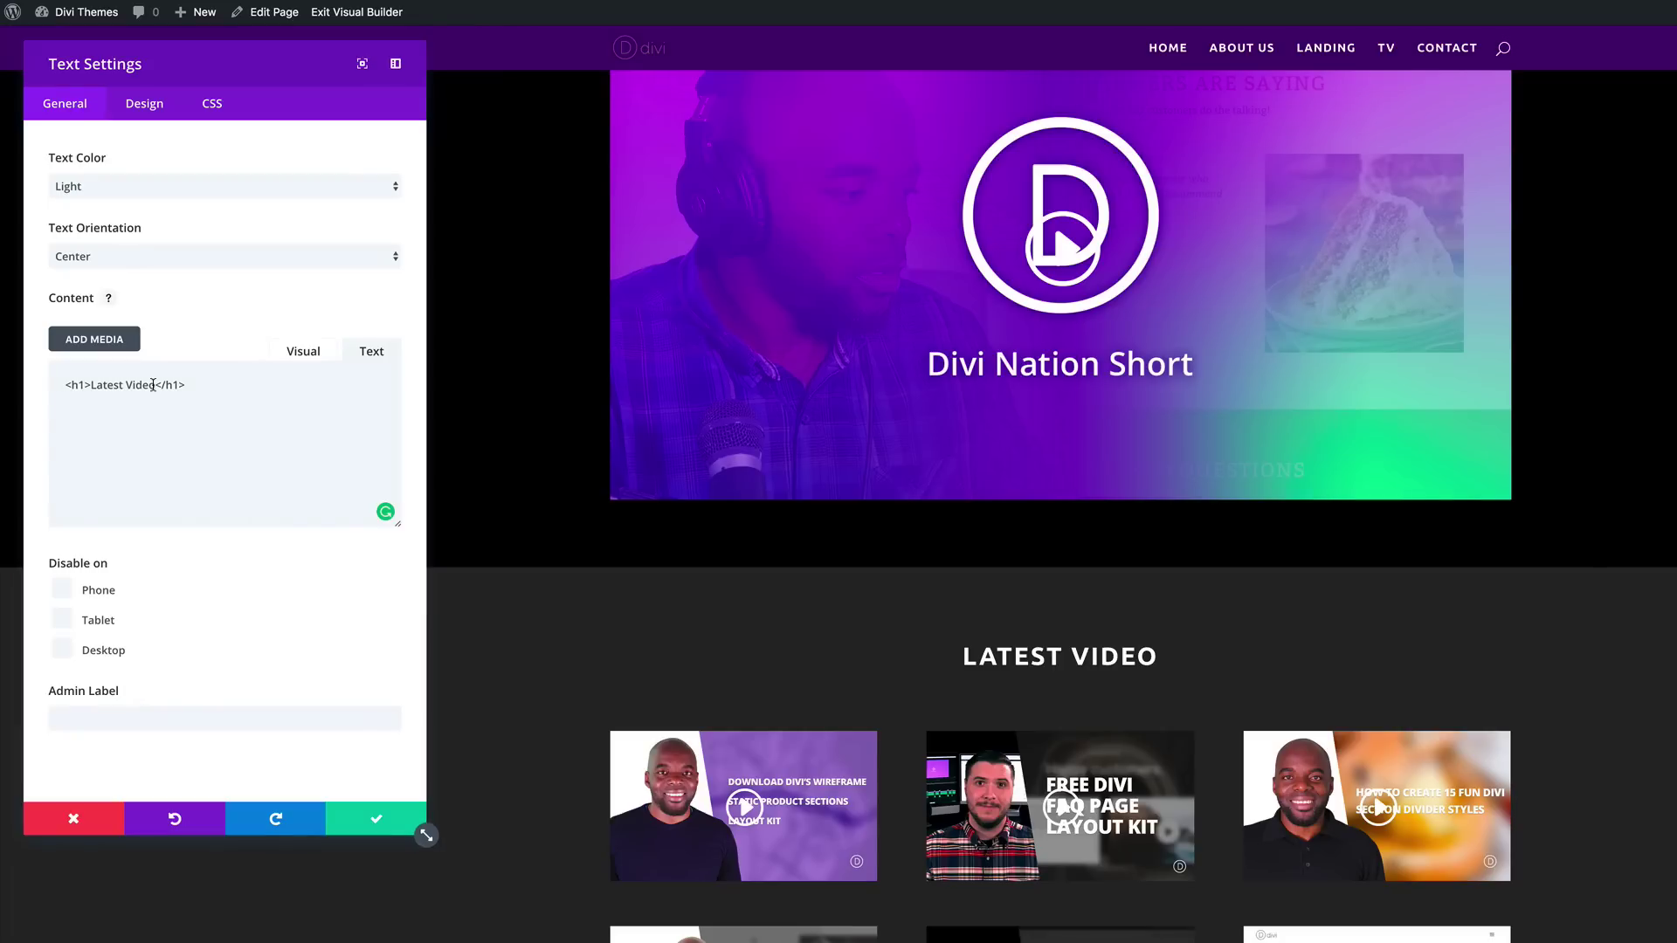
{"action": "left_click_drag", "start_coordinate": [143, 384], "coordinate": [89, 384]}
{"action": "type", "text": "M"}
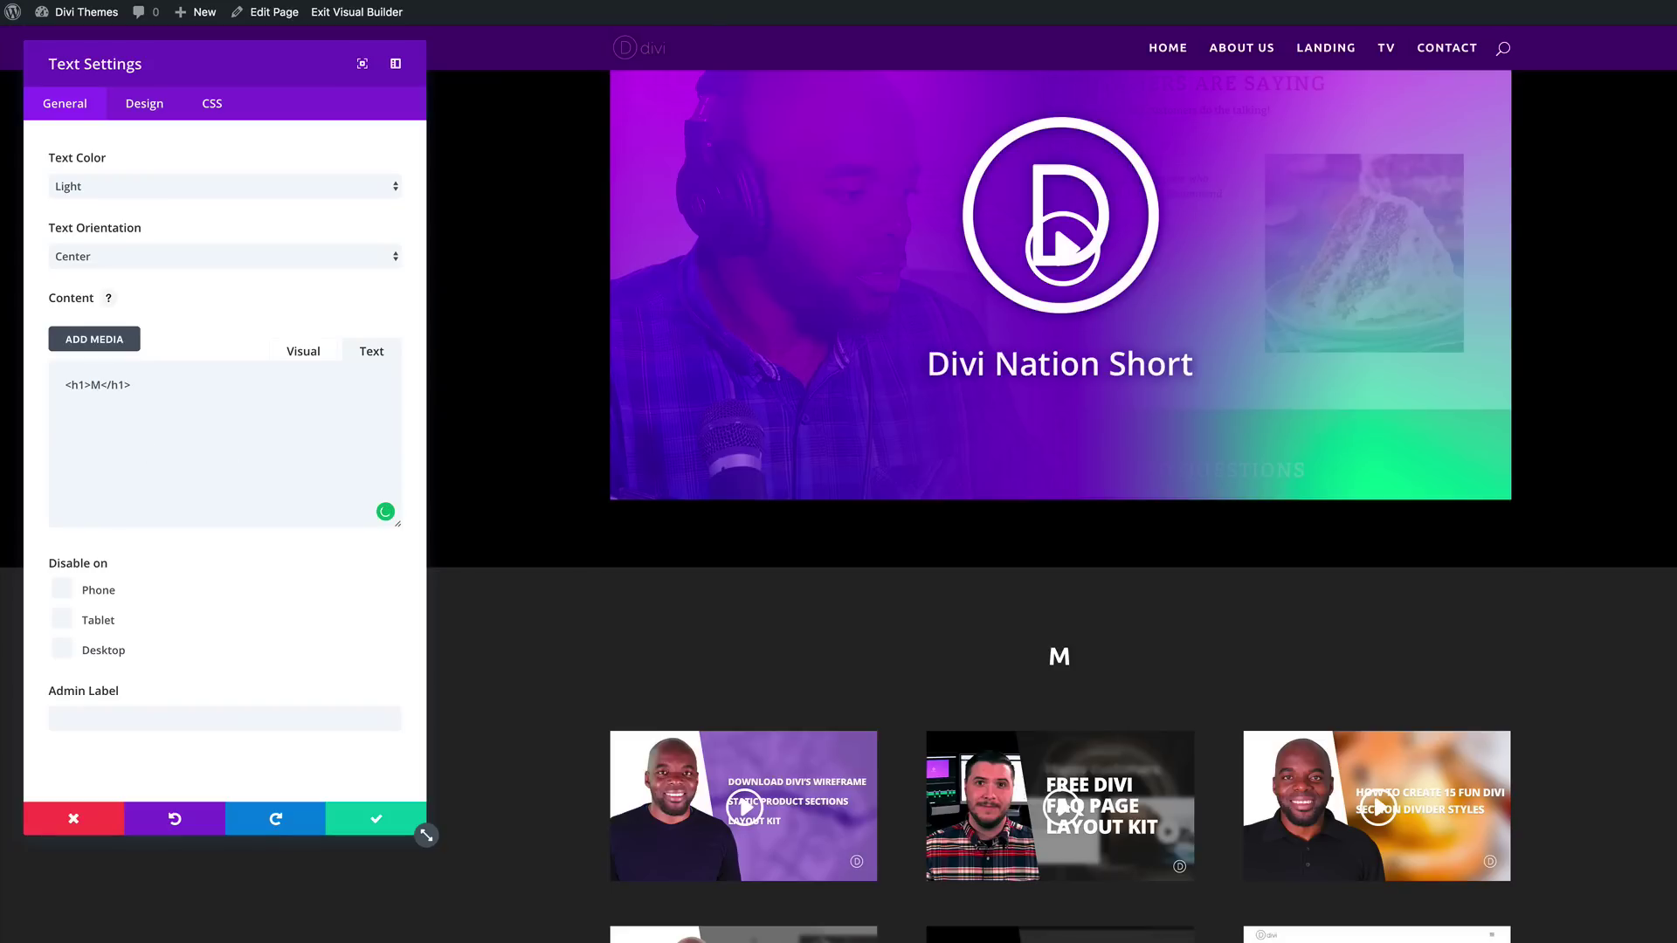
{"action": "type", "text": "OST POPULAR"}
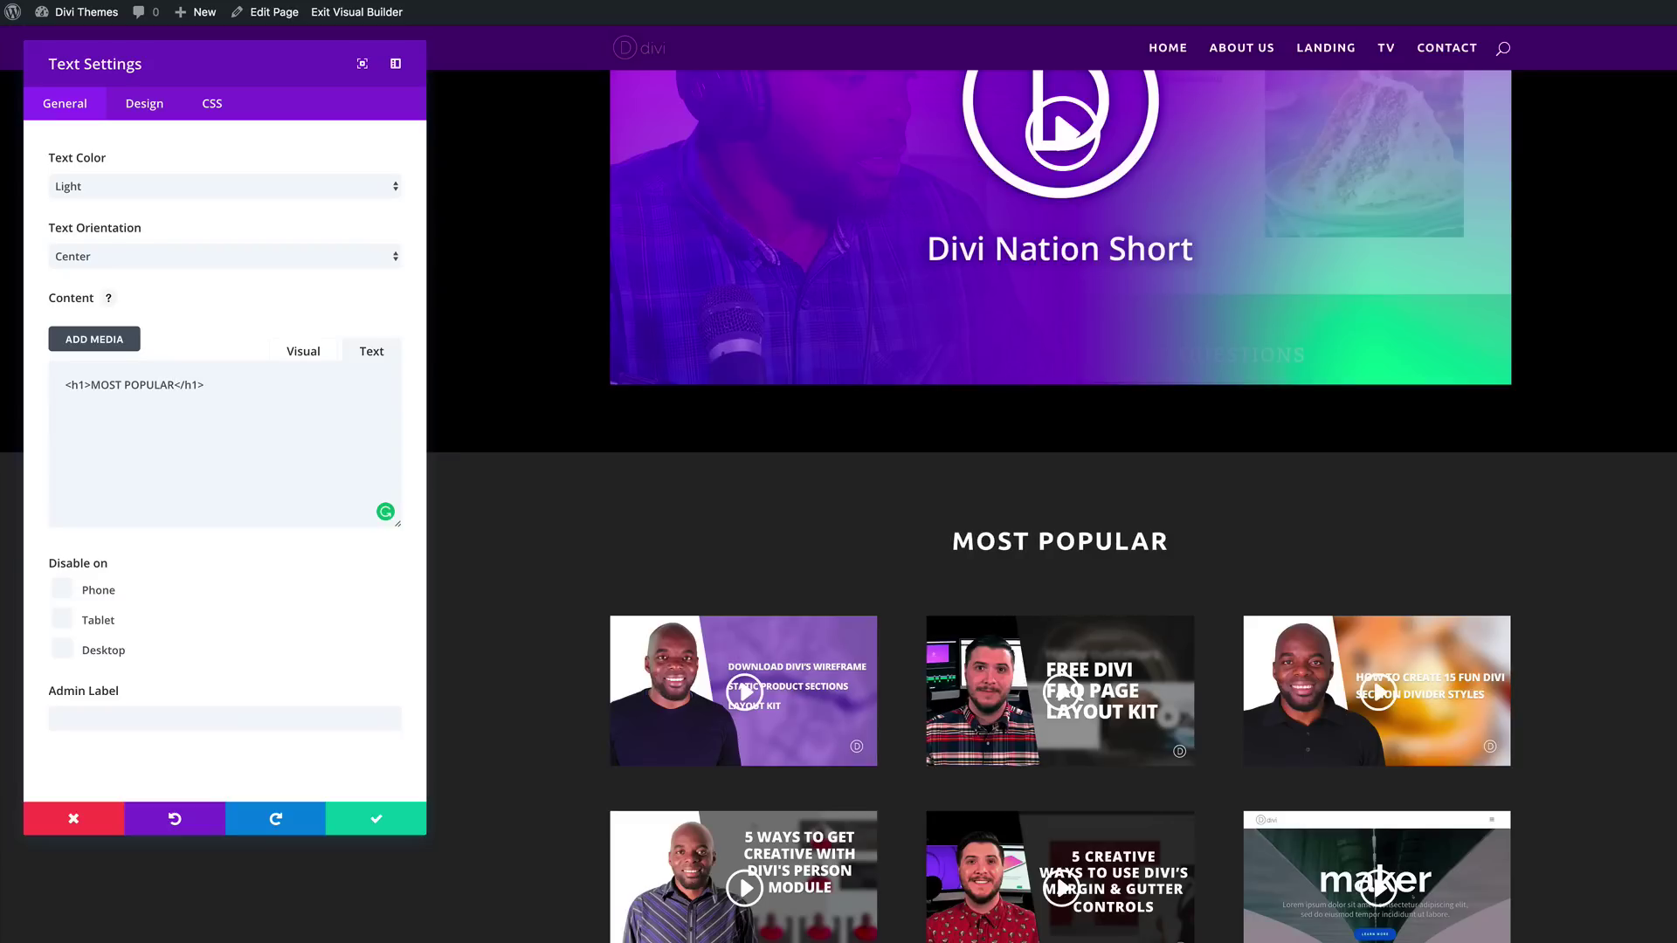
{"action": "left_click", "coordinate": [94, 258]}
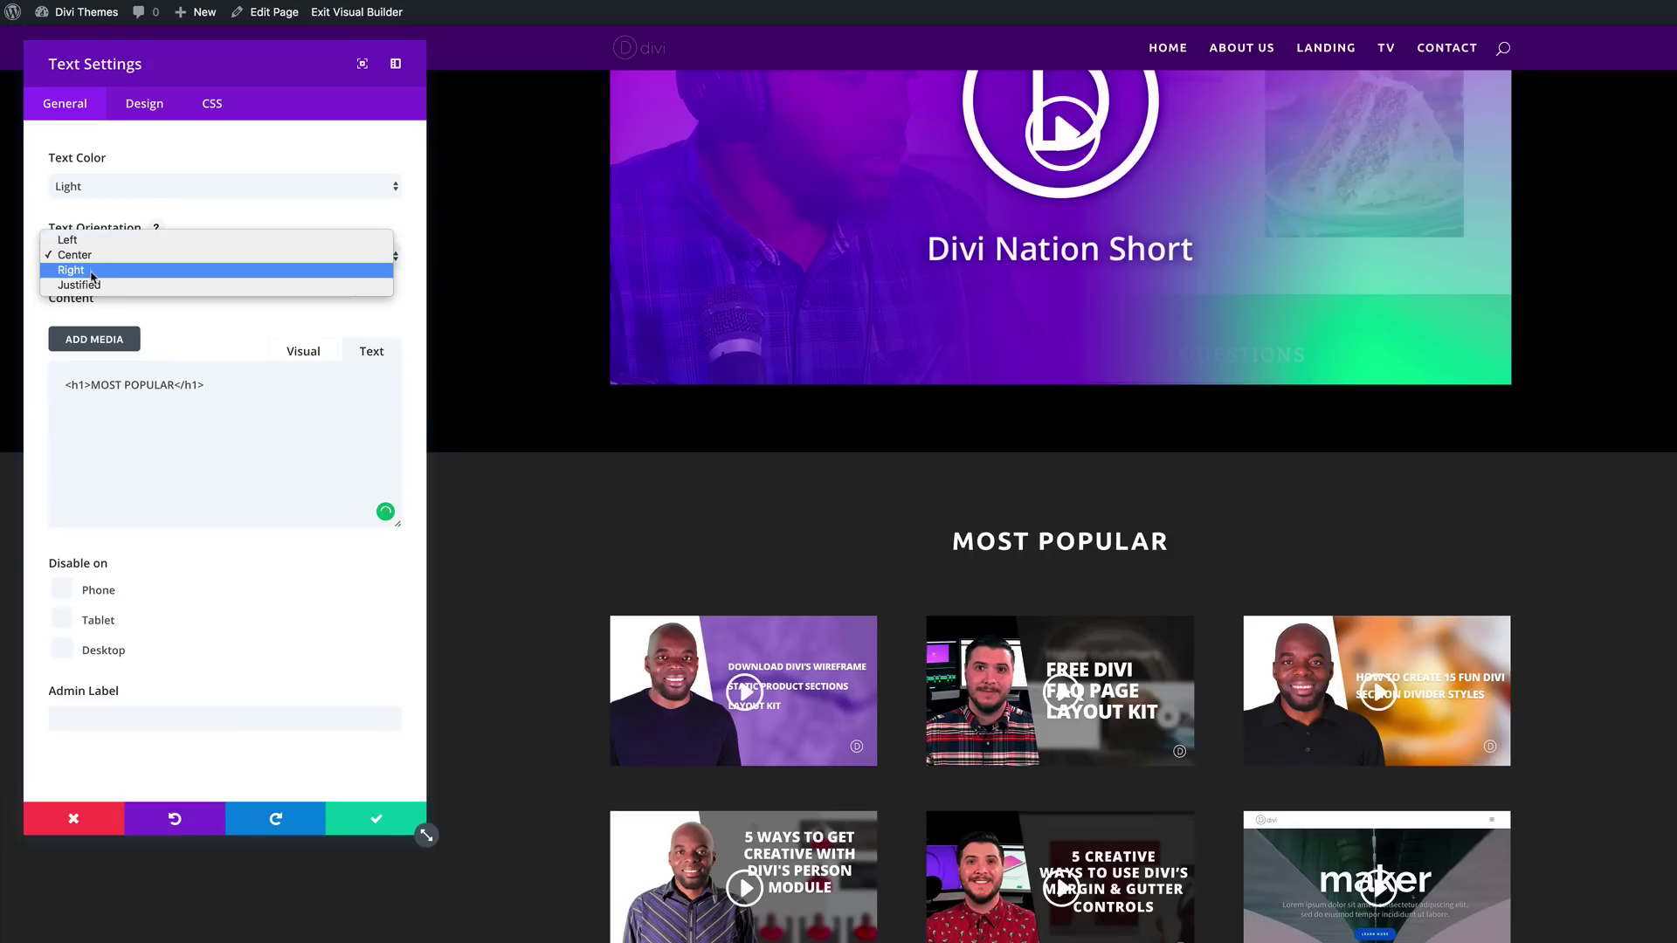
{"action": "left_click", "coordinate": [81, 241]}
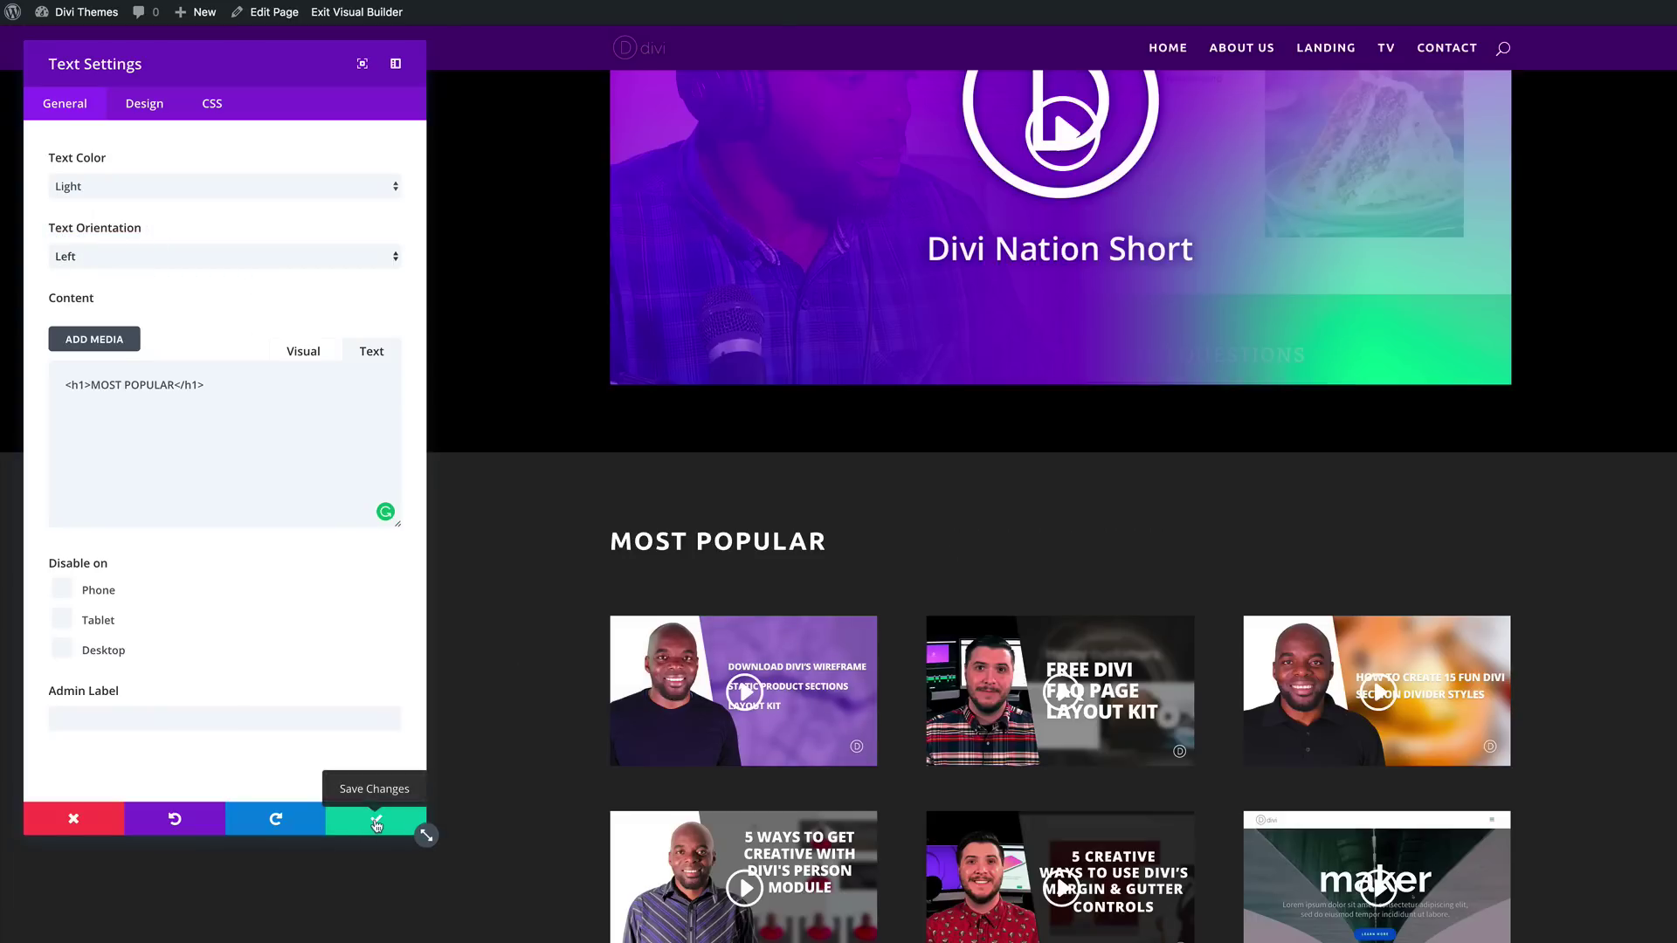
{"action": "left_click", "coordinate": [375, 821]}
Step: Scroll the TV page and expand the page-wide builder settings bar
{"action": "scroll", "coordinate": [166, 727], "scroll_direction": "up", "scroll_amount": 3}
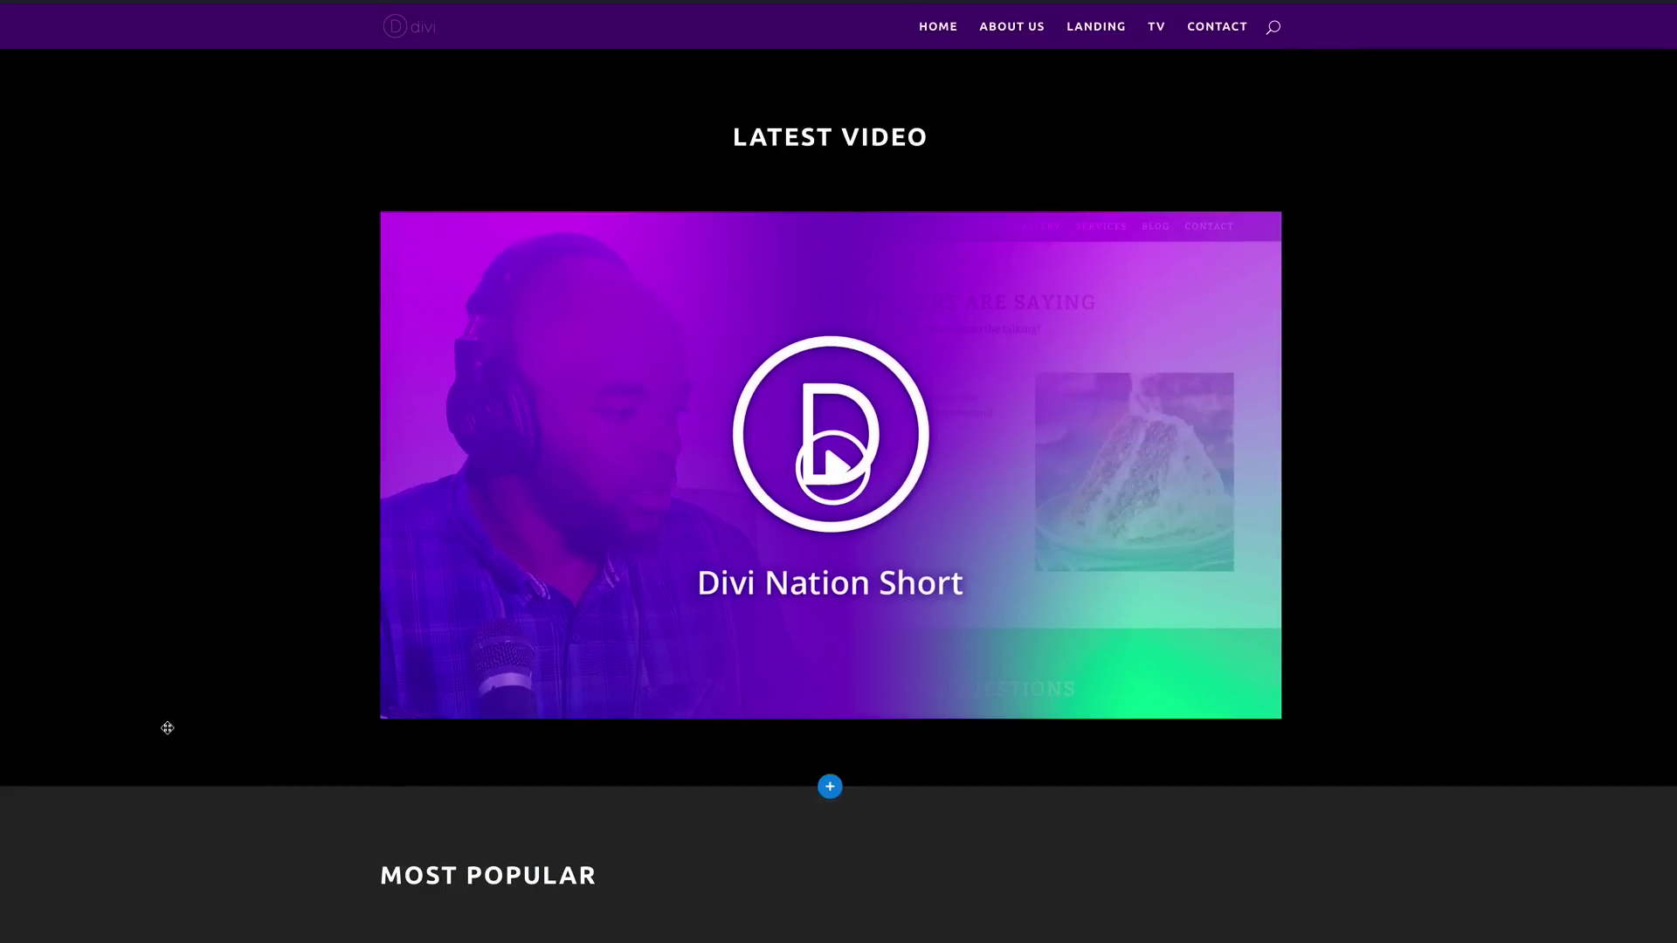
{"action": "scroll", "coordinate": [166, 726], "scroll_direction": "down", "scroll_amount": 4}
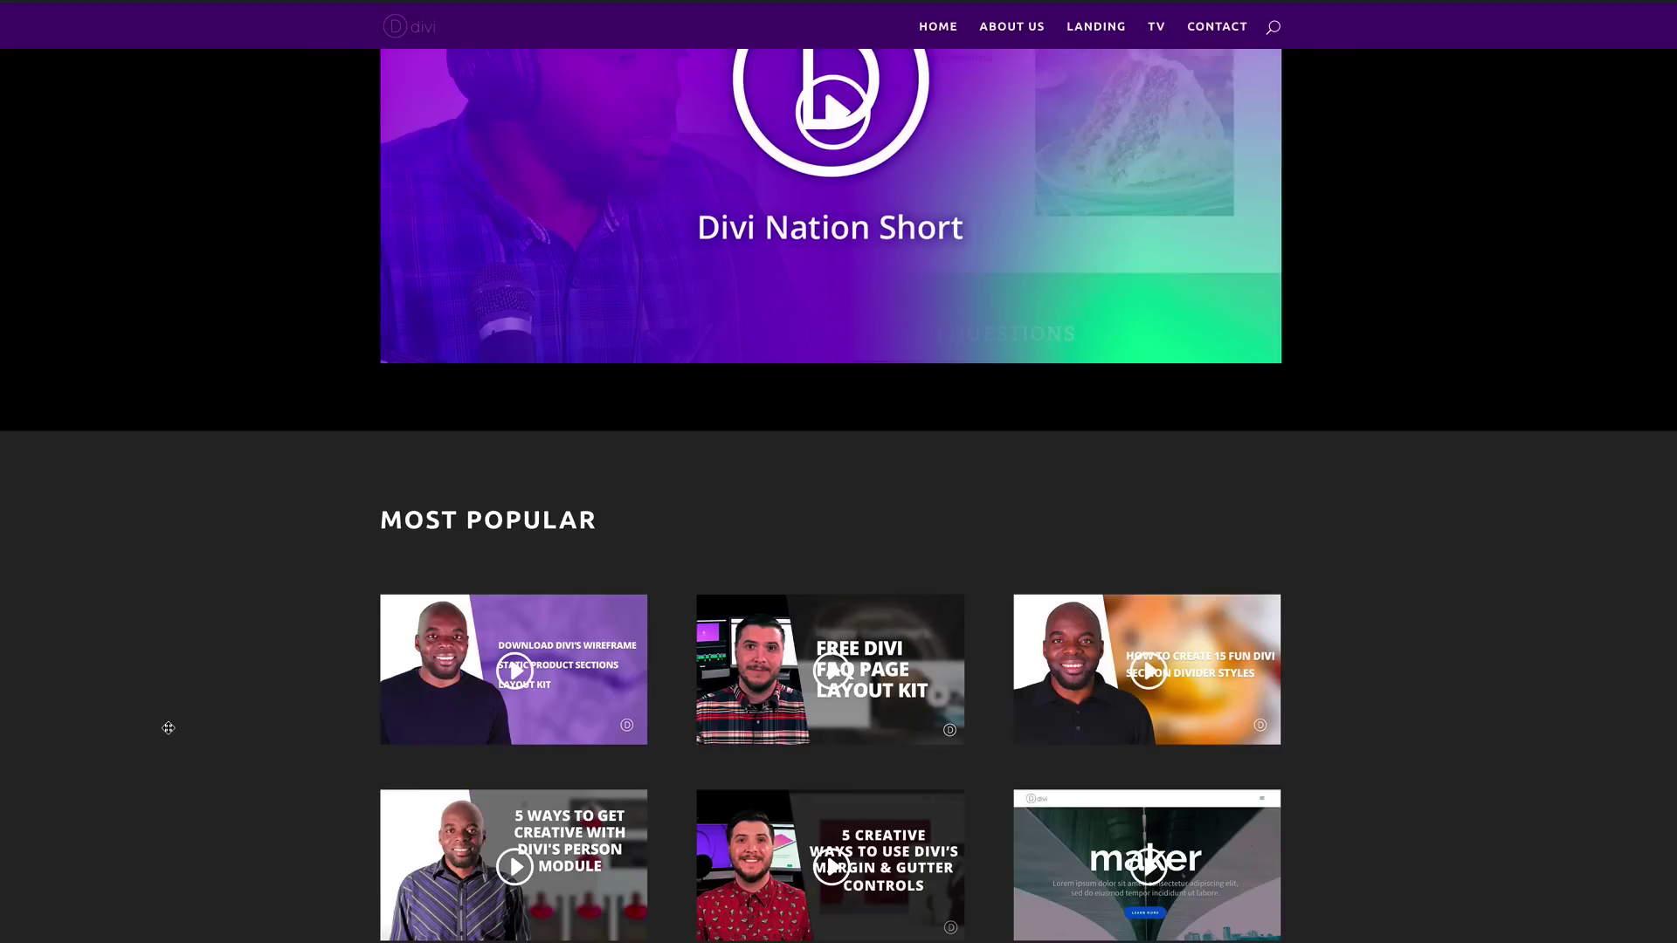
{"action": "scroll", "coordinate": [1569, 734], "scroll_direction": "up", "scroll_amount": 4}
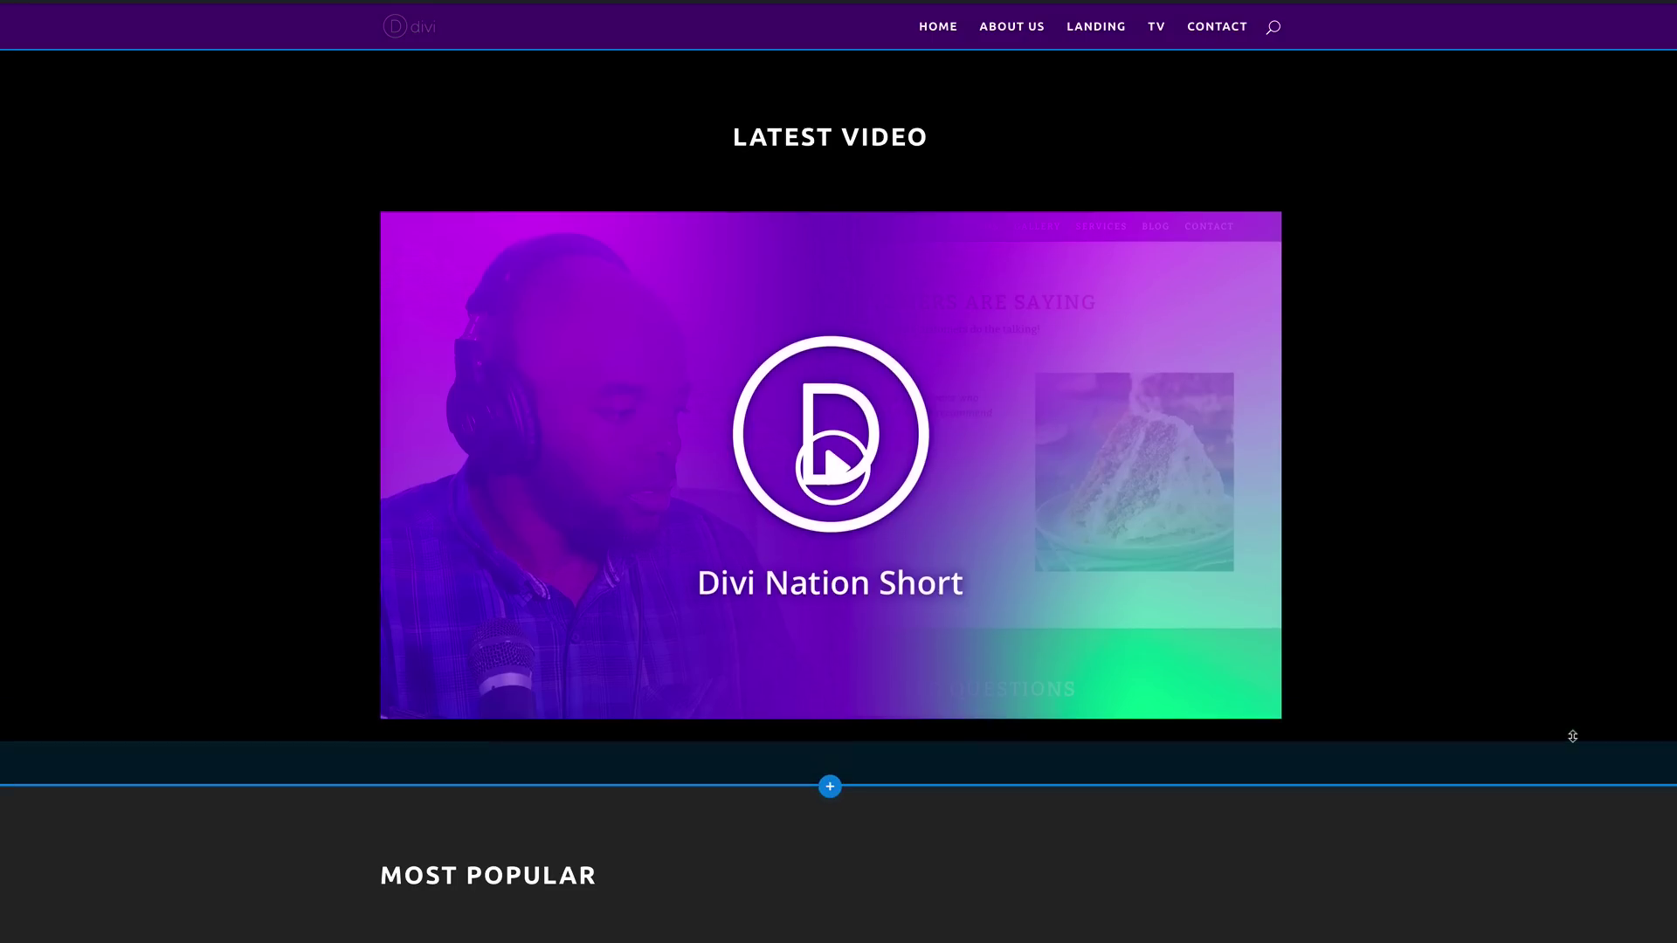
{"action": "scroll", "coordinate": [1573, 887], "scroll_direction": "down", "scroll_amount": 4}
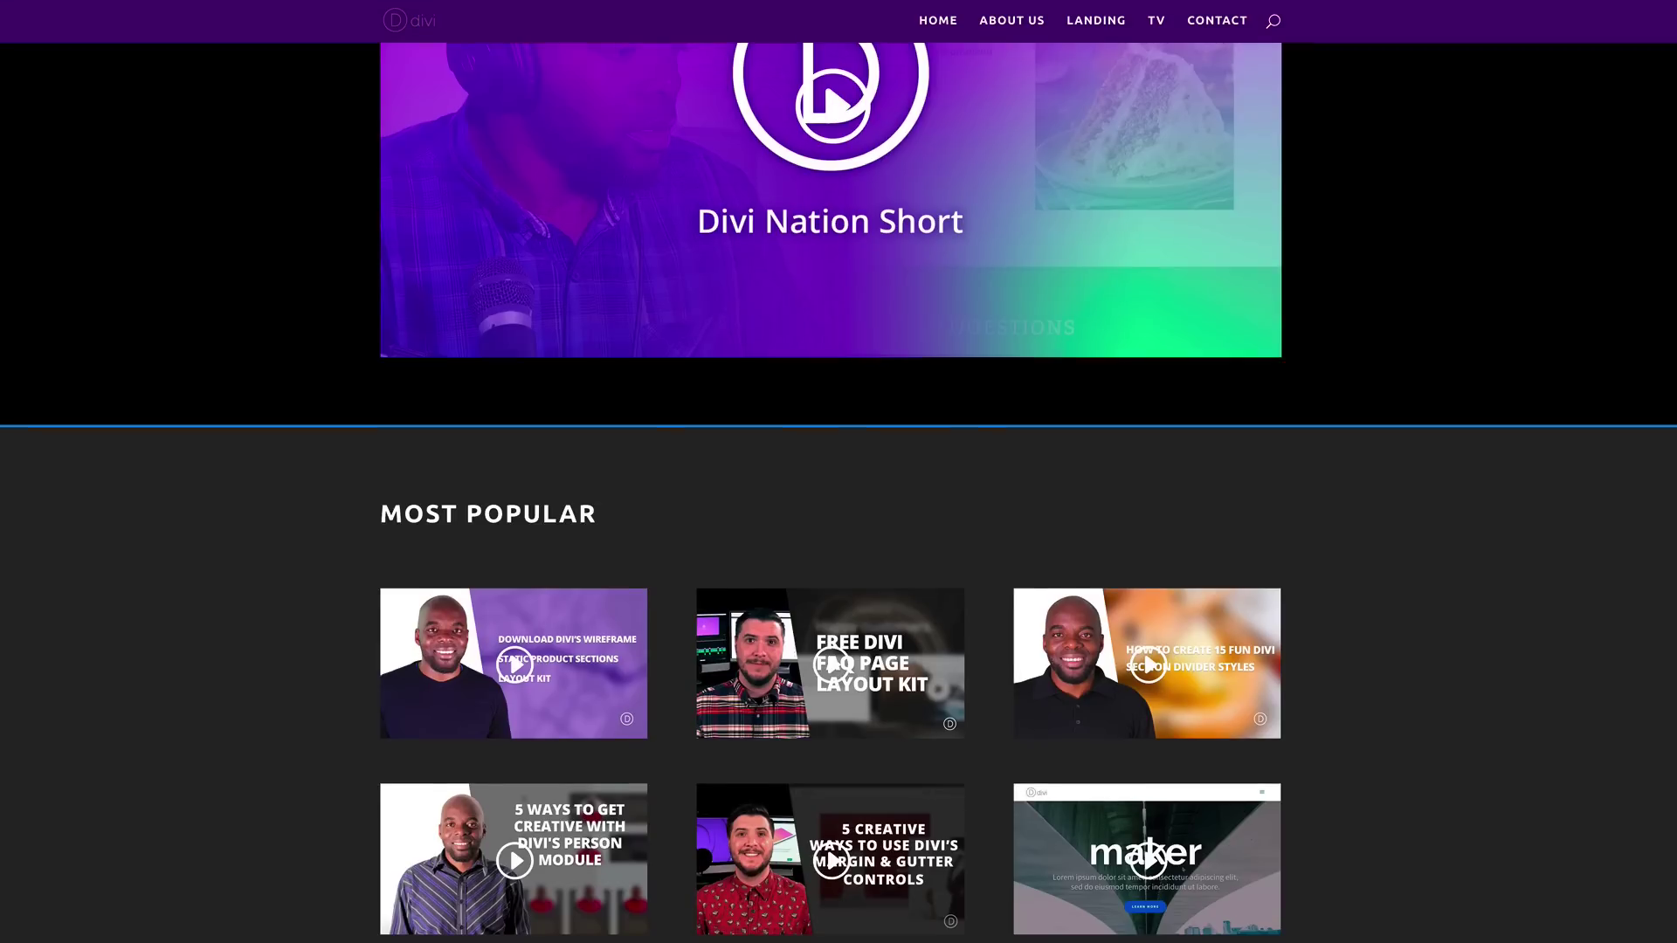
{"action": "scroll", "coordinate": [760, 913], "scroll_direction": "down", "scroll_amount": 2}
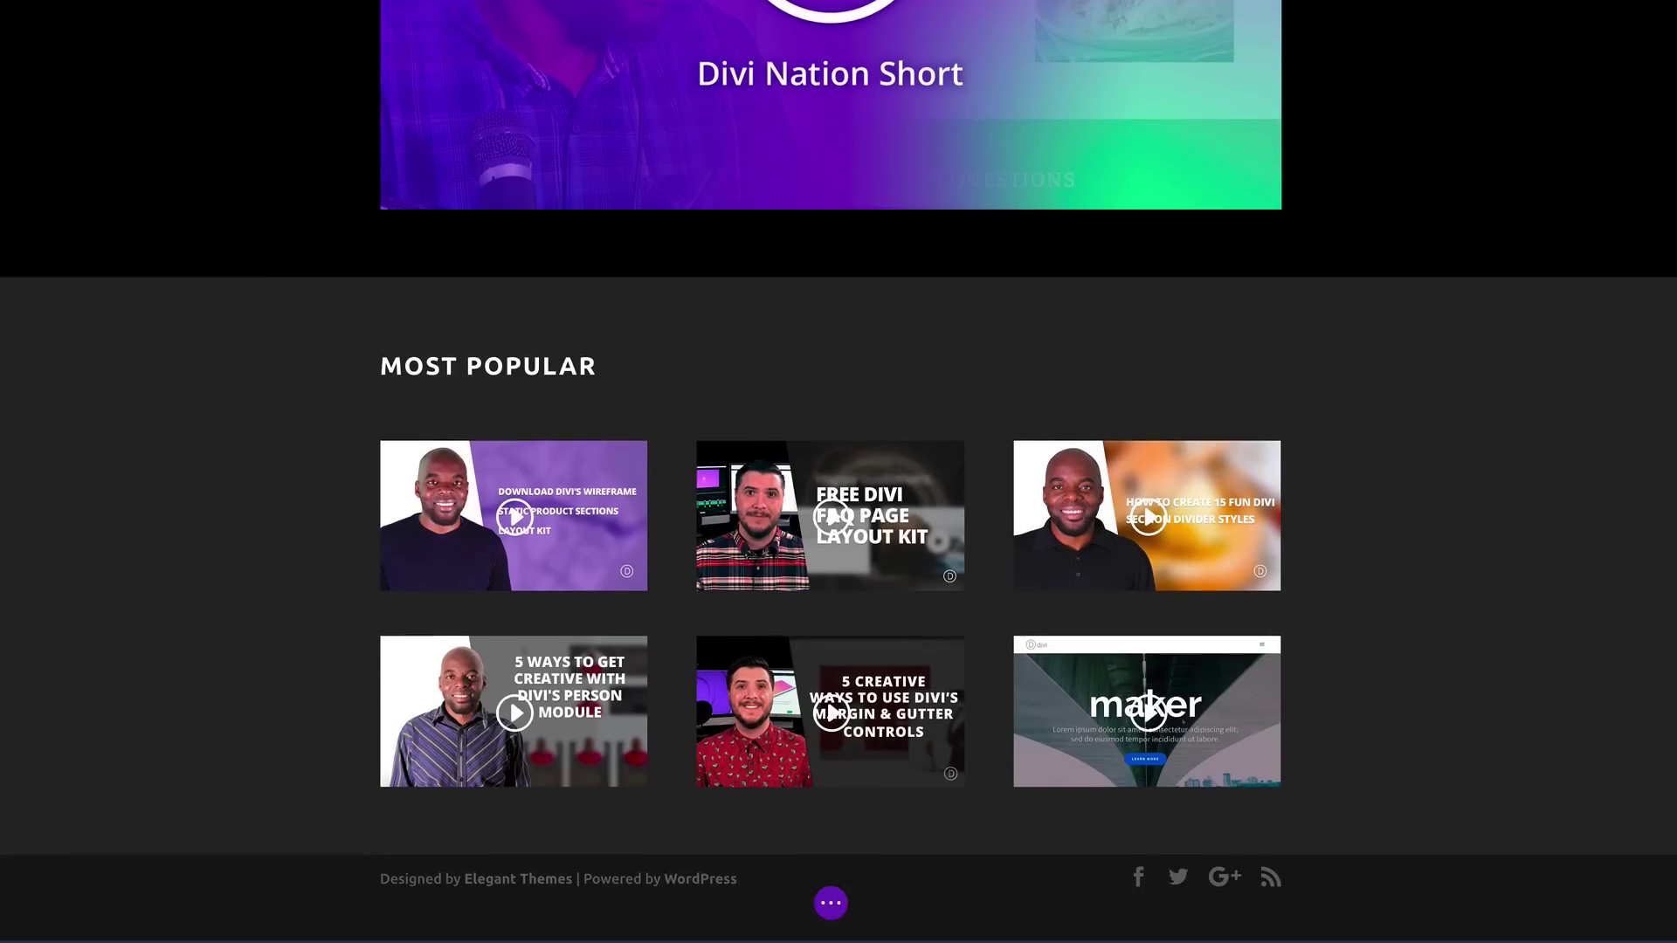
{"action": "left_click", "coordinate": [832, 905]}
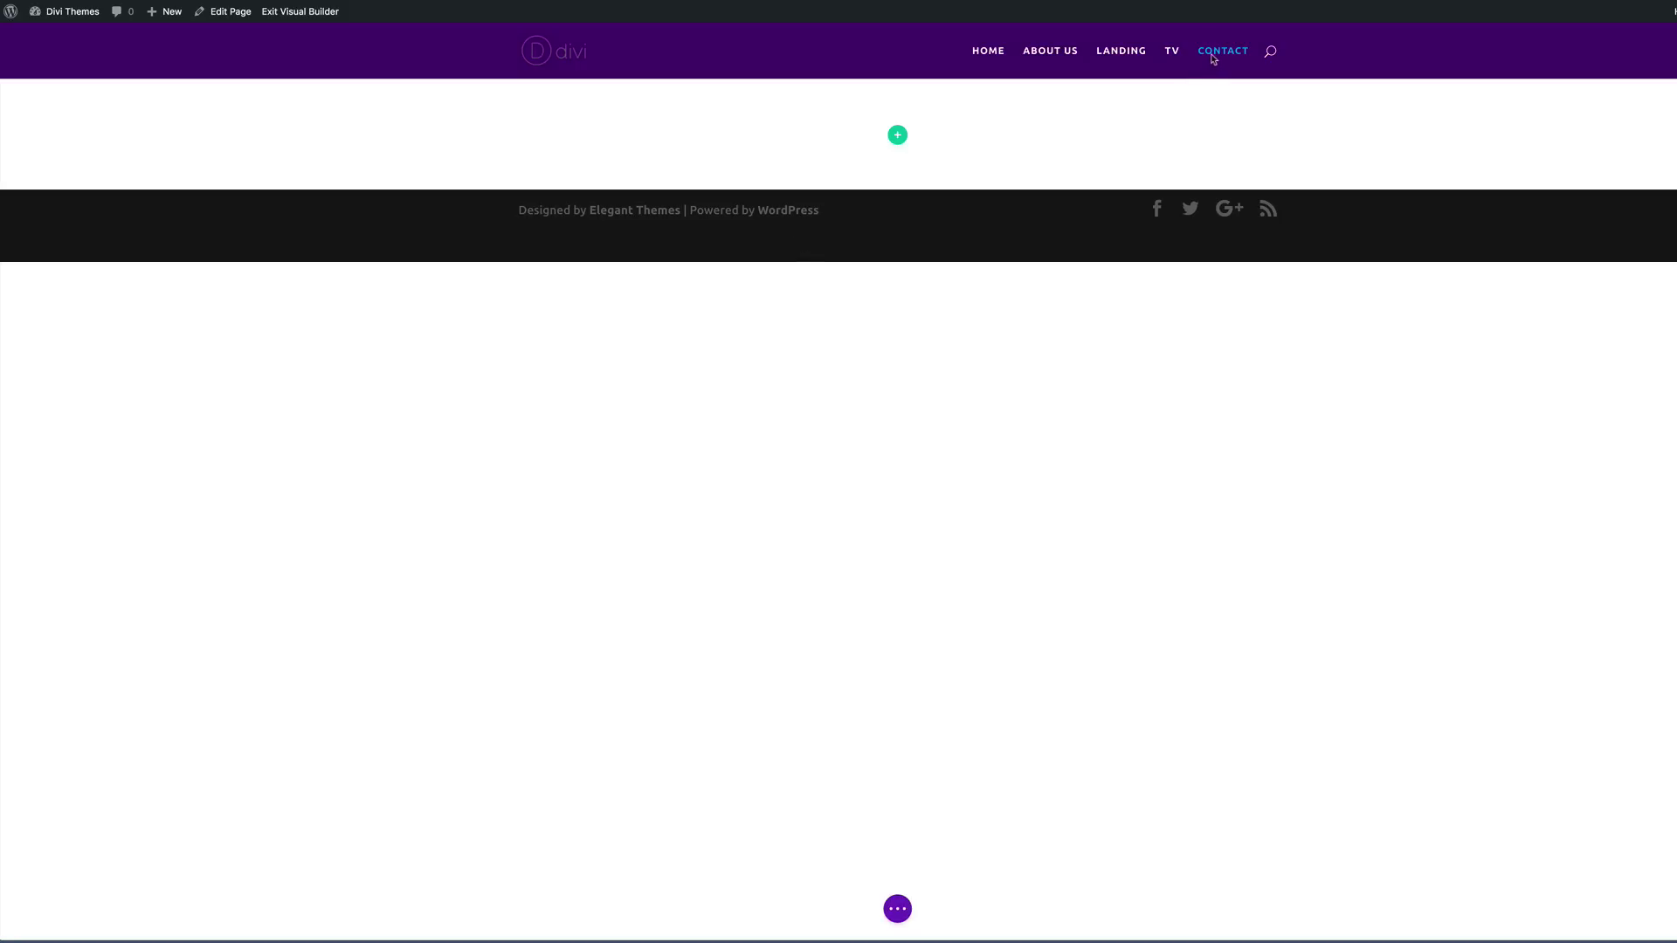
Step: Insert a two-column row with a Contact Form module in its left column
{"action": "left_click", "coordinate": [898, 136]}
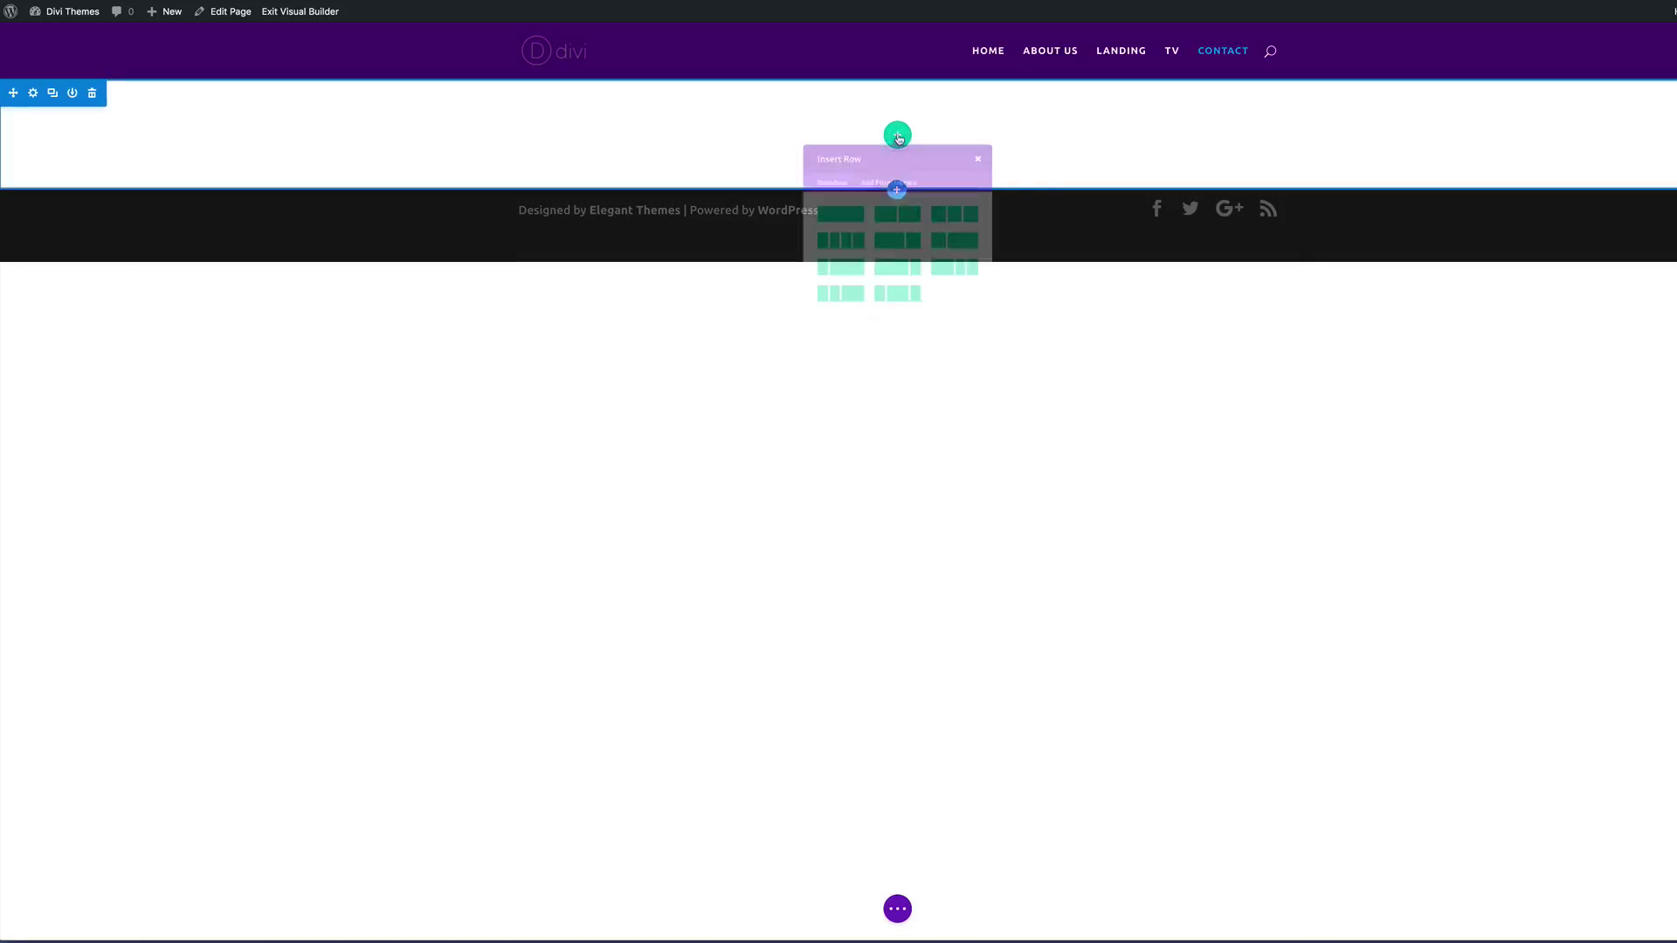
{"action": "left_click", "coordinate": [896, 257]}
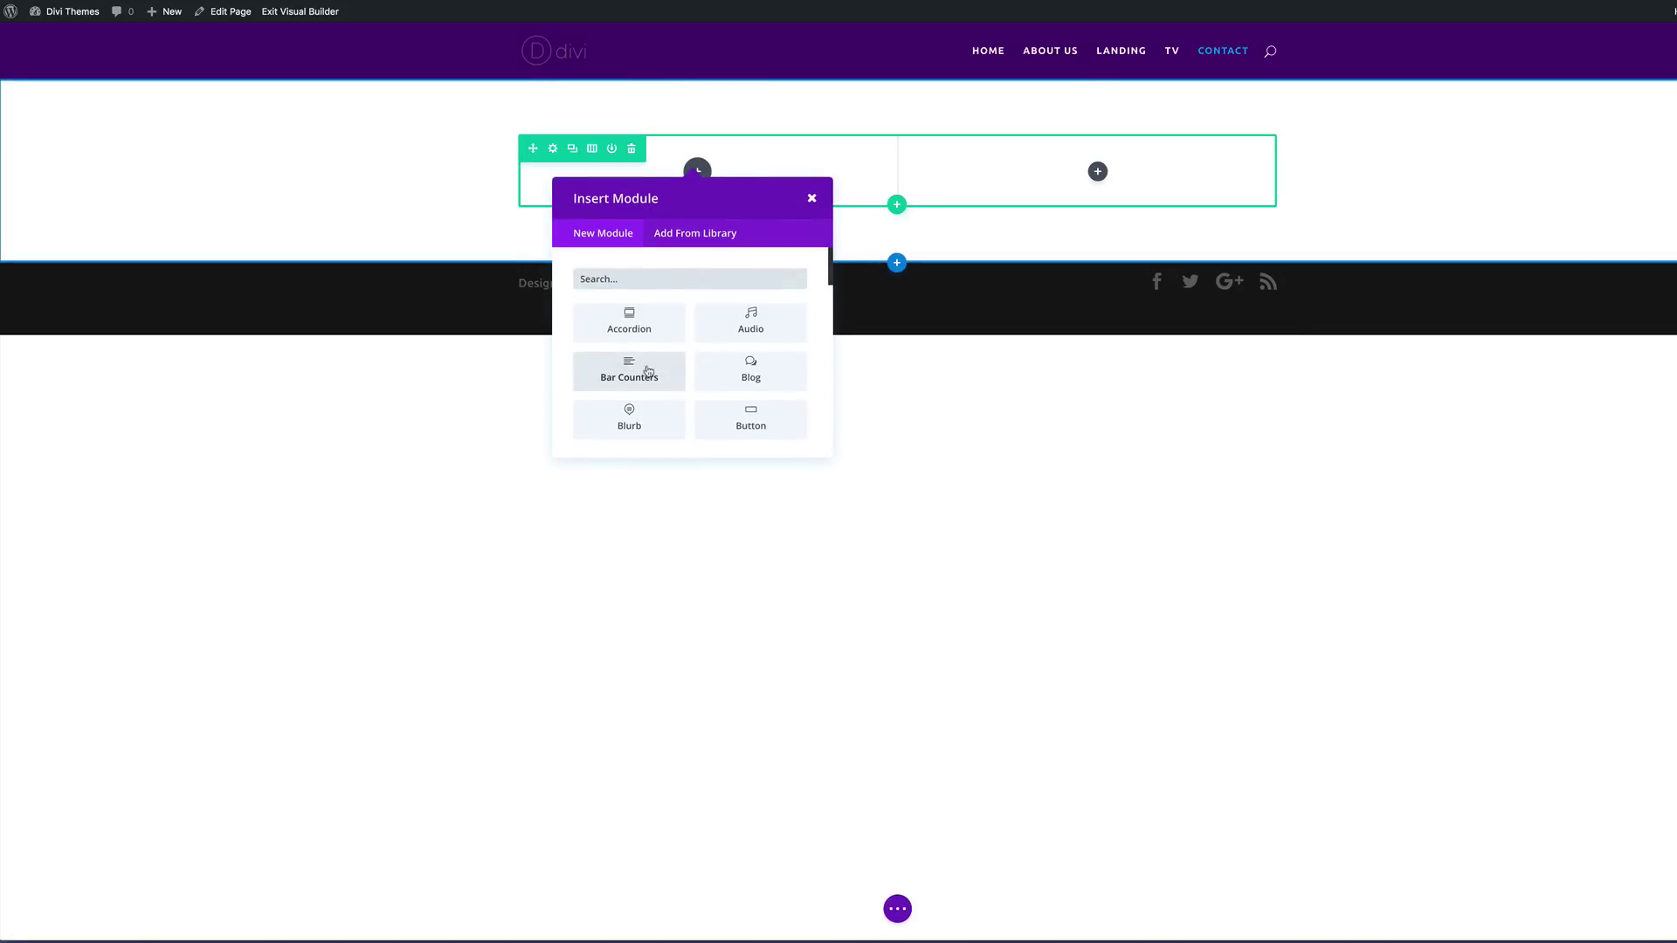
{"action": "scroll", "coordinate": [647, 376], "scroll_direction": "down", "scroll_amount": 3}
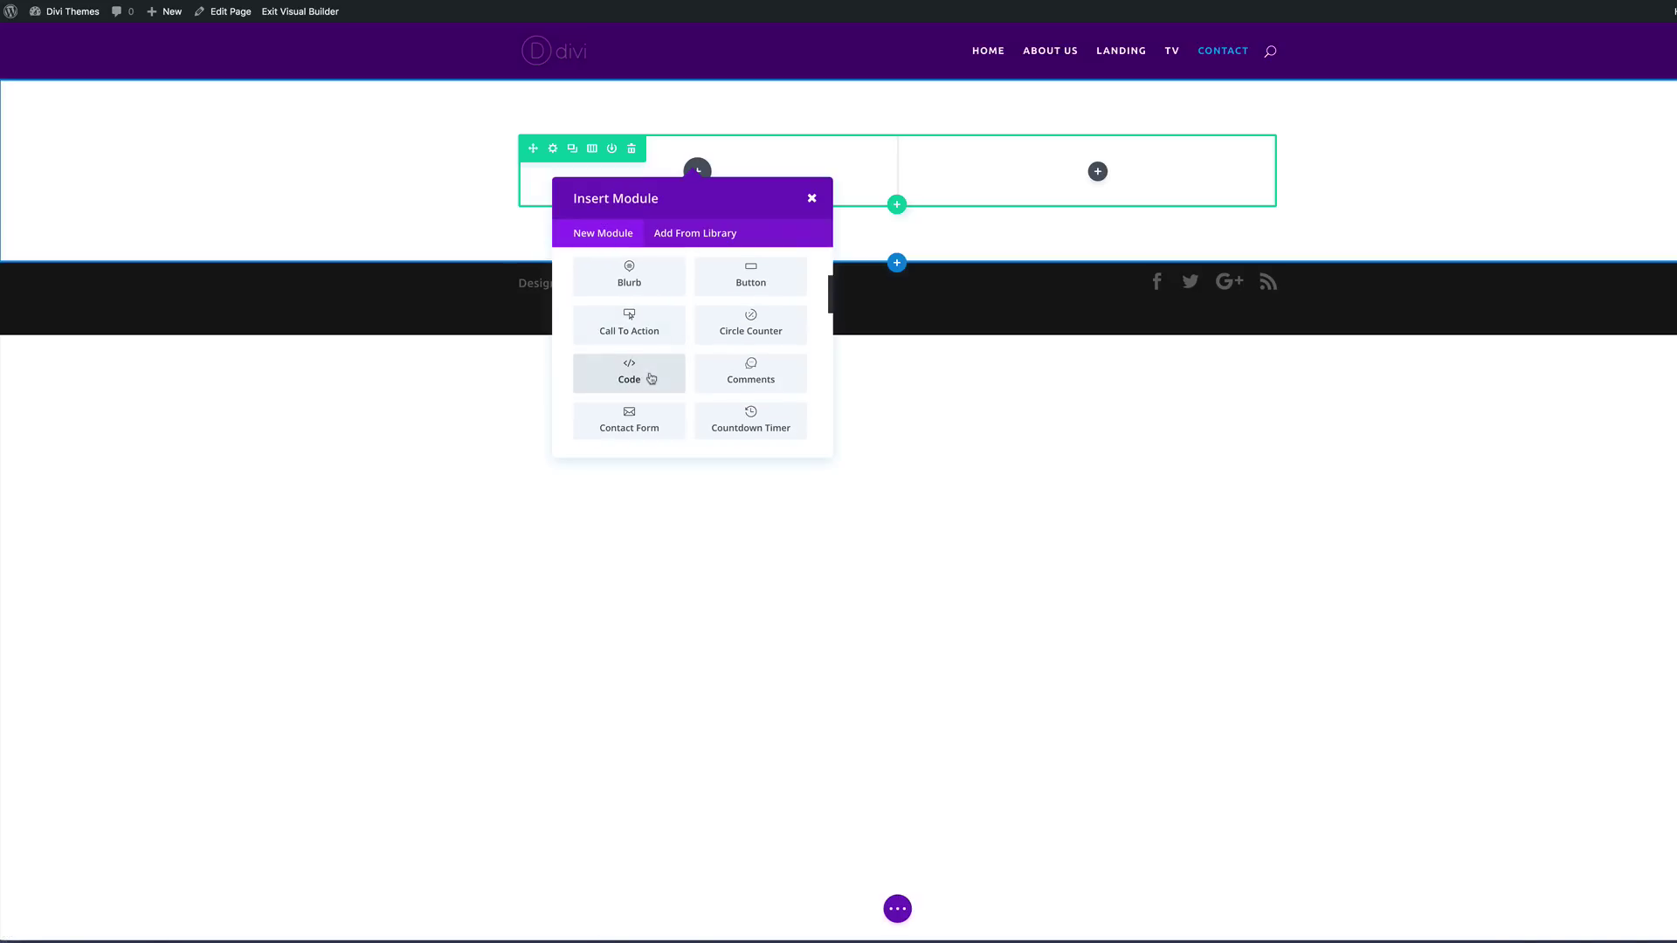
{"action": "left_click", "coordinate": [630, 420]}
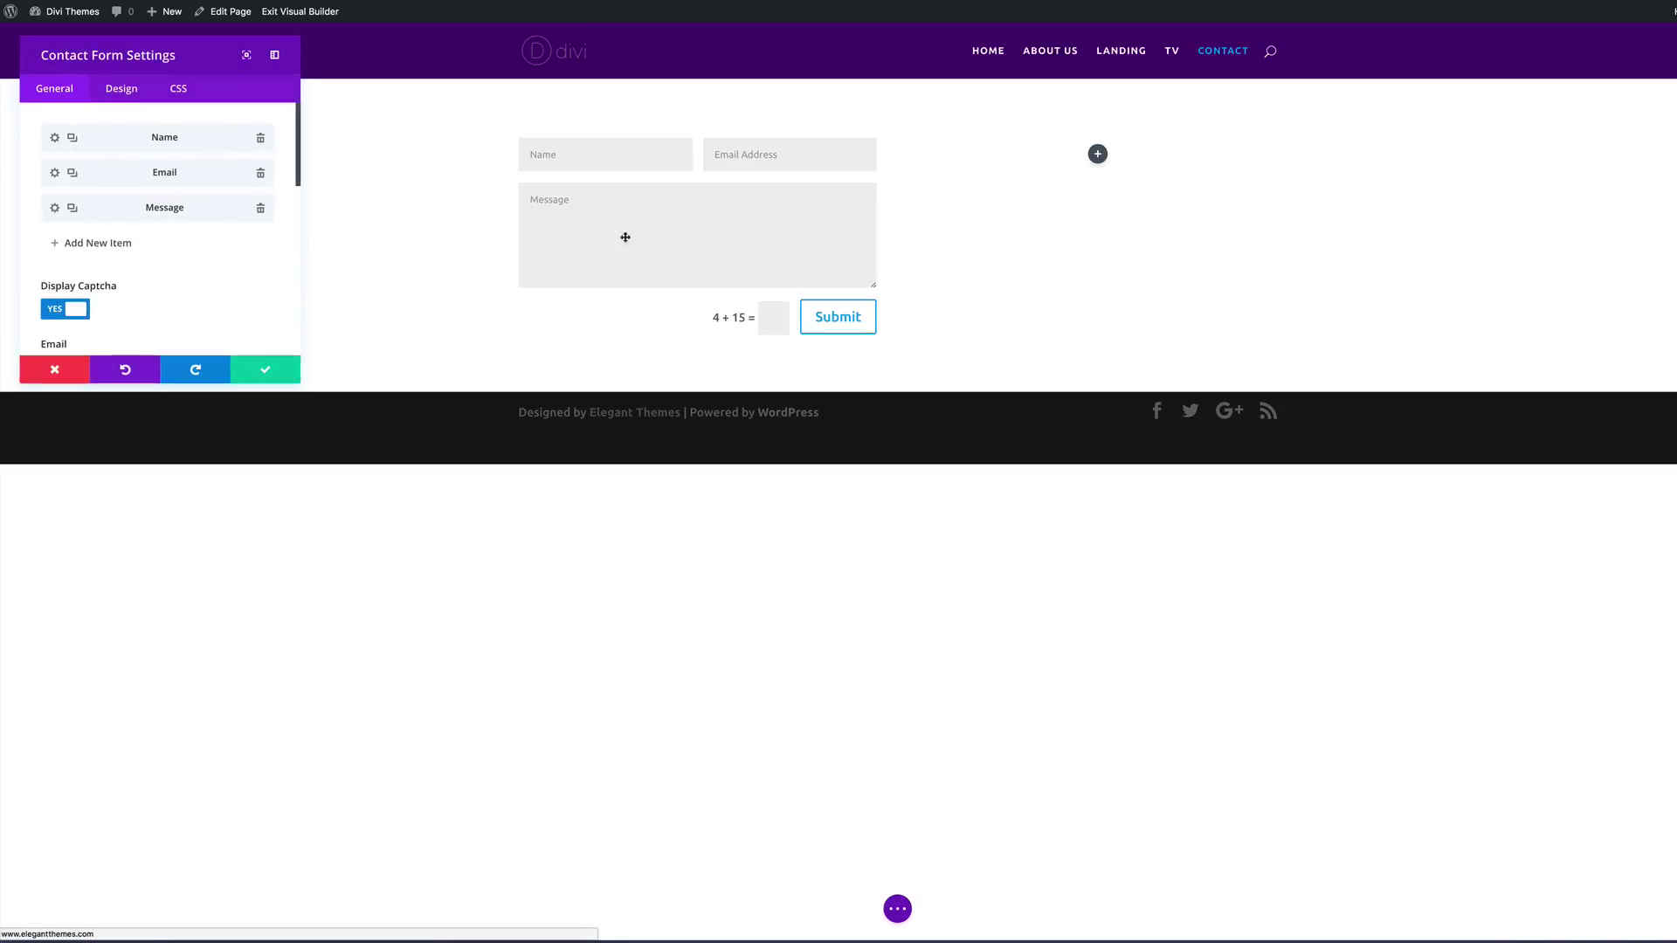
{"action": "left_click", "coordinate": [264, 373]}
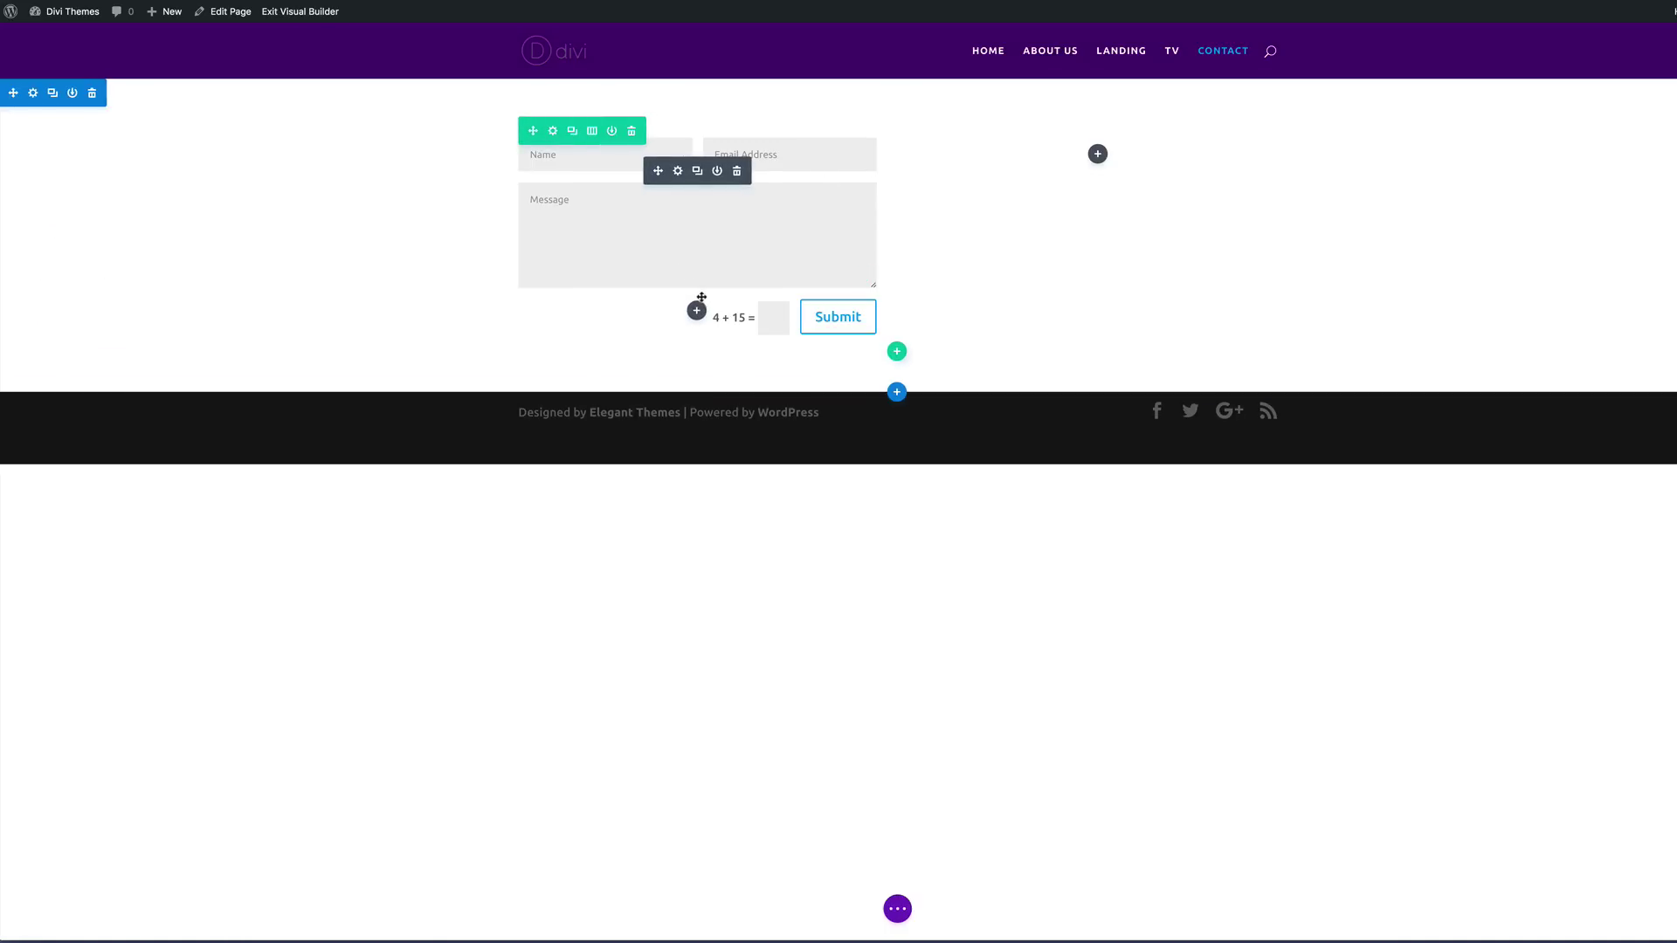
{"action": "left_click", "coordinate": [1099, 155]}
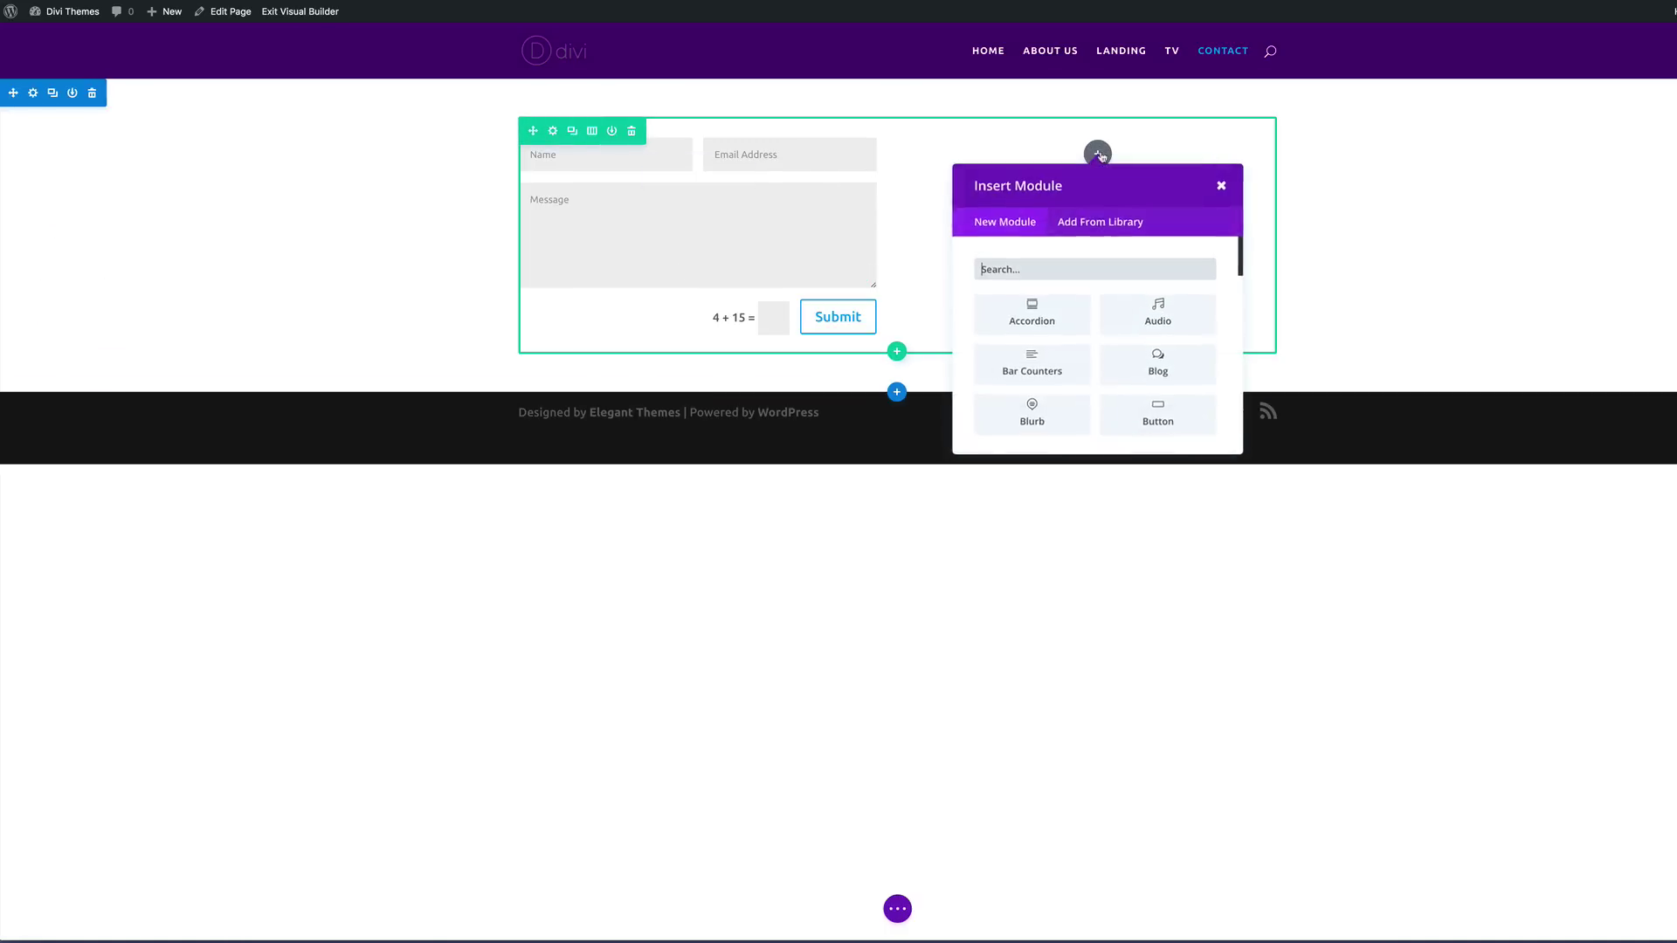
Step: Add a Text module with the pasted postal address, separating each line with <br> tags
{"action": "type", "text": "tex"}
{"action": "left_click", "coordinate": [1059, 310]}
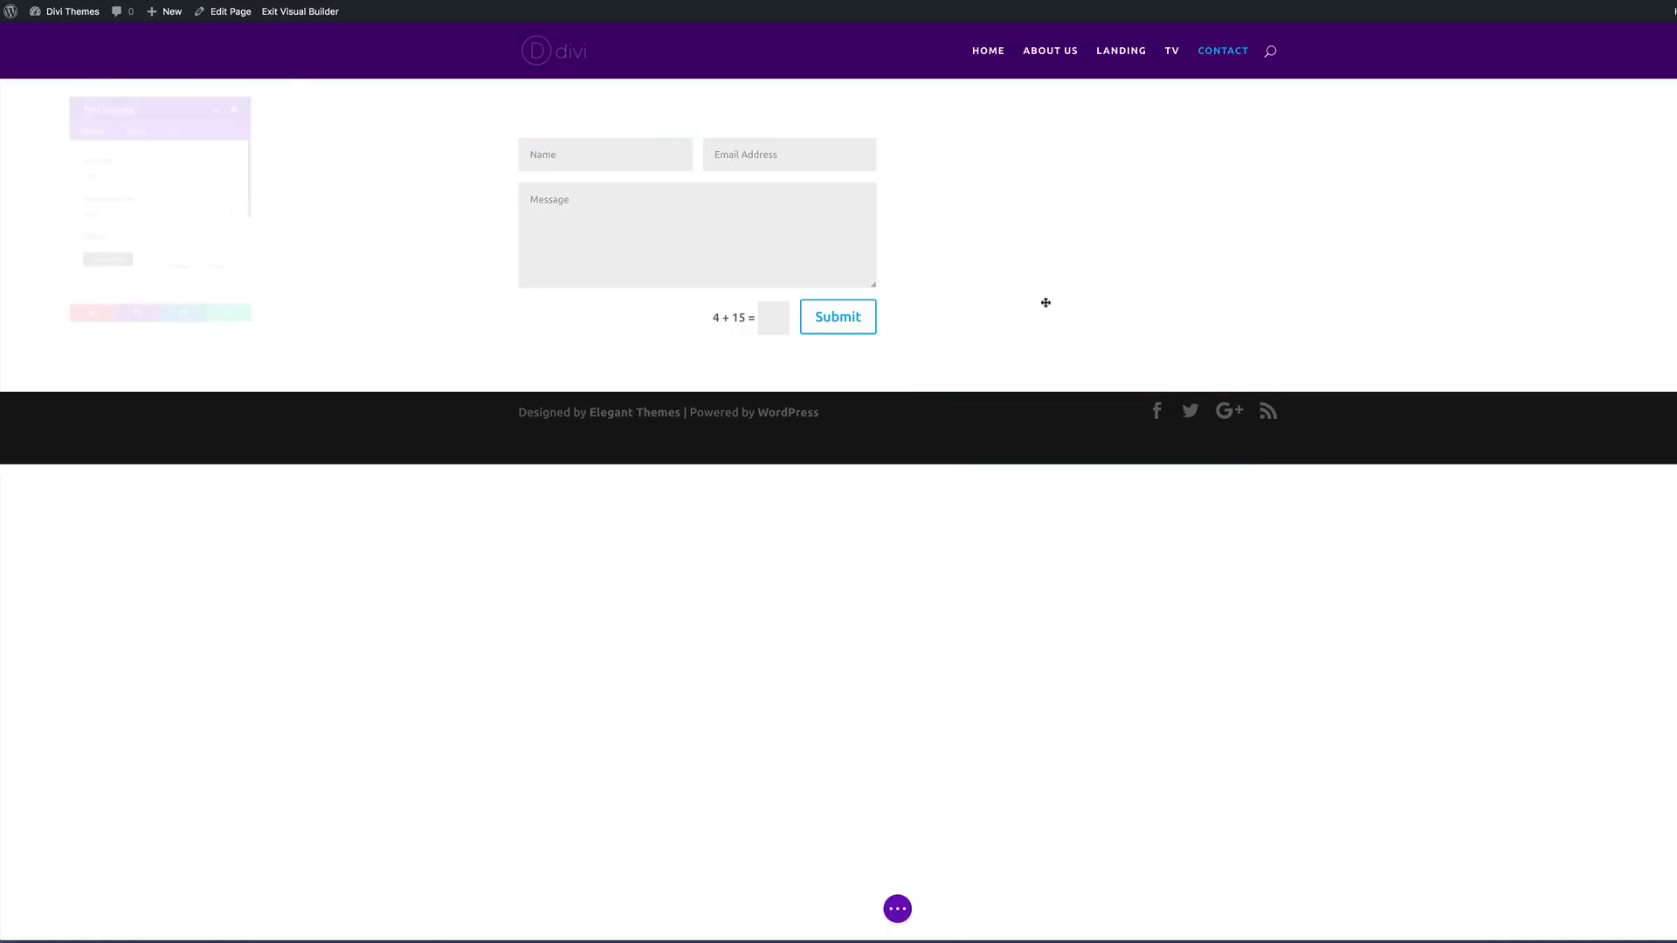
{"action": "left_click_drag", "start_coordinate": [299, 383], "coordinate": [796, 834]}
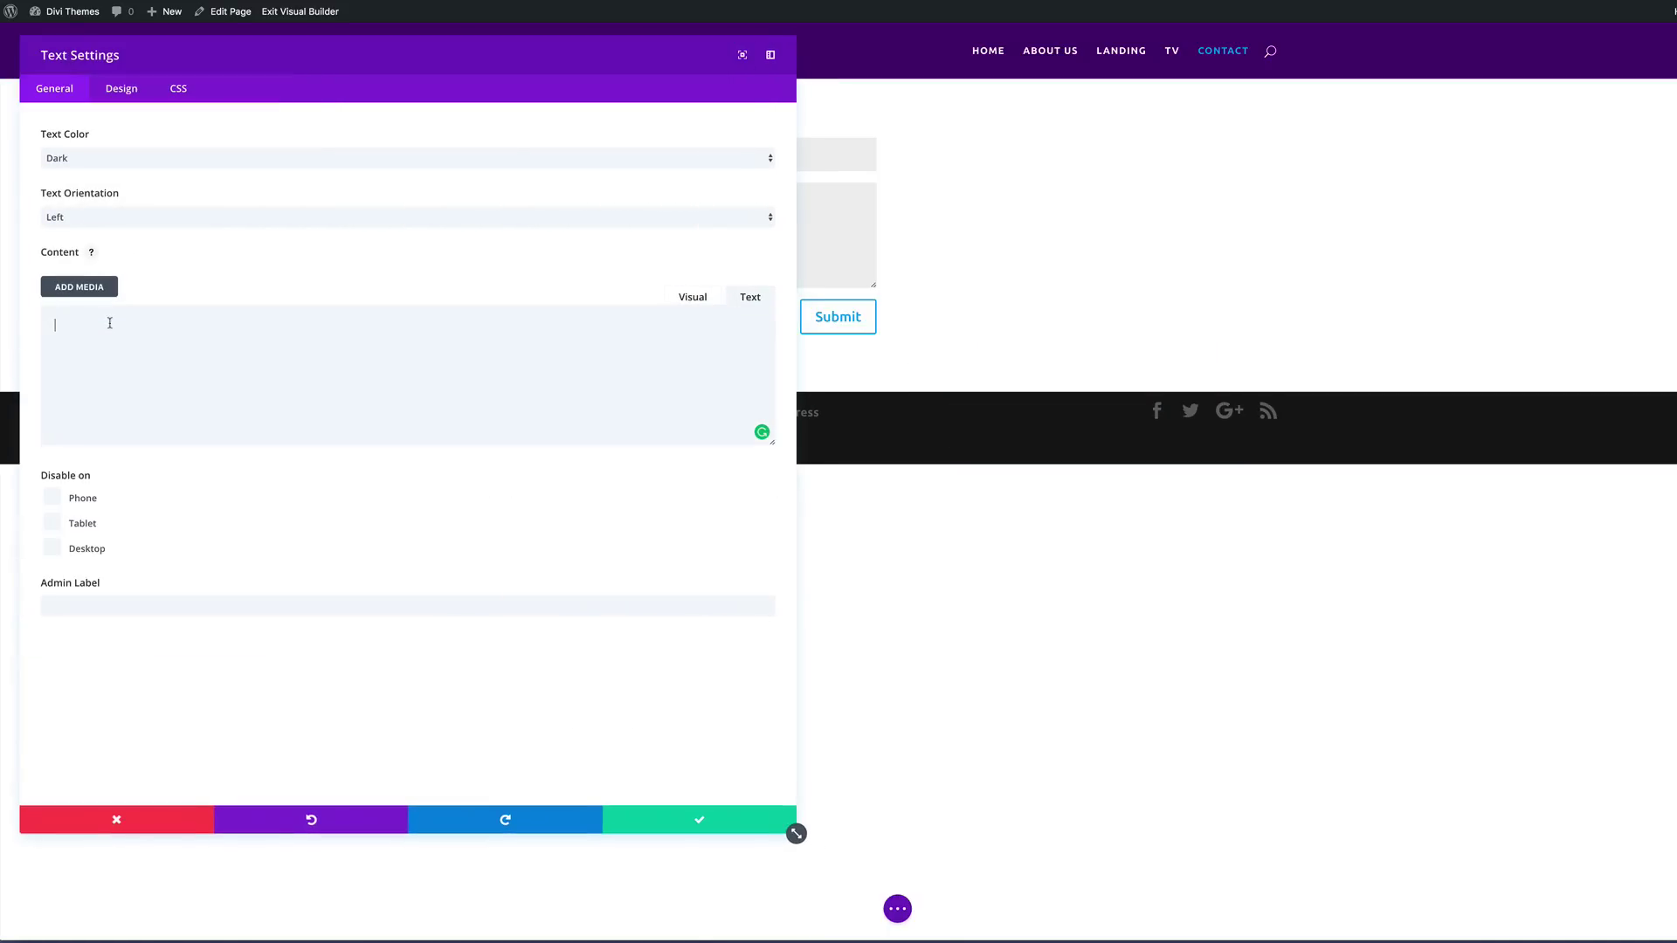
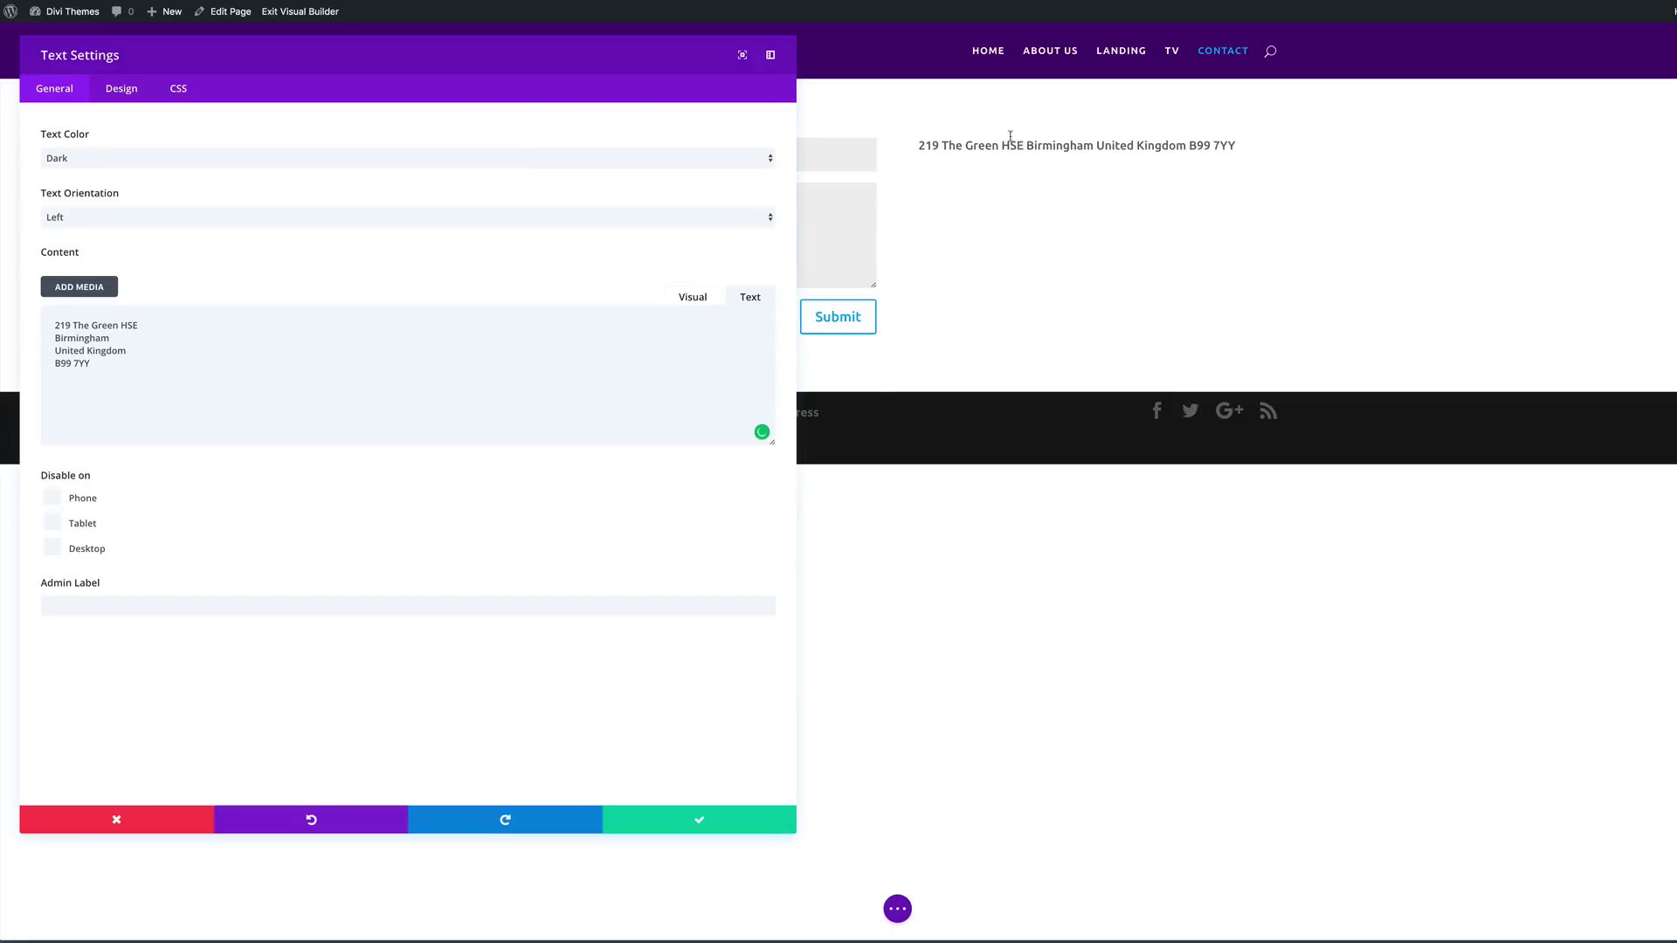
{"action": "left_click", "coordinate": [197, 324]}
{"action": "type", "text": "<br"}
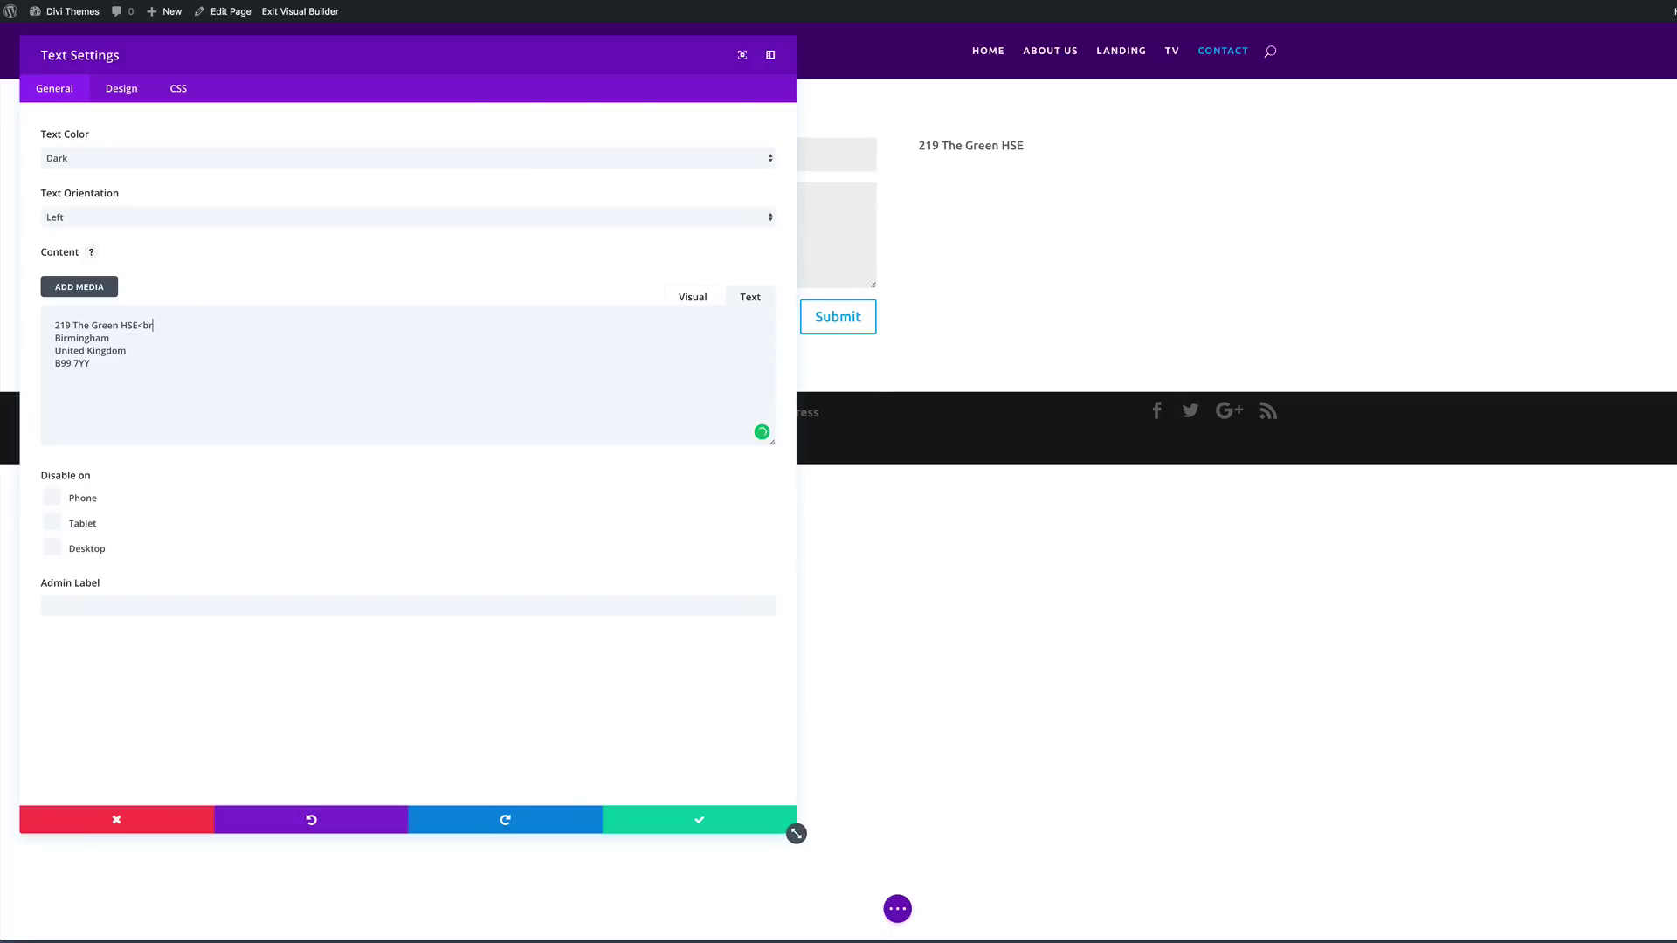
{"action": "type", "text": ">"}
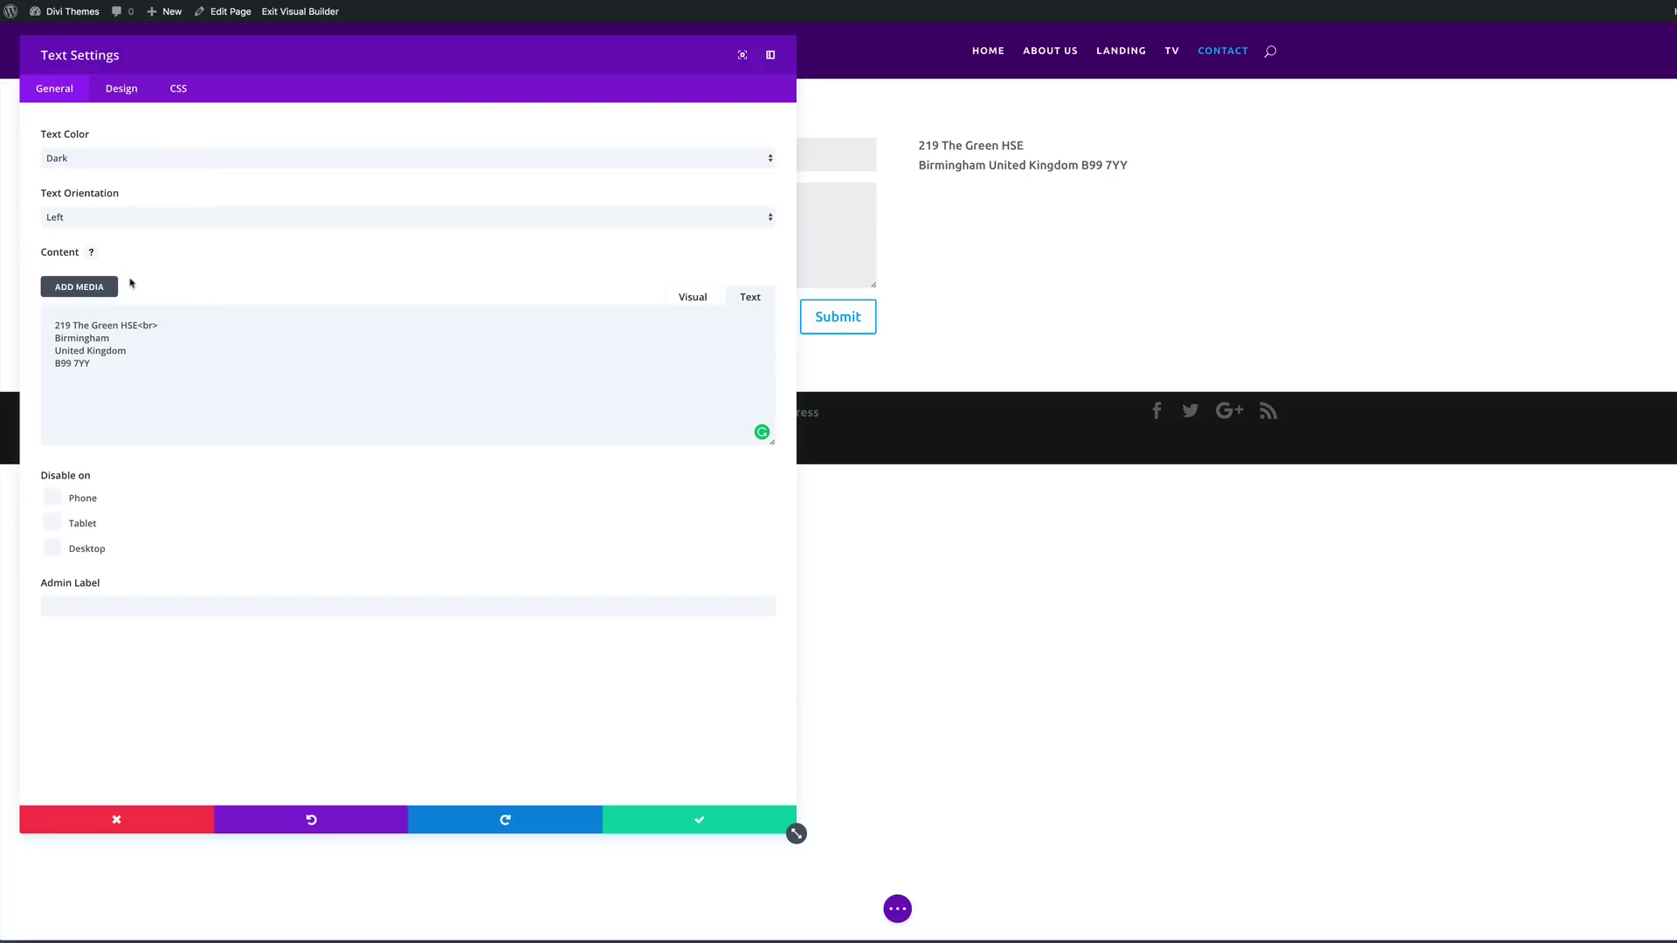
{"action": "left_click_drag", "start_coordinate": [138, 325], "coordinate": [183, 318]}
{"action": "key", "text": "ctrl+c"}
{"action": "left_click", "coordinate": [120, 338]}
{"action": "key", "text": "ctrl+v"}
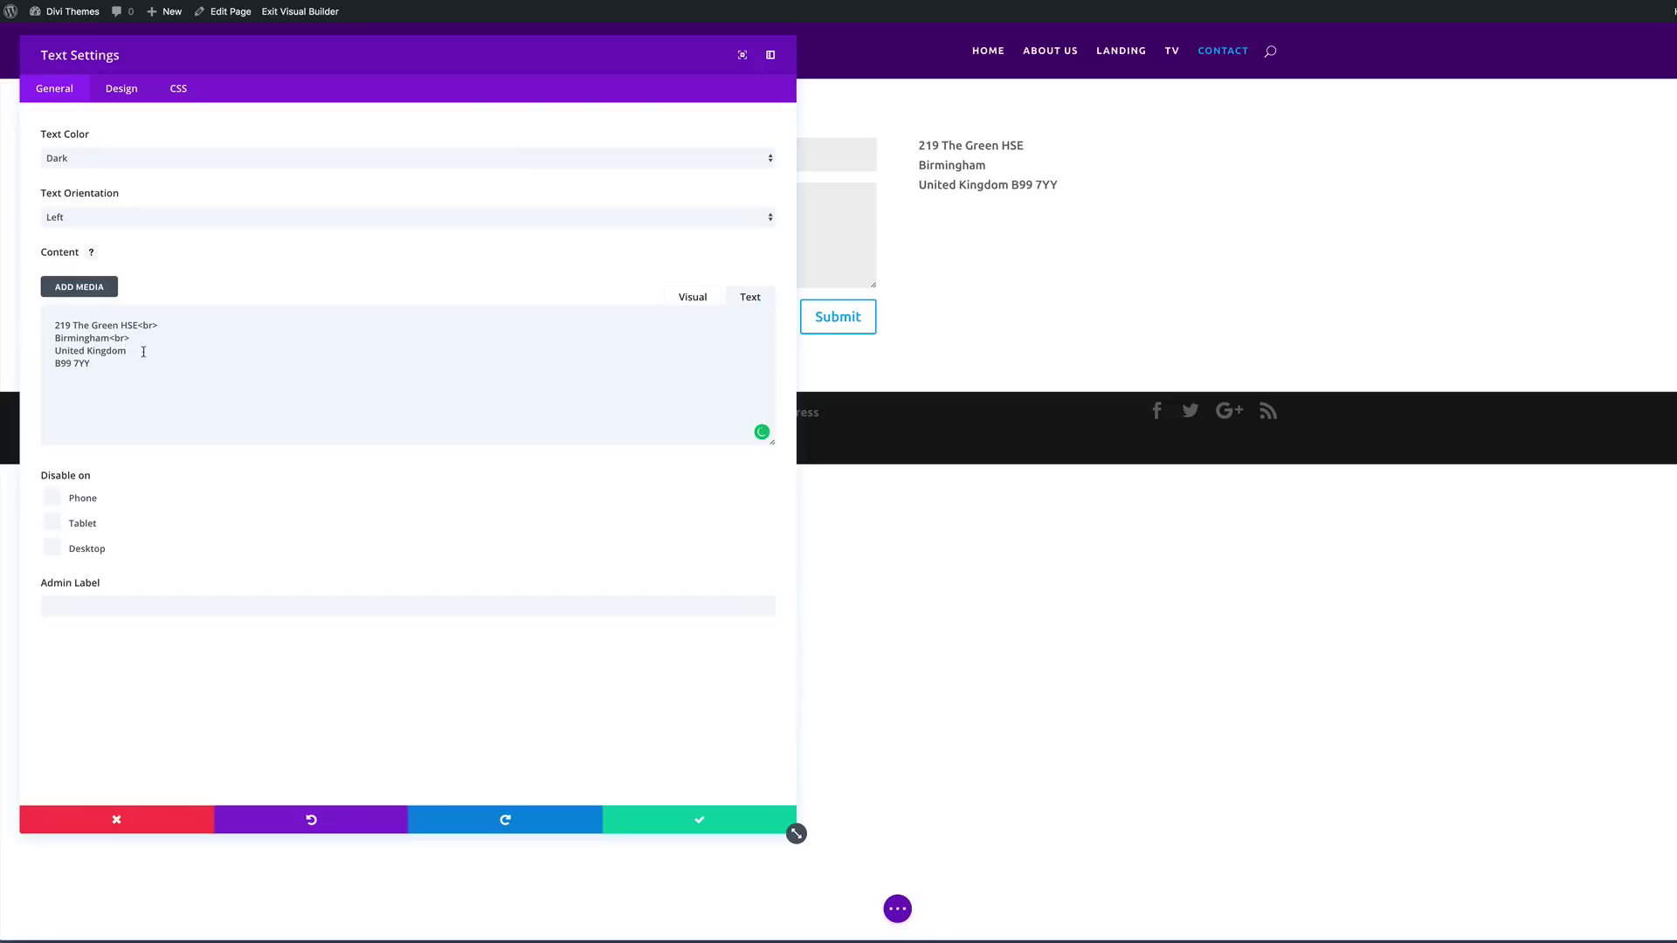
{"action": "key", "text": "ctrl+v"}
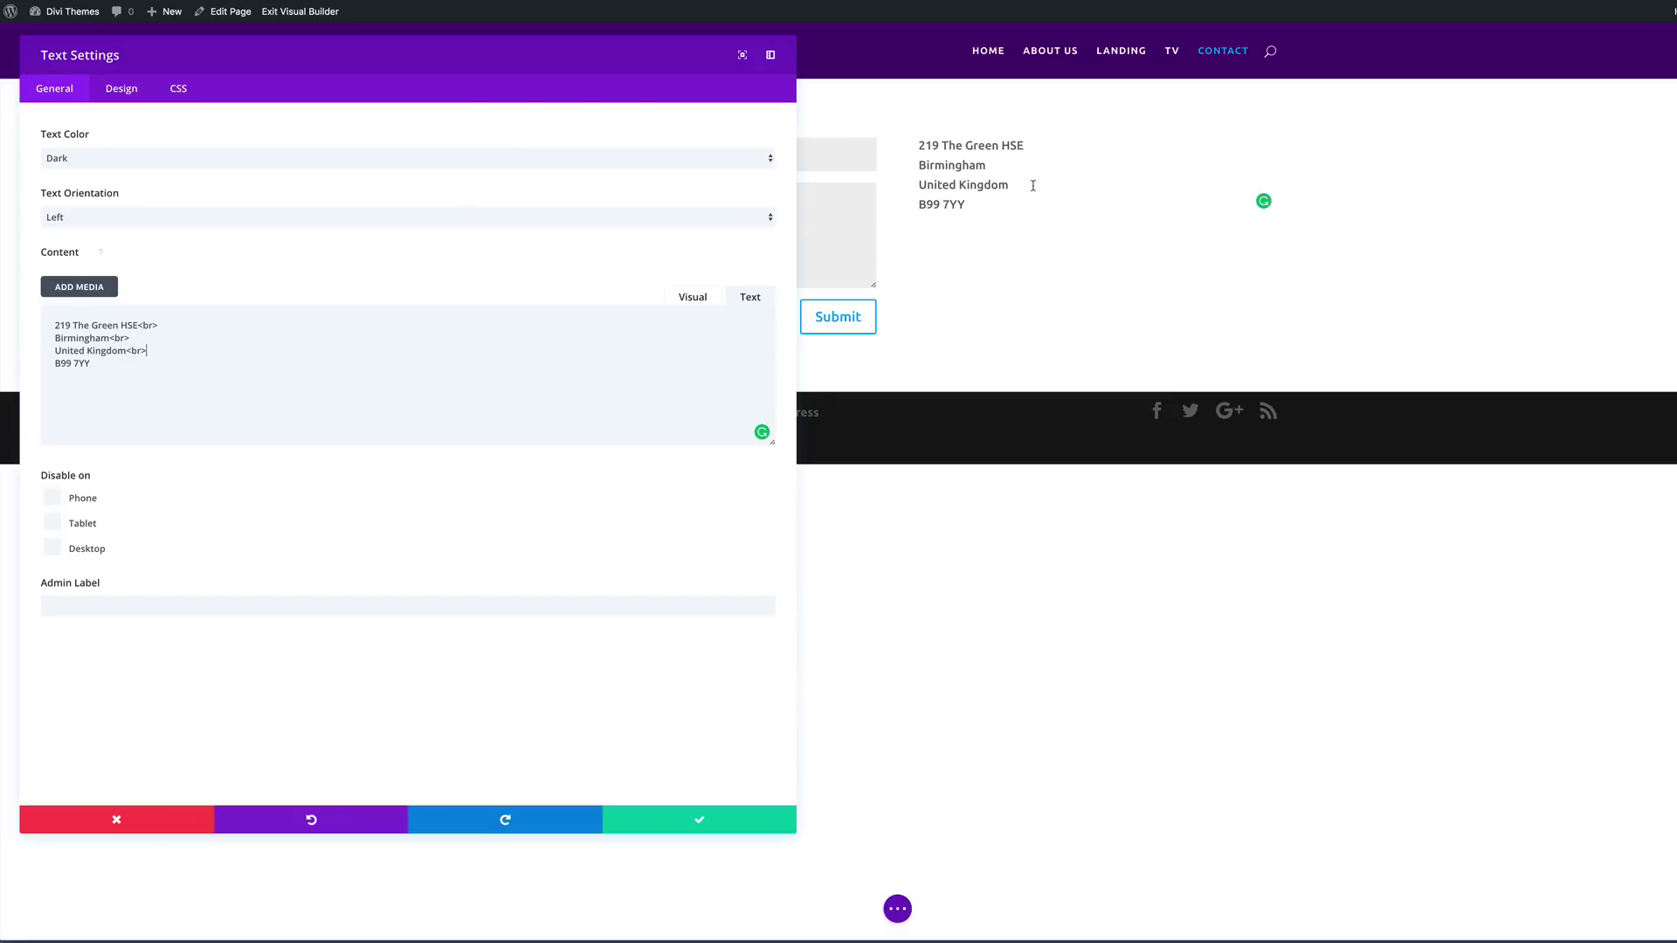
{"action": "left_click", "coordinate": [700, 823]}
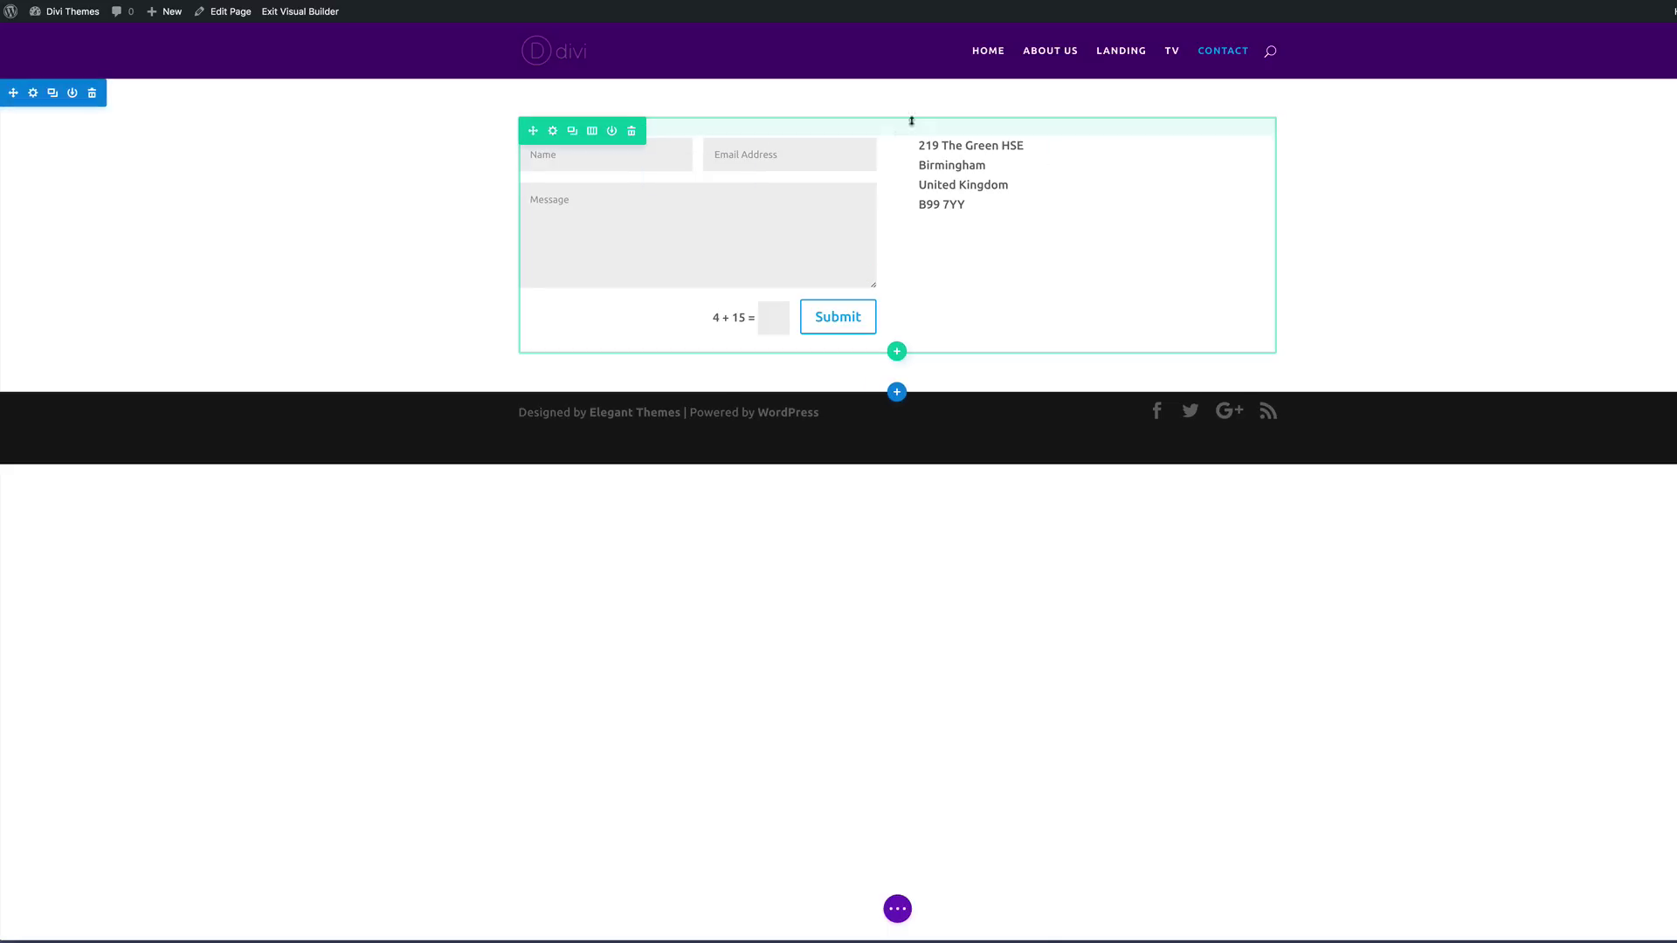
Step: Add a Text module with an H1 'Contact Us' heading under the contact form
{"action": "left_click", "coordinate": [696, 312]}
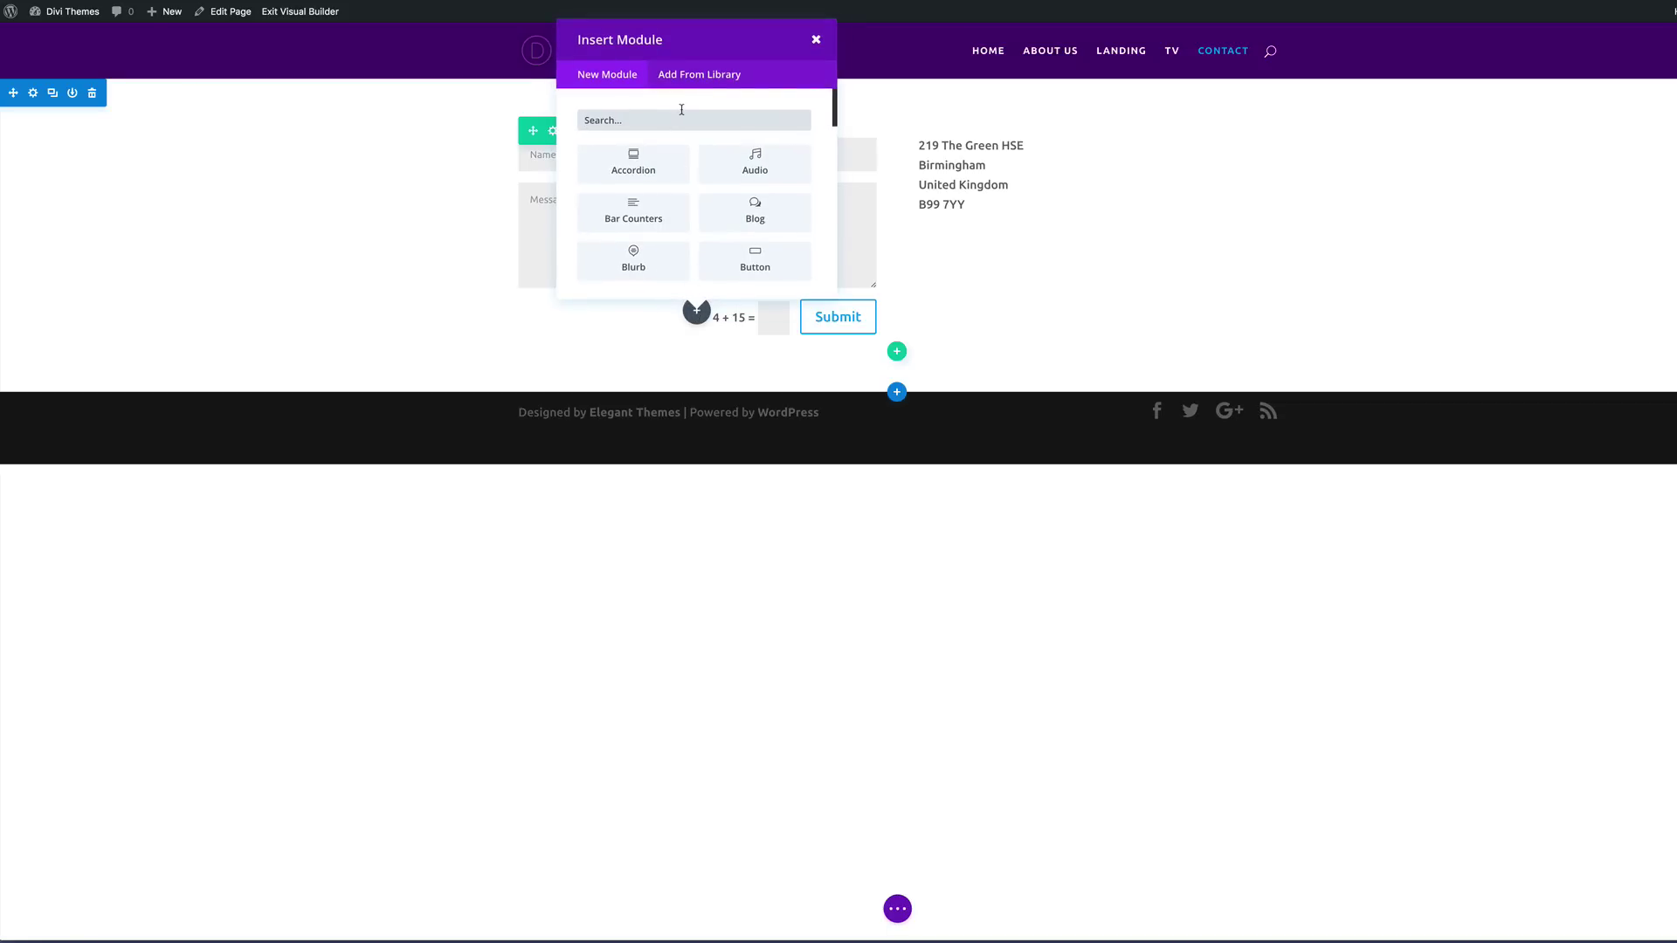
{"action": "type", "text": "text"}
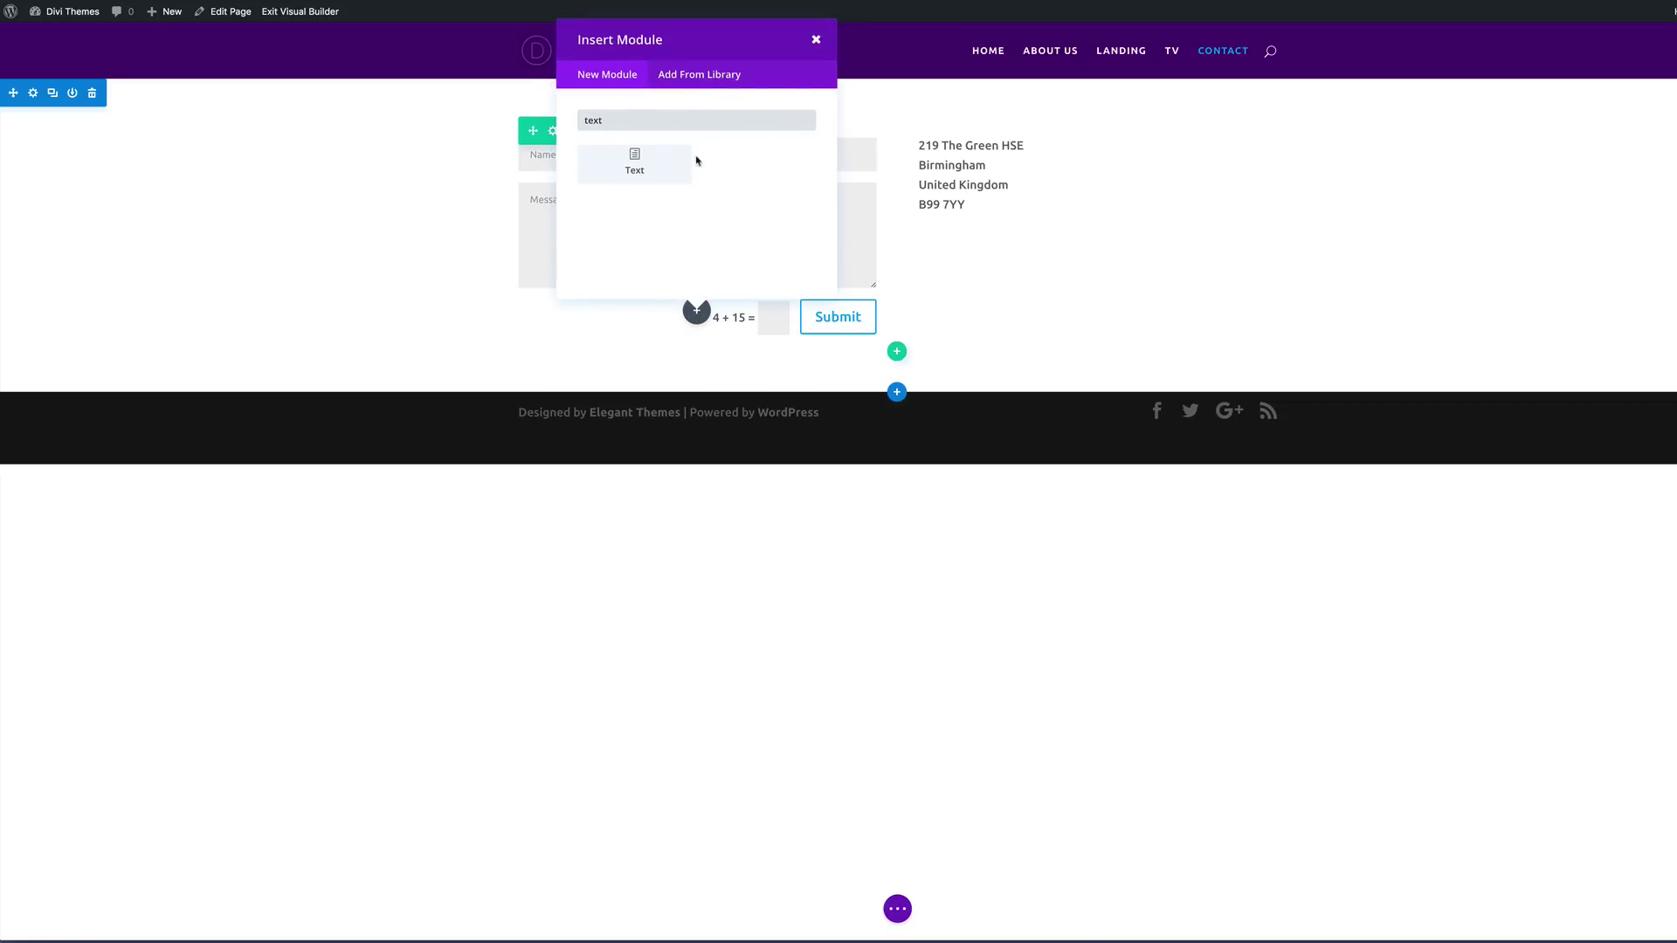
{"action": "left_click", "coordinate": [685, 163]}
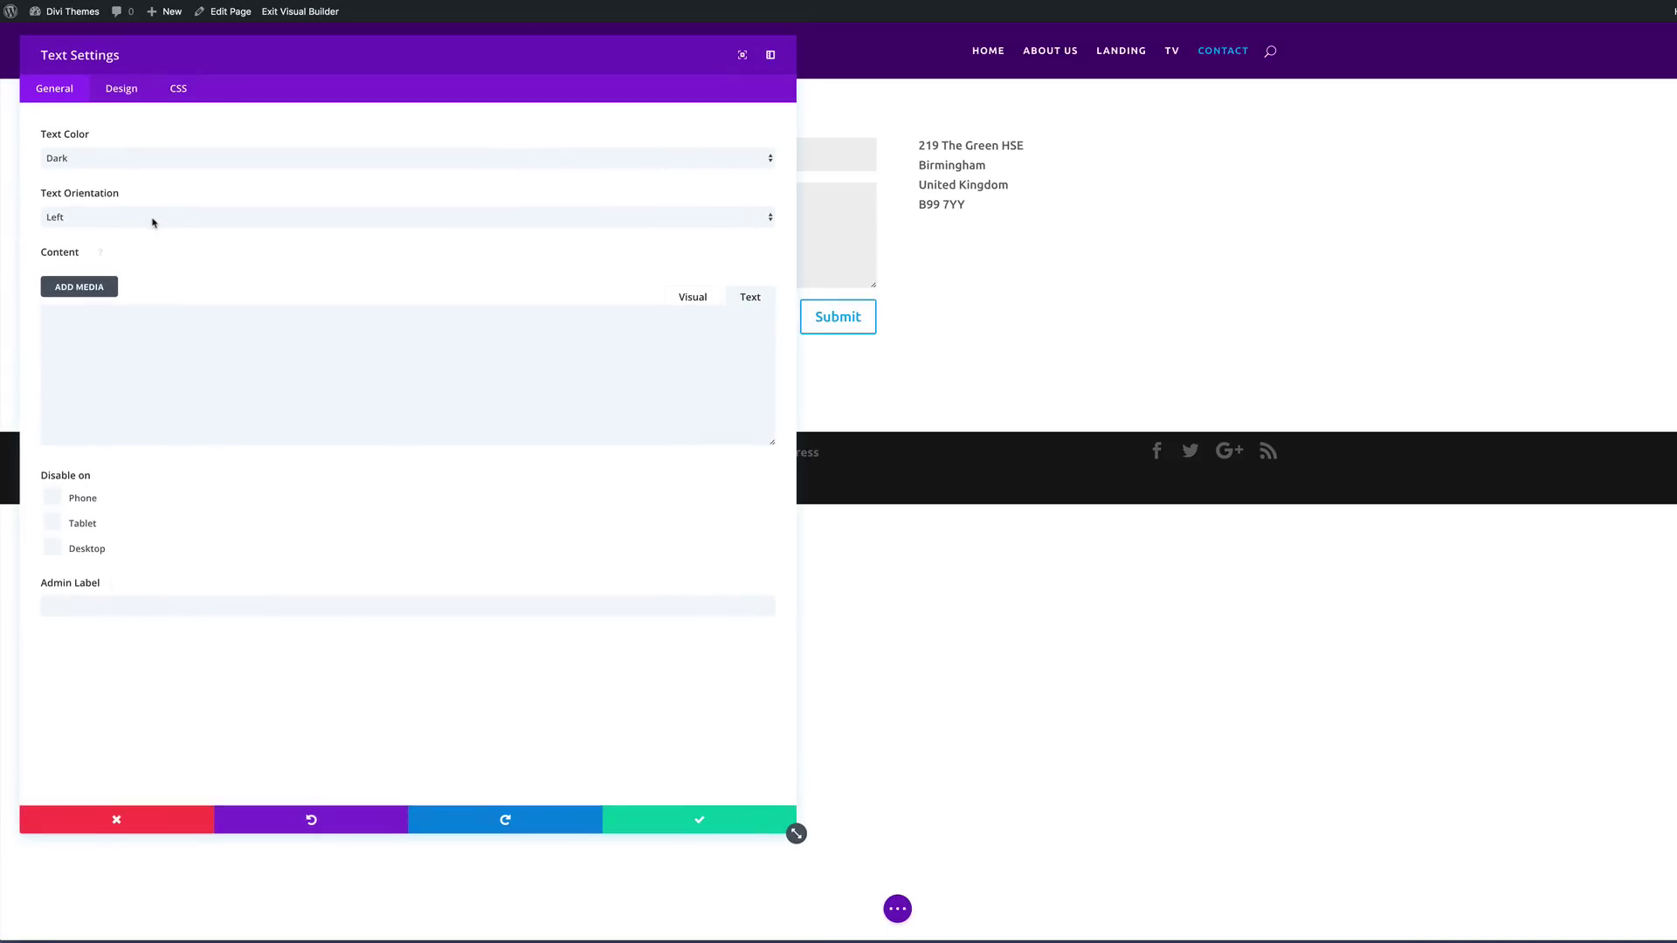
{"action": "left_click", "coordinate": [137, 318]}
{"action": "type", "text": "<h1>"}
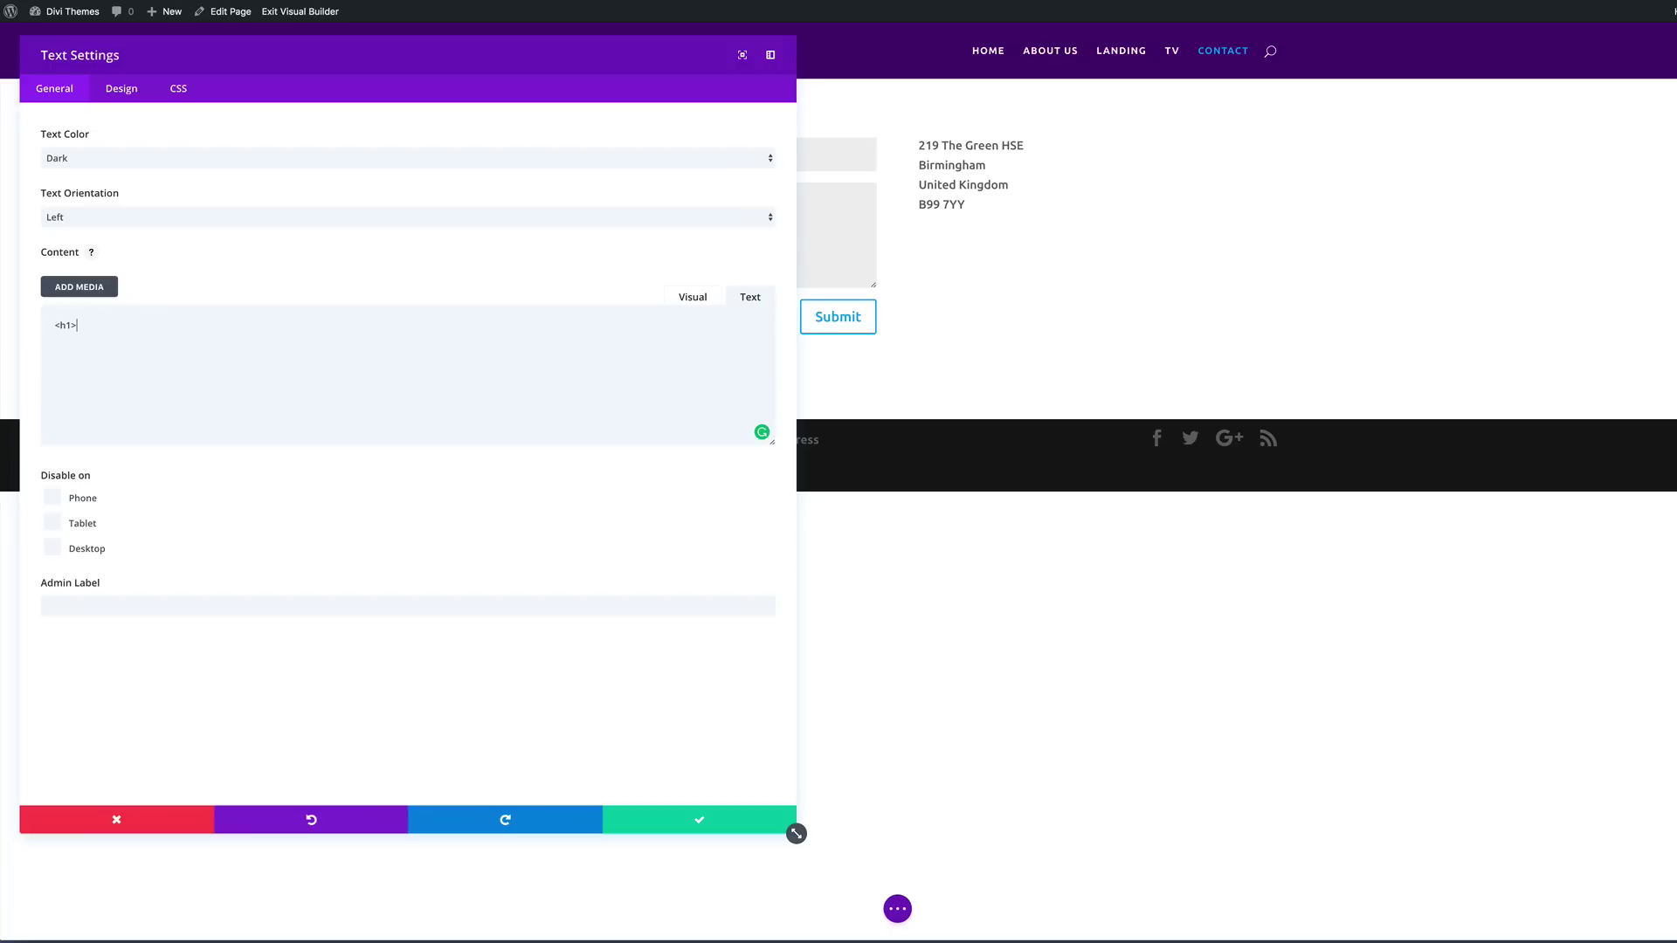
{"action": "type", "text": "Contact Us</h1>"}
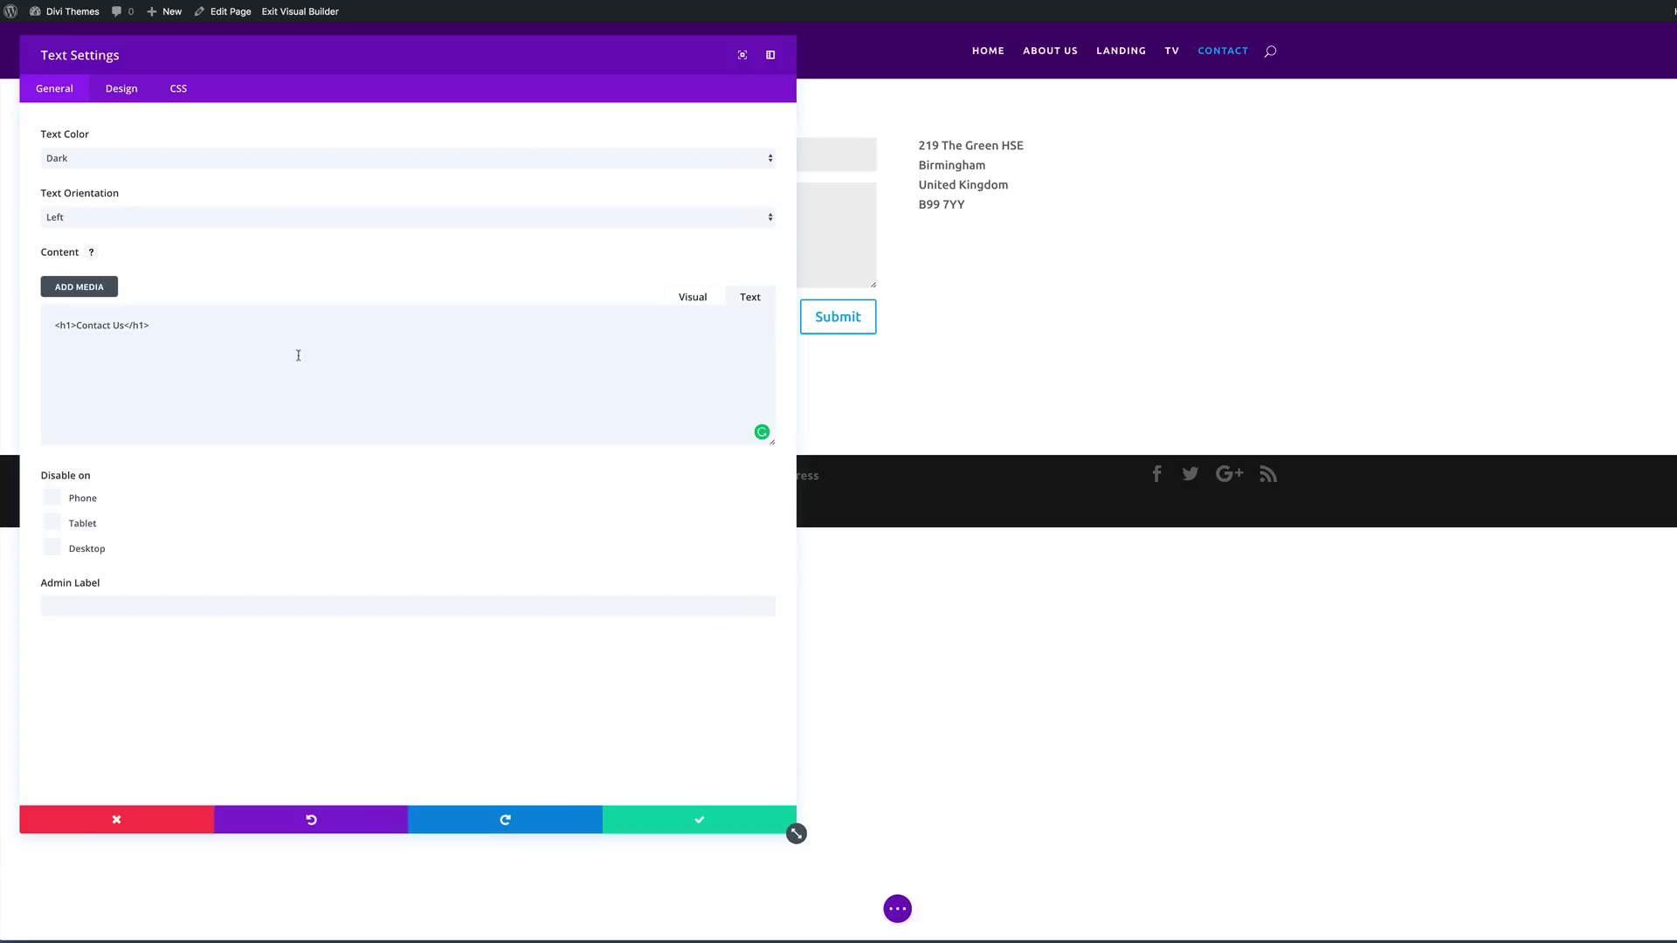
{"action": "left_click", "coordinate": [701, 821]}
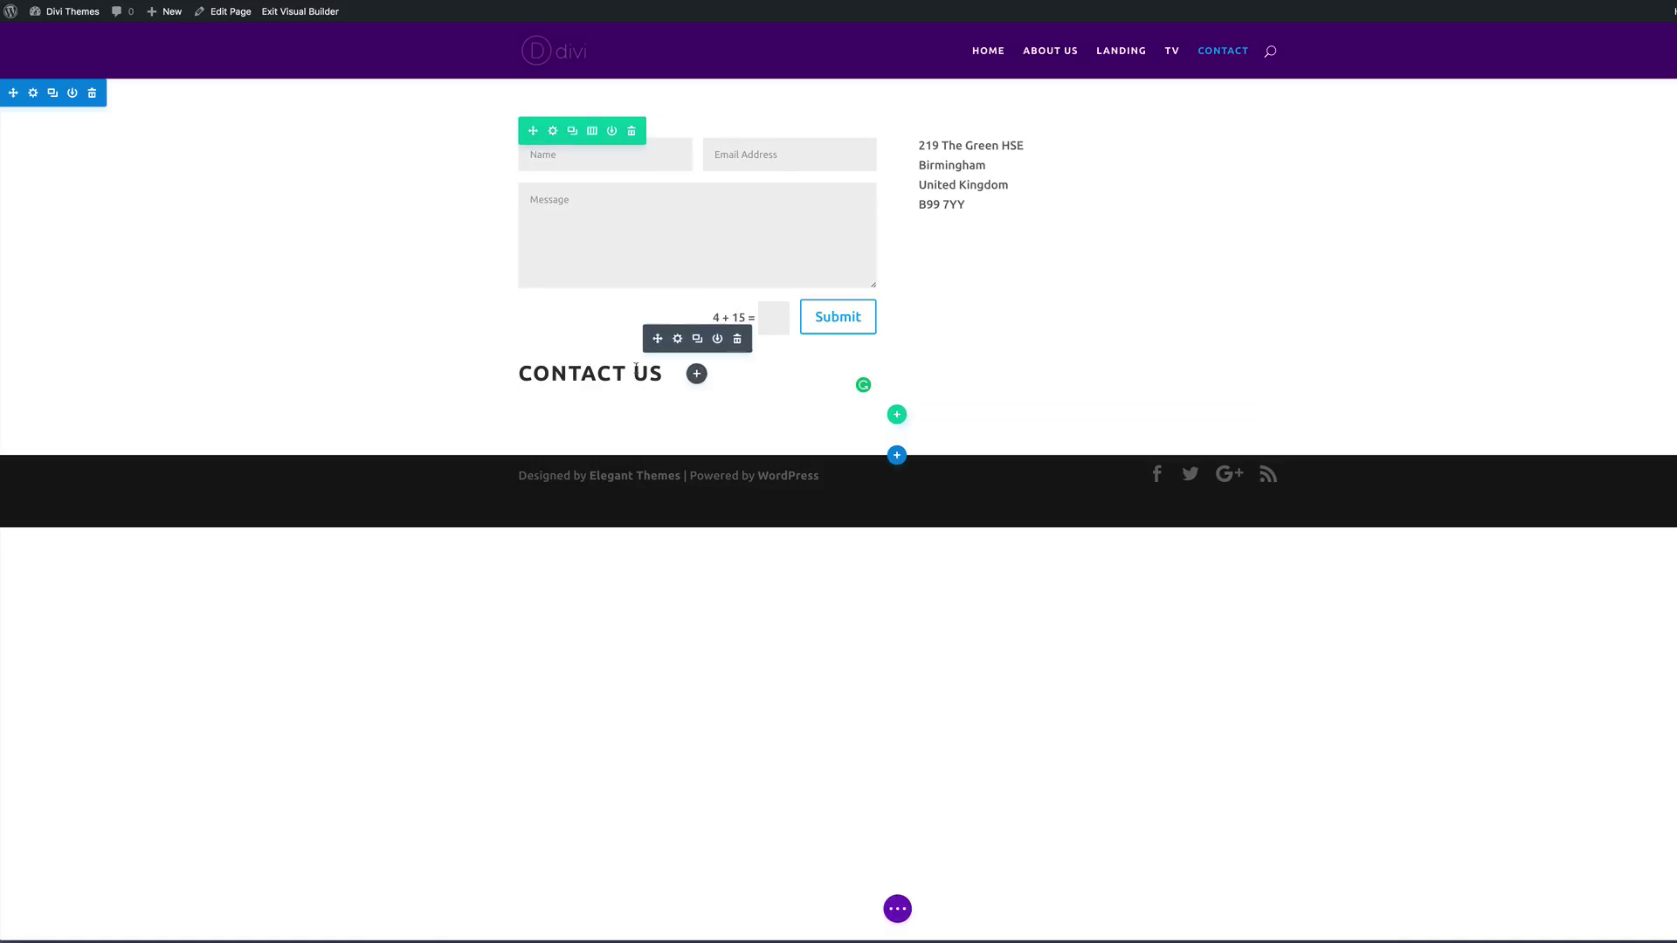
Step: Duplicate the heading, place copies above the form and address, and retype the right one 'ADDRESS'
{"action": "left_click", "coordinate": [697, 339]}
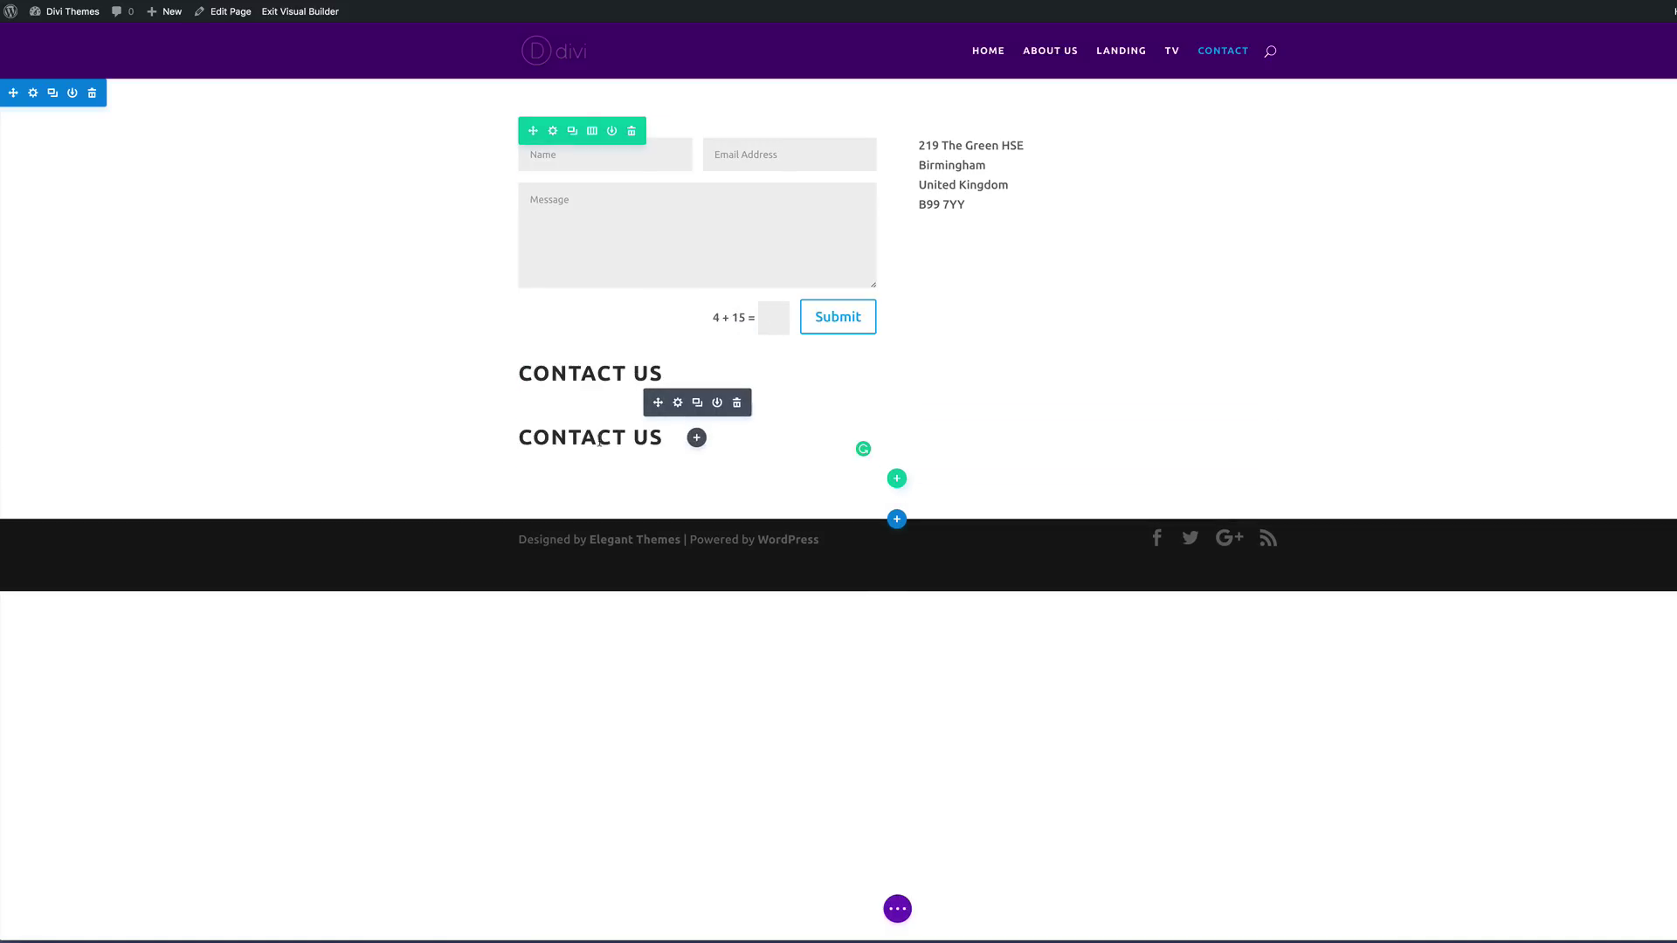
{"action": "left_click_drag", "start_coordinate": [658, 403], "coordinate": [954, 129]}
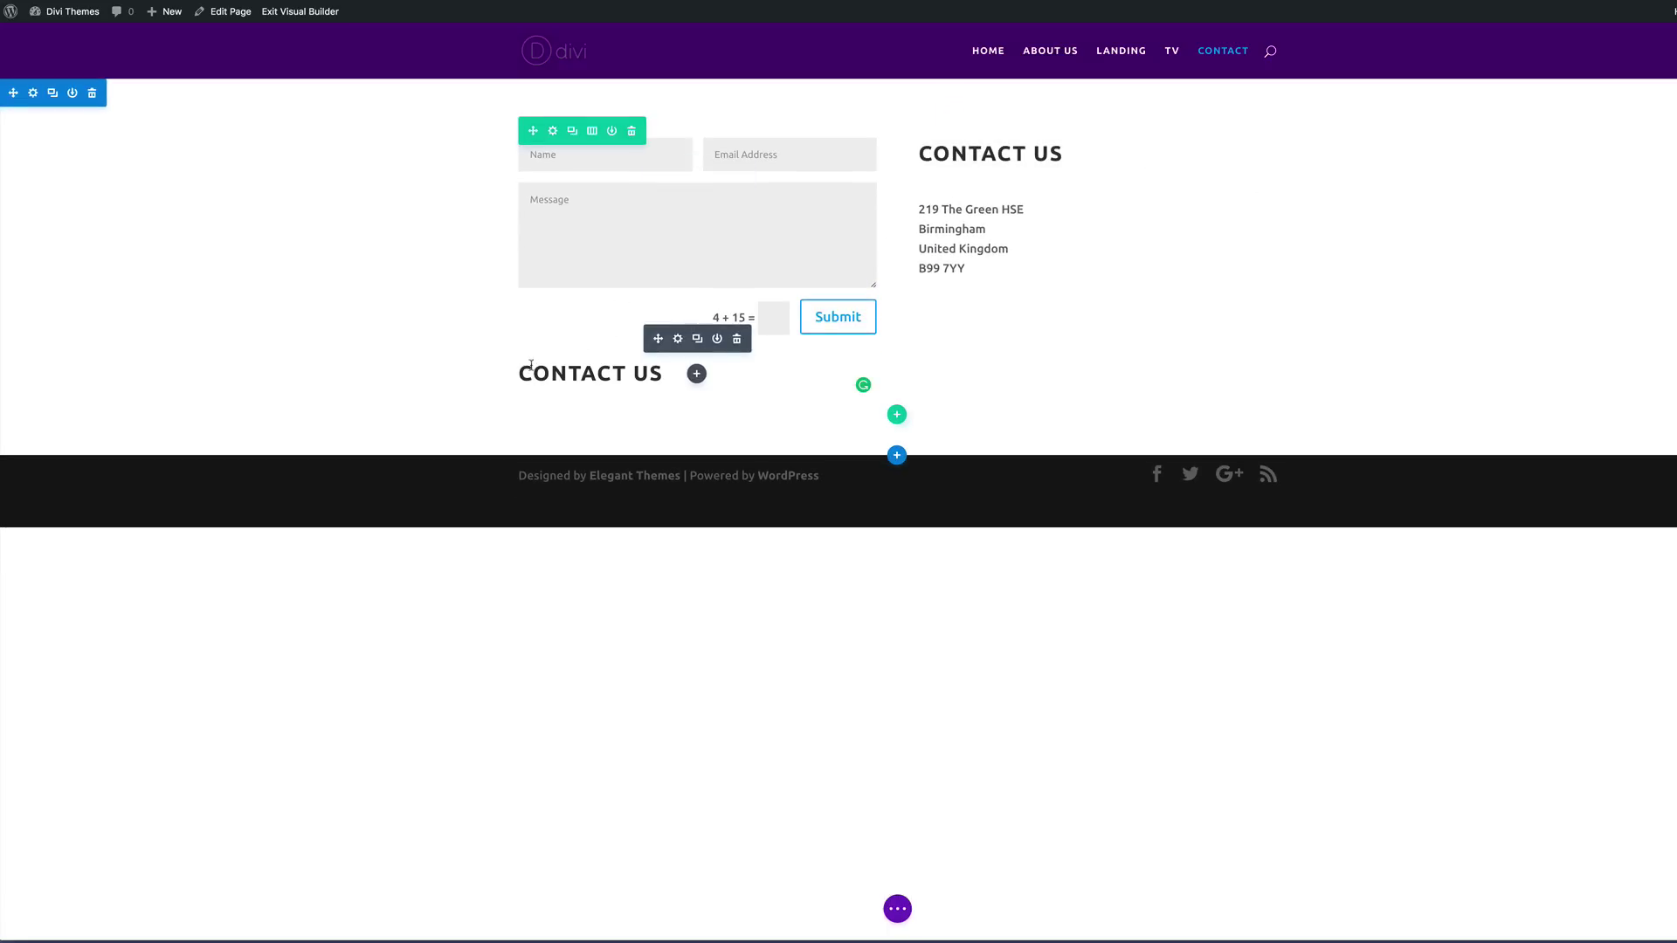
{"action": "left_click_drag", "start_coordinate": [657, 340], "coordinate": [629, 145]}
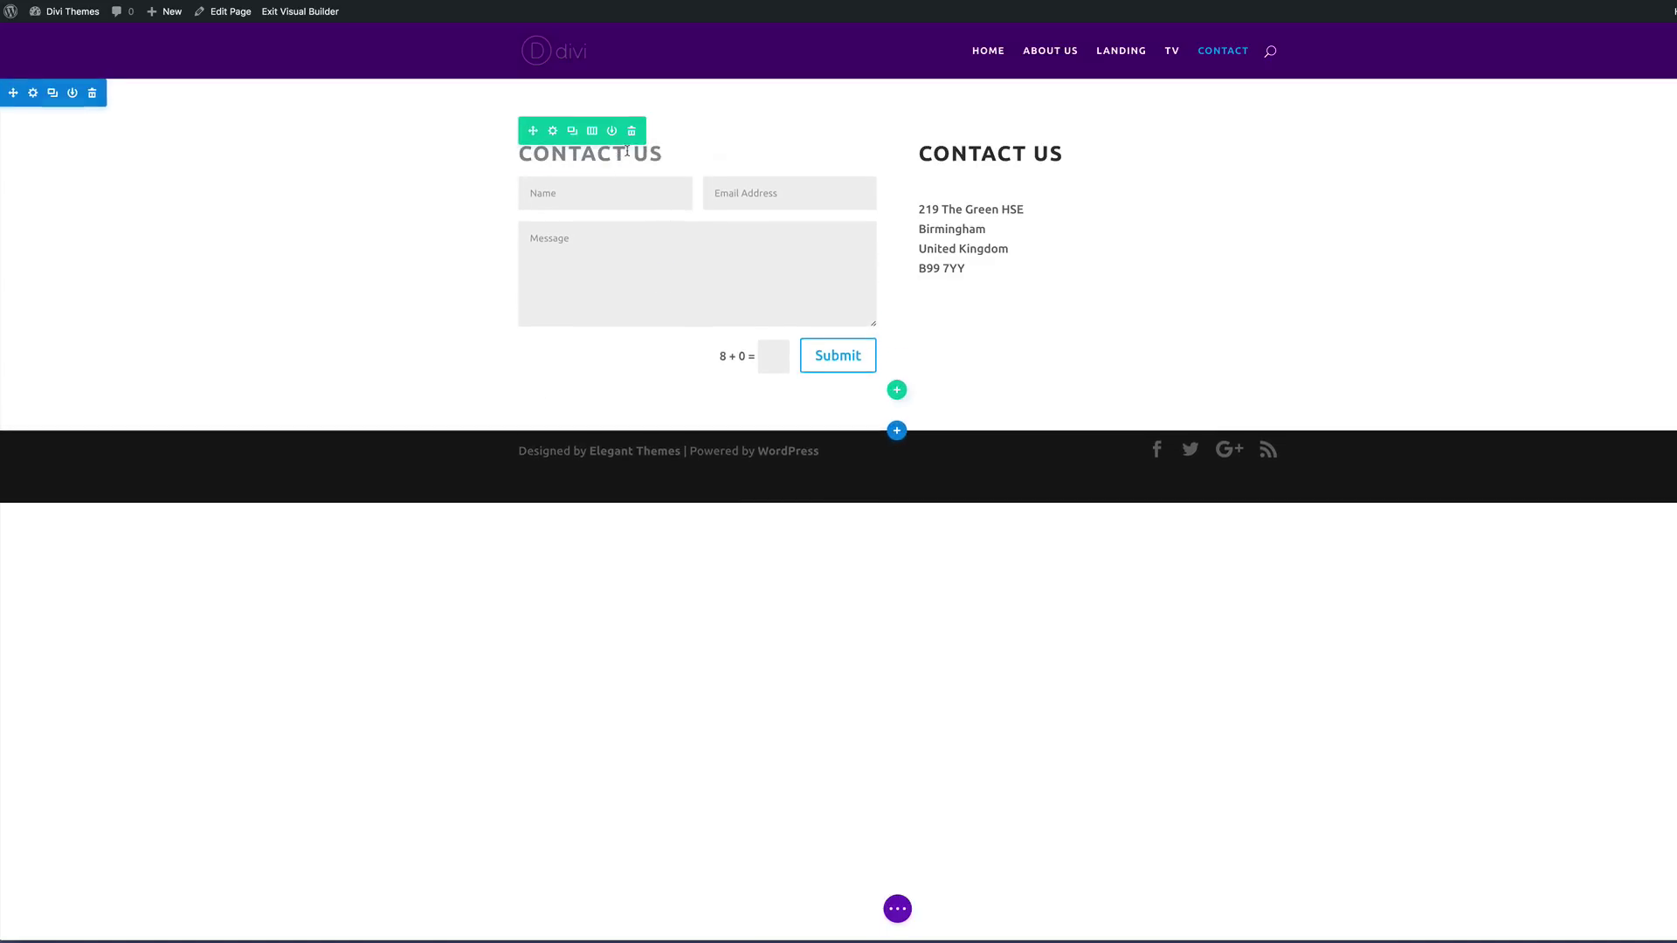
{"action": "triple_click", "coordinate": [930, 175]}
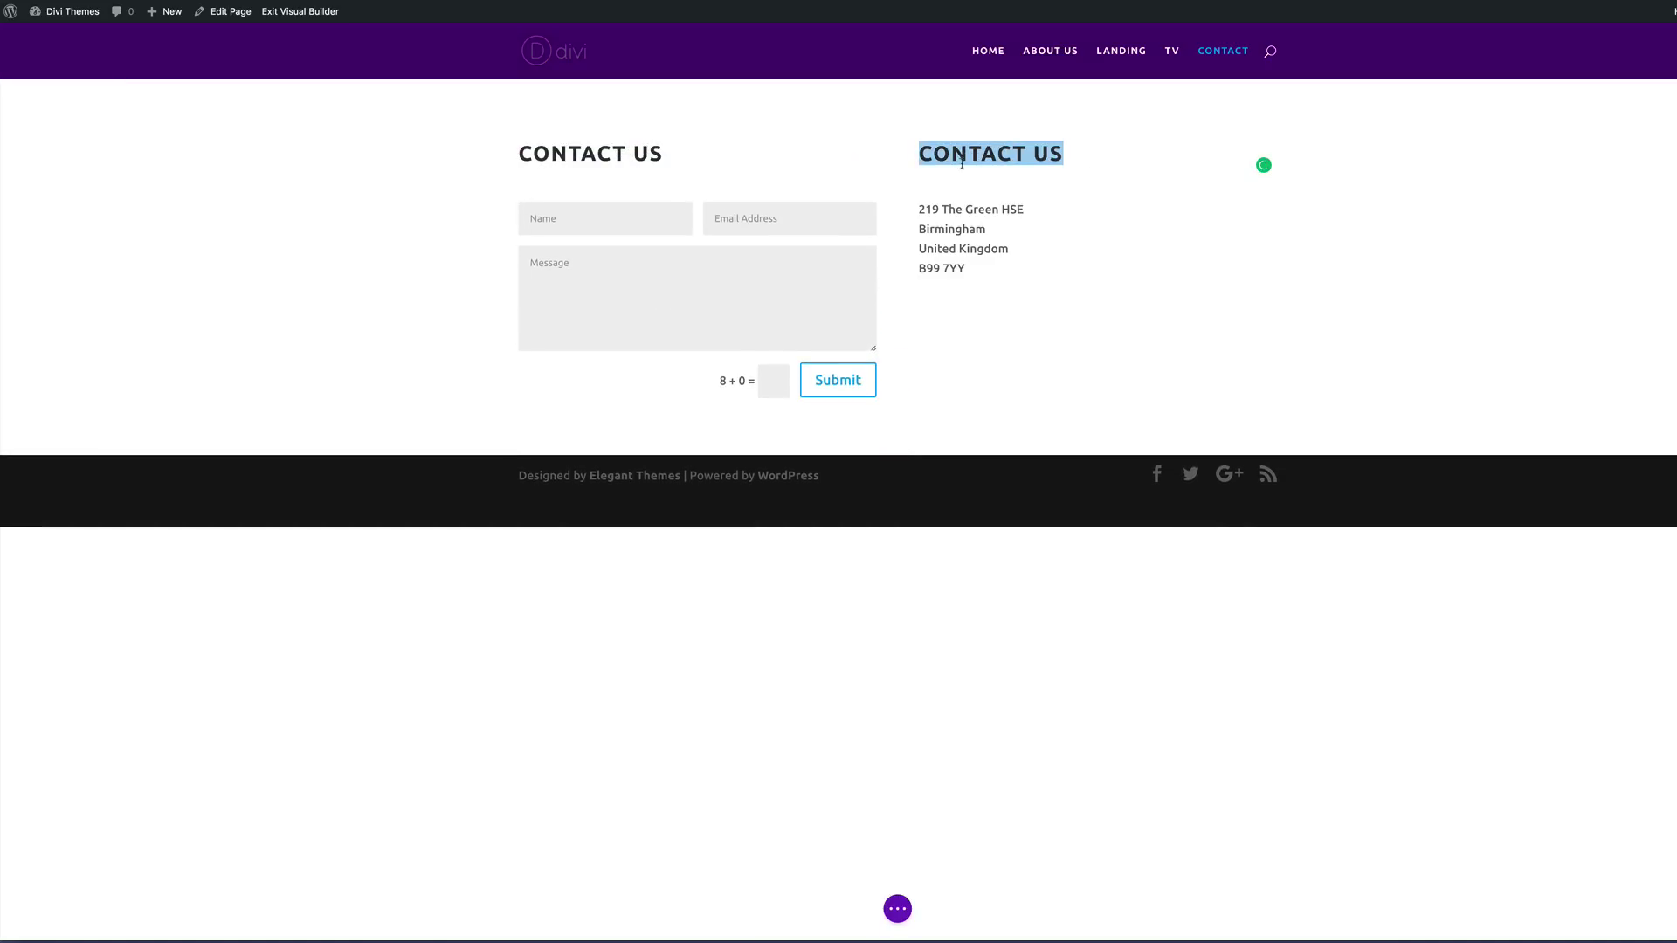
{"action": "type", "text": "A"}
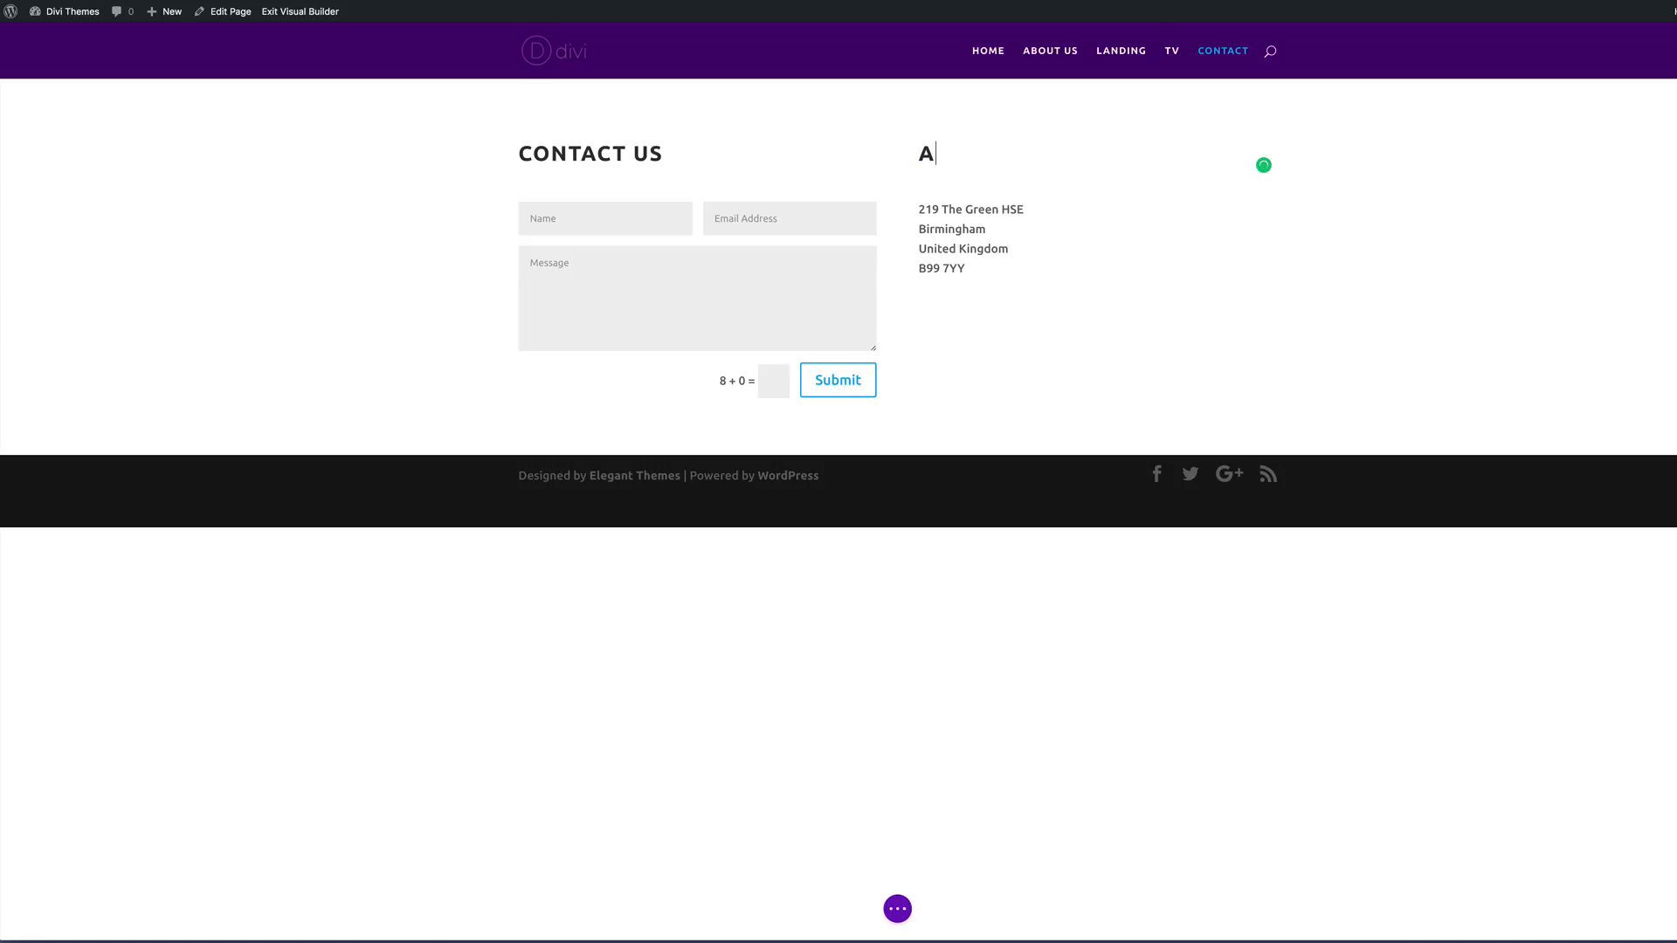
{"action": "type", "text": "DDRESS"}
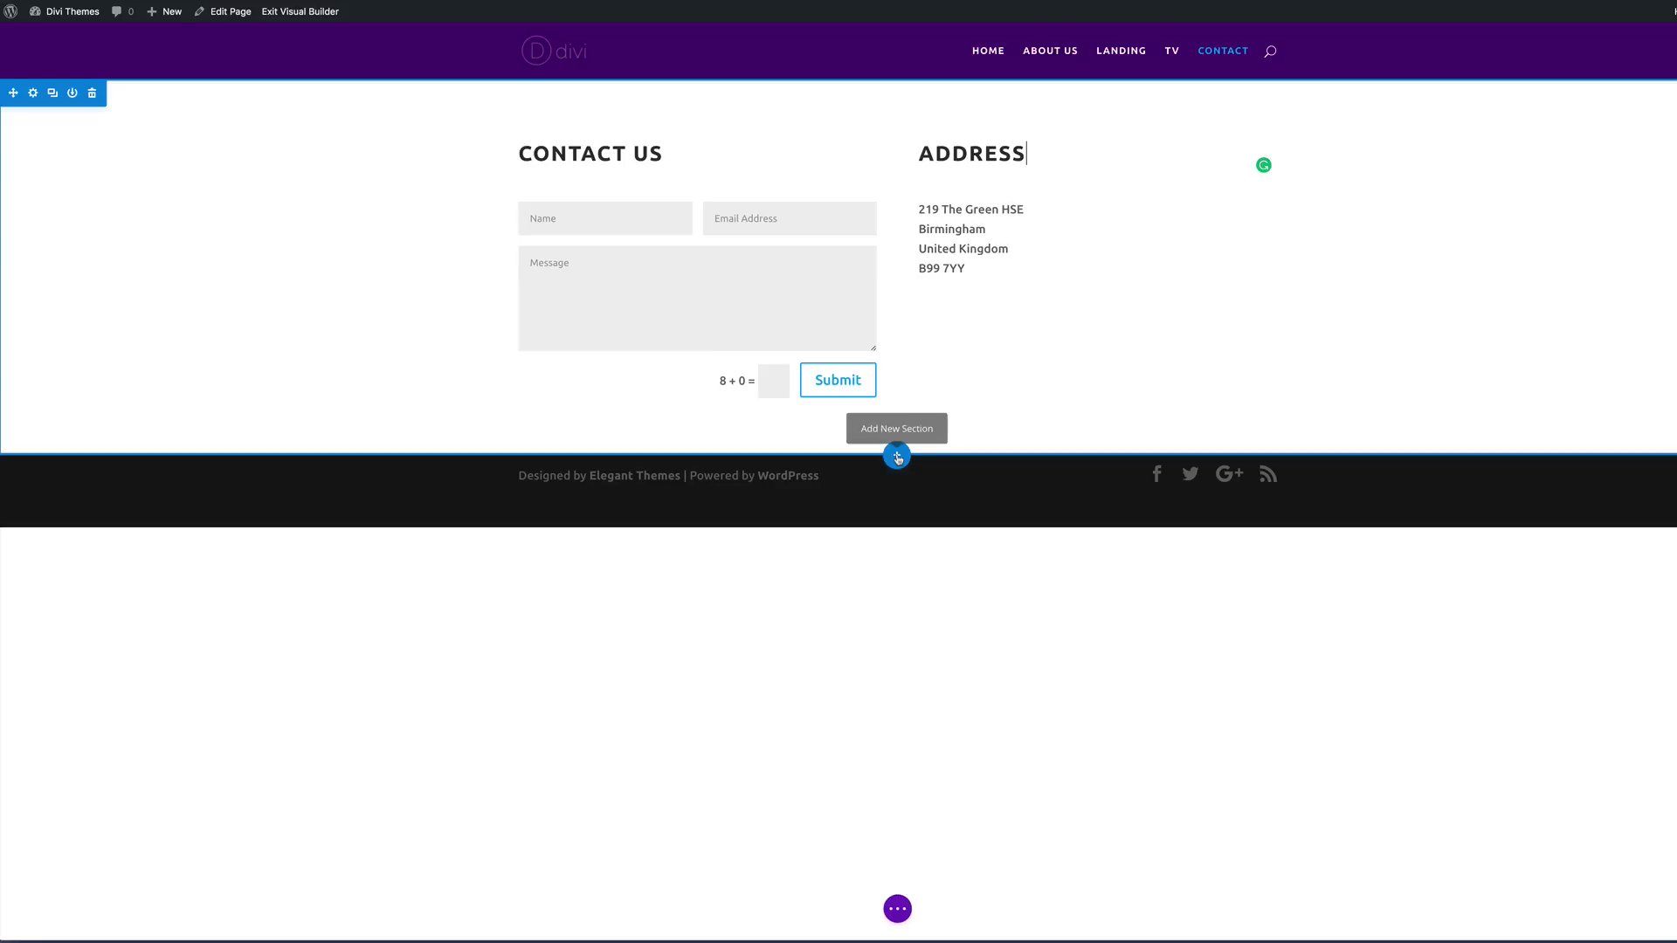
Step: Add a regular section below the contact area with one full-width row holding an Image module
{"action": "left_click", "coordinate": [898, 456]}
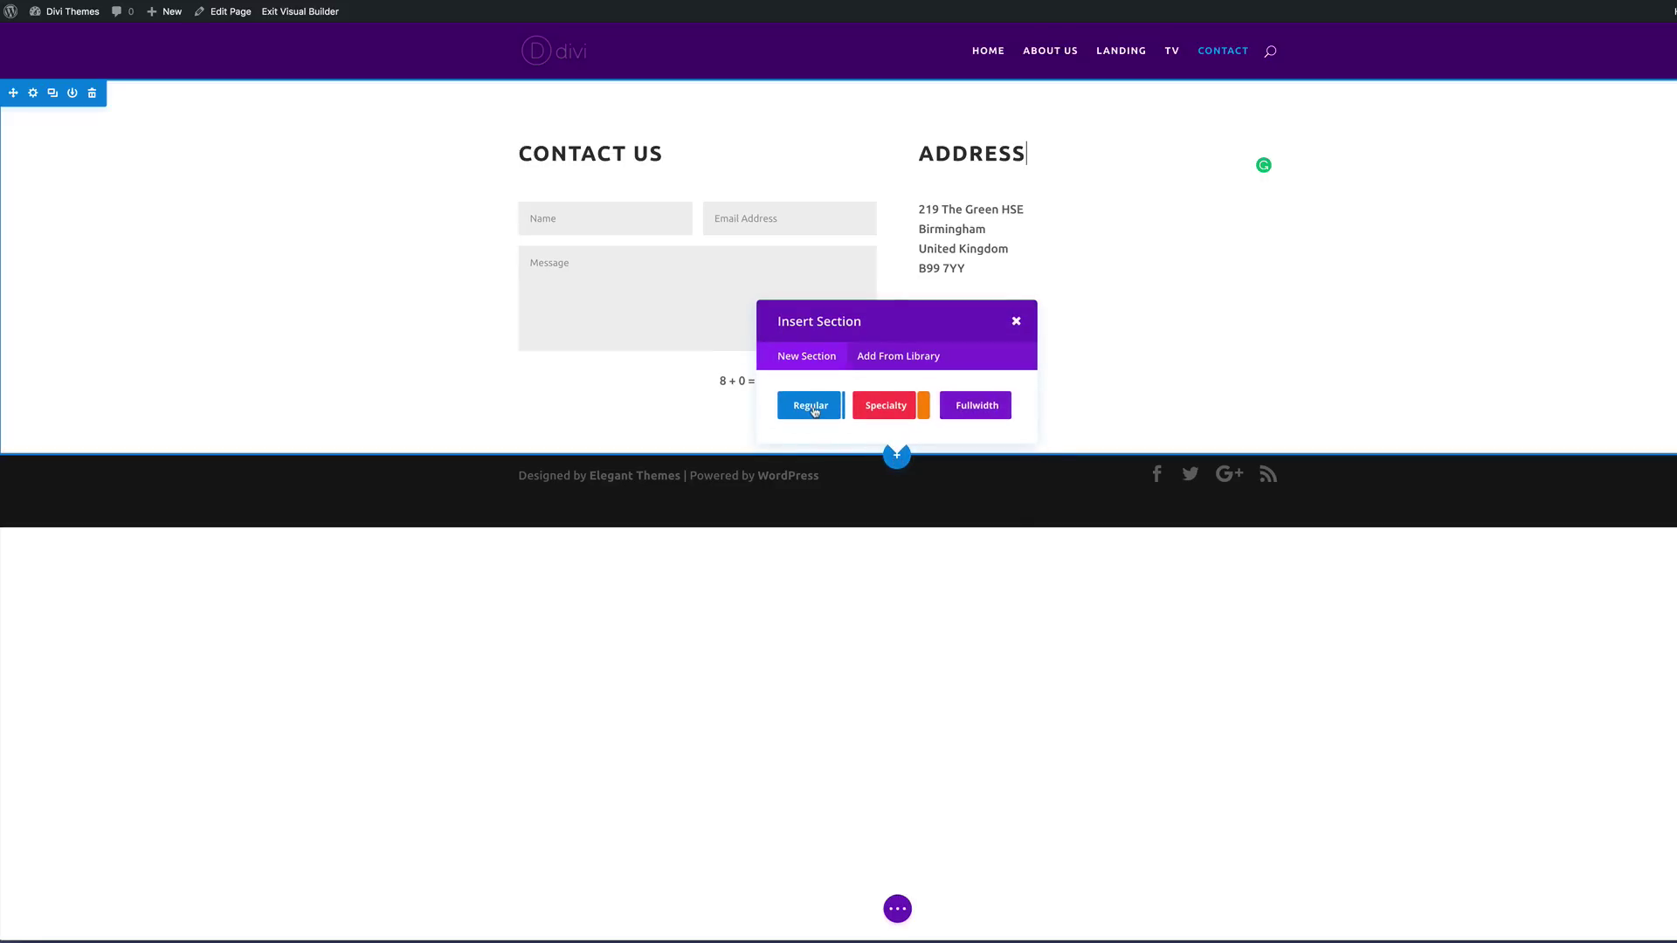
{"action": "left_click", "coordinate": [813, 408]}
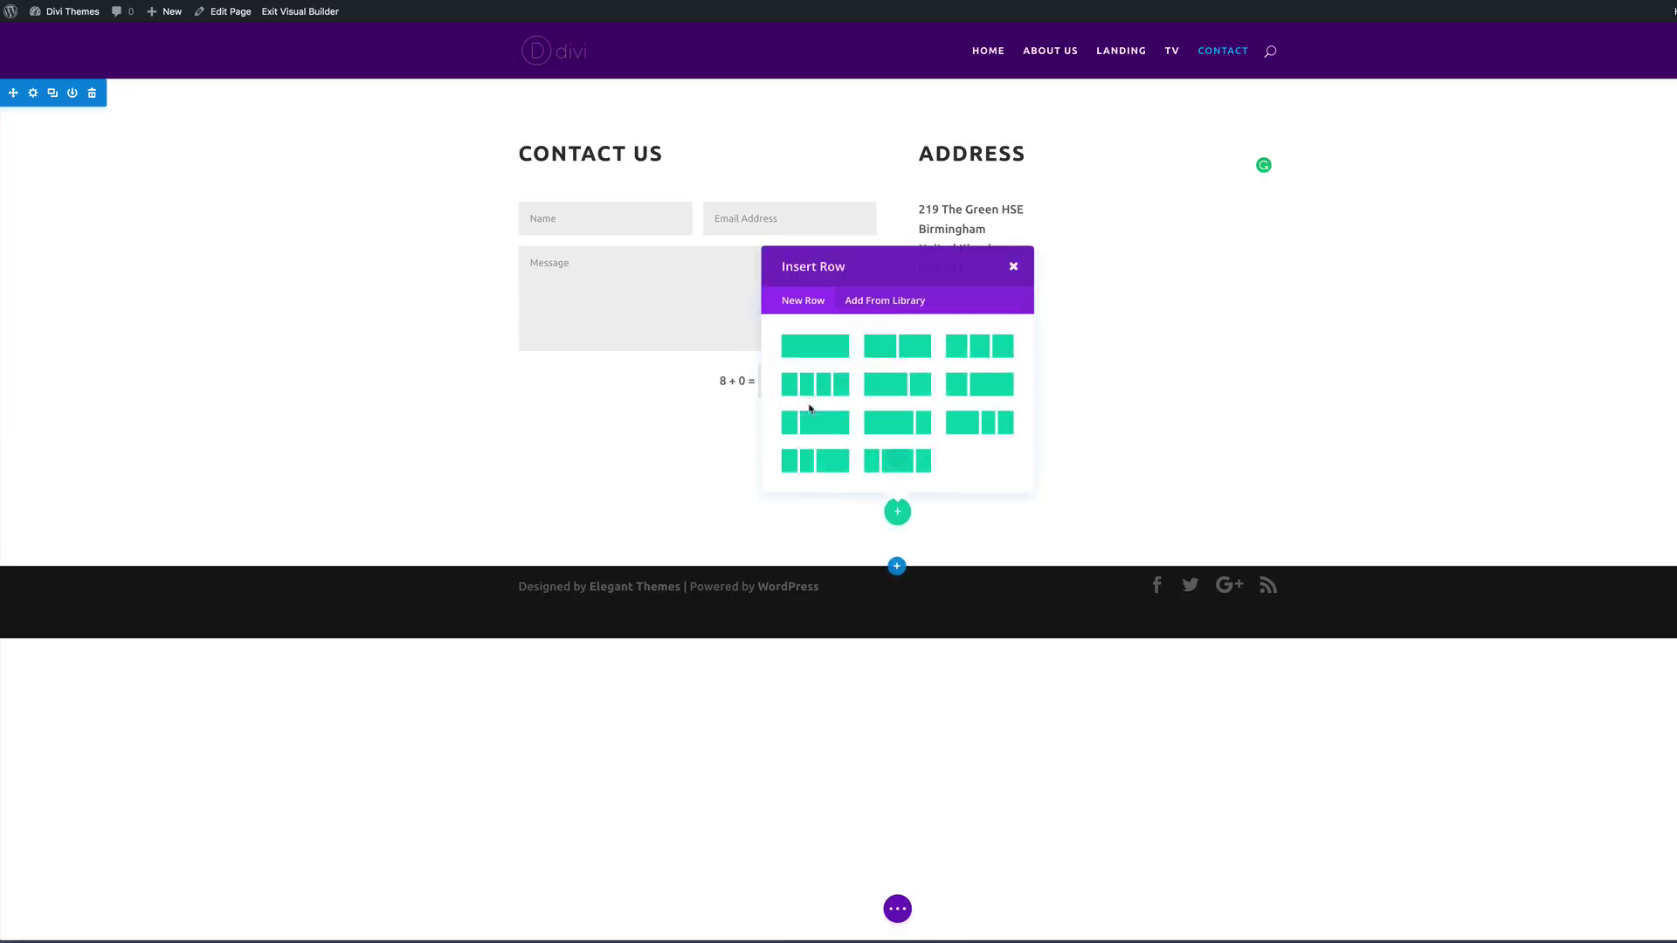
{"action": "left_click", "coordinate": [814, 349]}
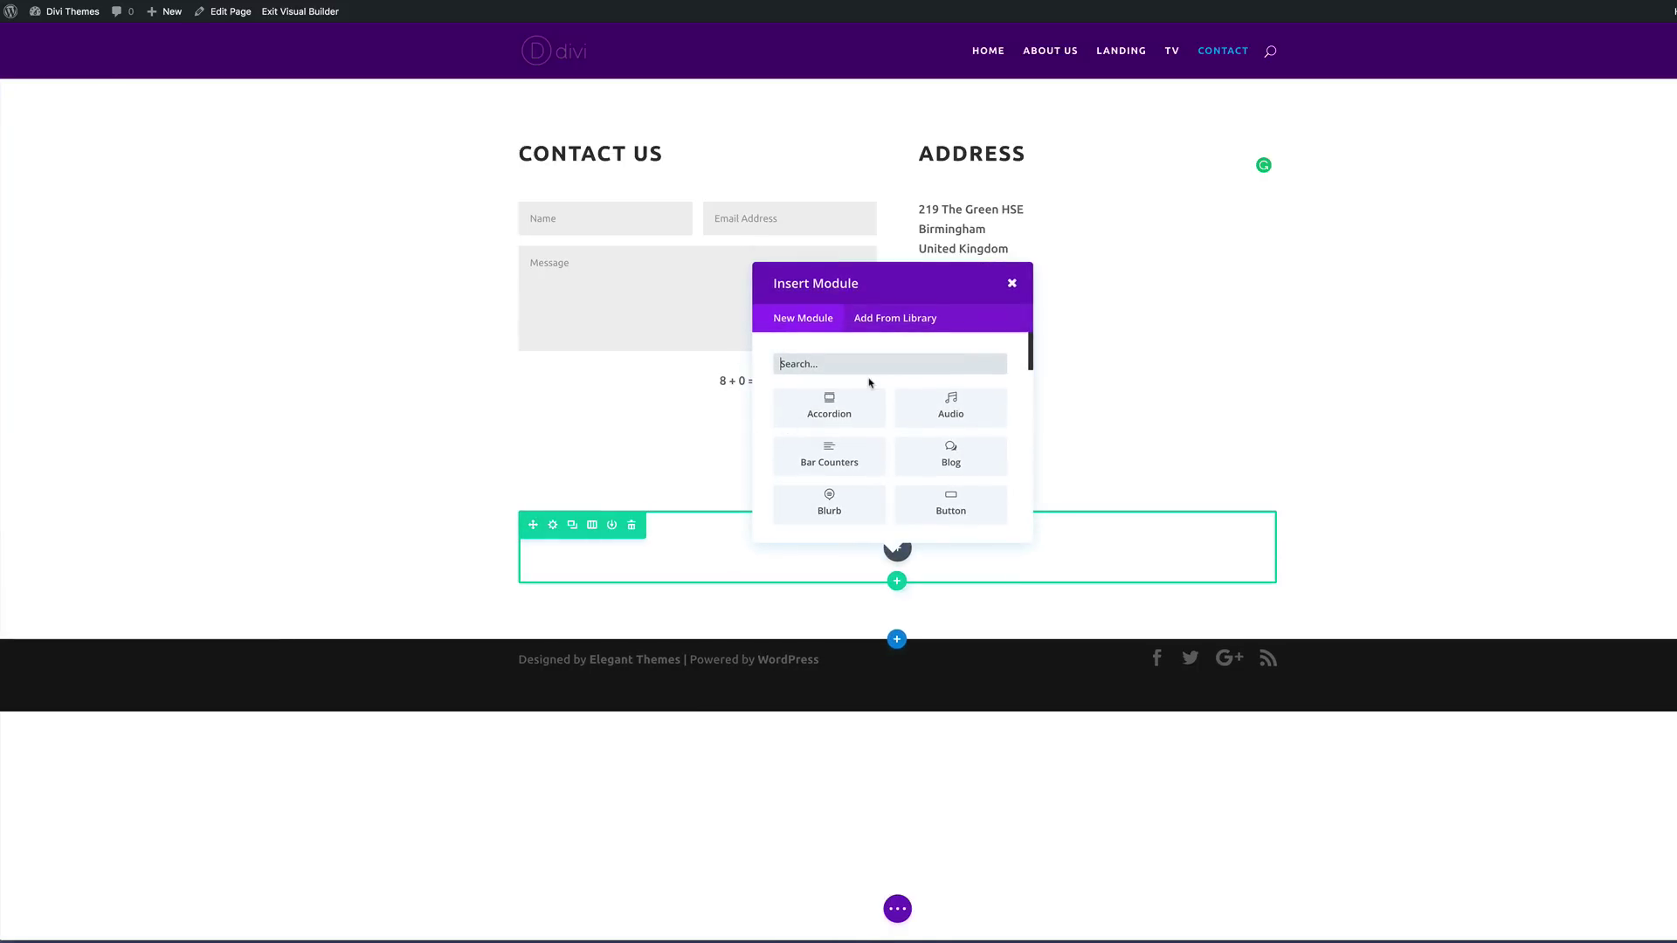
{"action": "type", "text": "ima"}
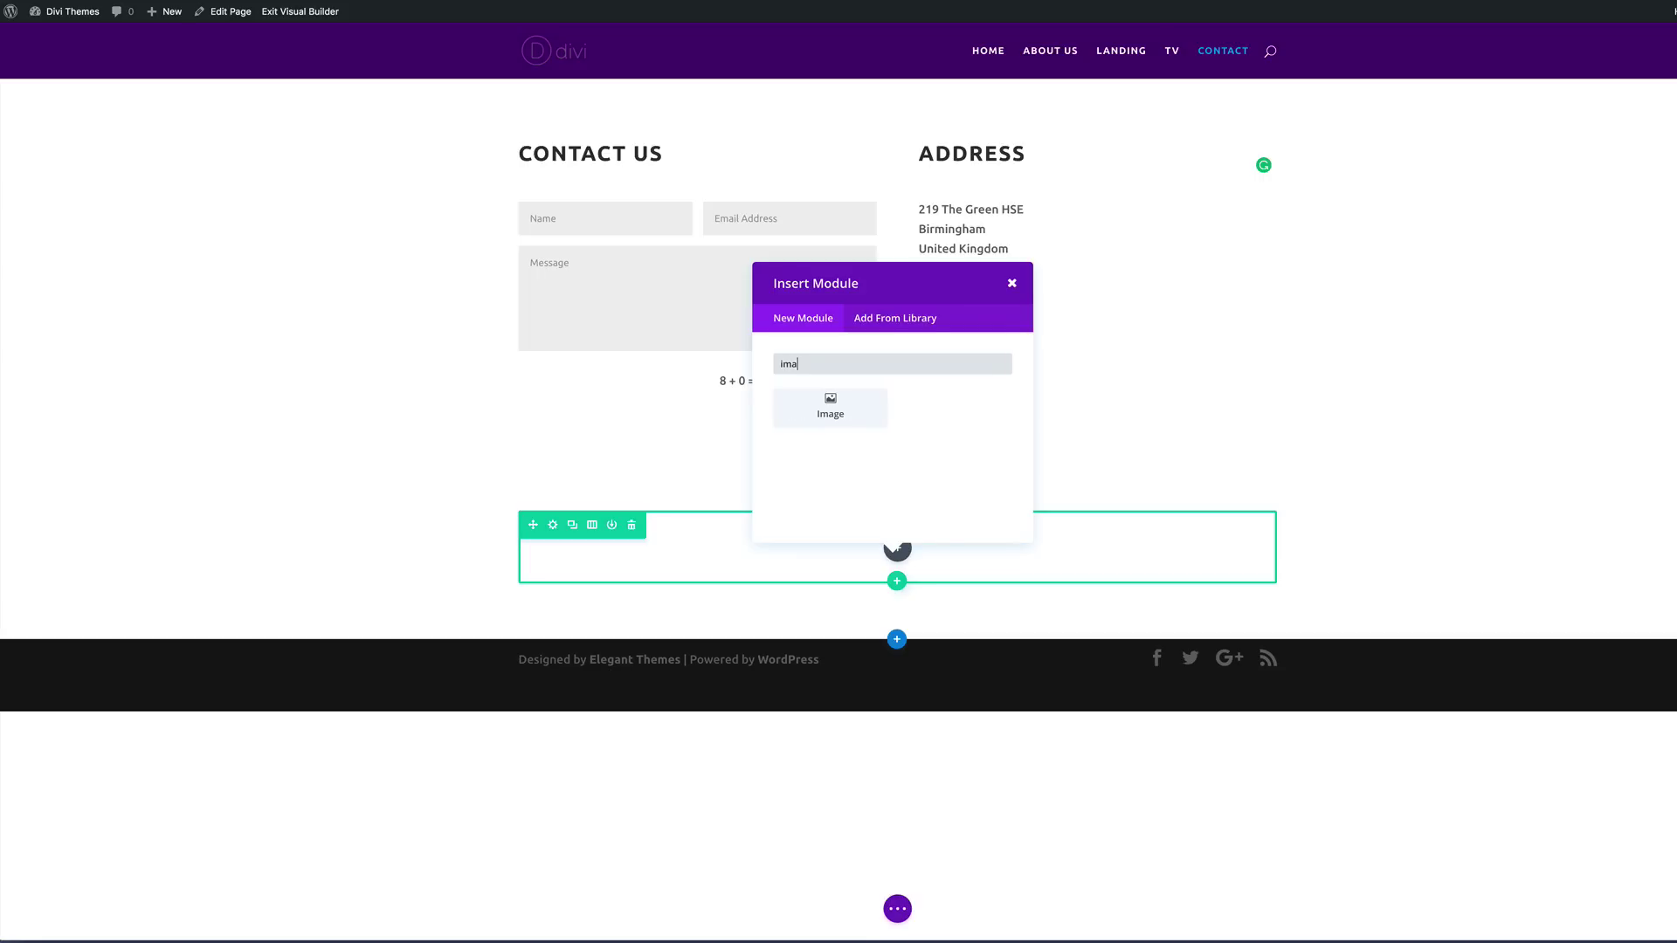
{"action": "left_click", "coordinate": [857, 414]}
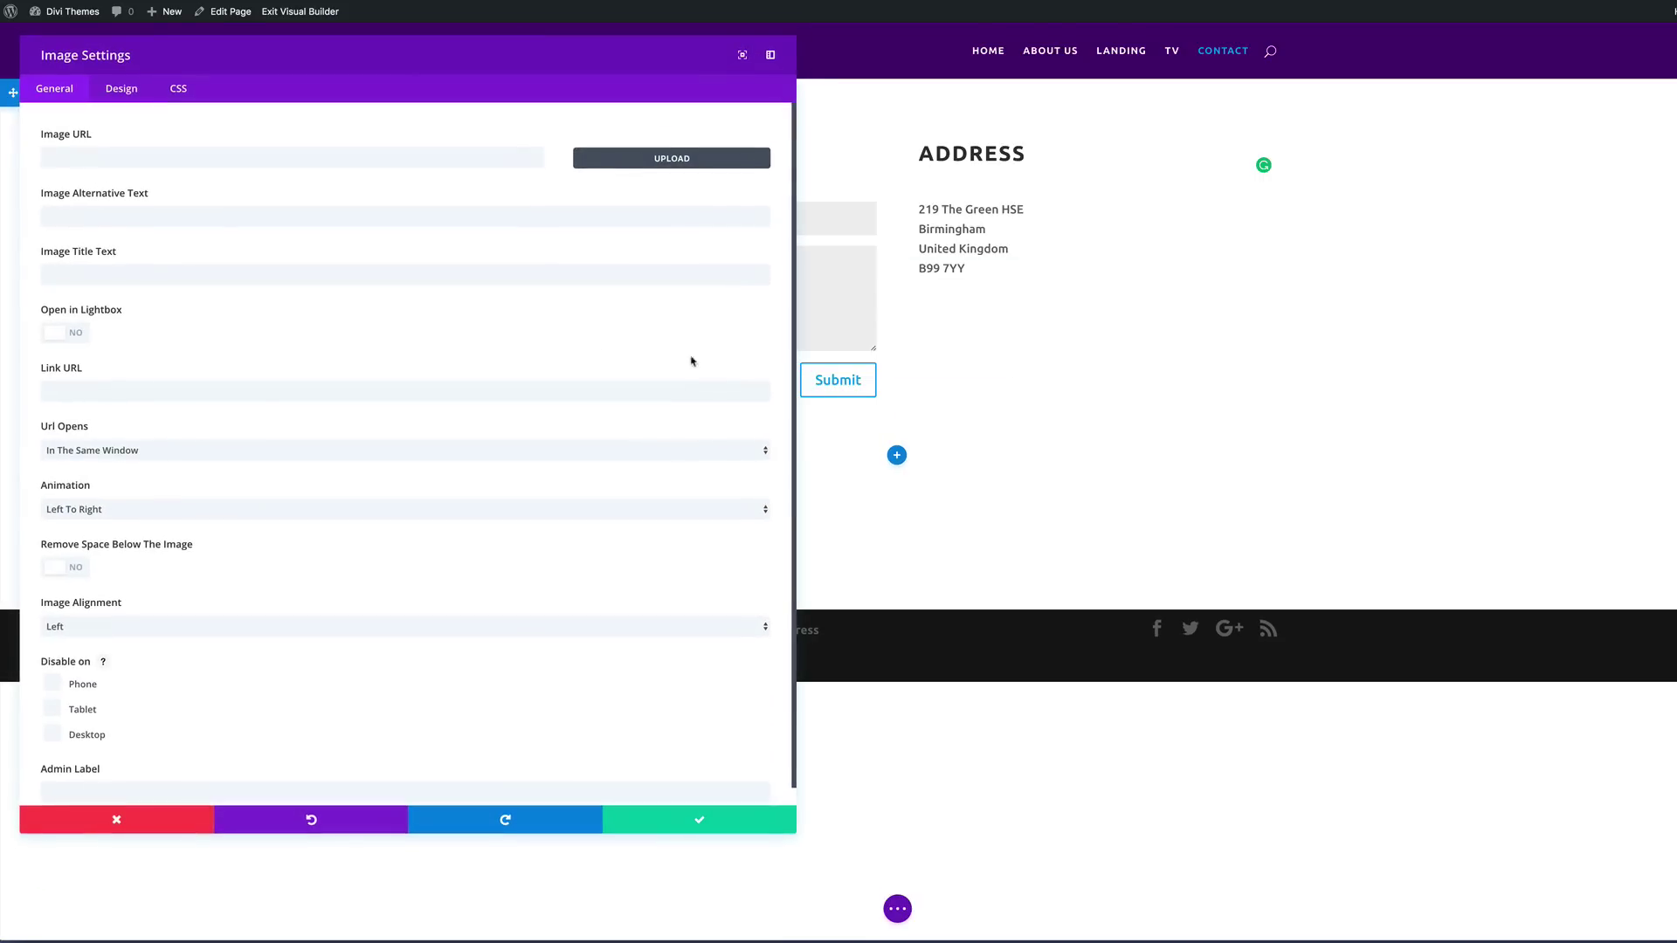
Step: Insert map.png from the Media Library into the image module
{"action": "left_click", "coordinate": [638, 161]}
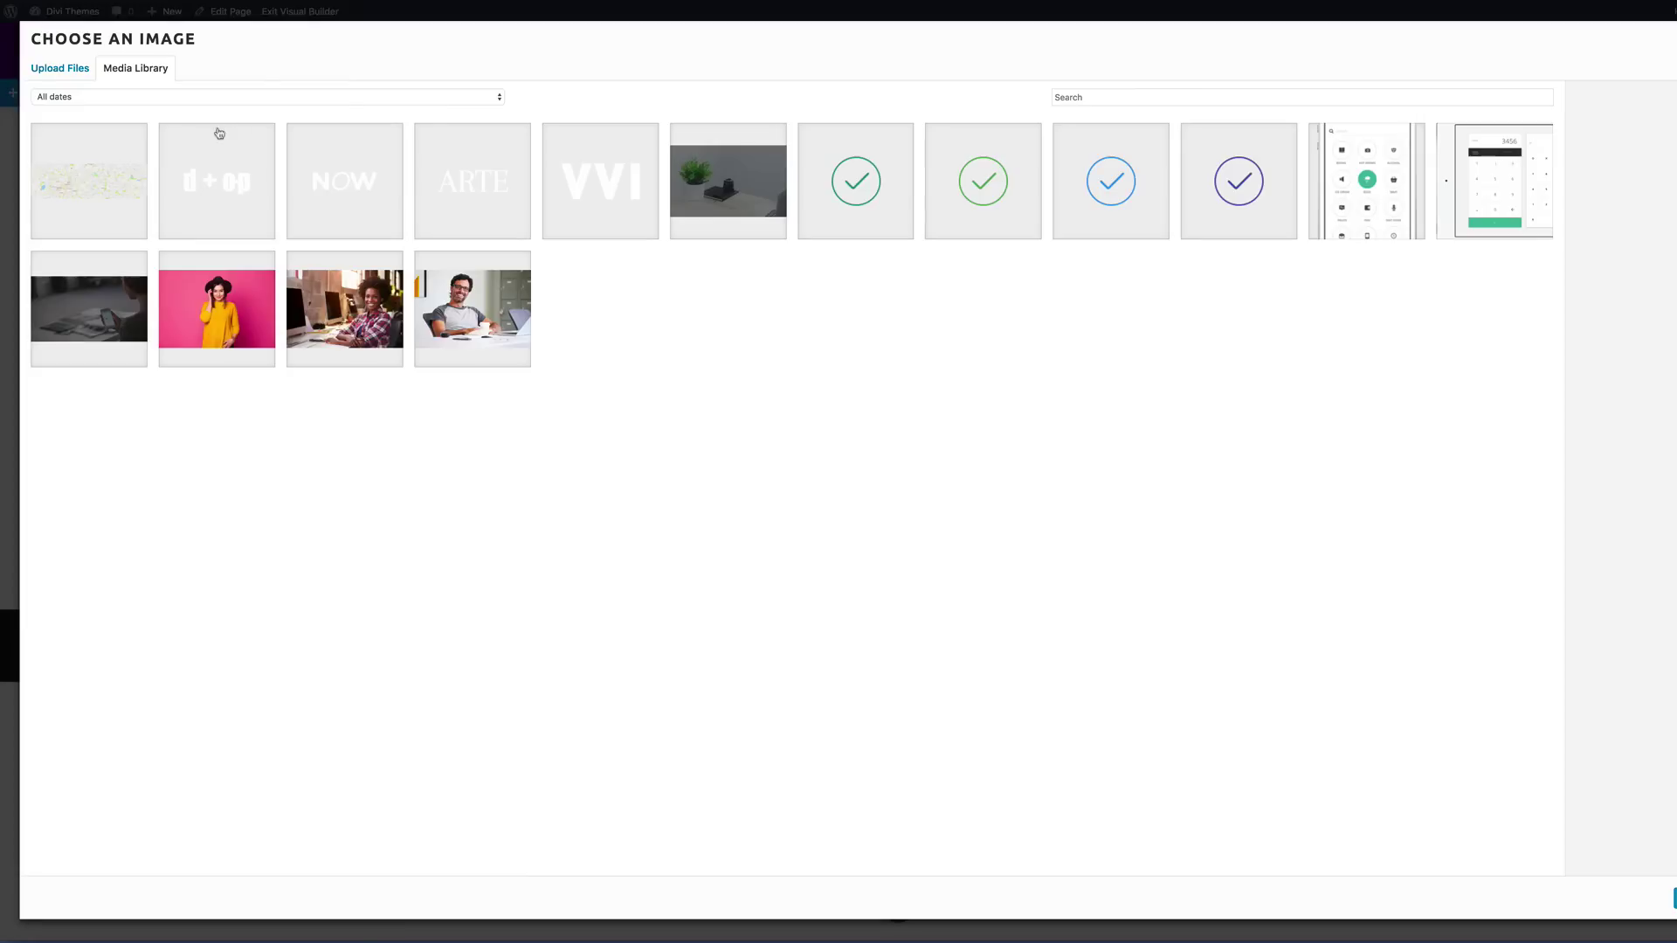
{"action": "left_click", "coordinate": [105, 177]}
{"action": "left_click", "coordinate": [1624, 899]}
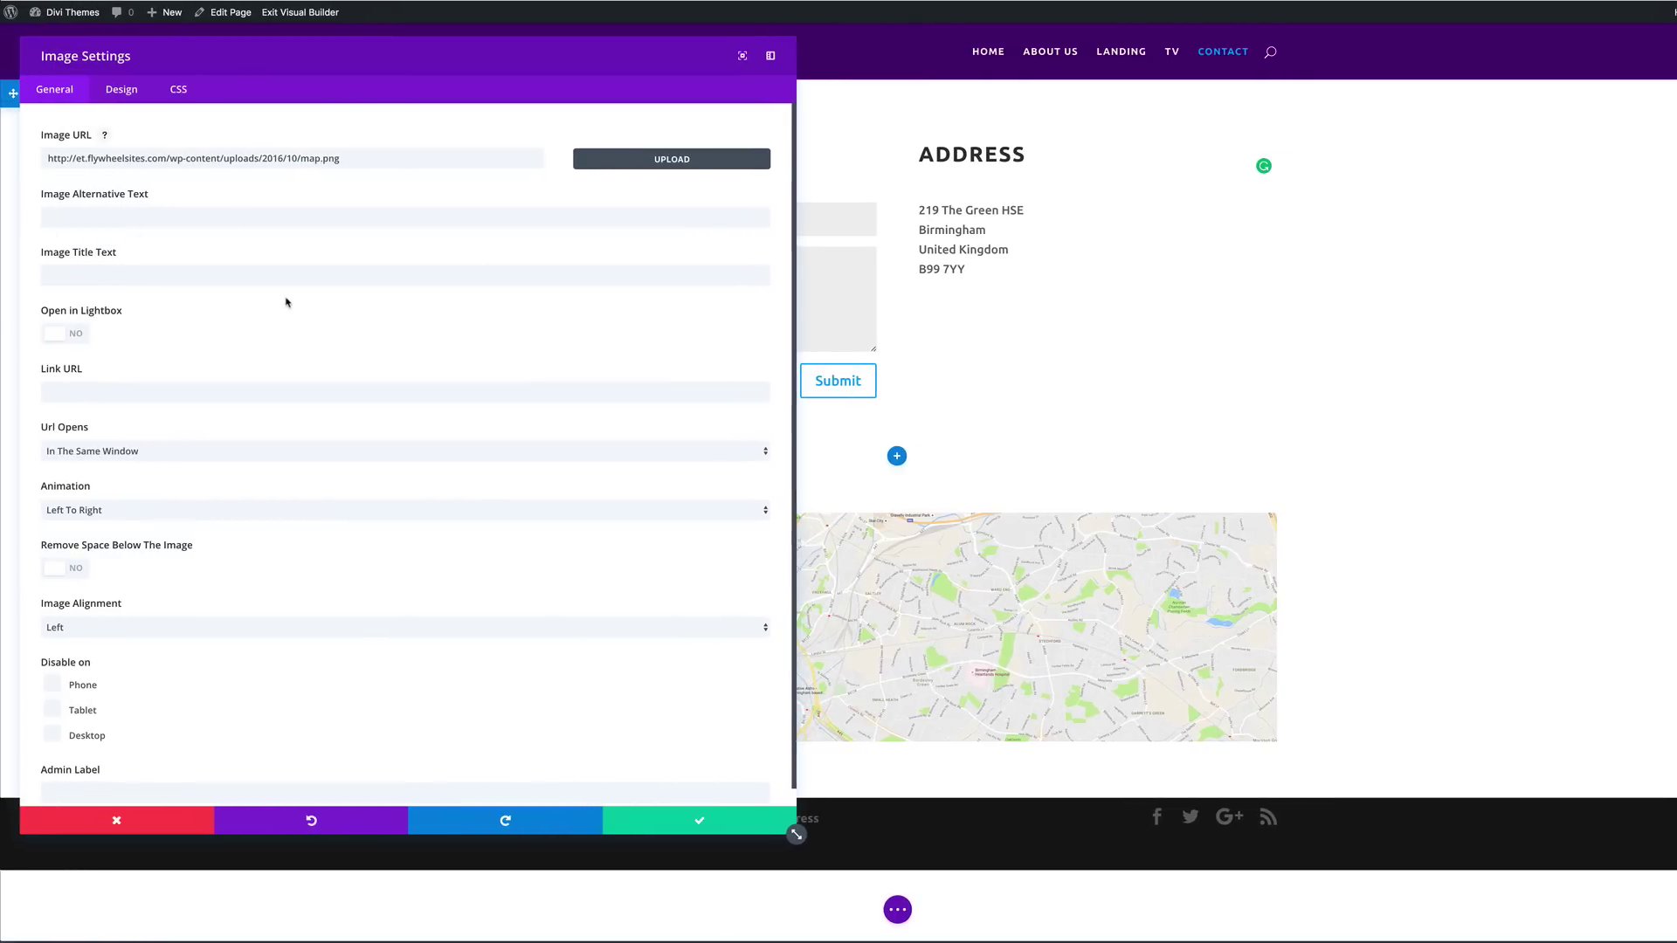
Step: Set the map image's animation to No Animation, force it to full width, and save
{"action": "scroll", "coordinate": [245, 443], "scroll_direction": "down", "scroll_amount": 1}
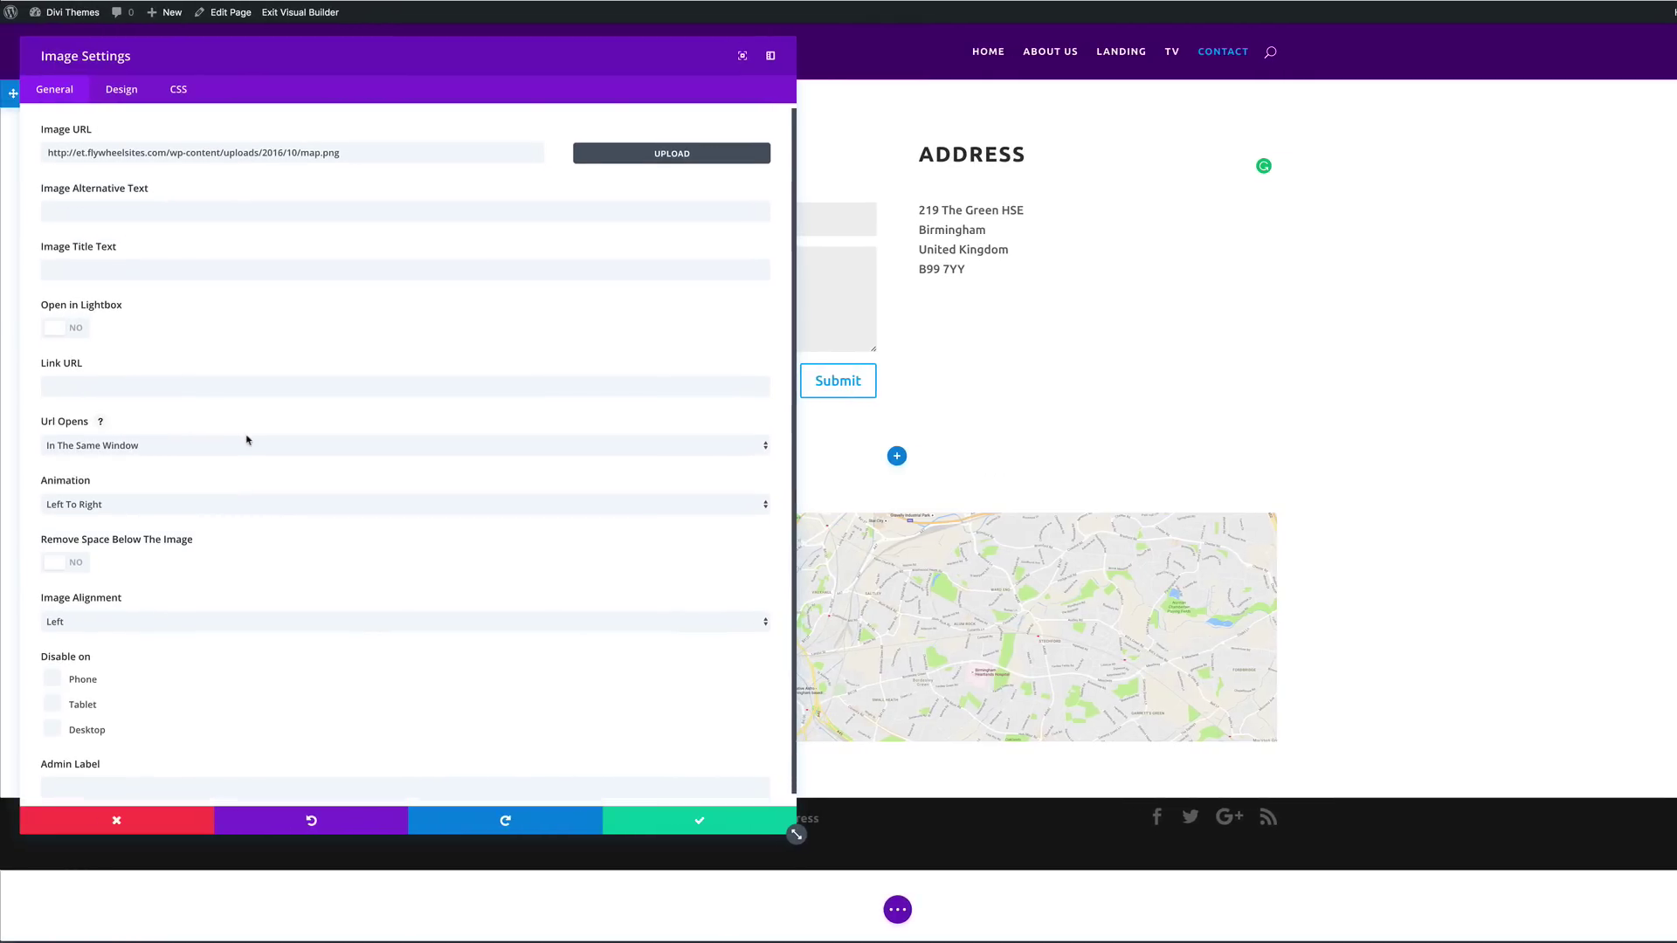
{"action": "left_click", "coordinate": [94, 498]}
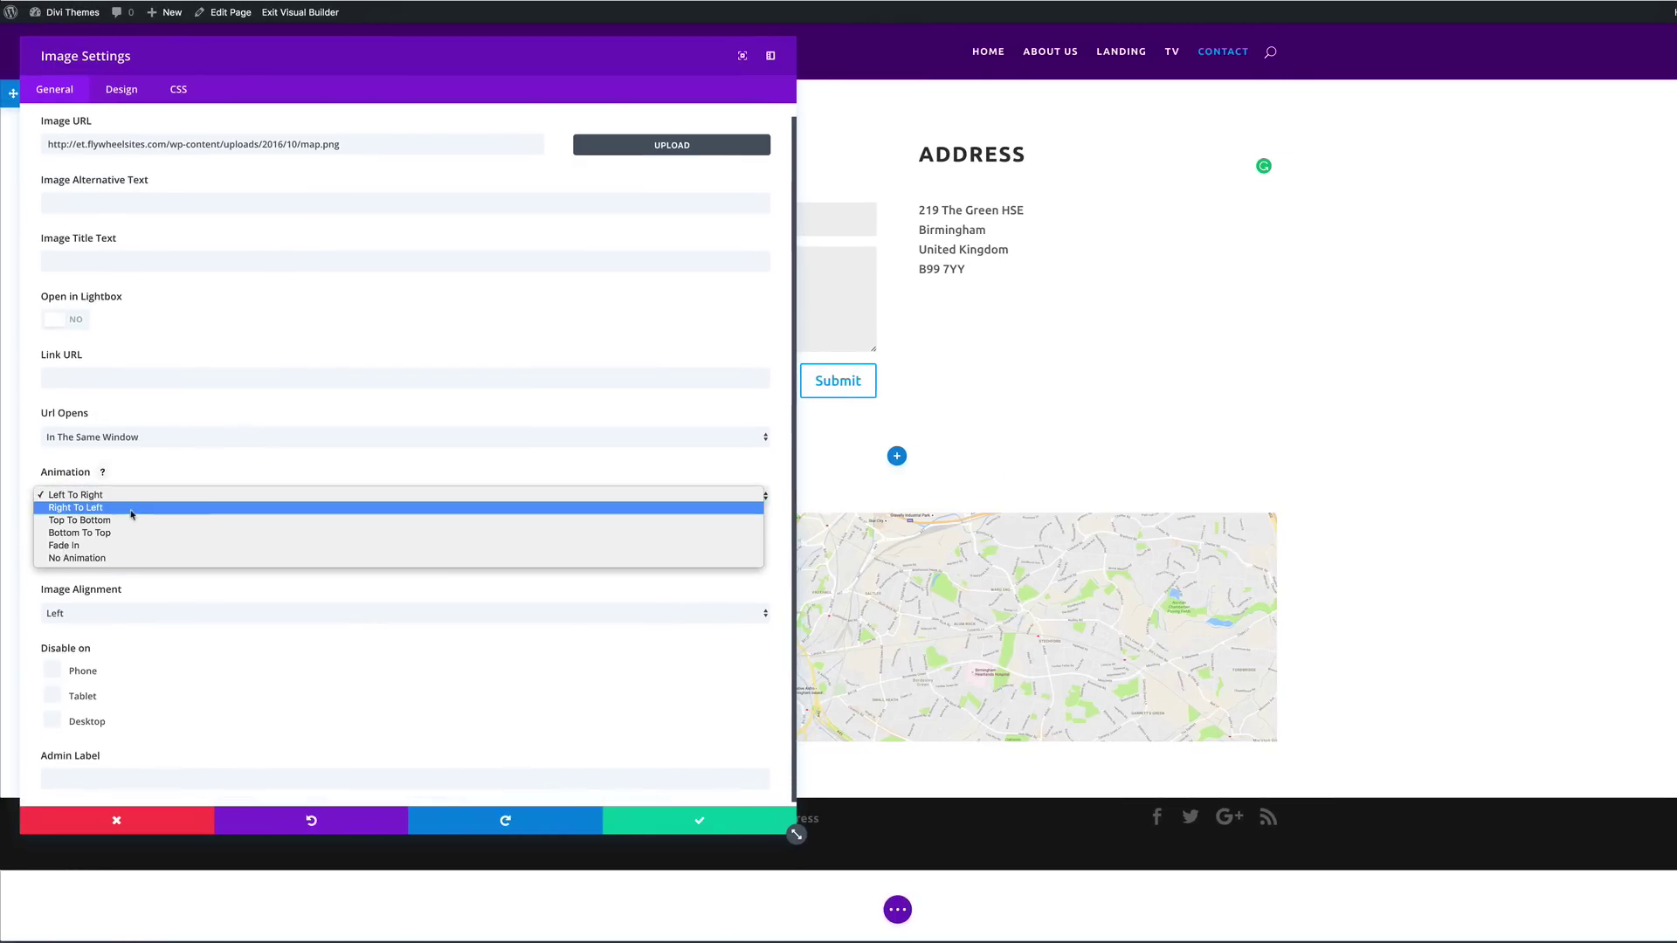
{"action": "left_click", "coordinate": [90, 559]}
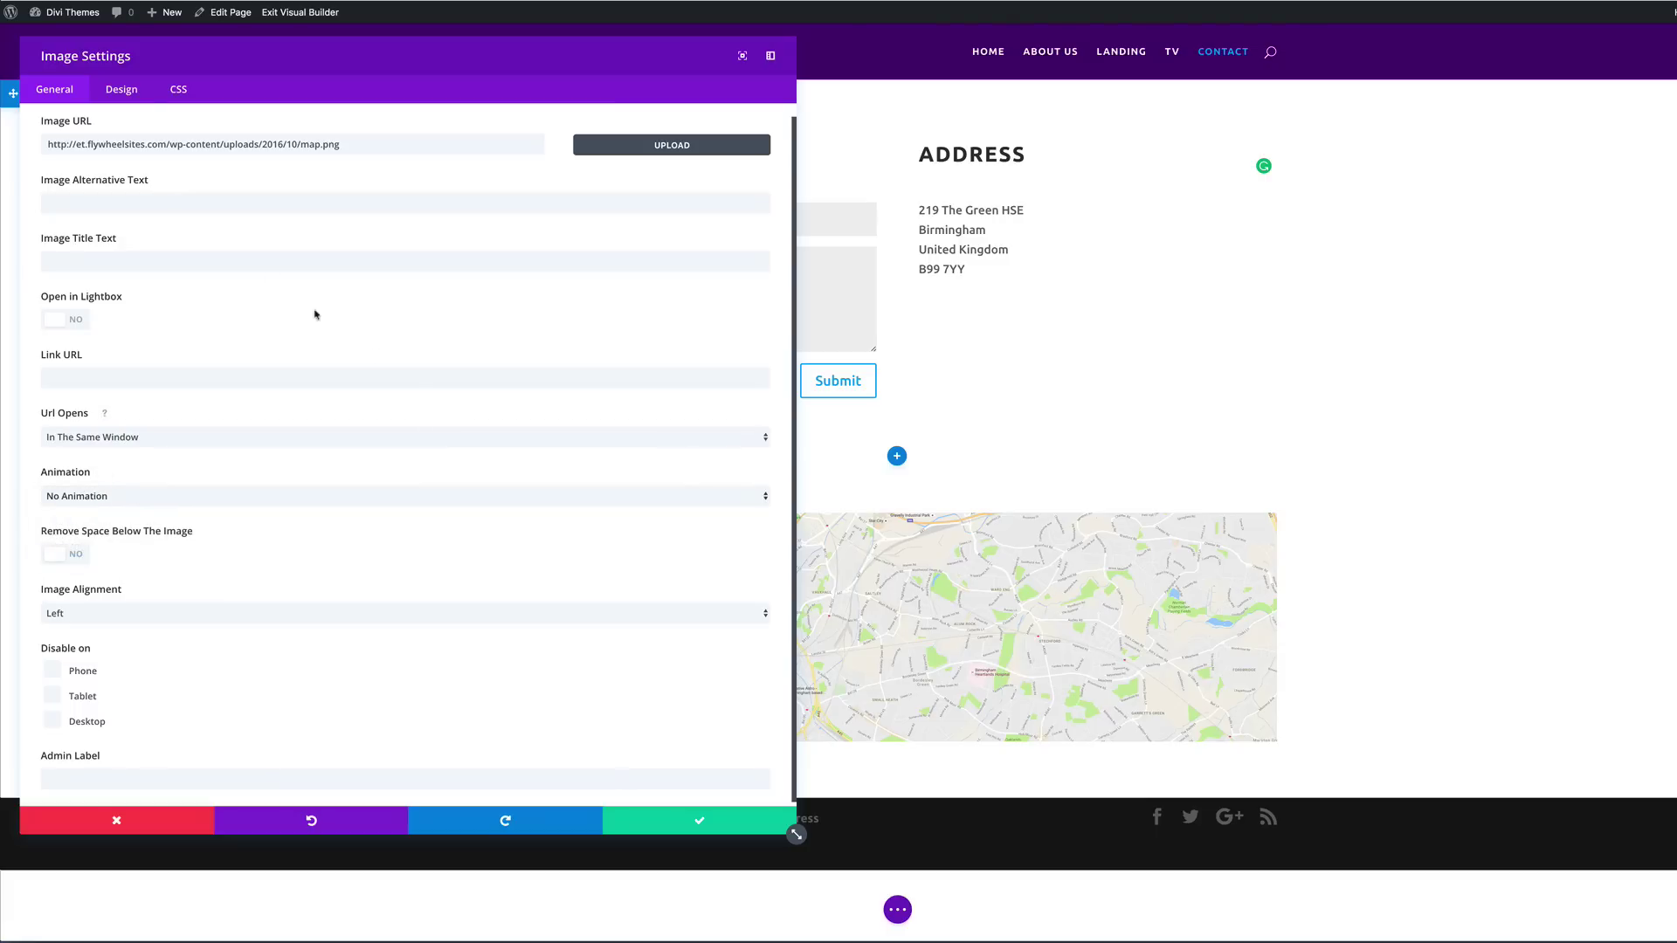
{"action": "left_click", "coordinate": [126, 92]}
{"action": "left_click", "coordinate": [79, 218]}
{"action": "left_click", "coordinate": [52, 87]}
{"action": "scroll", "coordinate": [231, 583], "scroll_direction": "up", "scroll_amount": 1}
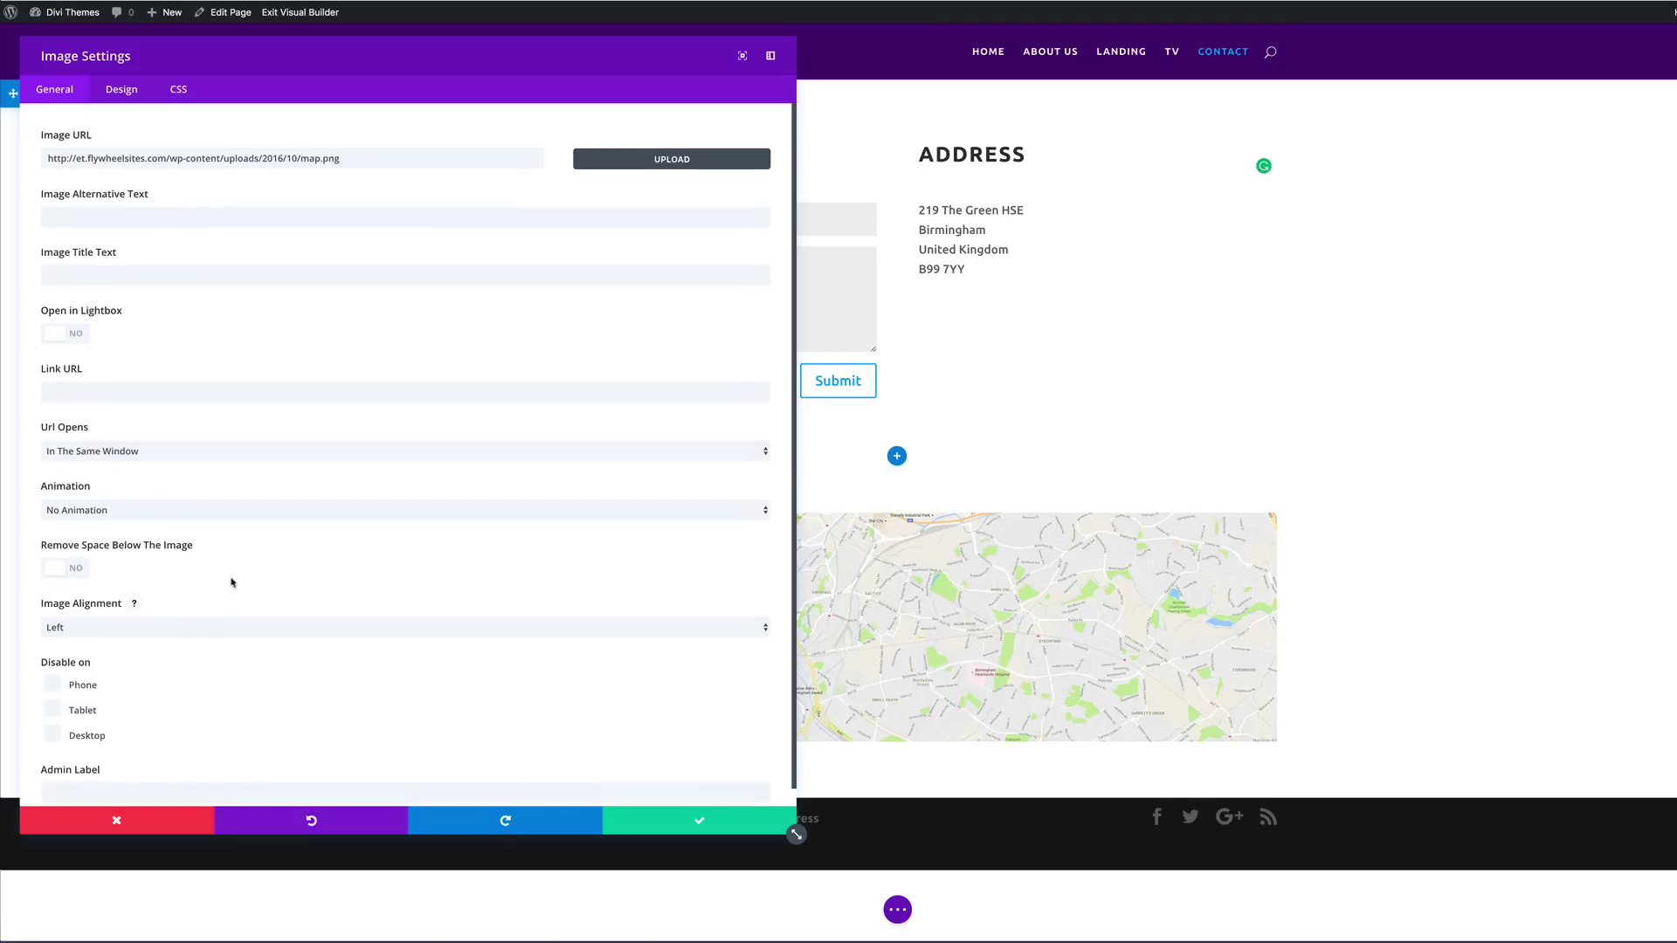
{"action": "left_click", "coordinate": [703, 821]}
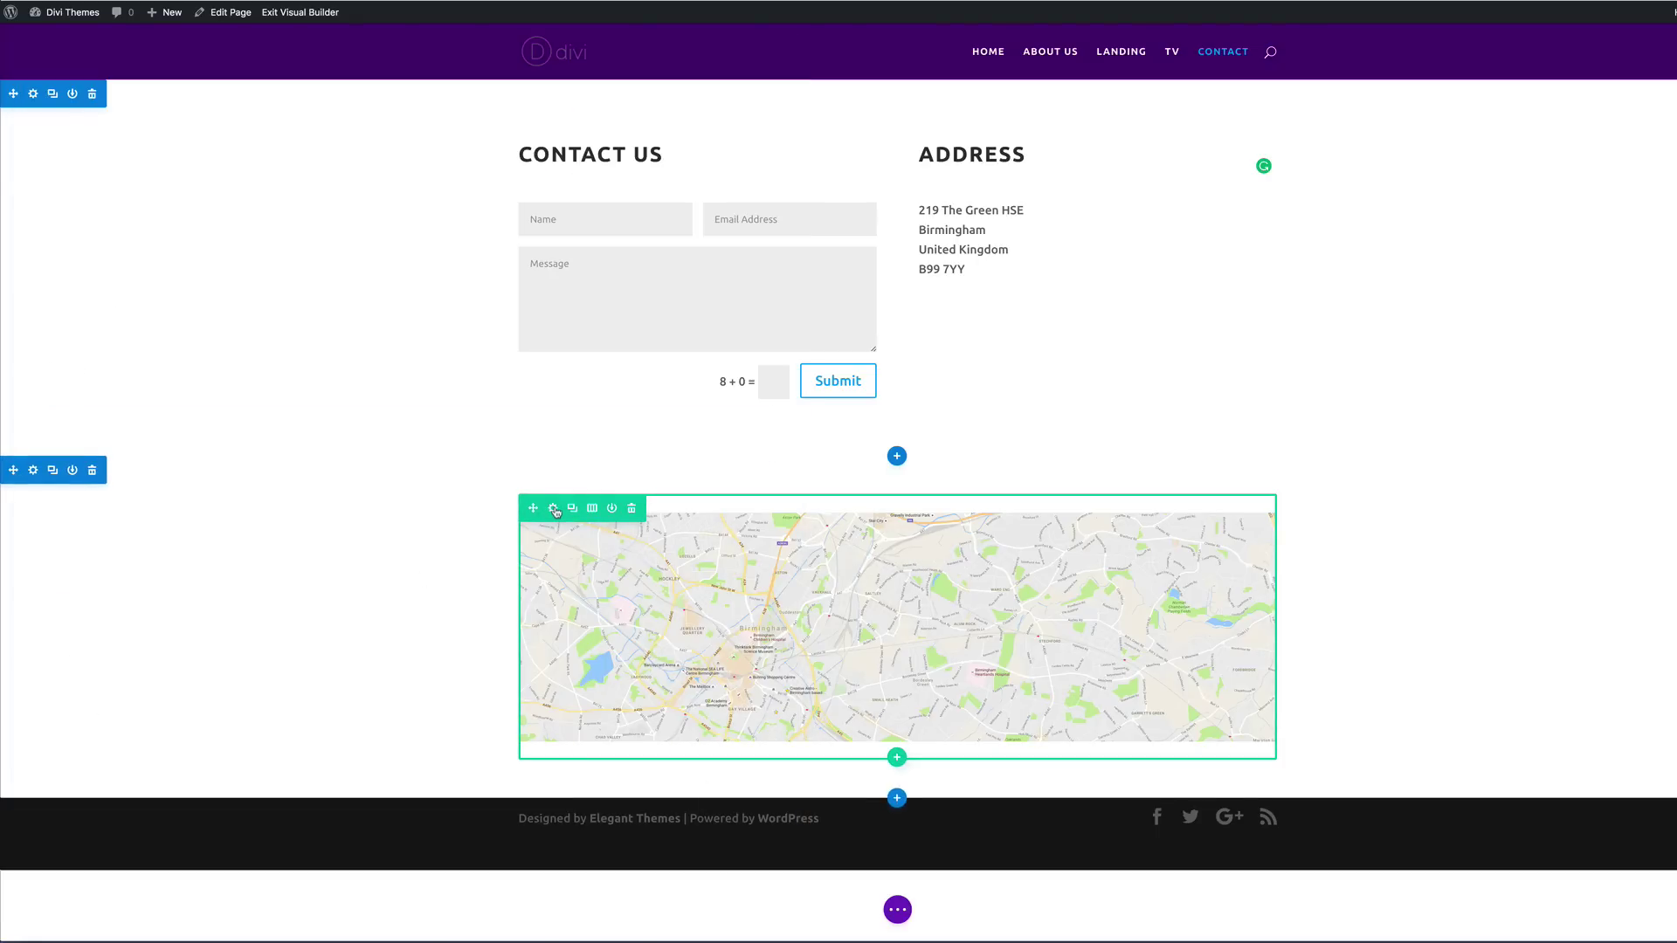
Step: Make the map row fullwidth with a custom gutter width of 1, then save the Contact page
{"action": "left_click", "coordinate": [554, 511]}
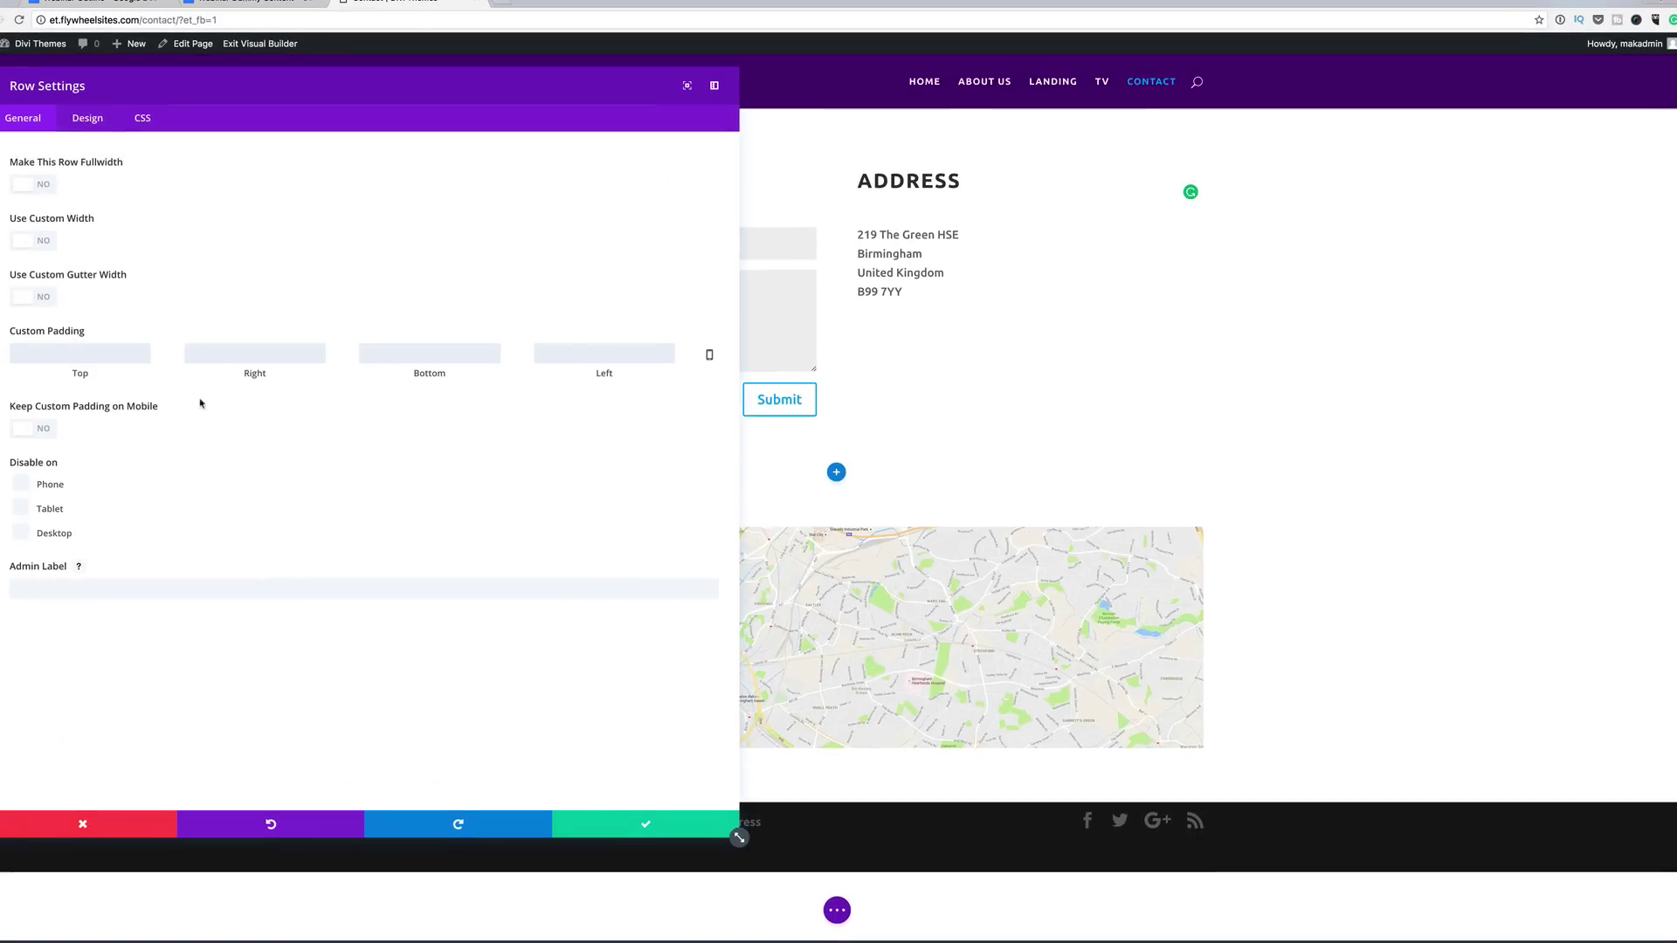
{"action": "left_click", "coordinate": [46, 186]}
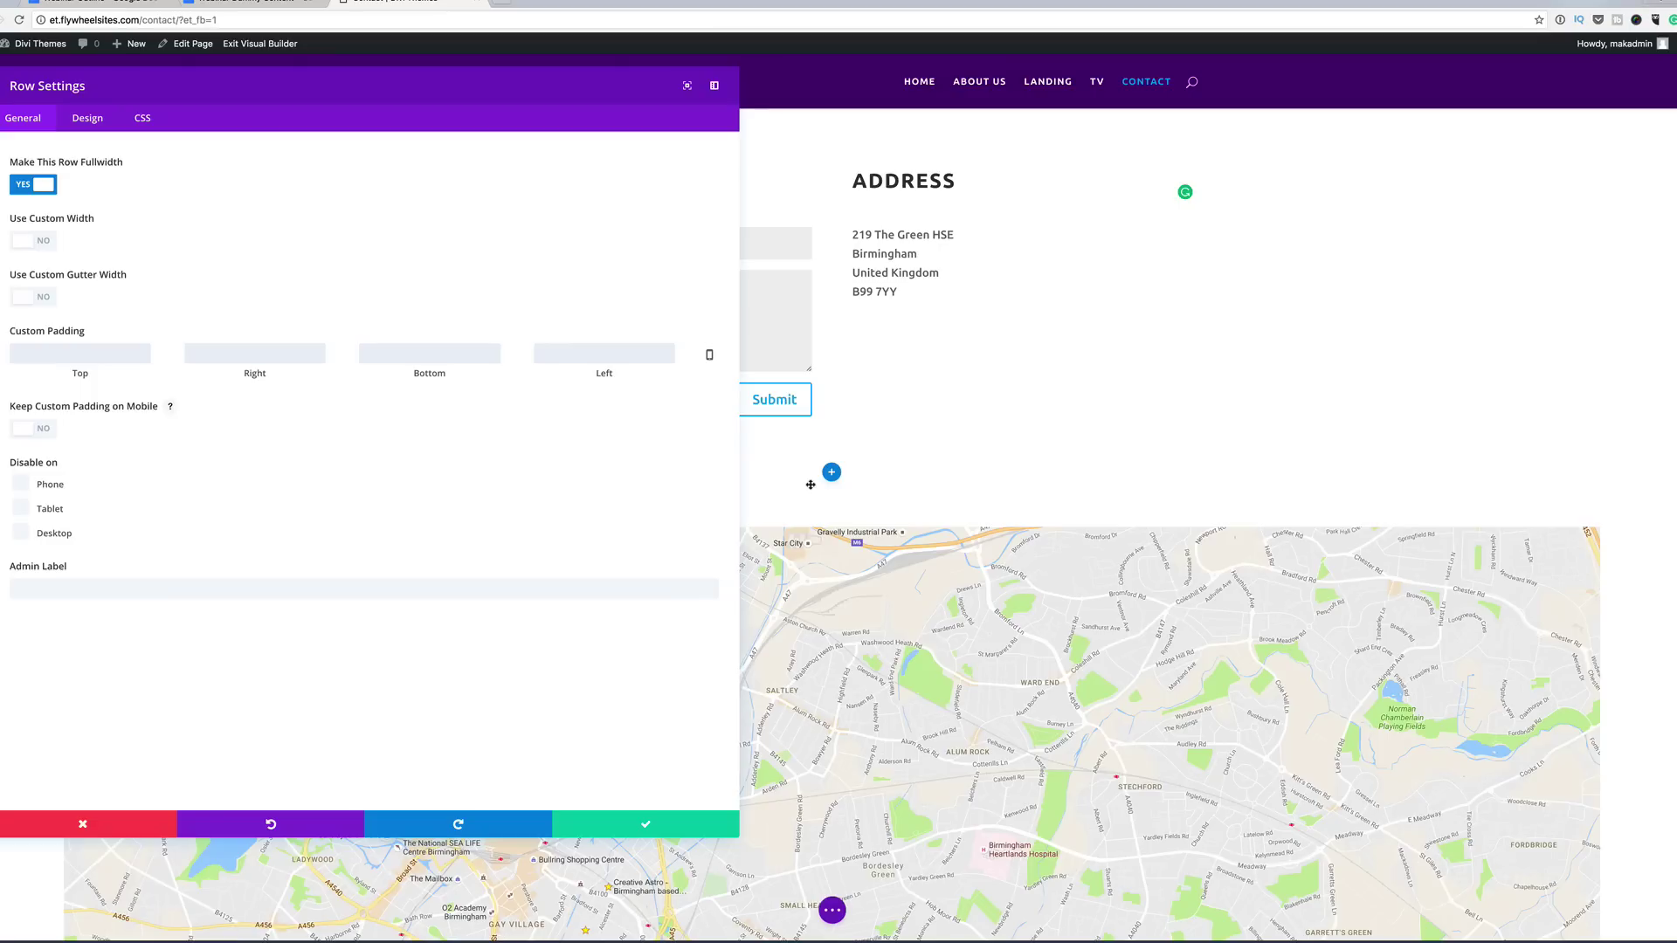
{"action": "left_click", "coordinate": [45, 299]}
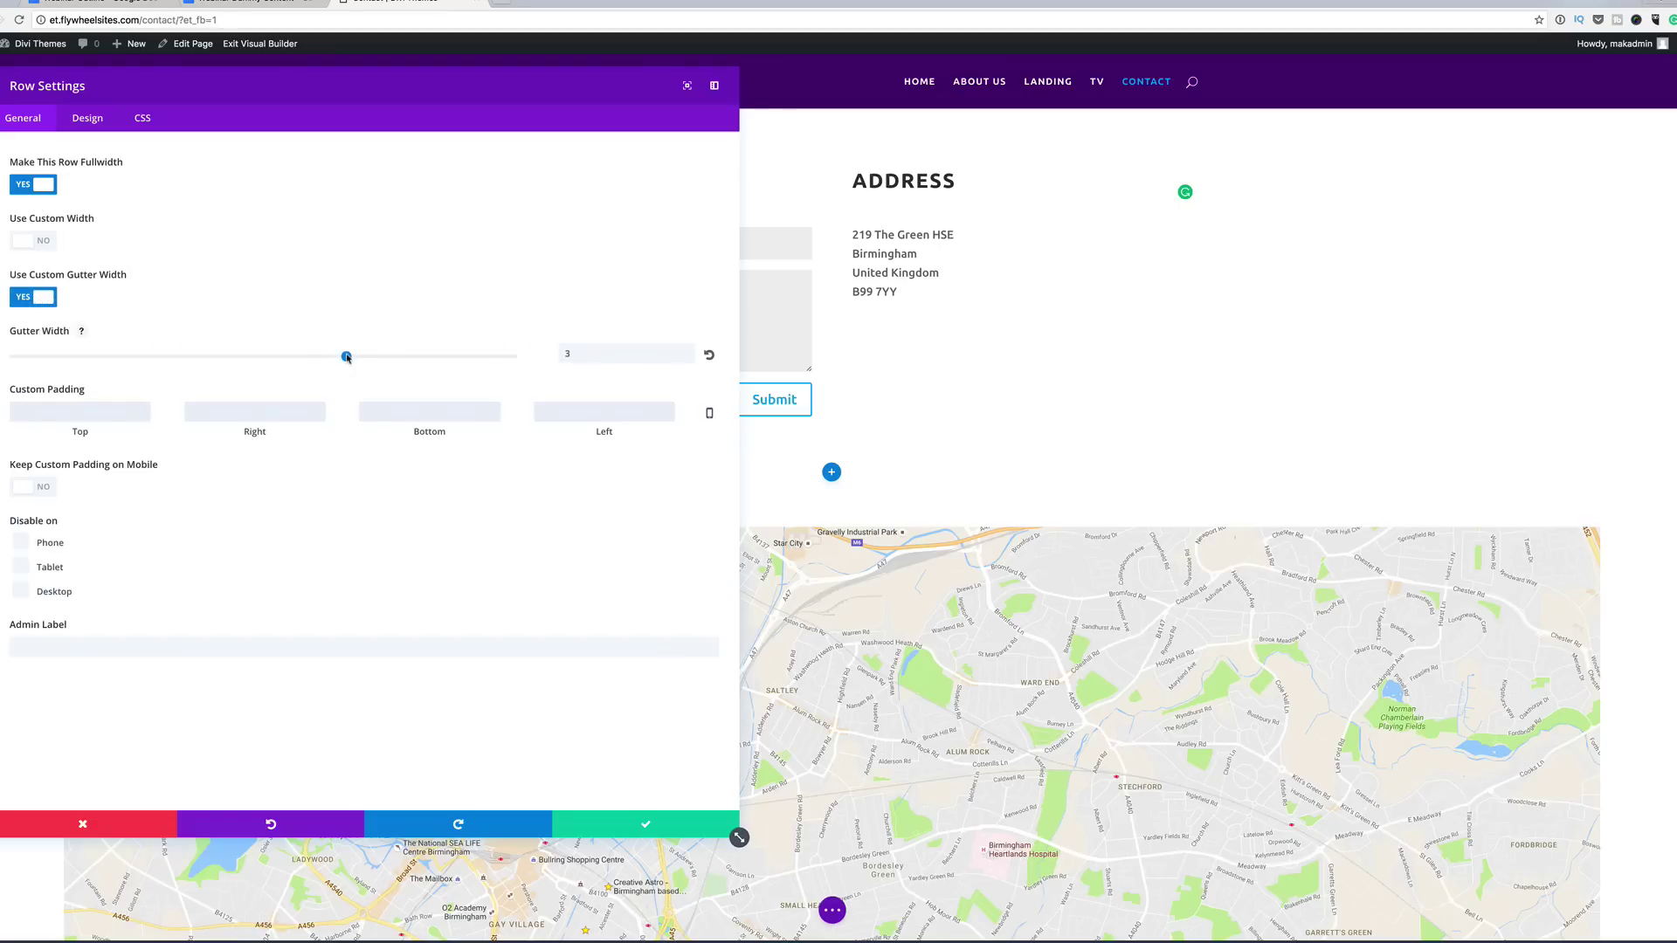
{"action": "left_click", "coordinate": [200, 357]}
{"action": "left_click_drag", "start_coordinate": [130, 355], "coordinate": [67, 349]}
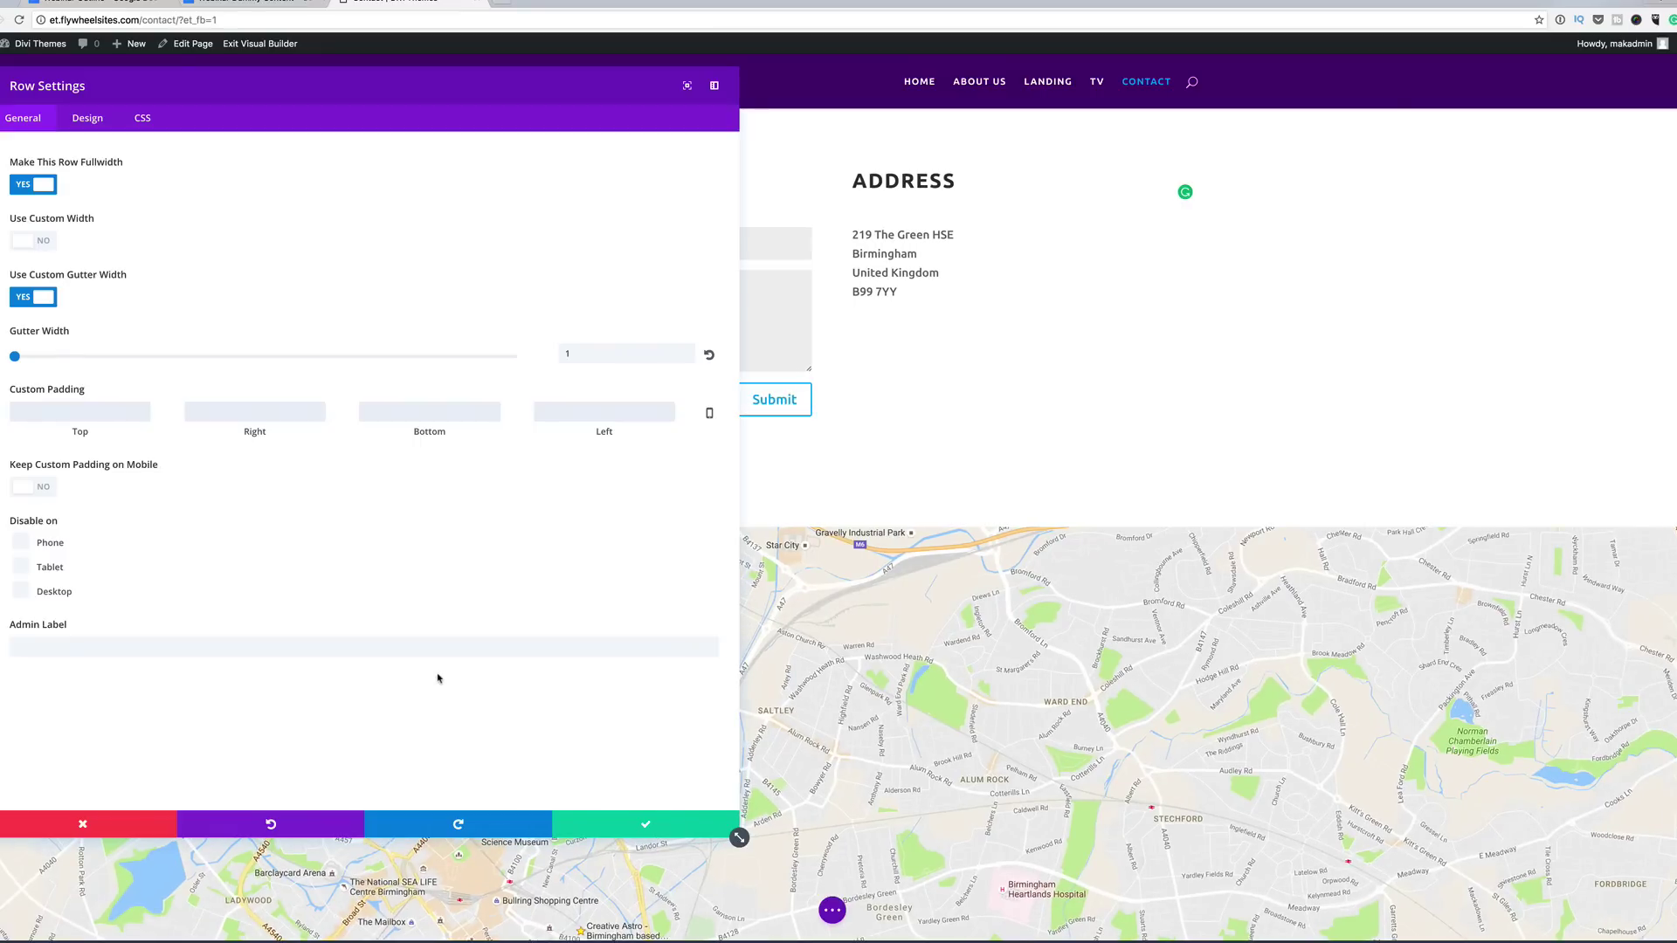
{"action": "left_click", "coordinate": [647, 827]}
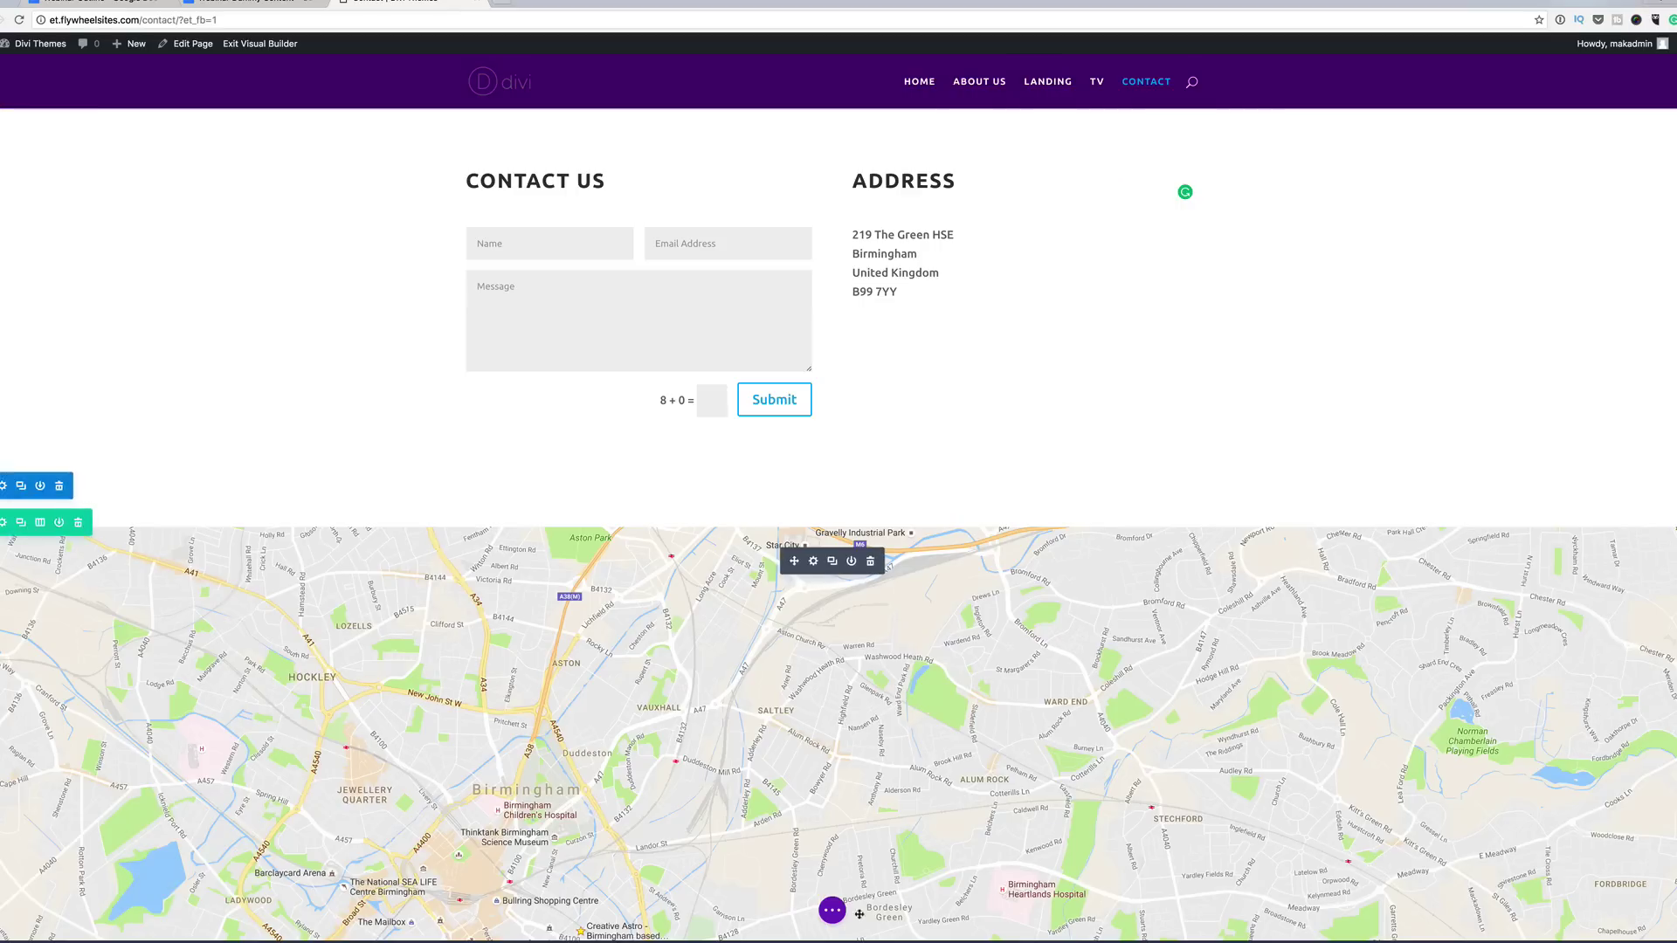
{"action": "left_click", "coordinate": [833, 911]}
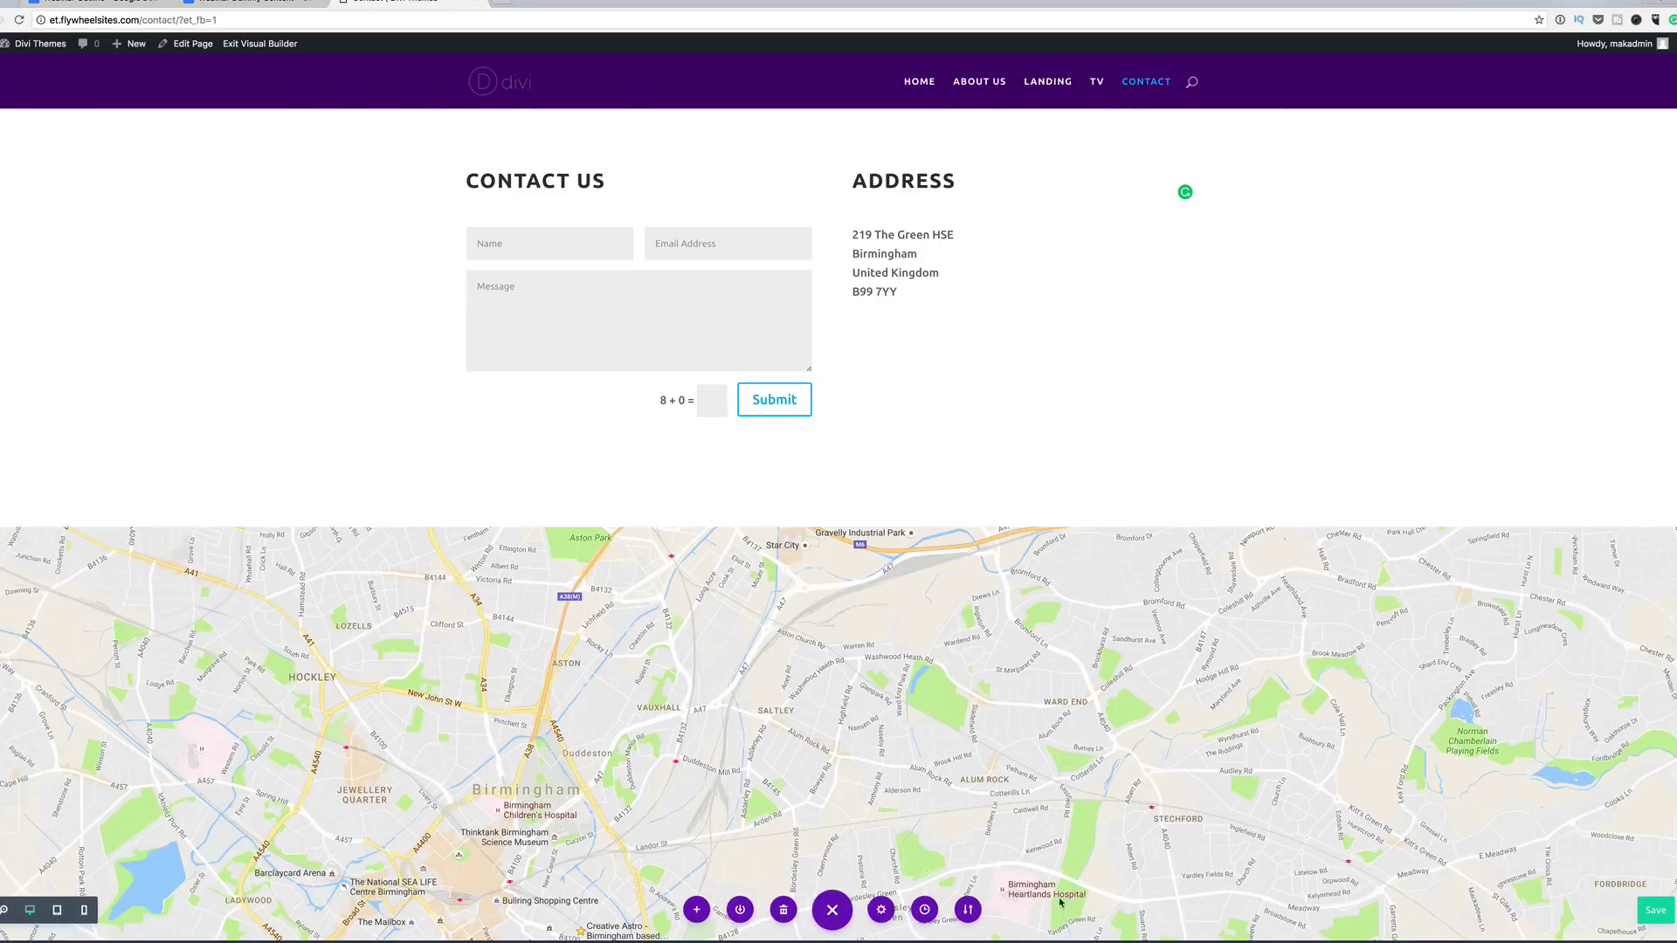
{"action": "left_click", "coordinate": [1661, 913]}
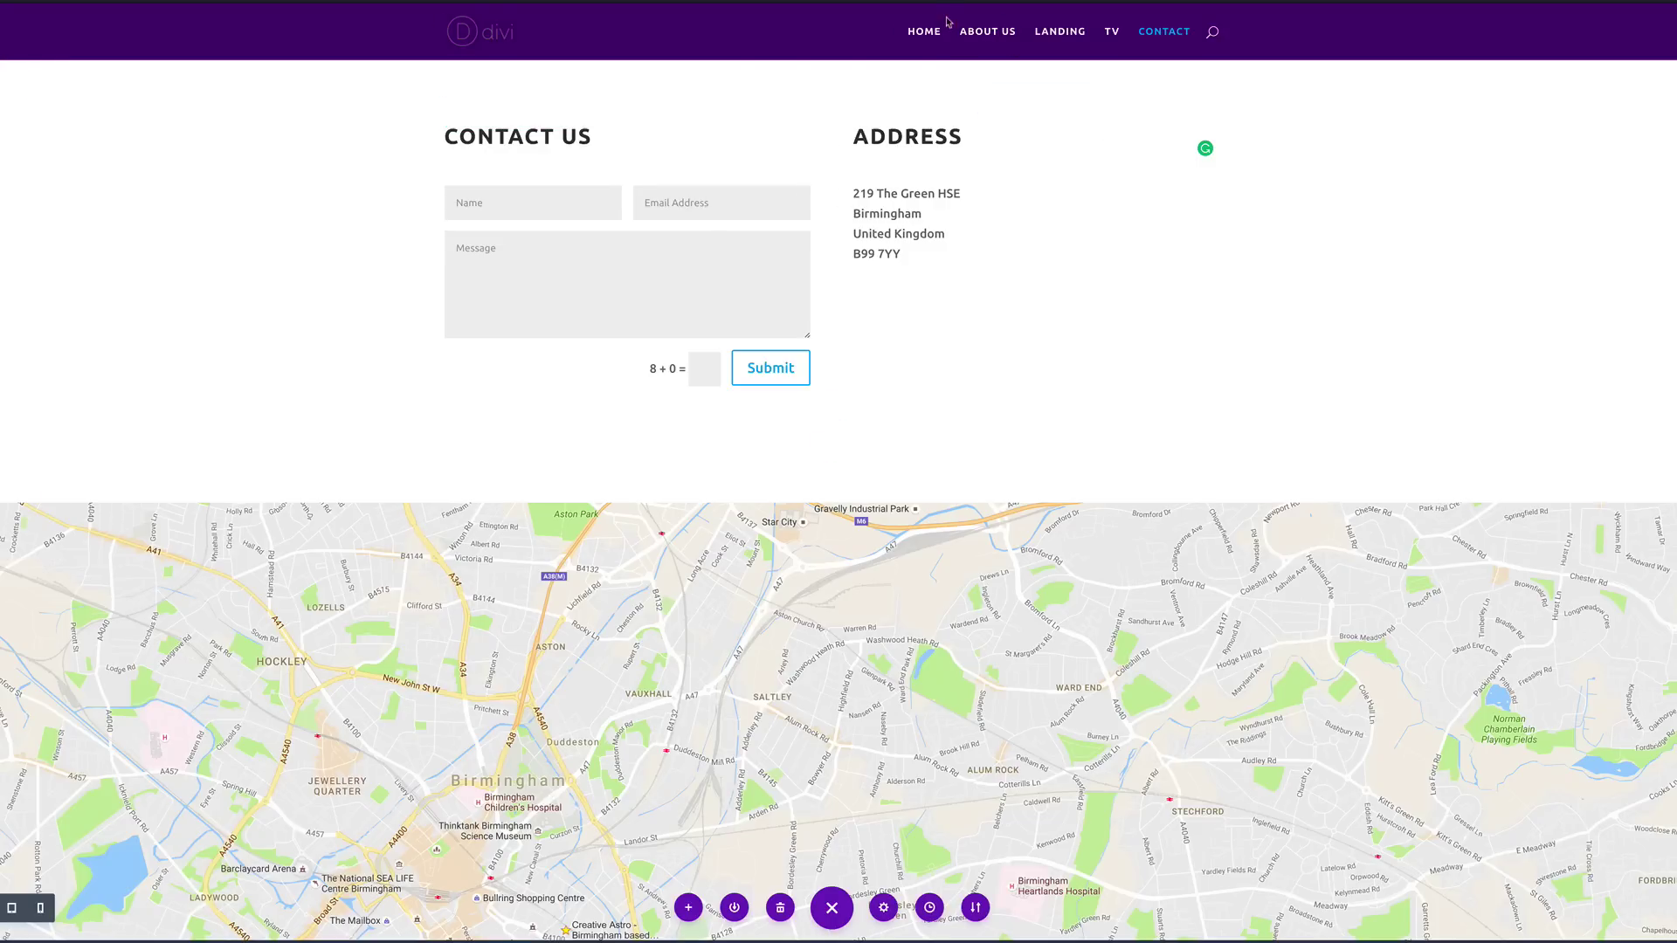
Step: Preview the Home, About Us, Landing, TV and Contact pages from the site menu
{"action": "left_click", "coordinate": [926, 33]}
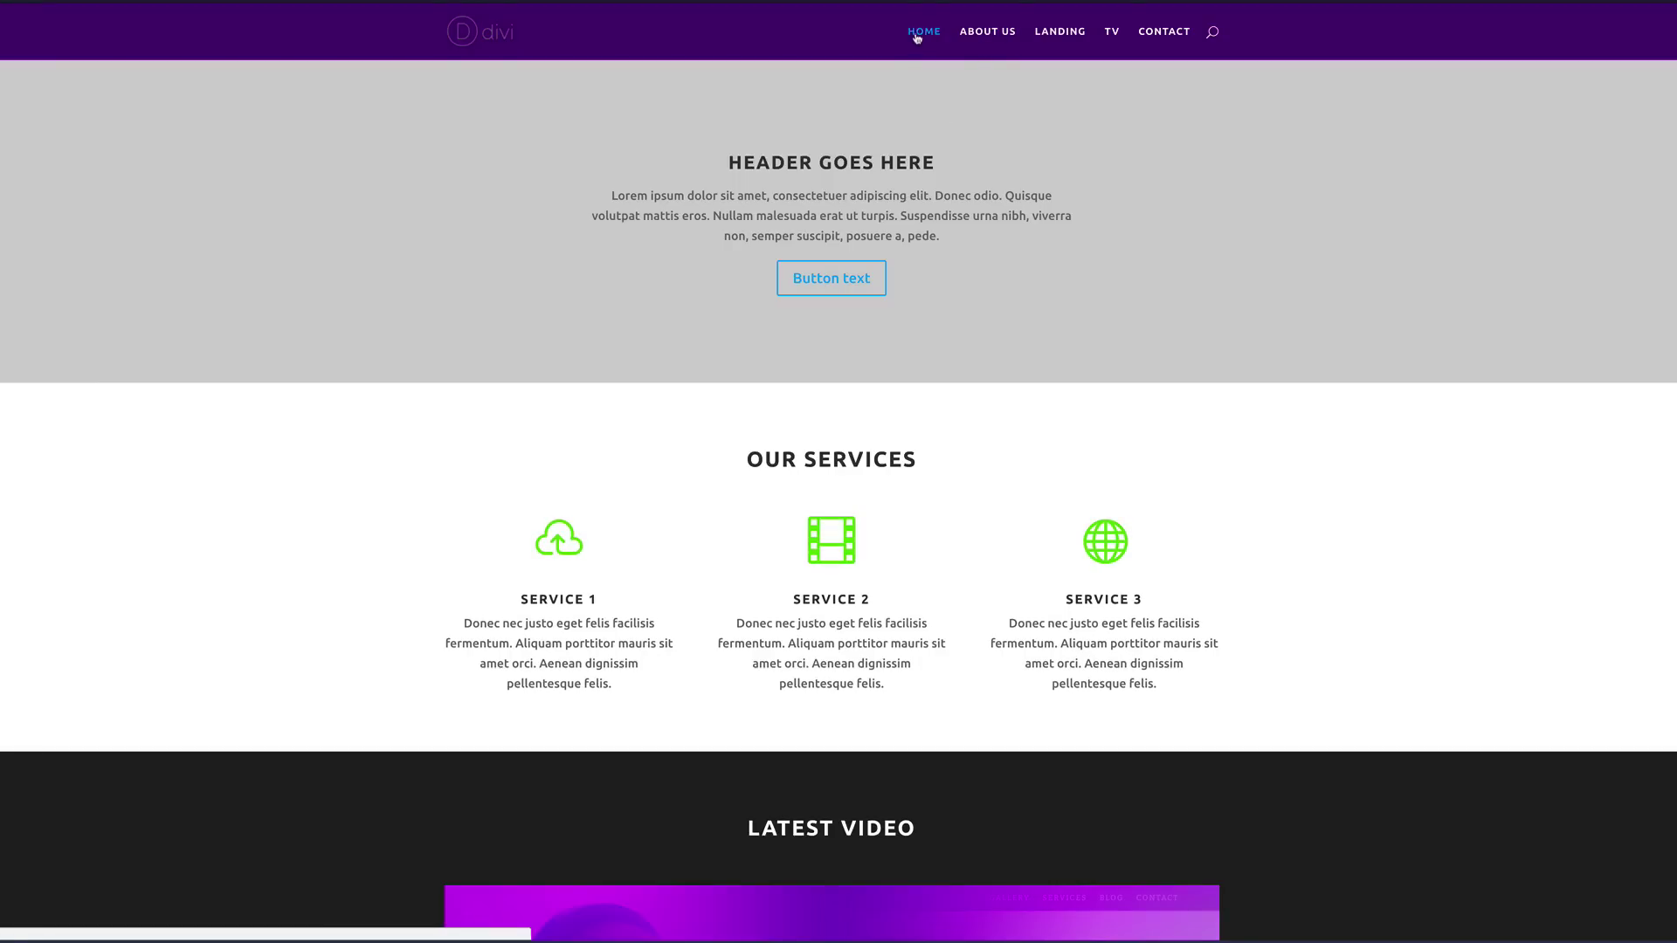
{"action": "left_click", "coordinate": [1008, 37]}
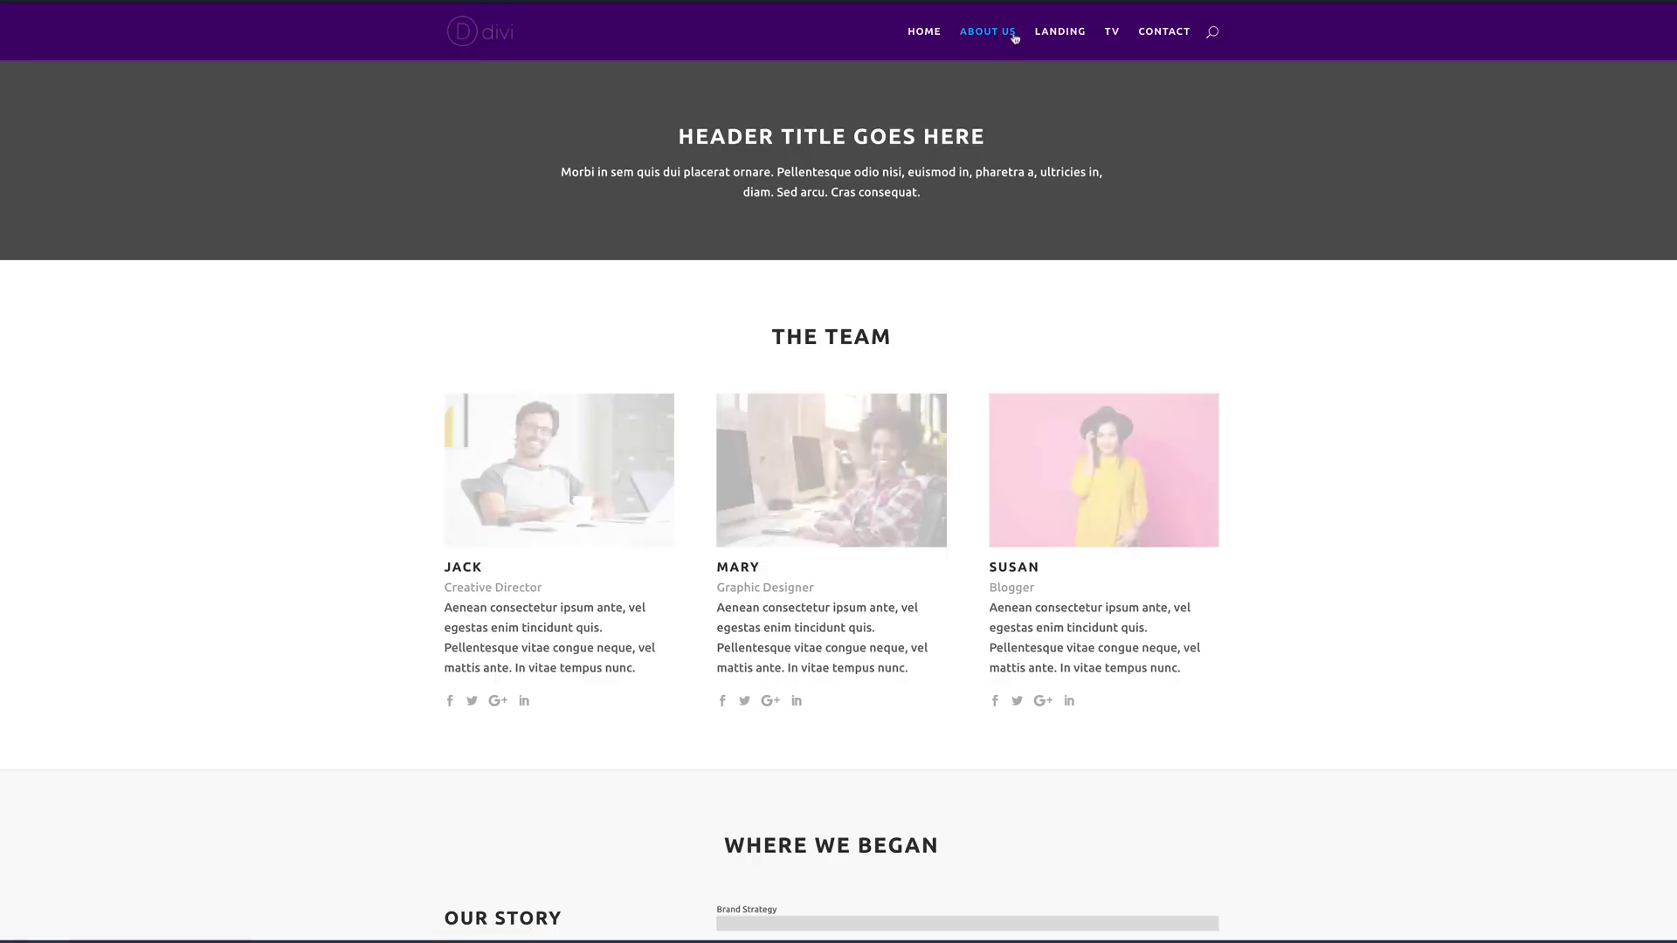
{"action": "left_click", "coordinate": [1065, 33]}
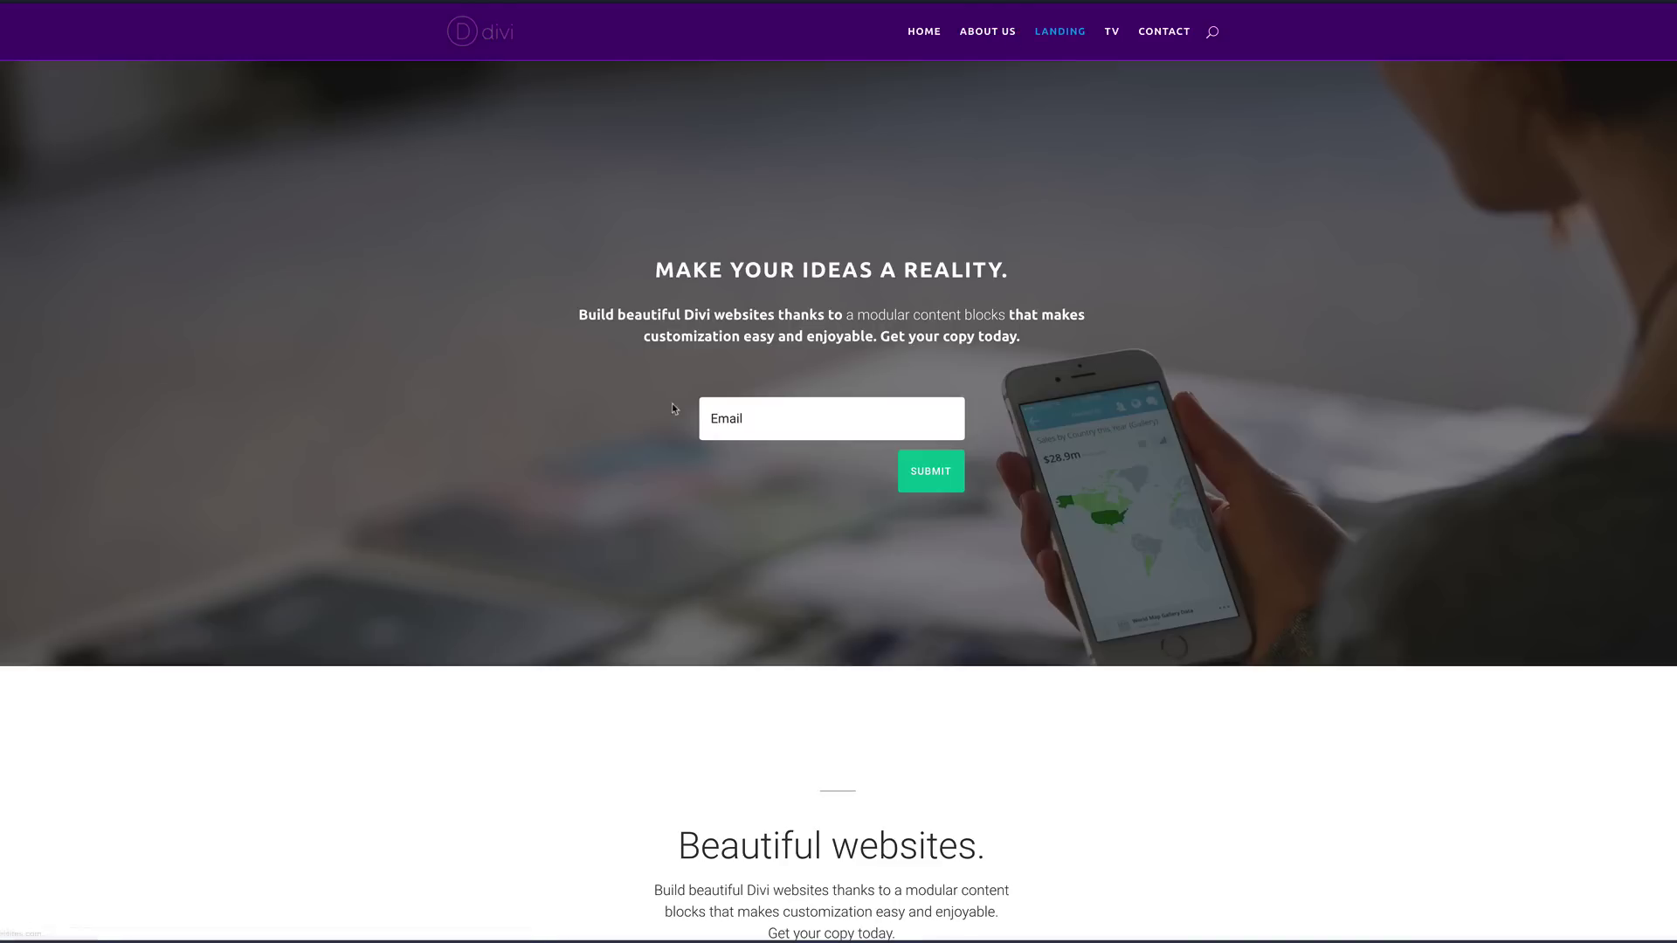
{"action": "left_click", "coordinate": [1113, 33]}
{"action": "scroll", "coordinate": [1320, 516], "scroll_direction": "down", "scroll_amount": 2}
{"action": "scroll", "coordinate": [1319, 515], "scroll_direction": "down", "scroll_amount": 2}
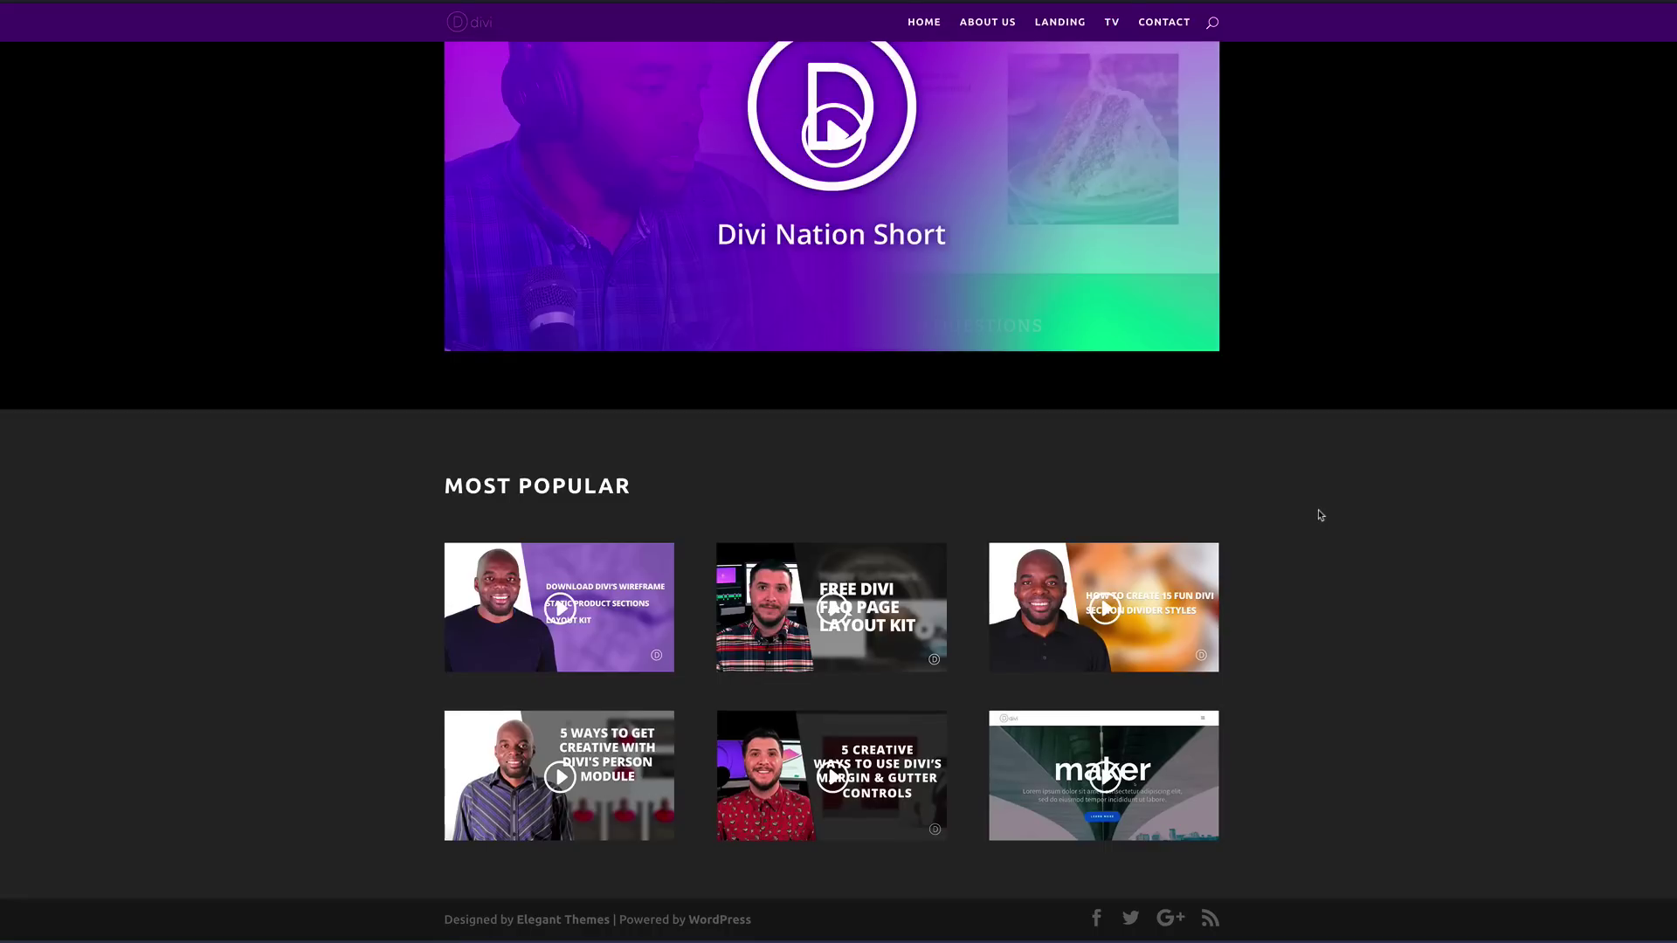
{"action": "scroll", "coordinate": [1319, 515], "scroll_direction": "up", "scroll_amount": 4}
{"action": "left_click", "coordinate": [1162, 32]}
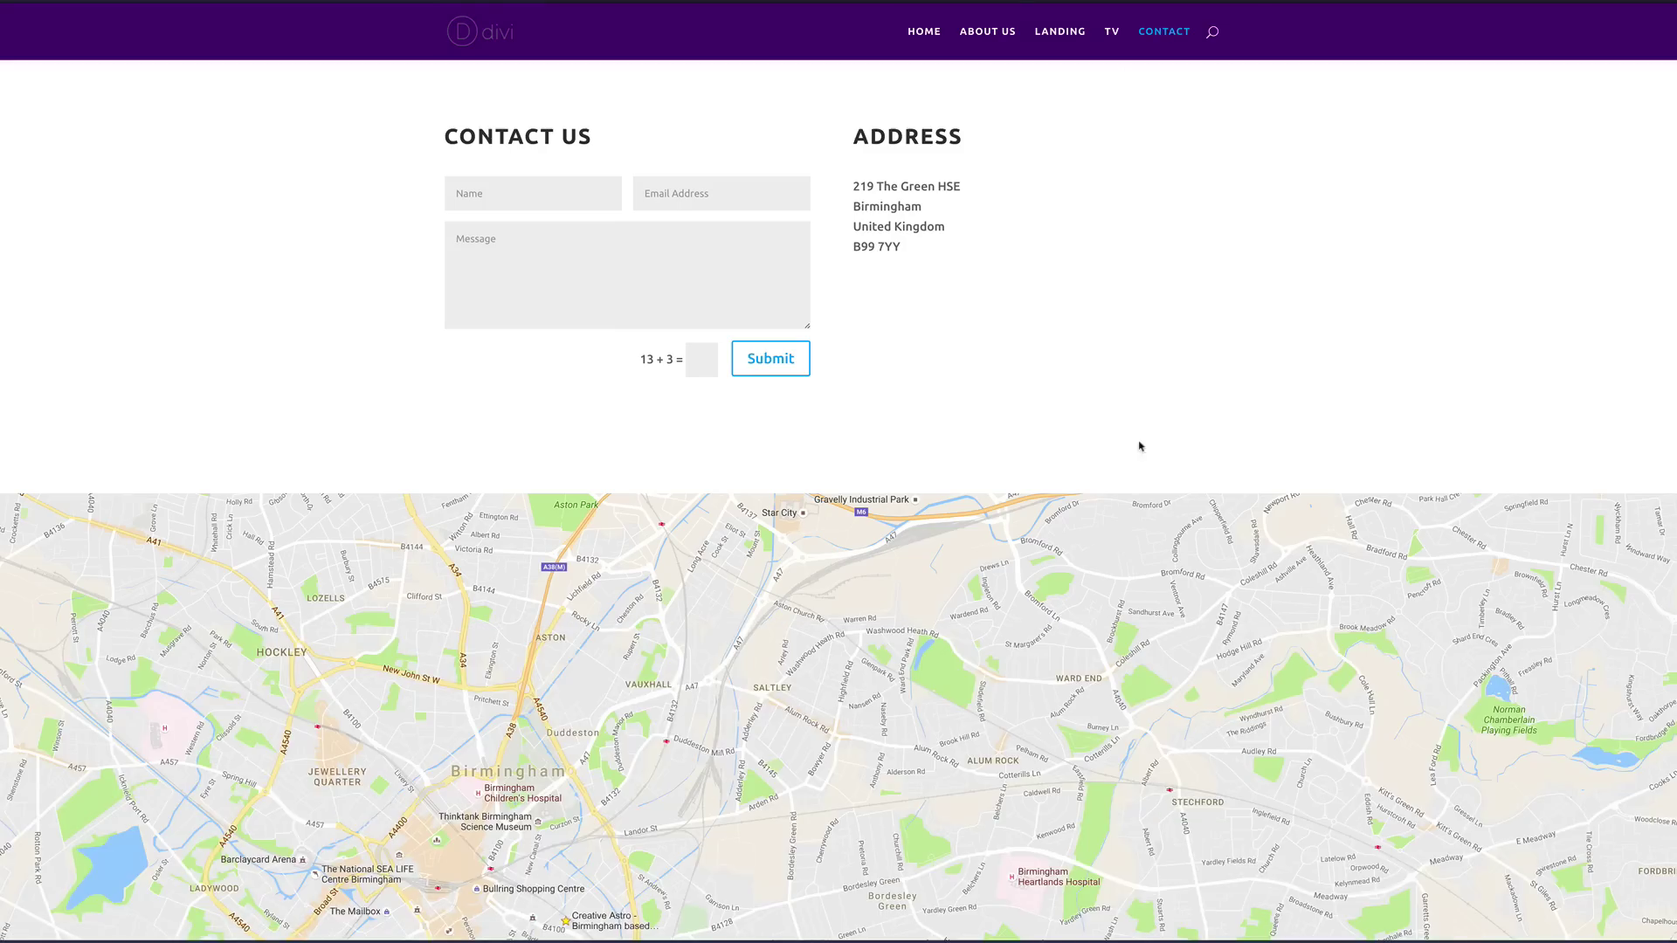
Step: Return to Home, then open About Us and confirm leaving the page
{"action": "left_click", "coordinate": [925, 33]}
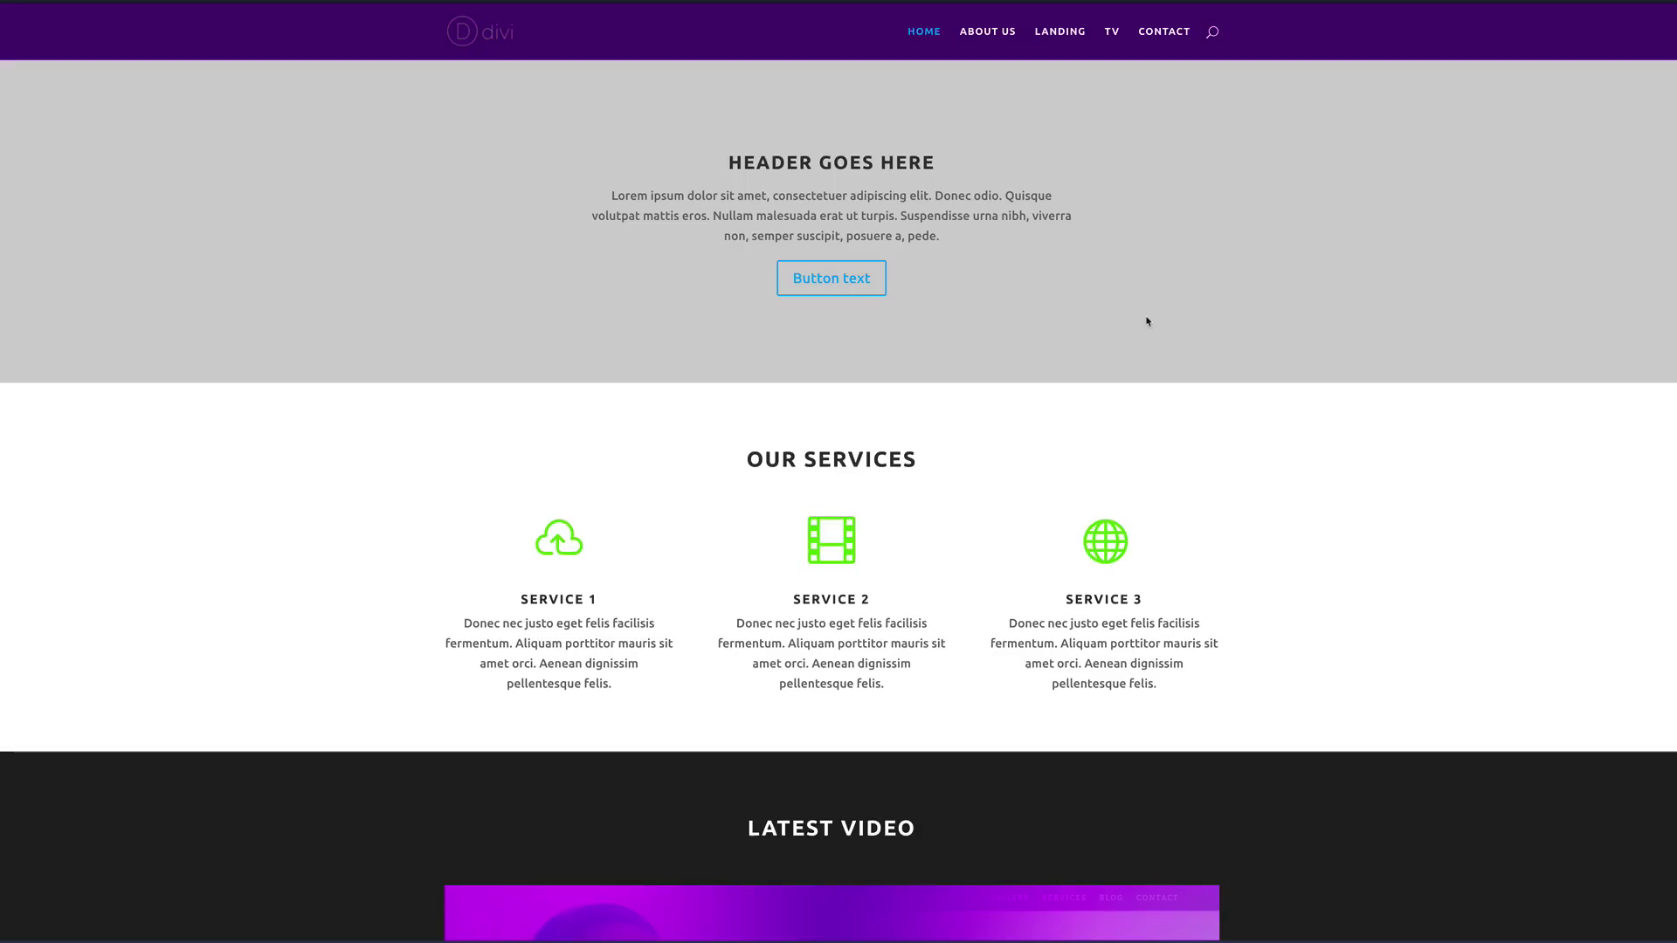
{"action": "scroll", "coordinate": [1147, 321], "scroll_direction": "down", "scroll_amount": 10}
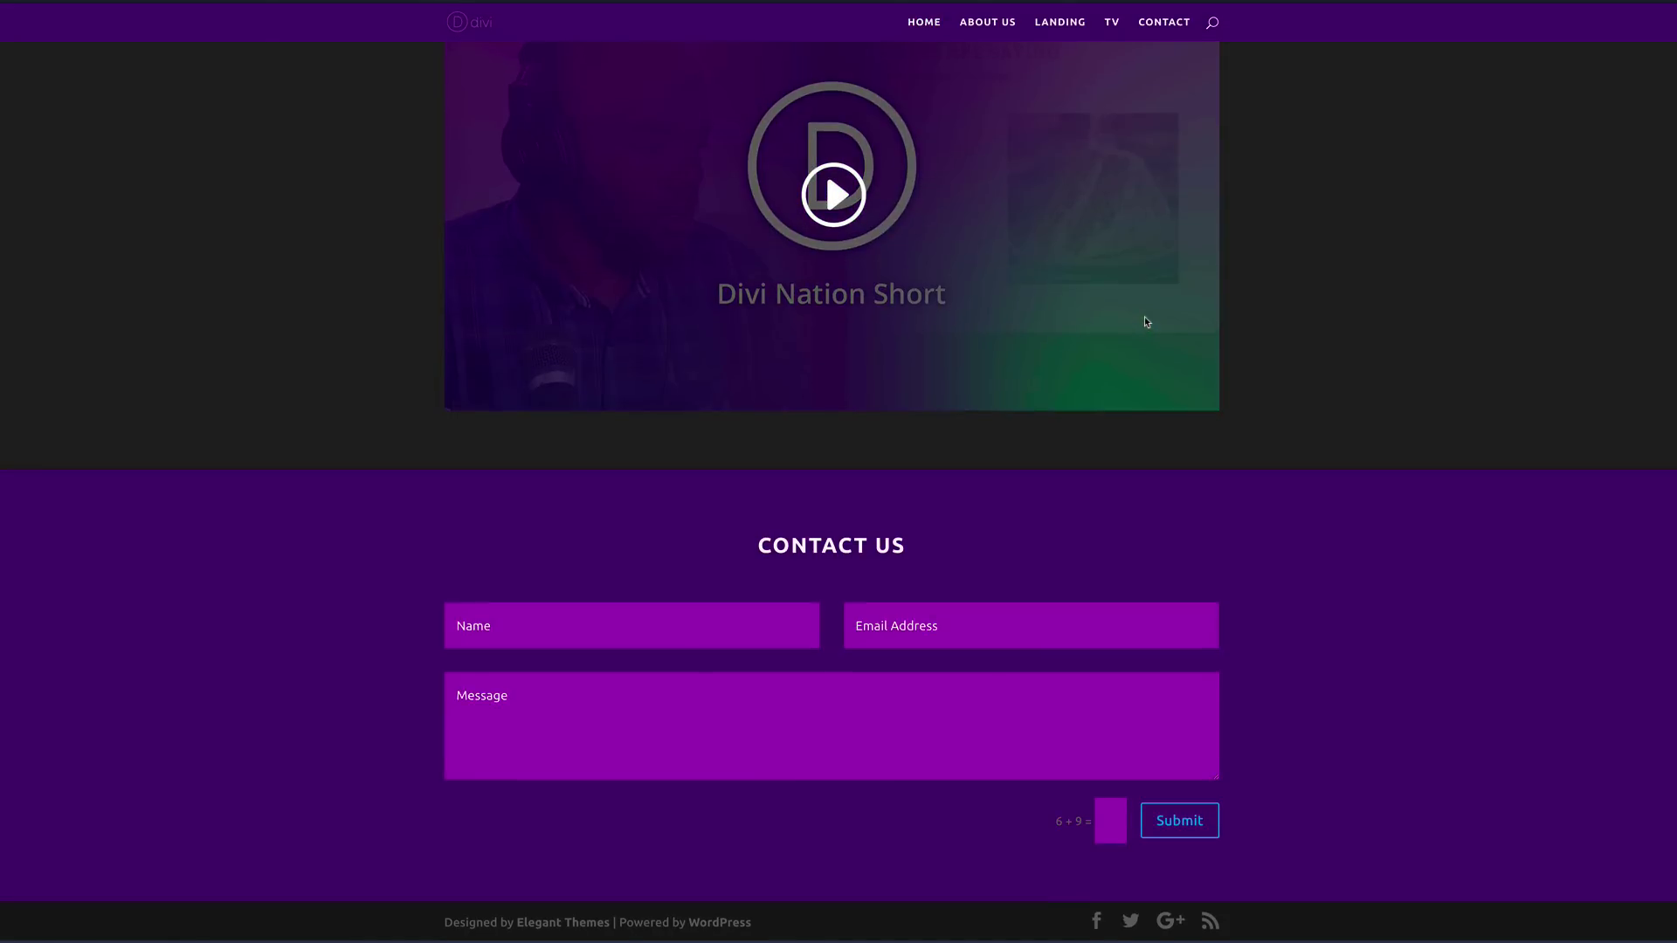
{"action": "scroll", "coordinate": [1147, 321], "scroll_direction": "up", "scroll_amount": 10}
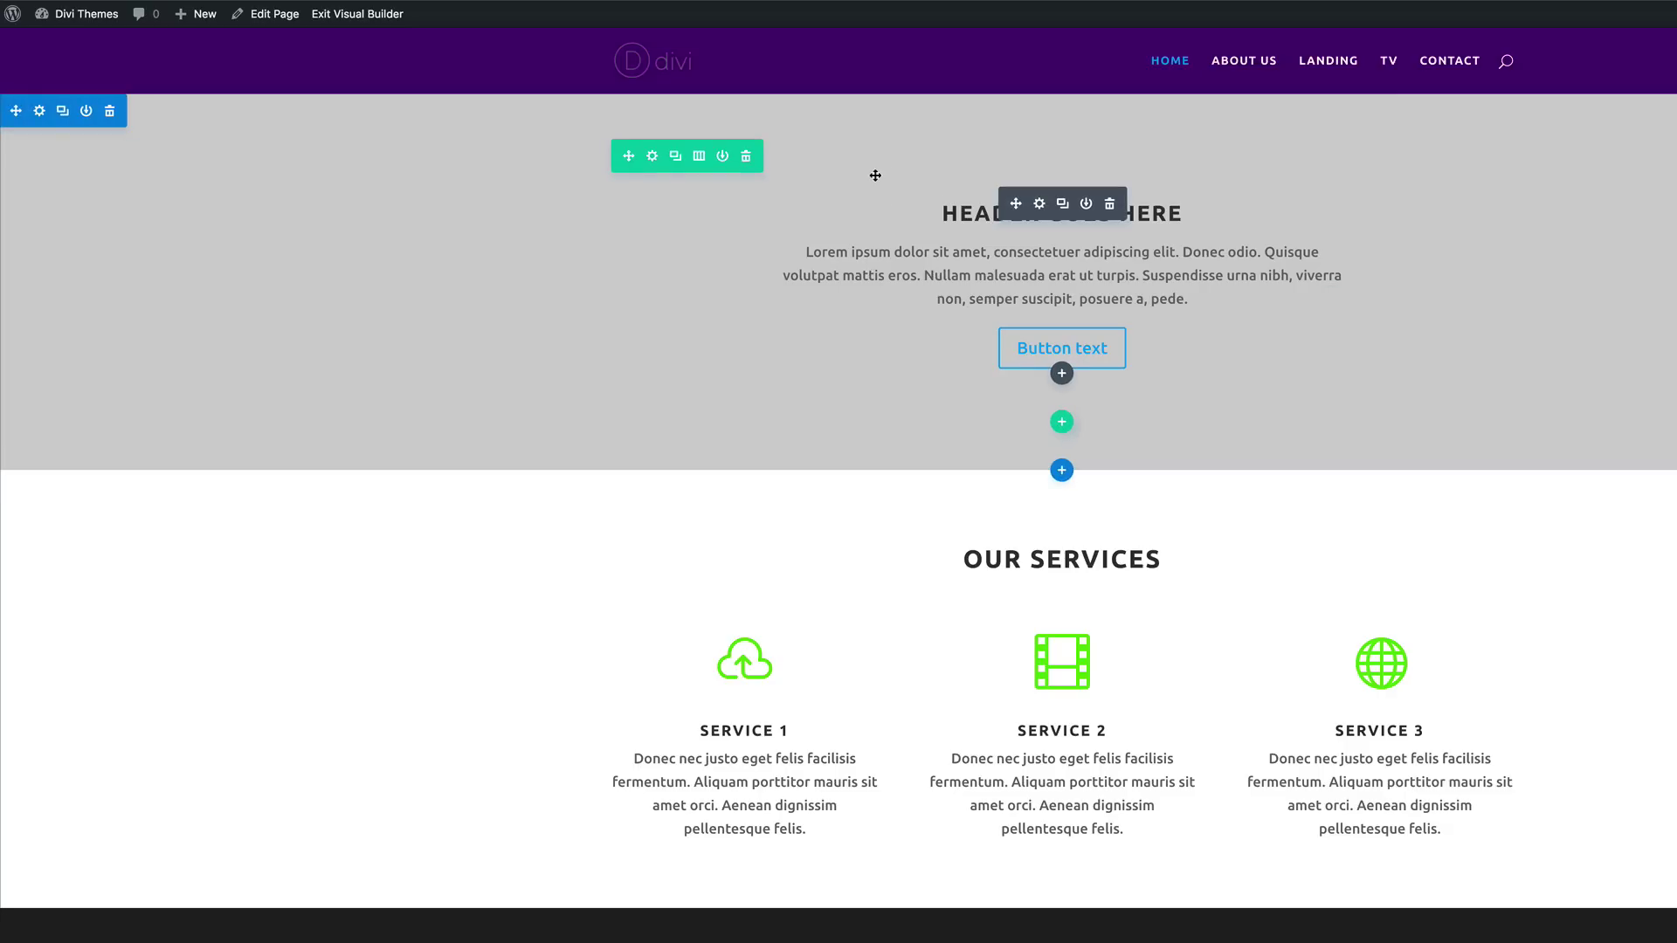
{"action": "left_click", "coordinate": [1264, 63]}
{"action": "left_click", "coordinate": [1186, 306]}
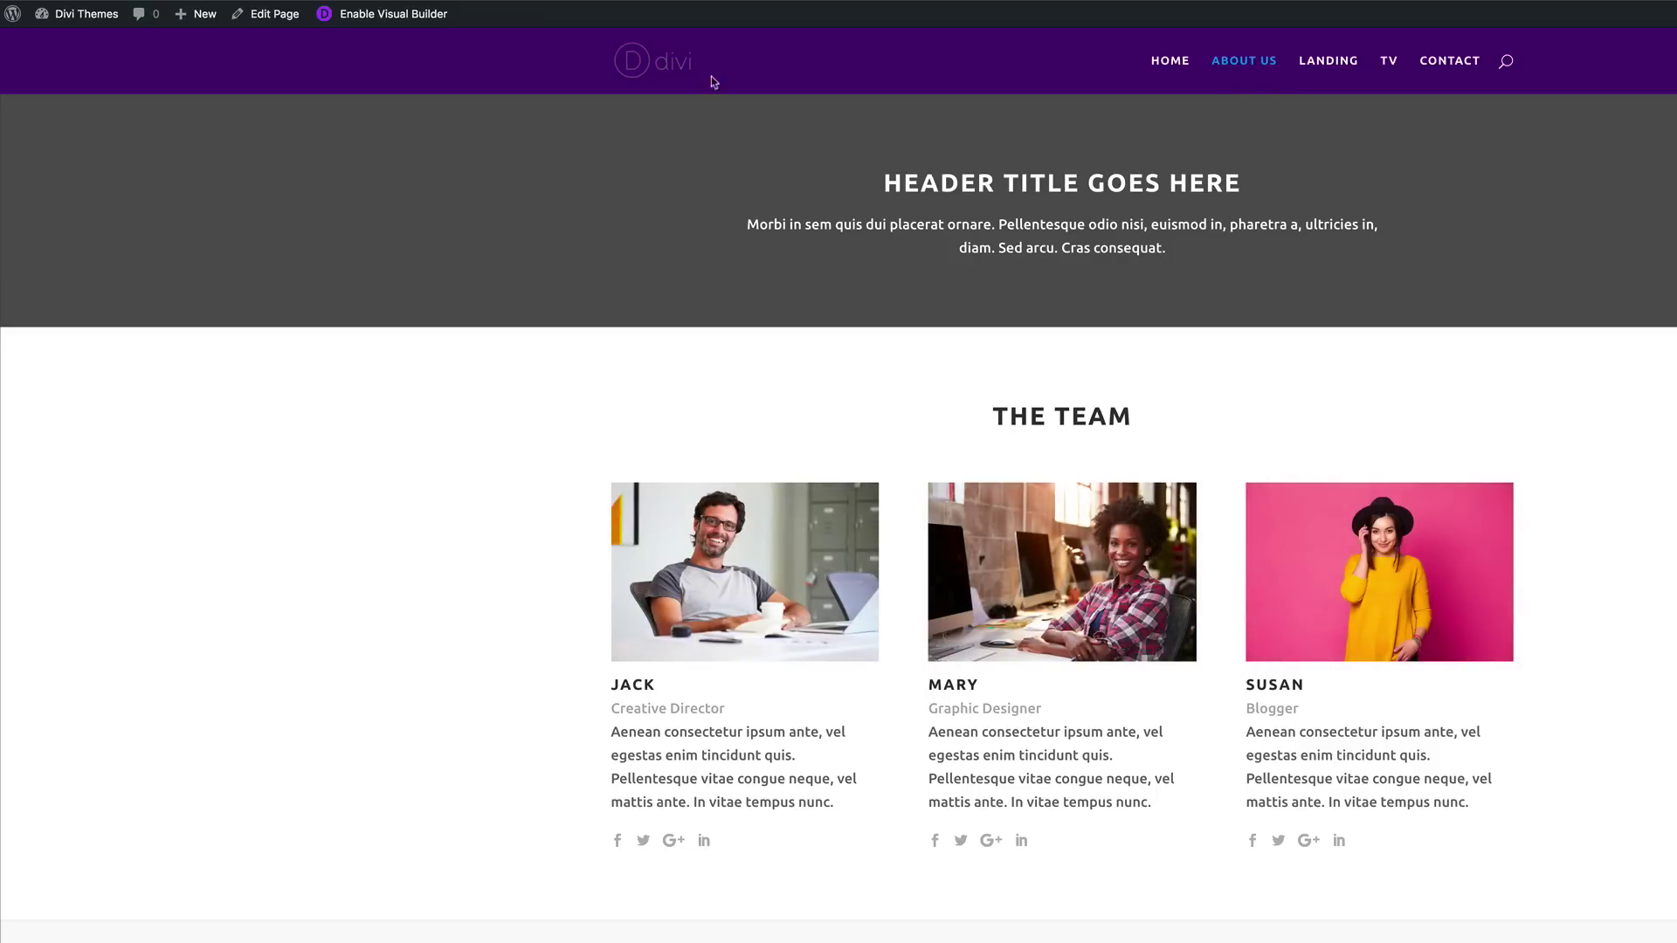
Step: In the visual builder, give the About Us header section the purple team photo background and save
{"action": "left_click", "coordinate": [365, 19]}
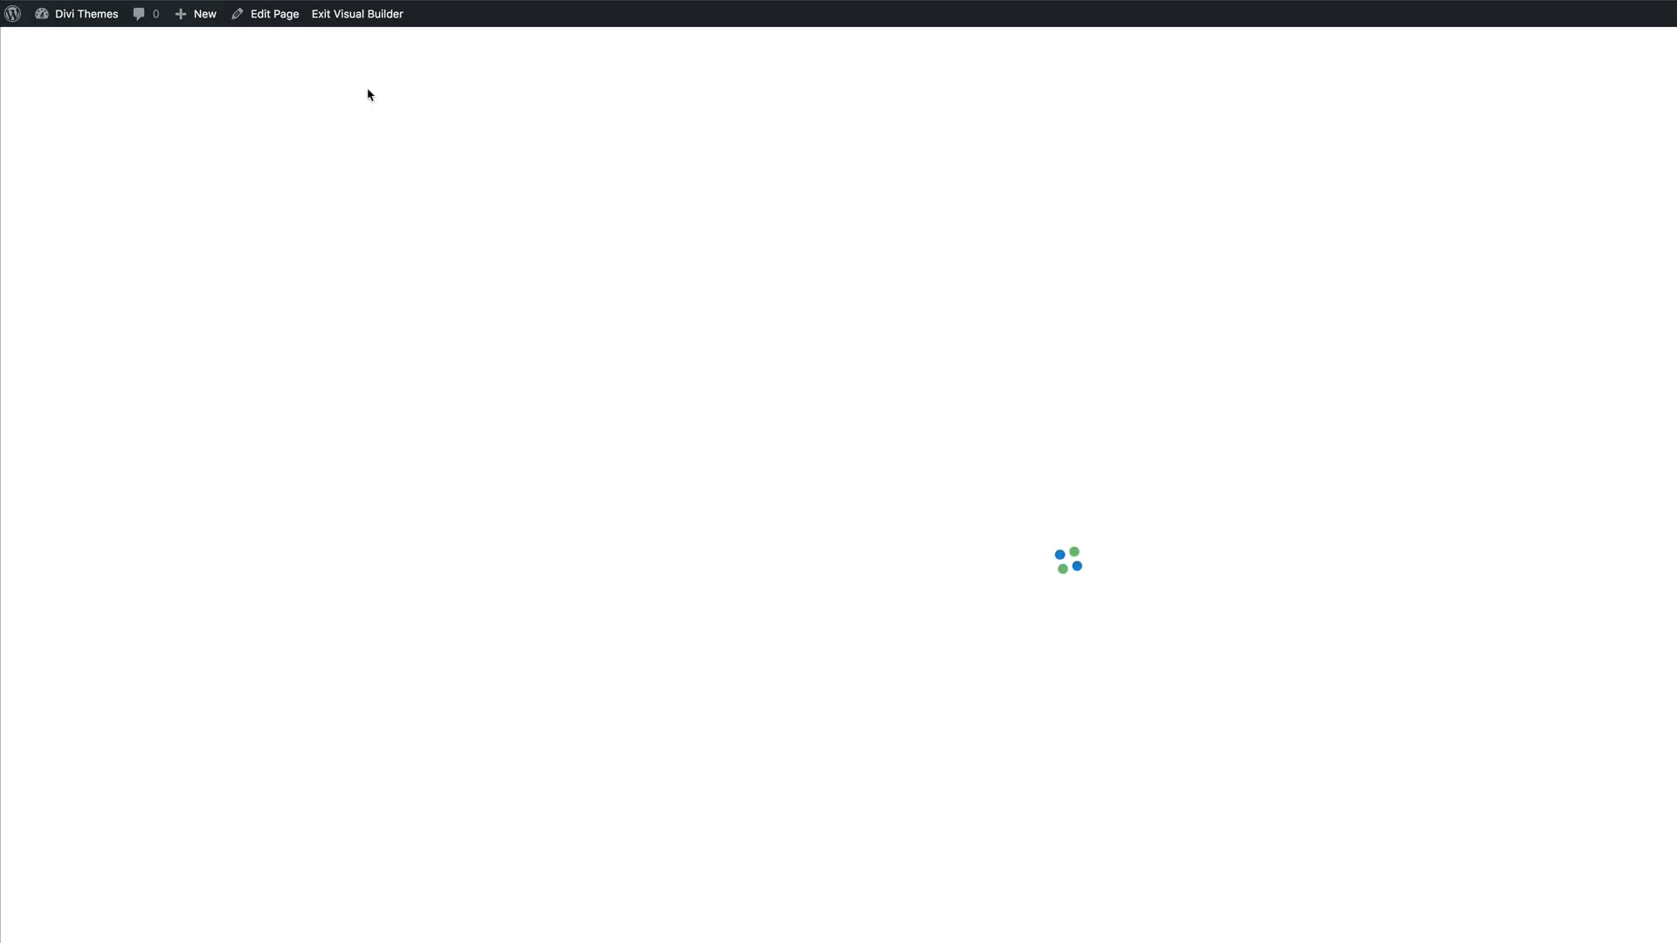
{"action": "mouse_move", "coordinate": [105, 148]}
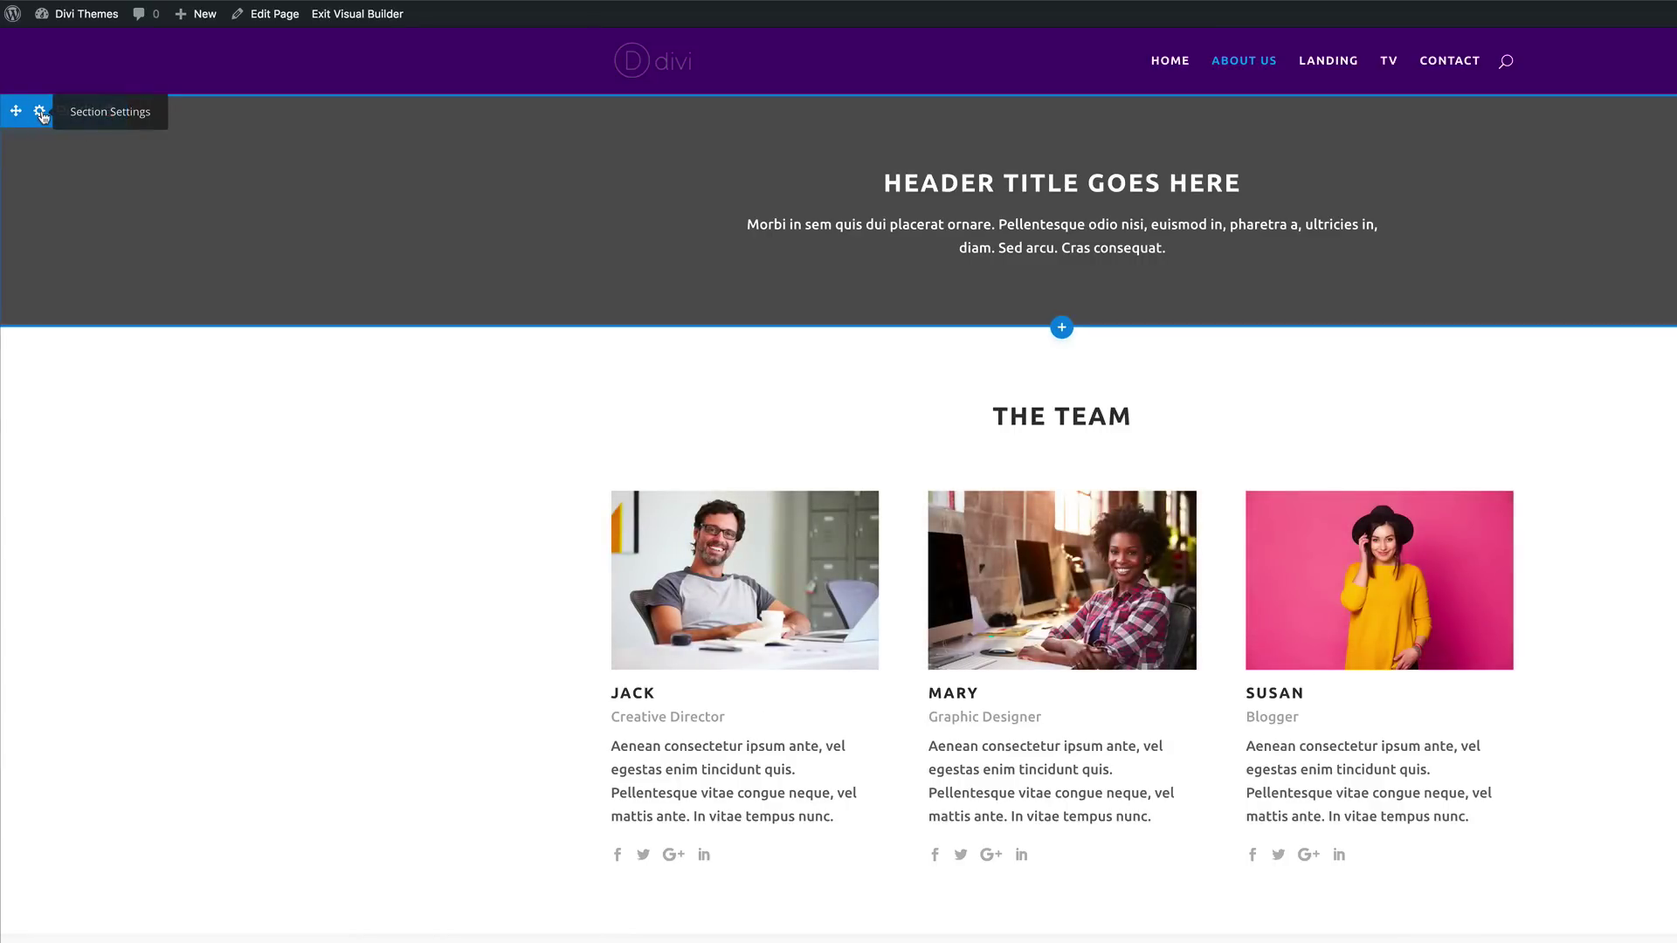
{"action": "left_click", "coordinate": [40, 111]}
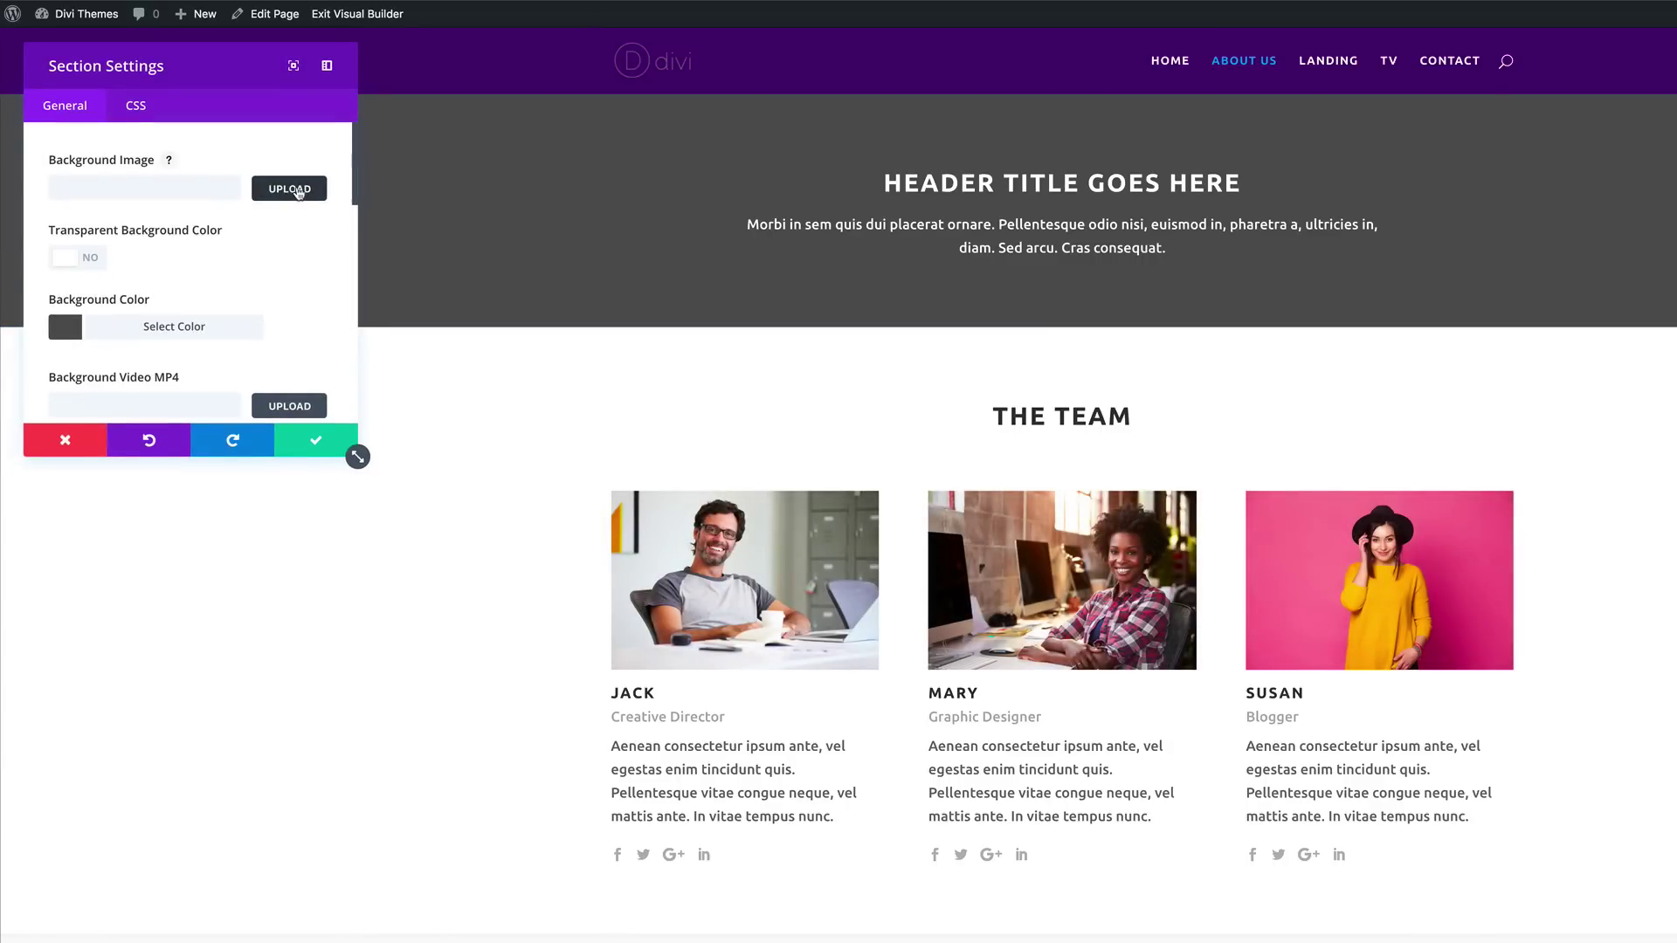
{"action": "left_click", "coordinate": [297, 190]}
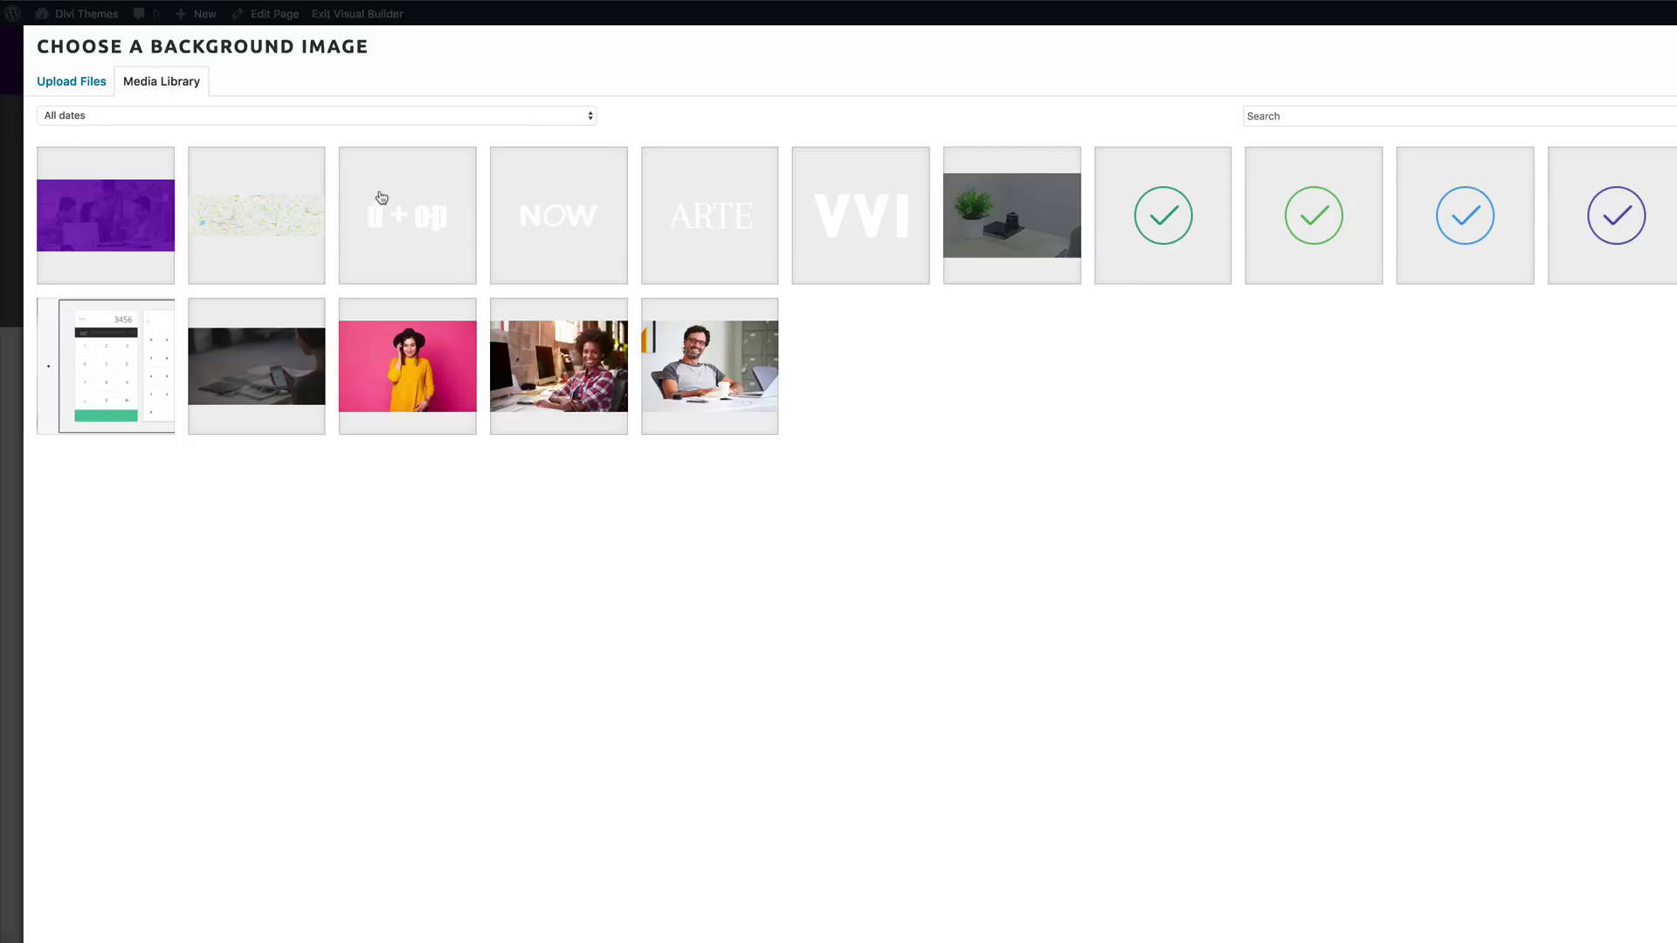
{"action": "left_click", "coordinate": [111, 220]}
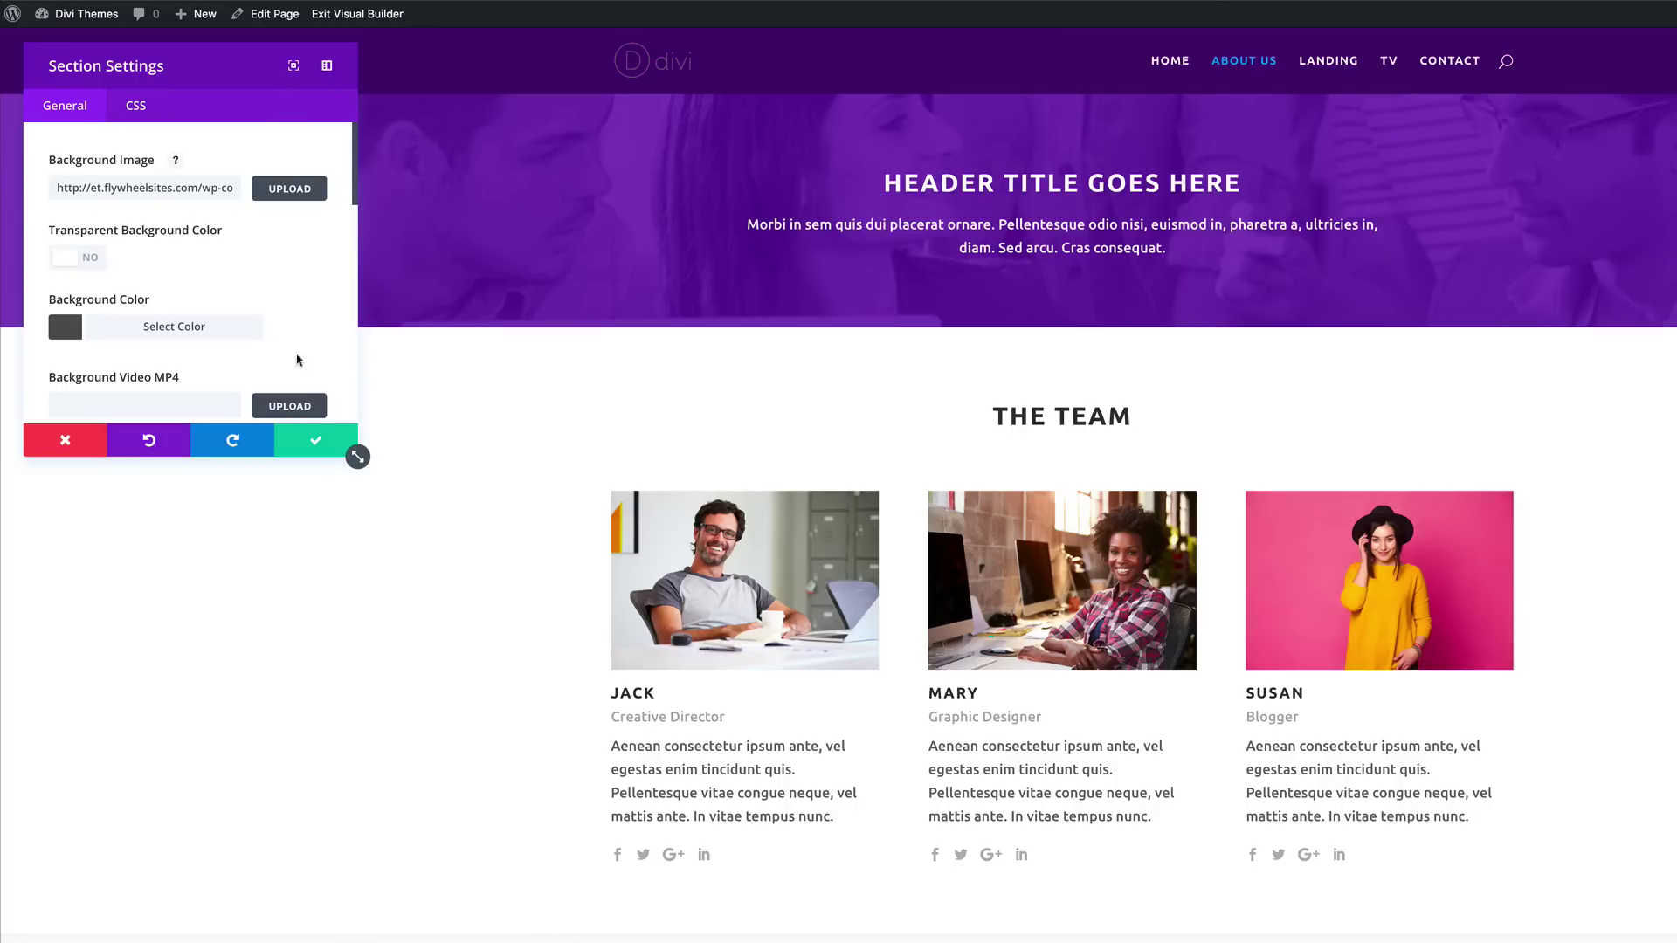
{"action": "left_click", "coordinate": [315, 444]}
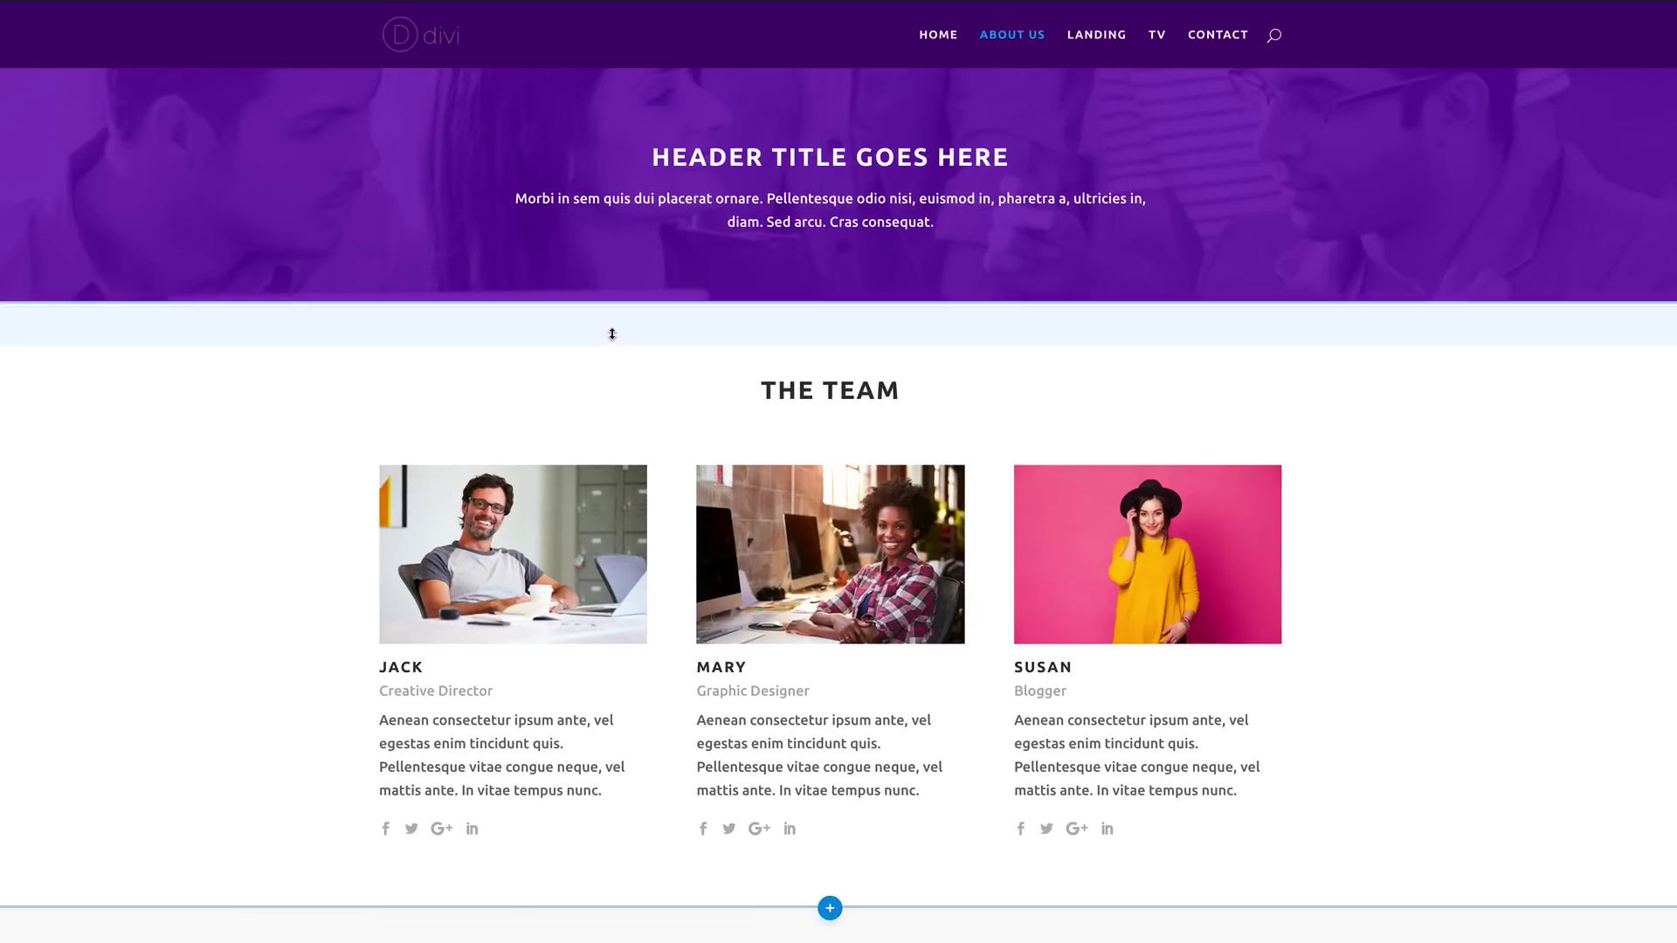
Step: Drag the About Us header's bottom and top padding handles to add space around the title
{"action": "left_click_drag", "start_coordinate": [745, 297], "coordinate": [748, 457]}
{"action": "left_click_drag", "start_coordinate": [764, 67], "coordinate": [752, 293]}
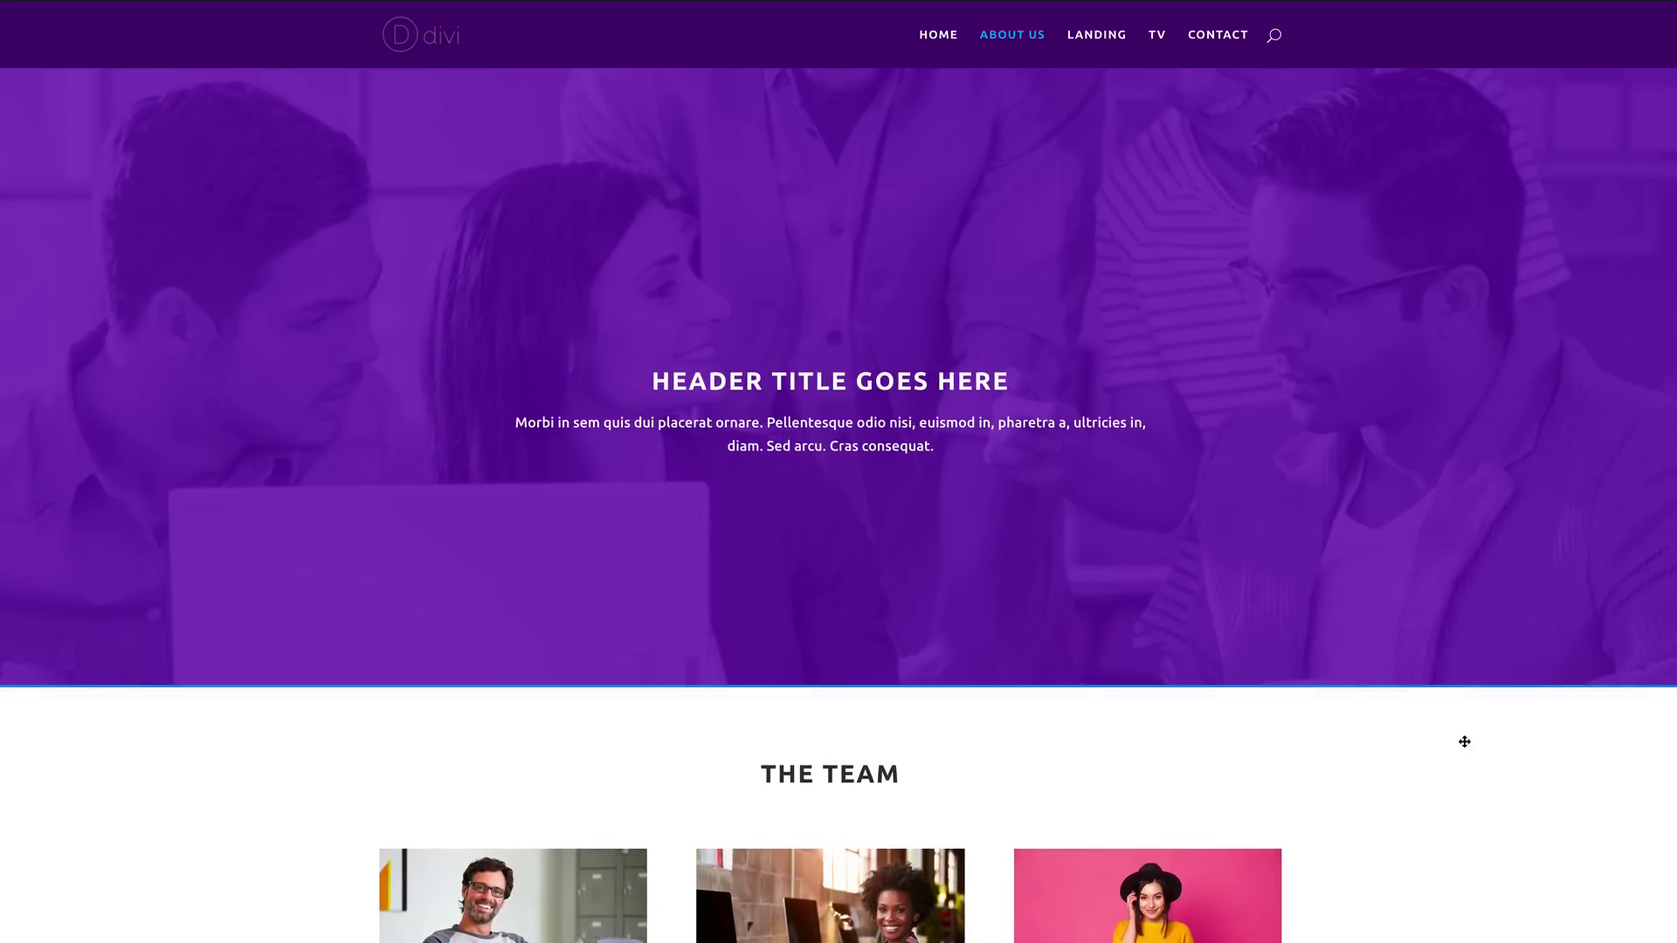
{"action": "scroll", "coordinate": [70, 337], "scroll_direction": "down", "scroll_amount": 8}
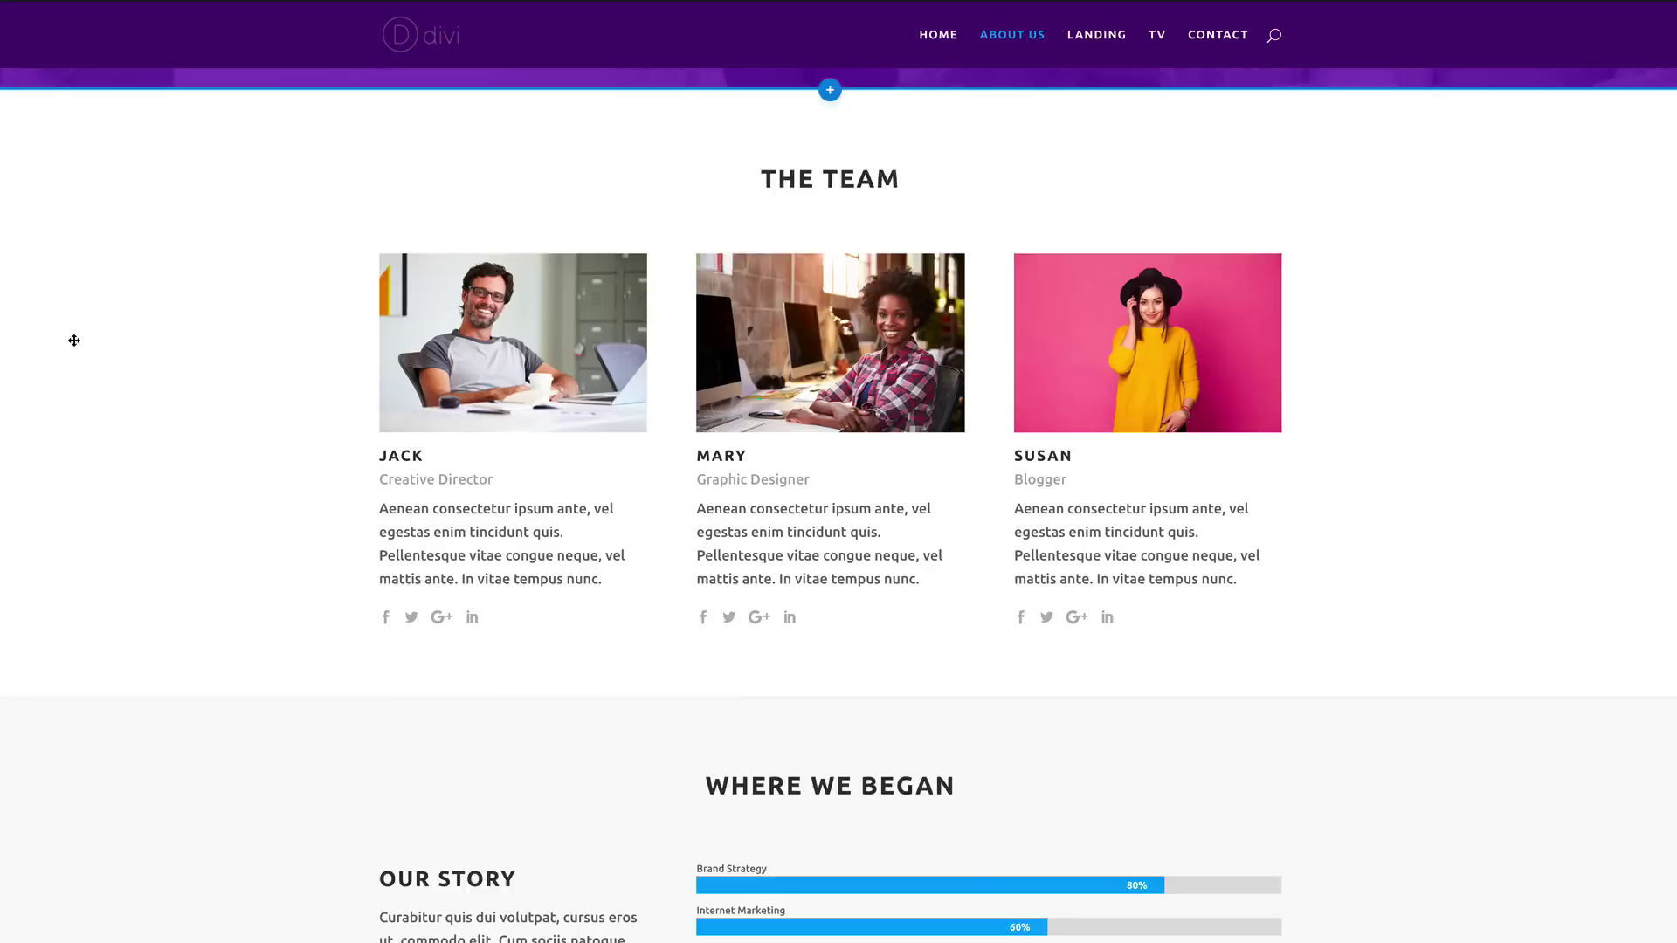
{"action": "scroll", "coordinate": [76, 337], "scroll_direction": "up", "scroll_amount": 8}
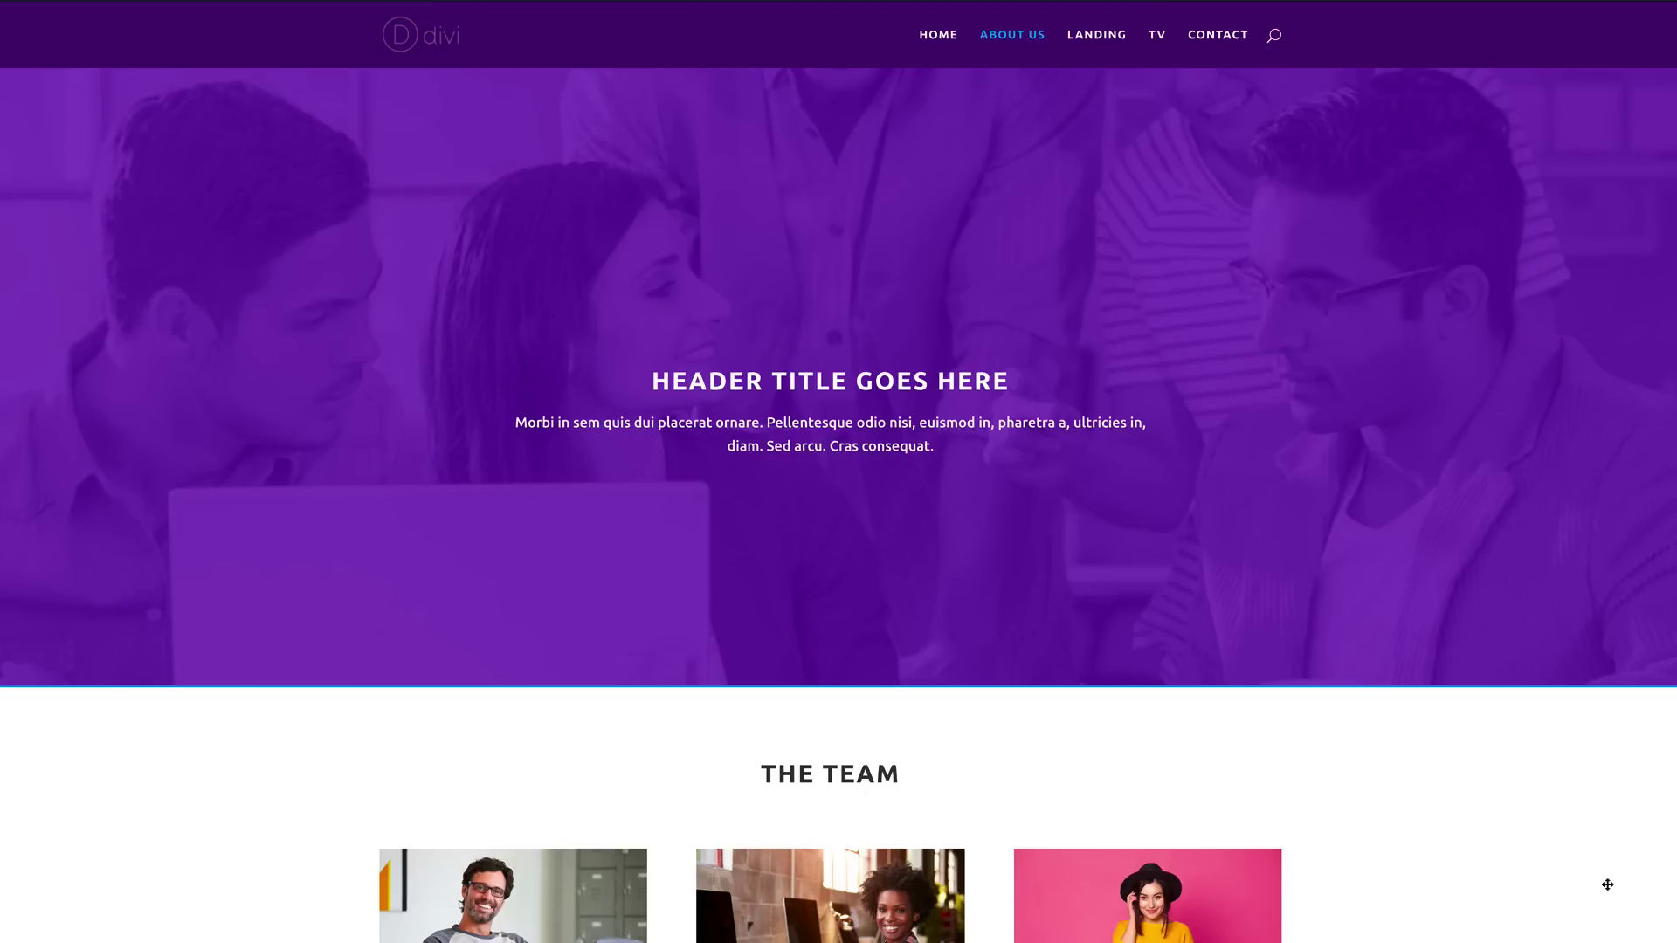
{"action": "scroll", "coordinate": [1610, 888], "scroll_direction": "down", "scroll_amount": 4}
{"action": "scroll", "coordinate": [1610, 885], "scroll_direction": "up", "scroll_amount": 3}
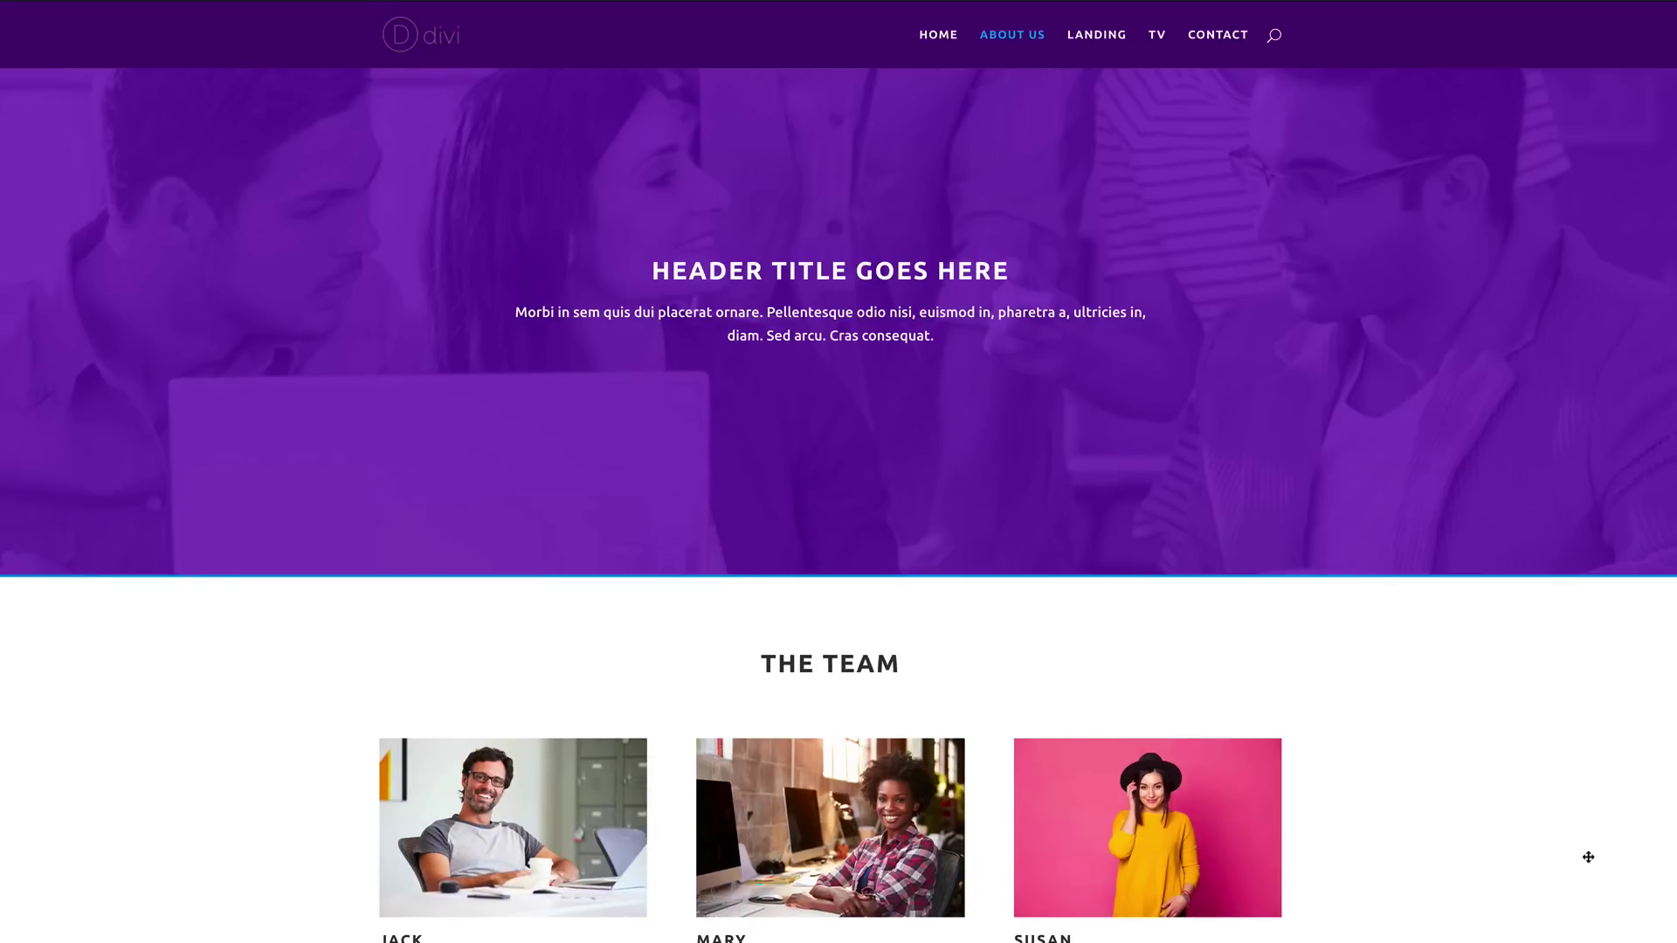
{"action": "scroll", "coordinate": [1590, 861], "scroll_direction": "up", "scroll_amount": 1}
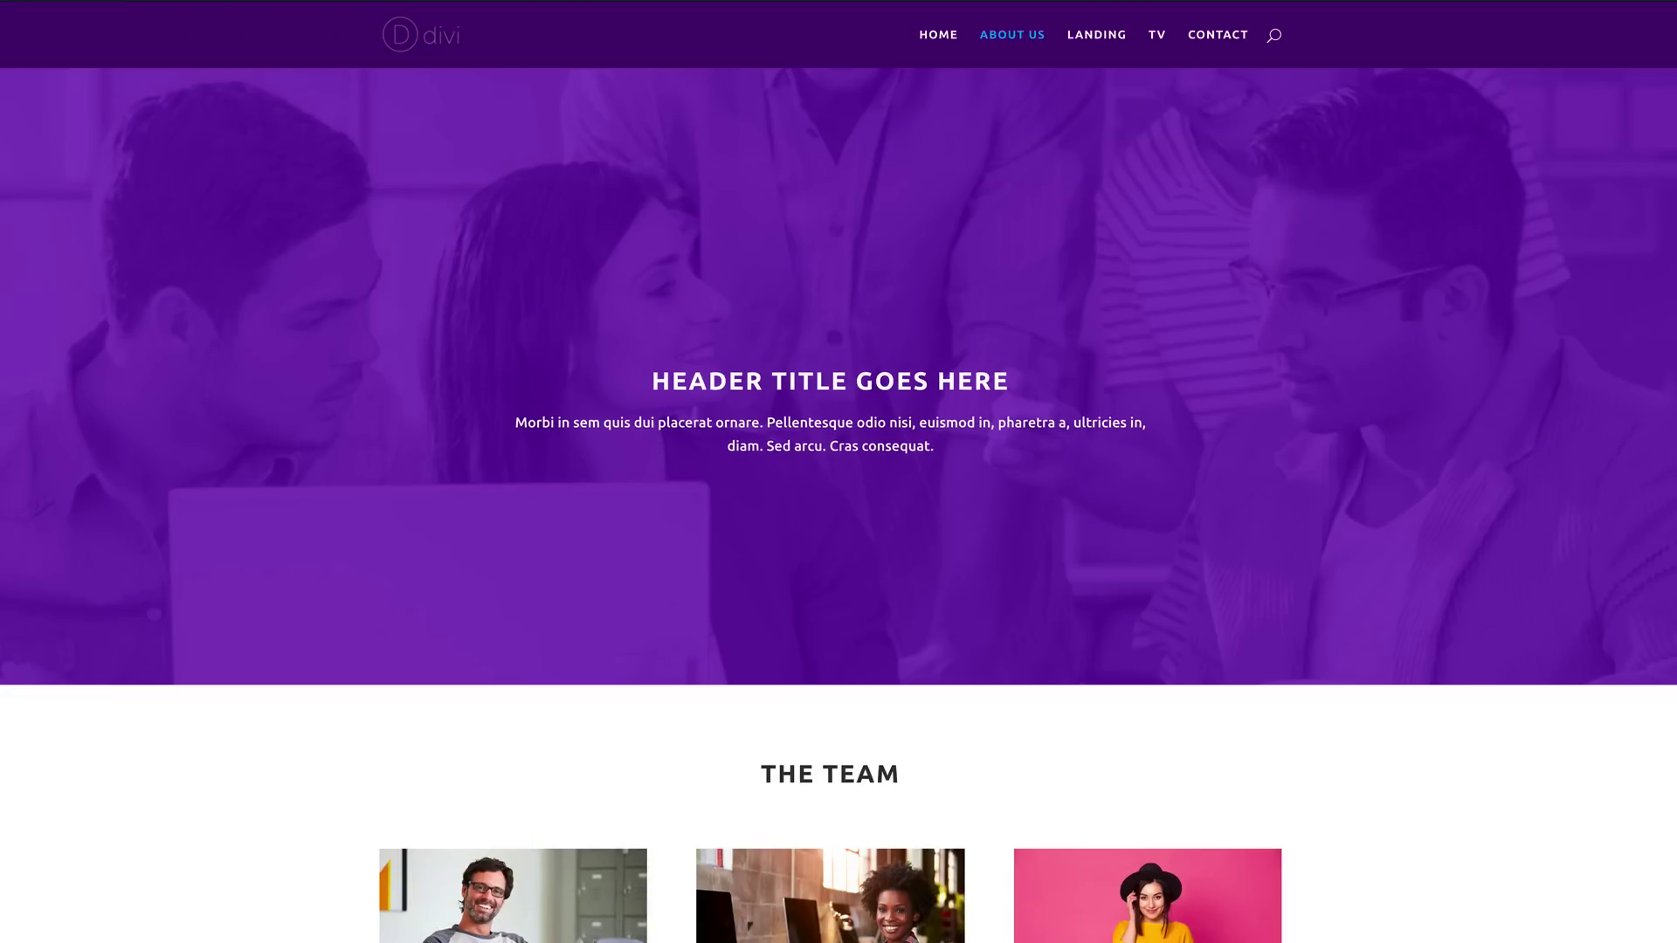
{"action": "scroll", "coordinate": [838, 472], "scroll_direction": "down", "scroll_amount": 2}
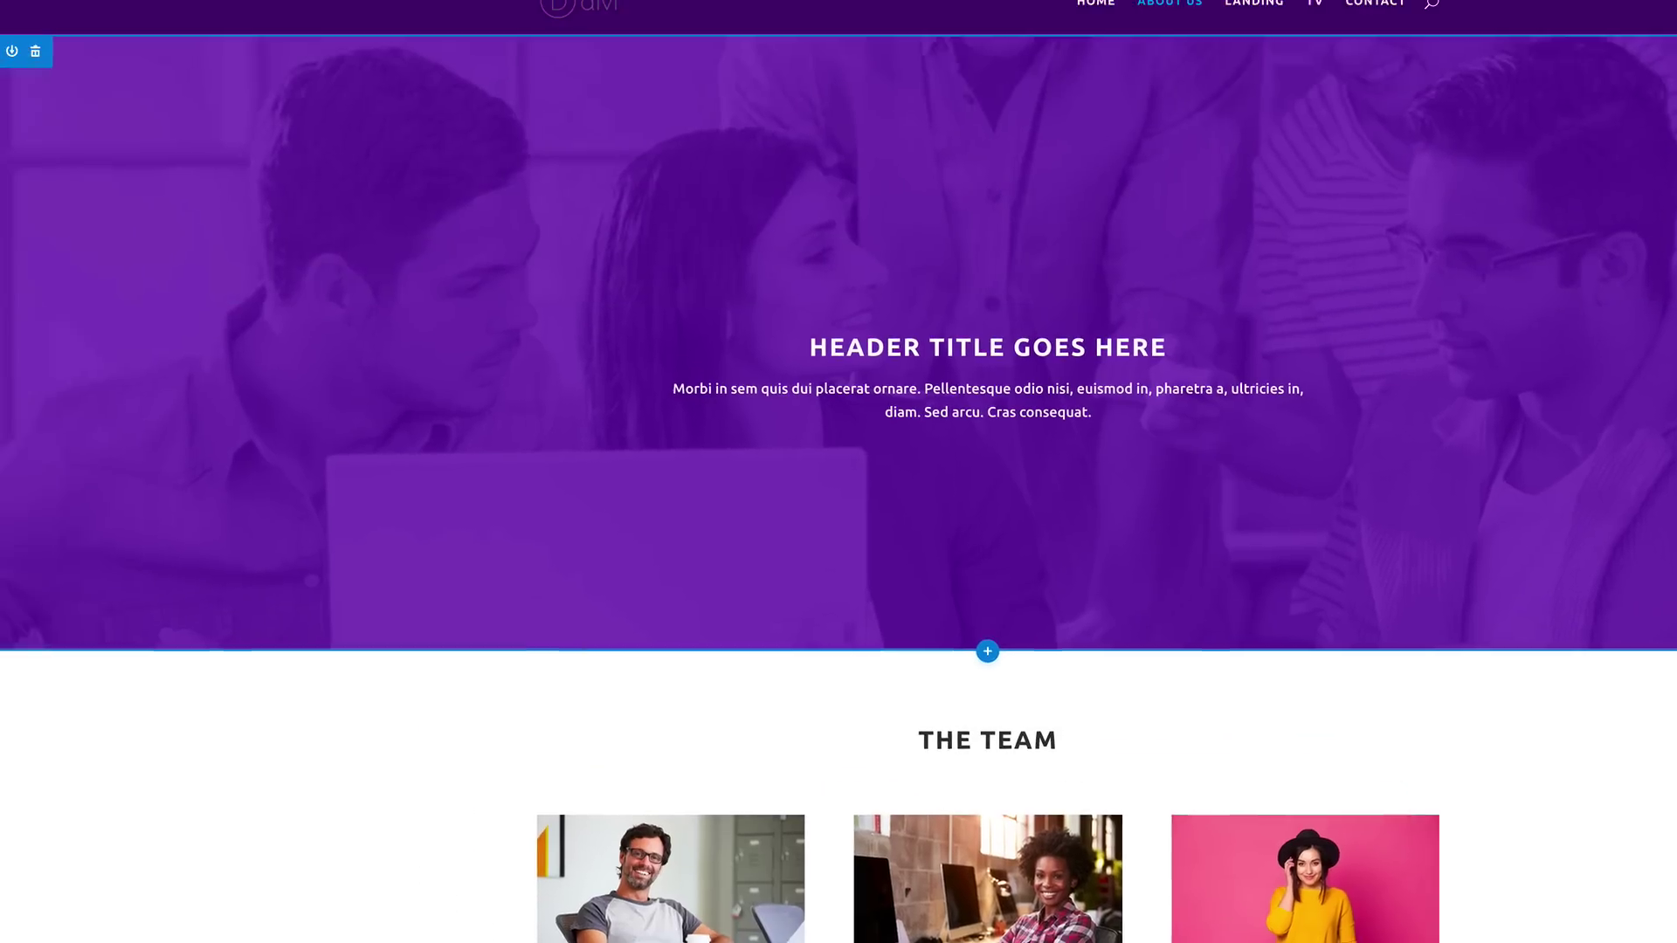
Step: Turn on Use Parallax Effect for the About Us header background and save it
{"action": "left_click", "coordinate": [40, 105]}
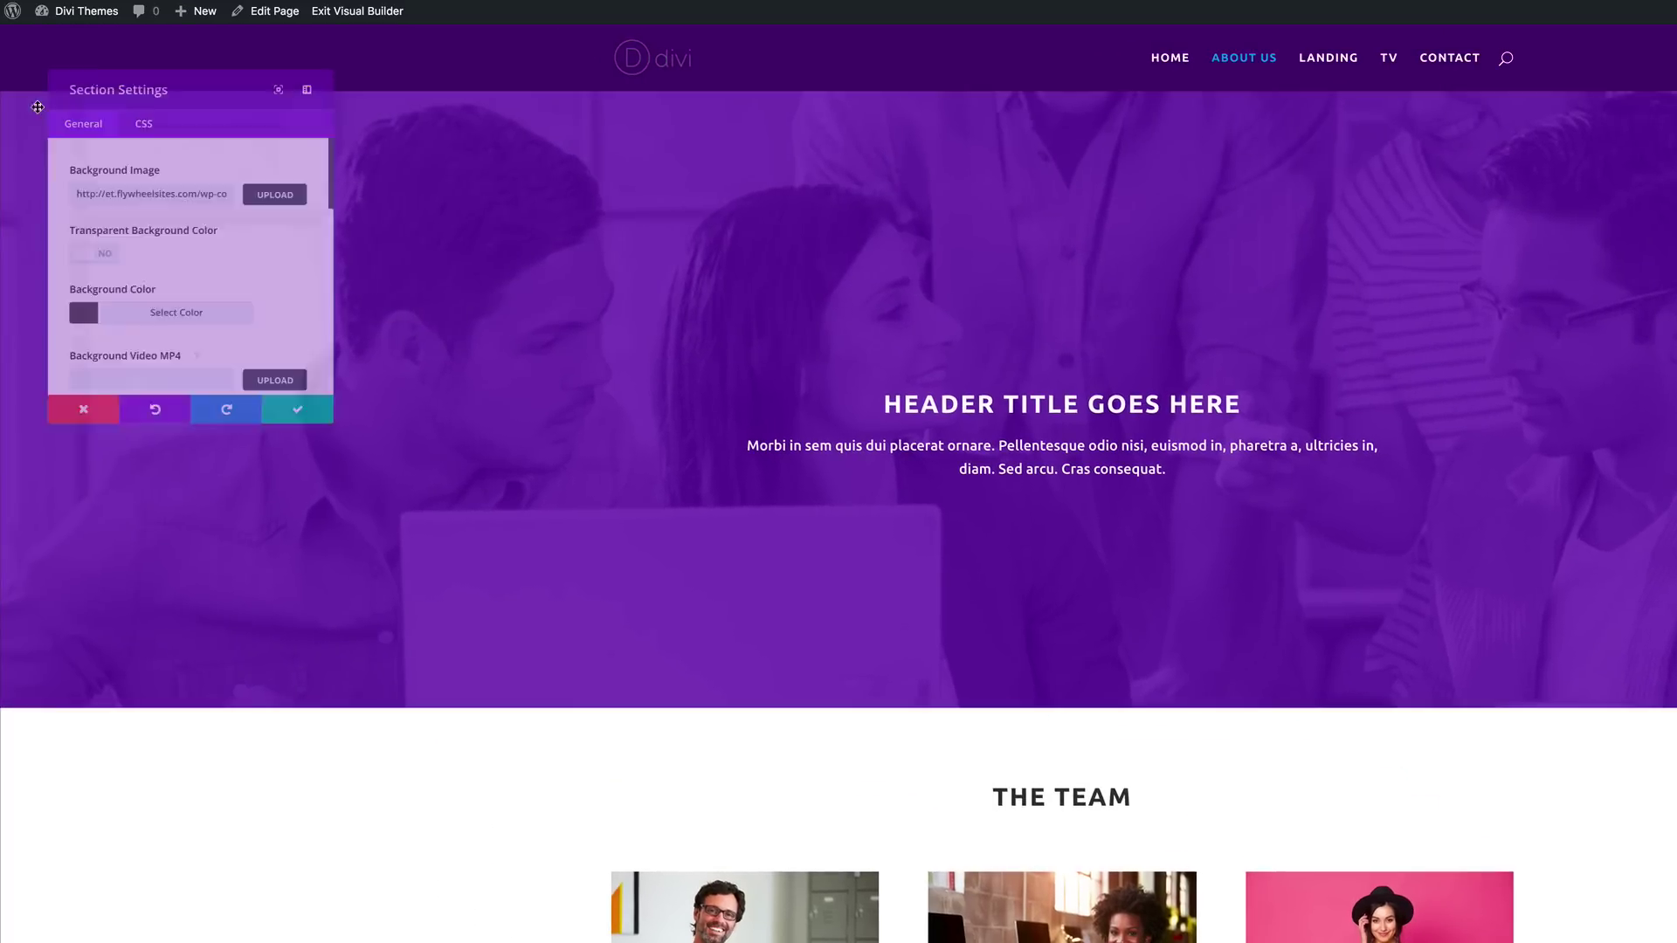
{"action": "scroll", "coordinate": [273, 258], "scroll_direction": "down", "scroll_amount": 5}
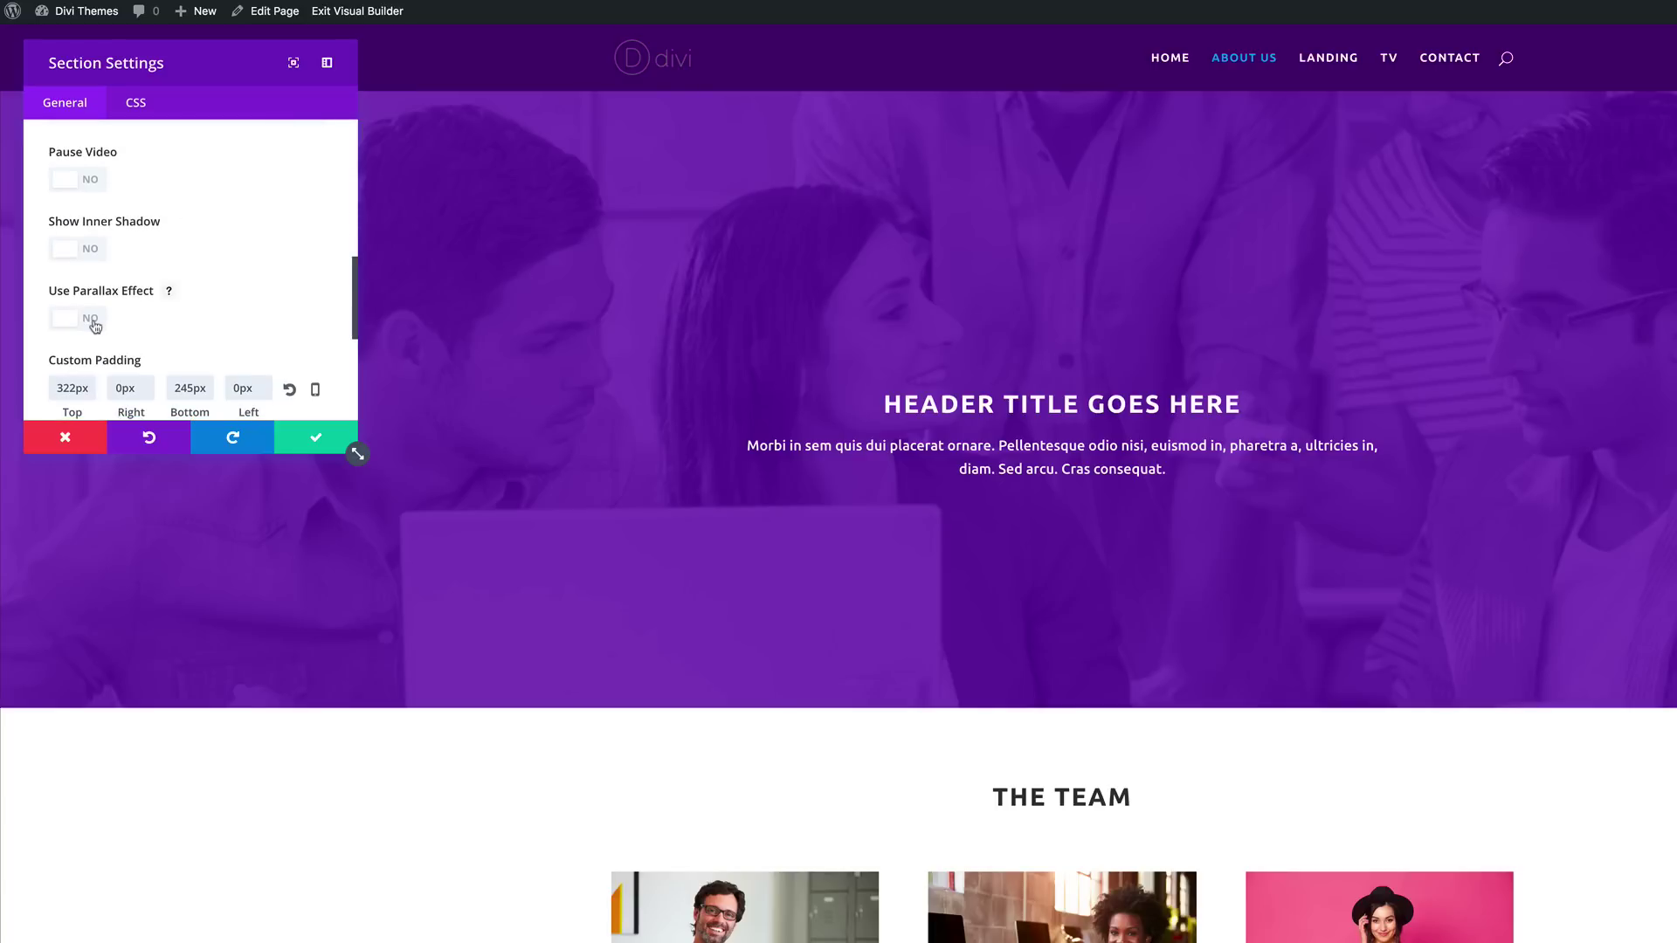
{"action": "left_click", "coordinate": [92, 320]}
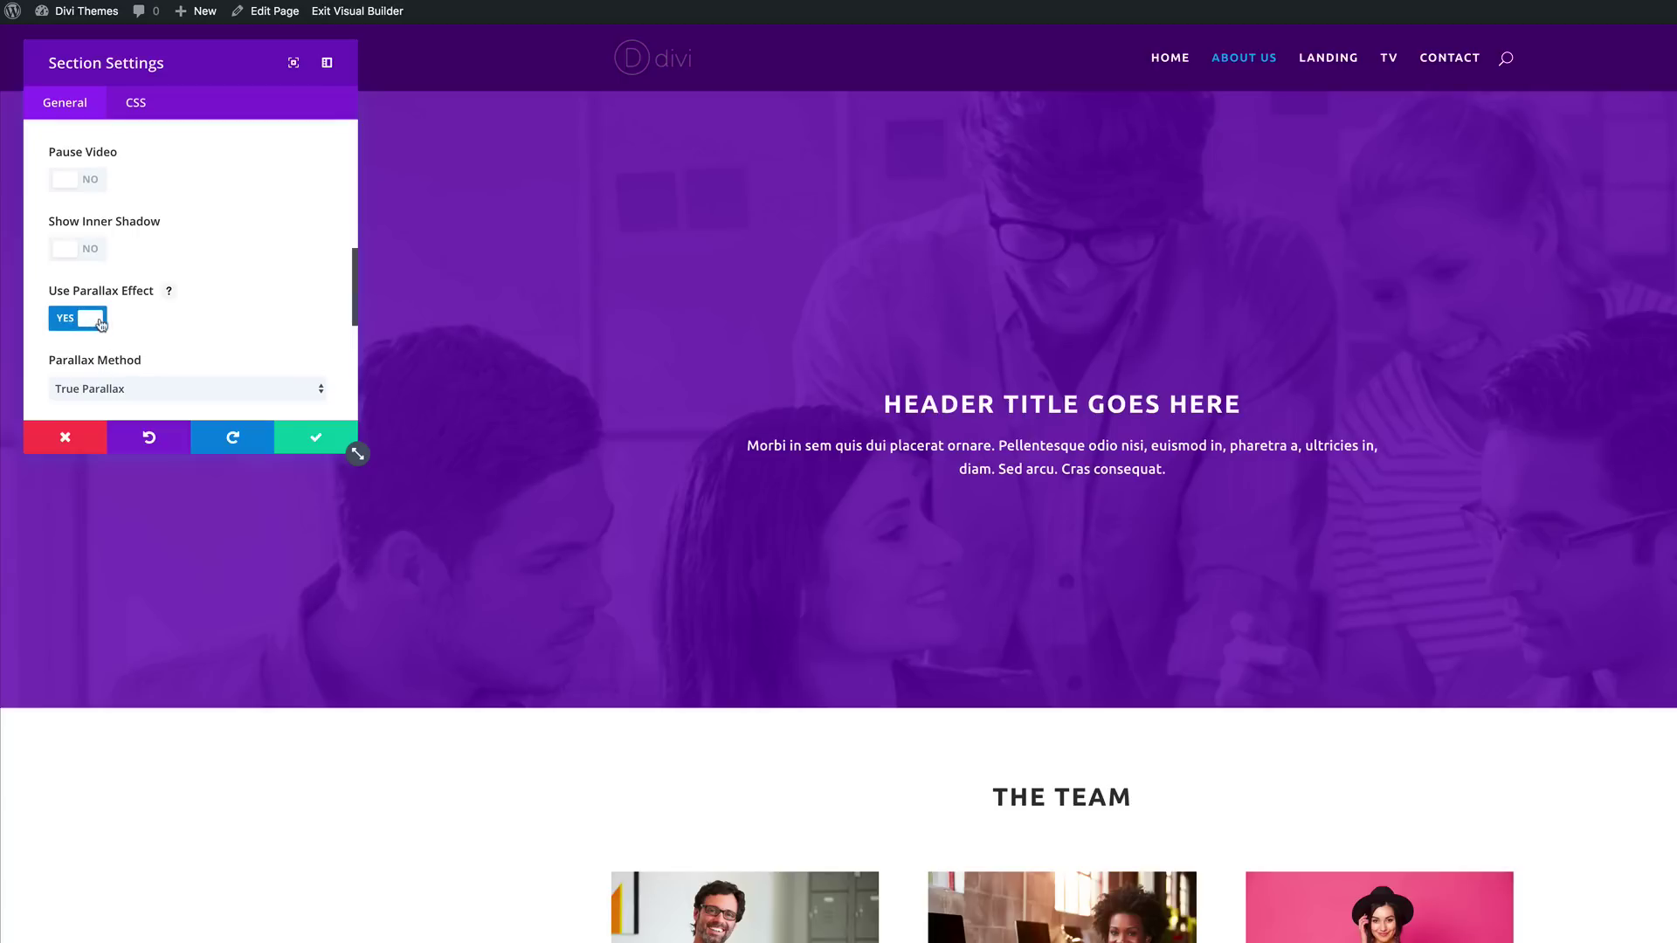
{"action": "left_click", "coordinate": [316, 445]}
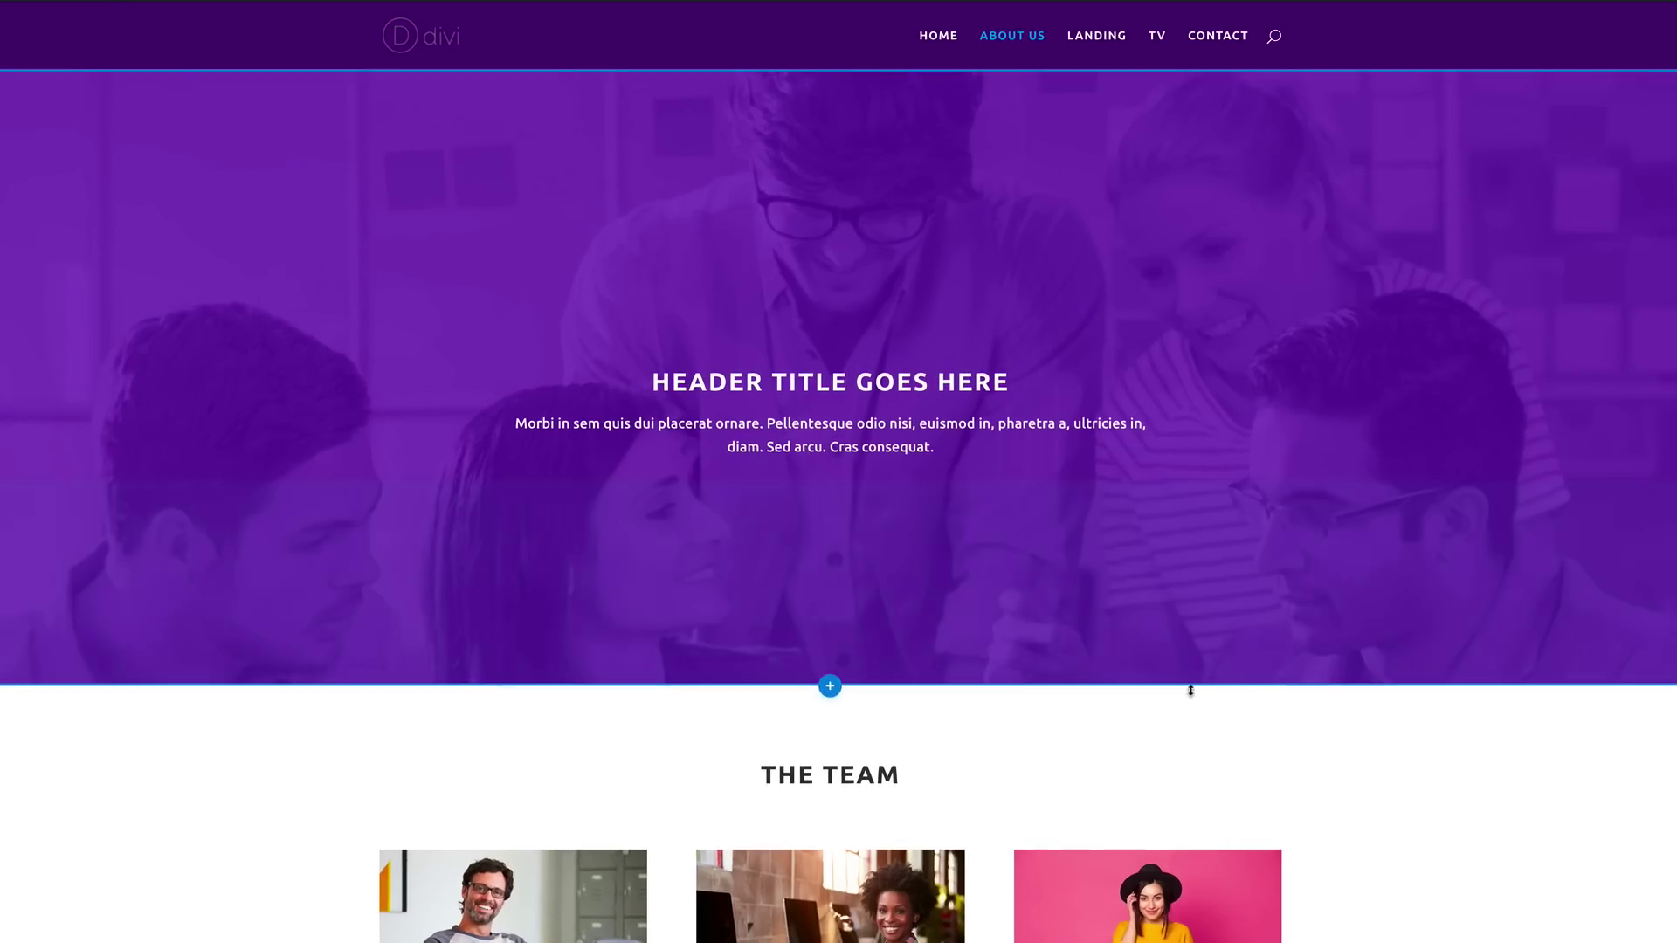
{"action": "scroll", "coordinate": [1486, 715], "scroll_direction": "down", "scroll_amount": 2}
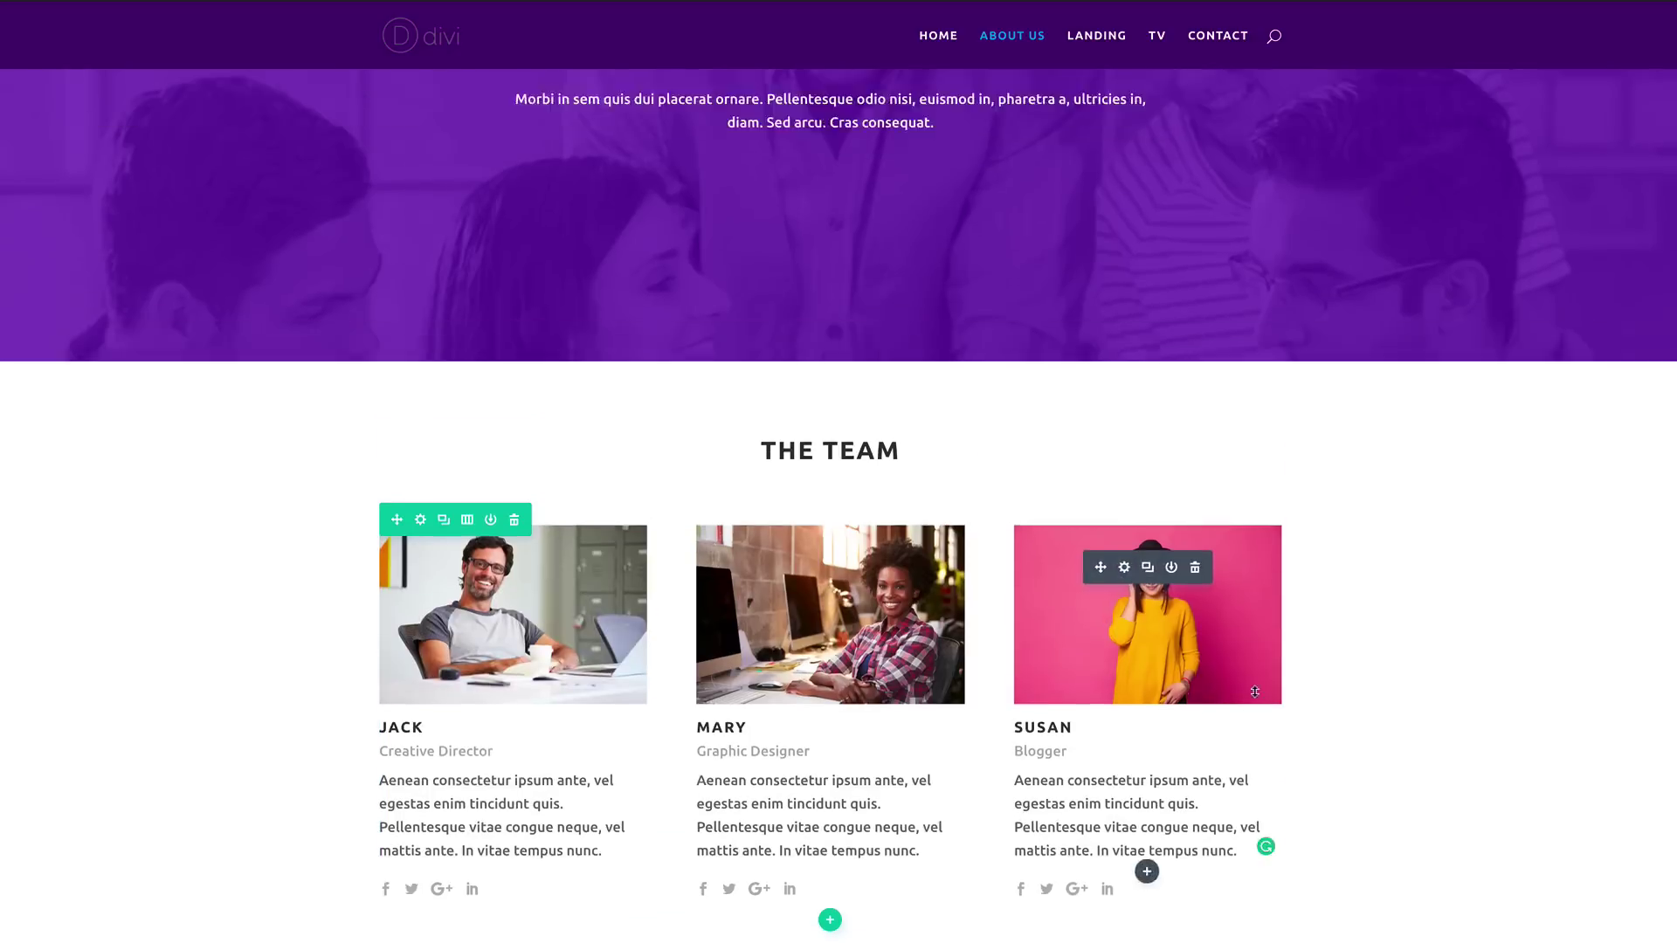
{"action": "scroll", "coordinate": [1254, 692], "scroll_direction": "up", "scroll_amount": 3}
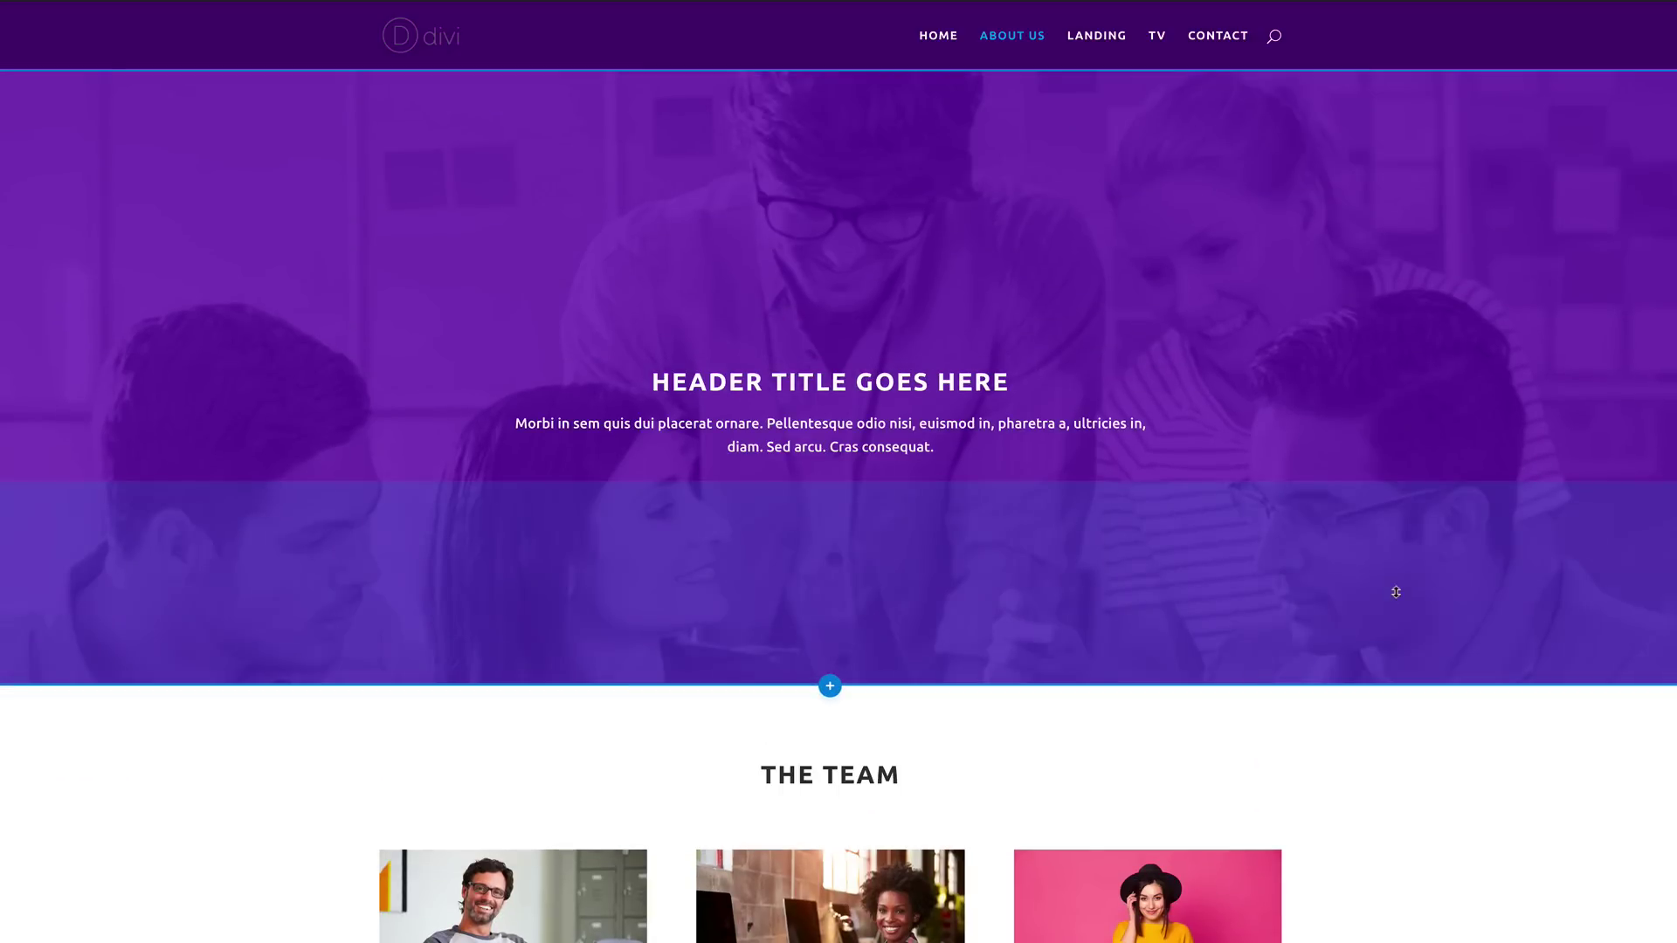
{"action": "scroll", "coordinate": [1485, 699], "scroll_direction": "down", "scroll_amount": 2}
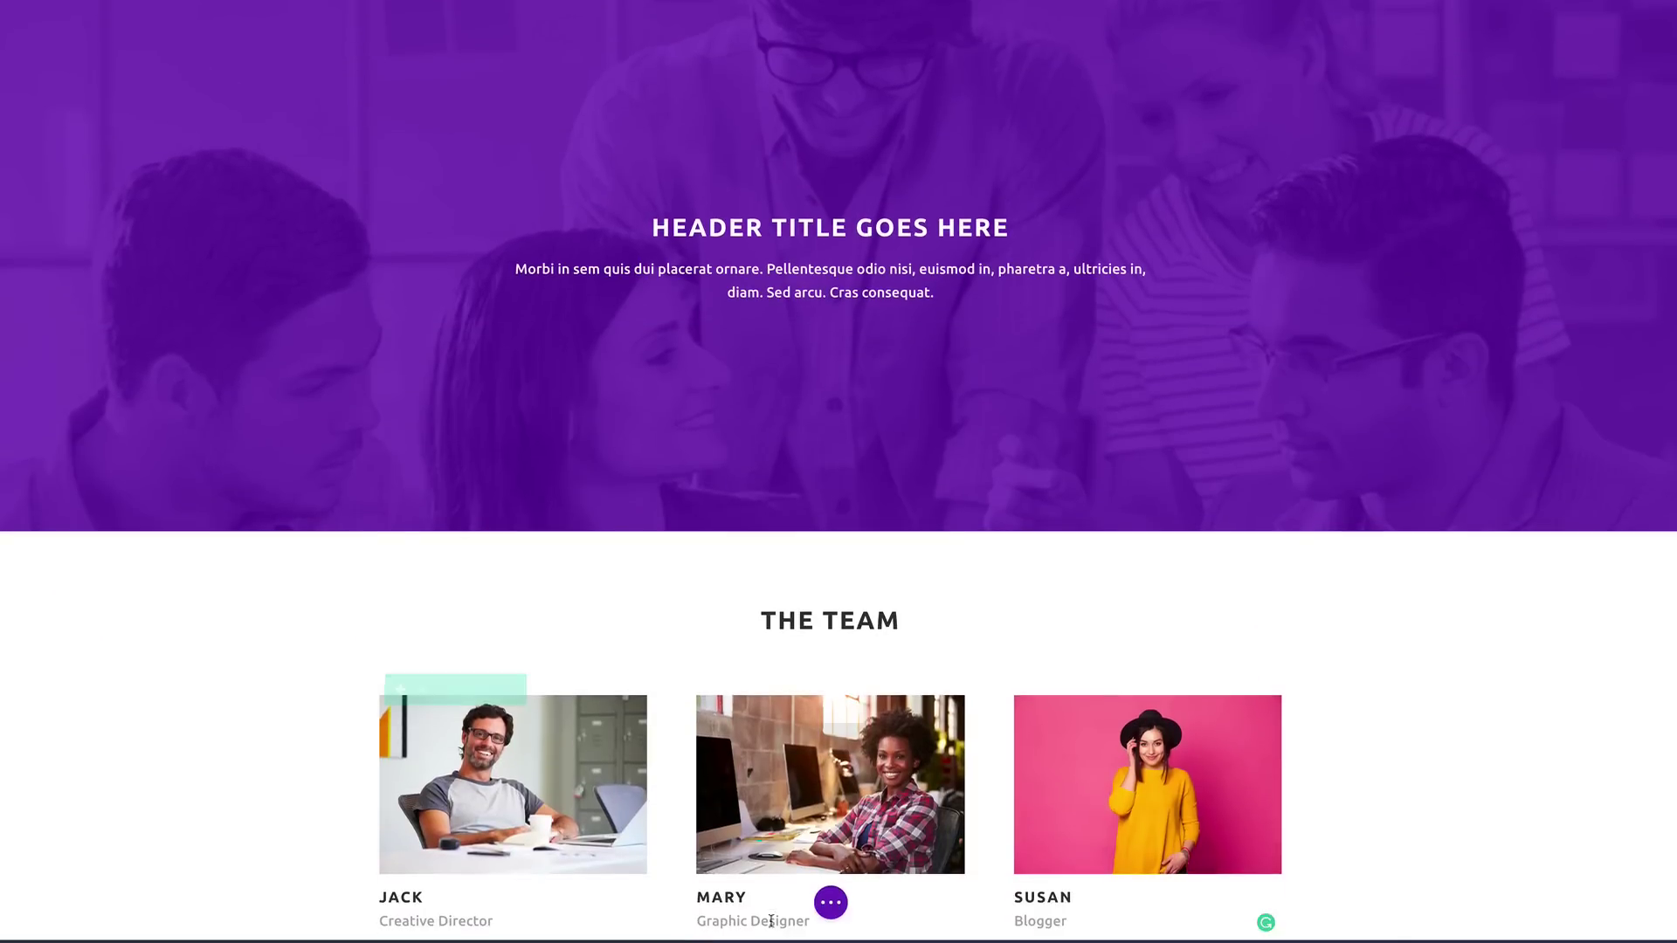
{"action": "left_click", "coordinate": [833, 905]}
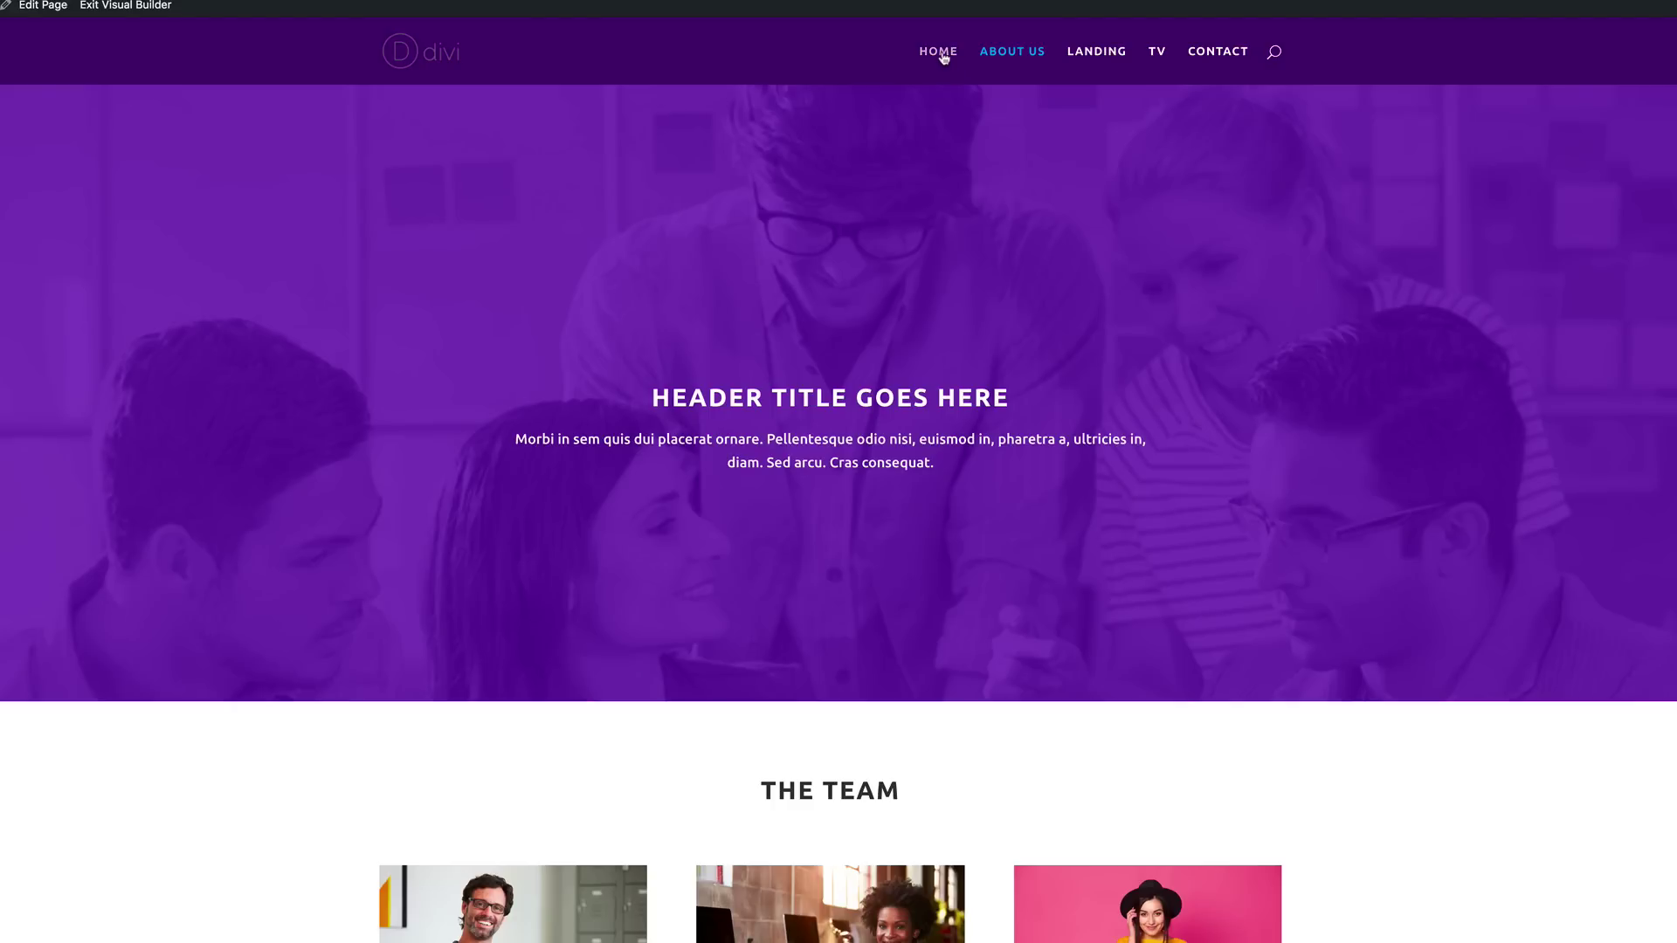
Step: Upload bg.mp4 as the Home header section's background video in the visual builder and save
{"action": "left_click", "coordinate": [941, 54]}
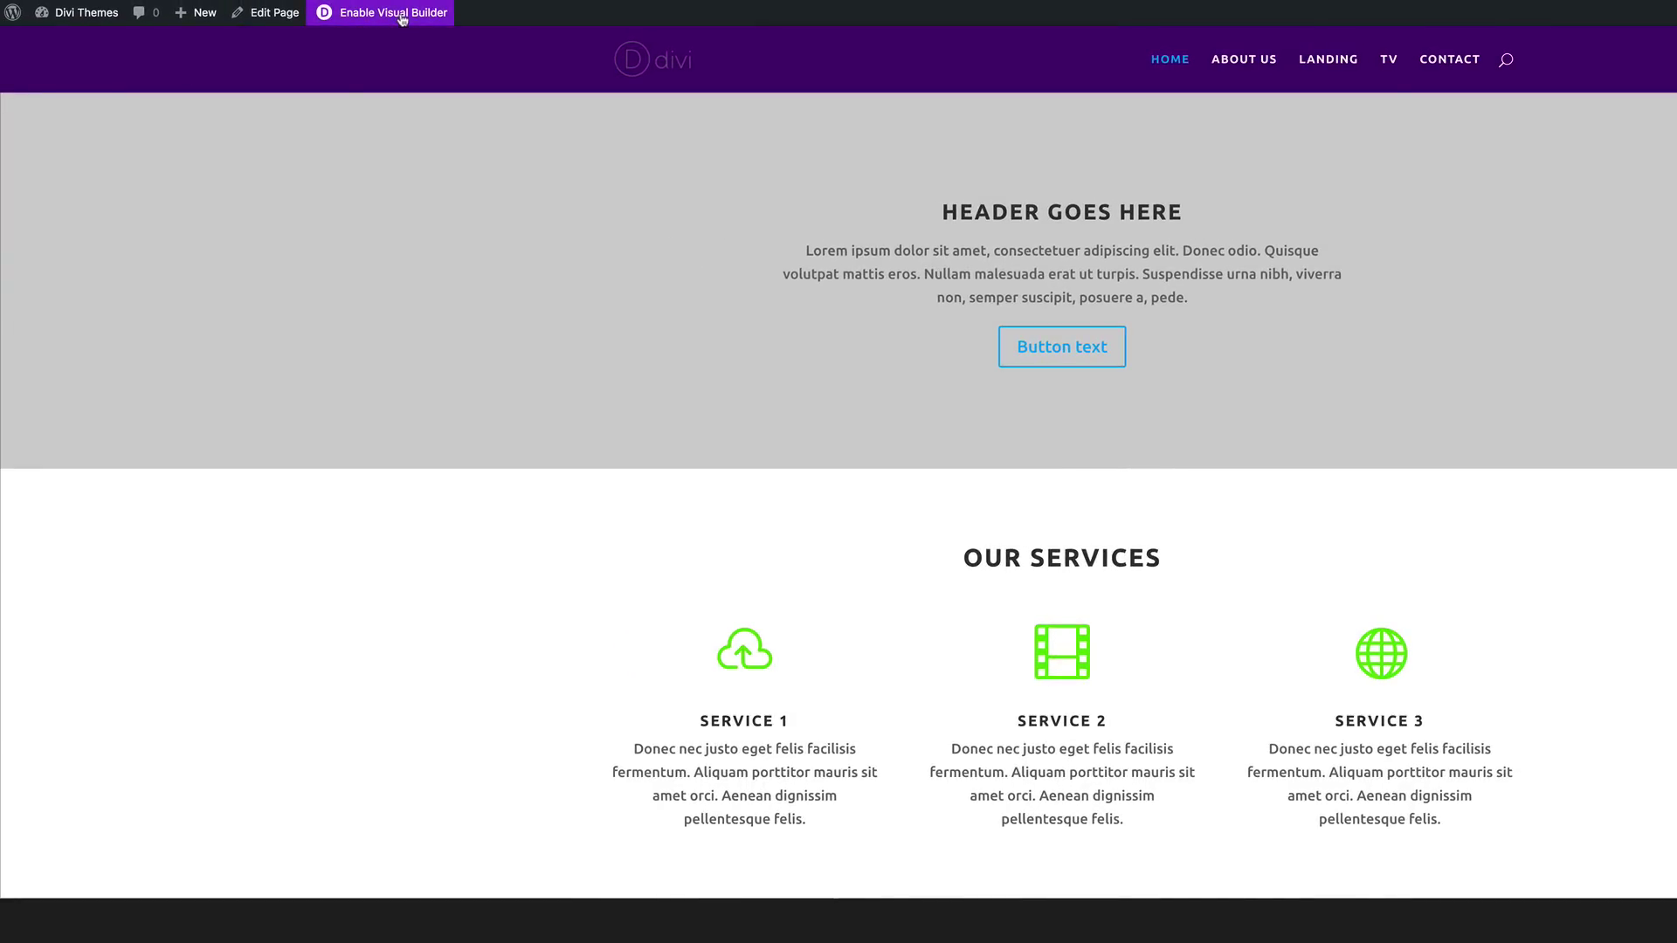
{"action": "left_click", "coordinate": [402, 19]}
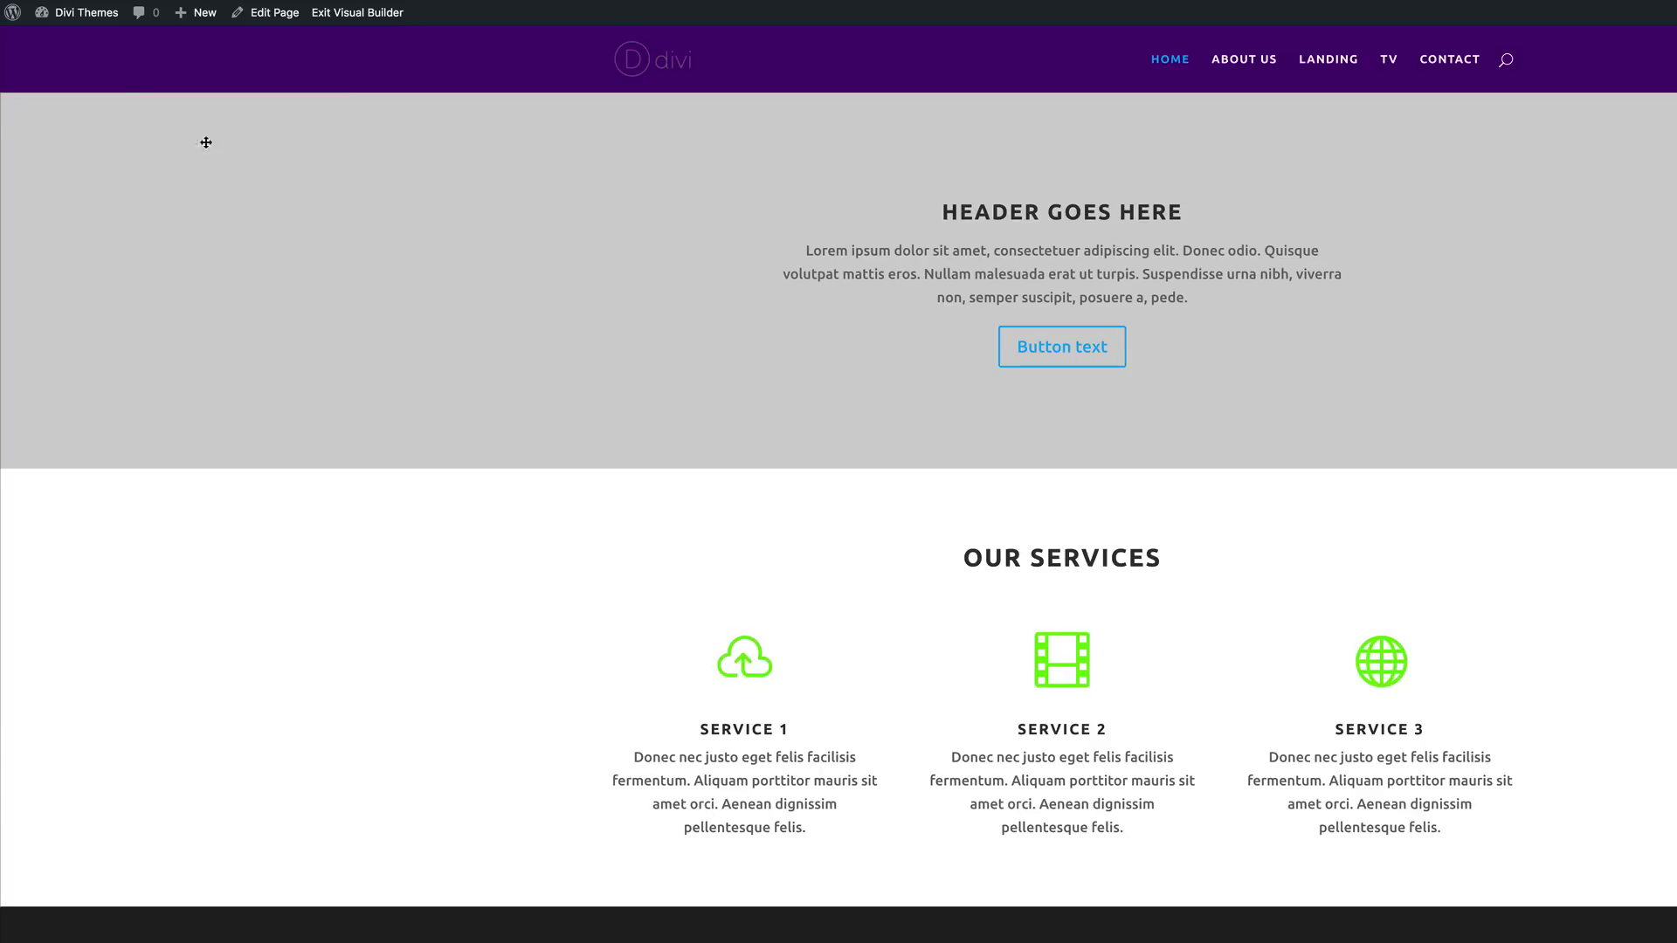
{"action": "mouse_move", "coordinate": [187, 146]}
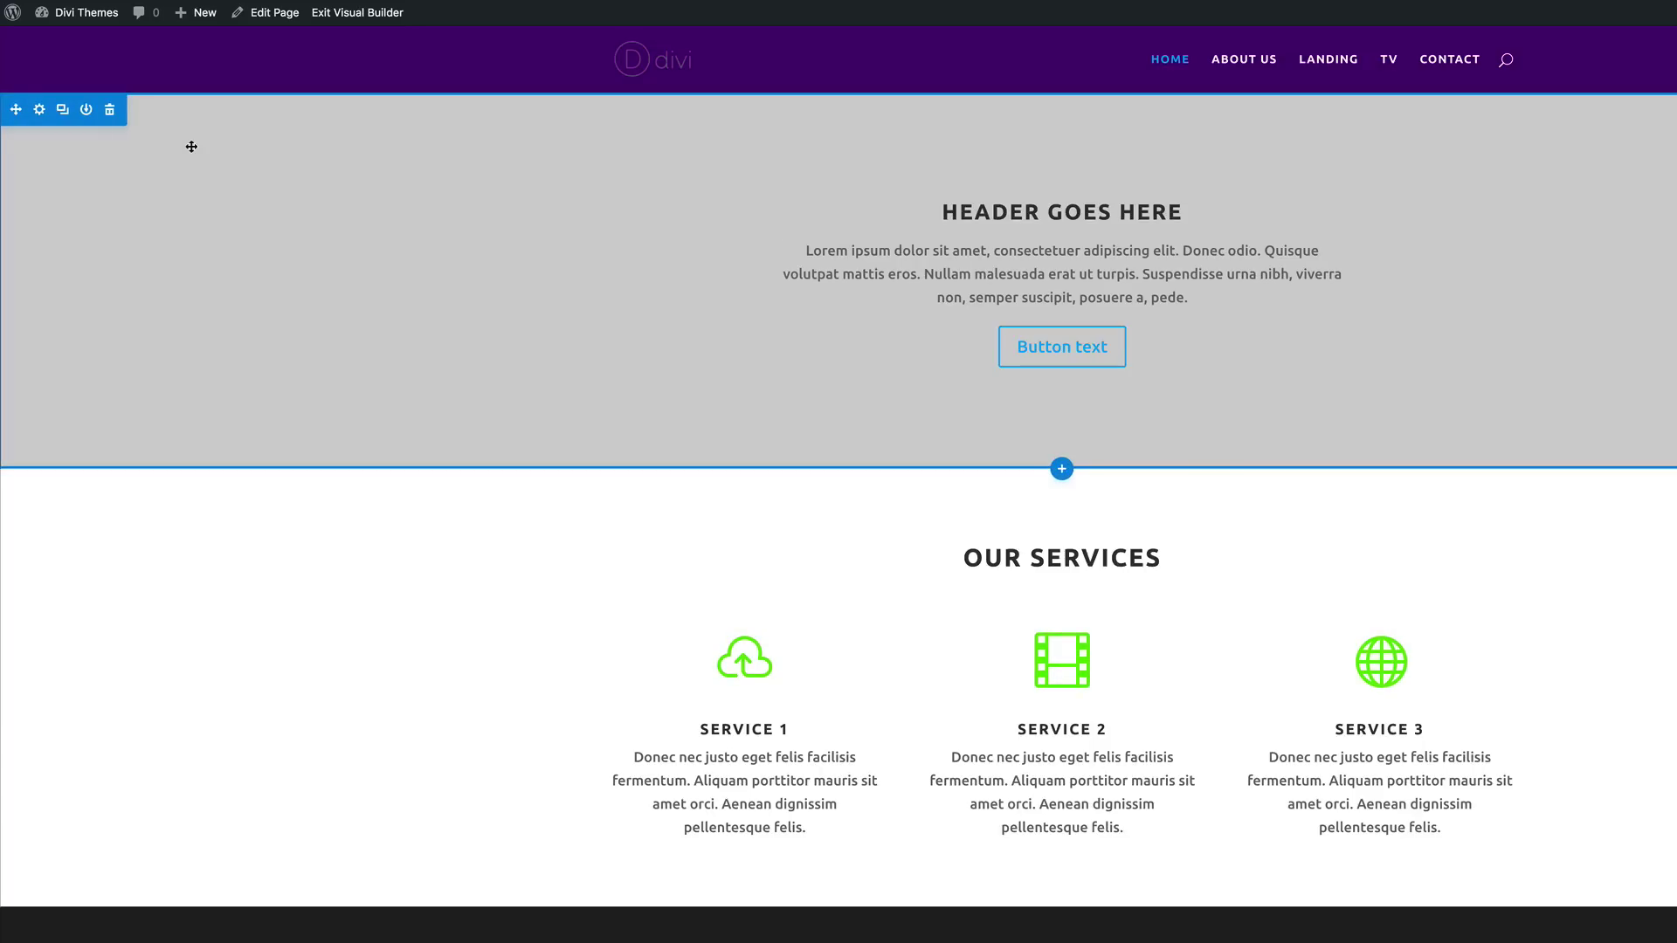
{"action": "left_click", "coordinate": [40, 110]}
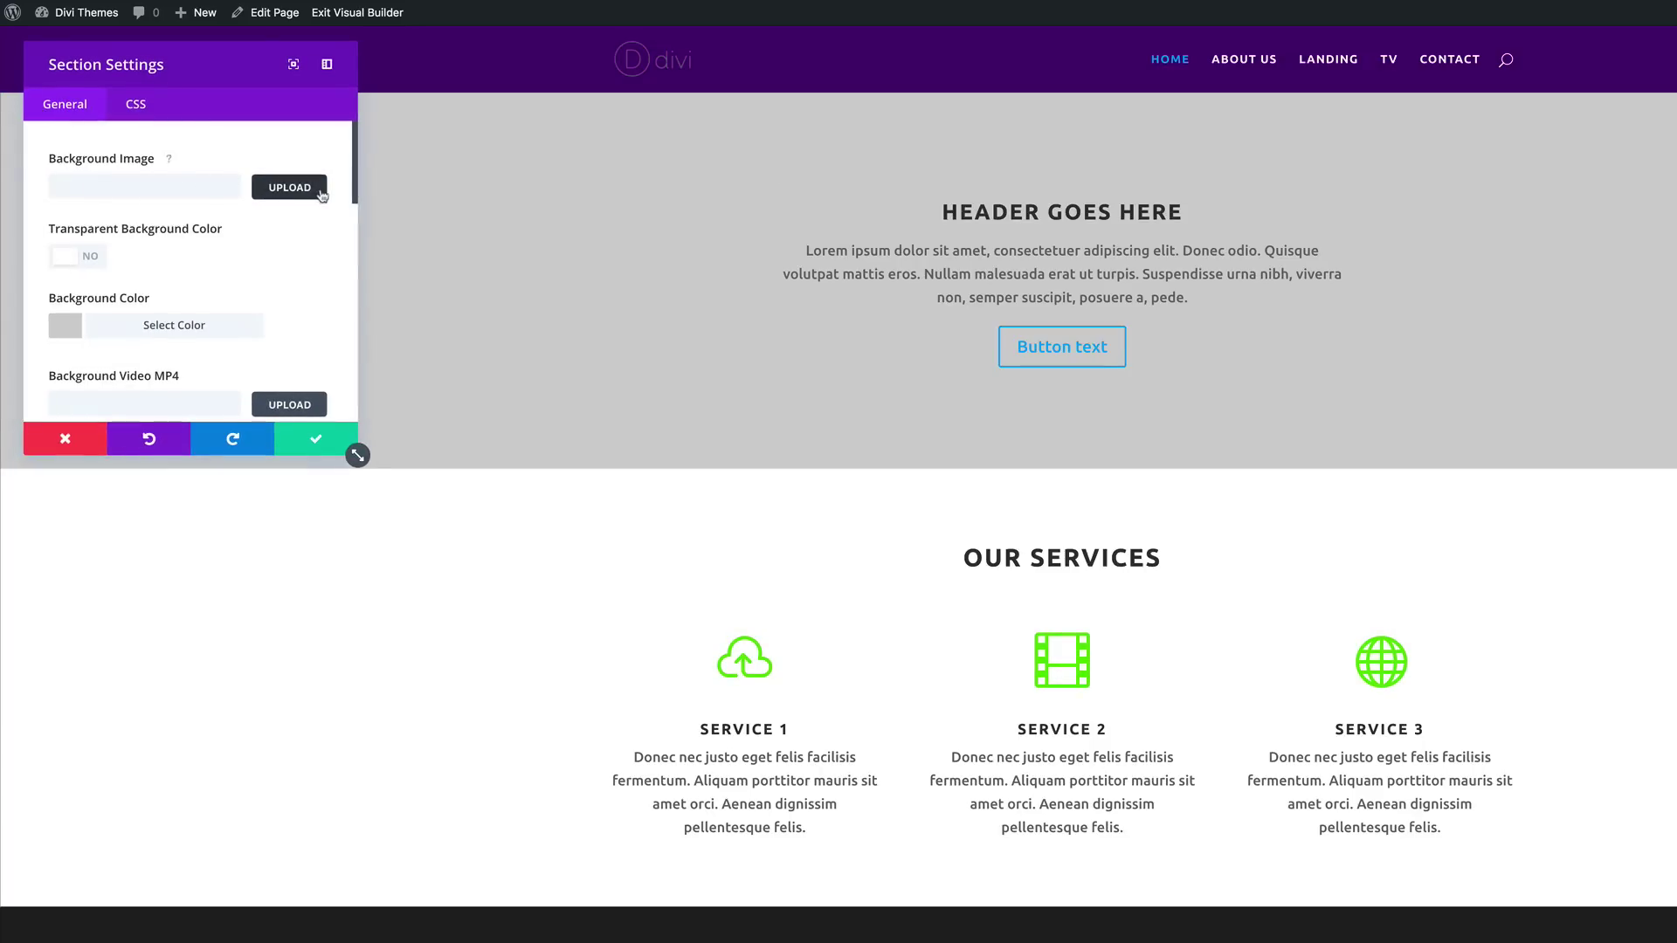
{"action": "left_click_drag", "start_coordinate": [358, 455], "coordinate": [607, 864]}
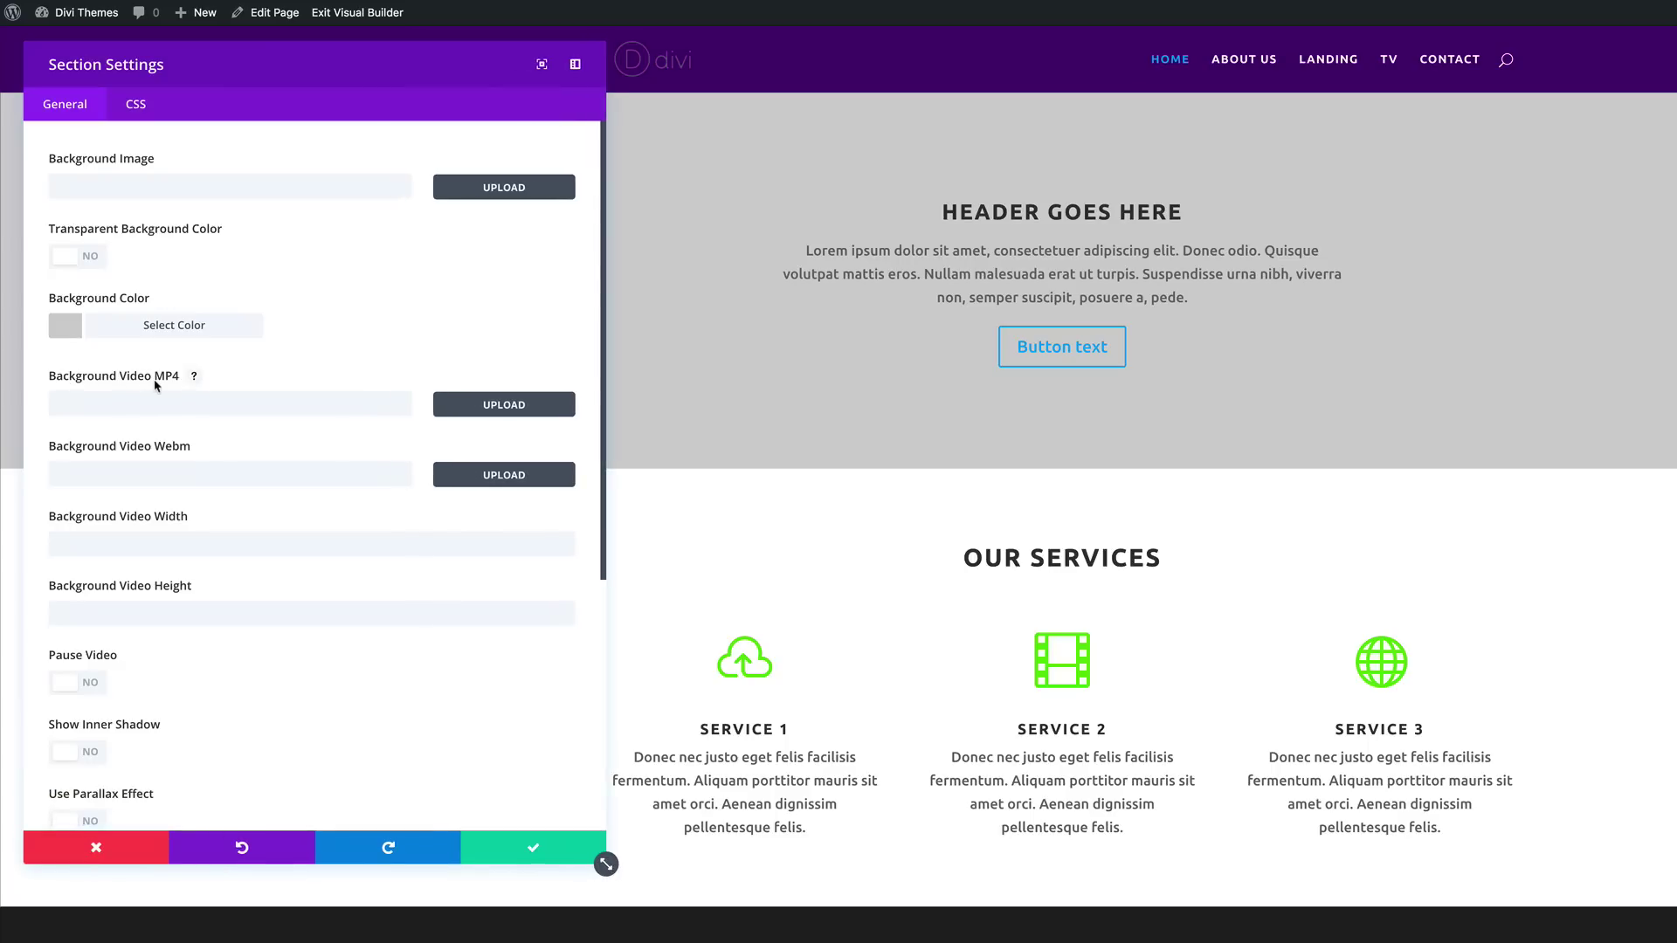
{"action": "left_click", "coordinate": [506, 407]}
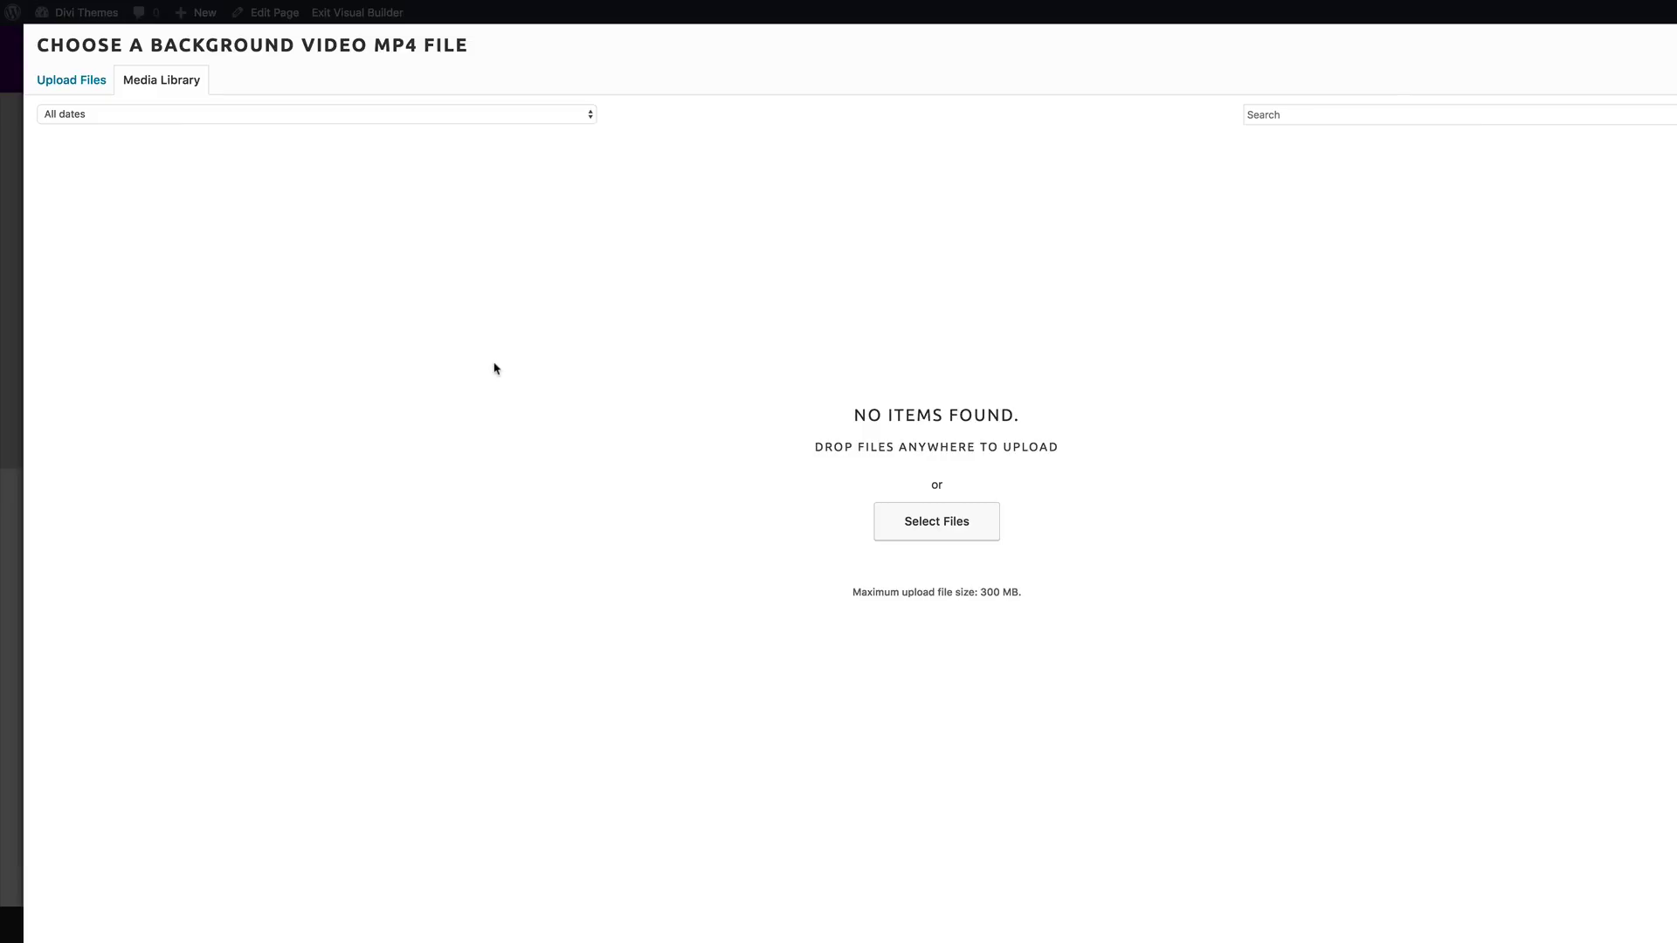
{"action": "left_click", "coordinate": [94, 85]}
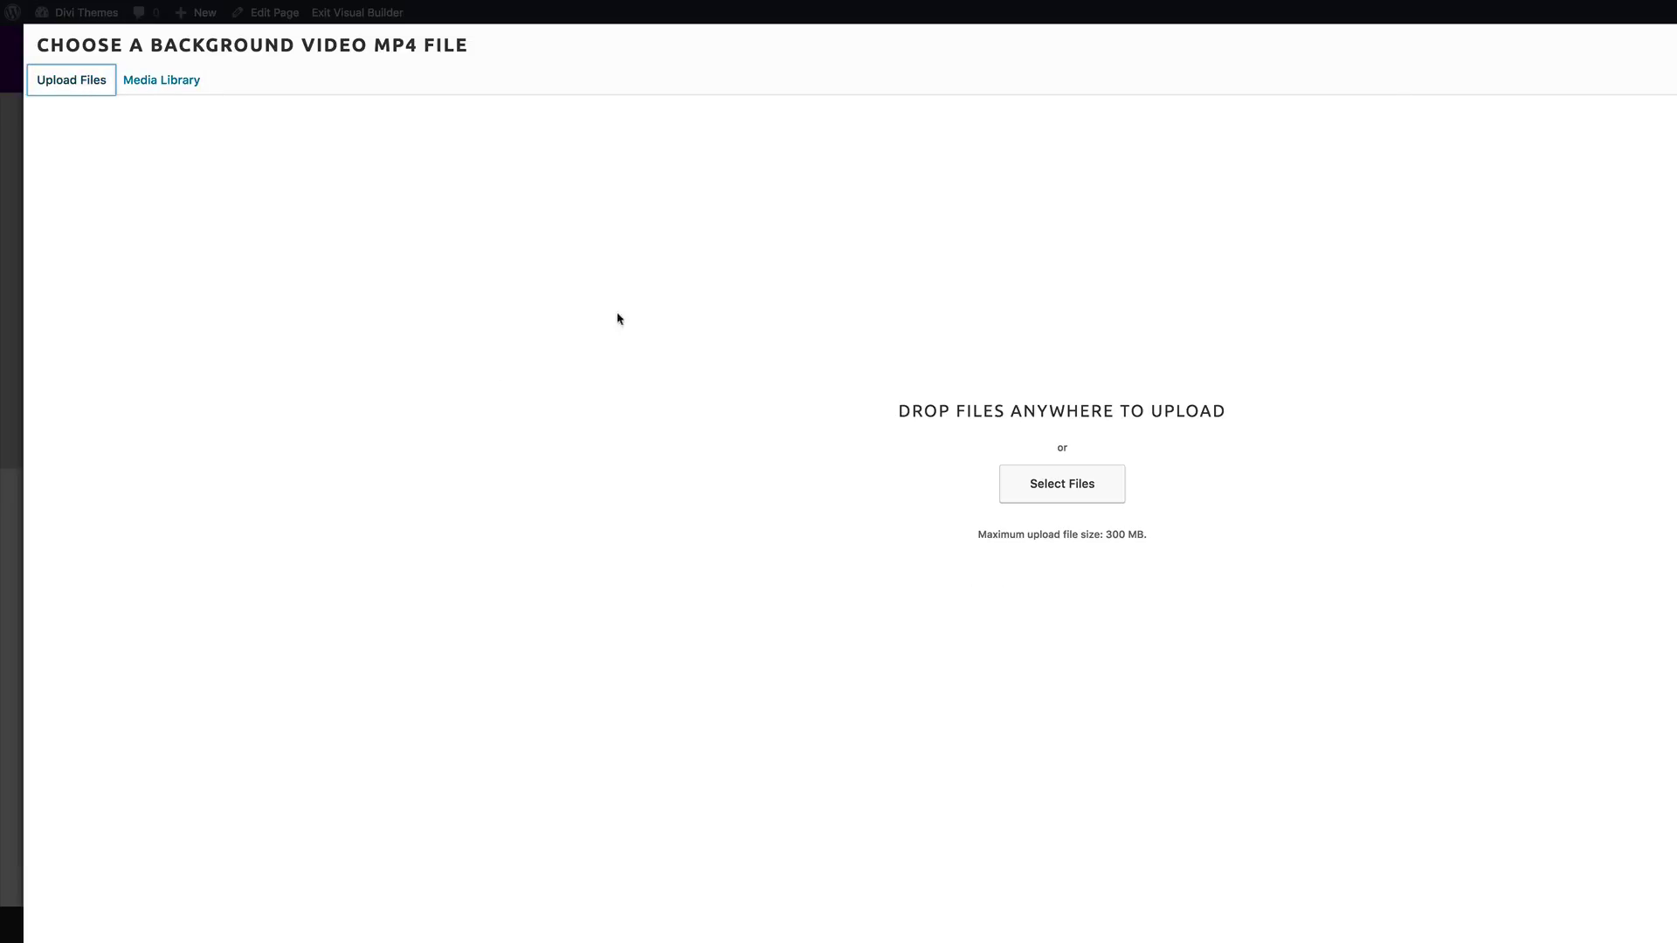
{"action": "left_click", "coordinate": [1084, 489]}
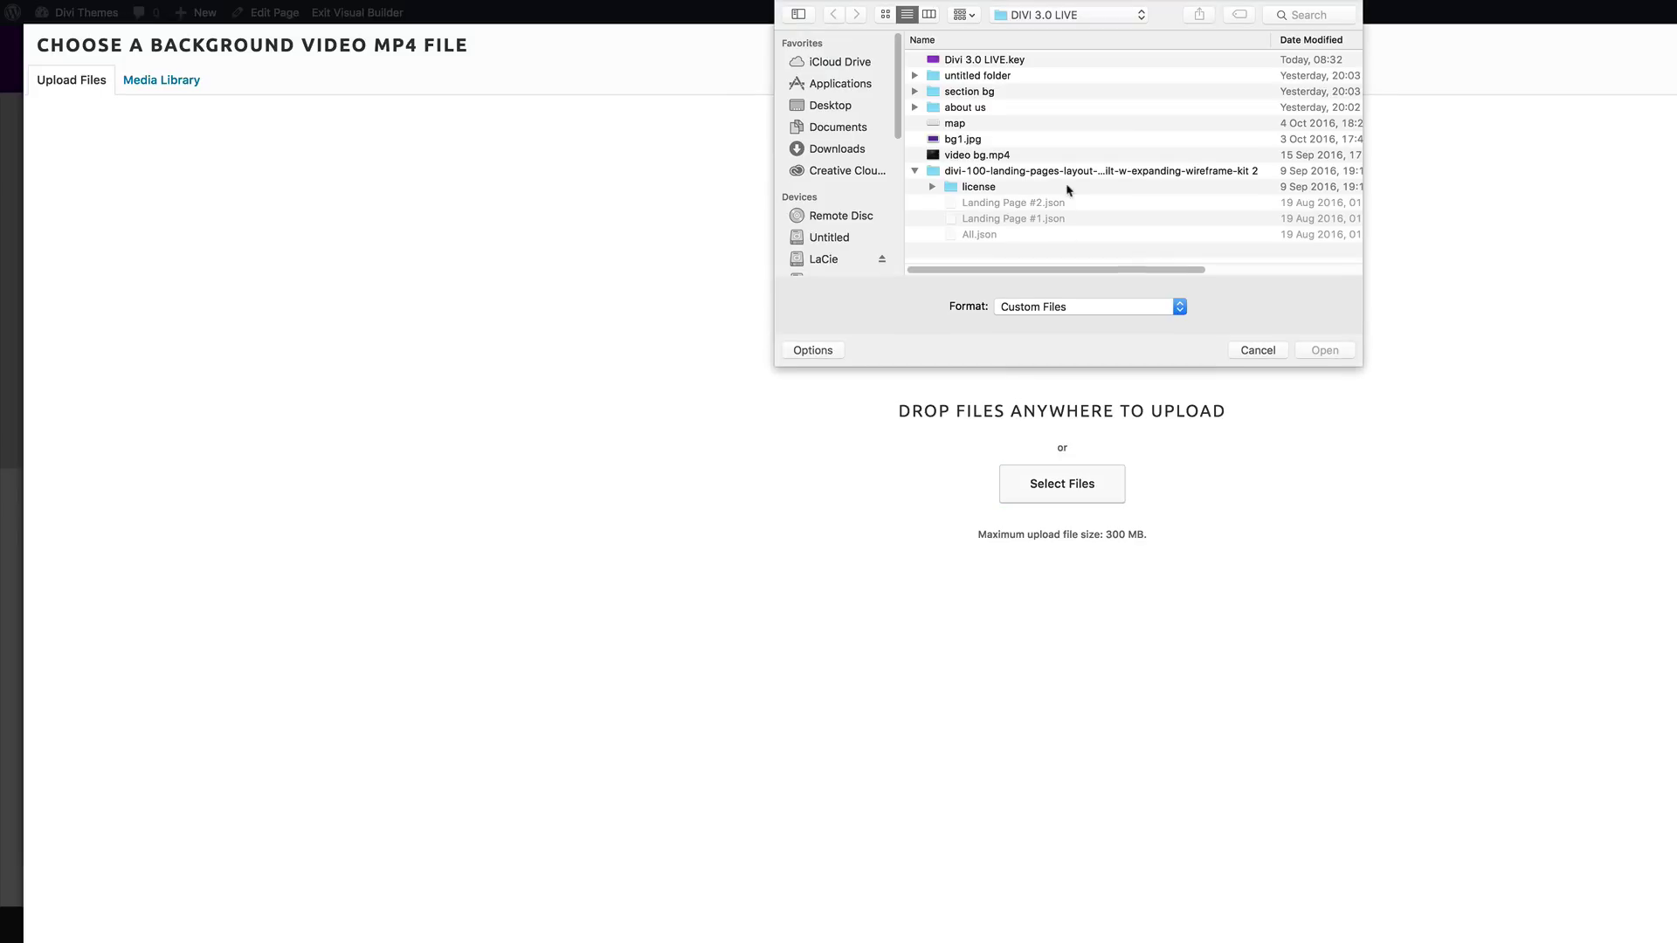
{"action": "left_click", "coordinate": [964, 158]}
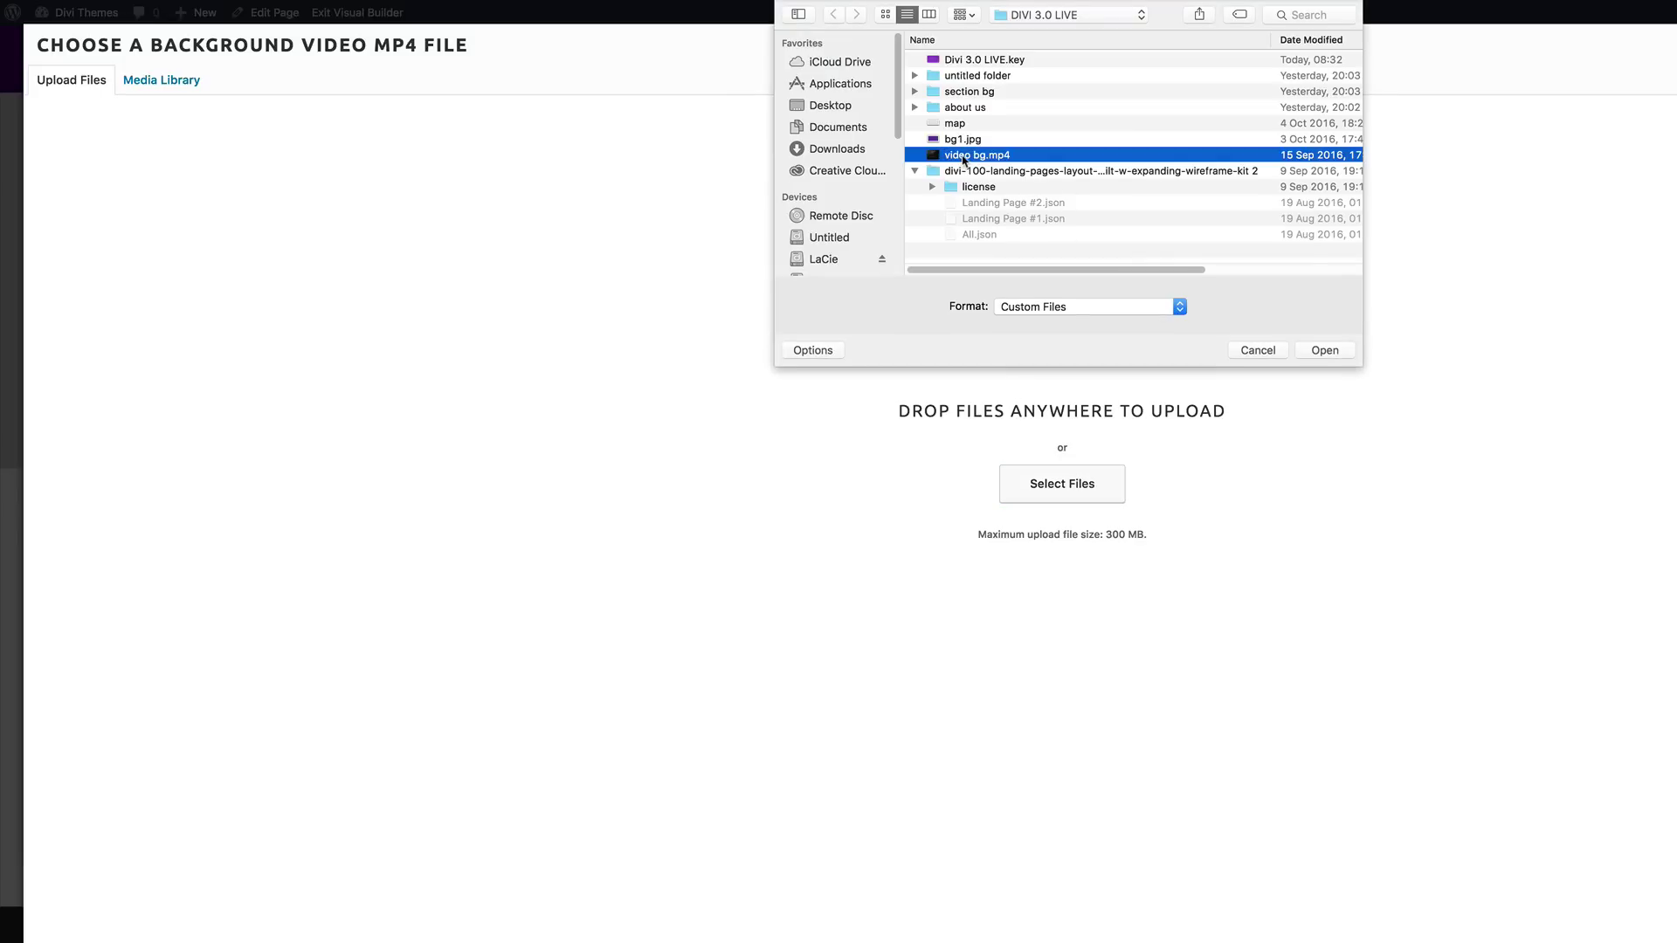
{"action": "left_click", "coordinate": [1342, 353]}
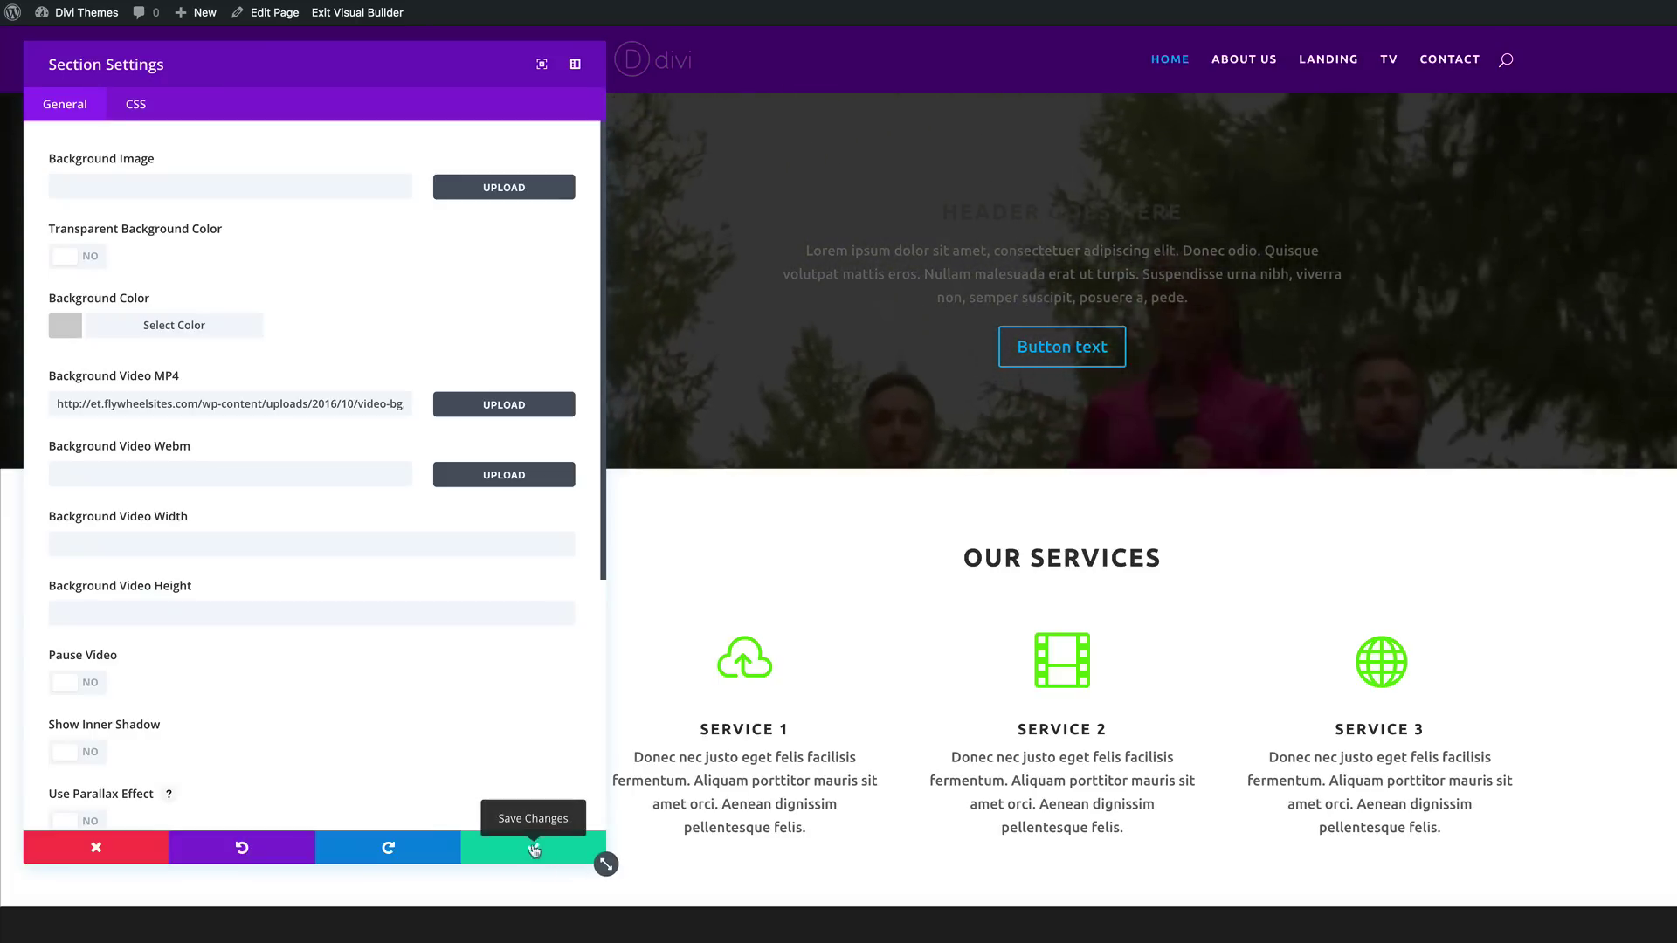
{"action": "scroll", "coordinate": [168, 736], "scroll_direction": "down", "scroll_amount": 1}
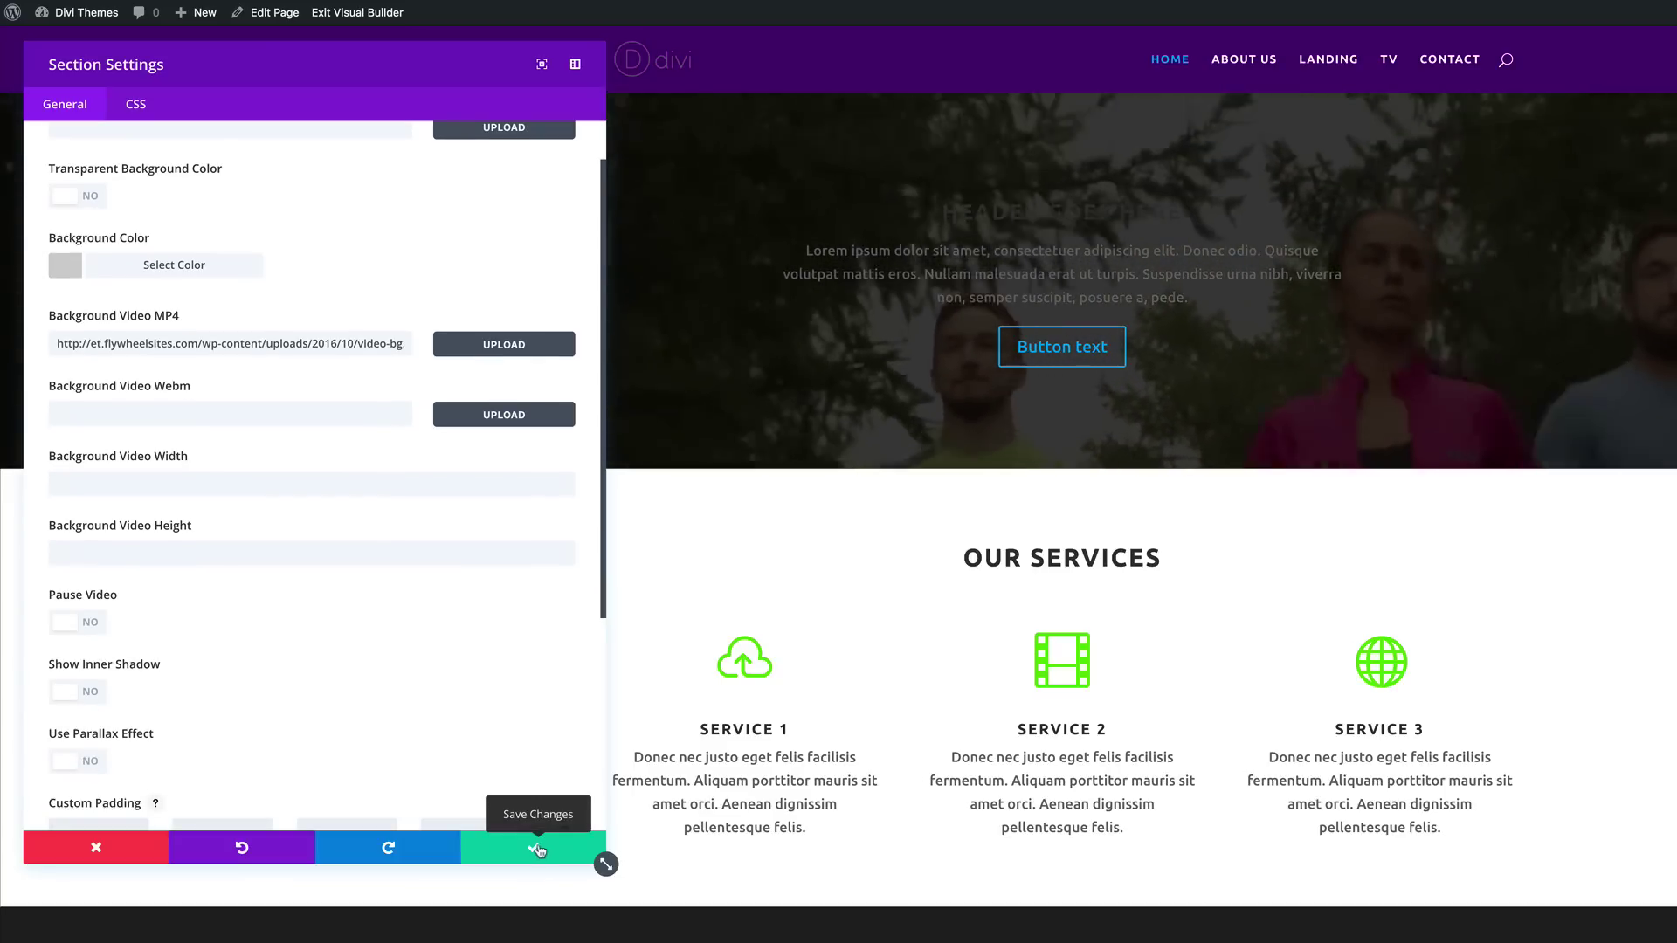
{"action": "left_click", "coordinate": [538, 850]}
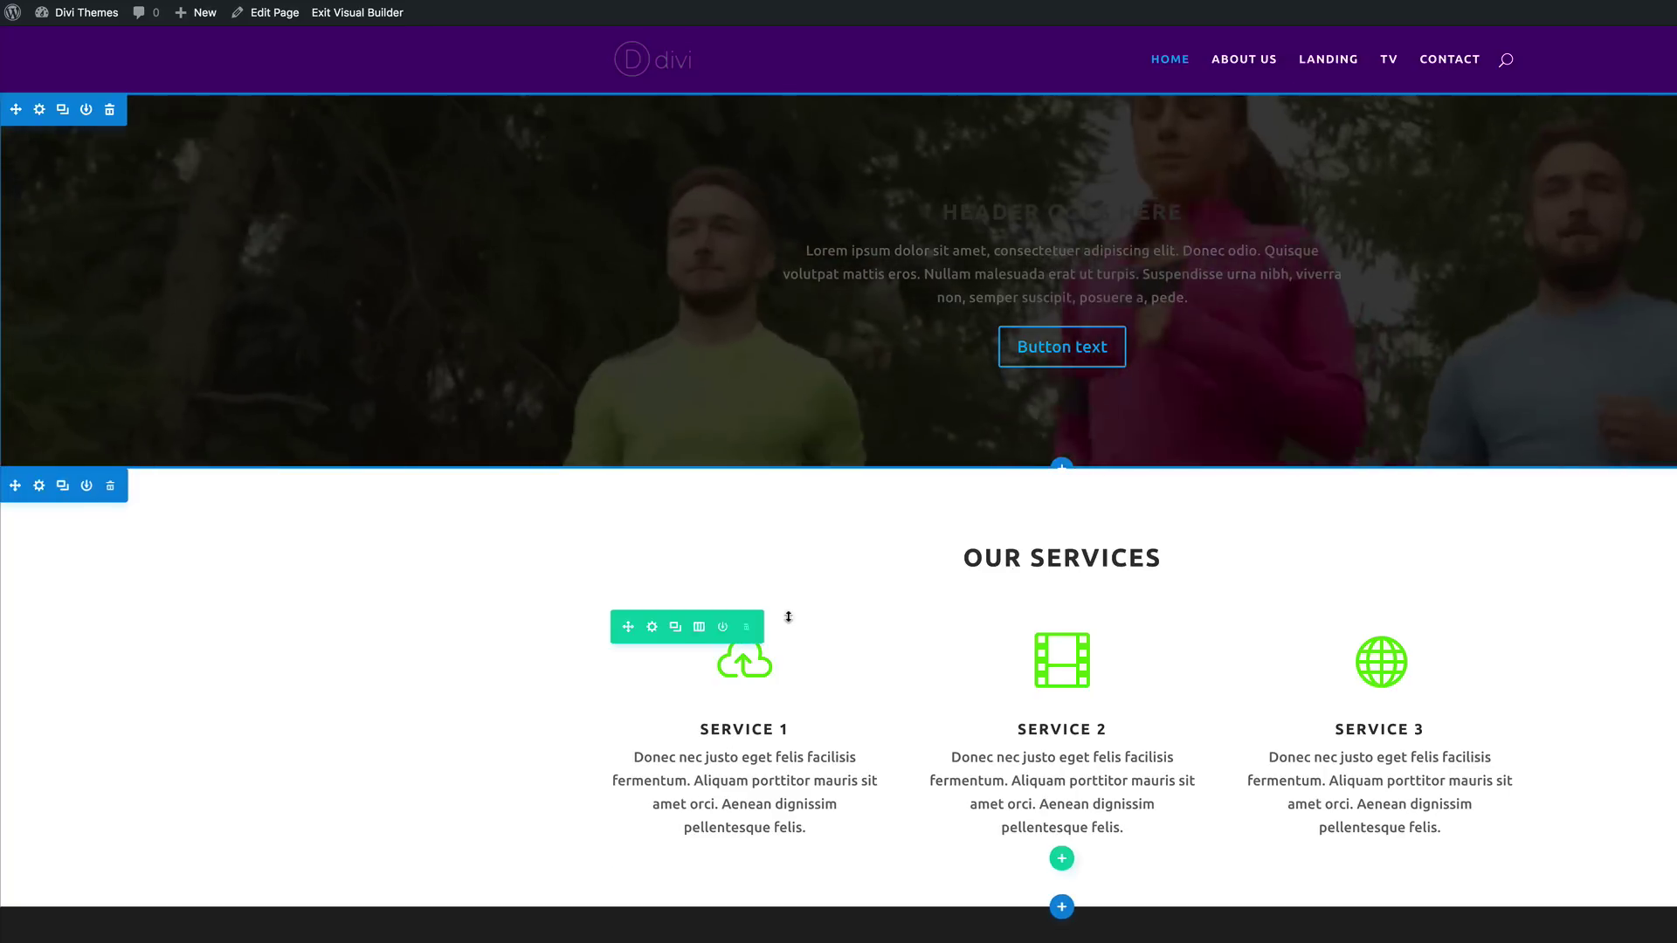
Step: Set the Home header's padding to 397px bottom and 68px top
{"action": "left_click_drag", "start_coordinate": [1179, 444], "coordinate": [1242, 756]}
{"action": "left_click_drag", "start_coordinate": [1243, 674], "coordinate": [1244, 673]}
{"action": "left_click_drag", "start_coordinate": [1098, 92], "coordinate": [1112, 286]}
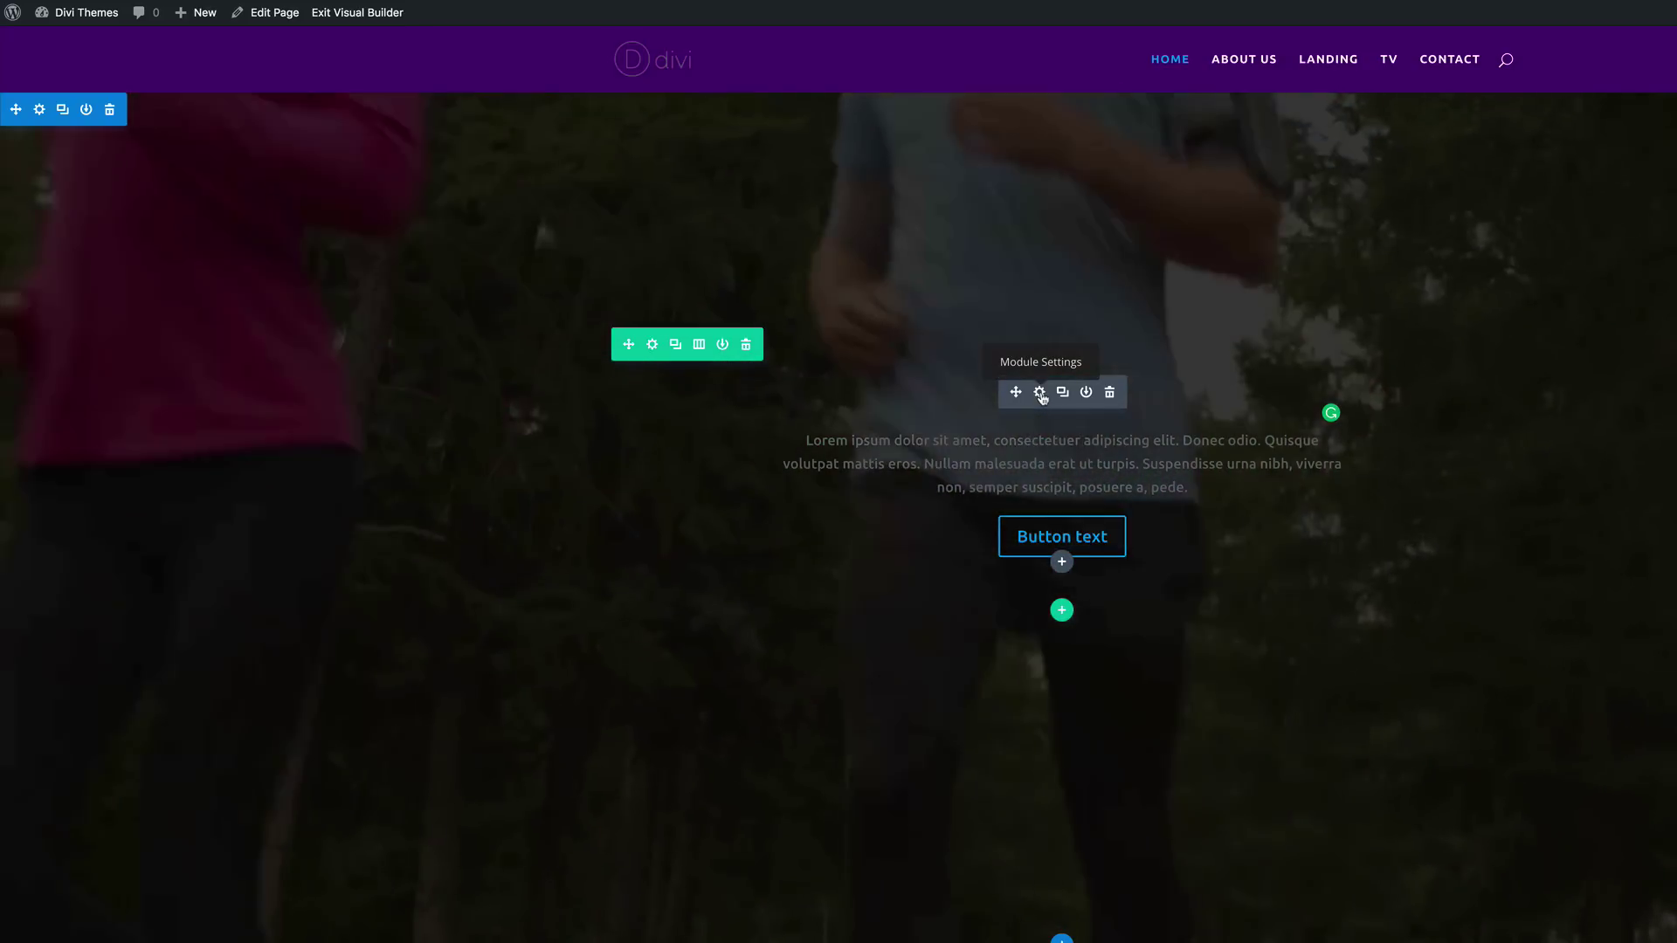
Step: Set the Home header call-to-action's Text Color to Light and save
{"action": "left_click", "coordinate": [1040, 393]}
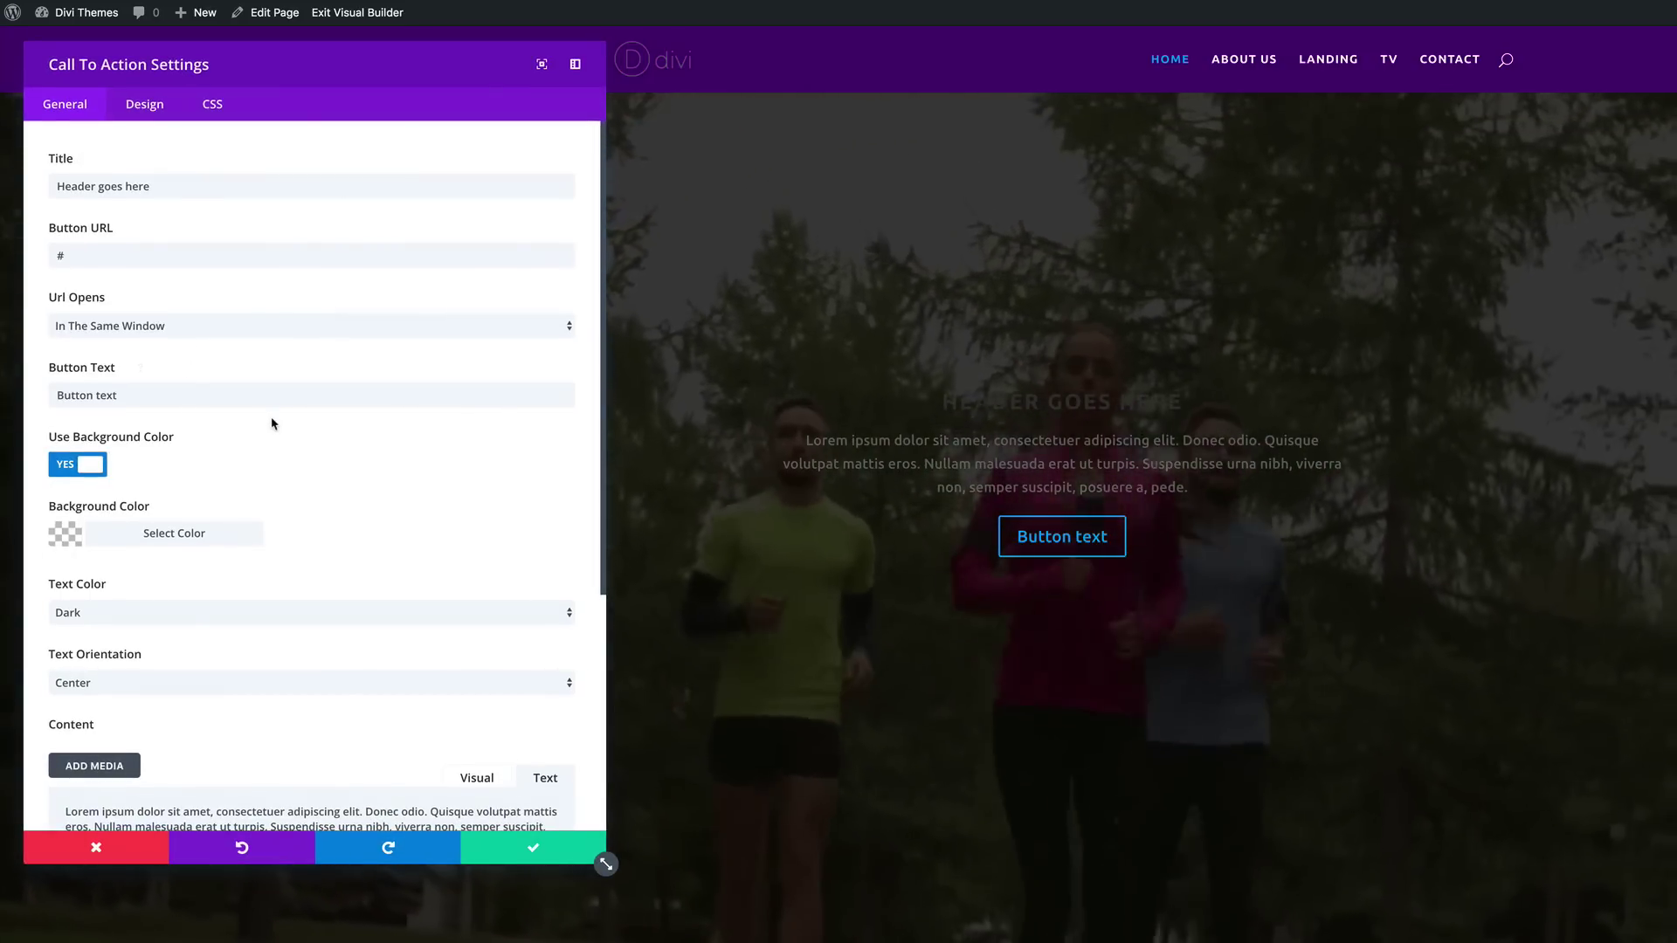
{"action": "scroll", "coordinate": [270, 428], "scroll_direction": "down", "scroll_amount": 2}
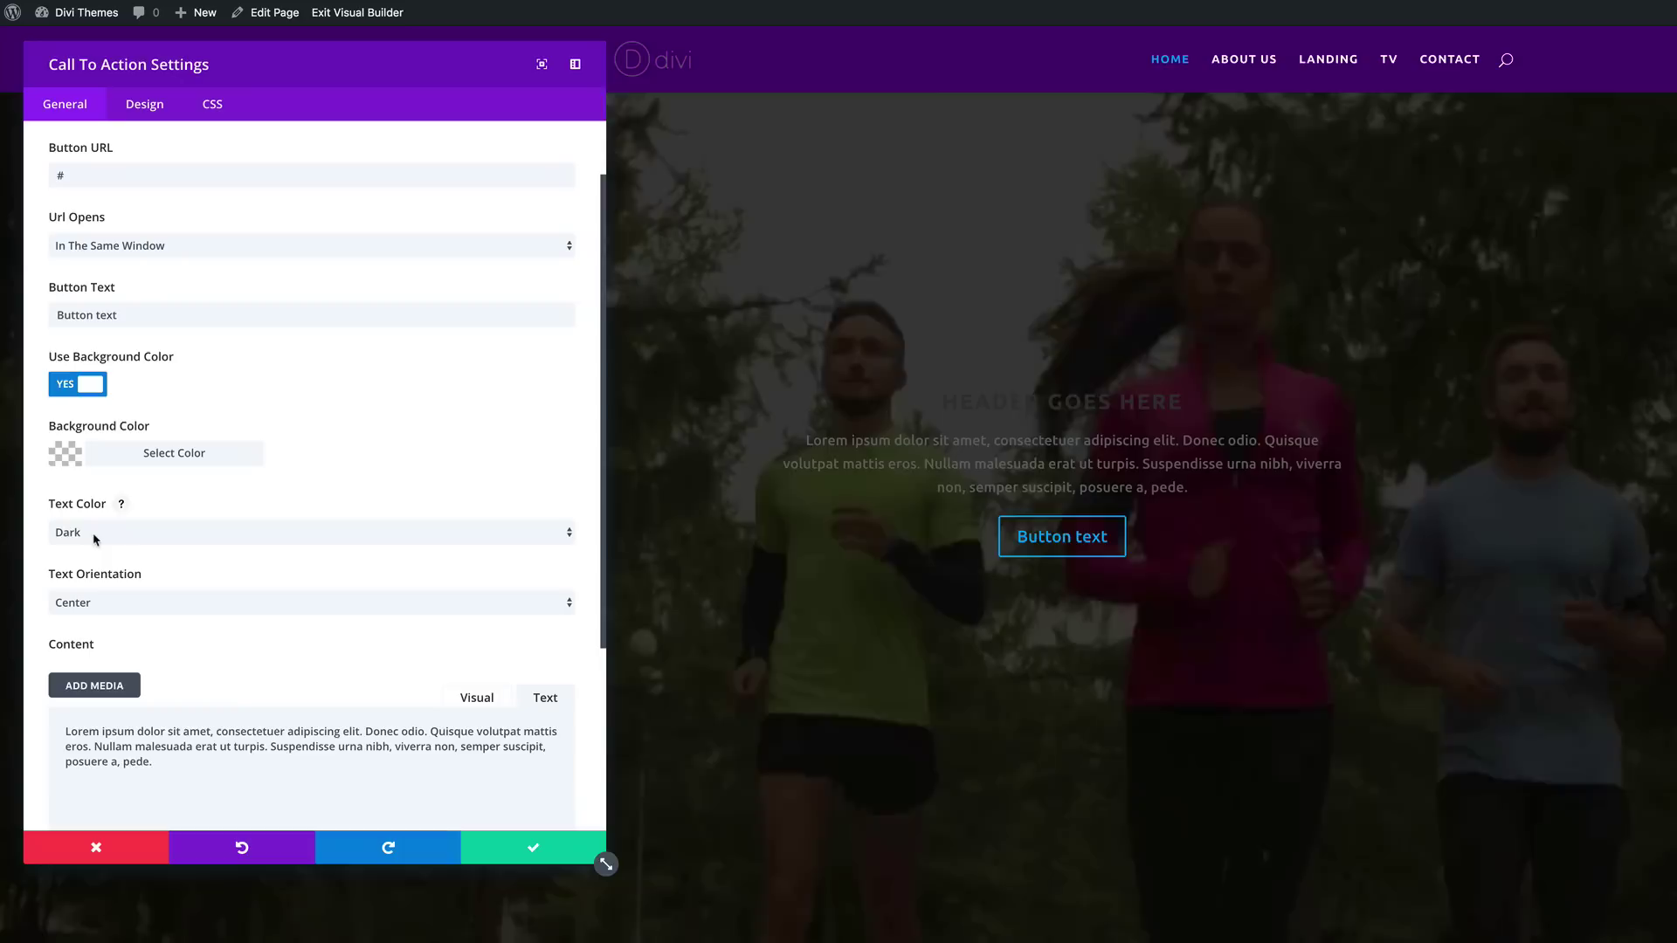
{"action": "left_click", "coordinate": [71, 535]}
{"action": "left_click", "coordinate": [89, 516]}
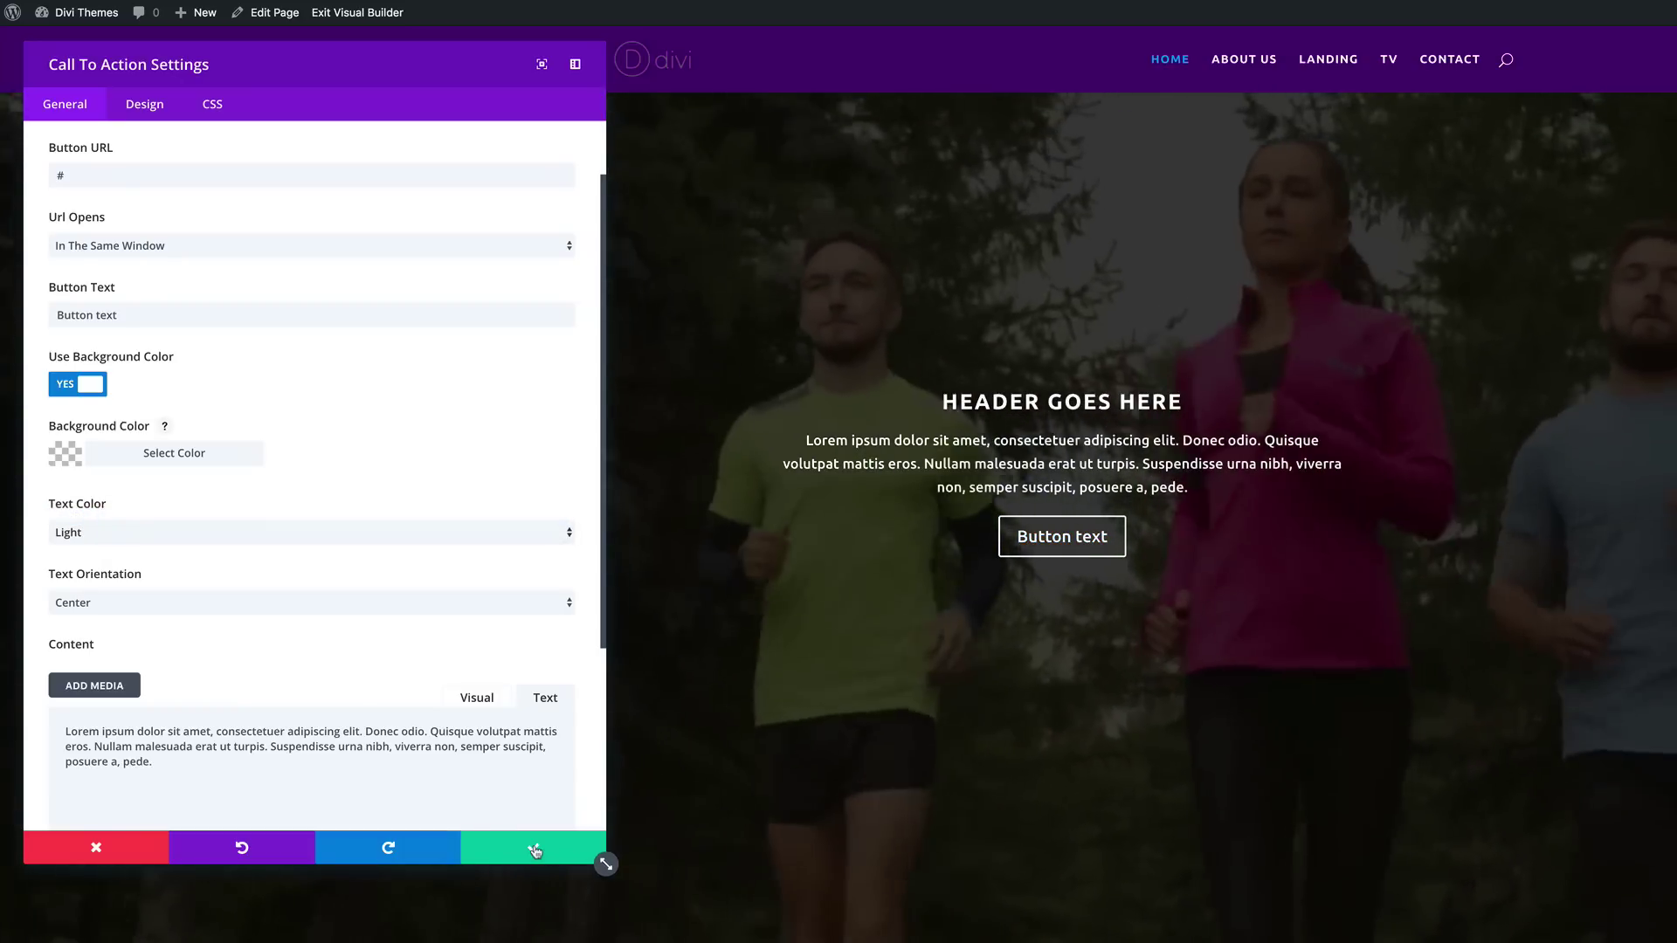
{"action": "left_click", "coordinate": [565, 857]}
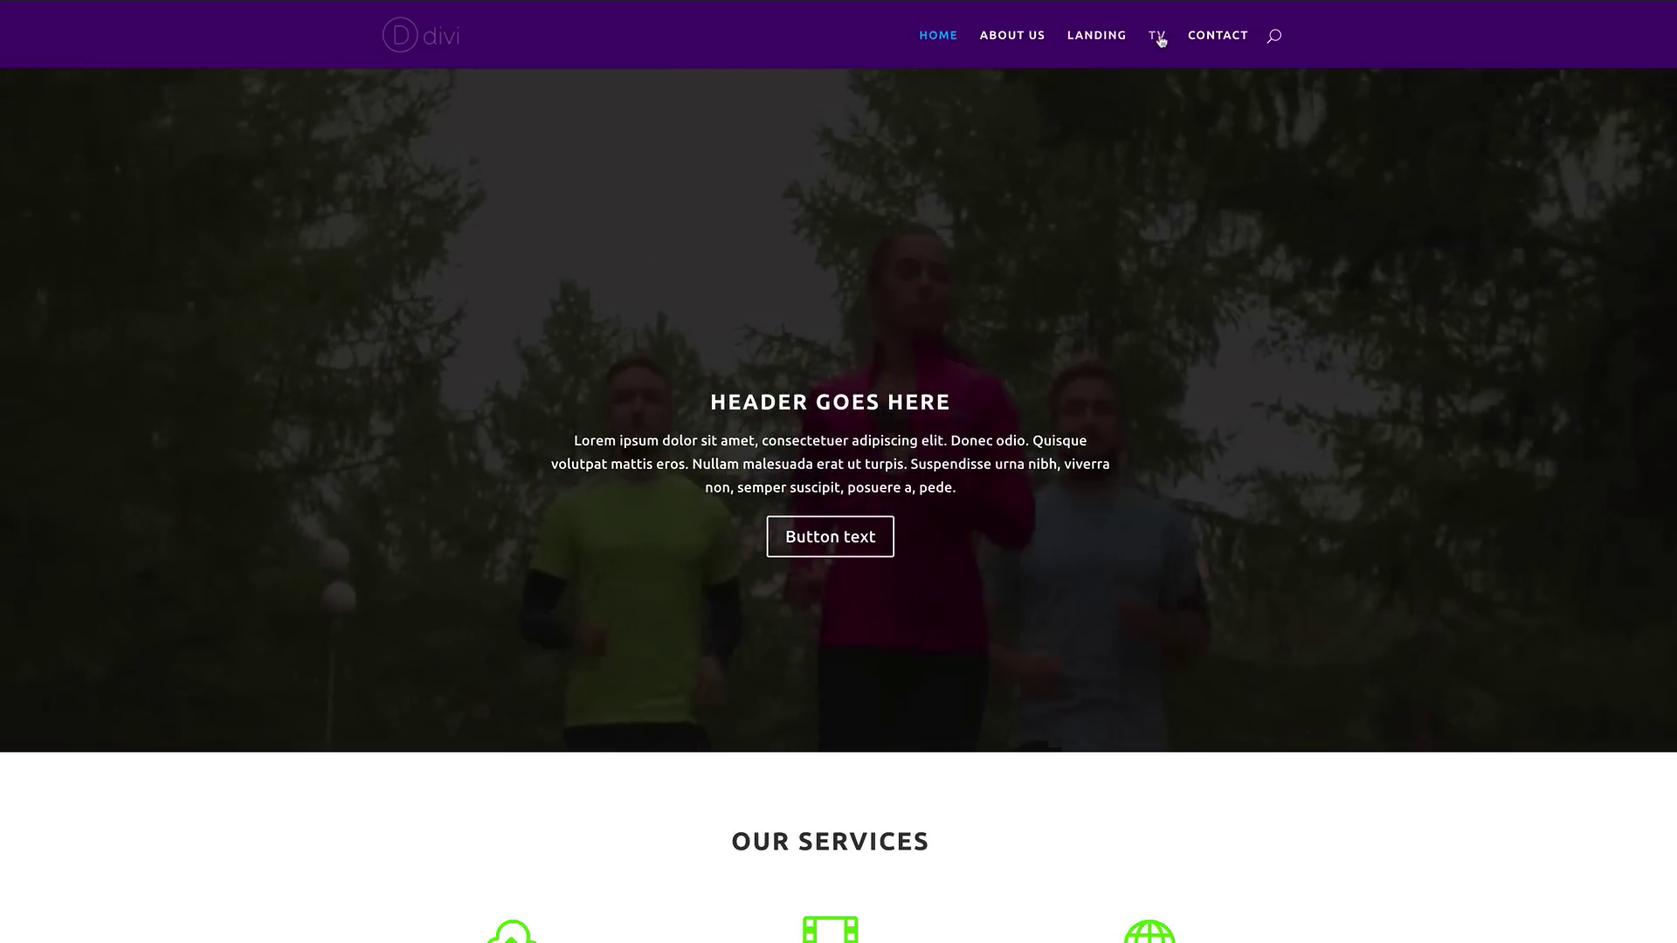
Step: Open the TV page in the visual builder and bring up the Most Popular section's settings
{"action": "left_click", "coordinate": [1159, 37]}
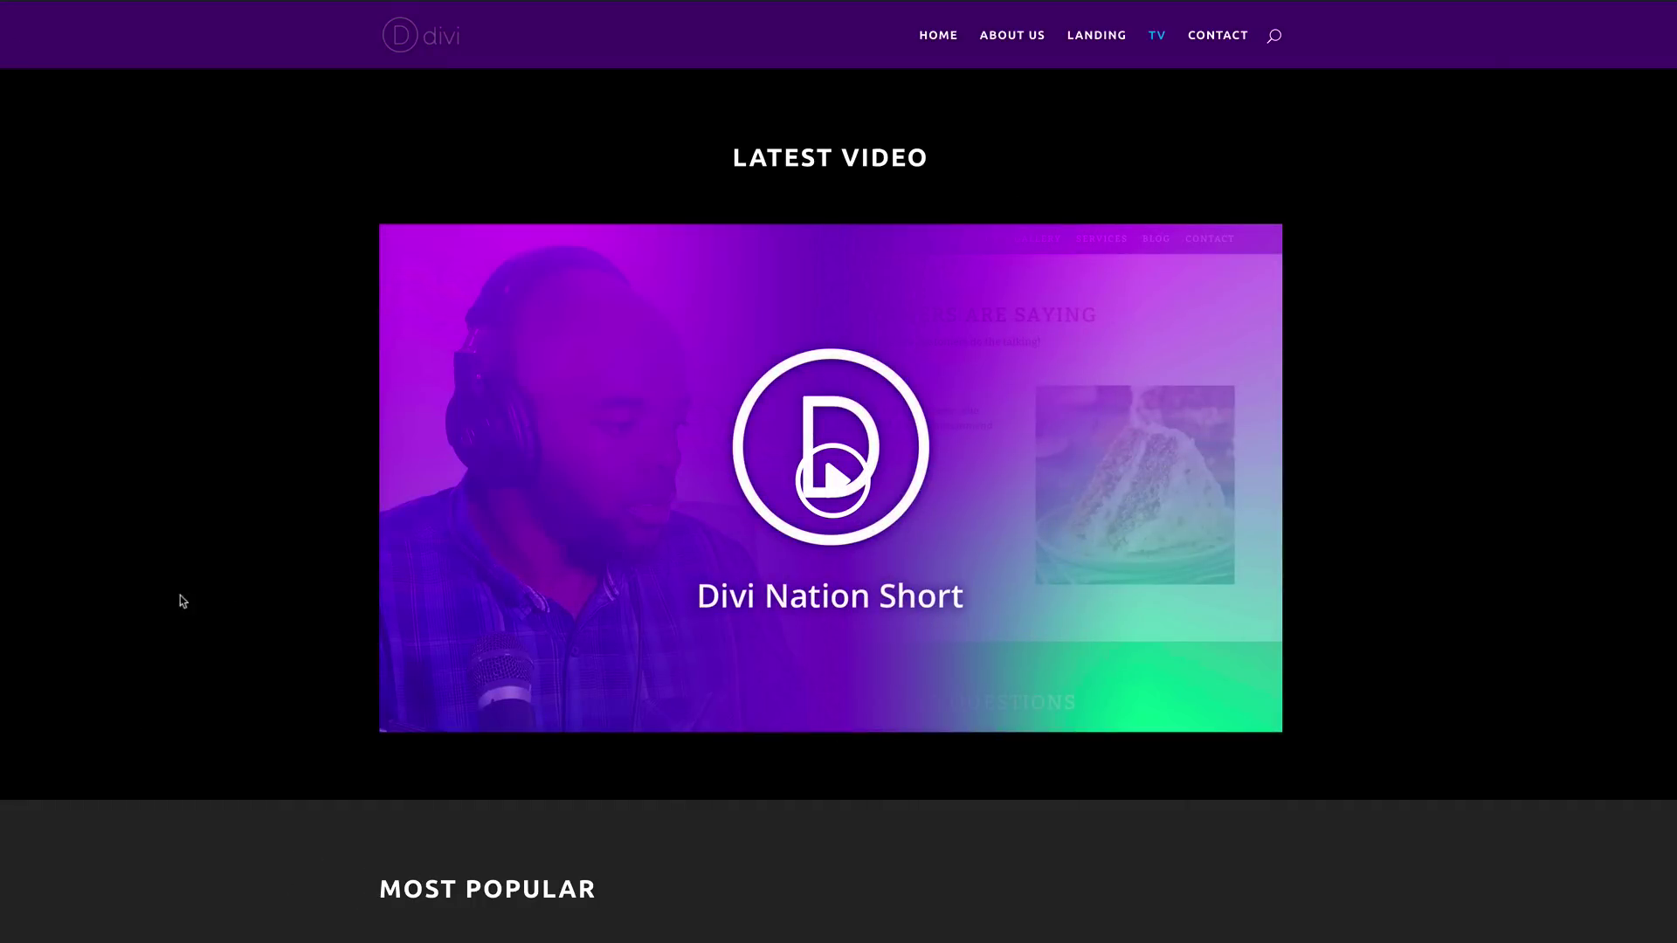
{"action": "mouse_move", "coordinate": [129, 4]}
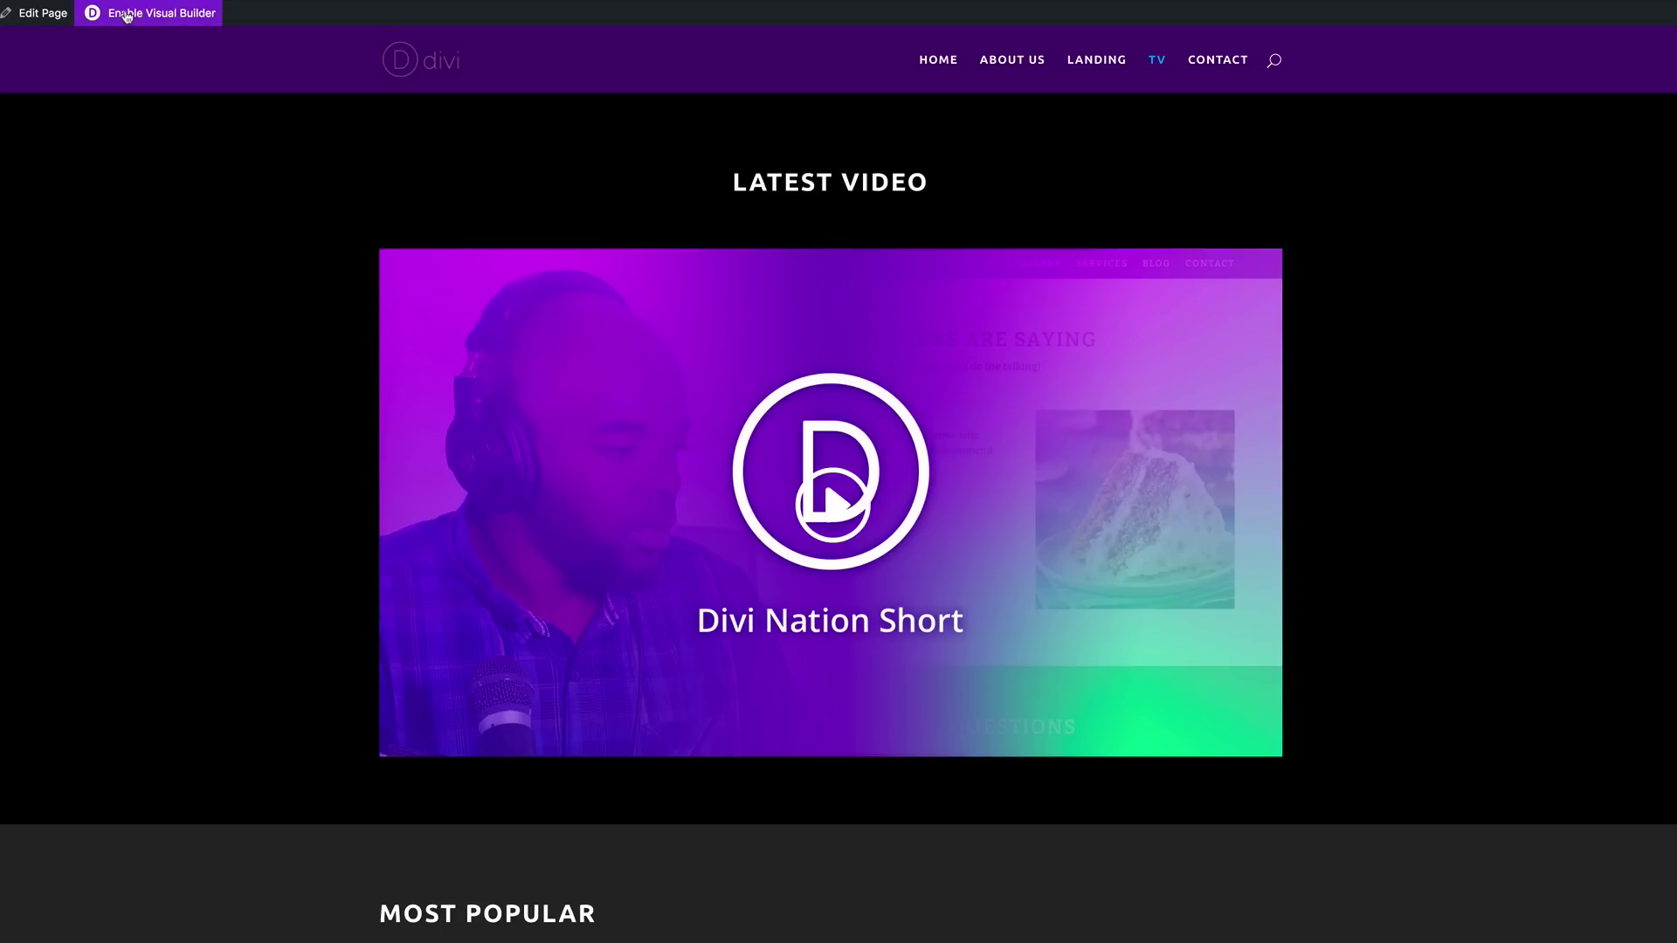
{"action": "left_click", "coordinate": [129, 14]}
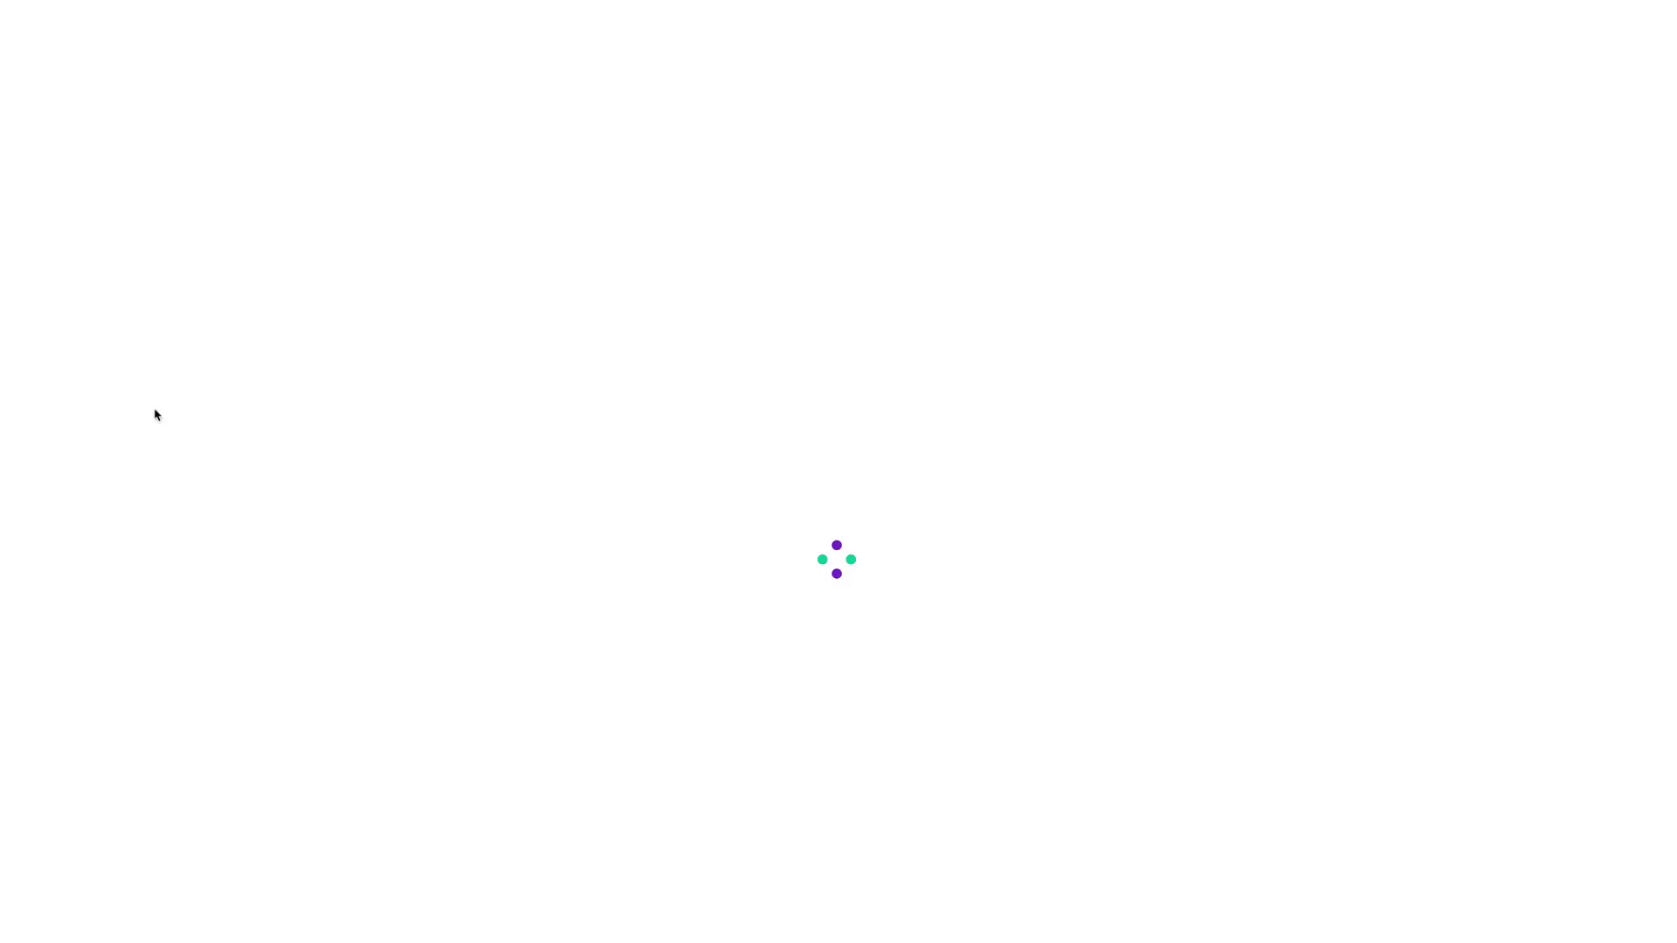
{"action": "scroll", "coordinate": [212, 425], "scroll_direction": "down", "scroll_amount": 3}
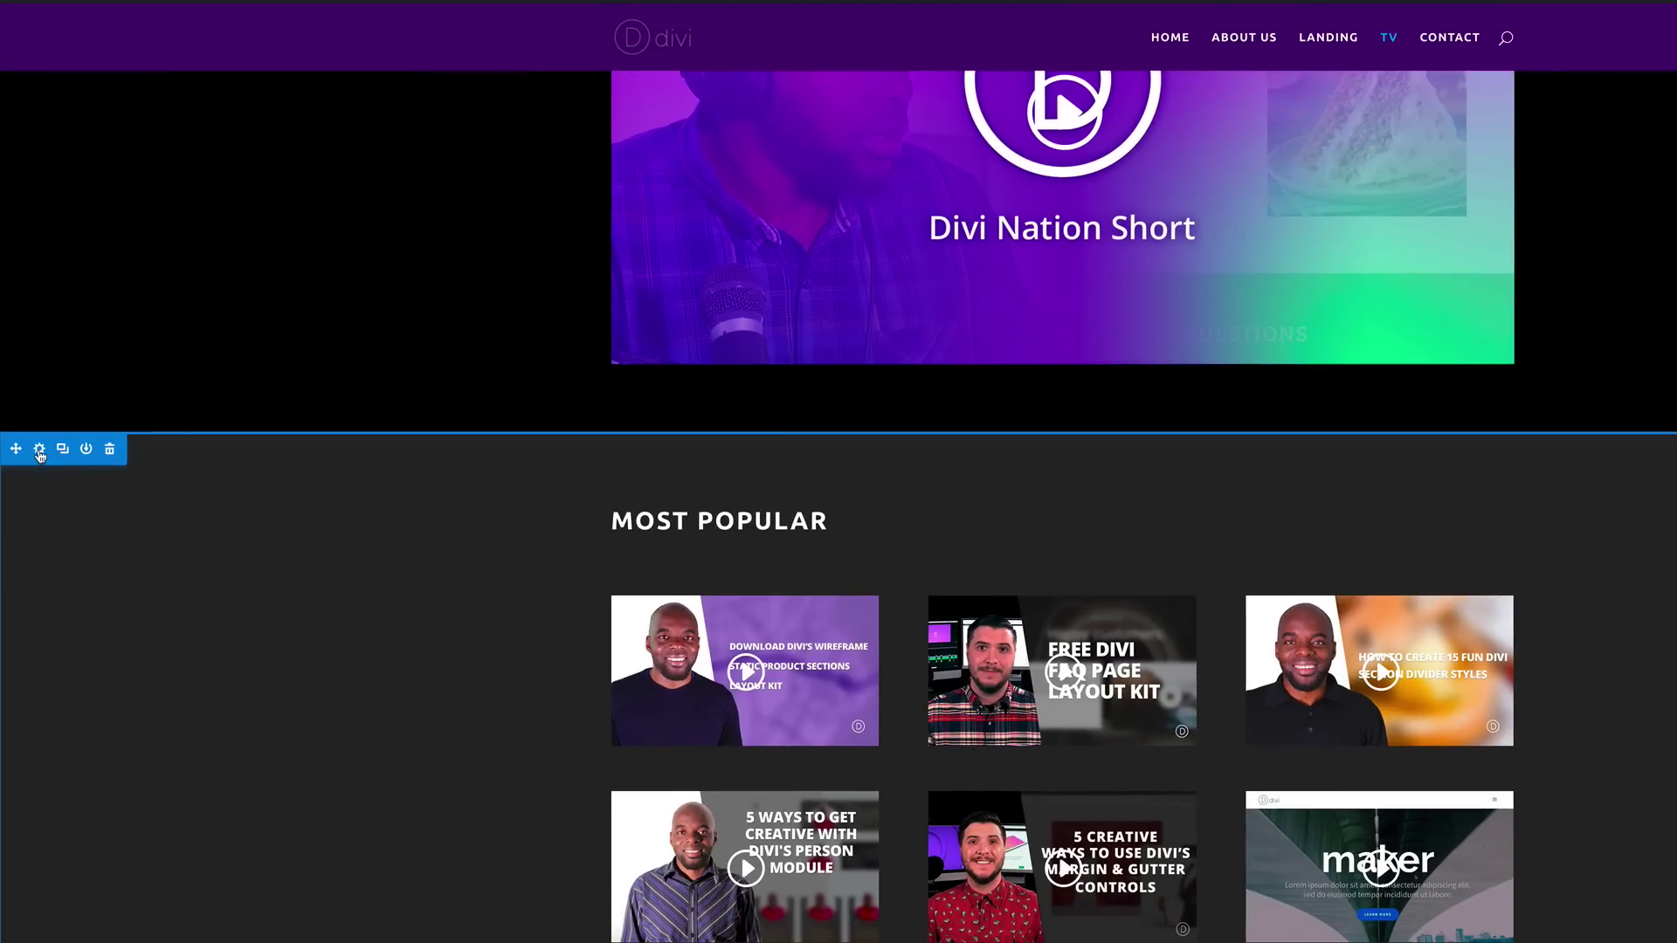
{"action": "left_click", "coordinate": [39, 452]}
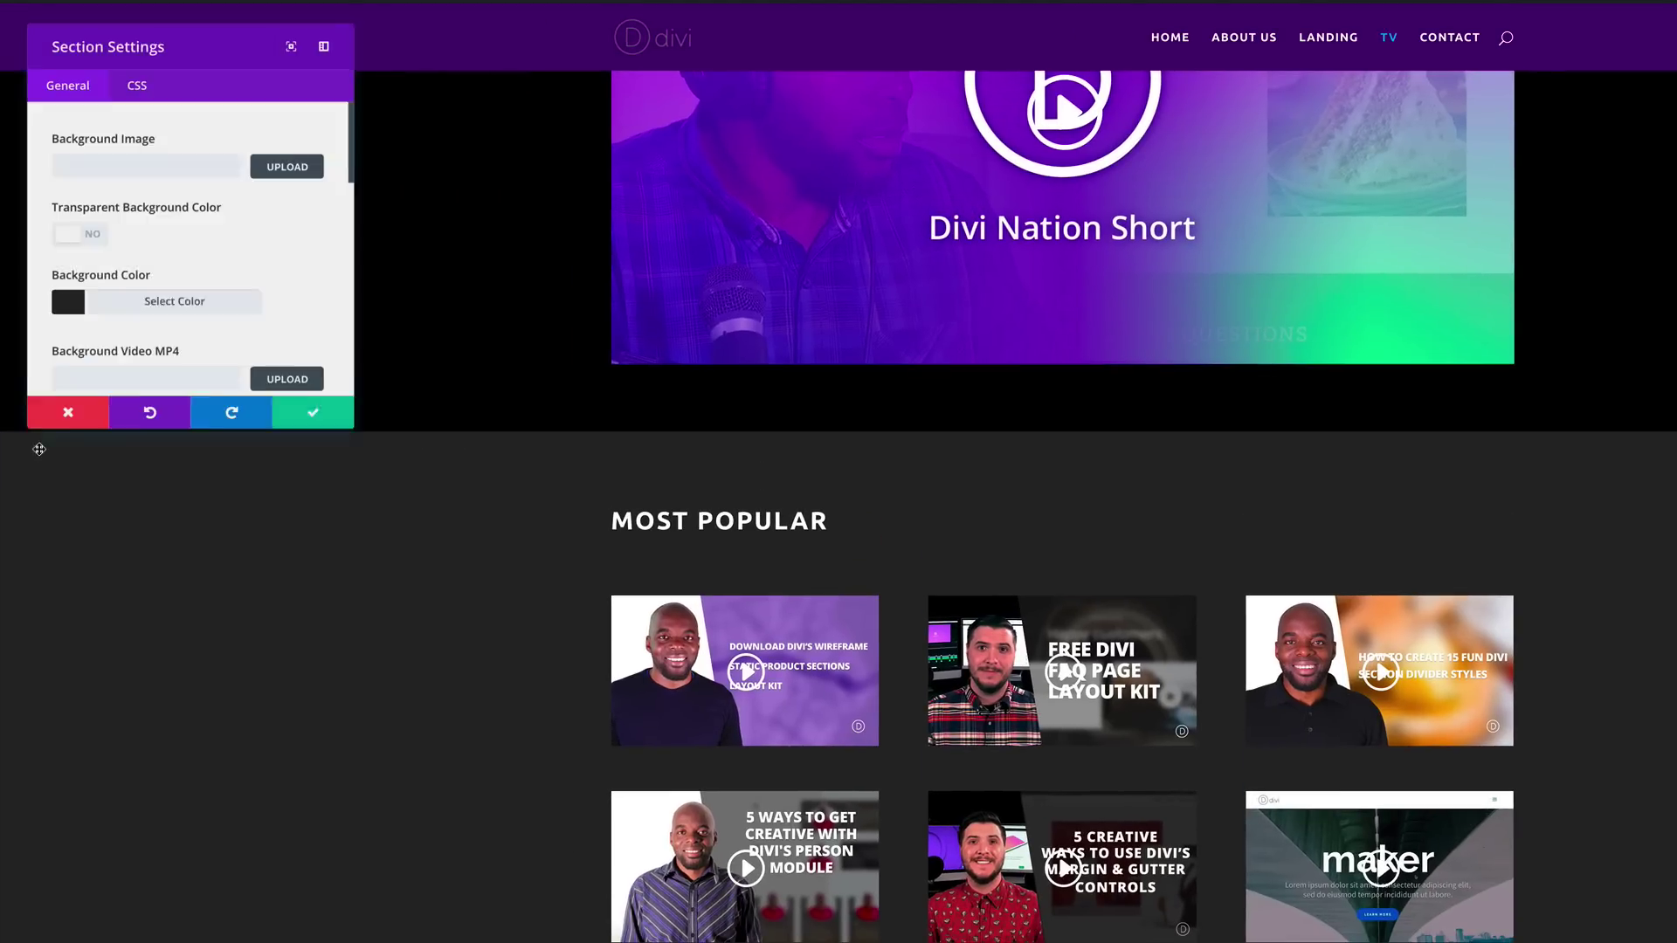
Step: After previewing bg02.jpg, upload bg33.jpg from the section bg folder as the background image
{"action": "left_click", "coordinate": [289, 166]}
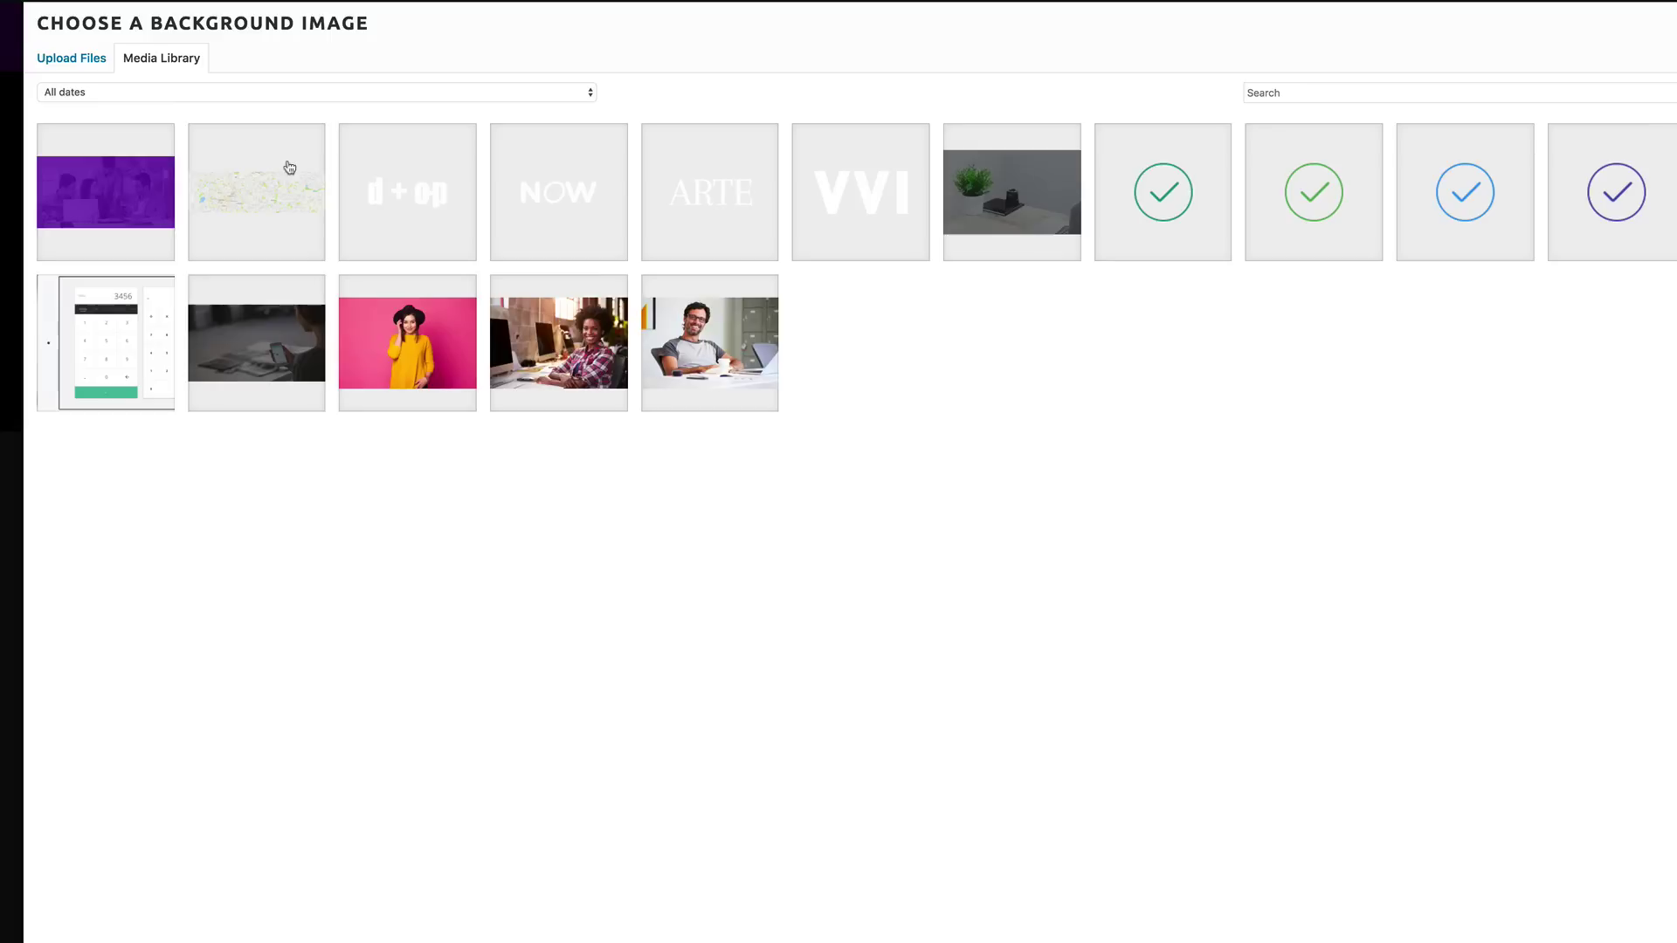
{"action": "left_click", "coordinate": [67, 61]}
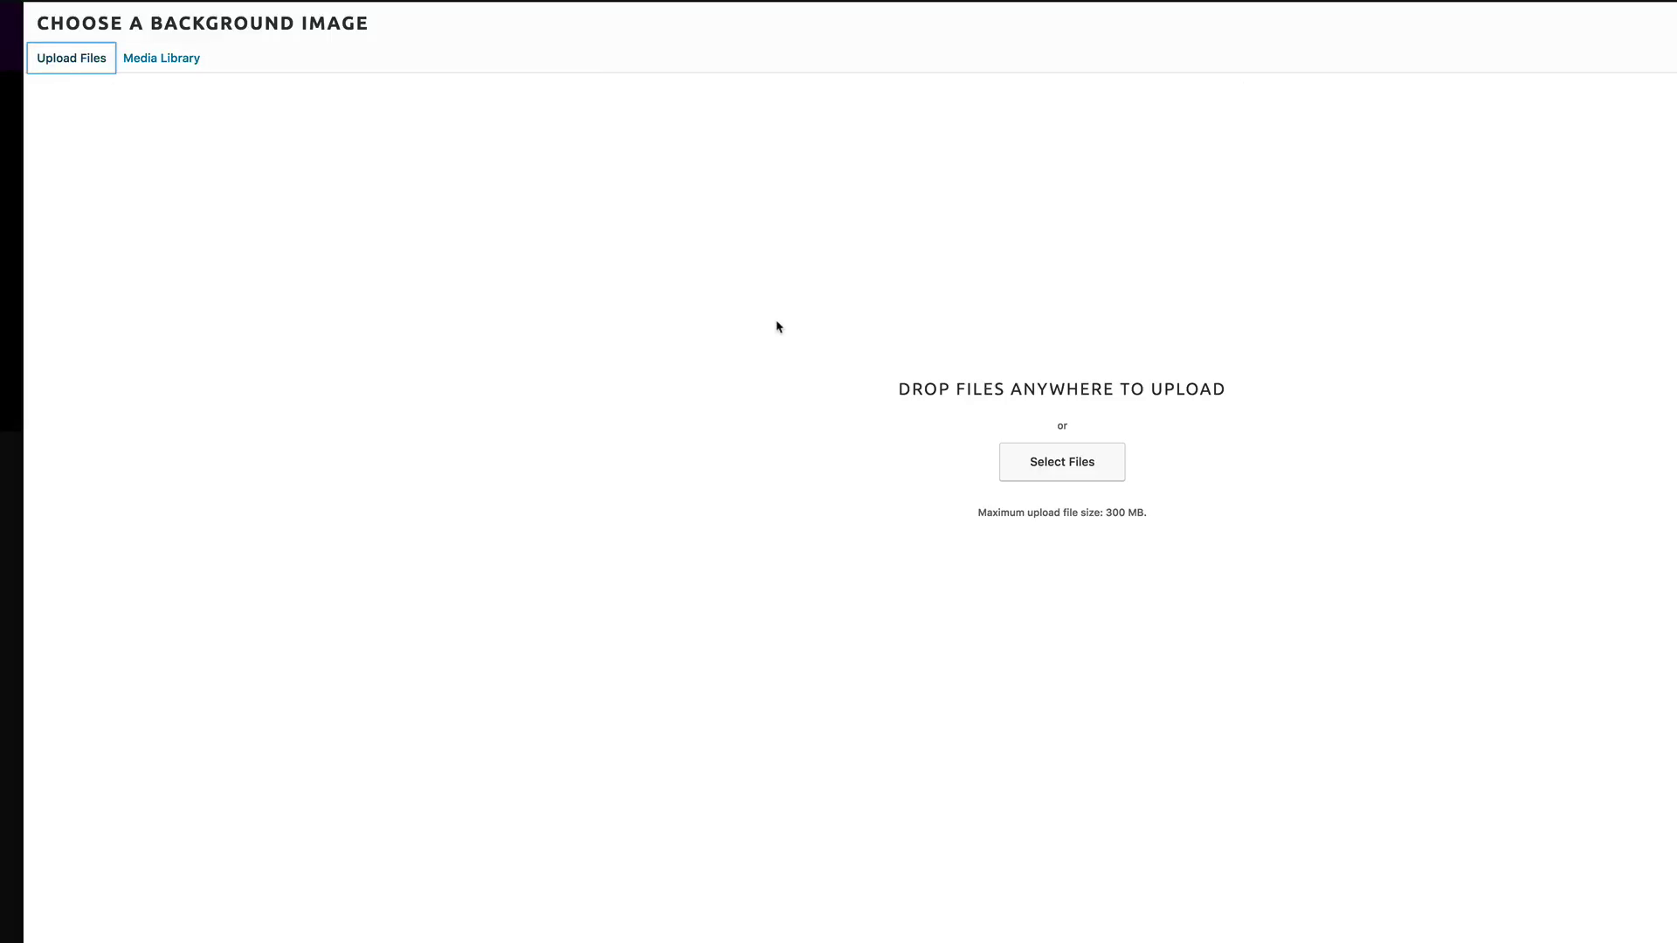
{"action": "left_click", "coordinate": [1074, 470]}
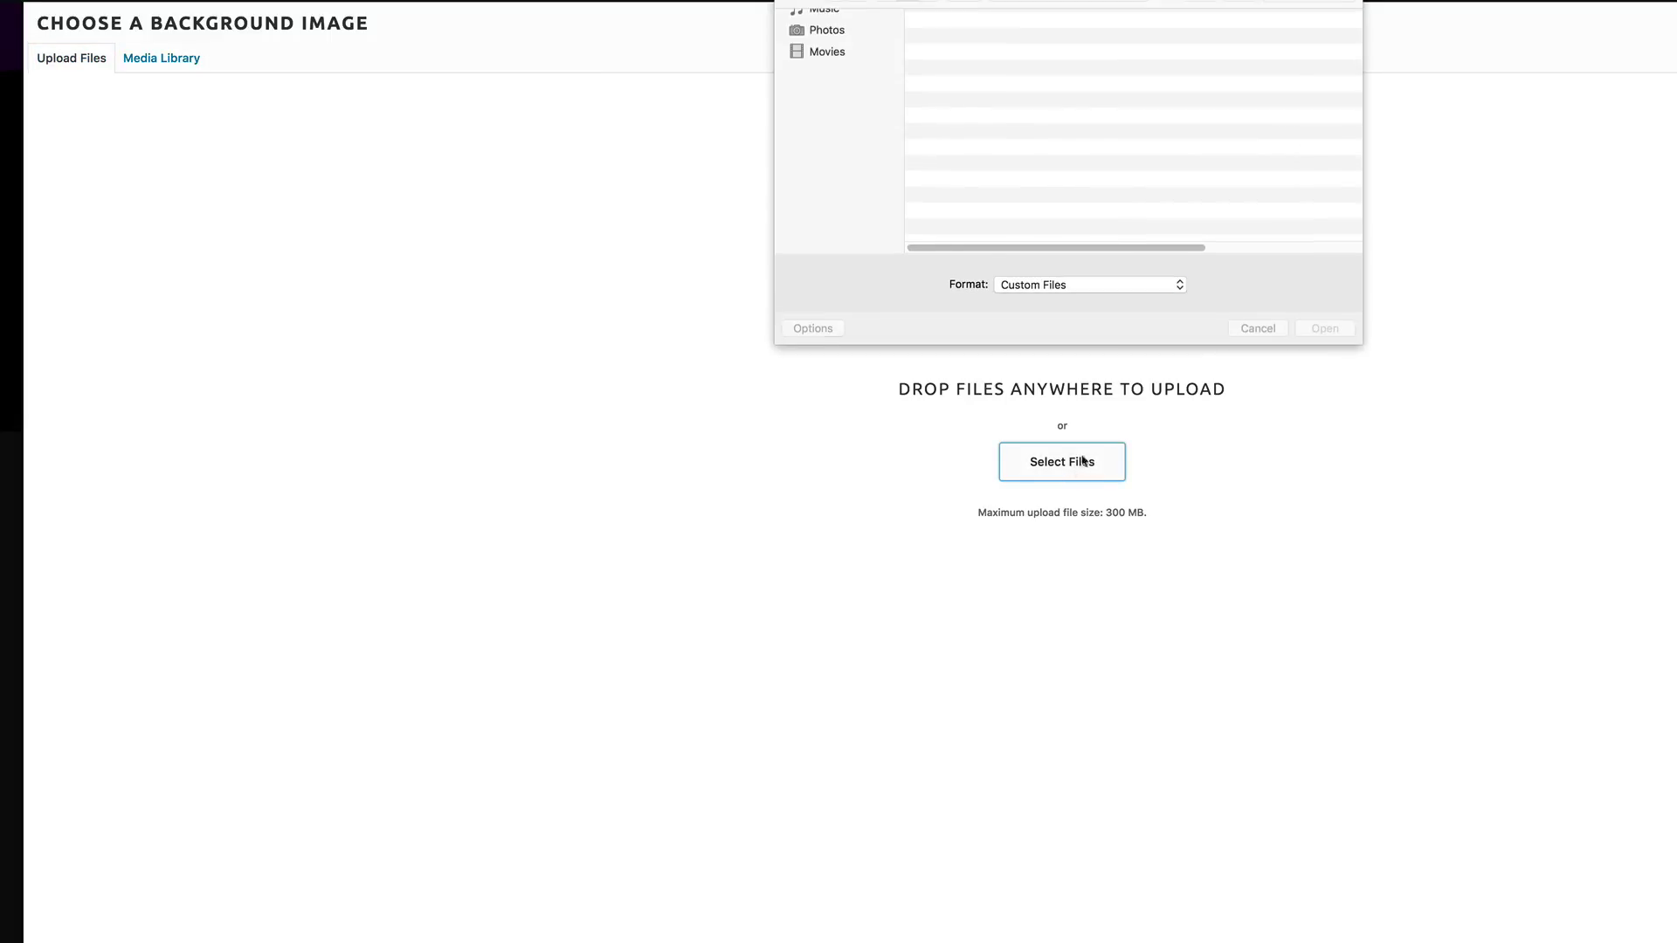
{"action": "left_click_drag", "start_coordinate": [1362, 346], "coordinate": [1664, 727]}
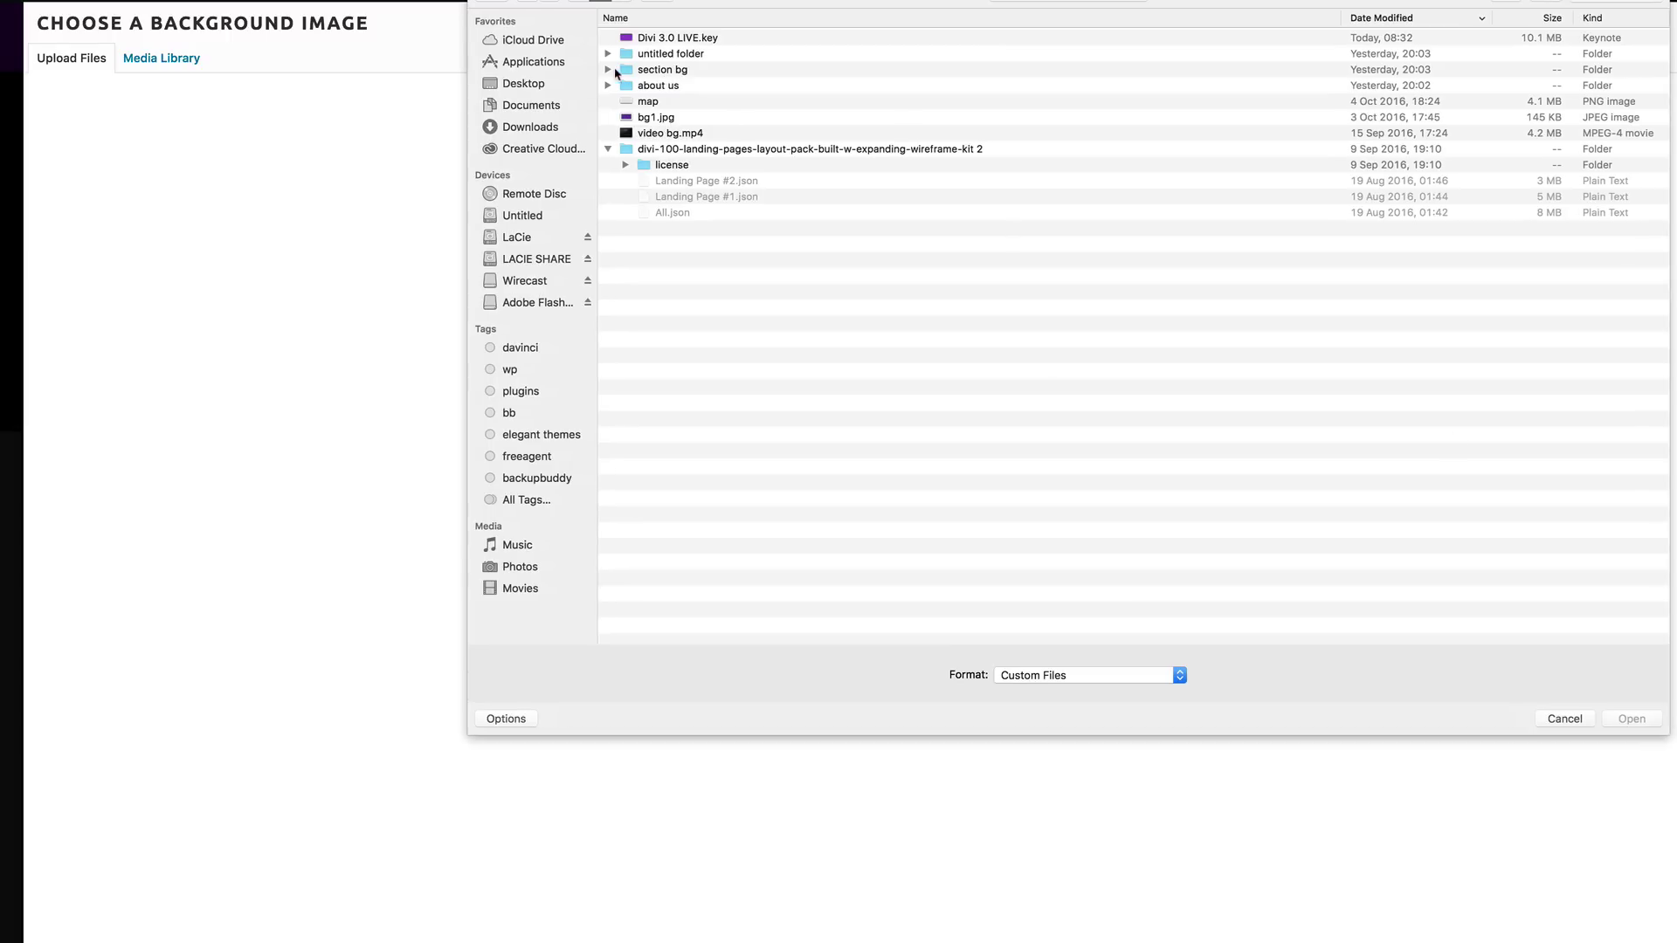
{"action": "left_click", "coordinate": [608, 70]}
{"action": "left_click", "coordinate": [682, 87]}
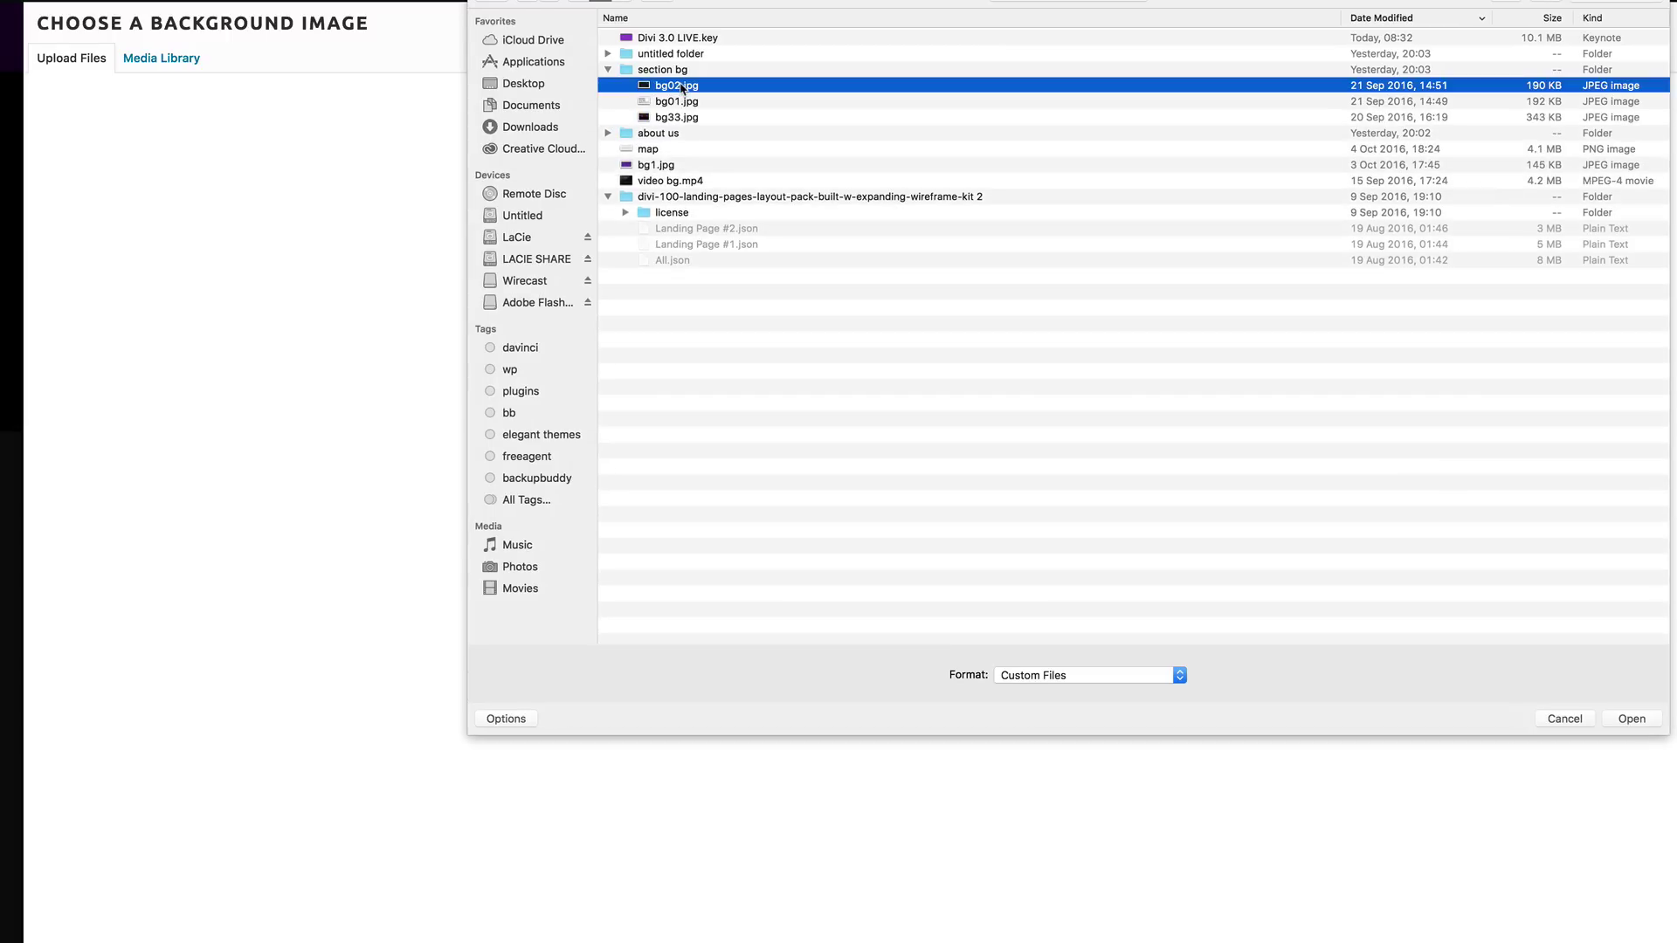
{"action": "key", "text": "space"}
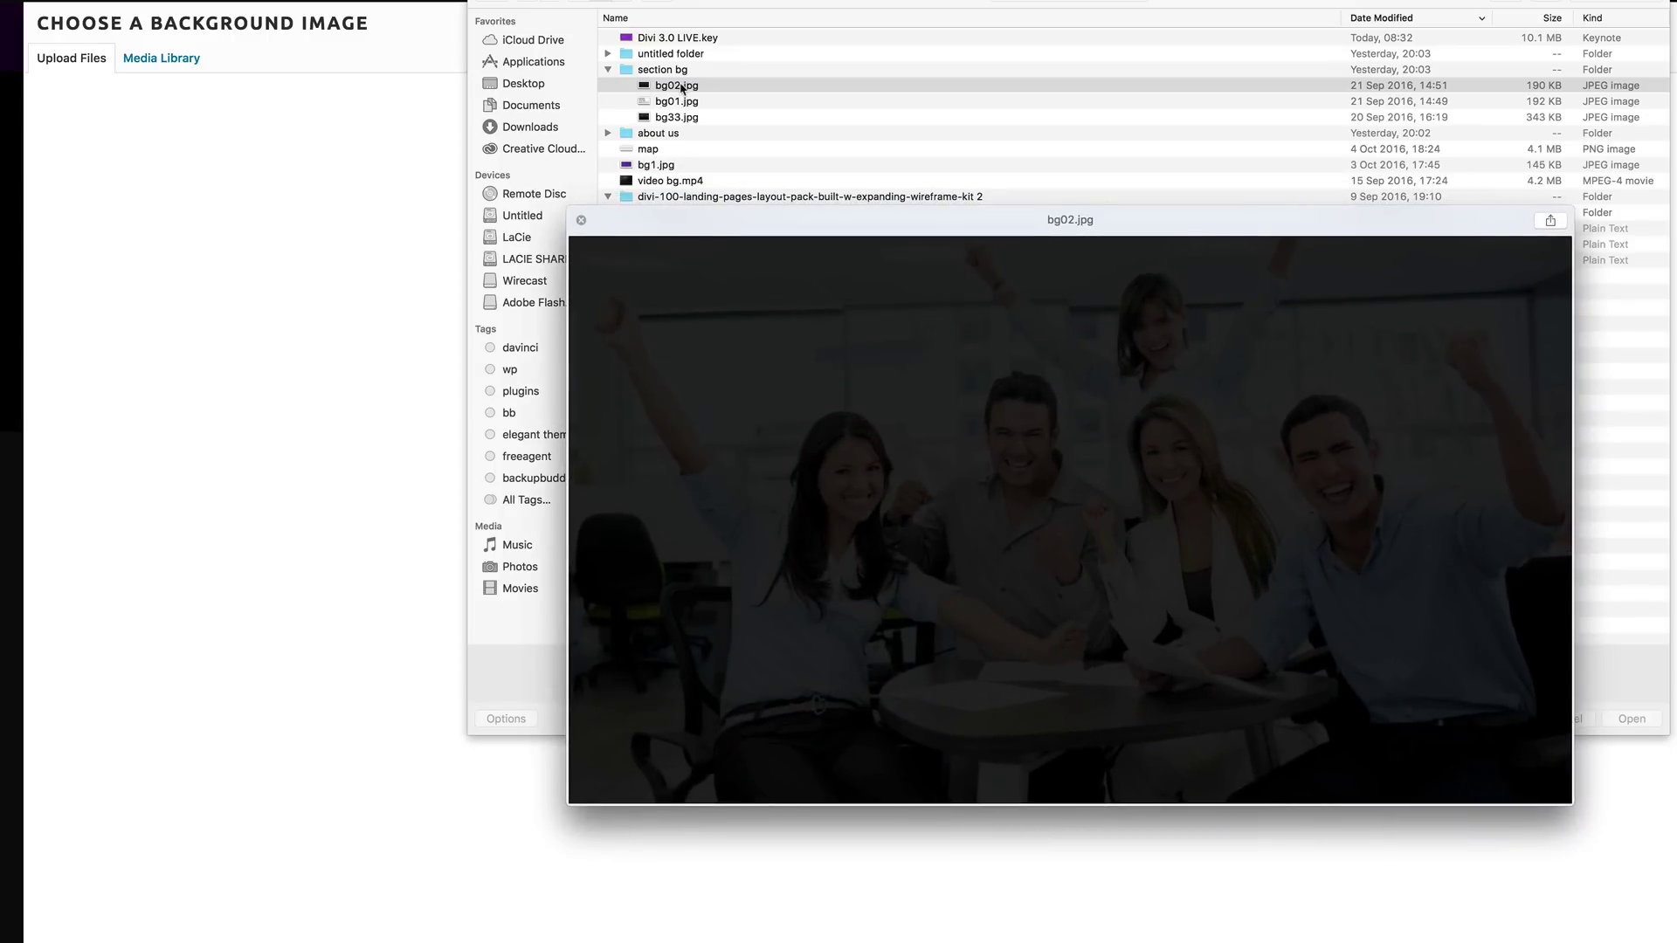
{"action": "key", "text": "space"}
{"action": "left_click", "coordinate": [679, 119]}
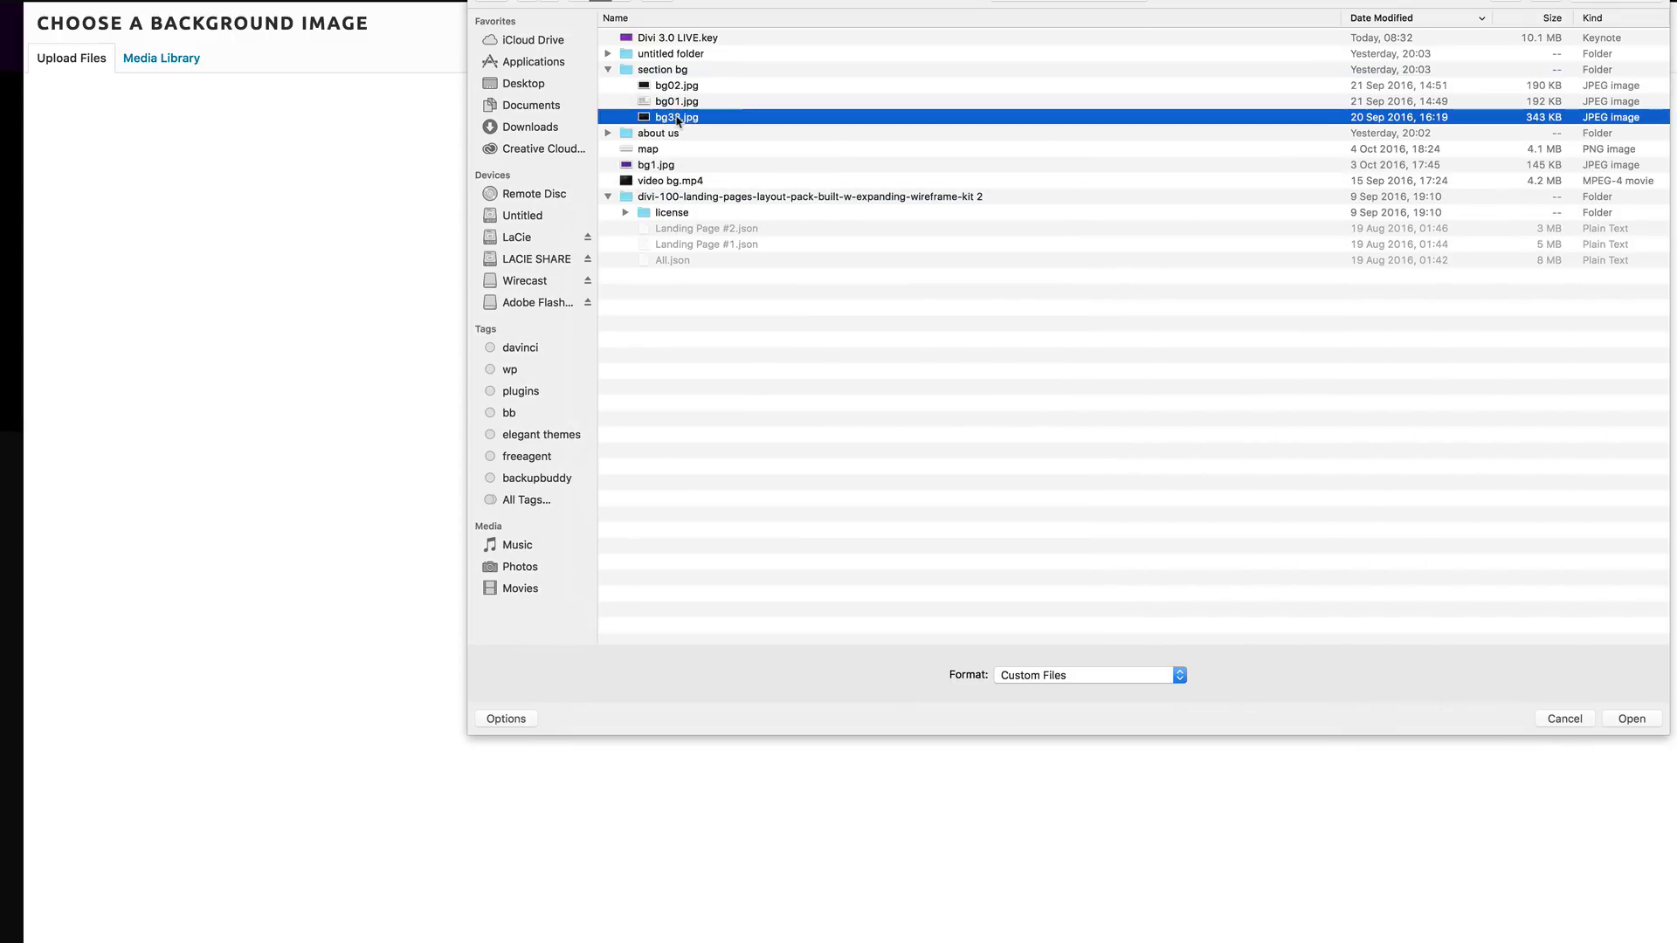
{"action": "key", "text": "space"}
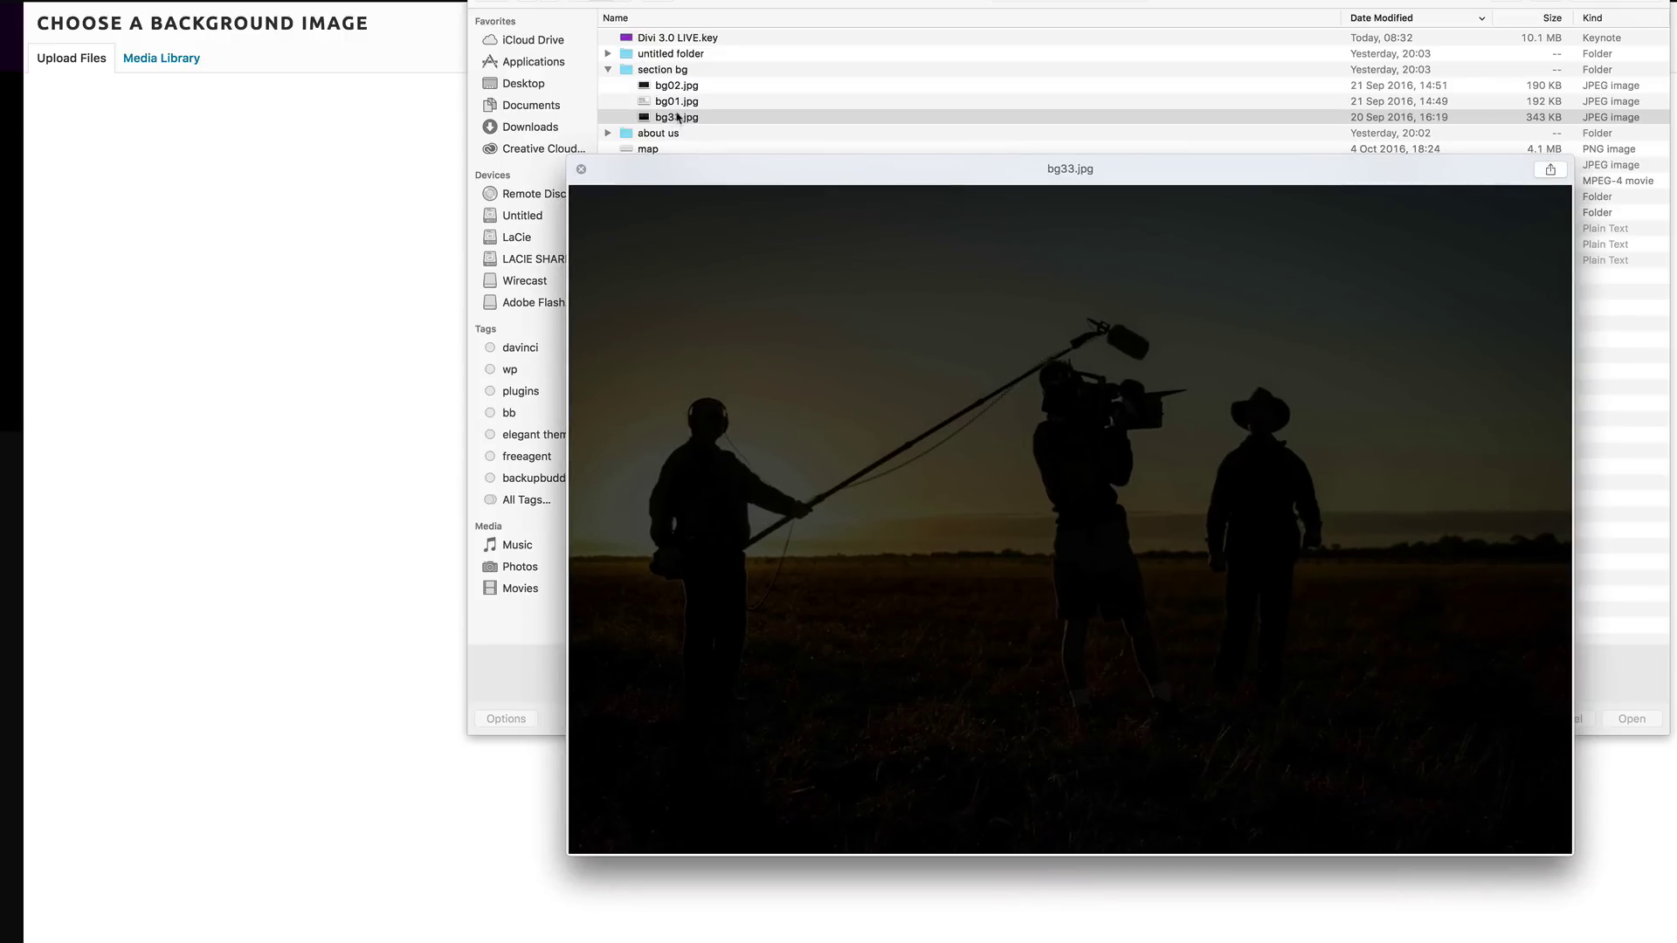
{"action": "key", "text": "space"}
{"action": "double_click", "coordinate": [646, 119]}
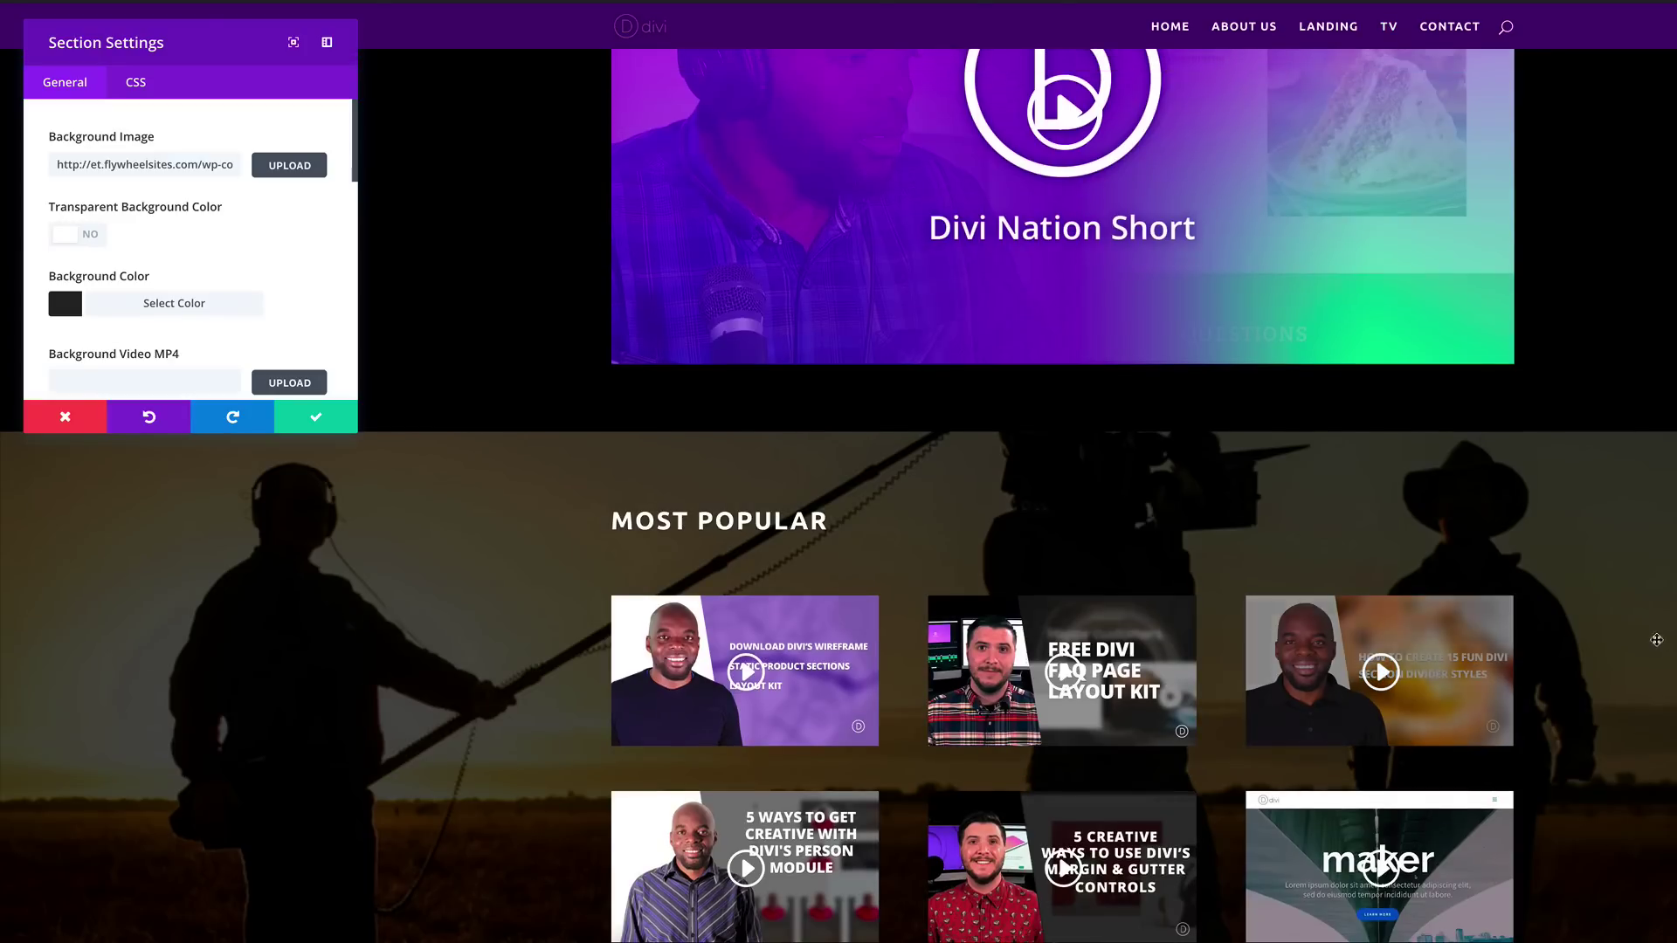
{"action": "scroll", "coordinate": [1373, 749], "scroll_direction": "up", "scroll_amount": 2}
{"action": "scroll", "coordinate": [839, 525], "scroll_direction": "down", "scroll_amount": 2}
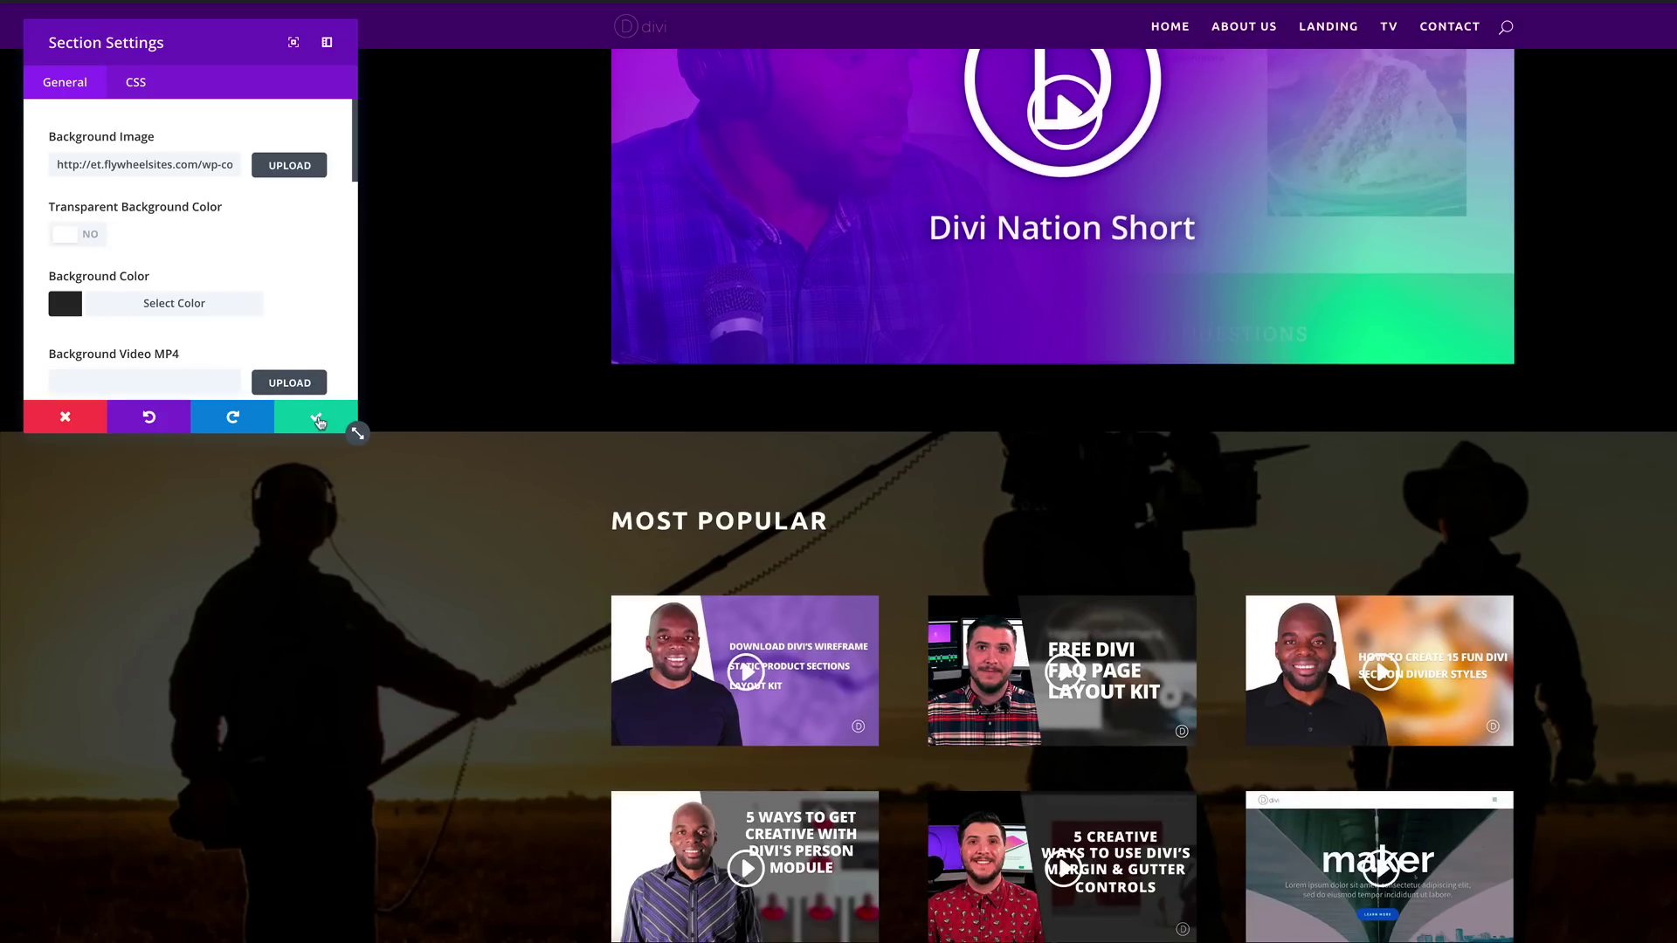
Step: Save the film-crew background image, then pad the Most Popular section 115px top and 174px bottom
{"action": "left_click", "coordinate": [317, 423]}
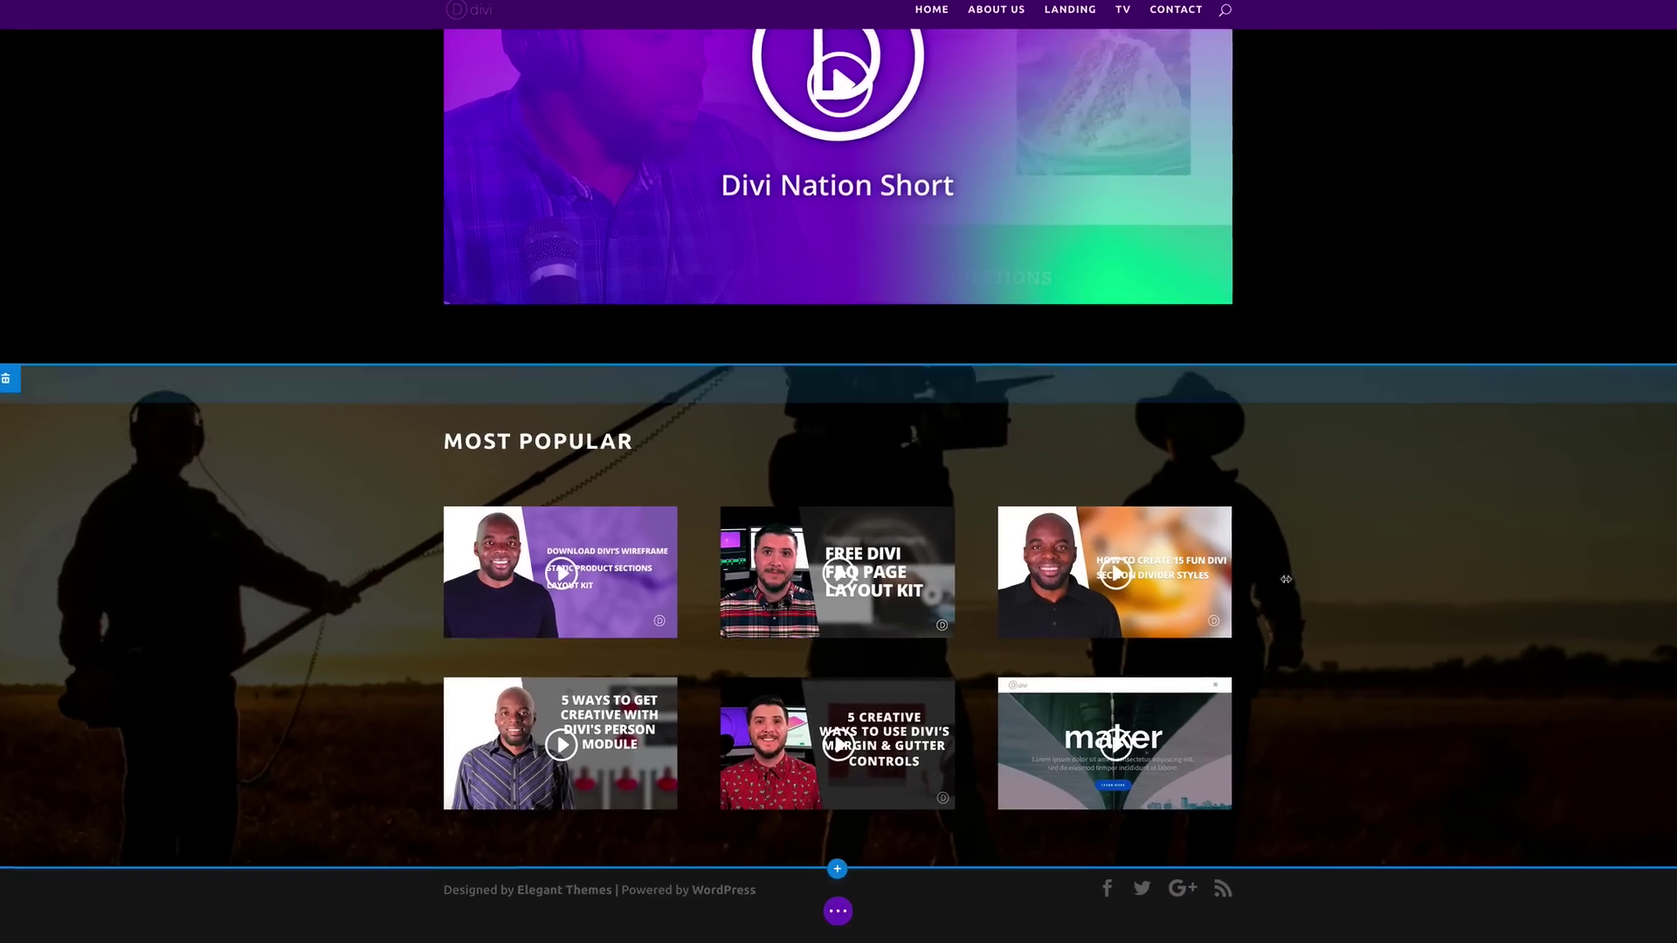
{"action": "left_click_drag", "start_coordinate": [1386, 870], "coordinate": [1397, 942]}
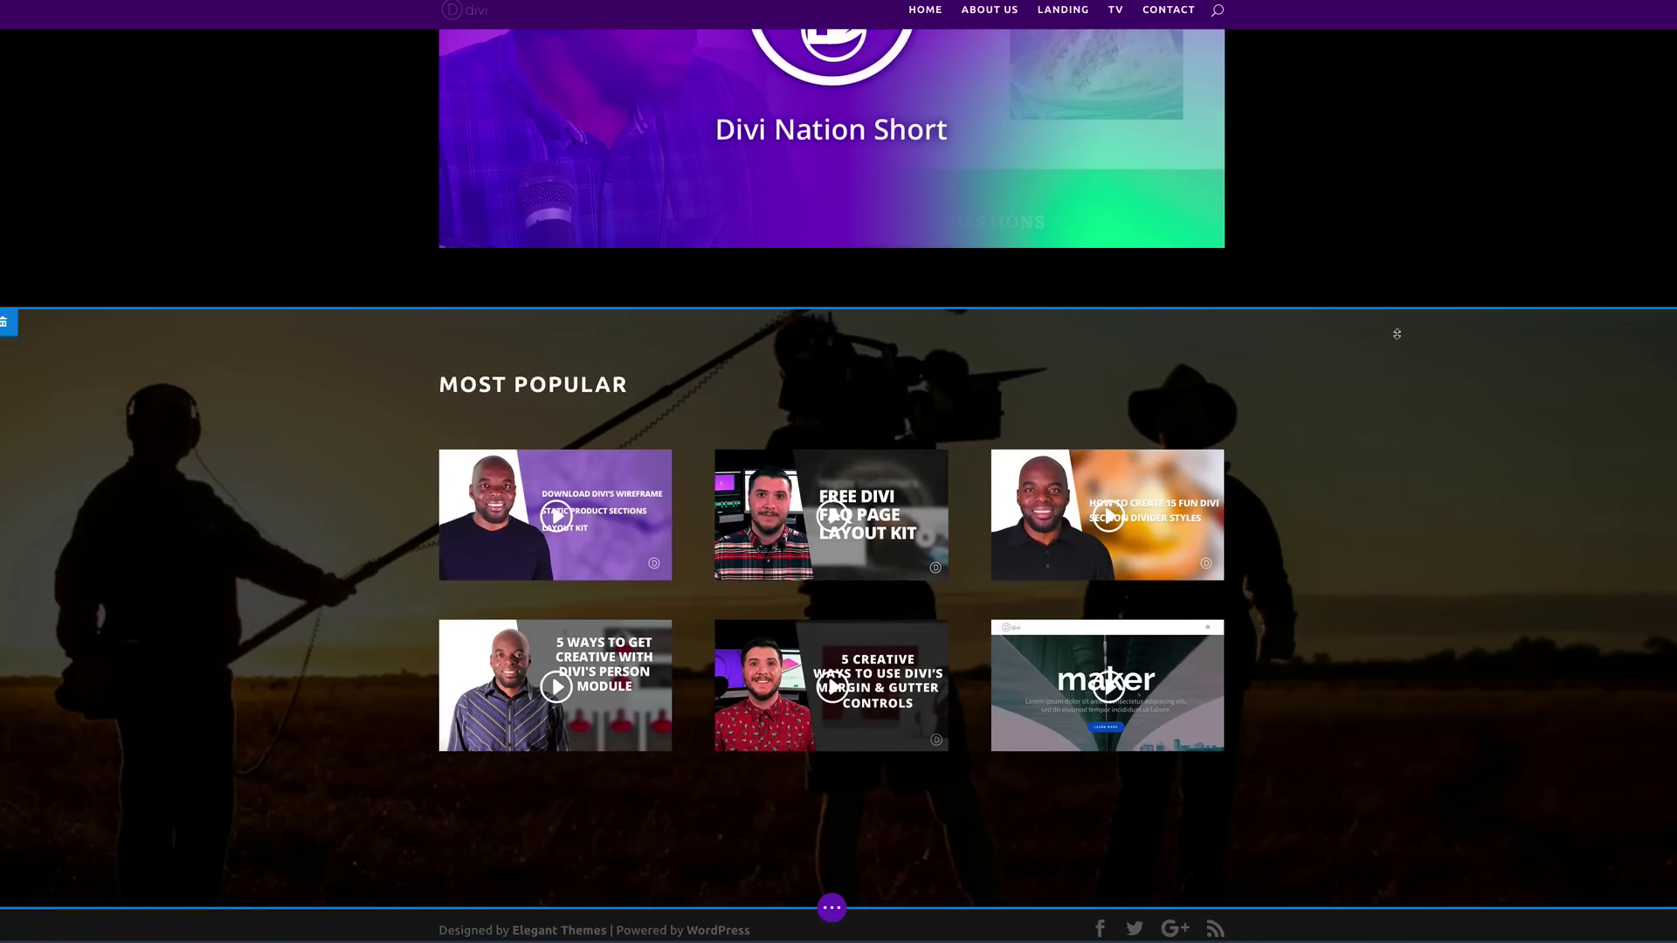
{"action": "left_click_drag", "start_coordinate": [1390, 305], "coordinate": [1402, 354]}
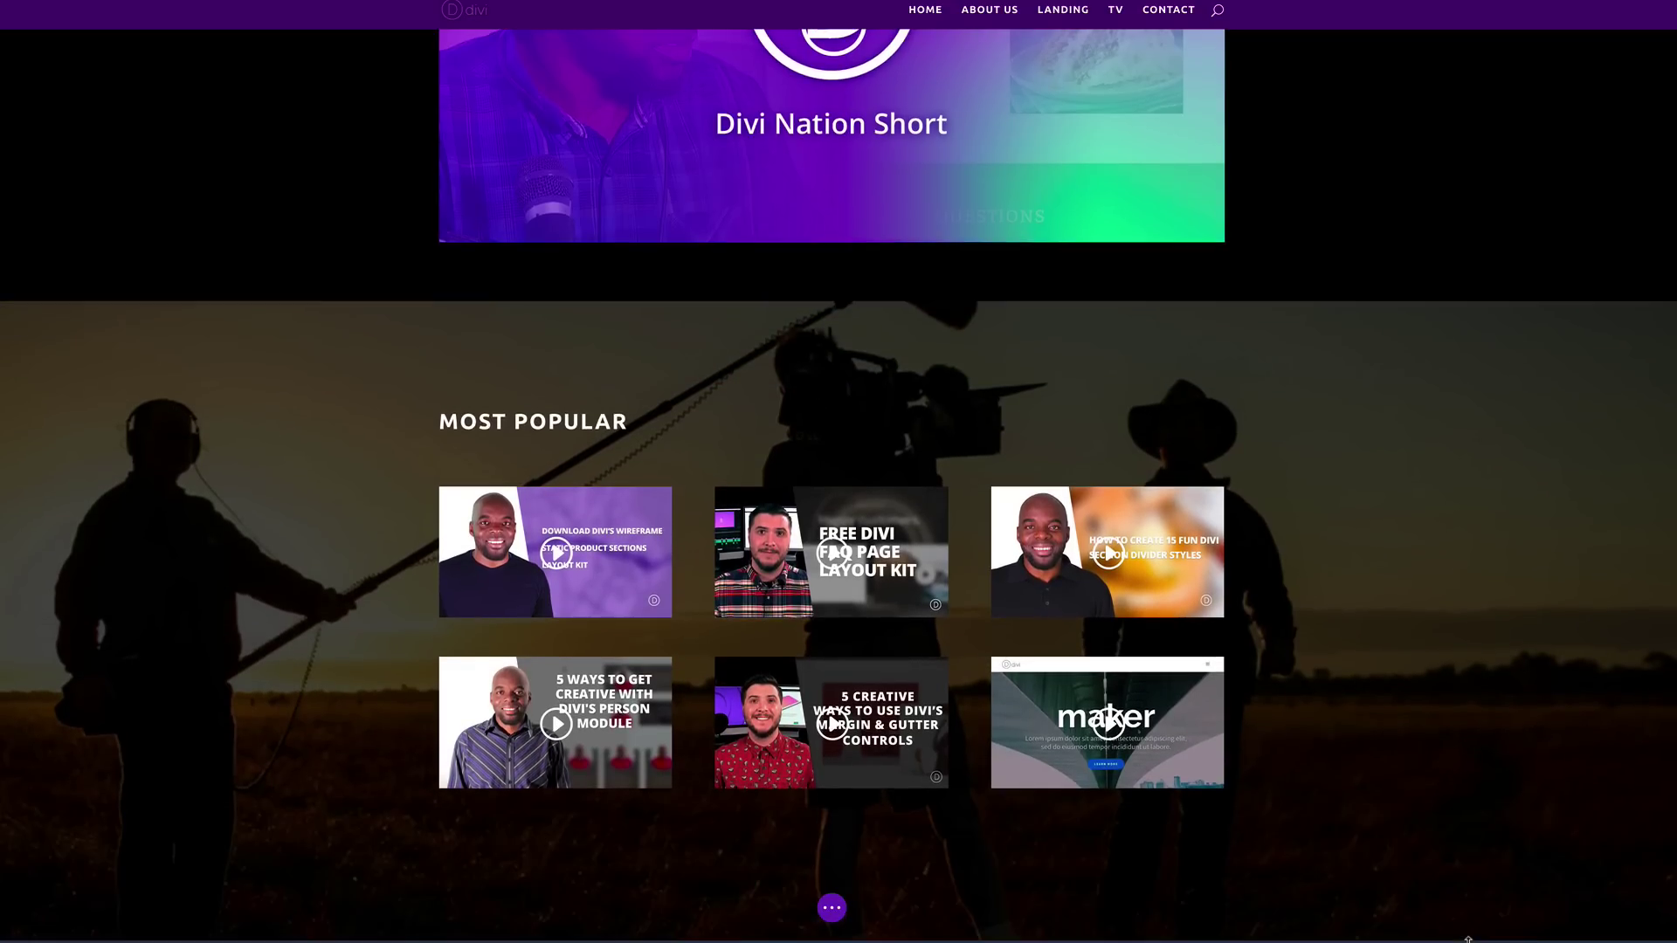
{"action": "mouse_move", "coordinate": [1471, 939]}
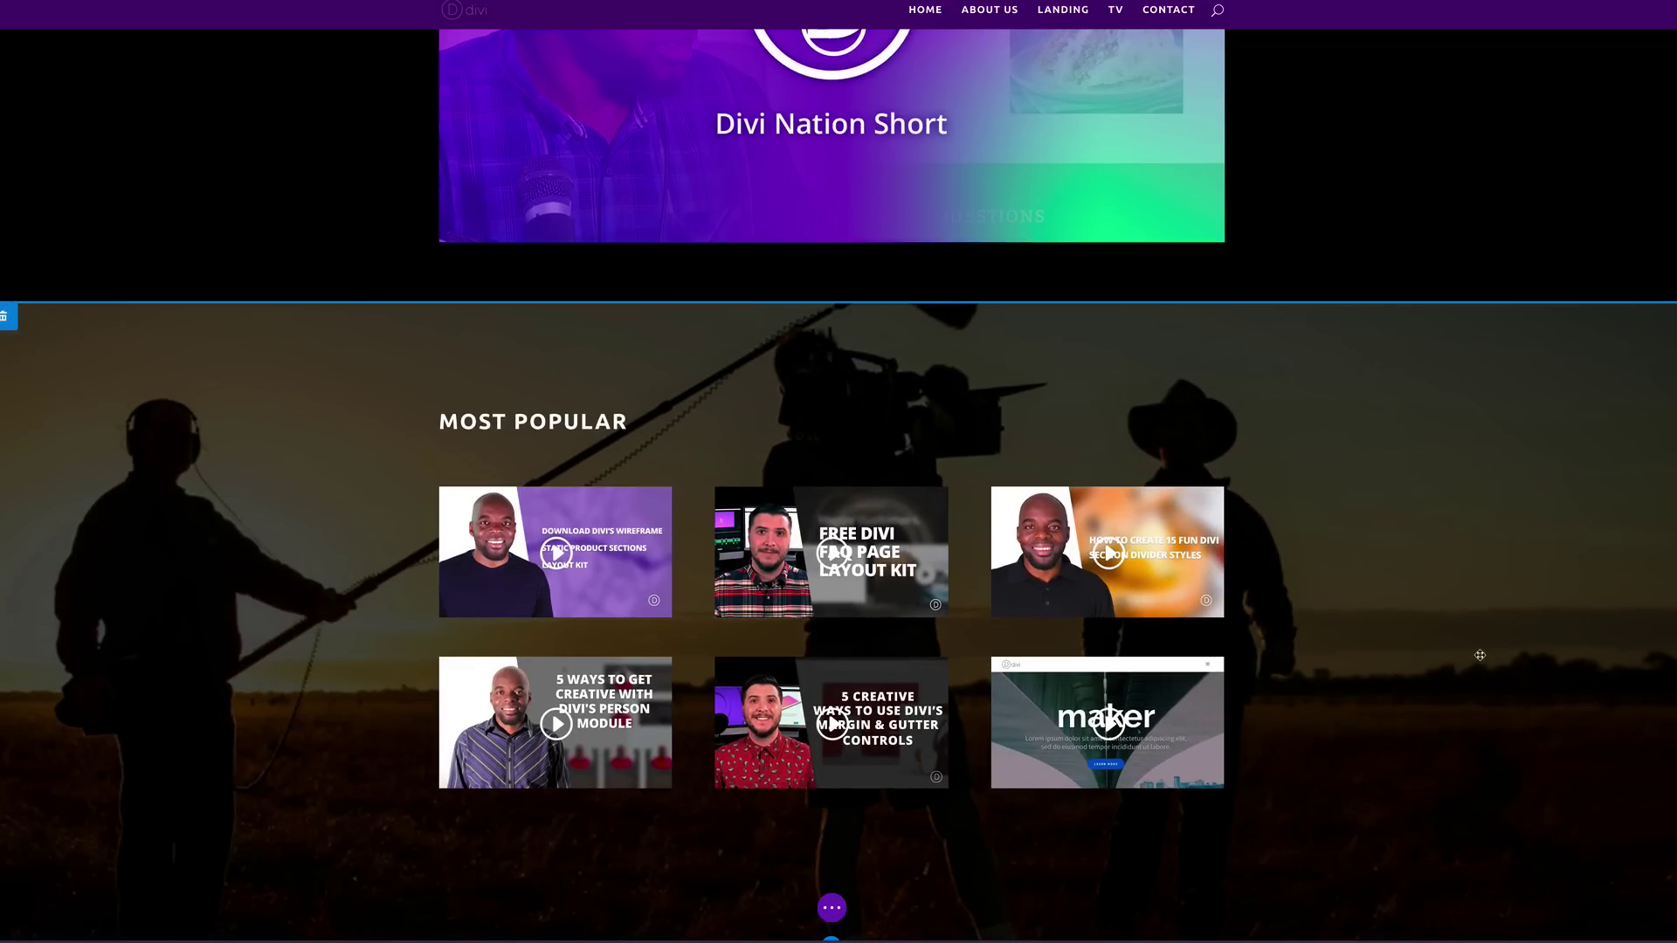
{"action": "scroll", "coordinate": [1480, 655], "scroll_direction": "up", "scroll_amount": 5}
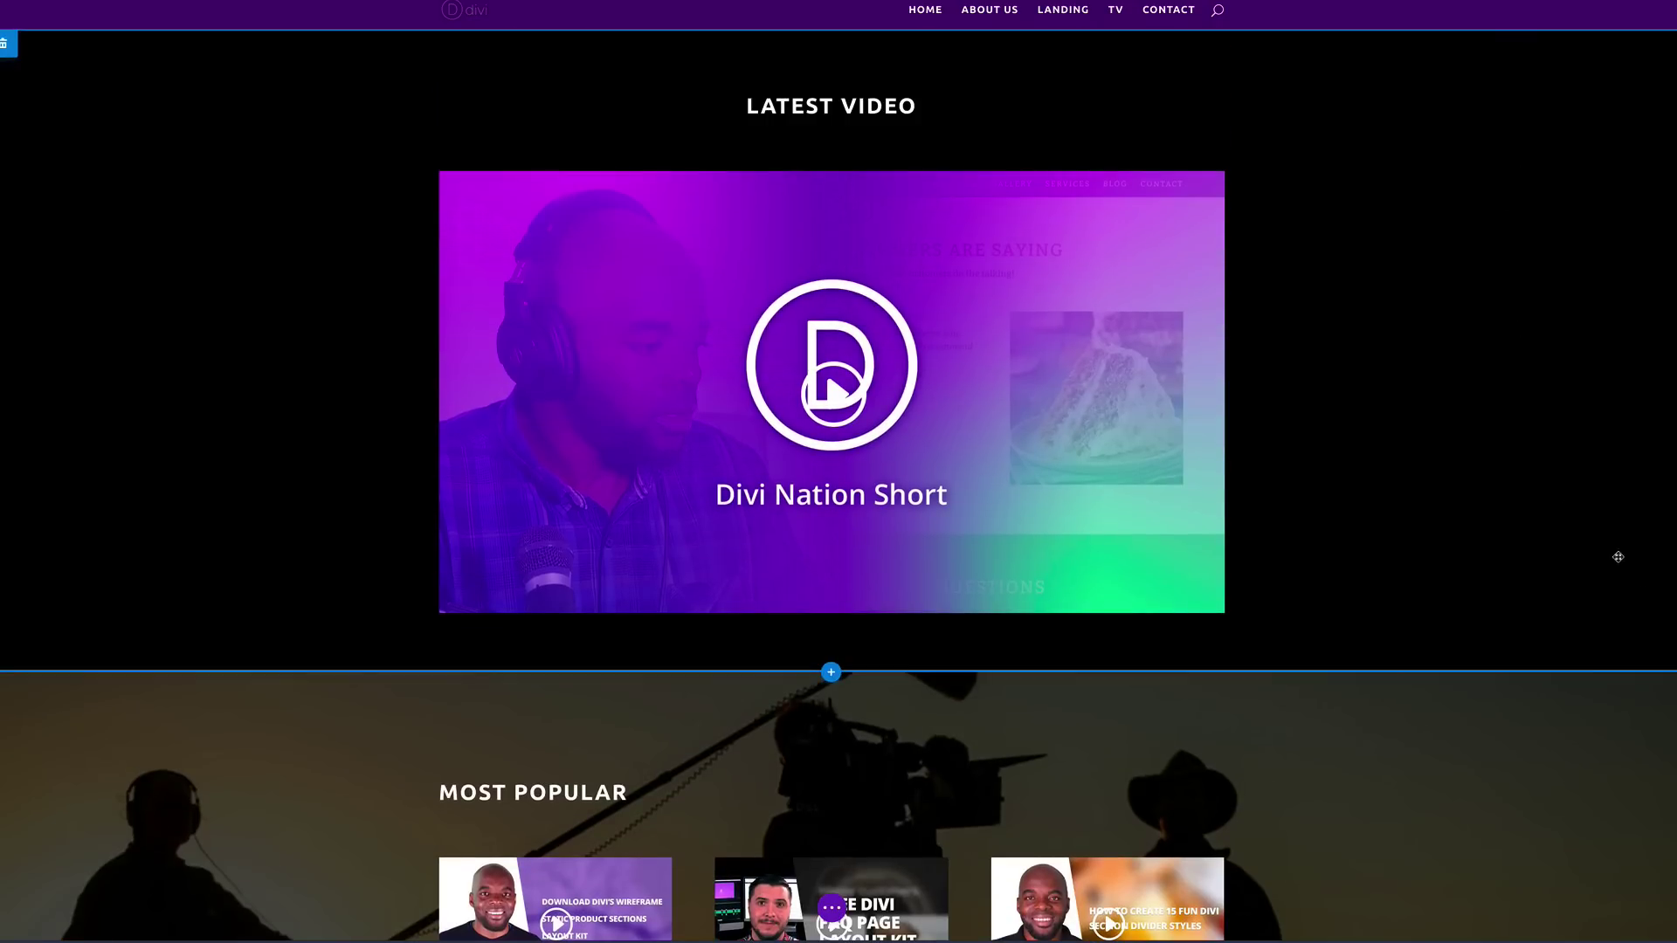